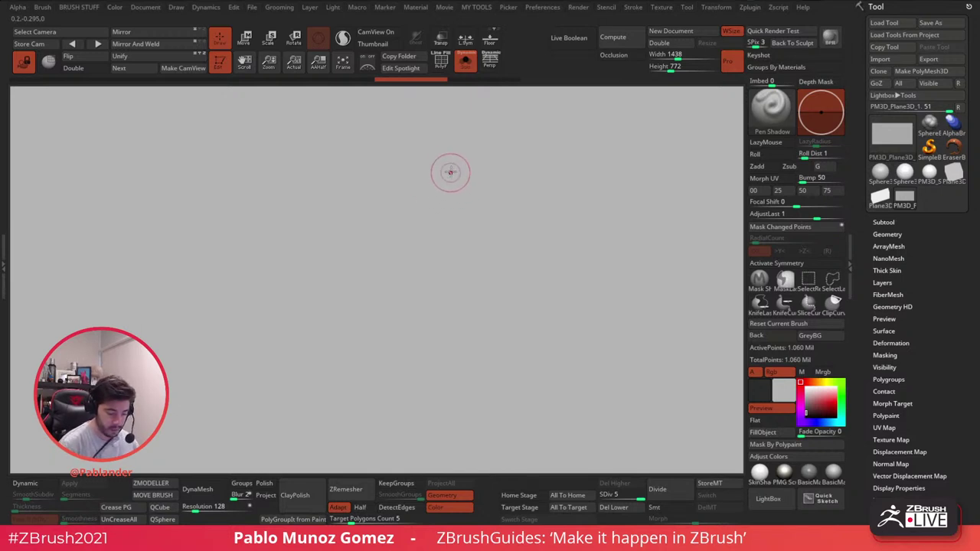
Step: Rough in the standing figure on the blank plane with the Pen Shadow brush: oval head, tapering torso, legs and the body's outer contour
mouse_move(419, 174)
mouse_down()
mouse_move(460, 162)
mouse_move(383, 247)
mouse_move(478, 196)
mouse_up()
mouse_move(460, 161)
mouse_down()
mouse_move(404, 238)
mouse_move(482, 200)
mouse_move(401, 334)
mouse_move(390, 256)
mouse_move(404, 389)
mouse_move(429, 324)
mouse_move(465, 385)
mouse_up()
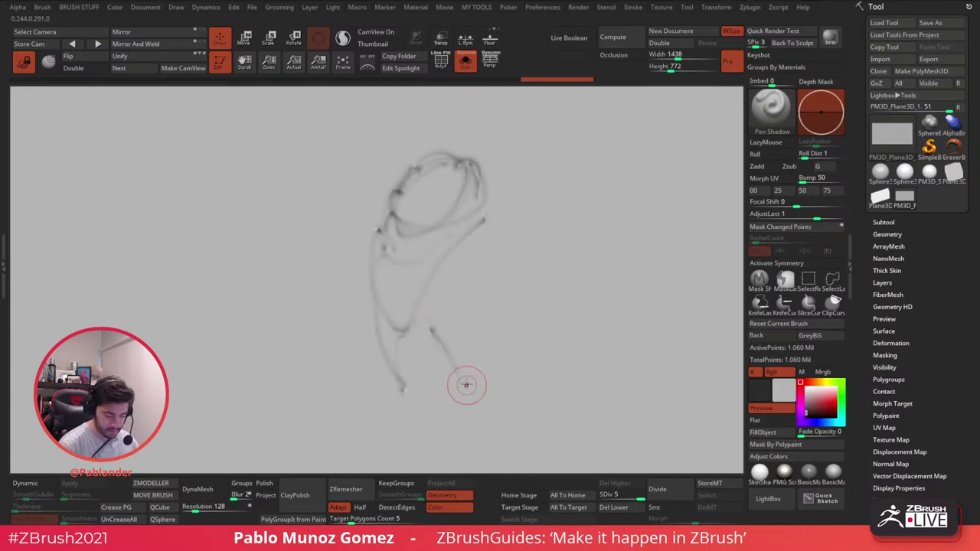
mouse_move(401, 378)
mouse_down()
mouse_move(407, 328)
mouse_move(412, 417)
mouse_move(433, 337)
mouse_move(481, 316)
mouse_move(473, 417)
mouse_up()
drag(480, 189, 501, 298)
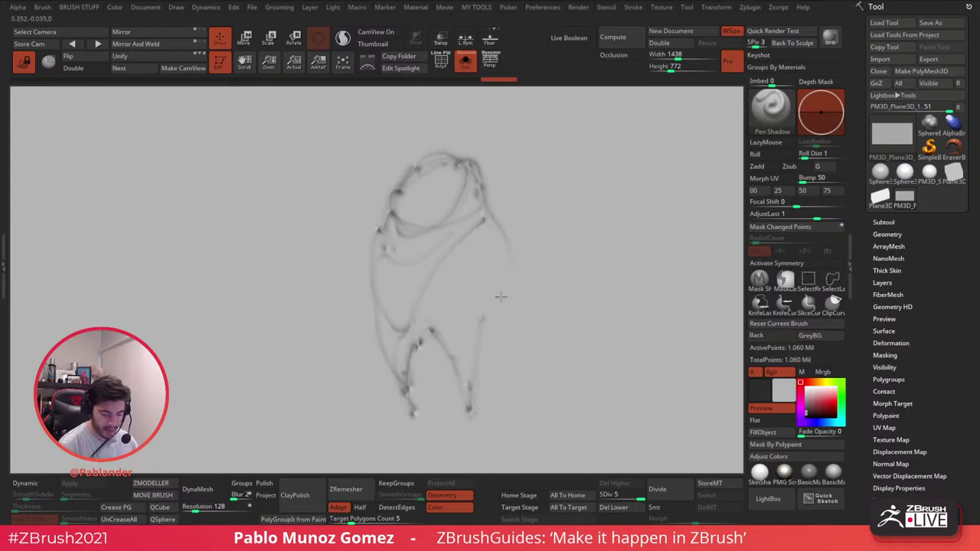
mouse_move(494, 230)
mouse_down()
mouse_move(519, 286)
mouse_move(503, 360)
mouse_up()
mouse_move(489, 262)
mouse_down()
mouse_move(475, 368)
mouse_move(494, 393)
mouse_up()
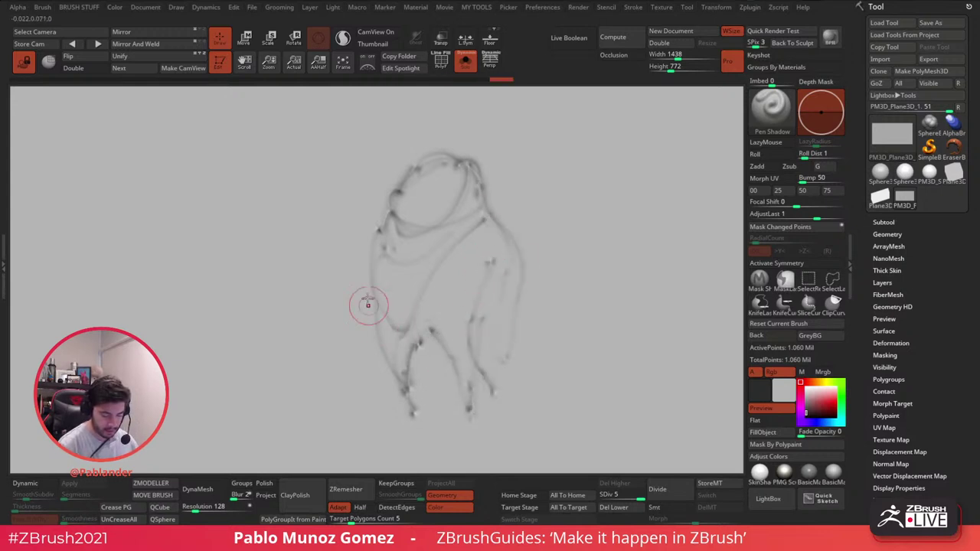
Step: Sketch the figure's left-side arm reaching down and outward from the shoulder, ending in a pointed hand
mouse_move(365, 276)
mouse_down()
mouse_move(309, 381)
mouse_move(345, 378)
mouse_up()
drag(373, 320, 356, 356)
mouse_move(383, 273)
mouse_down()
mouse_move(356, 286)
mouse_move(316, 354)
mouse_move(314, 388)
mouse_up()
drag(314, 389, 361, 351)
Step: Sketch the rounded shoulder, bent arm and hand on the figure's right side
mouse_move(476, 190)
mouse_down()
mouse_move(498, 208)
mouse_move(502, 259)
mouse_up()
drag(505, 223, 496, 257)
drag(524, 230, 523, 247)
drag(550, 254, 551, 235)
drag(552, 235, 563, 331)
Step: Reinforce the side contour below the right shoulder, the hip line and the outlines of both legs
drag(488, 256, 493, 392)
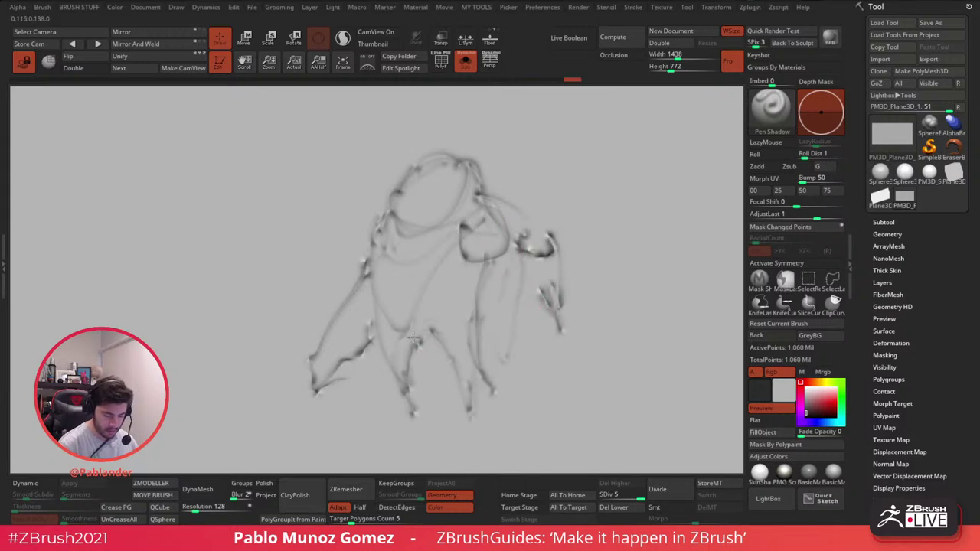
mouse_move(388, 328)
mouse_down()
mouse_move(419, 346)
mouse_move(449, 332)
mouse_up()
drag(373, 258, 419, 421)
mouse_move(419, 421)
mouse_down()
mouse_move(415, 355)
mouse_move(474, 426)
mouse_move(483, 394)
mouse_up()
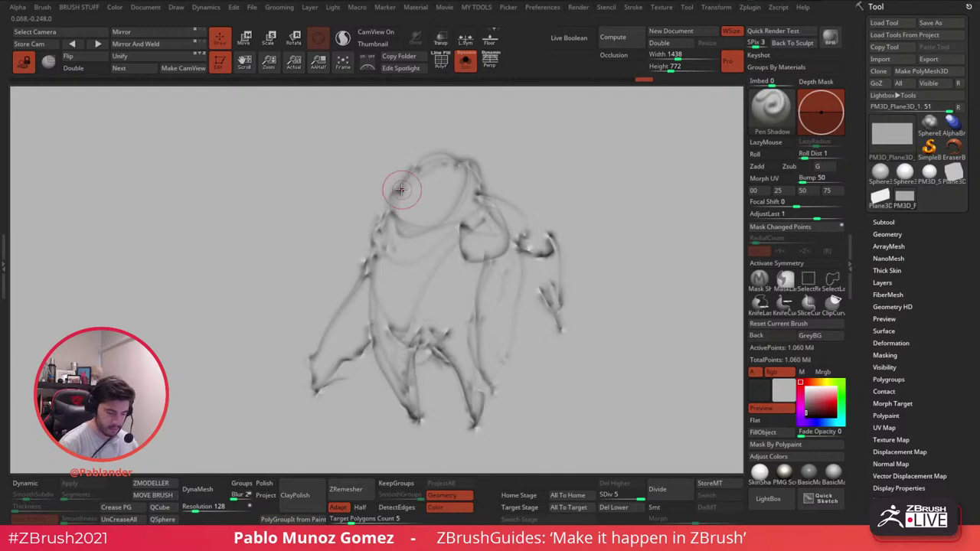
Step: Draw a shaded round medallion on the figure's chest, reducing the brush size and darkening the colour to near black for its details
drag(400, 189, 413, 246)
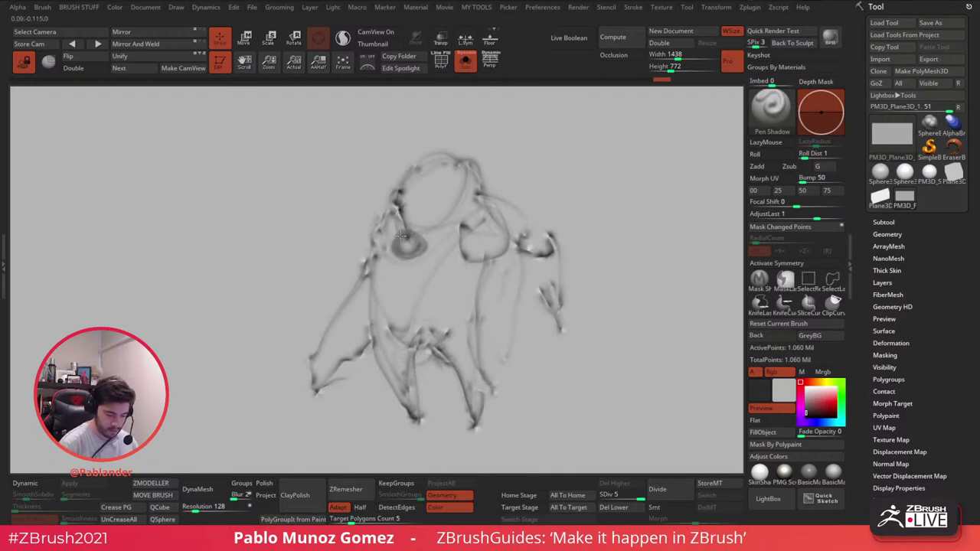
key(space)
click(450, 222)
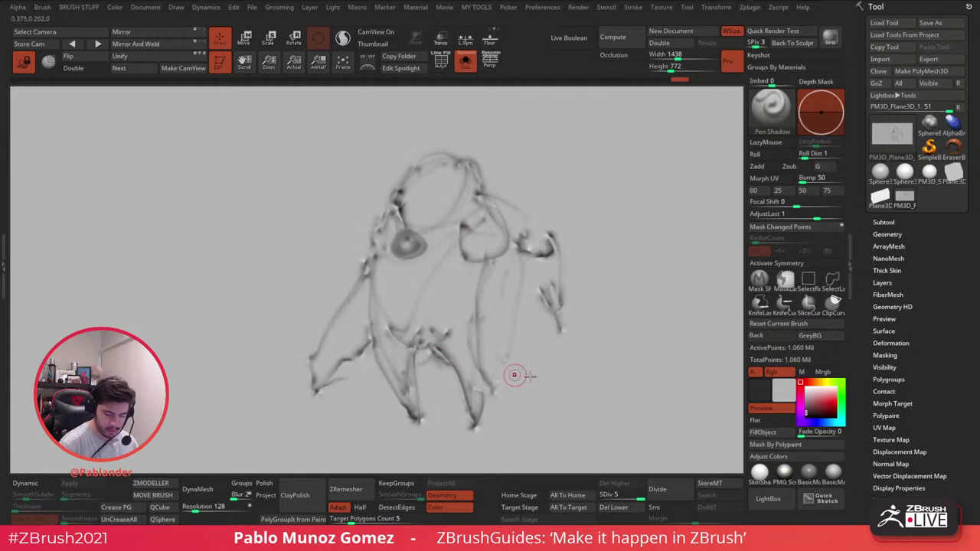
click(807, 415)
drag(413, 235, 406, 233)
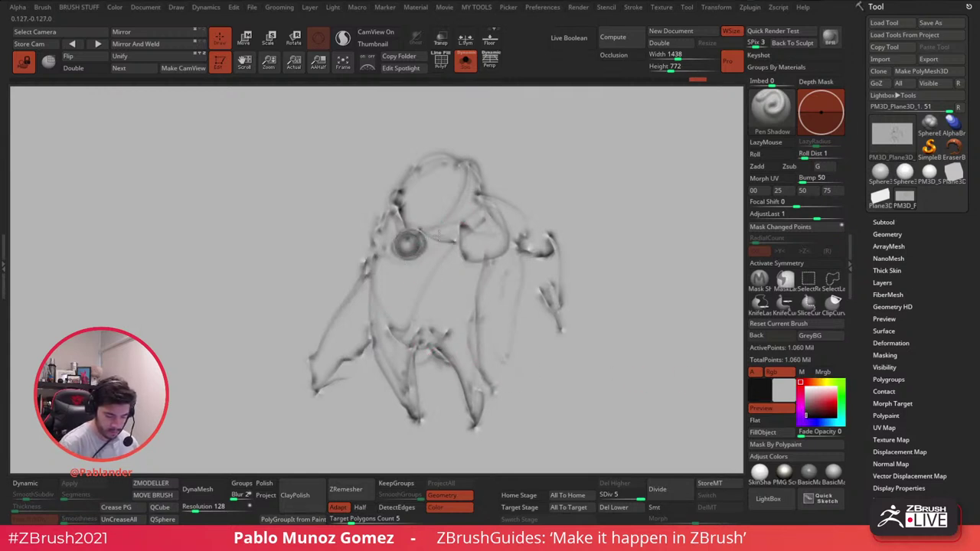
Step: Draw crossing straps from the chest medallion to the shoulders and side, and outline the torso down to the waist
mouse_move(424, 244)
mouse_down()
mouse_move(468, 287)
mouse_move(379, 263)
mouse_up()
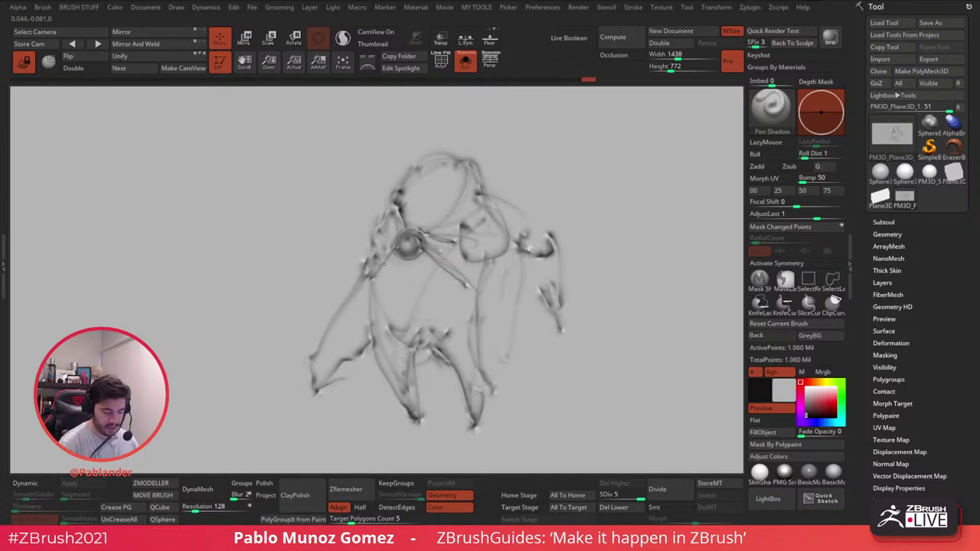
mouse_move(391, 222)
mouse_down()
mouse_move(434, 234)
mouse_move(425, 252)
mouse_move(482, 281)
mouse_up()
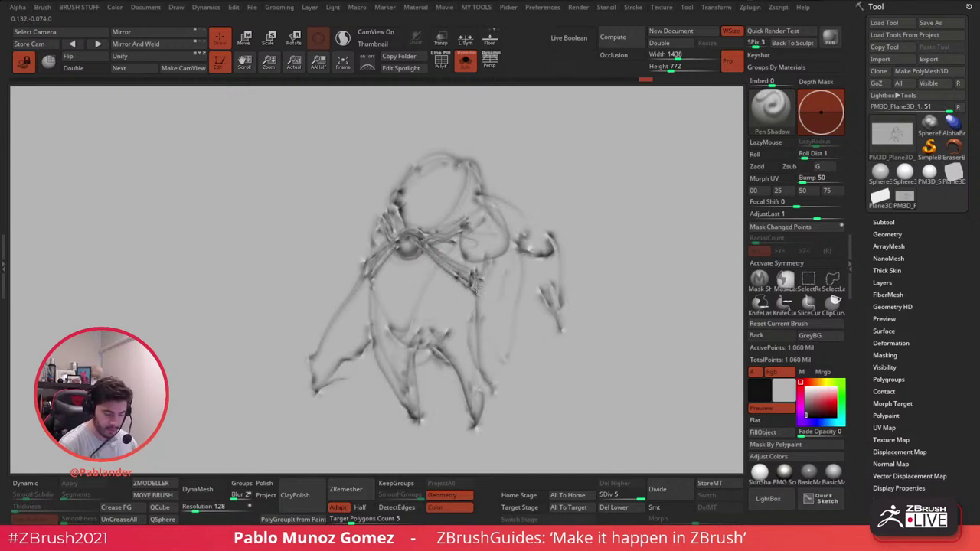
mouse_move(388, 245)
mouse_down()
mouse_move(375, 257)
mouse_move(392, 308)
mouse_up()
drag(386, 268, 412, 335)
drag(430, 270, 413, 335)
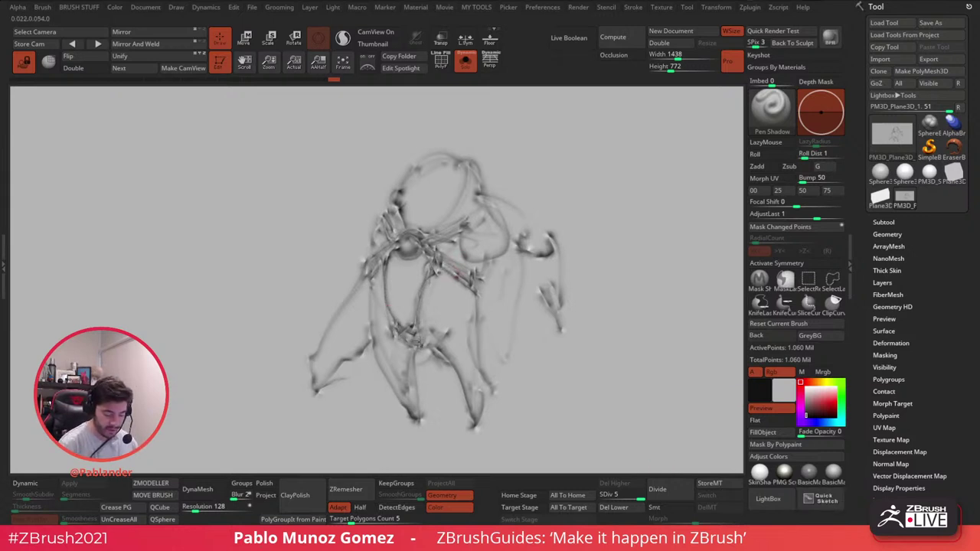
Step: Redraw both legs with darker contours and define the long shape hanging from the figure's right side
drag(365, 311, 413, 418)
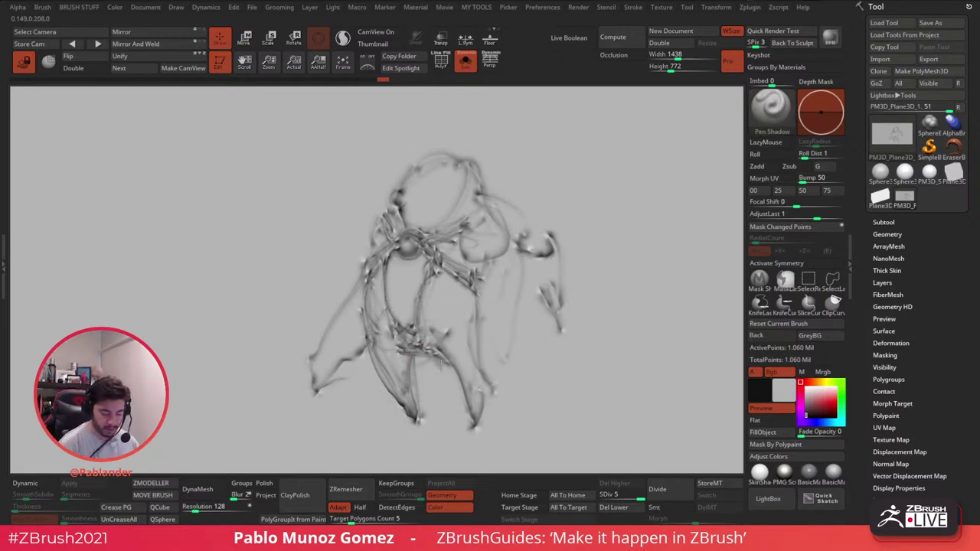
drag(441, 367, 461, 412)
drag(434, 358, 475, 427)
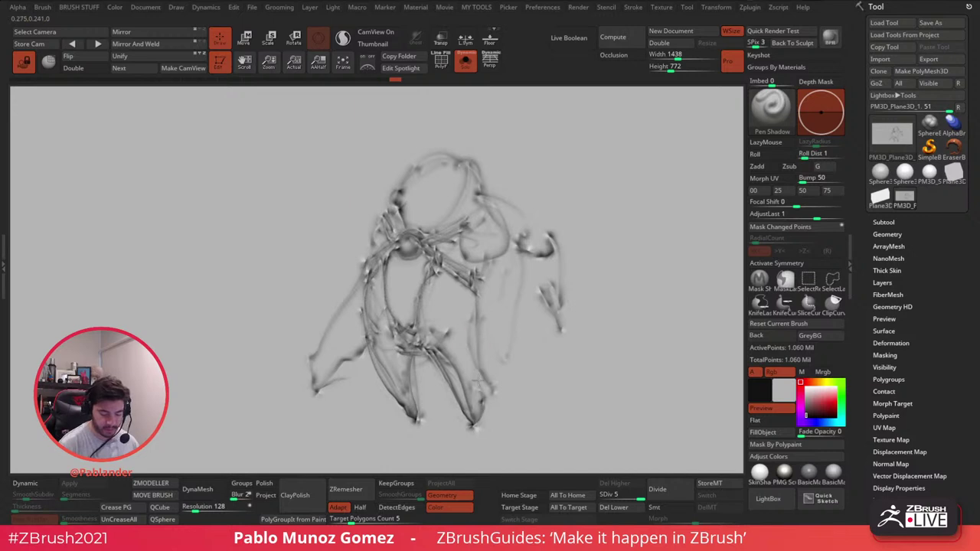
mouse_move(474, 286)
mouse_down()
mouse_move(476, 352)
mouse_move(495, 371)
mouse_move(508, 326)
mouse_up()
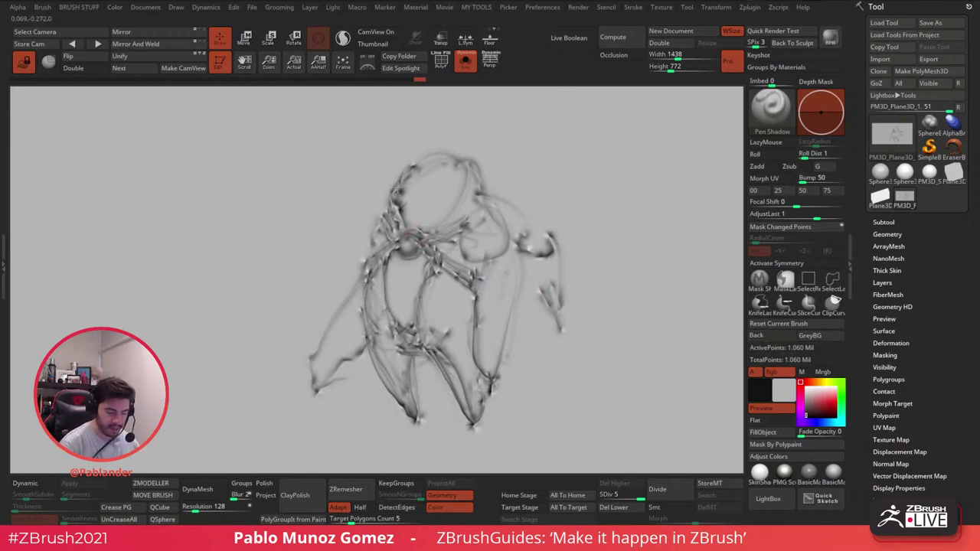
Step: Define the head's lower edge, the right shoulder and upper arm, and the outline of the left-side forearm and hand
drag(469, 191, 419, 220)
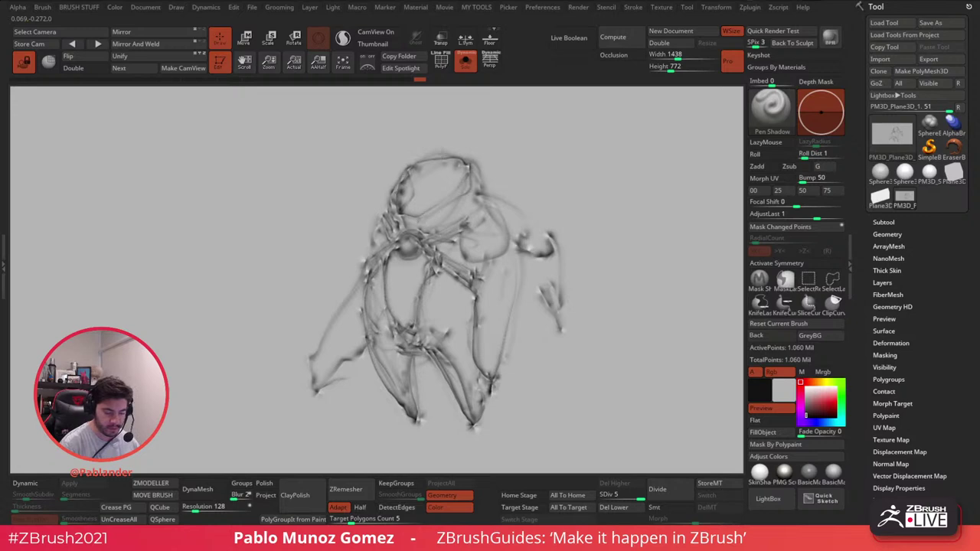
mouse_move(479, 189)
mouse_down()
mouse_move(497, 222)
mouse_move(457, 217)
mouse_up()
mouse_move(490, 253)
mouse_down()
mouse_move(496, 214)
mouse_move(534, 242)
mouse_move(490, 264)
mouse_up()
mouse_move(353, 280)
mouse_down()
mouse_move(304, 343)
mouse_move(305, 391)
mouse_move(313, 381)
mouse_up()
mouse_move(338, 346)
mouse_down()
mouse_move(310, 380)
mouse_move(307, 361)
mouse_up()
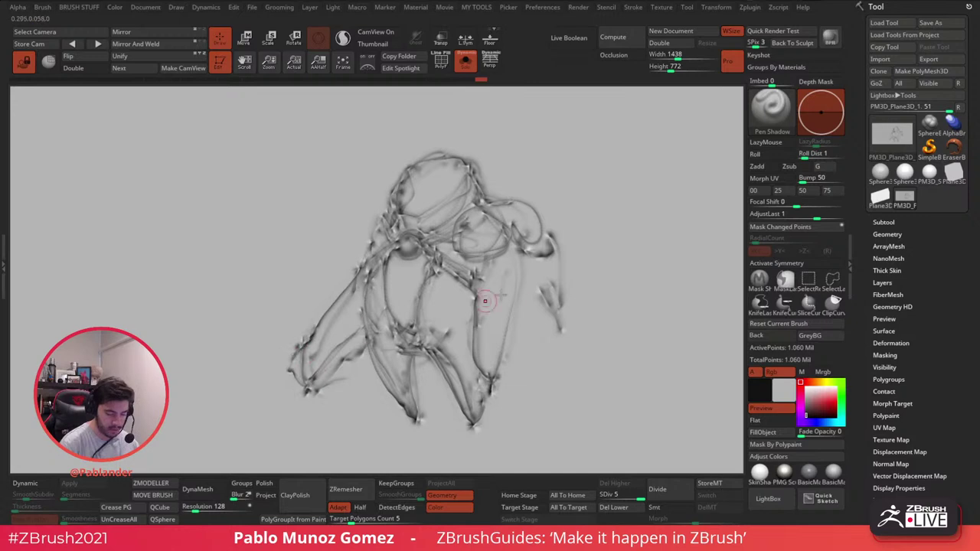
Step: Draw the upright weapon beside the right arm, and darken the hanging side shape with extra lines across its middle
mouse_move(567, 208)
mouse_down()
mouse_move(557, 310)
mouse_move(561, 282)
mouse_up()
mouse_move(558, 239)
mouse_down()
mouse_move(570, 221)
mouse_move(561, 286)
mouse_up()
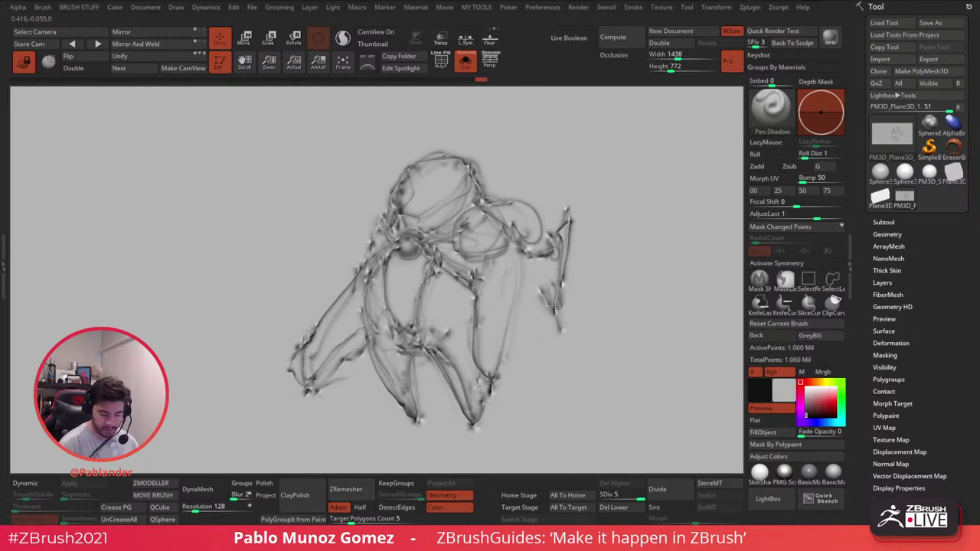
drag(515, 250, 501, 377)
mouse_move(481, 287)
mouse_down()
mouse_move(476, 313)
mouse_move(491, 392)
mouse_move(502, 376)
mouse_move(512, 391)
mouse_up()
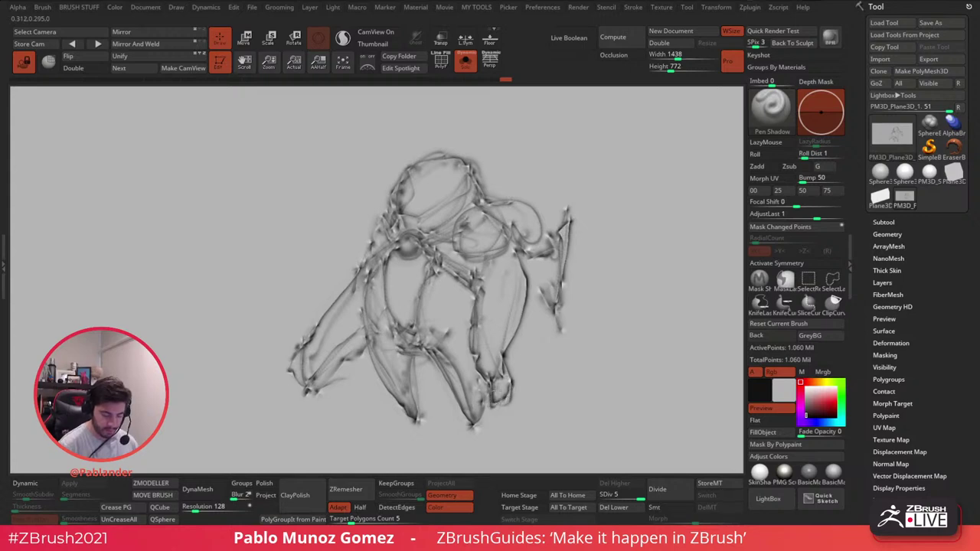
mouse_move(472, 328)
mouse_down()
mouse_move(479, 288)
mouse_move(513, 281)
mouse_move(501, 324)
mouse_move(516, 288)
mouse_move(422, 304)
mouse_move(470, 327)
mouse_up()
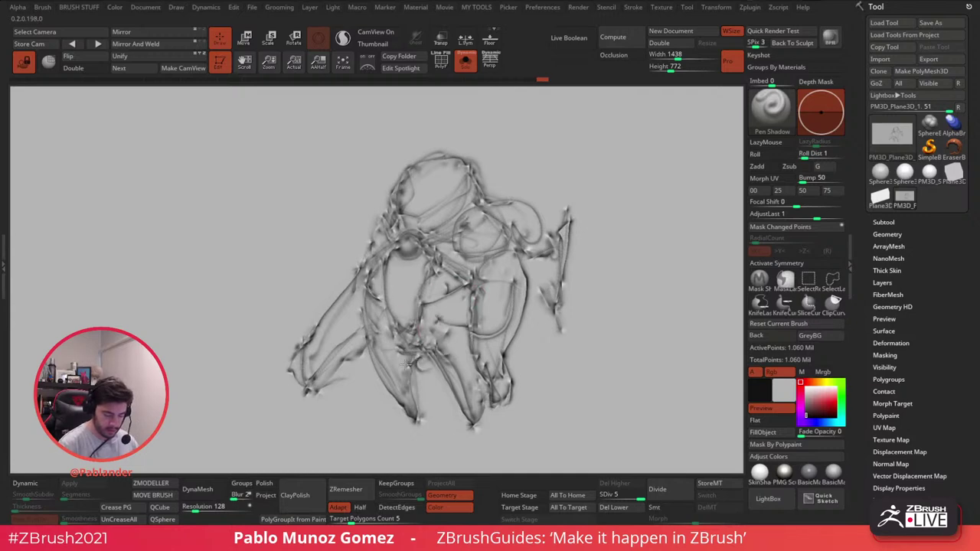
Step: Add an arm guard and shoulder plates, and extend the weapon on the right with a bent lower end
drag(348, 354, 304, 390)
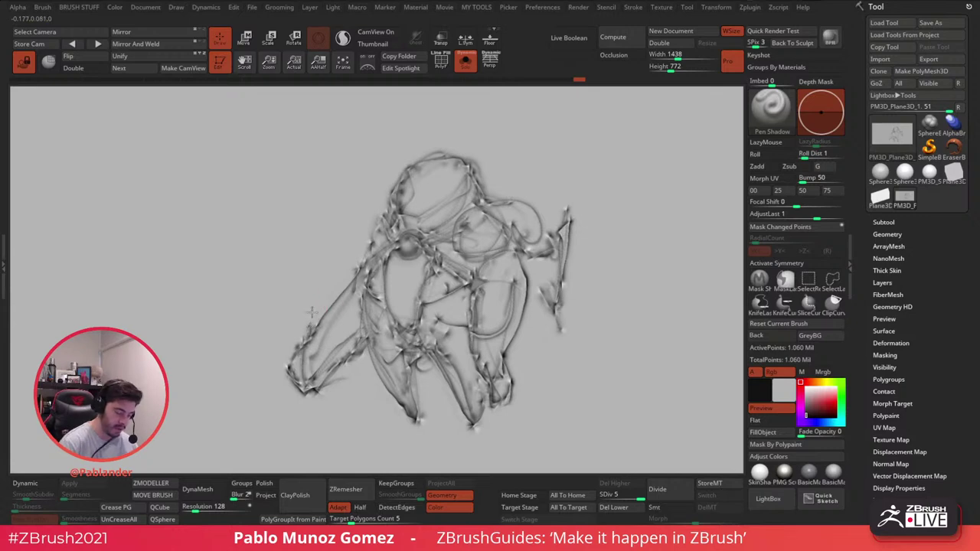
mouse_move(310, 311)
mouse_down()
mouse_move(335, 280)
mouse_move(304, 324)
mouse_move(341, 274)
mouse_move(315, 315)
mouse_move(374, 253)
mouse_move(365, 263)
mouse_up()
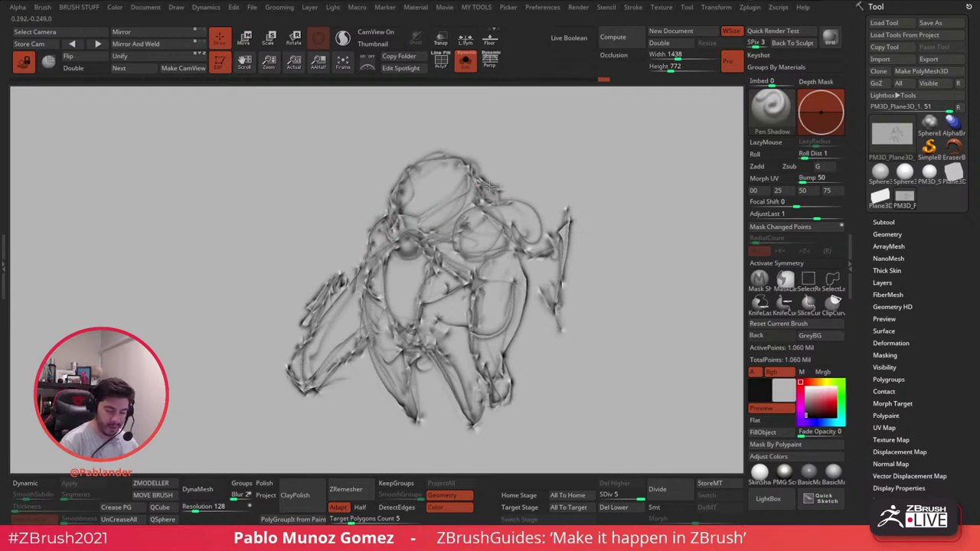
drag(490, 186, 494, 206)
drag(390, 201, 378, 222)
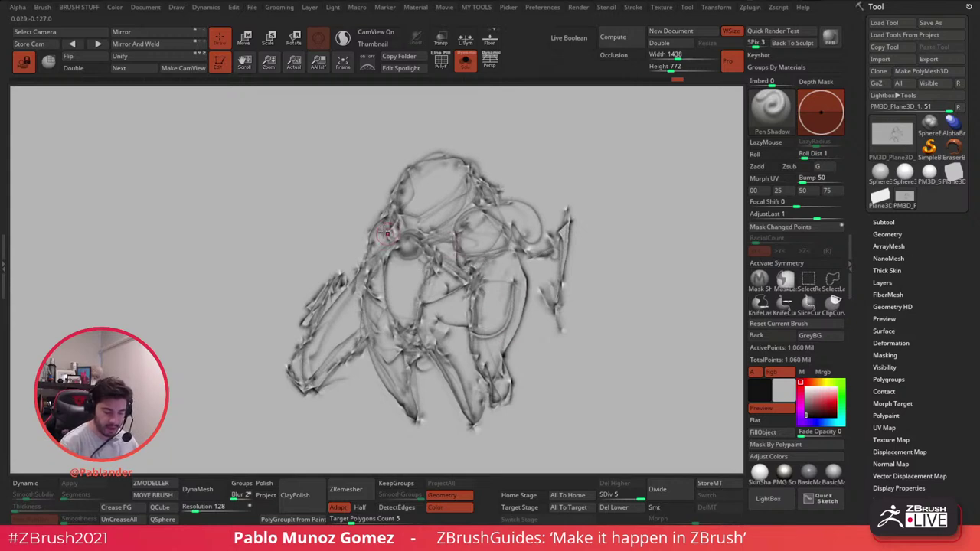
drag(383, 207, 368, 250)
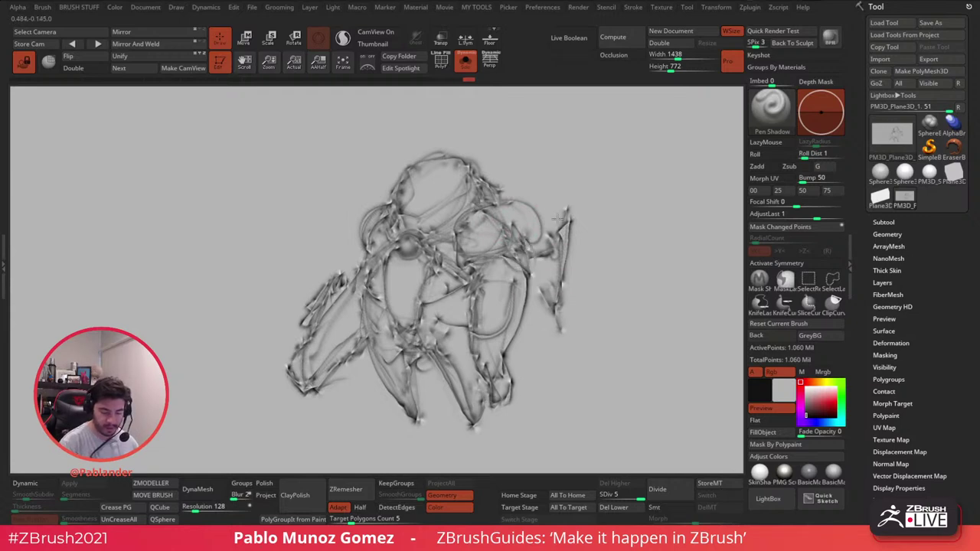
drag(565, 203, 536, 368)
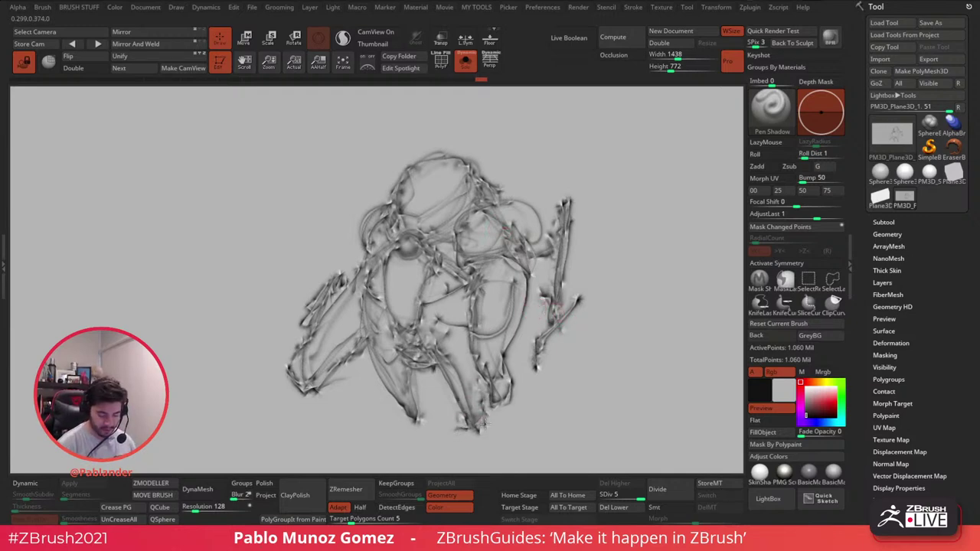
Step: Sketch both feet and thicken the lower legs with bulky shin contours
drag(446, 443, 480, 441)
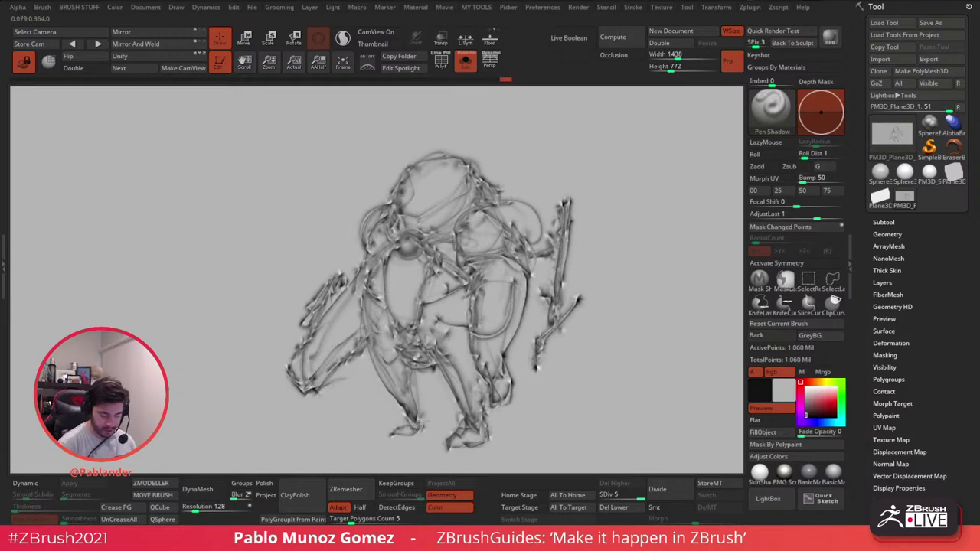
drag(400, 414, 378, 341)
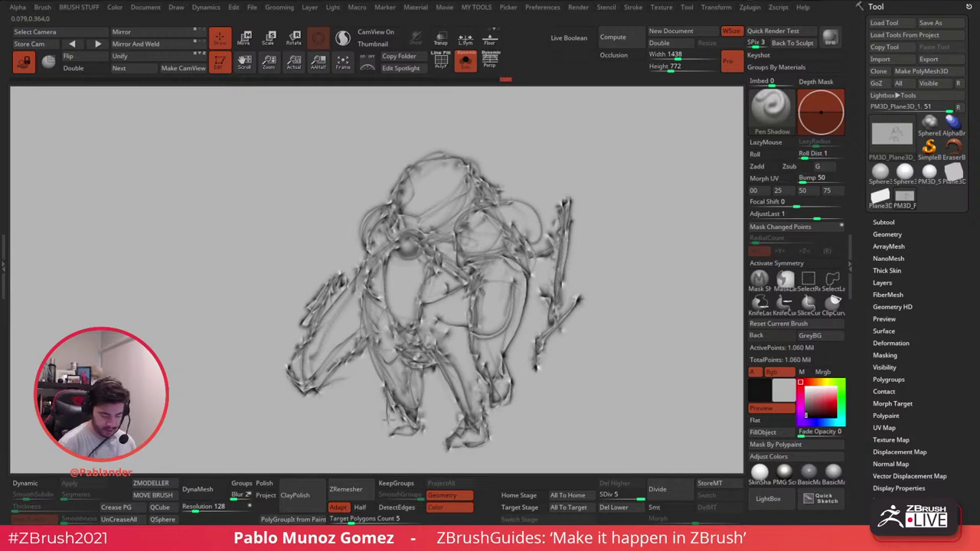
drag(446, 371, 456, 433)
mouse_move(385, 409)
mouse_down()
mouse_move(378, 396)
mouse_move(388, 423)
mouse_up()
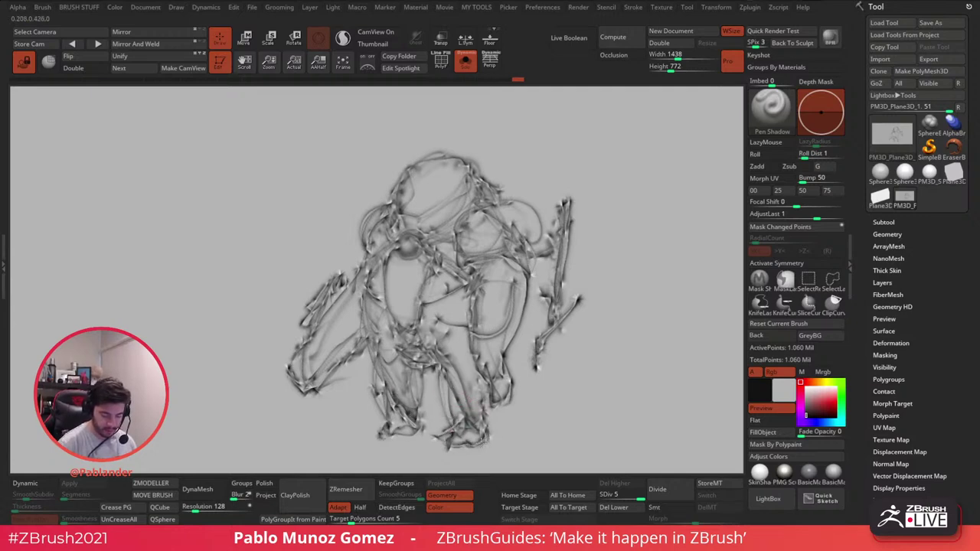
drag(427, 363, 441, 428)
mouse_move(464, 432)
mouse_down()
mouse_move(482, 404)
mouse_move(482, 433)
mouse_up()
drag(384, 428, 375, 441)
mouse_move(374, 441)
mouse_down()
mouse_move(411, 442)
mouse_move(372, 440)
mouse_up()
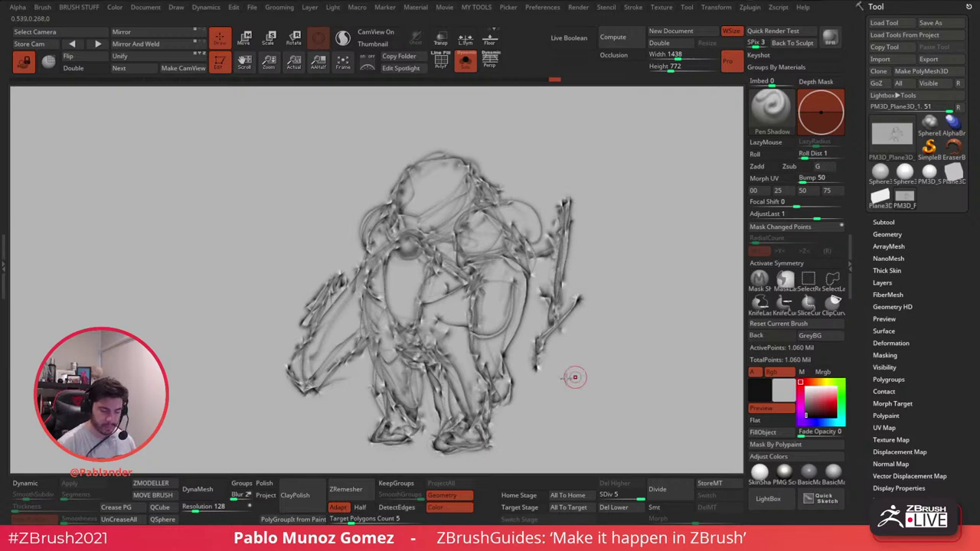
Step: Try a short diagonal stroke in the empty area beside the figure and undo it
drag(476, 281, 470, 311)
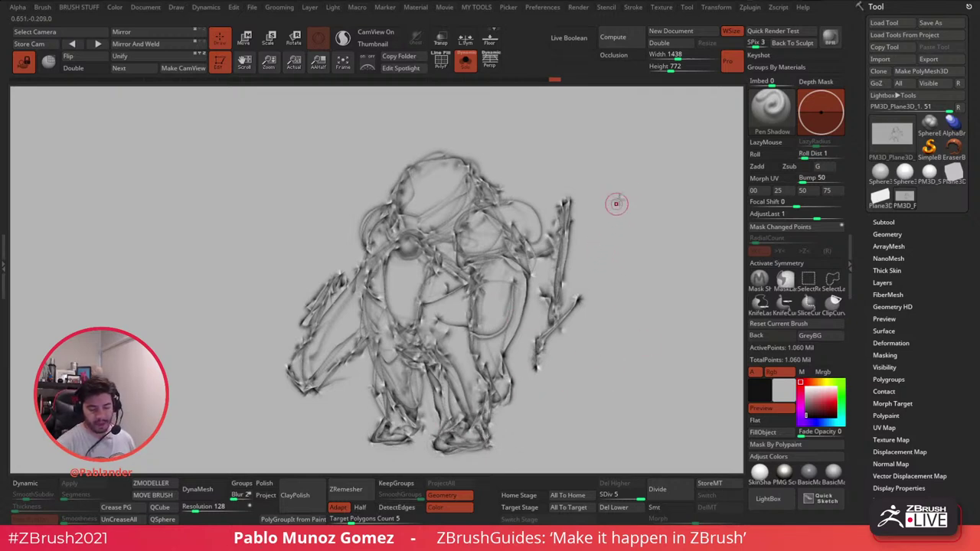
drag(643, 168, 597, 201)
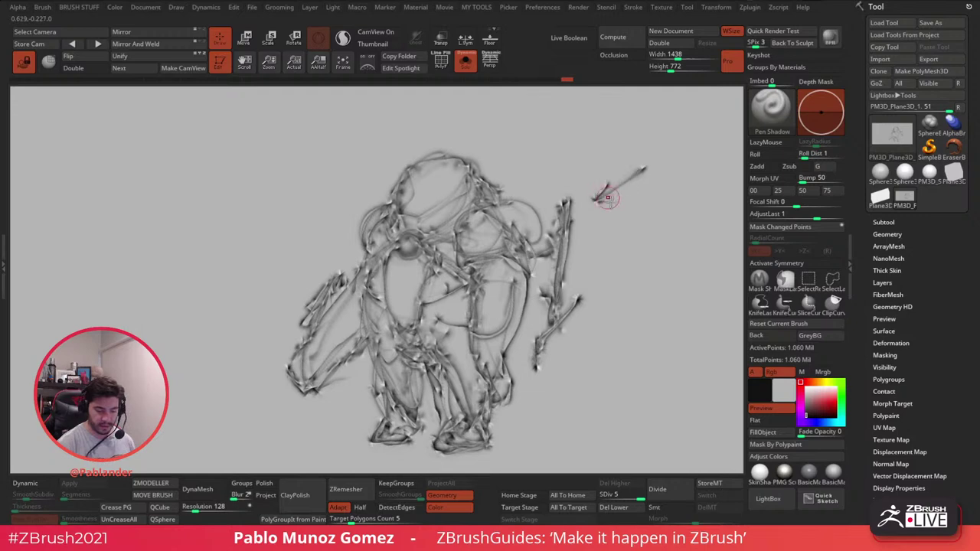
key(ctrl+z)
key(ctrl+z)
Step: Test the Pen Shadow brush beside the figure with red and black as the active colour, undoing the test strokes
click(834, 404)
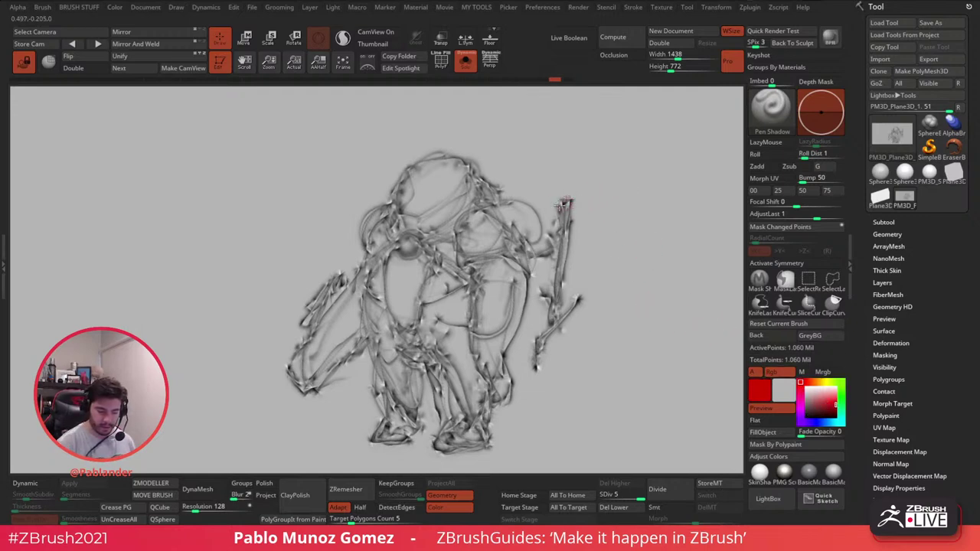
drag(634, 170, 590, 201)
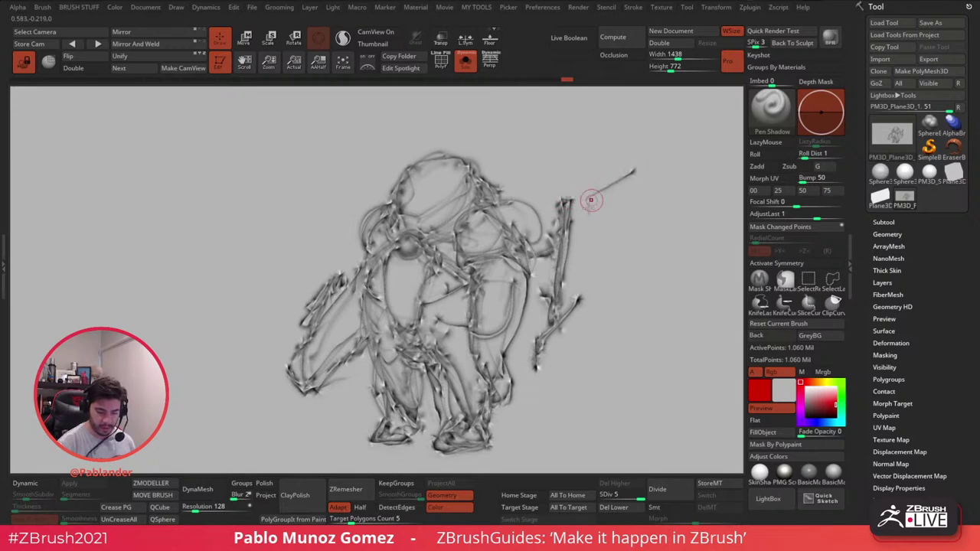
click(806, 392)
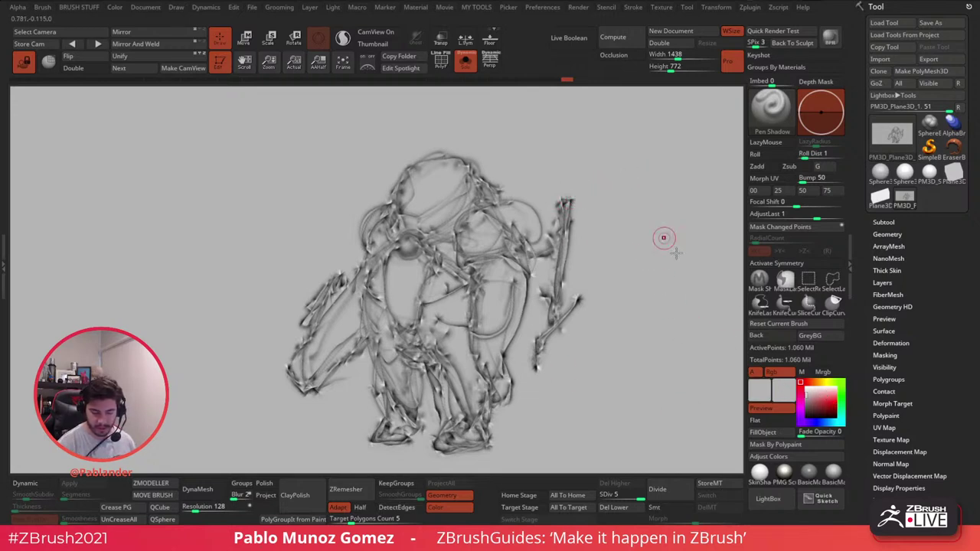
click(806, 418)
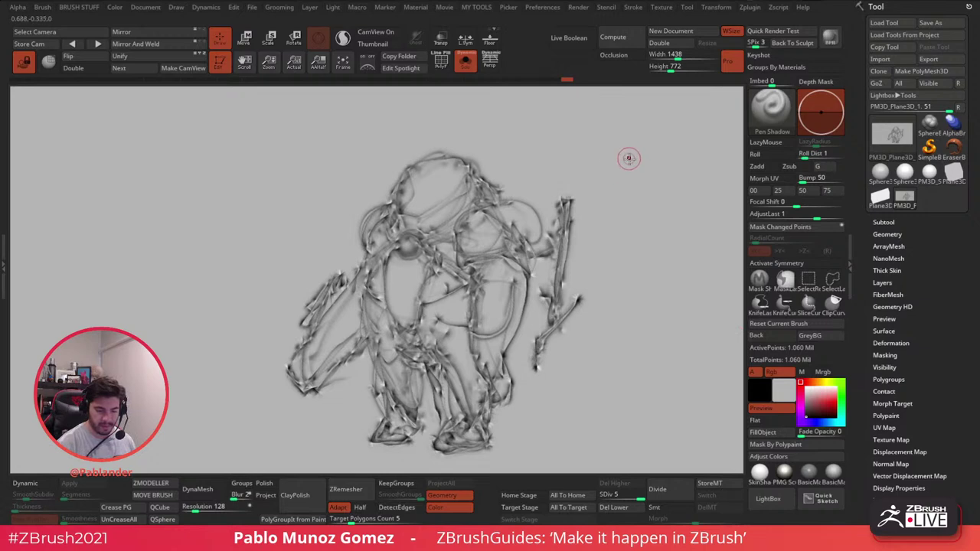
drag(652, 153, 585, 193)
key(ctrl+z)
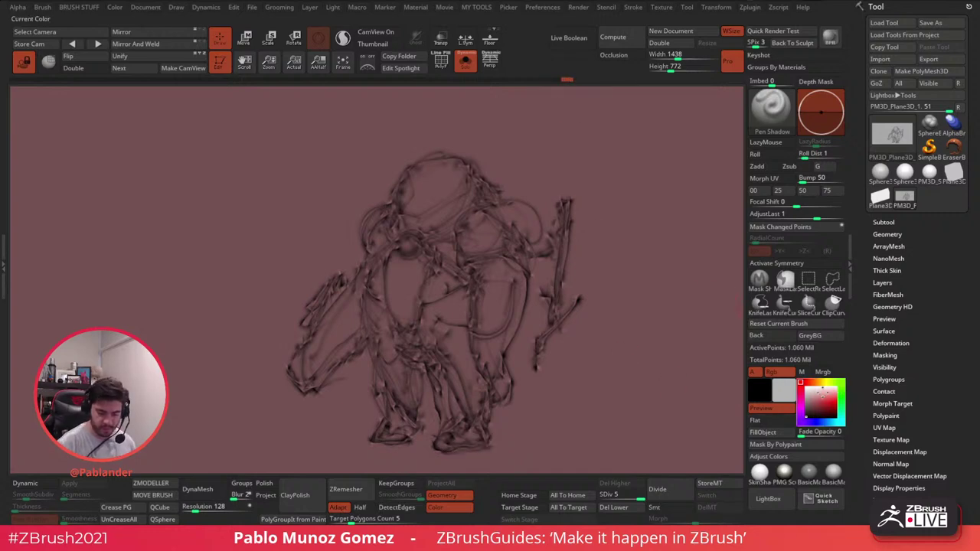
Step: Try a white fill over the sketched plane, undo it, and test a black stroke beside the figure
click(799, 381)
click(765, 432)
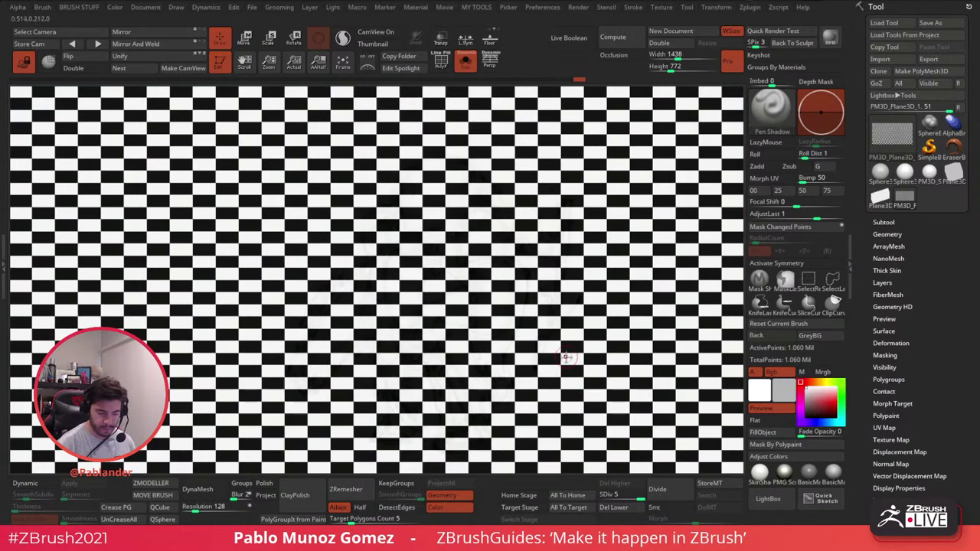
key(ctrl+z)
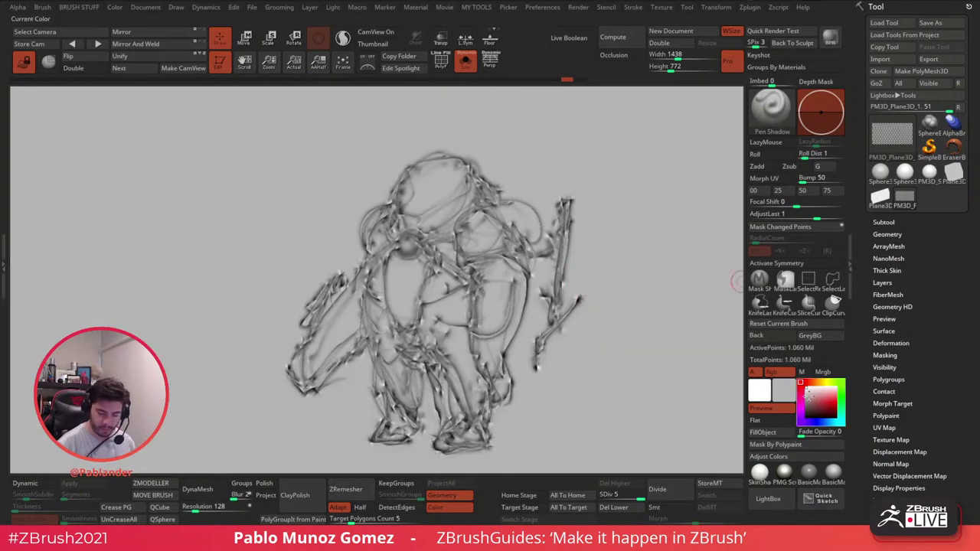
click(800, 419)
mouse_move(621, 229)
mouse_down()
mouse_move(626, 204)
mouse_move(604, 245)
mouse_up()
key(ctrl+f)
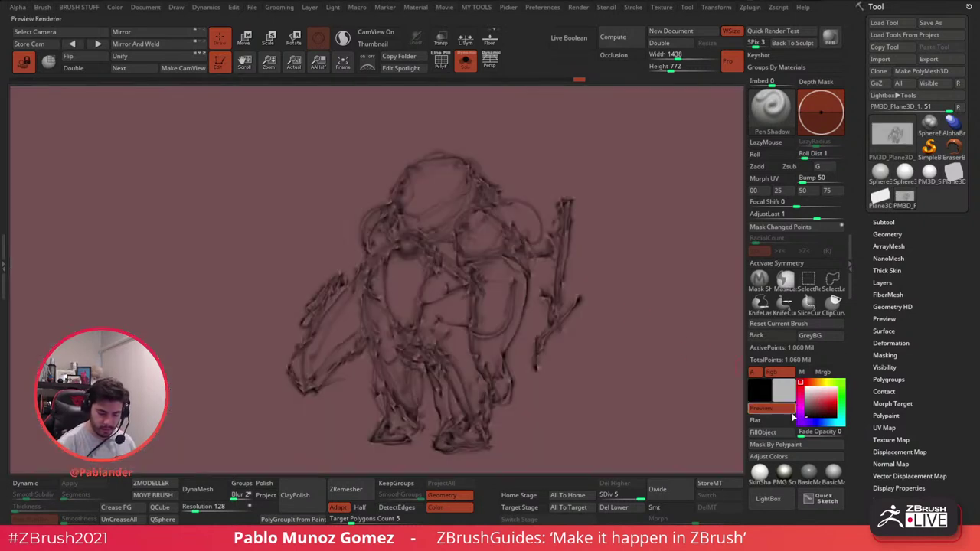
Step: Fade the sketch by filling the plane with white, and test a black stroke over the weapon
click(779, 433)
click(805, 389)
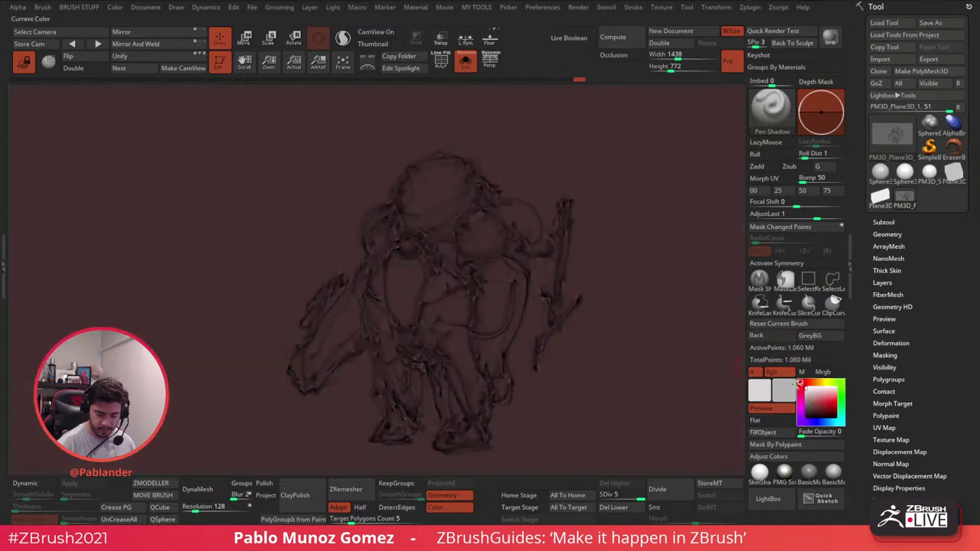
click(780, 431)
click(797, 422)
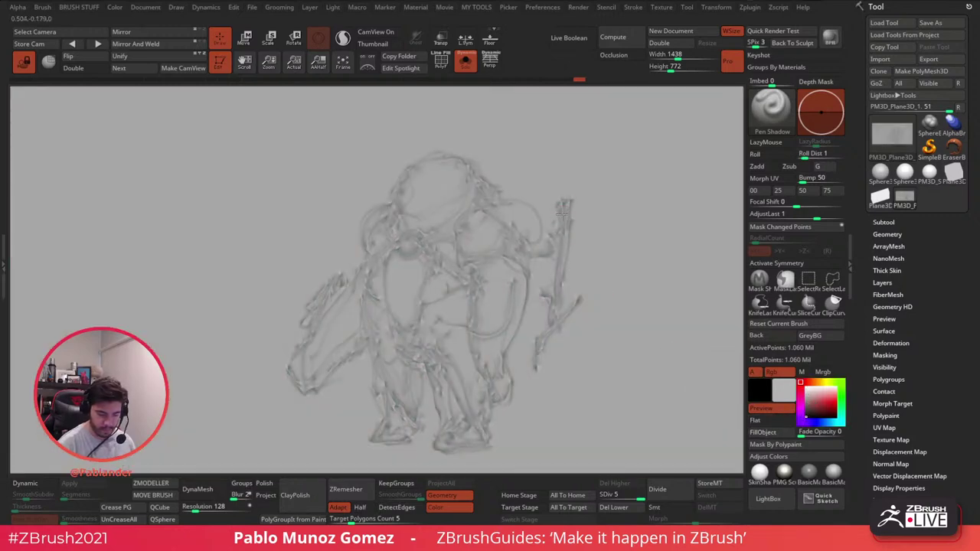
drag(561, 205, 561, 260)
key(ctrl+f)
key(space)
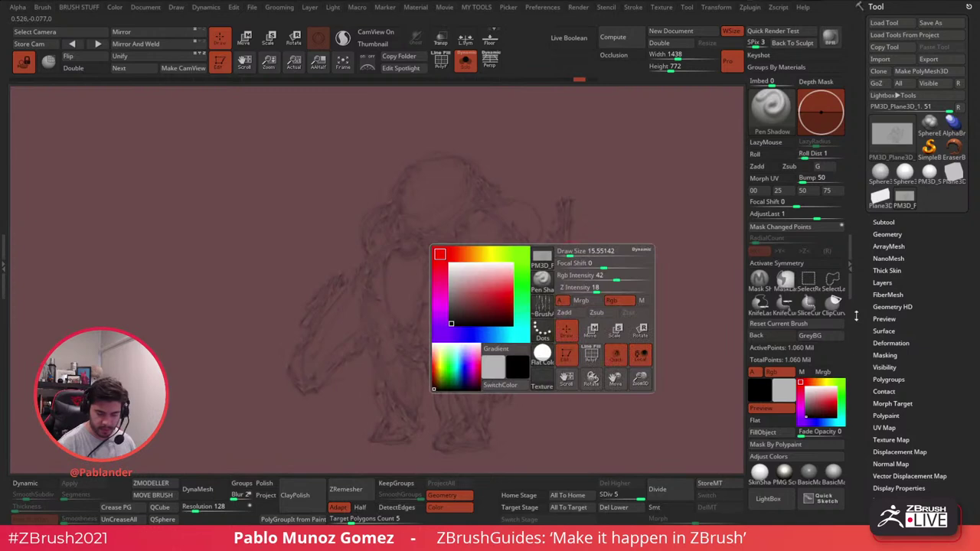
Step: Fade the sketch further with another white fill, test a white stroke near the weapon, undo the test, and restore black as active colour
mouse_move(810, 407)
mouse_down()
mouse_move(799, 422)
mouse_move(801, 385)
mouse_up()
key(ctrl+f)
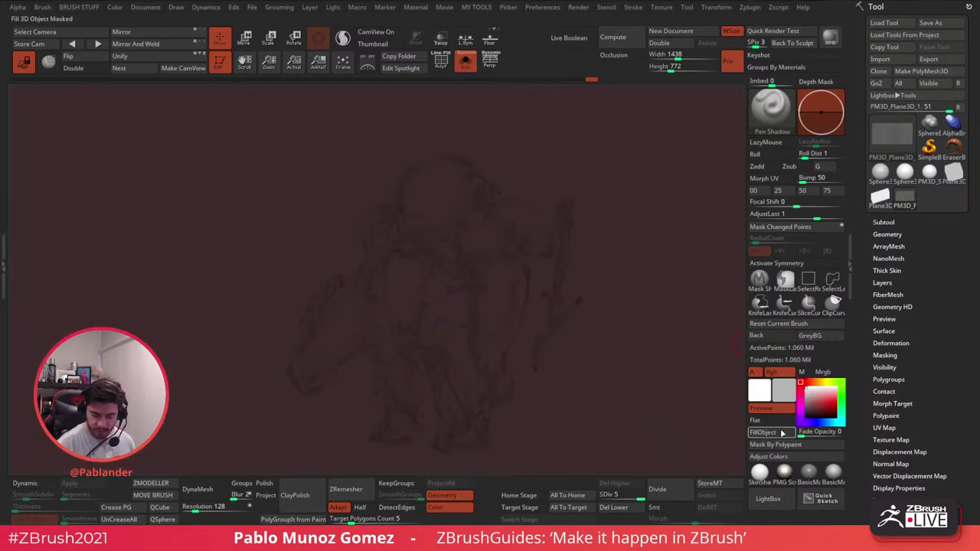
click(780, 433)
drag(544, 248, 528, 270)
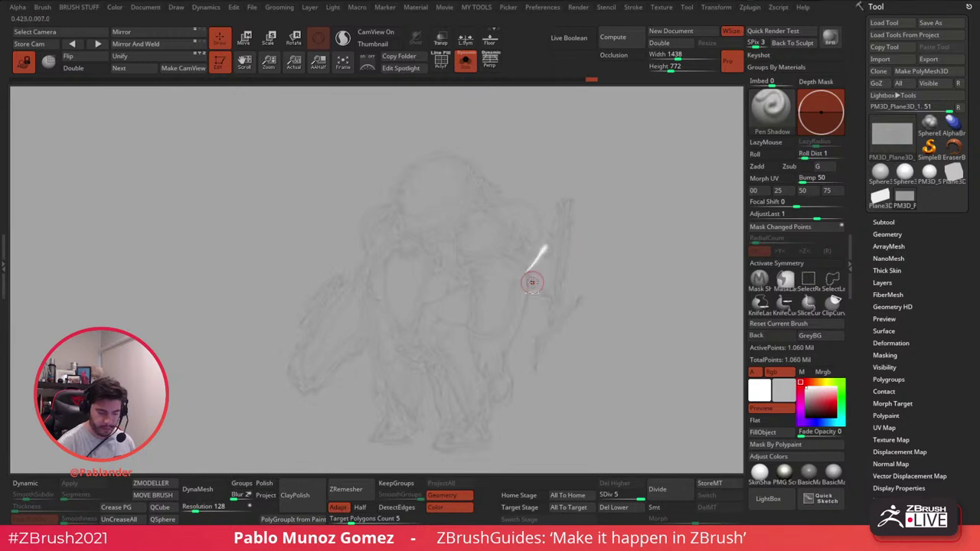
key(ctrl+z)
click(806, 417)
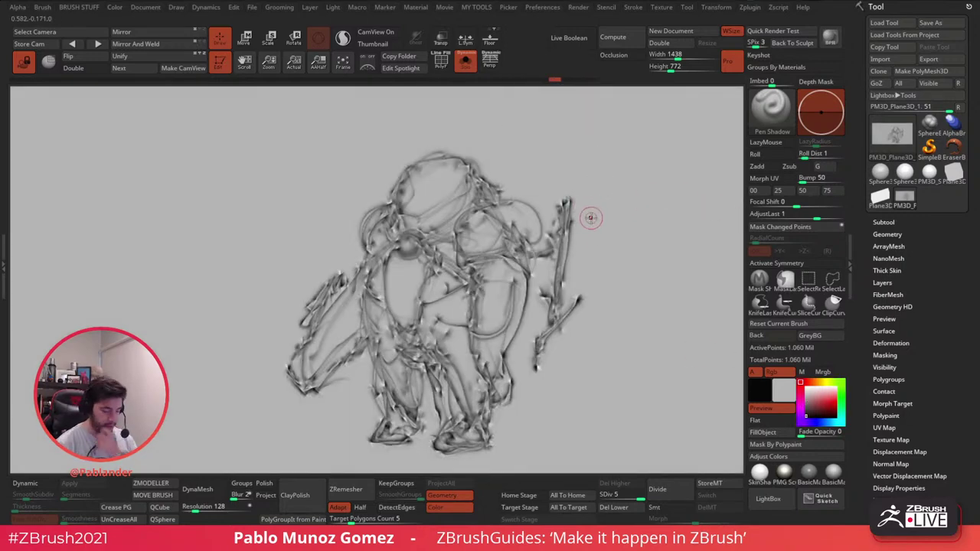
Step: Draw a short diagonal arrow above the weapon and darken the helmet's outline and lower rim with black strokes
drag(586, 191, 590, 189)
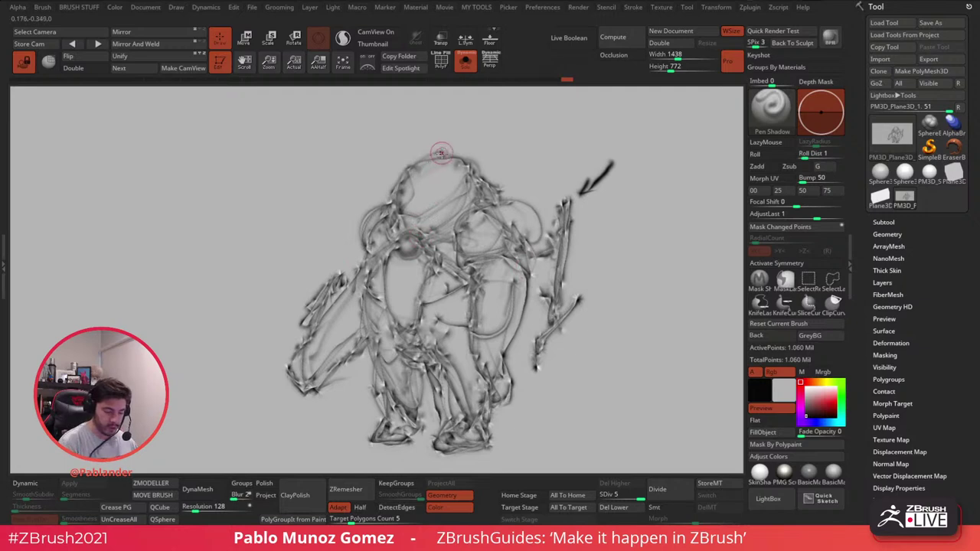
mouse_move(440, 153)
mouse_down()
mouse_move(401, 169)
mouse_move(390, 194)
mouse_up()
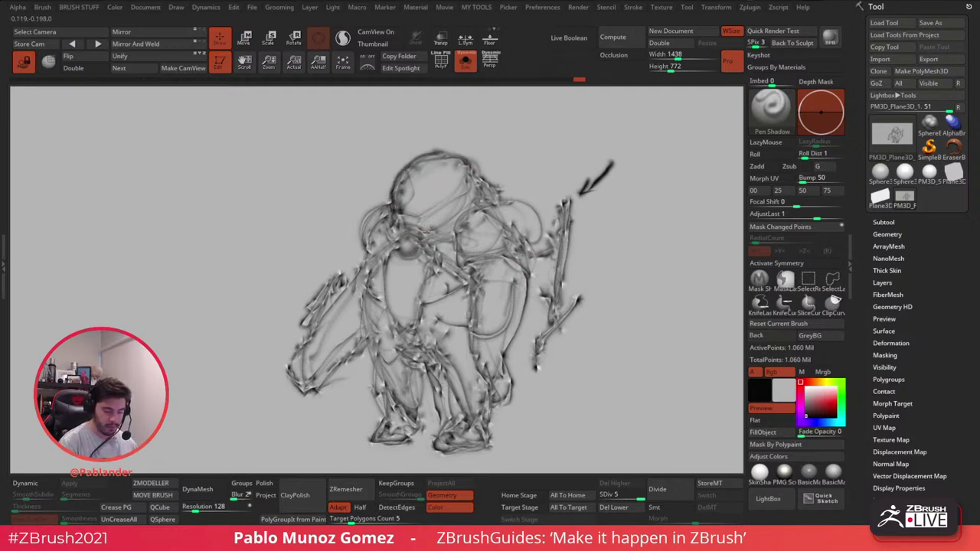
drag(427, 231, 459, 217)
drag(488, 186, 437, 223)
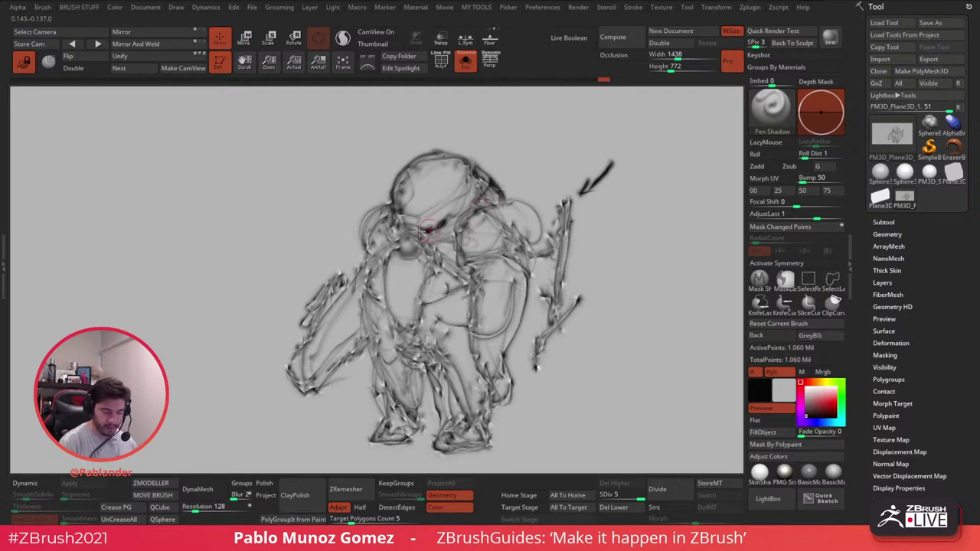
Step: Darken both shoulders, the round chest fitting and the outline of the arm nearest the weapon
drag(376, 205, 363, 250)
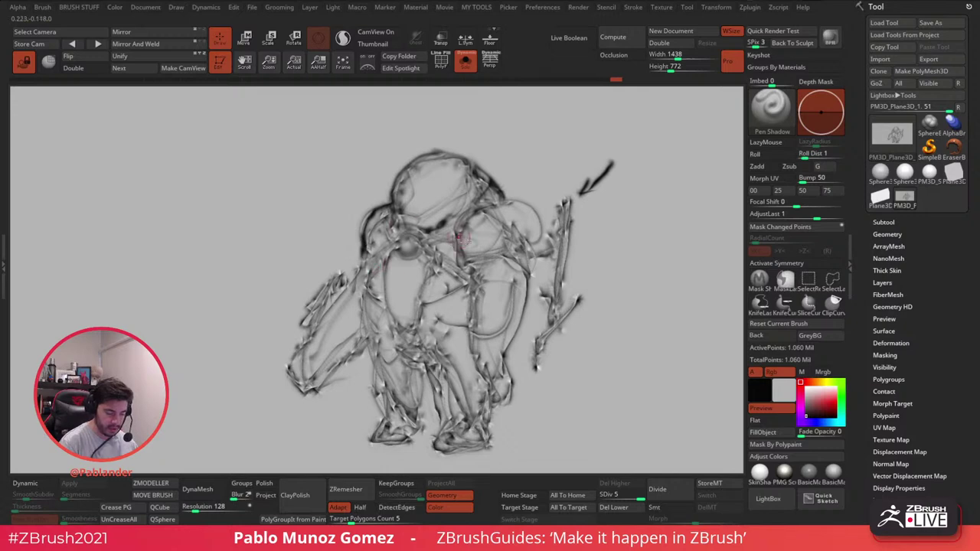
mouse_move(402, 232)
mouse_down()
mouse_move(413, 254)
mouse_move(393, 240)
mouse_move(417, 255)
mouse_up()
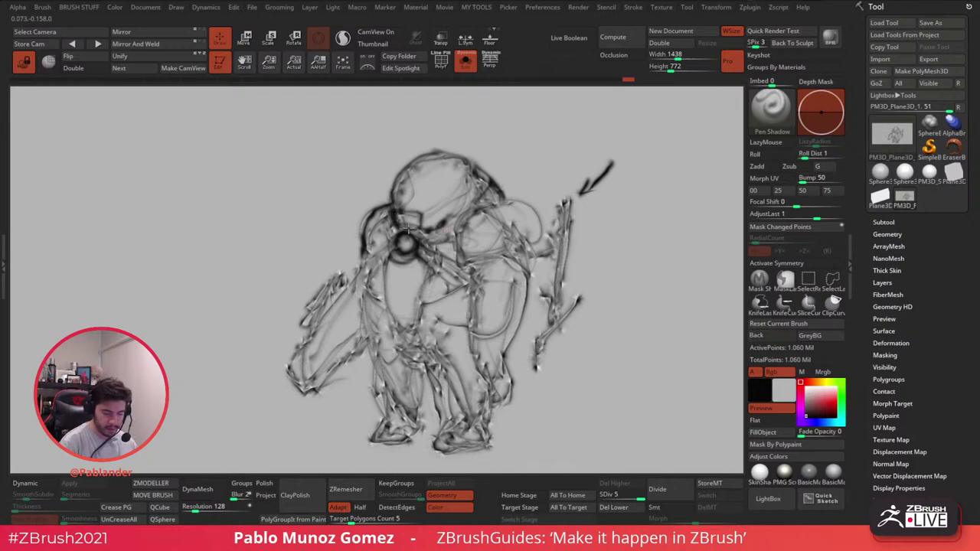
drag(472, 172, 423, 215)
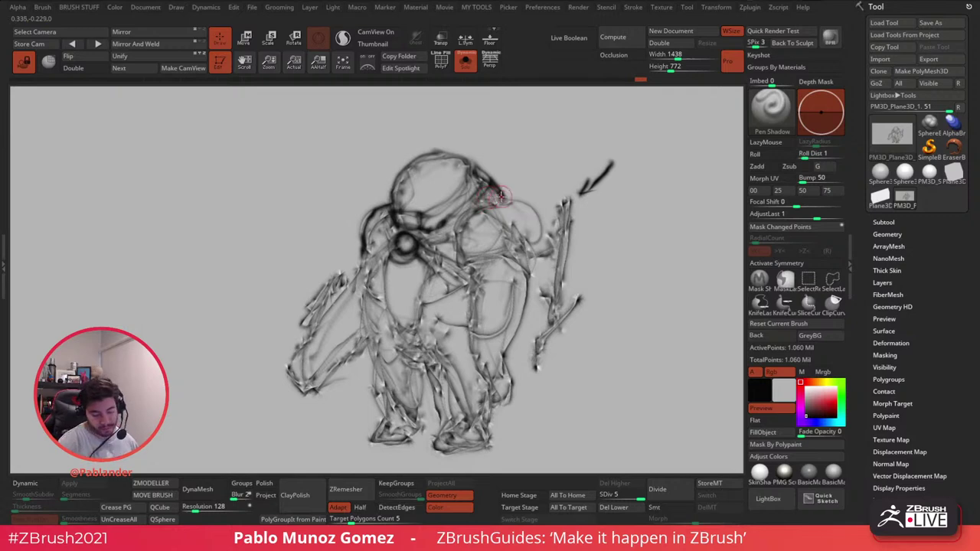
mouse_move(456, 236)
mouse_down()
mouse_move(460, 254)
mouse_move(501, 257)
mouse_up()
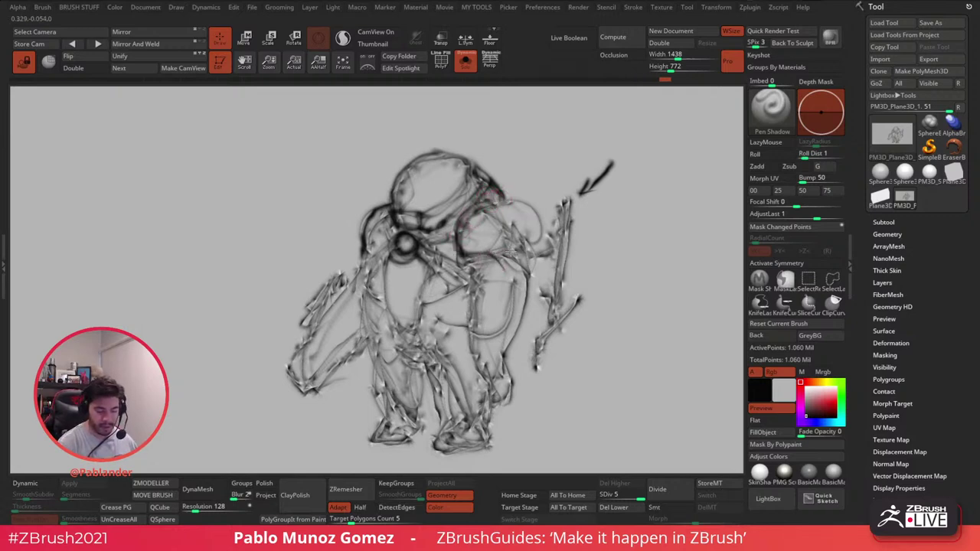
mouse_move(486, 206)
mouse_down()
mouse_move(520, 245)
mouse_move(528, 222)
mouse_move(519, 251)
mouse_move(484, 264)
mouse_move(471, 297)
mouse_move(470, 371)
mouse_move(522, 280)
mouse_move(491, 370)
mouse_move(486, 314)
mouse_up()
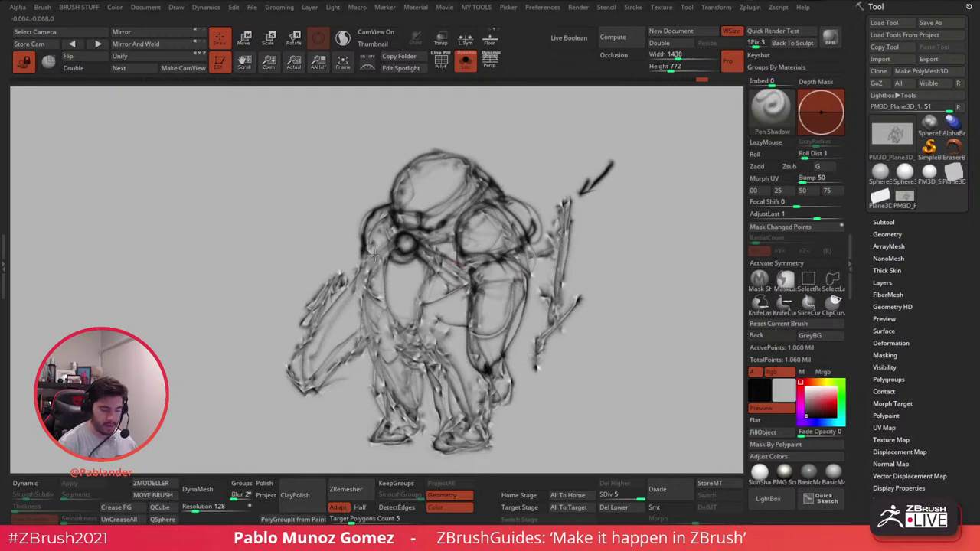
Step: Define the torso with darker contours around the oval chest plate, the strap and the rounded belly
mouse_move(375, 257)
mouse_down()
mouse_move(372, 280)
mouse_move(394, 321)
mouse_up()
drag(426, 265, 419, 300)
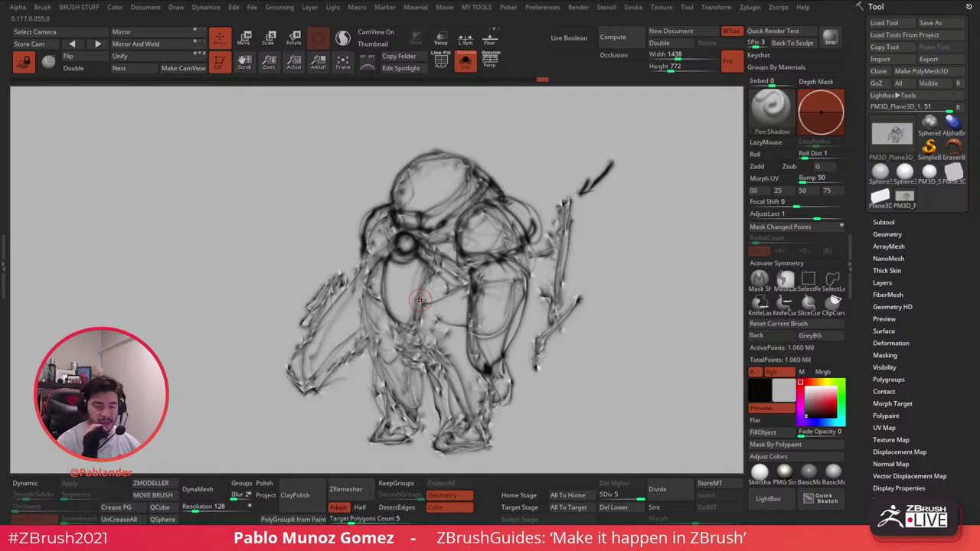
drag(448, 274, 414, 304)
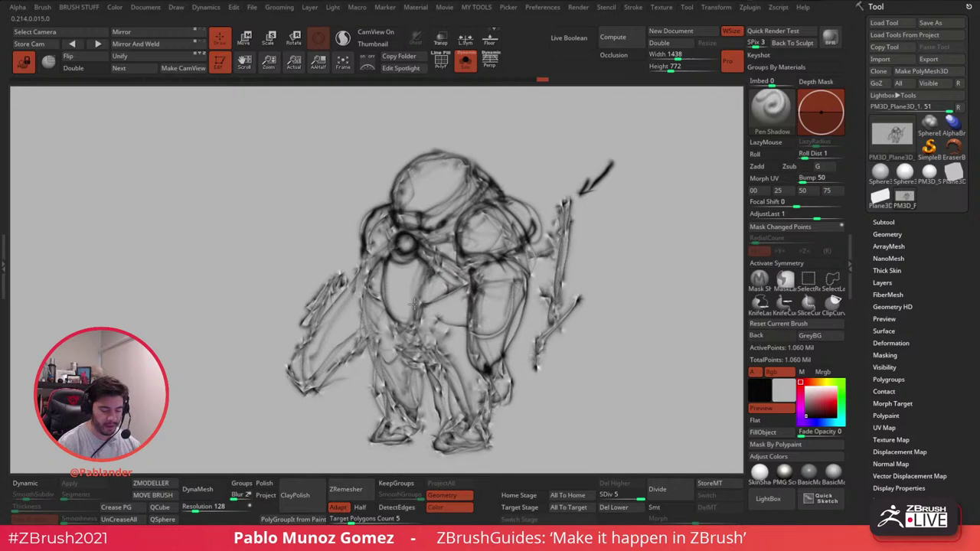
mouse_move(429, 268)
mouse_down()
mouse_move(414, 318)
mouse_move(463, 317)
mouse_up()
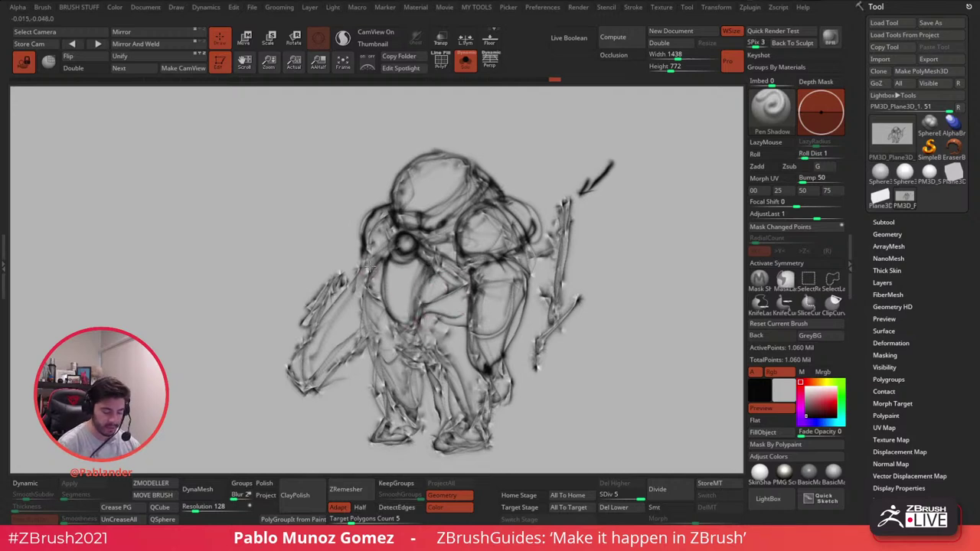
mouse_move(368, 268)
mouse_down()
mouse_move(368, 300)
mouse_move(391, 242)
mouse_move(373, 312)
mouse_move(406, 336)
mouse_move(397, 352)
mouse_move(417, 355)
mouse_move(403, 326)
mouse_move(453, 349)
mouse_move(465, 336)
mouse_up()
drag(472, 292, 477, 279)
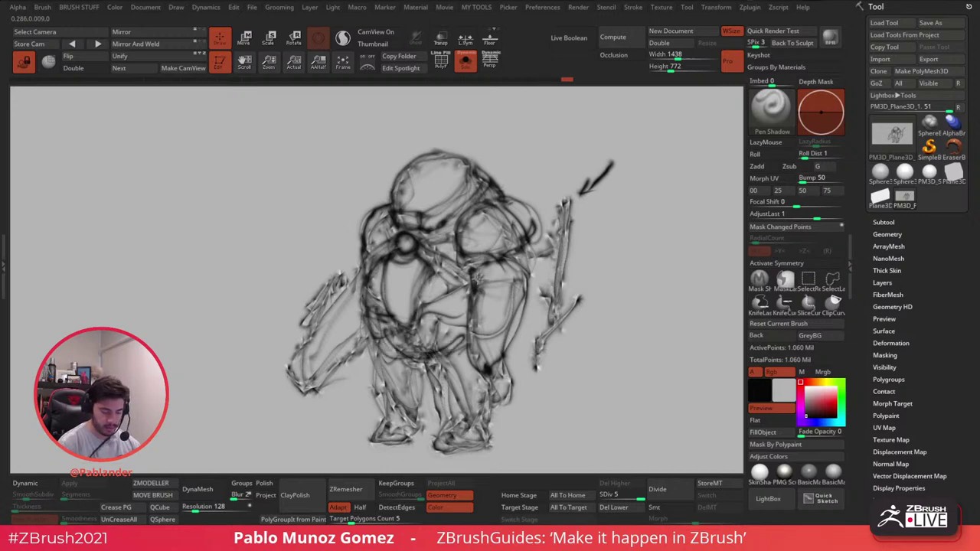
Step: Darken the hanging hand and arm beside the weapon, and reshape the opposite forearm into a banded cylinder with a round end
drag(480, 369, 503, 397)
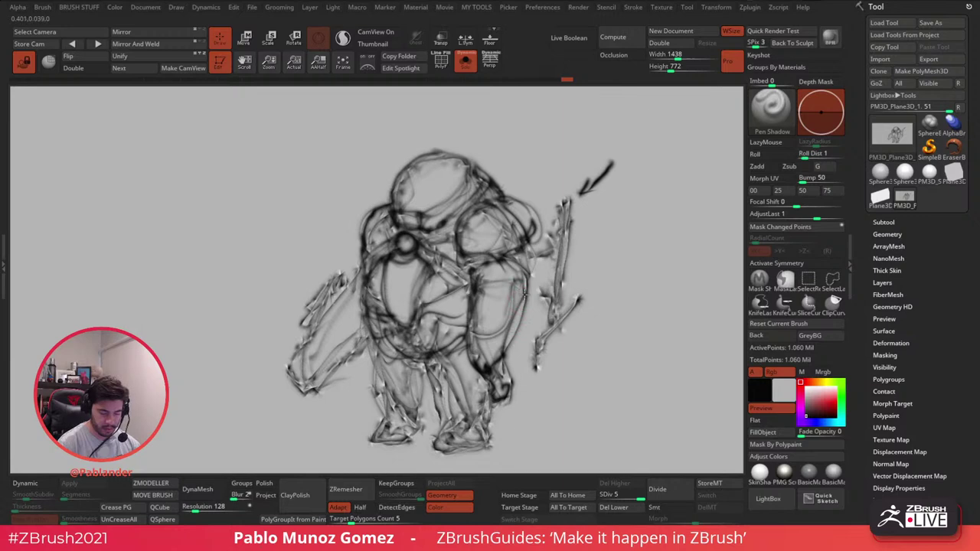
mouse_move(525, 293)
mouse_down()
mouse_move(512, 340)
mouse_move(527, 293)
mouse_move(491, 338)
mouse_move(476, 283)
mouse_move(522, 268)
mouse_up()
drag(337, 283, 359, 271)
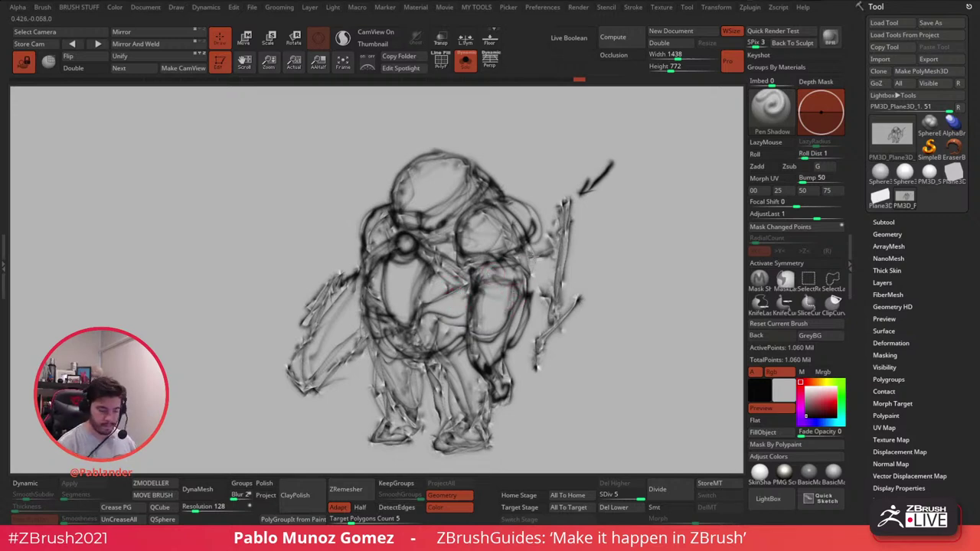
mouse_move(347, 320)
mouse_down()
mouse_move(345, 282)
mouse_move(290, 368)
mouse_move(367, 334)
mouse_move(306, 386)
mouse_move(356, 346)
mouse_move(303, 335)
mouse_move(292, 376)
mouse_move(300, 363)
mouse_move(280, 349)
mouse_move(314, 317)
mouse_move(348, 358)
mouse_move(337, 375)
mouse_move(353, 272)
mouse_up()
Step: Try two versions of a long diagonal weapon held in the hanging hand, and undo them
mouse_move(505, 341)
mouse_down()
mouse_move(486, 379)
mouse_move(475, 364)
mouse_move(516, 364)
mouse_move(507, 370)
mouse_move(666, 245)
mouse_move(509, 370)
mouse_up()
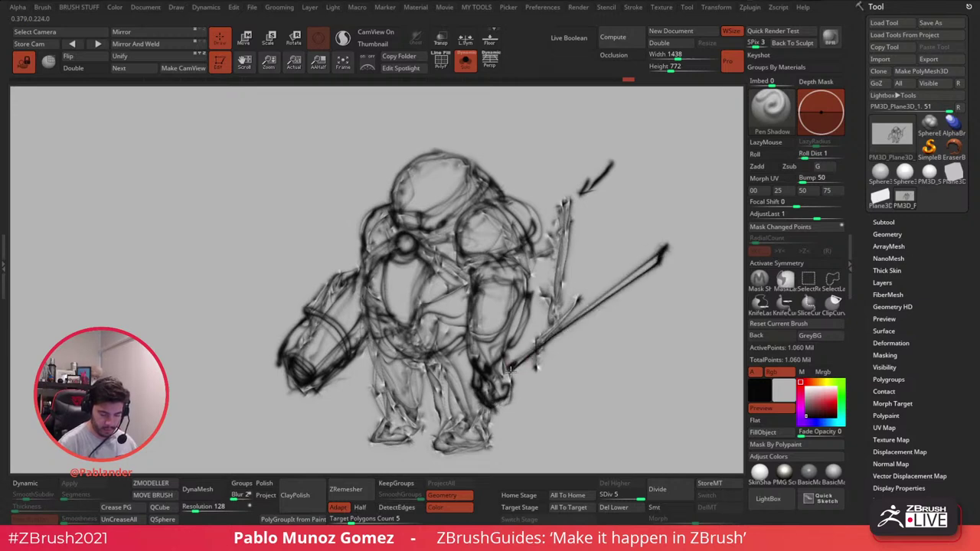
key(ctrl+z)
mouse_move(610, 277)
mouse_down()
mouse_move(515, 358)
mouse_move(509, 379)
mouse_move(607, 288)
mouse_move(522, 355)
mouse_up()
mouse_move(481, 385)
mouse_down()
mouse_move(454, 414)
mouse_move(481, 394)
mouse_up()
key(ctrl+z)
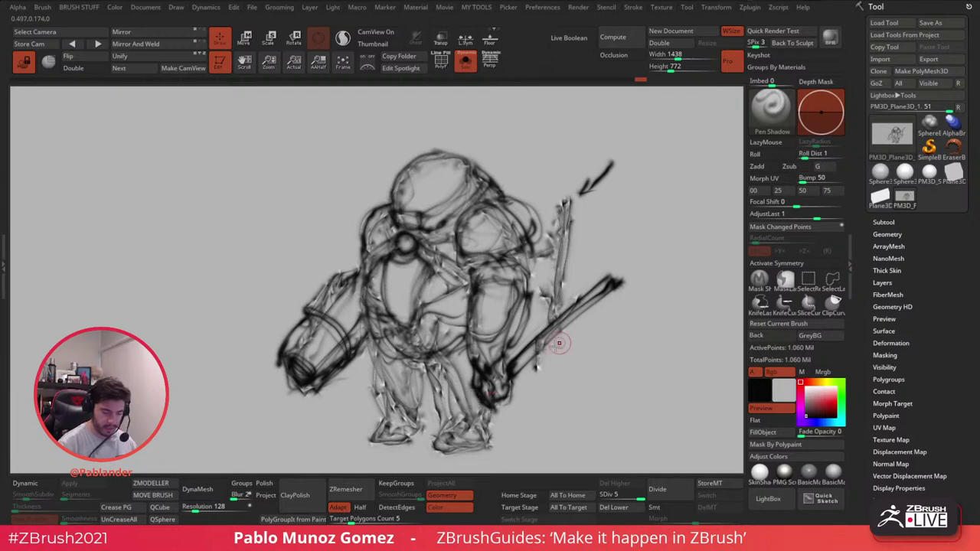
key(ctrl+z)
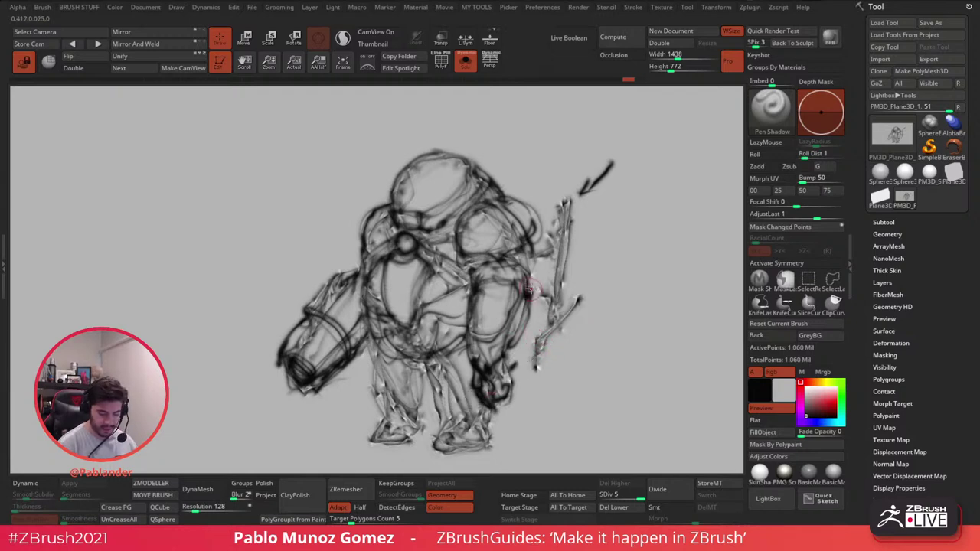
Step: Reinforce the elbow and shoulder on the weapon side, the opposite side of the torso, and the legs and feet with darker strokes
mouse_move(532, 282)
mouse_down()
mouse_move(534, 302)
mouse_move(535, 236)
mouse_up()
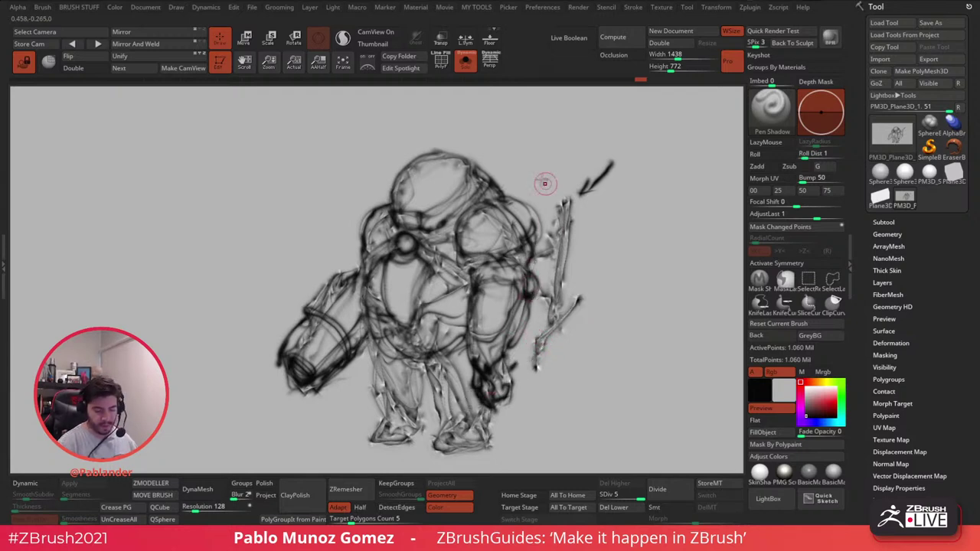
mouse_move(476, 280)
mouse_down()
mouse_move(455, 264)
mouse_move(488, 242)
mouse_up()
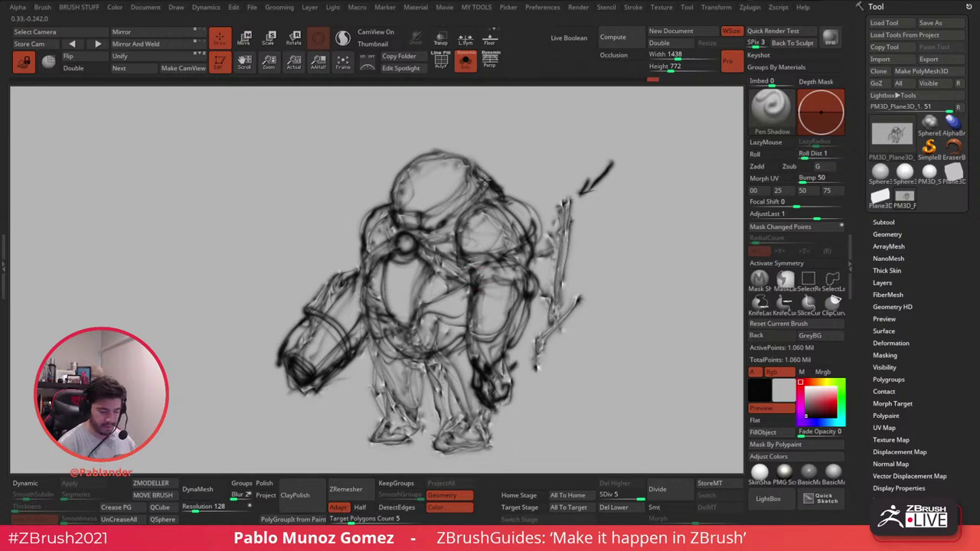
mouse_move(363, 248)
mouse_down()
mouse_move(356, 337)
mouse_move(402, 452)
mouse_move(417, 375)
mouse_move(429, 447)
mouse_move(452, 450)
mouse_up()
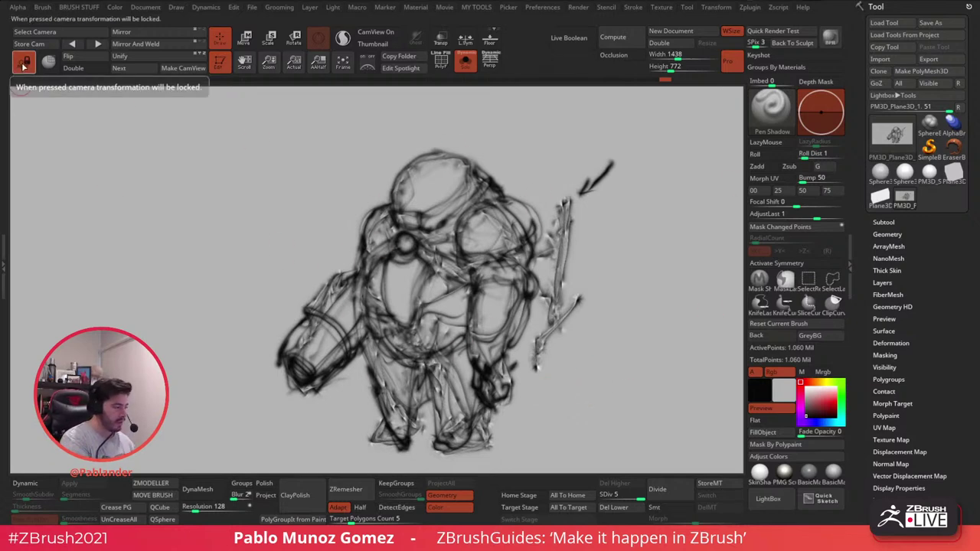
Step: Unlock the camera, test a wavy stroke on the tilted plane and undo it, and return to a straight view of the sketch
click(23, 66)
mouse_move(578, 346)
right_down()
mouse_move(590, 339)
mouse_move(596, 259)
mouse_move(505, 273)
mouse_move(576, 310)
mouse_move(444, 380)
right_up()
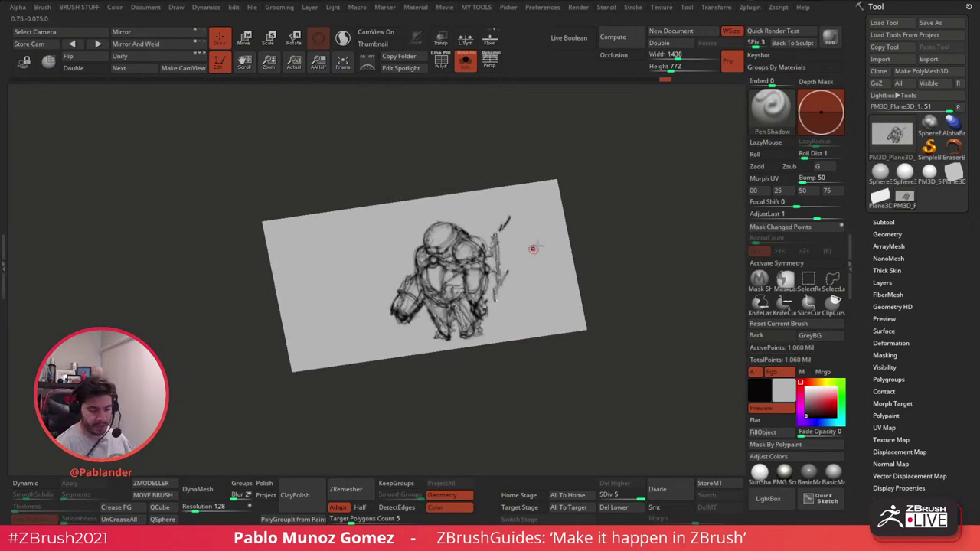
mouse_move(532, 264)
mouse_down()
mouse_move(539, 319)
mouse_move(534, 217)
mouse_up()
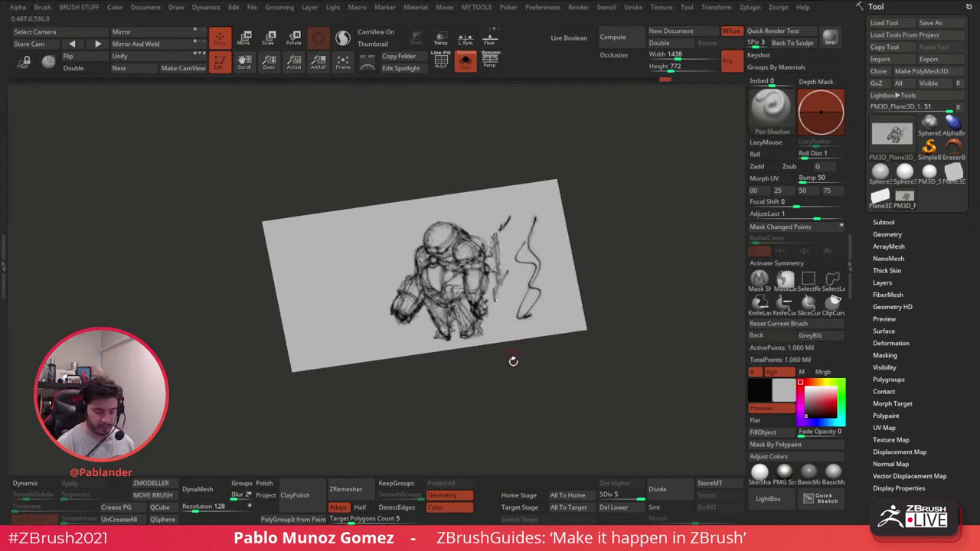
key(ctrl+z)
shift+drag(524, 355, 530, 356)
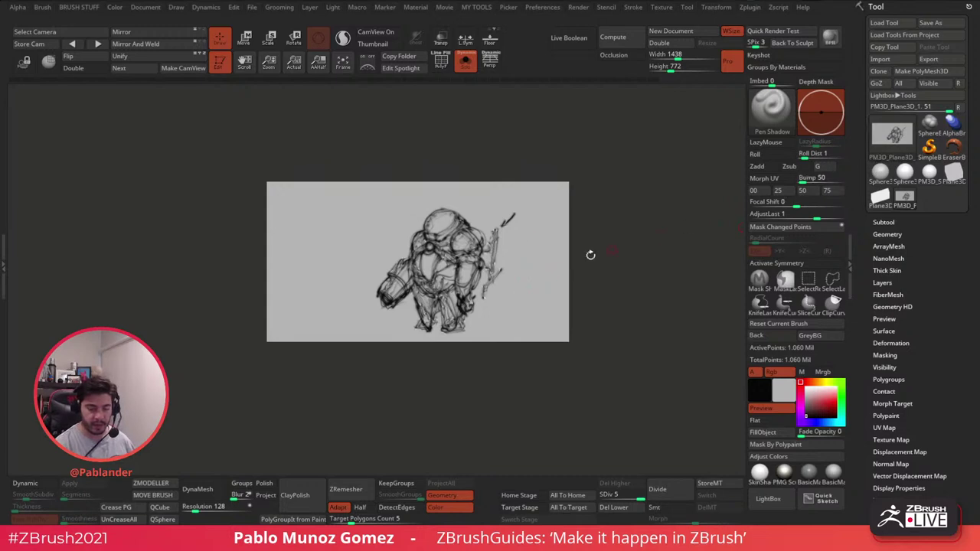
mouse_move(496, 271)
ctrl+right_down()
mouse_move(498, 293)
mouse_move(571, 291)
mouse_move(543, 290)
mouse_move(554, 284)
ctrl+right_up()
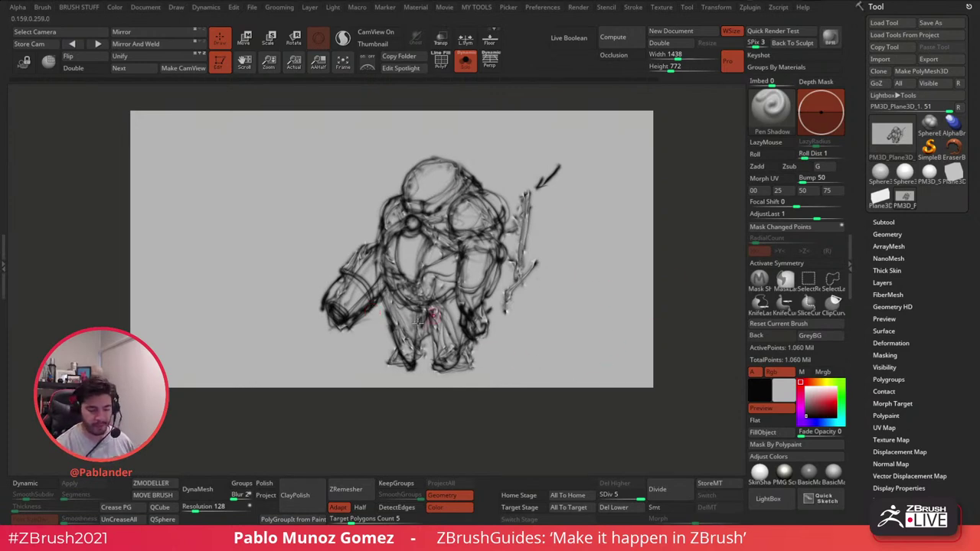
Step: Switch the active tool to the PM3D_Sphere3D_1 sphere and set the current colour to white
click(905, 174)
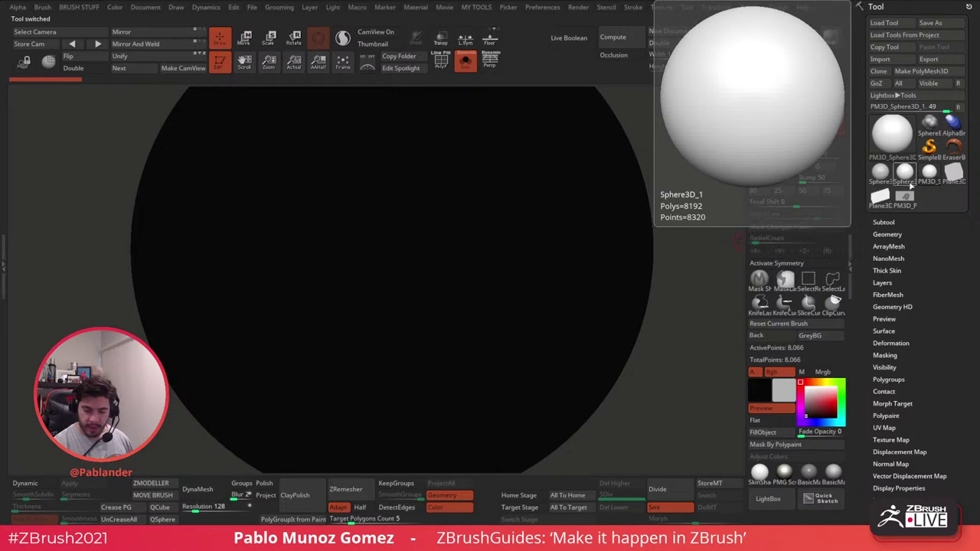
click(806, 388)
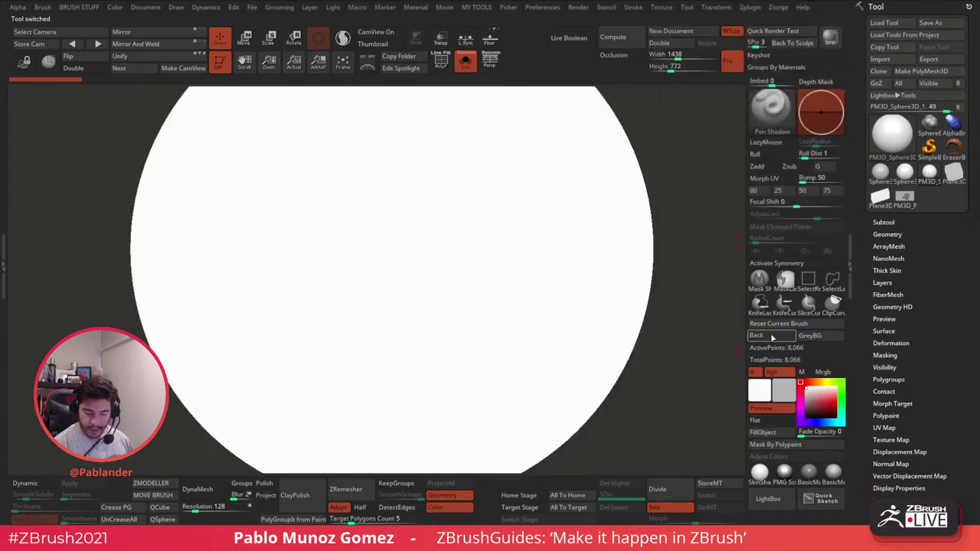
Step: Give the sphere a basic shaded material and turn on X symmetry and the wireframe display
click(832, 472)
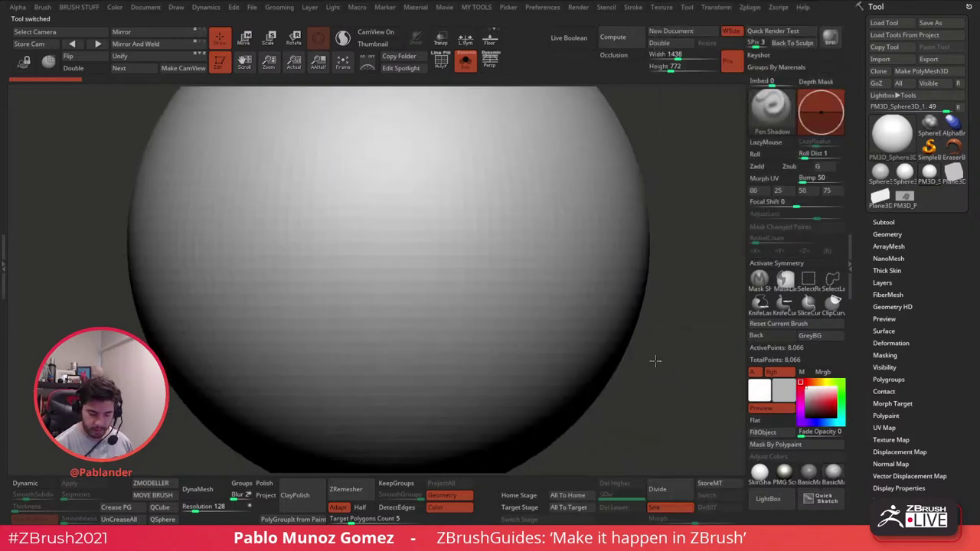
key(f)
key(x)
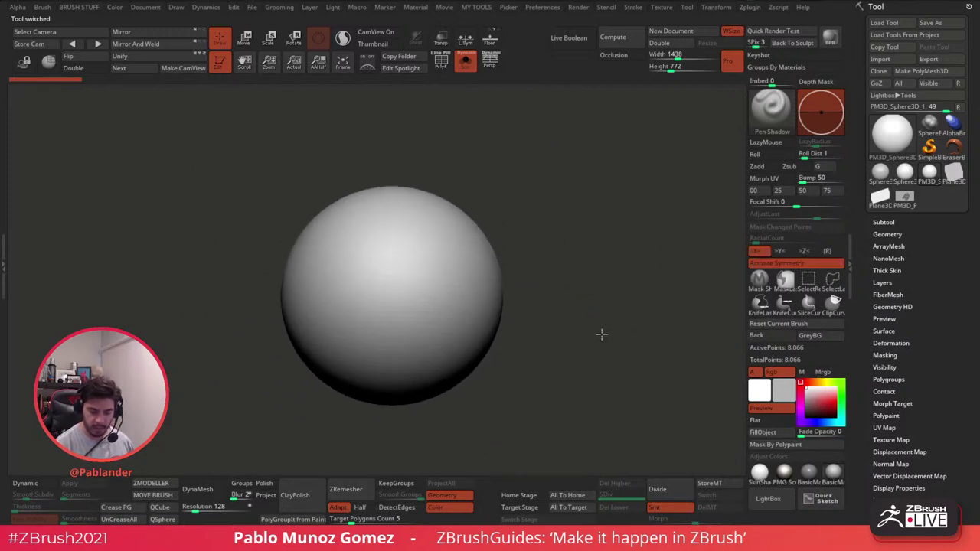
alt+drag(586, 363, 579, 328)
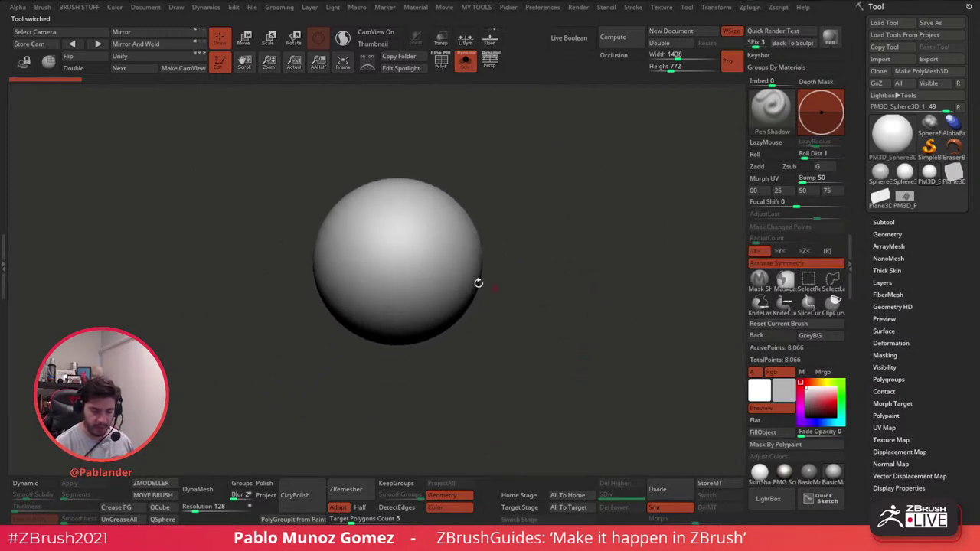
click(439, 63)
drag(663, 356, 640, 346)
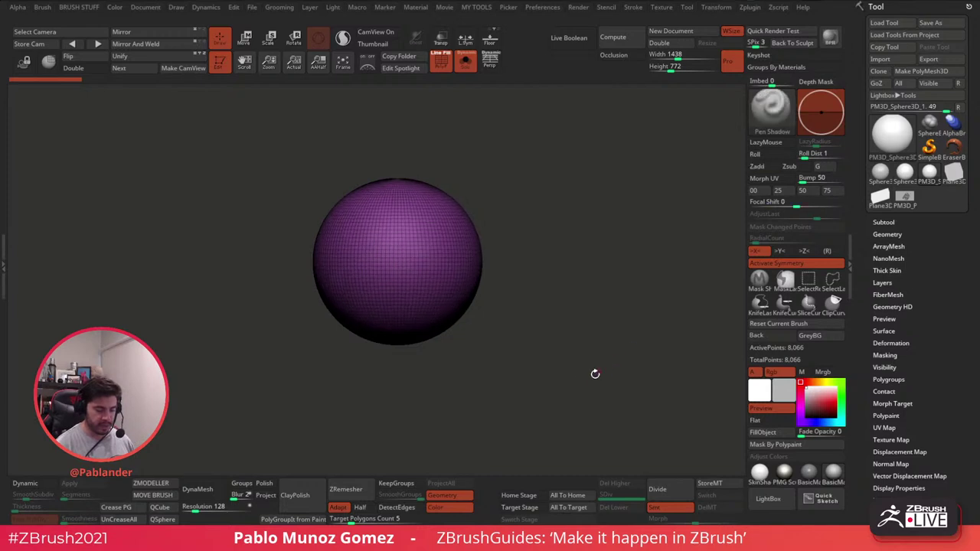
alt+drag(577, 382, 573, 367)
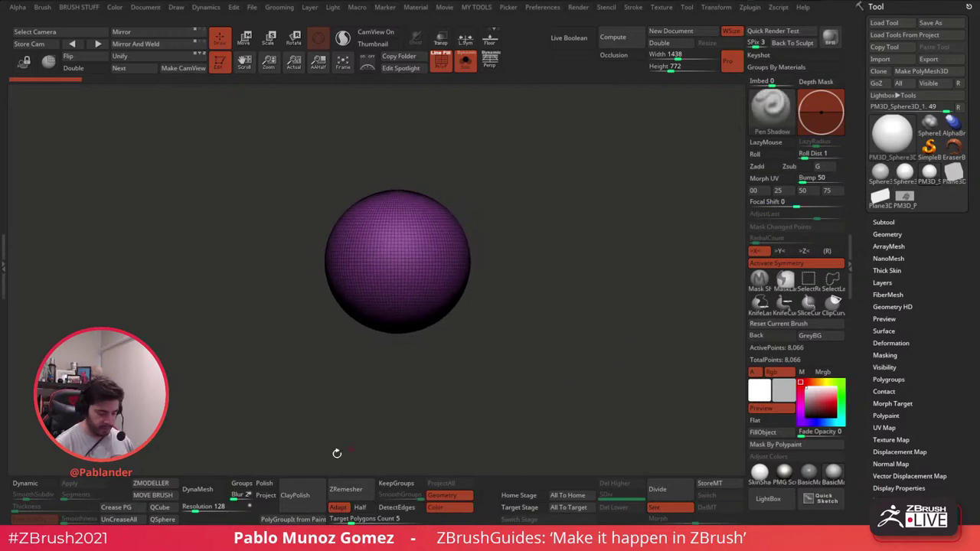
Step: Remesh the sphere with DynaMesh at resolution 24
click(192, 510)
text(56)
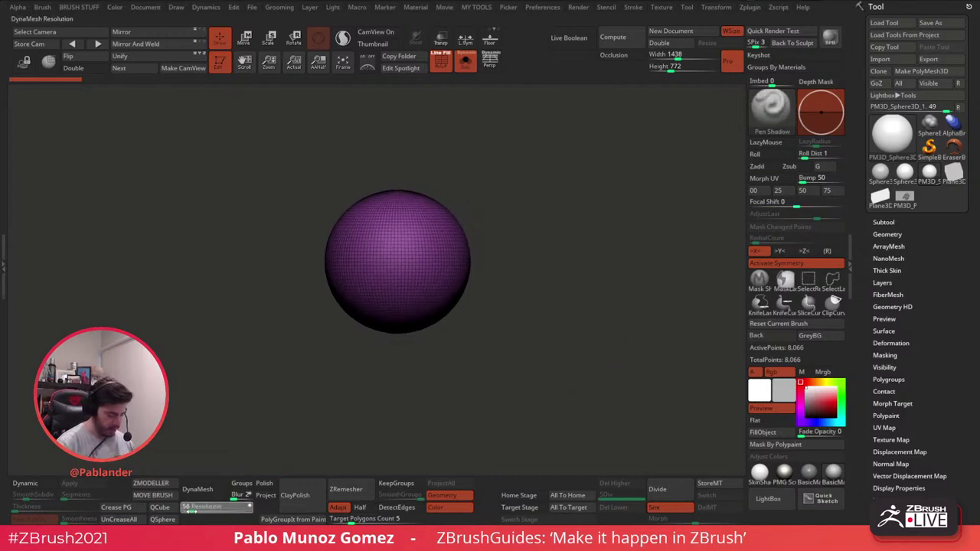
click(203, 493)
key(ctrl+z)
drag(192, 512, 191, 511)
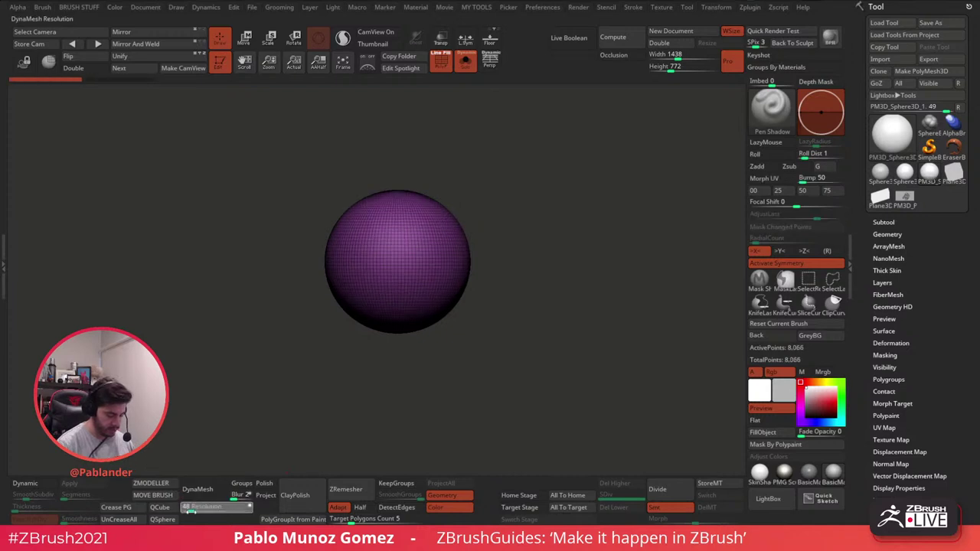
click(189, 512)
click(189, 512)
click(197, 489)
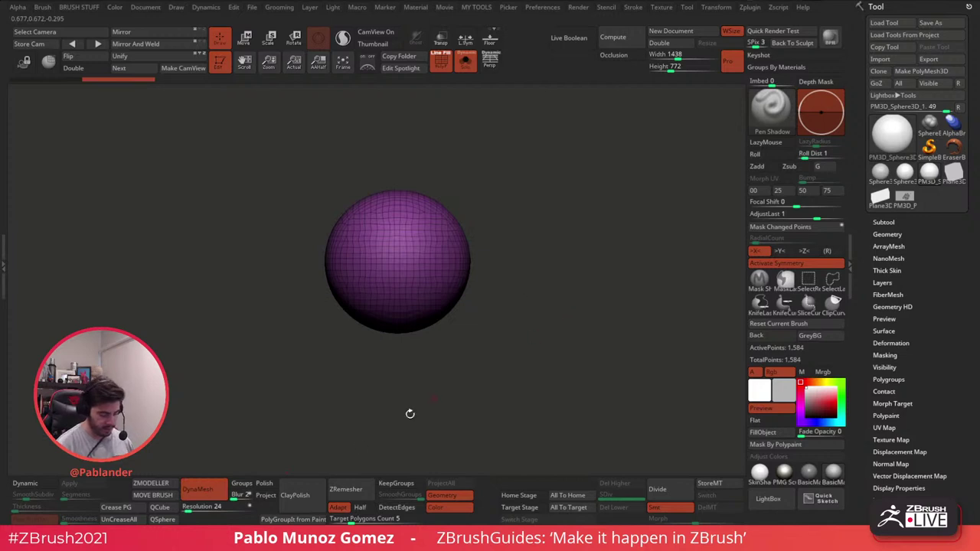
Step: Duplicate the PM3D_Sphere3D_1 subtool to get a second low-resolution sphere
mouse_move(525, 326)
mouse_down()
mouse_move(527, 337)
mouse_move(555, 335)
mouse_up()
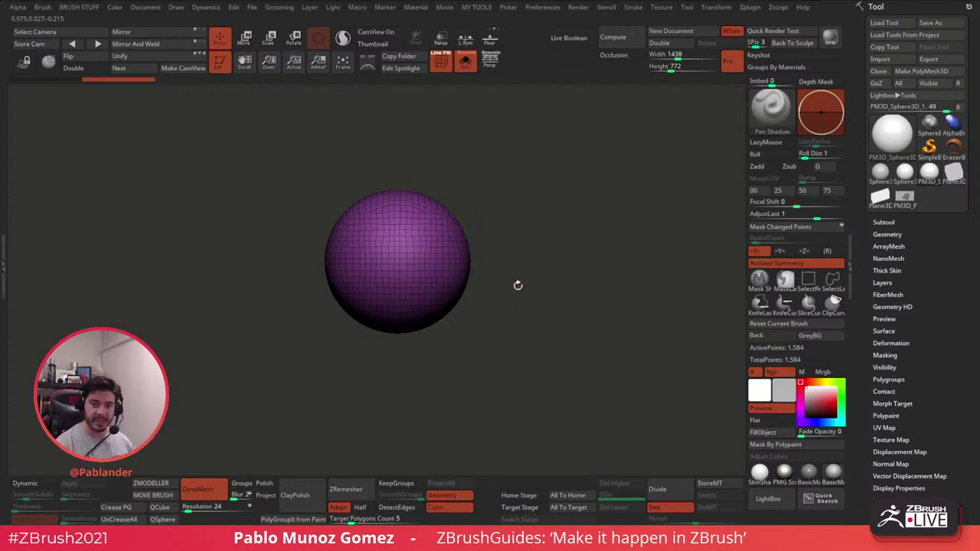
drag(547, 306, 546, 315)
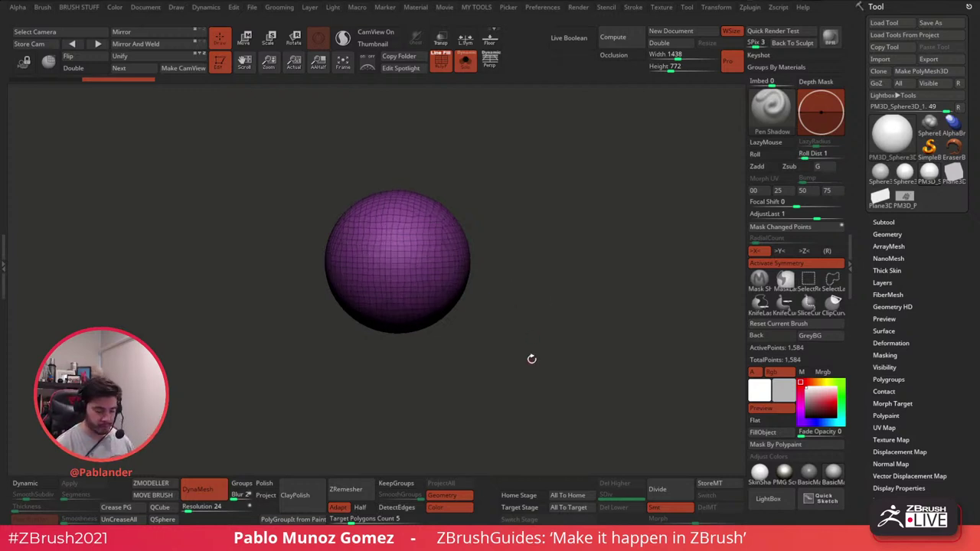
alt+drag(531, 359, 543, 323)
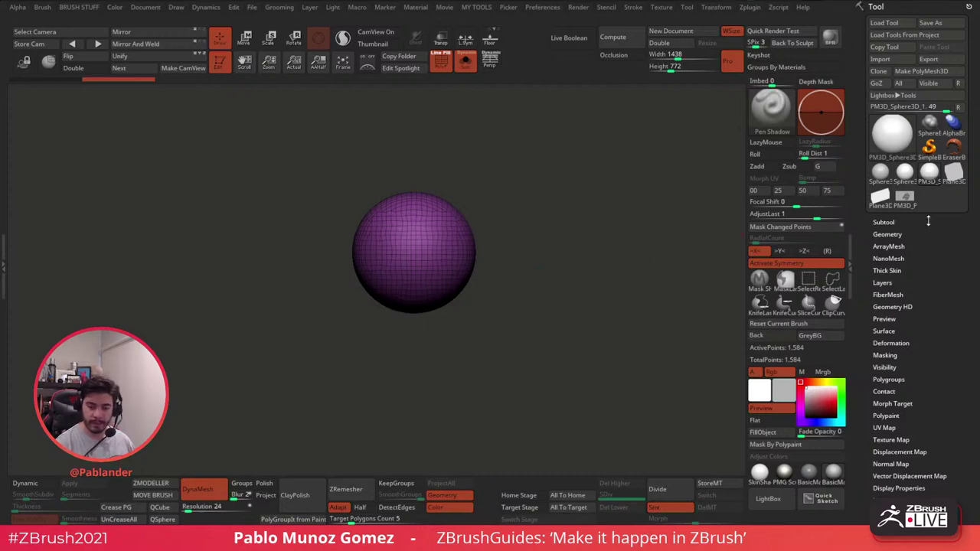
click(884, 222)
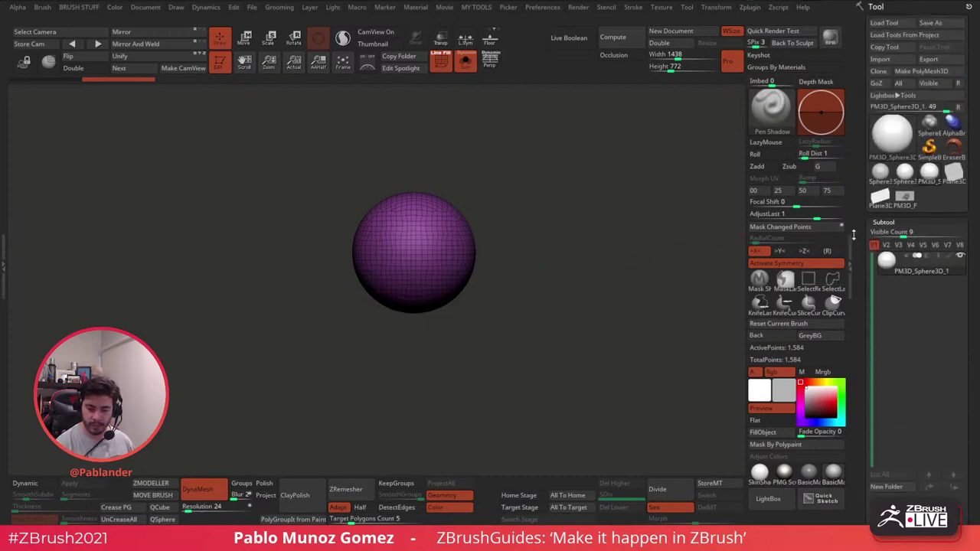
drag(618, 296, 558, 323)
drag(861, 327, 863, 169)
alt+drag(624, 363, 617, 354)
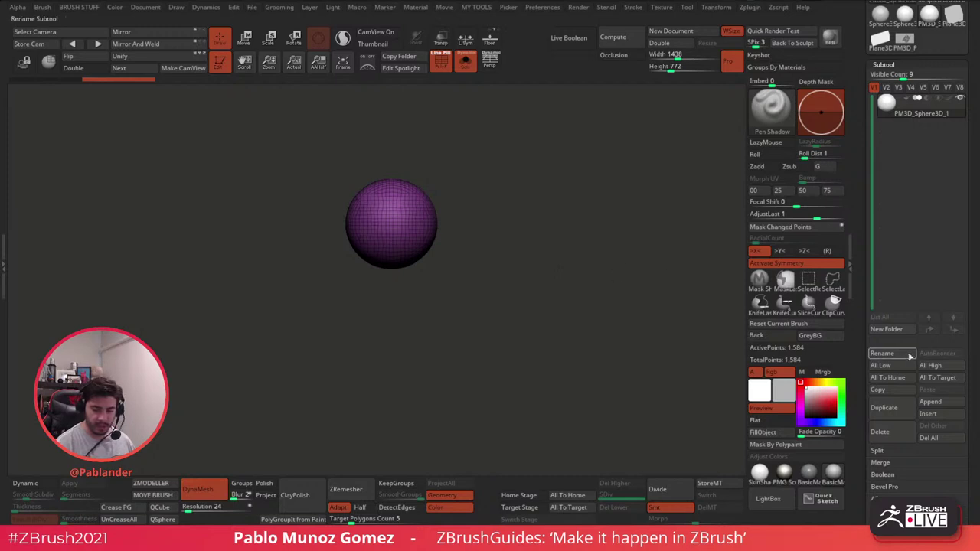
click(886, 409)
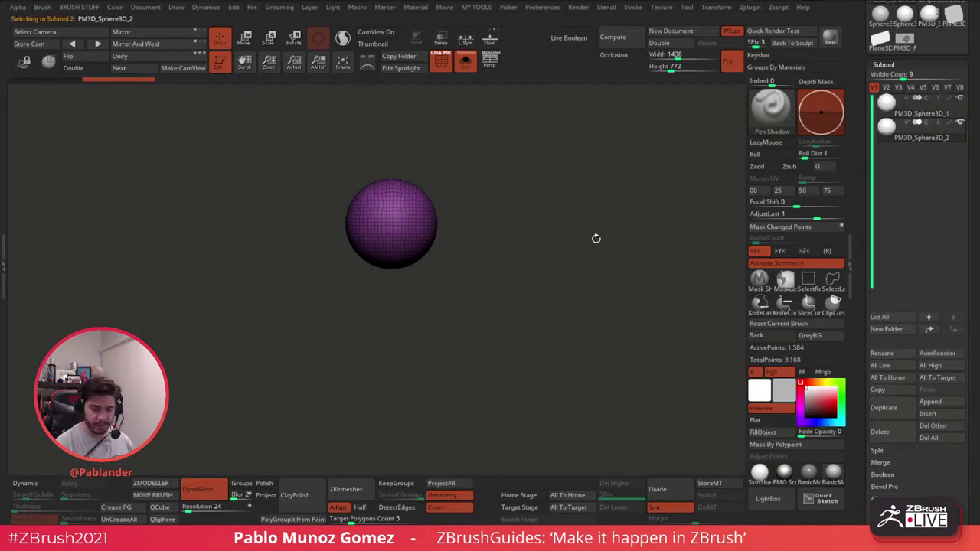
Step: Move the duplicate sphere below the head sphere and enlarge it uniformly to form the ribcage
key(w)
drag(391, 157, 390, 241)
drag(391, 301, 422, 272)
drag(494, 253, 553, 240)
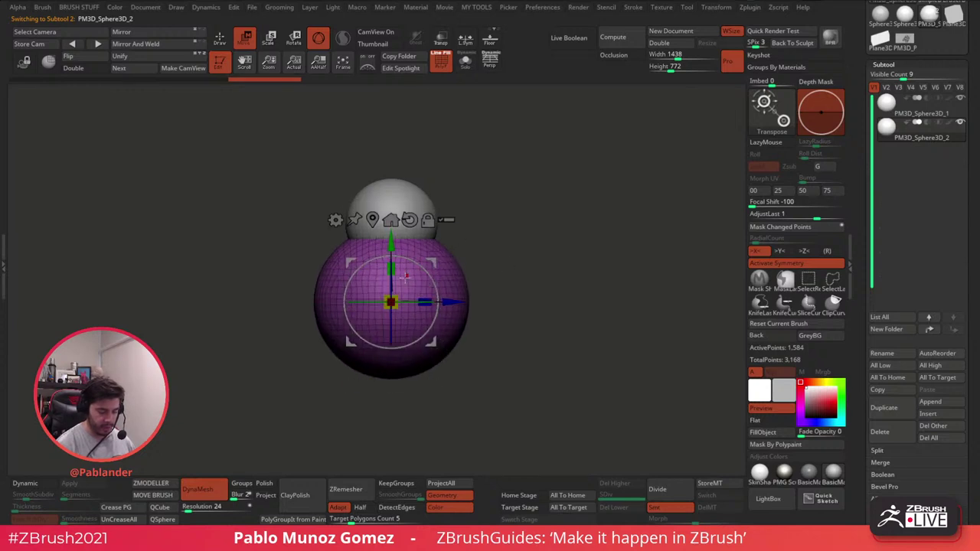
Step: Squash the ribcage sphere along its depth and tilt it, comparing the shape through undo and redo
drag(425, 302, 429, 263)
key(ctrl+z)
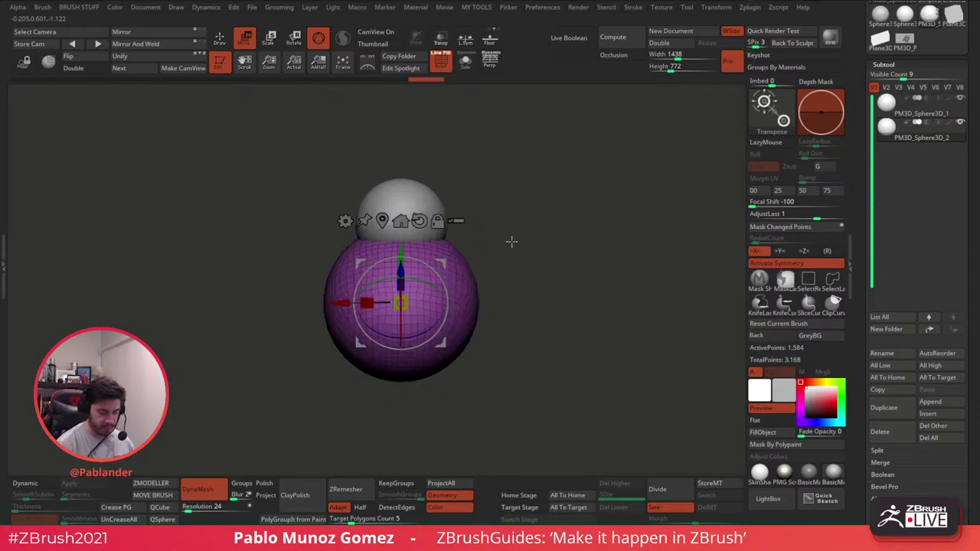
key(ctrl+shift+z)
key(ctrl+z)
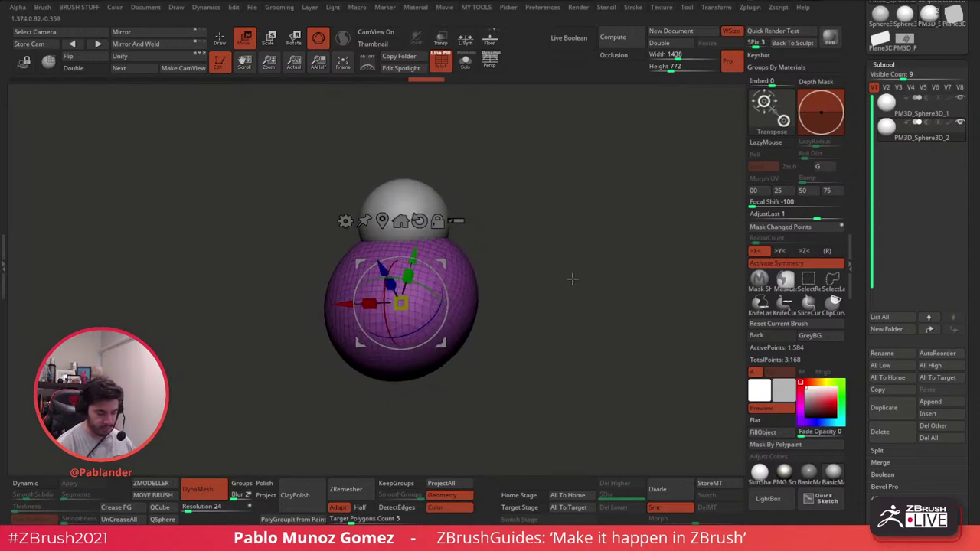
key(ctrl+z)
key(ctrl+z)
alt+drag(525, 344, 536, 318)
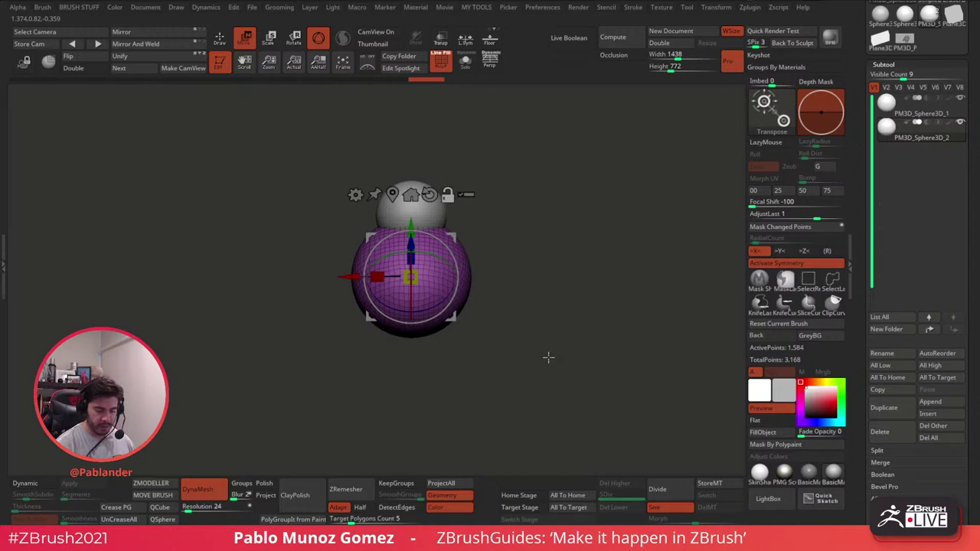
Step: Duplicate the ribcage sphere, rotate the copy to the opposite tilt and place it below as the belly
click(883, 407)
shift+drag(566, 318, 587, 315)
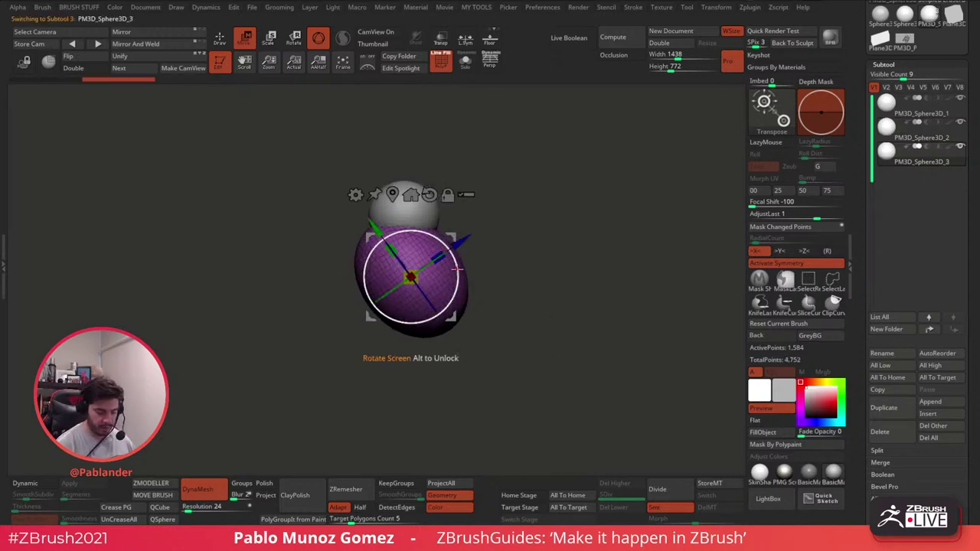
mouse_move(446, 302)
mouse_down()
mouse_move(423, 272)
mouse_move(406, 349)
mouse_move(413, 358)
mouse_up()
key(q)
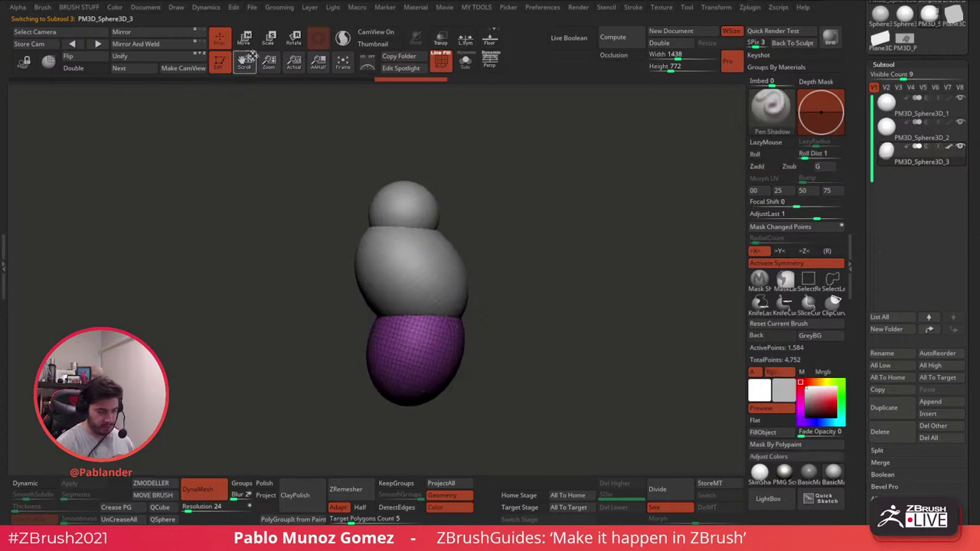
Step: Push the belly sphere up into the ribcage's underside, adjust its size and tilt, and widen it to about 1.07 times
key(w)
drag(433, 320, 427, 323)
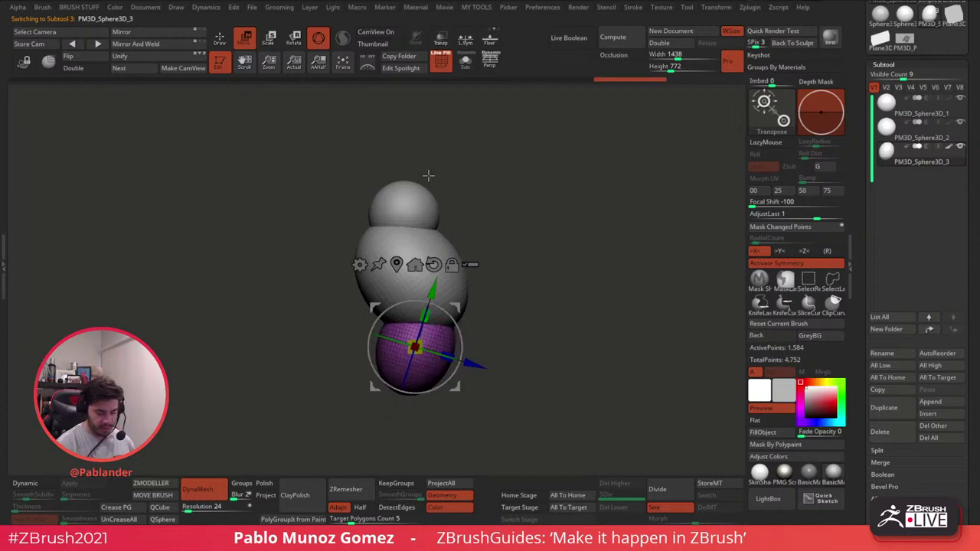
drag(444, 305, 474, 281)
shift+drag(568, 259, 535, 258)
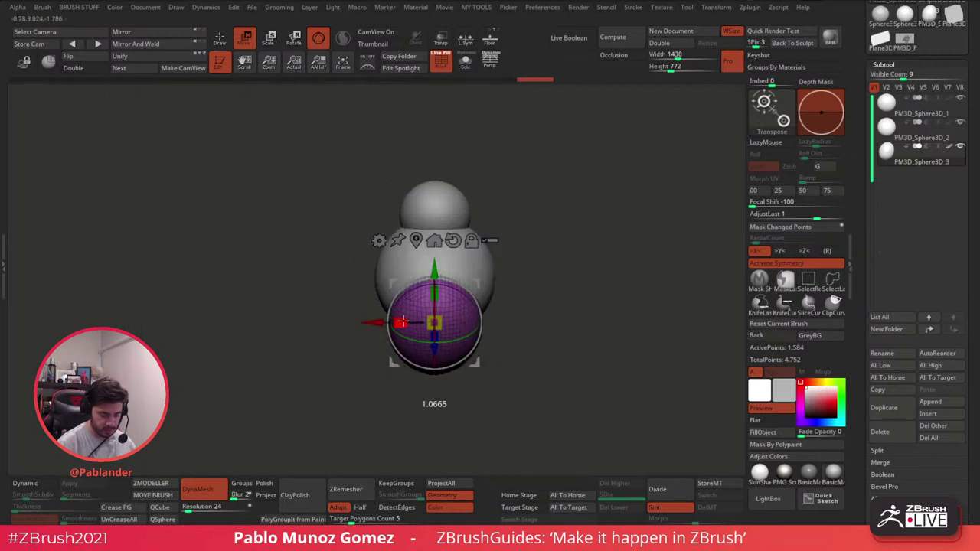
drag(401, 321, 403, 322)
drag(554, 263, 518, 263)
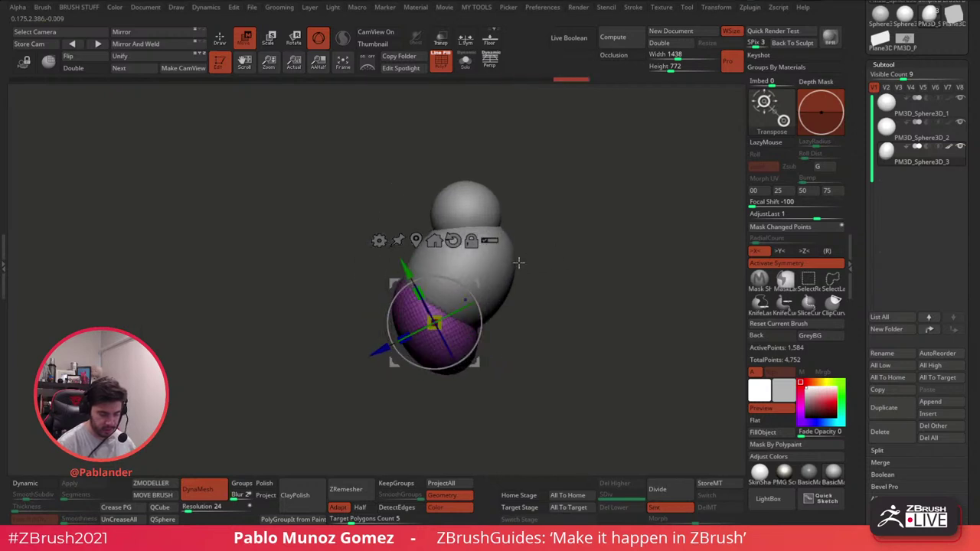
click(220, 39)
drag(516, 220, 517, 365)
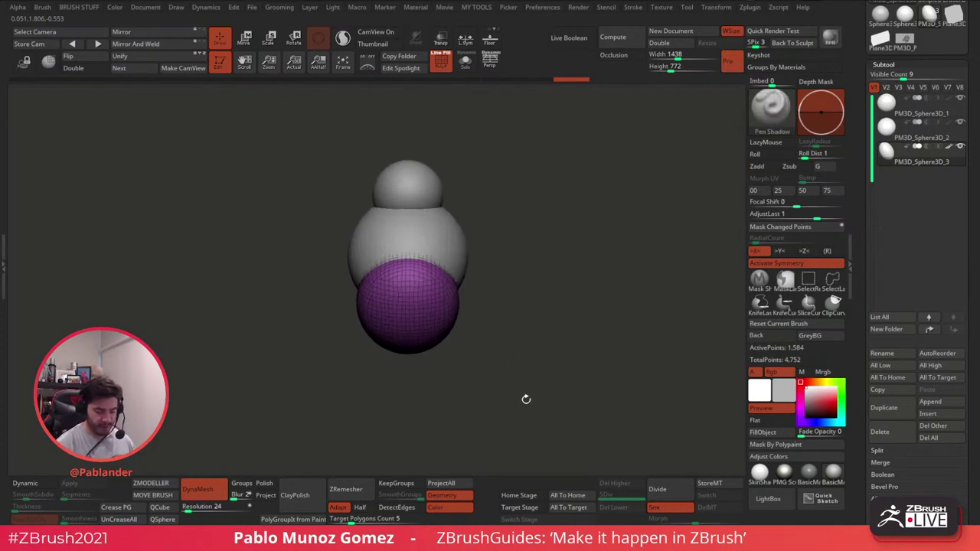
Step: Duplicate the belly sphere and place a smaller, rounder copy underneath it as the hips
drag(621, 331, 638, 337)
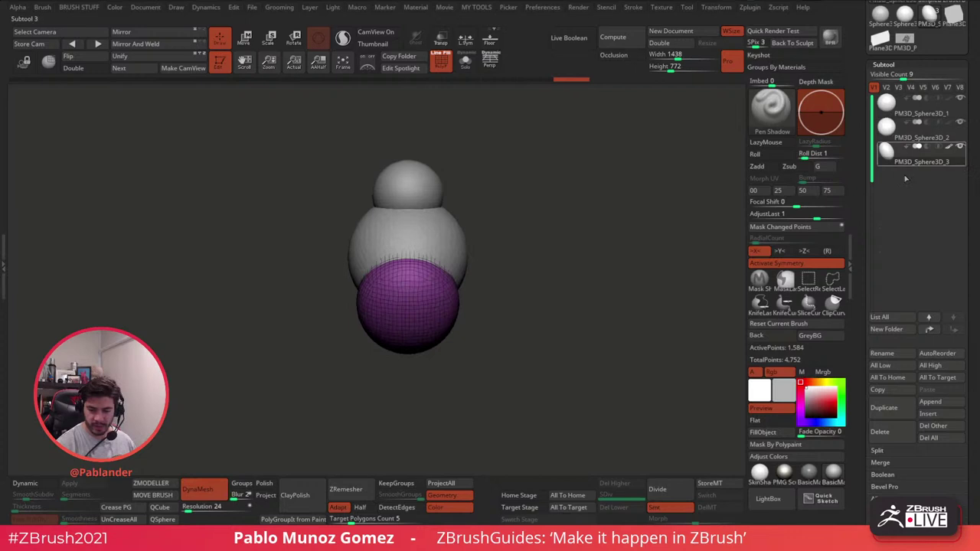
click(893, 413)
key(w)
drag(515, 228, 560, 237)
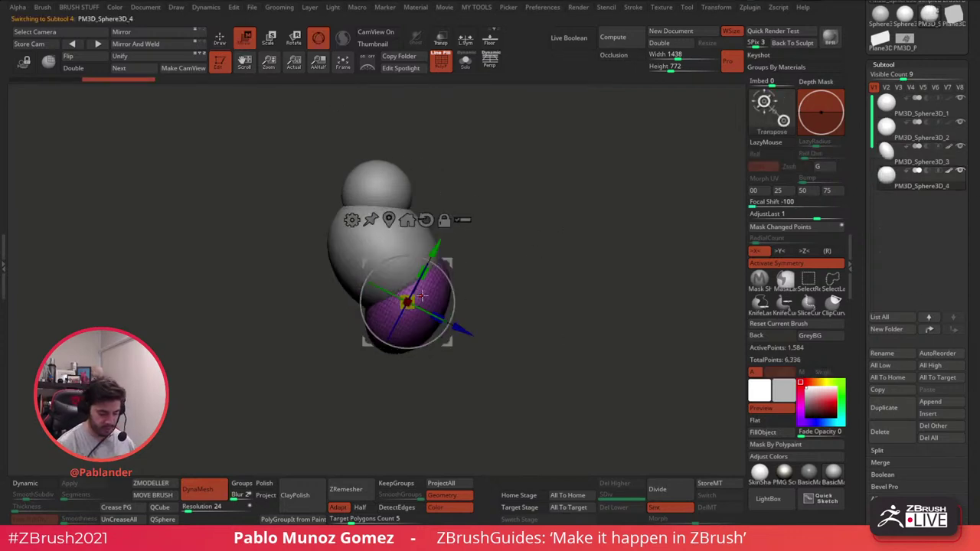
drag(424, 276, 422, 292)
drag(453, 256, 443, 269)
shift+drag(515, 265, 431, 287)
drag(395, 327, 392, 329)
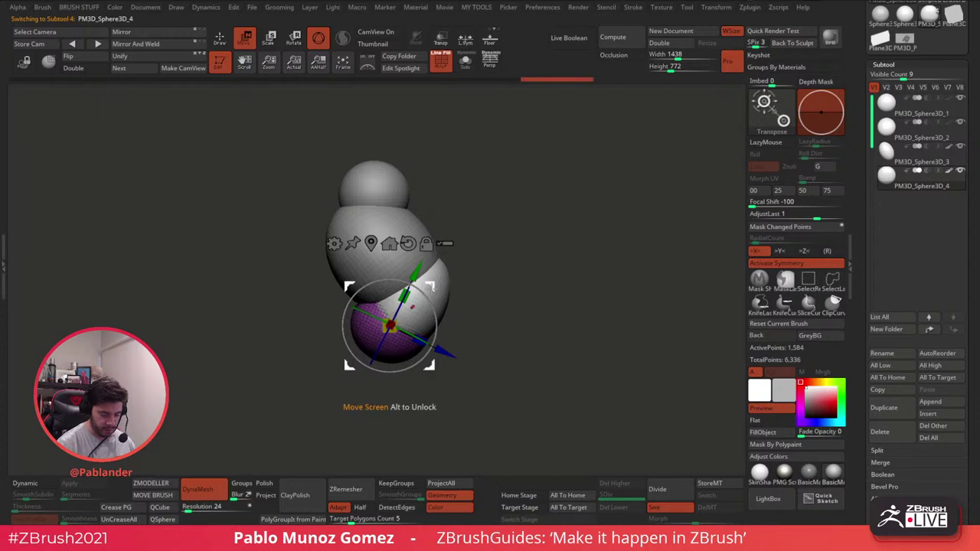
drag(432, 288, 432, 292)
drag(566, 249, 515, 250)
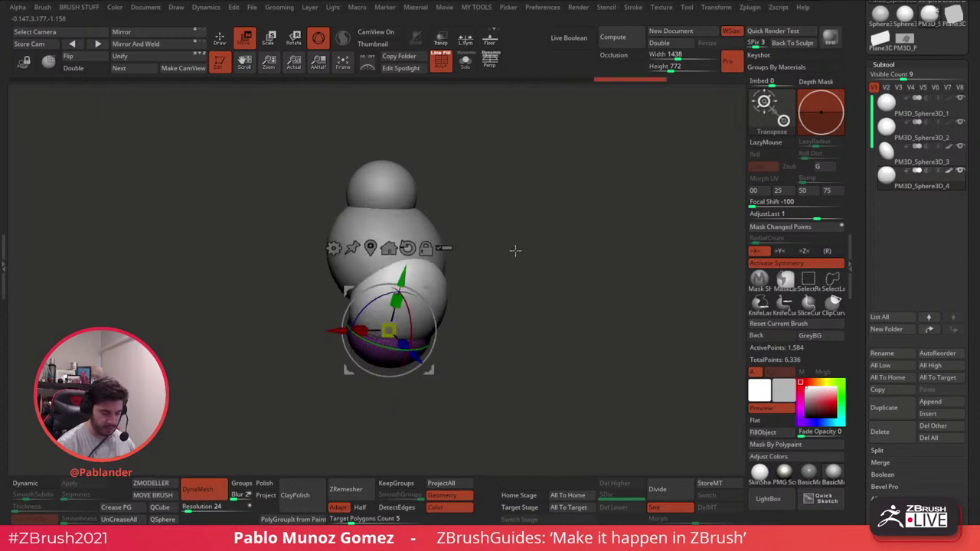
key(q)
Step: Open the on-screen annotation pen and label the four spheres Head, Ribcage, Belly and Hips in yellow
mouse_move(428, 171)
mouse_down()
mouse_move(498, 304)
mouse_move(520, 302)
mouse_move(487, 304)
mouse_move(506, 302)
mouse_move(505, 223)
mouse_up()
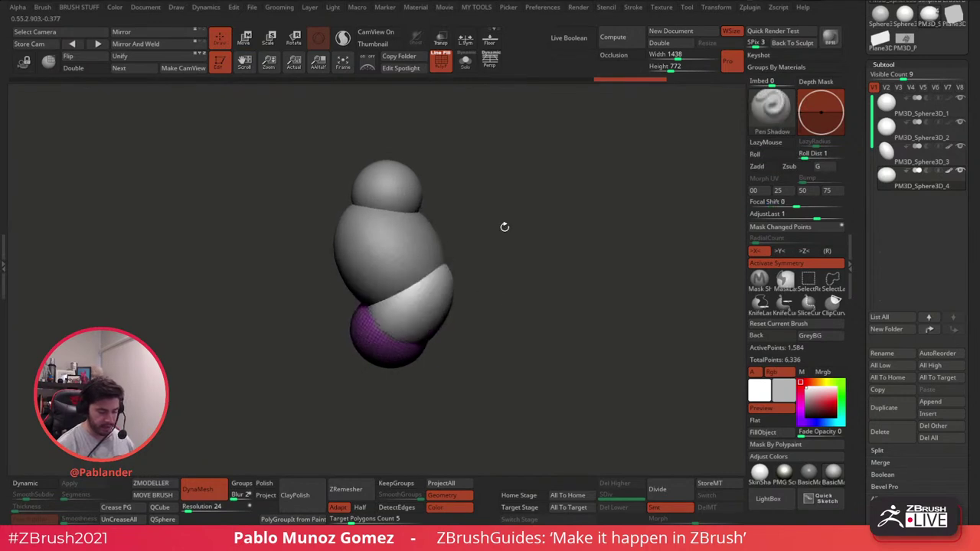
drag(328, 242, 443, 216)
mouse_move(556, 206)
mouse_down()
mouse_move(510, 202)
mouse_move(510, 243)
mouse_move(536, 249)
mouse_move(566, 336)
mouse_move(594, 263)
mouse_up()
mouse_move(553, 232)
alt+mouse_down()
mouse_move(540, 199)
mouse_move(584, 247)
mouse_move(569, 214)
mouse_move(509, 208)
alt+mouse_up()
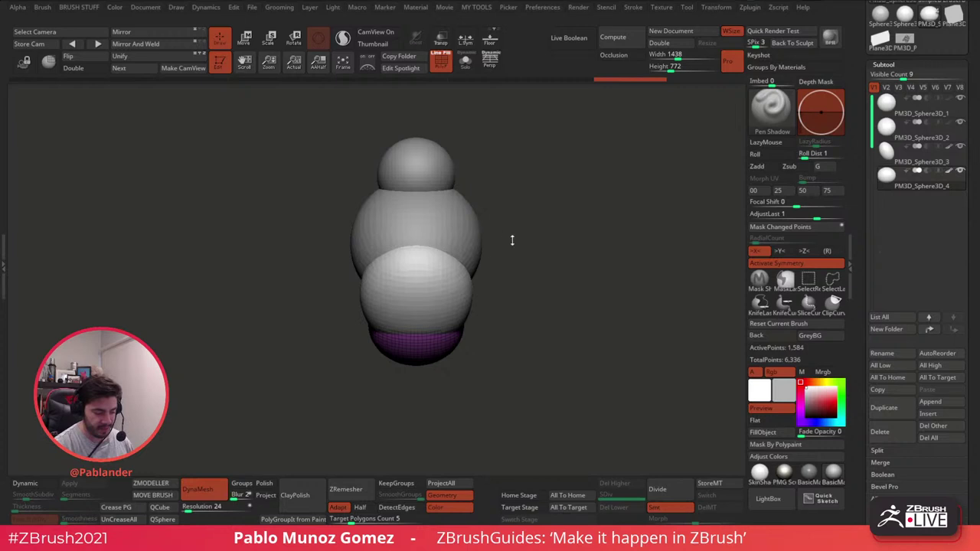
key(ctrl+shift+1)
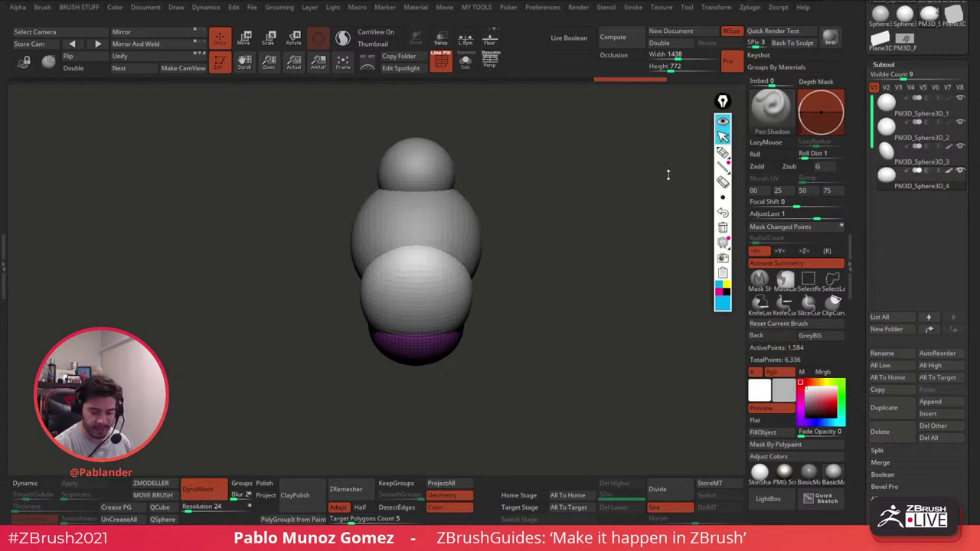
drag(571, 284, 553, 300)
click(723, 151)
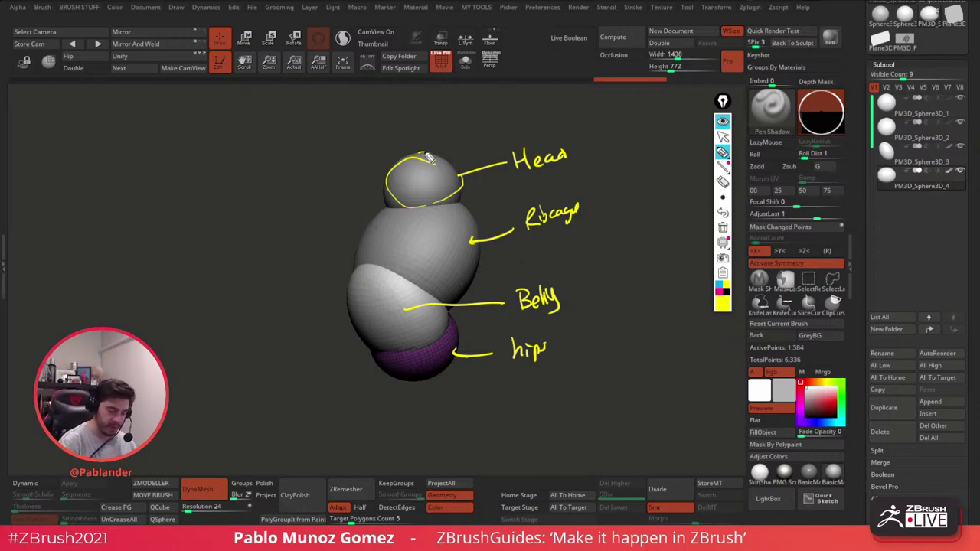
Step: Outline the head with a protruding jaw and trace the ribcage, belly and hips contour in yellow pen
mouse_move(433, 159)
mouse_down()
mouse_move(381, 211)
mouse_move(385, 222)
mouse_up()
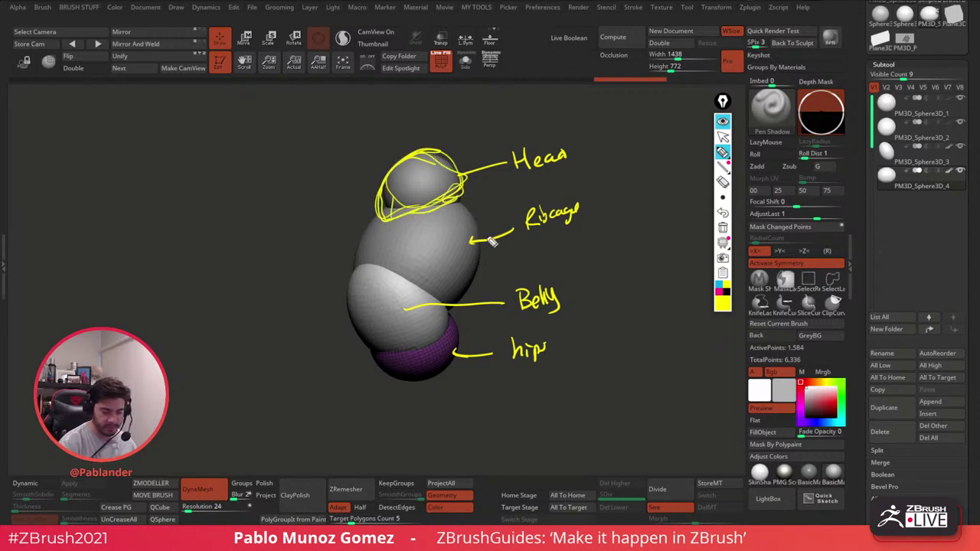
drag(381, 209, 354, 265)
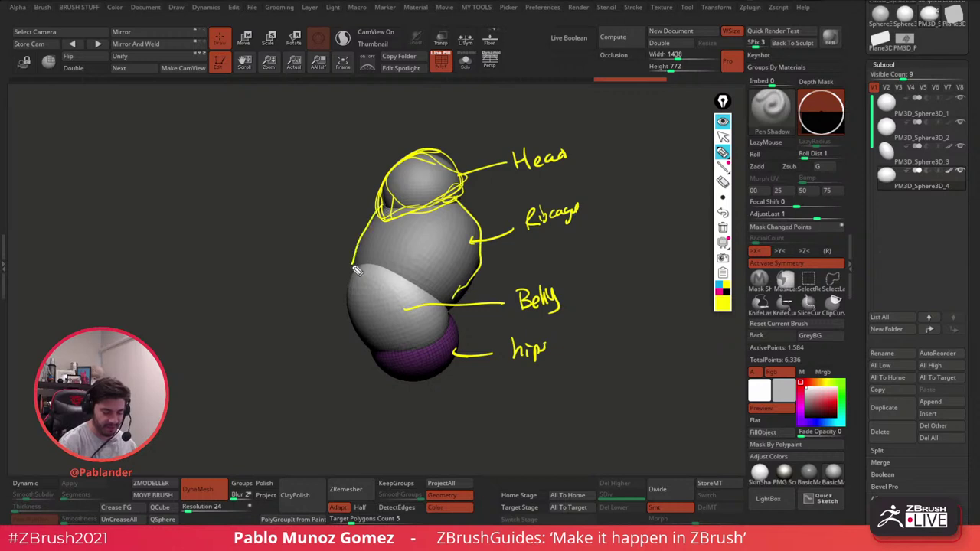
mouse_move(380, 363)
mouse_down()
mouse_move(463, 305)
mouse_move(398, 371)
mouse_up()
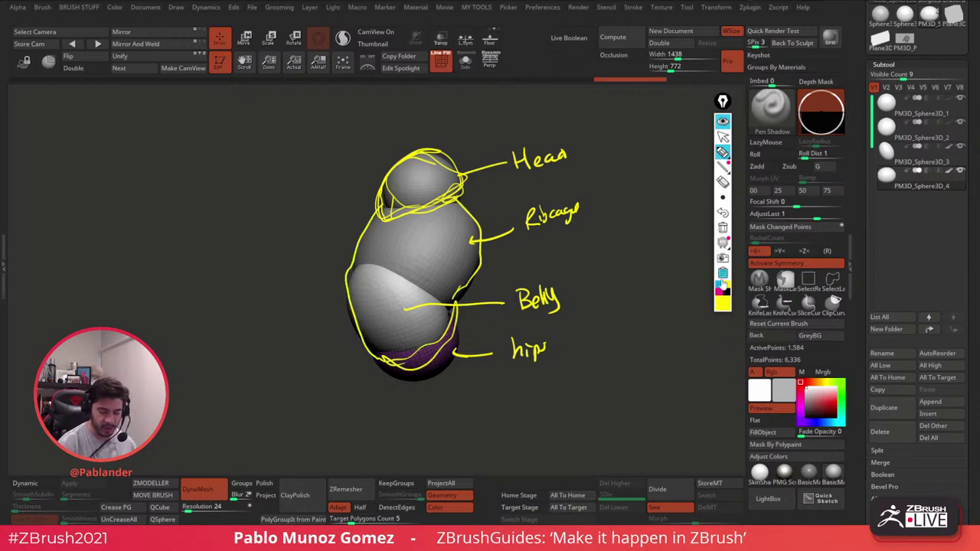
Step: Sketch the arm and leg shapes around the torso in blue annotation pen and hide the annotations
click(721, 285)
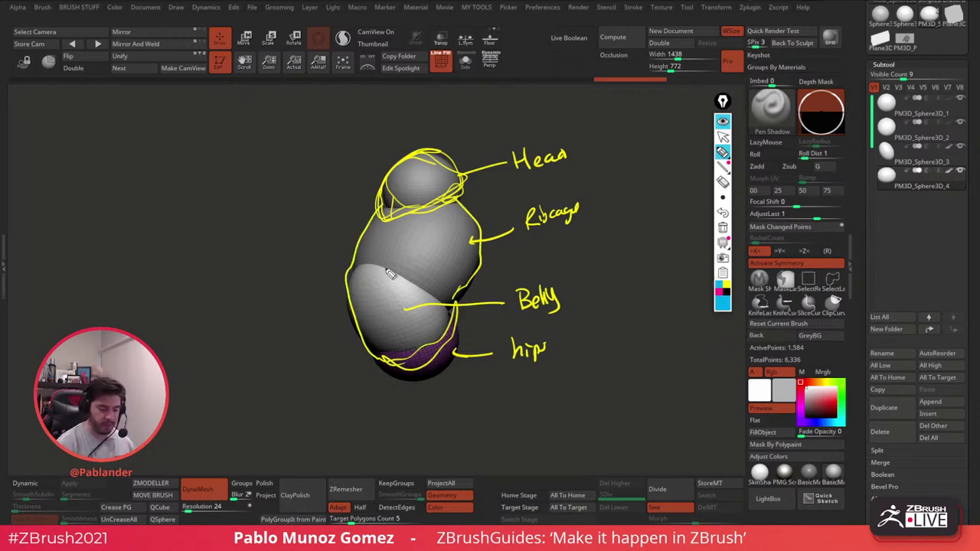
mouse_move(372, 219)
mouse_down()
mouse_move(285, 333)
mouse_move(348, 317)
mouse_move(432, 436)
mouse_up()
drag(346, 338, 379, 426)
drag(441, 452, 459, 315)
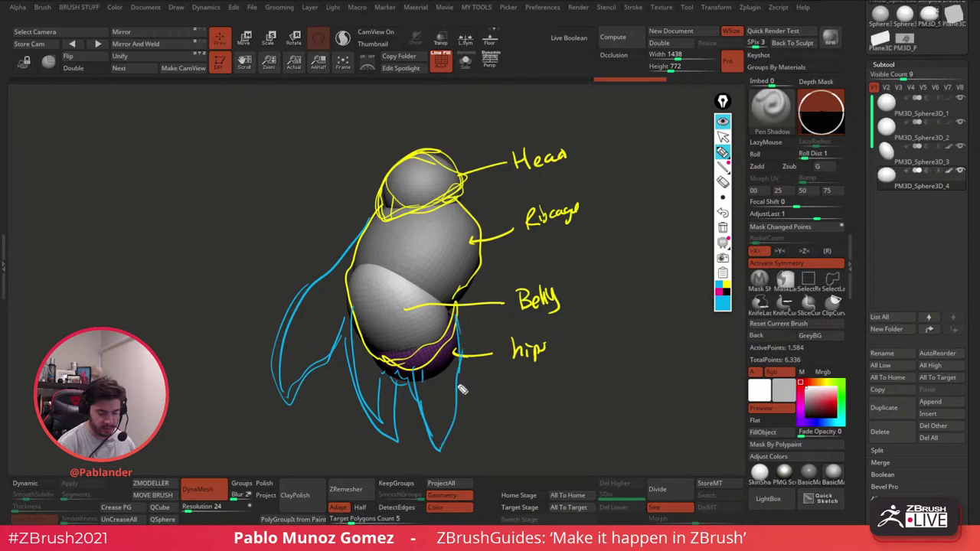
drag(453, 414, 464, 297)
drag(466, 228, 458, 236)
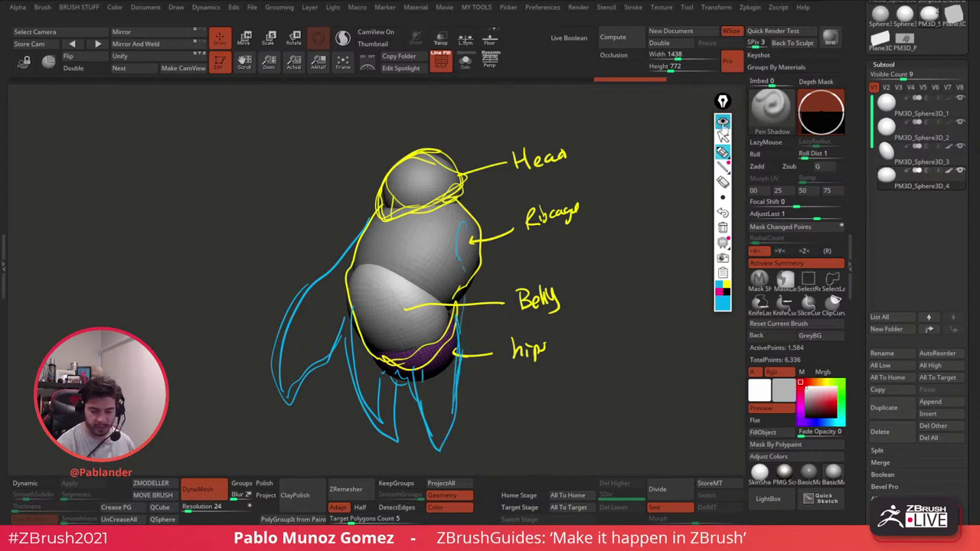
click(722, 123)
Step: Switch to the CurveTube brush and adjust its draw size for the limbs
shift+drag(567, 327, 562, 331)
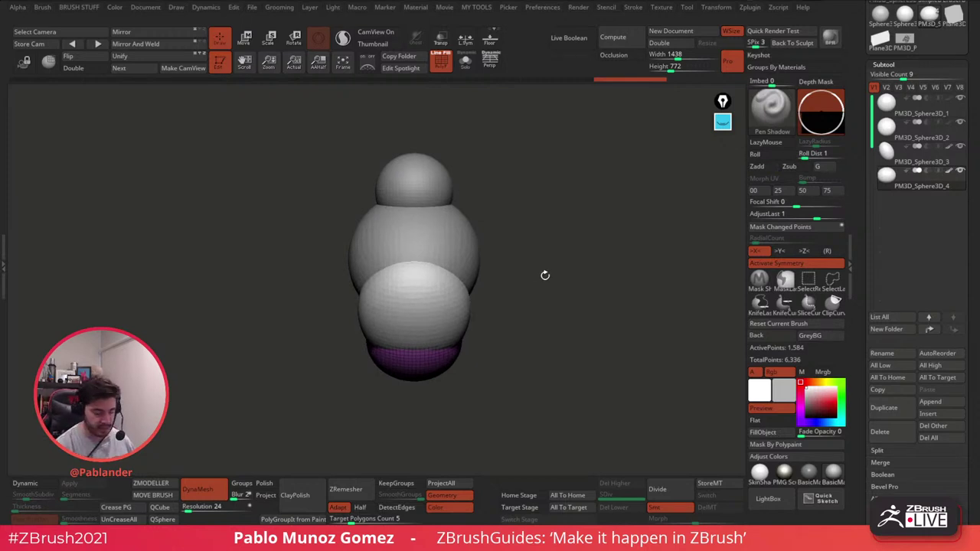
mouse_move(545, 274)
mouse_down()
mouse_move(584, 291)
mouse_move(581, 322)
mouse_move(450, 400)
mouse_up()
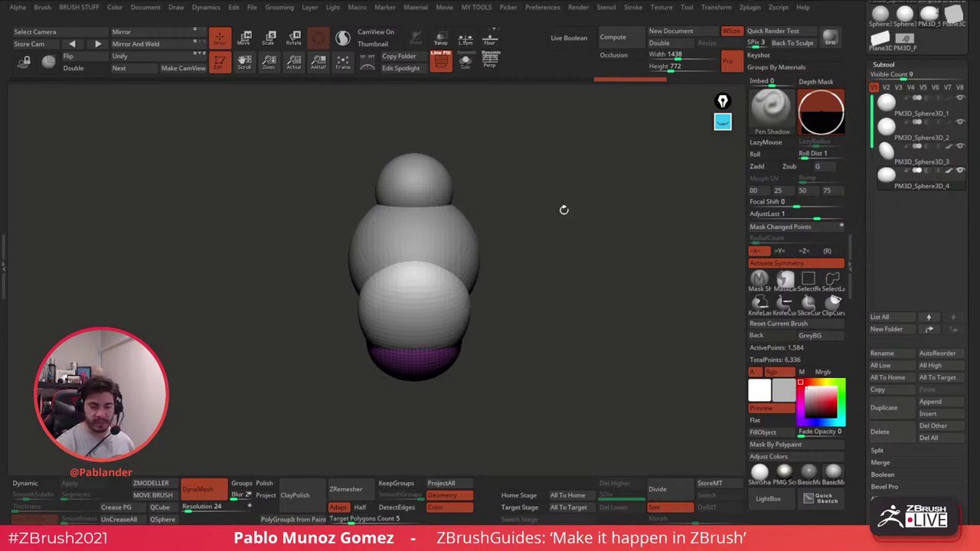
click(771, 108)
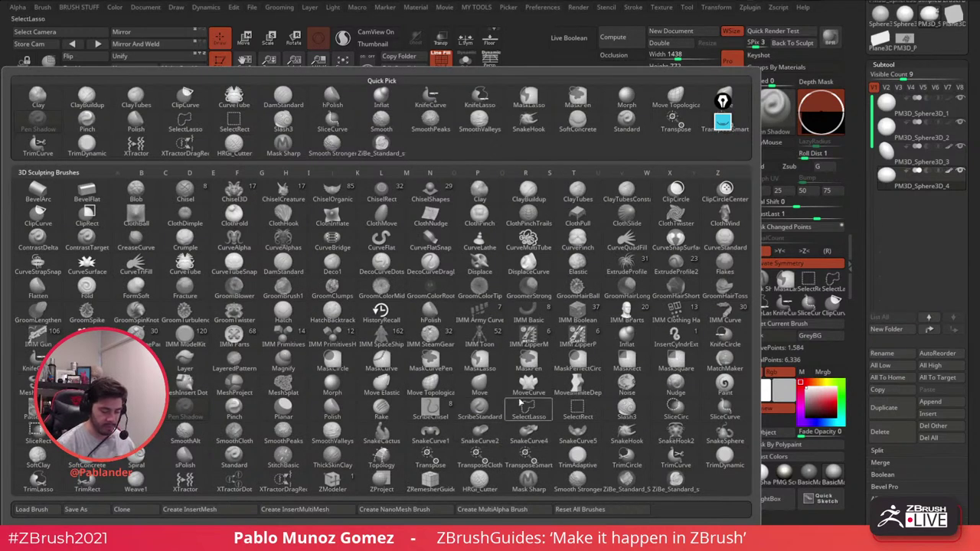
click(185, 264)
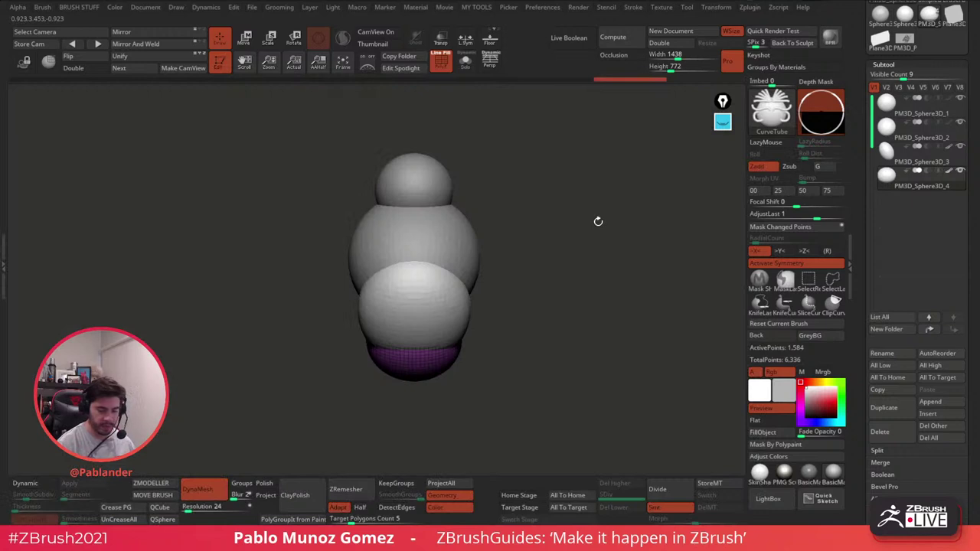
key(space)
drag(636, 221, 639, 221)
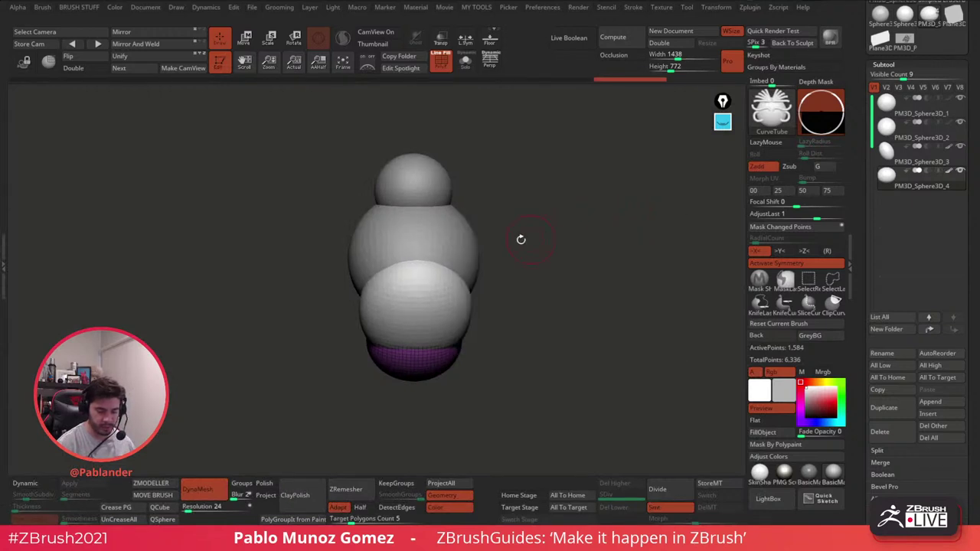
drag(454, 233, 591, 213)
key(ctrl+z)
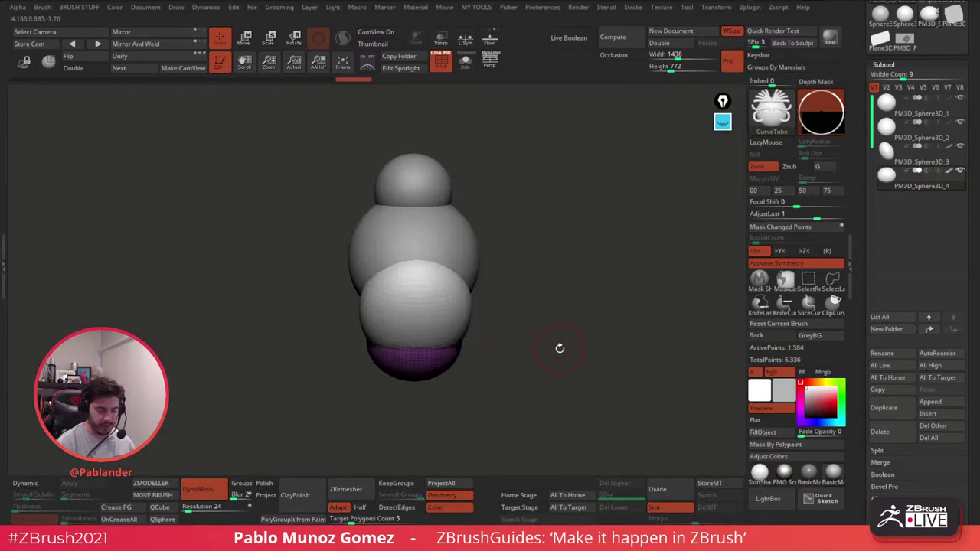
drag(559, 349, 432, 261)
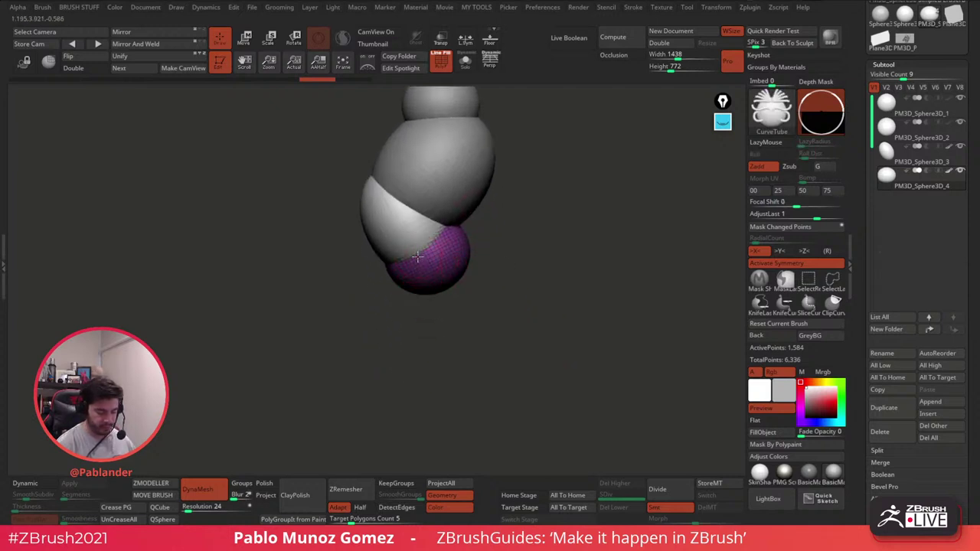
drag(470, 389, 469, 400)
mouse_move(518, 304)
mouse_down()
mouse_move(559, 286)
mouse_move(501, 299)
mouse_up()
key(ctrl+z)
drag(388, 327, 411, 415)
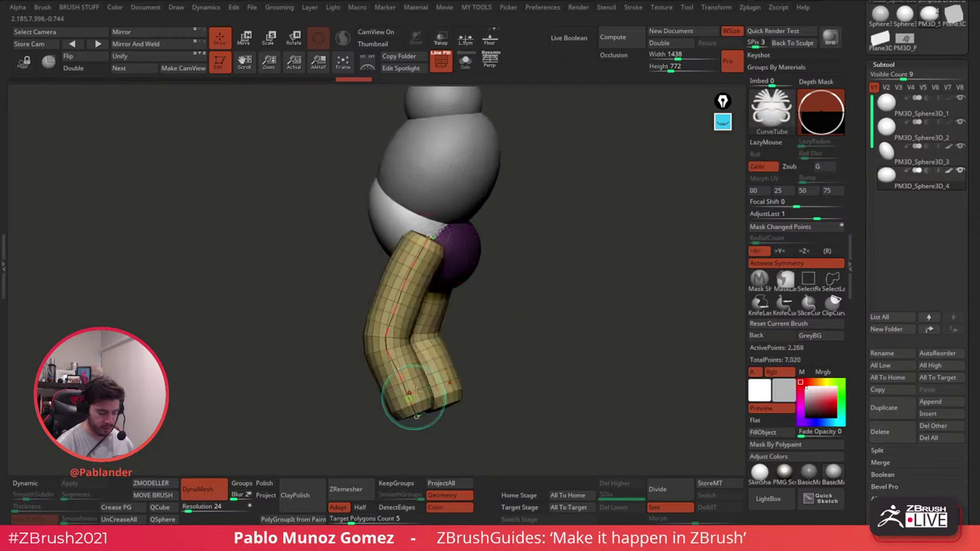
drag(494, 330, 529, 325)
key(ctrl+z)
Step: Draw mirrored leg tubes with bent knees beside the hips, angle their lower ends inward and move them up into the belly
mouse_move(416, 241)
mouse_down()
mouse_move(411, 329)
mouse_move(441, 413)
mouse_up()
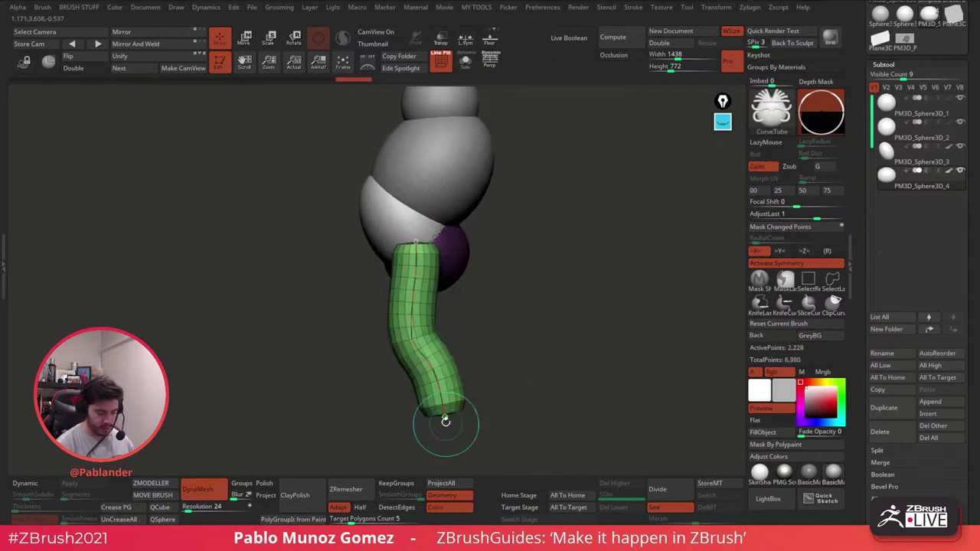
drag(534, 328, 582, 328)
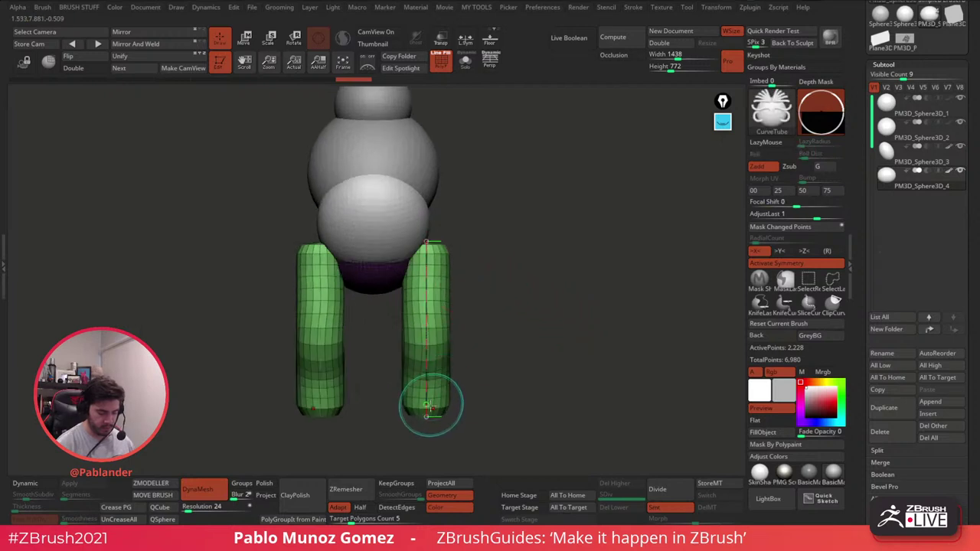
drag(426, 416, 421, 416)
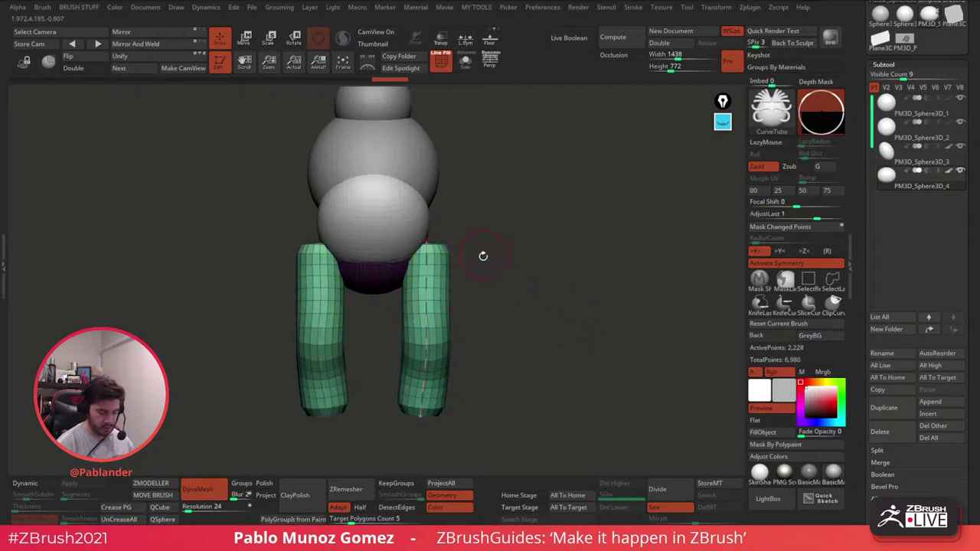
drag(426, 242, 414, 226)
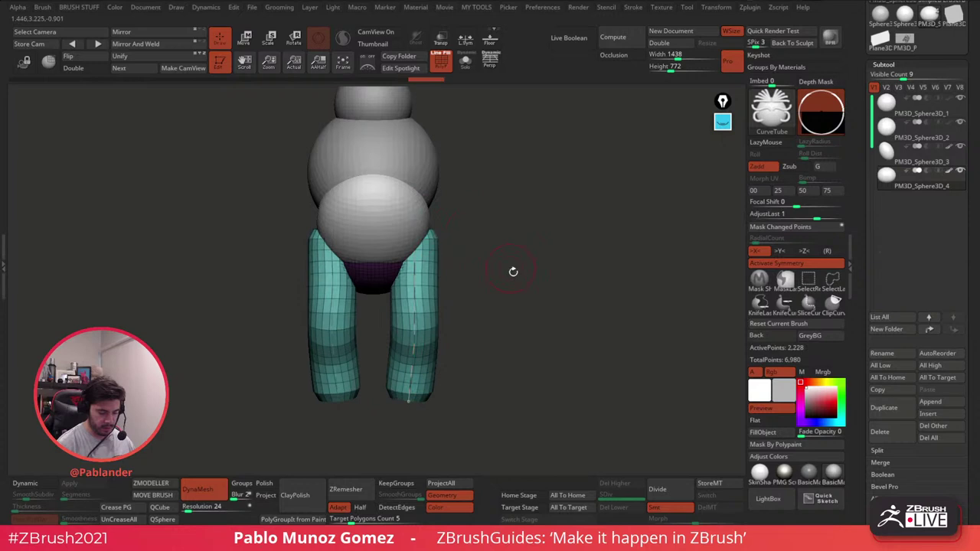
alt+drag(512, 271, 575, 295)
mouse_move(430, 249)
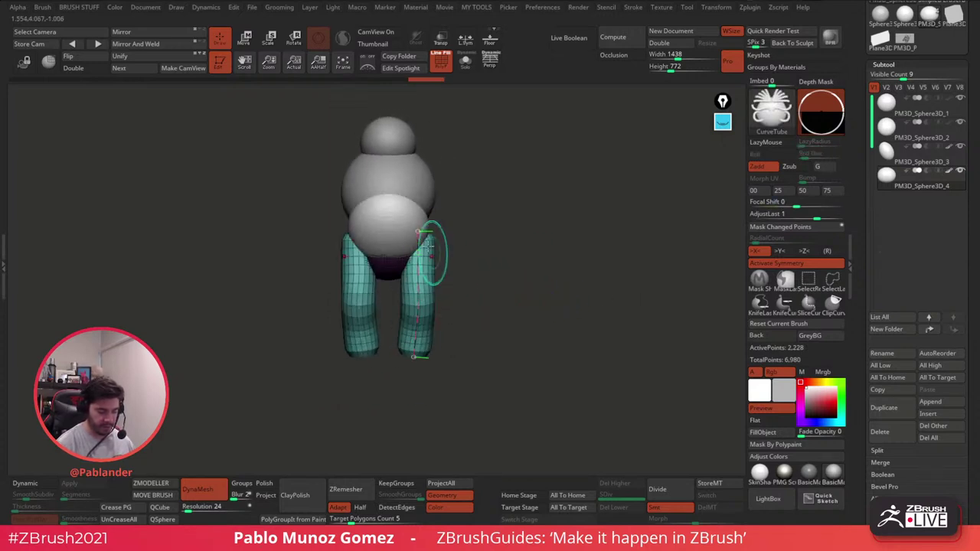
drag(453, 212, 537, 276)
mouse_move(462, 224)
mouse_down()
mouse_move(455, 230)
mouse_move(470, 238)
mouse_up()
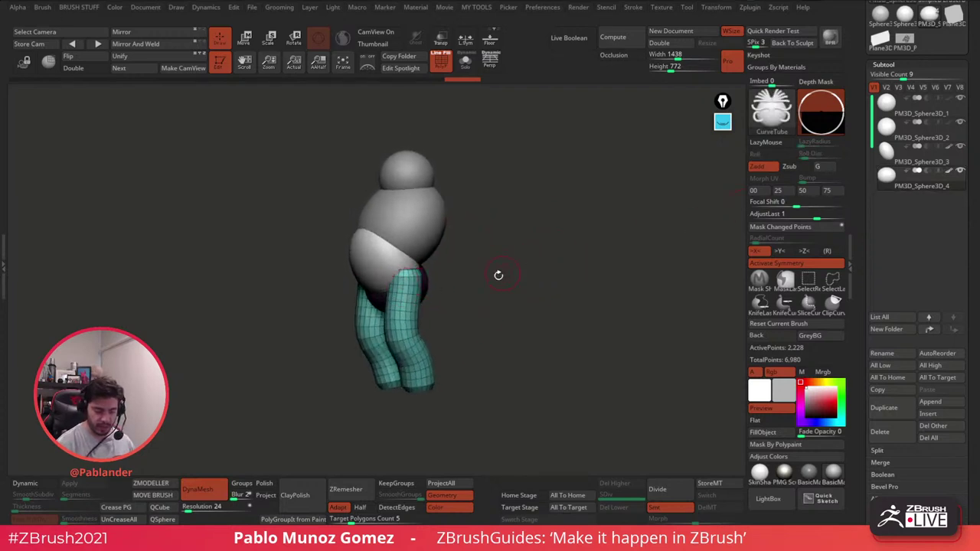
drag(447, 261, 445, 220)
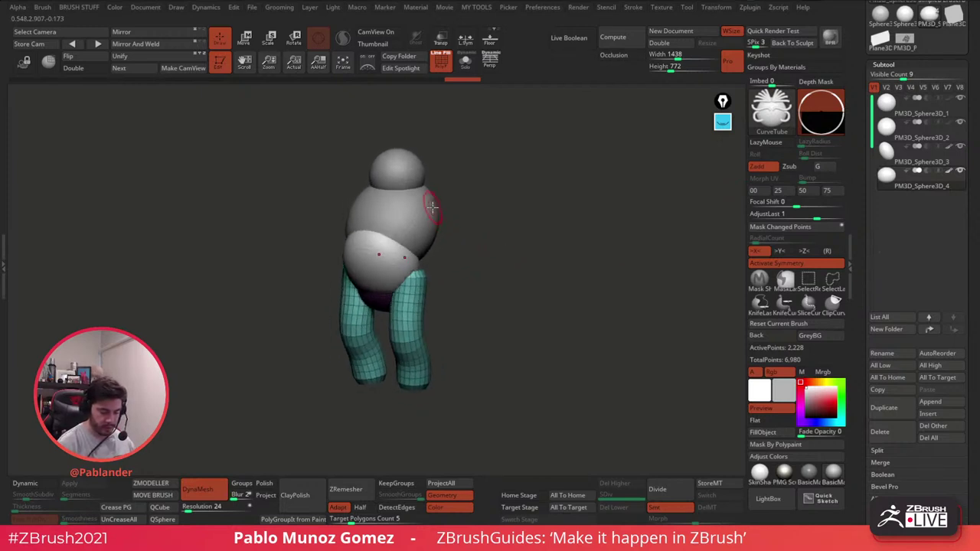
drag(464, 262, 470, 275)
key(space)
key(ctrl+z)
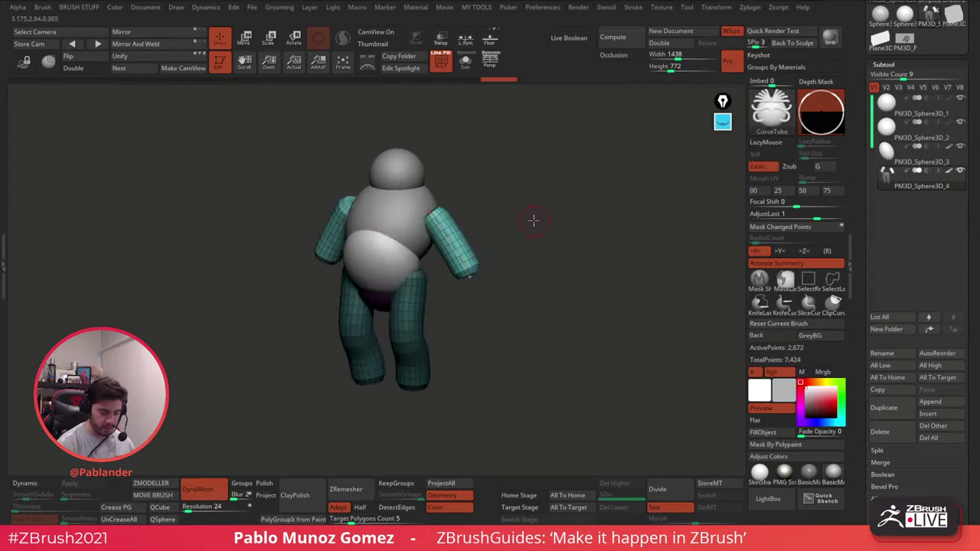
drag(534, 220, 540, 216)
key(ctrl+z)
drag(437, 215, 471, 276)
drag(523, 220, 480, 217)
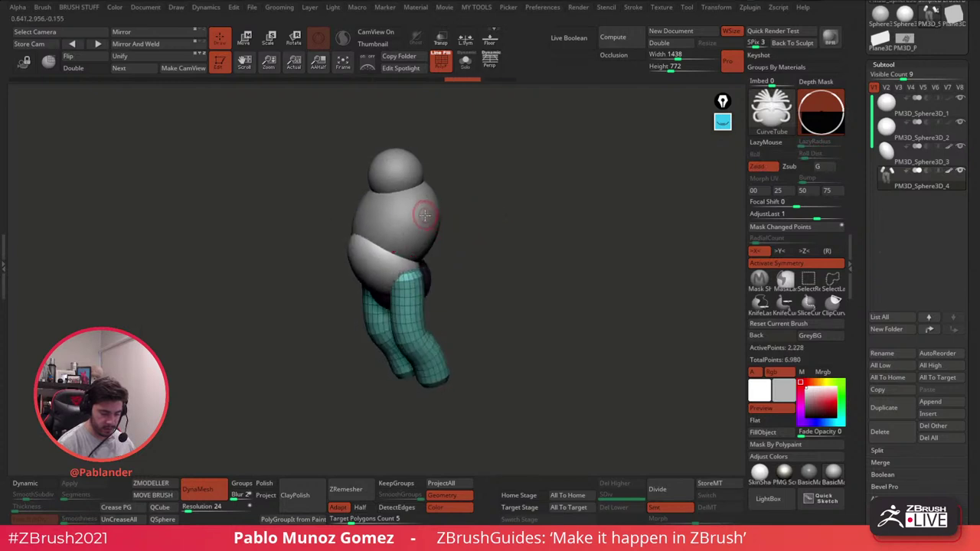
Step: Draw mirrored upper arm tubes from the upper sides of the ribcage, slanting down and outward
drag(470, 288, 471, 288)
mouse_move(525, 240)
mouse_down()
mouse_move(536, 241)
mouse_move(427, 200)
mouse_move(486, 237)
mouse_move(451, 246)
mouse_up()
drag(459, 284, 516, 171)
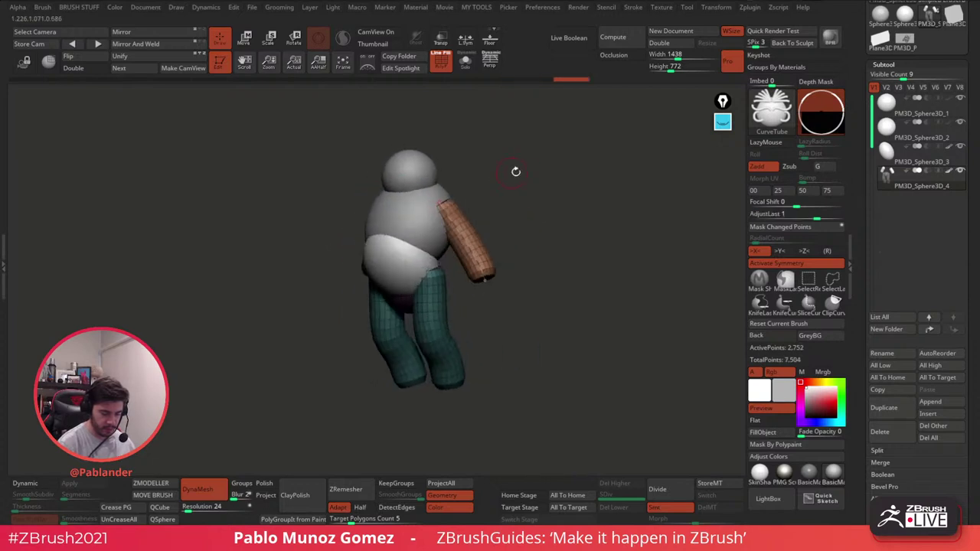
drag(507, 274, 562, 271)
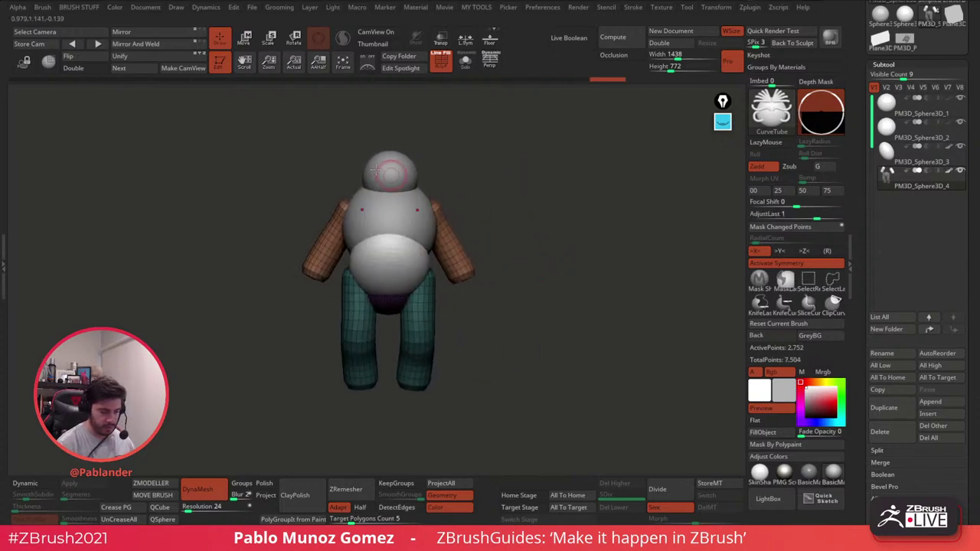
Step: Swing the upper arm tubes further outward with the transform gizmo and adjust them from a pivot at the shoulder
key(w)
drag(500, 266, 497, 255)
drag(496, 242, 508, 299)
drag(531, 256, 582, 255)
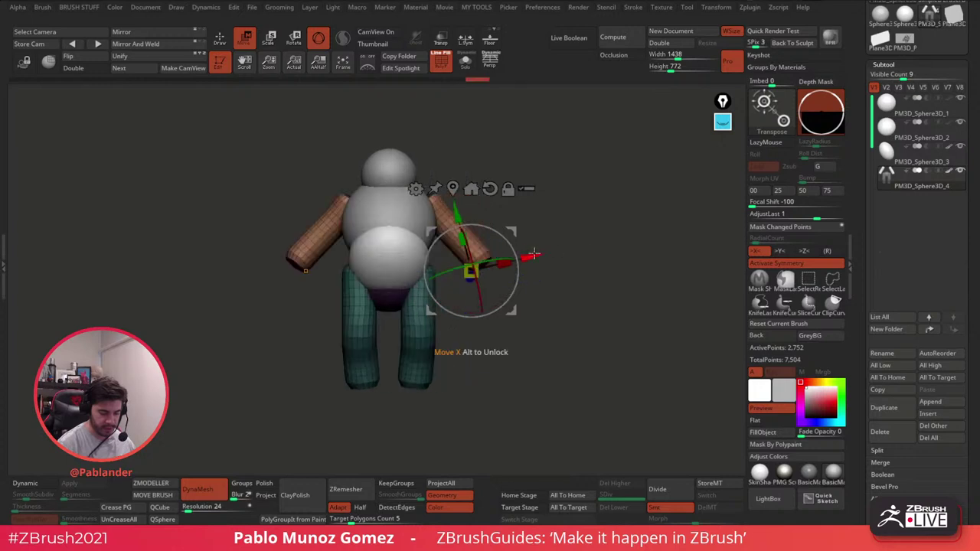
alt+drag(506, 307, 471, 239)
drag(482, 194, 483, 200)
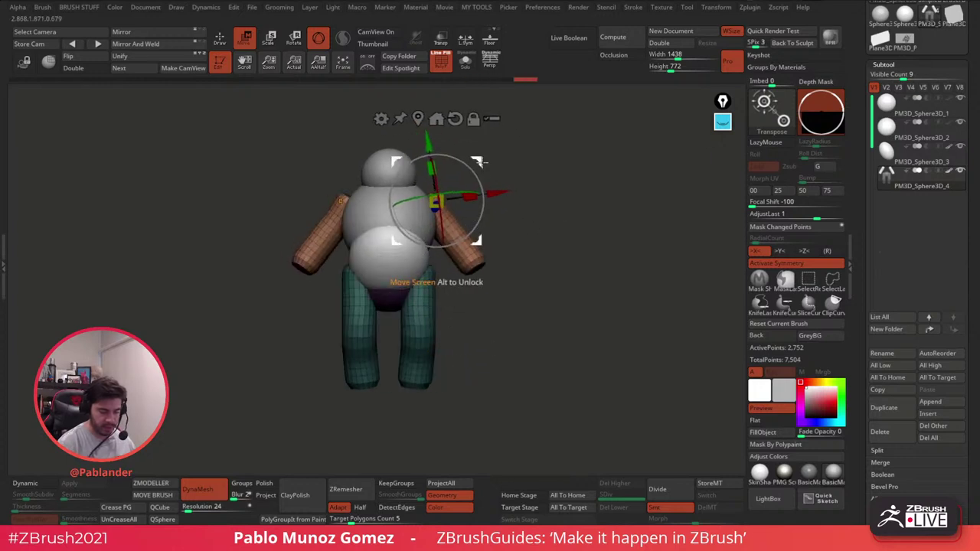
drag(479, 159, 464, 195)
Step: Draw mirrored forearm tubes down from the elbows and thicken them with a larger brush size
click(219, 40)
drag(545, 243, 472, 249)
mouse_move(423, 287)
mouse_down()
mouse_move(373, 325)
mouse_move(391, 352)
mouse_up()
key(ctrl+z)
drag(463, 316, 531, 295)
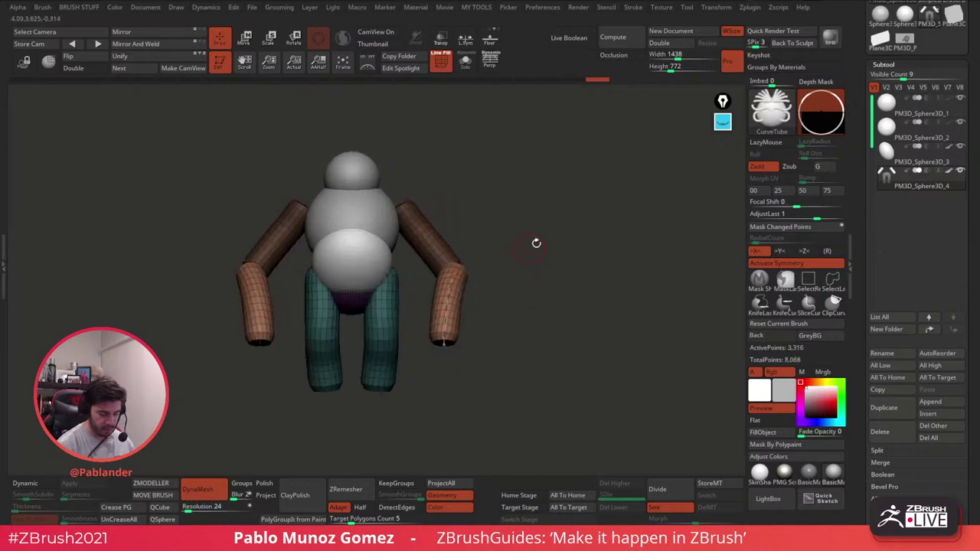
key(space)
drag(542, 238, 551, 239)
click(447, 299)
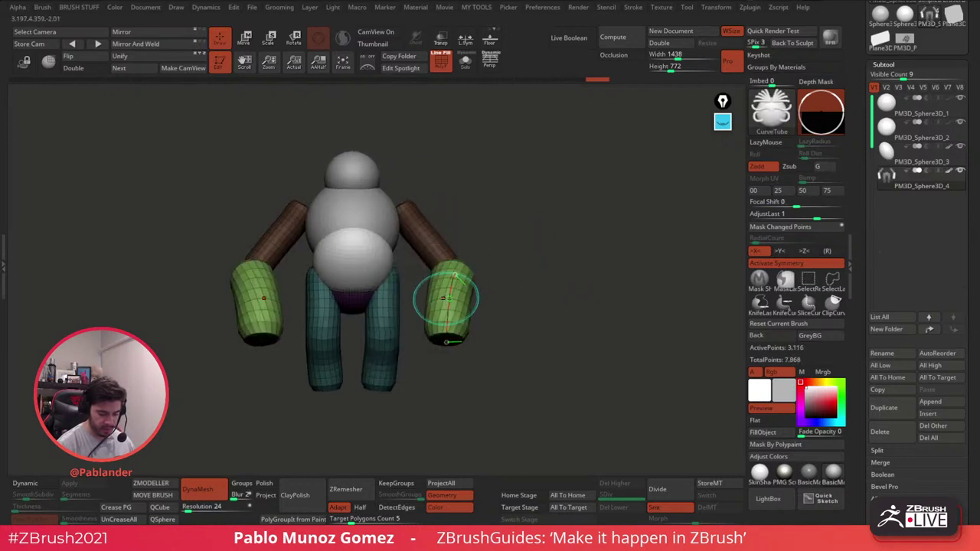
Step: Place the transform gizmo at the elbow and rotate the forearms so their lower ends swing outward
key(w)
mouse_move(525, 202)
mouse_down()
mouse_move(496, 263)
mouse_move(511, 273)
mouse_up()
key(q)
click(502, 272)
click(514, 228)
drag(559, 229, 600, 247)
key(w)
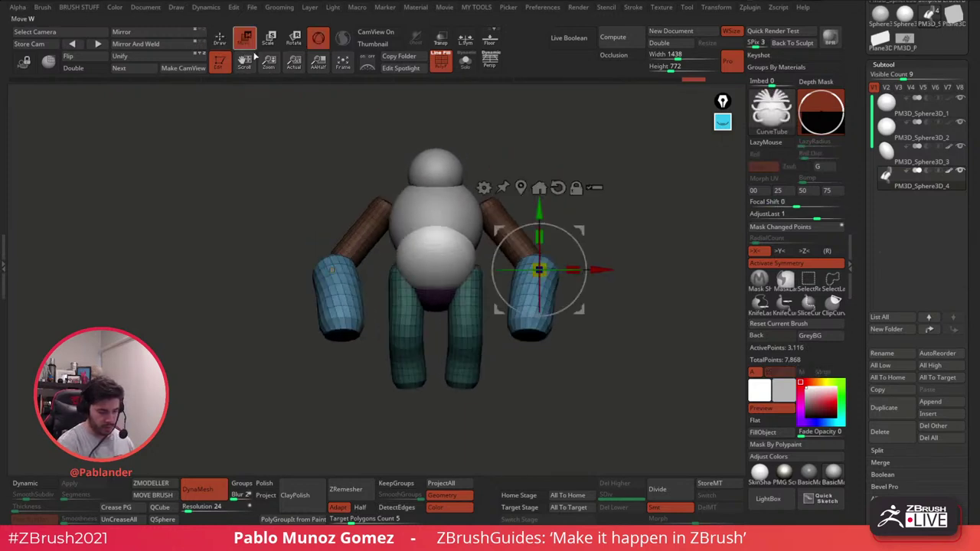
drag(563, 268, 584, 272)
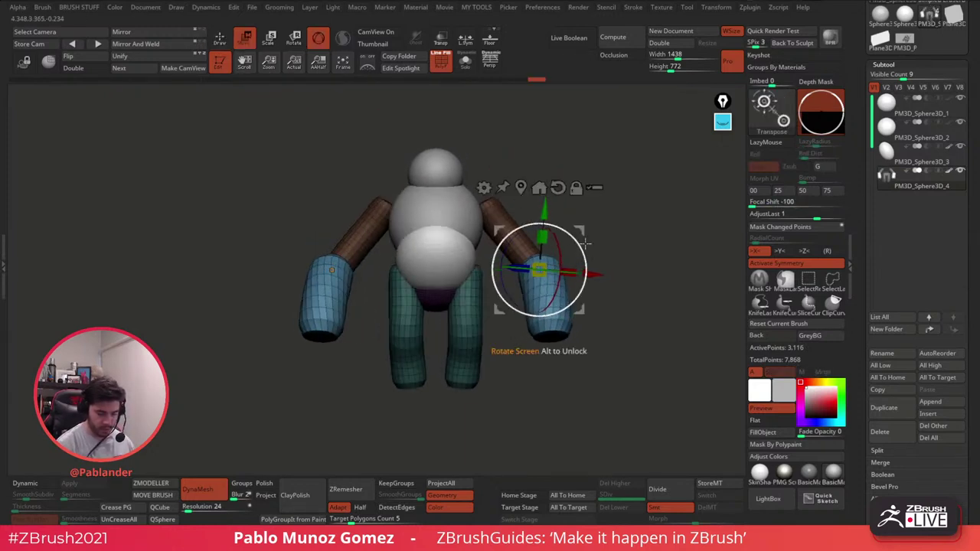
mouse_move(580, 230)
mouse_down()
mouse_move(579, 239)
mouse_move(556, 241)
mouse_move(584, 238)
mouse_up()
shift+drag(427, 348, 467, 343)
alt+drag(627, 247, 580, 256)
Step: Clear the mask and split the hips, legs, upper arms and forearms into separate subtools by polygroup
click(221, 38)
drag(574, 214, 571, 252)
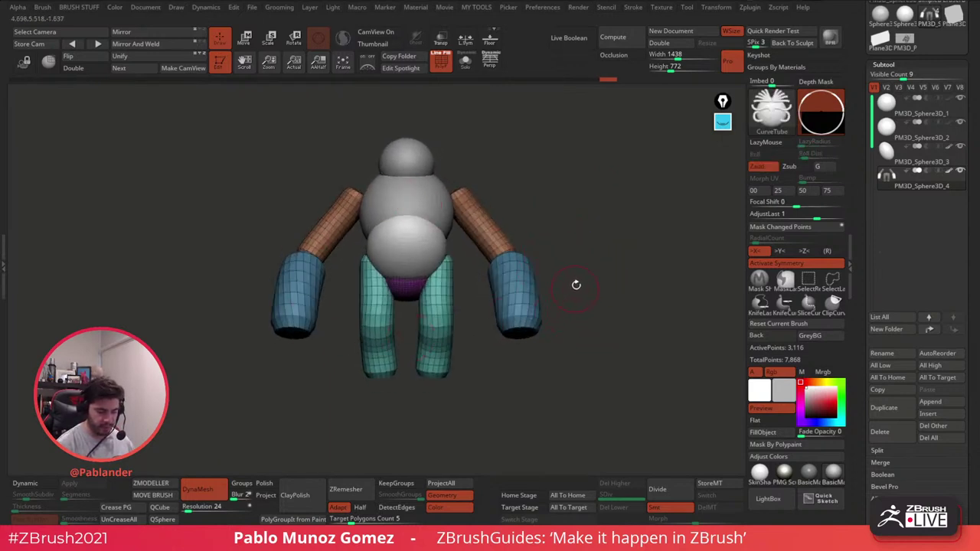
click(876, 450)
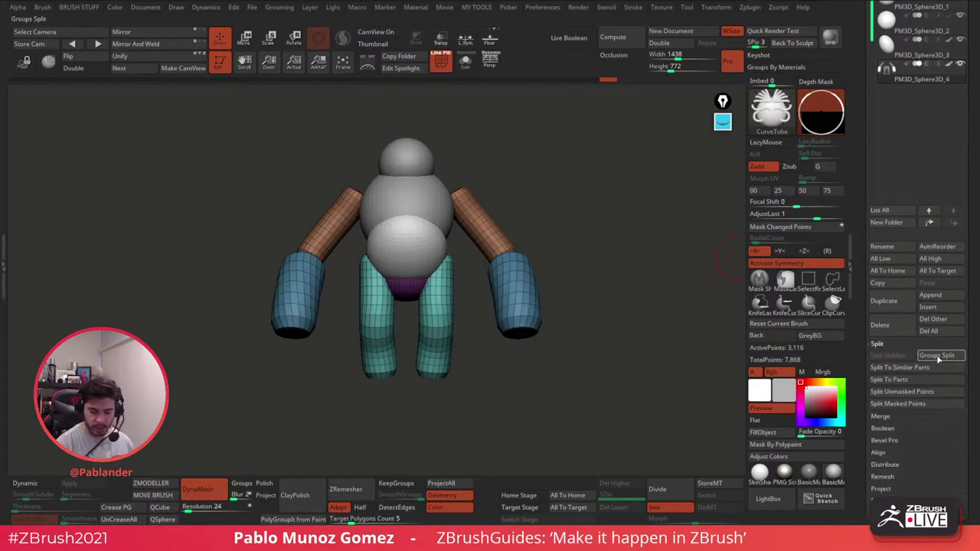
click(938, 356)
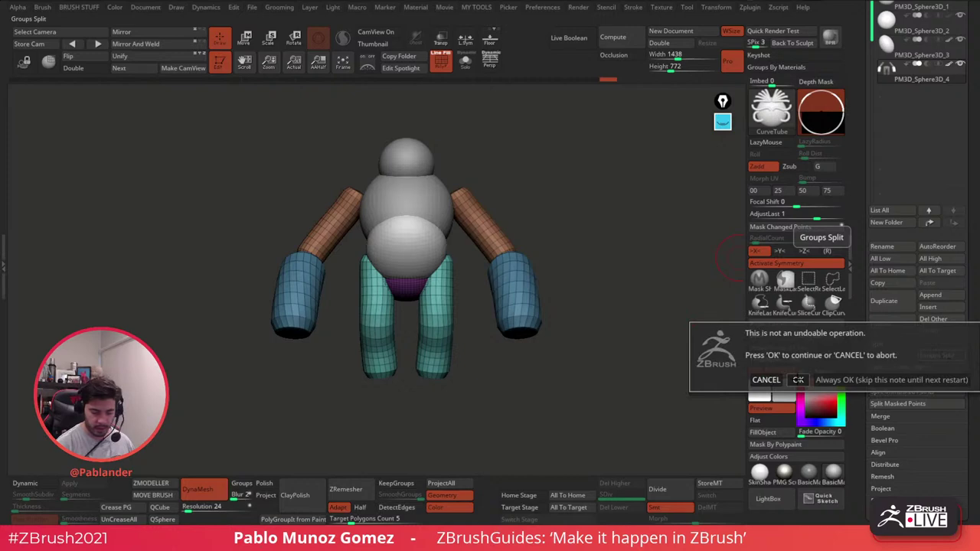
click(797, 379)
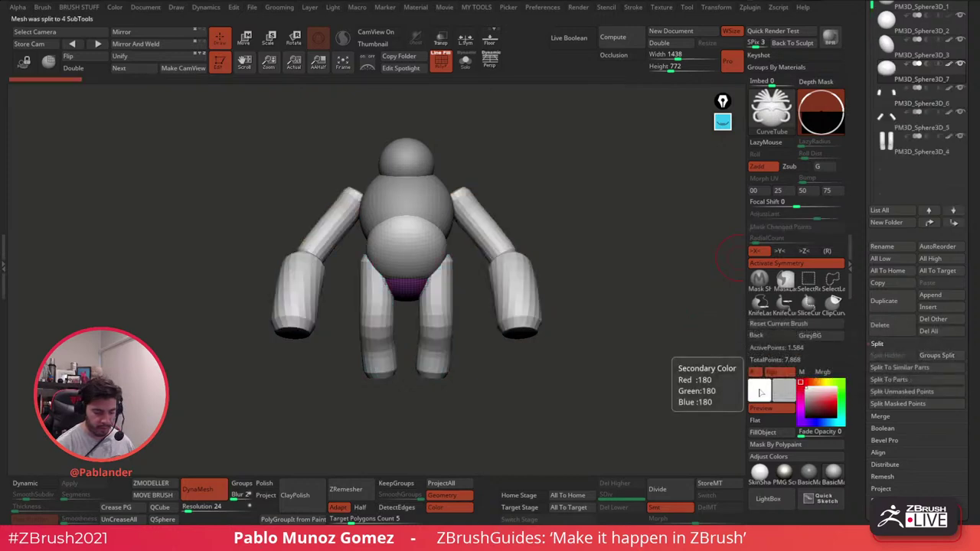
Step: Select the head sphere's subtool and duplicate it
click(914, 126)
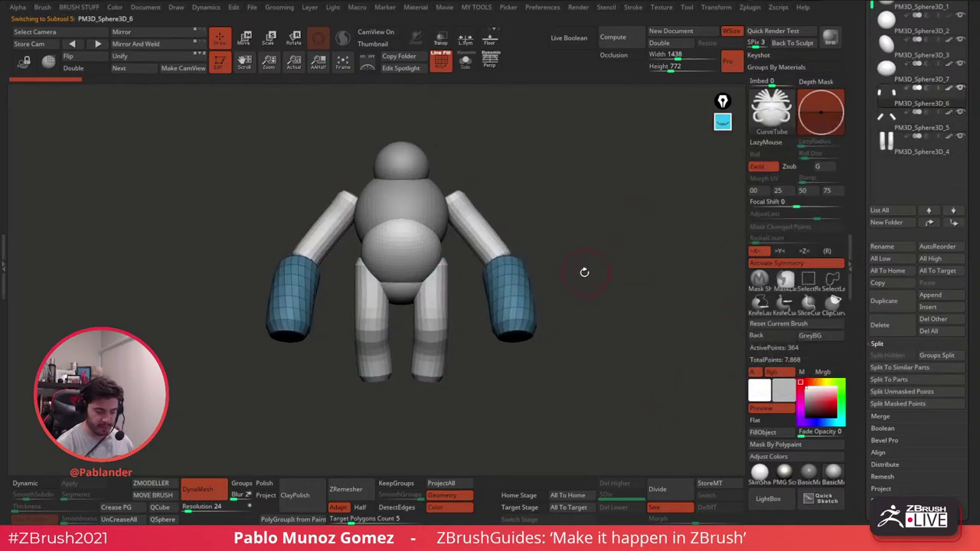
drag(567, 312, 567, 339)
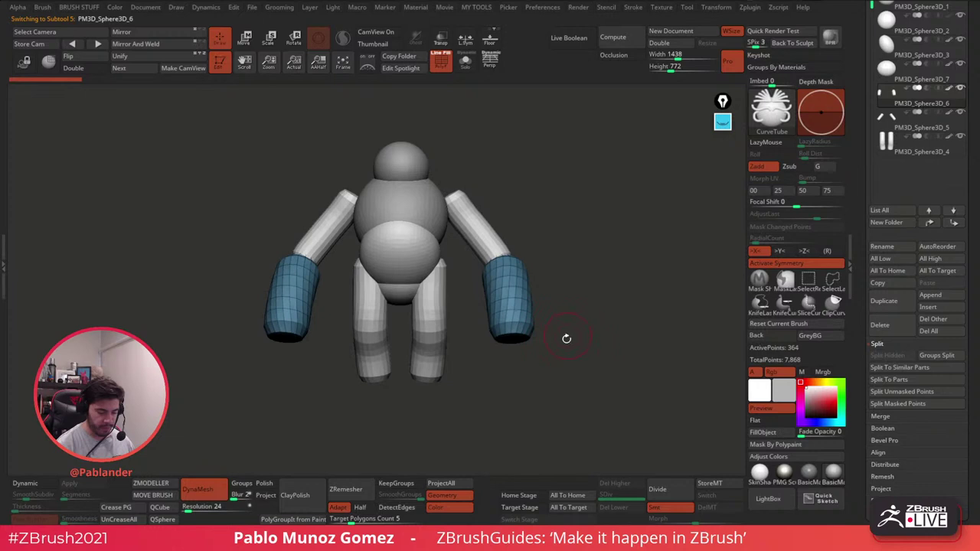
drag(865, 72, 861, 150)
click(909, 82)
click(896, 380)
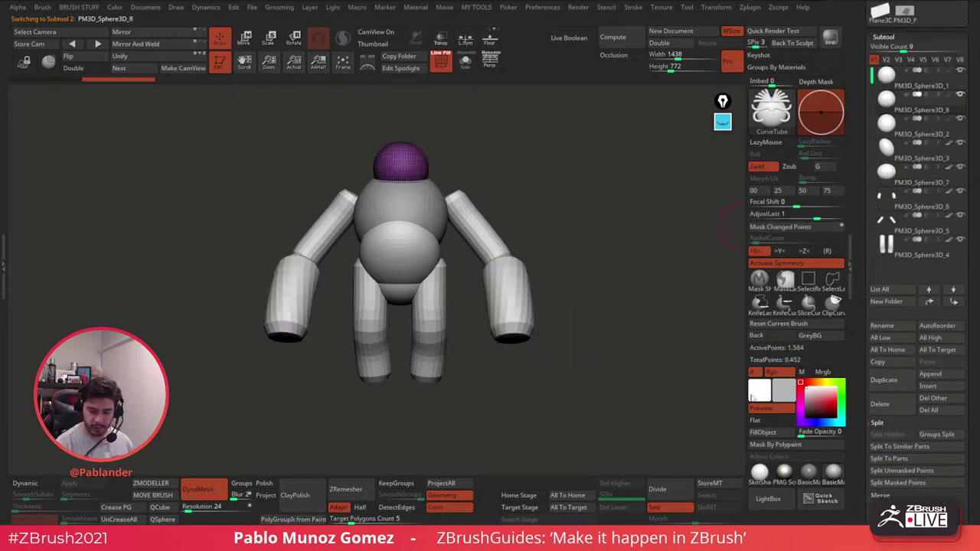
Step: Turn off symmetry and move the duplicated head sphere off to one shoulder, above the upper arm
key(w)
drag(443, 165, 475, 132)
drag(378, 173, 391, 162)
drag(418, 135, 384, 141)
key(ctrl+z)
key(ctrl+z)
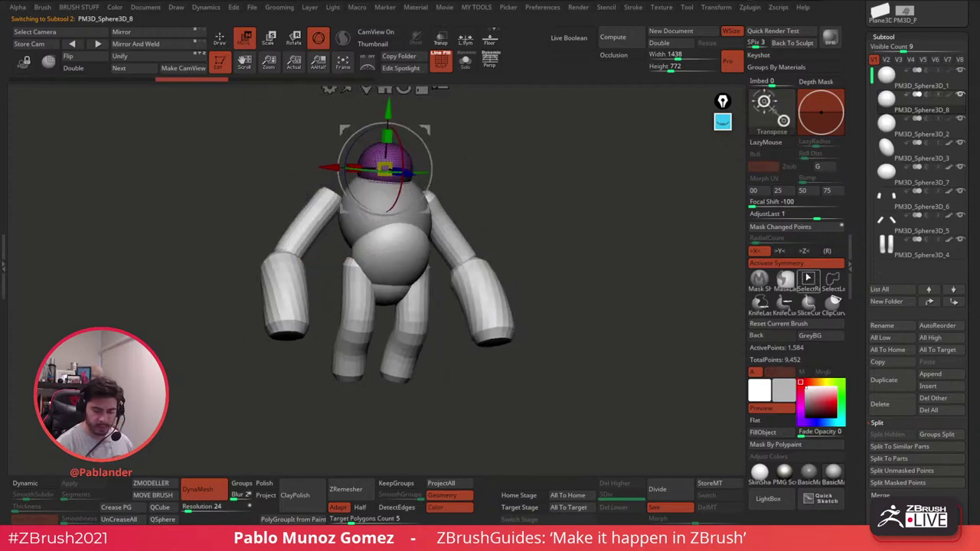
click(802, 264)
alt+drag(476, 162, 502, 220)
drag(452, 189, 413, 193)
shift+drag(448, 189, 491, 185)
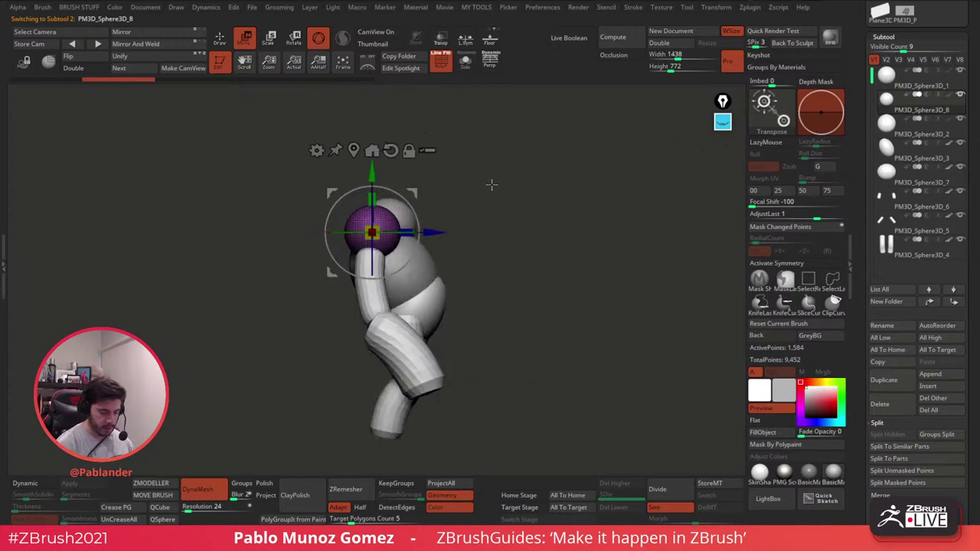
Step: Stretch the shoulder sphere into a wider oval, position it over the top of the arm and tilt it to follow the arm's slope
drag(406, 232, 413, 231)
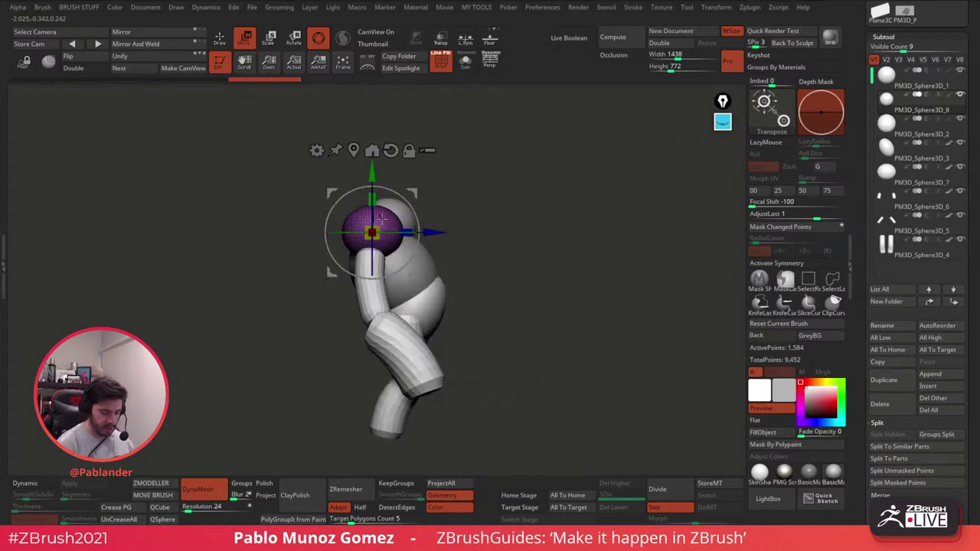
drag(444, 183, 397, 186)
drag(338, 232, 330, 232)
drag(410, 192, 354, 214)
drag(354, 259, 354, 276)
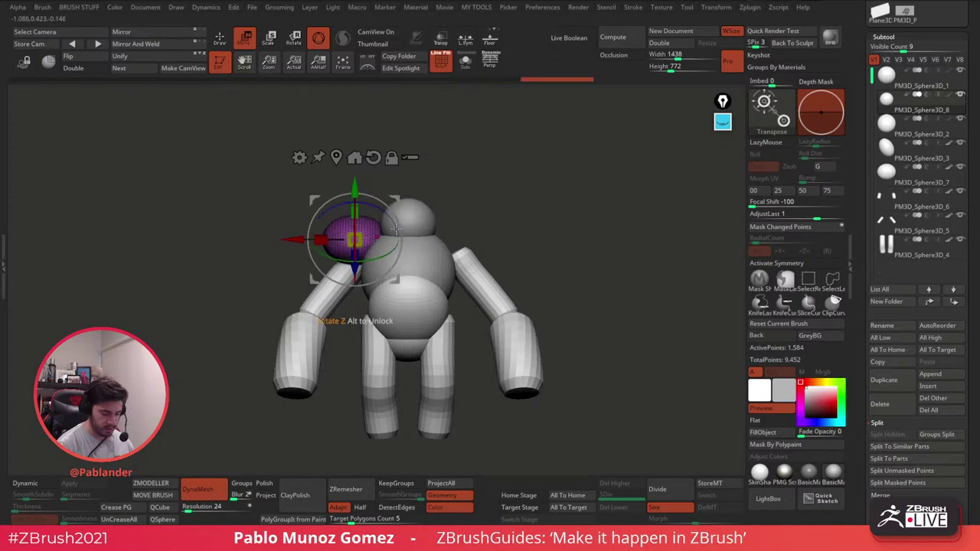
drag(396, 229, 388, 213)
drag(448, 182, 499, 180)
drag(398, 201, 401, 206)
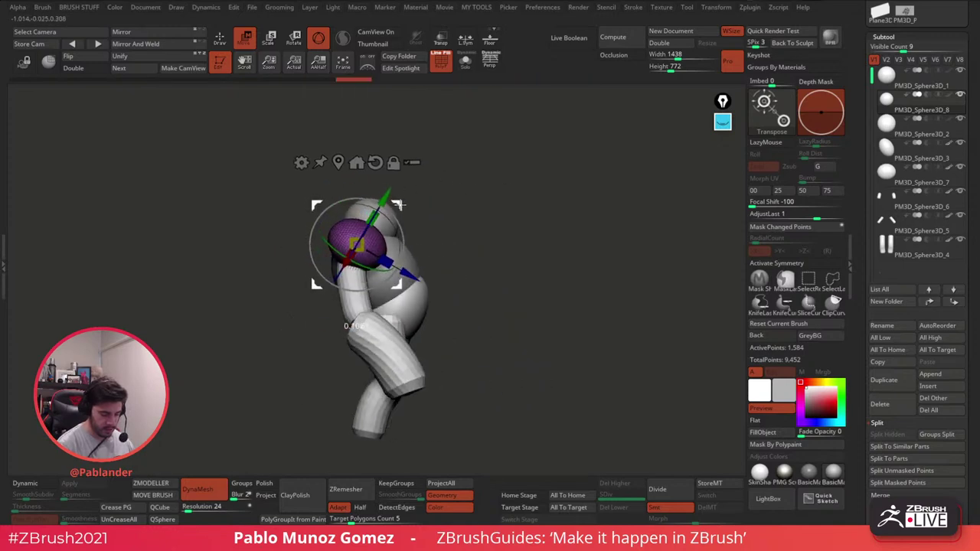
Step: Finish tilting the shoulder shape and mirror it onto the character's opposite shoulder
key(ctrl+shift+z)
key(ctrl+shift+z)
key(ctrl+shift+z)
key(ctrl+shift+z)
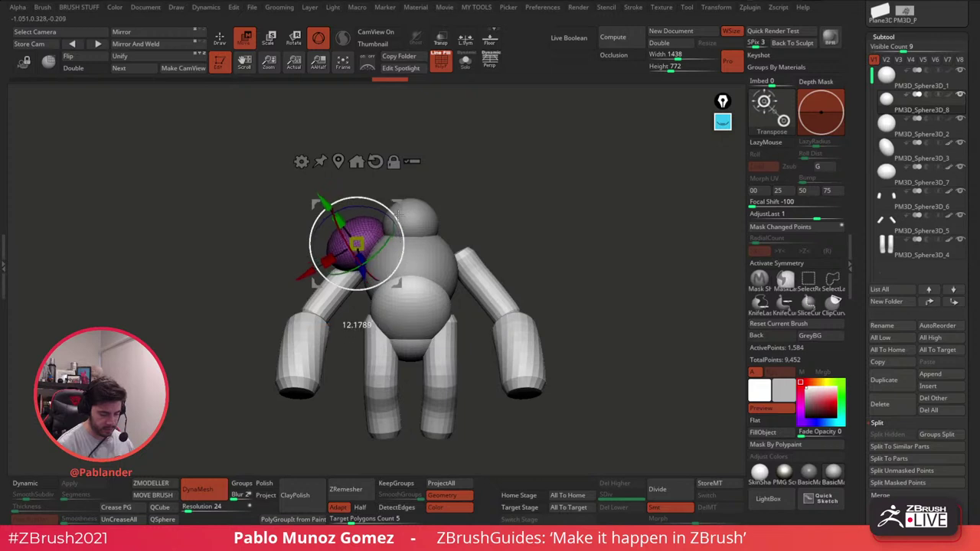
key(ctrl+shift+z)
key(ctrl+shift+z)
key(ctrl+shift+z)
key(ctrl+shift+z)
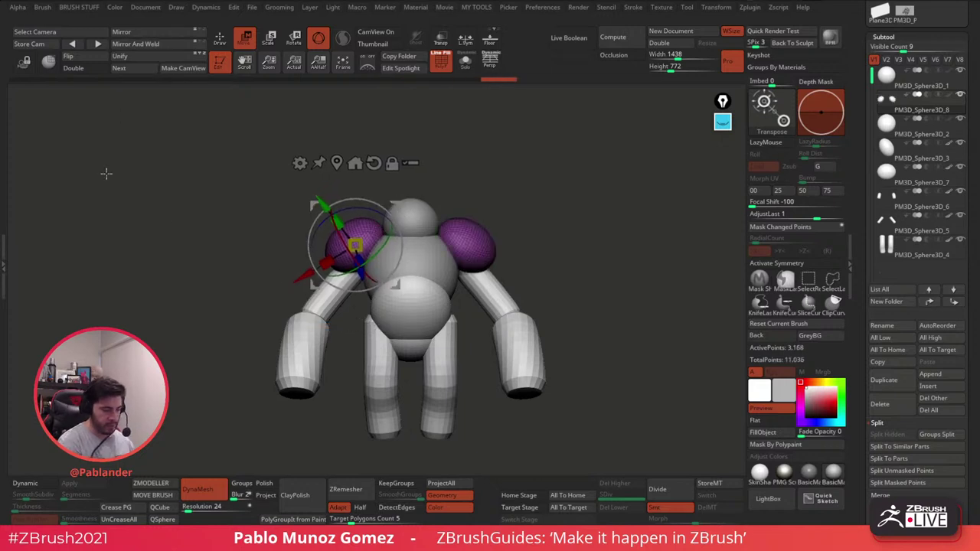
Step: Return to draw mode, hide the polyframe and show the silhouette thumbnail at size 426
key(q)
mouse_move(510, 175)
mouse_down()
mouse_move(558, 235)
mouse_move(518, 242)
mouse_move(594, 234)
mouse_move(562, 265)
mouse_up()
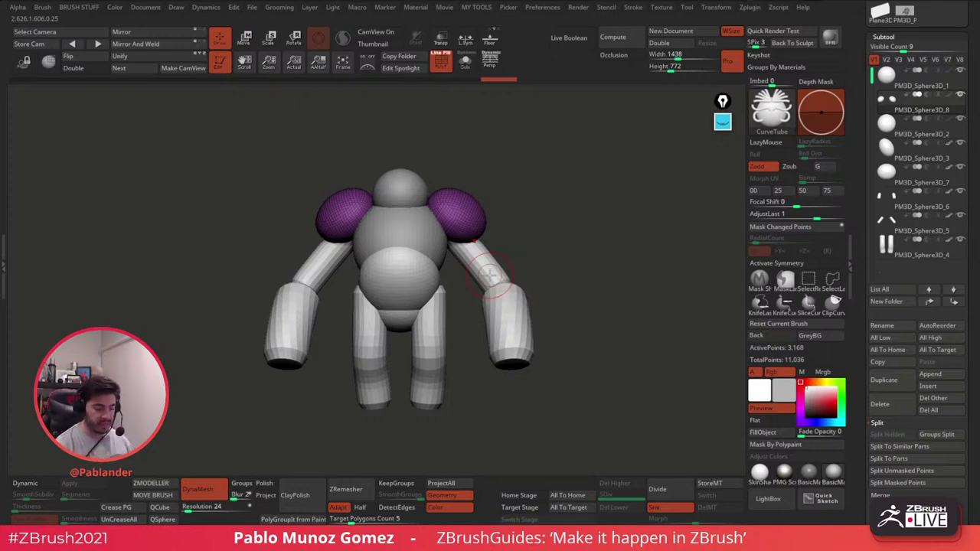
drag(523, 265, 575, 271)
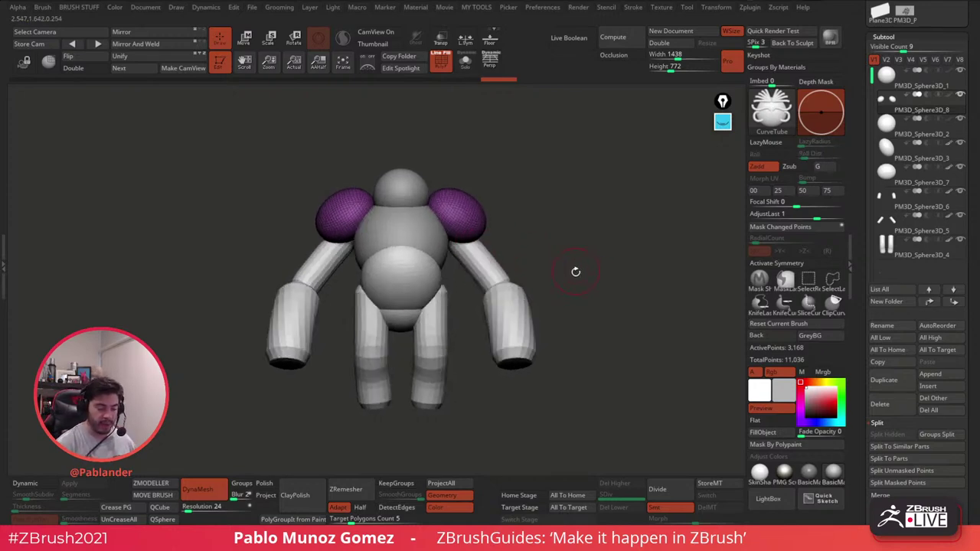
click(442, 63)
drag(519, 186, 590, 179)
click(375, 43)
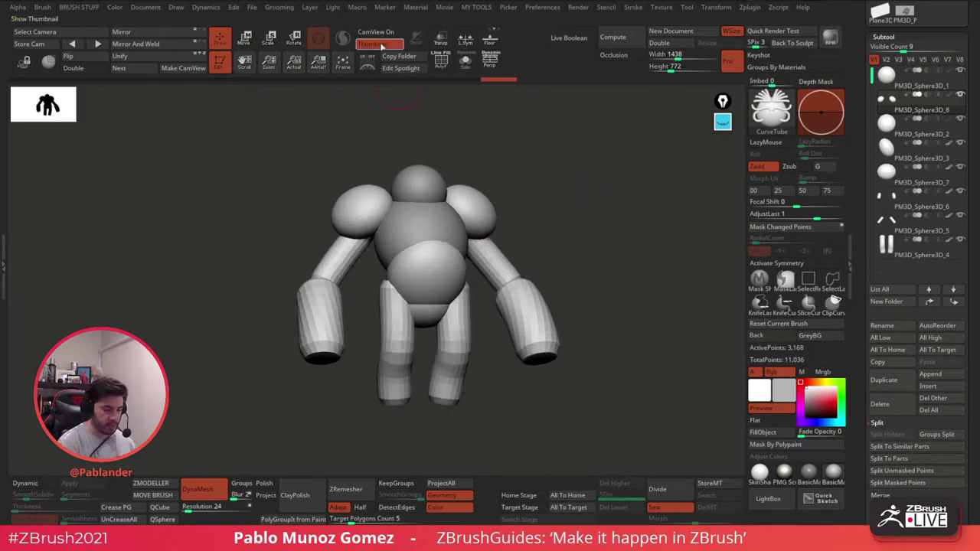
Step: Change the silhouette thumbnail's background colour in the preferences to a dark grey matching the canvas
click(541, 7)
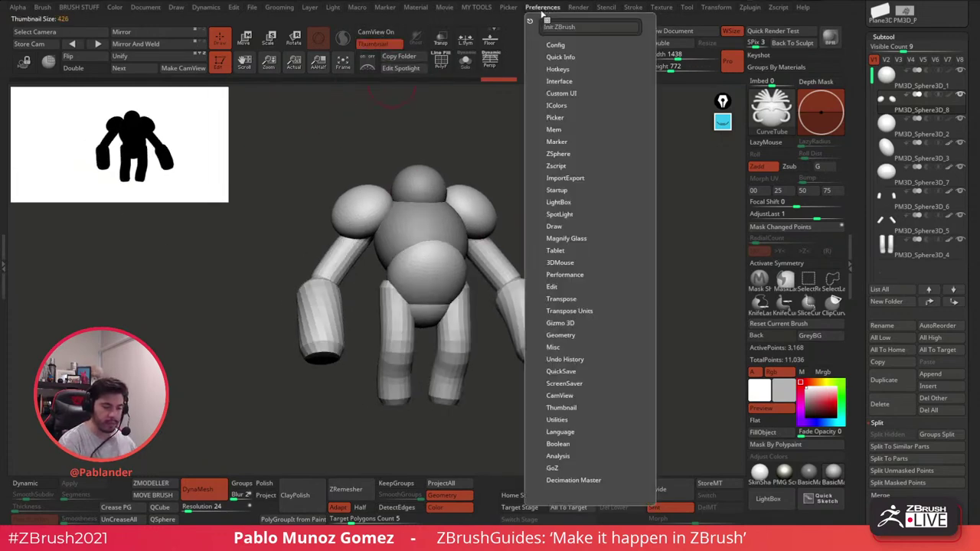
click(579, 407)
drag(604, 396, 613, 354)
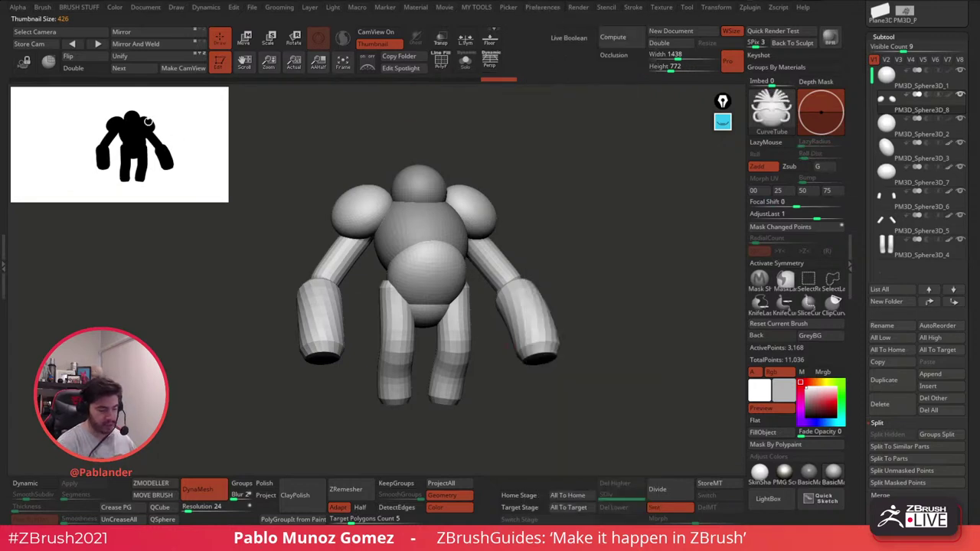
click(545, 9)
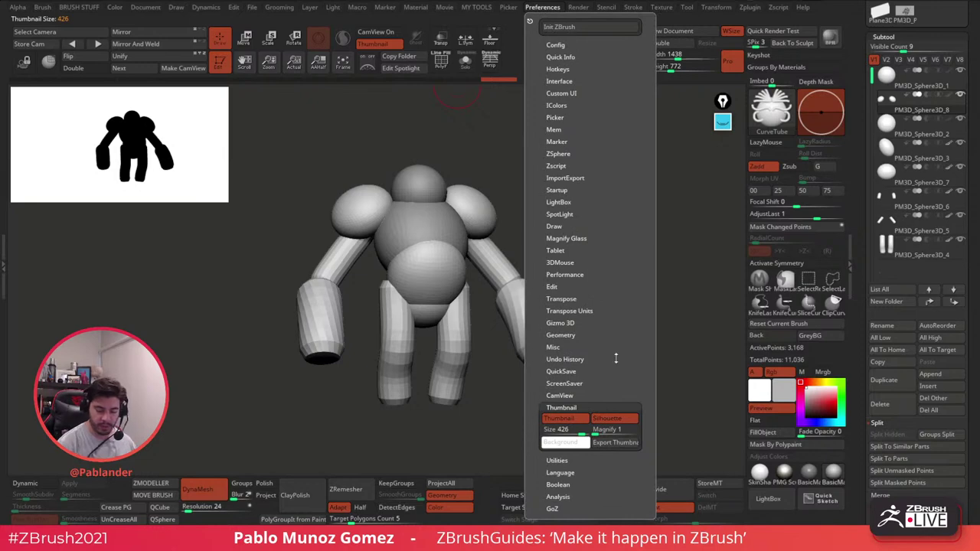
scroll(616, 358, down, 3)
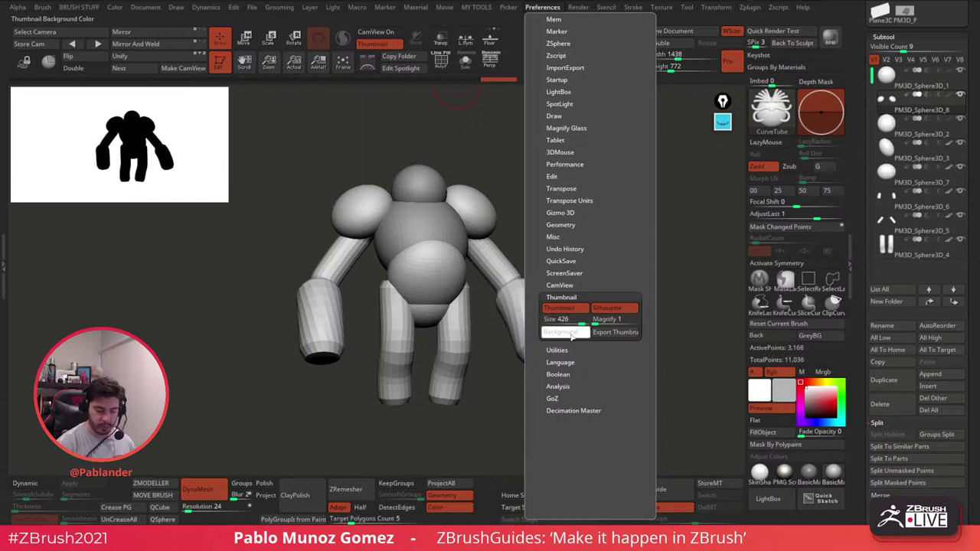
drag(570, 337, 804, 420)
Step: Examine the character's silhouette and proportions from several angles and hide the thumbnail
drag(241, 149, 567, 245)
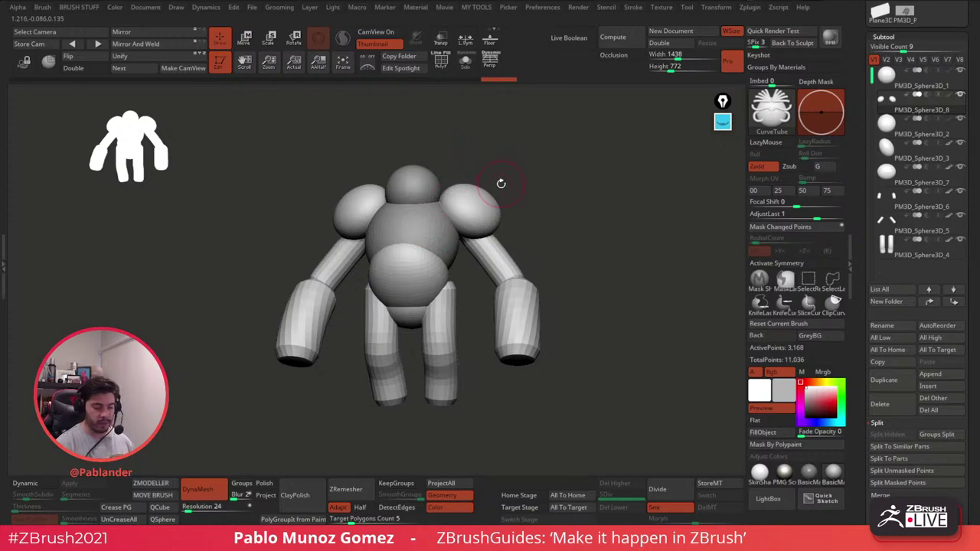
mouse_move(596, 284)
shift+mouse_down()
mouse_move(599, 272)
mouse_move(582, 275)
mouse_move(595, 271)
mouse_move(592, 280)
mouse_move(599, 266)
shift+mouse_up()
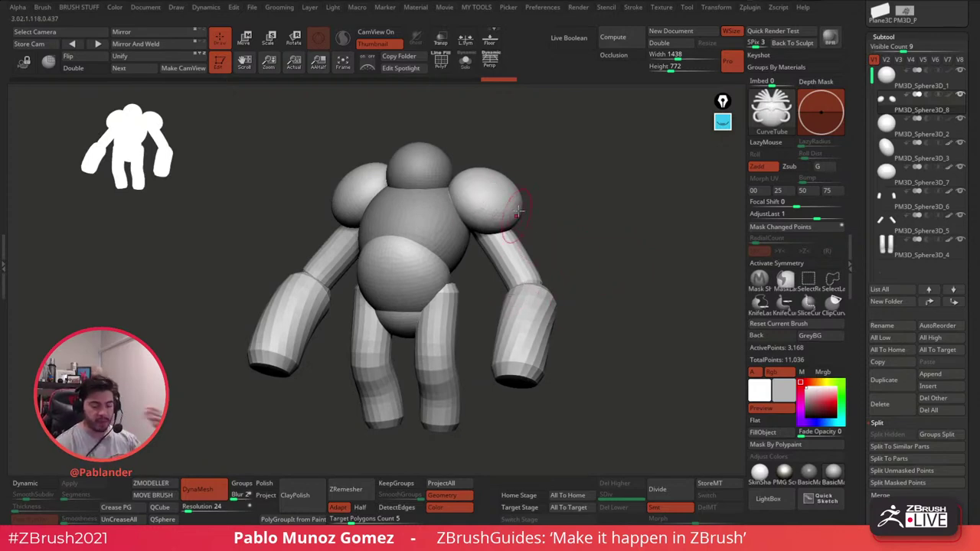
drag(643, 235, 640, 305)
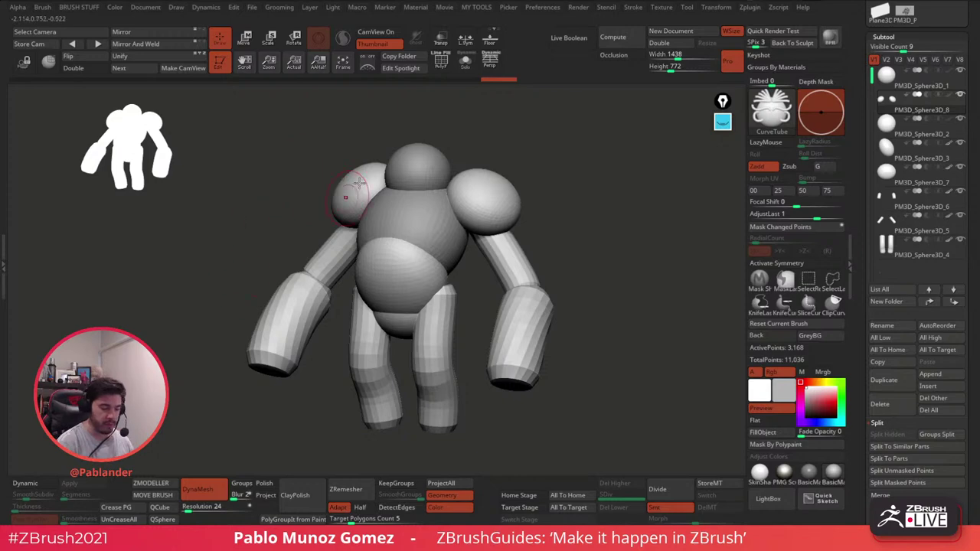
click(372, 44)
drag(613, 321, 584, 334)
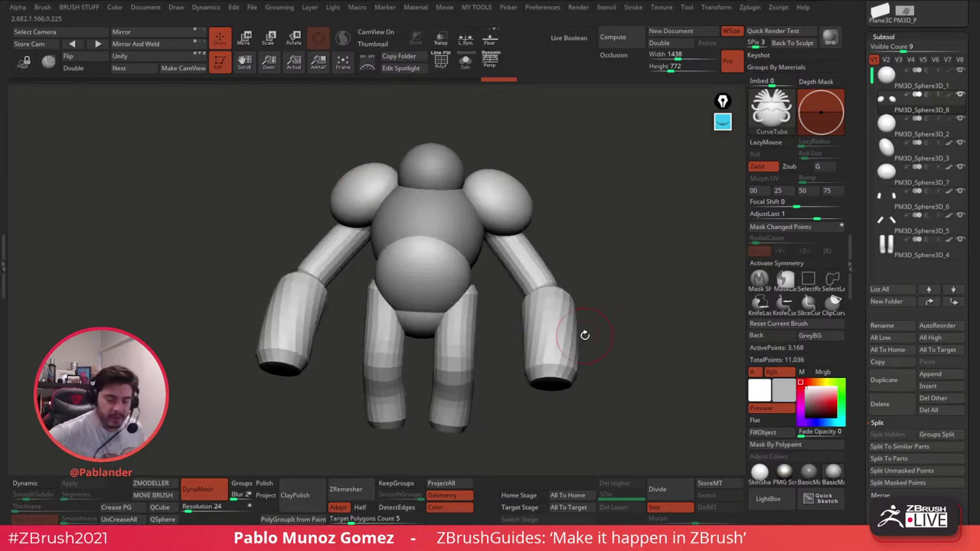
drag(615, 245, 604, 246)
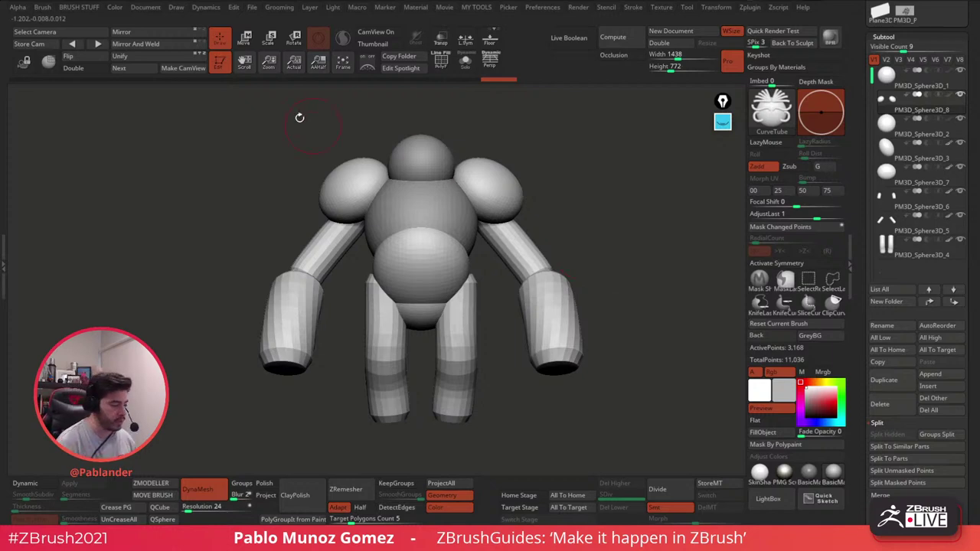
click(153, 9)
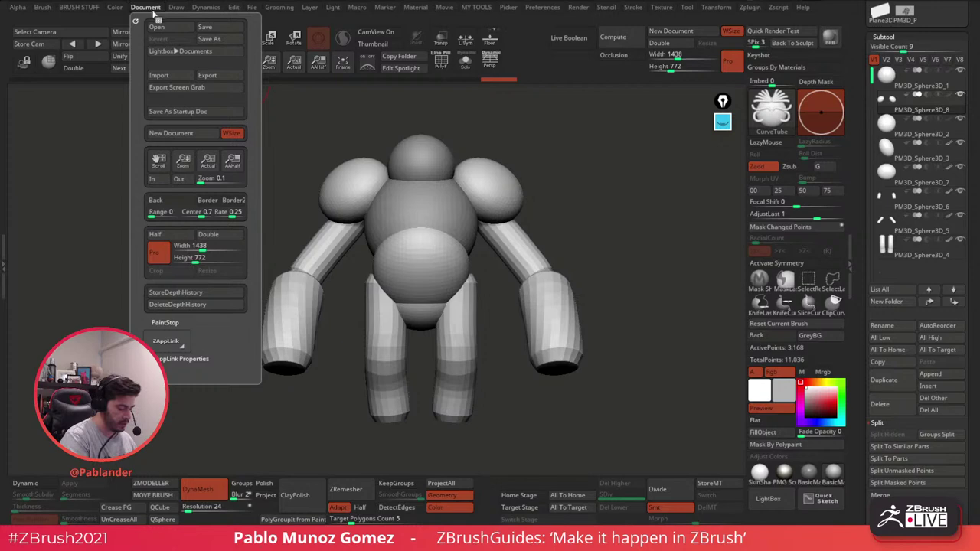
mouse_move(134, 12)
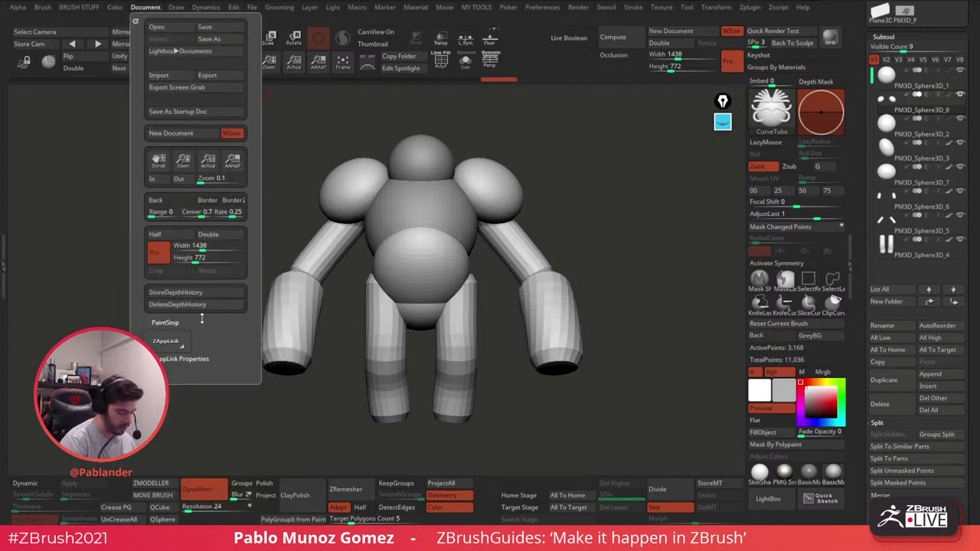
click(202, 321)
click(209, 322)
mouse_move(755, 14)
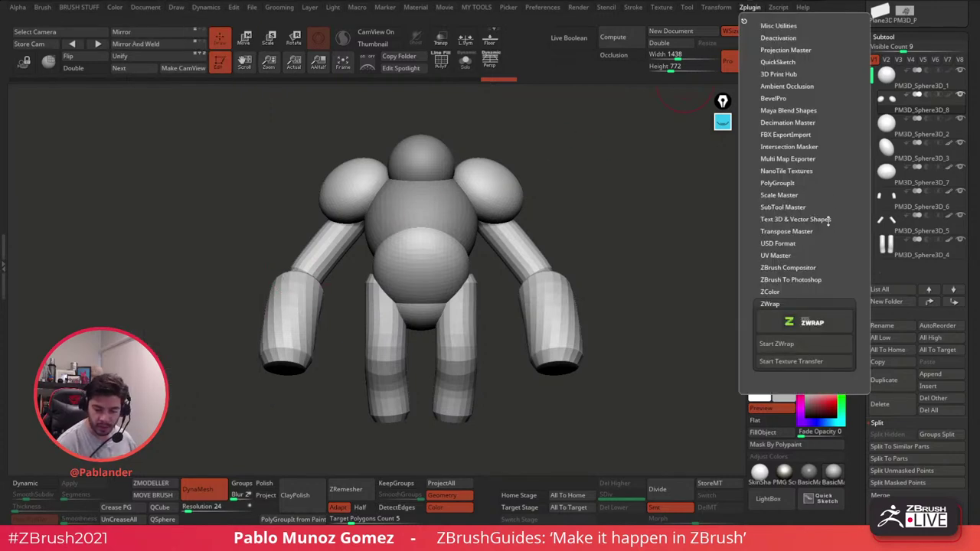
click(778, 62)
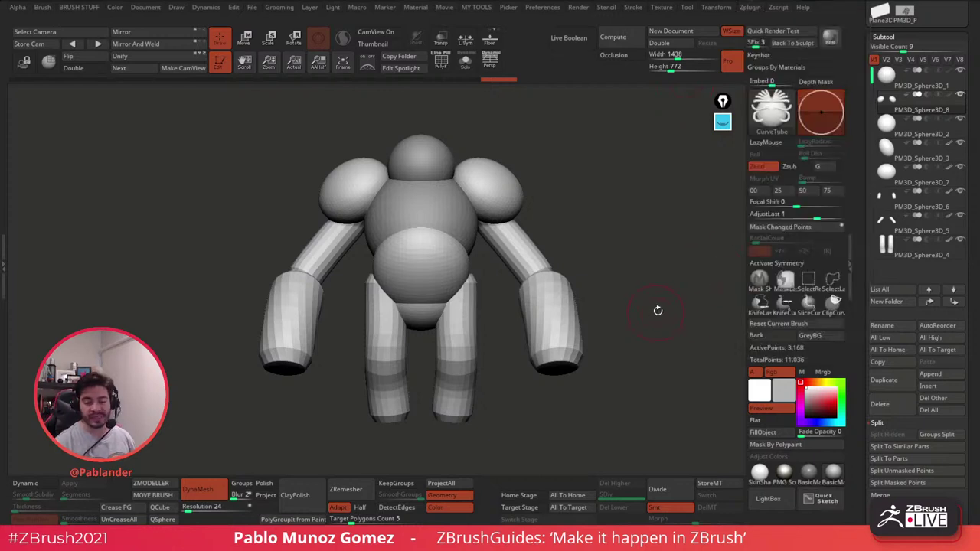
click(754, 9)
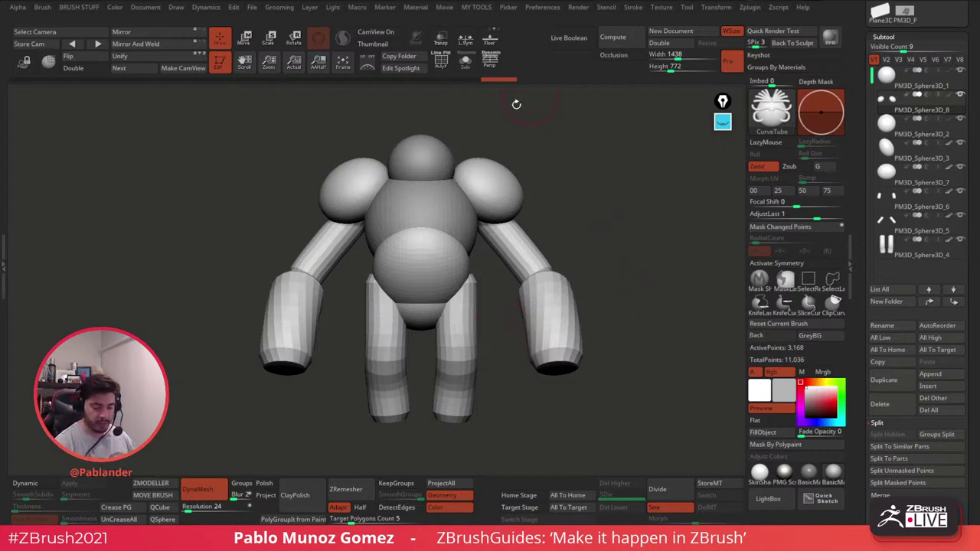
Step: Duplicate the head sphere's subtool and move the copy down to the lower end of one leg
drag(515, 104, 635, 354)
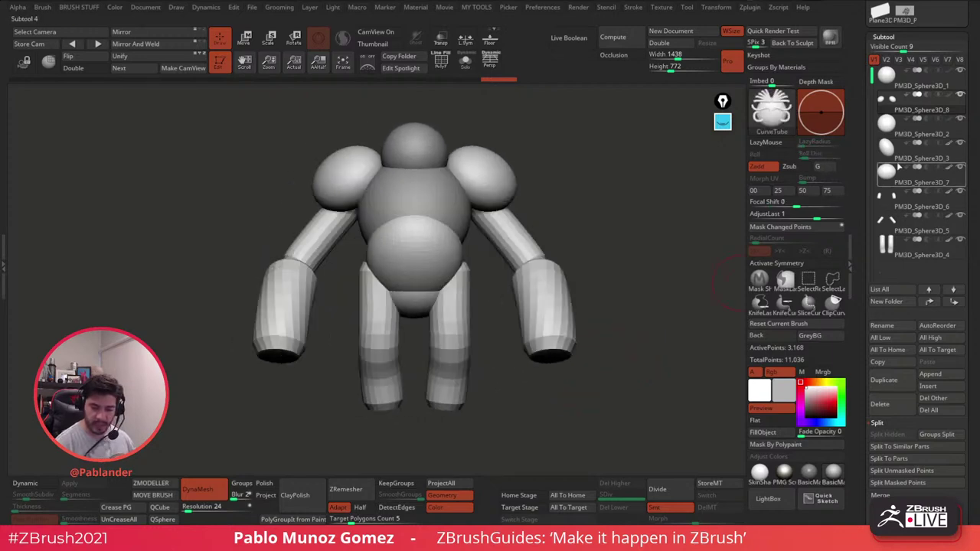
click(899, 82)
click(901, 379)
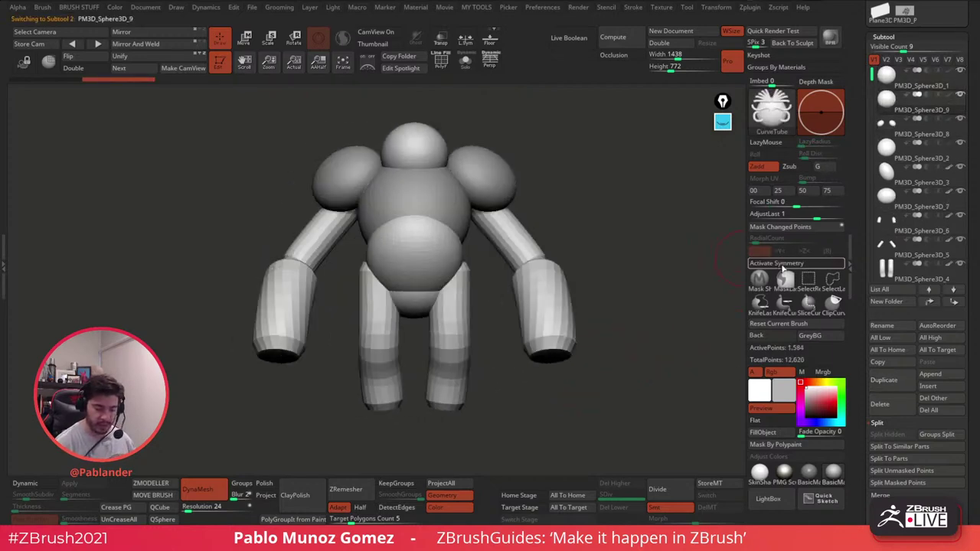
key(w)
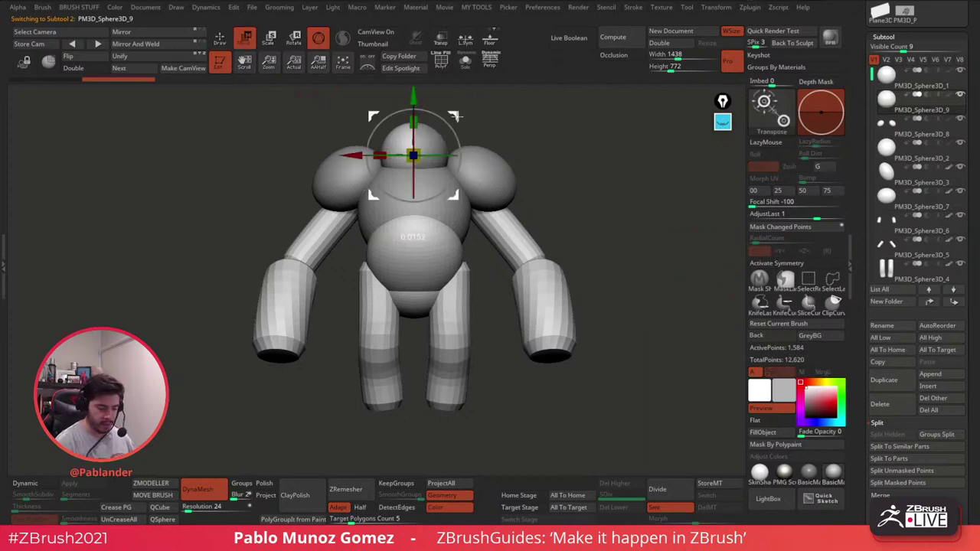
drag(413, 156, 378, 391)
shift+drag(486, 331, 525, 339)
alt+drag(524, 377, 540, 302)
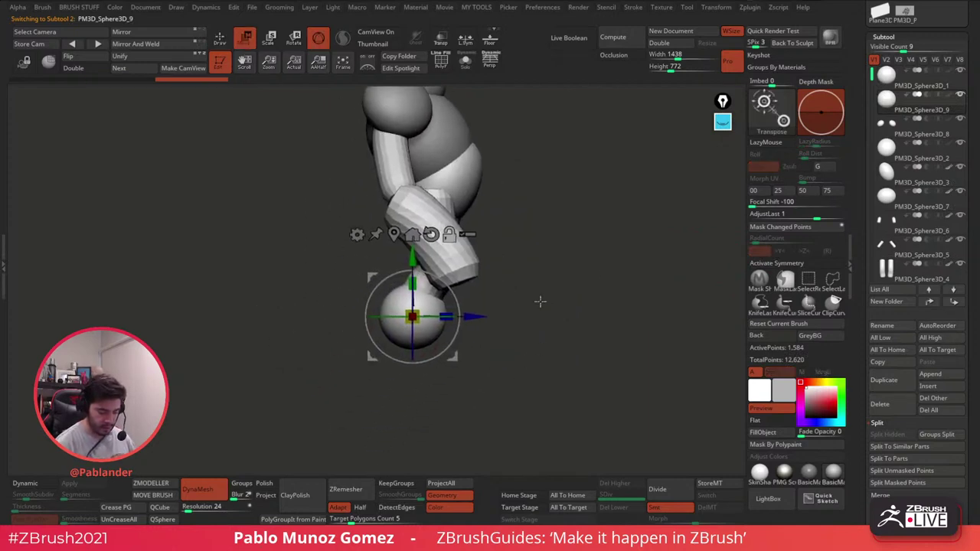
Step: Lengthen the foot sphere from front to back, flatten its underside with the Flatten deformer and accept the deformation
drag(444, 315, 451, 314)
drag(452, 270, 591, 309)
click(416, 262)
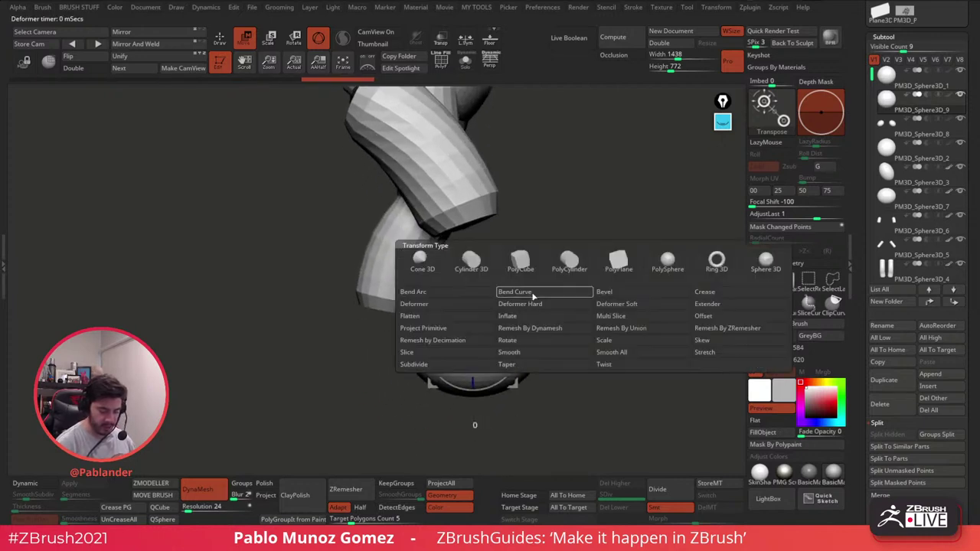
click(449, 319)
drag(473, 398, 475, 346)
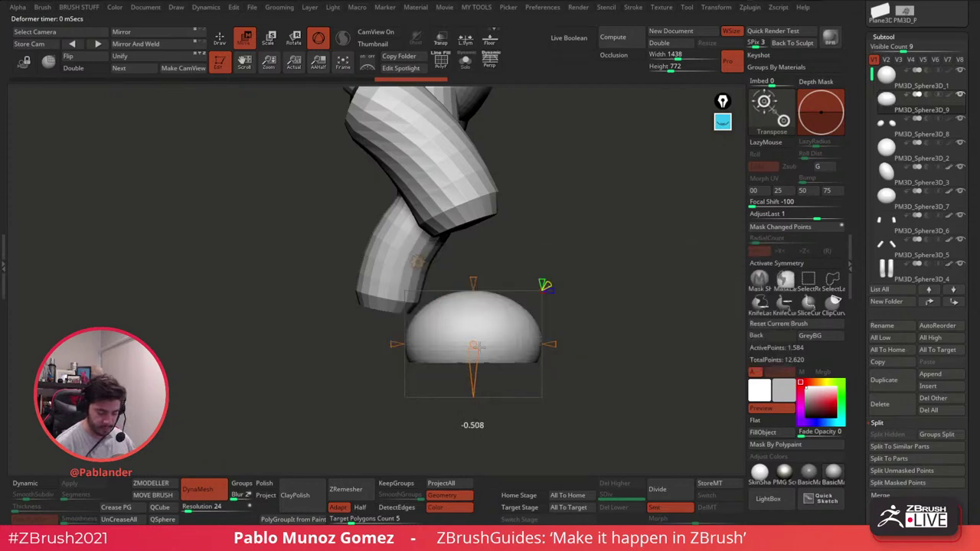
drag(496, 290, 558, 261)
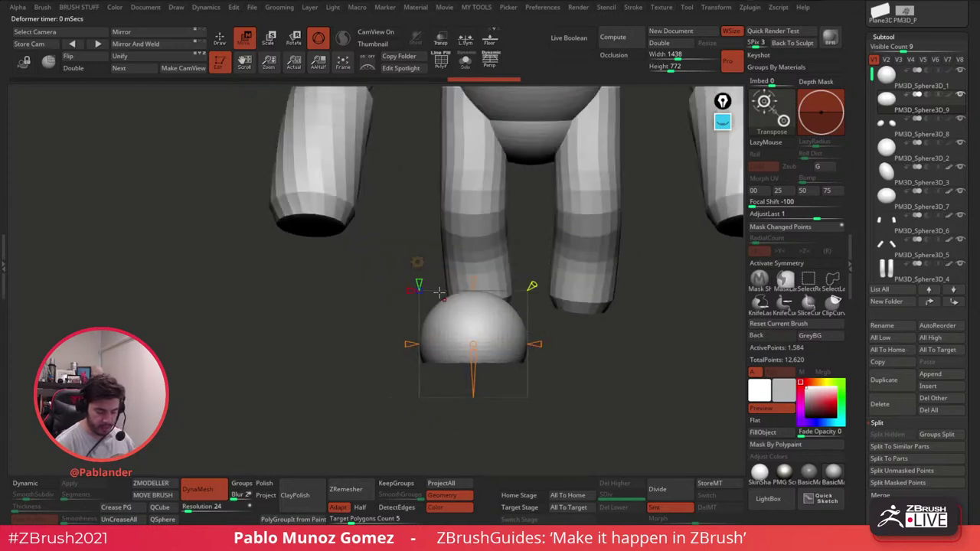
click(417, 261)
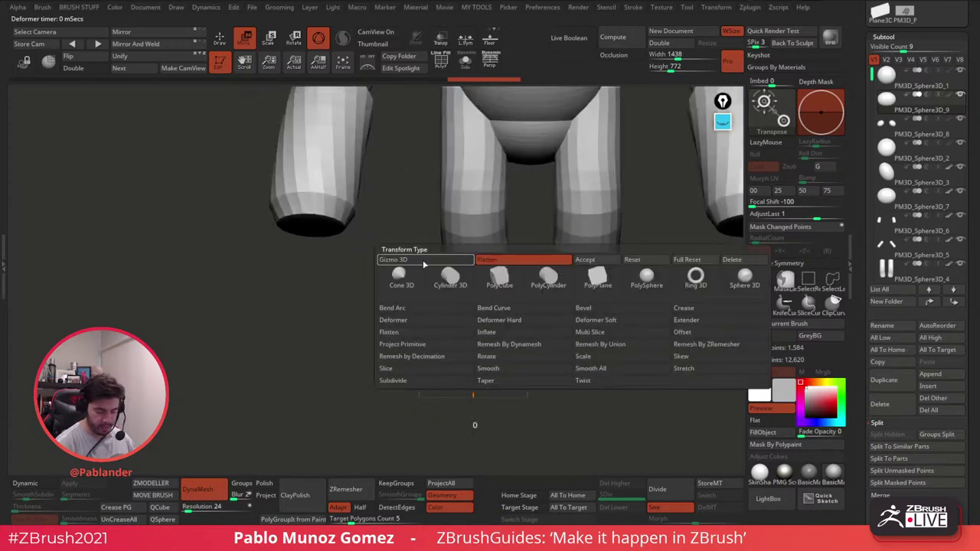
click(586, 260)
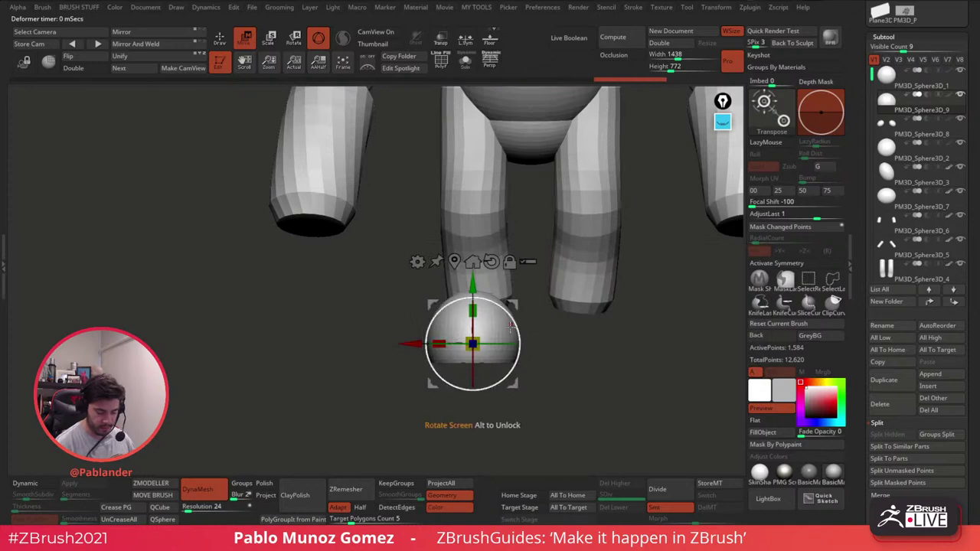
Step: Position the flattened foot under the leg, adjust its size and shift it forward in side view
drag(489, 346, 462, 346)
drag(558, 349, 598, 346)
drag(514, 304, 455, 281)
drag(413, 319, 396, 320)
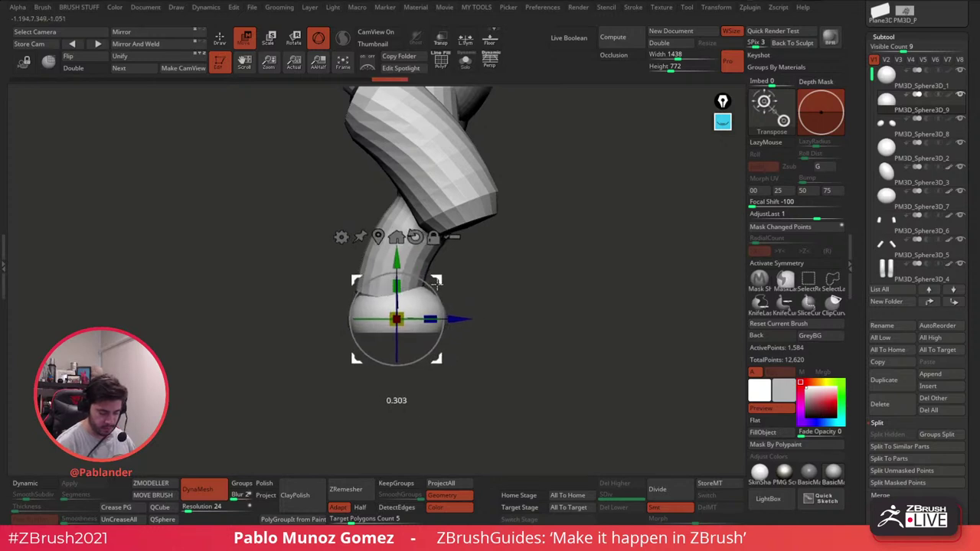
drag(437, 283, 443, 282)
drag(437, 317, 466, 317)
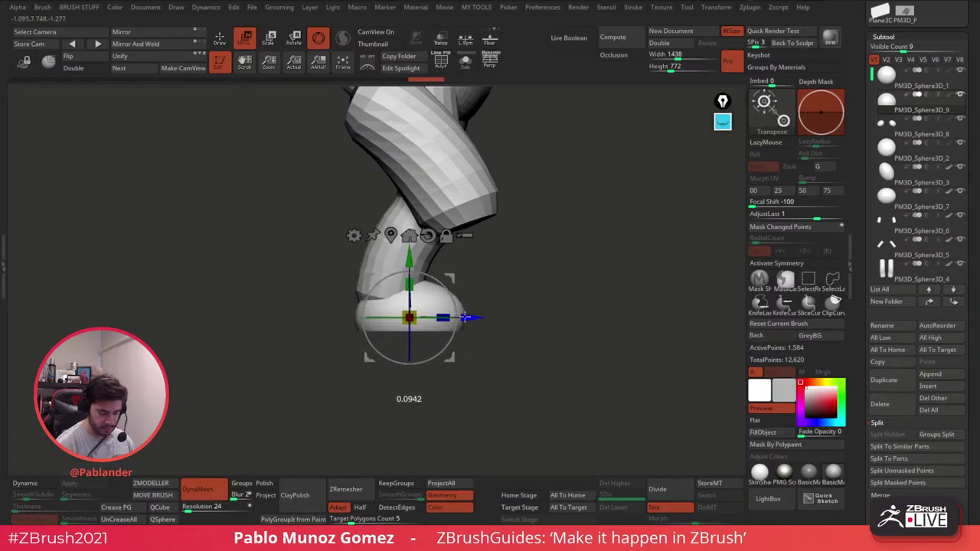
Step: Fit the foot's width and placement under its leg from below, and mirror the foot to the other leg
drag(503, 284, 580, 295)
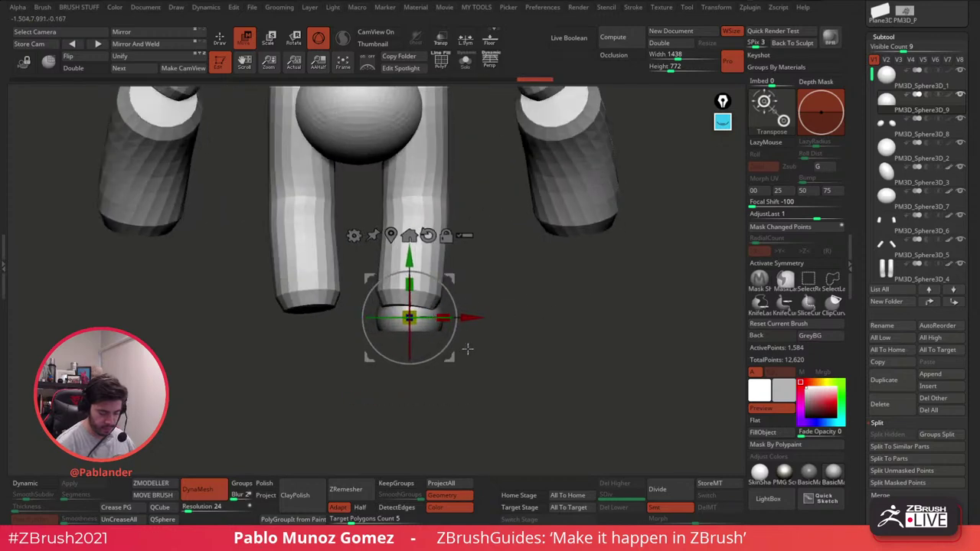
drag(417, 398, 489, 253)
drag(449, 281, 447, 279)
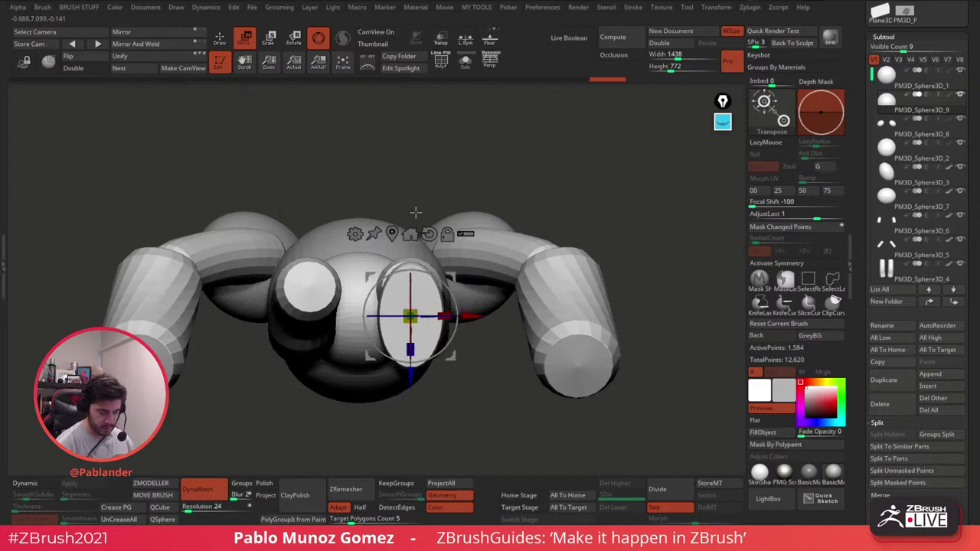
click(221, 39)
key(f)
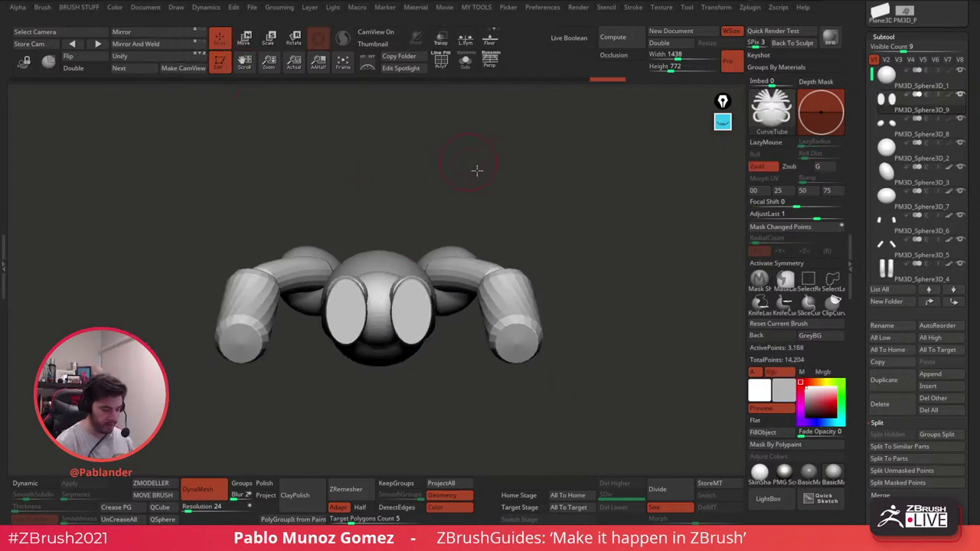
mouse_move(475, 168)
shift+mouse_down()
mouse_move(516, 256)
mouse_move(565, 243)
mouse_move(492, 368)
mouse_move(503, 345)
mouse_move(586, 345)
mouse_move(528, 344)
mouse_move(451, 401)
mouse_move(486, 394)
mouse_move(498, 404)
mouse_move(475, 385)
mouse_move(488, 365)
shift+mouse_up()
drag(594, 290, 570, 283)
alt+drag(484, 368, 491, 342)
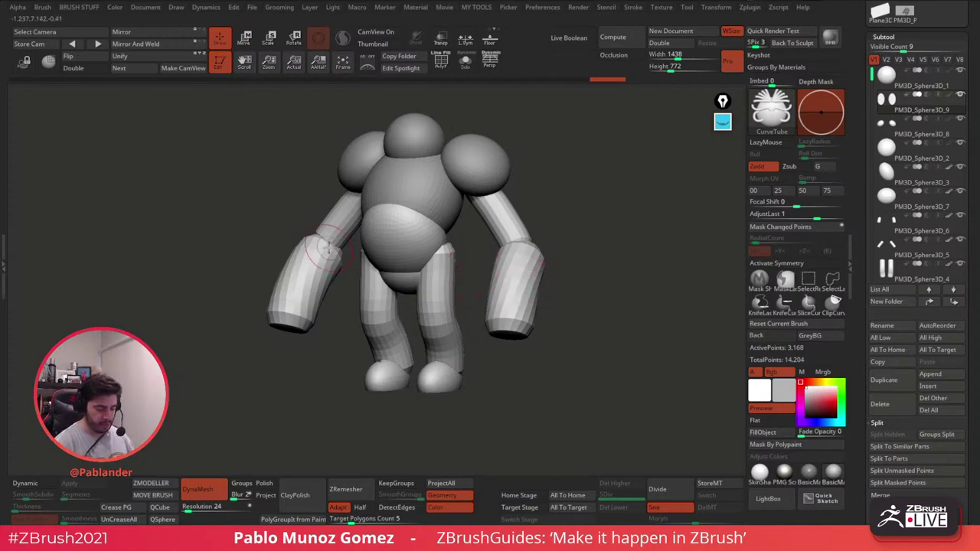
Step: Activate X symmetry on the large torso sphere and duplicate its subtool to start a back piece
mouse_move(566, 326)
mouse_down()
mouse_move(586, 337)
mouse_move(581, 361)
mouse_move(580, 343)
mouse_up()
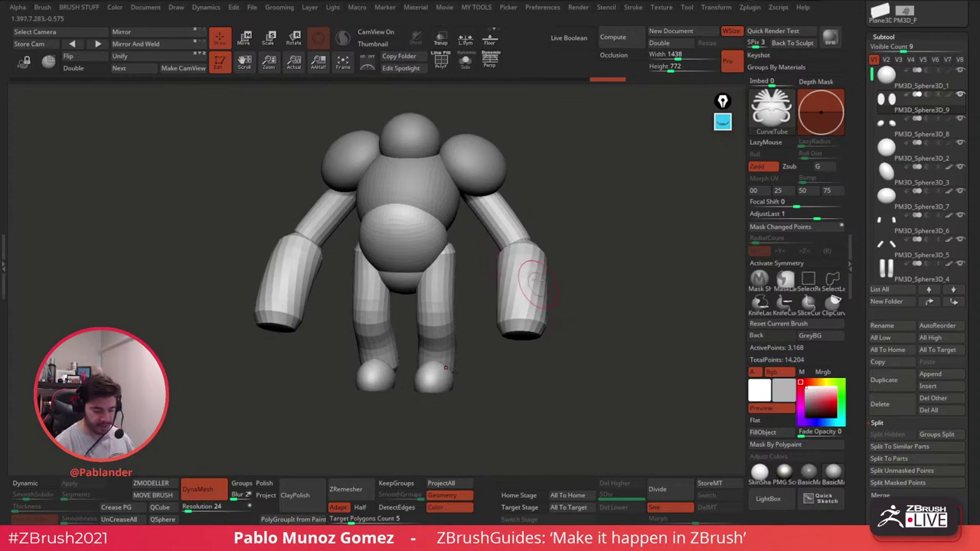
drag(599, 255, 566, 266)
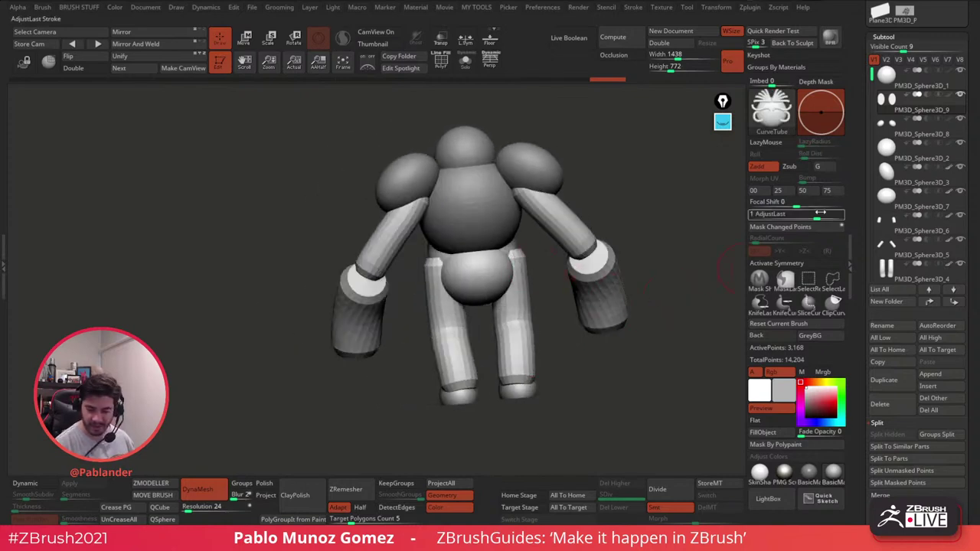
alt+click(498, 205)
key(x)
drag(609, 197, 588, 202)
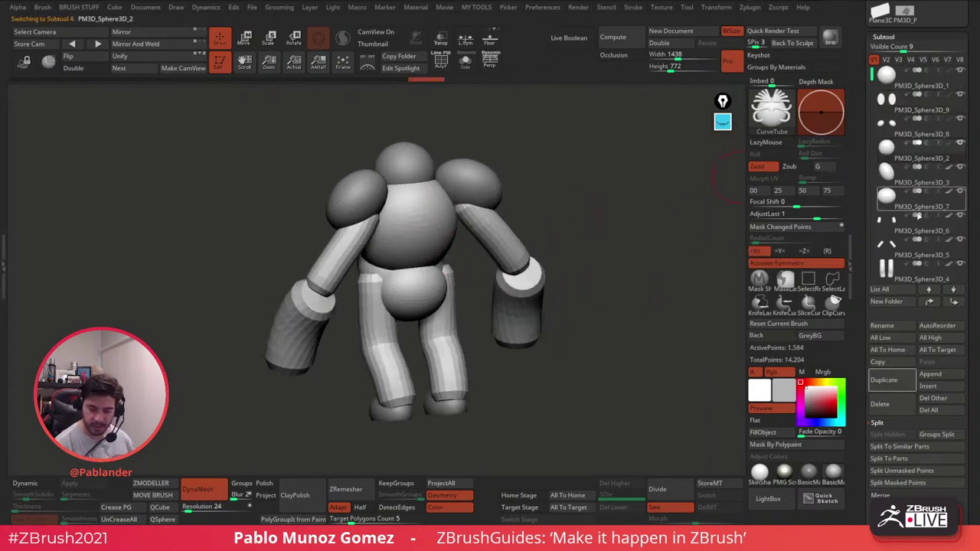
click(892, 380)
drag(610, 299, 310, 144)
key(w)
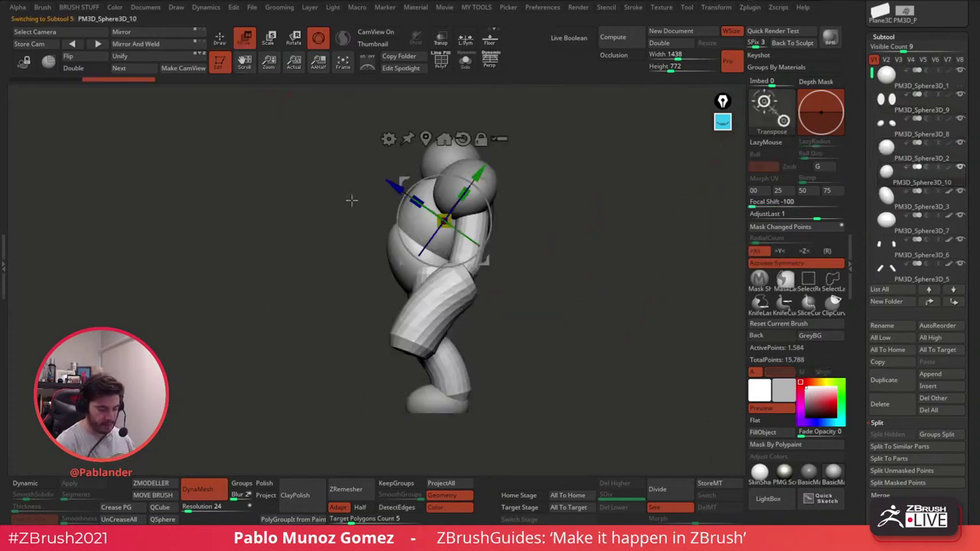
Step: Move the copied sphere out behind the torso and raise it to the upper back
drag(484, 261, 548, 231)
drag(475, 213, 484, 218)
shift+drag(567, 203, 559, 202)
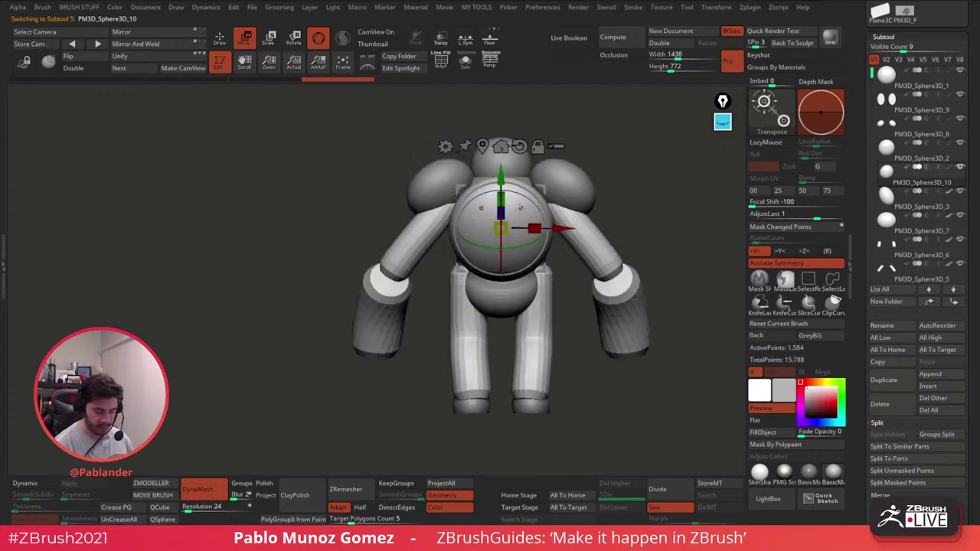
drag(503, 308, 503, 289)
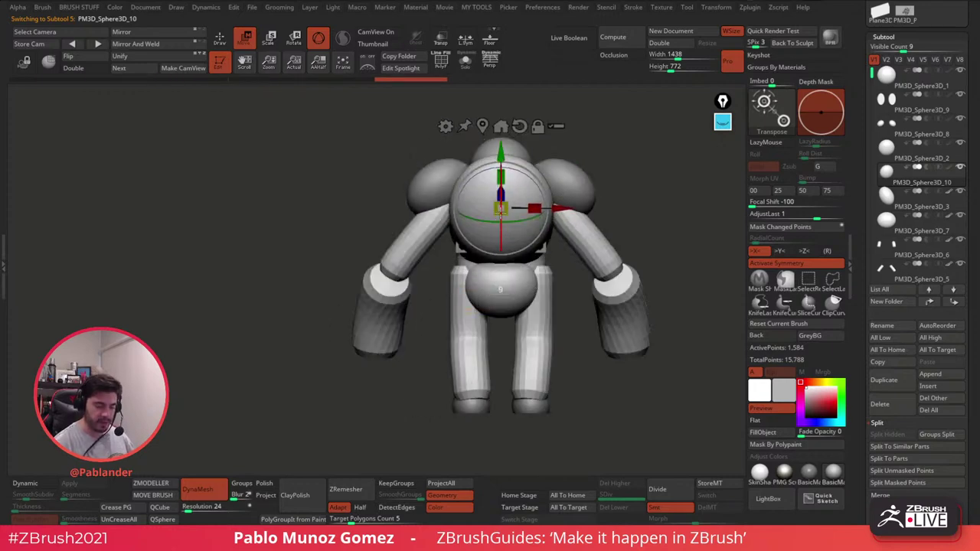
Step: Reshape the back sphere into a taller, flattened backpack form and push it in against the torso
drag(534, 208, 540, 208)
drag(502, 176, 505, 172)
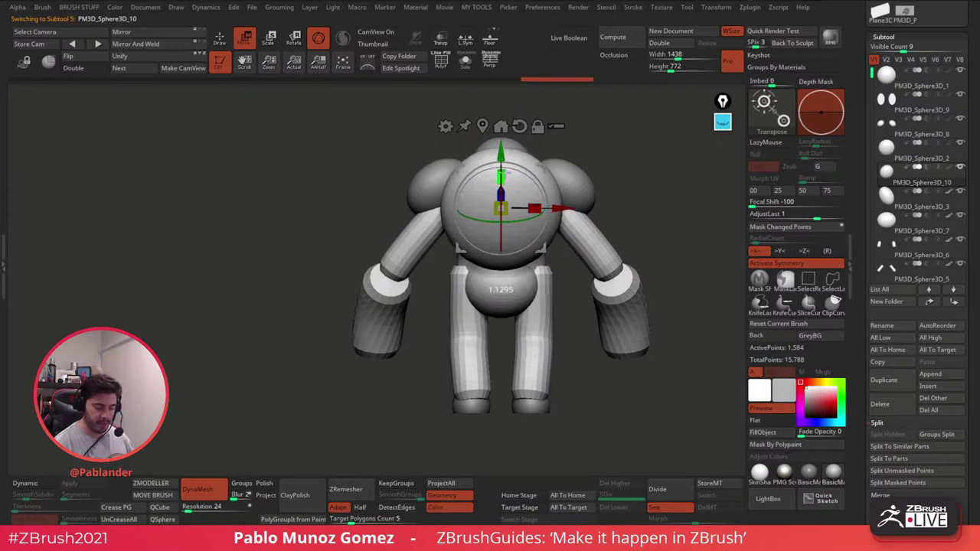
drag(602, 172, 629, 213)
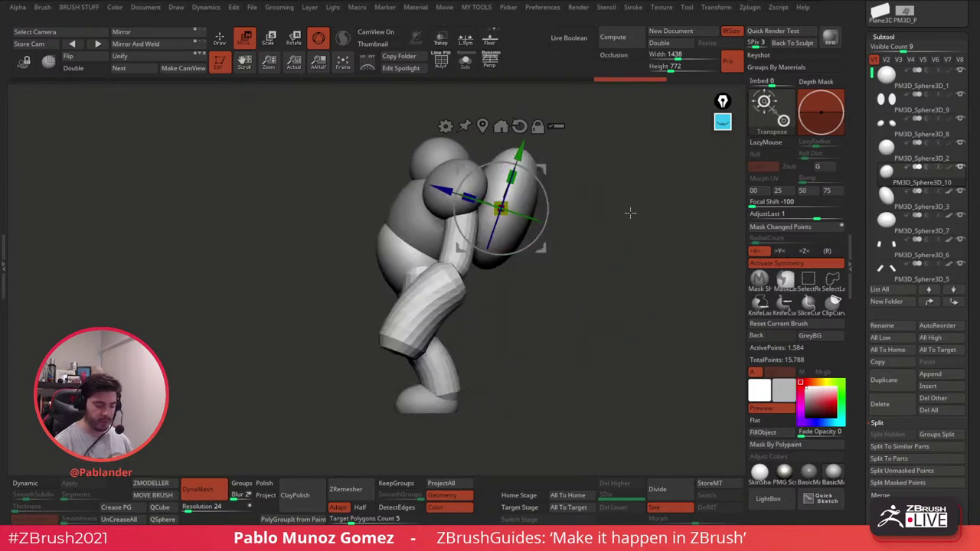
mouse_move(547, 195)
mouse_down()
mouse_move(536, 167)
mouse_move(573, 212)
mouse_move(564, 227)
mouse_move(581, 190)
mouse_move(531, 190)
mouse_up()
drag(530, 176, 592, 222)
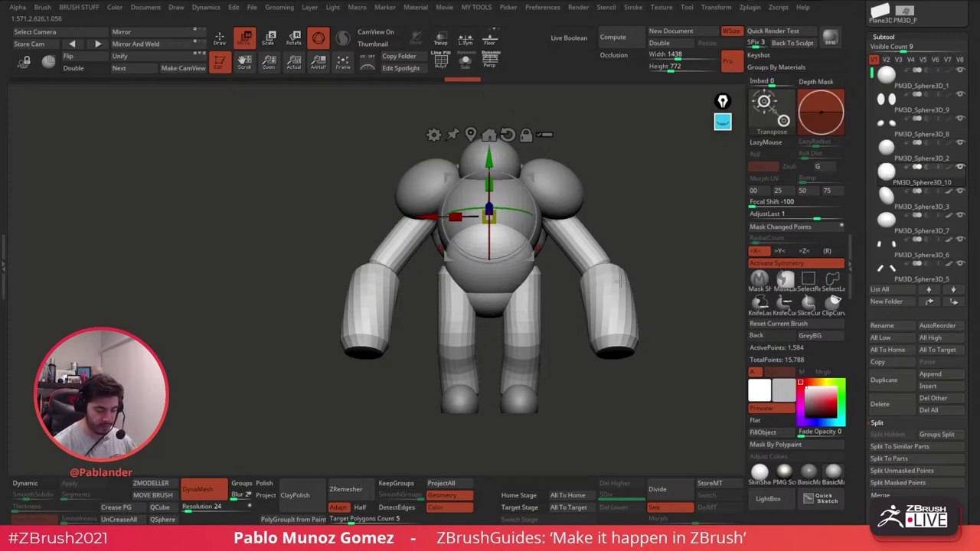
key(q)
mouse_move(630, 247)
mouse_down()
mouse_move(573, 237)
mouse_move(538, 244)
mouse_up()
drag(453, 326, 609, 291)
key(w)
shift+drag(343, 148, 506, 176)
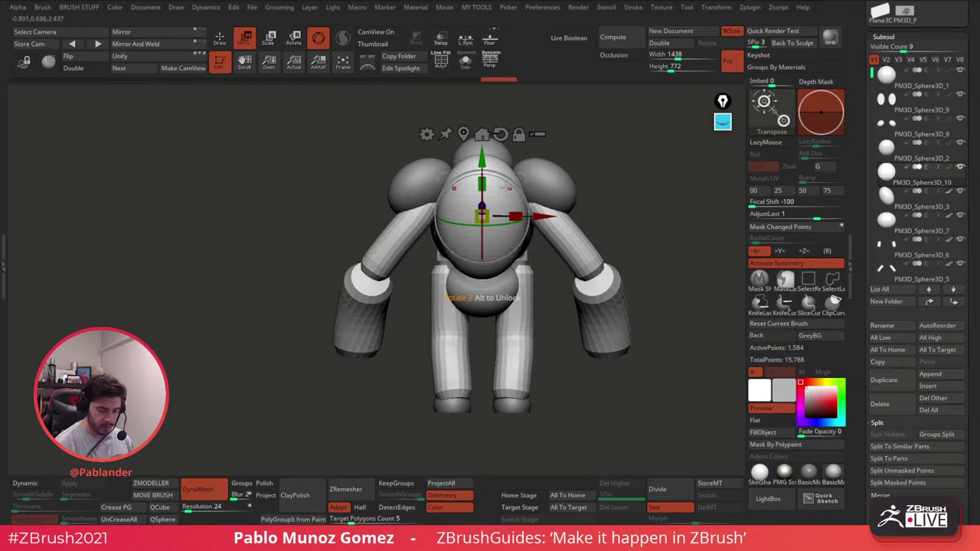
Step: Apply the Taper deformer to the backpack form and broaden its upper end
click(426, 135)
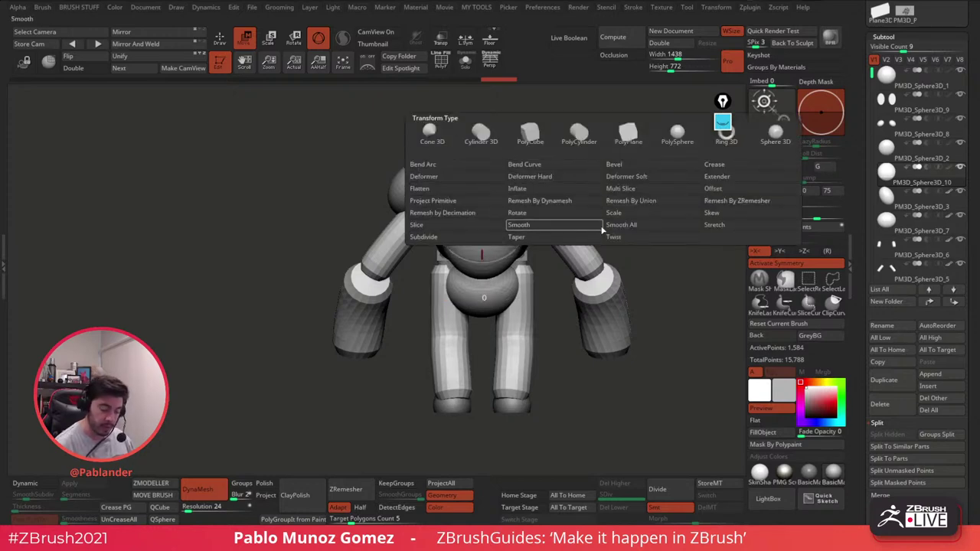
click(574, 239)
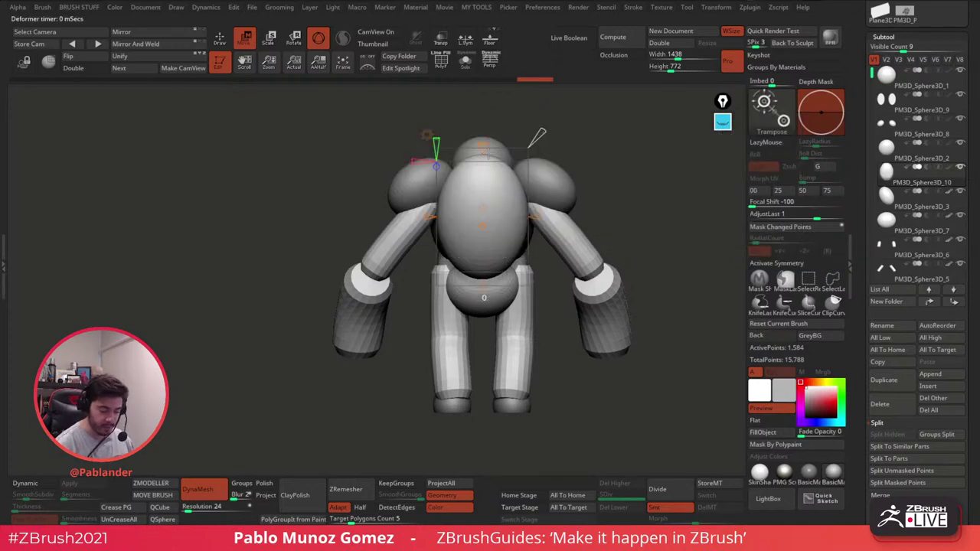
drag(485, 145, 505, 128)
drag(591, 142, 518, 159)
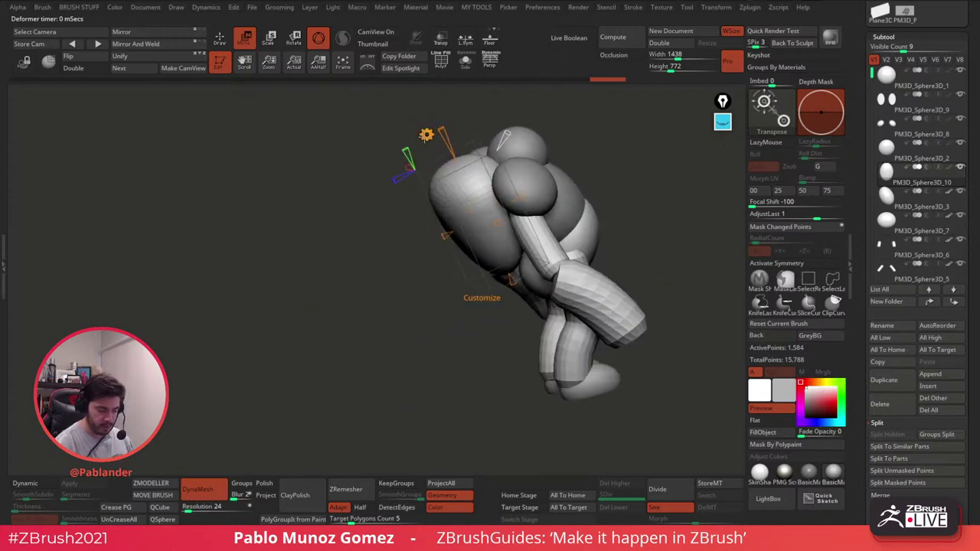
Step: Curve the backpack form along the back with the Bend Arc deformer, accept the deformation and check it in isolation
click(427, 135)
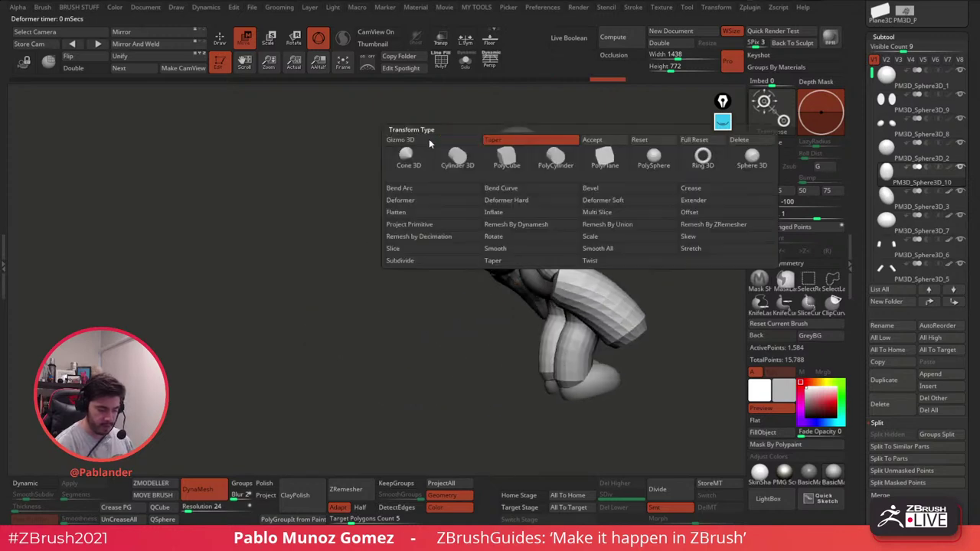
click(453, 190)
drag(436, 245, 541, 208)
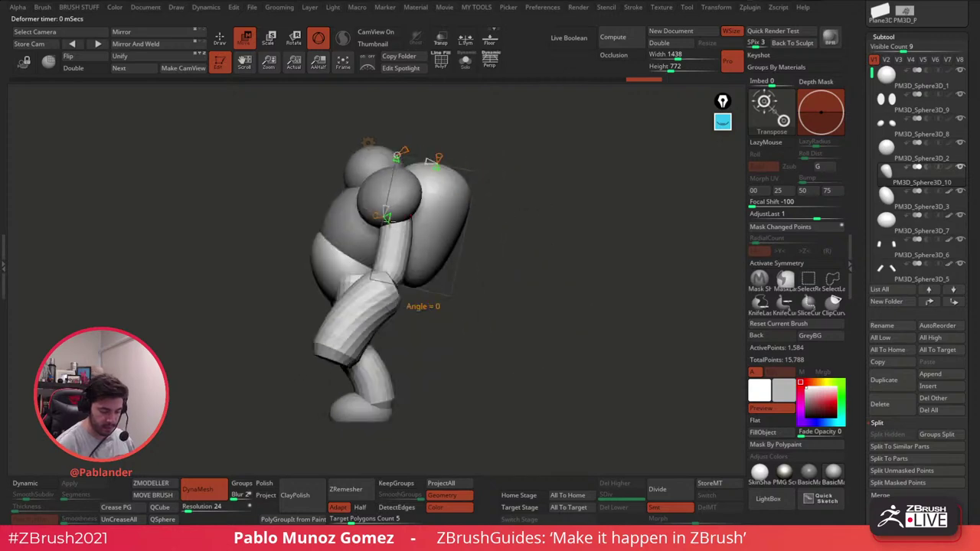
drag(387, 219, 356, 212)
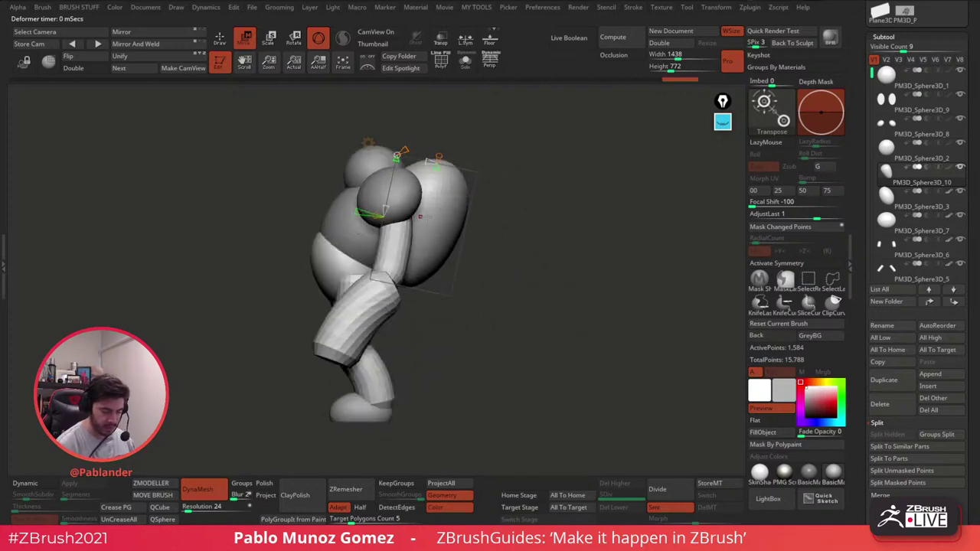
click(368, 143)
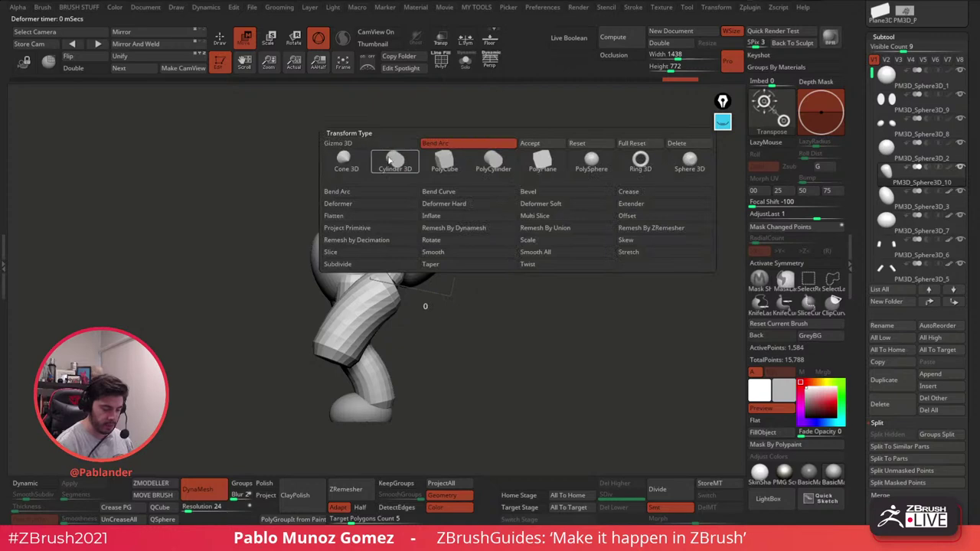
click(548, 145)
click(466, 63)
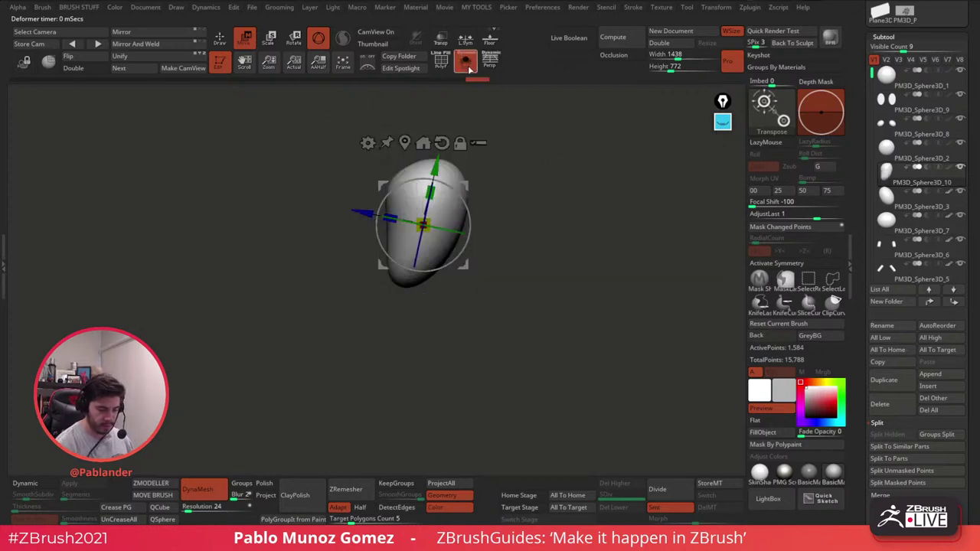
mouse_move(457, 192)
mouse_down()
mouse_move(547, 211)
mouse_move(578, 244)
mouse_move(568, 291)
mouse_move(586, 291)
mouse_move(583, 301)
mouse_up()
click(466, 62)
key(q)
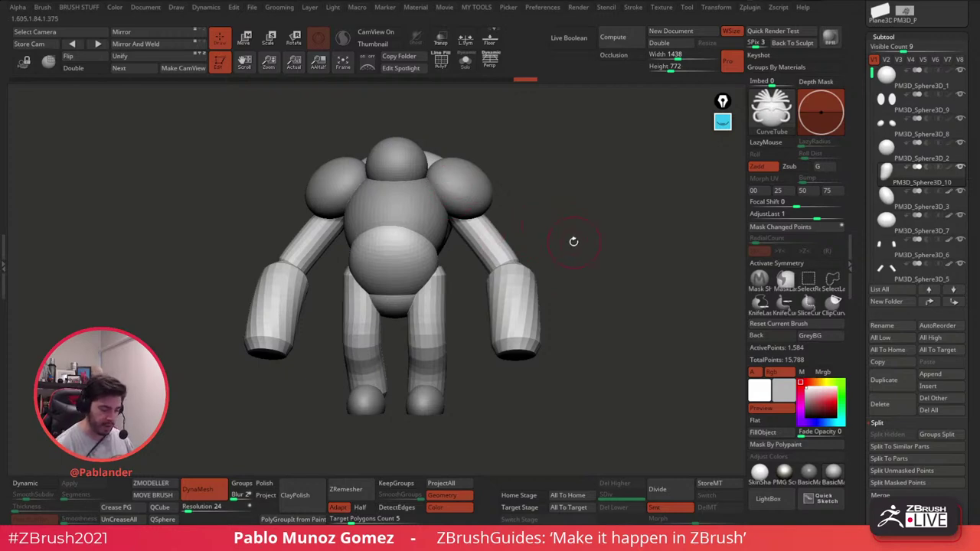
drag(590, 255, 543, 210)
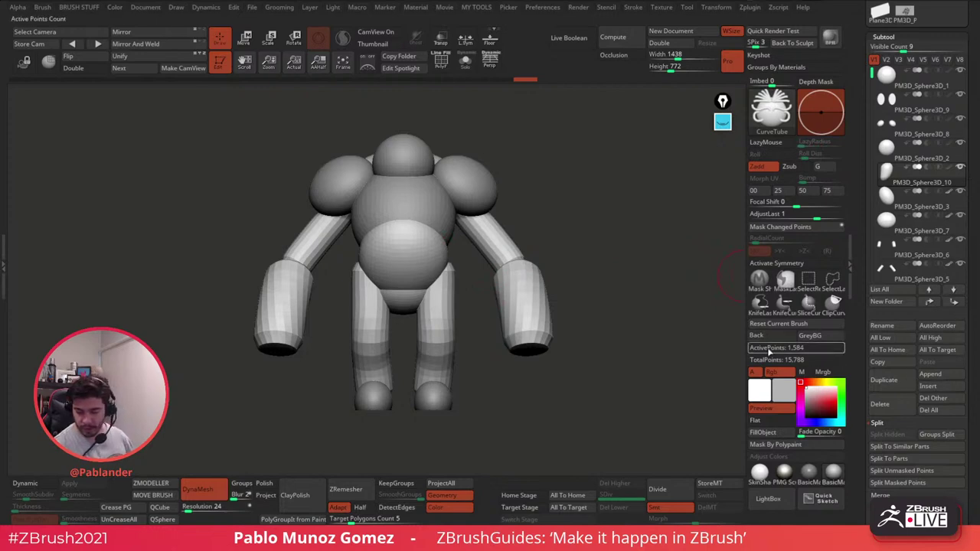
Step: Append a Ring 3D primitive to the character as a new subtool
scroll(859, 216, up, 2)
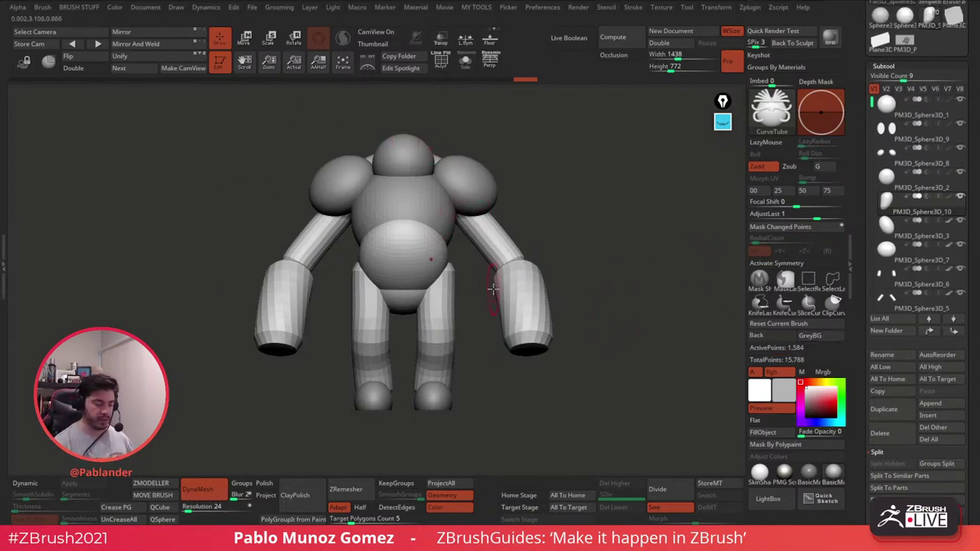
mouse_move(918, 114)
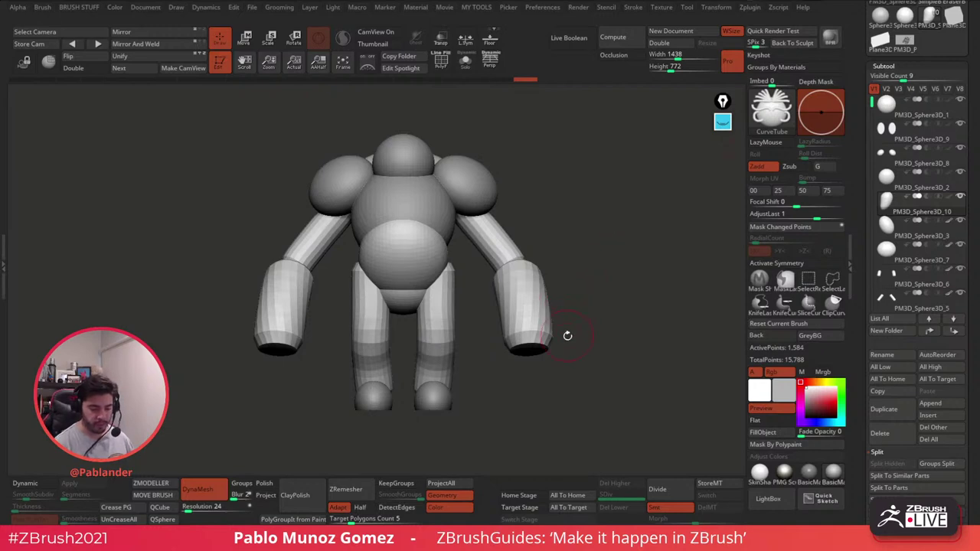
click(930, 404)
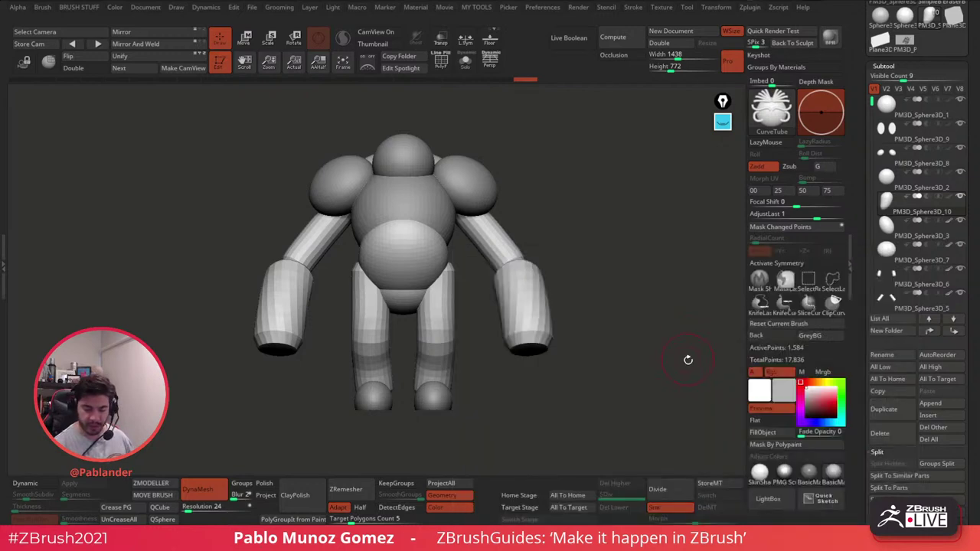
click(689, 344)
drag(871, 102, 871, 183)
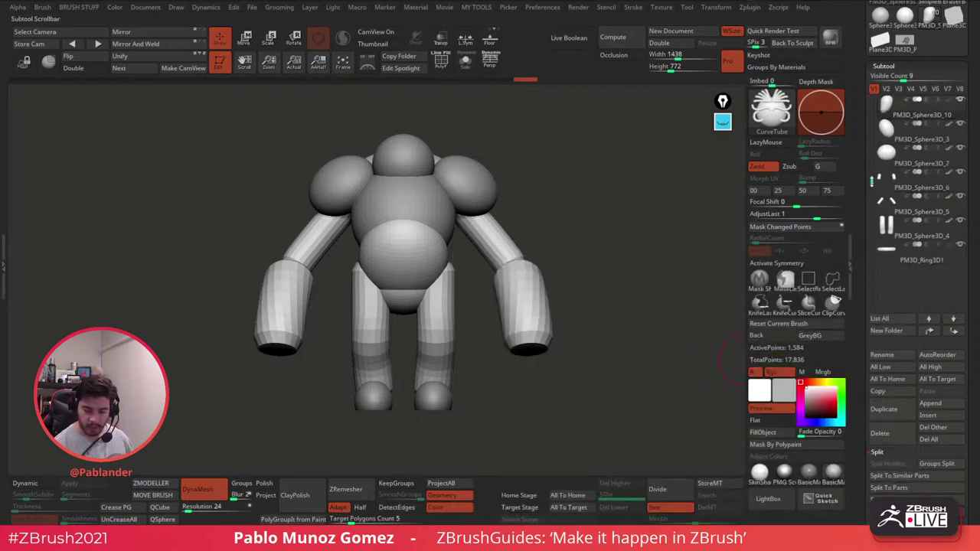
Step: Select the ring subtool and, in side view, tilt it down towards the front as a collar around the head
click(917, 254)
click(244, 38)
shift+drag(505, 136, 579, 146)
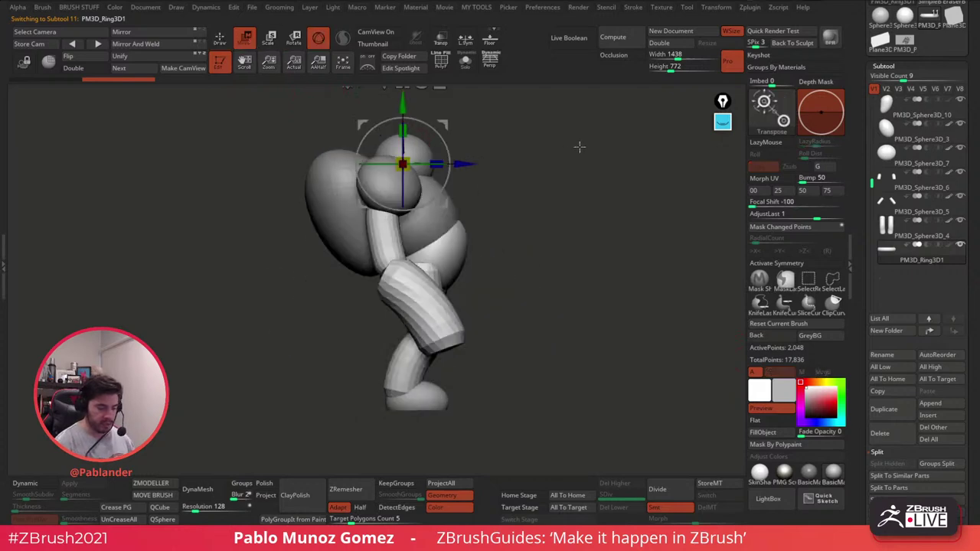
mouse_move(445, 146)
mouse_down()
mouse_move(450, 160)
mouse_move(429, 145)
mouse_move(448, 126)
mouse_move(450, 156)
mouse_move(447, 134)
mouse_up()
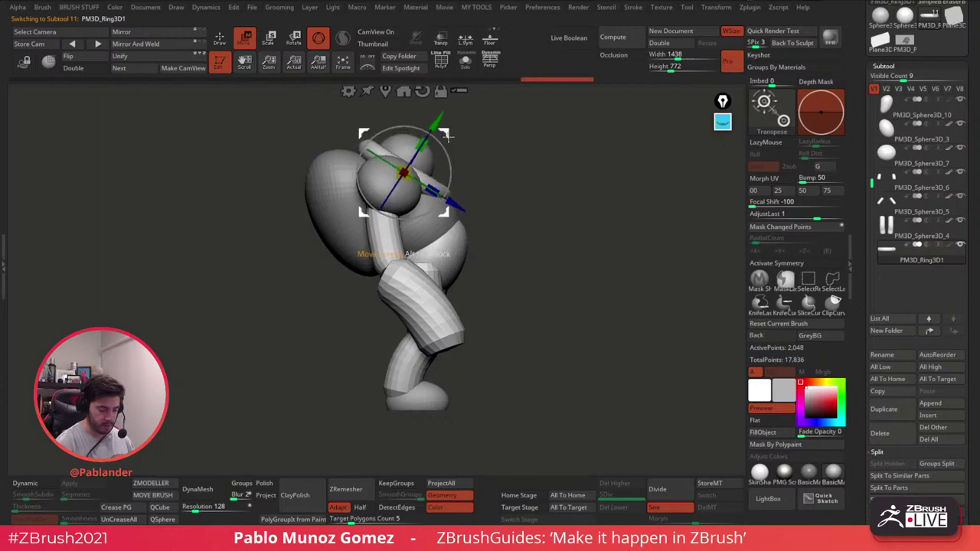
shift+drag(520, 141, 456, 149)
Step: Raise the collar ring slightly around the neck in side view and check its fit from other angles
key(q)
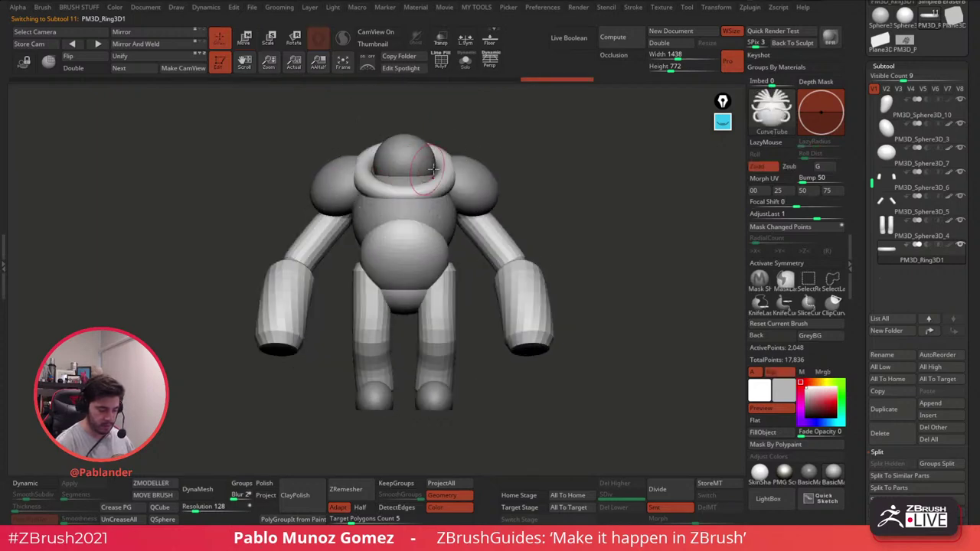
key(2)
drag(547, 357, 592, 358)
click(244, 39)
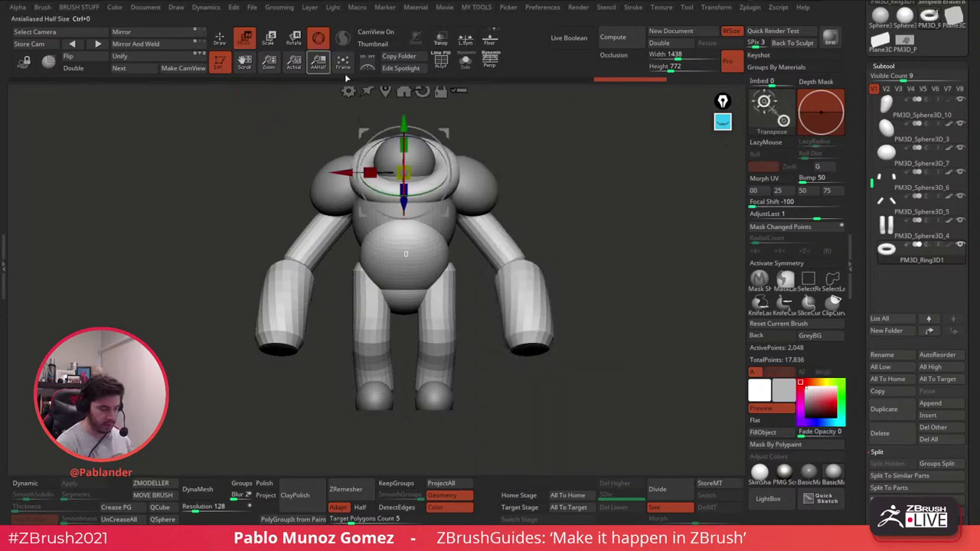
shift+drag(501, 153, 563, 170)
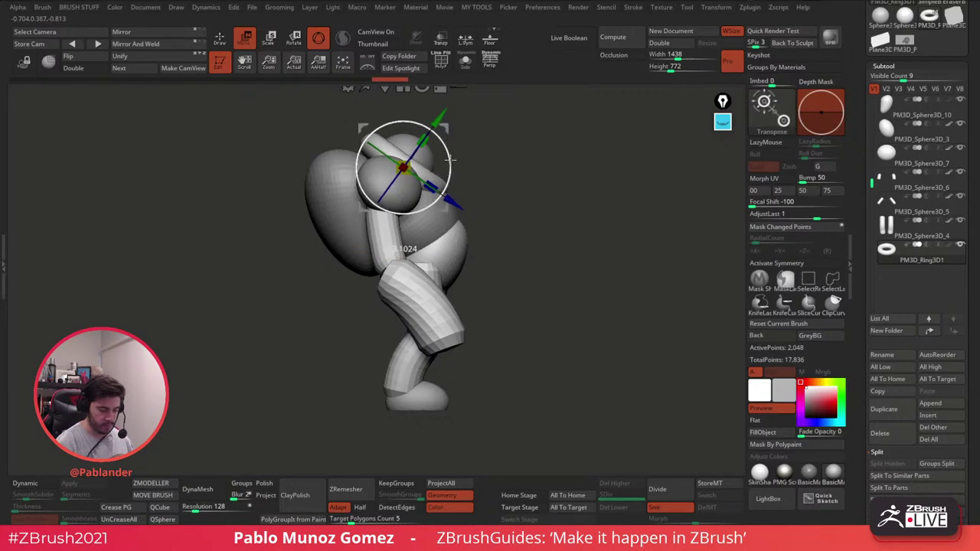
mouse_move(453, 153)
mouse_down()
mouse_move(485, 153)
mouse_move(470, 155)
mouse_up()
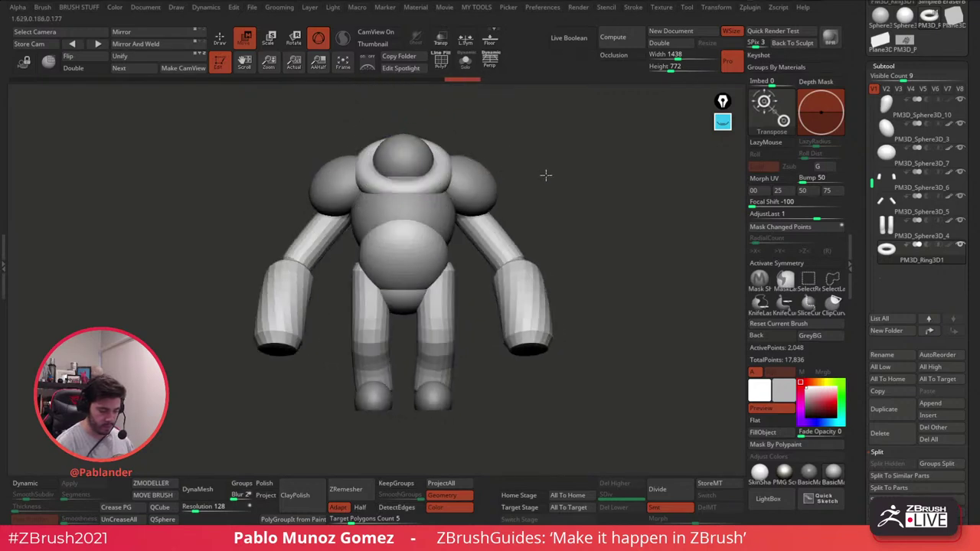
drag(543, 176, 510, 179)
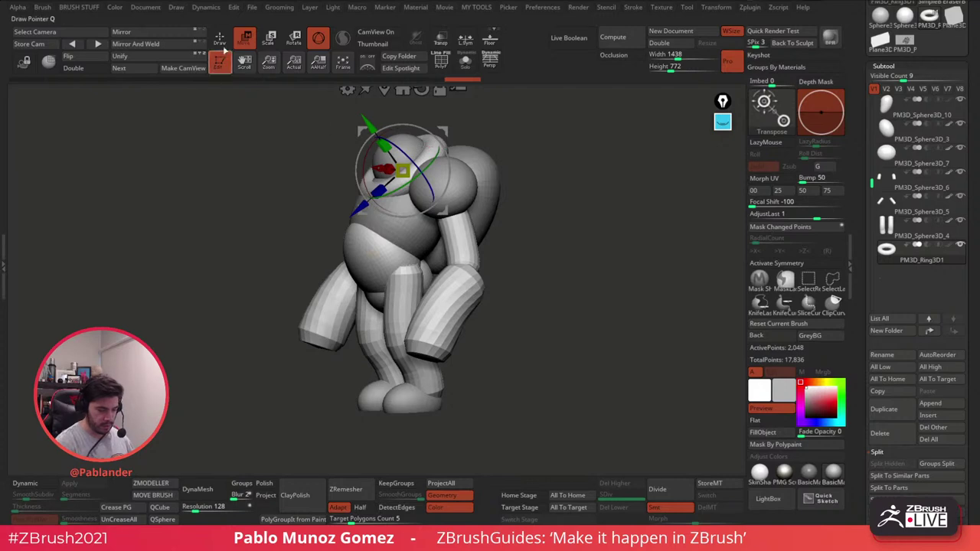
Step: Duplicate the collar ring and lower the copy from the neck to the chest above the belly sphere
key(q)
mouse_move(528, 257)
mouse_down()
mouse_move(573, 258)
mouse_move(566, 252)
mouse_move(577, 248)
mouse_up()
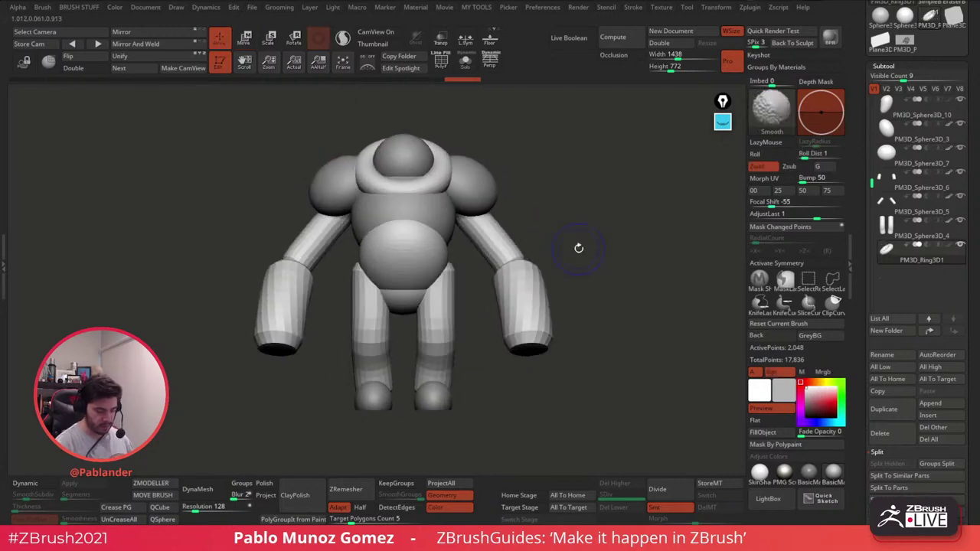
click(897, 409)
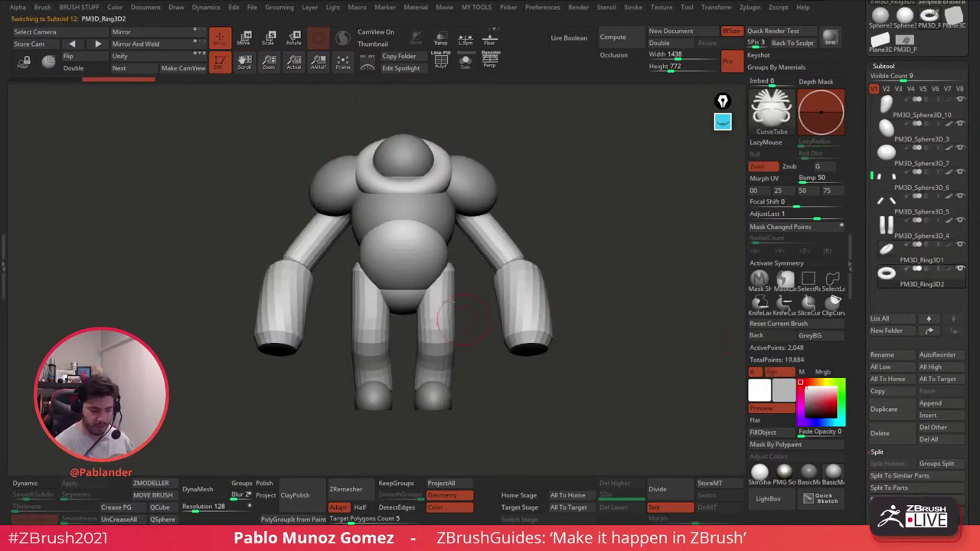
key(w)
drag(517, 158, 585, 182)
drag(446, 153, 459, 260)
drag(420, 219, 454, 188)
shift+right_drag(456, 190, 479, 204)
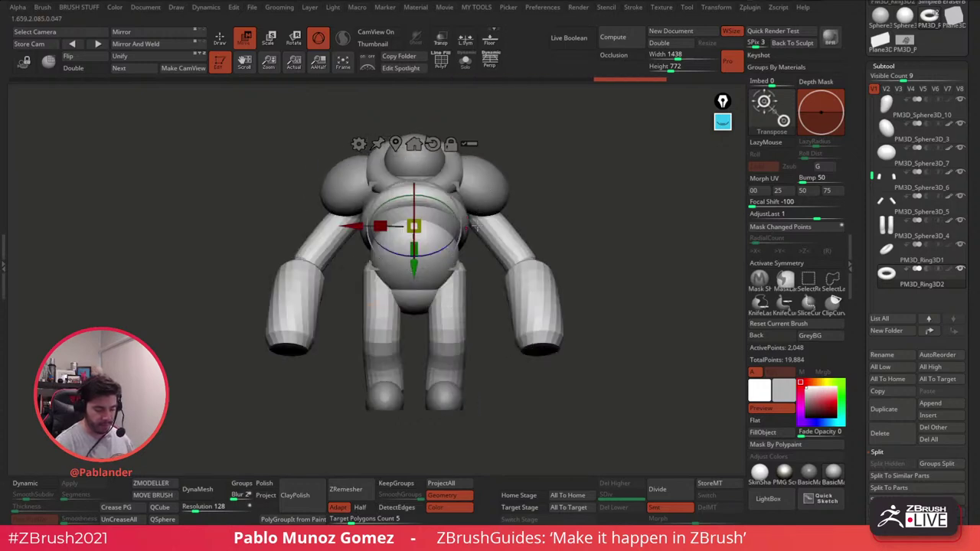
Step: Fit the duplicated ring around the torso above the belly, adjusting its tilt and position in side view
right_drag(526, 224, 491, 208)
drag(491, 208, 494, 216)
right_drag(572, 189, 453, 208)
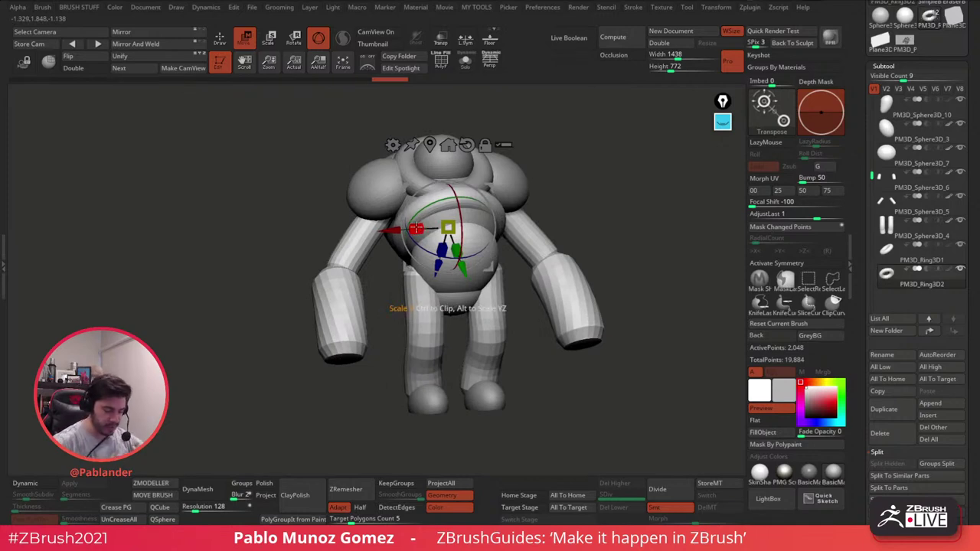
right_drag(547, 180, 629, 195)
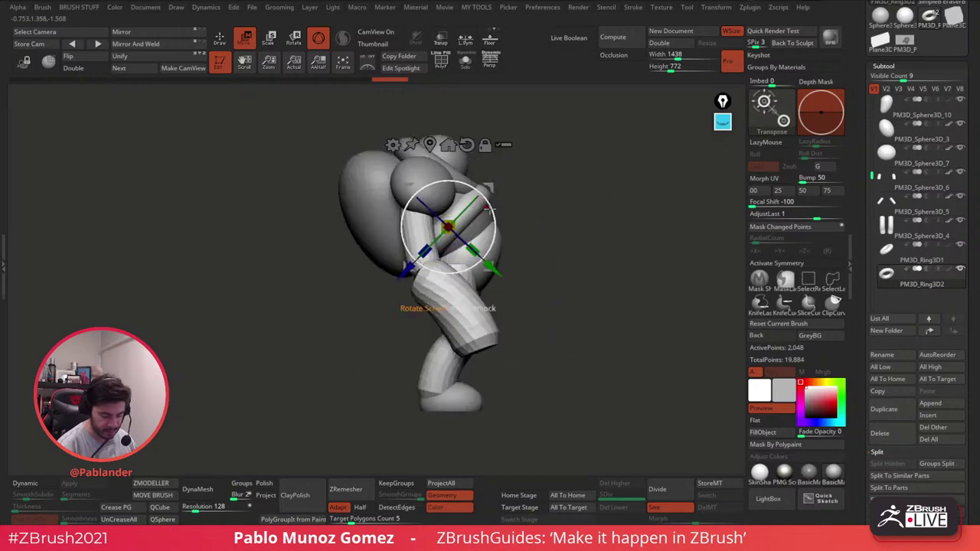
mouse_move(494, 232)
mouse_down()
mouse_move(493, 221)
mouse_move(587, 270)
mouse_move(592, 262)
mouse_move(634, 278)
mouse_move(586, 260)
mouse_move(576, 240)
mouse_move(566, 260)
mouse_move(604, 255)
mouse_move(588, 268)
mouse_move(639, 281)
mouse_move(623, 289)
mouse_move(656, 288)
mouse_move(564, 298)
mouse_move(587, 270)
mouse_move(557, 273)
mouse_move(599, 280)
mouse_up()
key(q)
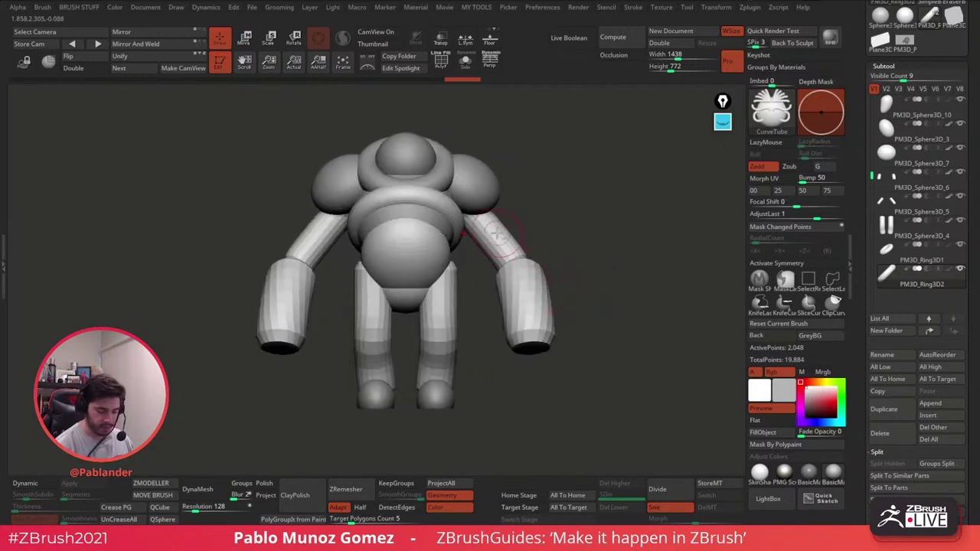
Step: Isolate the upper-arm tubes with their polygon wireframe shown and duplicate them as a new subtool
alt+click(496, 234)
click(465, 62)
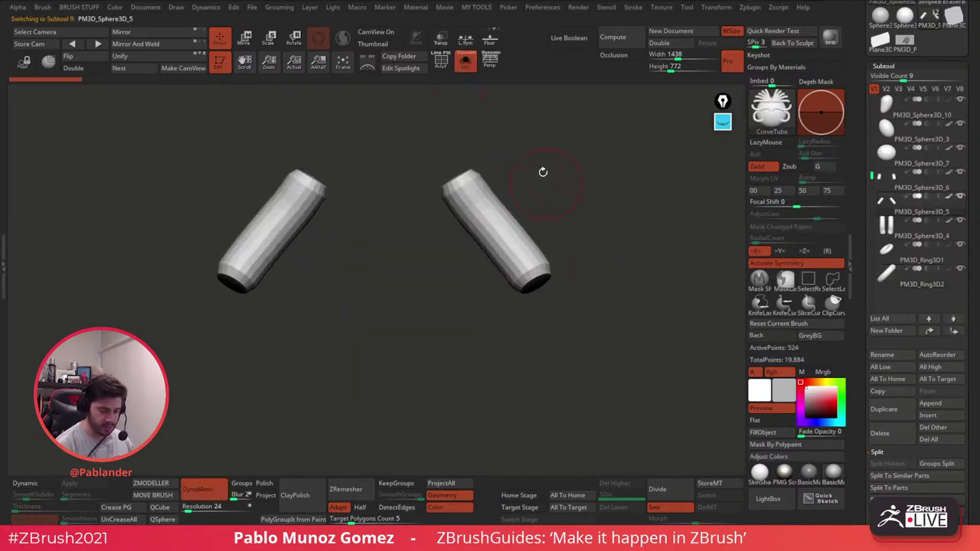
key(shift+f)
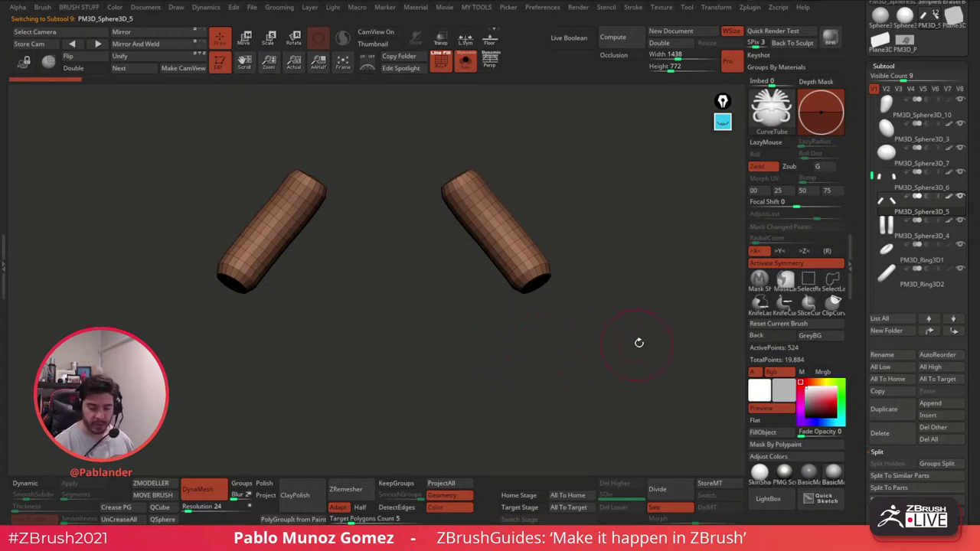
click(884, 409)
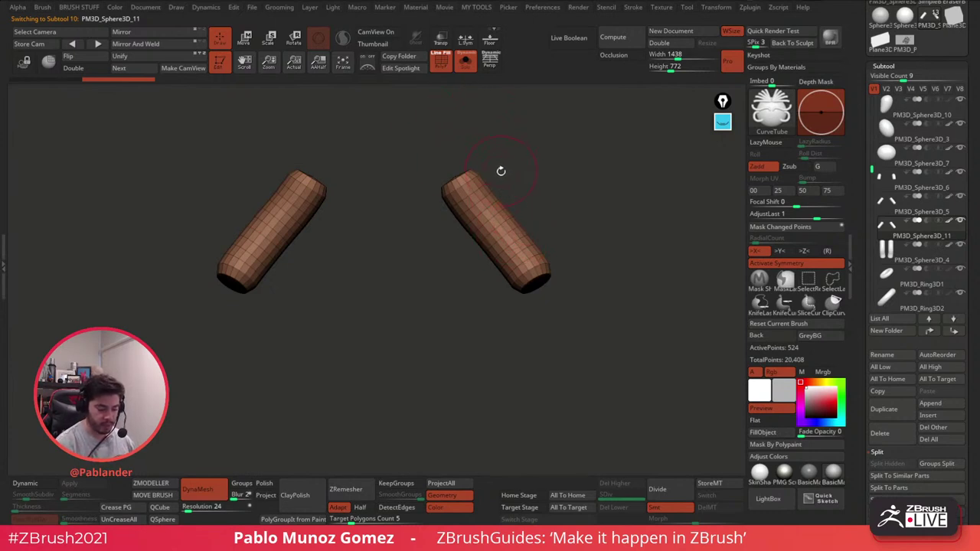
click(465, 63)
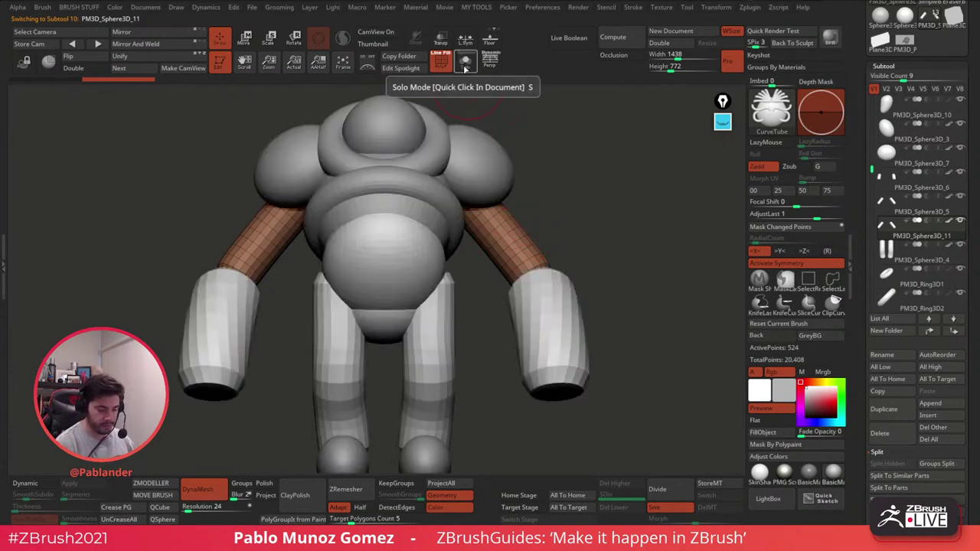
click(464, 63)
click(465, 63)
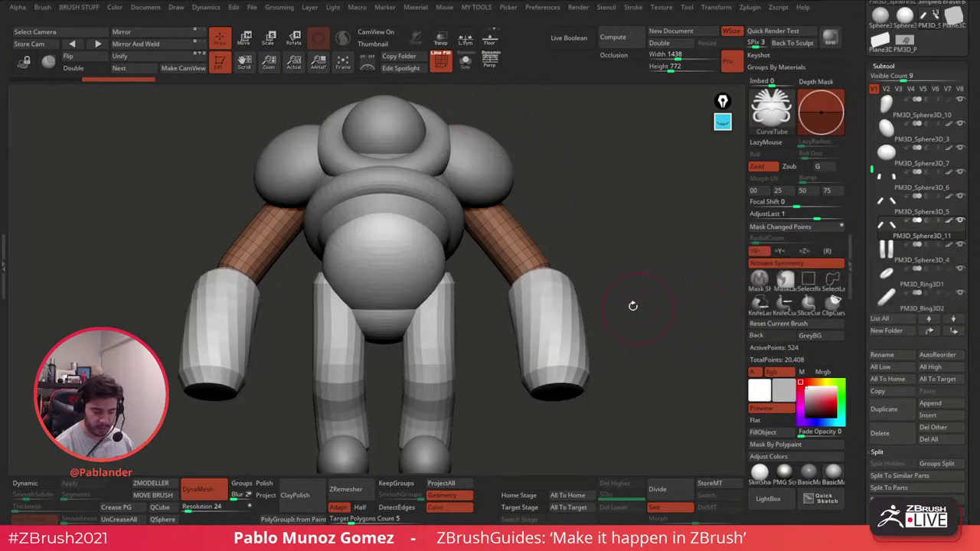
click(465, 63)
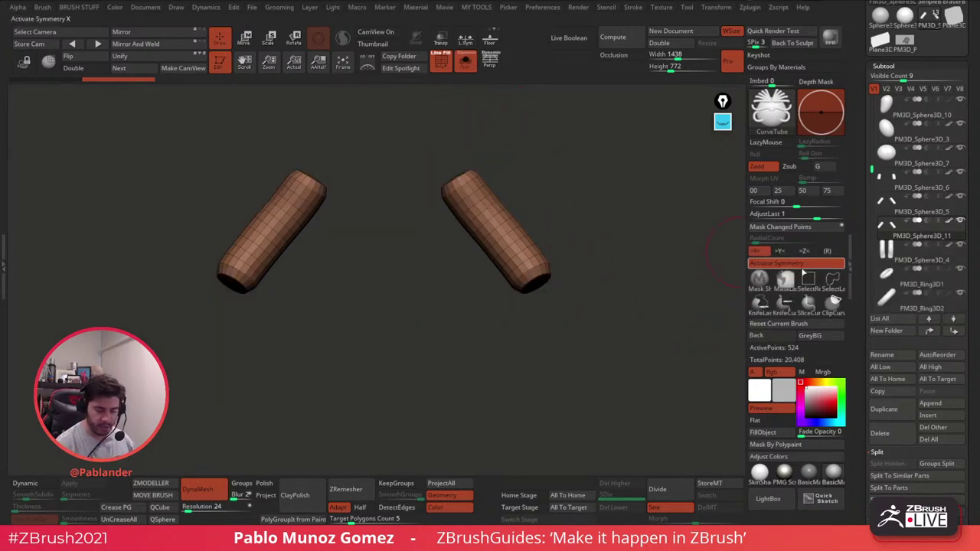
Step: Hide one of the two duplicated upper-arm tubes and remove it with Del Hidden
mouse_move(476, 120)
mouse_down()
mouse_move(450, 317)
mouse_move(492, 148)
mouse_move(603, 280)
mouse_move(597, 268)
mouse_up()
key(ctrl+e)
click(547, 237)
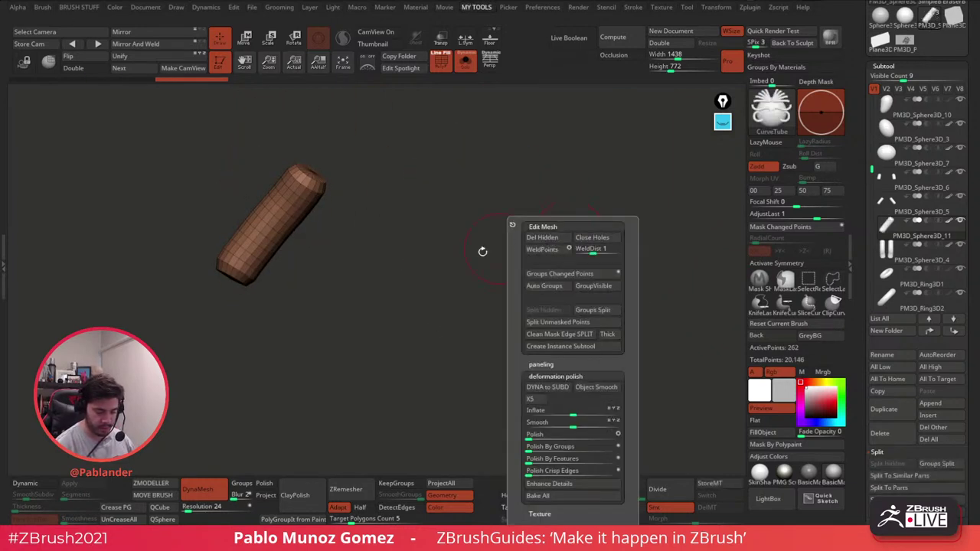
alt+drag(425, 222, 539, 268)
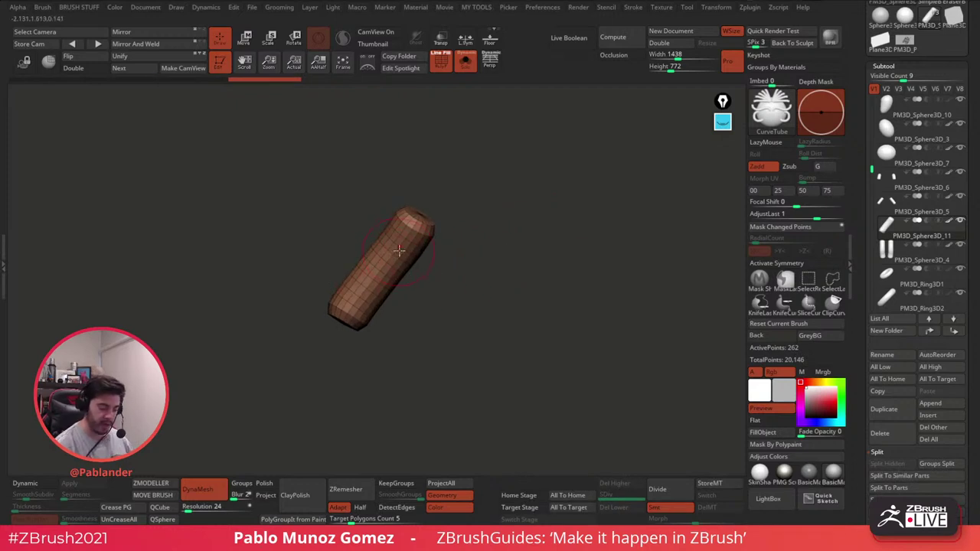
ctrl+right_drag(400, 239, 406, 265)
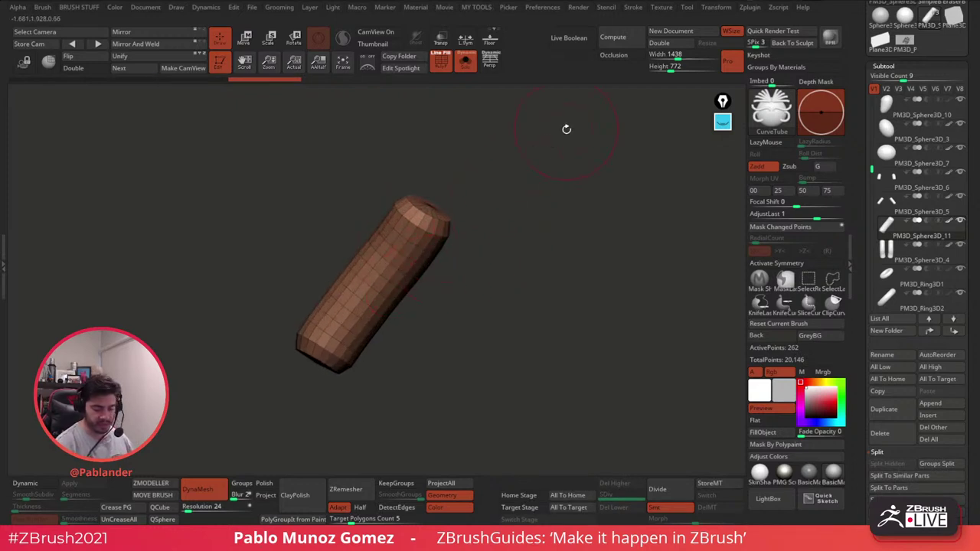
drag(497, 288, 528, 257)
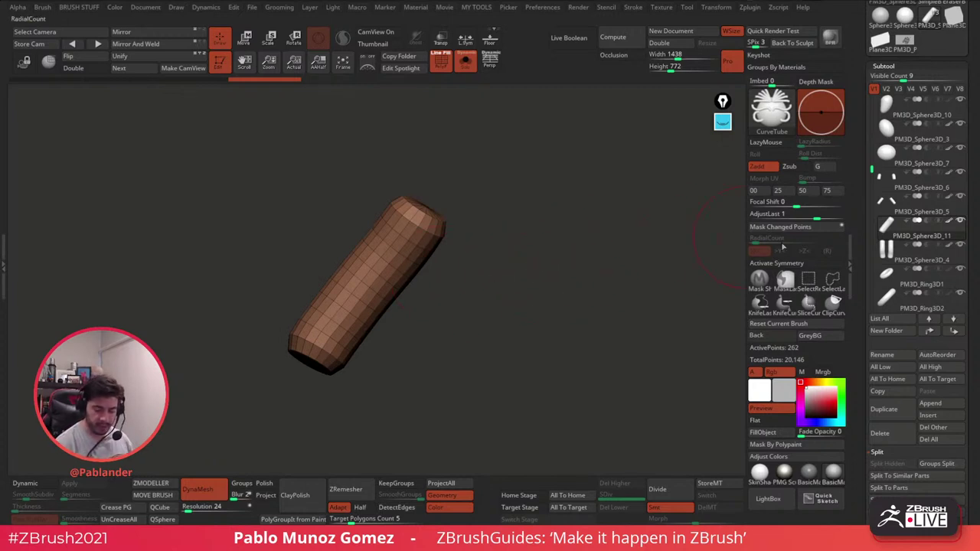
Step: Hide both ends of the remaining upper-arm tube with SelectLasso, keeping only its middle section visible
click(833, 281)
drag(546, 277, 530, 264)
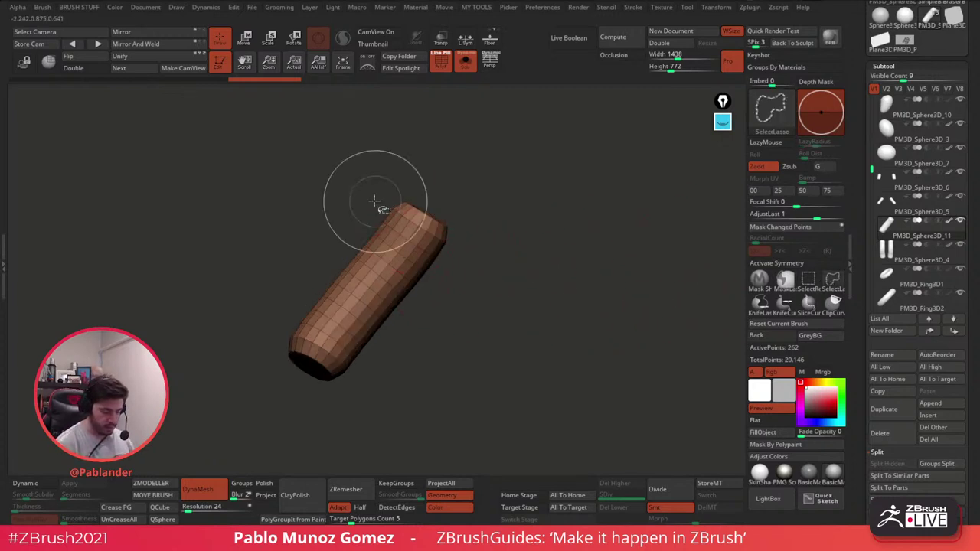
mouse_move(369, 206)
ctrl+shift+mouse_down()
mouse_move(437, 265)
mouse_move(403, 170)
ctrl+shift+mouse_up()
mouse_move(385, 362)
ctrl+shift+mouse_down()
mouse_move(337, 339)
mouse_move(394, 412)
ctrl+shift+mouse_up()
Step: Check the sleeve section against the full body, turn on double-sided display and isolate the section again
click(464, 65)
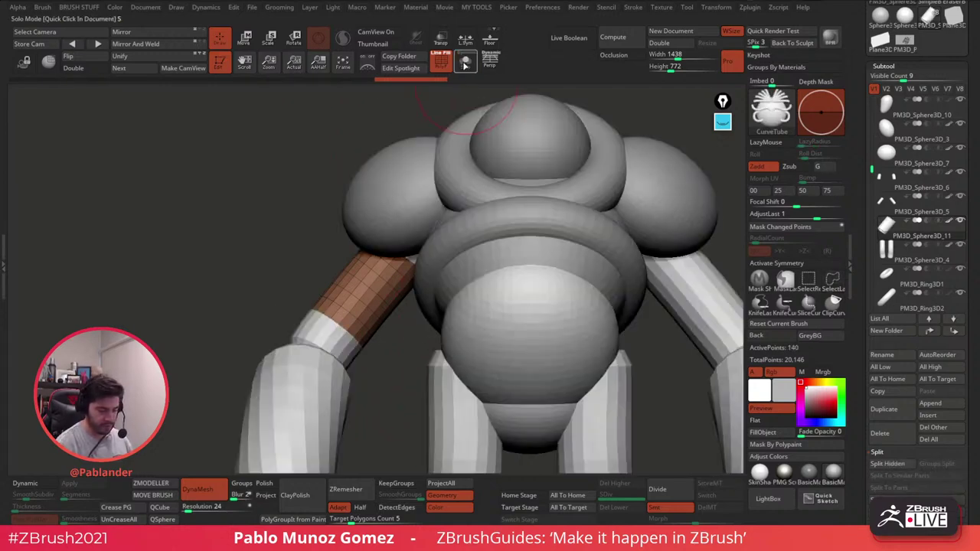
click(95, 68)
mouse_move(262, 181)
mouse_down()
mouse_move(352, 187)
mouse_move(266, 189)
mouse_up()
key(f)
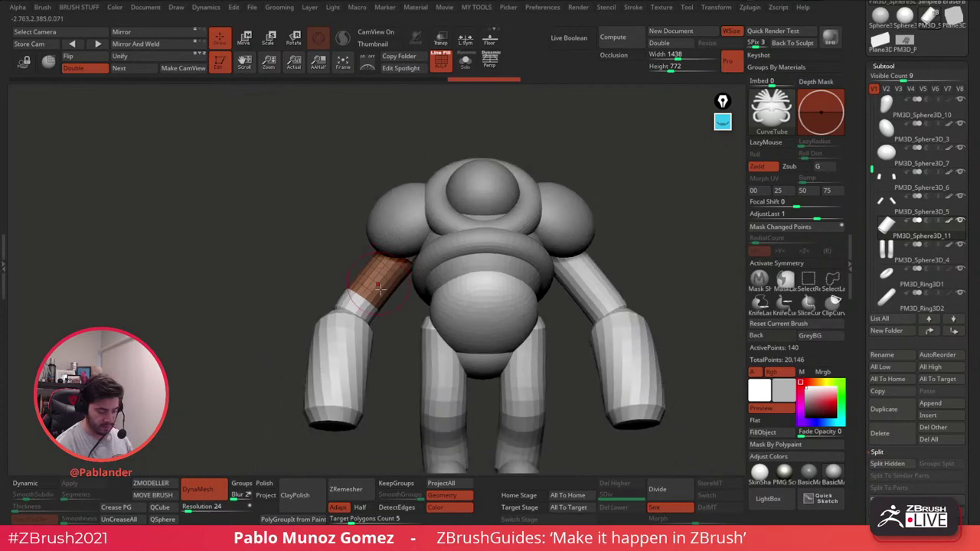
click(465, 62)
drag(461, 237, 436, 251)
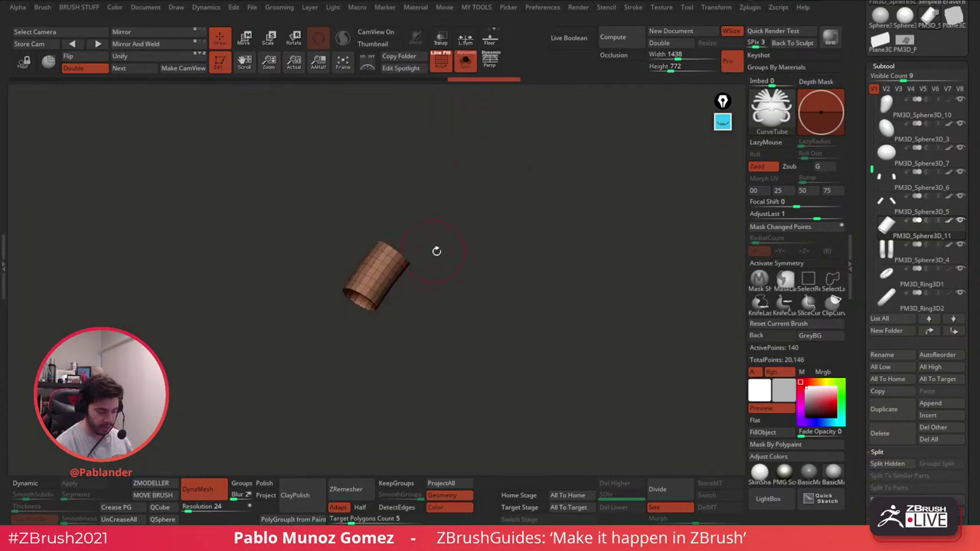
Step: Delete the hidden end geometry of the sleeve section with Del Hidden
key(2)
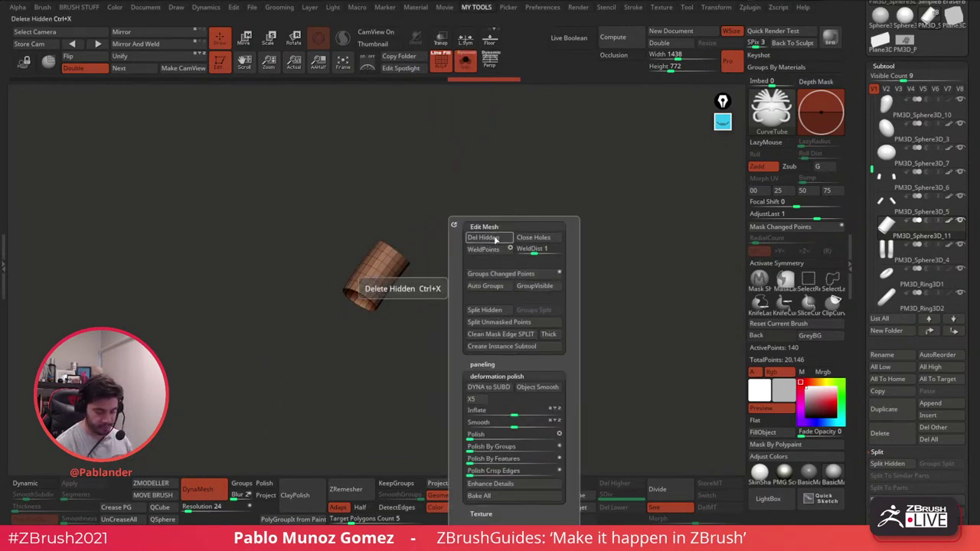
click(496, 238)
alt+drag(416, 283, 510, 294)
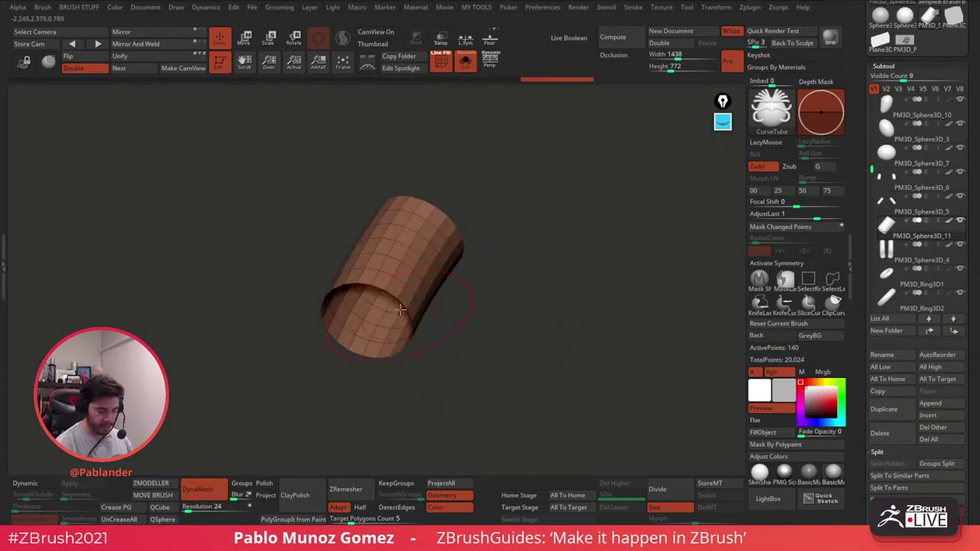
Step: Try capping the sleeve's open ends with Close Holes, and undo the caps
drag(449, 360, 323, 423)
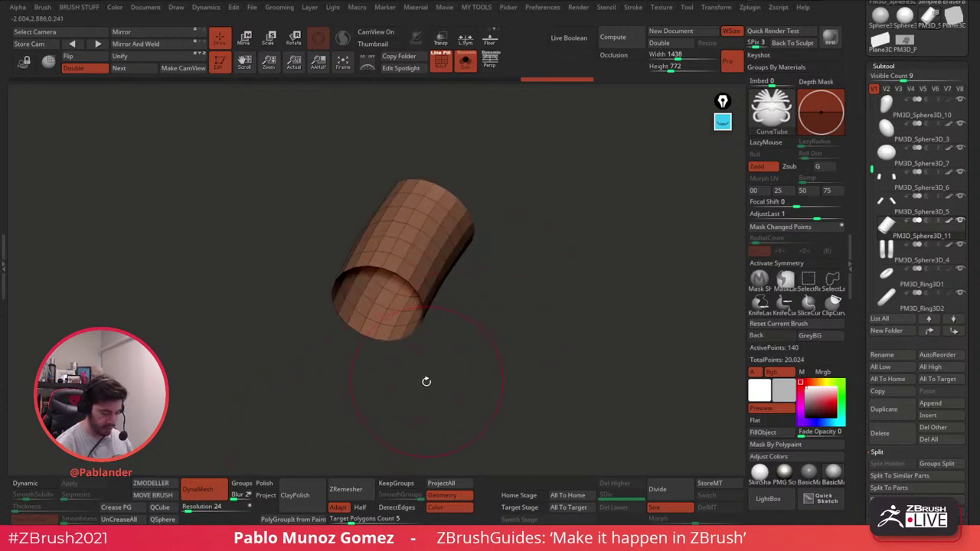
key(space)
click(574, 239)
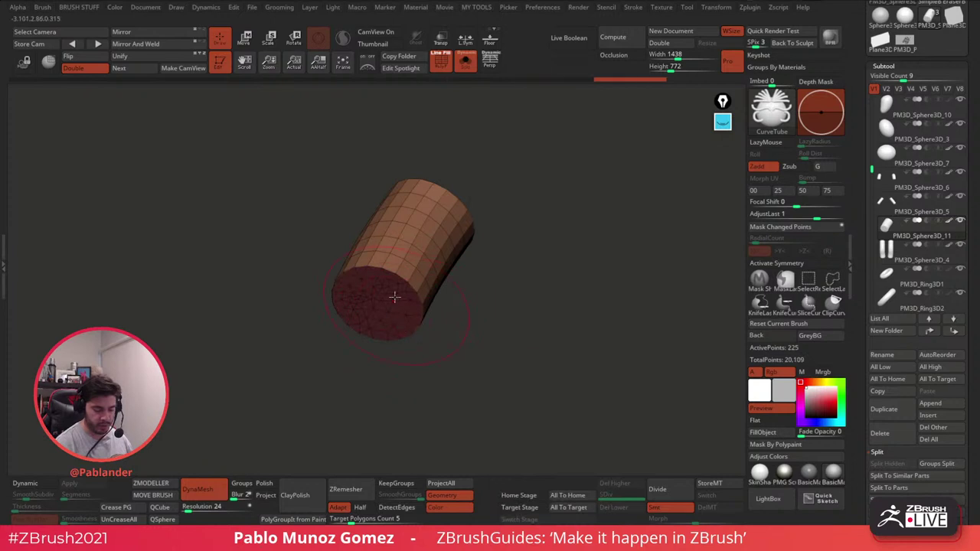
drag(425, 330, 455, 345)
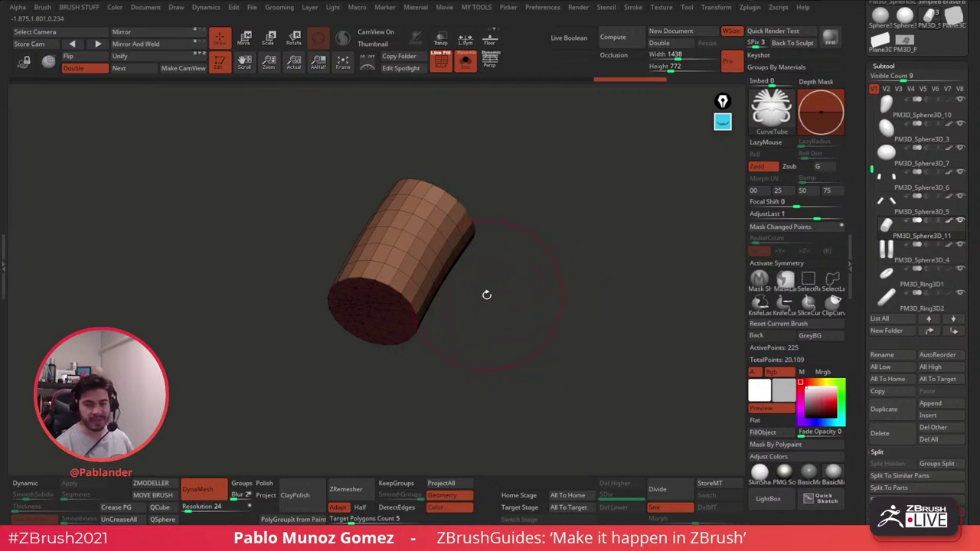
key(ctrl+z)
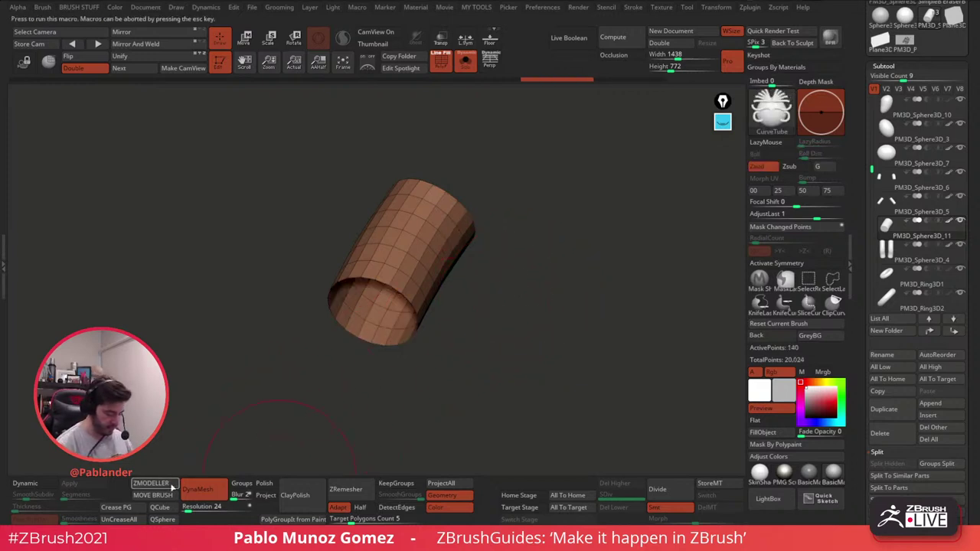
Step: Switch to the ZModeler brush and set its edge action to Close with the Convex Hole target
click(152, 483)
mouse_move(470, 306)
mouse_down()
mouse_move(495, 299)
mouse_move(521, 309)
mouse_move(514, 326)
mouse_move(551, 307)
mouse_move(547, 323)
mouse_up()
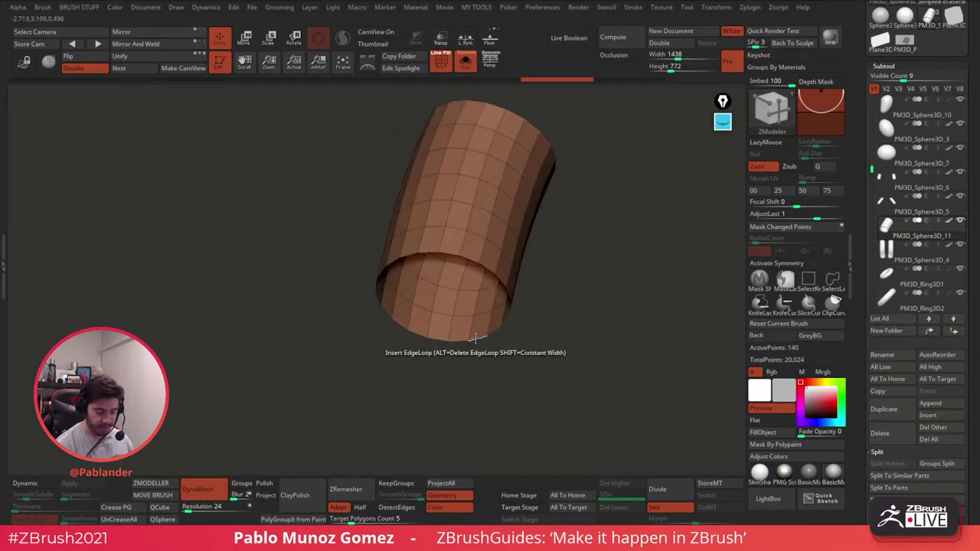
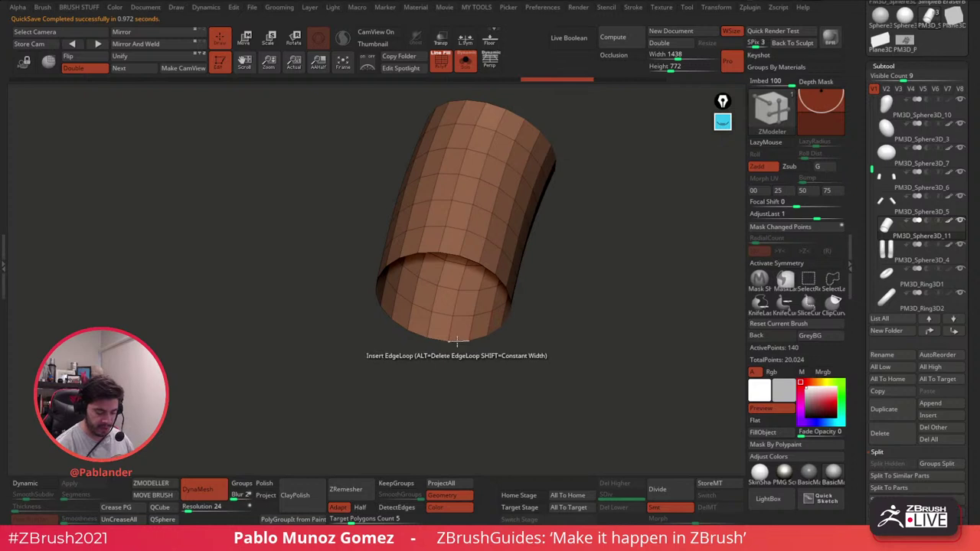
key(space)
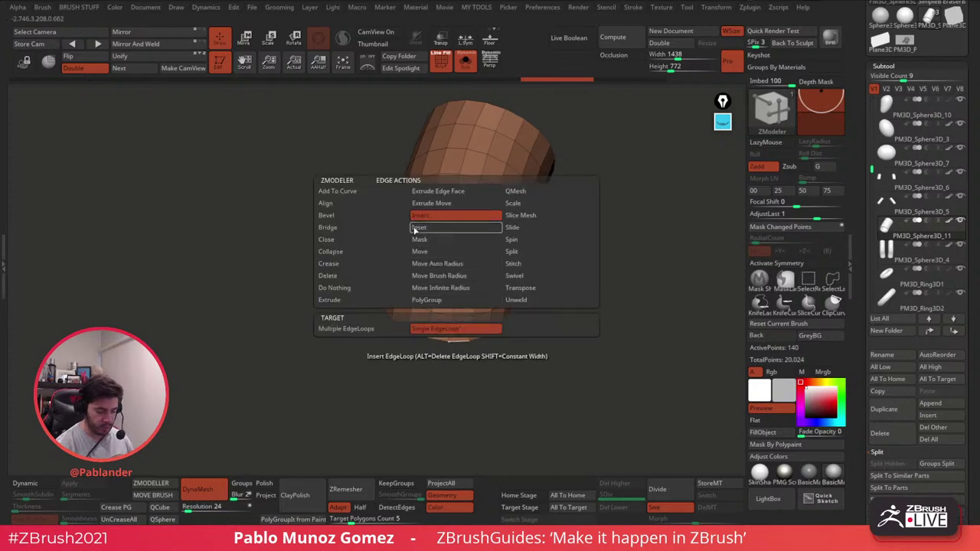
click(336, 239)
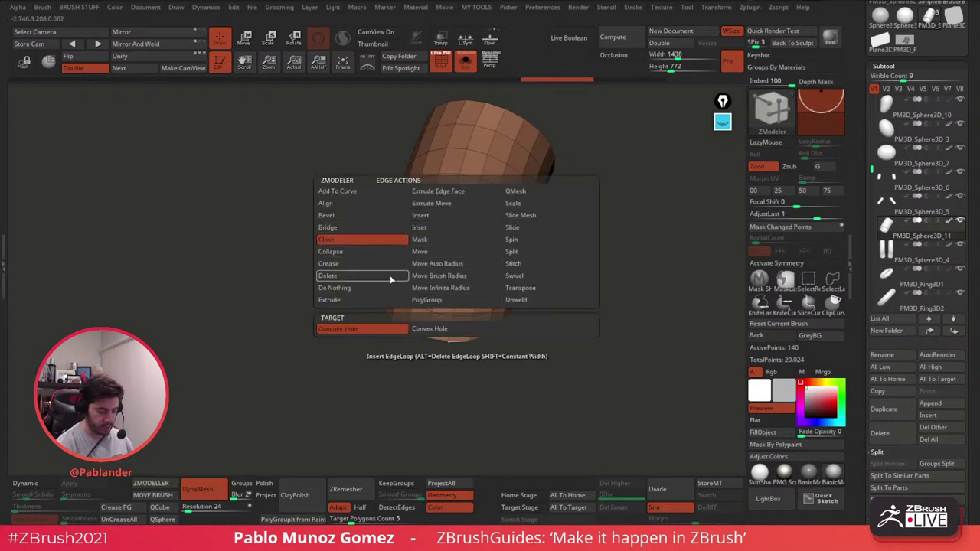
click(453, 332)
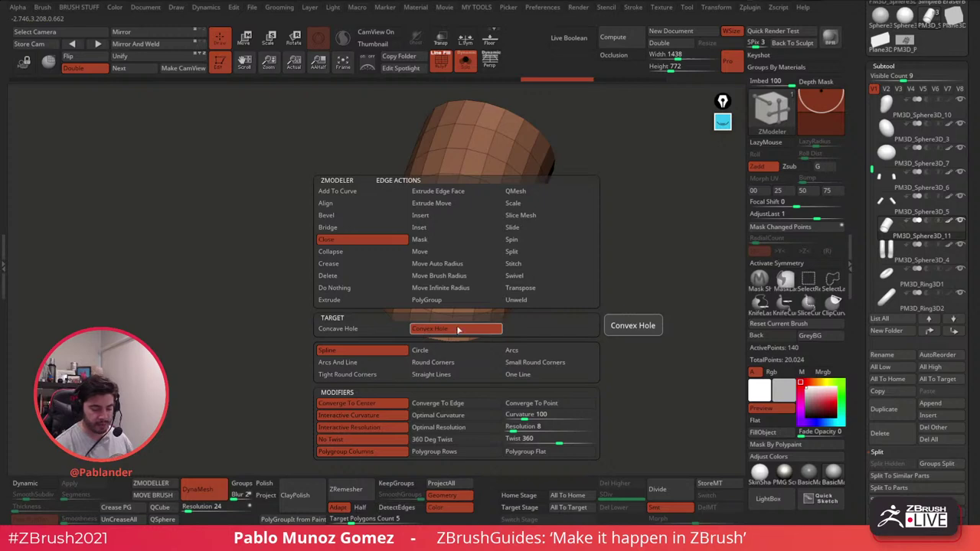
Step: Apply Close Holes to the sleeve once more to inspect the cap topology, and undo it
key(m)
click(638, 239)
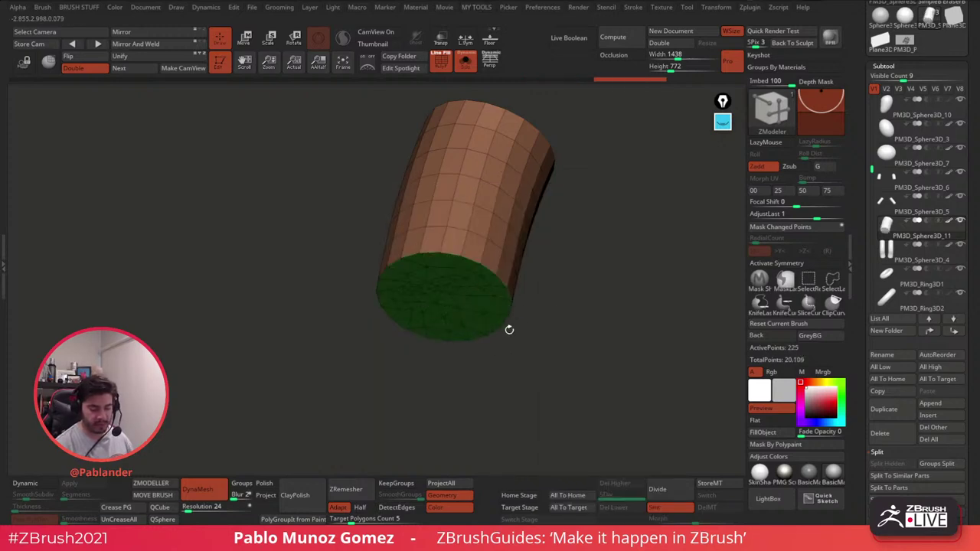
drag(508, 329, 557, 303)
key(ctrl+z)
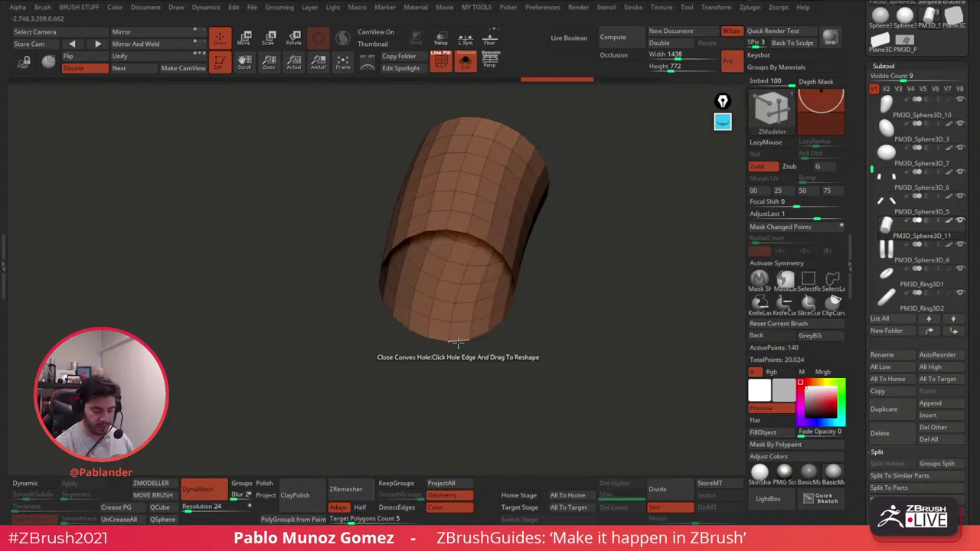
Step: Try closing the sleeve's lower opening with ZModeler's Close Convex Hole action, and undo the cap
click(457, 340)
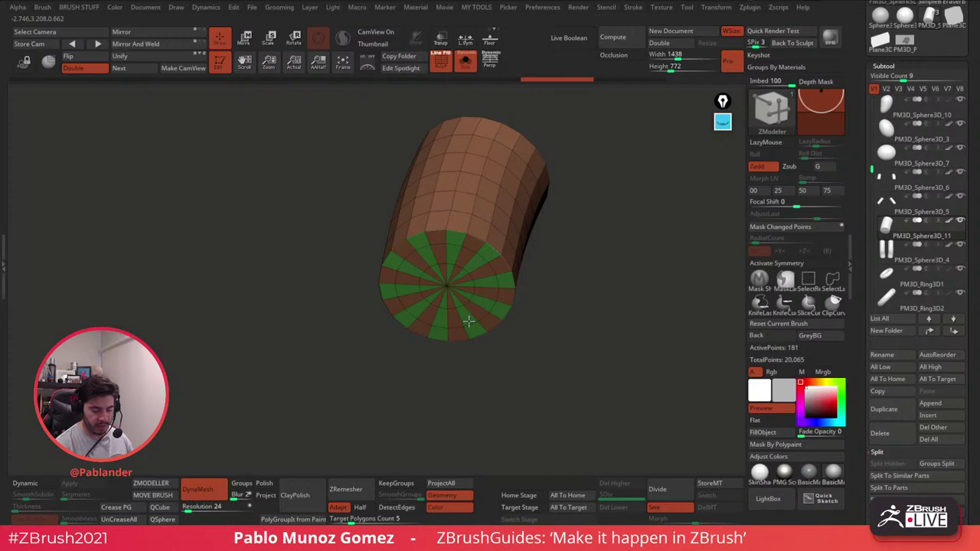
drag(559, 325, 468, 360)
key(ctrl+z)
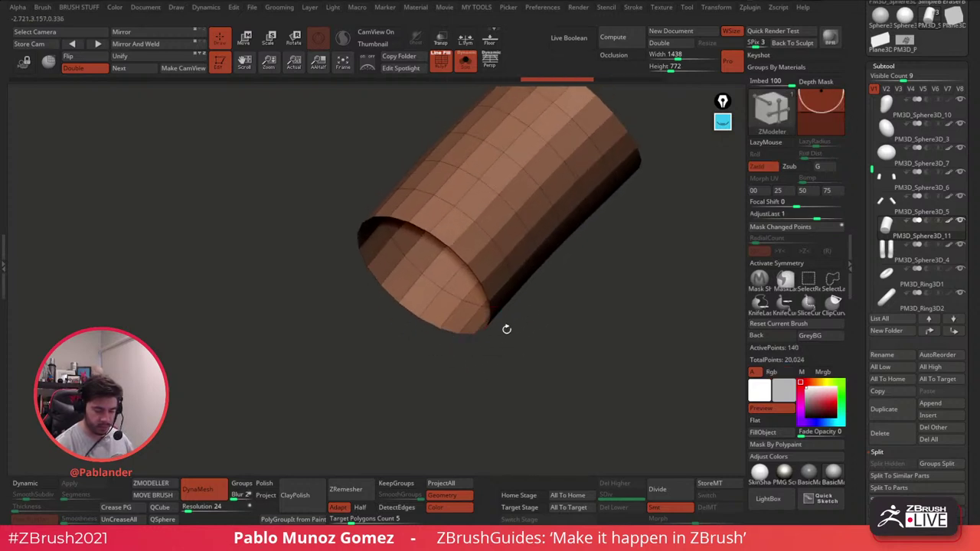
Step: Try capping the sleeve's lower opening with several concave loops, and undo the cap
click(449, 331)
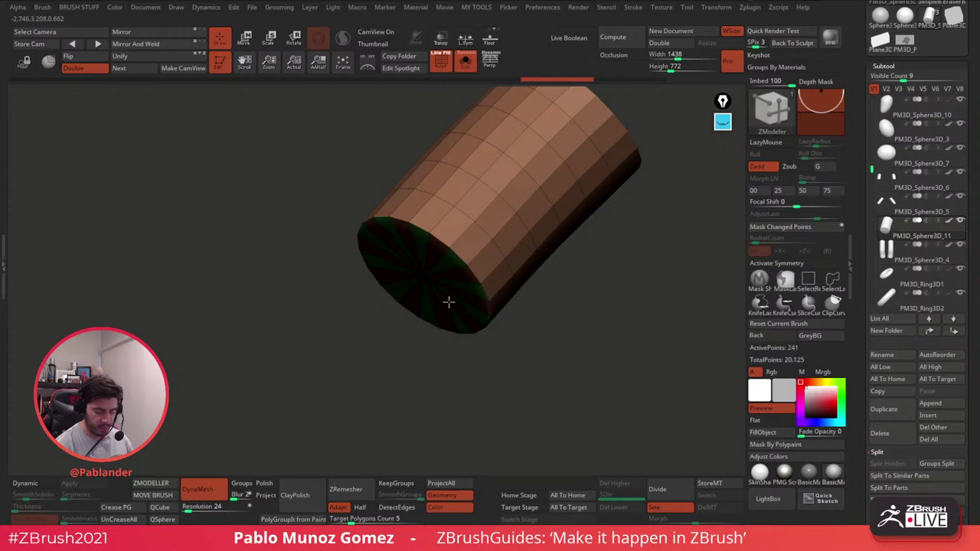
key(ctrl+z)
mouse_move(514, 344)
mouse_down()
mouse_move(621, 357)
mouse_move(549, 368)
mouse_up()
Step: Annotate the canvas with a blue "click" point, yellow vertical arrows labelled "Loops", and magenta horizontal arrows beside curved arcs
click(722, 122)
click(723, 229)
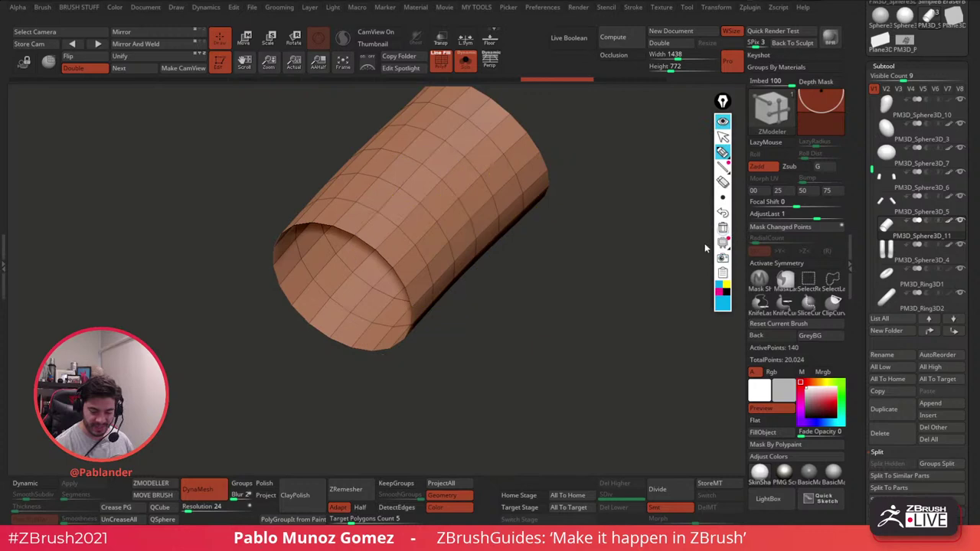
click(722, 152)
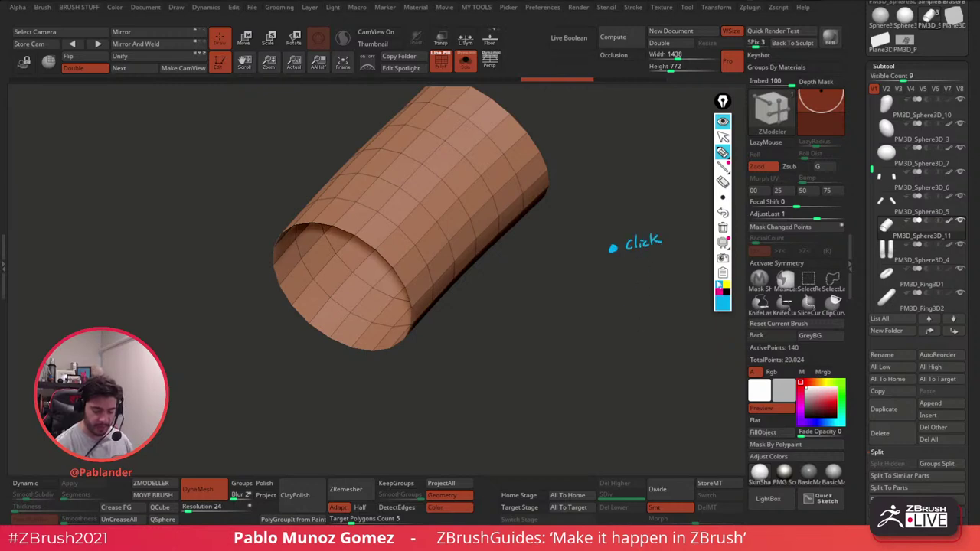
click(727, 285)
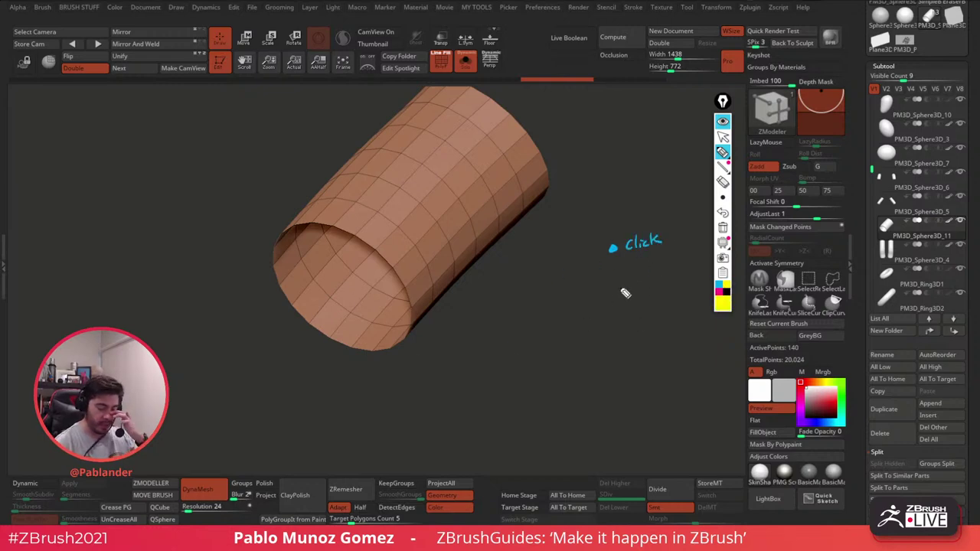
drag(612, 247, 611, 179)
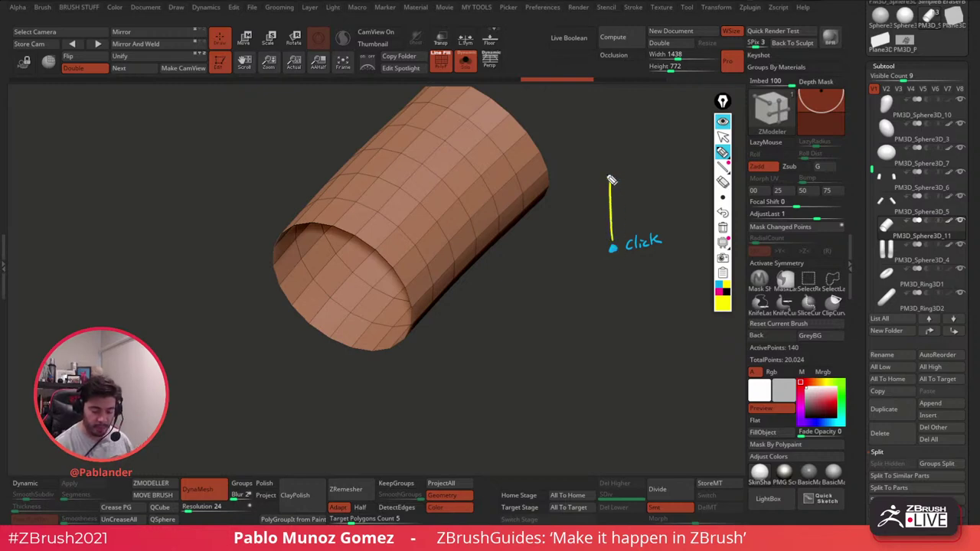
drag(611, 262, 613, 331)
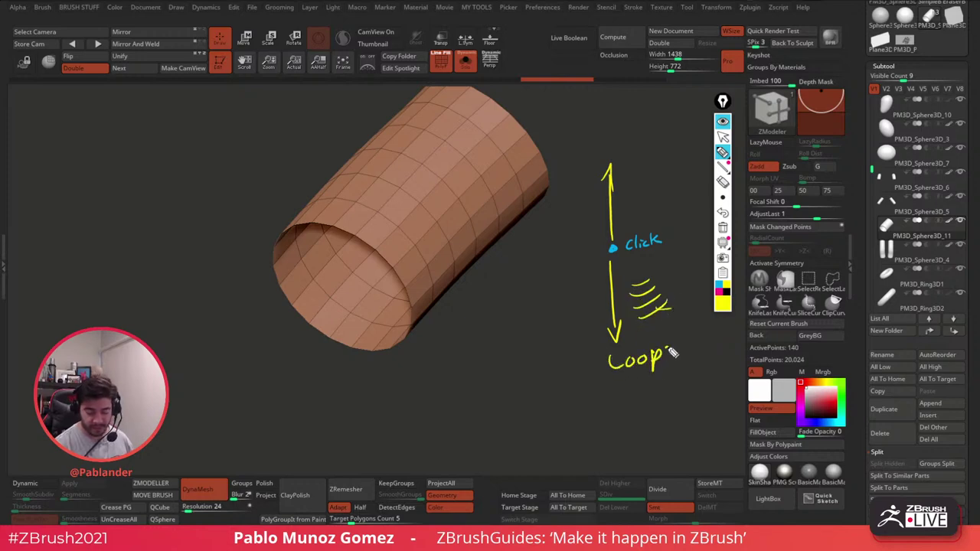
click(723, 288)
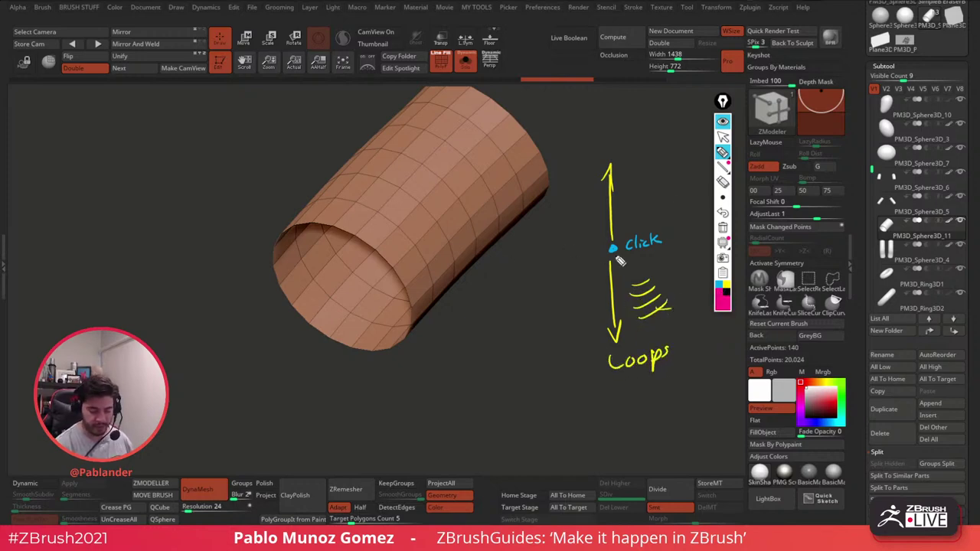
drag(610, 248, 534, 263)
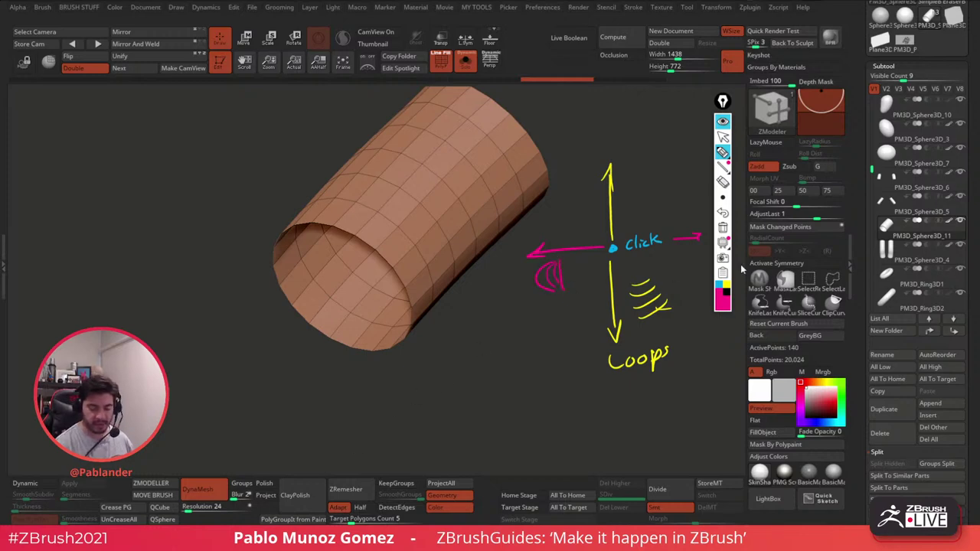
click(723, 137)
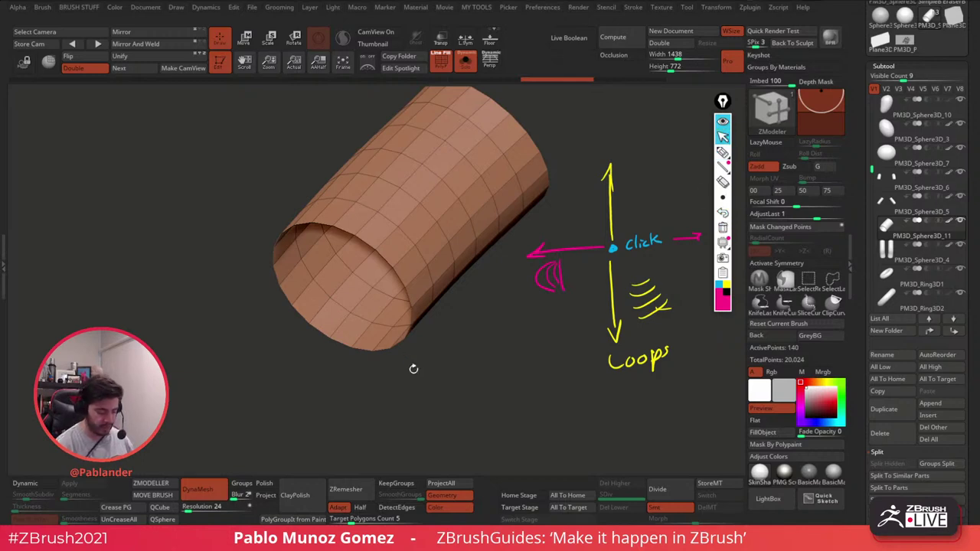
Step: Close the sleeve's lower opening with a Convex Hole cap, reducing its loops and bulging it outward into a rounded dome
click(361, 349)
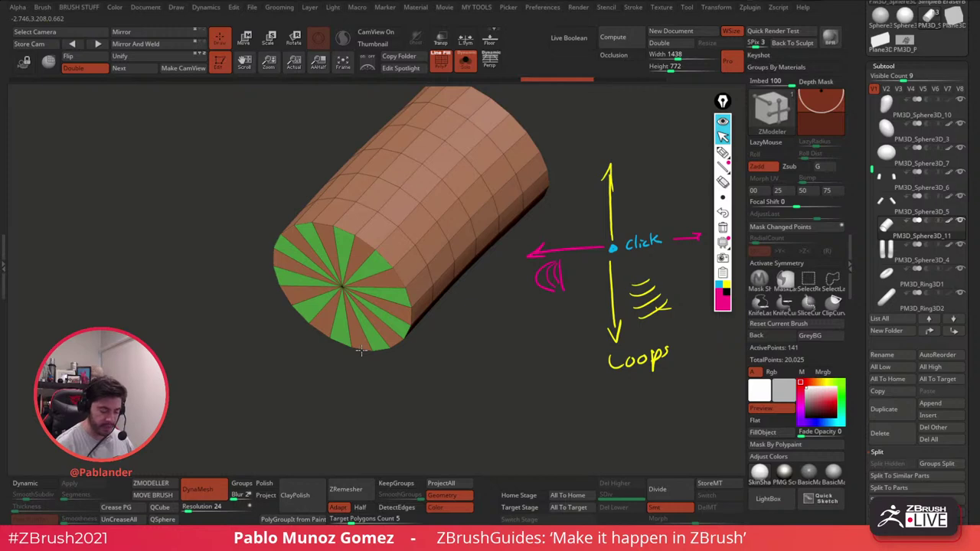
click(360, 342)
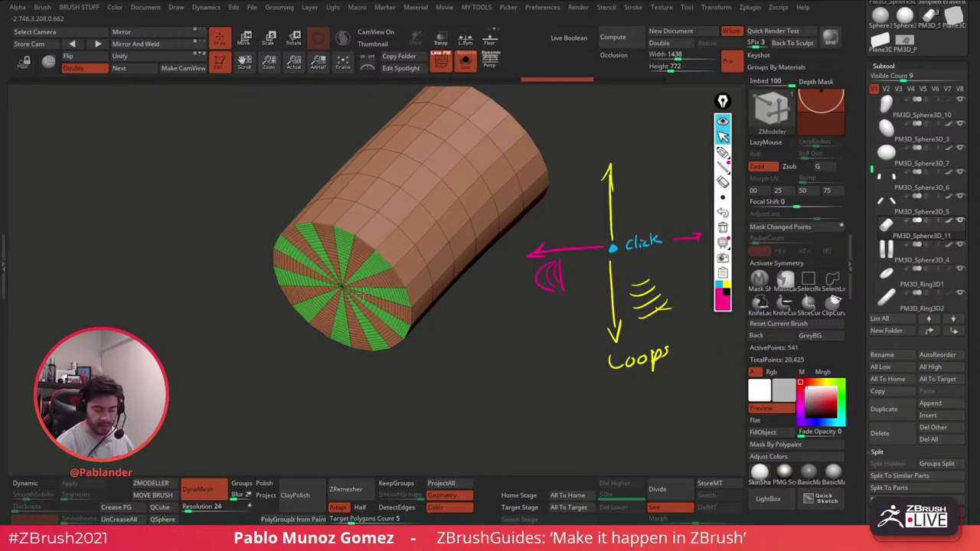
drag(362, 295, 365, 299)
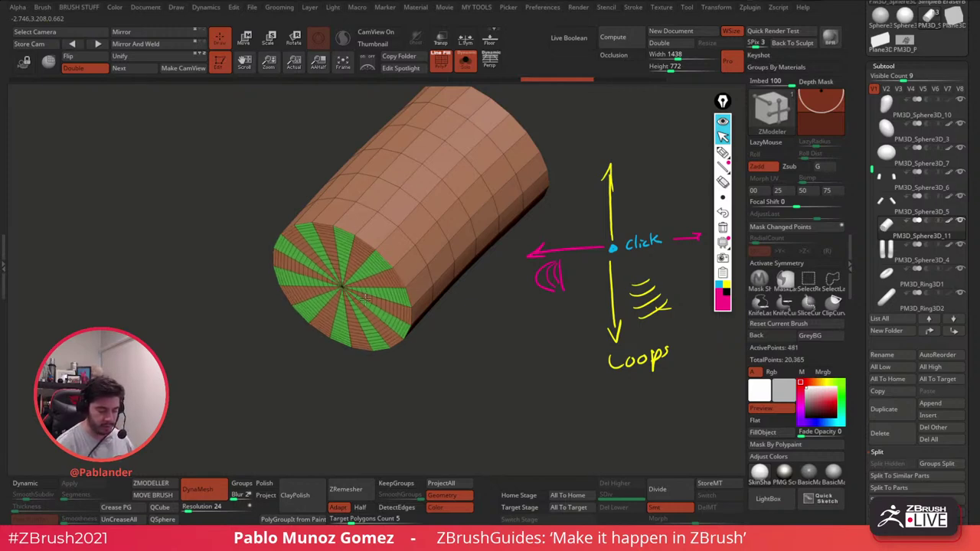
click(365, 326)
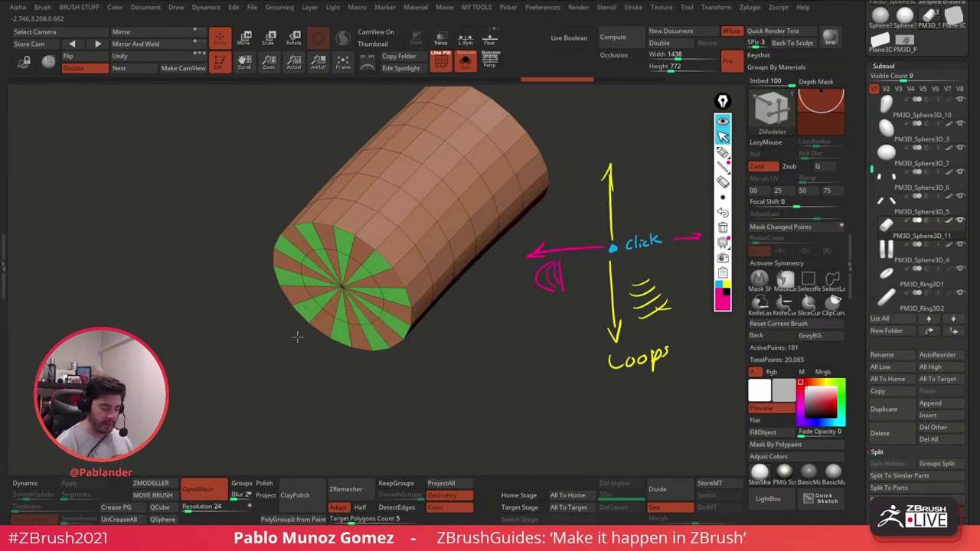
drag(297, 337, 430, 326)
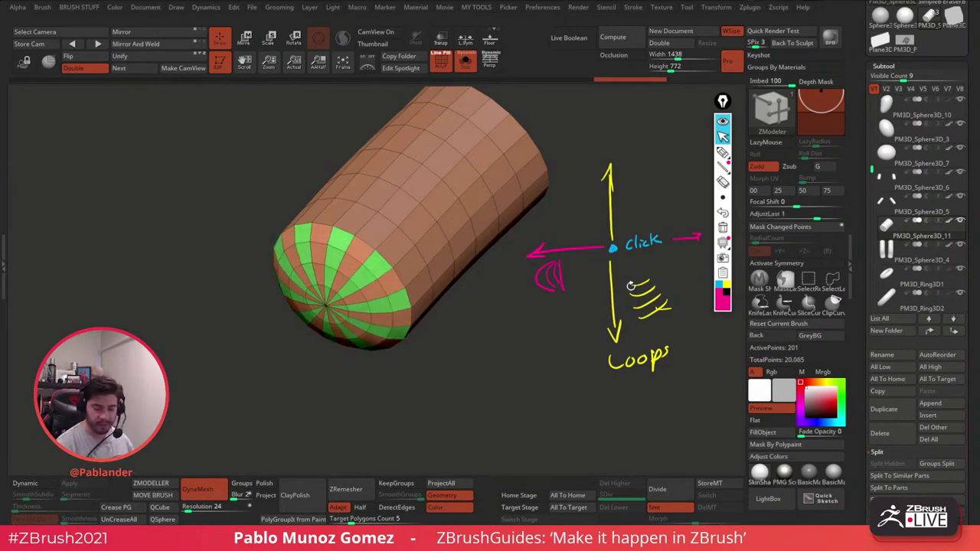
Step: Close the sleeve's upper opening with a matching rounded Convex Hole cap
drag(551, 192, 442, 339)
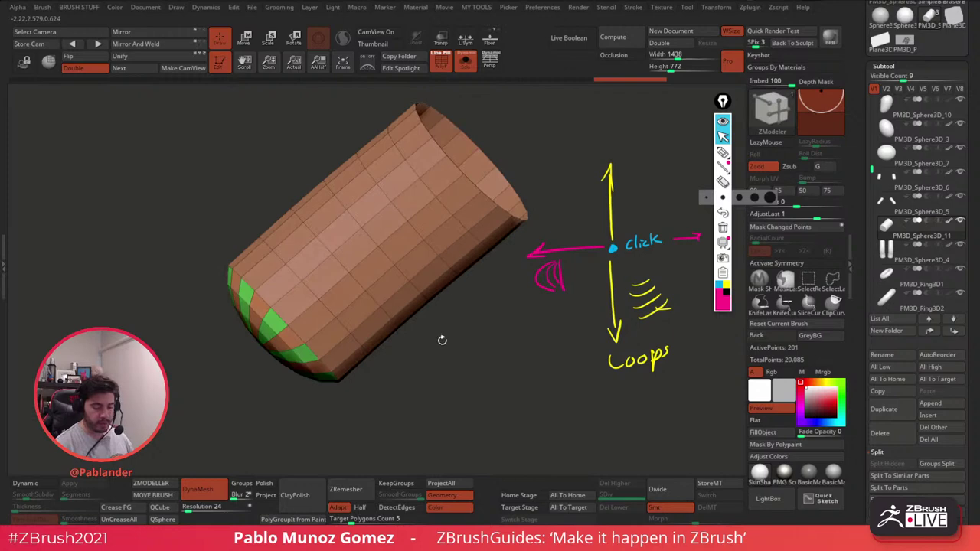
drag(394, 409, 393, 388)
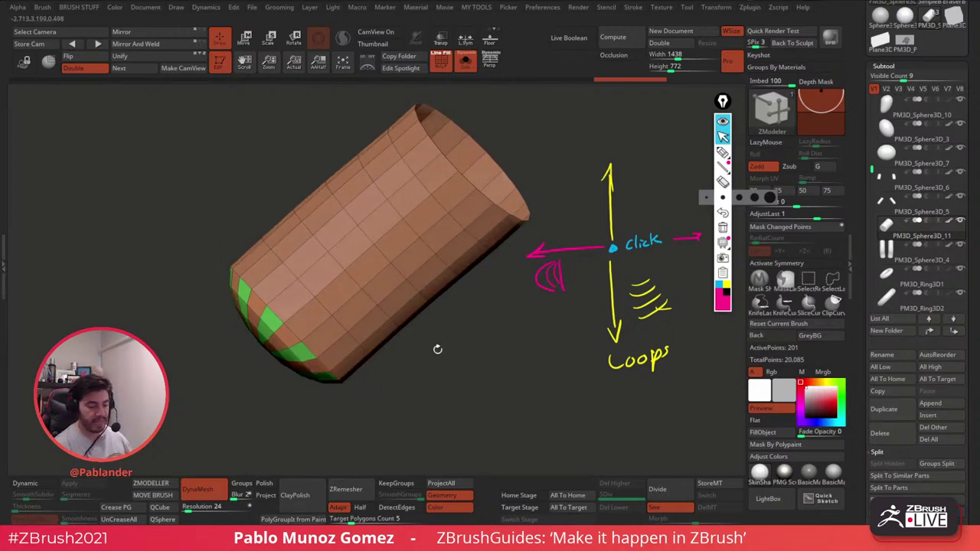
drag(489, 299, 492, 339)
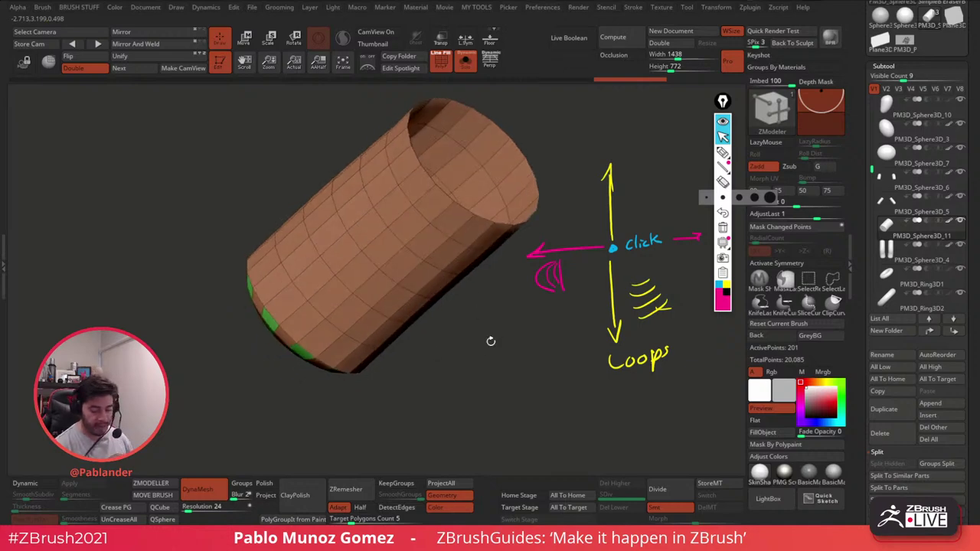
click(503, 223)
mouse_move(499, 247)
mouse_down()
mouse_move(518, 284)
mouse_move(499, 244)
mouse_up()
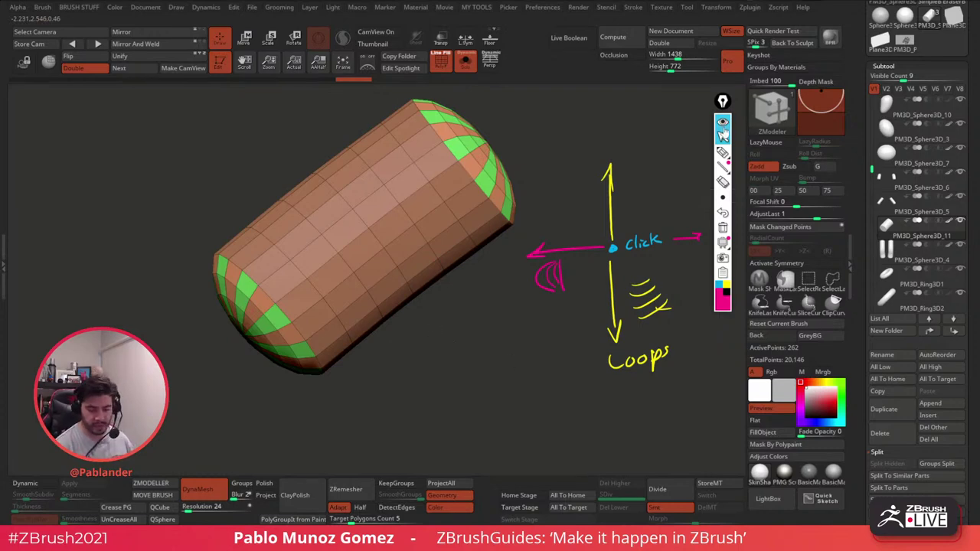
Step: Merge the capped sleeve into one polygroup, hide the annotations, and show the whole character with the Move brush active
click(722, 122)
mouse_move(564, 299)
mouse_down()
mouse_move(584, 319)
mouse_move(578, 268)
mouse_move(534, 221)
mouse_up()
key(ctrl+w)
click(464, 62)
right_drag(515, 167, 562, 211)
key(space)
click(515, 283)
drag(470, 387, 418, 424)
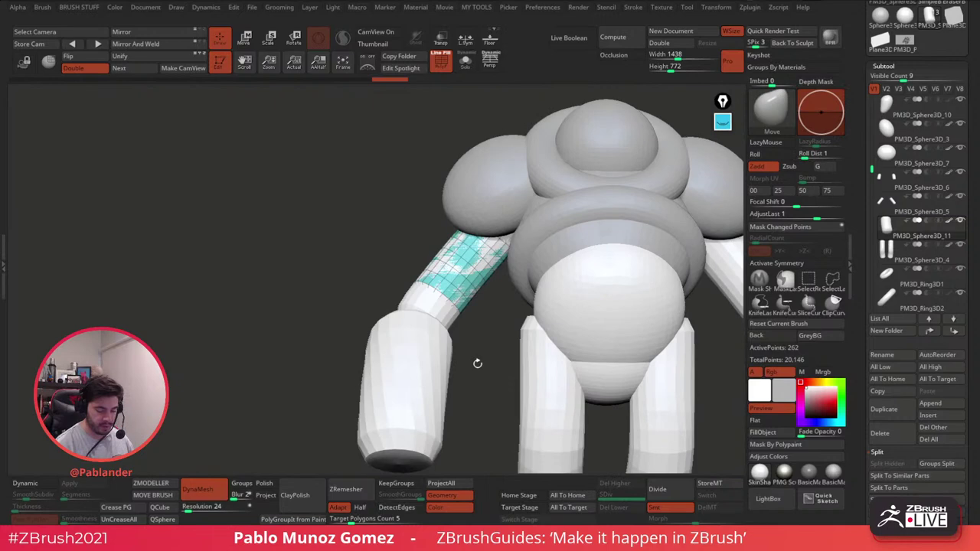
Step: Inflate the sleeve so that it sits thicker around the upper arm
ctrl+right_drag(431, 272, 430, 299)
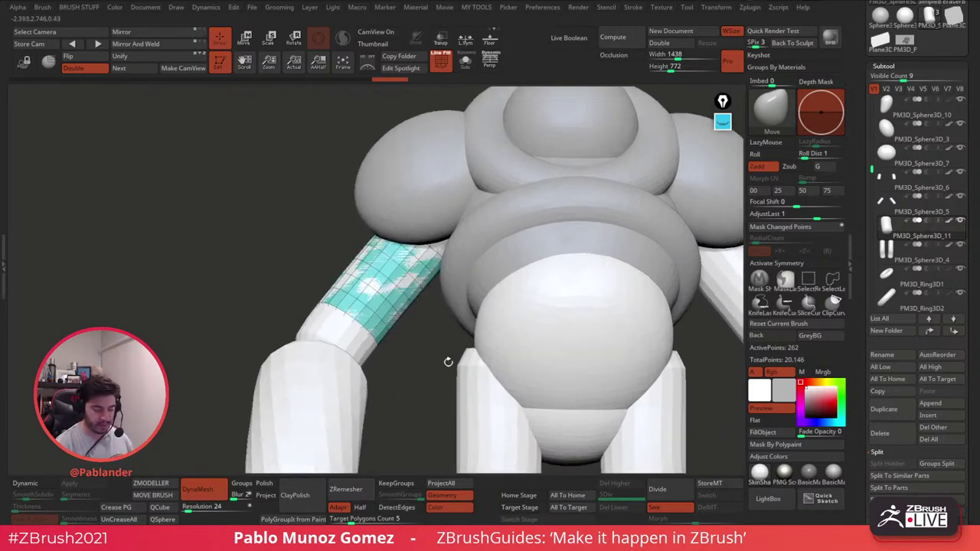
key(2)
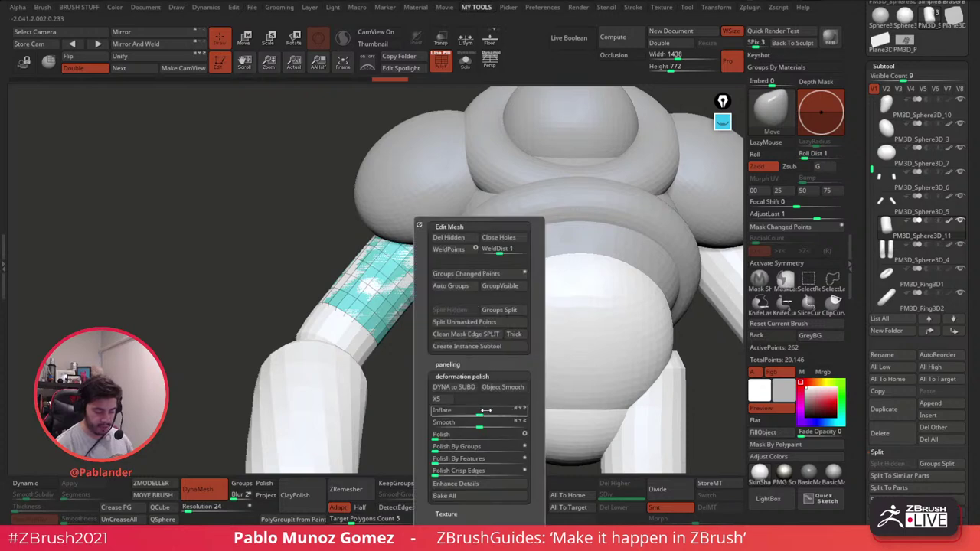
drag(484, 411, 509, 411)
alt+drag(430, 395, 417, 345)
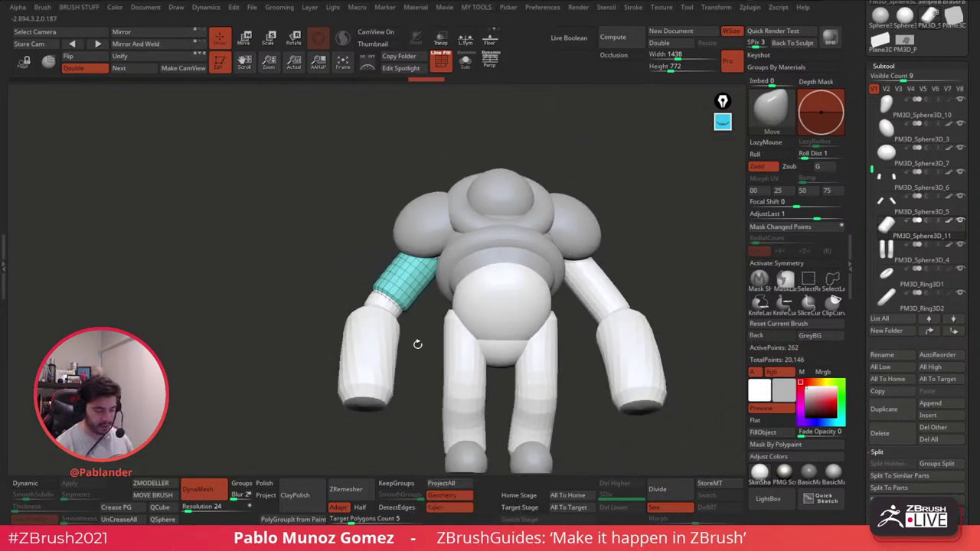
Step: Mirror and weld the inflated sleeve onto the opposite upper arm
alt+drag(657, 259, 577, 263)
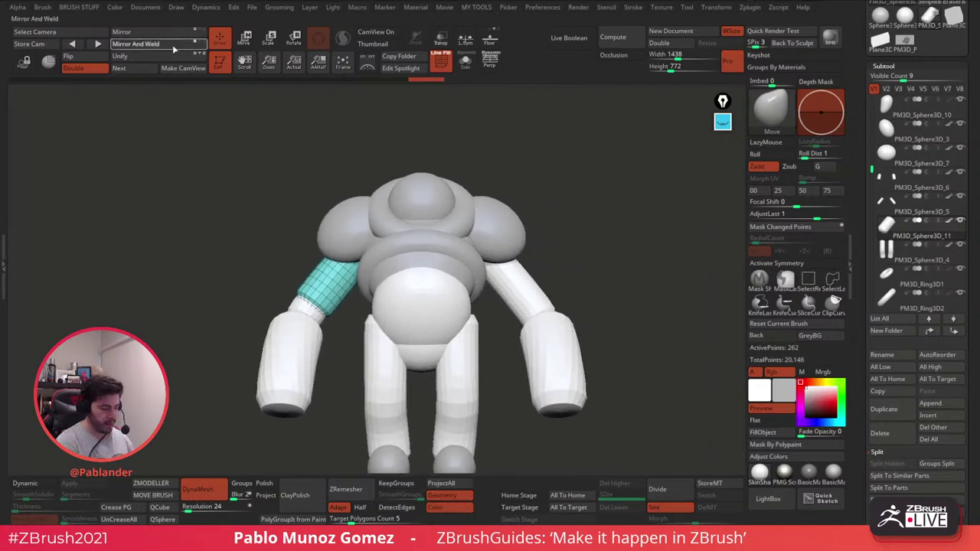
click(136, 43)
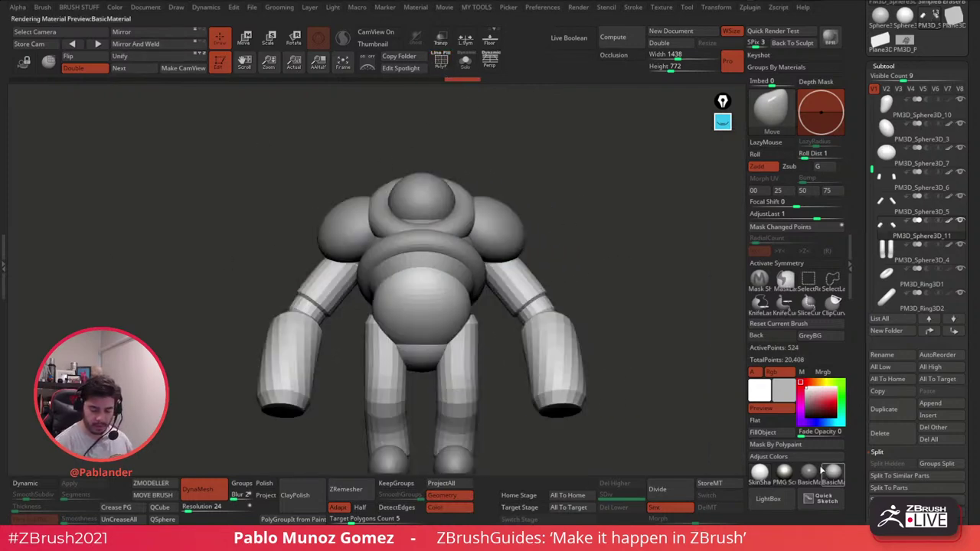
drag(584, 295, 533, 301)
drag(482, 328, 364, 321)
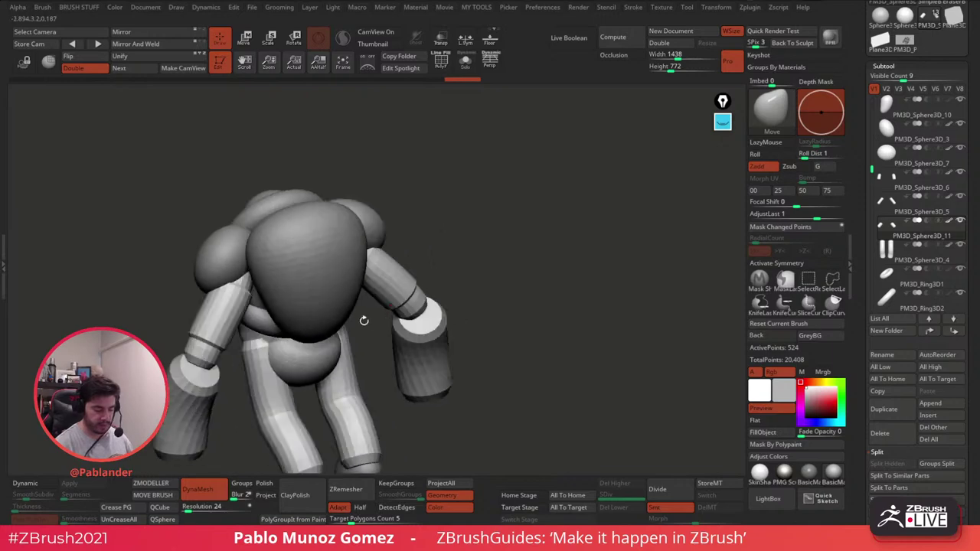
drag(229, 314, 311, 310)
drag(454, 282, 492, 258)
drag(599, 239, 569, 274)
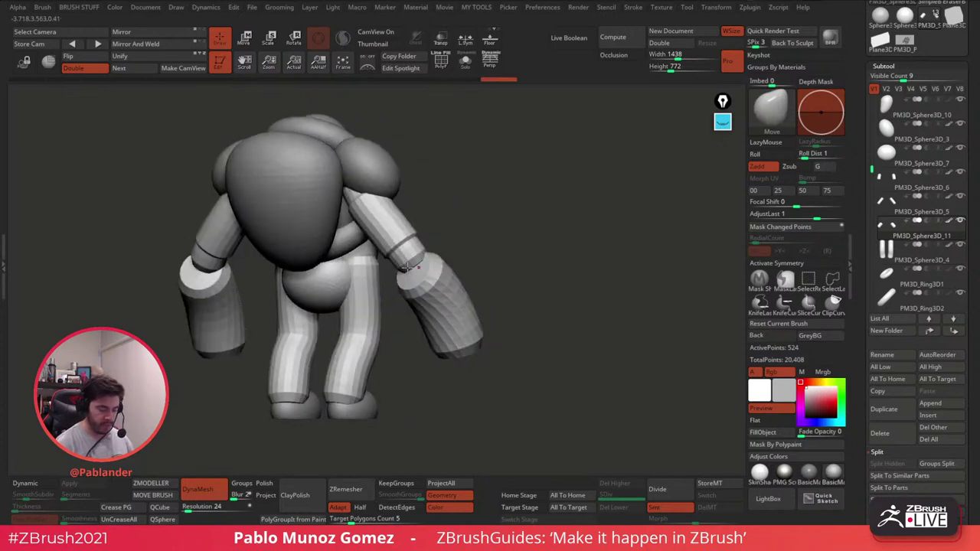
Step: Duplicate the shoulder spheres and, with X symmetry active, move the copies outward beyond the shoulders
alt+click(382, 168)
drag(532, 181, 449, 208)
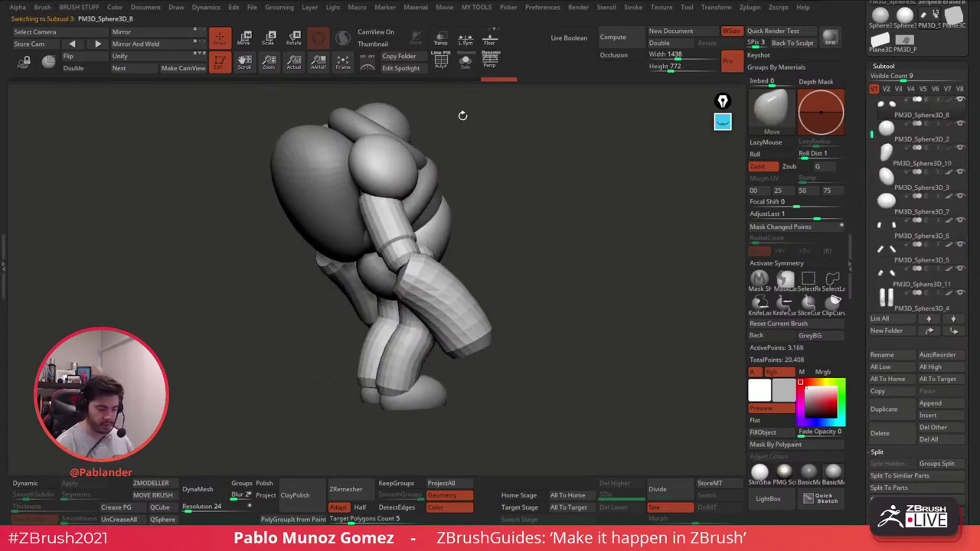
click(881, 409)
key(w)
click(766, 262)
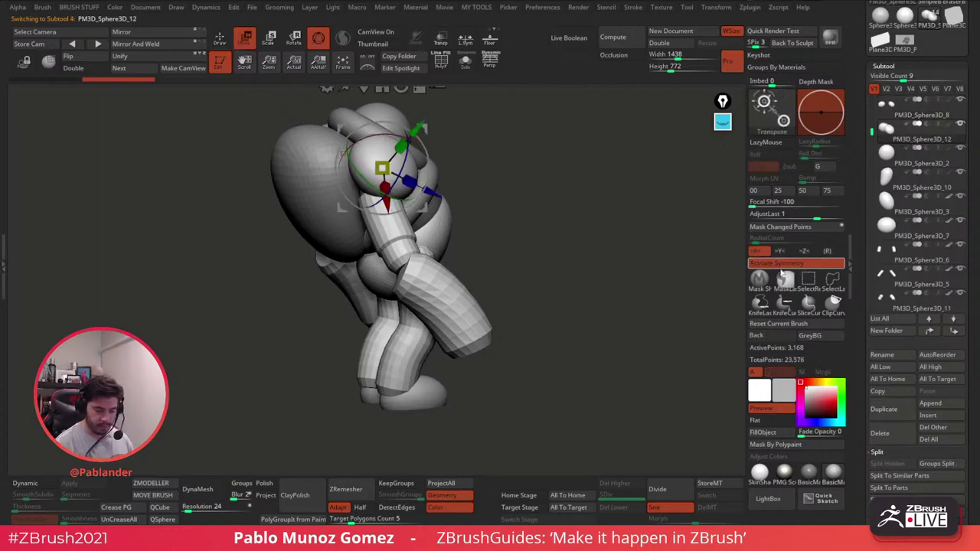
shift+drag(606, 276, 592, 258)
drag(381, 167, 475, 188)
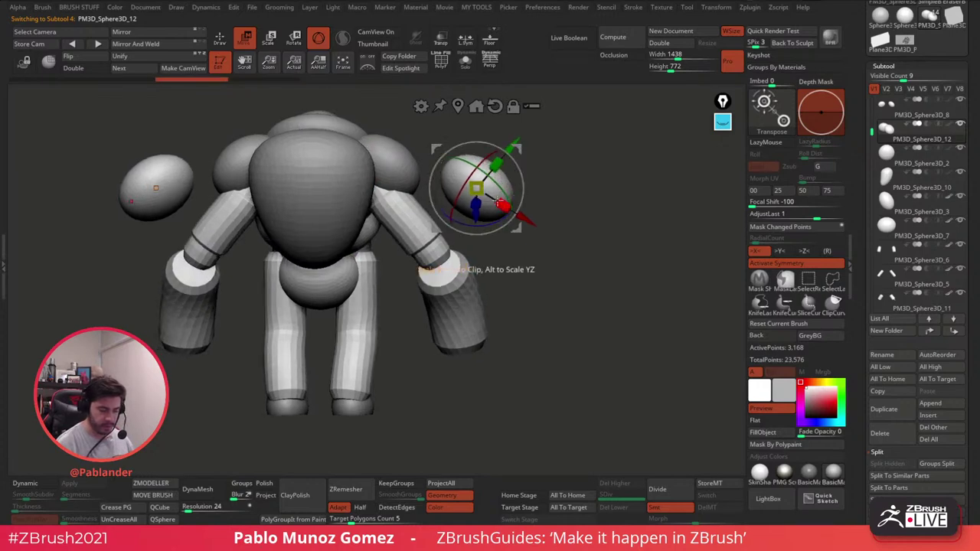
alt+drag(556, 194, 586, 212)
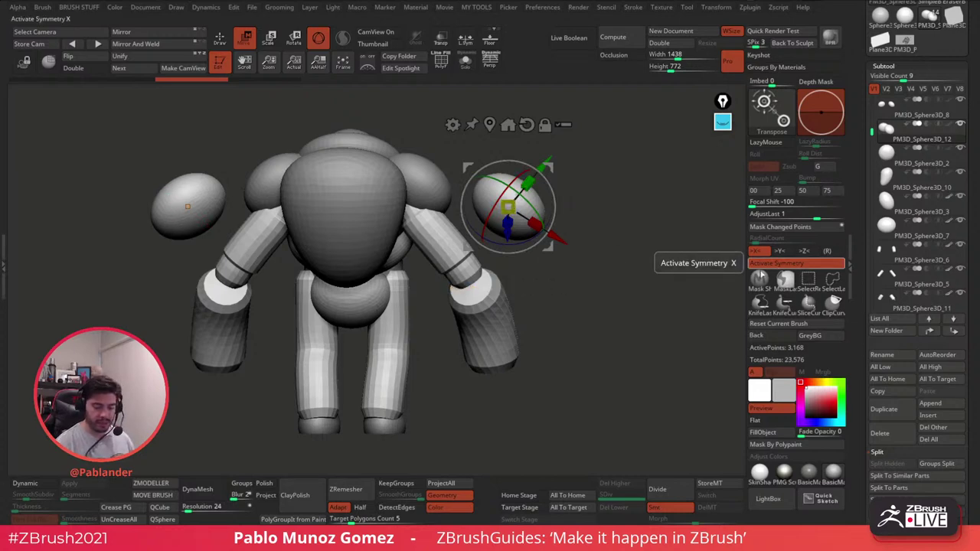
Step: Isolate the copied spheres, turn on Local Symmetry, and scale both down slightly around their own centres
click(465, 61)
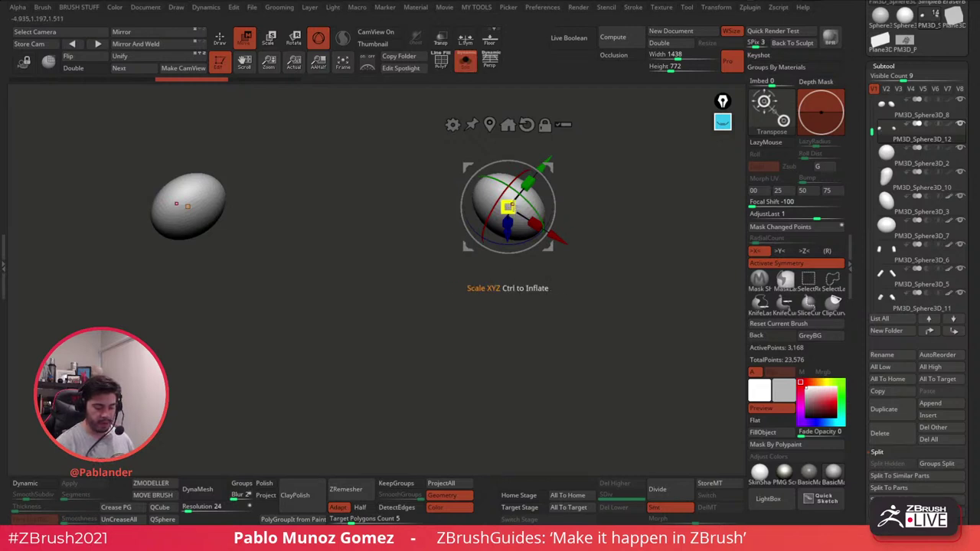
drag(507, 207, 508, 280)
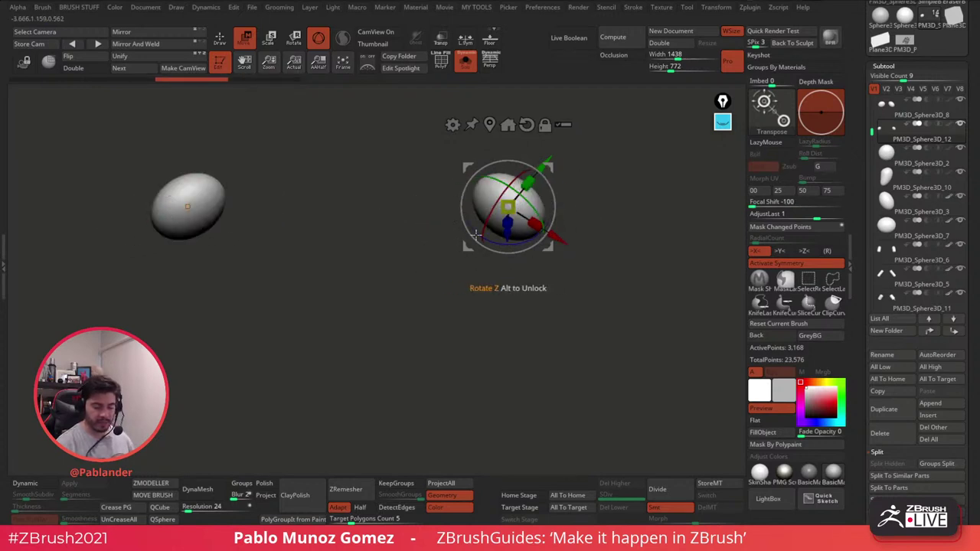
click(465, 39)
click(717, 7)
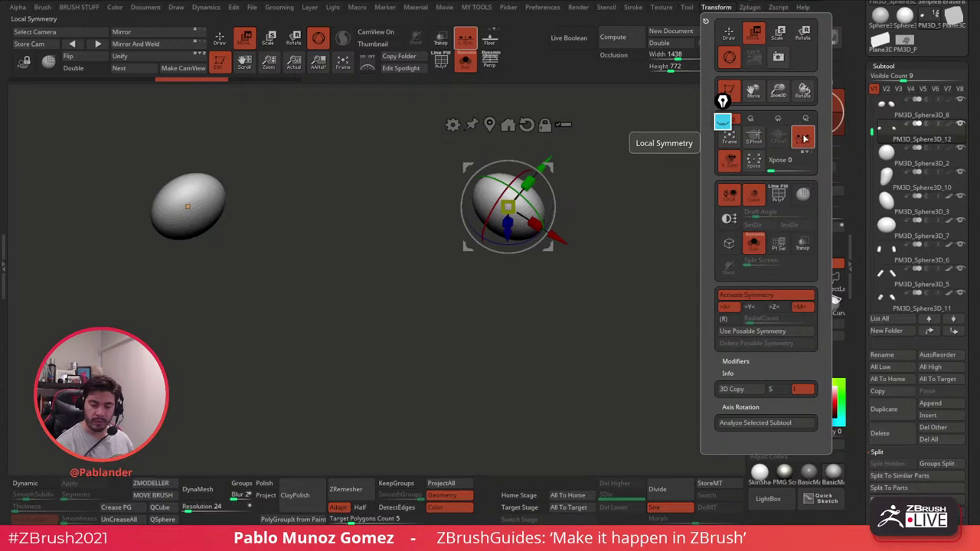
drag(507, 206, 549, 190)
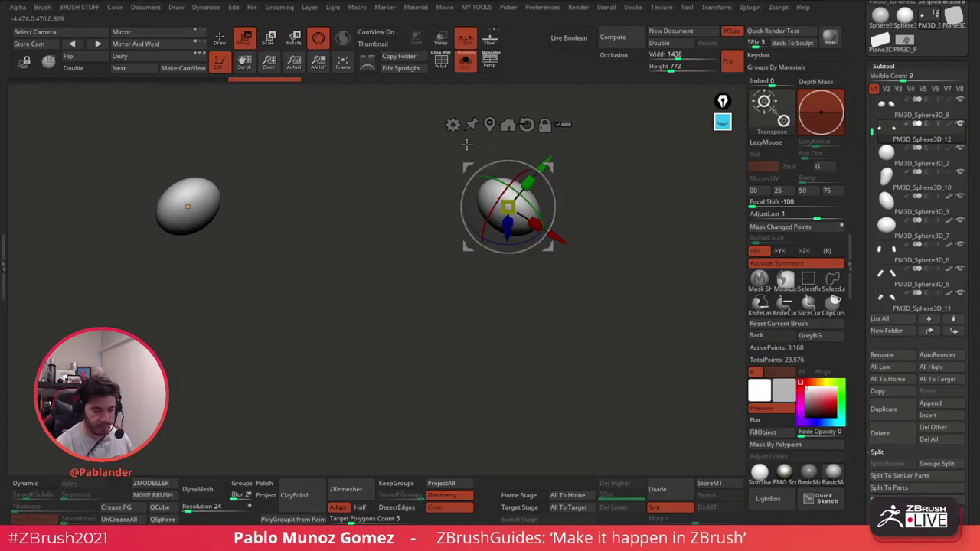
Step: Bring back the whole model, scale the copied spheres down further, and move them inward towards the elbows
click(466, 62)
drag(528, 171, 489, 214)
shift+drag(595, 192, 579, 263)
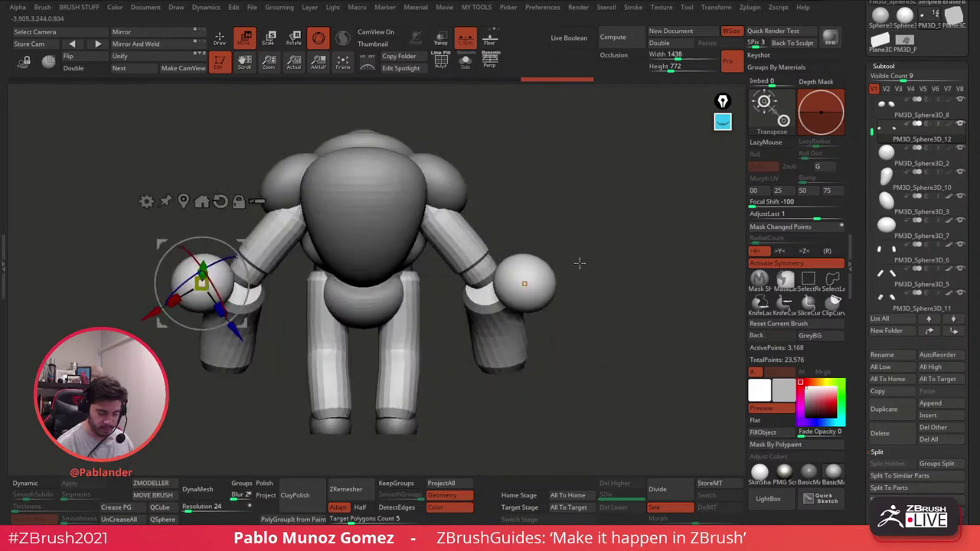
click(526, 283)
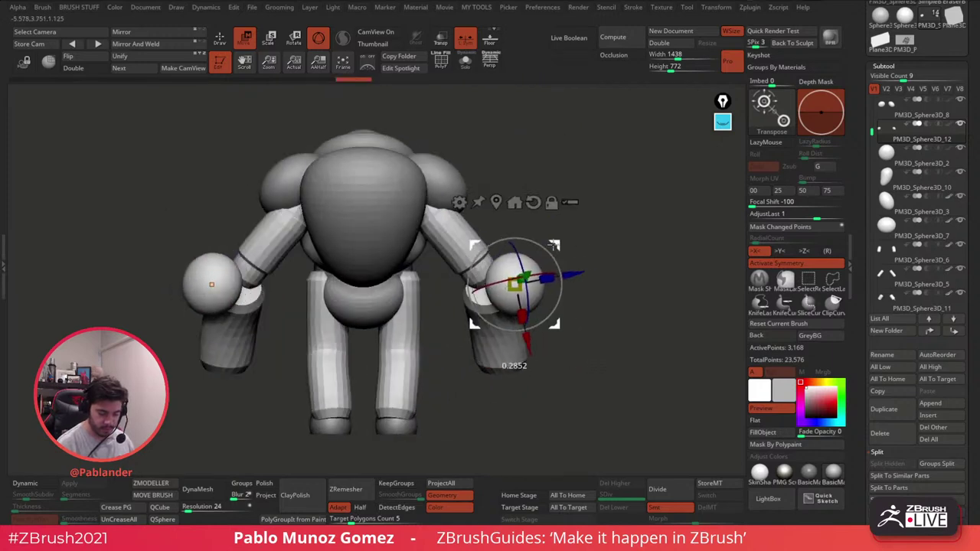
drag(553, 245, 527, 244)
drag(521, 277, 506, 276)
ctrl+right_drag(528, 264, 534, 287)
drag(534, 287, 537, 277)
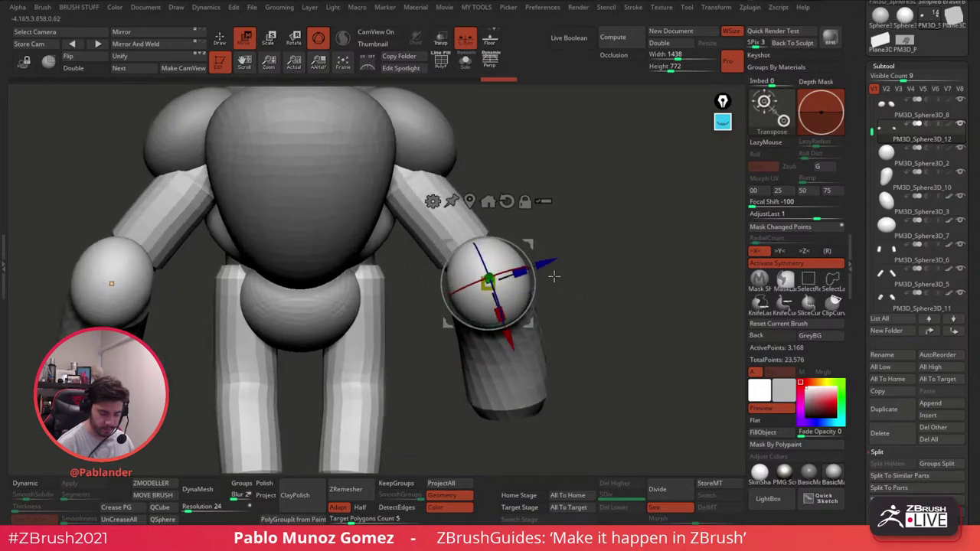
Step: Fit the small spheres into the elbow gaps by adjusting their position, rotation and scale from the side and back
right_drag(554, 277, 458, 364)
drag(451, 299, 438, 304)
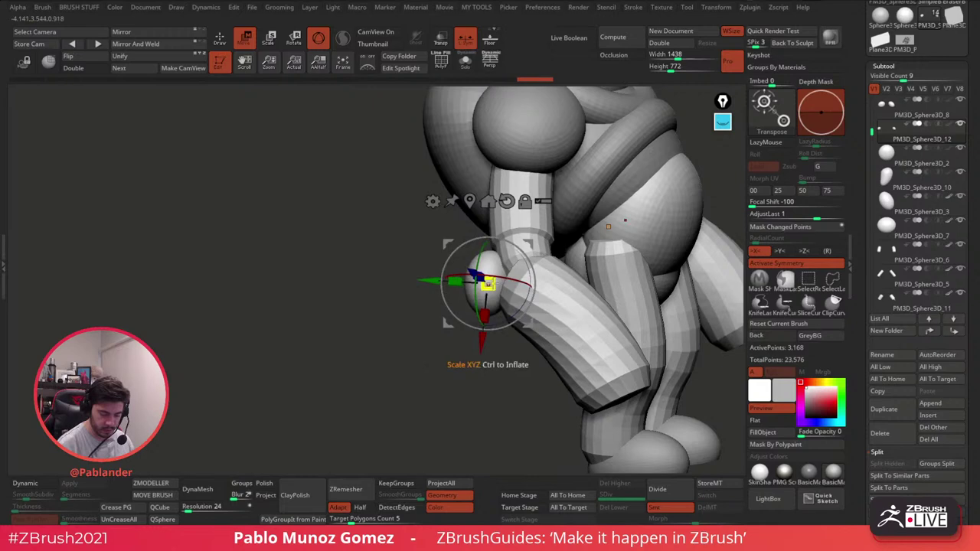
right_drag(537, 269, 560, 270)
drag(528, 244, 525, 245)
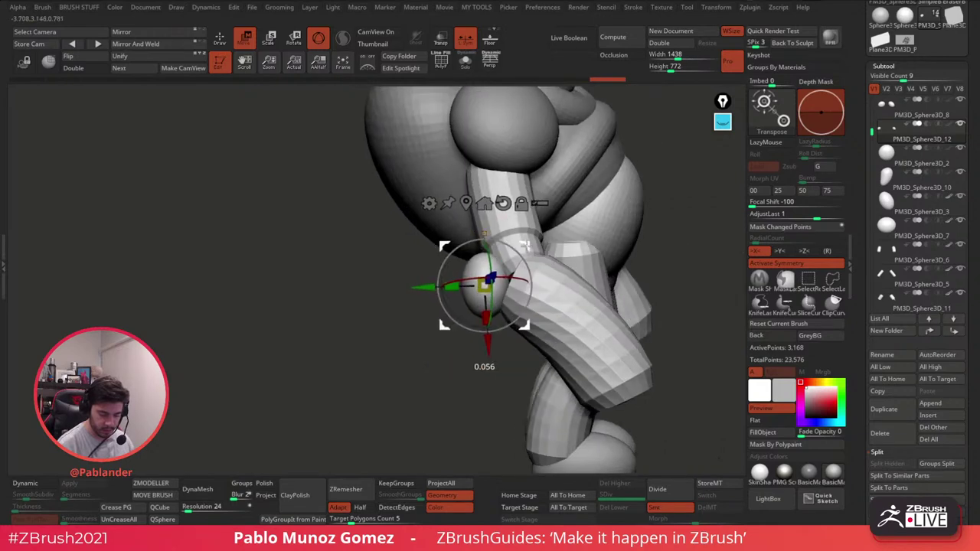
shift+right_drag(539, 240, 574, 245)
drag(564, 267, 565, 272)
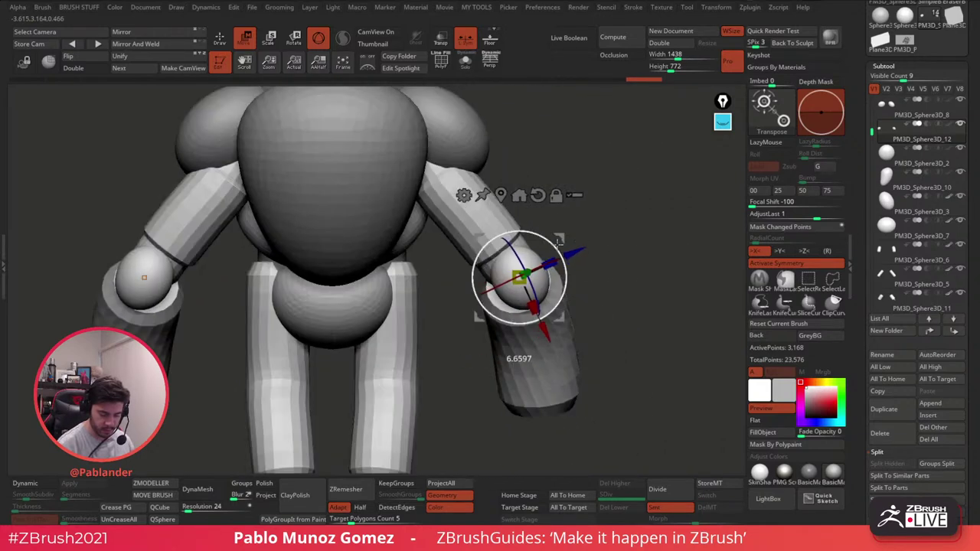
drag(559, 240, 563, 248)
right_drag(598, 223, 561, 253)
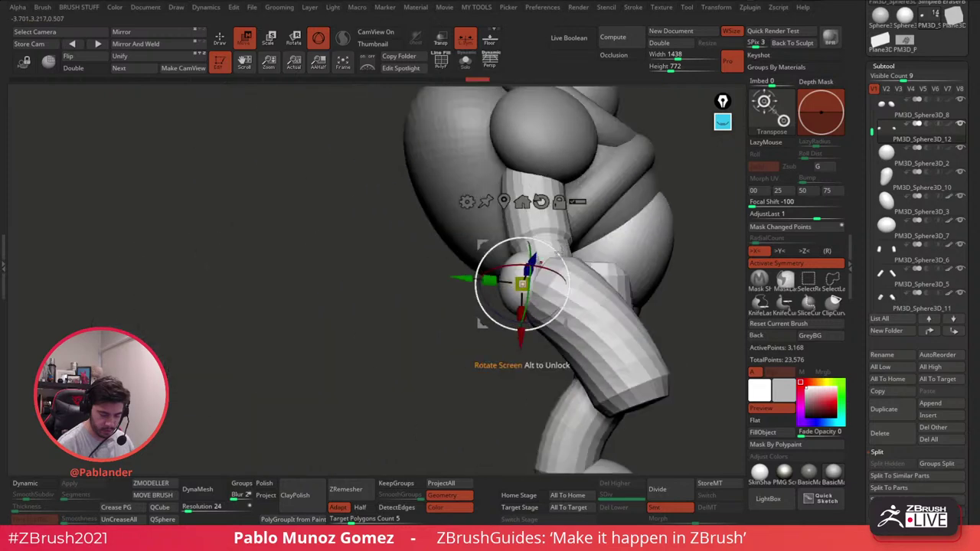
drag(568, 247, 567, 244)
ctrl+right_drag(560, 200, 551, 144)
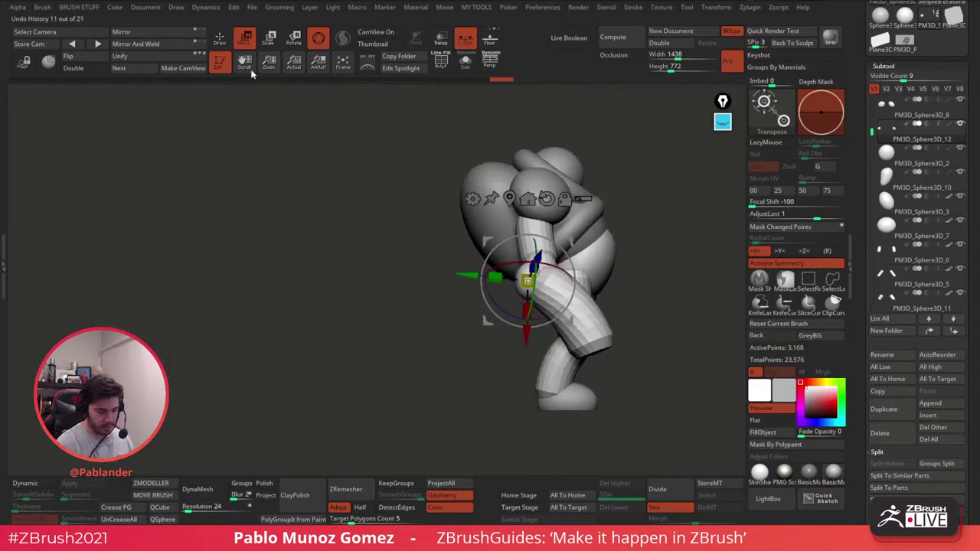
Step: Duplicate the leg tubes, isolate the copy with its wireframe shown, and turn symmetry off
click(221, 40)
drag(382, 282, 502, 363)
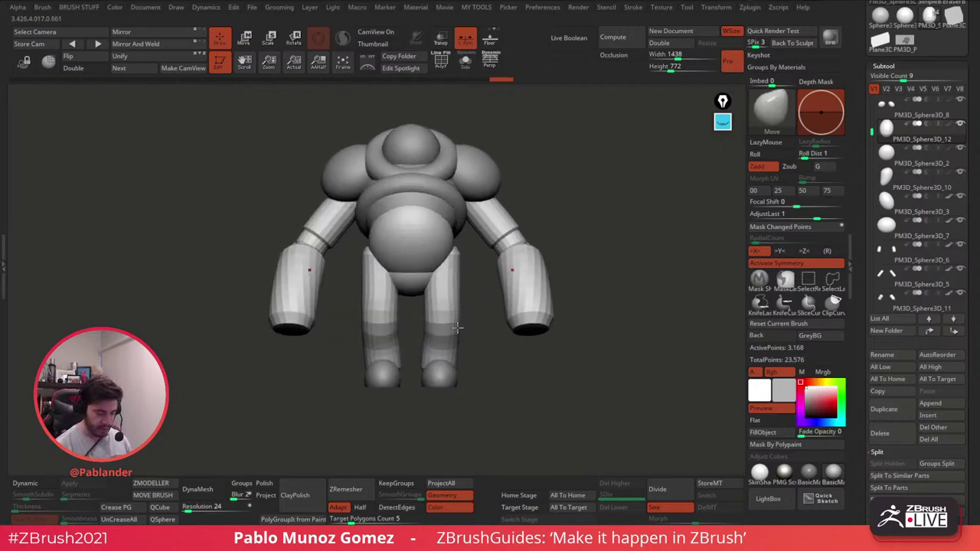
ctrl+right_drag(492, 215, 479, 348)
alt+click(470, 321)
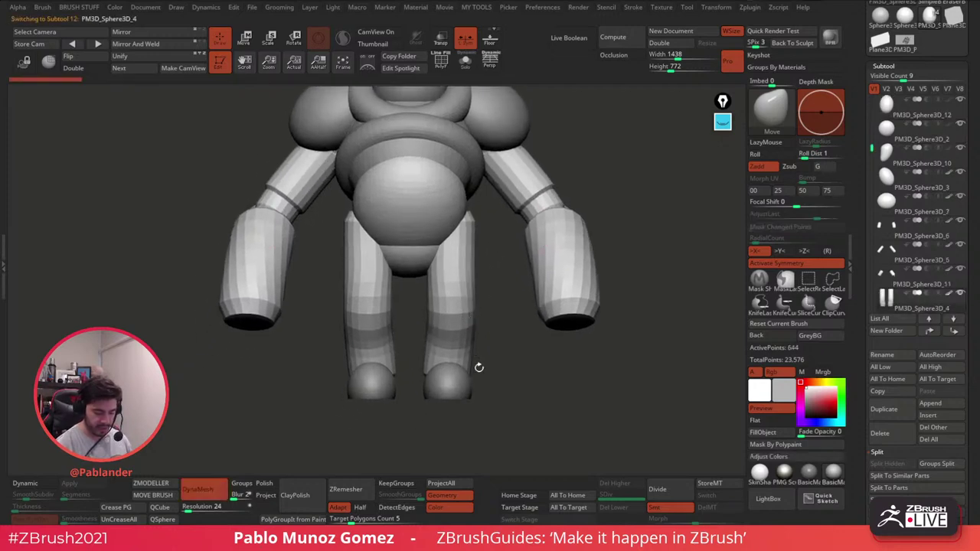
key(shift+f)
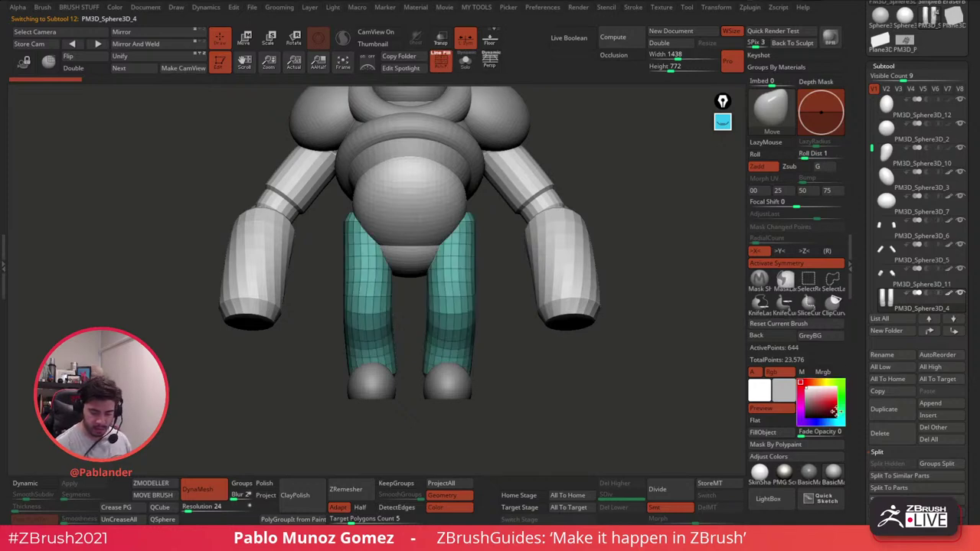
click(883, 408)
click(466, 65)
mouse_move(574, 166)
ctrl+shift+mouse_down()
mouse_move(500, 420)
mouse_move(405, 306)
mouse_move(564, 218)
ctrl+shift+mouse_up()
key(x)
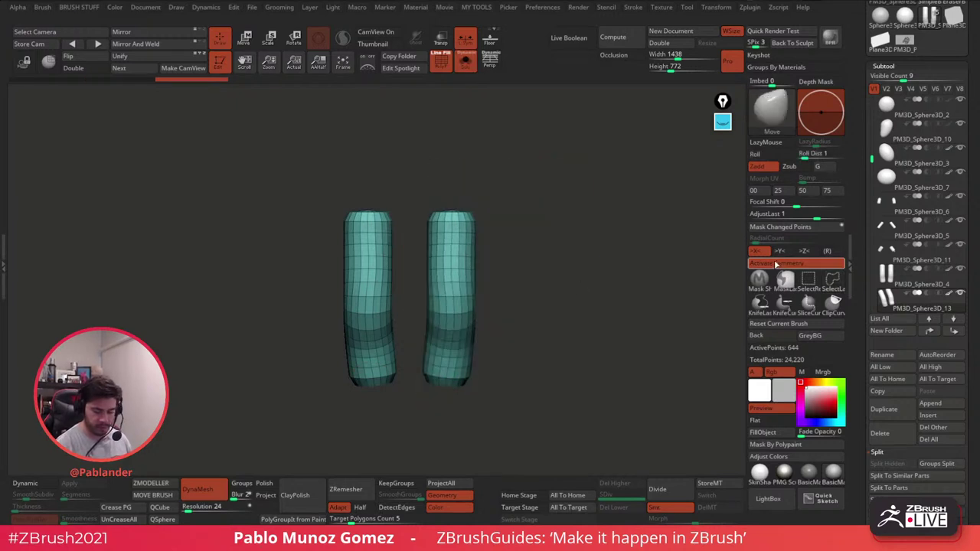
Step: Hide one of the two duplicated leg tubes and delete the hidden geometry, keeping a single leg
mouse_move(413, 188)
ctrl+shift+mouse_down()
mouse_move(404, 233)
mouse_move(525, 341)
mouse_move(548, 188)
ctrl+shift+mouse_up()
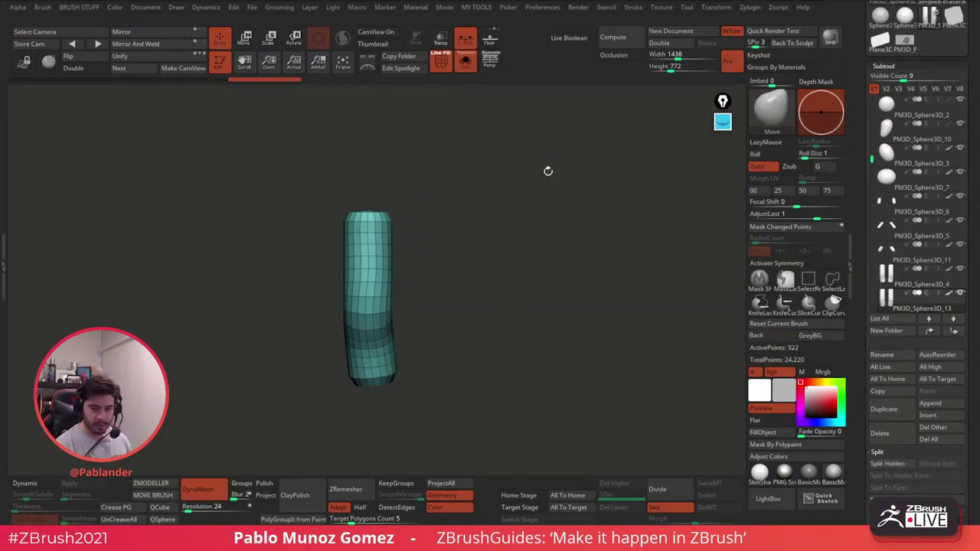
key(m)
click(567, 230)
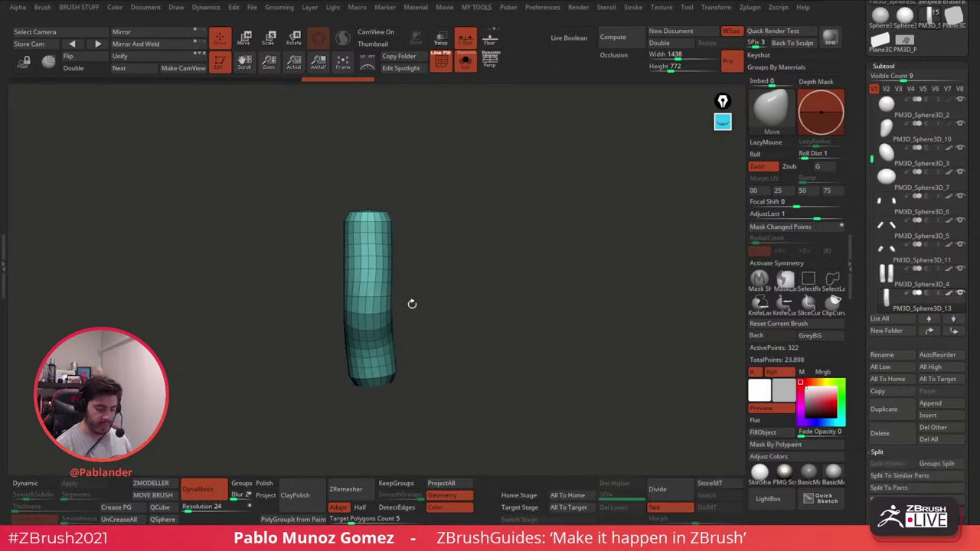
alt+drag(497, 310, 486, 222)
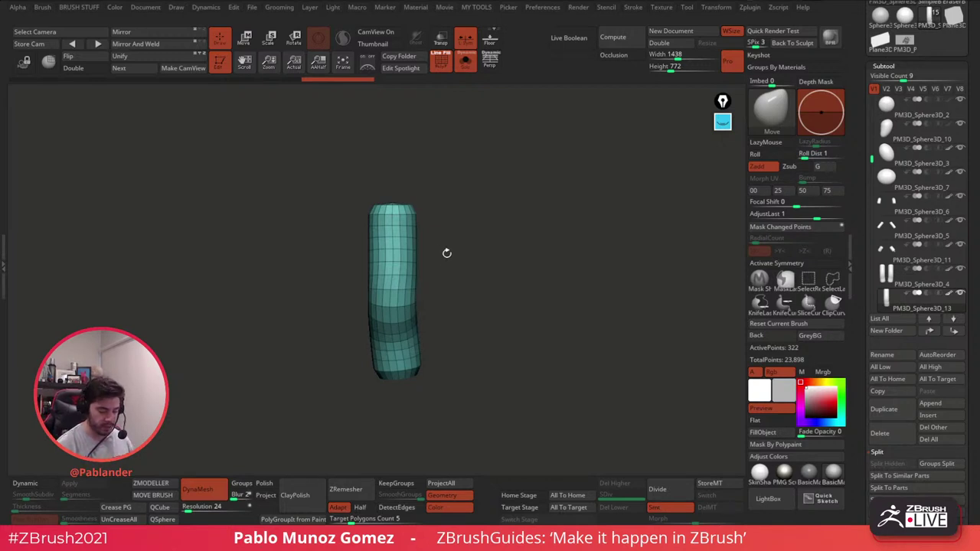
Step: Turn on double-sided display and remove the rounded caps at both ends of the leg tube to leave it open
ctrl+alt+shift+drag(349, 214, 439, 209)
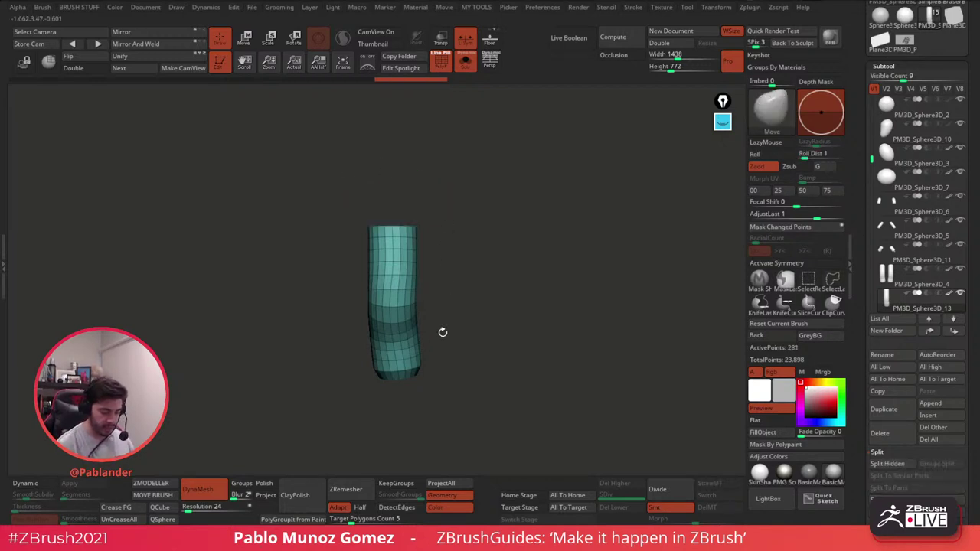
mouse_move(431, 356)
ctrl+shift+mouse_down()
mouse_move(374, 353)
mouse_move(421, 376)
ctrl+shift+mouse_up()
mouse_move(490, 341)
mouse_down()
mouse_move(472, 296)
mouse_move(464, 311)
mouse_up()
click(87, 68)
drag(518, 218, 487, 304)
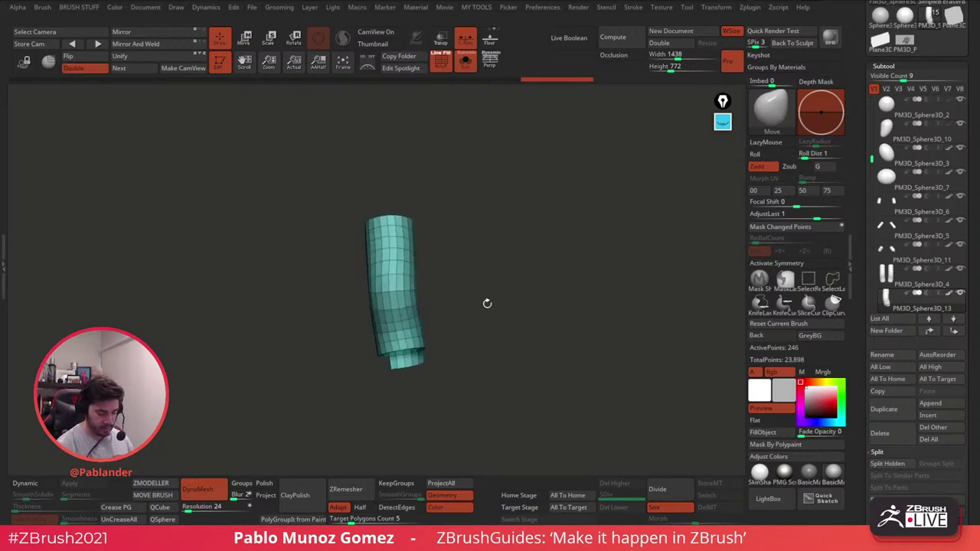
ctrl+alt+shift+drag(374, 355, 460, 374)
mouse_move(490, 344)
mouse_down()
mouse_move(557, 290)
mouse_move(562, 300)
mouse_move(548, 294)
mouse_up()
key(3)
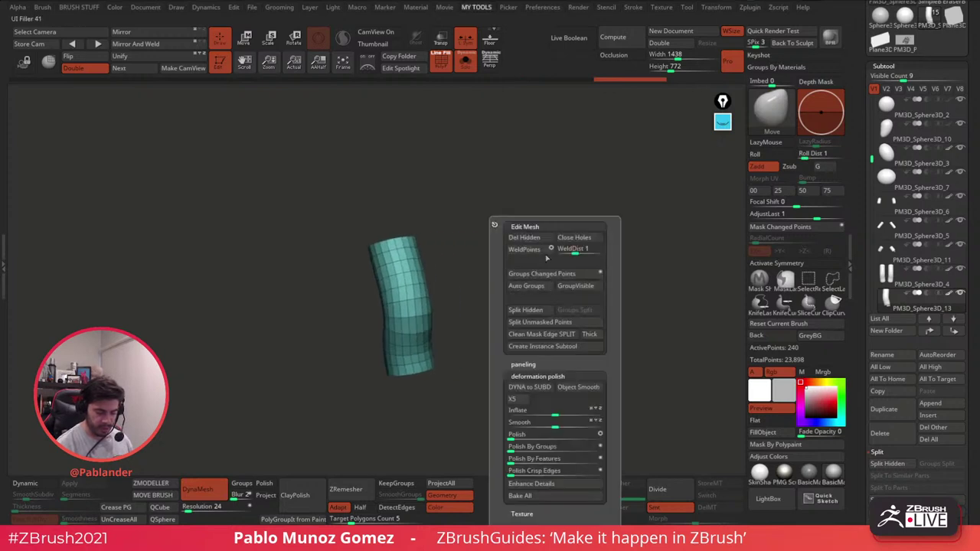
click(527, 238)
drag(437, 300, 457, 338)
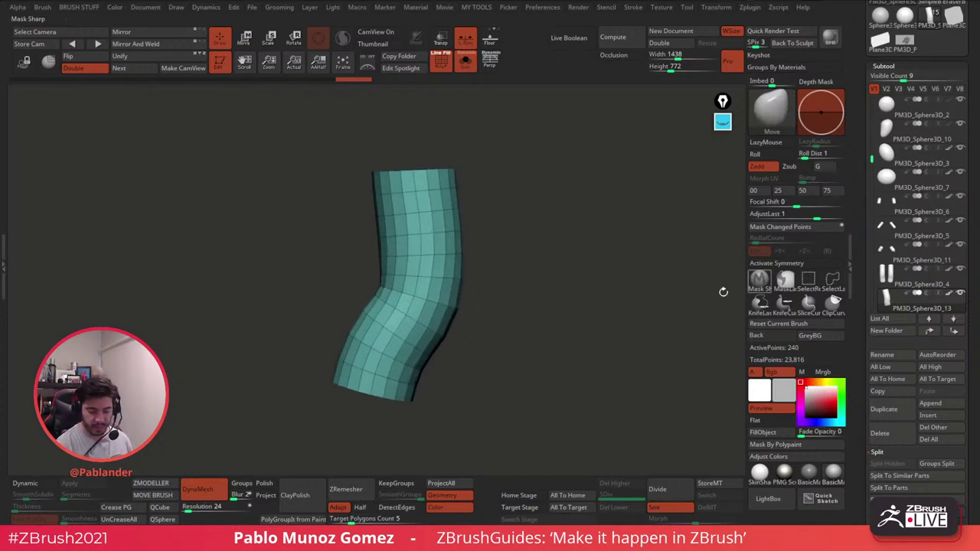
key(ctrl+shift)
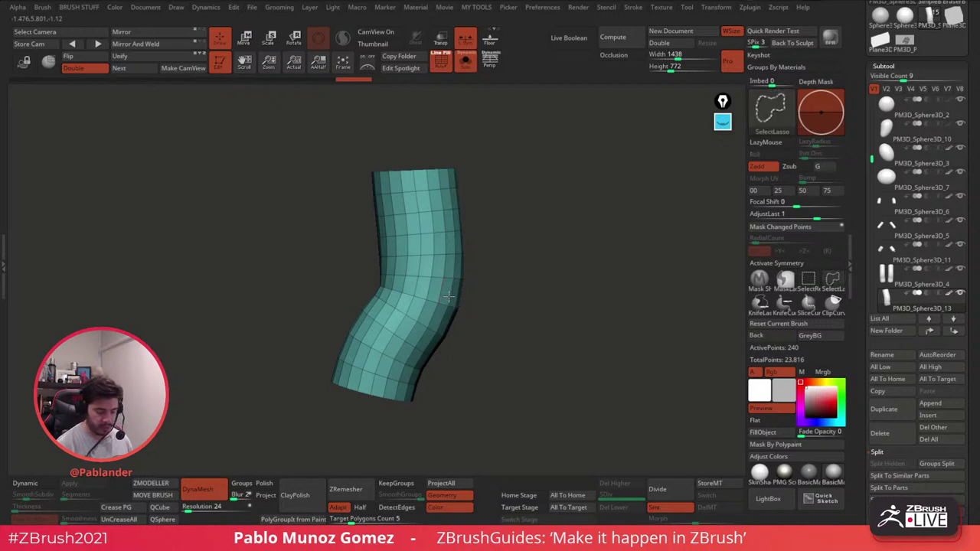
ctrl+alt+shift+click(449, 297)
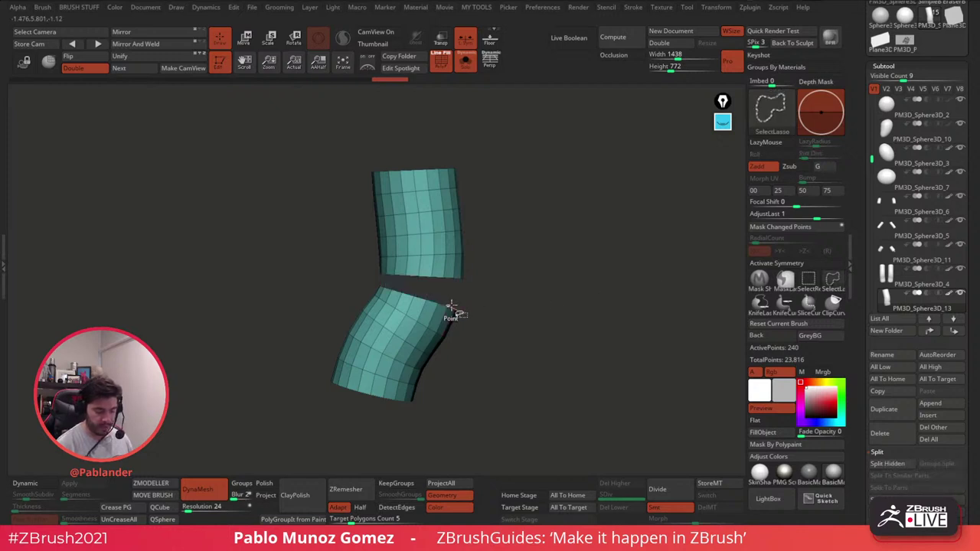
ctrl+shift+click(553, 358)
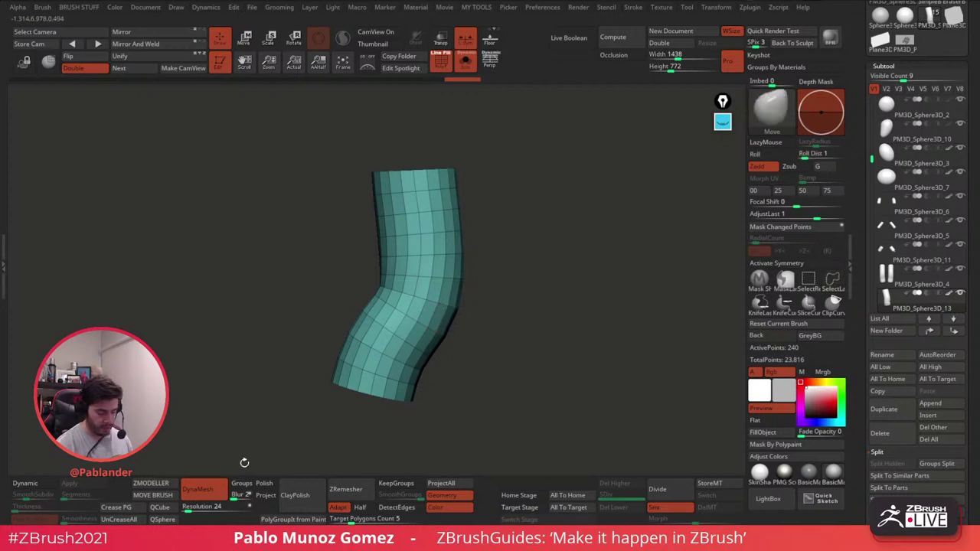
Step: Bevel the complete edge loop around the knee with ZModeler to create a narrow polygroup band
key(b)
key(z)
key(m)
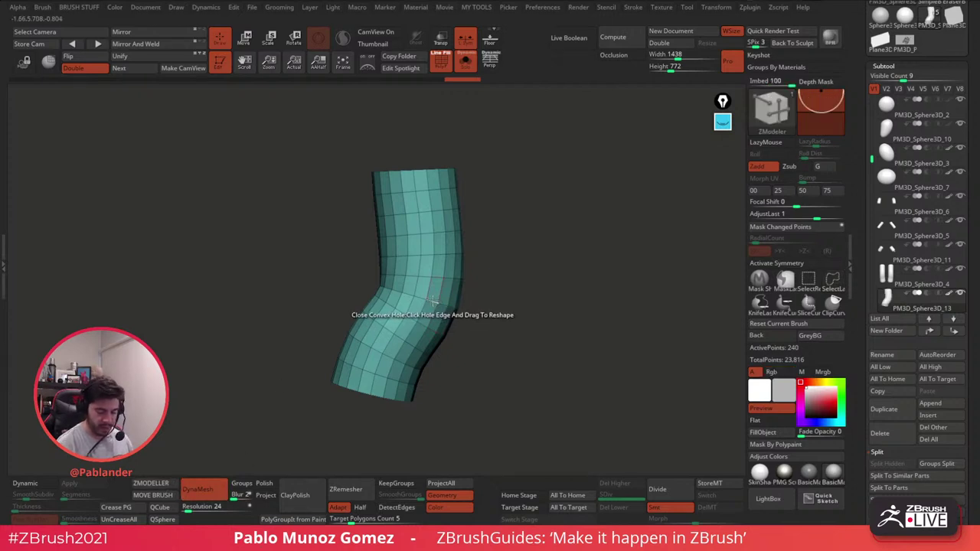
key(space)
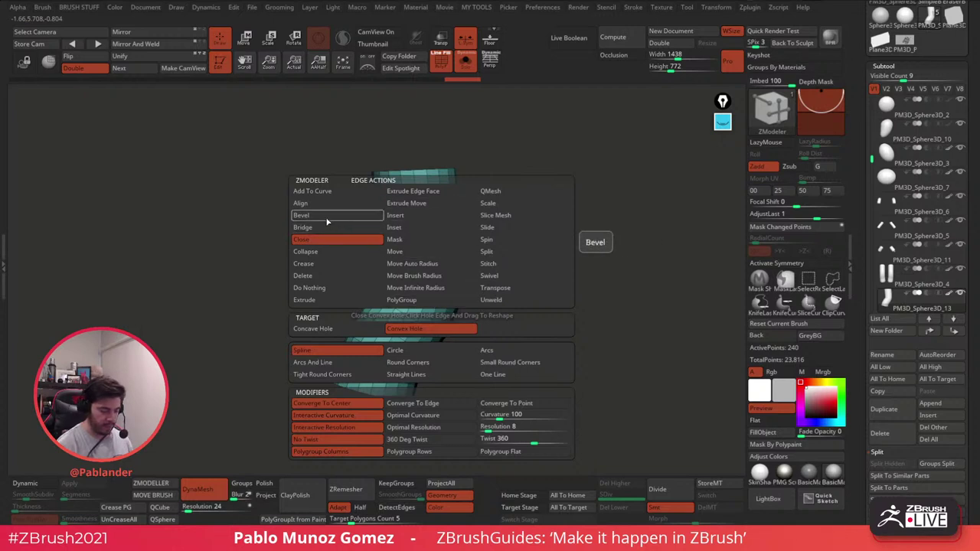
click(360, 217)
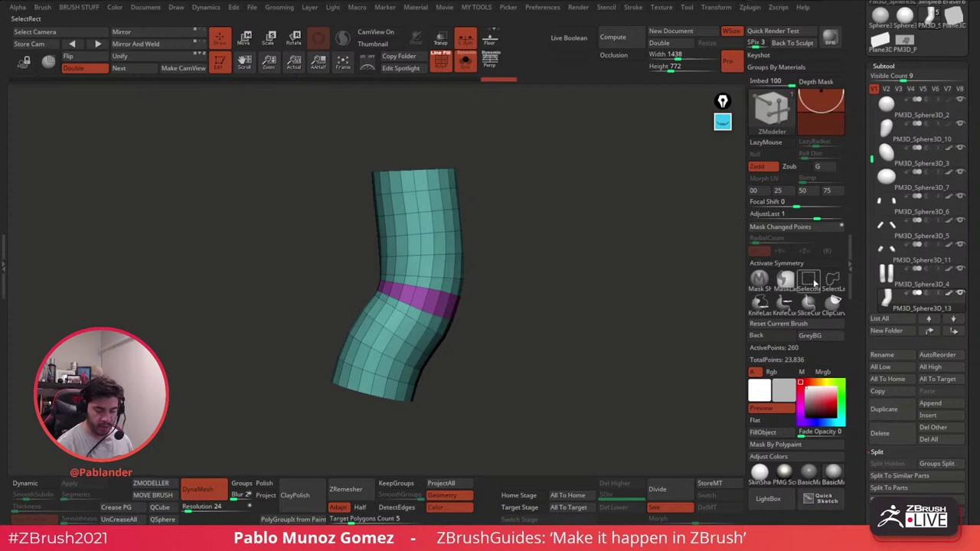
Step: Hide the bevelled band at the knee and delete it, separating the tube into thigh and lower-leg pieces
key(ctrl+shift)
ctrl+shift+click(450, 306)
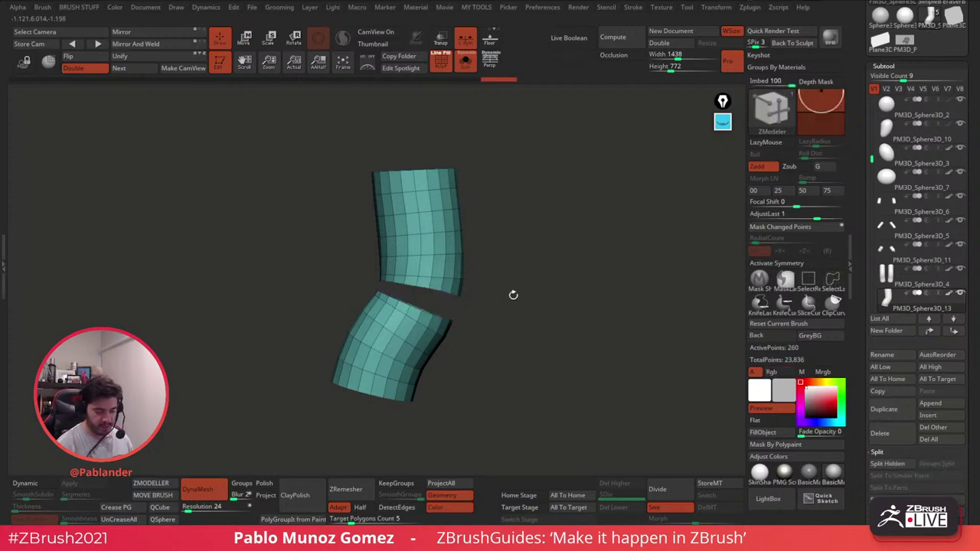
key(space)
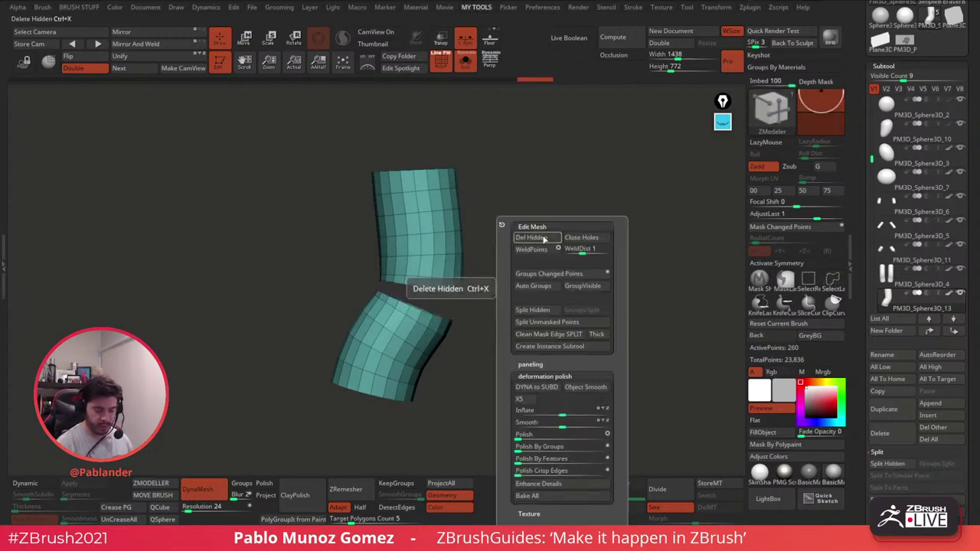
click(540, 241)
key(b)
key(m)
key(v)
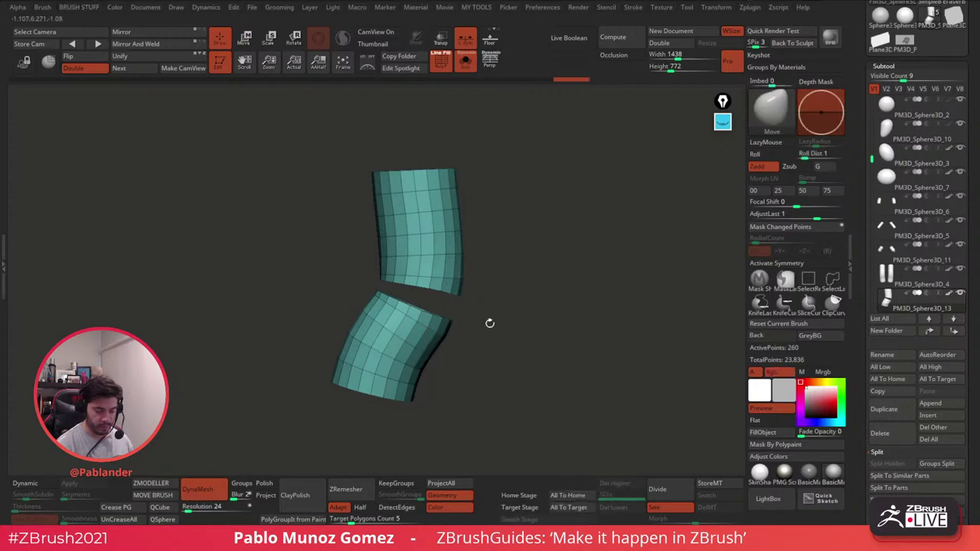
Step: Use ZModeler's Close edge action with the Convex Hole target to cap the knee end of the lower-leg piece
mouse_move(488, 323)
mouse_down()
mouse_move(537, 332)
mouse_move(452, 310)
mouse_move(490, 345)
mouse_move(520, 286)
mouse_move(459, 330)
mouse_up()
key(b)
key(z)
key(m)
drag(528, 333, 495, 286)
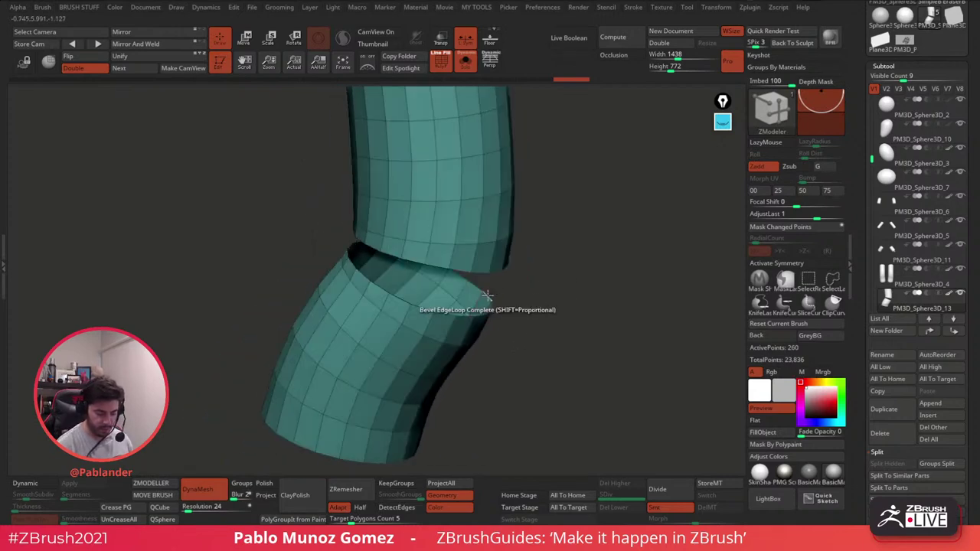
key(space)
click(384, 228)
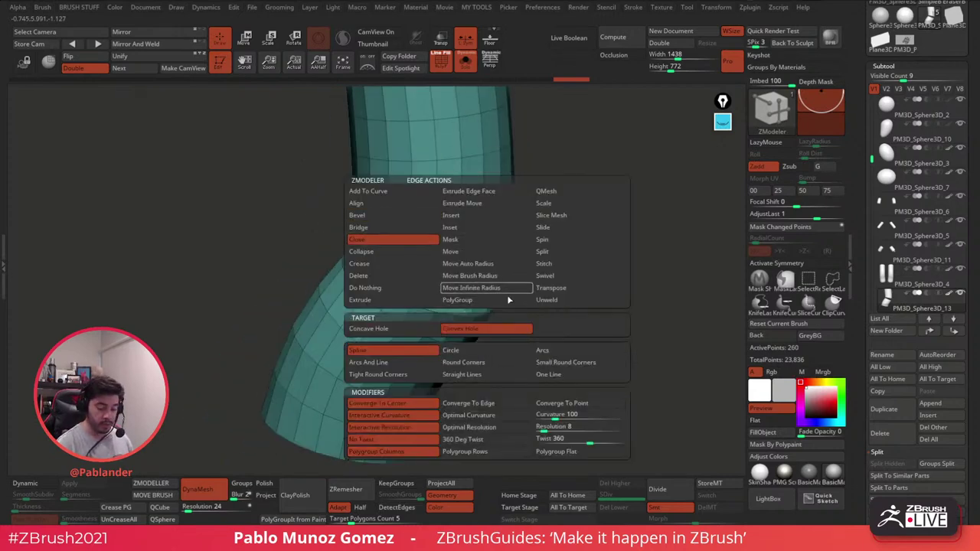
click(484, 293)
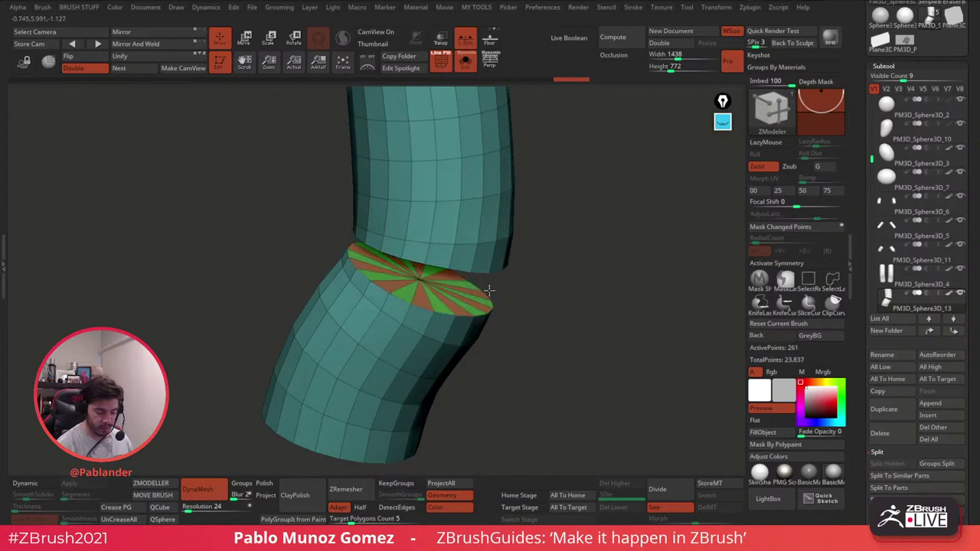
Step: Close the remaining open ends of the thigh and lower-leg pieces with the same convex-hole caps
drag(513, 281, 530, 307)
click(496, 272)
click(437, 376)
drag(595, 196, 561, 253)
click(415, 212)
Step: Give each capped leg piece its own polygroup with Auto Groups, and show only the thigh piece
key(2)
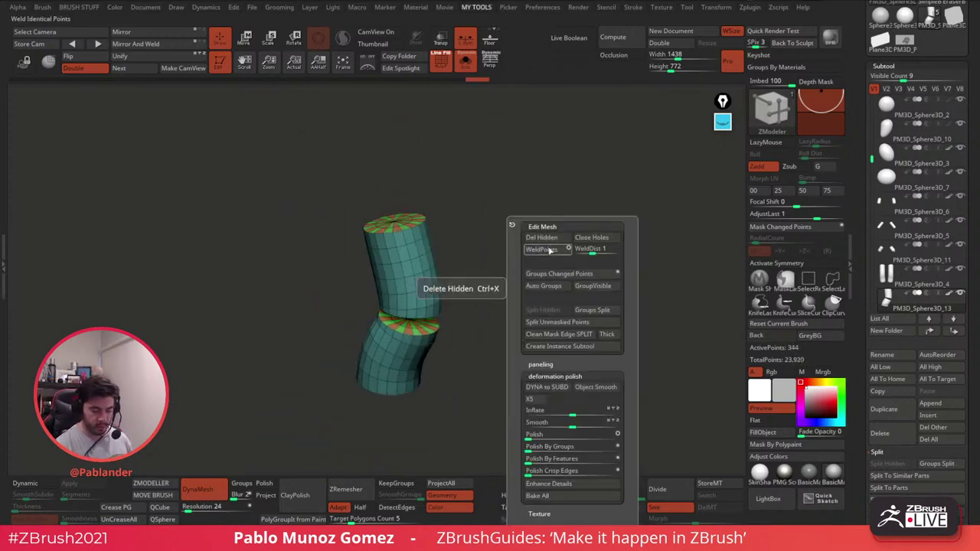
click(546, 286)
mouse_move(520, 303)
mouse_down()
mouse_move(498, 283)
mouse_move(505, 290)
mouse_up()
key(b)
click(530, 285)
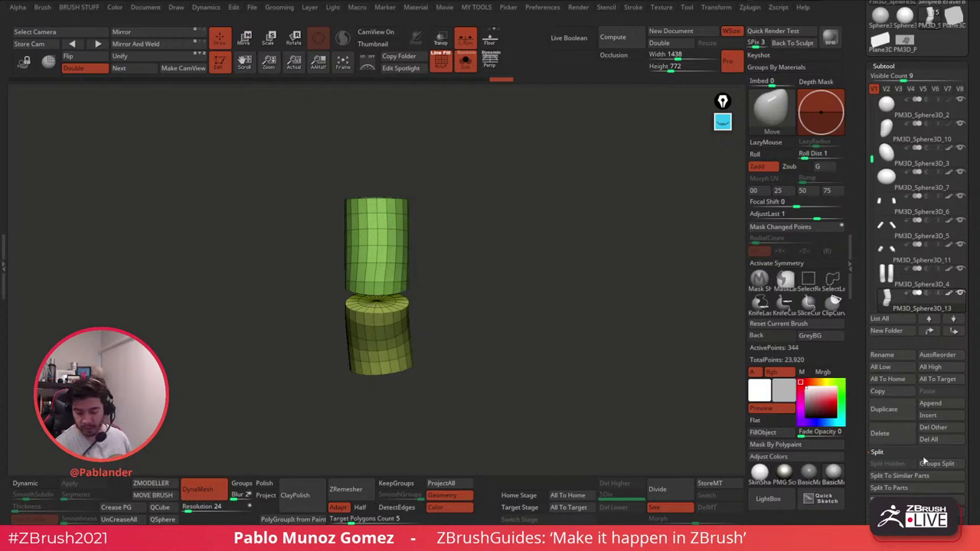
drag(972, 426, 972, 375)
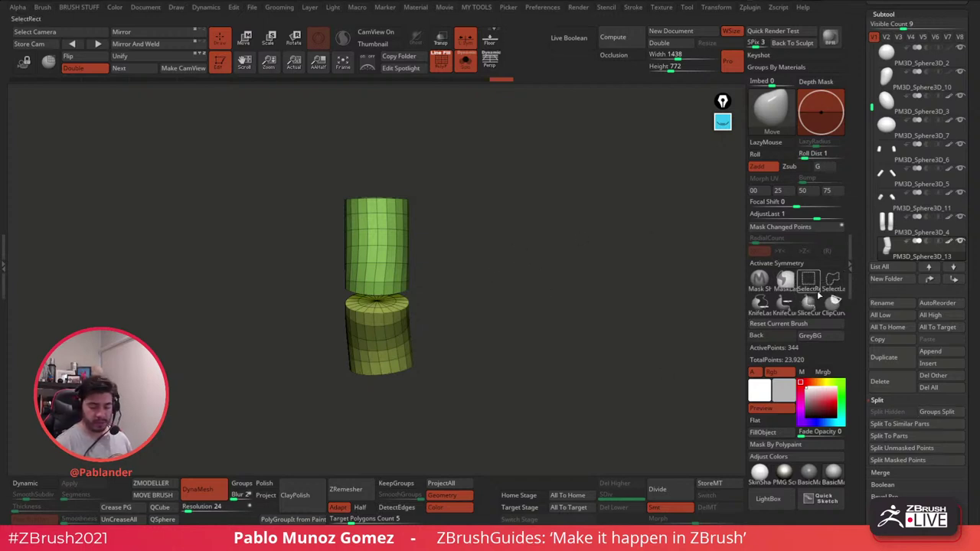
ctrl+shift+click(402, 215)
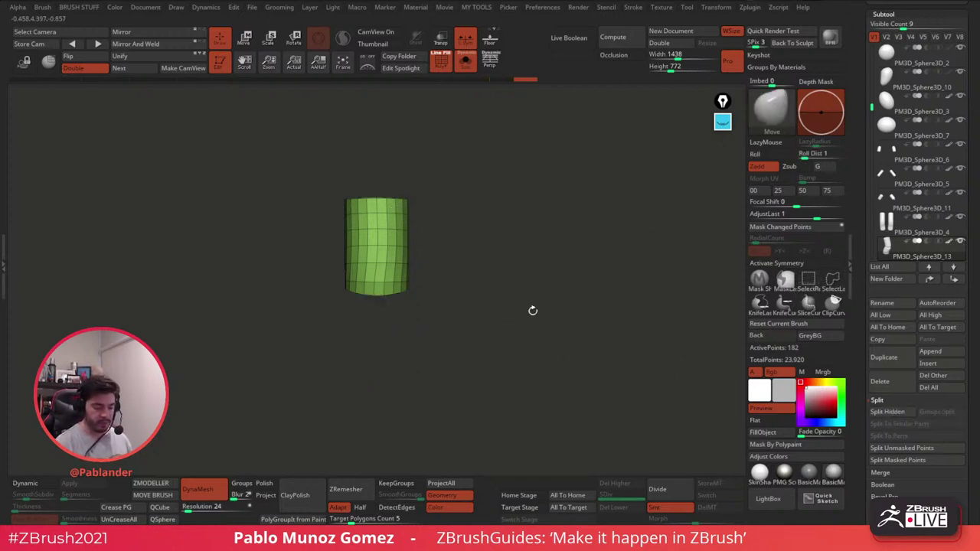
Step: Split the hidden lower-leg piece off into its own subtool and inflate the thigh piece by 56
key(space)
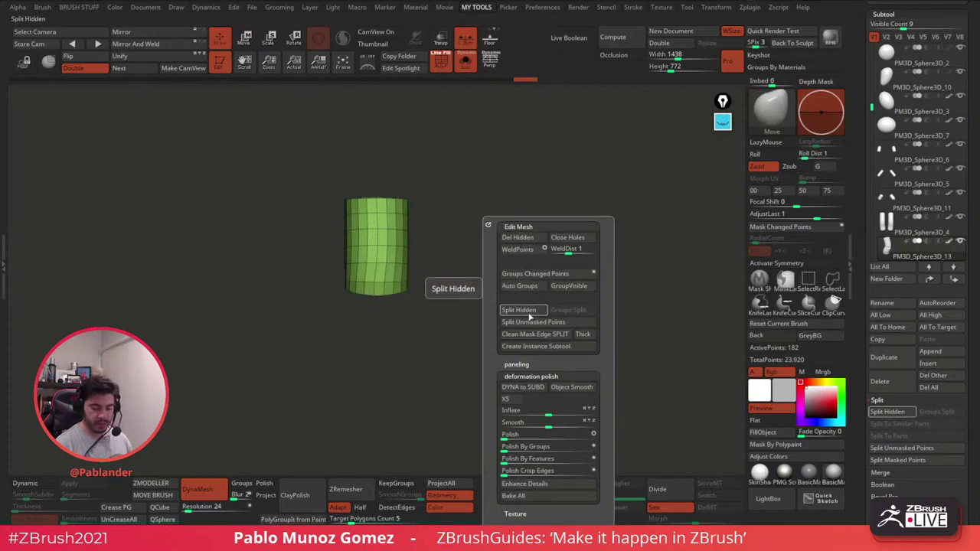
click(525, 309)
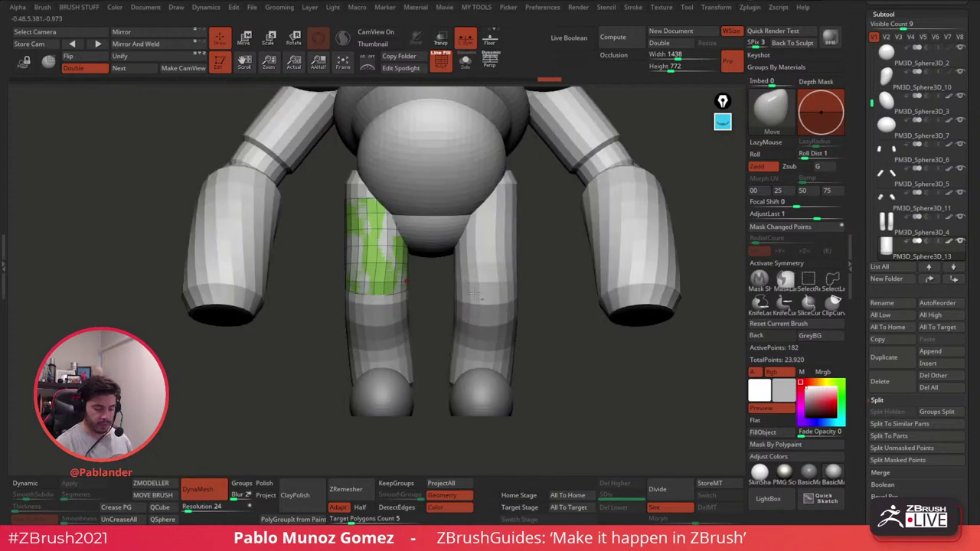
key(space)
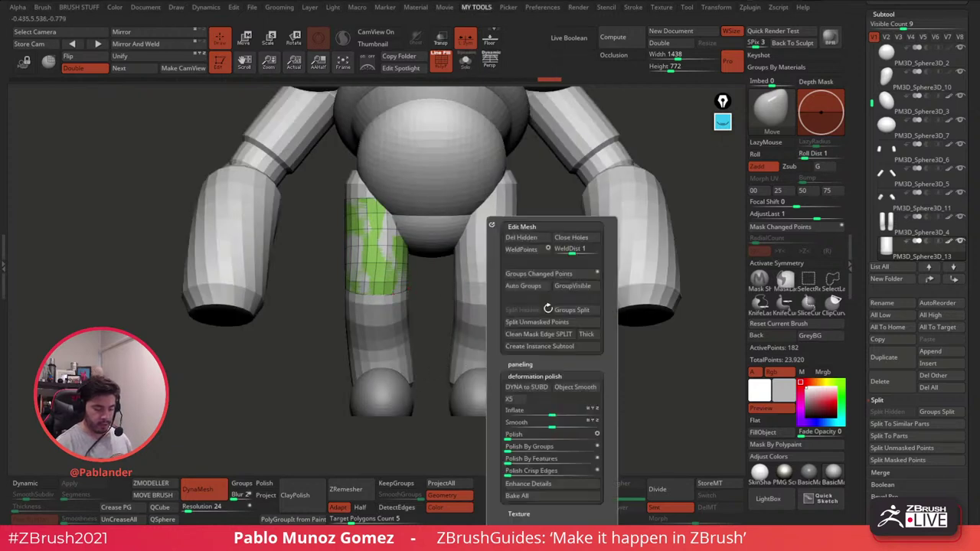
drag(554, 411, 577, 412)
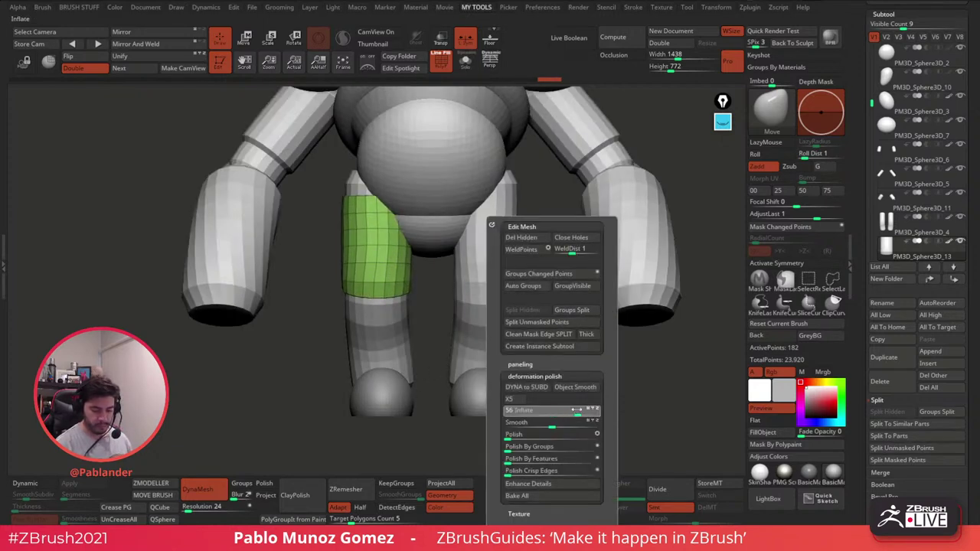
Step: Select the lower-leg subtool and inflate it so the sleeve becomes wider than the thigh piece
drag(871, 102, 871, 129)
click(918, 232)
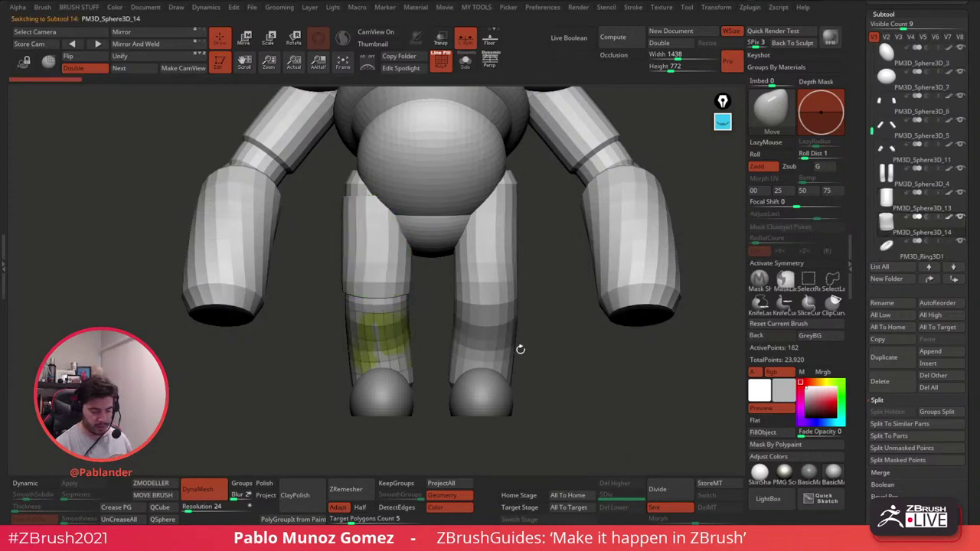
key(space)
drag(526, 412, 564, 411)
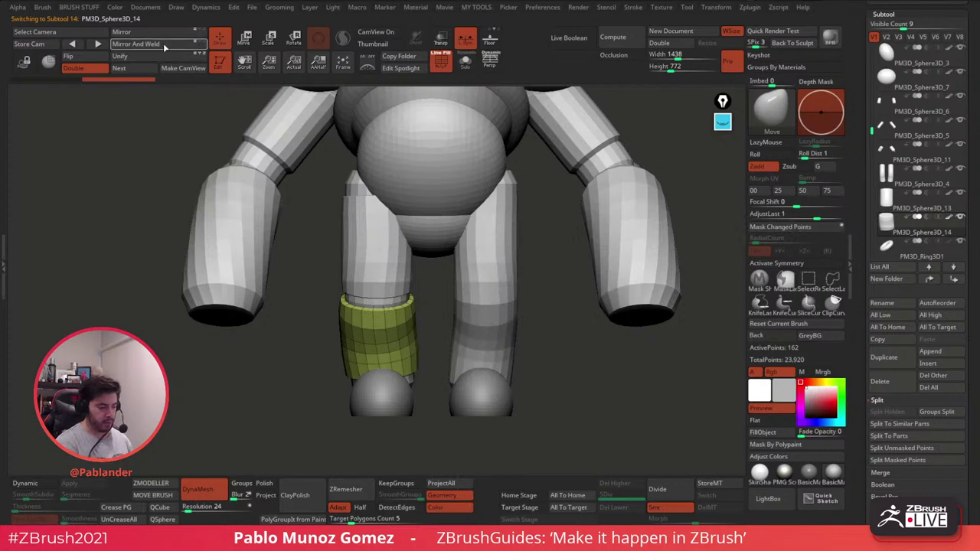
click(918, 207)
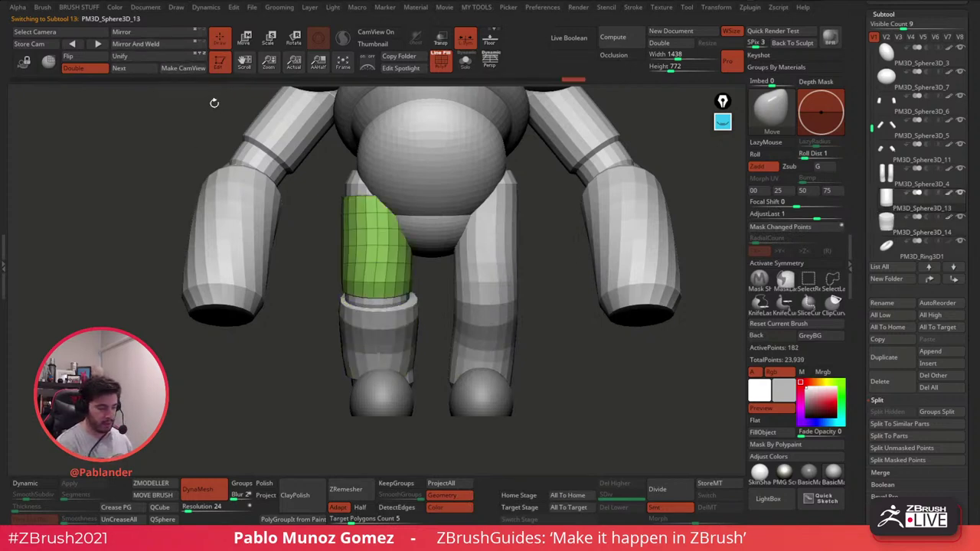
key(ctrl+z)
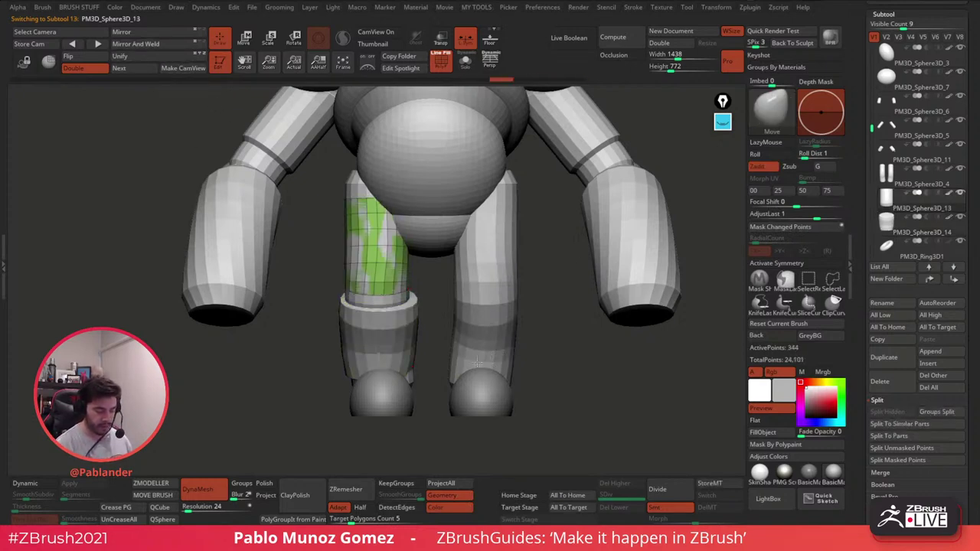
key(ctrl+z)
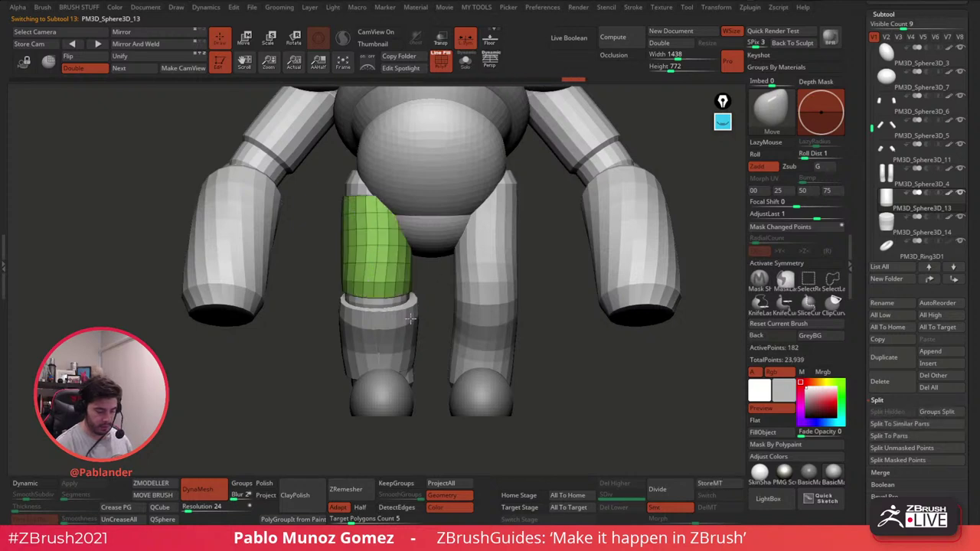
alt+click(410, 319)
click(125, 83)
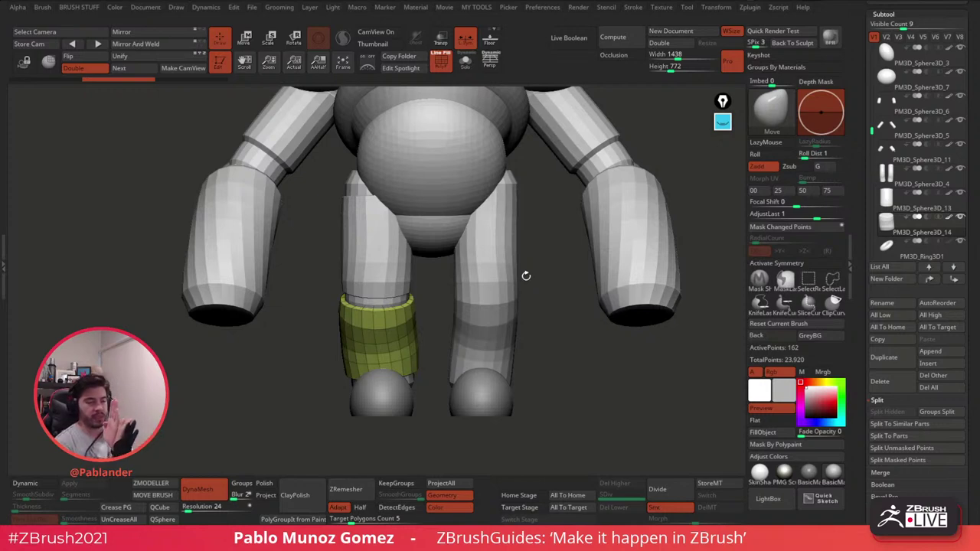
Step: Clear the old screen annotations and mark in yellow the Local Symmetry option, the body's centre axis and a leg-to-leg mirror arrow
click(722, 123)
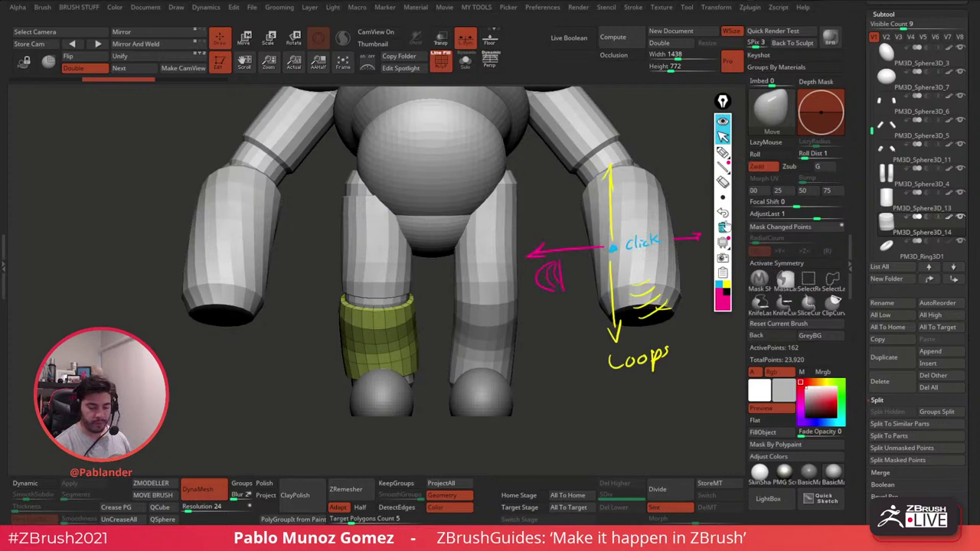
click(722, 228)
click(723, 153)
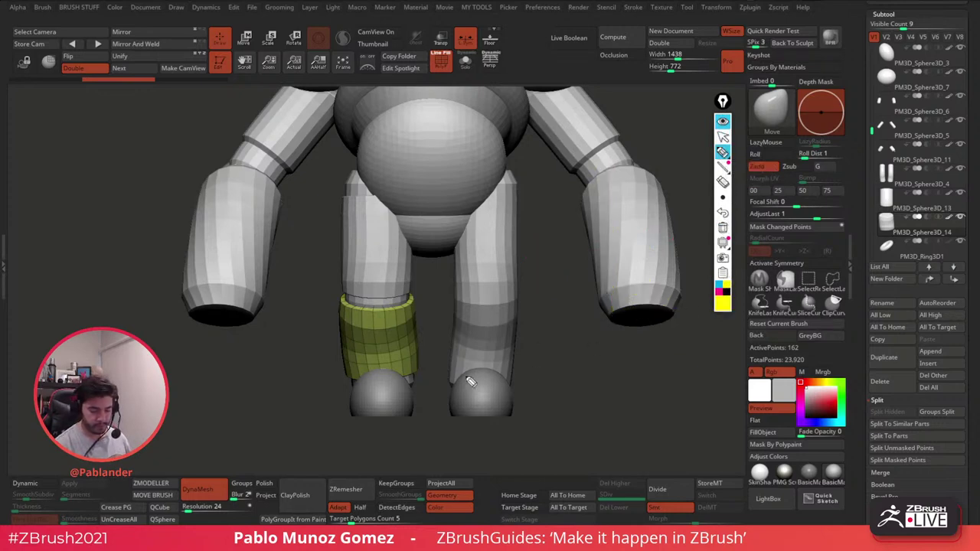
drag(476, 35, 484, 28)
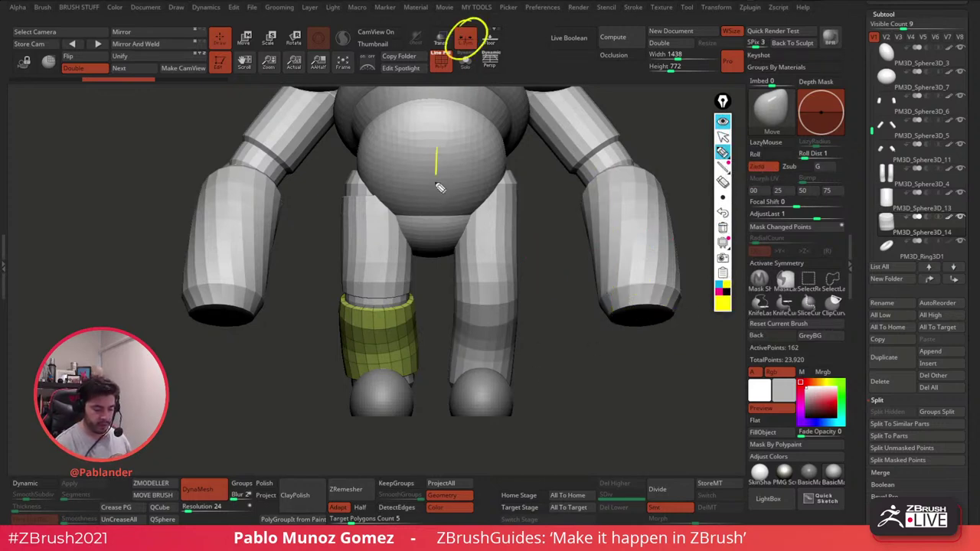
drag(438, 182, 436, 464)
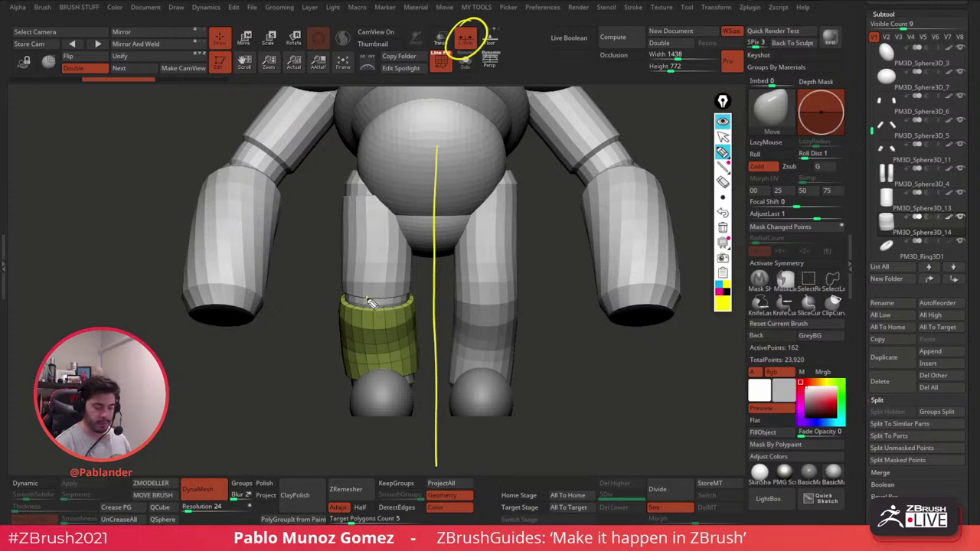
mouse_move(370, 303)
mouse_down()
mouse_move(438, 241)
mouse_move(494, 298)
mouse_up()
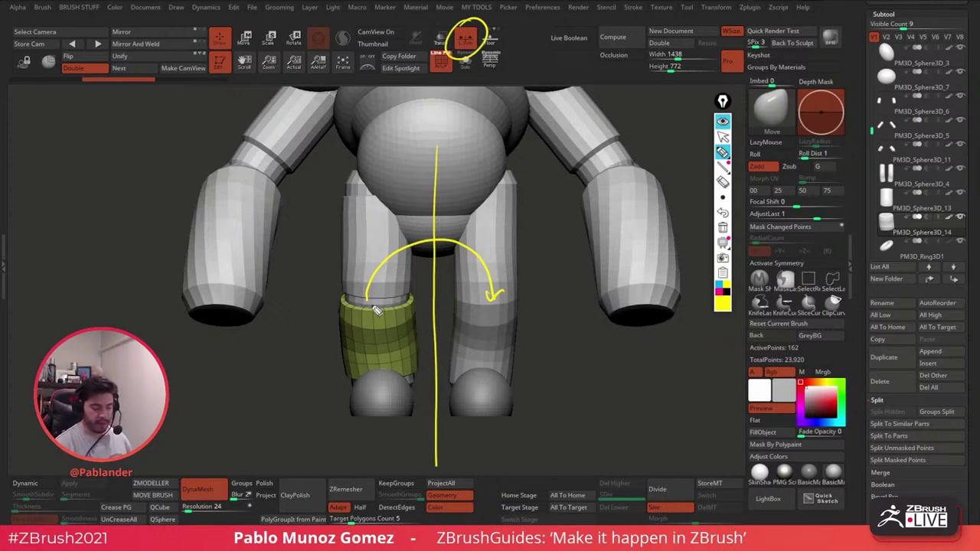
Step: Mark the lower-leg sleeve's bounds, local centre line and hatched half in magenta, and clear all annotations
click(718, 293)
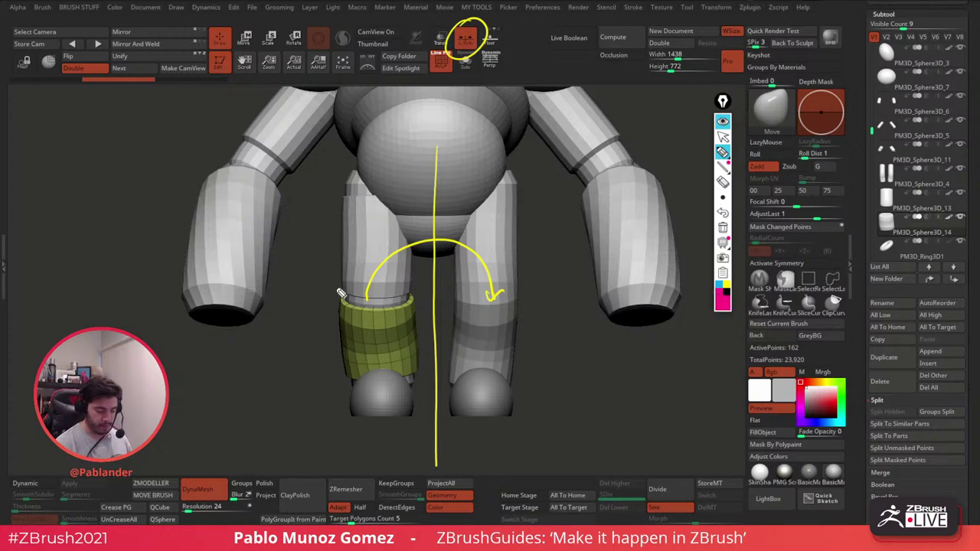
drag(338, 290, 341, 398)
drag(419, 289, 418, 398)
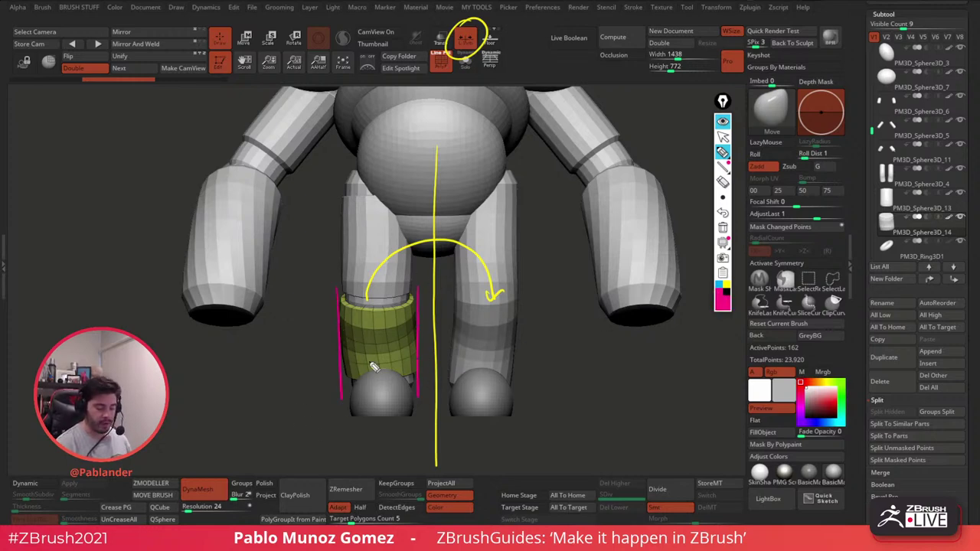
drag(382, 235, 380, 425)
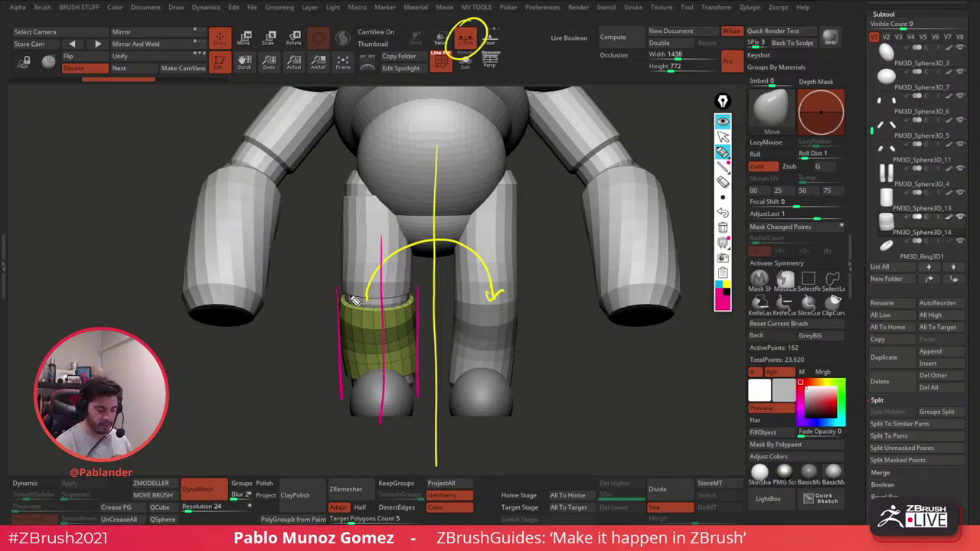
mouse_move(354, 300)
mouse_down()
mouse_move(359, 386)
mouse_move(375, 337)
mouse_up()
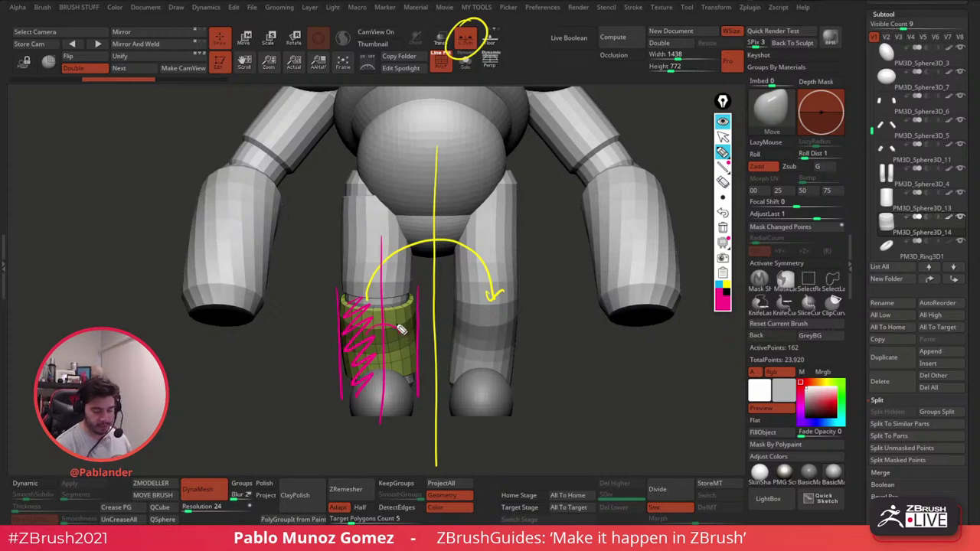
click(722, 227)
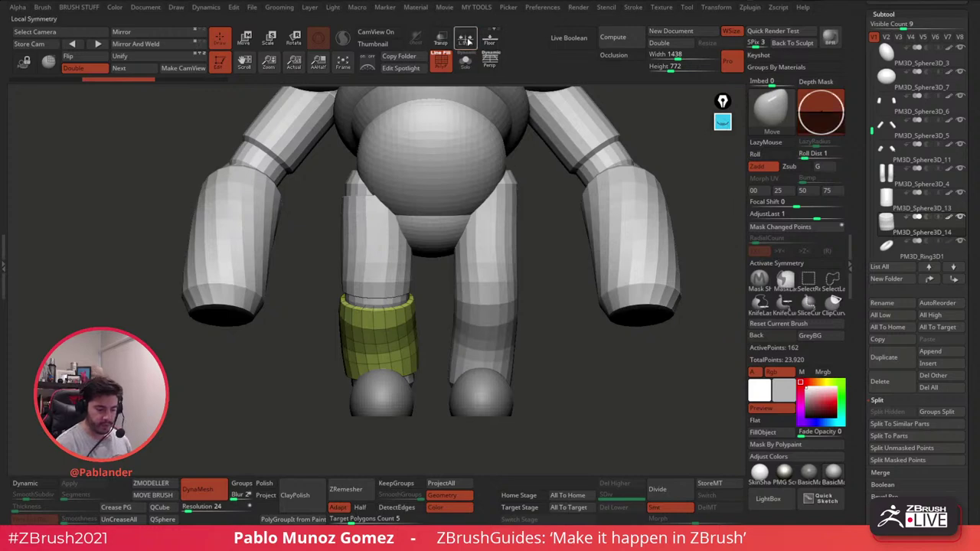
Step: With Local Symmetry off, apply Mirror And Weld to the lower-leg and thigh subtools to copy both sleeves to the opposite leg
click(135, 44)
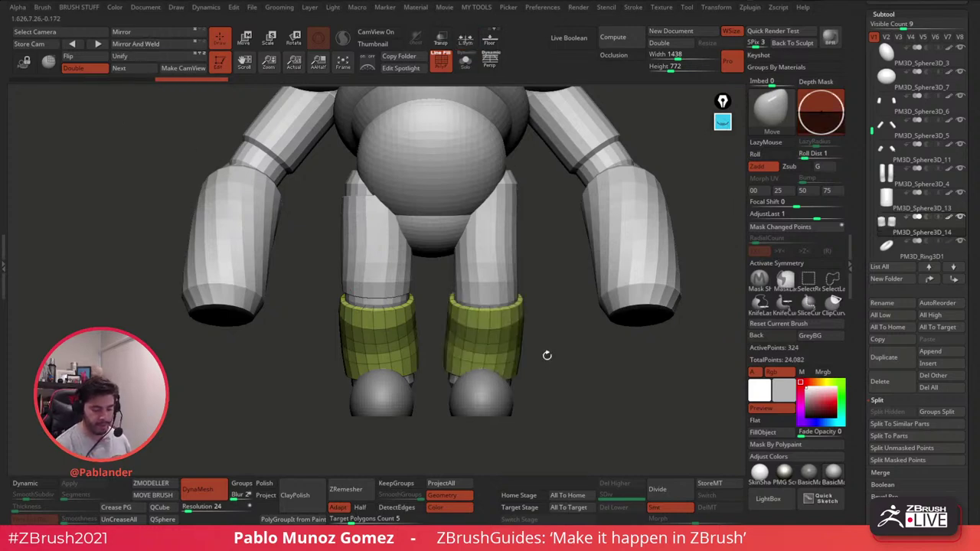
alt+click(399, 267)
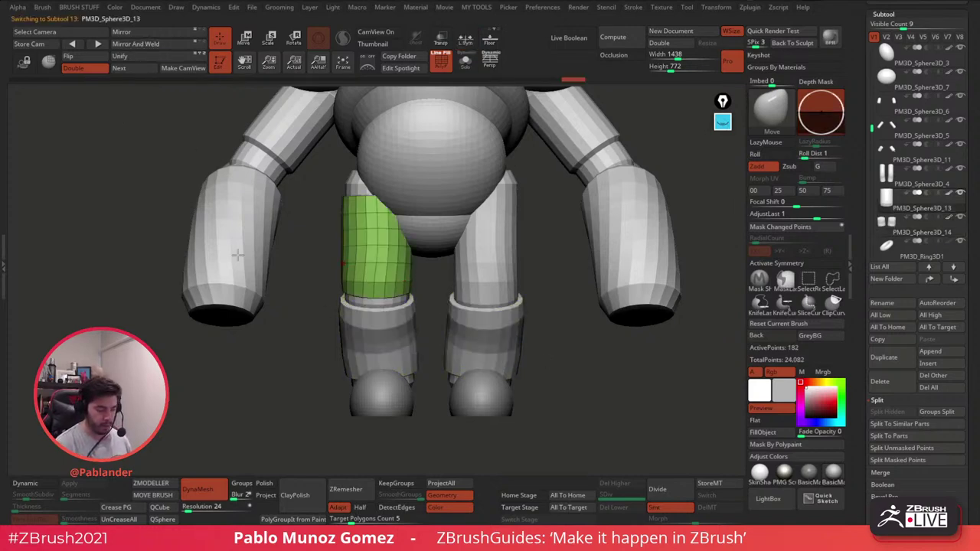
click(135, 44)
Step: Turn off the wireframe display and enable the silhouette thumbnail to review the whole character at a small size
alt+drag(604, 388, 542, 210)
click(442, 63)
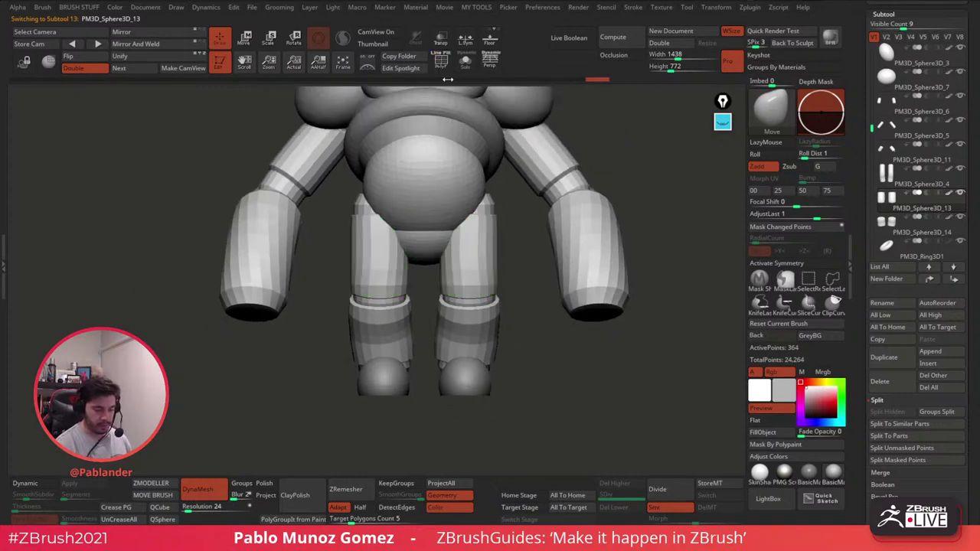
alt+drag(537, 320, 494, 234)
alt+drag(507, 356, 519, 315)
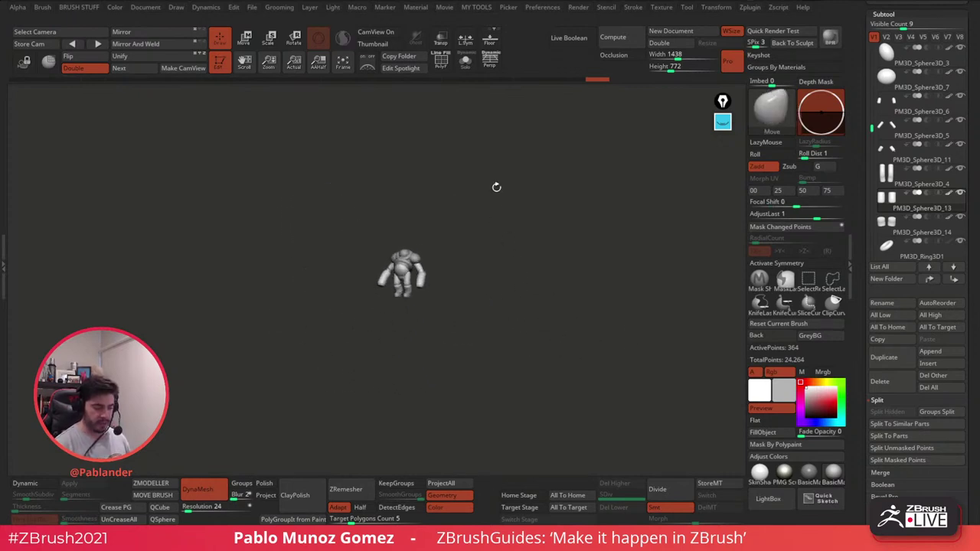
click(380, 44)
drag(532, 280, 566, 307)
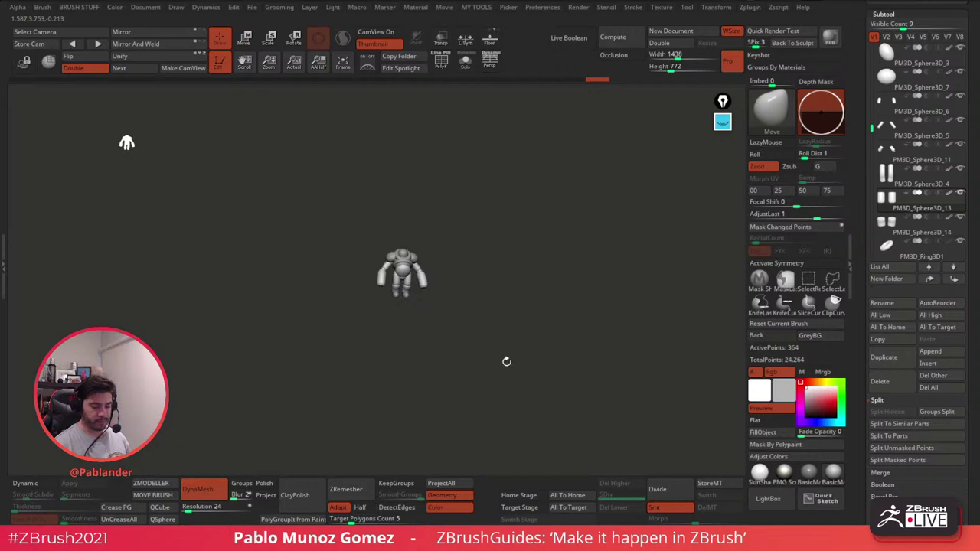
Step: Turn off the silhouette thumbnail in the viewport and frame the blockout figure from the front
drag(509, 356, 507, 330)
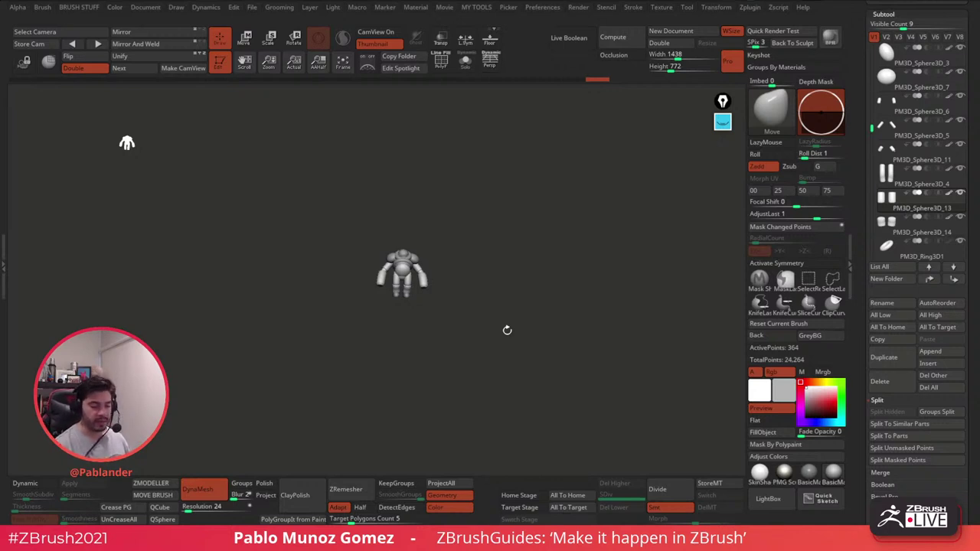
drag(506, 330, 522, 300)
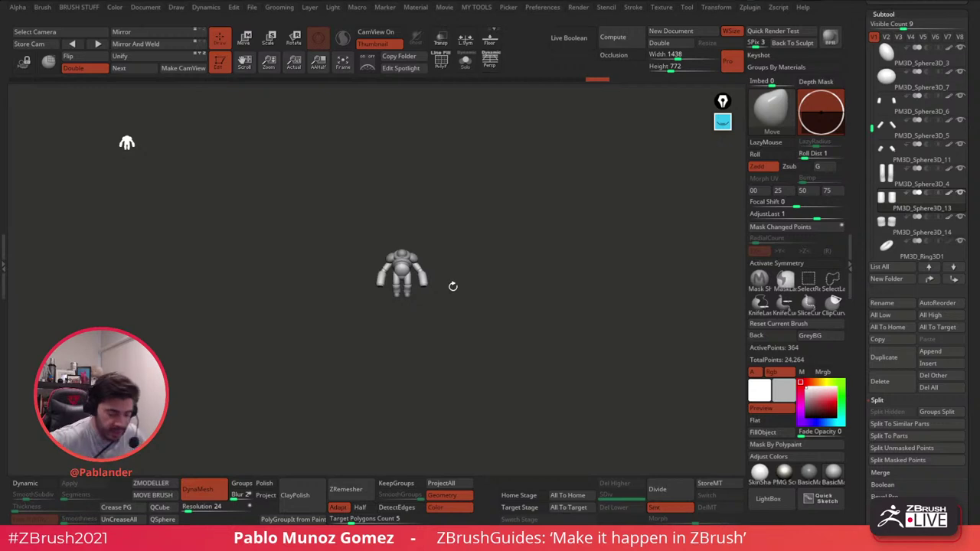
drag(563, 273, 542, 284)
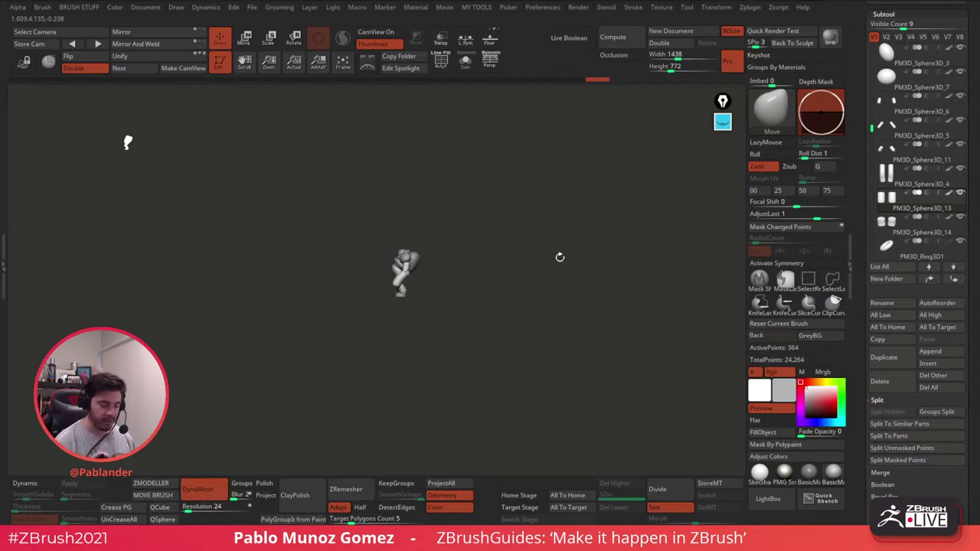
drag(463, 280, 564, 330)
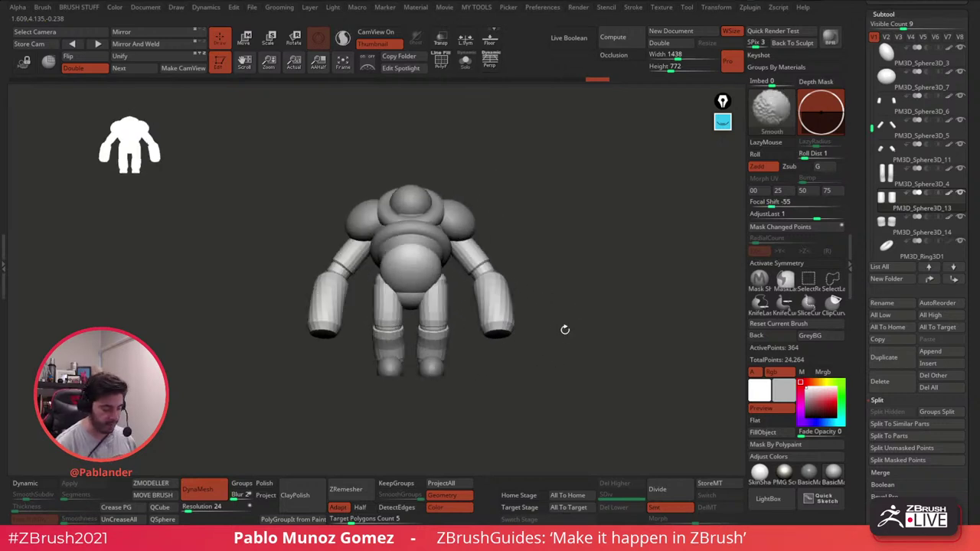
click(377, 44)
drag(460, 157, 531, 260)
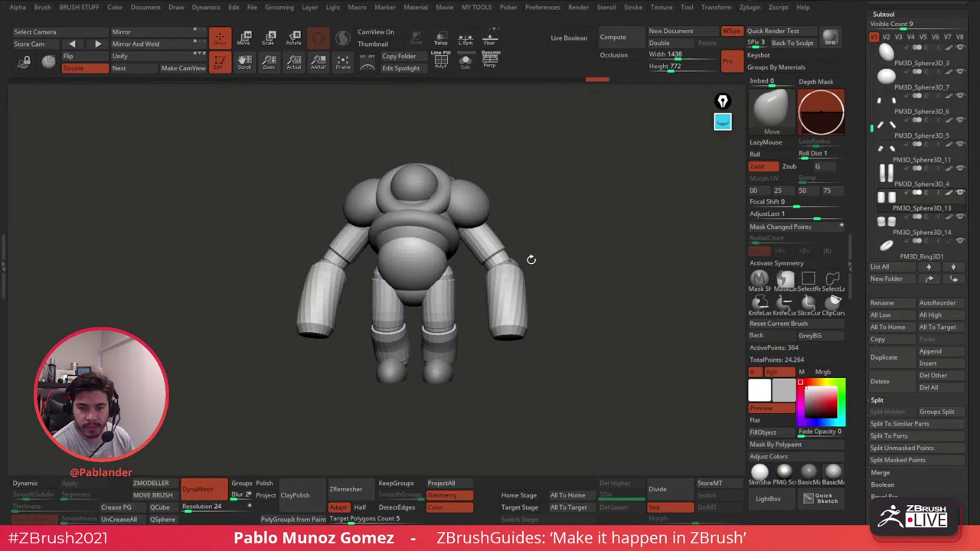
drag(530, 260, 582, 308)
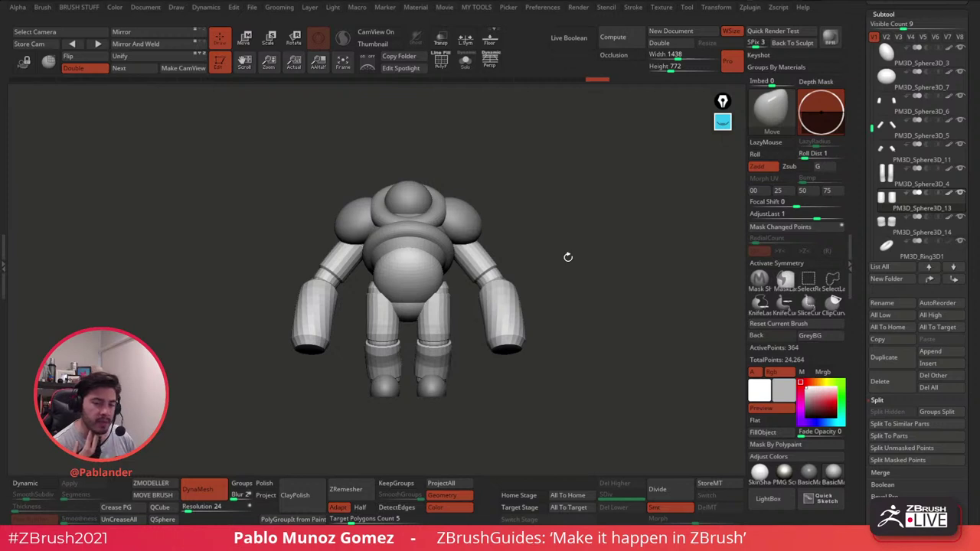
Step: Isolate the forearms subtool in Solo mode, and show the whole figure again
alt+click(506, 293)
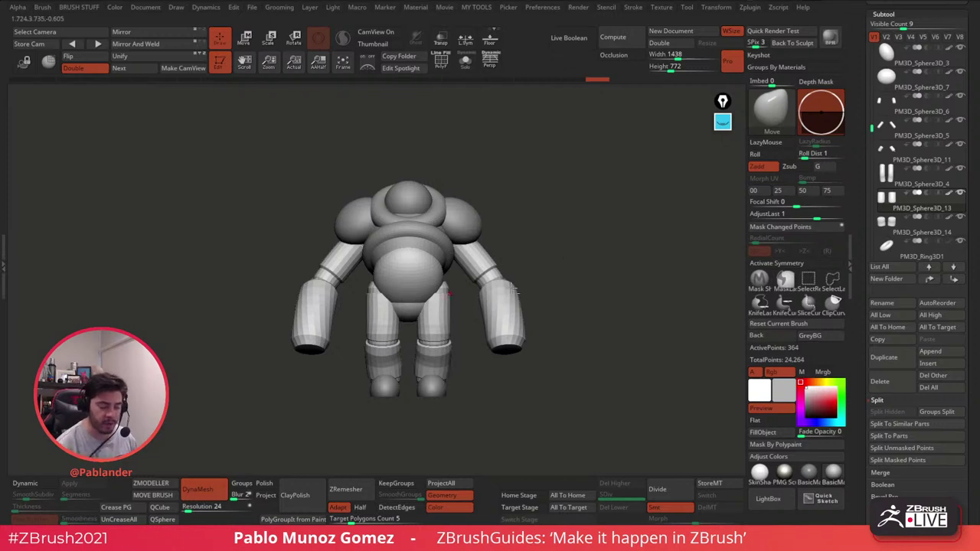
click(465, 61)
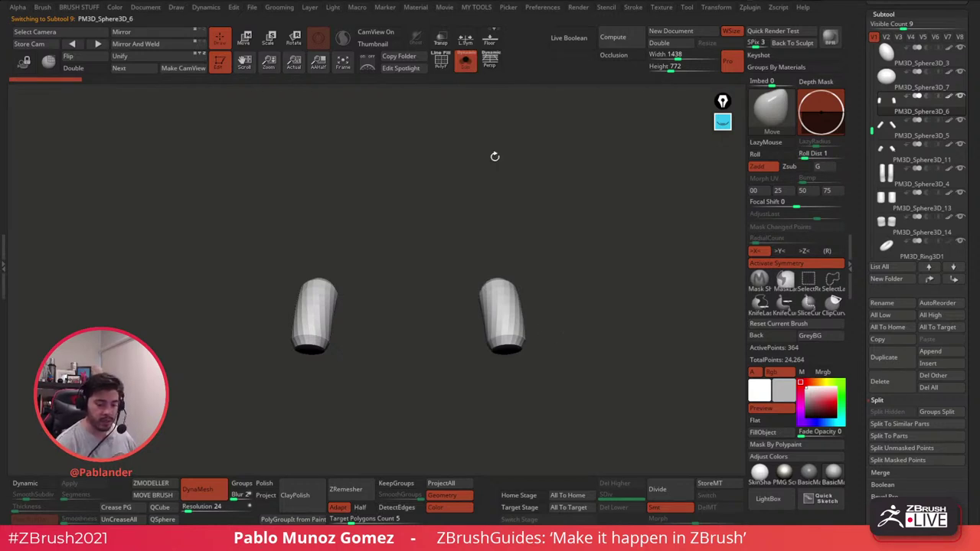
click(465, 64)
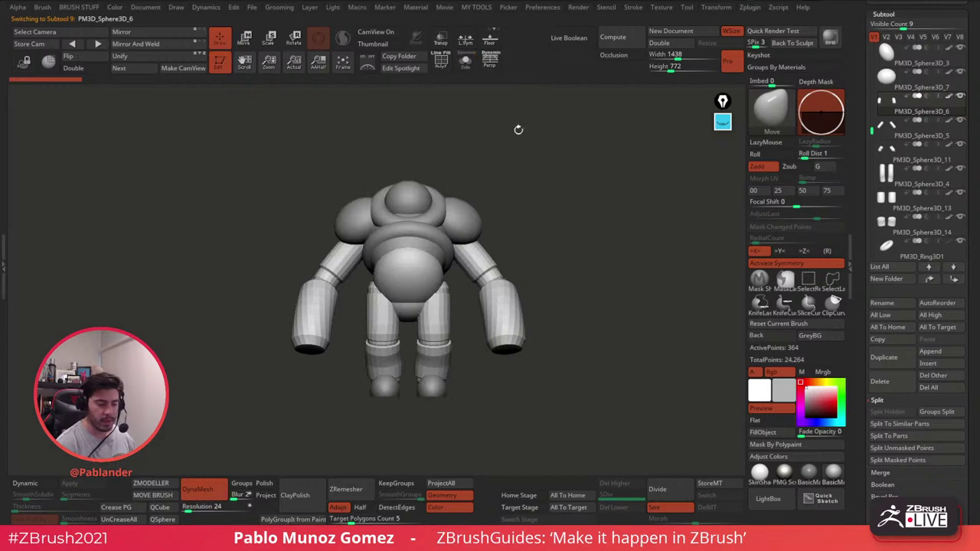
mouse_move(579, 302)
alt+mouse_down()
mouse_move(583, 290)
mouse_move(584, 304)
mouse_move(593, 301)
alt+mouse_up()
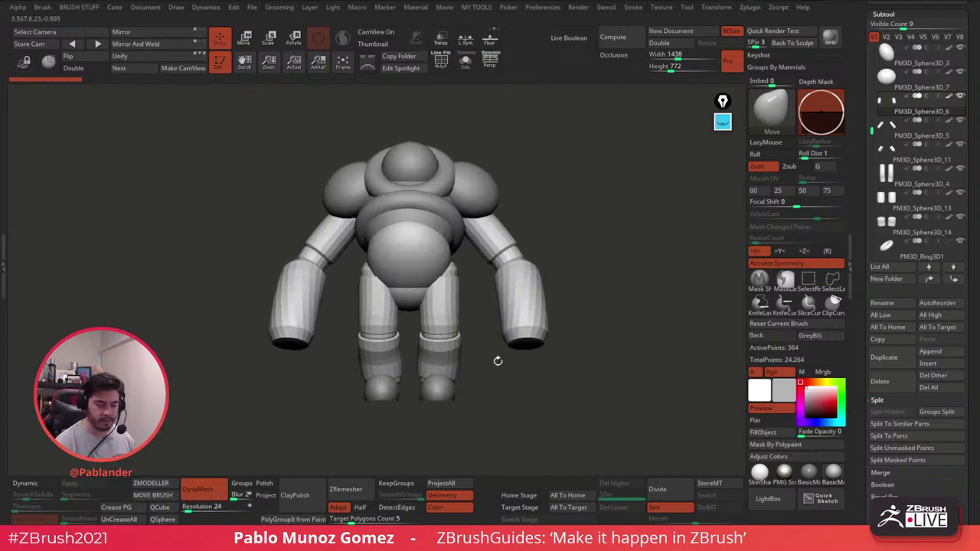
key(b)
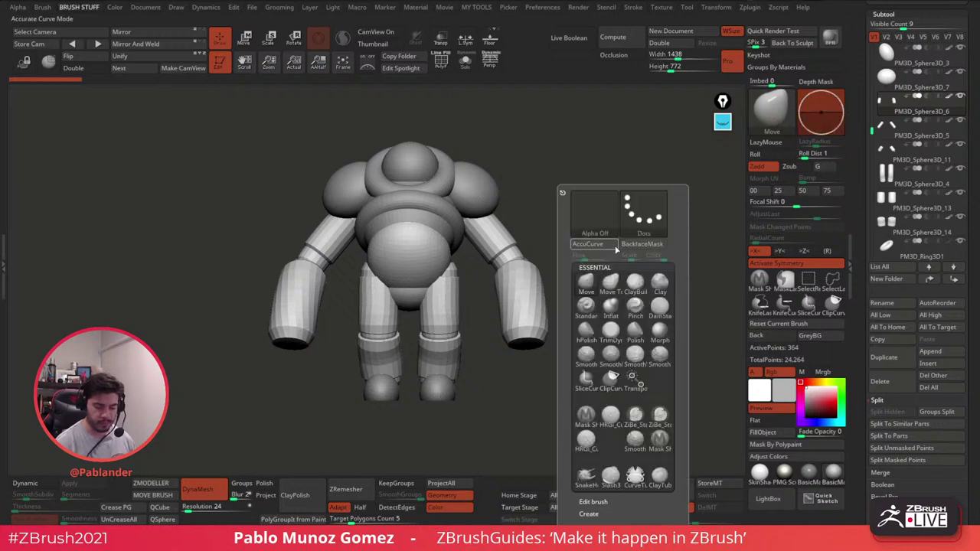
click(604, 245)
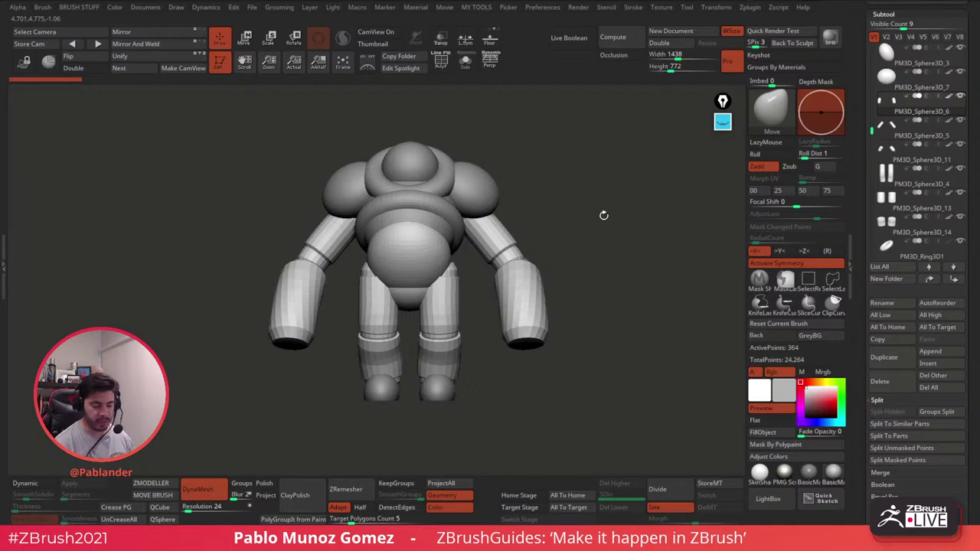
key(space)
mouse_move(629, 216)
mouse_down()
mouse_move(641, 217)
mouse_move(629, 220)
mouse_up()
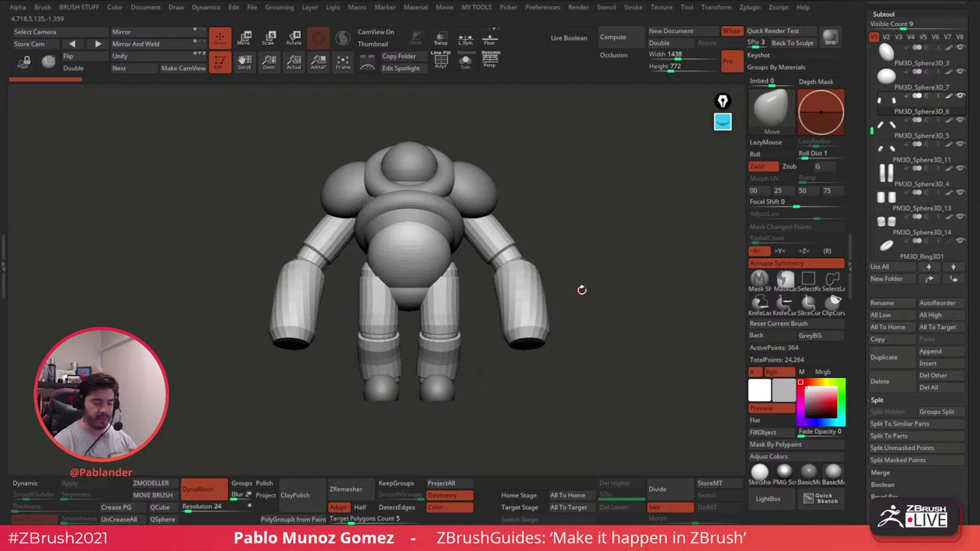
Step: Examine the polygroup colours of the forearms, thighs, upper arms, shoulders and torso with PolyFrame display, and turn it off again
click(442, 63)
click(437, 54)
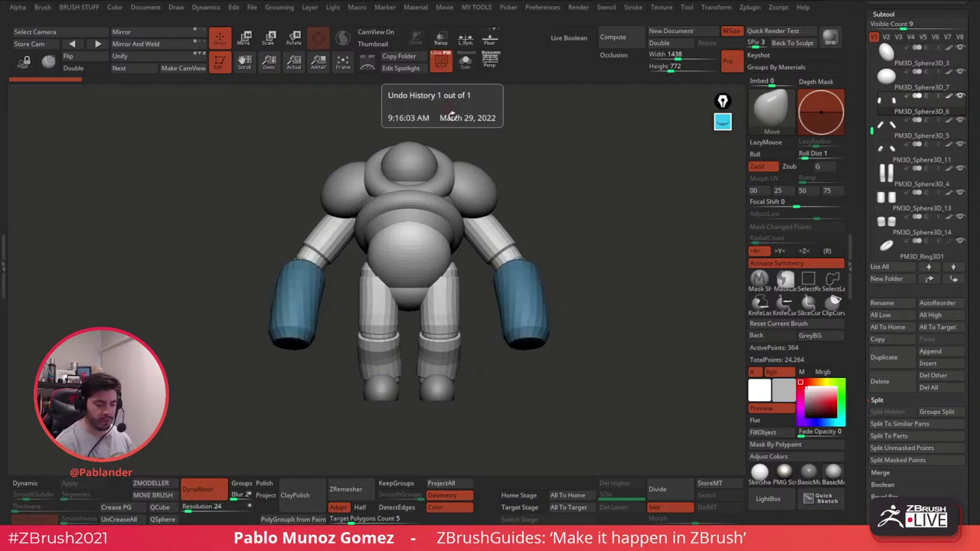
alt+click(507, 251)
alt+click(459, 307)
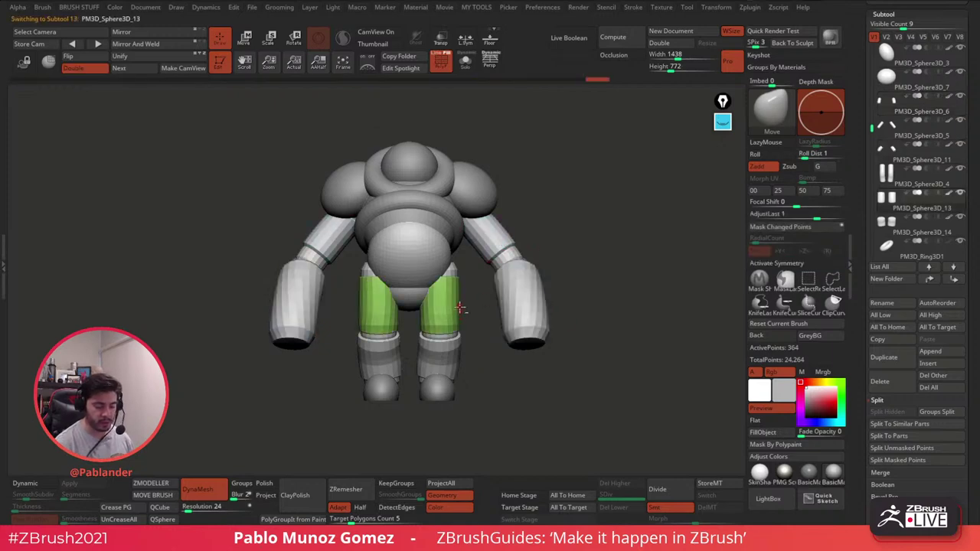
alt+click(433, 259)
alt+click(490, 239)
alt+click(476, 193)
alt+click(438, 219)
alt+click(522, 280)
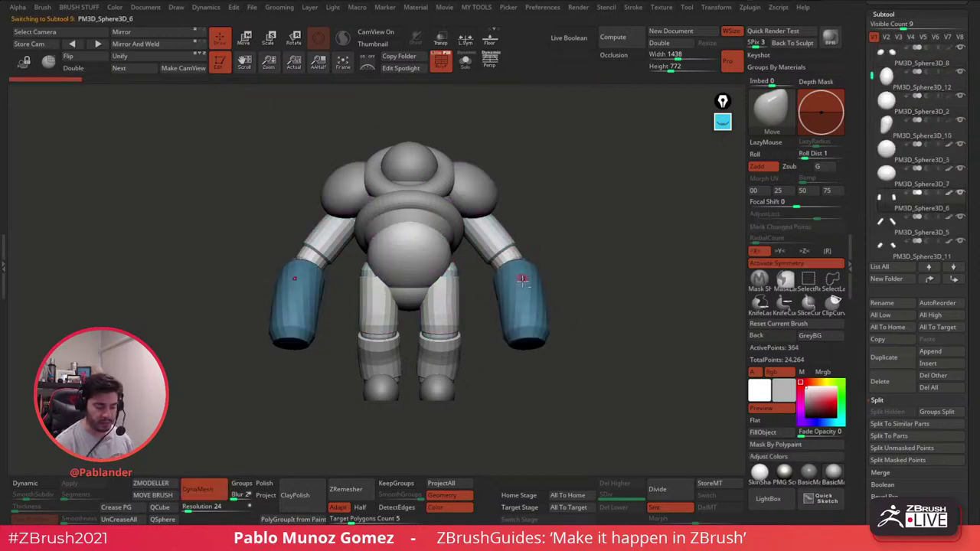
alt+click(448, 325)
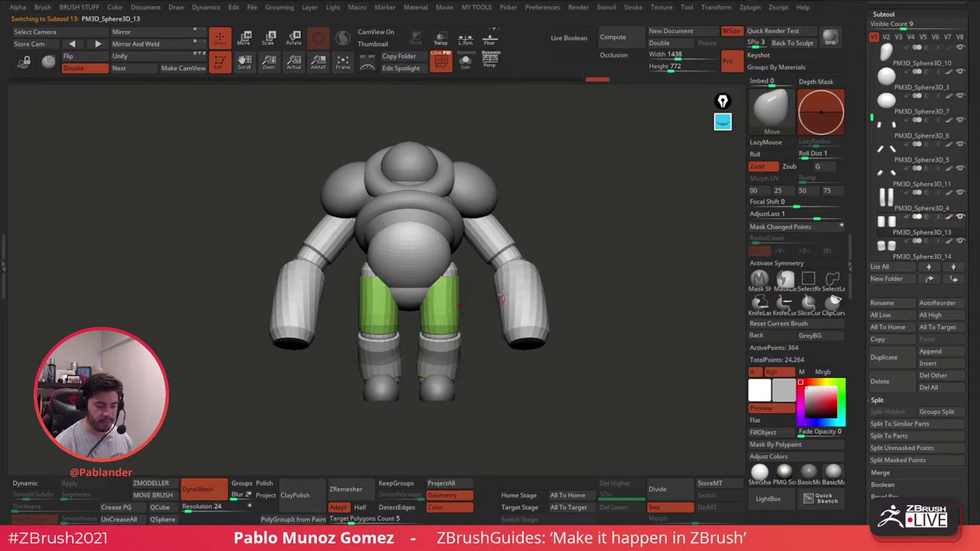
ctrl+shift+click(436, 69)
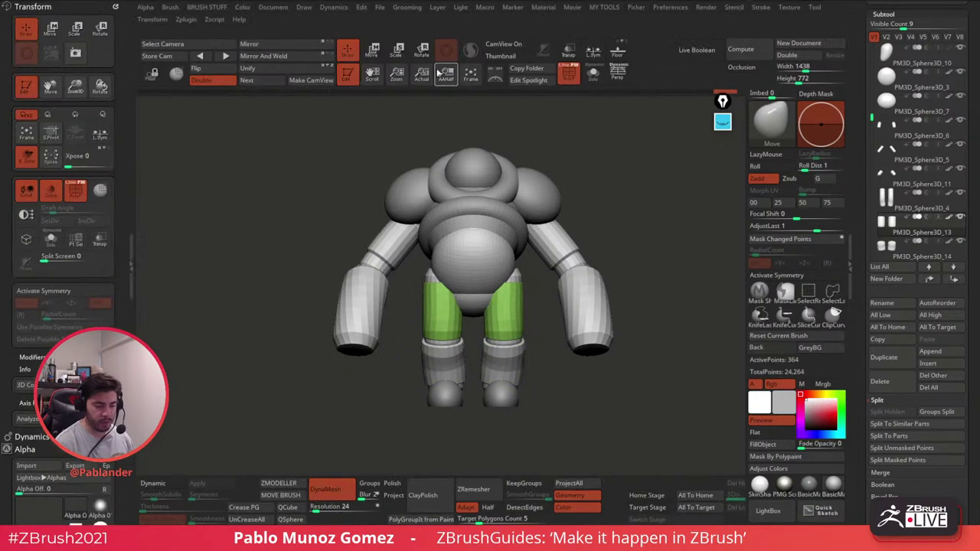
double_click(131, 242)
click(444, 57)
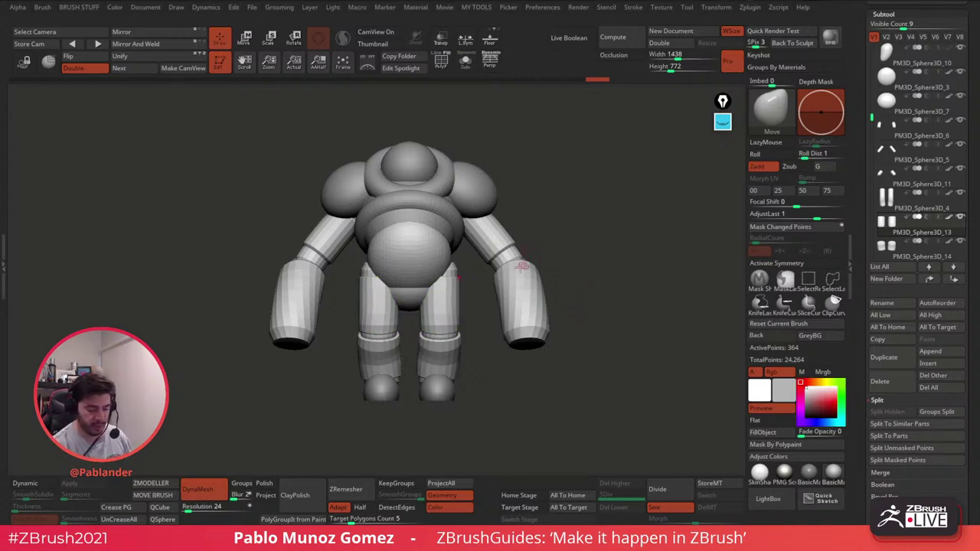
Step: Try to fill all visible subtools with SubTool Master's Fill function
scroll(911, 114, up, 5)
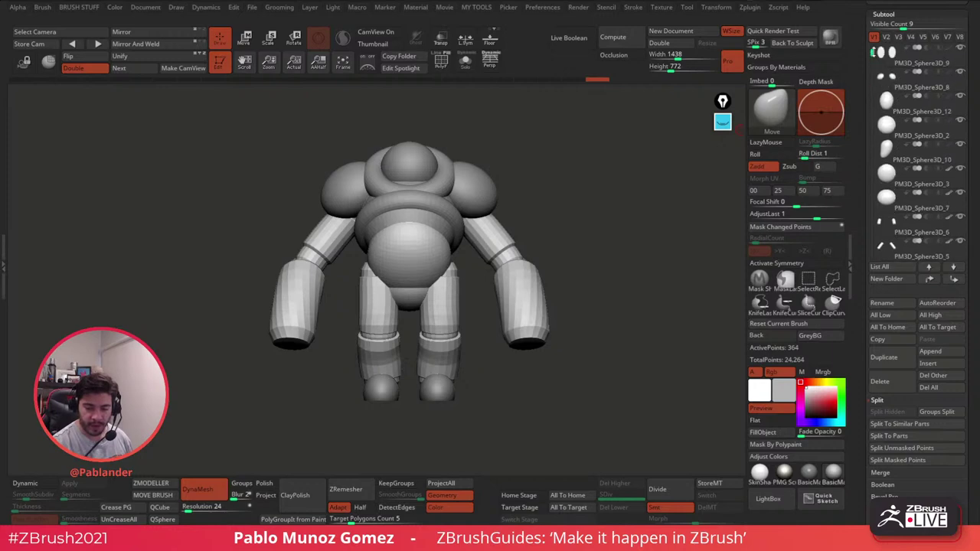
click(900, 59)
click(753, 9)
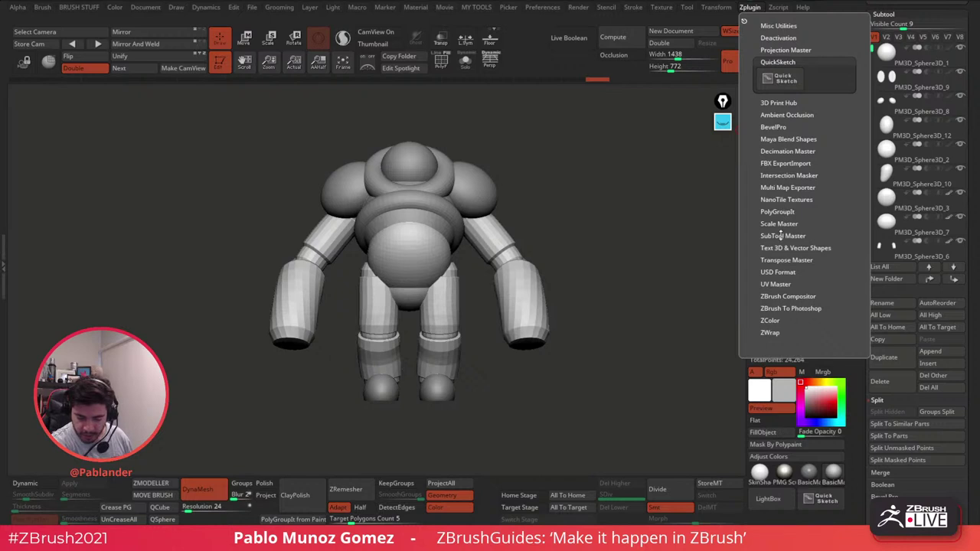
click(782, 236)
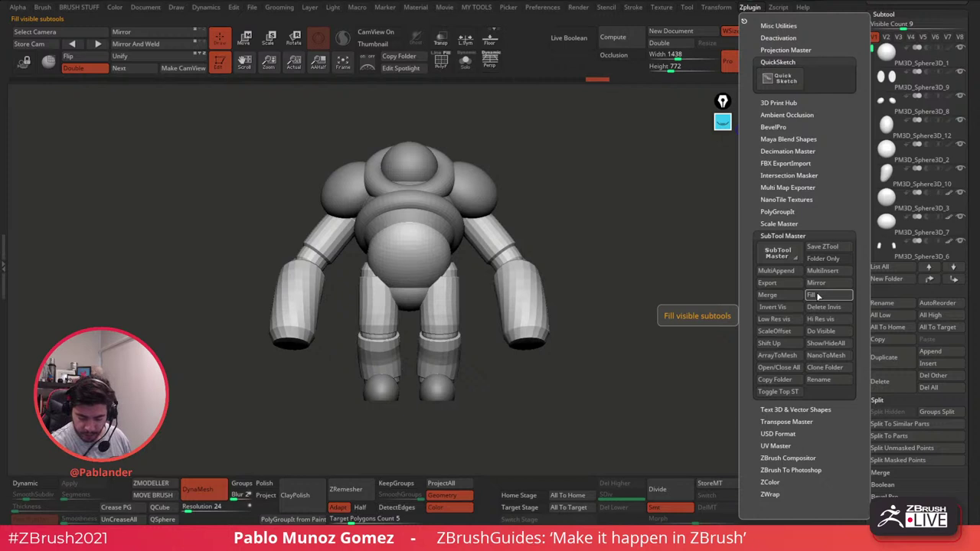
click(818, 295)
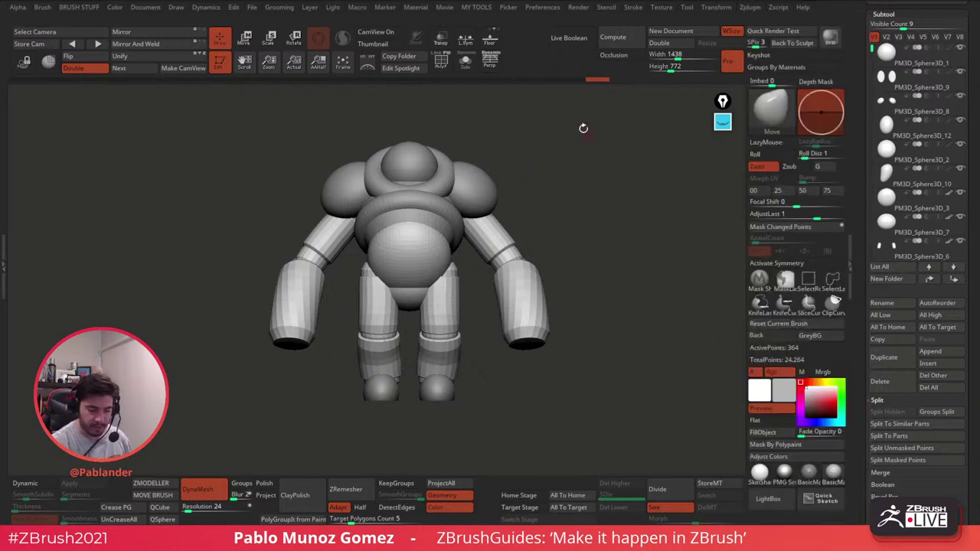
Step: Select the head subtool, check its polygroup colour in PolyFrame, and apply Polypaint From Polygroups to it
click(886, 53)
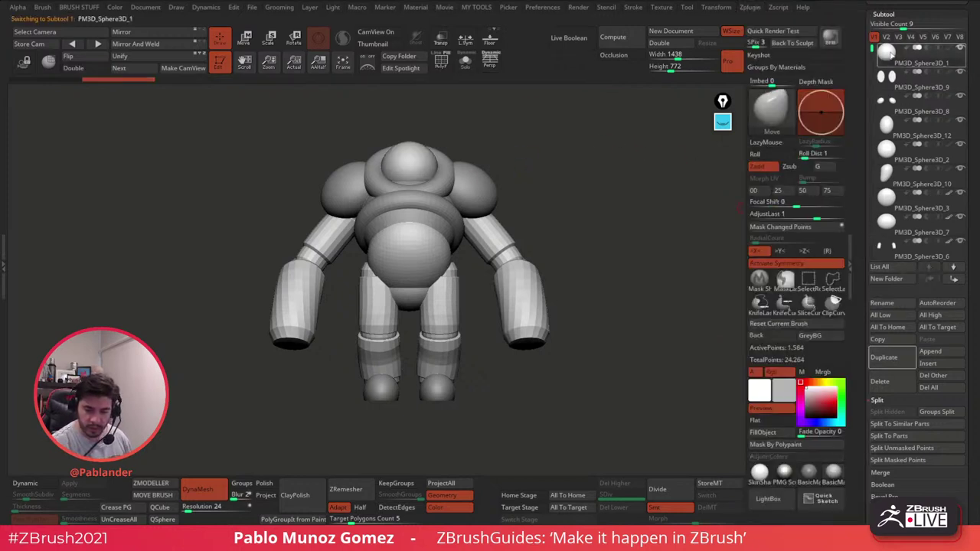
drag(858, 201, 862, 69)
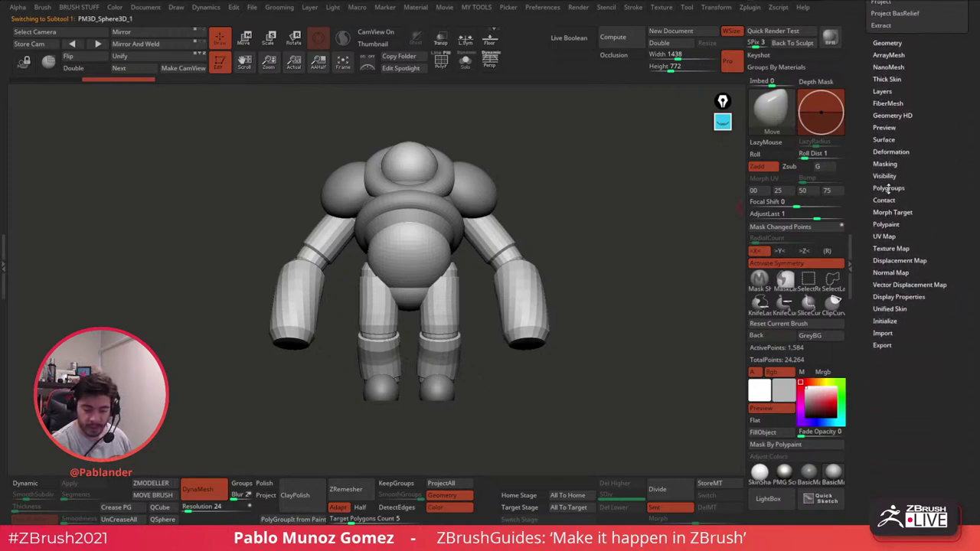
click(900, 224)
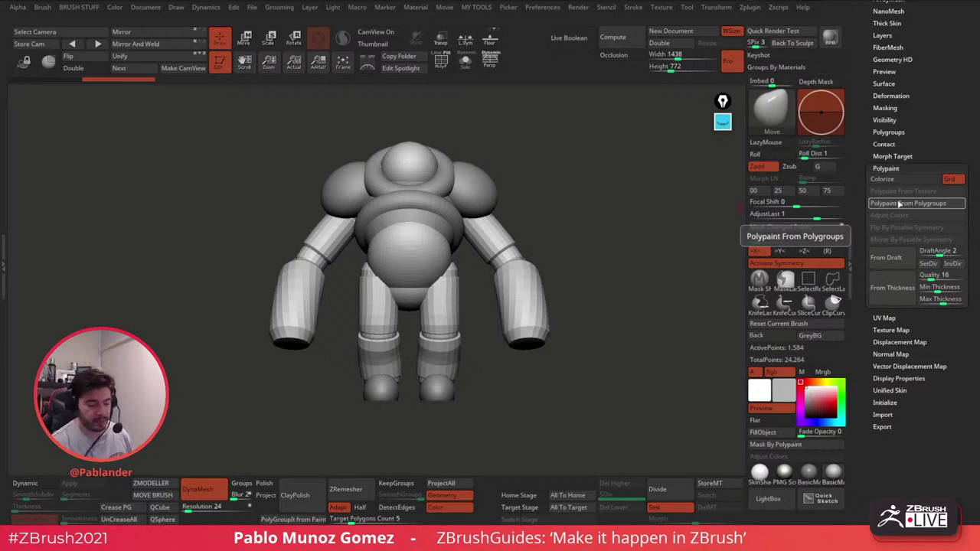
click(442, 63)
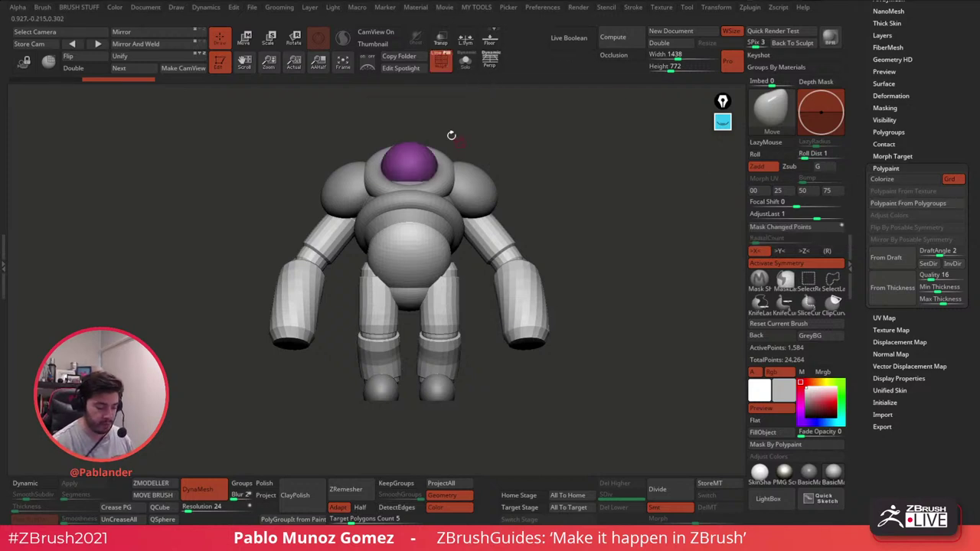
click(443, 66)
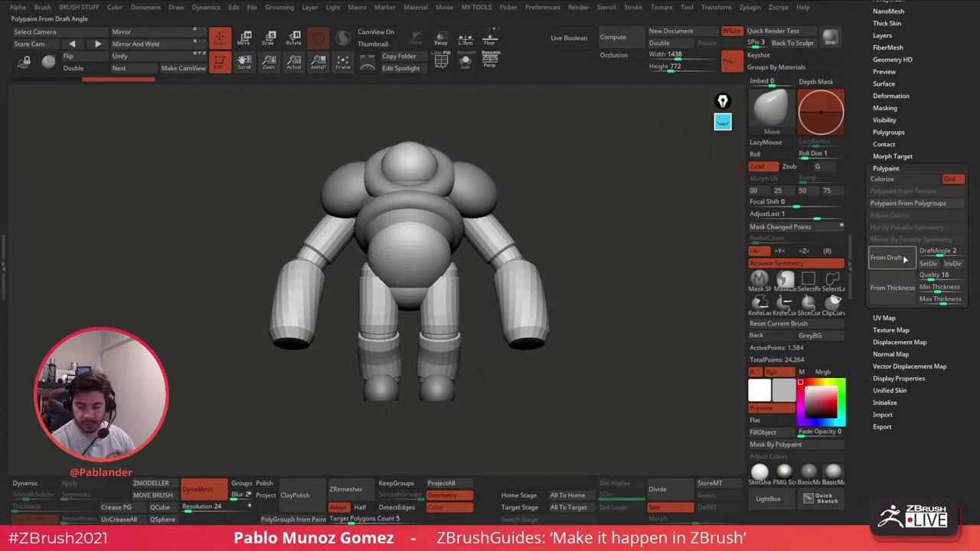
click(910, 204)
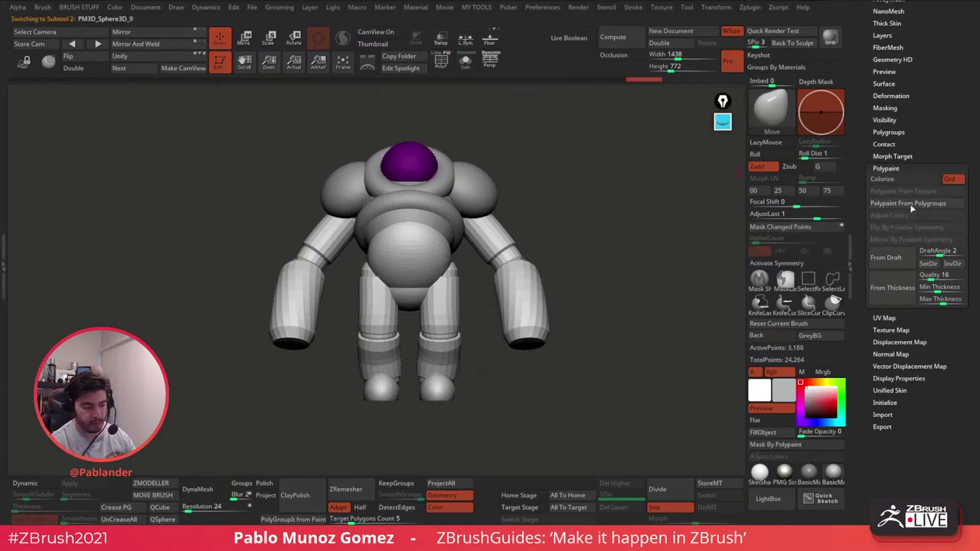
Step: Apply Polypaint From Polygroups to each remaining subtool in turn, from the feet and shoulders through the limbs to the body rings
click(911, 205)
key(Down)
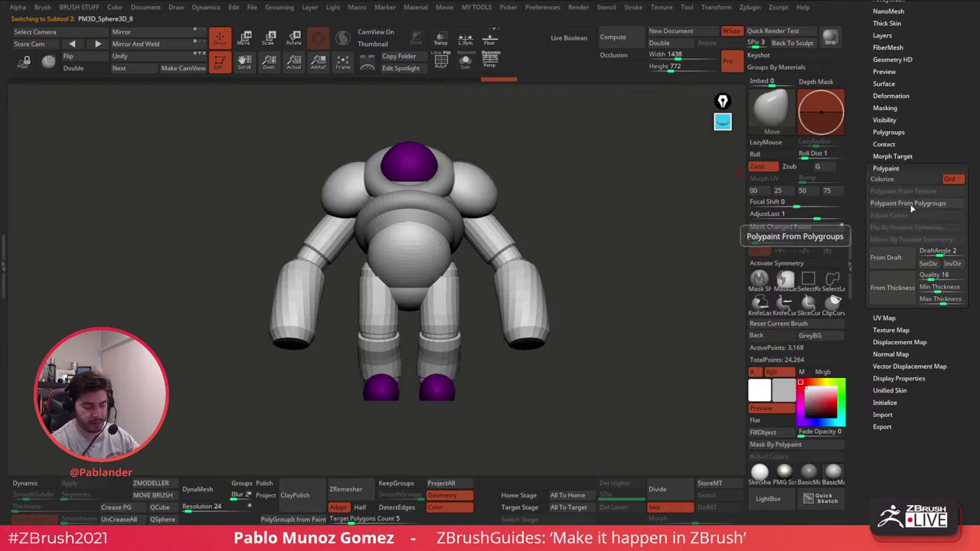
click(911, 205)
key(Down)
click(910, 205)
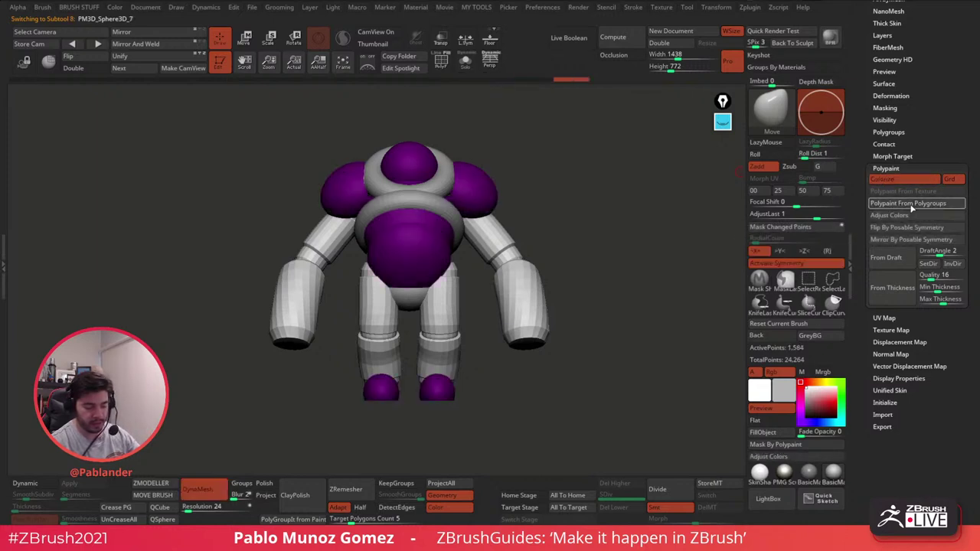
key(Down)
click(911, 206)
key(Down)
click(910, 206)
key(Down)
click(911, 206)
key(Down)
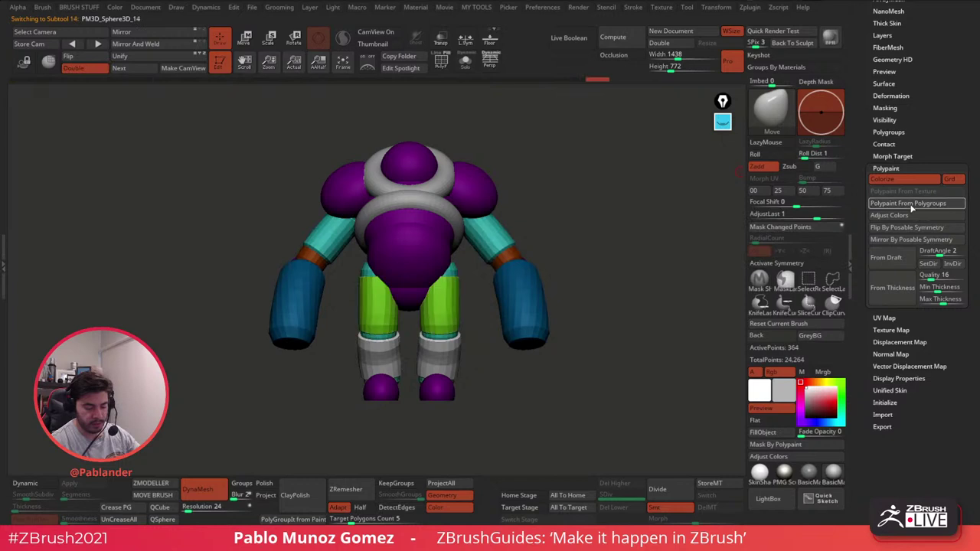
click(910, 206)
click(910, 204)
key(Down)
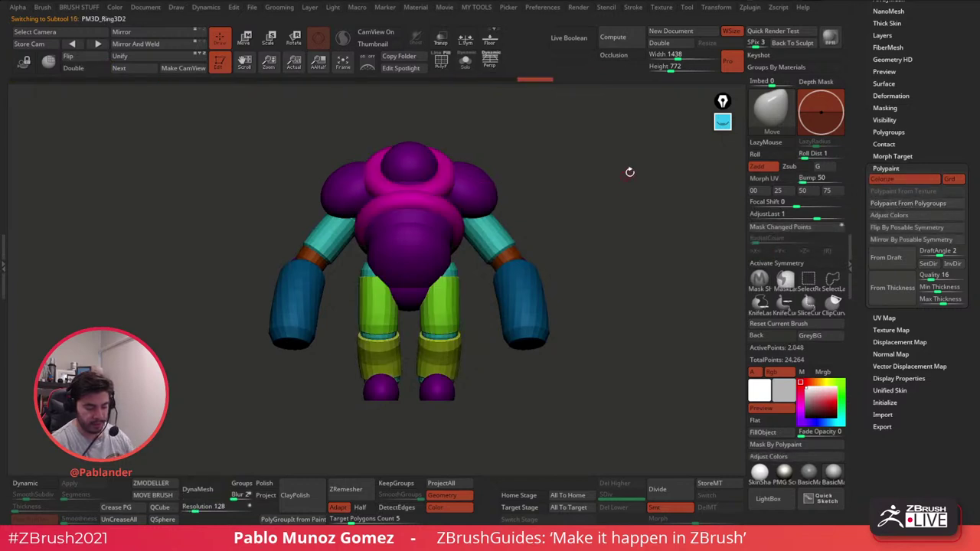
Step: Recolour the shoulders subtool blue by applying Polypaint From Polygroups to it again
alt+click(491, 189)
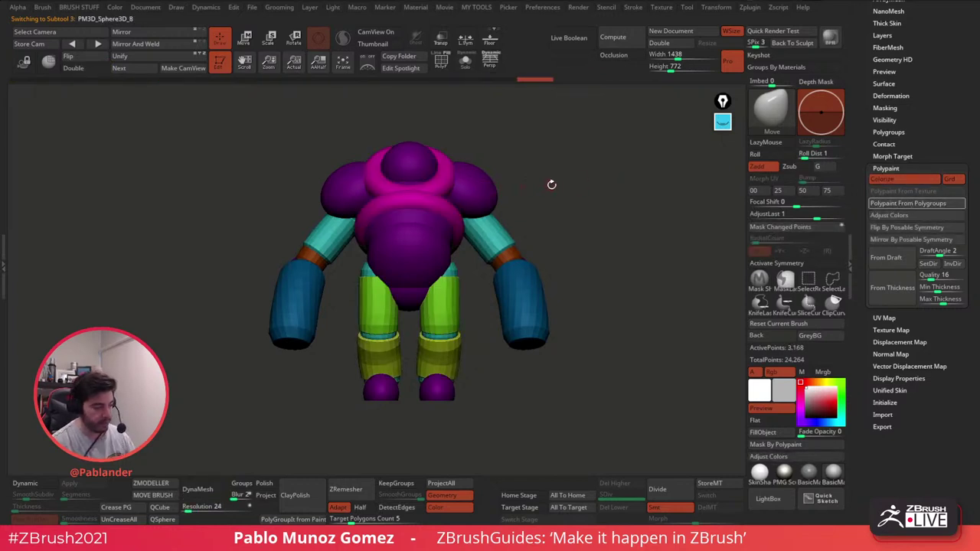
click(910, 204)
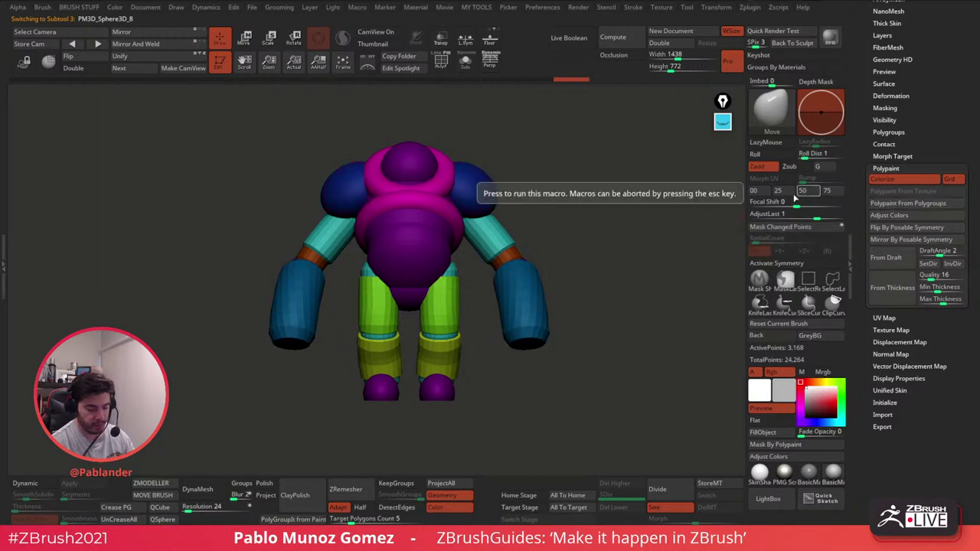
Step: Reapply Polypaint From Polygroups to the belly, the torso shape behind it and the feet to give them different colours
alt+click(457, 169)
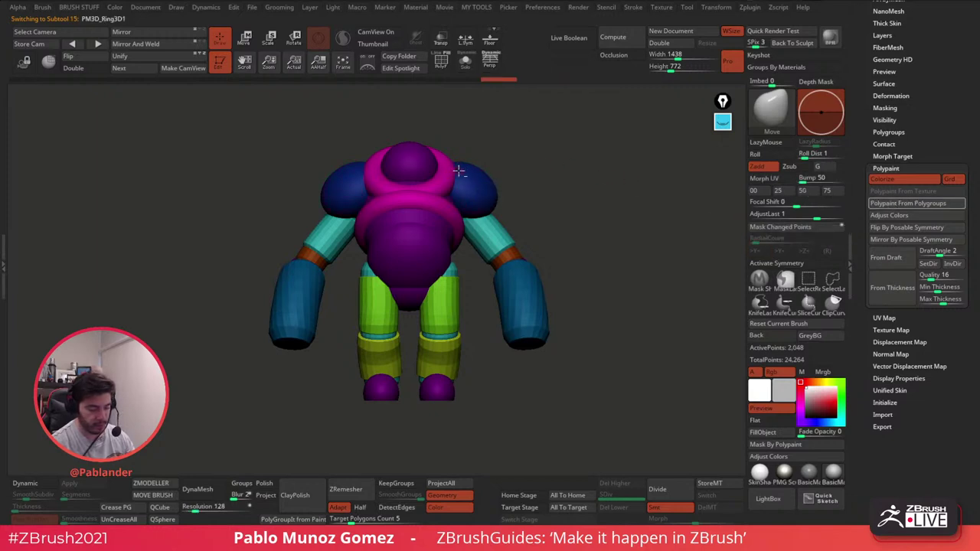
alt+click(441, 234)
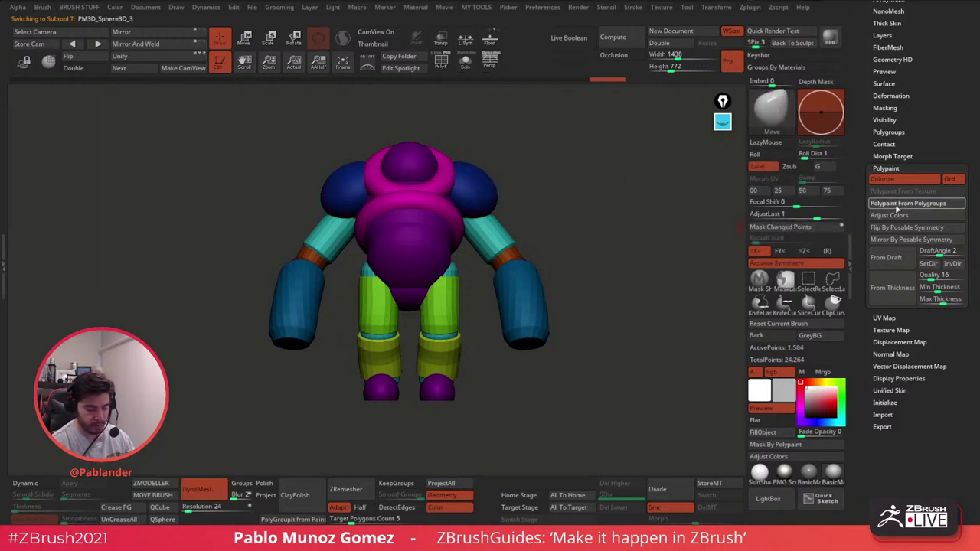
click(908, 204)
alt+click(430, 216)
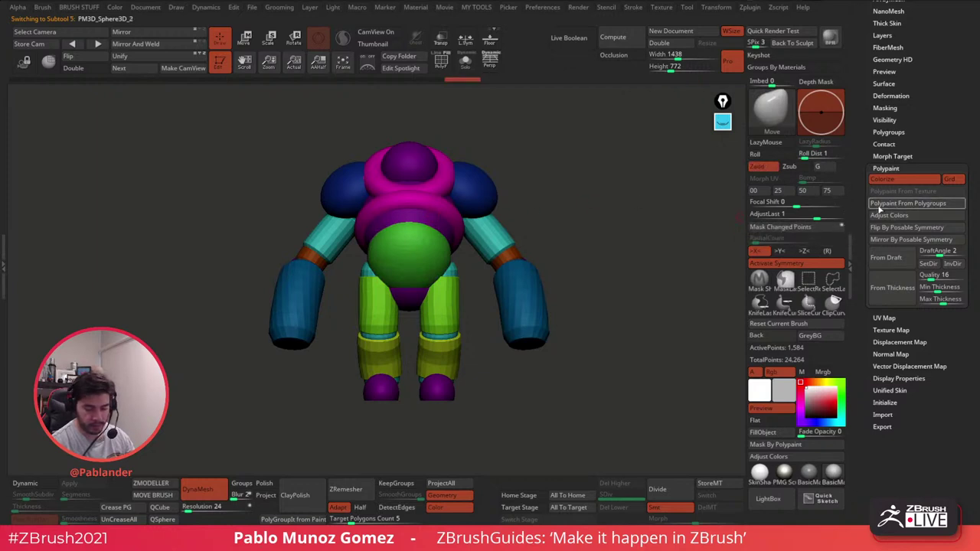
click(907, 204)
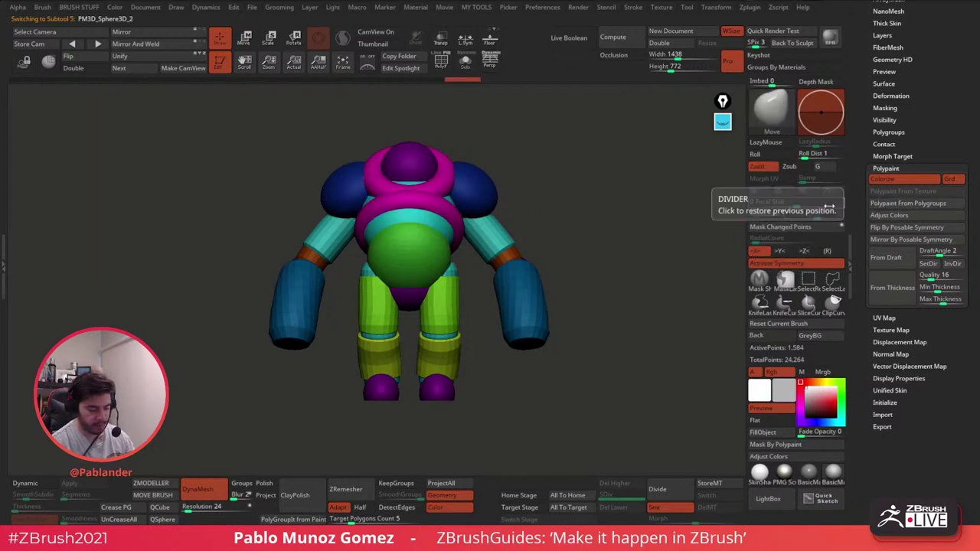
alt+click(455, 387)
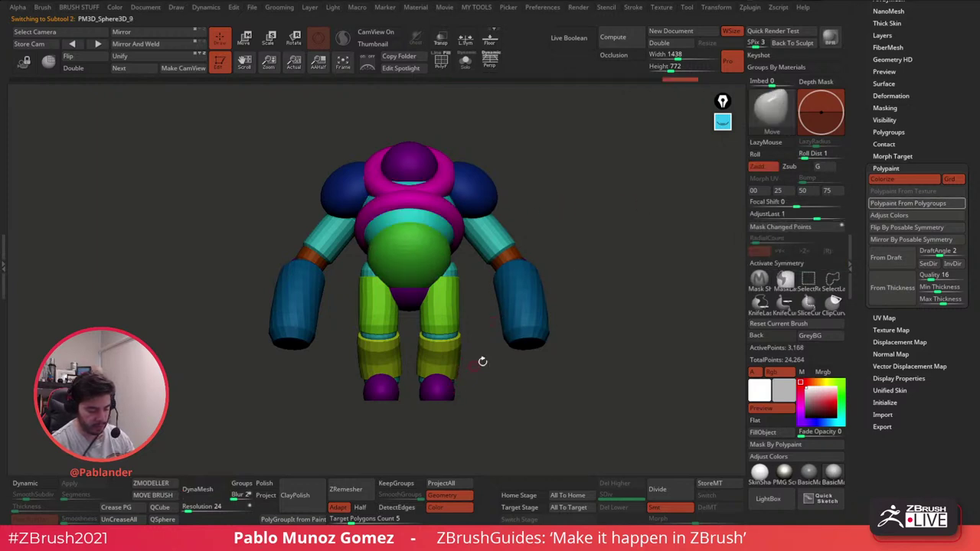
click(914, 204)
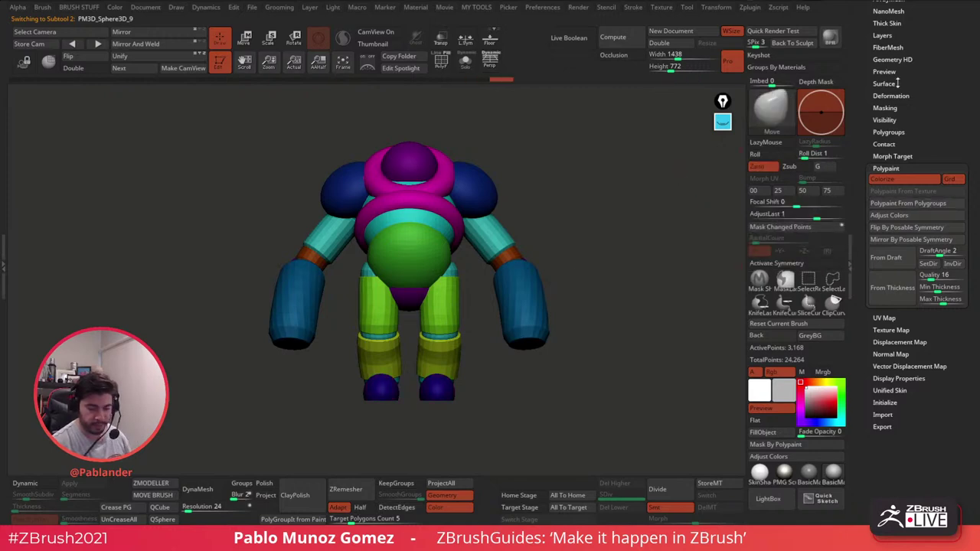
Step: Turn off polypaint display for all subtools at once so the whole figure is shown in plain grey
scroll(897, 83, up, 10)
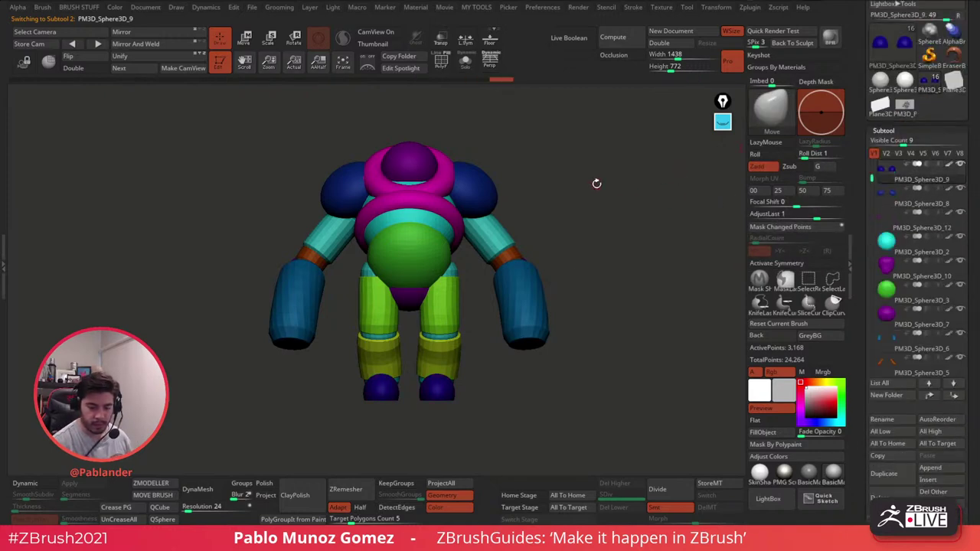
drag(871, 182, 872, 164)
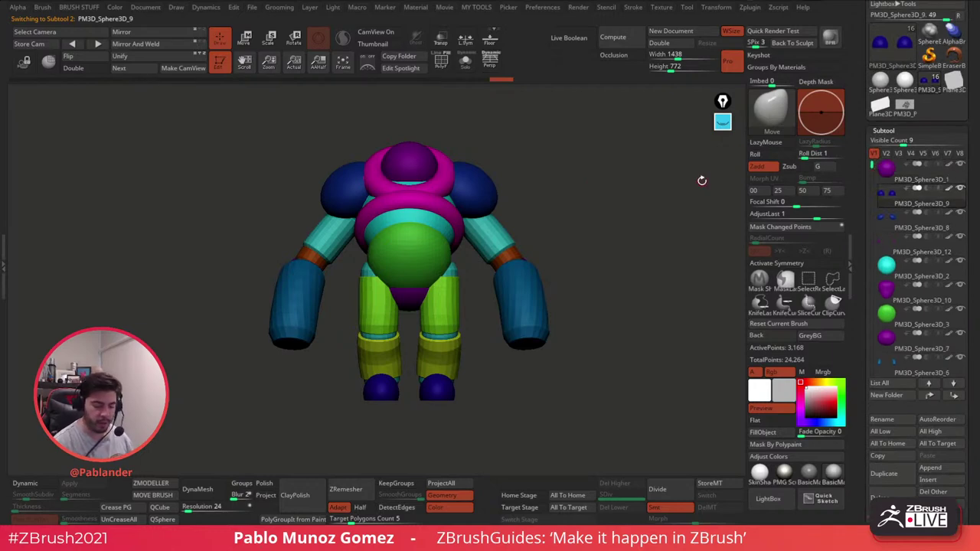
drag(702, 180, 576, 378)
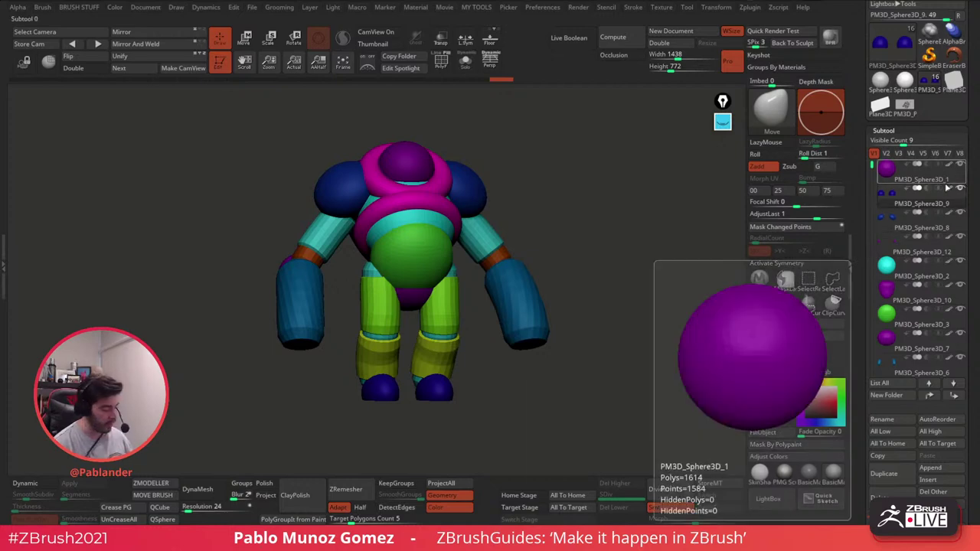
mouse_move(952, 192)
key(shift)
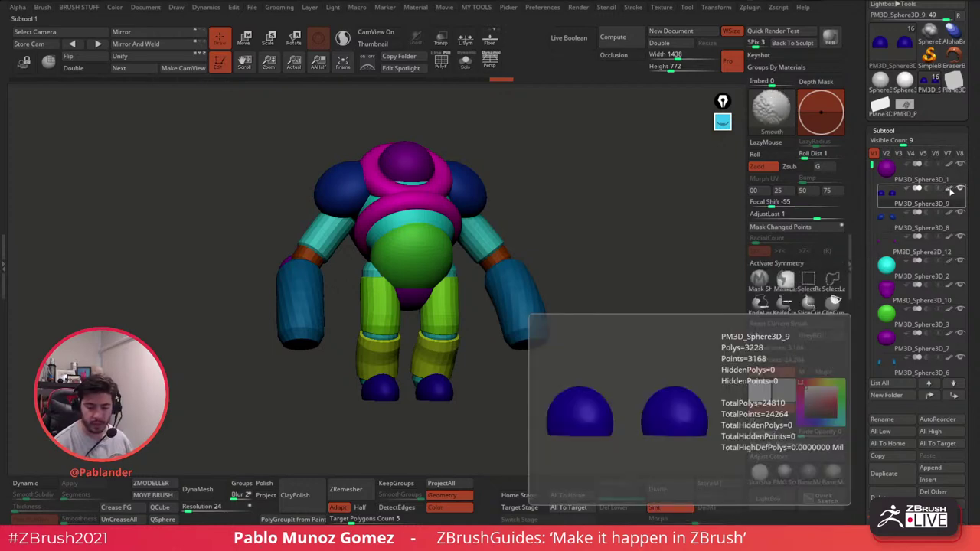
shift+click(950, 192)
drag(429, 414, 366, 418)
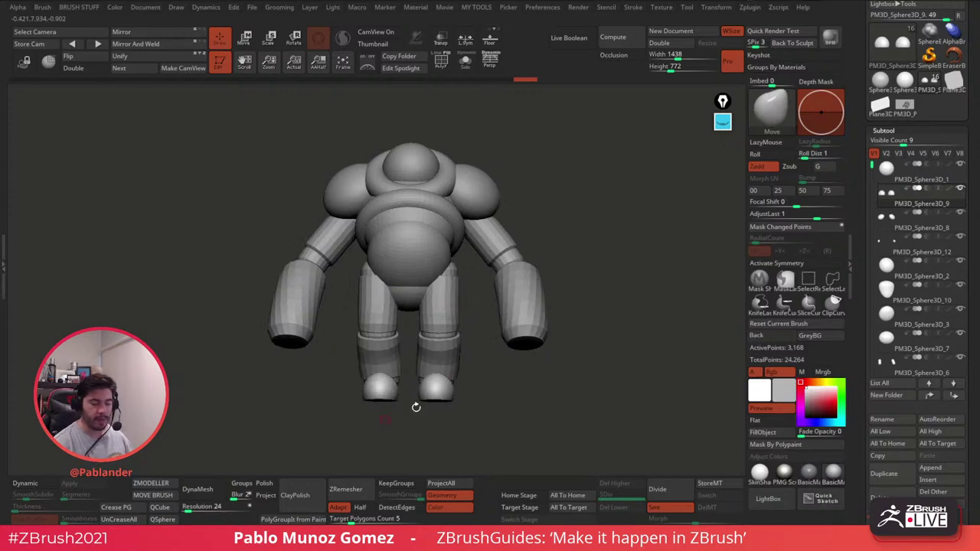
shift+click(949, 213)
shift+click(949, 213)
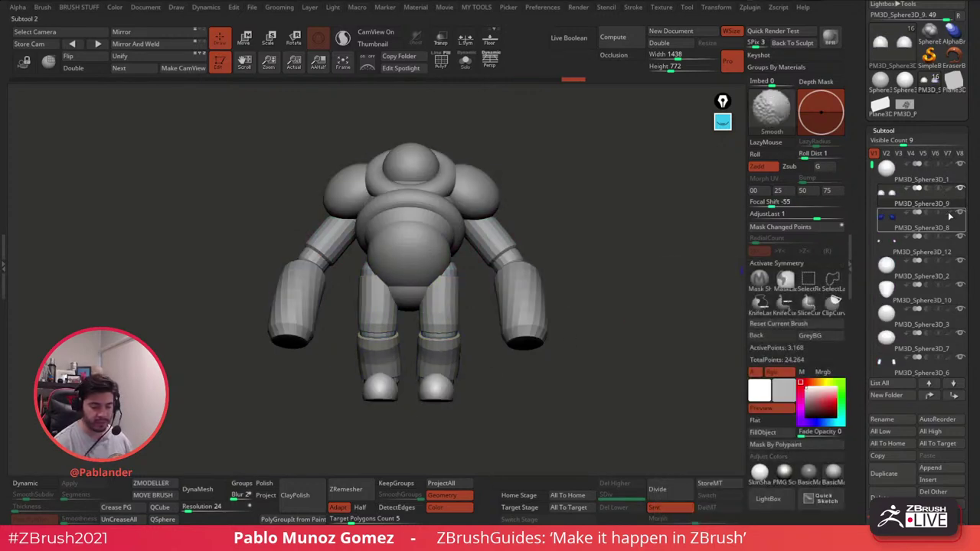
shift+click(949, 214)
shift+click(950, 214)
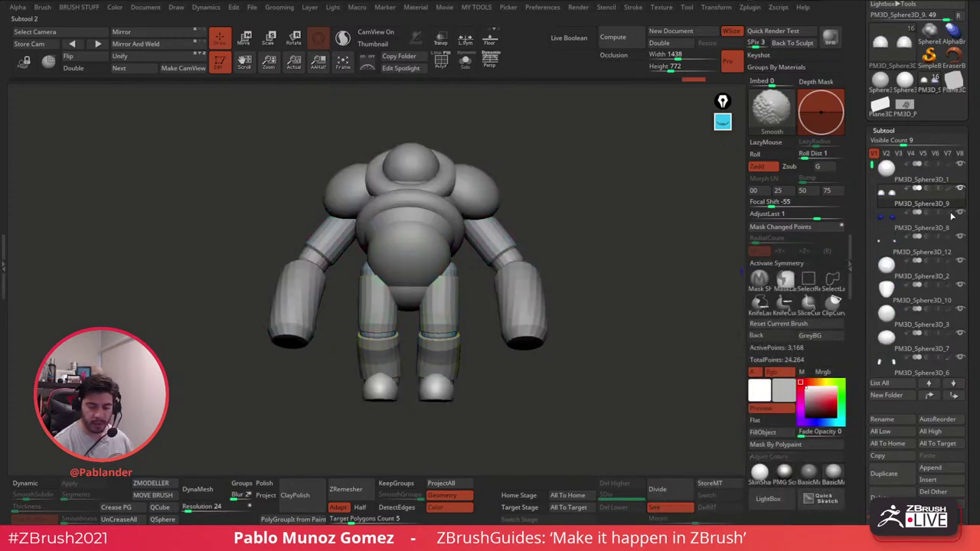
Step: Spread the subtools into an exploded view and select the upper-arm subtool with the stray spike
drag(588, 368, 532, 369)
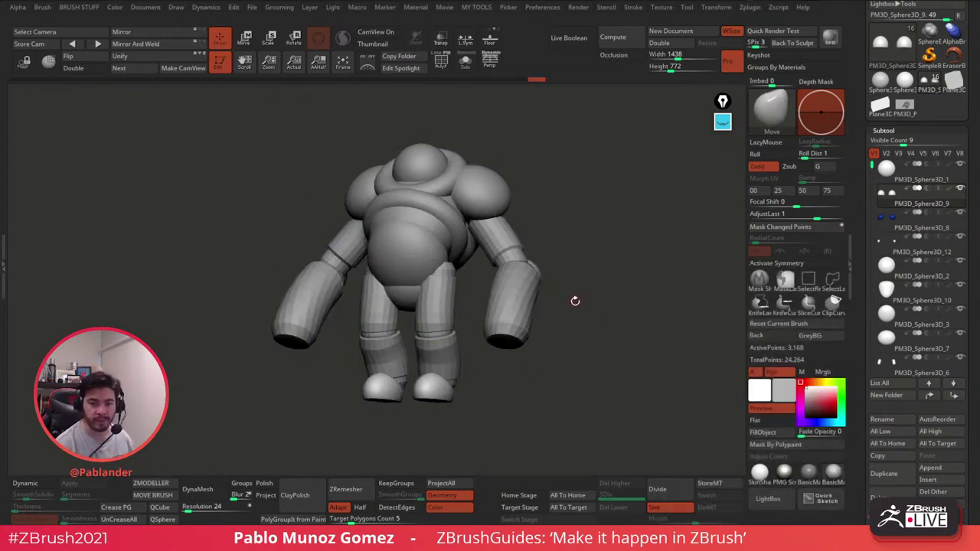
mouse_move(578, 305)
mouse_down()
mouse_move(599, 319)
mouse_move(586, 293)
mouse_up()
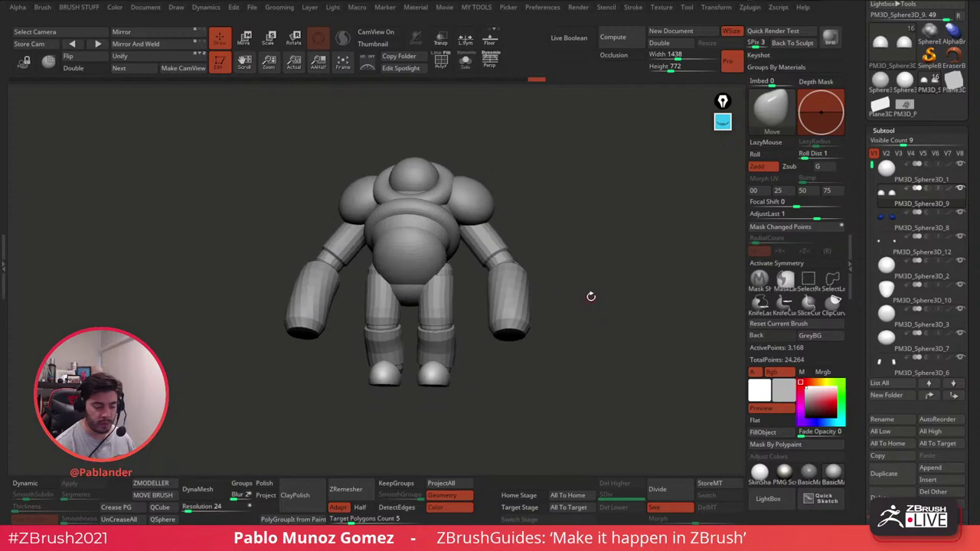
alt+drag(543, 212, 560, 233)
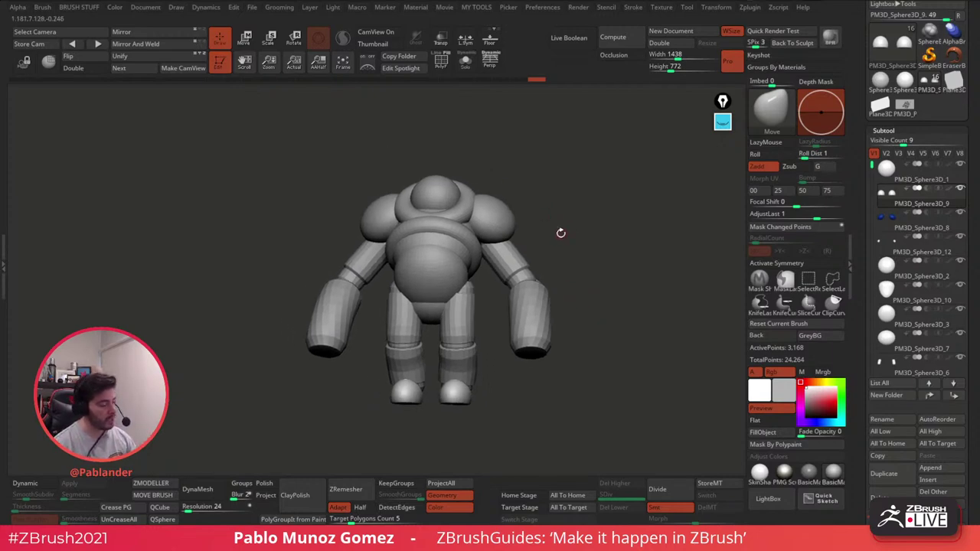
key(shift+x)
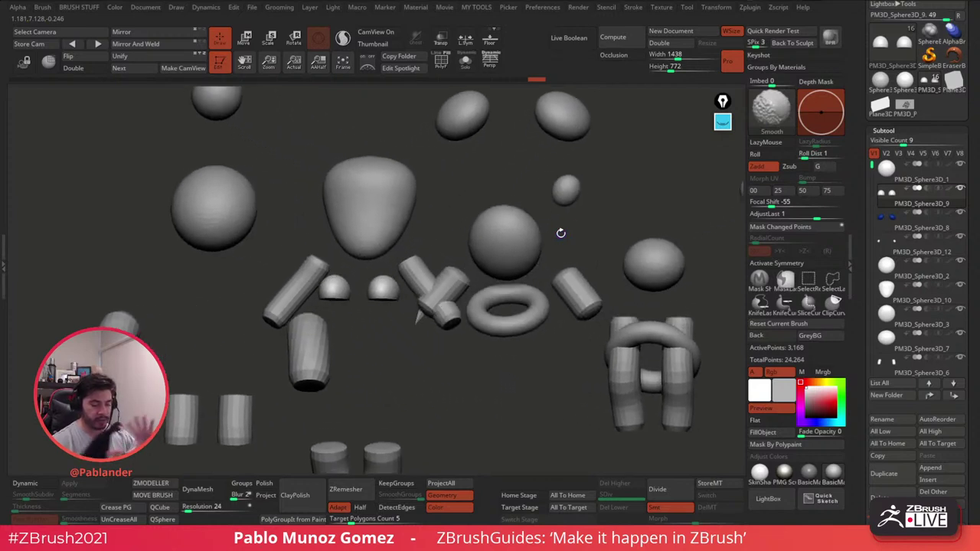
mouse_move(561, 332)
alt+mouse_down()
mouse_move(536, 260)
mouse_move(543, 293)
mouse_move(532, 306)
alt+mouse_up()
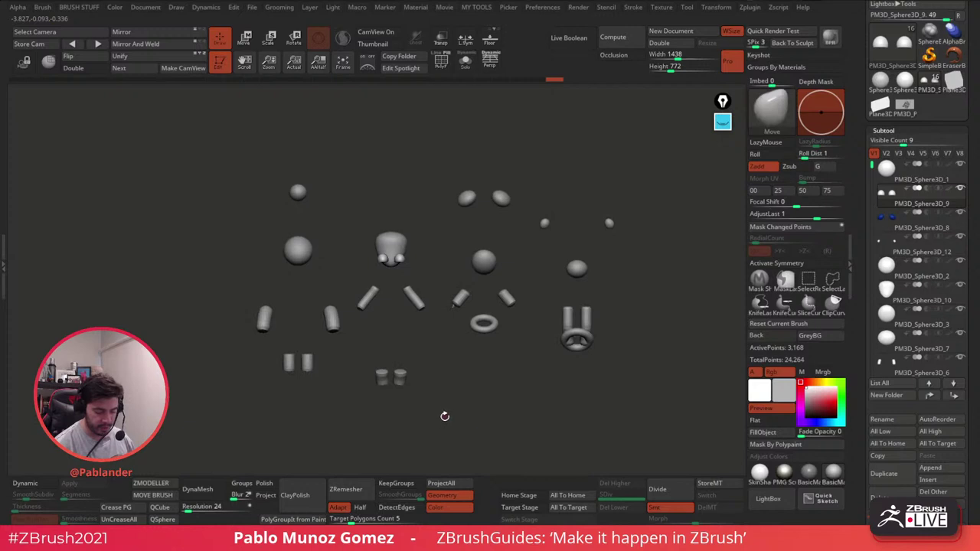
mouse_move(444, 411)
alt+mouse_down()
mouse_move(534, 403)
mouse_move(505, 334)
alt+mouse_up()
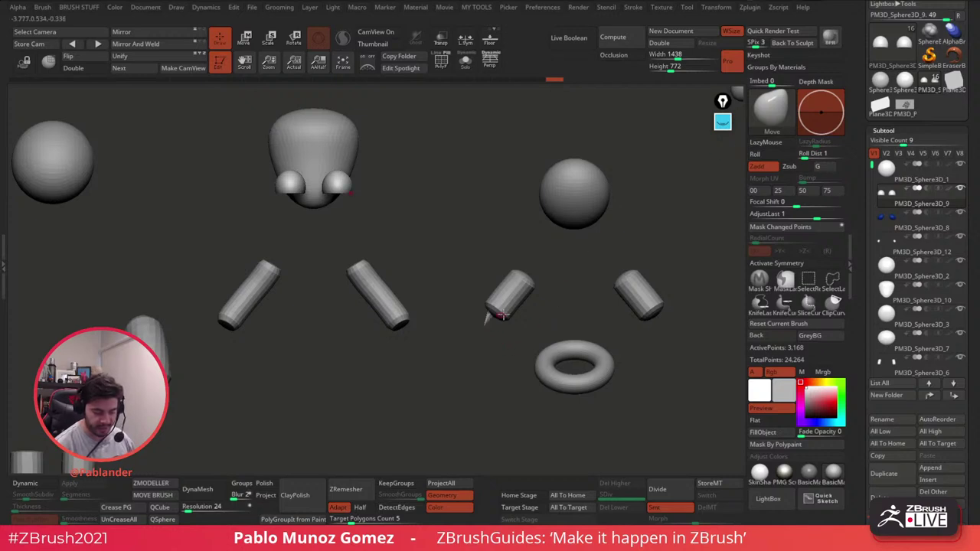
alt+drag(486, 342, 525, 287)
alt+click(504, 280)
alt+drag(505, 318, 519, 330)
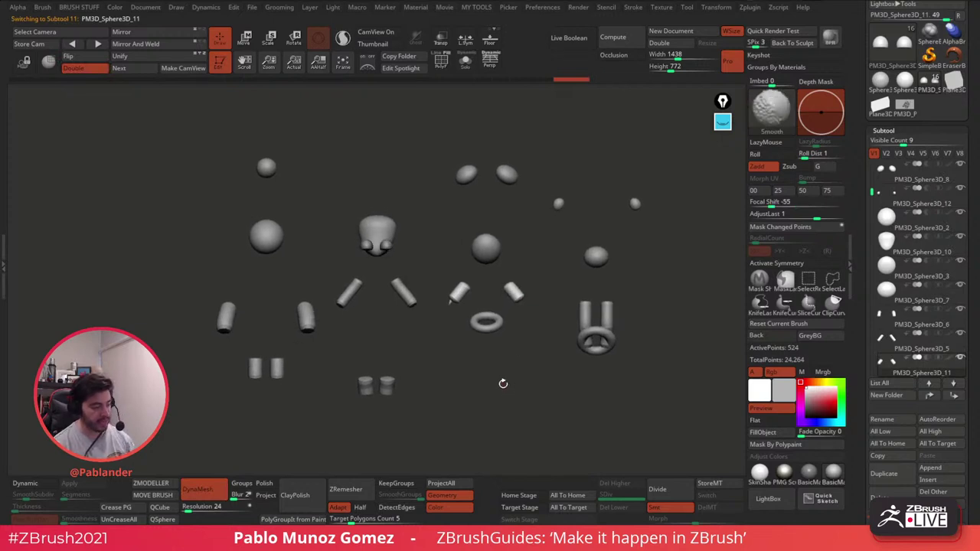
Step: Collapse the exploded view and mirror the isolated upper arms to remove the stray spike, then show the full figure
key(shift+t)
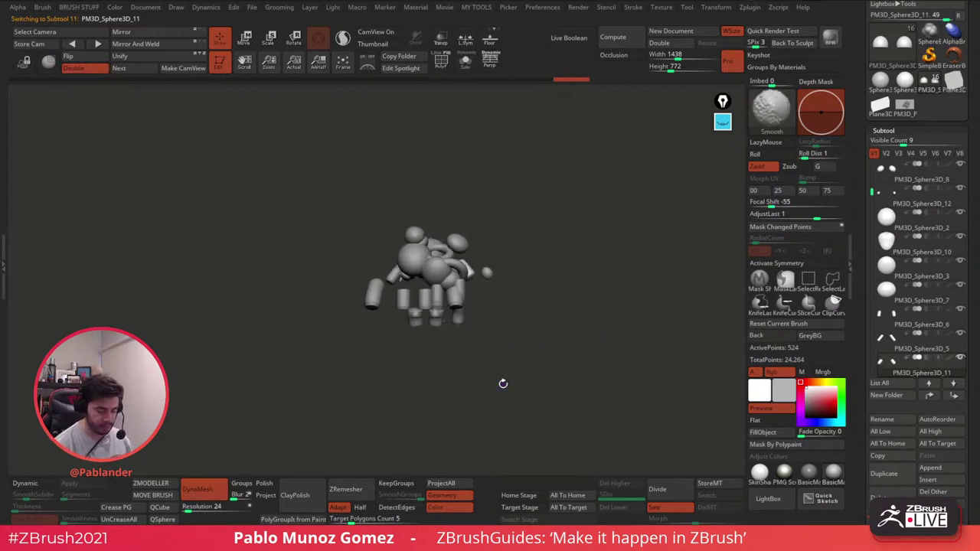
click(465, 63)
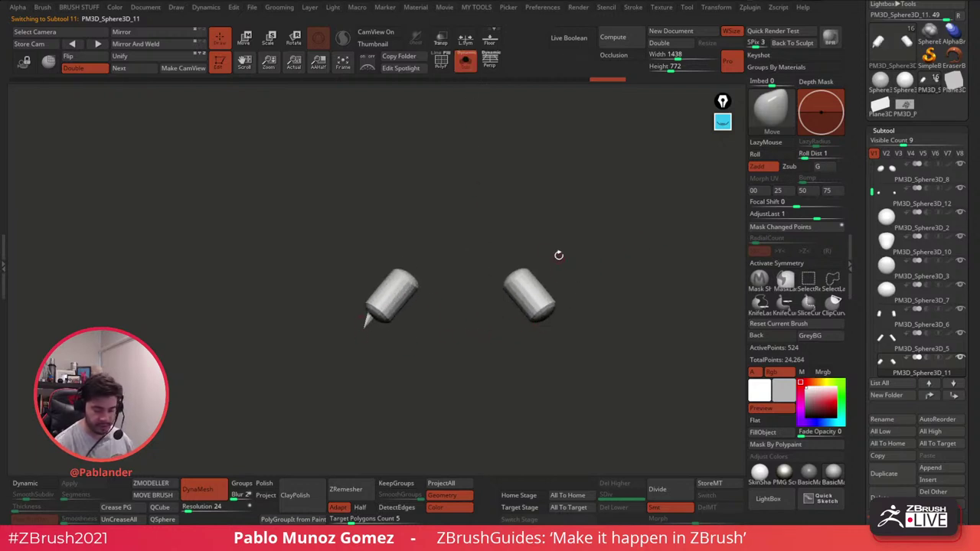
click(139, 32)
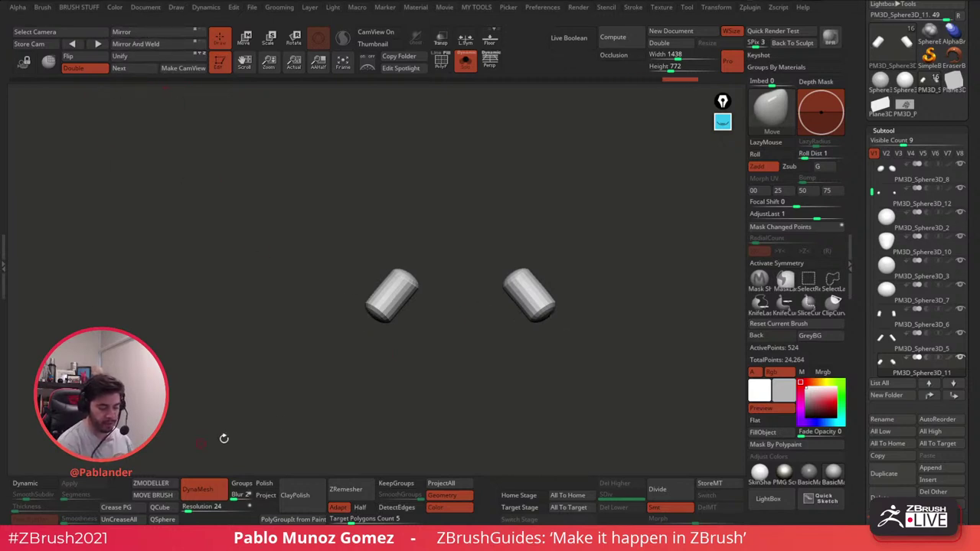
drag(550, 359, 553, 330)
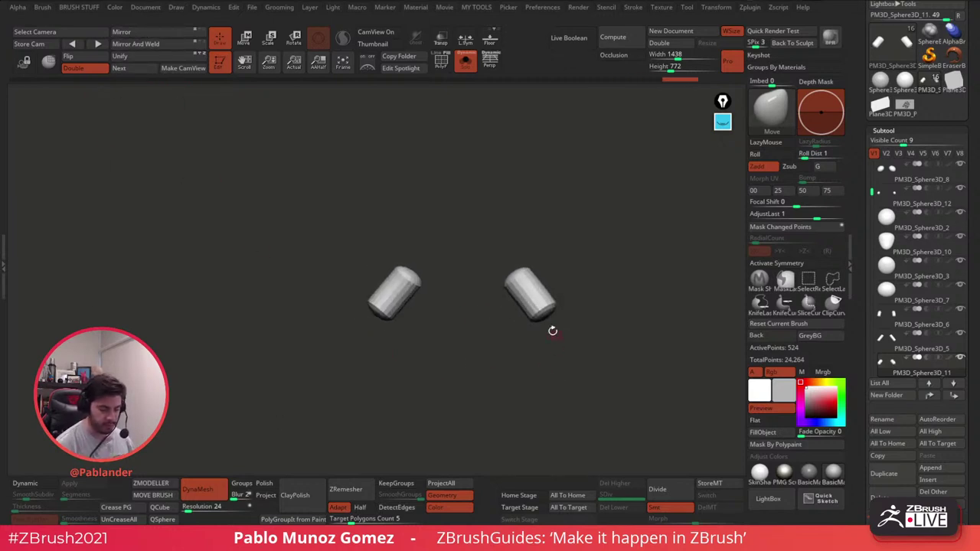
click(465, 61)
mouse_move(564, 236)
mouse_down()
mouse_move(569, 280)
mouse_move(593, 262)
mouse_move(567, 214)
mouse_up()
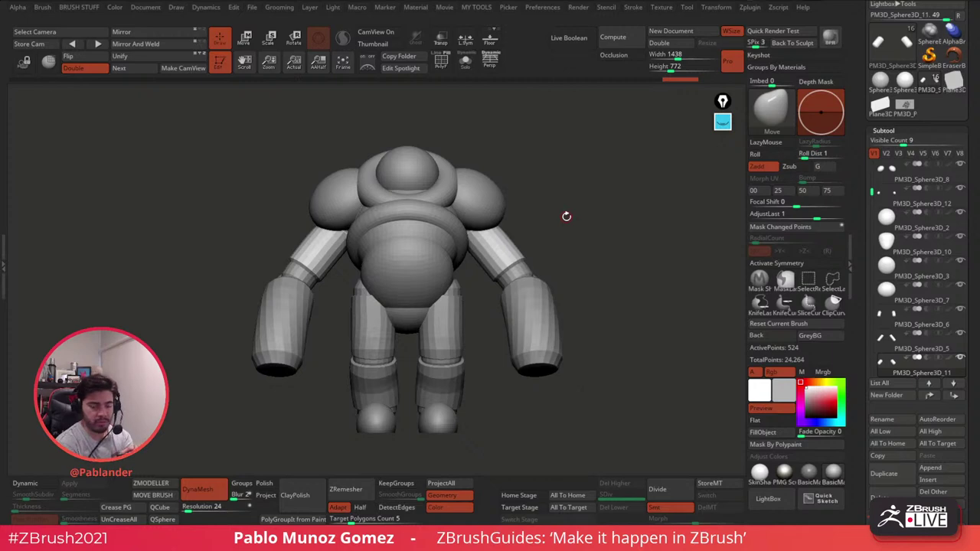
Step: Activate X symmetry on the shoulders subtool and reshape the undersides of both shoulders around the upper arms with the Move brush
drag(601, 242, 577, 283)
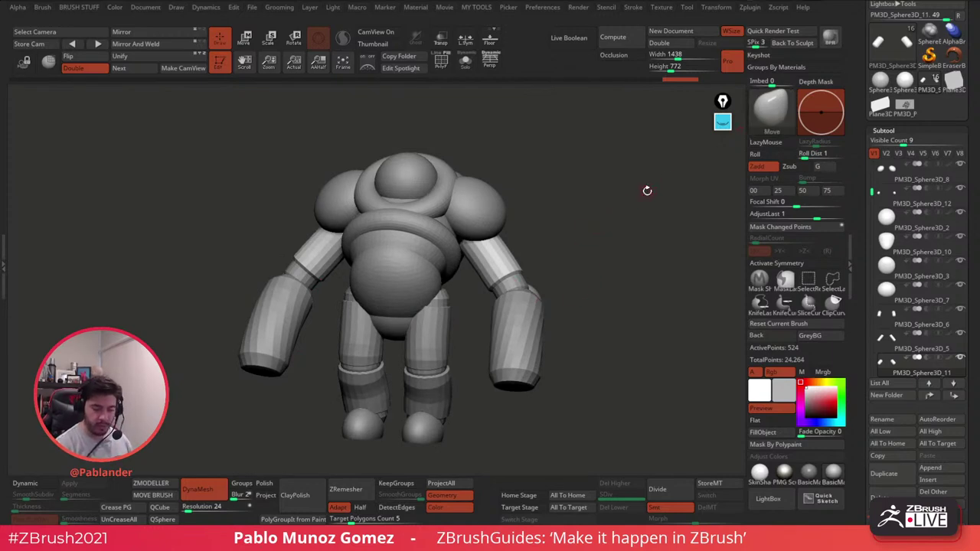
key(b)
key(space)
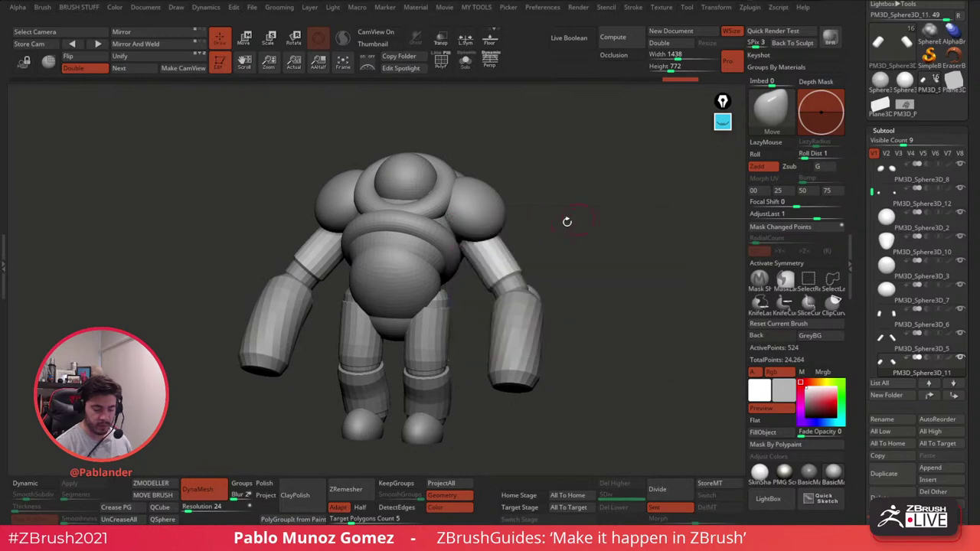
alt+click(501, 205)
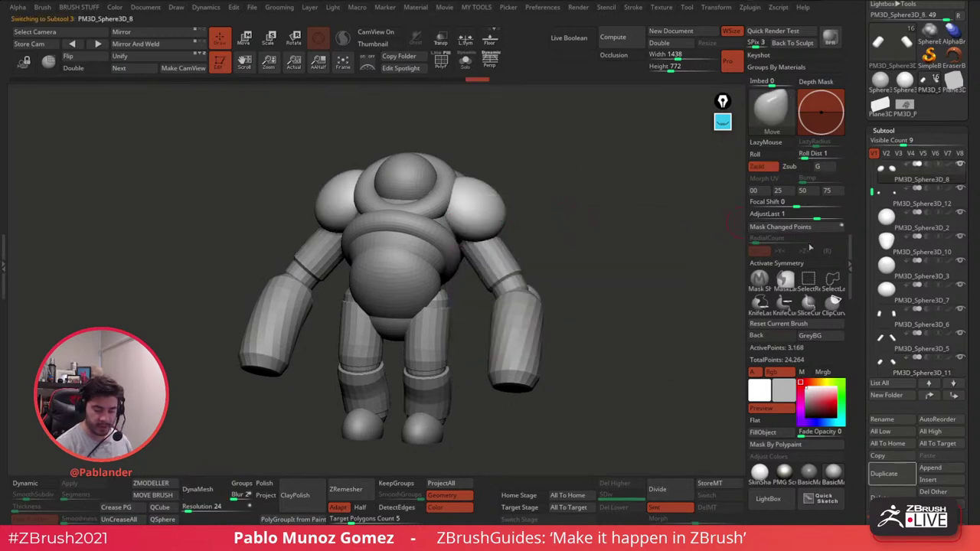
key(x)
key(space)
mouse_move(587, 226)
mouse_down()
mouse_move(602, 228)
mouse_move(572, 262)
mouse_up()
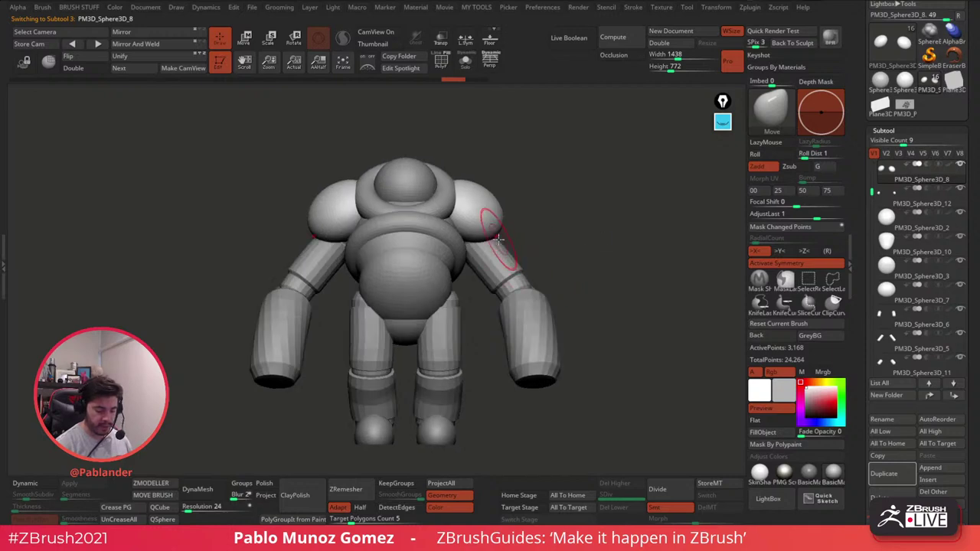
drag(589, 243, 501, 228)
drag(585, 211, 511, 205)
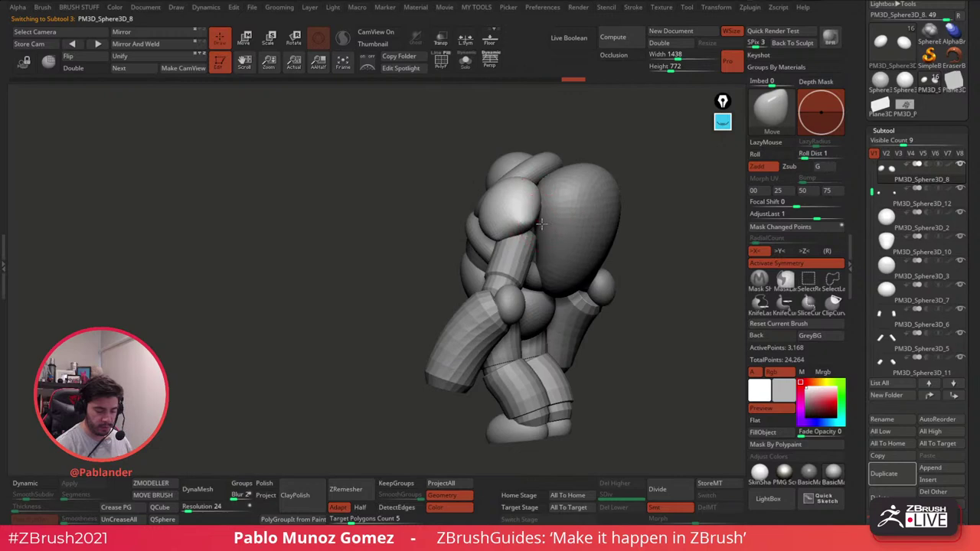
right_drag(539, 226, 499, 225)
drag(524, 226, 532, 220)
mouse_move(551, 223)
right_down()
mouse_move(531, 223)
mouse_move(549, 224)
right_up()
mouse_move(502, 234)
mouse_down()
mouse_move(498, 223)
mouse_move(516, 207)
mouse_move(506, 227)
mouse_up()
shift+right_drag(506, 226, 505, 201)
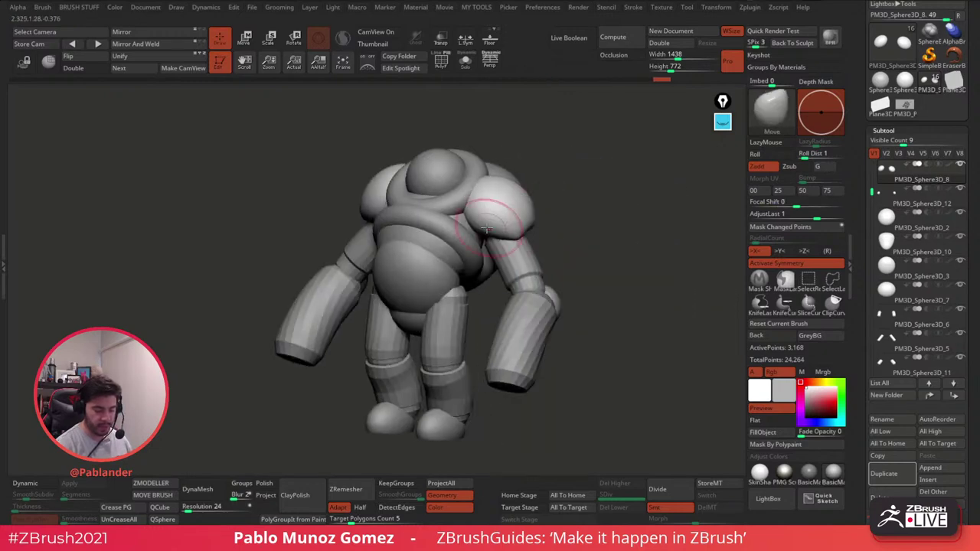
key(space)
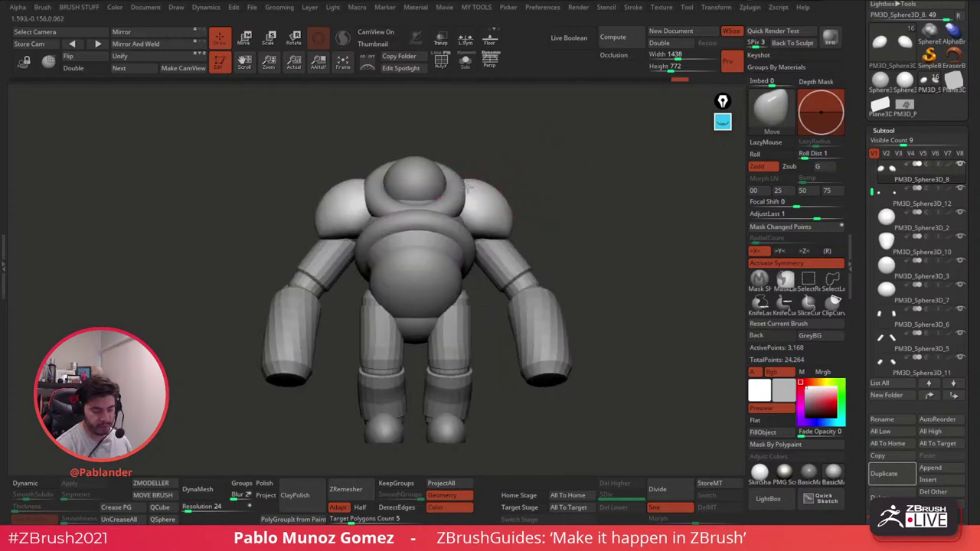
Step: Reshape the front of the head sphere into a more angular form with the Move brush
mouse_move(501, 177)
right_down()
mouse_move(474, 178)
mouse_move(552, 162)
right_up()
right_drag(450, 217, 490, 197)
alt+click(418, 190)
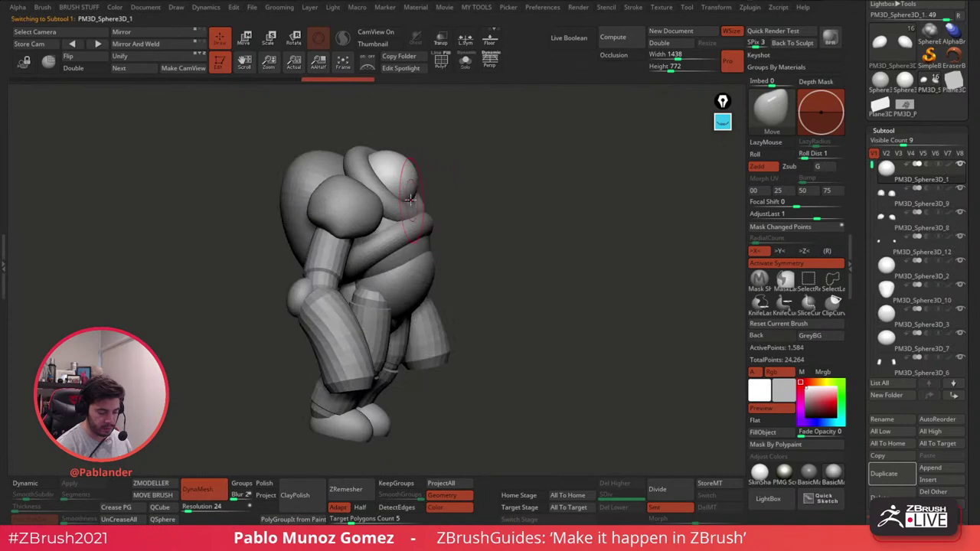
drag(413, 196, 421, 210)
mouse_move(490, 200)
right_down()
mouse_move(407, 189)
mouse_move(441, 210)
right_up()
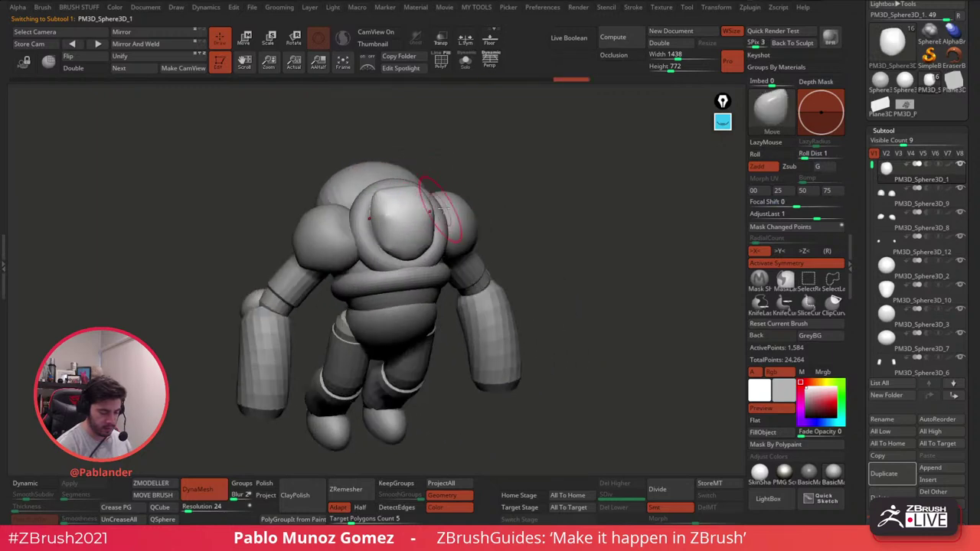
Step: Select the forearms subtool and reshape the upper ends of both forearms around the elbows with the Move brush
shift+drag(497, 189, 519, 221)
alt+click(458, 281)
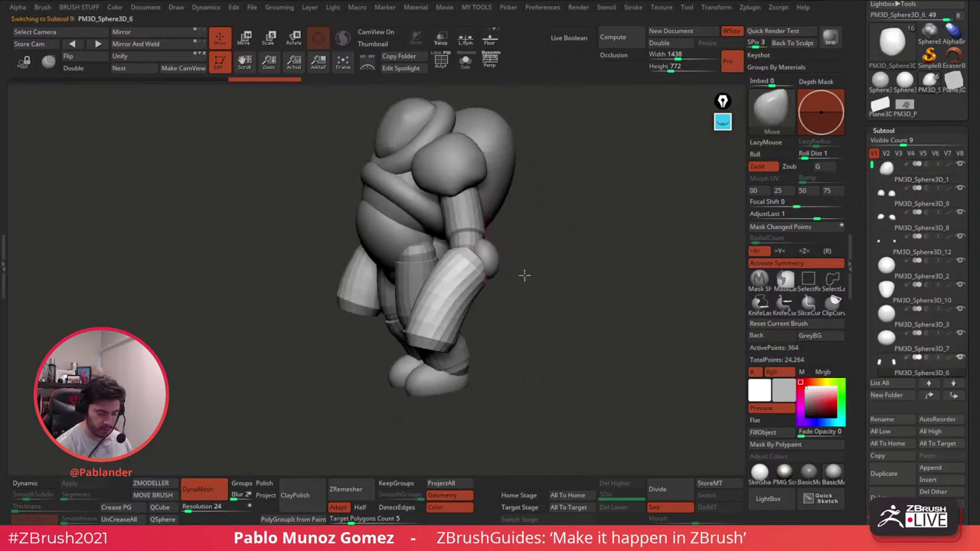
mouse_move(524, 275)
mouse_down()
mouse_move(459, 281)
mouse_move(405, 247)
mouse_up()
drag(321, 268, 400, 261)
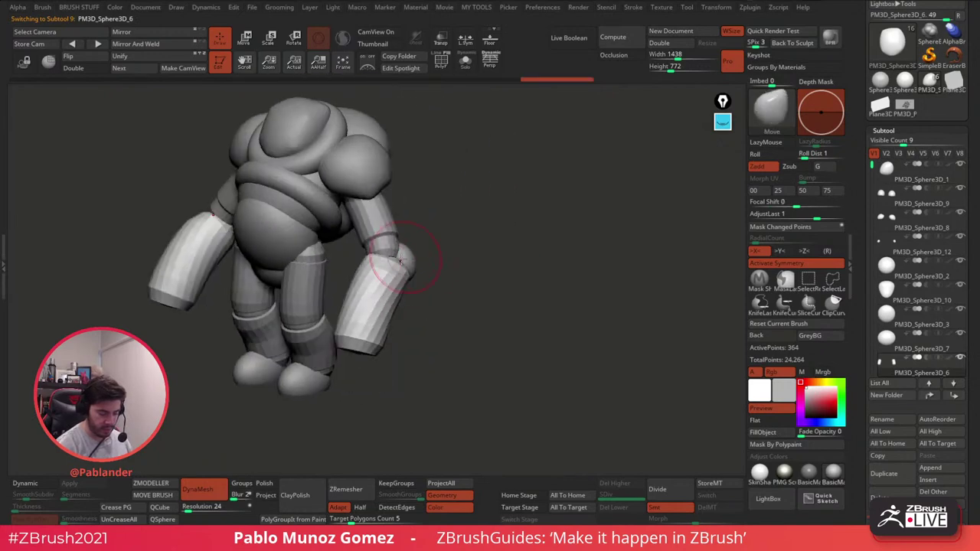
mouse_move(431, 267)
right_down()
mouse_move(468, 280)
mouse_move(512, 264)
mouse_move(508, 286)
mouse_move(418, 273)
right_up()
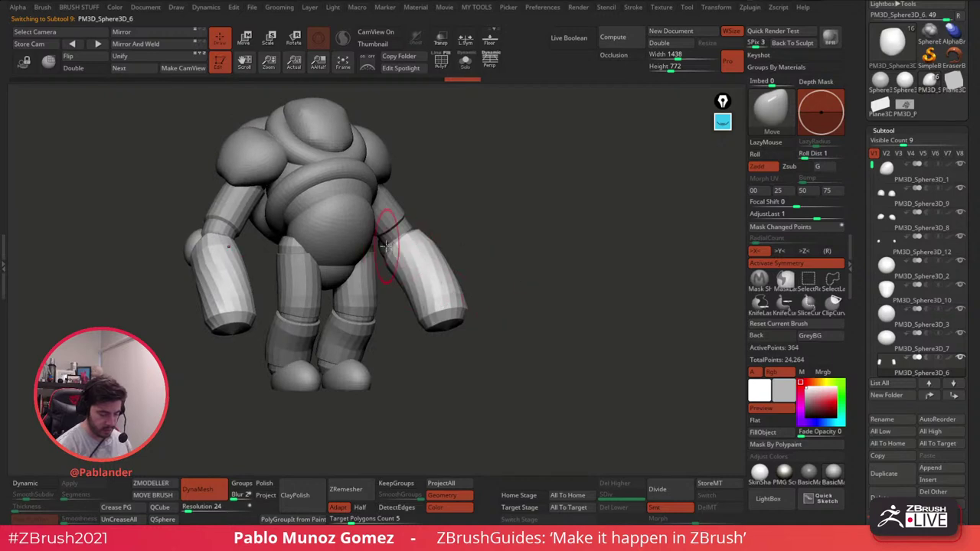
right_drag(387, 245, 405, 212)
Step: Activate X symmetry on the upper-arms subtool and reshape both upper arms between the shoulders and elbows with the Move brush
alt+click(404, 210)
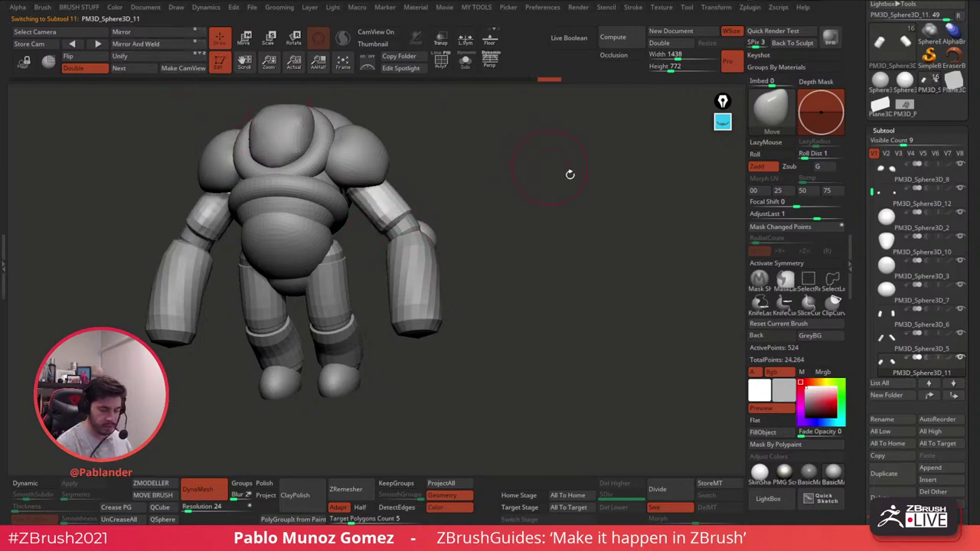
click(789, 262)
alt+right_drag(435, 184, 461, 201)
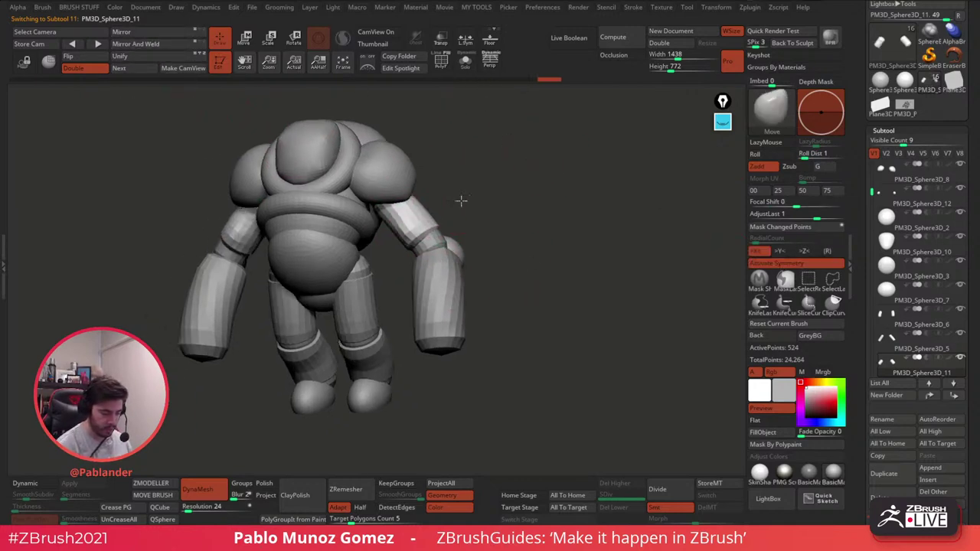
drag(461, 201, 498, 192)
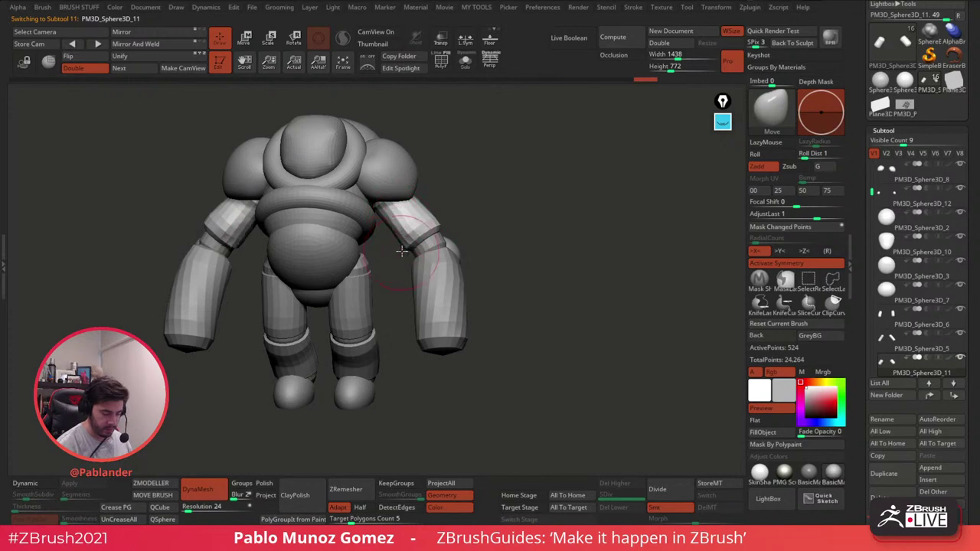
right_drag(401, 250, 437, 225)
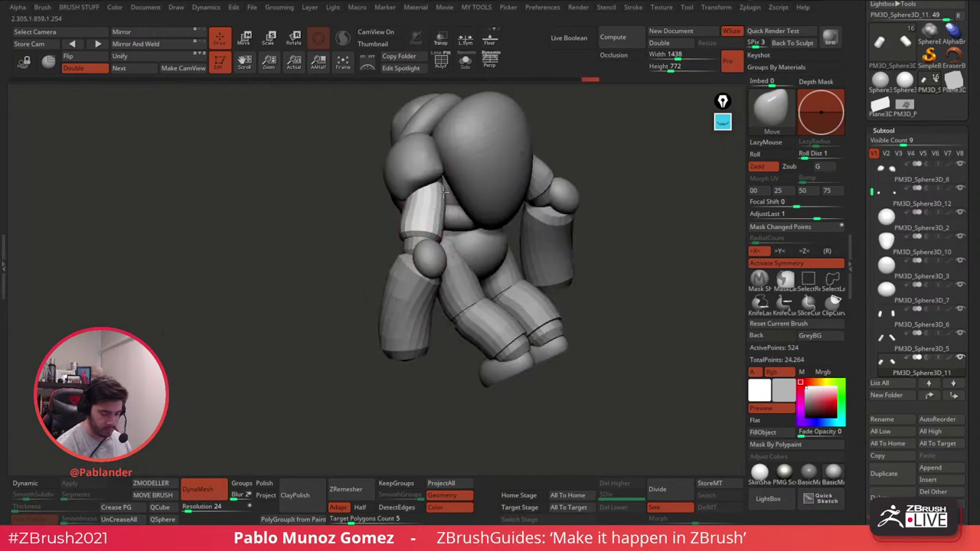
Step: Select the elbow spheres and pull their tops up along the backs of the upper arms into pointed teardrop shapes
right_drag(440, 186, 381, 233)
alt+click(440, 243)
right_drag(455, 244, 394, 233)
alt+click(437, 258)
drag(437, 261, 436, 227)
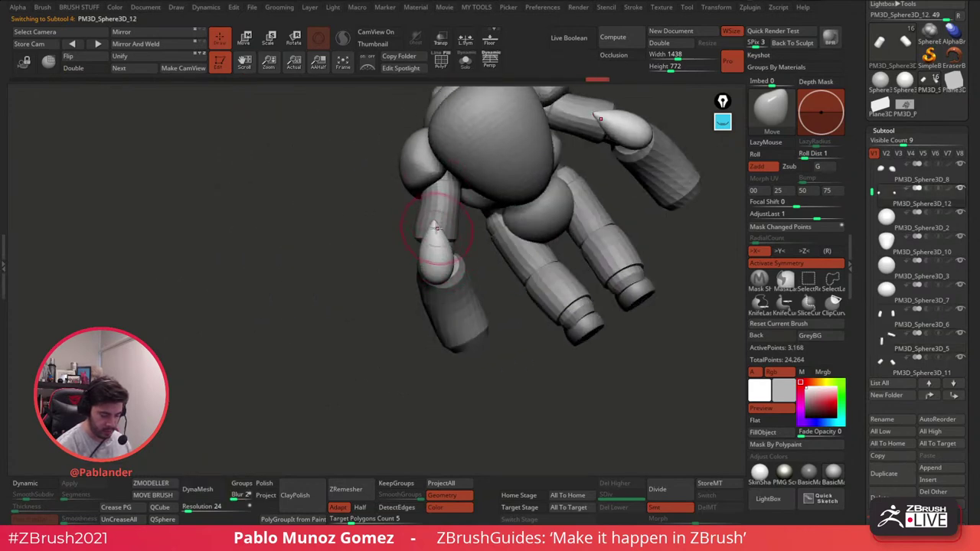
right_drag(434, 228, 429, 226)
right_drag(432, 274, 459, 242)
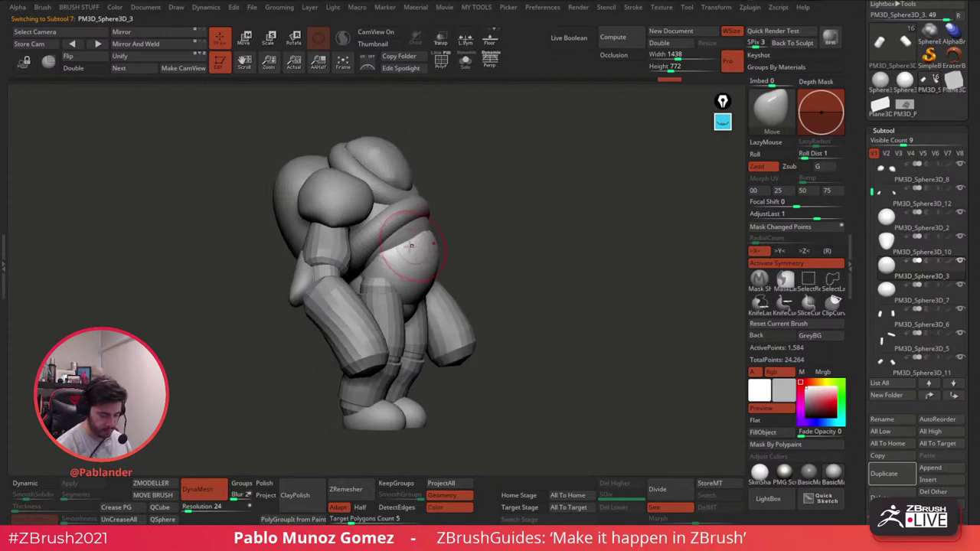
Step: Reshape the belly sphere and the torso band above it with the Move brush, smoothing the band's surface
alt+click(401, 245)
drag(383, 246, 392, 244)
right_drag(430, 240, 405, 236)
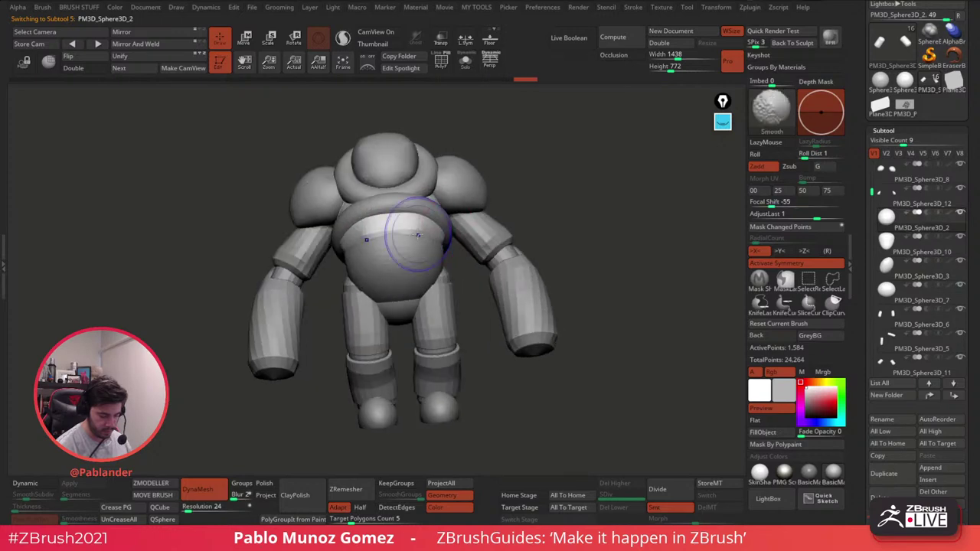
Step: Select the pelvis sphere and reshape it into a narrower, flatter-bottomed block between the thighs with the Move brush
alt+click(436, 258)
alt+click(440, 270)
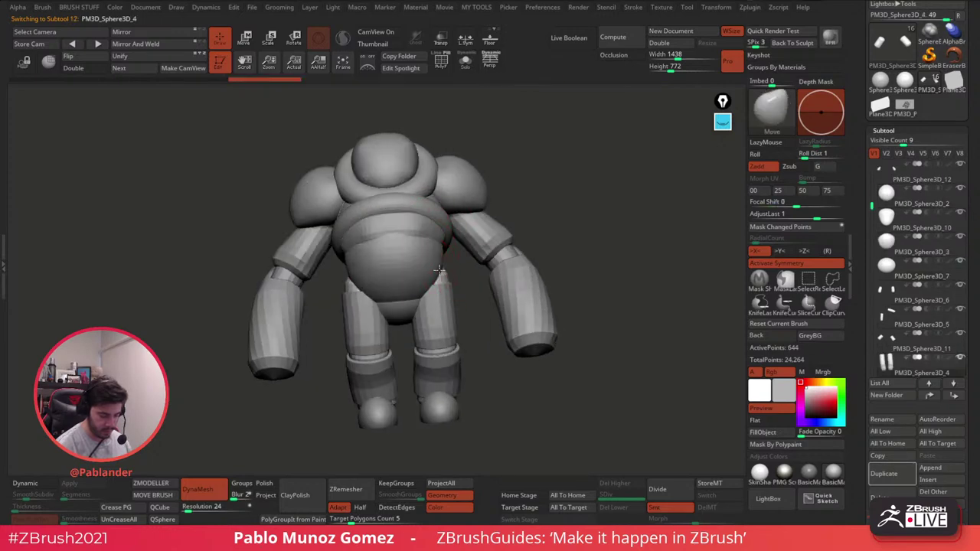
alt+click(403, 312)
right_drag(405, 306, 486, 288)
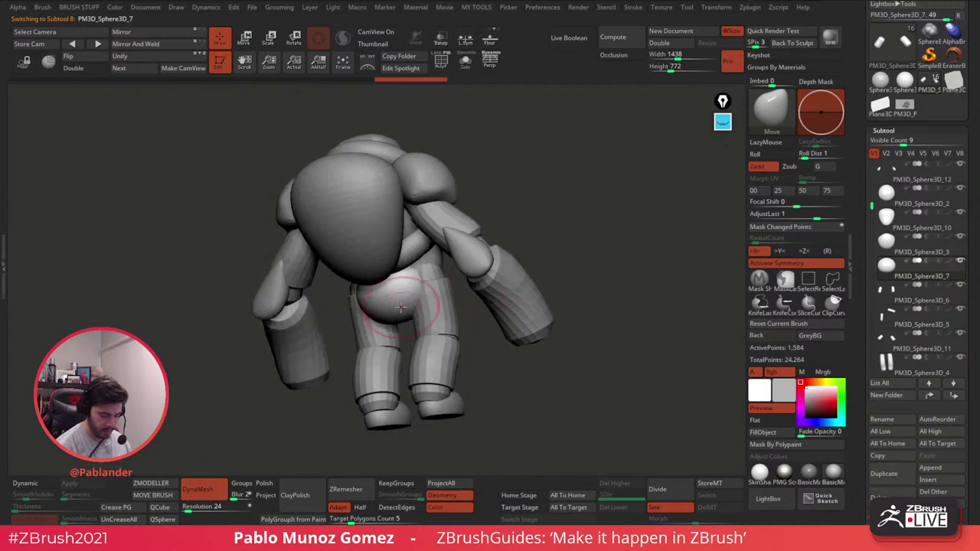
mouse_move(398, 313)
right_down()
mouse_move(407, 272)
mouse_move(398, 260)
mouse_move(391, 305)
mouse_move(336, 325)
mouse_move(310, 318)
mouse_move(533, 192)
right_up()
Step: Activate X symmetry on the thighs subtool and pull the outer upper edges up beside the belly, isolating the thighs to check their form
alt+click(328, 326)
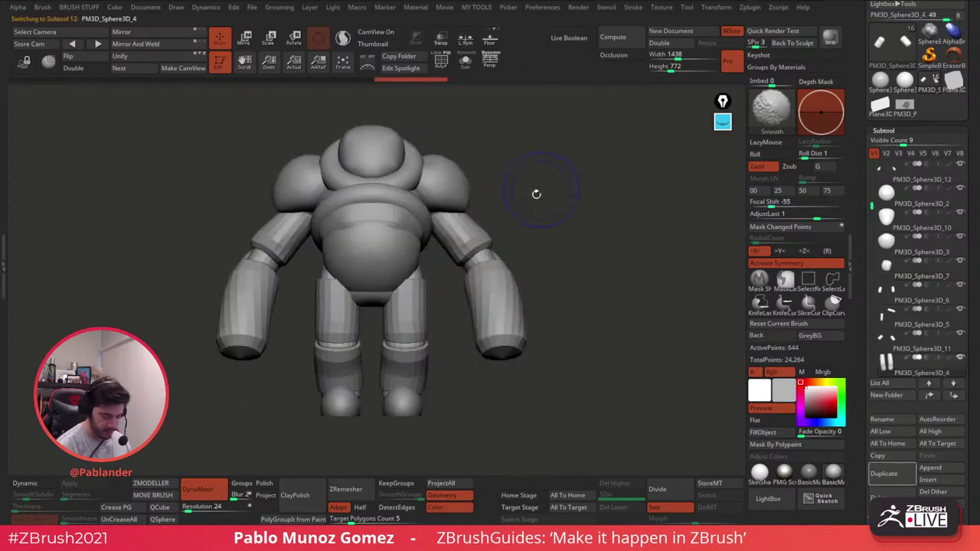
alt+click(404, 284)
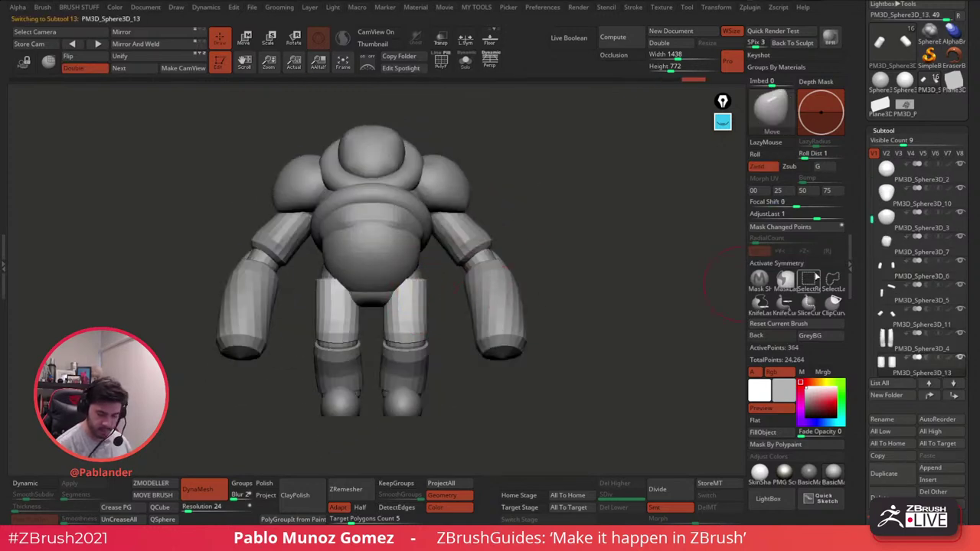
key(x)
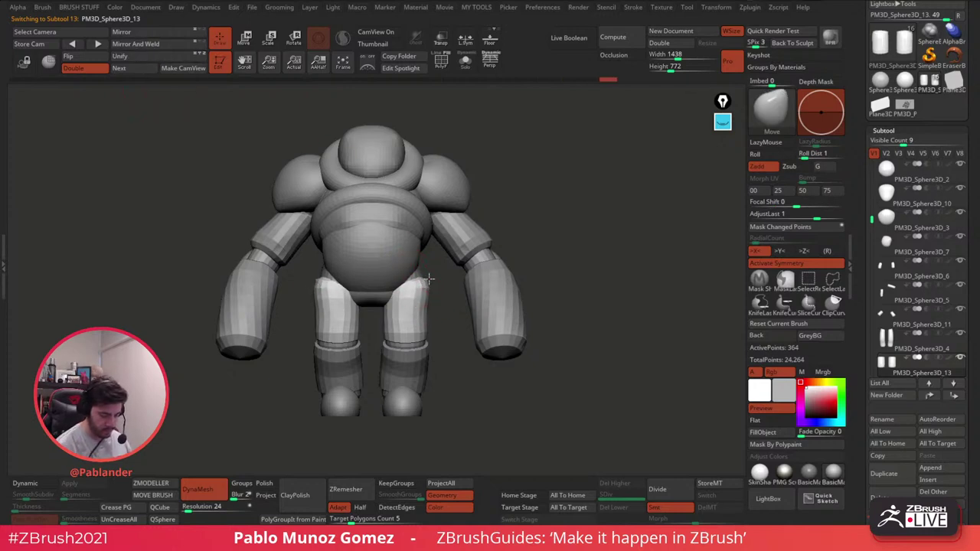
mouse_move(428, 279)
mouse_down()
mouse_move(424, 266)
mouse_move(396, 302)
mouse_up()
mouse_move(467, 282)
right_down()
mouse_move(417, 284)
mouse_move(429, 284)
right_up()
click(465, 61)
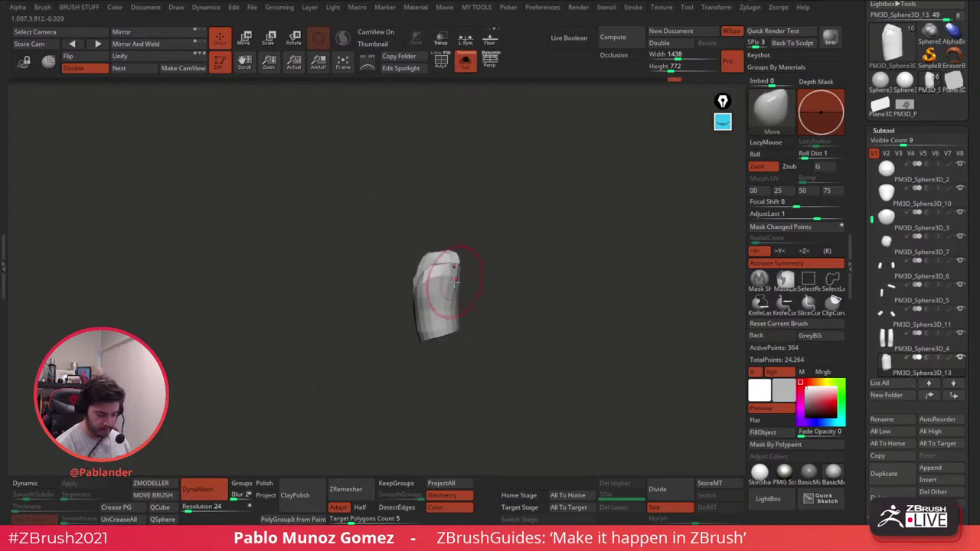
mouse_move(490, 289)
right_down()
mouse_move(536, 290)
mouse_move(464, 294)
mouse_move(500, 291)
mouse_move(474, 290)
right_up()
click(465, 61)
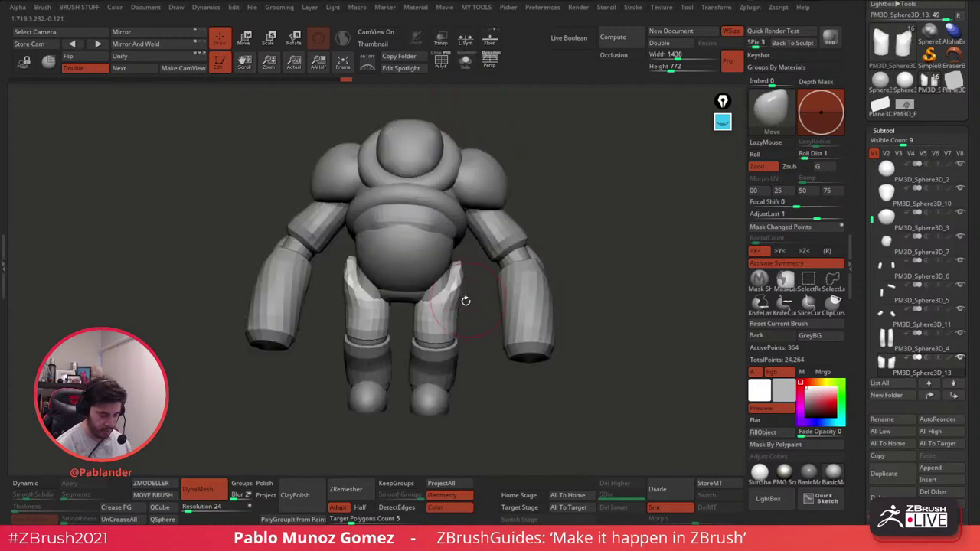
Step: Refine the upper edges and lower ends of both thighs with the Move brush and smooth their surfaces
alt+click(427, 310)
alt+click(423, 302)
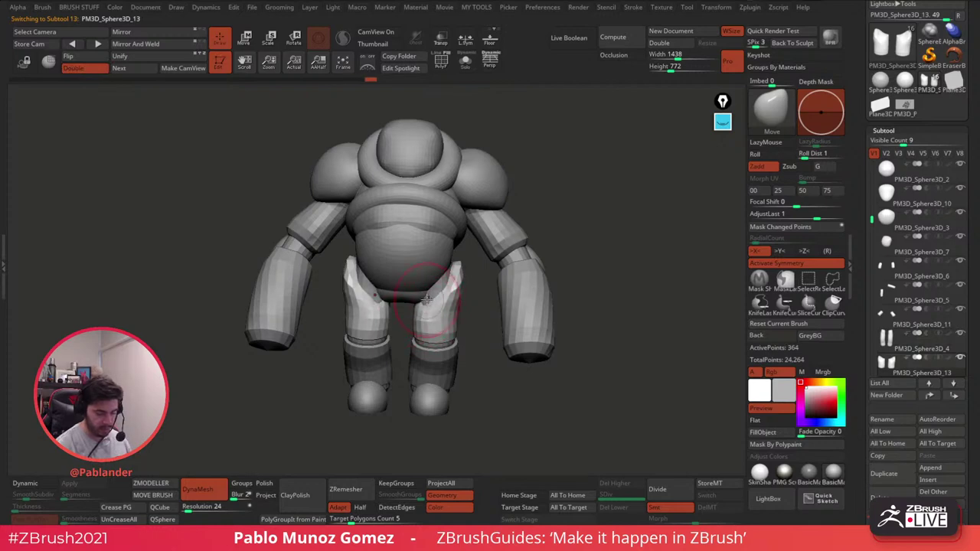
right_drag(431, 304, 462, 267)
drag(468, 266, 474, 264)
right_drag(476, 263, 462, 283)
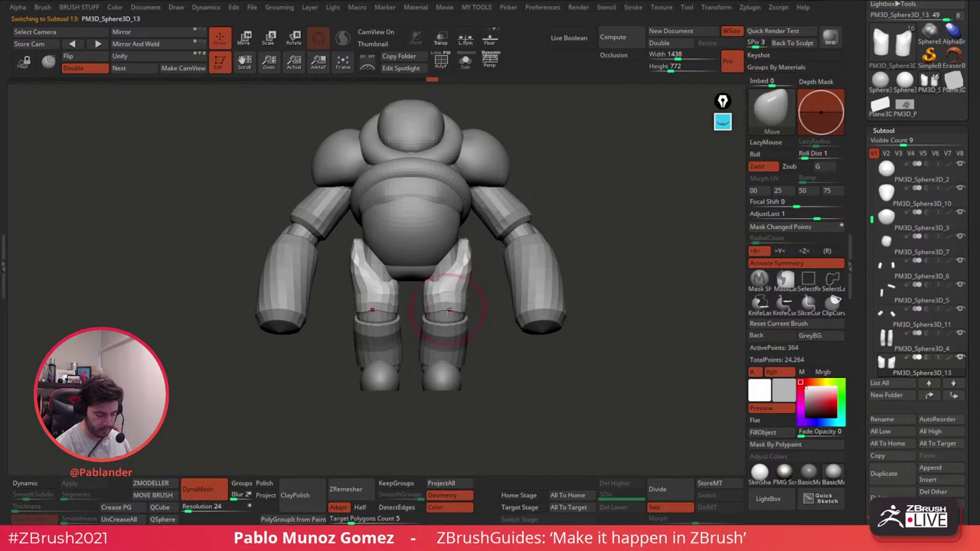
key(ctrl+shift+z)
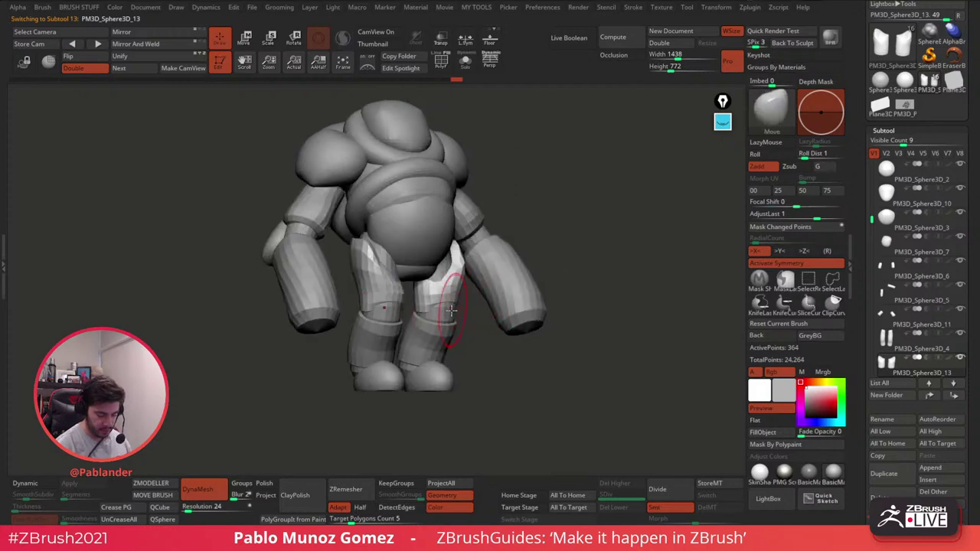
key(ctrl+shift+z)
key(ctrl+shift+z)
key(ctrl+shift+z)
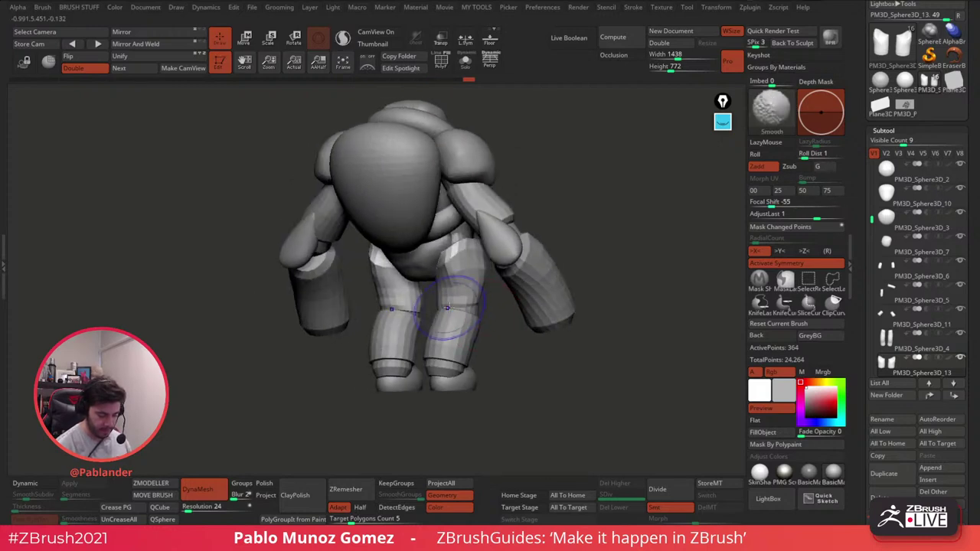
Step: Activate X symmetry on the lower-legs subtool, extend the bottoms of both legs downward and raise their rear edges into arches above the heels
alt+click(458, 335)
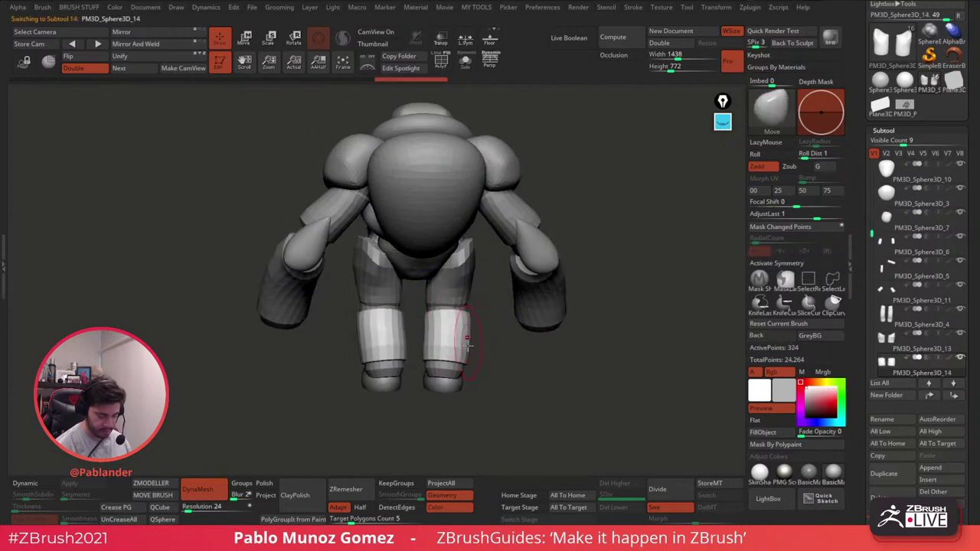
click(760, 265)
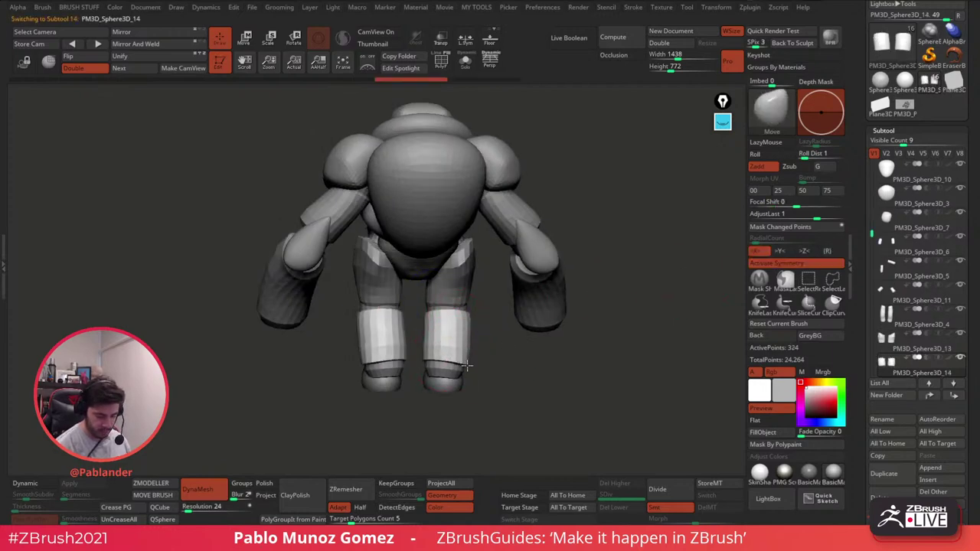
drag(422, 361, 420, 362)
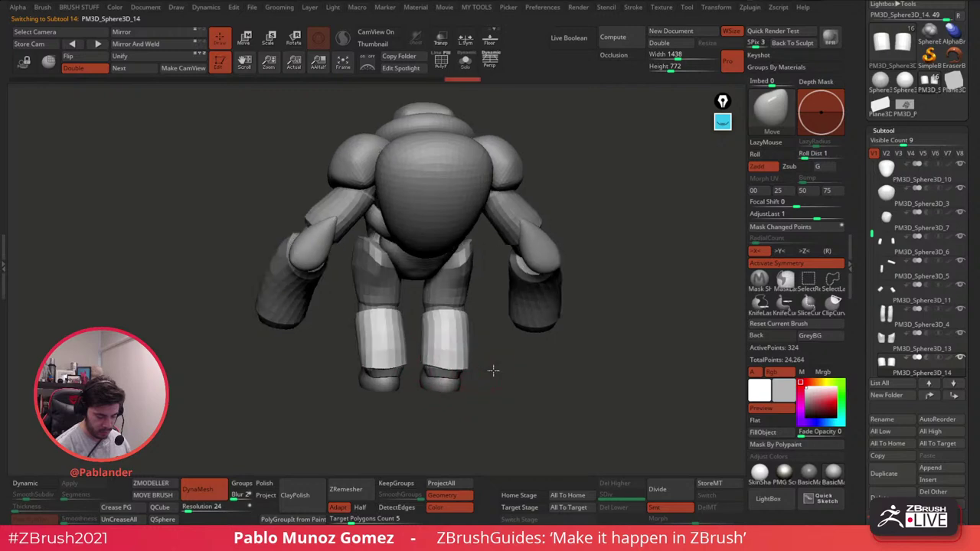
mouse_move(494, 370)
mouse_down()
mouse_move(430, 363)
mouse_move(465, 353)
mouse_move(418, 373)
mouse_move(438, 373)
mouse_up()
drag(478, 382, 394, 379)
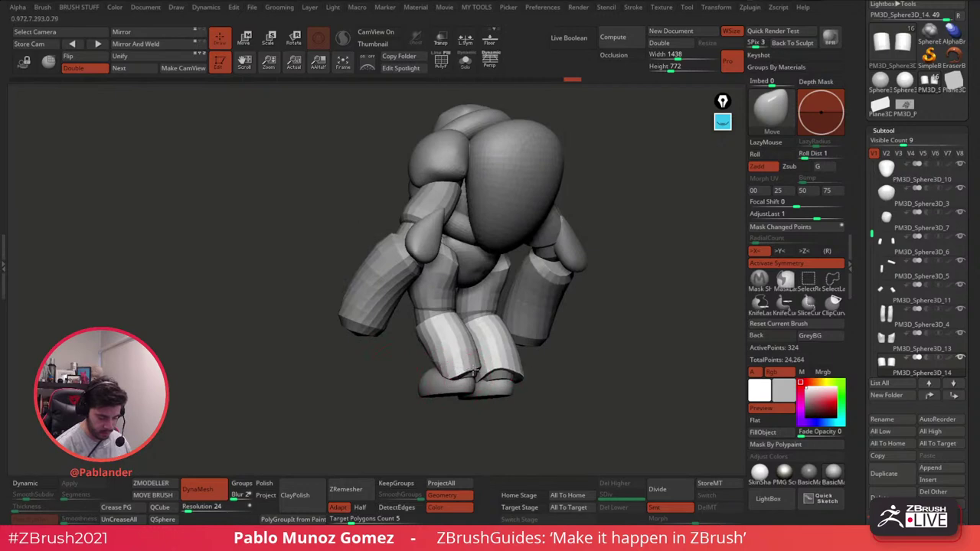
drag(474, 371, 480, 361)
right_drag(490, 348, 461, 363)
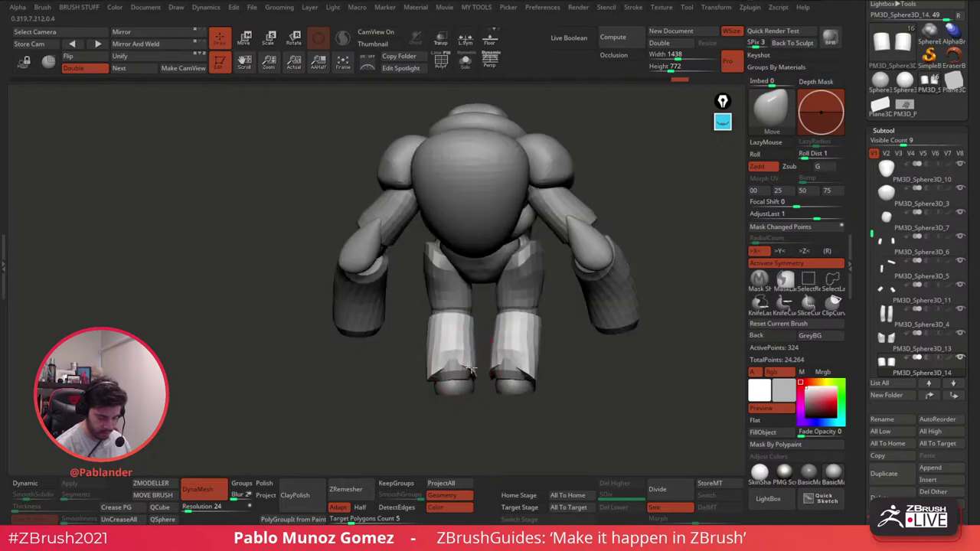
Step: Activate X symmetry on the feet subtool and reshape both feet under the lower legs with the Move brush
drag(429, 382, 501, 388)
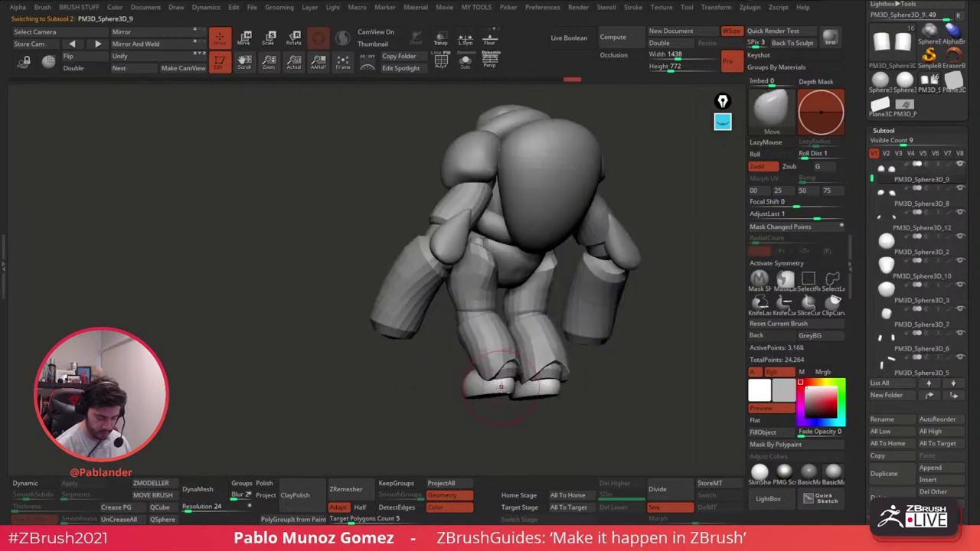
right_drag(508, 383, 486, 380)
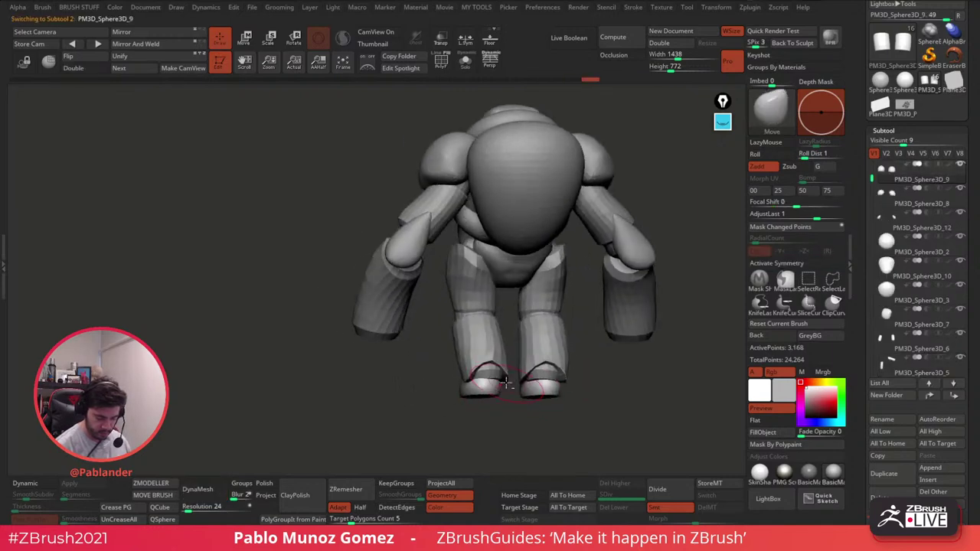
click(809, 264)
key(ctrl+z)
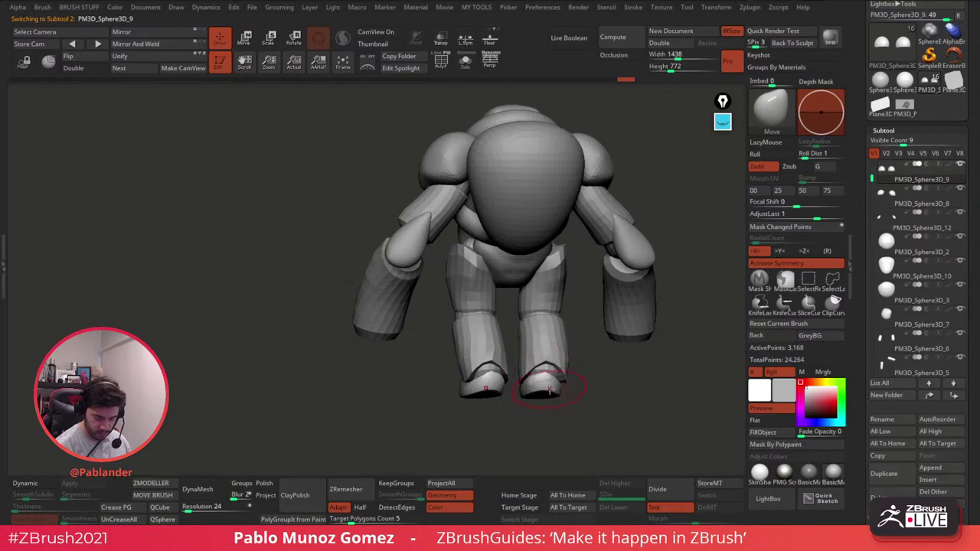
drag(609, 393, 554, 387)
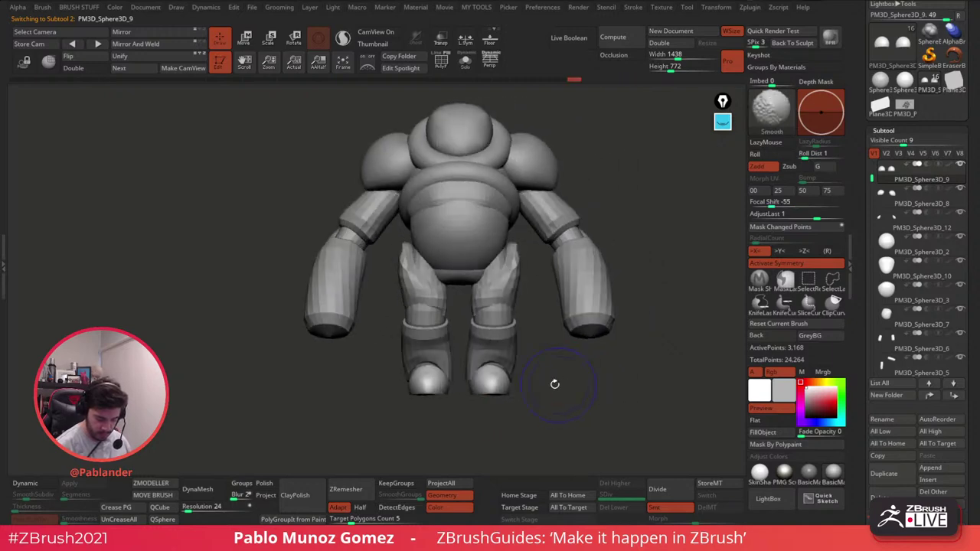
shift+drag(475, 391, 488, 393)
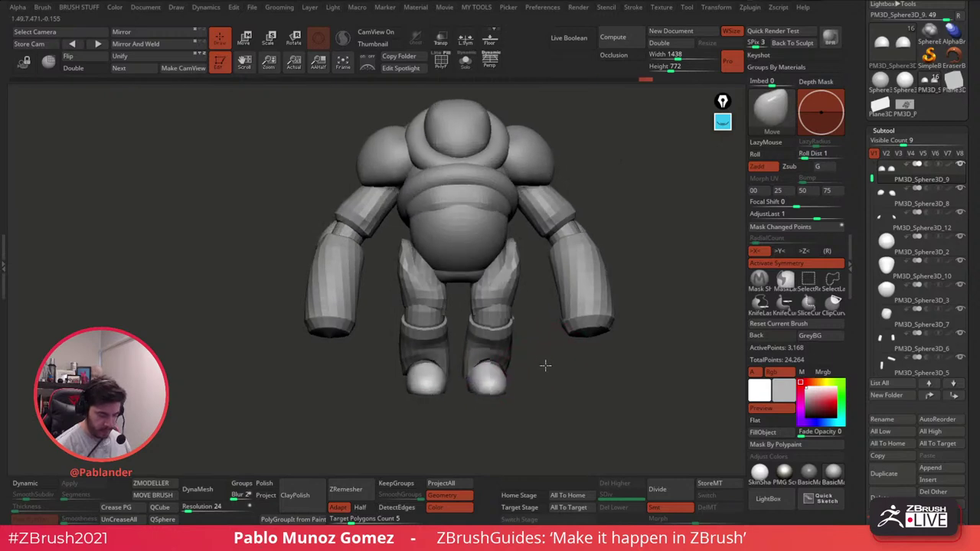
alt+drag(545, 365, 495, 378)
Step: Activate X symmetry on the collar ring around the head and reshape its lower sides toward the shoulders and chest
mouse_move(556, 192)
alt+mouse_down()
mouse_move(557, 217)
mouse_move(455, 193)
mouse_move(490, 208)
alt+mouse_up()
alt+click(454, 193)
click(782, 263)
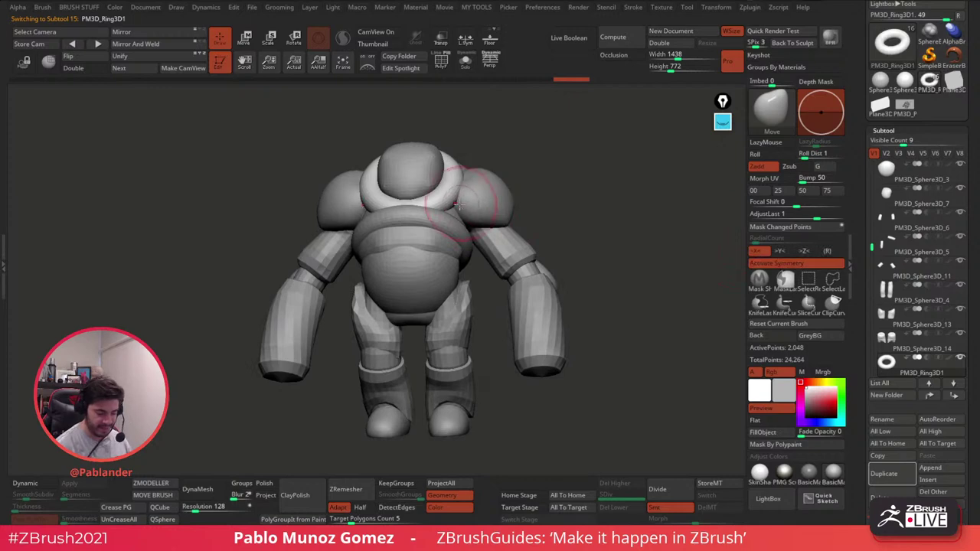
drag(459, 199, 465, 196)
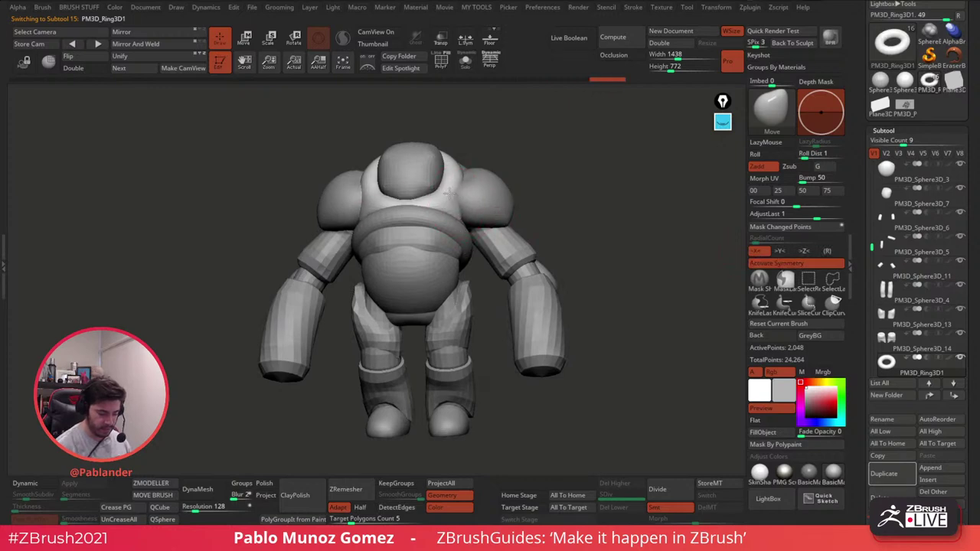
Step: Apply Mirror And Weld to the large back shell subtool and activate X symmetry on it
drag(541, 162, 490, 160)
alt+click(490, 188)
alt+click(426, 210)
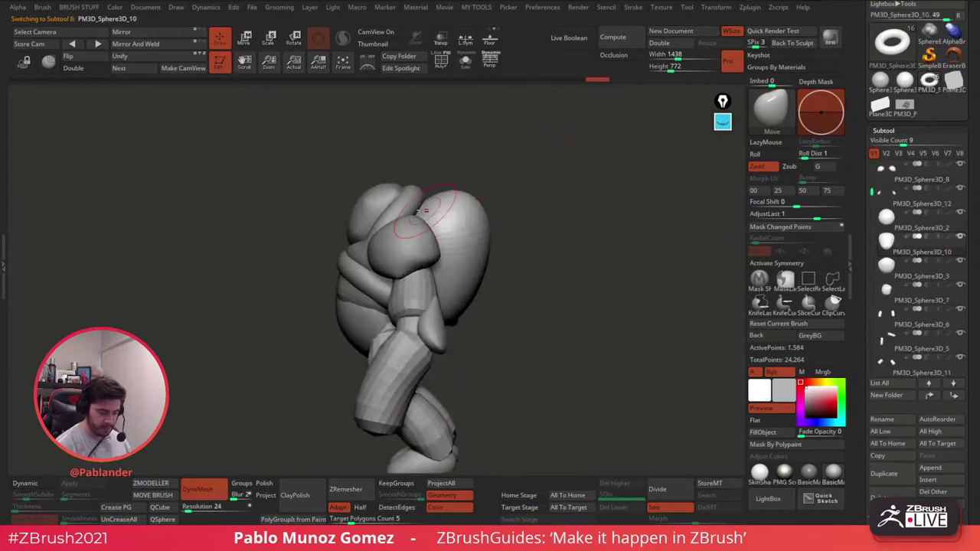
mouse_move(442, 221)
right_down()
mouse_move(467, 255)
mouse_move(436, 221)
right_up()
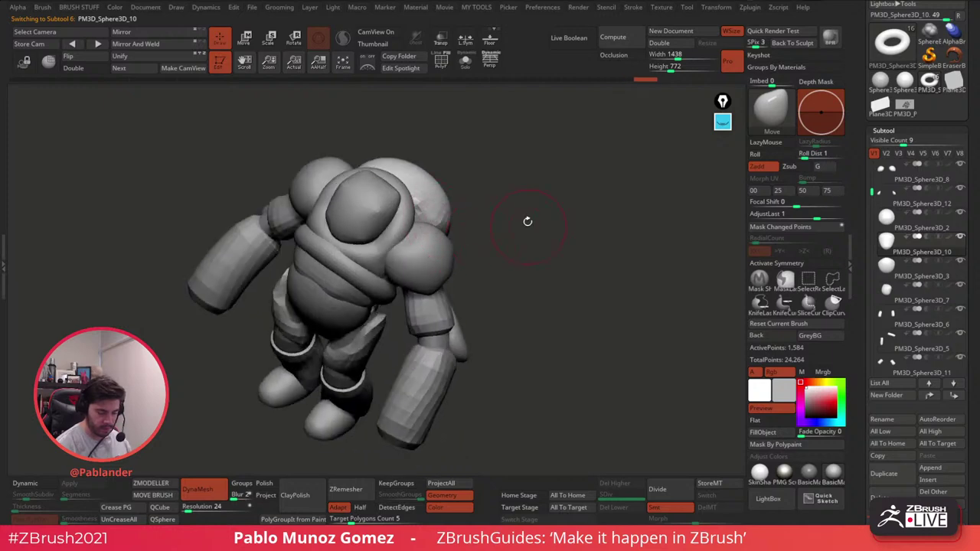
click(160, 43)
click(789, 262)
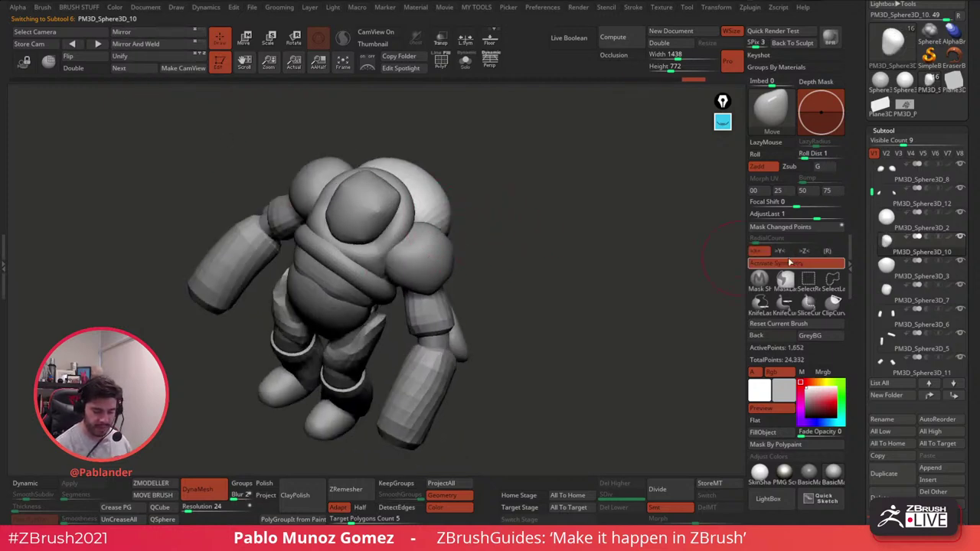
mouse_move(547, 257)
right_down()
mouse_move(459, 241)
mouse_move(482, 214)
mouse_move(455, 238)
right_up()
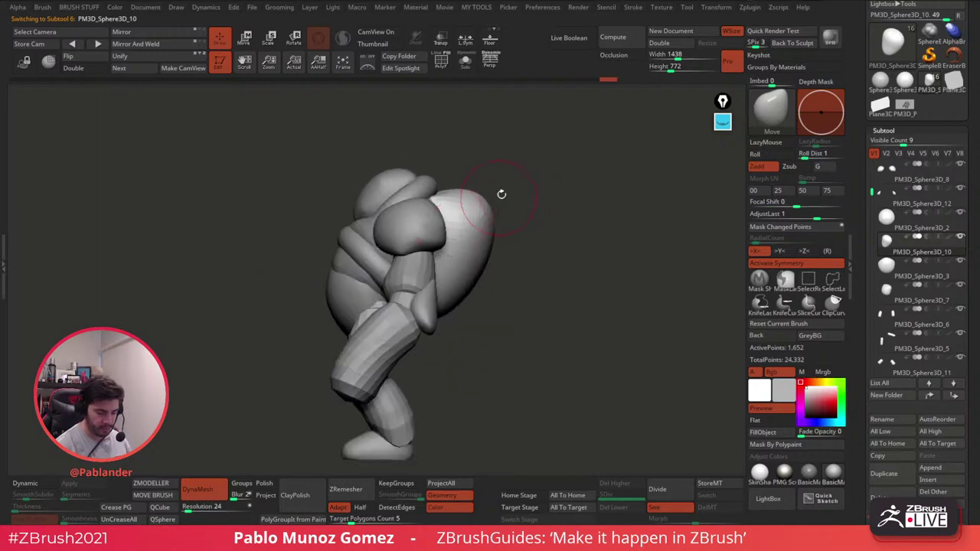
Step: Reshape the sides and lower edge of the back shell behind the arms and waist with the Move brush
key(space)
mouse_move(502, 194)
right_down()
mouse_move(509, 197)
mouse_move(495, 279)
mouse_move(465, 274)
right_up()
drag(464, 277, 467, 268)
right_drag(440, 238, 453, 251)
drag(453, 250, 444, 243)
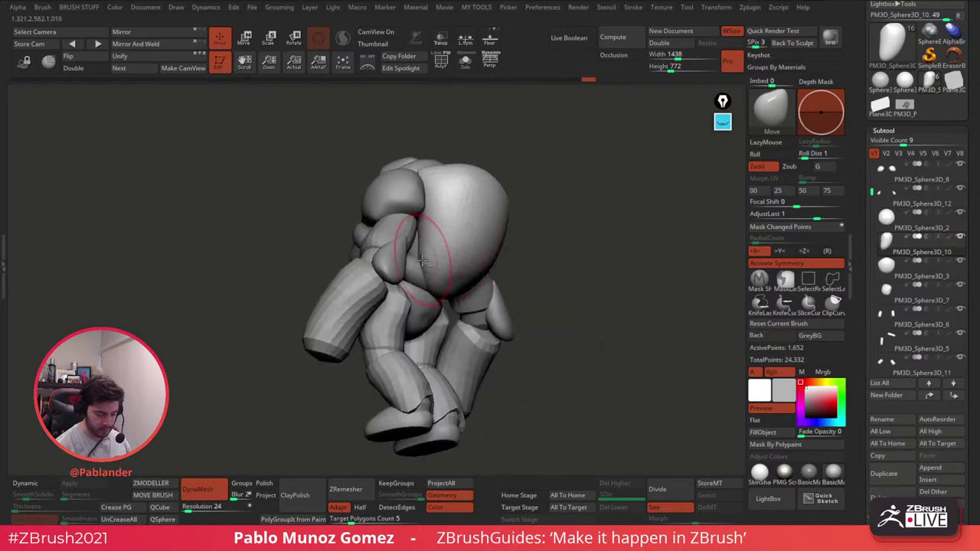
right_drag(419, 263, 449, 284)
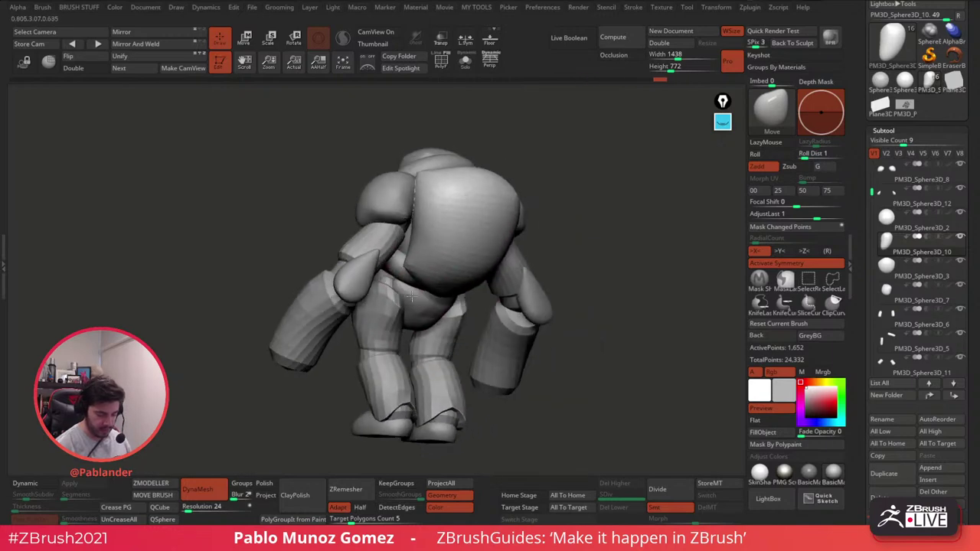
alt+click(415, 288)
drag(415, 286, 406, 289)
right_drag(422, 287, 449, 329)
Step: Select the thighs subtool and refine the inner edges of both thighs with the Move brush
alt+click(450, 294)
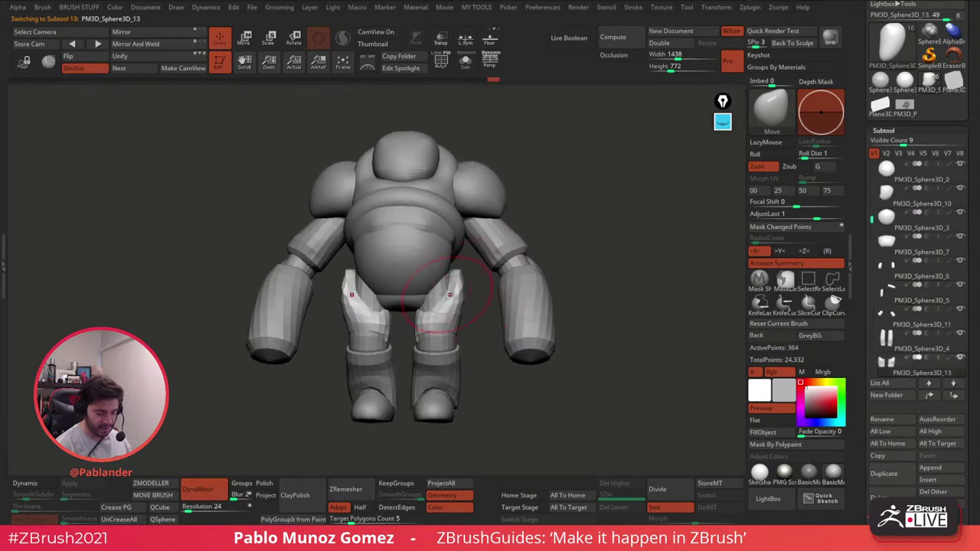
key(space)
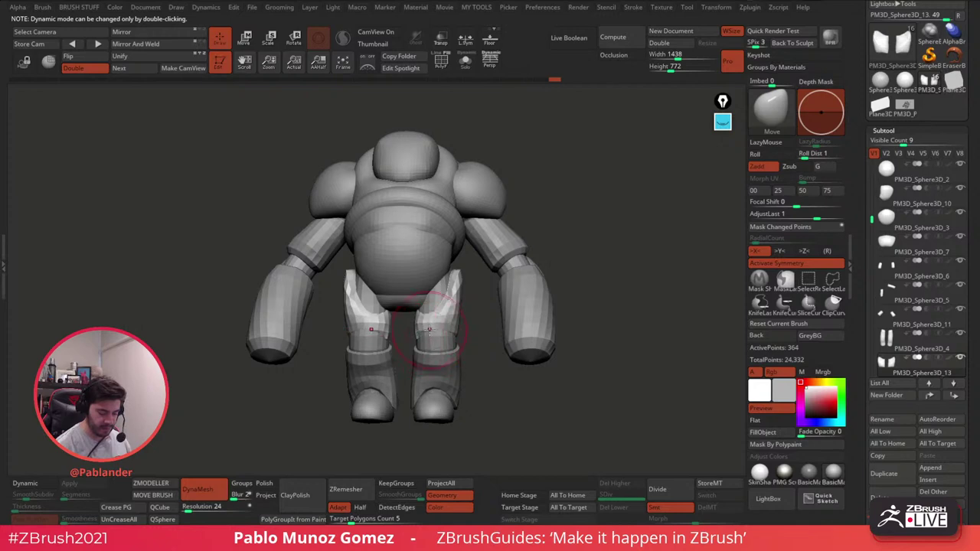
right_drag(429, 329, 570, 251)
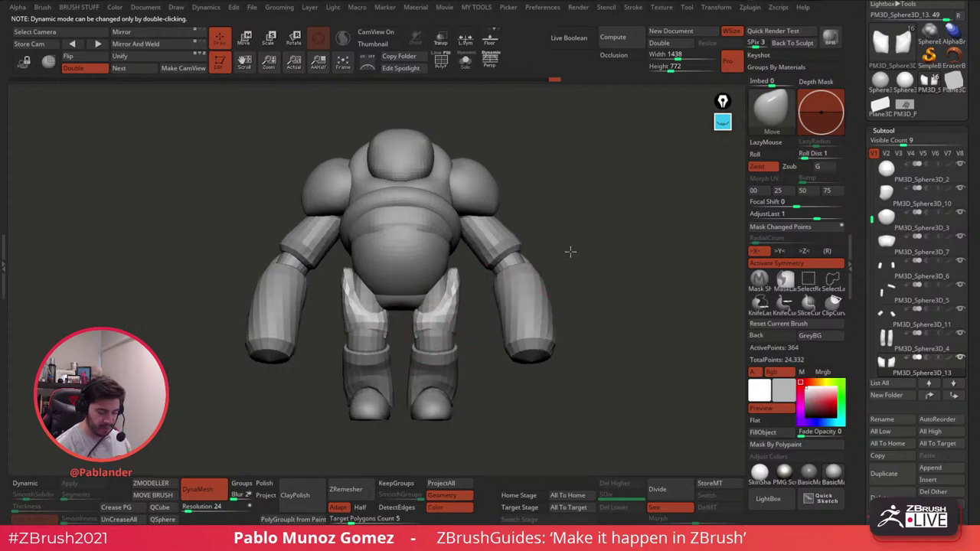
Step: Refine both upper arms and taper the forearms toward the elbows with the Move brush
alt+click(497, 218)
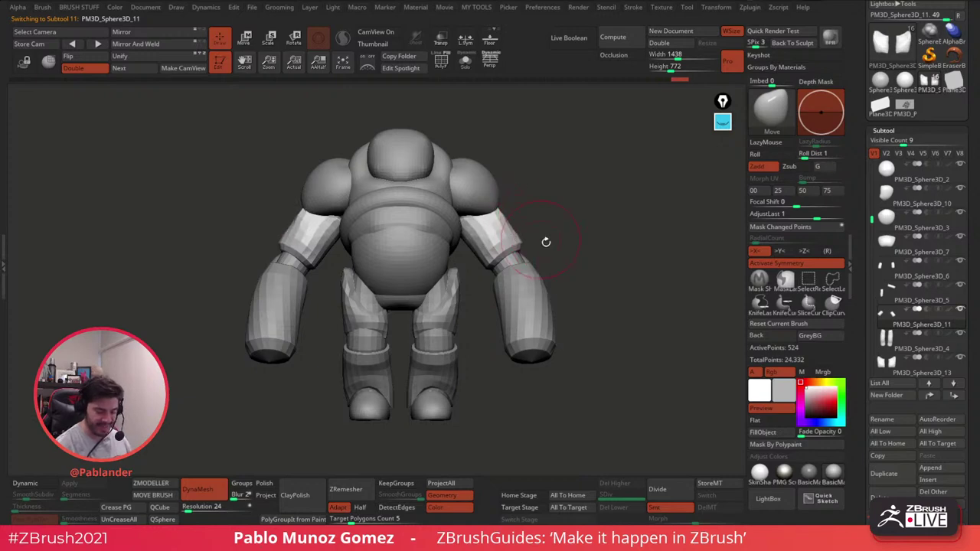
right_drag(545, 242, 575, 278)
alt+click(538, 289)
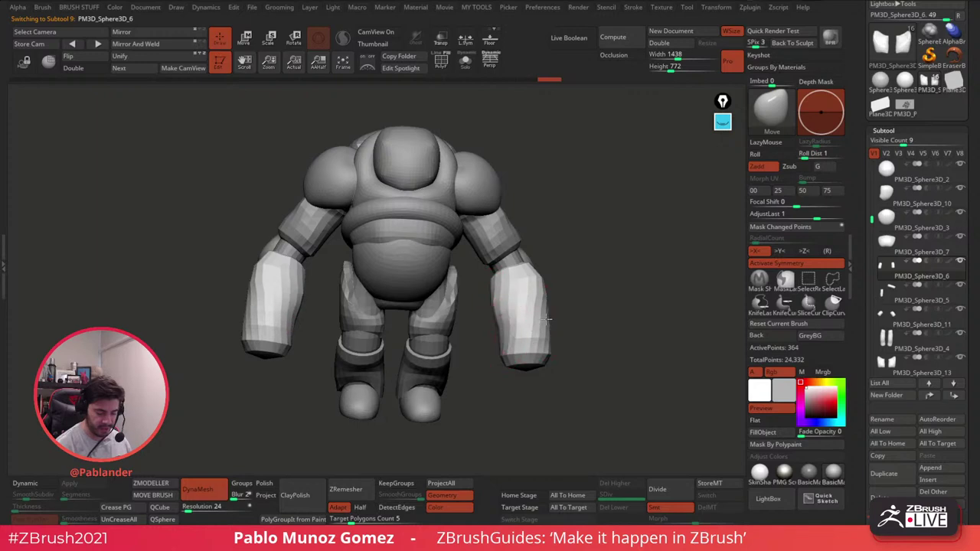
right_drag(501, 337, 624, 258)
click(450, 263)
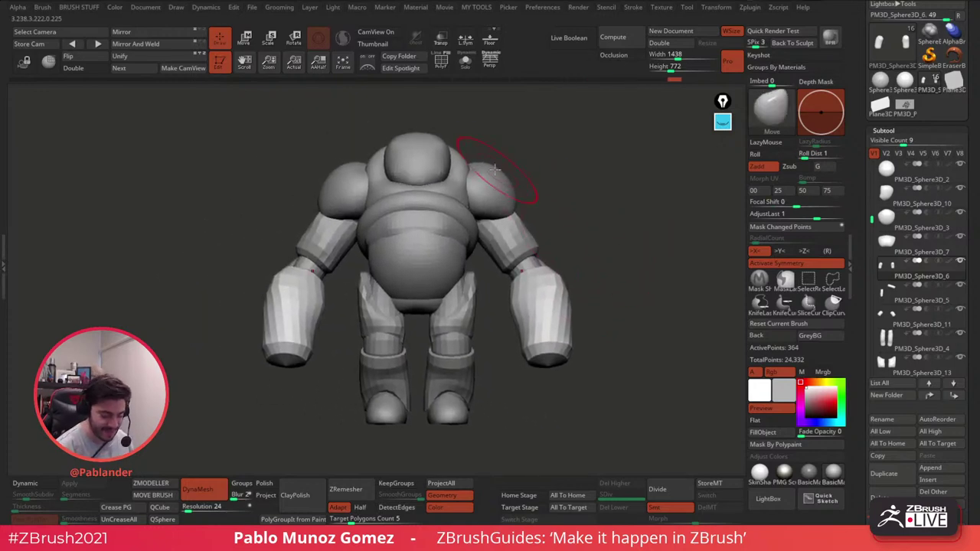
Step: Select the head subtool, adjust the brush size and widen the upper sides of the head
alt+click(449, 157)
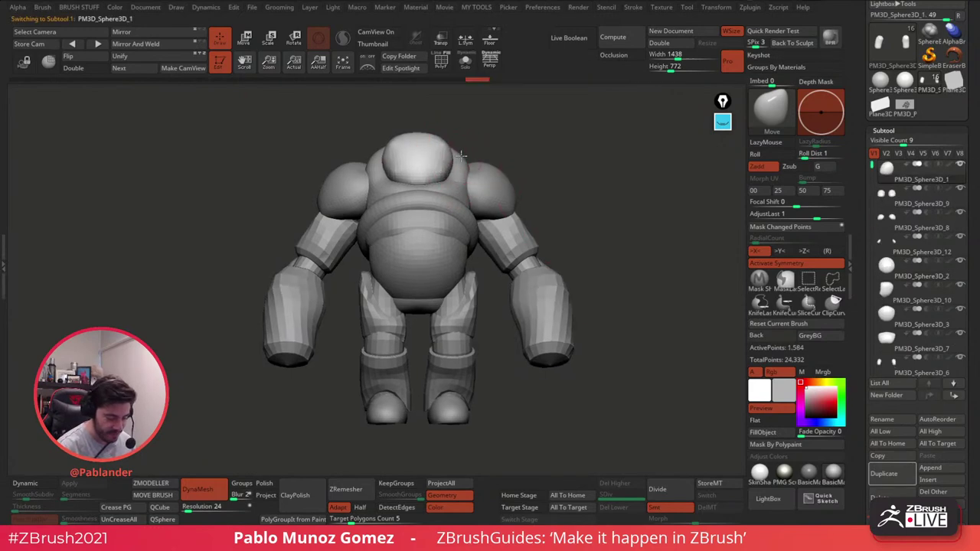
key(space)
click(447, 149)
mouse_move(447, 145)
right_down()
mouse_move(492, 137)
mouse_move(437, 148)
mouse_move(451, 127)
mouse_move(446, 143)
mouse_move(510, 134)
mouse_move(503, 159)
right_up()
Step: Select the collar ring around the head and refine its sides next to the shoulders with the Move brush
alt+click(506, 156)
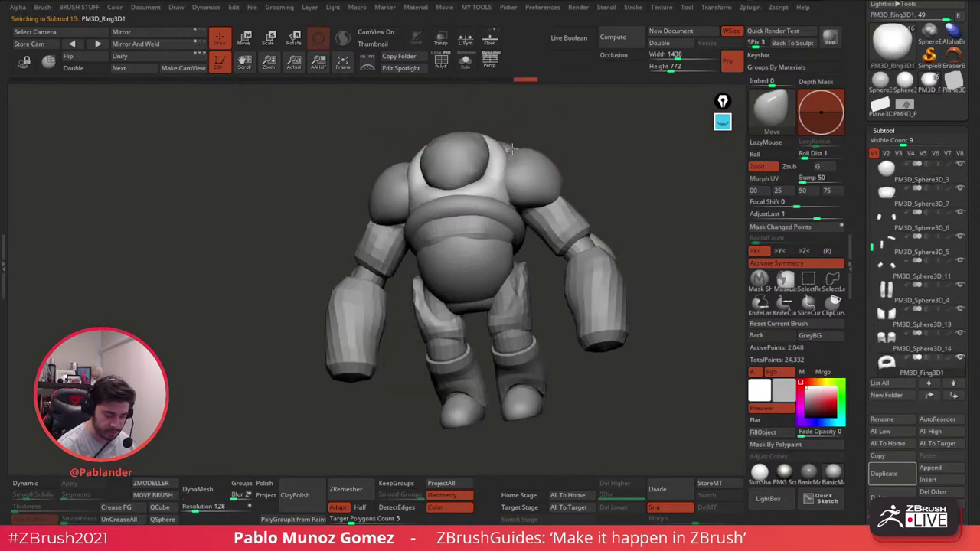
key(space)
click(514, 158)
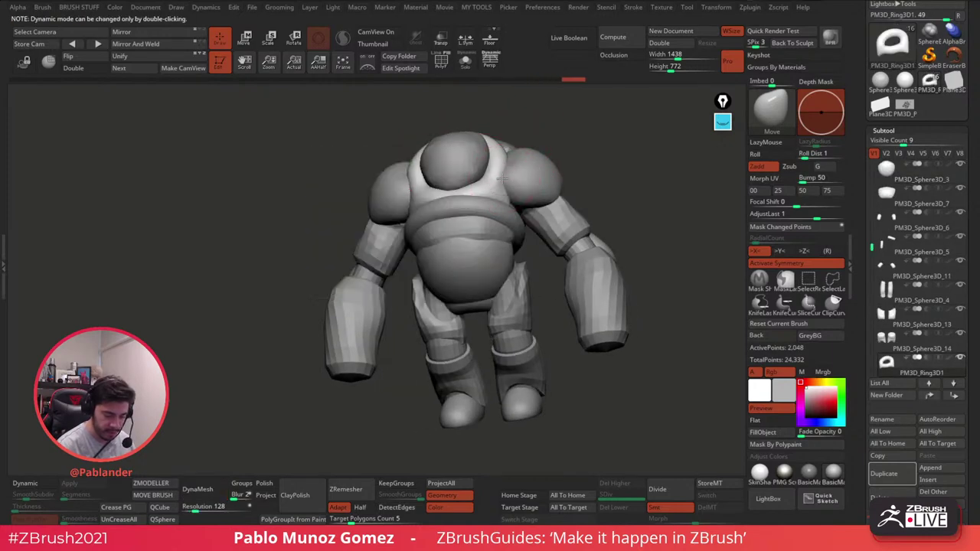
shift+right_drag(497, 176, 517, 175)
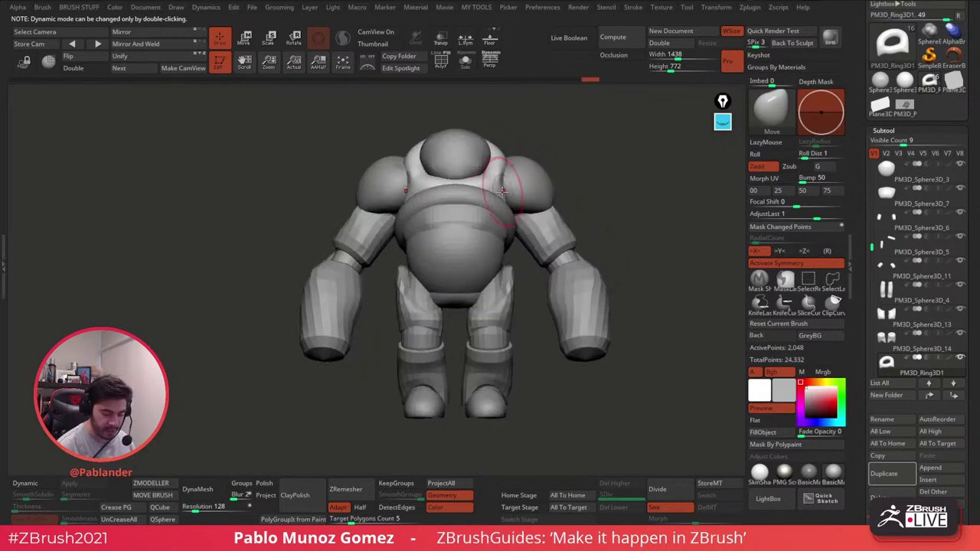
Step: Select the shoulder spheres and reshape their lower and rear edges around the upper arms and back shell
alt+click(528, 201)
right_drag(524, 197, 618, 192)
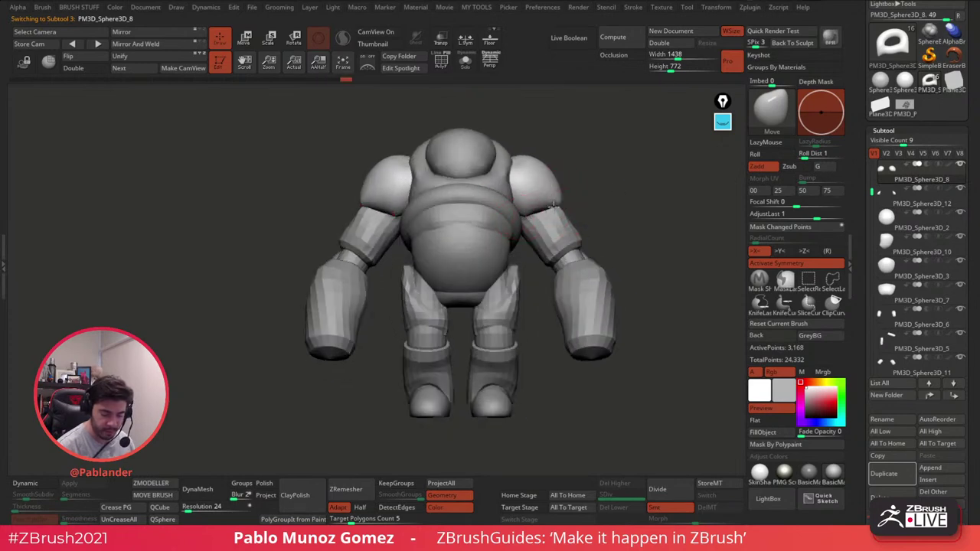
right_drag(608, 191, 564, 192)
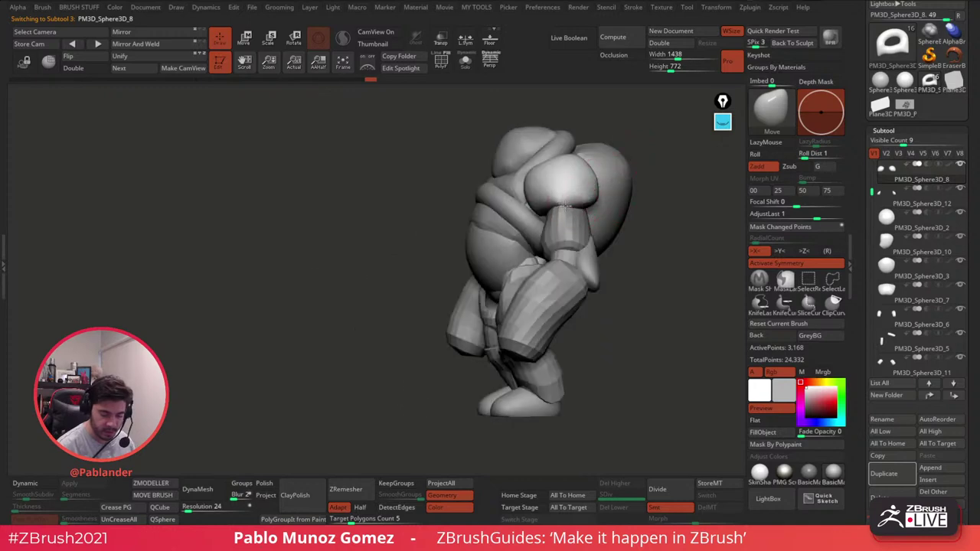
key(shift)
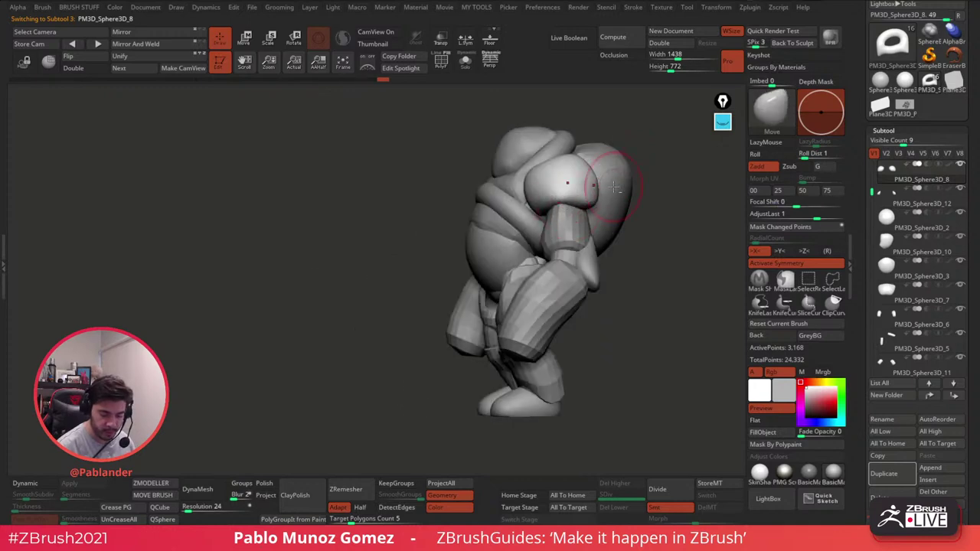
right_drag(613, 188, 570, 216)
right_drag(597, 183, 551, 191)
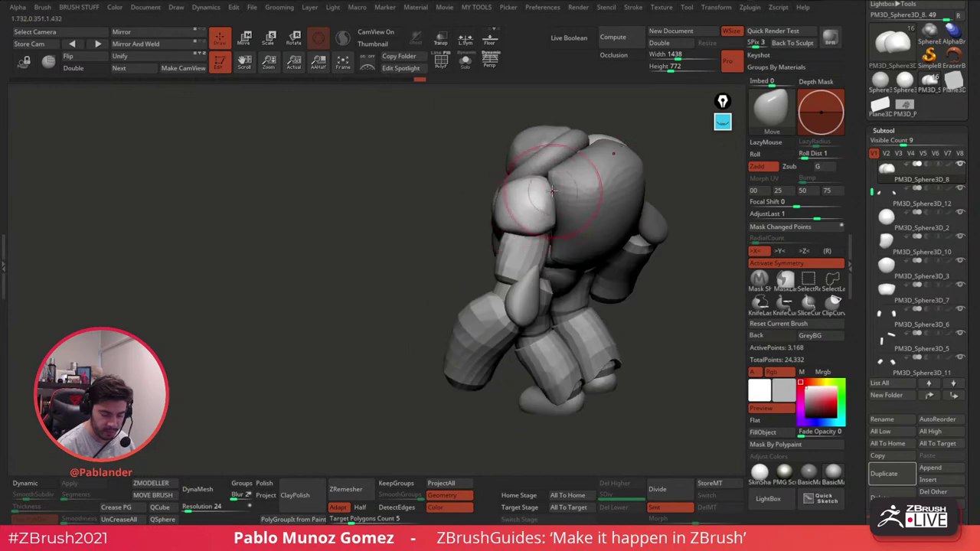
drag(551, 190, 560, 193)
mouse_move(560, 193)
right_down()
mouse_move(524, 187)
mouse_move(593, 230)
right_up()
drag(583, 243, 573, 247)
Step: Select the upper arms and adjust their upper ends beneath the shoulders with a resized Move brush
alt+right_drag(526, 240, 438, 225)
alt+click(478, 229)
drag(472, 212, 465, 222)
right_drag(457, 238, 532, 244)
key(space)
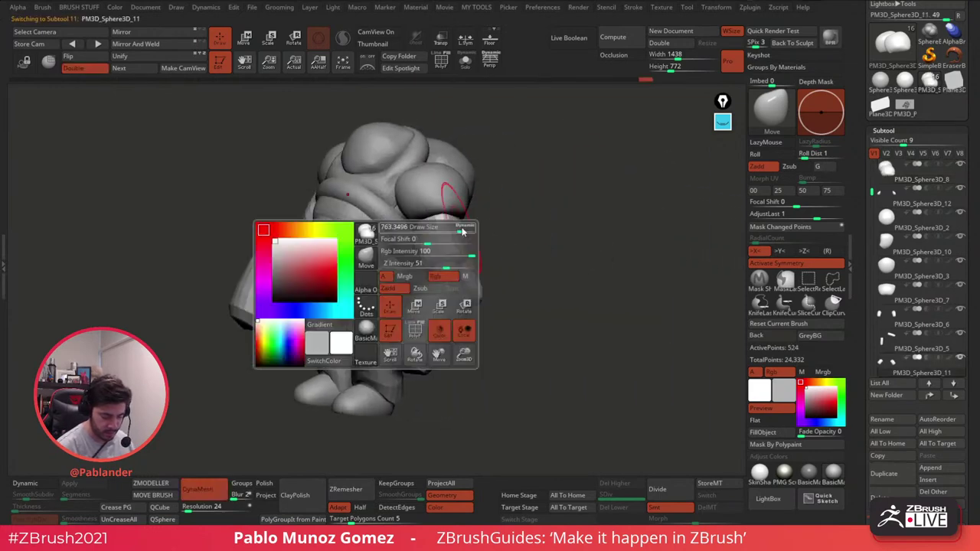
click(462, 230)
right_drag(431, 228, 453, 230)
drag(453, 230, 452, 224)
shift+right_drag(461, 227, 536, 208)
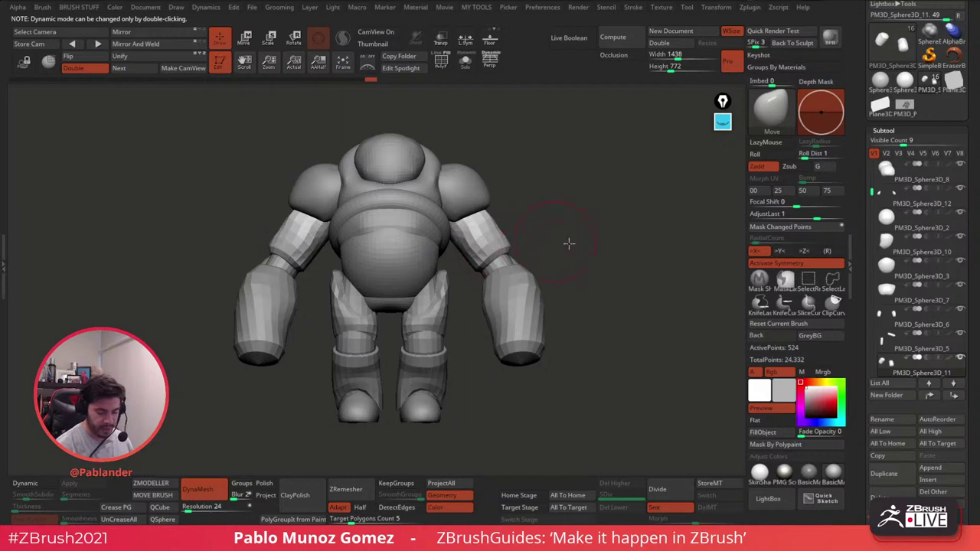
Step: Select the belly sphere and reshape its sides above the thighs with the Move brush
alt+right_drag(569, 244, 583, 244)
alt+click(446, 251)
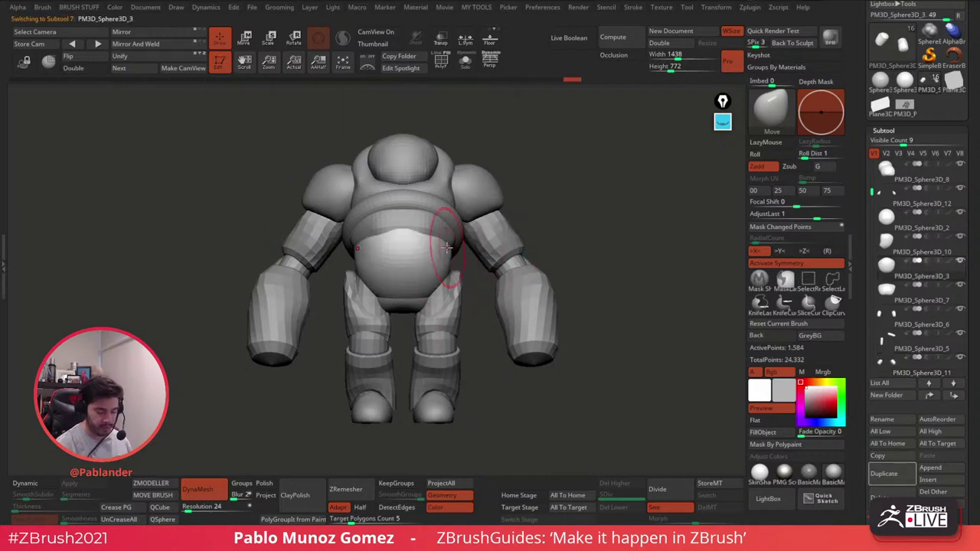
right_click(454, 266)
mouse_move(454, 265)
right_down()
mouse_move(475, 271)
mouse_move(461, 274)
right_up()
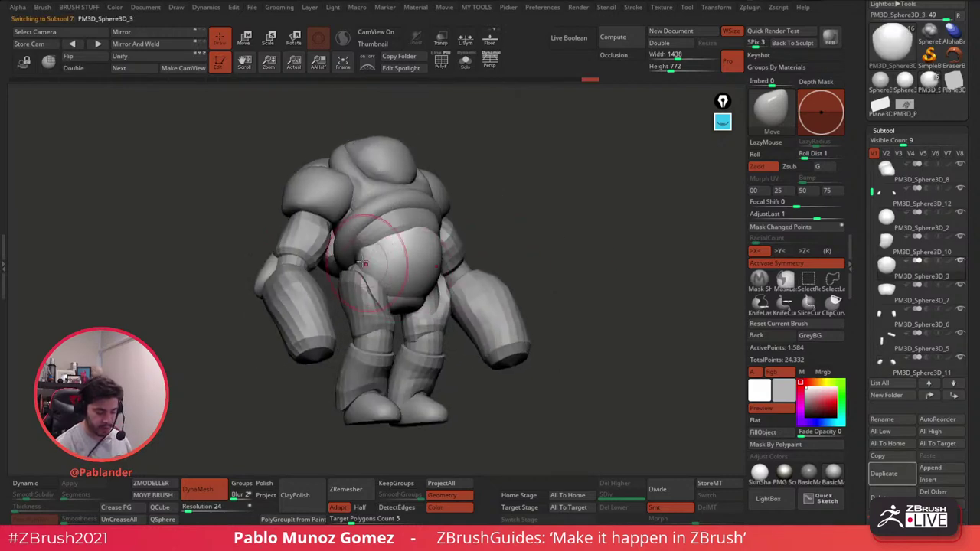
right_drag(355, 263, 426, 243)
mouse_move(496, 236)
right_down()
mouse_move(525, 247)
mouse_move(621, 225)
mouse_move(593, 222)
mouse_move(616, 211)
right_up()
key(space)
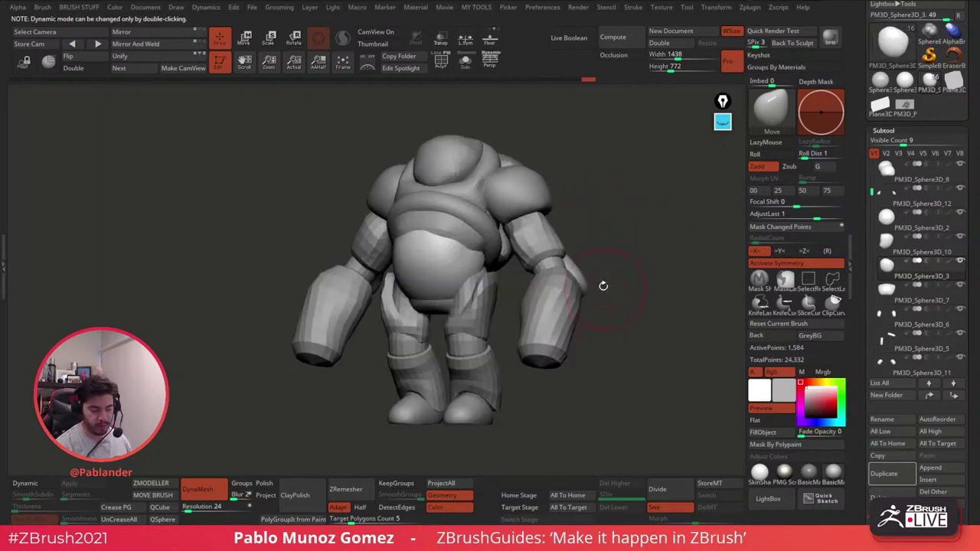
Step: Refine the upper arms, forearms and inner elbow tubes with the Move brush so the arm pieces fit together
alt+click(480, 202)
right_drag(480, 202, 437, 203)
shift+right_drag(590, 191, 468, 191)
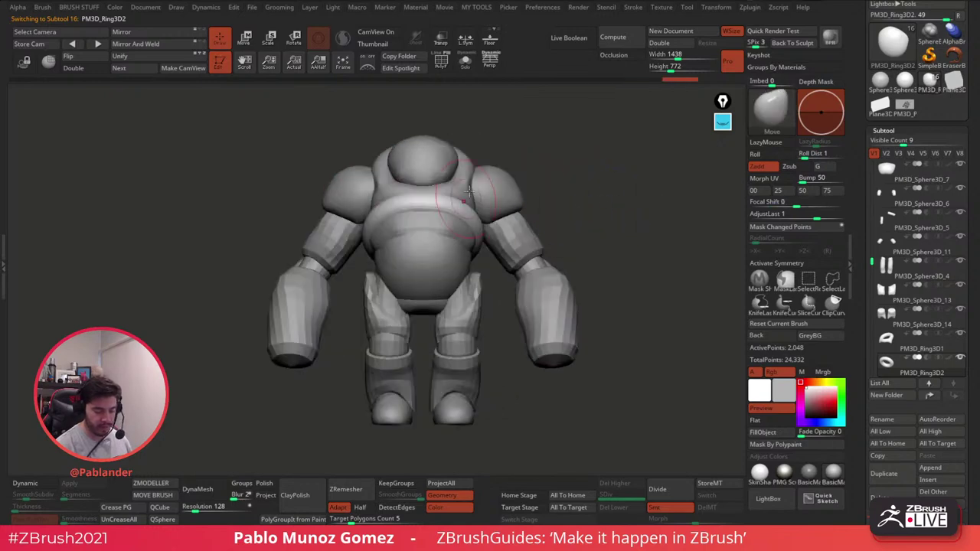
alt+click(534, 235)
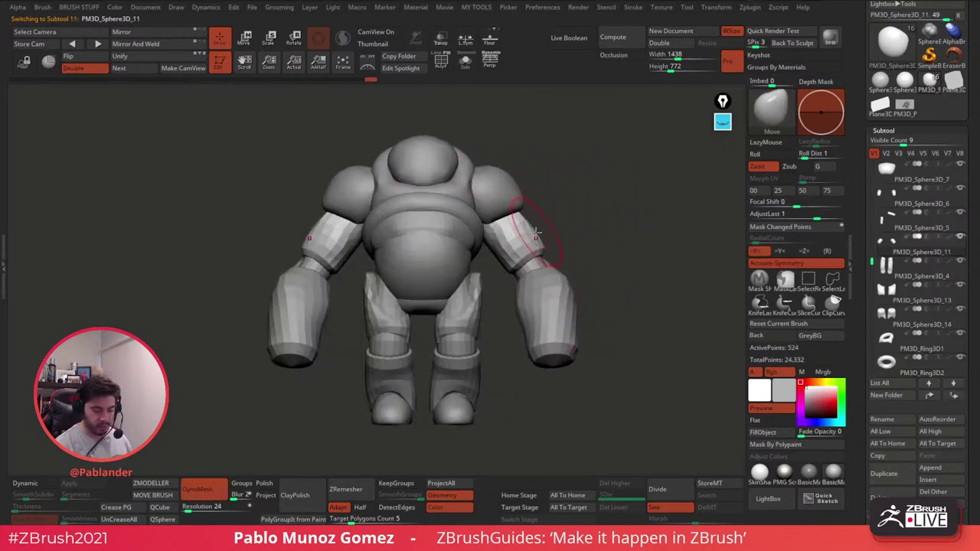
right_drag(528, 281, 559, 317)
alt+click(559, 317)
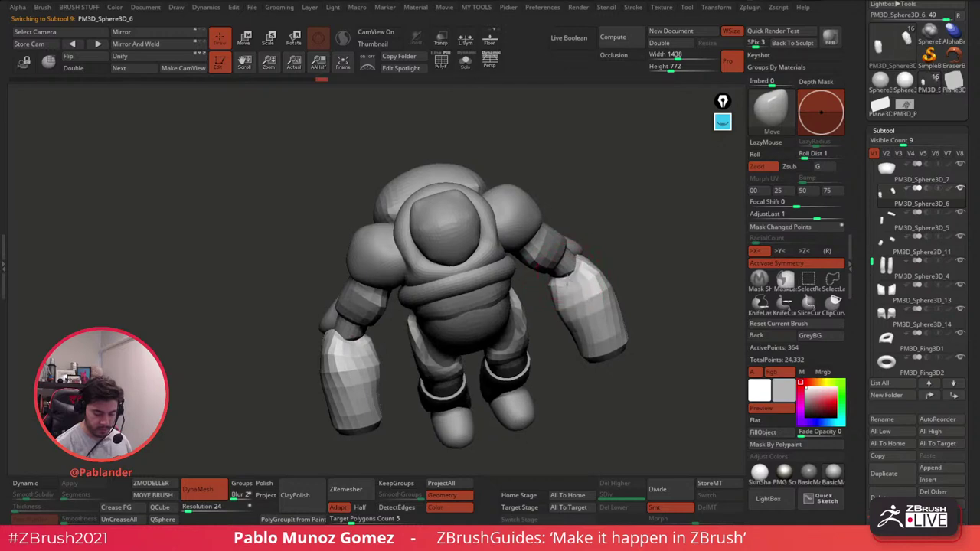
alt+drag(623, 271, 558, 267)
key(space)
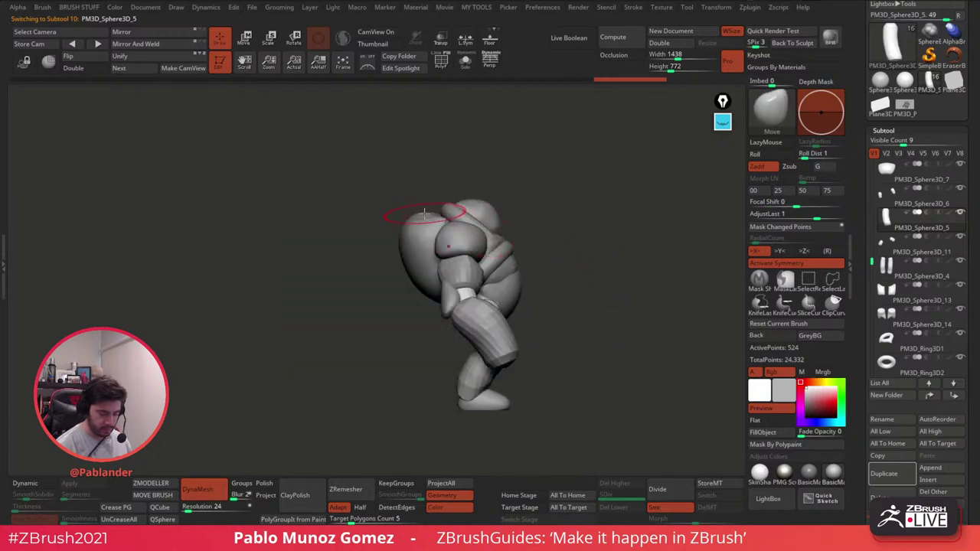
Step: Refine the top of the back shell and the elbow pads in profile with the Move brush
alt+click(424, 208)
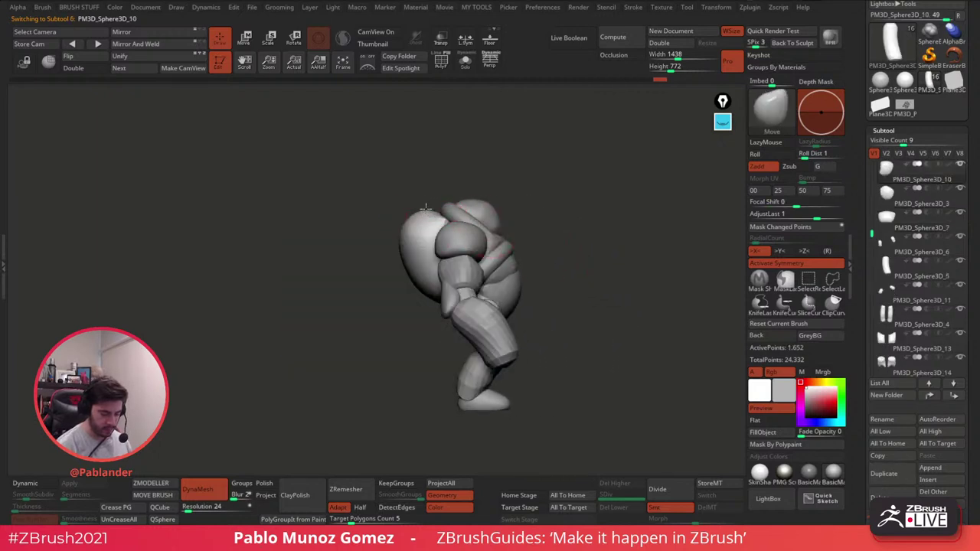
alt+click(440, 291)
key(space)
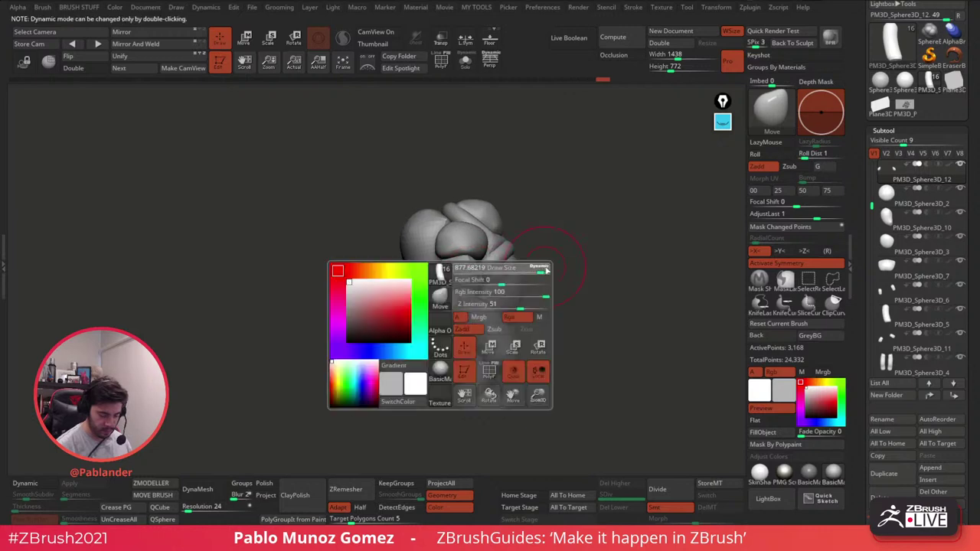
Step: Select the chest sphere and adjust its sides between the chest ring and the belly
alt+click(520, 291)
drag(562, 272, 498, 282)
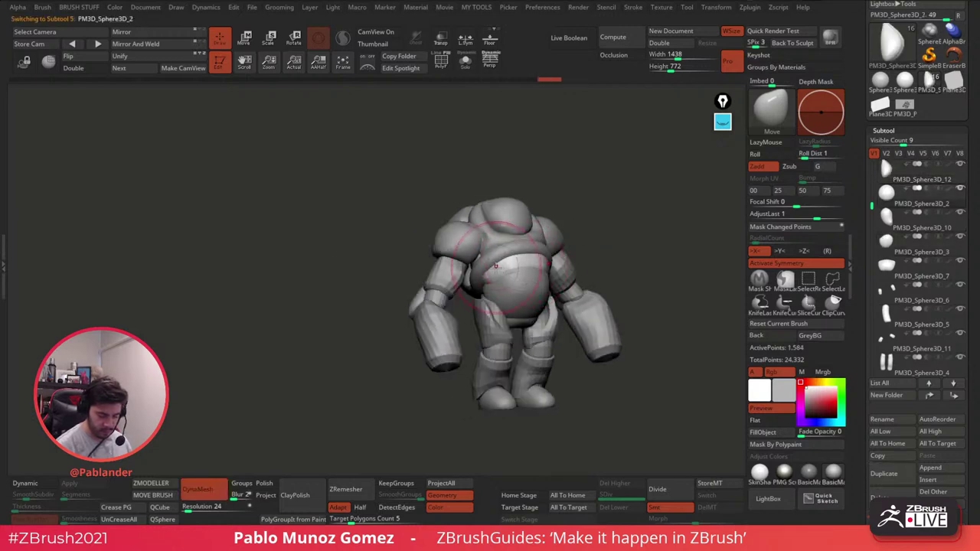
drag(591, 274, 563, 267)
Step: Make the chest ring symmetric with X symmetry and Mirror And Weld, and select the chest sphere beneath it
alt+click(569, 257)
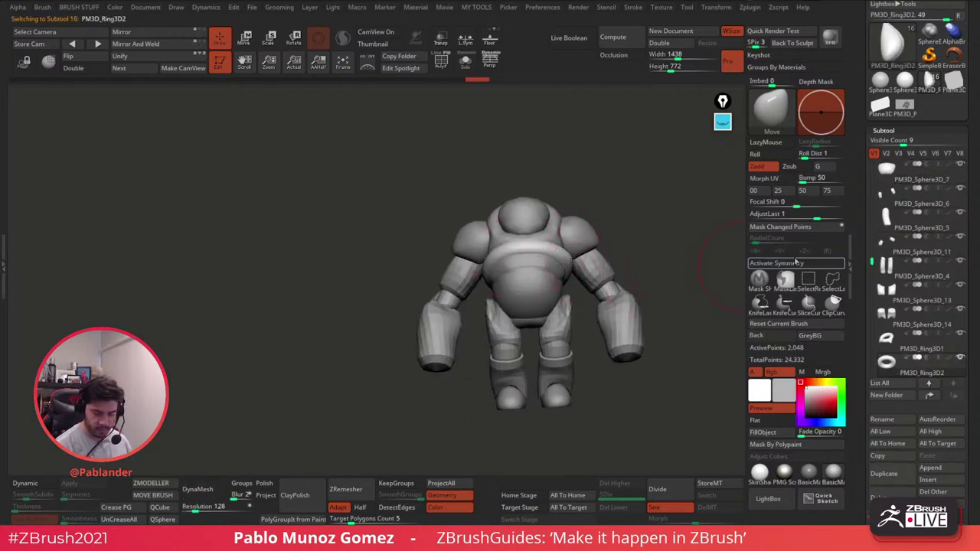
click(795, 262)
click(177, 47)
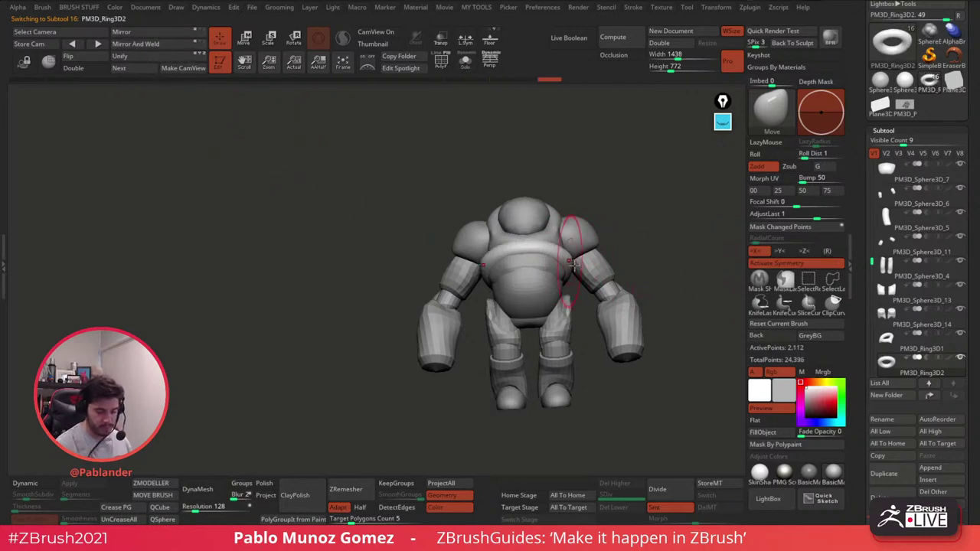
alt+click(561, 269)
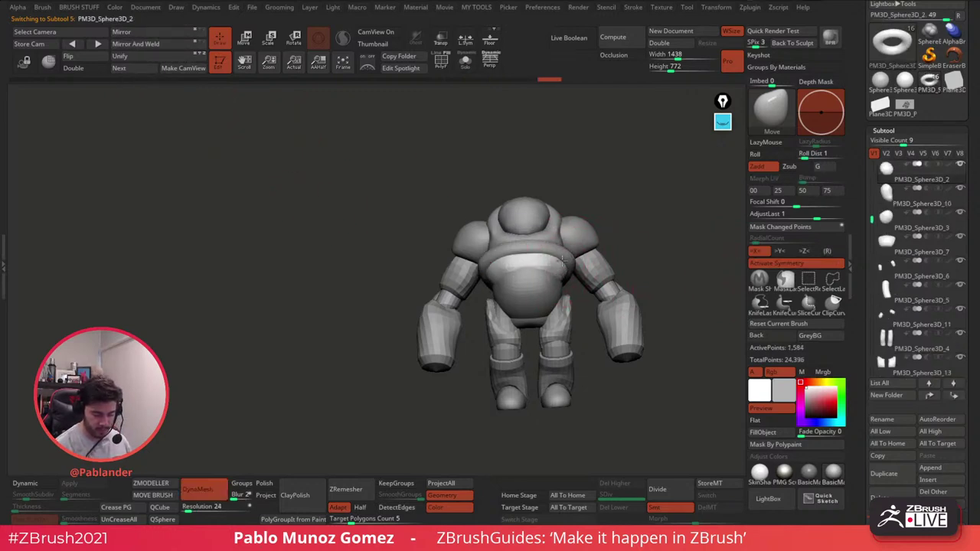
Step: Select the shoulder pads and refine their lower inner edges and tops with the Move brush
key(space)
ctrl+right_drag(577, 239, 604, 313)
mouse_move(604, 313)
right_down()
mouse_move(381, 252)
mouse_move(469, 255)
right_up()
key(s)
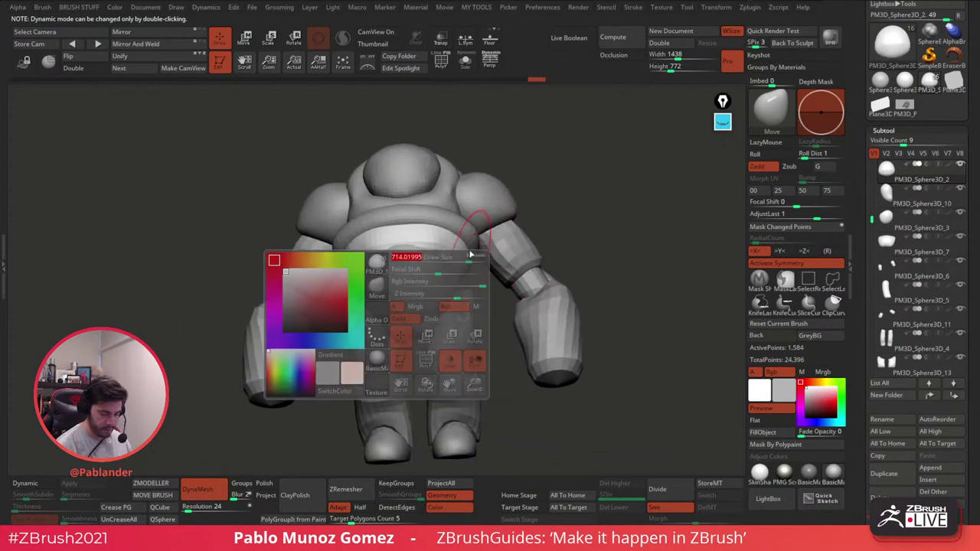
alt+click(474, 213)
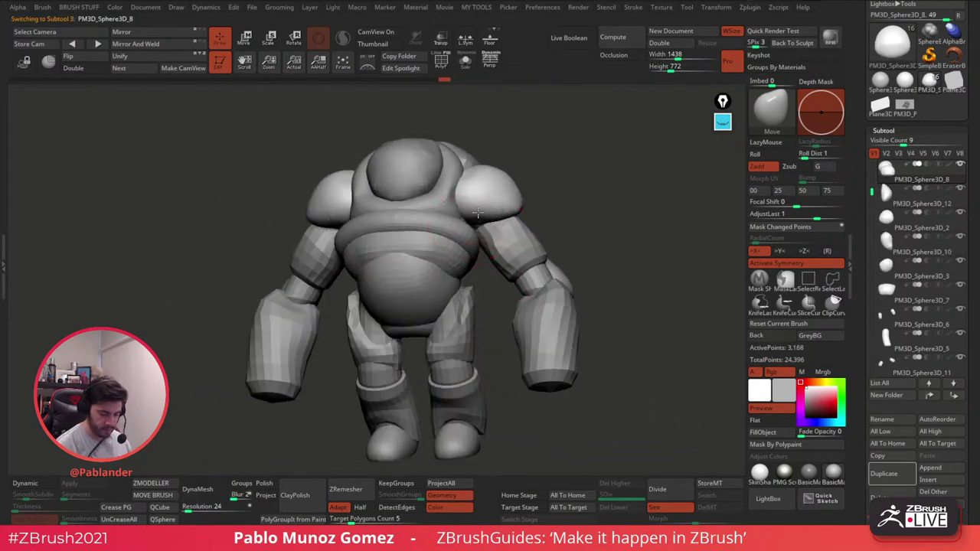
mouse_move(477, 212)
mouse_down()
mouse_move(488, 220)
mouse_move(480, 215)
mouse_up()
mouse_move(464, 213)
right_down()
mouse_move(524, 211)
mouse_move(495, 223)
right_up()
right_drag(536, 196, 547, 189)
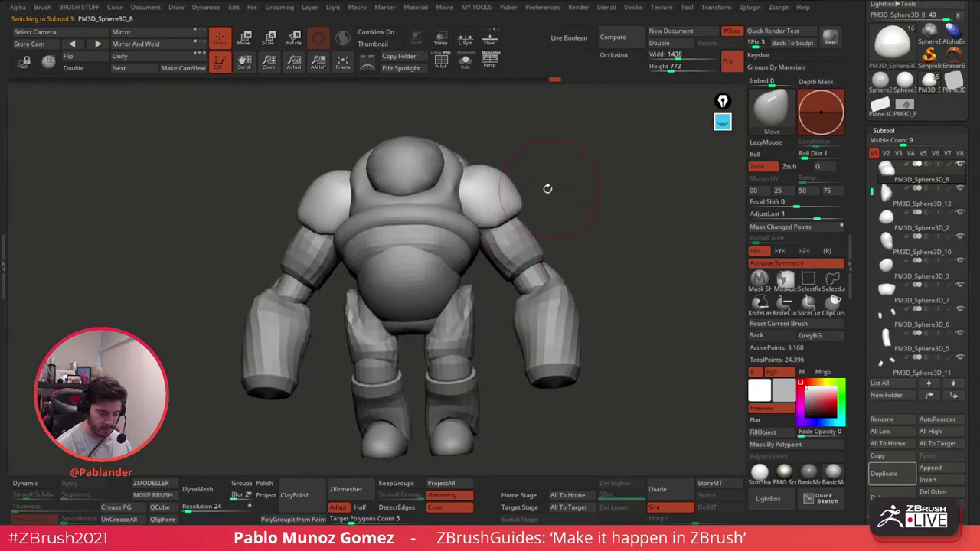
drag(470, 167, 472, 158)
right_click(476, 160)
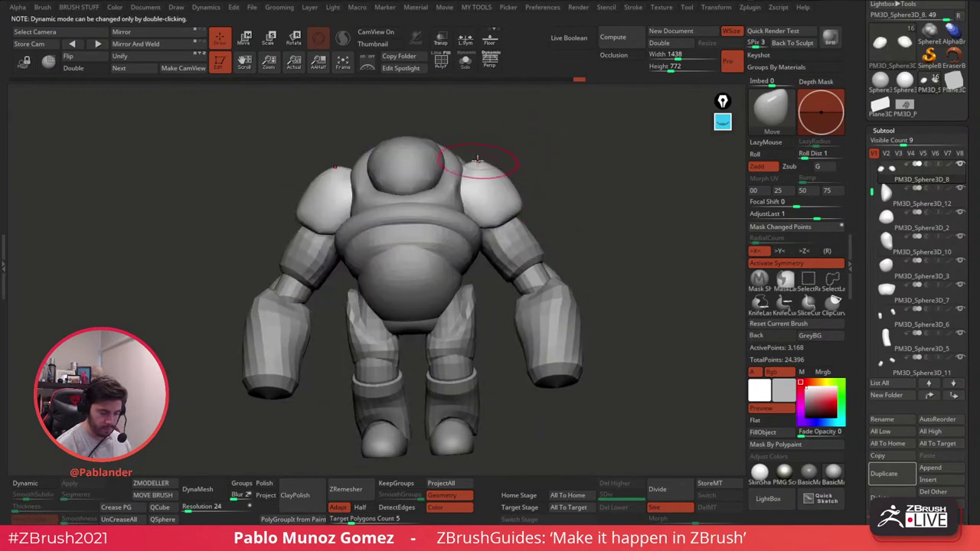
right_drag(524, 159, 528, 155)
Step: Select the collar around the head and pull its upper side slightly outward with the Move brush
alt+click(462, 172)
drag(463, 169, 470, 163)
mouse_move(547, 182)
right_down()
mouse_move(566, 180)
mouse_move(641, 320)
right_up()
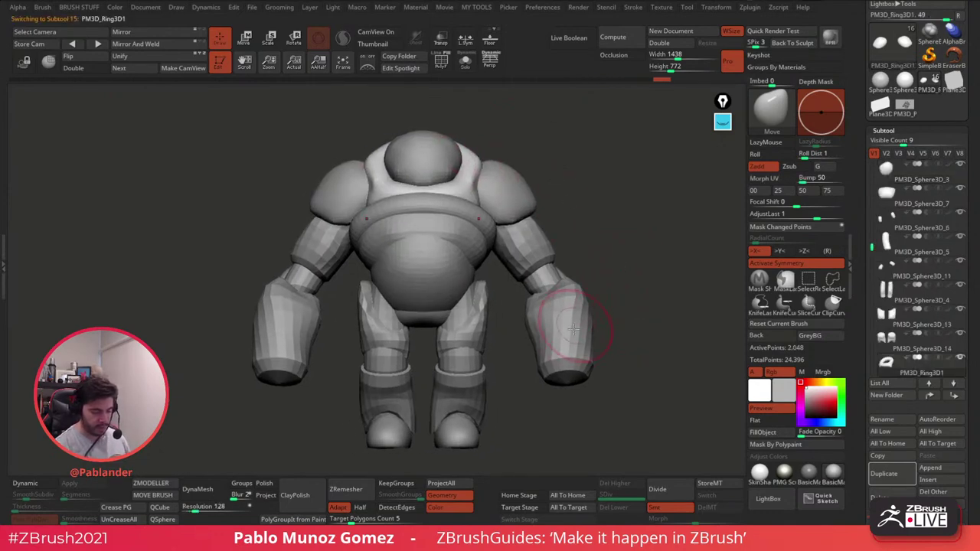
Step: Select the thigh guards, adjust their front surface with the Move brush and smooth it
alt+click(470, 325)
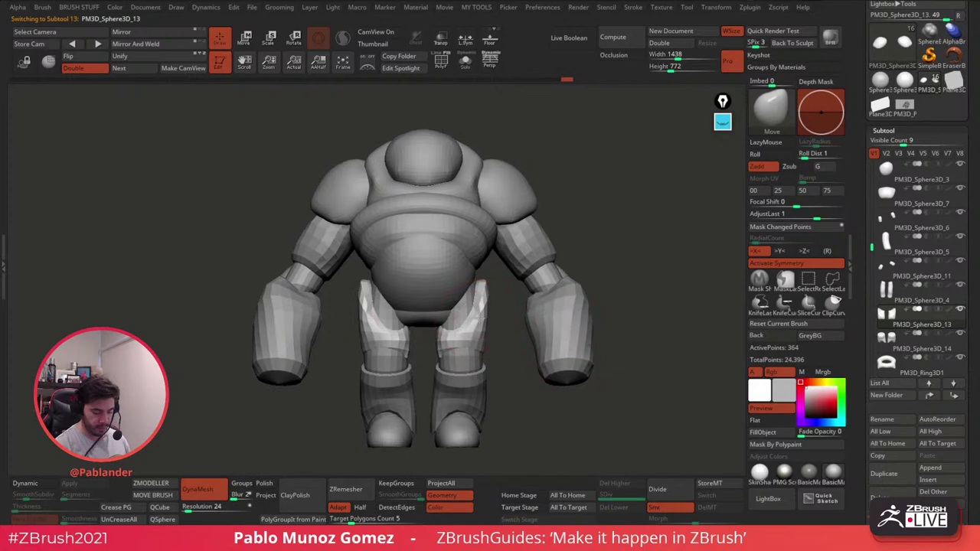
right_drag(471, 325, 475, 310)
drag(476, 312, 480, 307)
right_drag(476, 314, 499, 312)
shift+drag(473, 315, 475, 328)
mouse_move(551, 428)
alt+mouse_down()
mouse_move(553, 437)
mouse_move(566, 426)
alt+mouse_up()
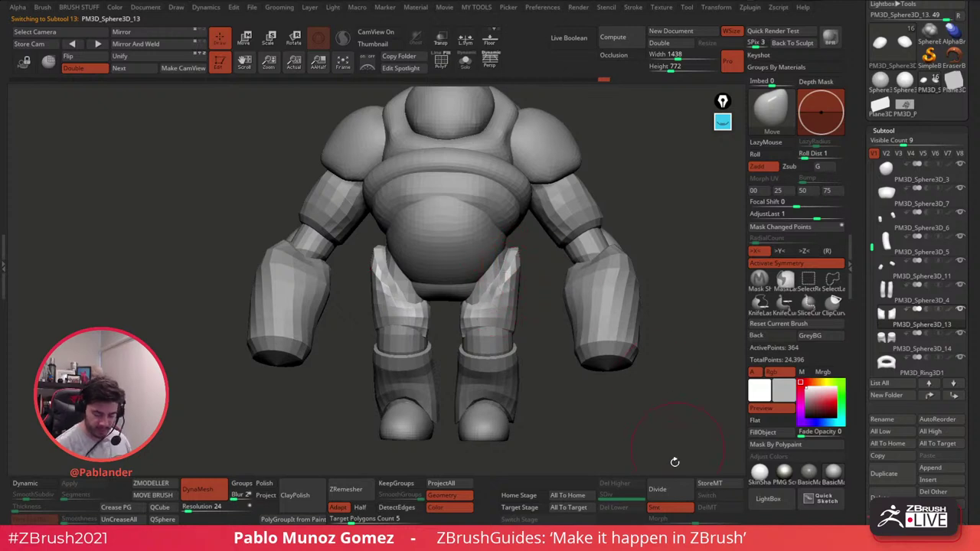
Step: Subdivide the thigh guards, legs and boots once each and delete their lower subdivision levels
click(657, 490)
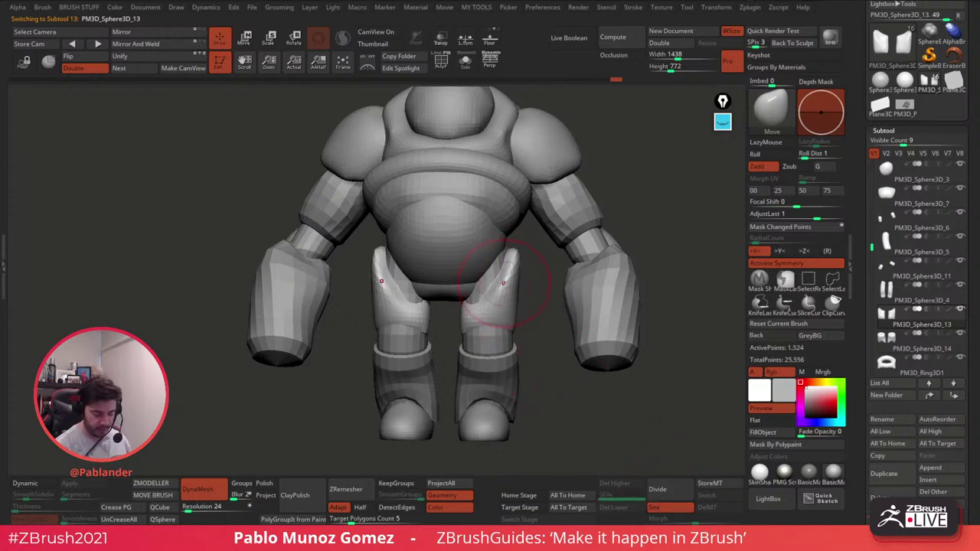
alt+click(490, 338)
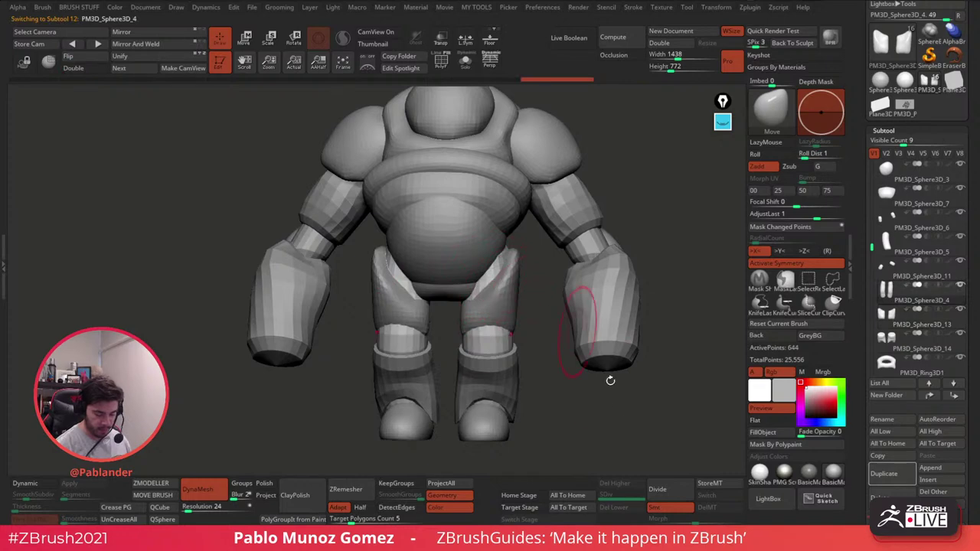
click(657, 490)
click(616, 508)
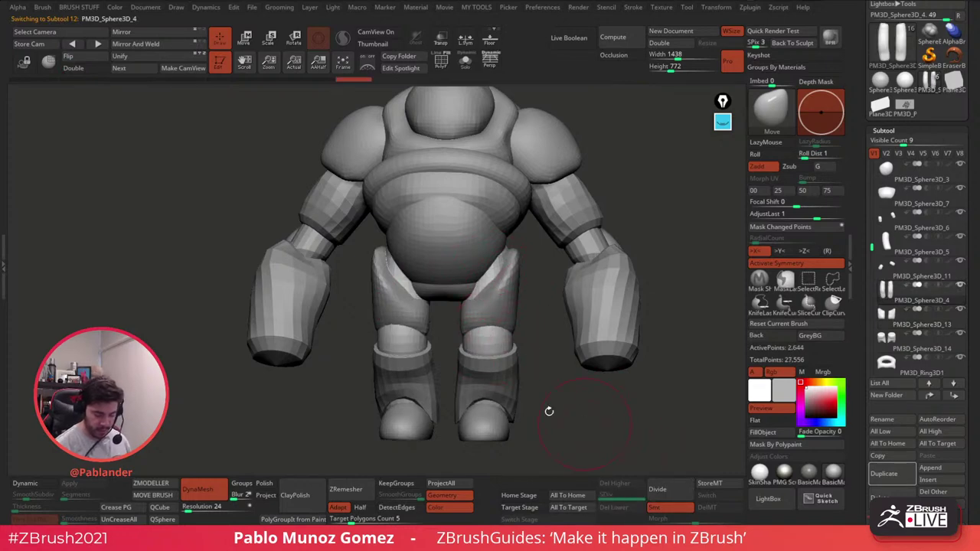
alt+click(510, 418)
click(656, 490)
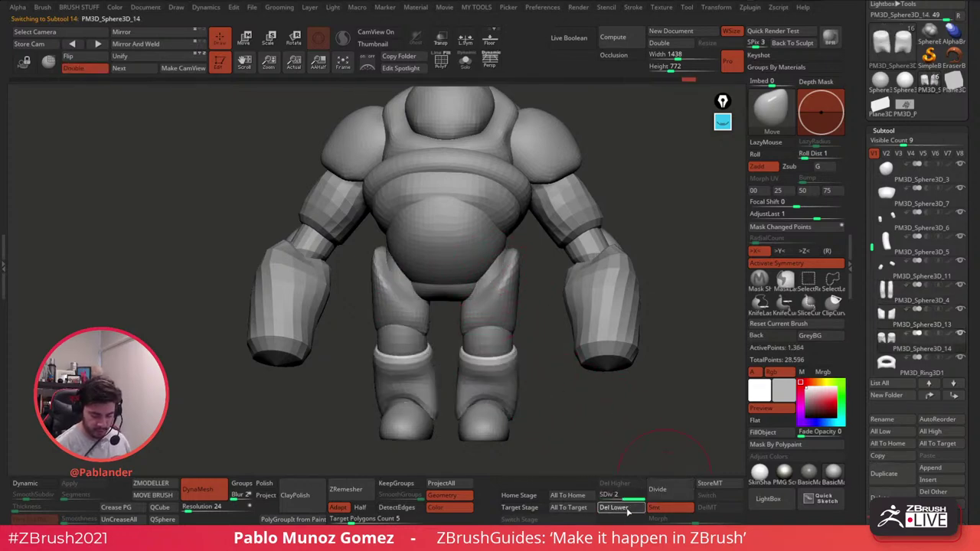
Step: Select the thigh guards and reshape their upper tips and inner edges along the hips with the Move brush
alt+click(515, 276)
alt+click(486, 291)
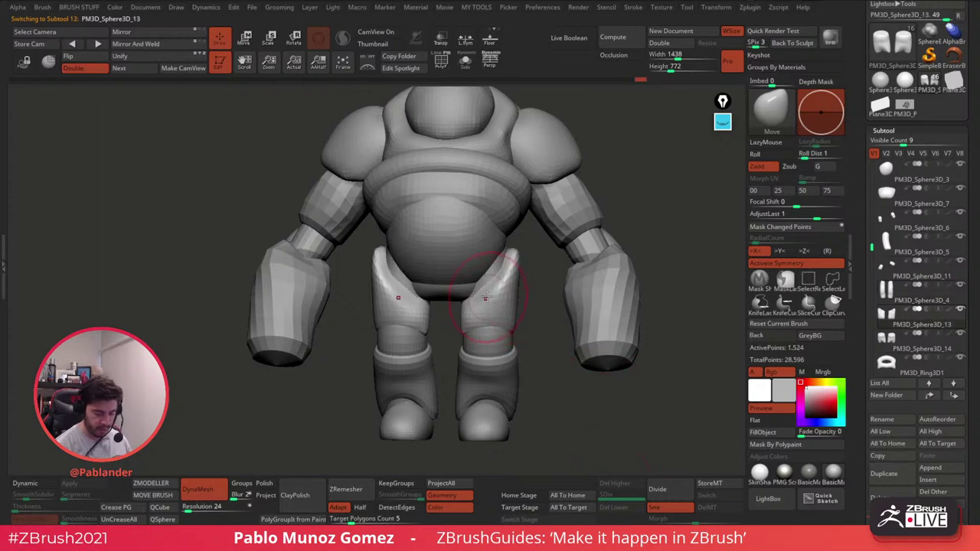
key(space)
right_drag(483, 290, 502, 262)
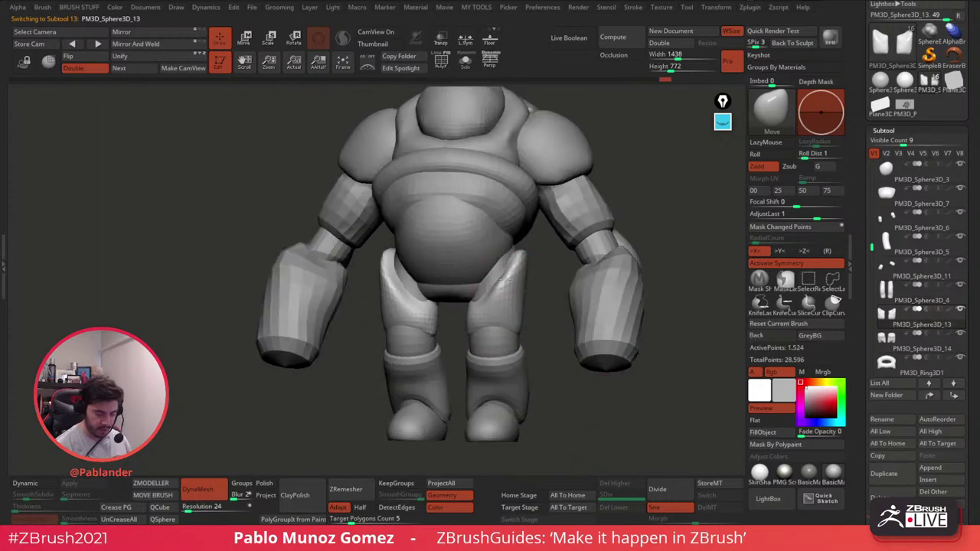
drag(519, 259, 514, 258)
right_drag(516, 258, 502, 284)
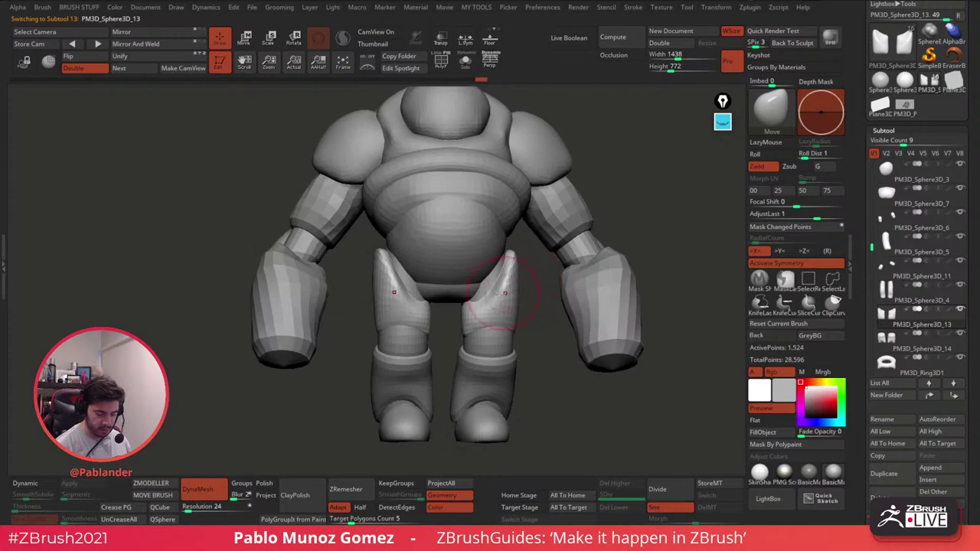
drag(492, 293, 482, 301)
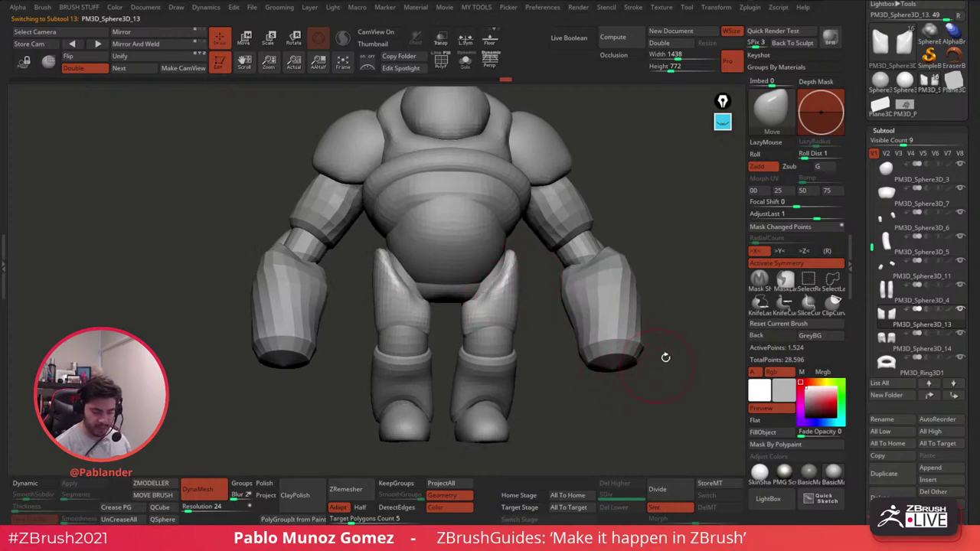
alt+right_drag(666, 356, 615, 310)
ctrl+right_drag(536, 224, 594, 230)
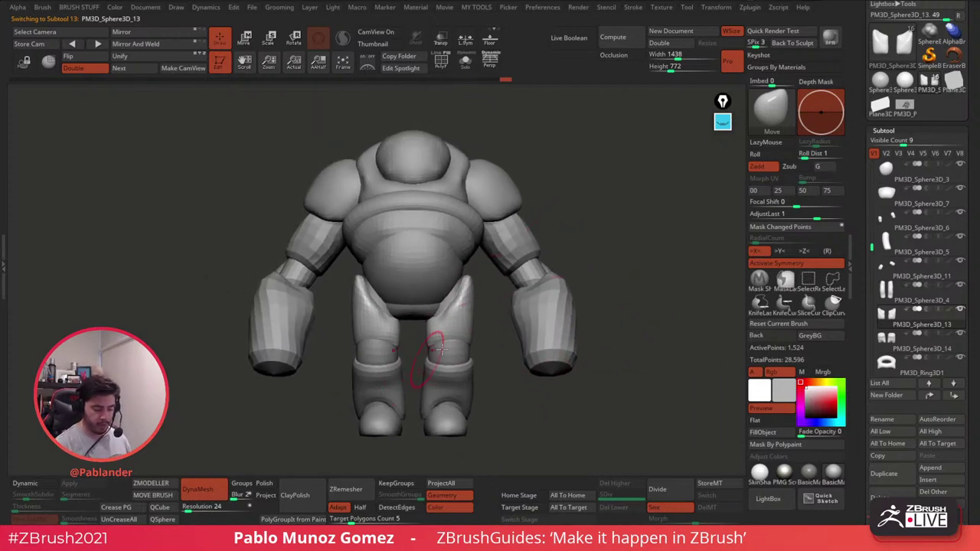
key(ctrl+z)
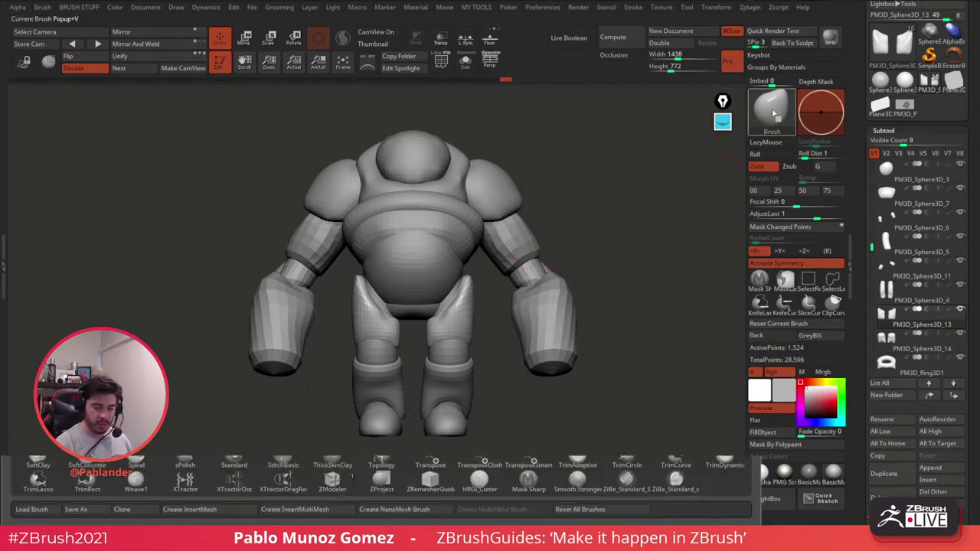
Step: Insert a symmetric pair of PolySpheres over the knees with the IMM Primitives brush
click(771, 109)
click(283, 342)
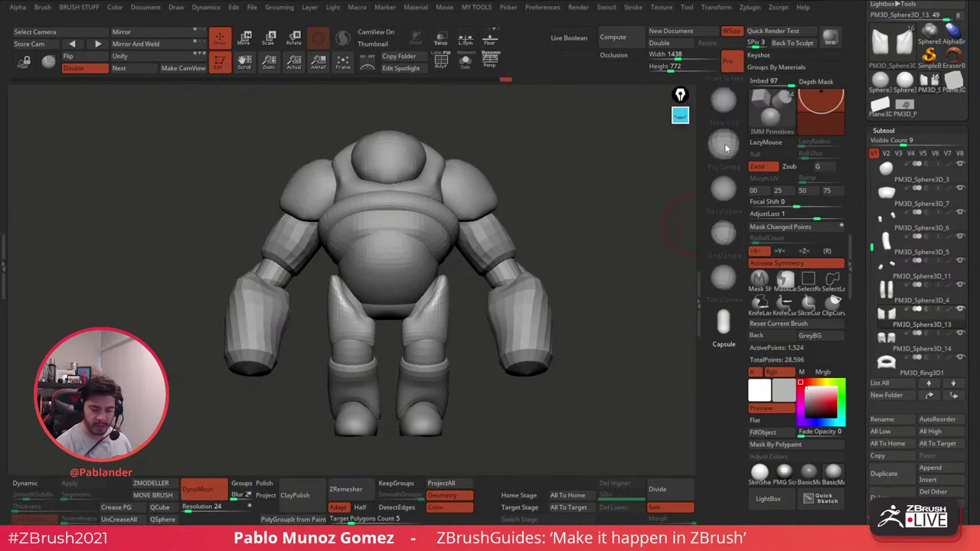
click(725, 148)
right_drag(519, 317, 564, 273)
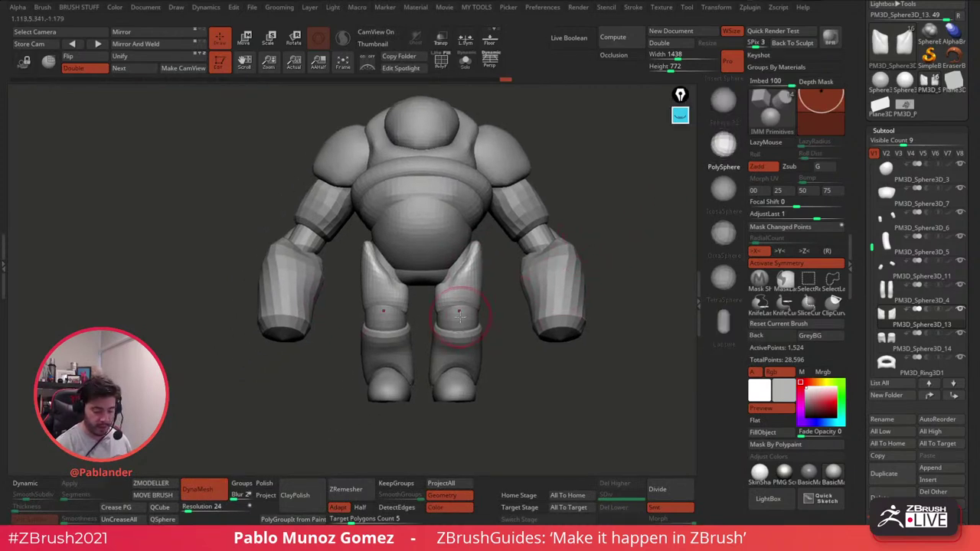
drag(459, 314, 493, 337)
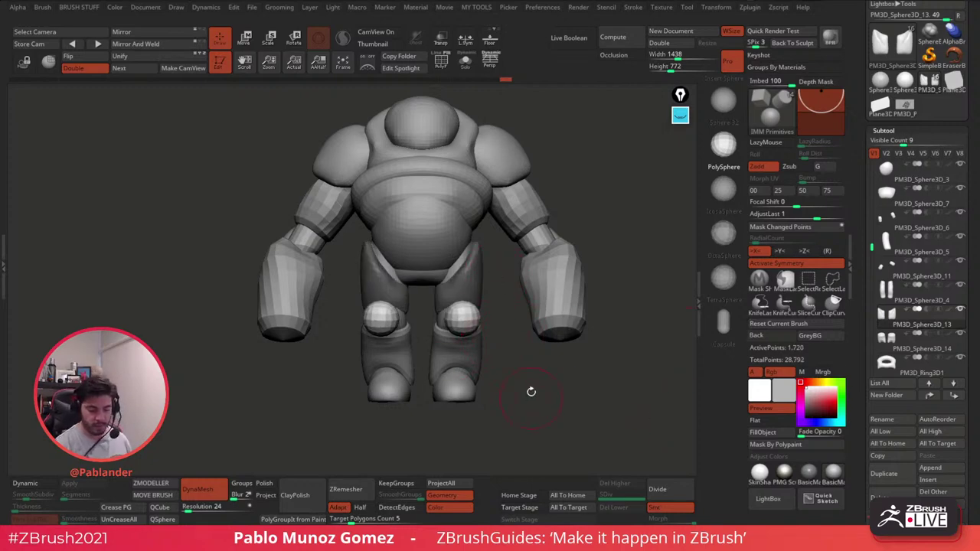
Step: Isolate the thigh guards and split the unmasked knee spheres into their own subtool
click(466, 63)
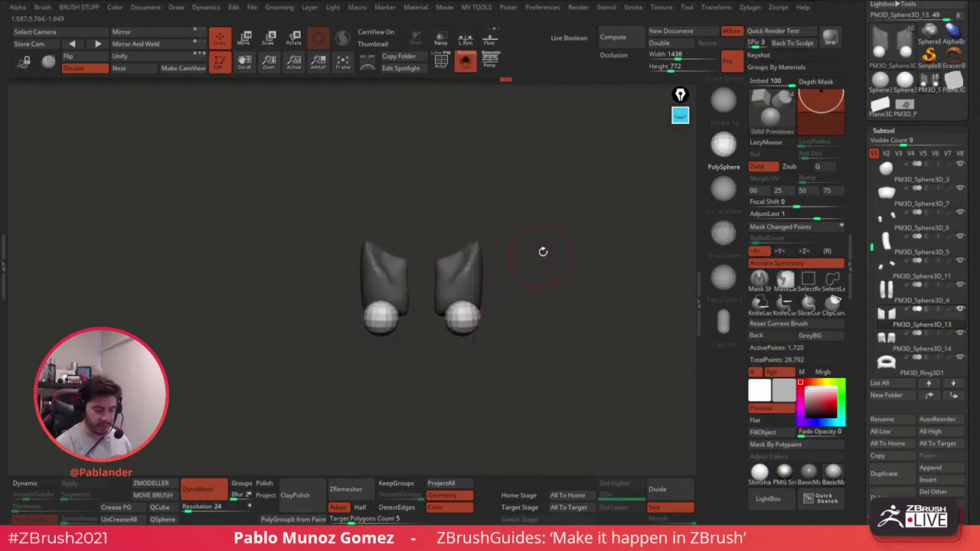
key(2)
click(561, 333)
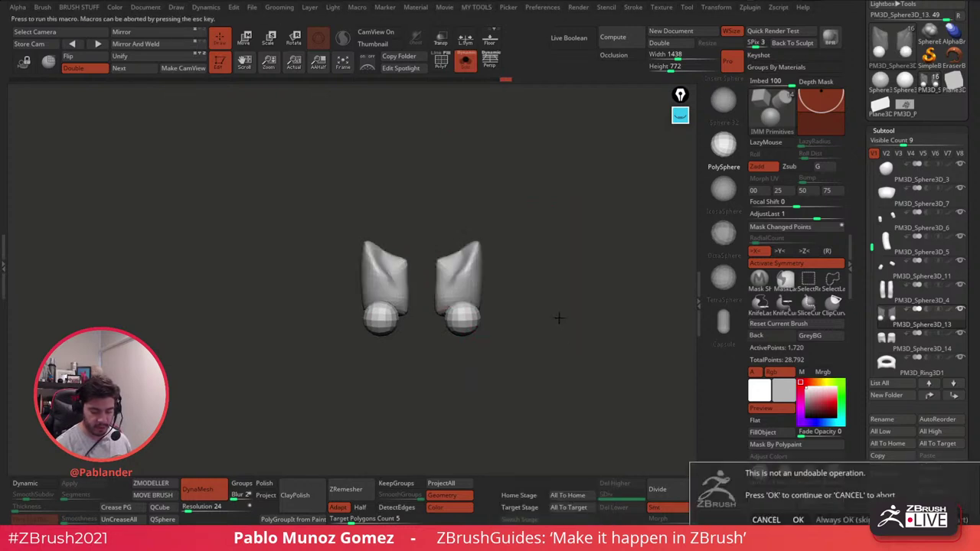
key(Return)
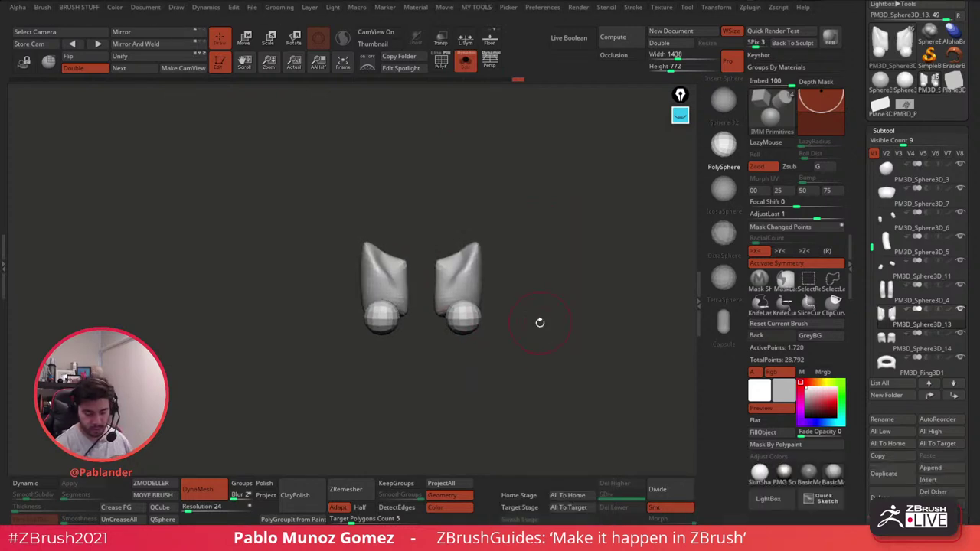
key(m)
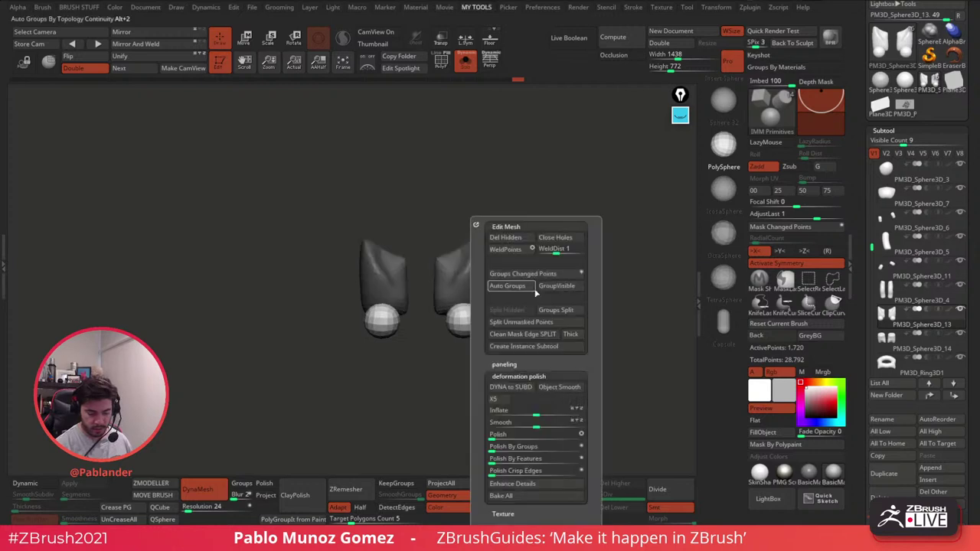
key(m)
click(553, 323)
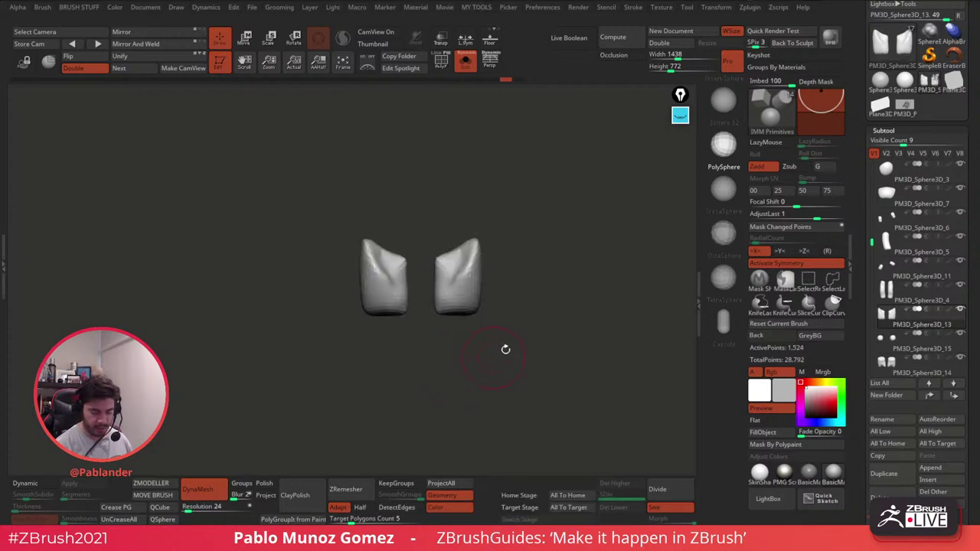
click(466, 64)
Step: Select the knee spheres subtool and switch to the Move brush
alt+click(468, 315)
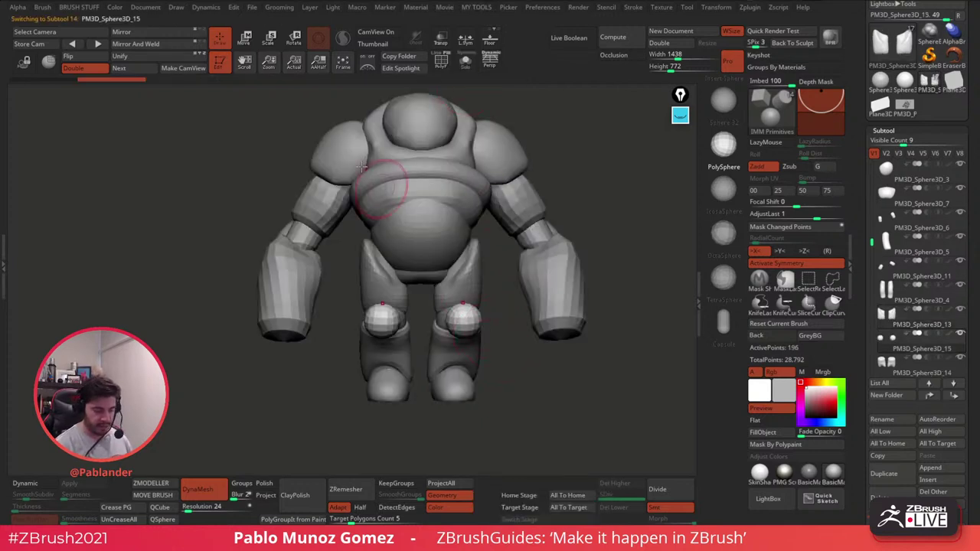
key(e)
key(b)
click(560, 284)
click(577, 285)
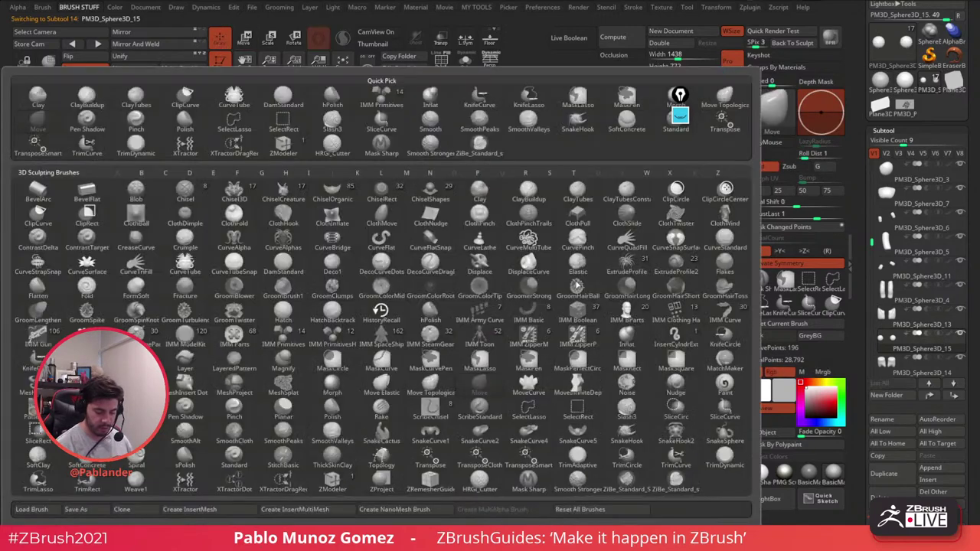
mouse_move(720, 145)
mouse_down()
mouse_move(607, 221)
mouse_move(570, 215)
mouse_up()
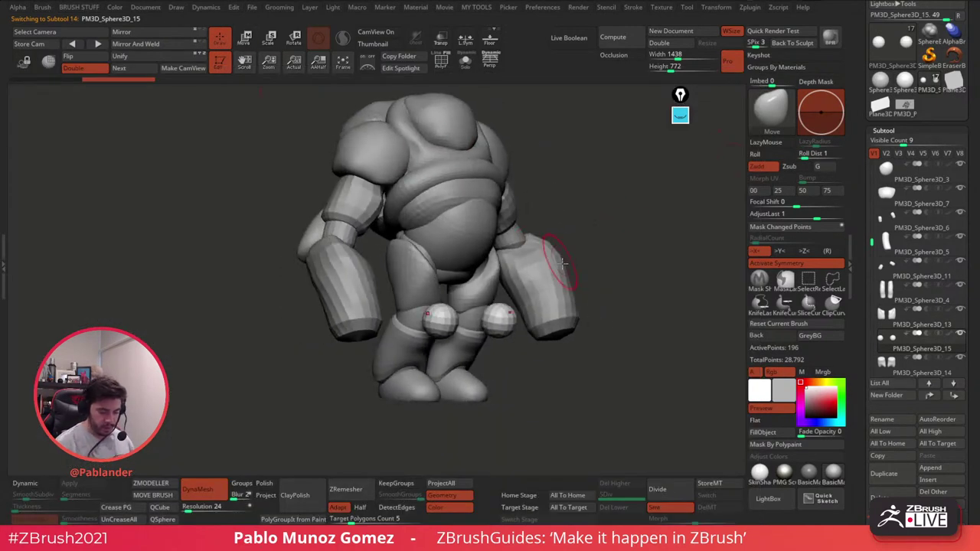
mouse_move(562, 263)
mouse_down()
mouse_move(608, 267)
mouse_move(597, 328)
mouse_move(538, 314)
mouse_up()
Step: Turn on local symmetry and adjust the knee spheres' placement over the knees with the gizmo
click(245, 38)
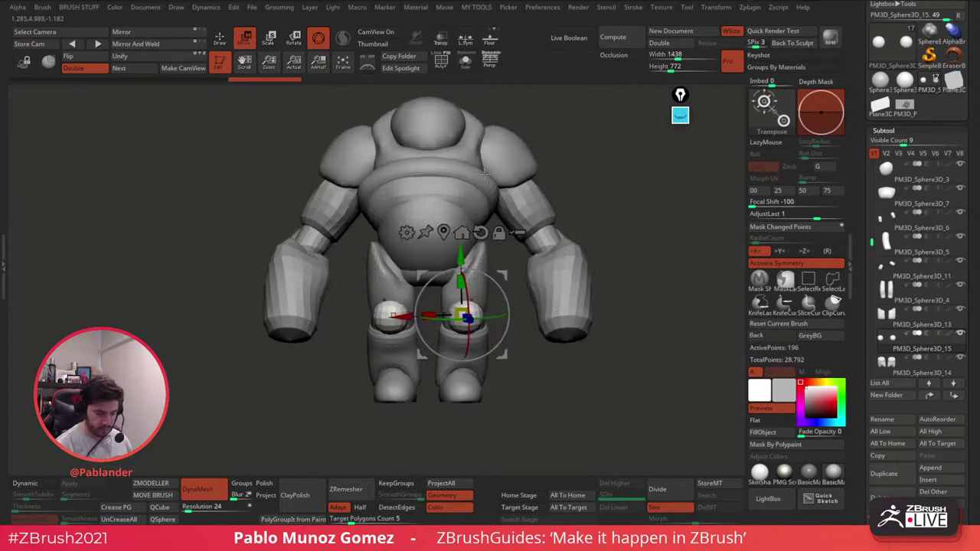
key(ctrl+z)
click(465, 38)
alt+drag(545, 264, 540, 299)
drag(484, 283, 475, 278)
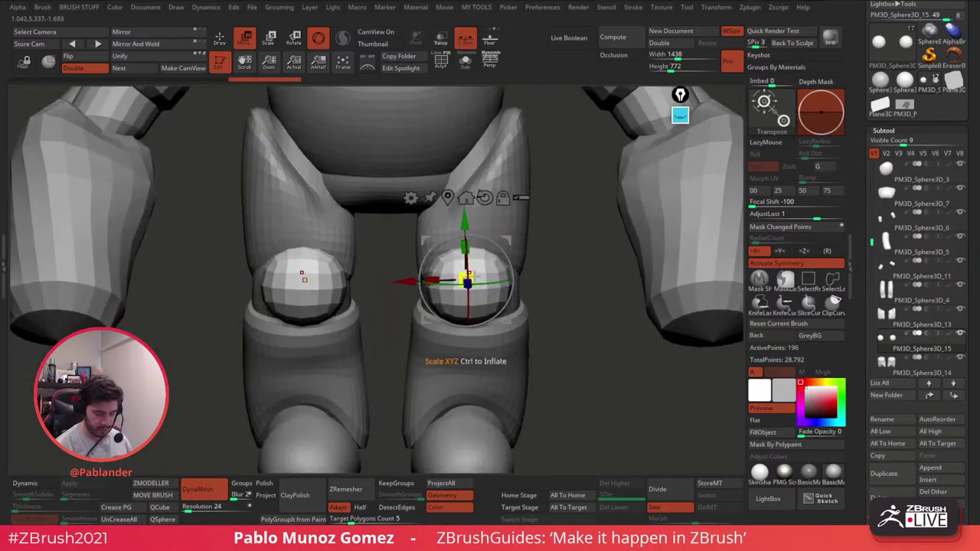
drag(507, 242, 510, 242)
click(451, 199)
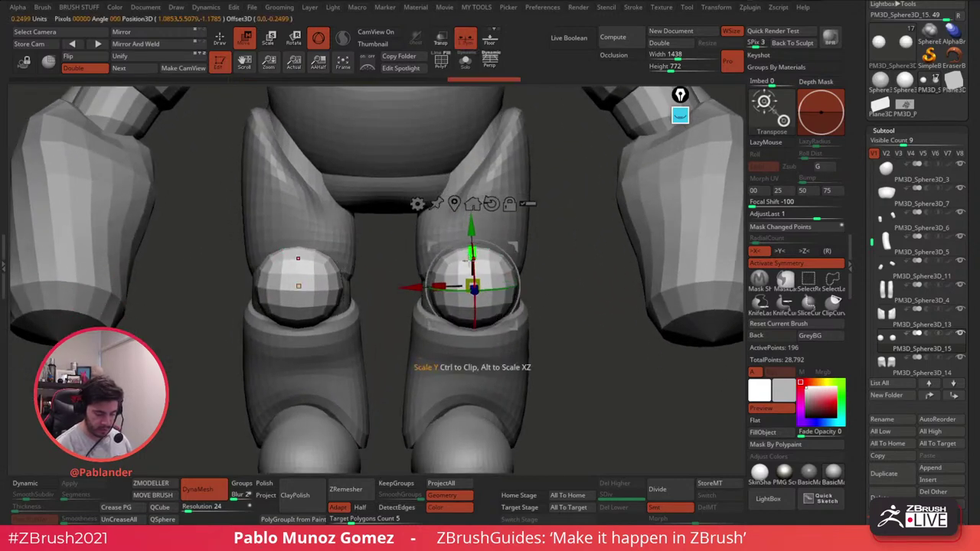
Step: Scale the knee spheres down uniformly with the gizmo and lengthen them slightly along Y
drag(577, 310, 515, 285)
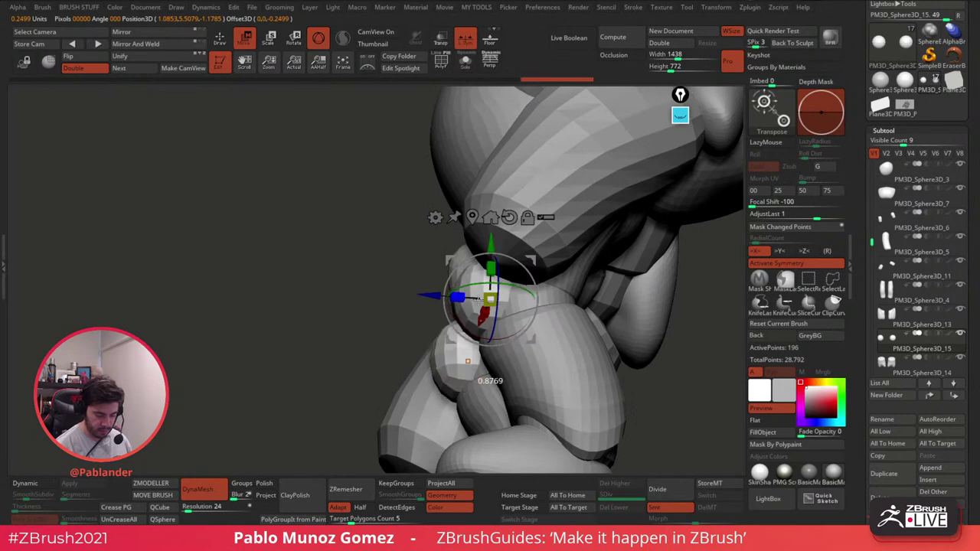
drag(530, 338, 490, 339)
shift+drag(429, 335, 519, 345)
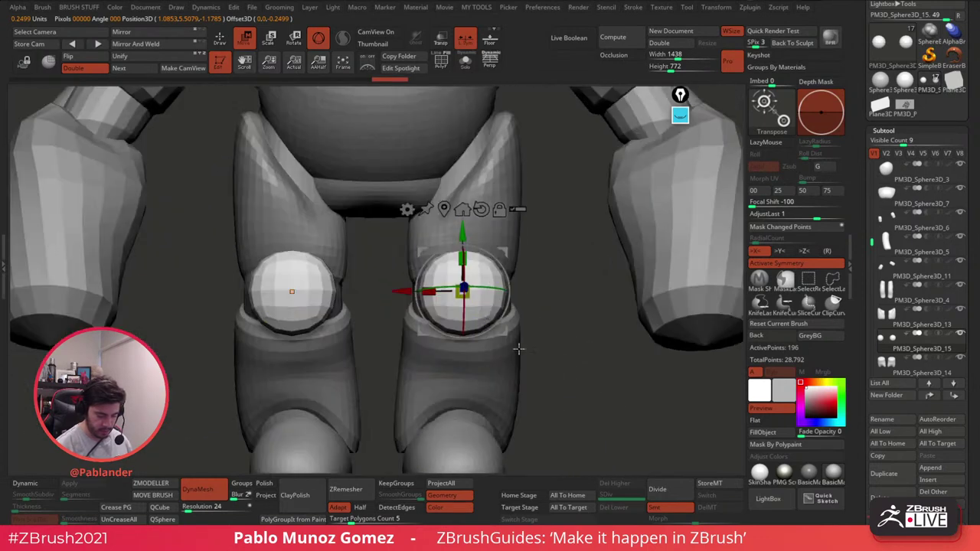
drag(462, 261, 462, 241)
Step: Shape the knee spheres into kneepads with the Move brush, flattening the tops and tapering the lower ends over the shins
key(q)
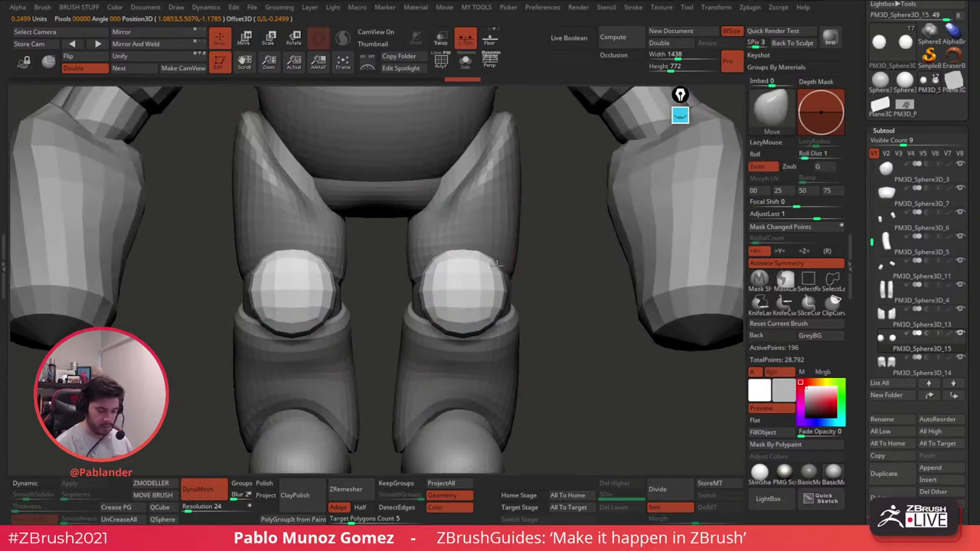
drag(462, 323, 462, 338)
drag(463, 256, 485, 275)
drag(468, 331, 468, 348)
drag(559, 310, 475, 283)
drag(458, 333, 462, 337)
mouse_move(528, 325)
mouse_down()
mouse_move(459, 321)
mouse_move(639, 318)
mouse_up()
drag(476, 328, 488, 326)
right_drag(487, 325, 514, 313)
drag(462, 350, 413, 347)
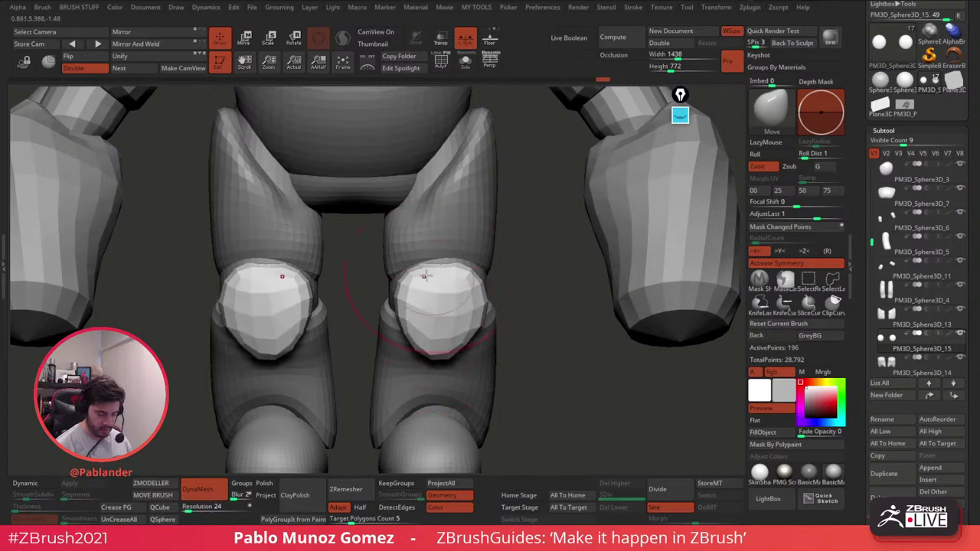
Step: Adjust the kneepads' upper inner edges with the Move brush, then select the thigh subtool and inspect the legs from behind
drag(412, 277, 418, 284)
ctrl+right_drag(483, 300, 478, 260)
alt+click(463, 253)
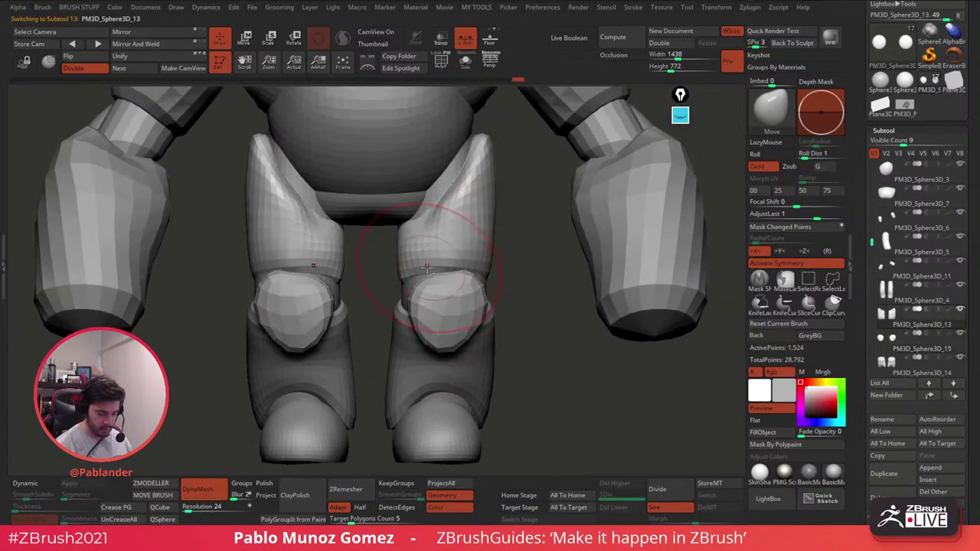
right_click(502, 264)
right_drag(528, 268, 494, 280)
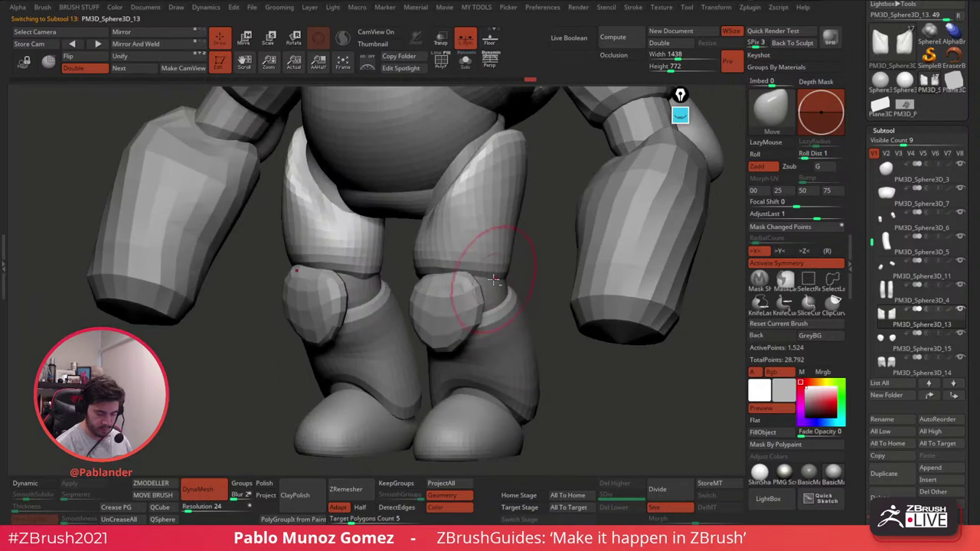
right_drag(420, 291, 495, 277)
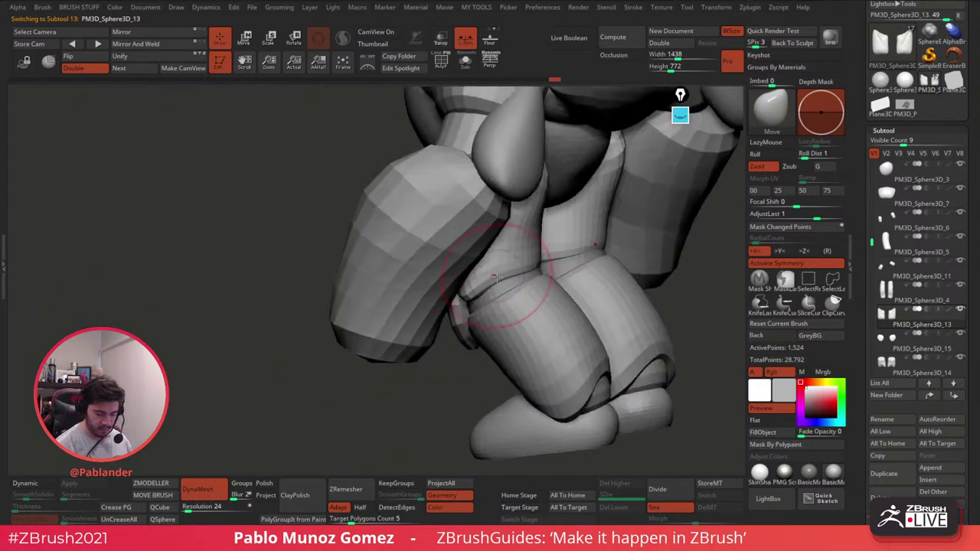
right_drag(531, 240, 464, 263)
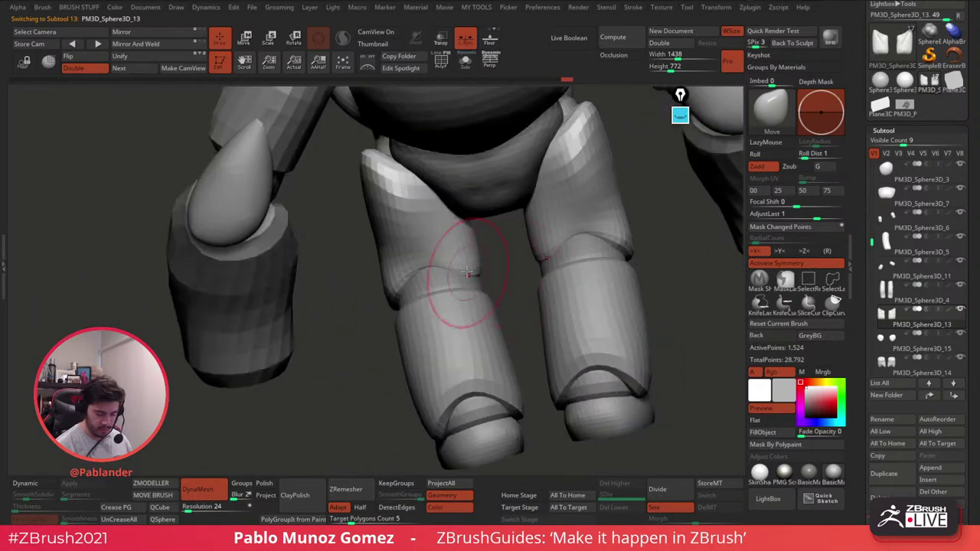
Step: Select the shin subtool and pull the back of its upper rim down behind the knees with the Move brush
alt+click(461, 279)
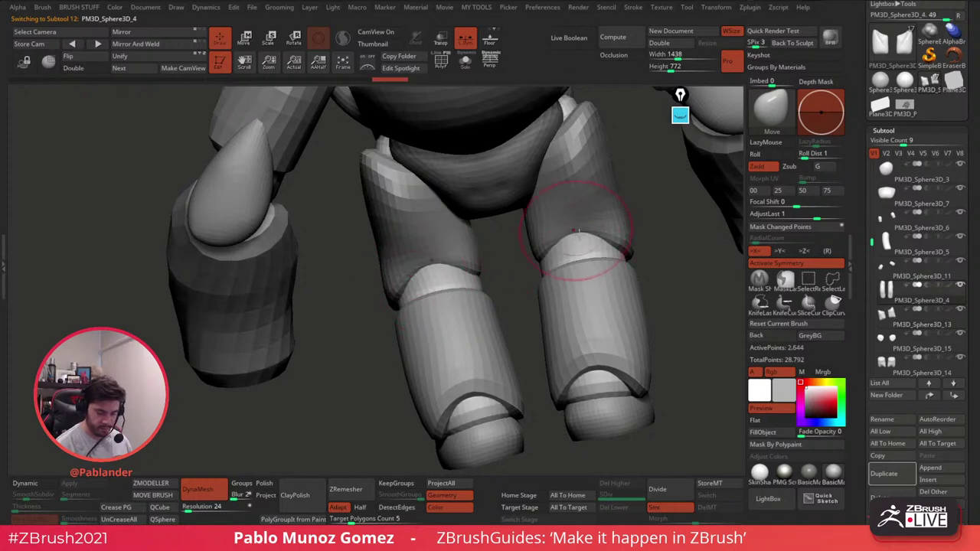
right_drag(580, 230, 585, 267)
alt+click(585, 270)
mouse_move(583, 265)
mouse_down()
mouse_move(579, 279)
mouse_move(589, 280)
mouse_up()
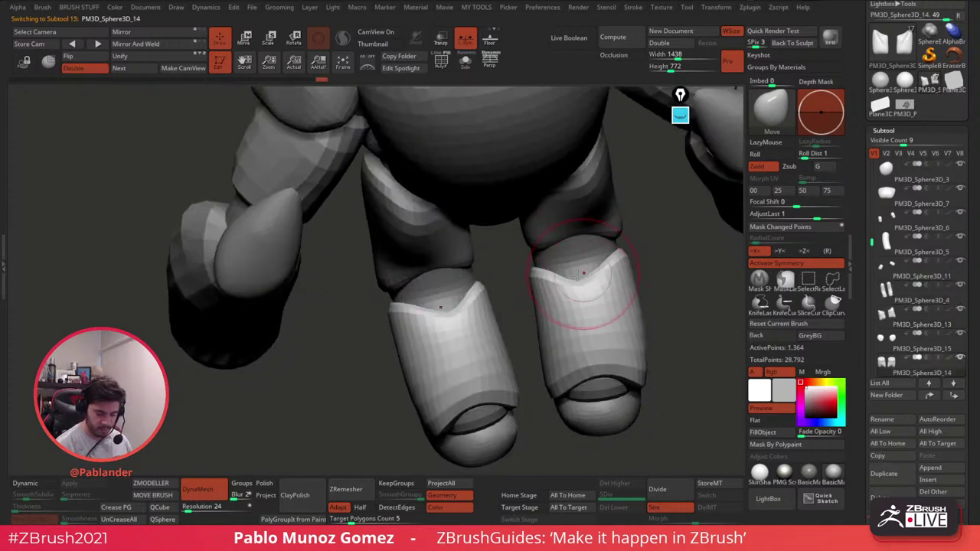
right_drag(617, 250, 557, 358)
mouse_move(531, 366)
mouse_down()
mouse_move(522, 350)
mouse_move(514, 358)
mouse_up()
right_drag(516, 364, 591, 358)
key(f)
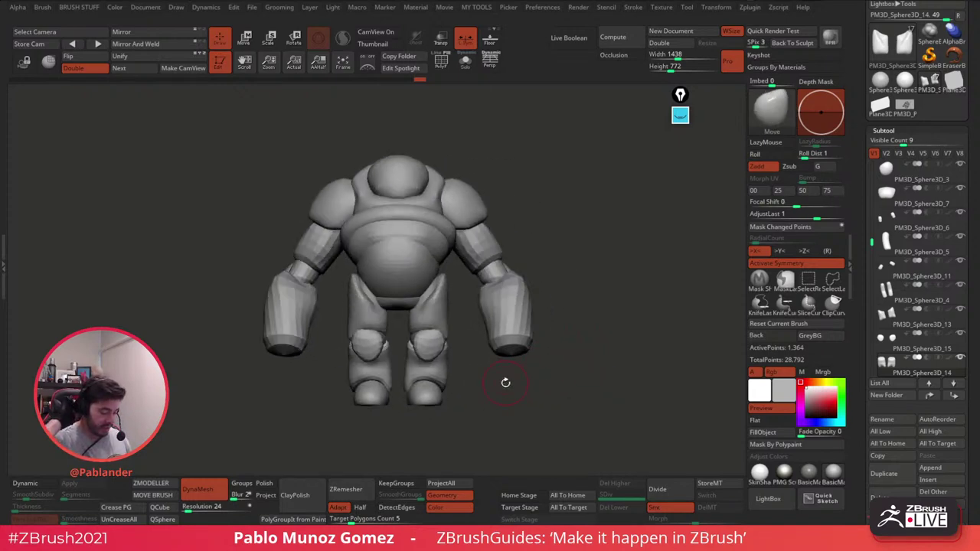
Step: Select the topmost subtool, PM3D_Sphere3D_1, and create a new subtool folder for it
alt+drag(554, 258, 574, 268)
drag(871, 242, 872, 156)
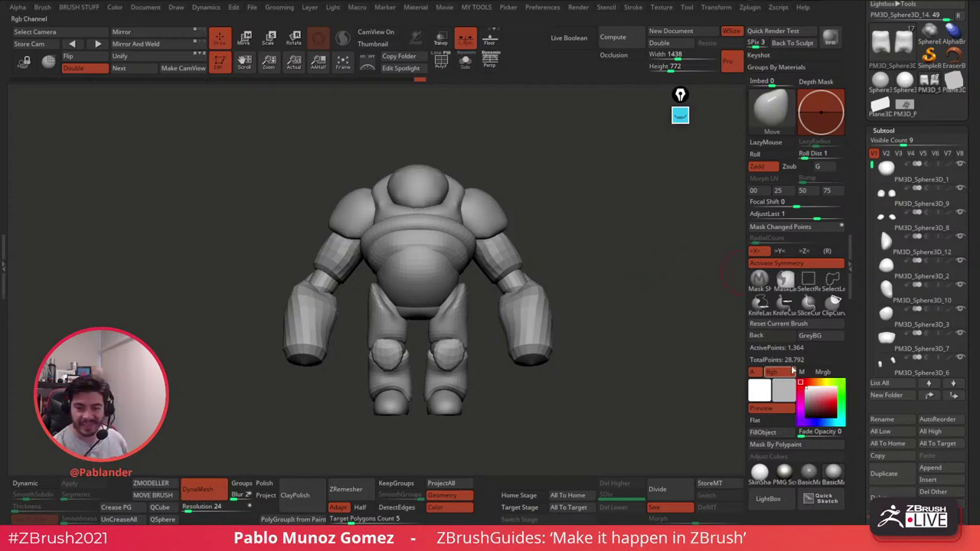
click(917, 184)
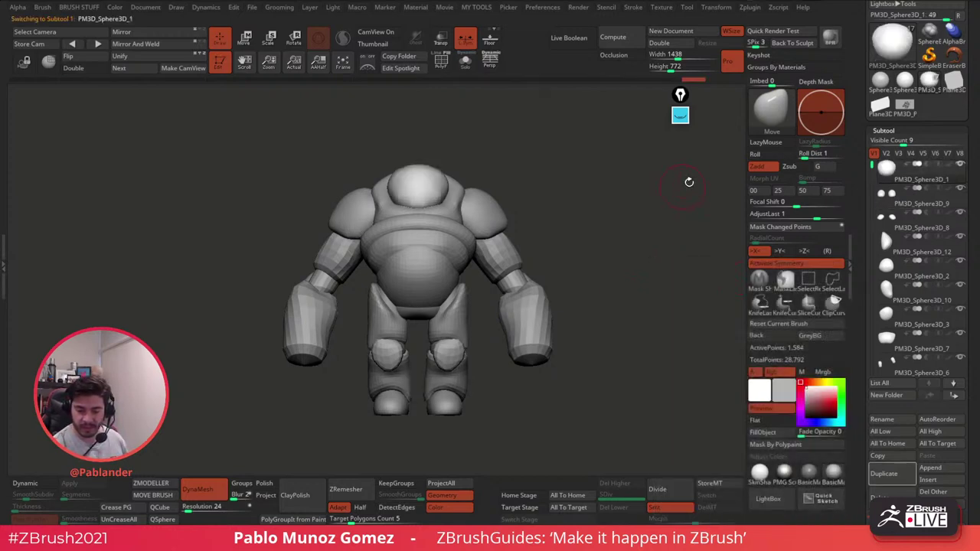
click(886, 394)
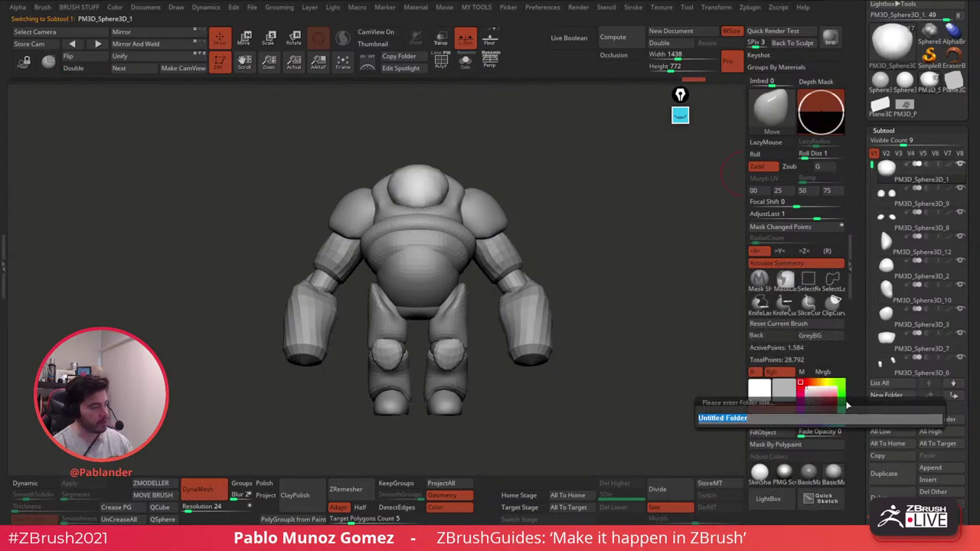
key(Return)
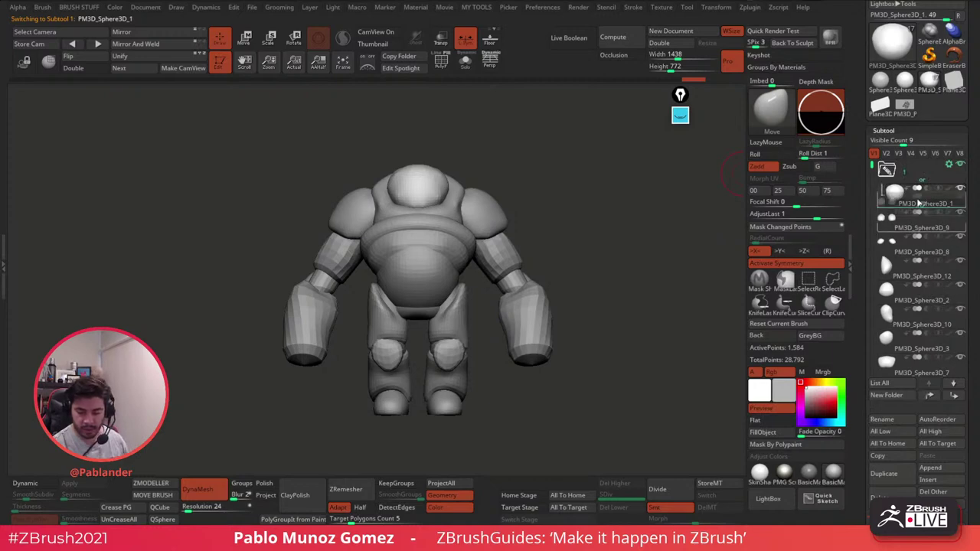
Step: Move all remaining body, arm and leg subtools into the new folder and collapse it
drag(916, 228, 912, 312)
drag(871, 165, 872, 193)
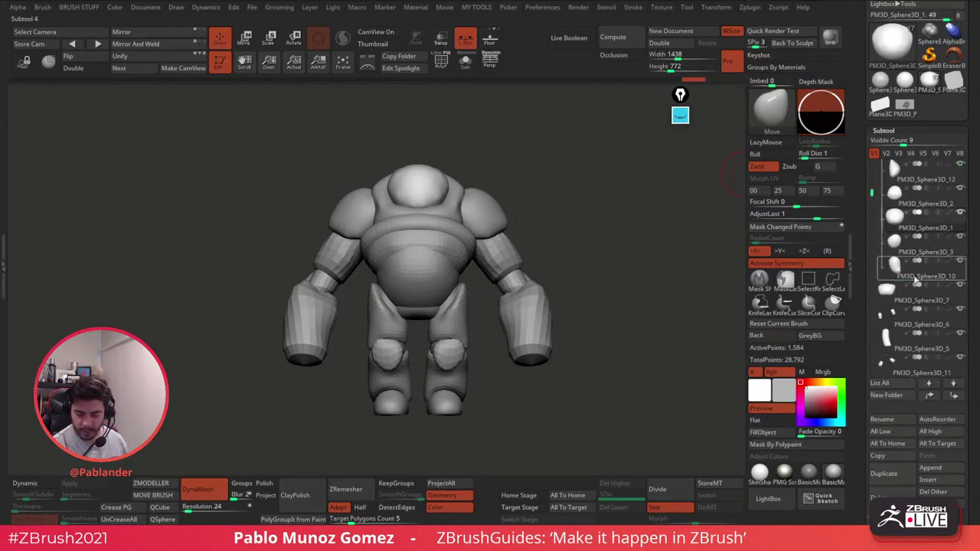
drag(920, 297, 920, 266)
drag(916, 316, 916, 291)
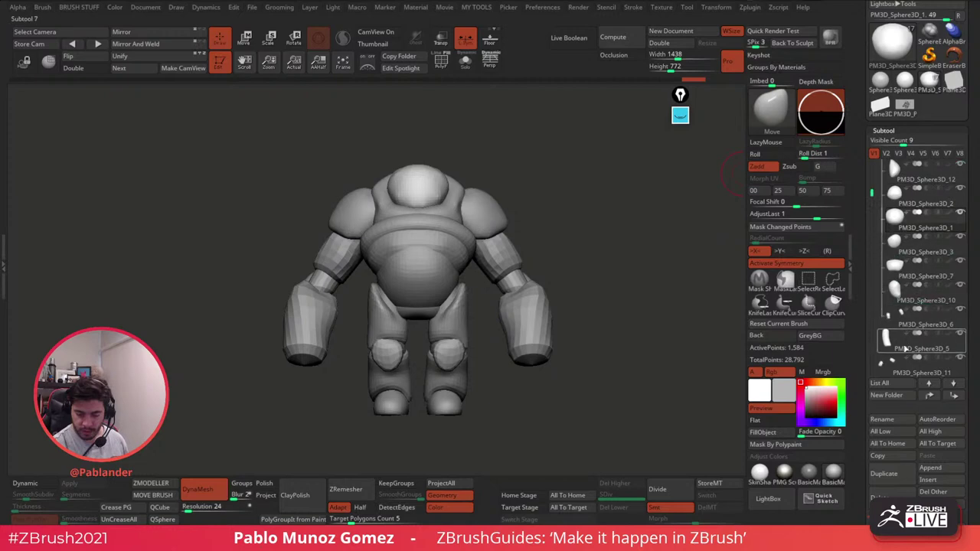
drag(906, 348, 910, 322)
drag(872, 197, 872, 219)
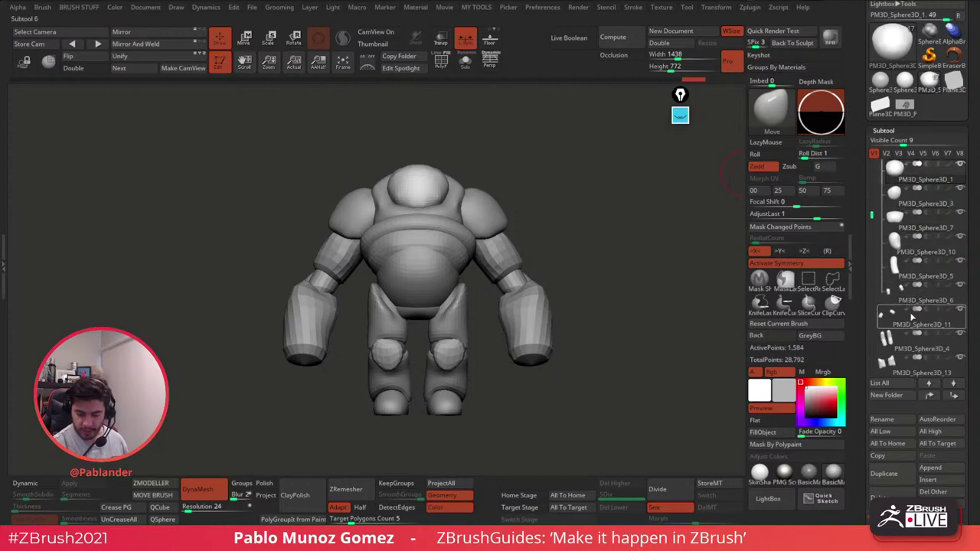
drag(910, 316, 910, 287)
drag(872, 221, 872, 245)
drag(895, 301, 922, 288)
drag(903, 343, 907, 316)
drag(910, 367, 910, 338)
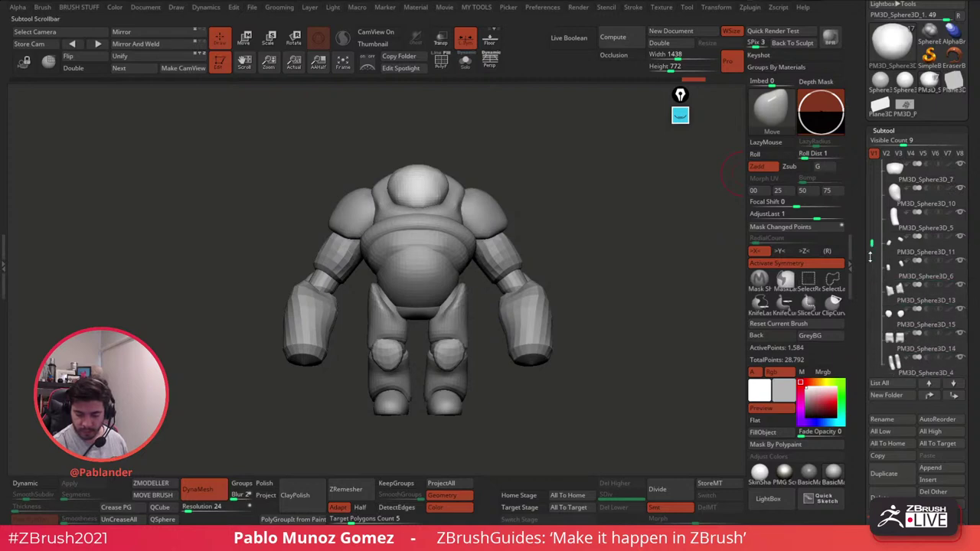
drag(871, 255, 870, 288)
drag(925, 303, 871, 161)
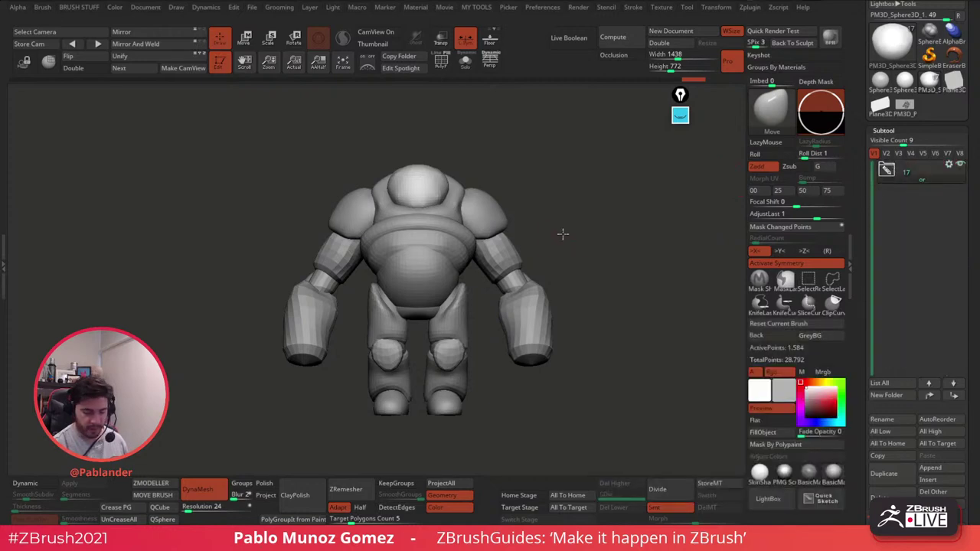
key(space)
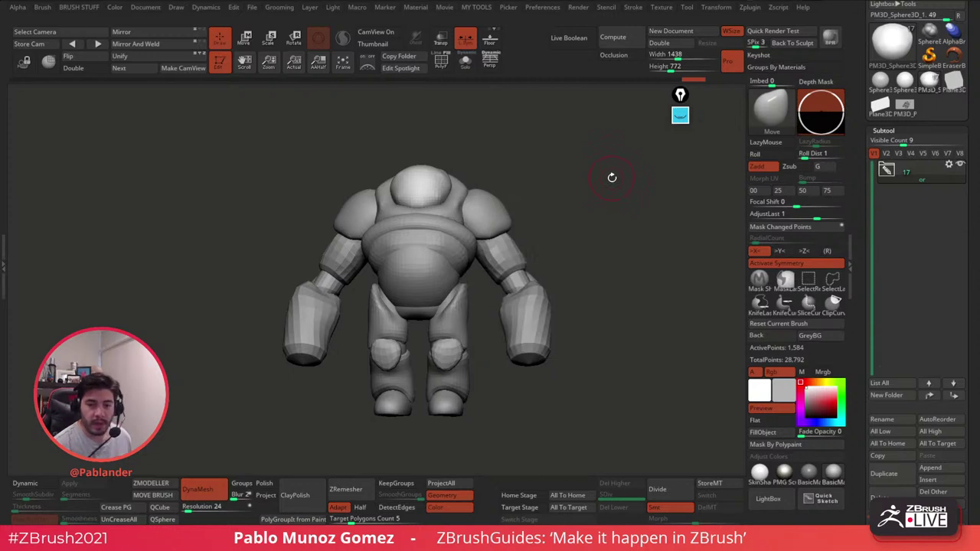
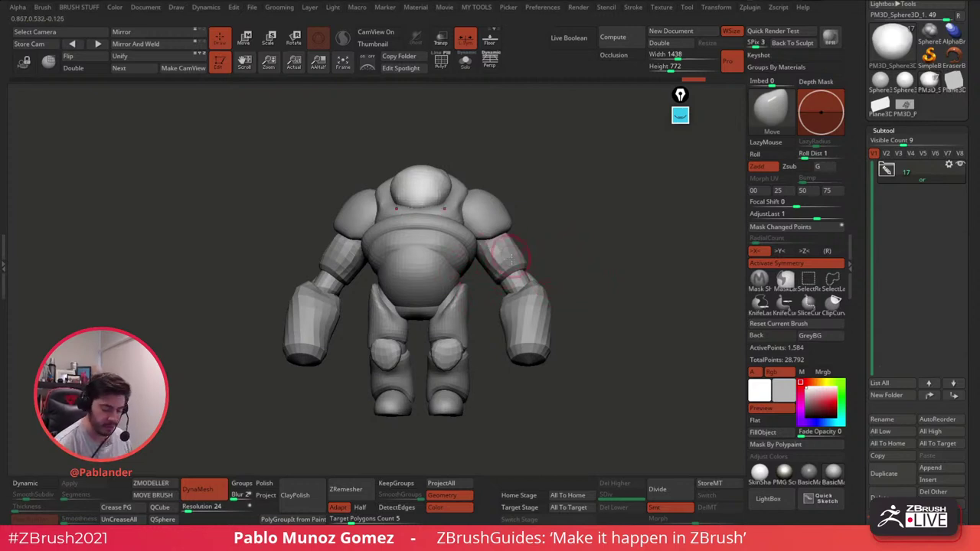
Step: Select the upper-arm subtool and preview it with Dynamic Subdivision switched on and back off
alt+click(511, 257)
click(37, 484)
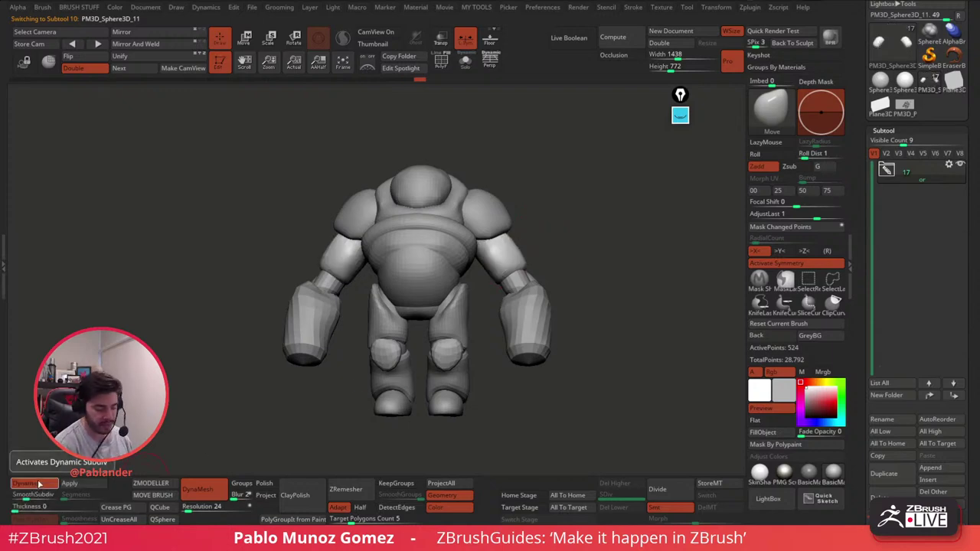
click(39, 484)
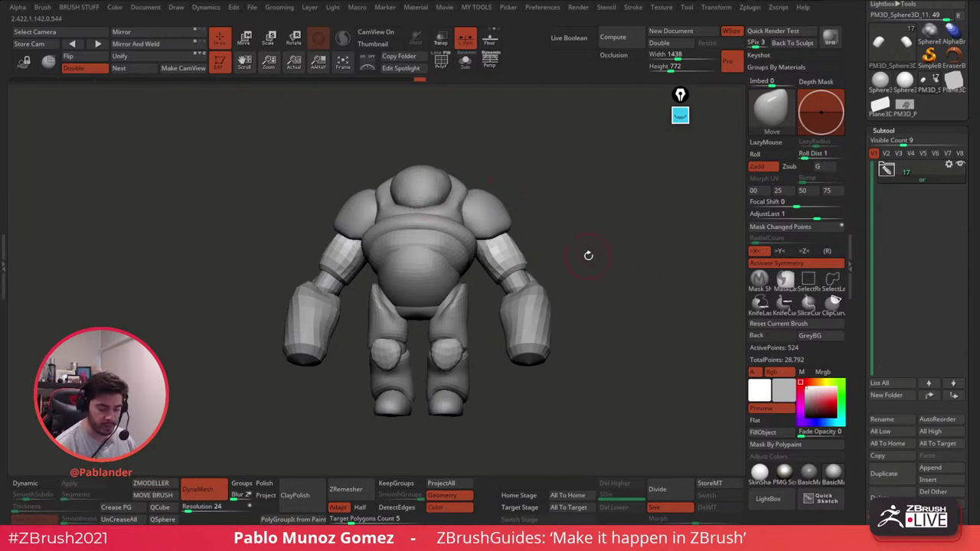
Step: Expand the subtool folder and set the subtool list's visible count to 13
shift+drag(586, 253, 585, 260)
click(886, 169)
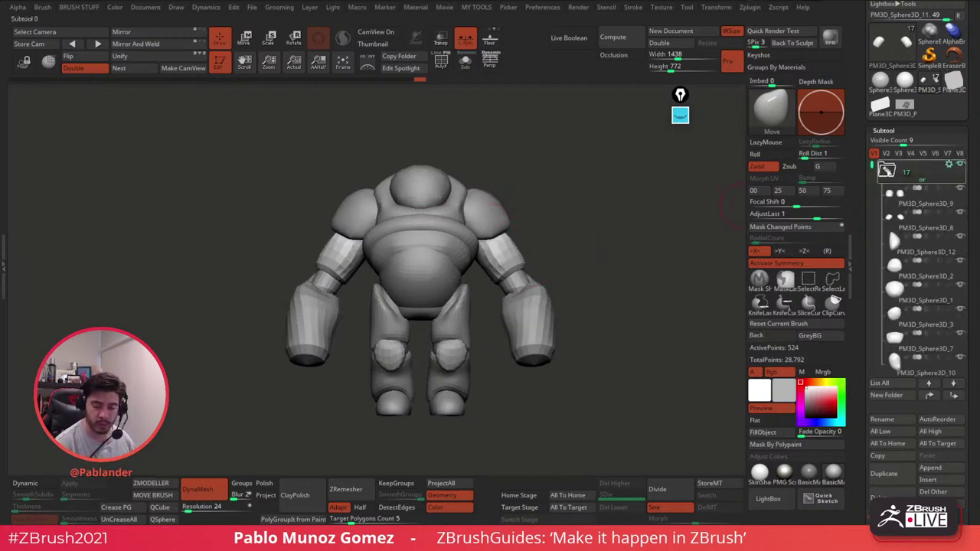
drag(904, 141, 919, 142)
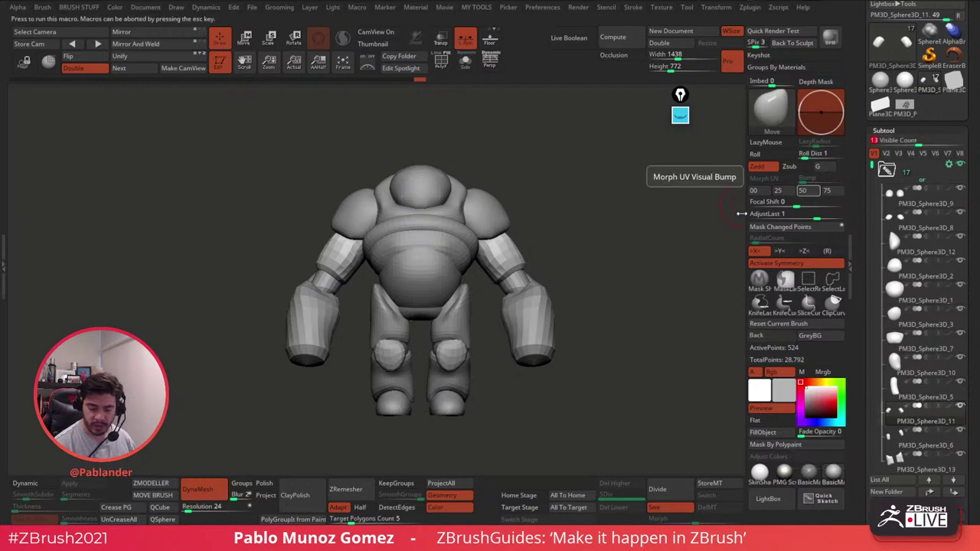
drag(590, 270, 578, 276)
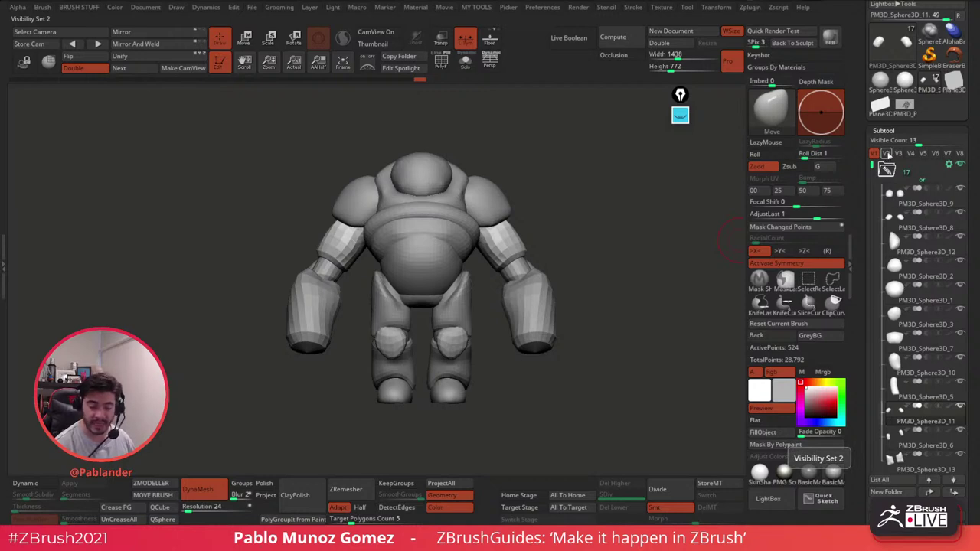
Step: Set up visibility set V2 to show only the arm parts: upper arms, forearms, inner arms and shoulder pads
click(885, 153)
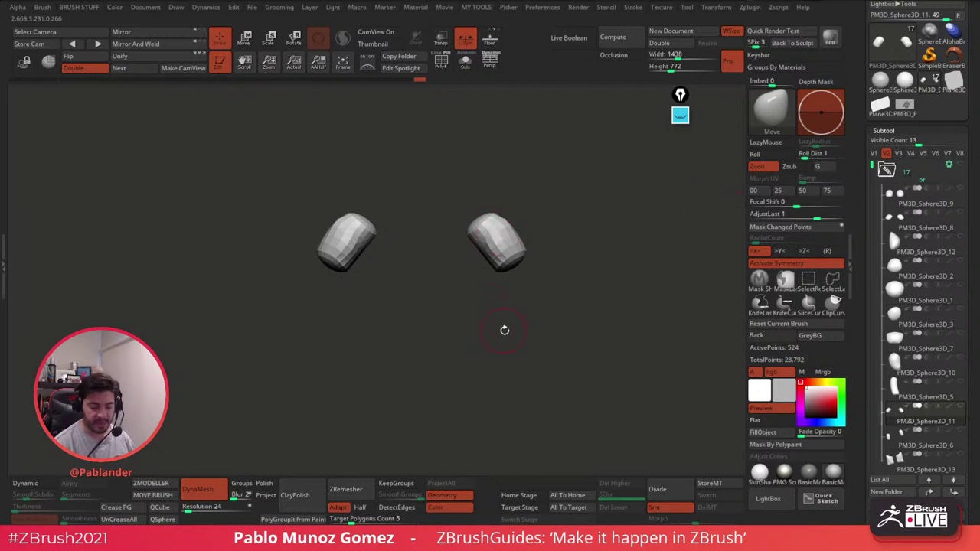
click(962, 451)
click(960, 381)
click(959, 357)
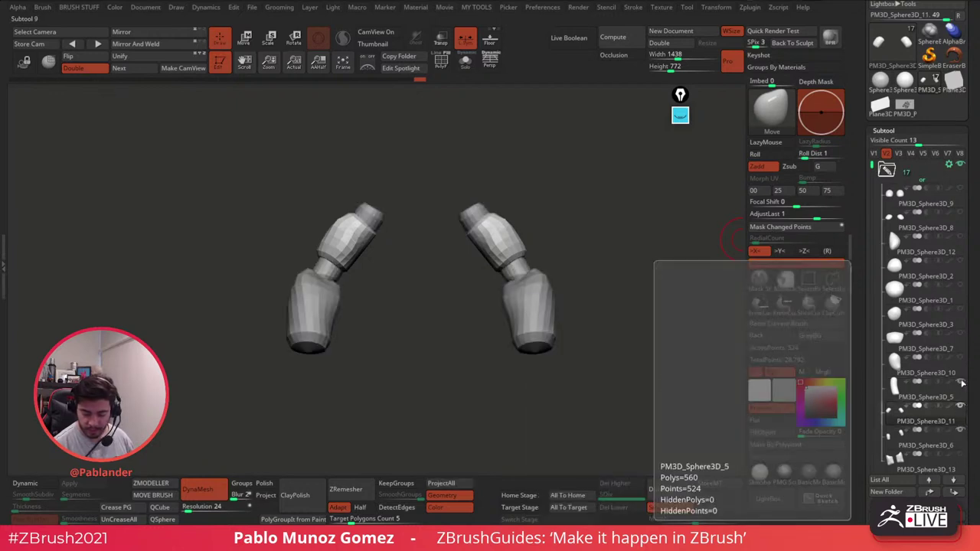
click(960, 216)
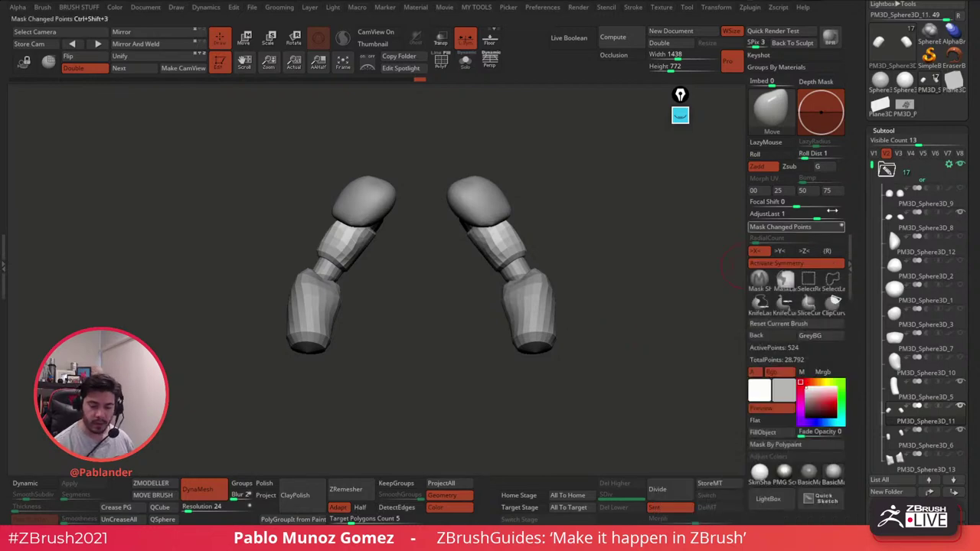
Step: Switch between visibility sets V1 and V2 to compare the full figure with the isolated arms
click(874, 153)
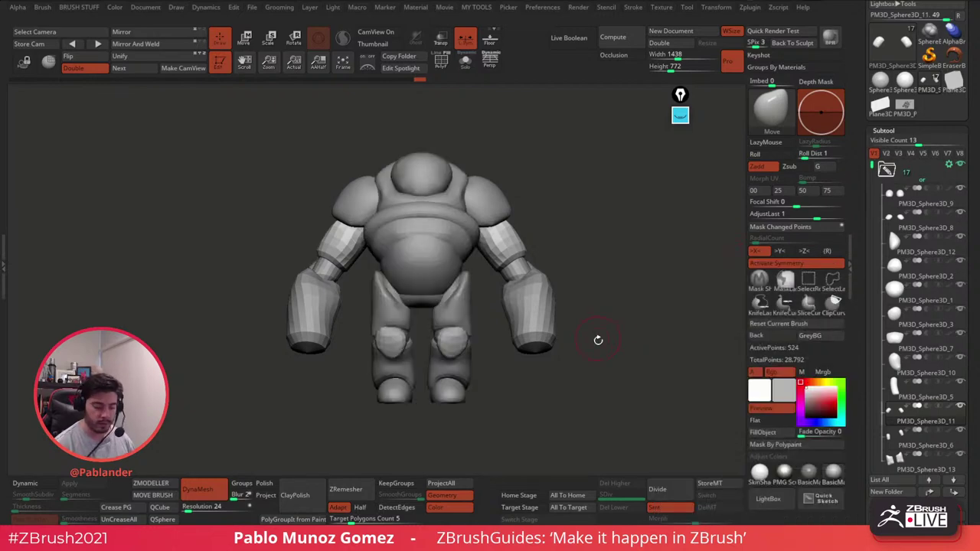
drag(597, 339, 484, 374)
click(885, 154)
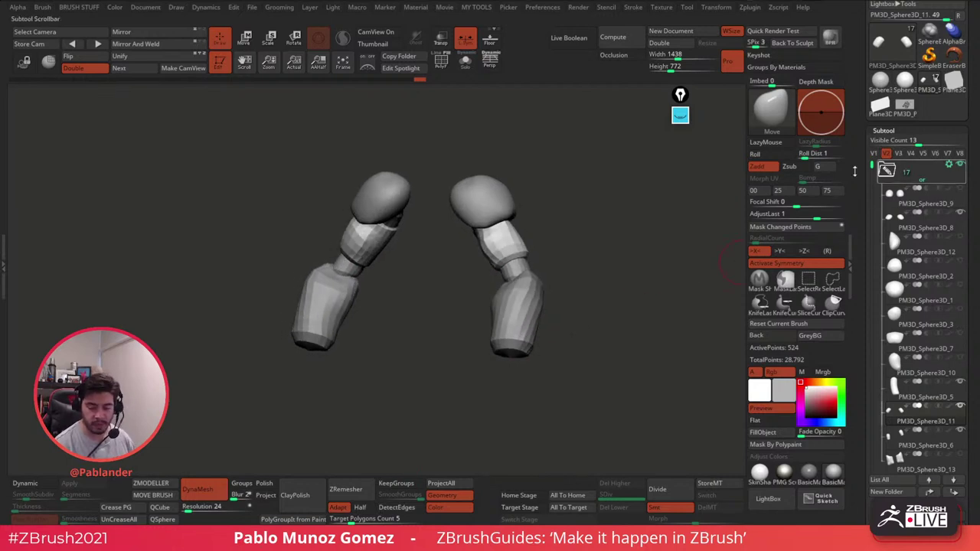
click(874, 154)
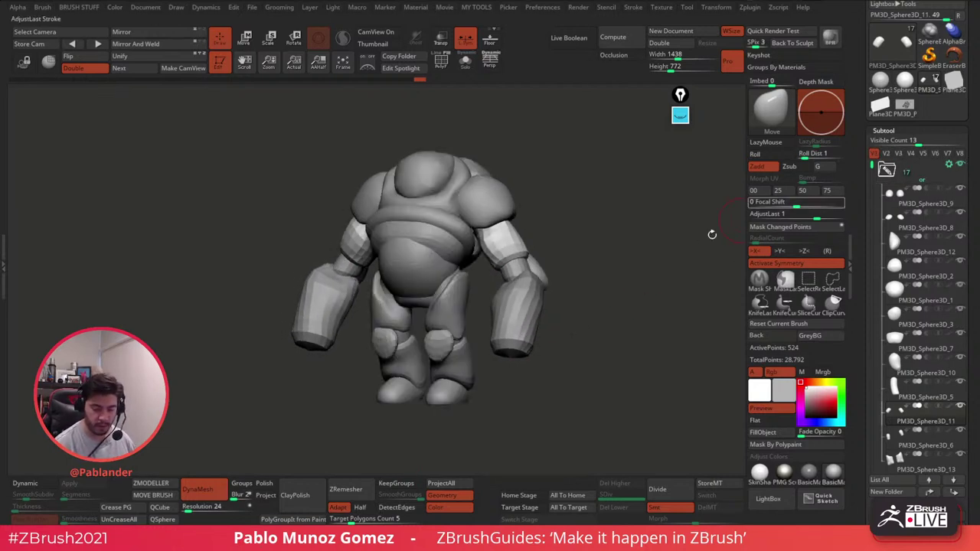
Step: Select the feet subtool and set up visibility set V3 to show only the feet, thighs, shins, kneepads and inner legs
alt+click(450, 392)
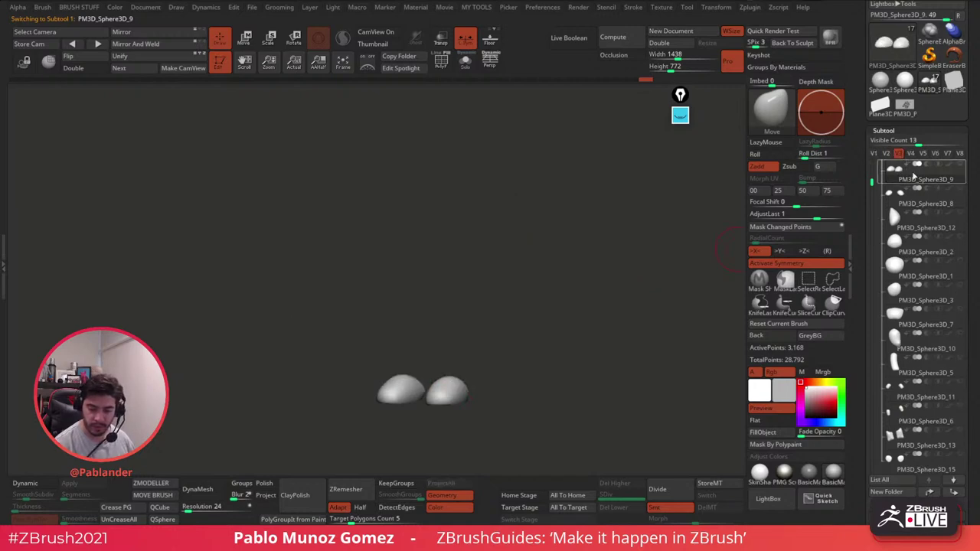
click(898, 153)
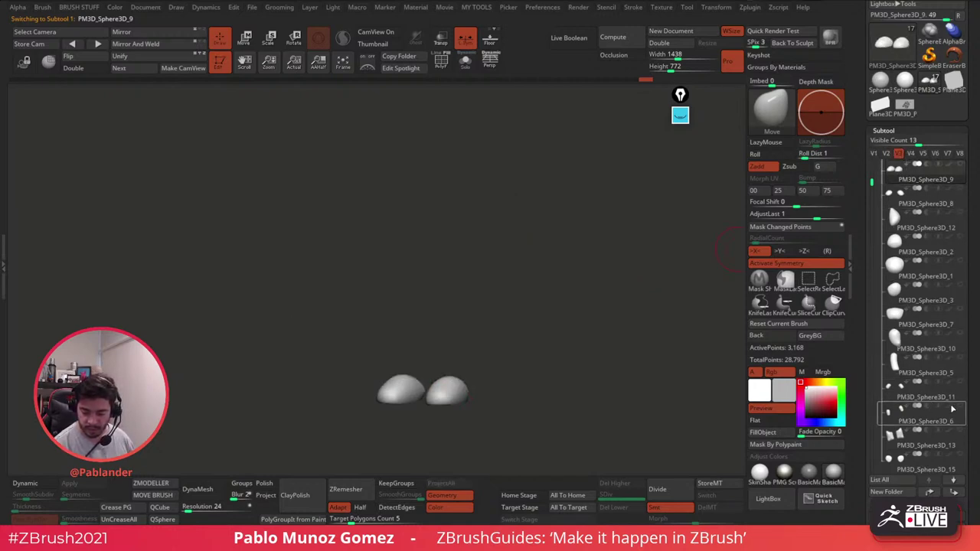
mouse_move(961, 410)
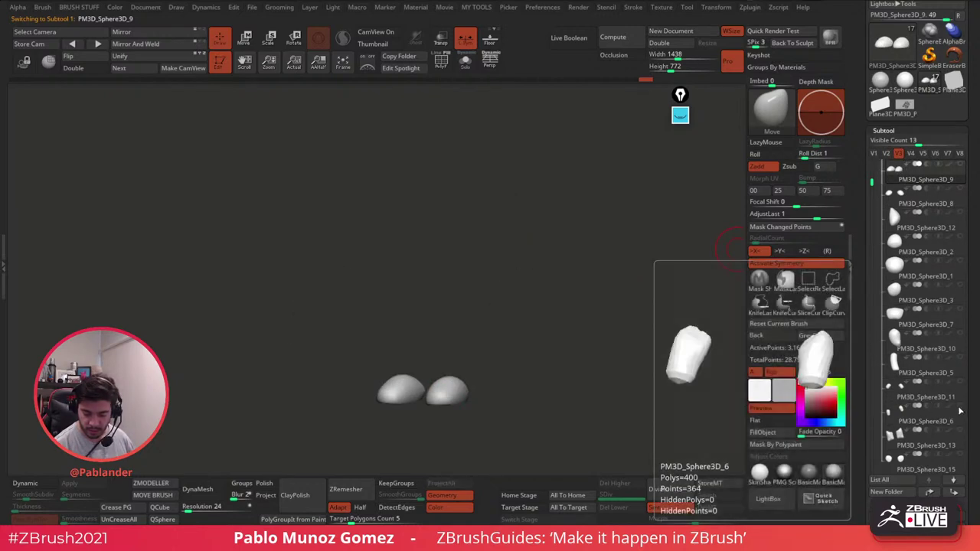
click(960, 434)
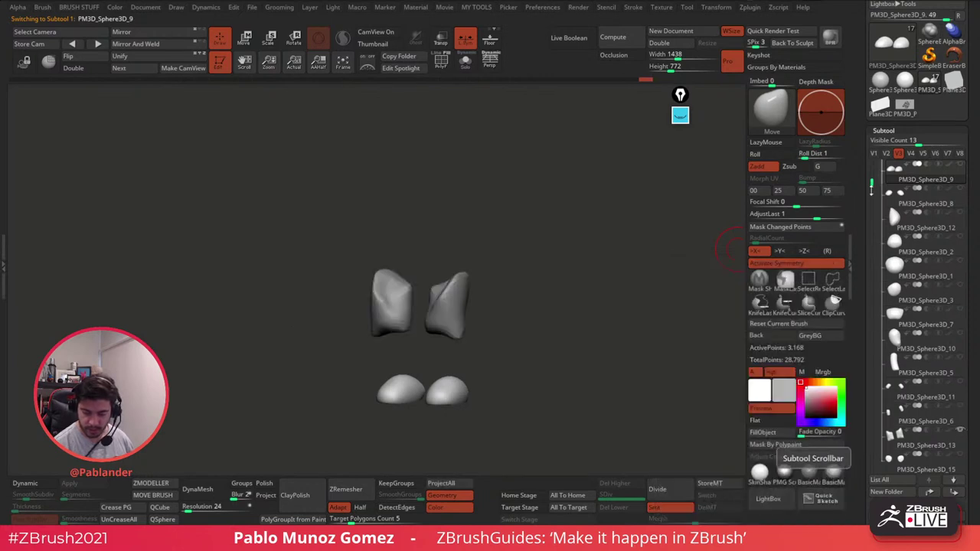
scroll(953, 413, down, 2)
click(961, 434)
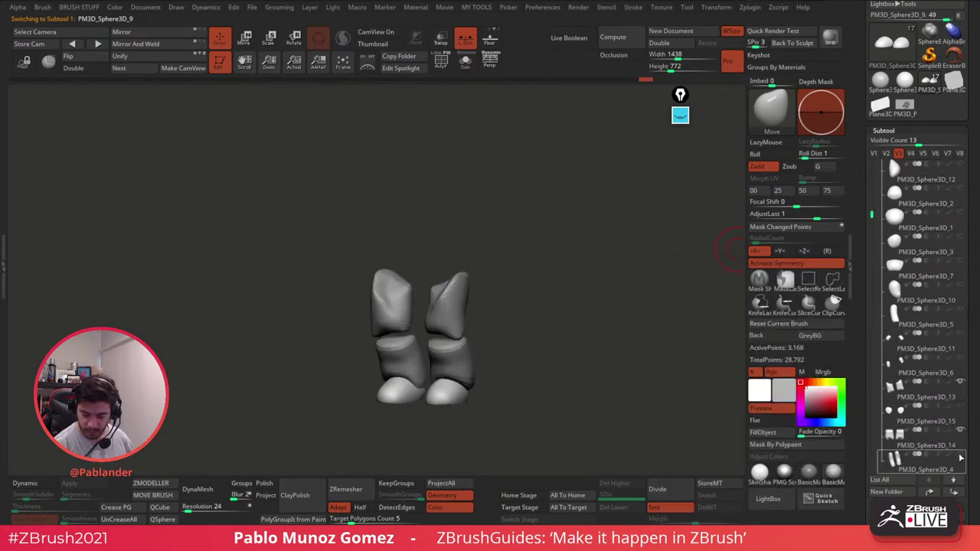
mouse_move(957, 433)
click(960, 409)
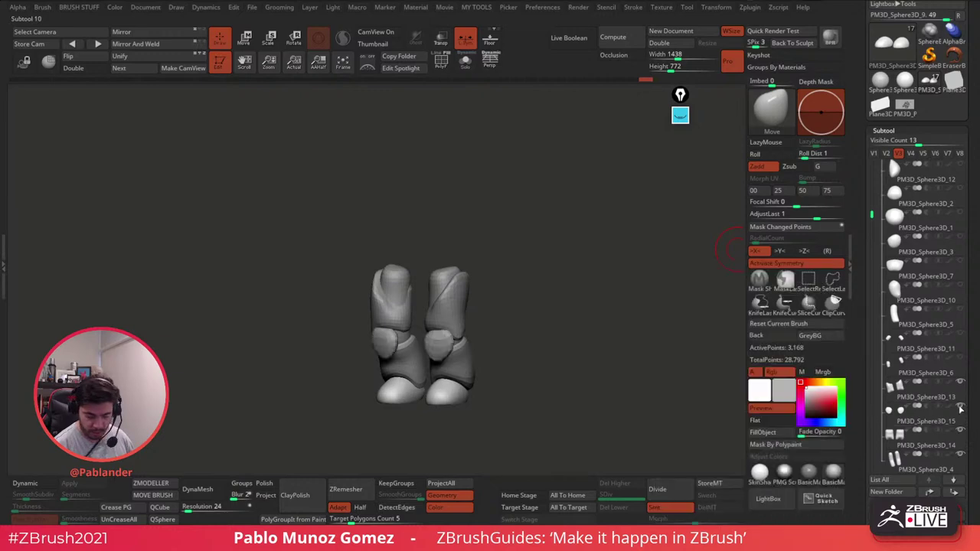
Step: Restore visibility set V1 to show the full figure and make the belly sphere the active subtool
mouse_move(576, 271)
mouse_down()
mouse_move(588, 273)
mouse_move(577, 278)
mouse_up()
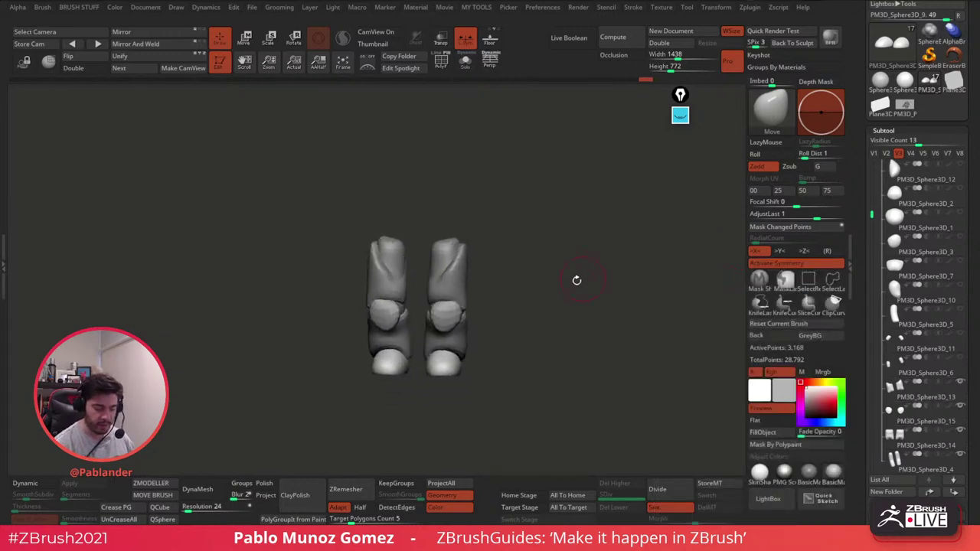
click(874, 154)
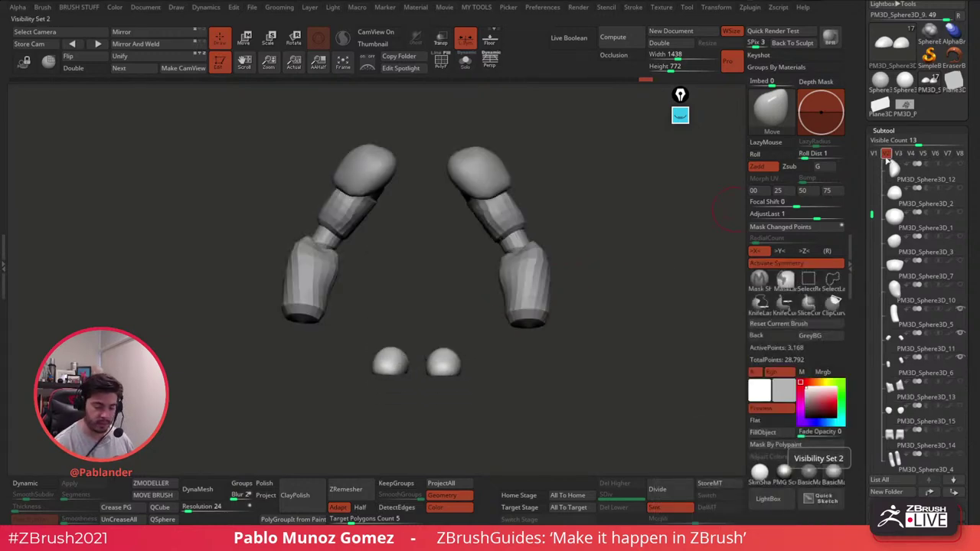
click(877, 155)
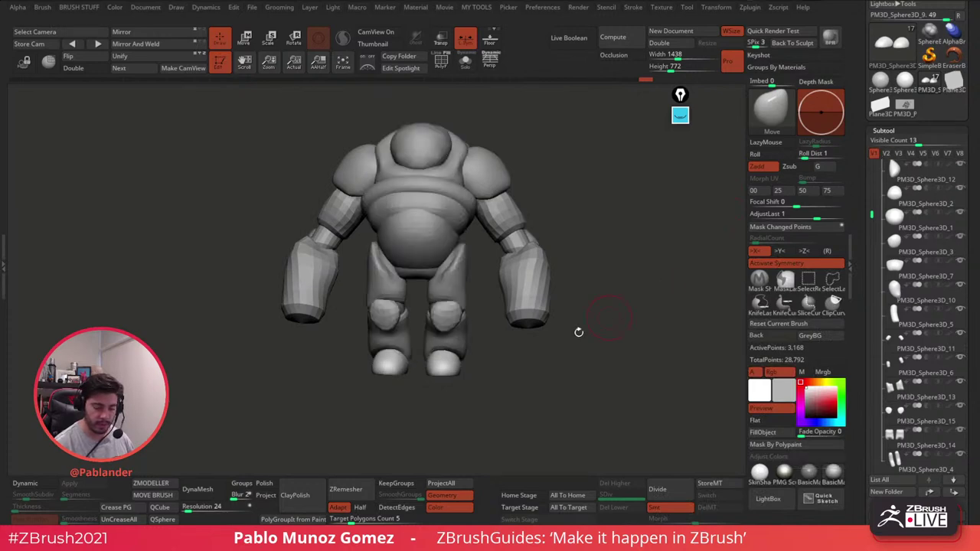
alt+click(450, 242)
drag(659, 256, 594, 324)
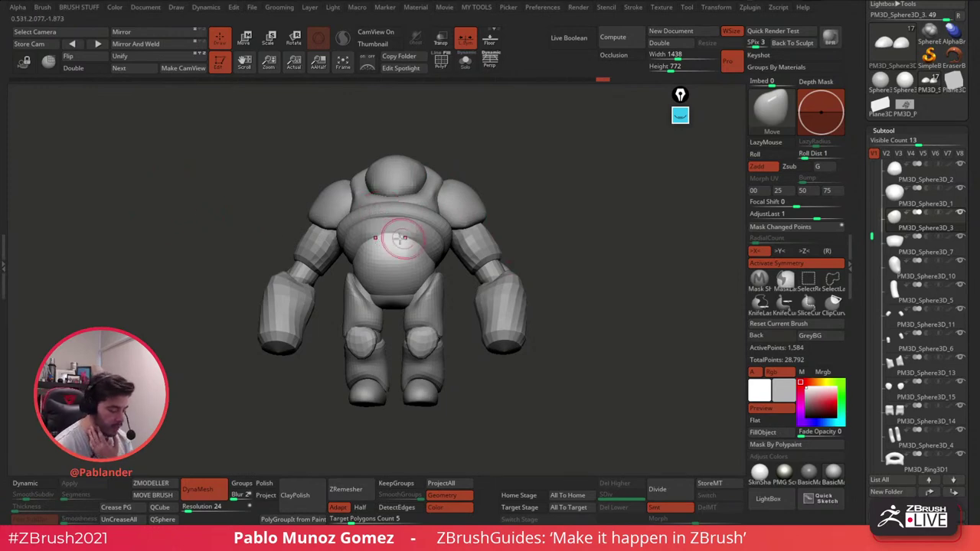
drag(245, 217, 247, 215)
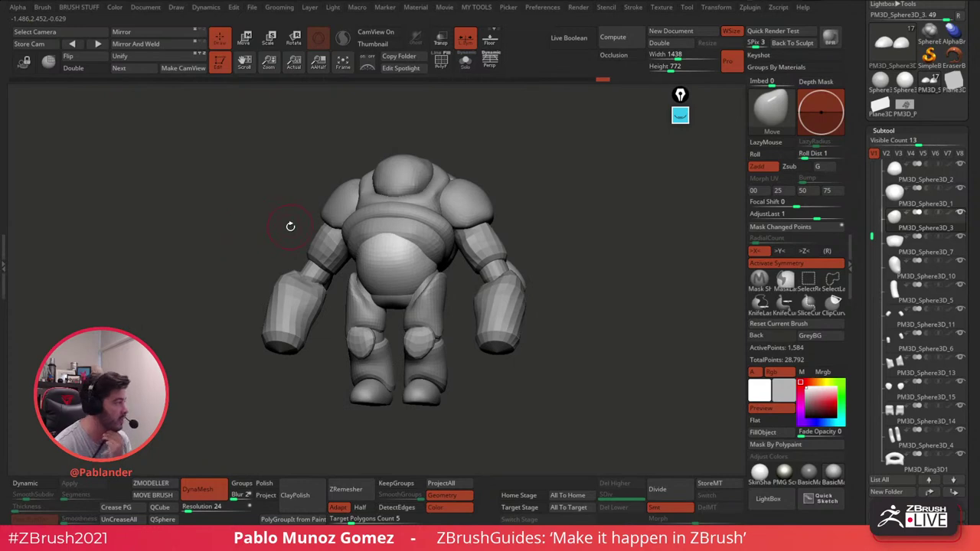
drag(683, 97, 733, 104)
drag(539, 196, 483, 214)
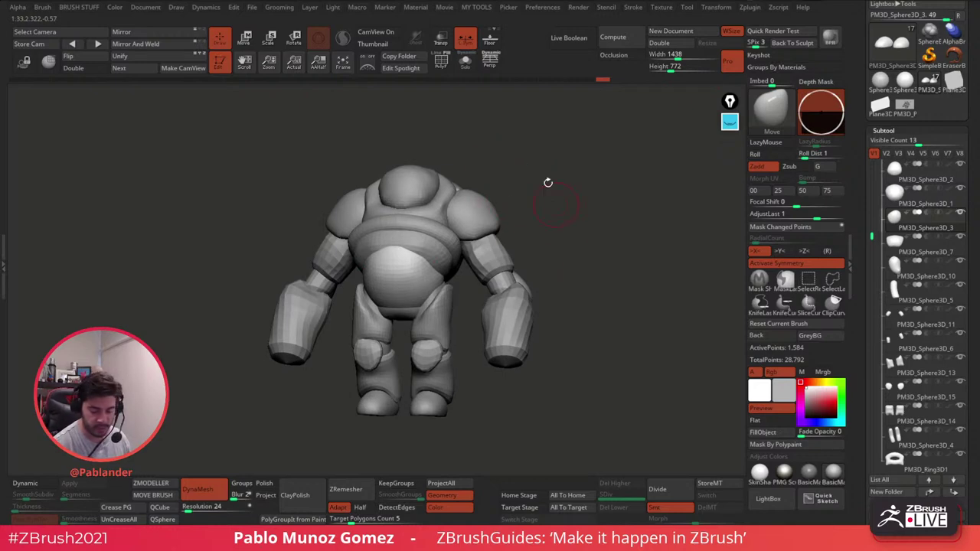
Step: Open the LightBox brush library, enlarge it and look through the HRG_ZB and Hair brush folders
click(768, 499)
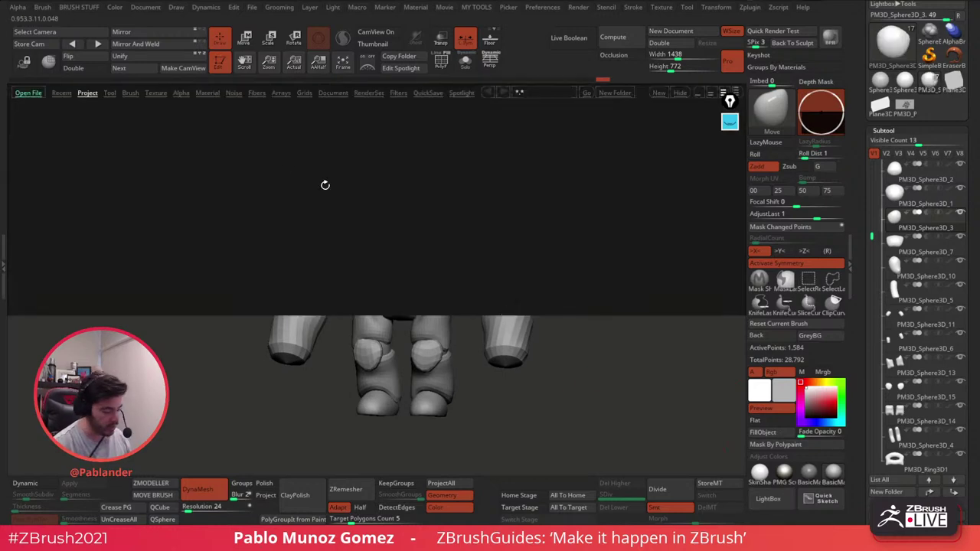
click(130, 92)
double_click(659, 259)
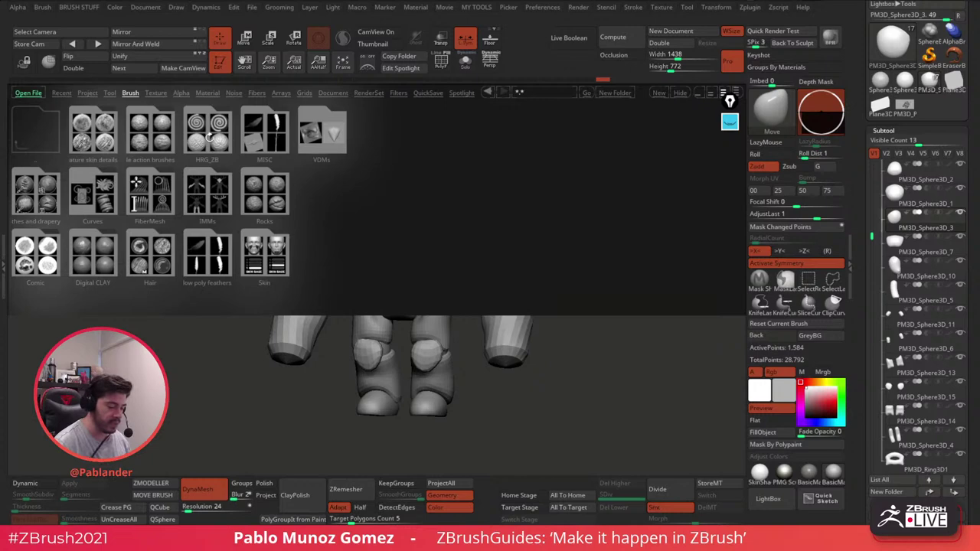
click(214, 144)
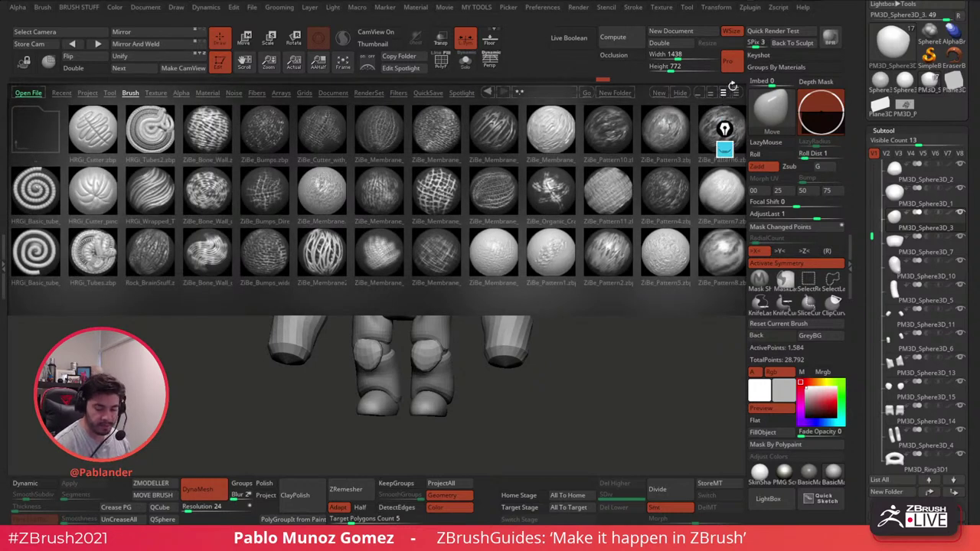
click(736, 92)
drag(566, 374, 566, 453)
drag(327, 239, 395, 245)
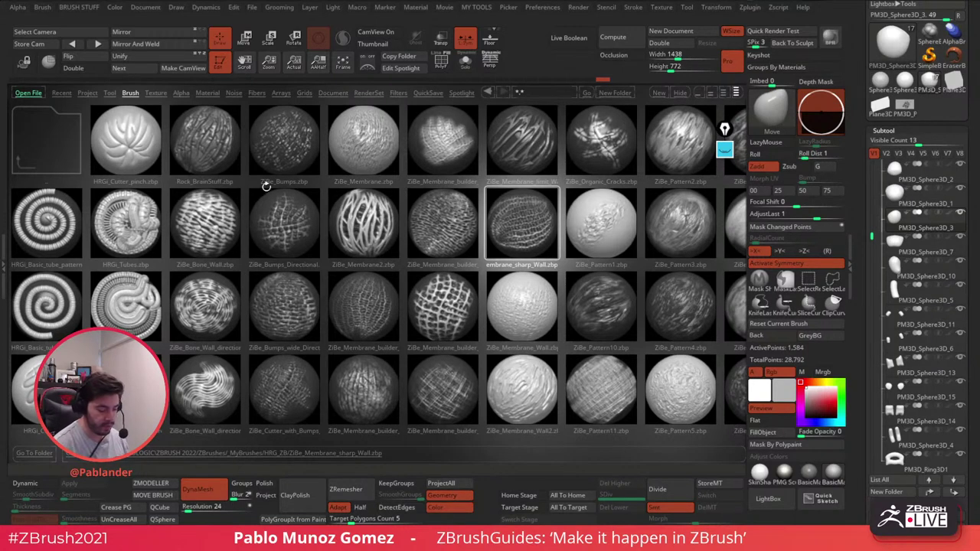
click(70, 127)
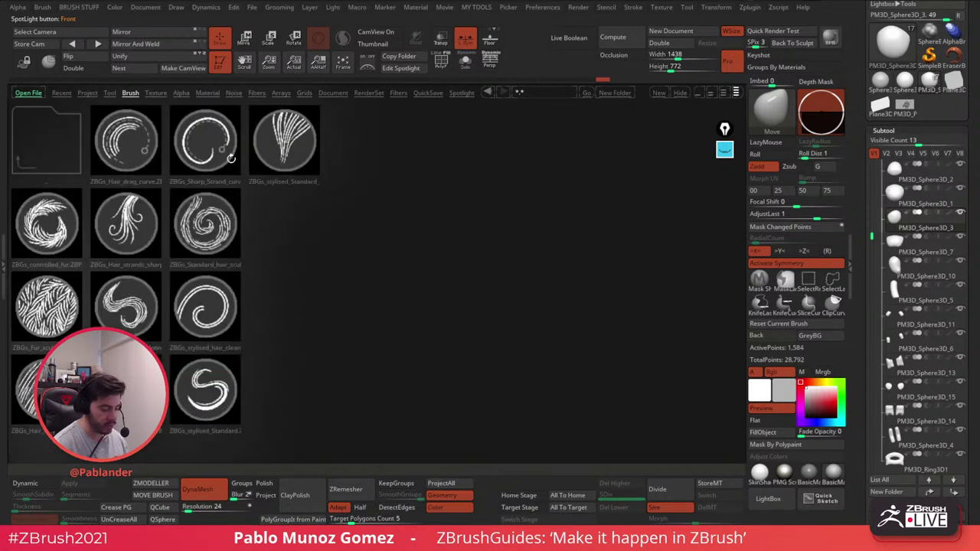
click(65, 129)
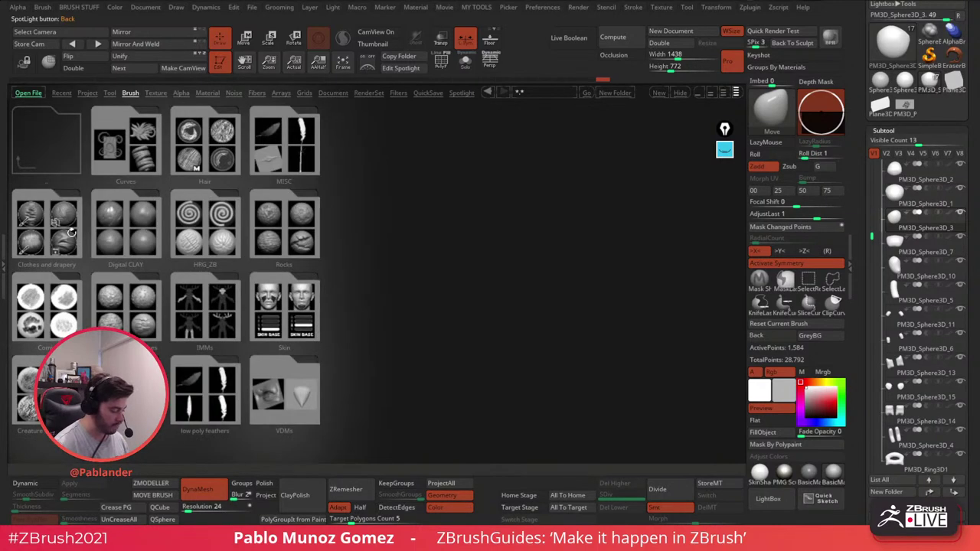
Step: Load the Wrinkles_Wrap brush from the Clothes and drapery folder of the brush library
click(72, 233)
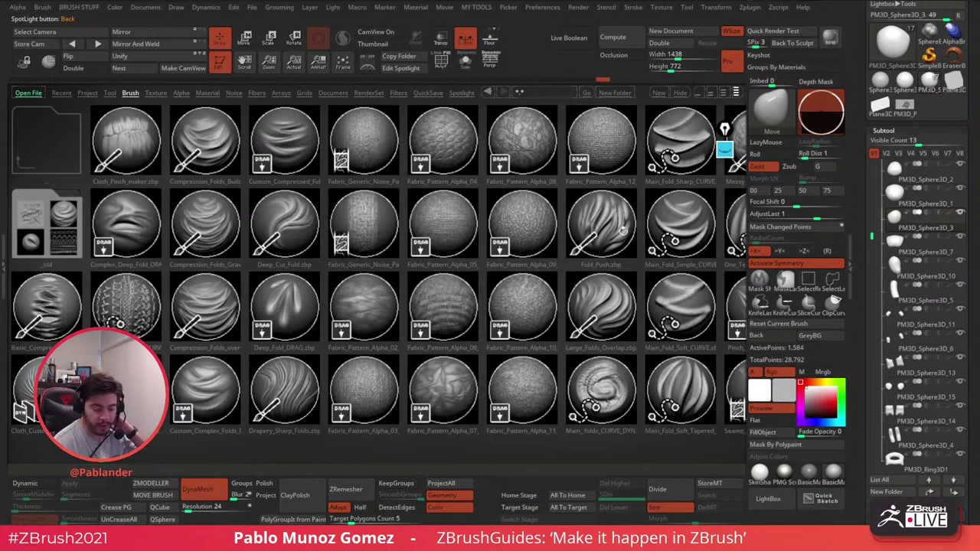
drag(622, 229, 378, 222)
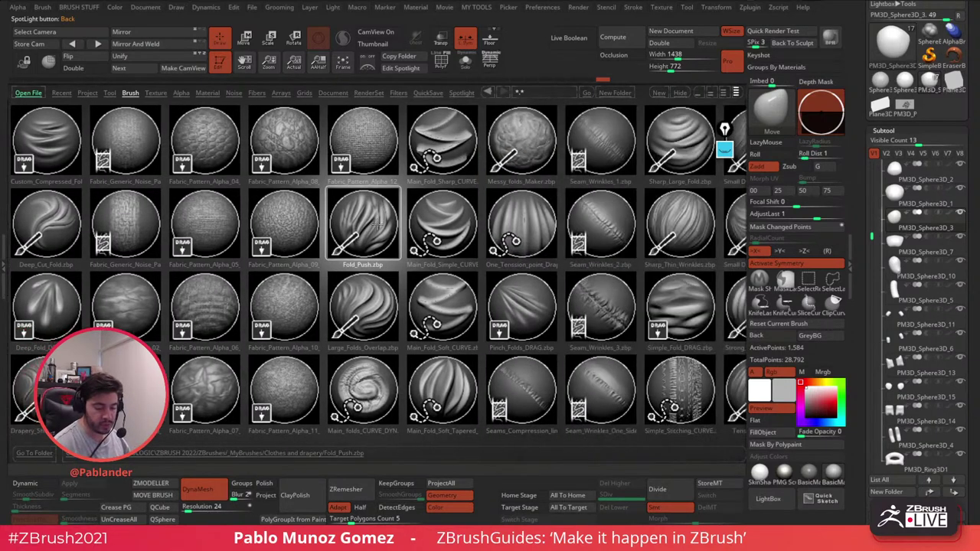
click(291, 224)
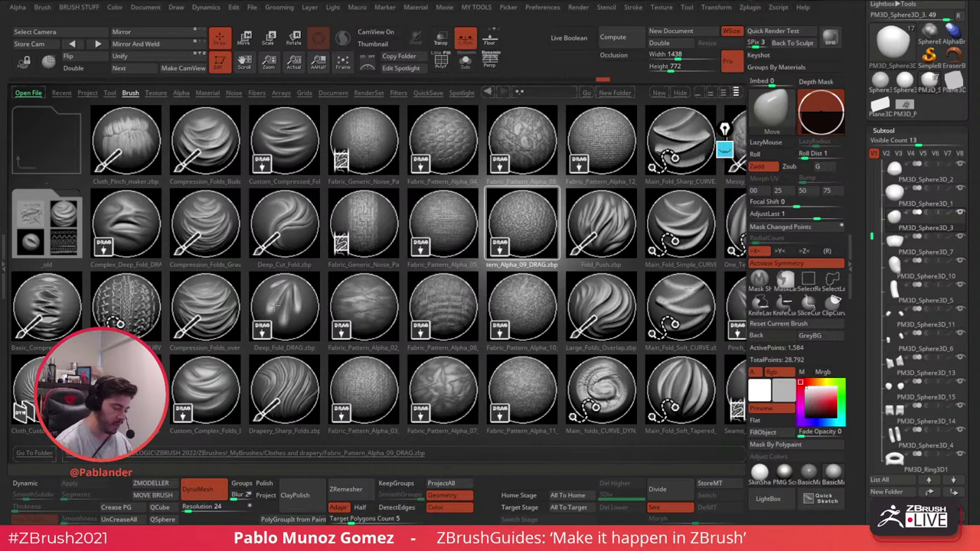
click(535, 300)
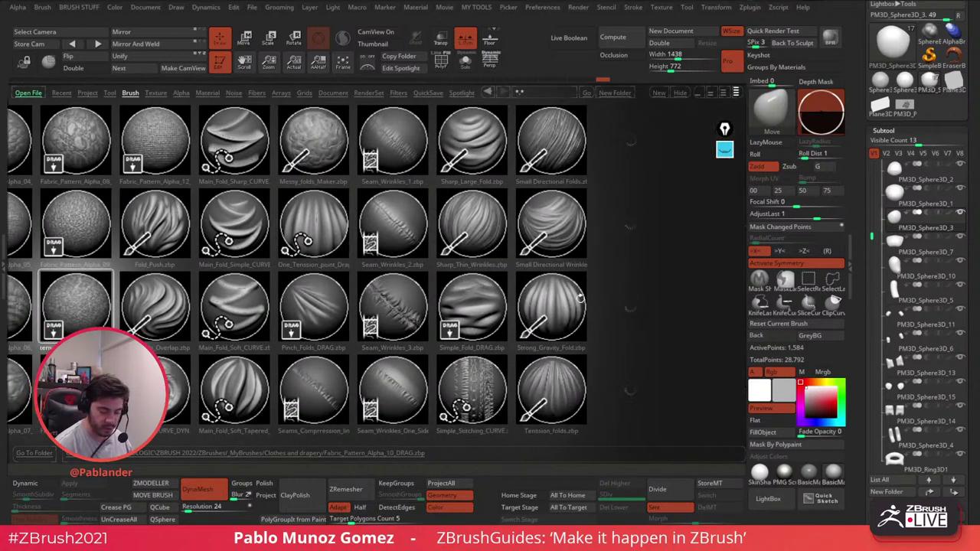
double_click(640, 303)
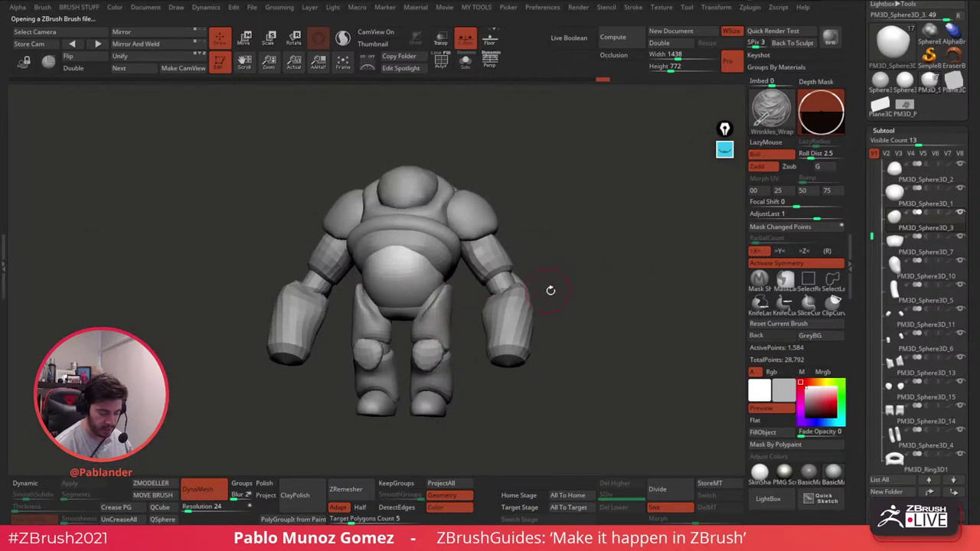
Step: Divide the belly subtool up to subdivision level 3 and brush test wrinkles across its side
drag(550, 290, 551, 293)
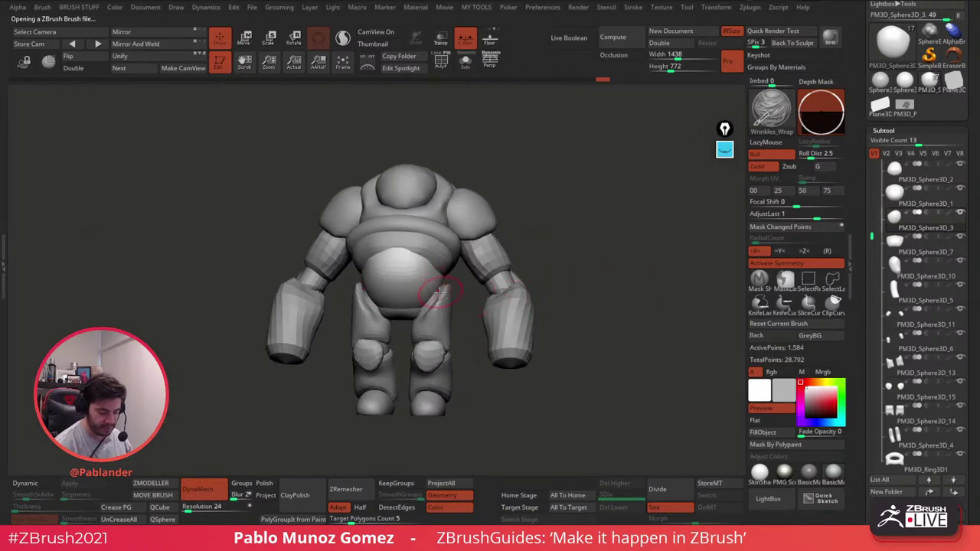
click(657, 489)
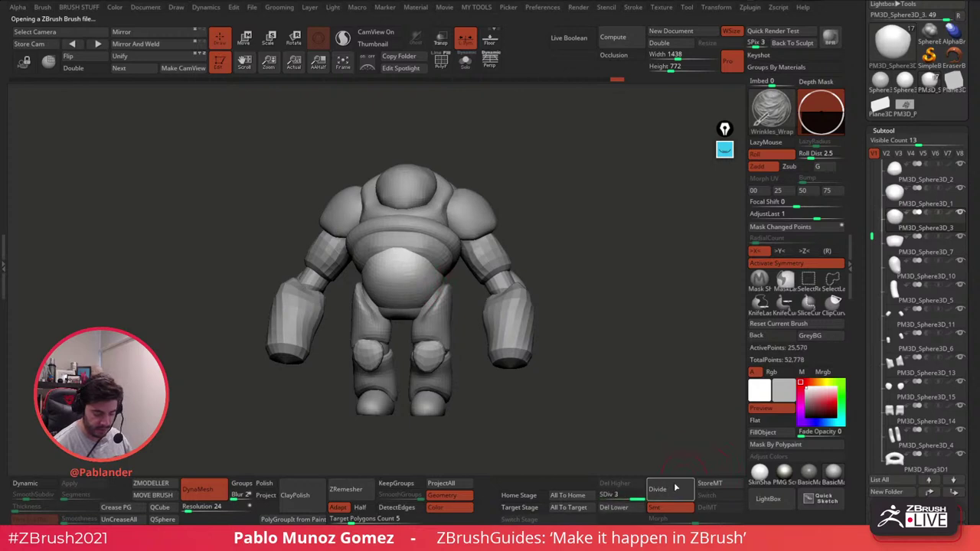
mouse_move(472, 314)
ctrl+right_down()
mouse_move(437, 280)
mouse_move(493, 259)
ctrl+right_up()
right_click(438, 281)
drag(488, 268, 451, 293)
drag(488, 263, 437, 268)
mouse_move(487, 253)
mouse_down()
mouse_move(438, 262)
mouse_move(457, 269)
mouse_up()
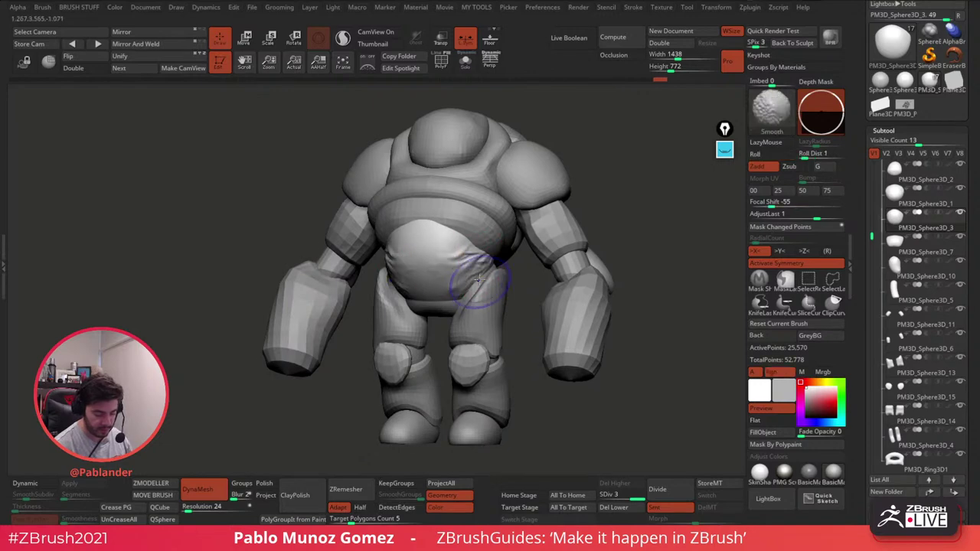
Step: Smooth the test wrinkles on the belly's side and step down to subdivision level 2
mouse_move(476, 280)
right_down()
mouse_move(474, 260)
mouse_move(459, 312)
mouse_move(430, 303)
right_up()
shift+drag(476, 294, 466, 269)
key(shift+d)
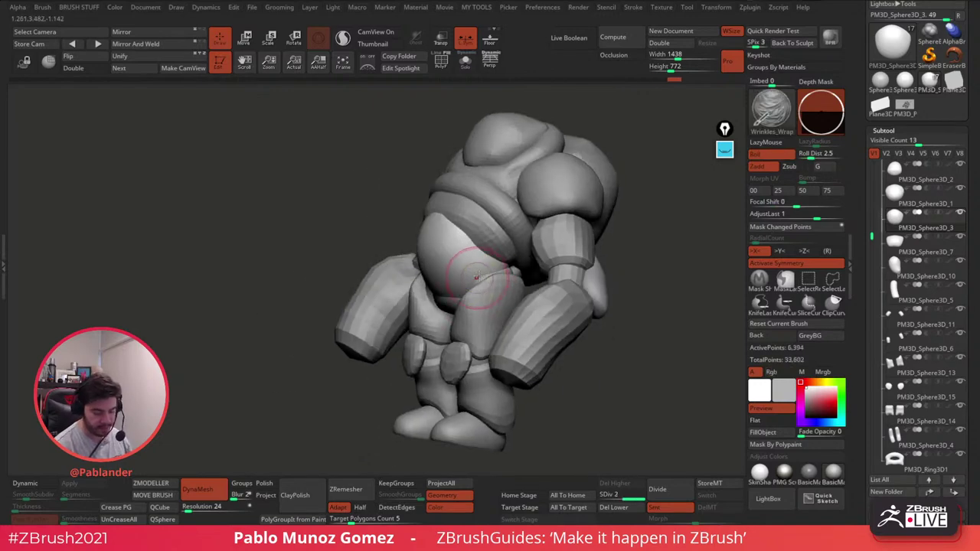
Step: Raise the belly subtool to subdivision level 4 and try wrinkle strokes around its lower half
right_drag(456, 264, 485, 258)
mouse_move(490, 266)
mouse_down()
mouse_move(425, 281)
mouse_move(494, 261)
mouse_move(446, 268)
mouse_move(468, 257)
mouse_move(477, 269)
mouse_up()
key(ctrl+z)
double_click(668, 490)
key(ctrl+z)
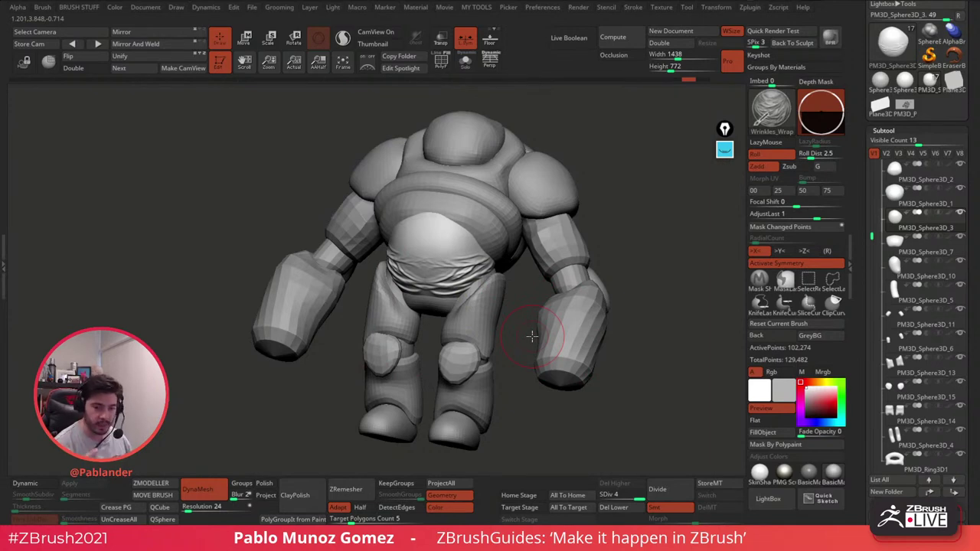
Step: Undo the belly's wrinkles, remove its added subdivision levels and face the figure from the front
key(shift+d)
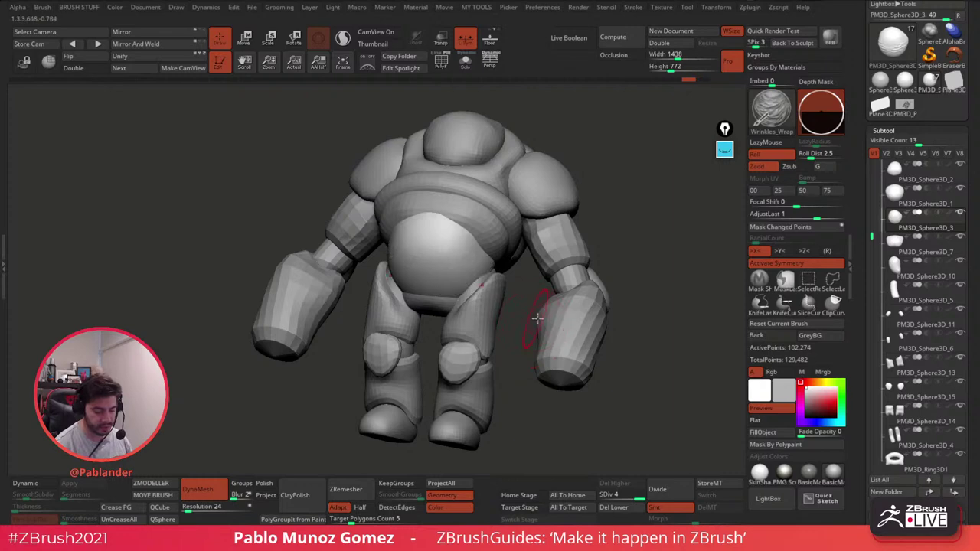
click(618, 484)
drag(632, 493, 603, 494)
click(617, 485)
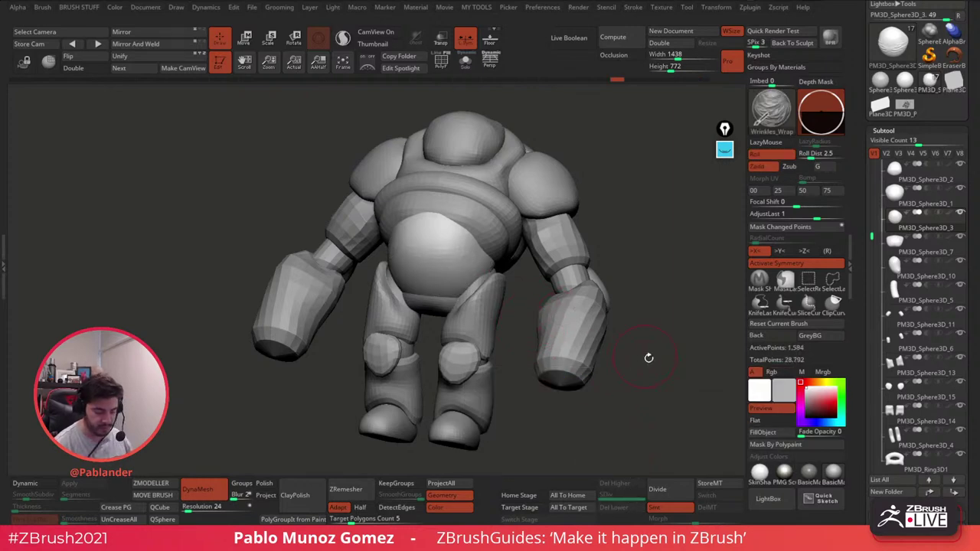
shift+drag(648, 357, 607, 337)
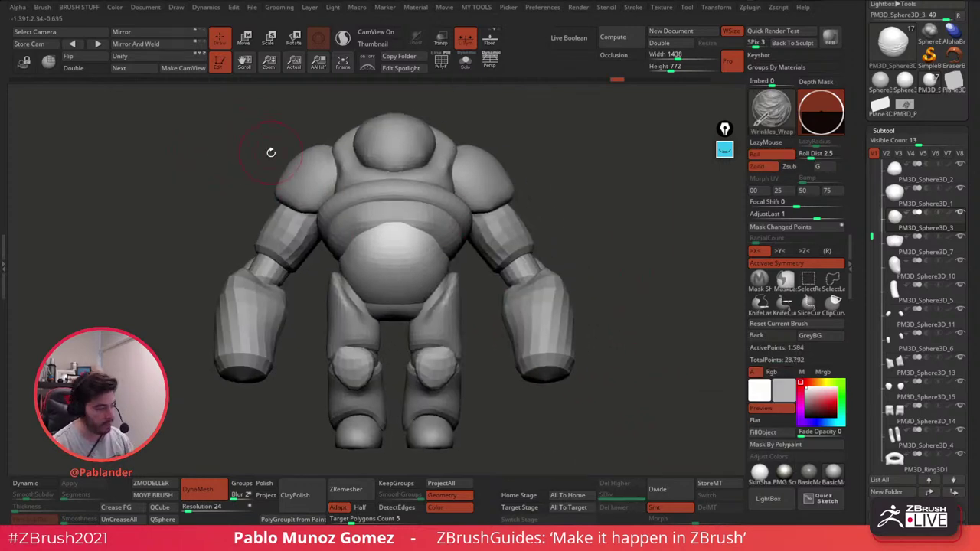
Step: Make Move the active sculpting brush again
key(b)
key(m)
key(v)
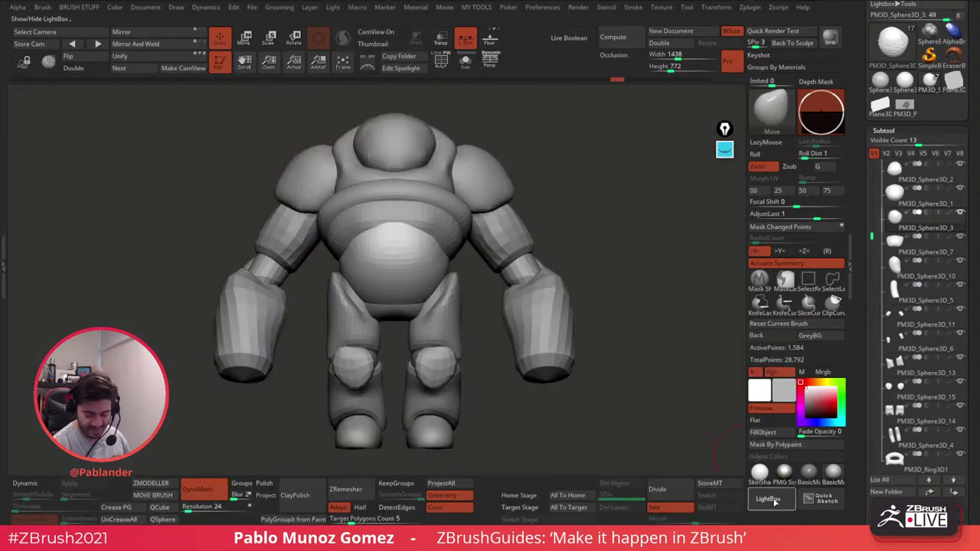
Step: Reopen LightBox to show the overview of custom brush folders, then close it
click(767, 499)
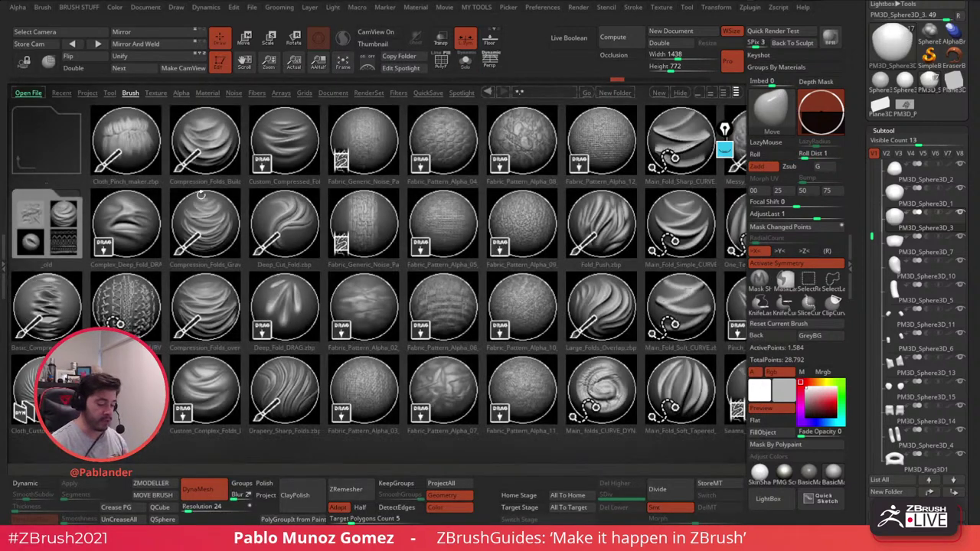
click(58, 156)
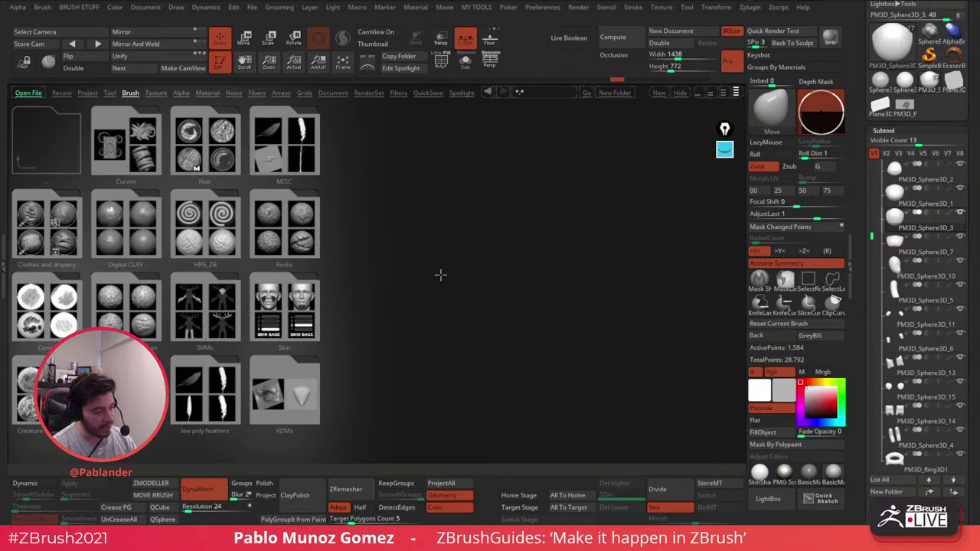
key(comma)
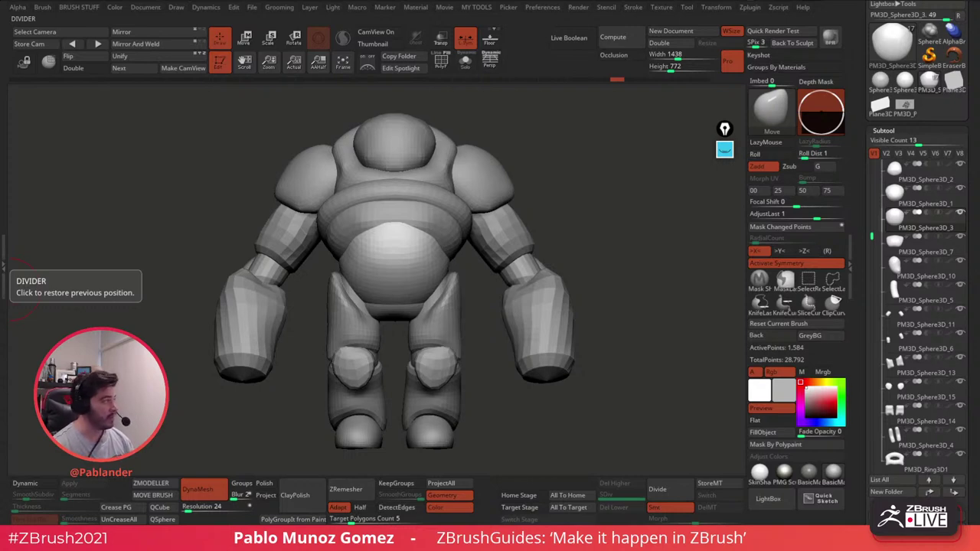
Step: Switch to the web browser and read through the Asset Library Live Workshop page down to its enrolment notification form
key(alt+Tab)
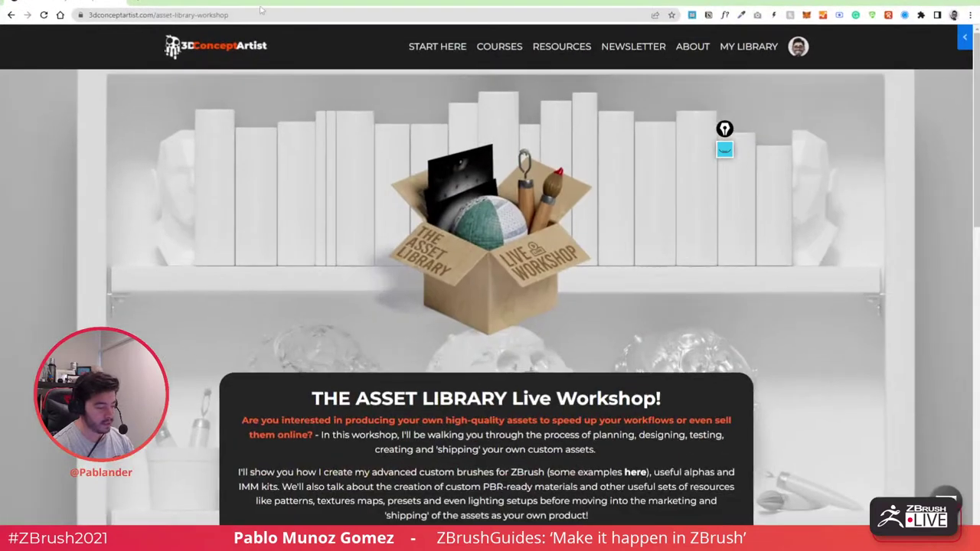
click(258, 17)
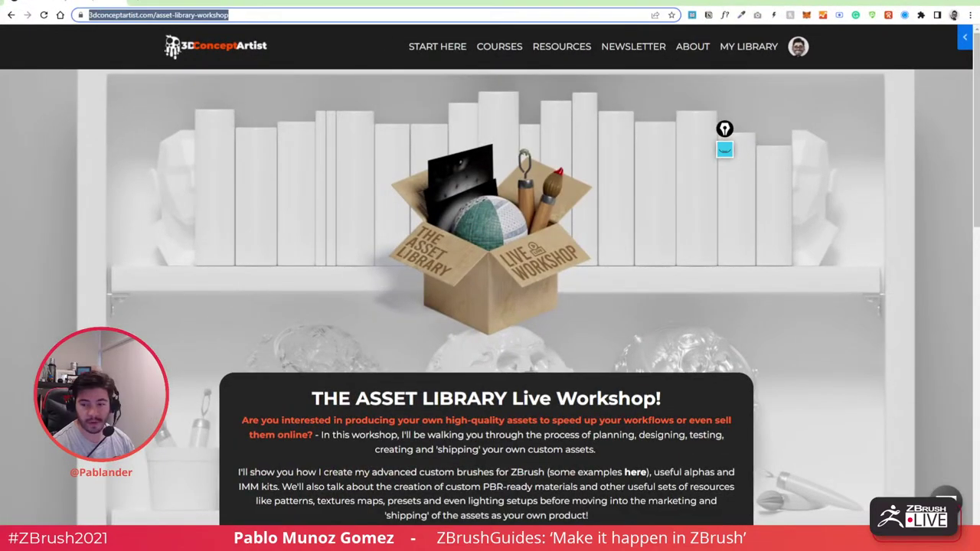
key(Escape)
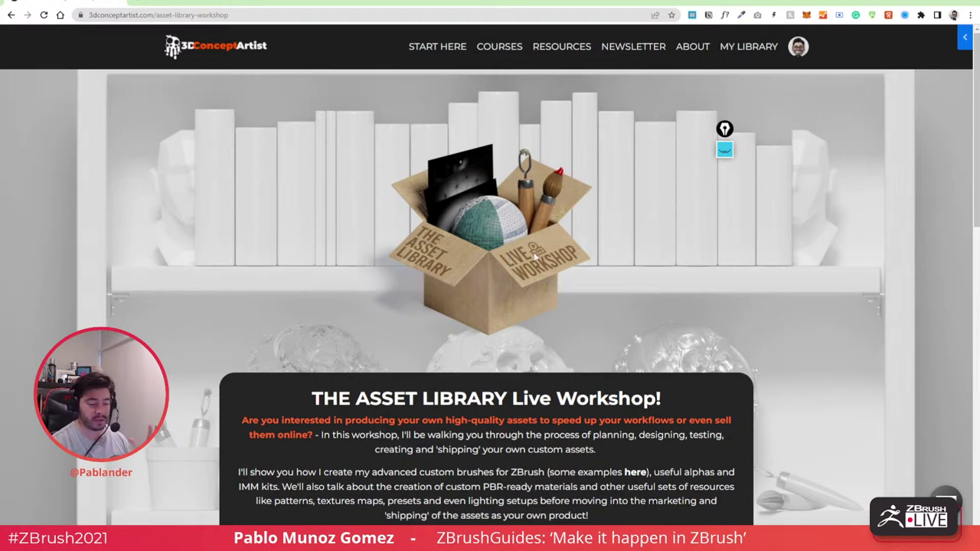
scroll(534, 260, down, 3)
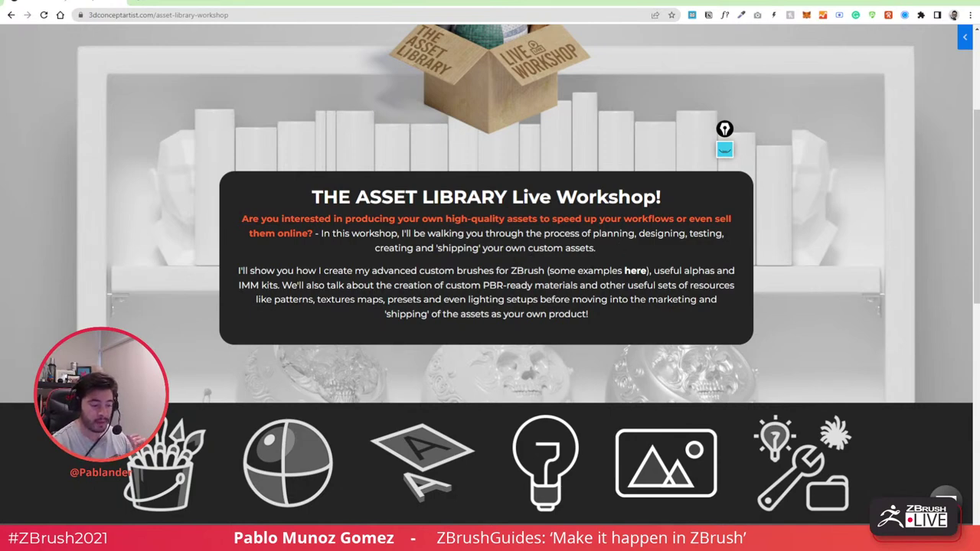
scroll(526, 199, down, 5)
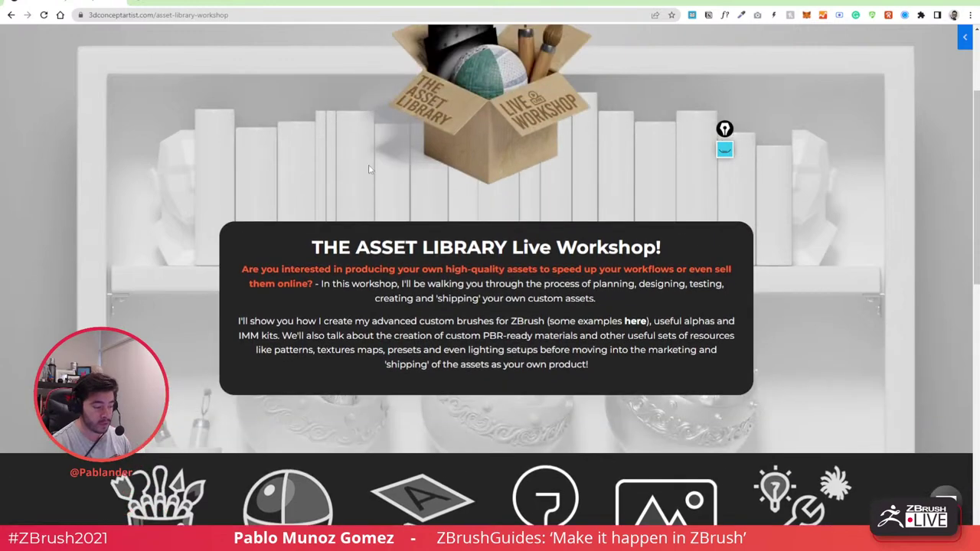
scroll(526, 199, down, 2)
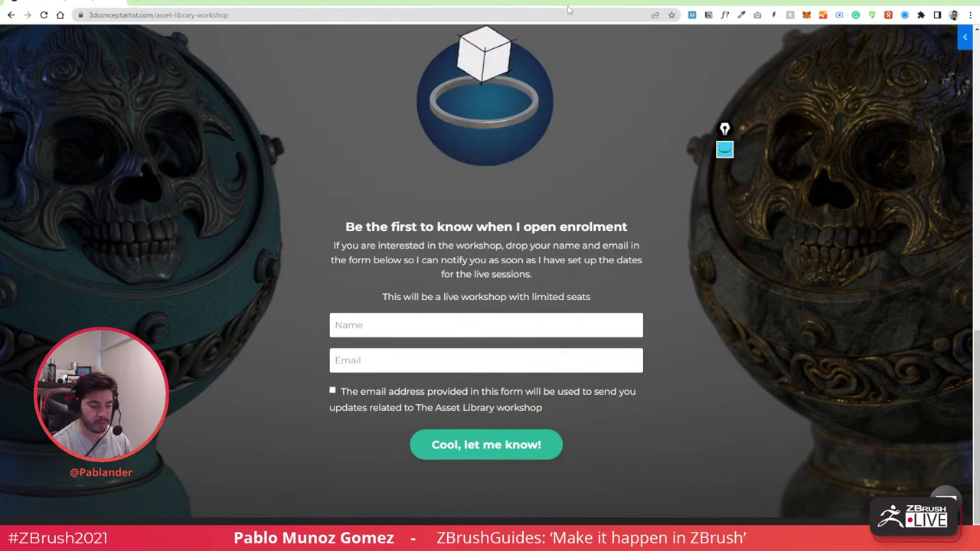
Step: Switch back to ZBrush and collapse the figure's subtool folder in the subtool list
drag(570, 3, 0, 55)
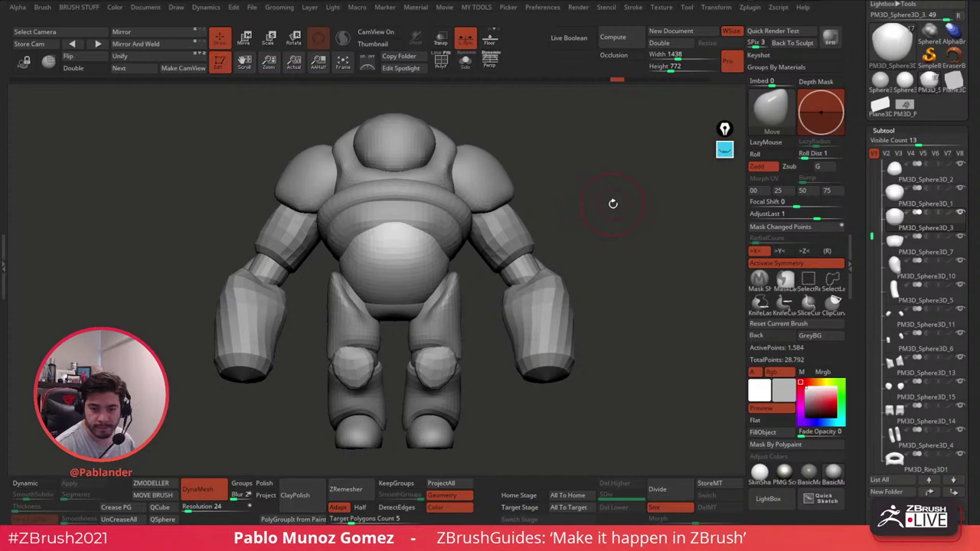
drag(612, 204, 602, 207)
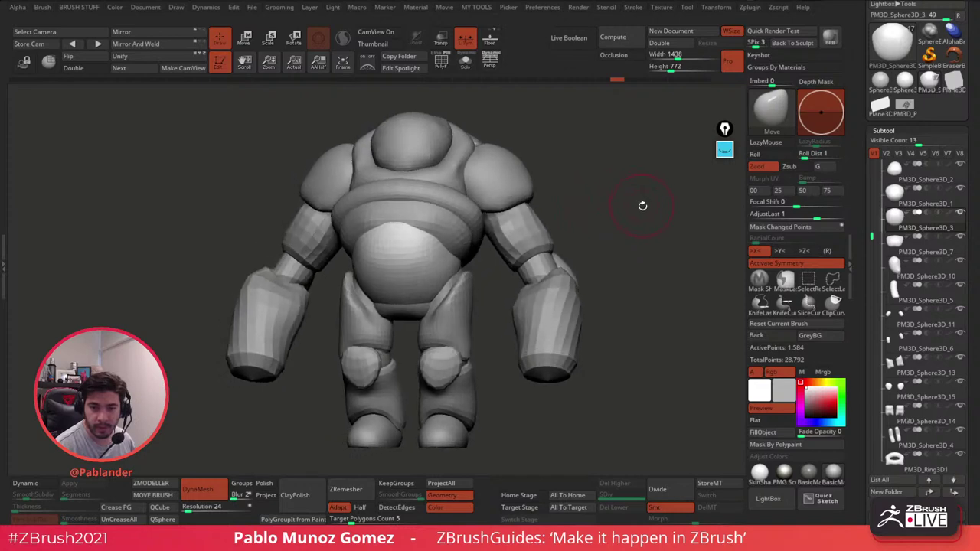
drag(646, 211, 639, 271)
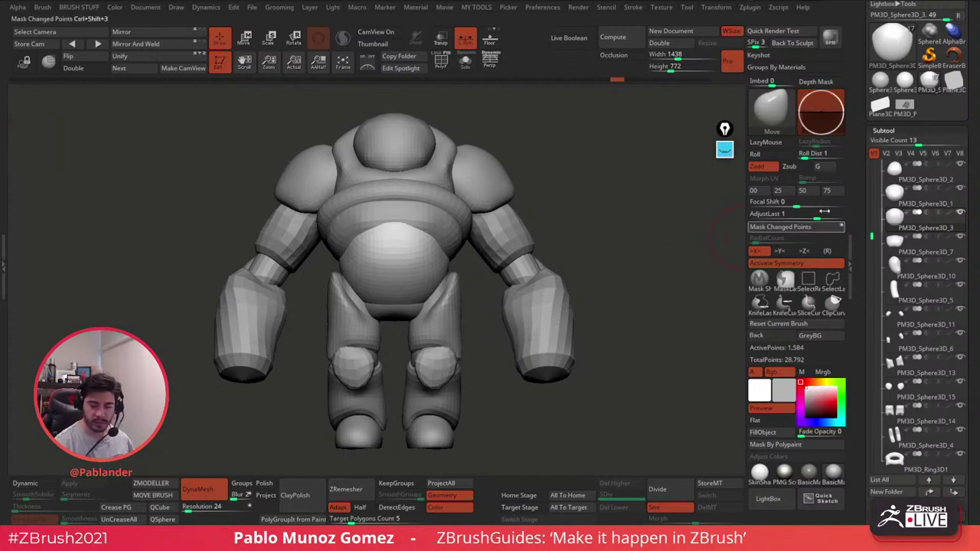
drag(871, 236, 870, 178)
click(900, 182)
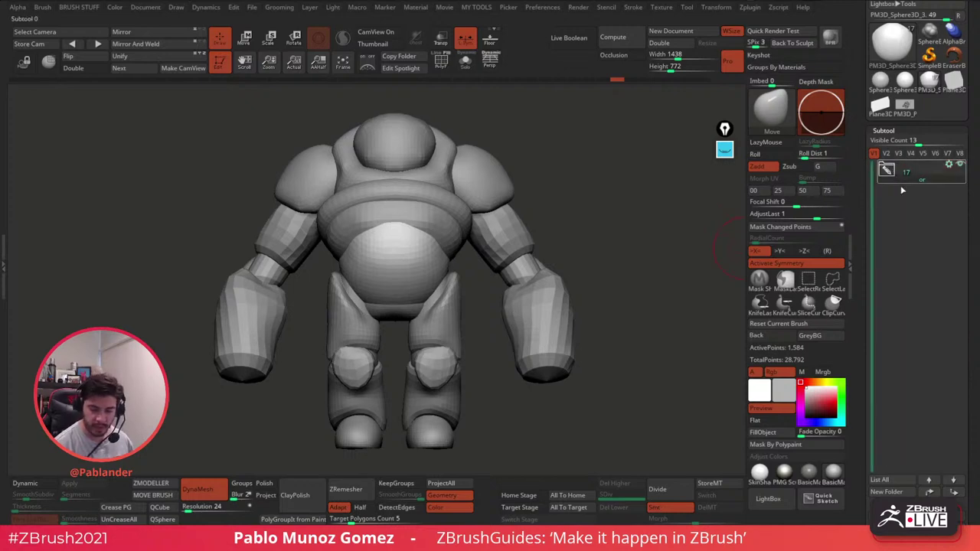
Step: Reduce the subtool list's visible count to 9 and merge the figure's folder into a single subtool
mouse_move(654, 306)
mouse_down()
mouse_move(645, 304)
mouse_move(652, 323)
mouse_move(638, 326)
mouse_move(650, 299)
mouse_up()
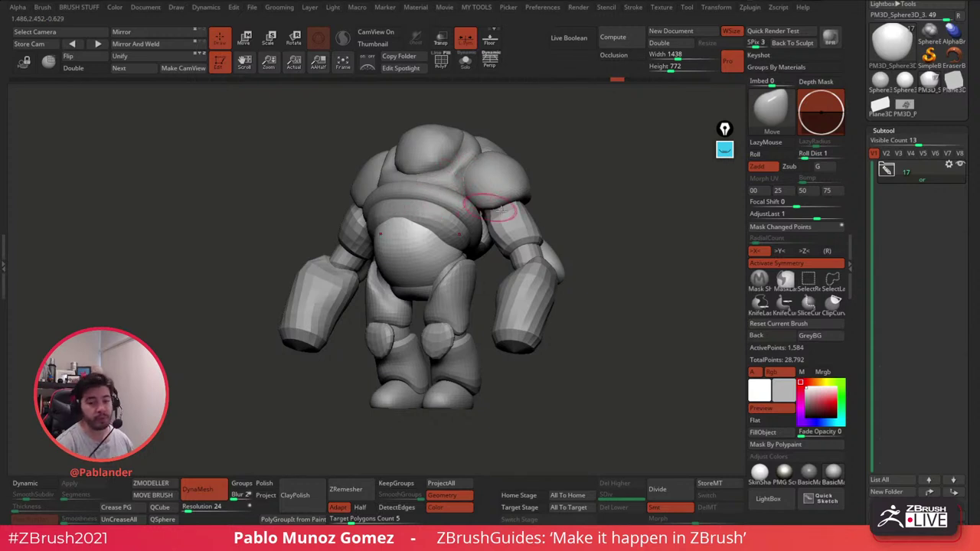
drag(597, 232, 605, 284)
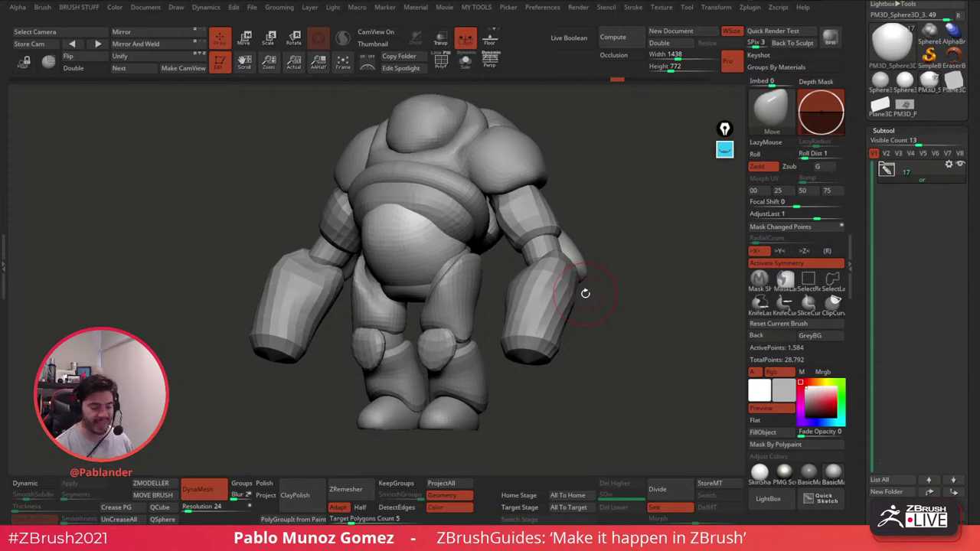
drag(584, 293, 619, 306)
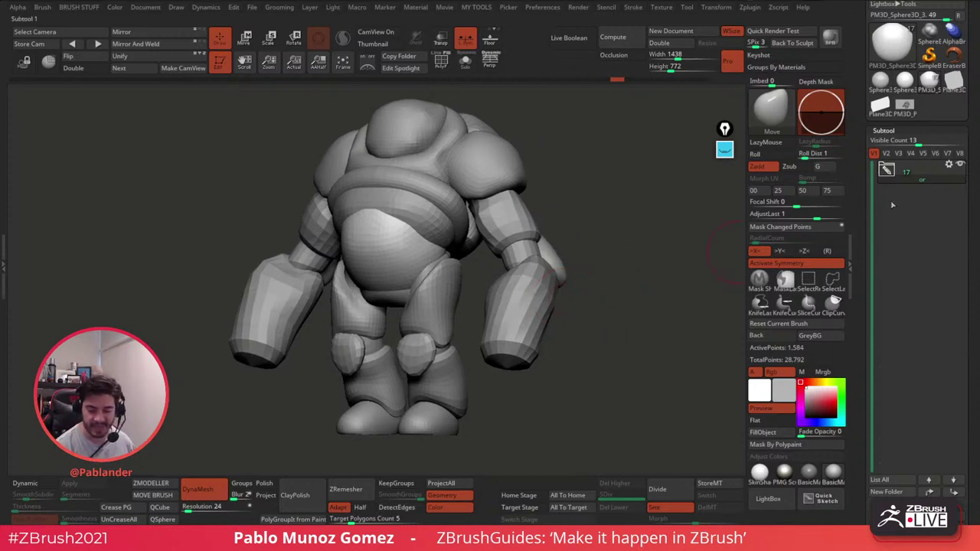
drag(918, 143, 903, 144)
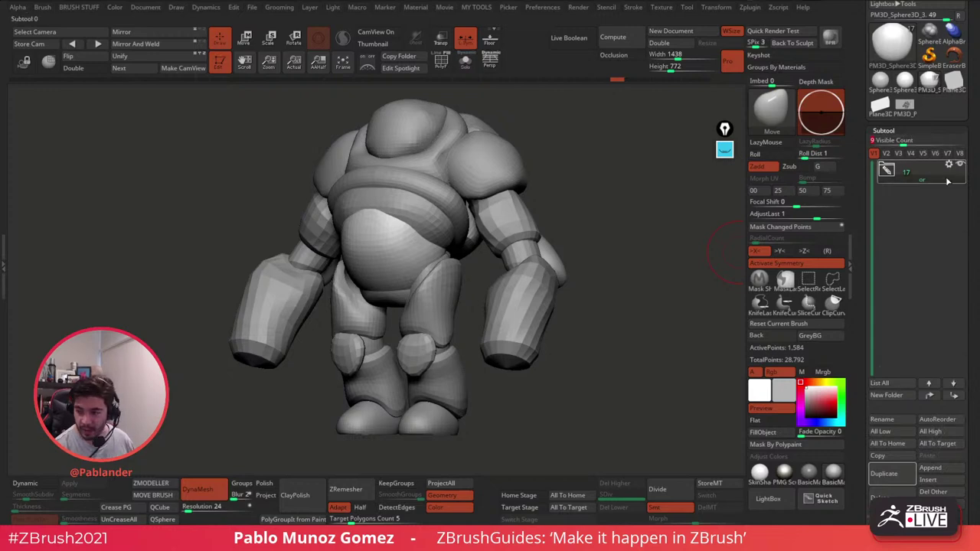
click(952, 171)
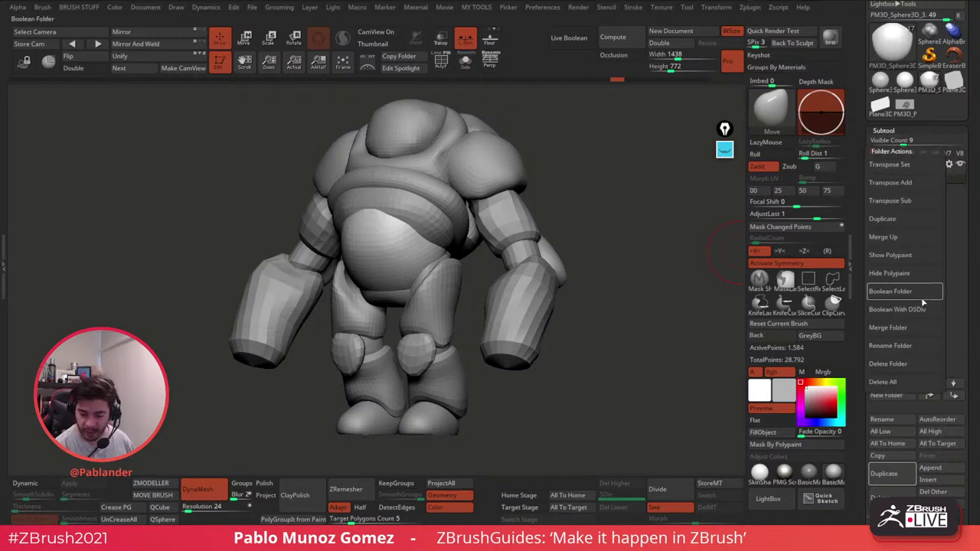
click(908, 328)
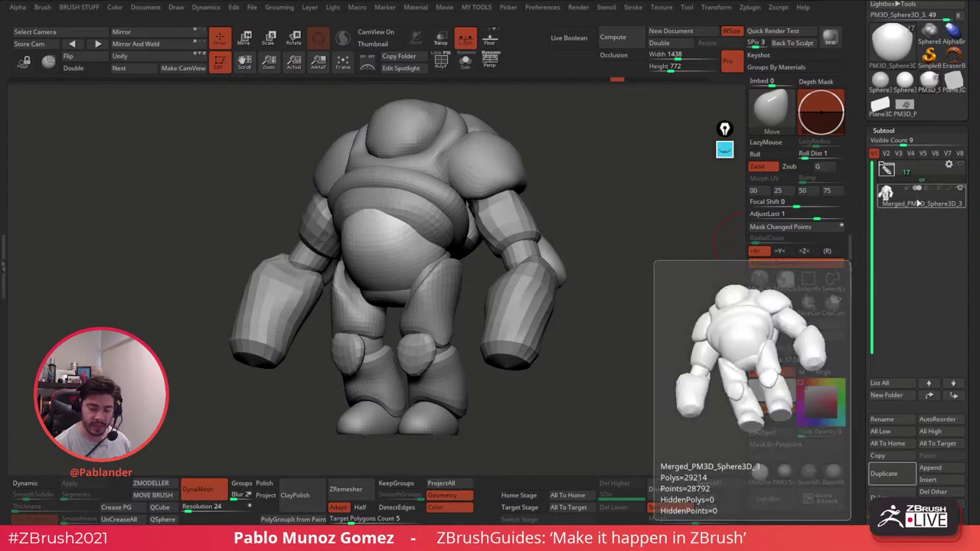
Step: Make the merged figure the active subtool and display its polygroups with PolyFrame
click(916, 203)
drag(587, 346, 539, 381)
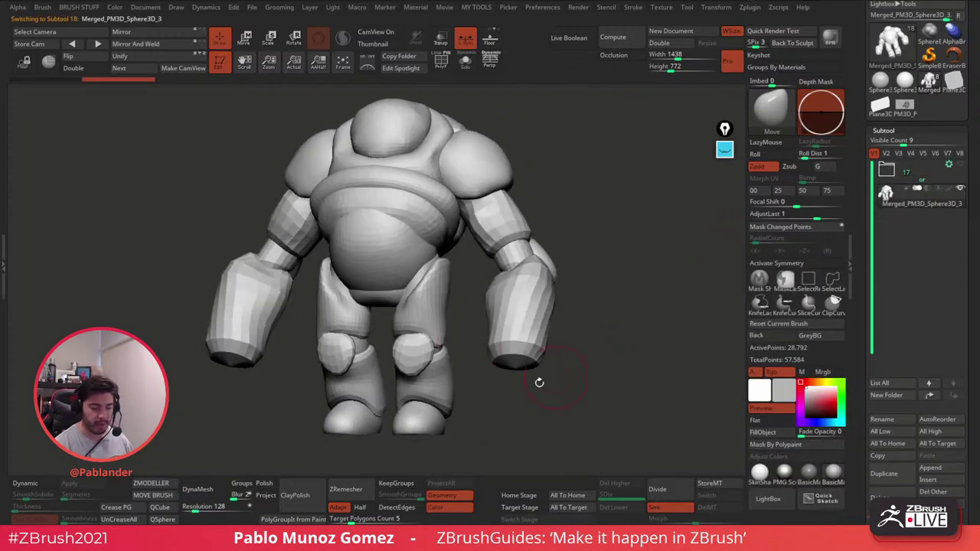
click(441, 62)
drag(557, 316, 598, 359)
key(space)
mouse_move(604, 251)
mouse_down()
mouse_move(600, 228)
mouse_move(616, 229)
mouse_up()
mouse_move(615, 248)
alt+mouse_down()
mouse_move(612, 263)
mouse_move(591, 248)
alt+mouse_up()
Step: Undo a one-sided pull on the shoulder and activate symmetry across X for the merged figure
drag(475, 231, 540, 193)
key(ctrl+z)
click(776, 263)
Step: Try pulling the shoulders, forearms, knees and collar of the merged figure with the Move brush, undoing the test strokes
drag(484, 228, 566, 173)
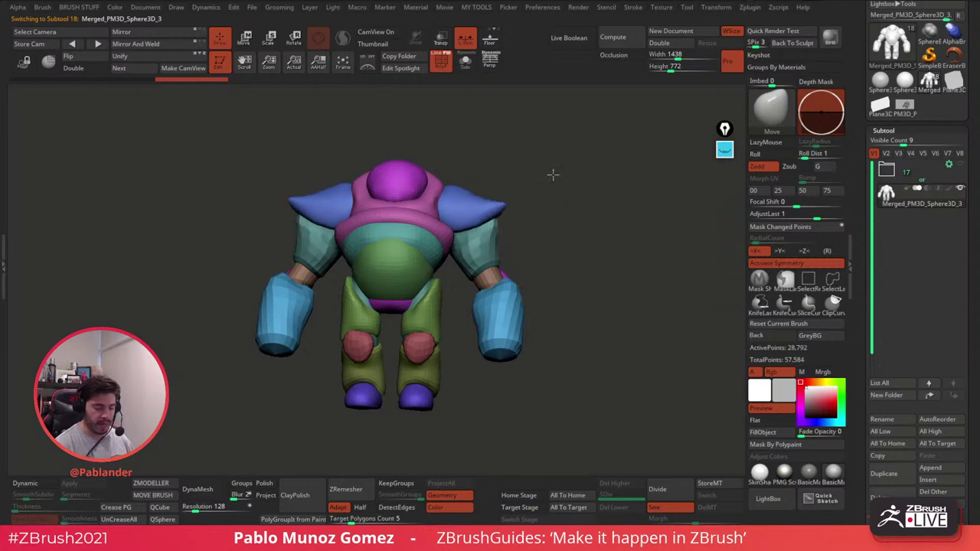
drag(506, 205, 542, 184)
drag(513, 274, 559, 265)
mouse_move(425, 345)
mouse_down()
mouse_move(421, 450)
mouse_move(604, 387)
mouse_move(539, 386)
mouse_up()
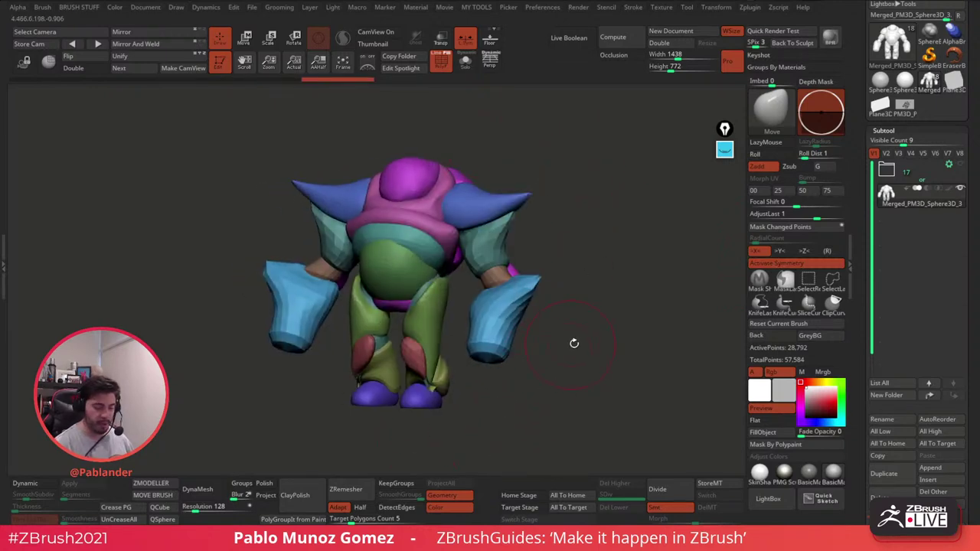
key(ctrl+z)
key(ctrl+z)
key(ctrl+z)
key(ctrl+z)
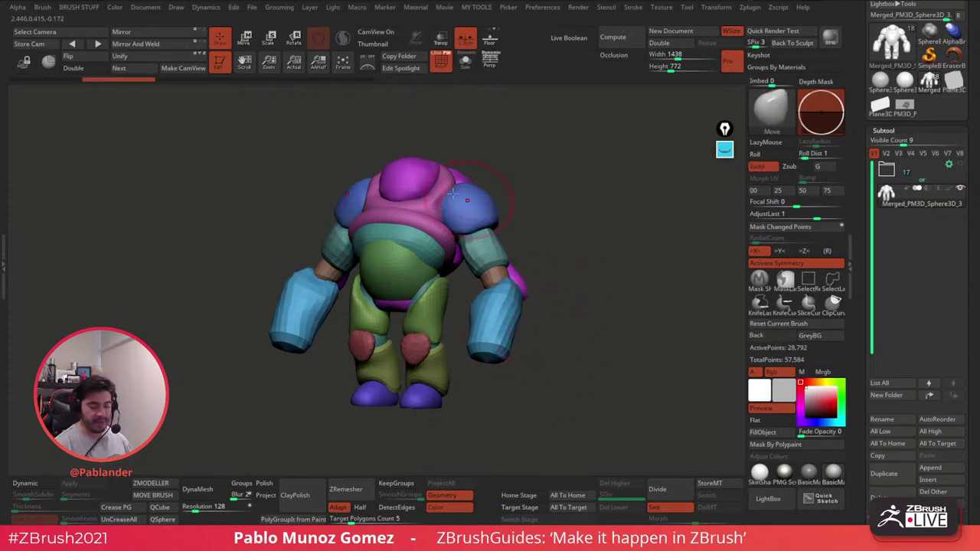
mouse_move(465, 190)
mouse_down()
mouse_move(531, 100)
mouse_move(531, 120)
mouse_up()
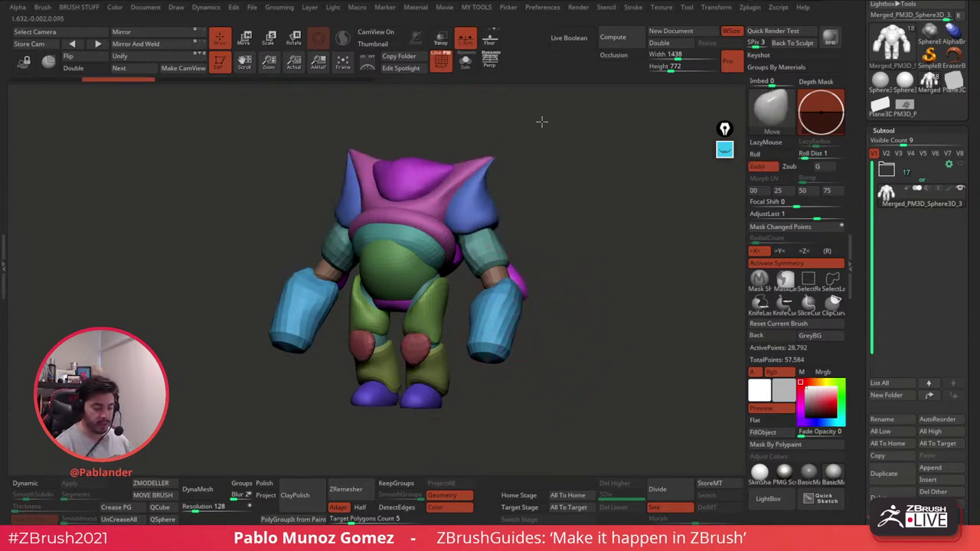
Step: Unify the merged figure's scale and readjust the Move brush's draw size to suit it
drag(569, 241, 587, 336)
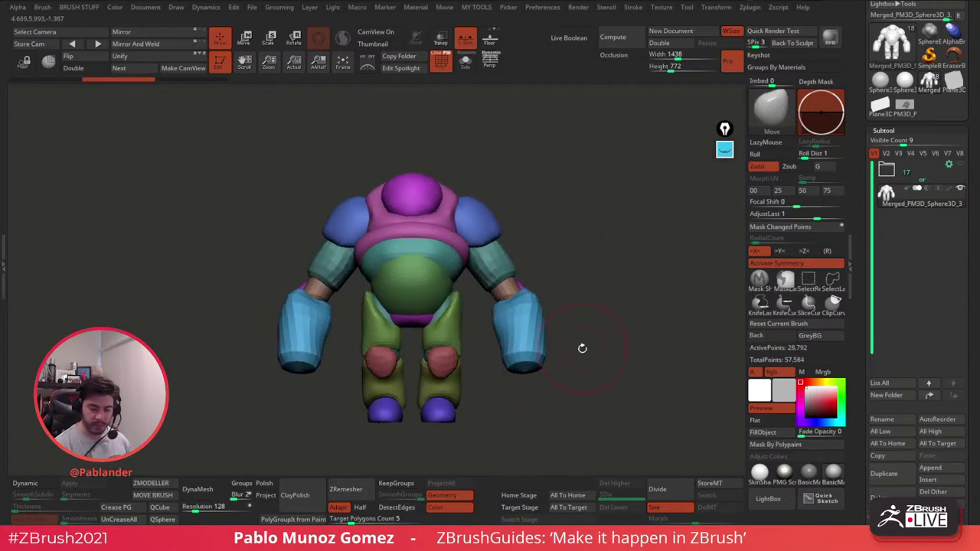
alt+drag(595, 329, 595, 326)
alt+drag(674, 319, 648, 322)
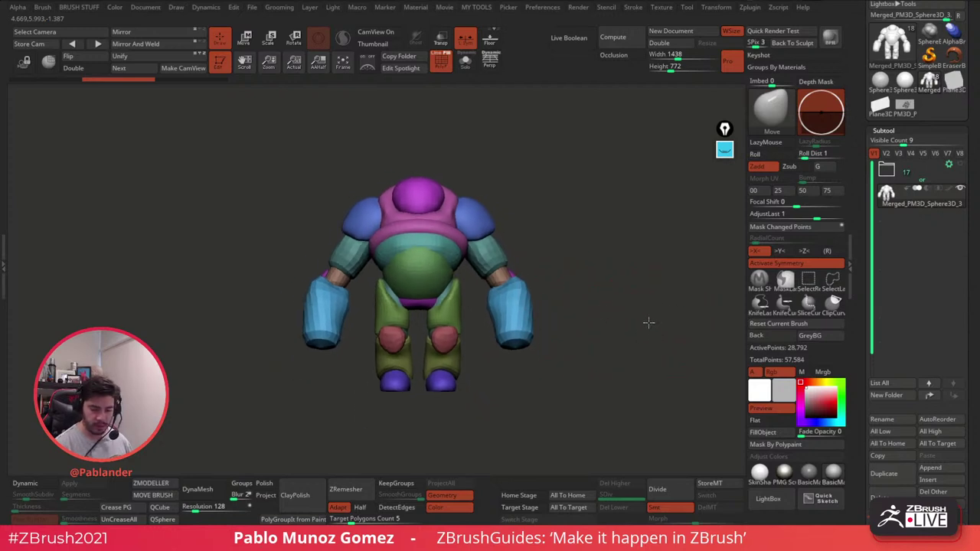
click(136, 65)
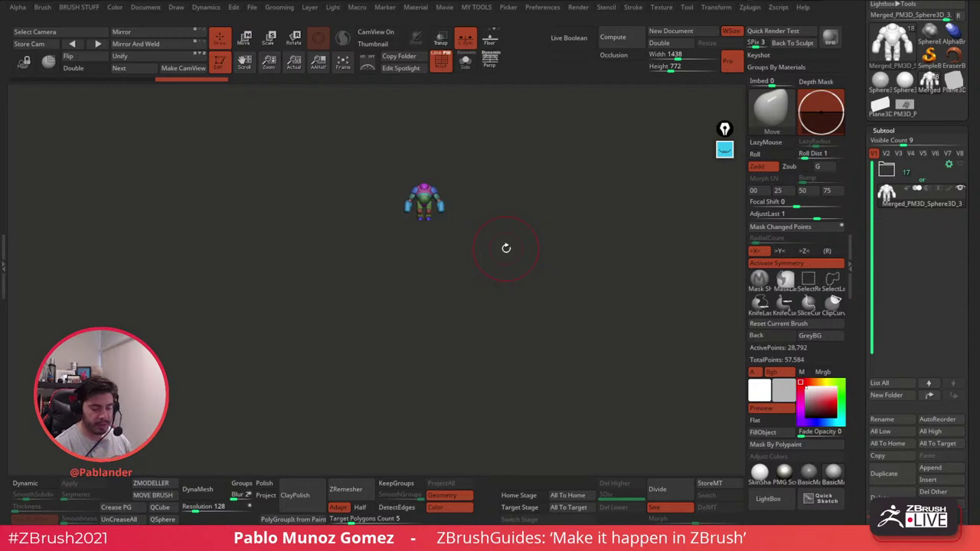
key(space)
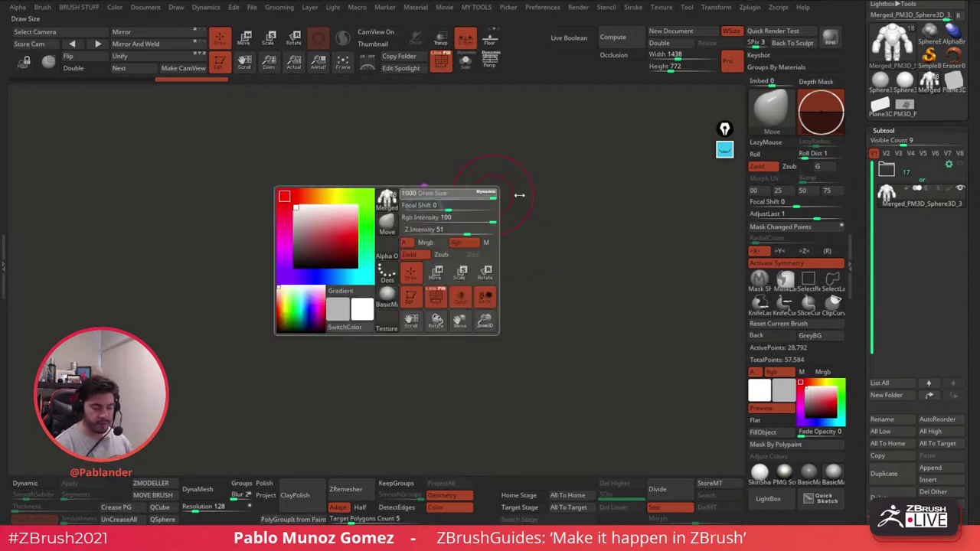
mouse_move(500, 193)
alt+mouse_down()
mouse_move(439, 352)
mouse_move(500, 219)
mouse_move(490, 235)
mouse_move(462, 232)
alt+mouse_up()
key(space)
alt+drag(514, 211, 528, 249)
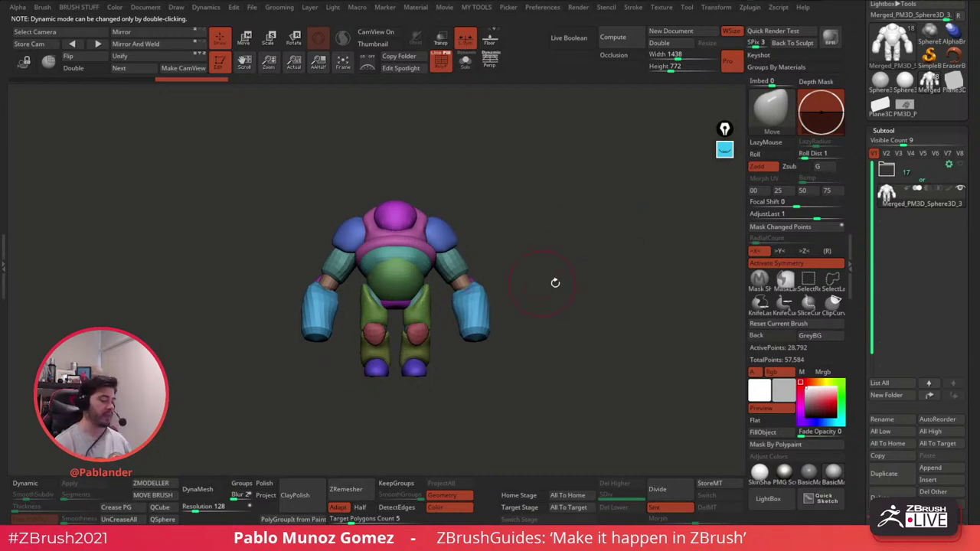
Step: Enlarge the brush and broaden the belly, upper arms and legs slightly from the front with Move
drag(556, 282, 594, 293)
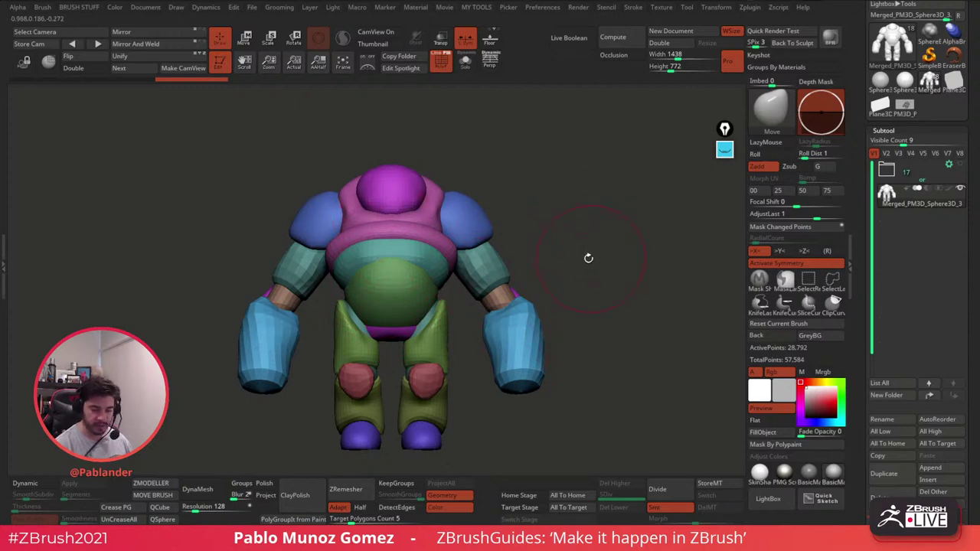
drag(575, 243, 534, 228)
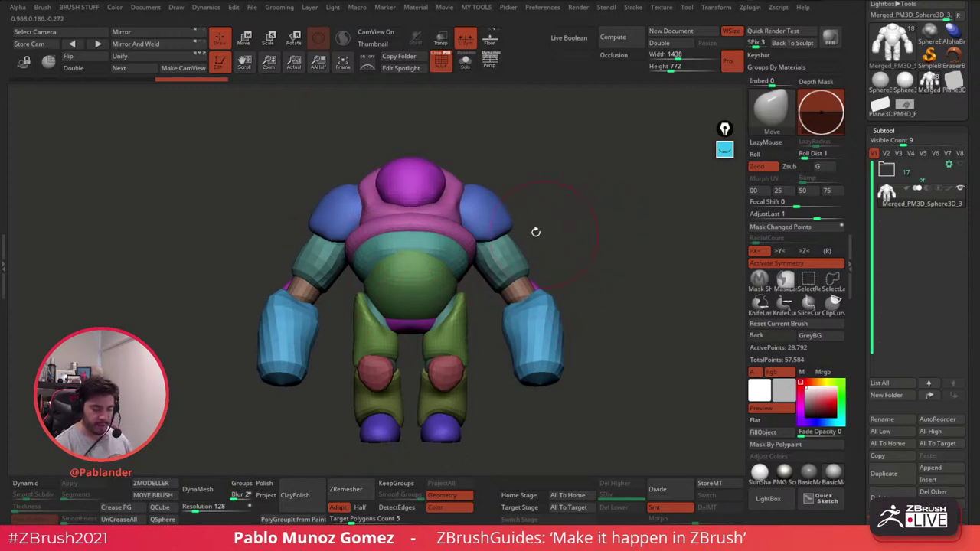
key(space)
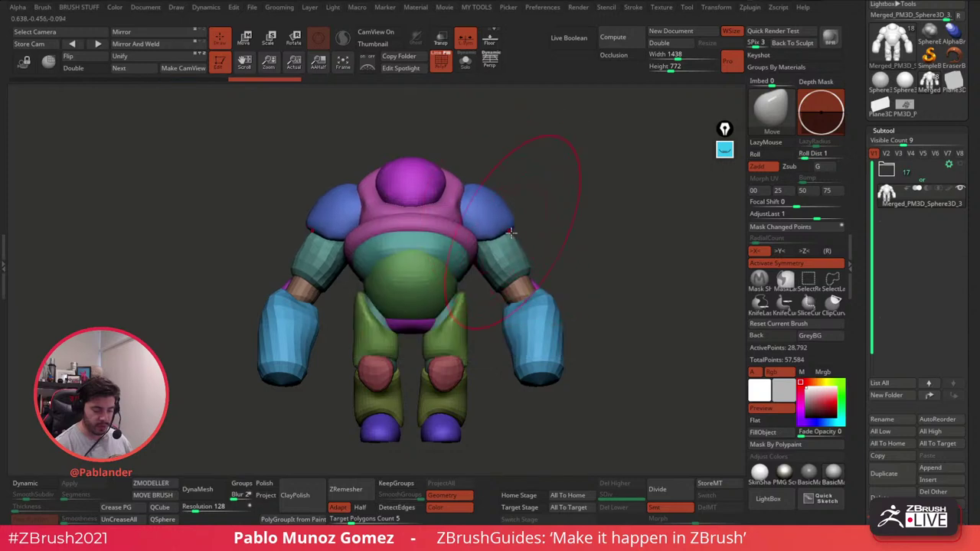
drag(464, 287, 472, 321)
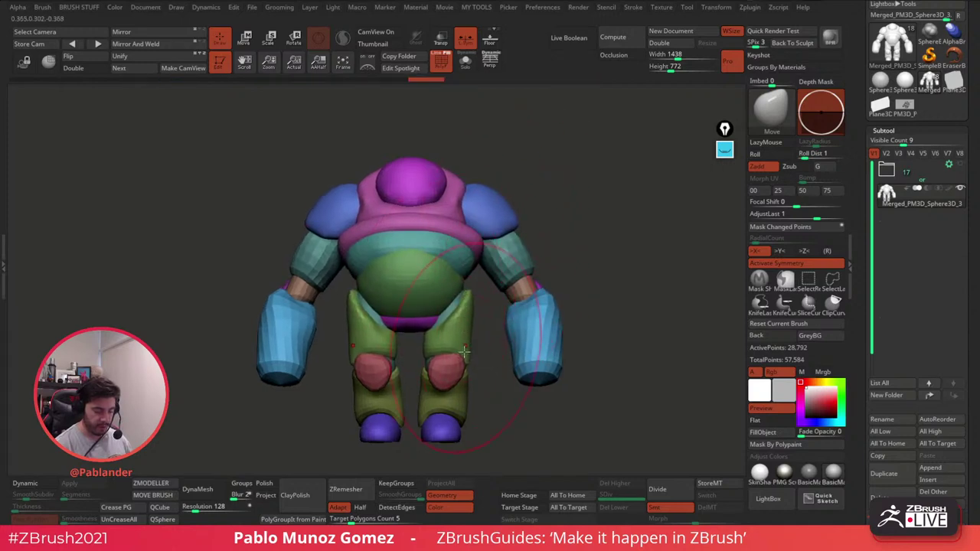
drag(462, 372, 468, 373)
drag(550, 305, 555, 306)
Step: Refine the forearm, back and head silhouettes from the side with the Move brush
shift+drag(627, 321, 505, 324)
drag(559, 361, 540, 352)
alt+drag(635, 360, 535, 346)
mouse_move(476, 320)
mouse_down()
mouse_move(491, 328)
mouse_move(473, 358)
mouse_up()
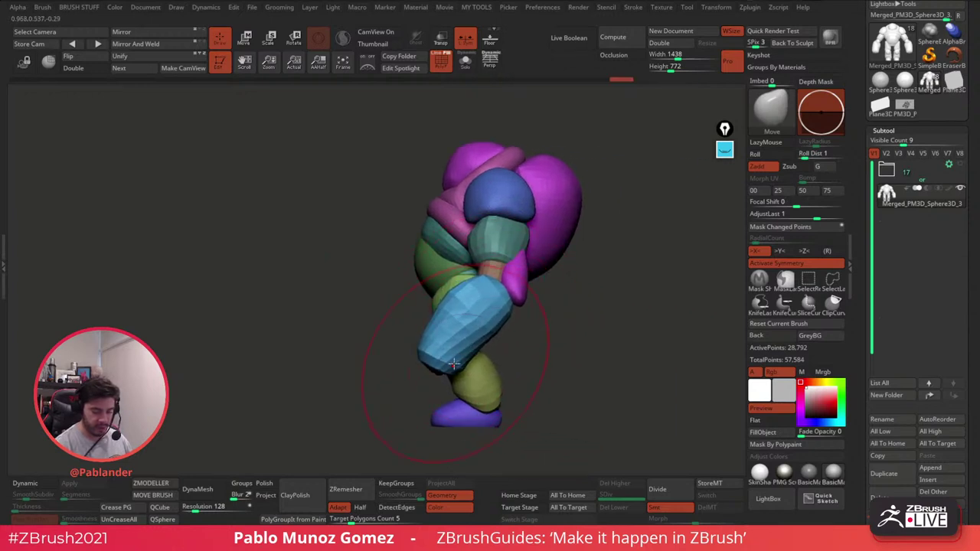
drag(572, 220, 568, 218)
drag(522, 158, 490, 139)
mouse_move(477, 143)
mouse_down()
mouse_move(456, 160)
mouse_move(529, 148)
mouse_move(513, 157)
mouse_up()
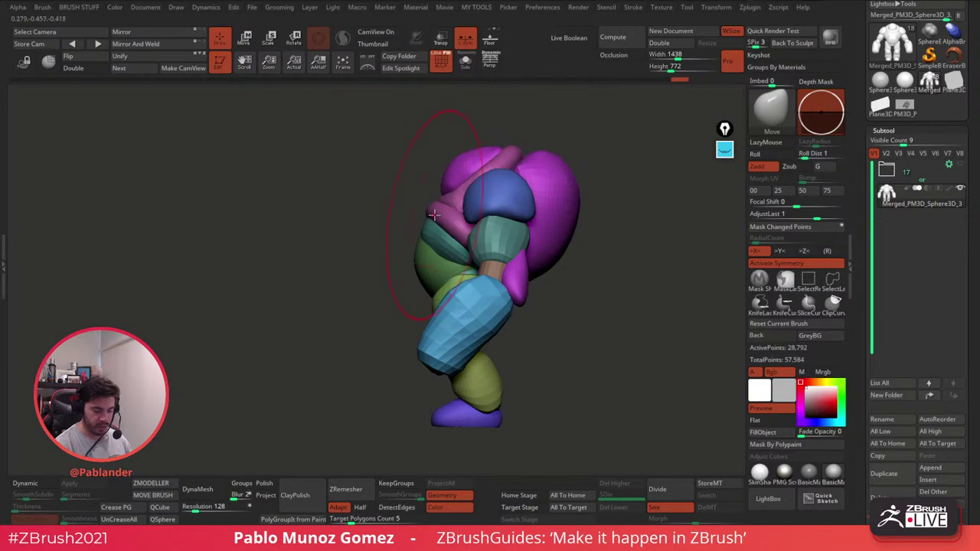
Step: Face the figure from the front and make small Move adjustments to the feet and lower legs
alt+drag(569, 271, 527, 262)
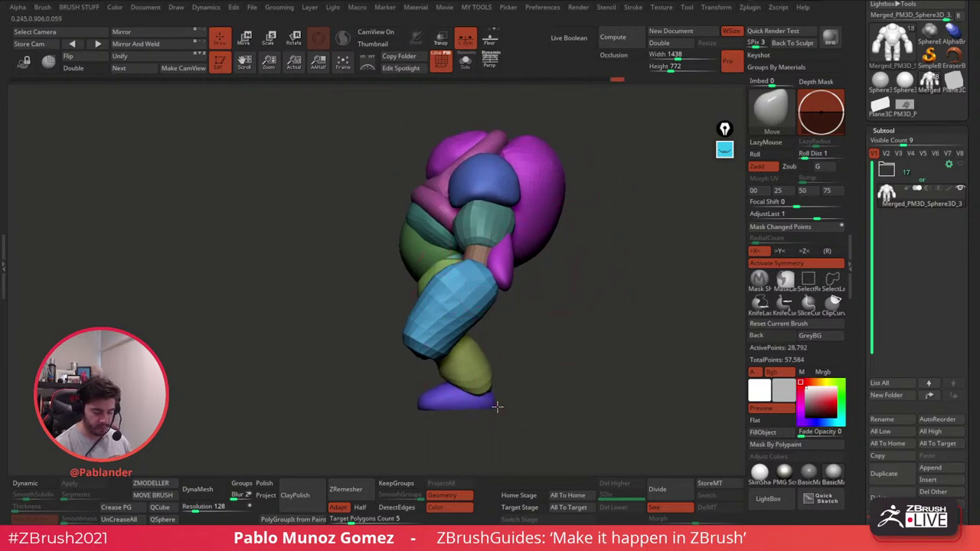
shift+right_drag(459, 400, 536, 368)
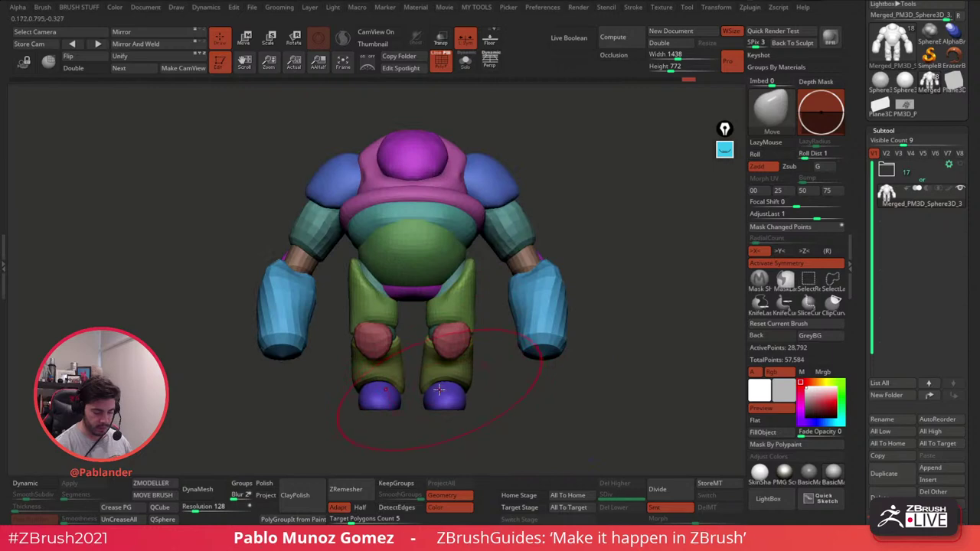
key(space)
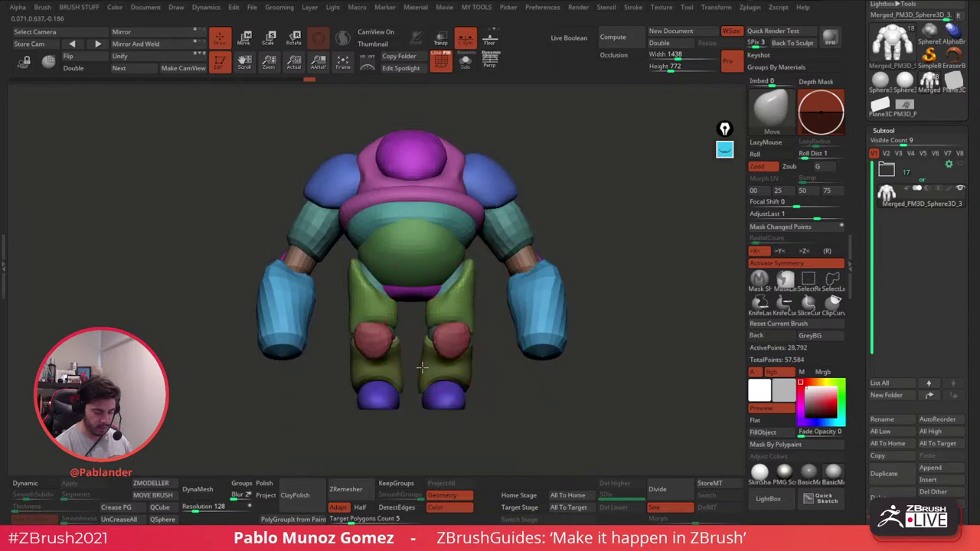
alt+right_drag(500, 261, 502, 292)
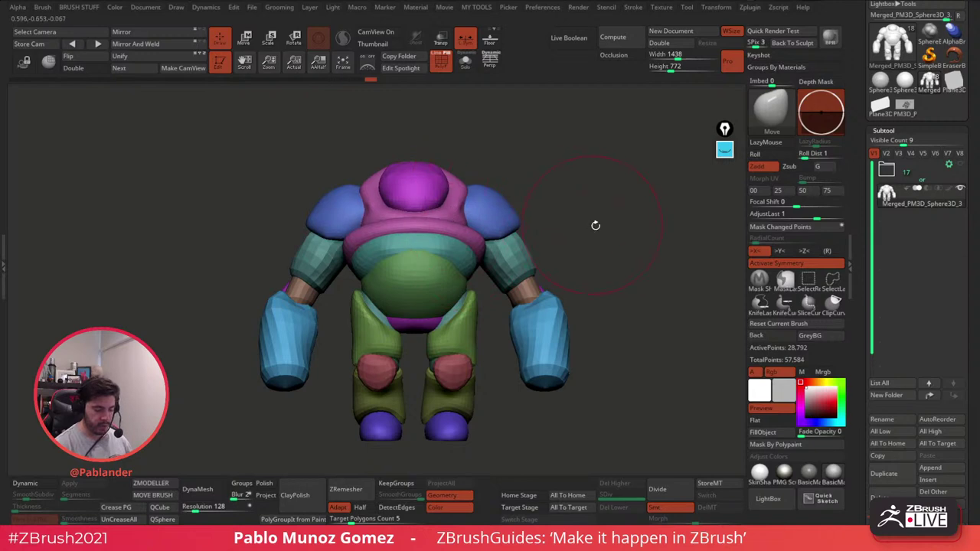
alt+right_drag(595, 221, 579, 220)
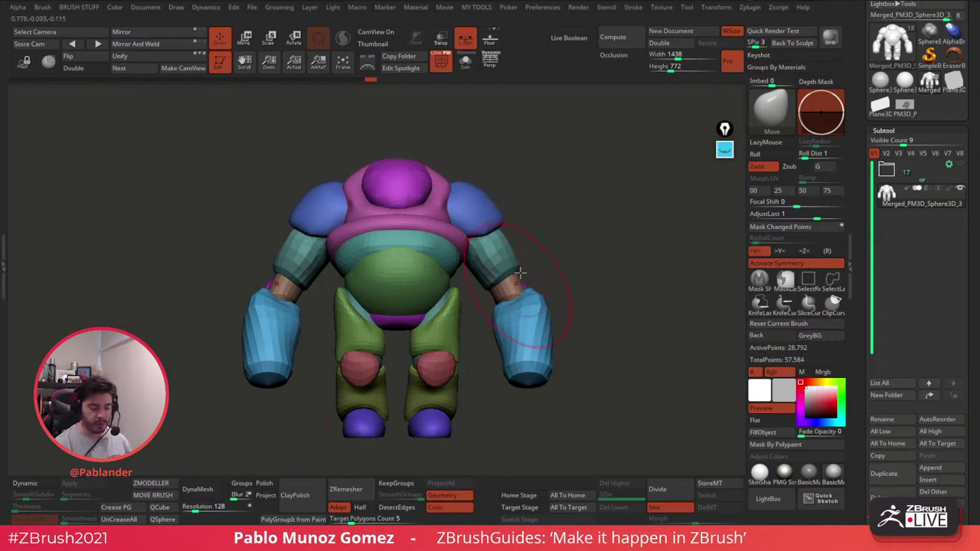
Step: Choose the Move Topological brush and pull both blue shoulder pads outward into long points
key(2)
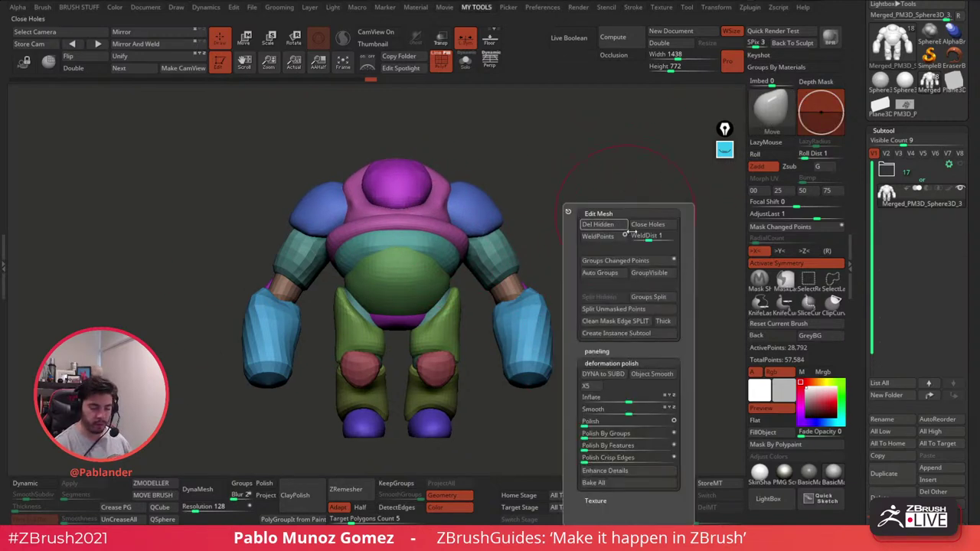
key(1)
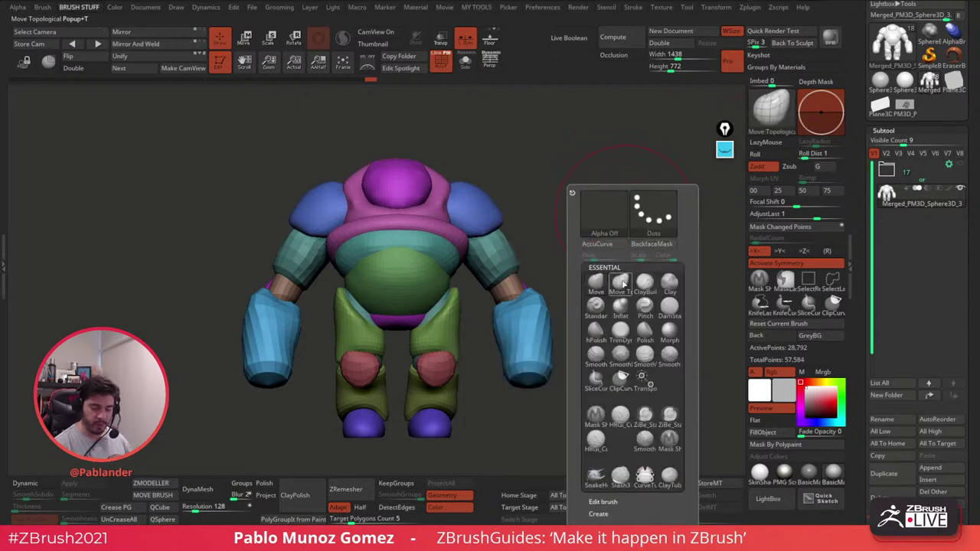
click(620, 283)
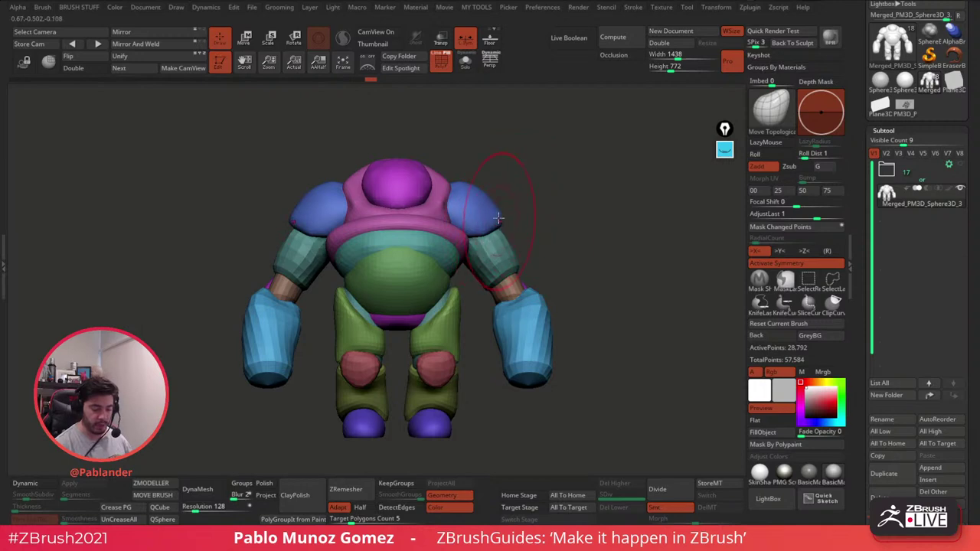
drag(494, 211, 540, 190)
key(ctrl+z)
key(ctrl+shift+z)
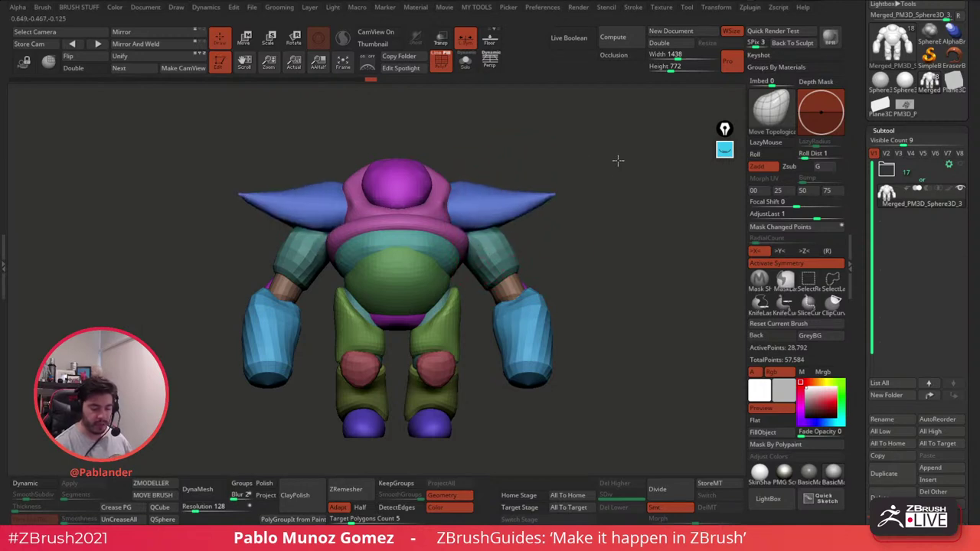
Step: Undo the Move Topological strokes that stretched the blue shoulder pads into points and check the figure's rounded silhouette
key(ctrl+z)
mouse_move(508, 233)
mouse_down()
mouse_move(499, 240)
mouse_move(514, 241)
mouse_move(540, 212)
mouse_move(519, 233)
mouse_up()
key(ctrl+z)
key(ctrl+z)
key(space)
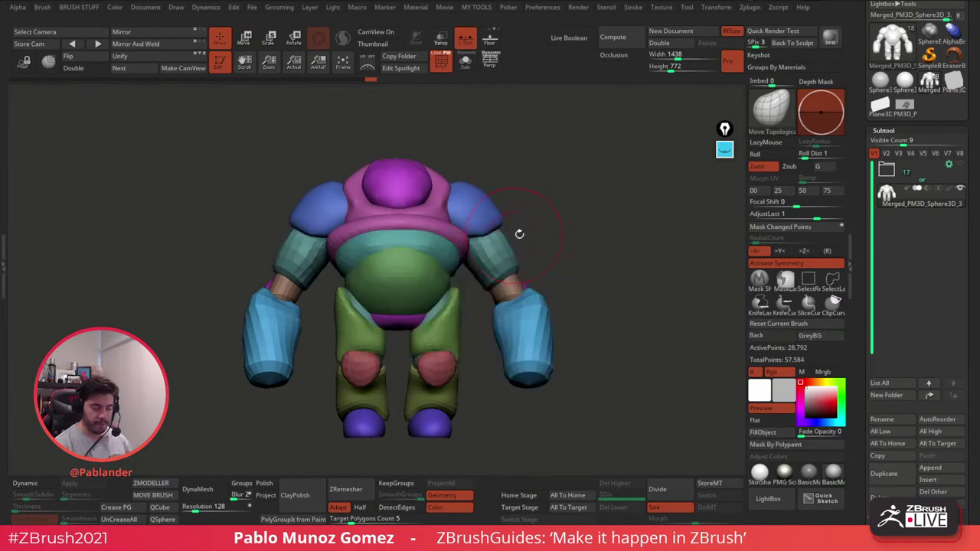
drag(478, 263, 479, 263)
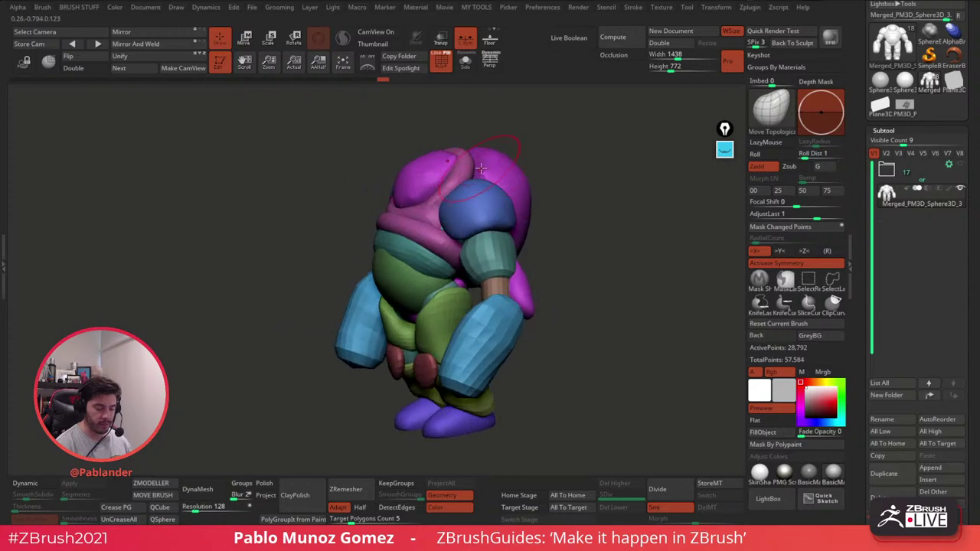
mouse_move(481, 168)
right_down()
mouse_move(462, 165)
mouse_move(472, 174)
mouse_move(497, 163)
right_up()
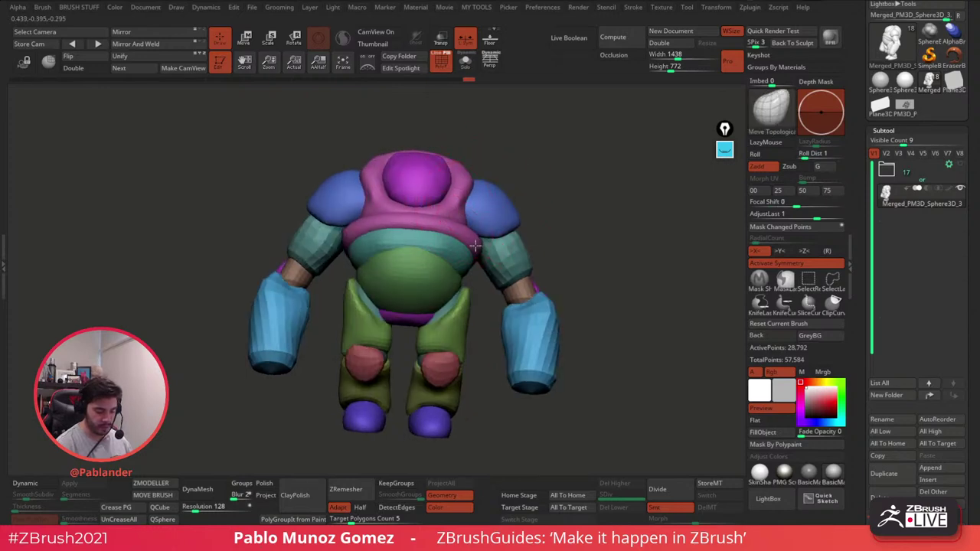
mouse_move(465, 257)
right_down()
mouse_move(472, 274)
mouse_move(528, 278)
mouse_move(482, 291)
mouse_move(508, 268)
mouse_move(469, 267)
mouse_move(458, 274)
mouse_move(469, 289)
mouse_move(426, 311)
mouse_move(531, 267)
mouse_move(564, 269)
right_up()
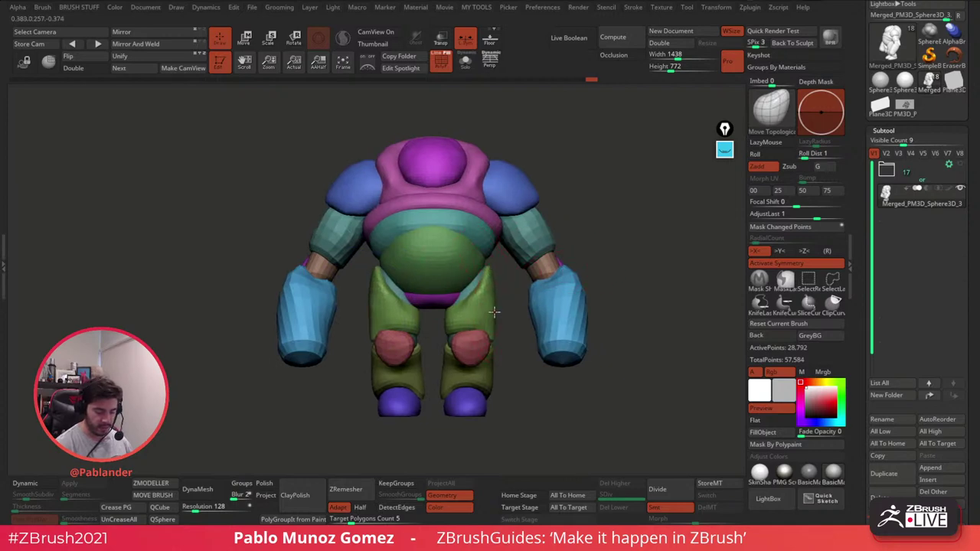
Step: Choose the Move brush and refine the thighs, lower legs and feet from the front
drag(494, 312, 495, 312)
alt+right_drag(494, 312, 491, 298)
key(space)
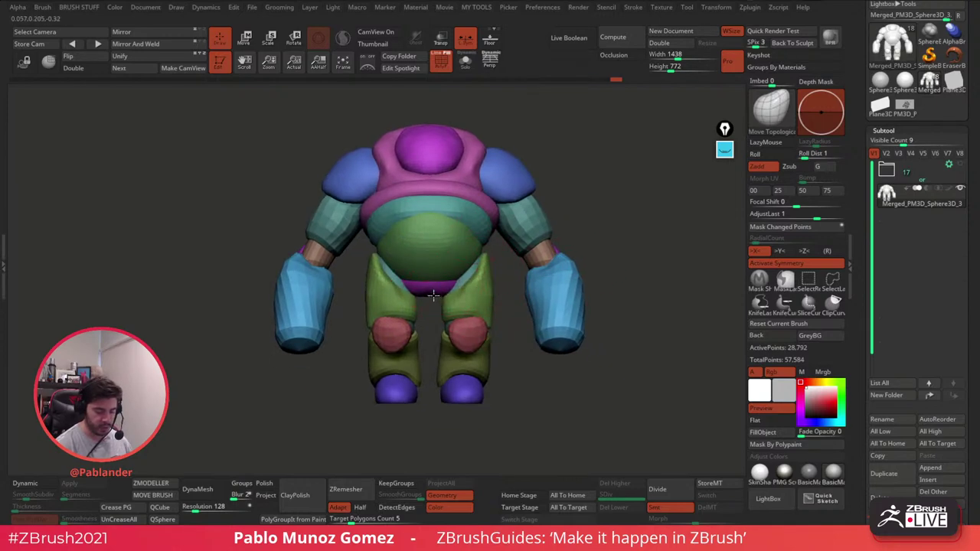
key(b)
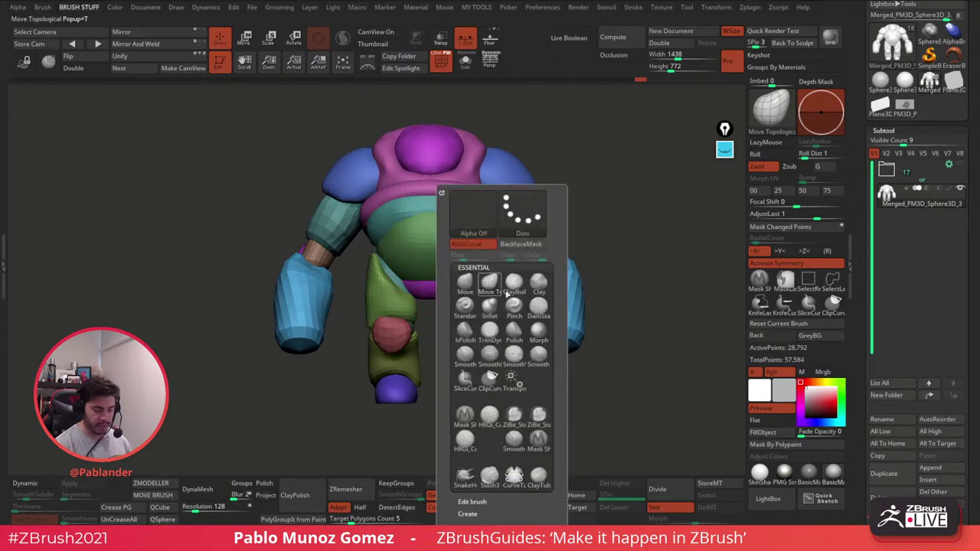
key(m)
key(v)
mouse_move(457, 283)
mouse_down()
mouse_move(451, 263)
mouse_move(472, 257)
mouse_move(470, 270)
mouse_up()
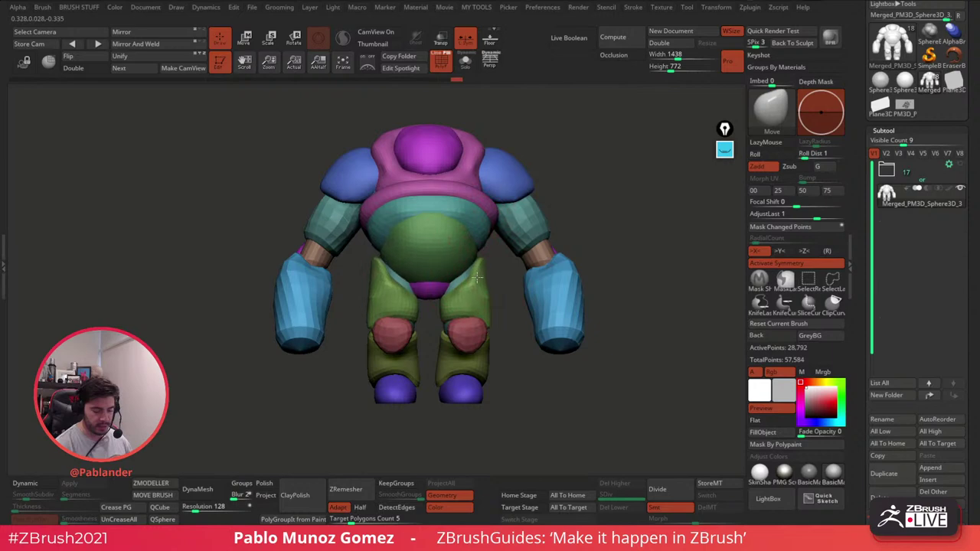
key(space)
drag(482, 330, 465, 338)
drag(518, 369, 486, 382)
drag(504, 396, 496, 398)
key(ctrl+shift+z)
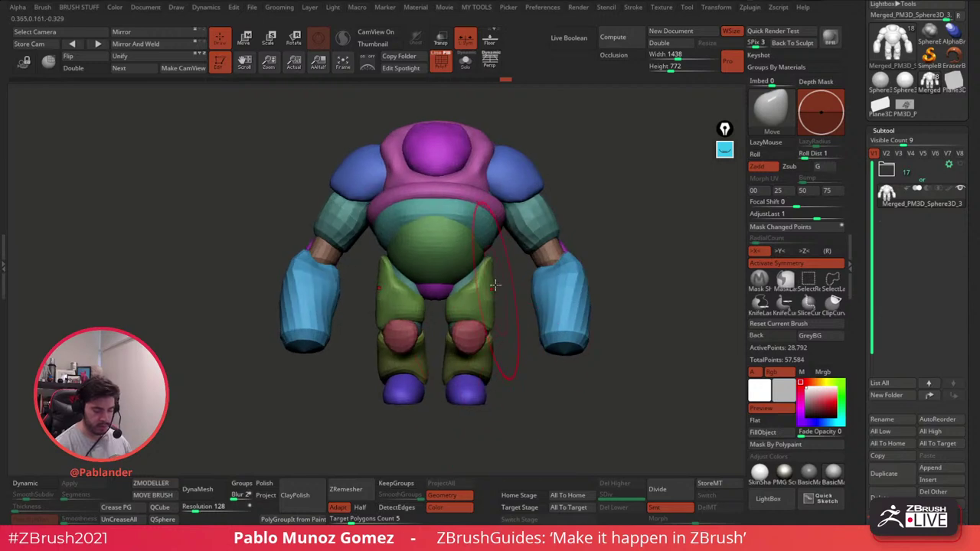
key(ctrl+shift+z)
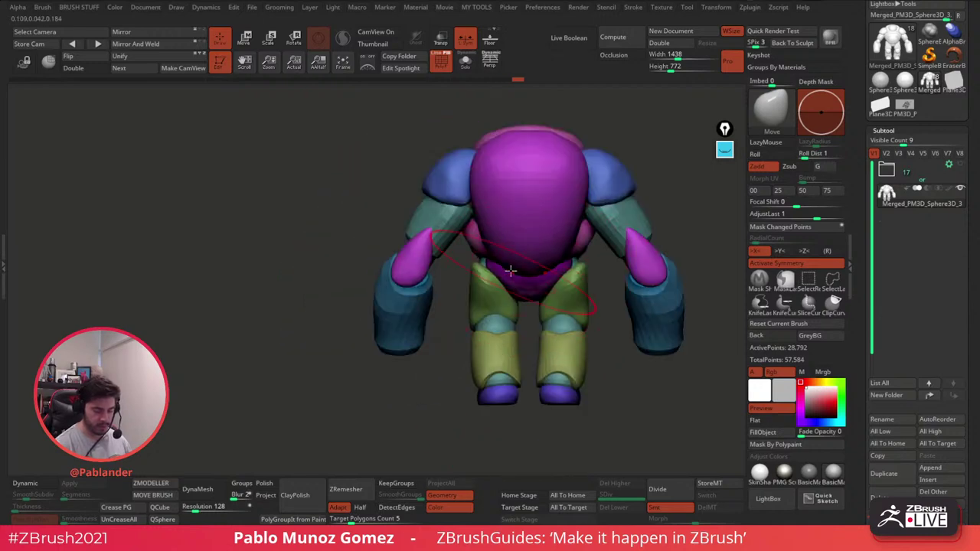
Step: Shape the lower back and elbow spikes from behind and adjust the shoulder area from the front with Move
key(ctrl+shift+z)
key(ctrl+shift+z)
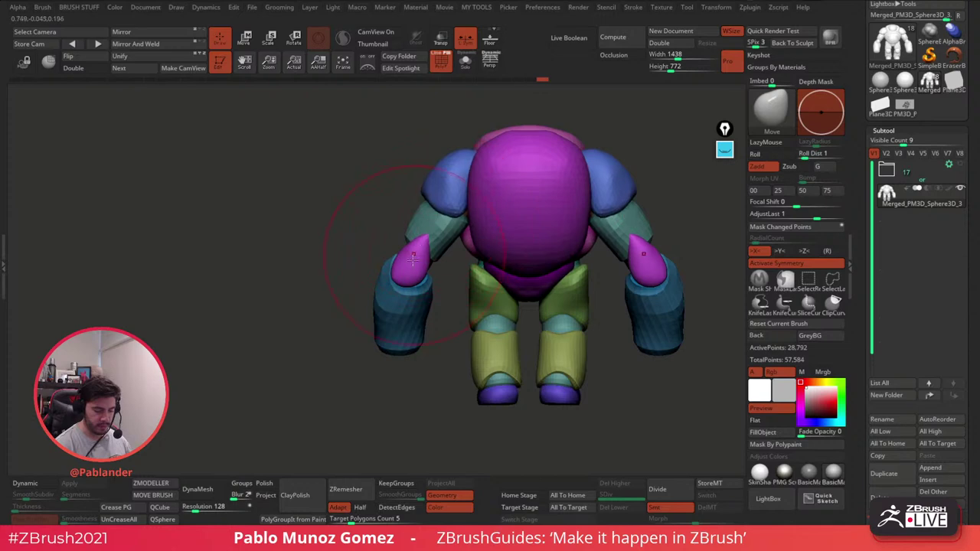
drag(413, 259, 417, 254)
mouse_move(337, 299)
mouse_down()
mouse_move(355, 306)
mouse_move(529, 268)
mouse_move(592, 281)
mouse_up()
alt+drag(549, 217, 556, 218)
drag(497, 202, 482, 190)
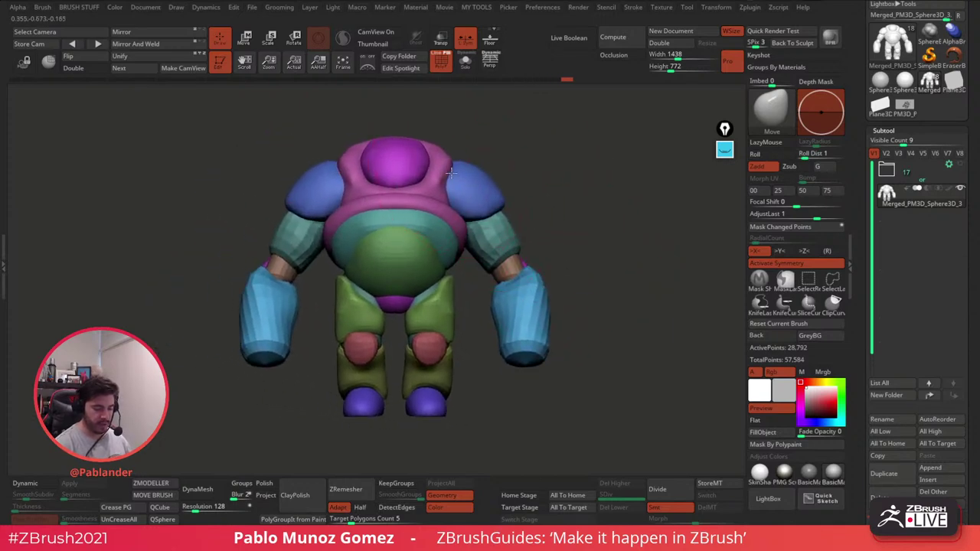
key(ctrl+shift+z)
Step: Choose Move Topological with a smaller brush and reshape the upper edges of the magenta head
key(space)
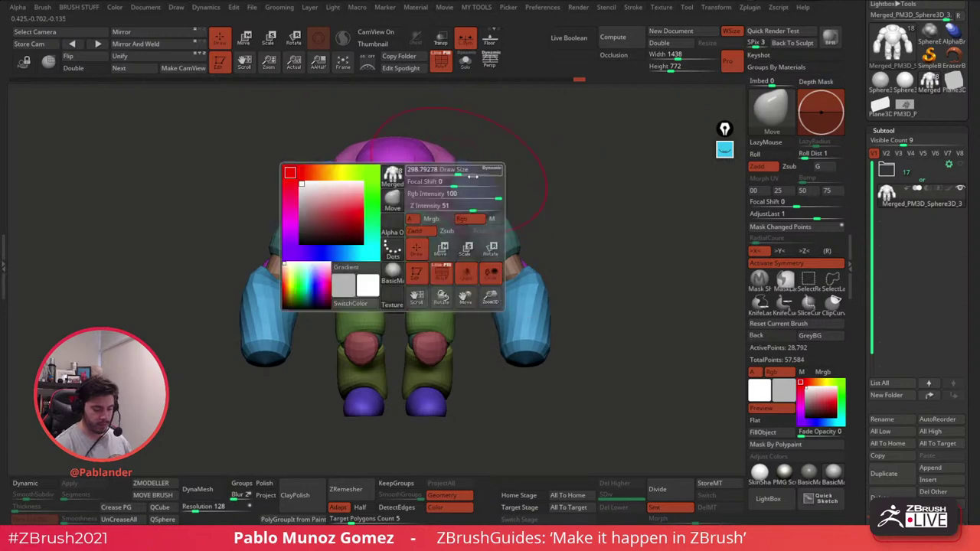
key(b)
click(584, 284)
key(space)
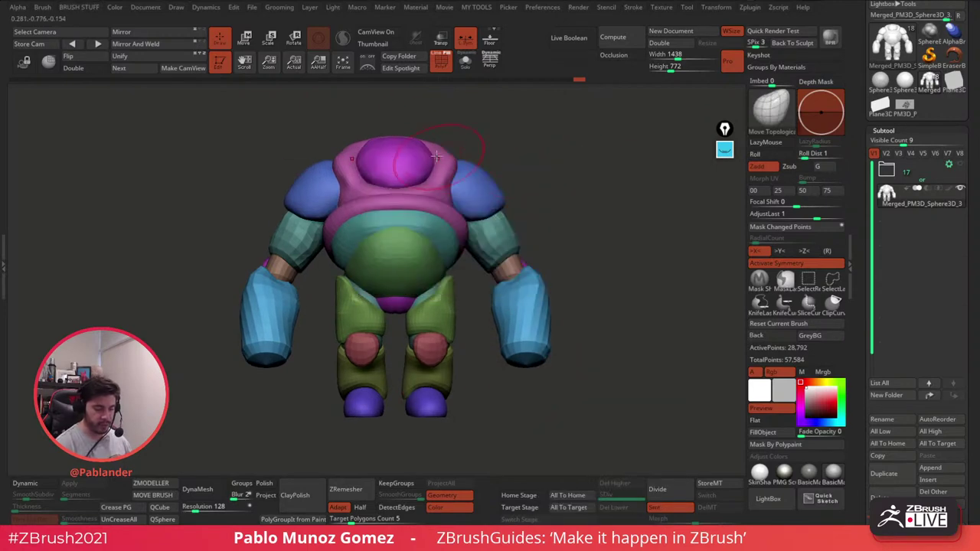
key(ctrl+shift+z)
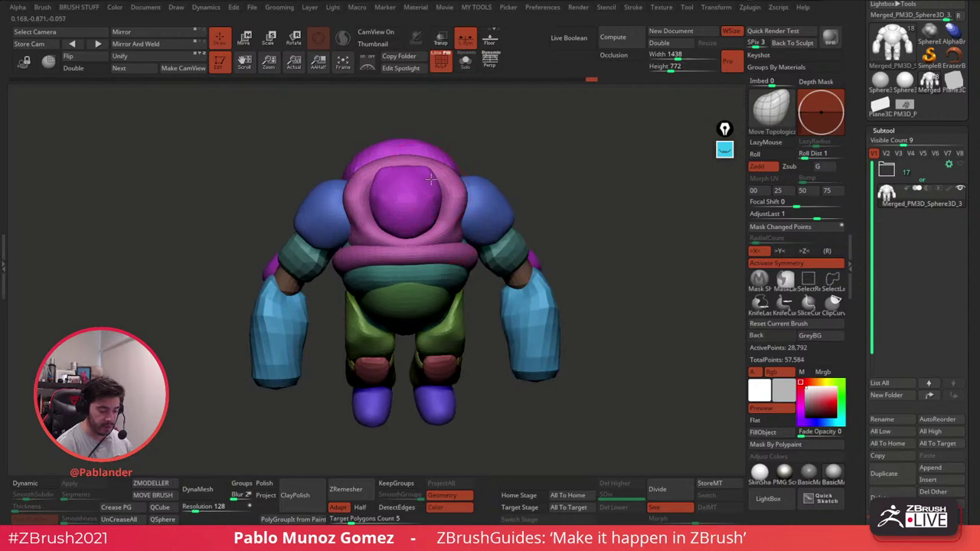
key(ctrl+shift+z)
key(ctrl+shift+z)
key(ctrl+shift+z)
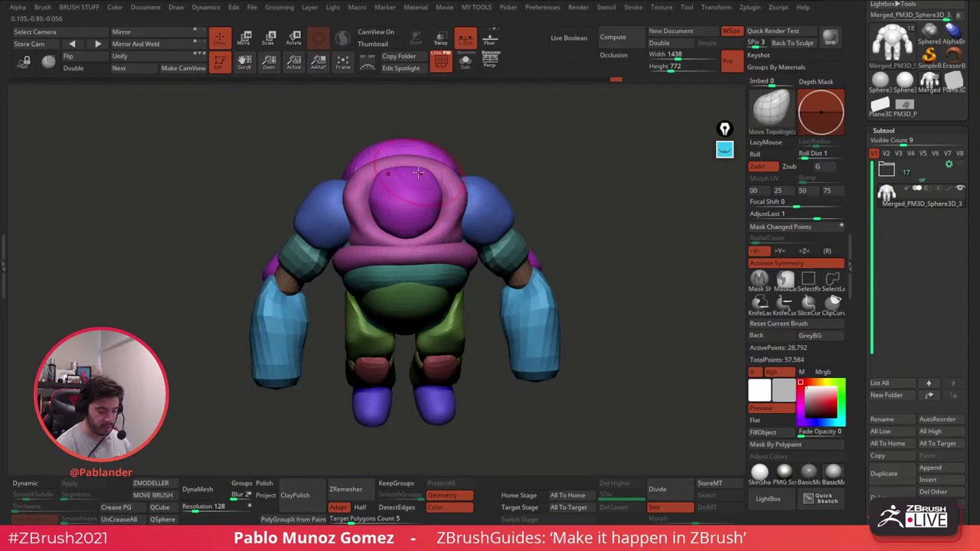
mouse_move(426, 186)
mouse_down()
mouse_move(477, 168)
mouse_move(475, 186)
mouse_move(442, 177)
mouse_up()
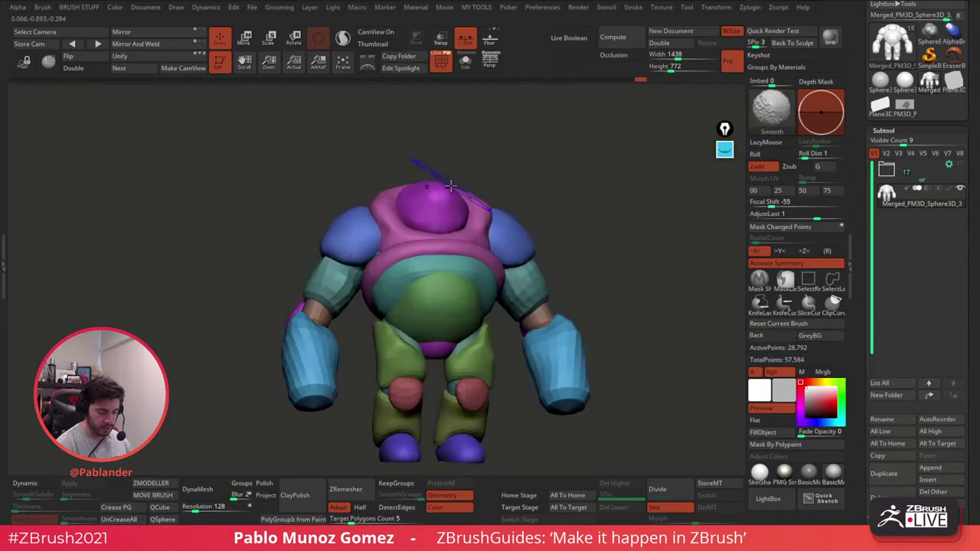
Step: Choose the Inflat brush and try it on the blue forearms from the front
alt+drag(542, 204, 571, 221)
key(space)
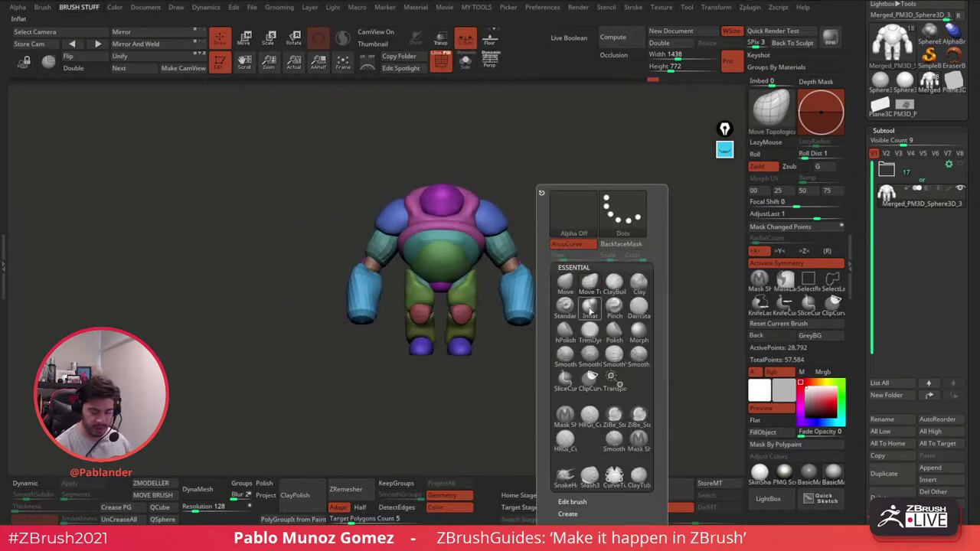
click(590, 306)
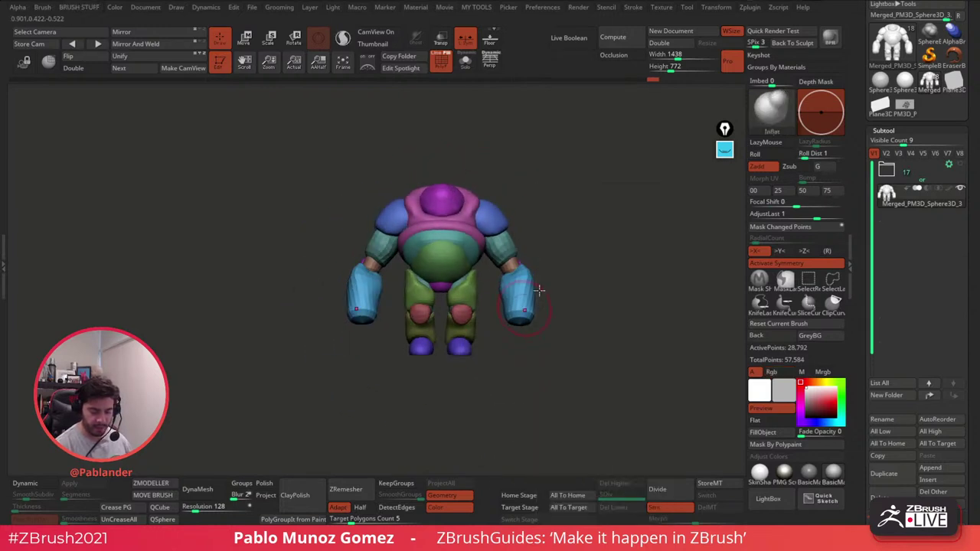
key(space)
shift+drag(561, 294, 551, 306)
mouse_move(551, 253)
mouse_down()
mouse_move(511, 252)
mouse_move(543, 291)
mouse_up()
Step: Choose Move Topological, reduce the brush size and pull the pink chest band down around the sides of the belly
key(b)
click(529, 286)
key(space)
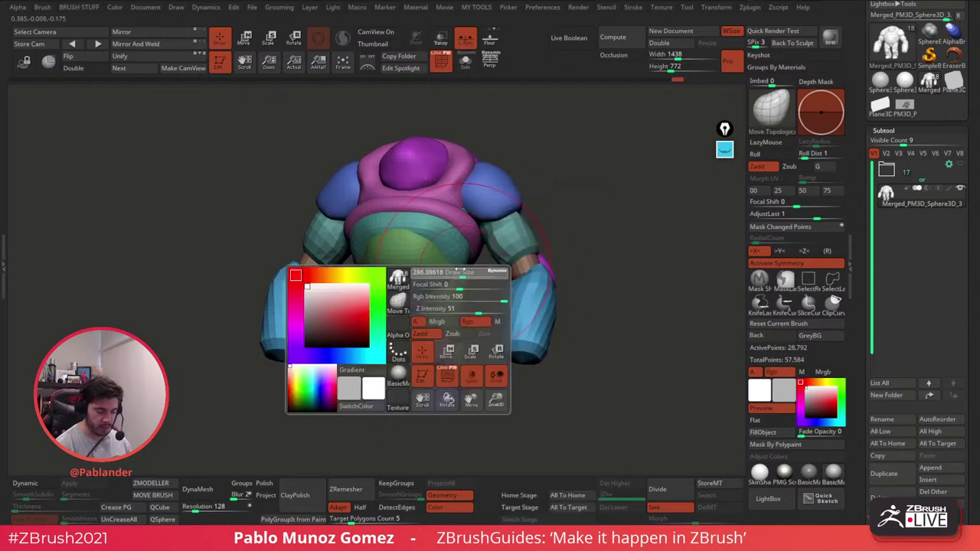
drag(480, 271, 459, 272)
right_drag(432, 256, 447, 247)
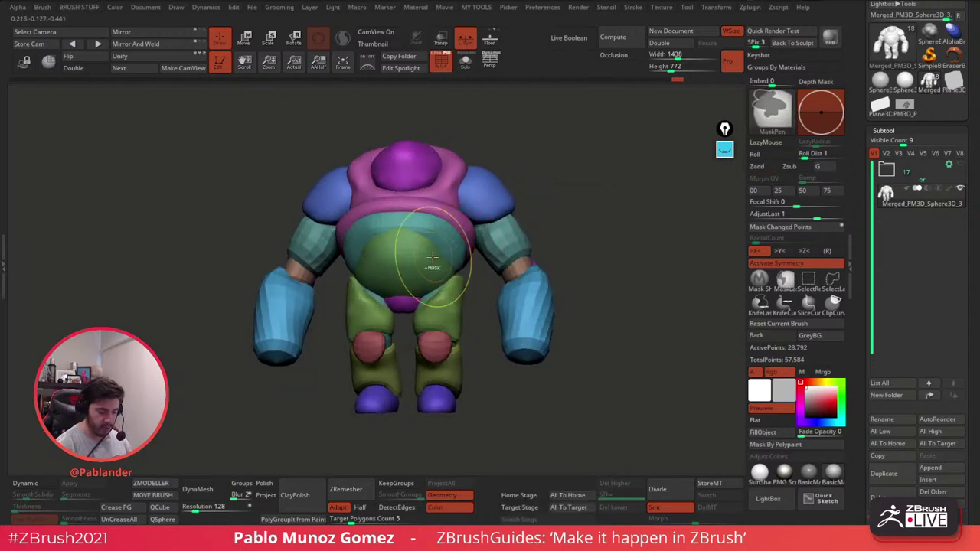
mouse_move(427, 261)
mouse_down()
mouse_move(438, 234)
mouse_move(457, 241)
mouse_move(473, 228)
mouse_up()
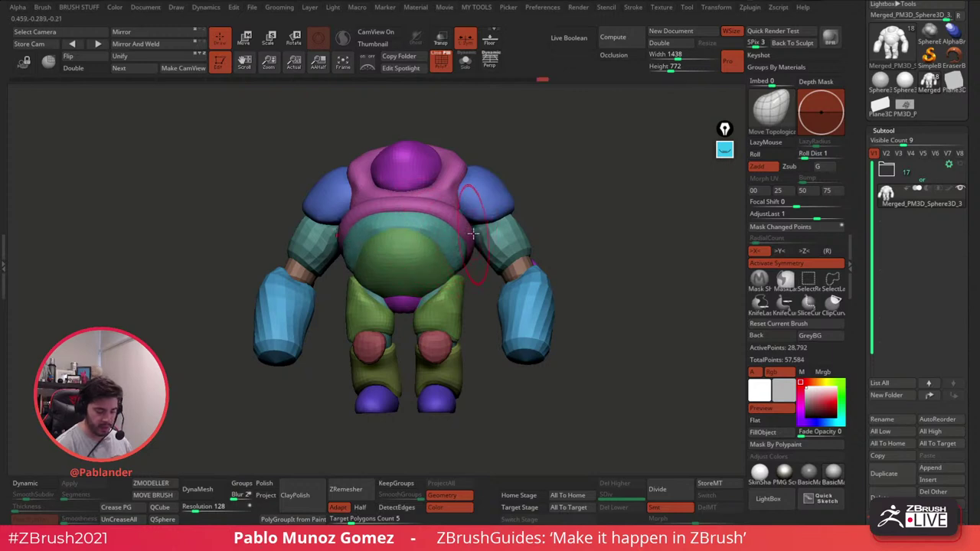
right_drag(483, 237, 462, 238)
drag(454, 248, 464, 242)
right_drag(463, 242, 482, 256)
Step: Isolate the pink chest ring, check its shape from the side, and show the whole figure again
ctrl+shift+click(464, 257)
ctrl+shift+click(508, 272)
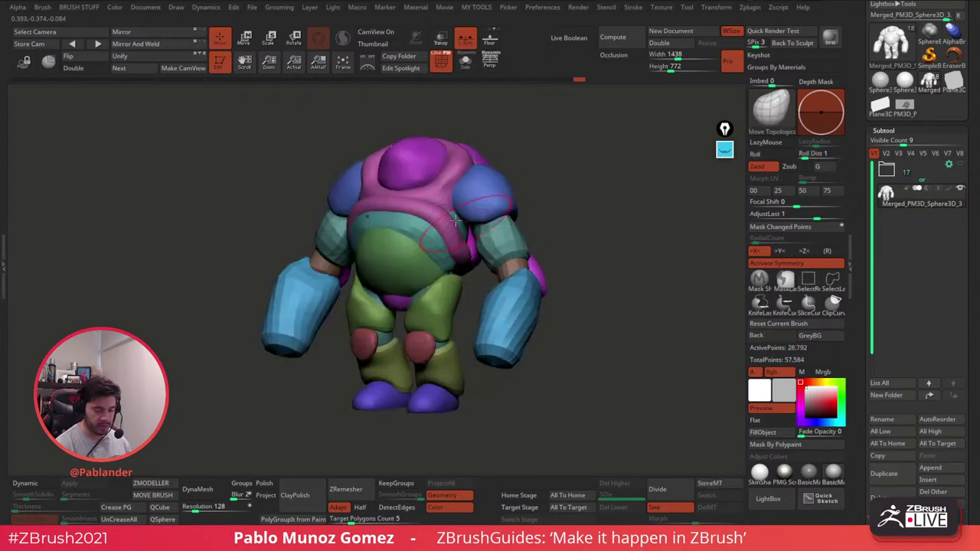
ctrl+shift+click(464, 250)
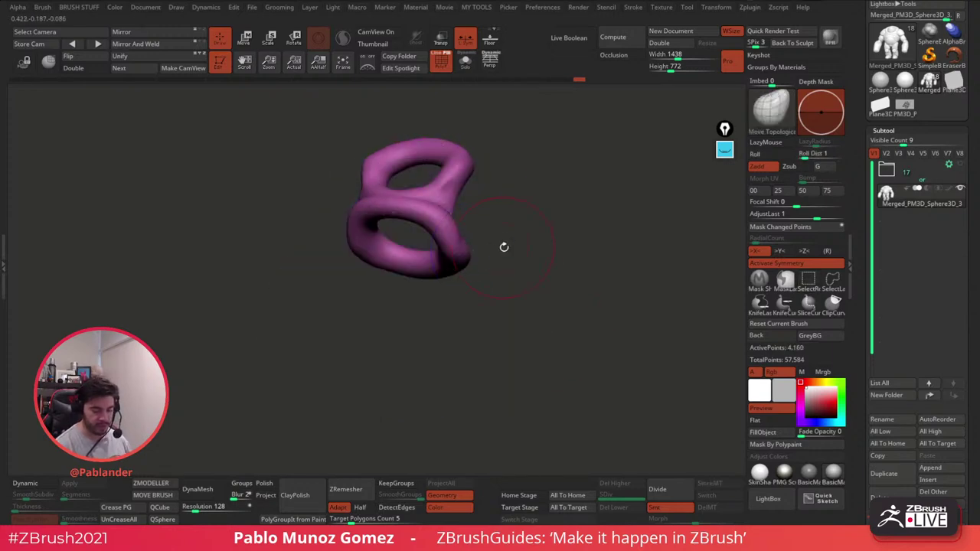
right_drag(503, 247, 471, 222)
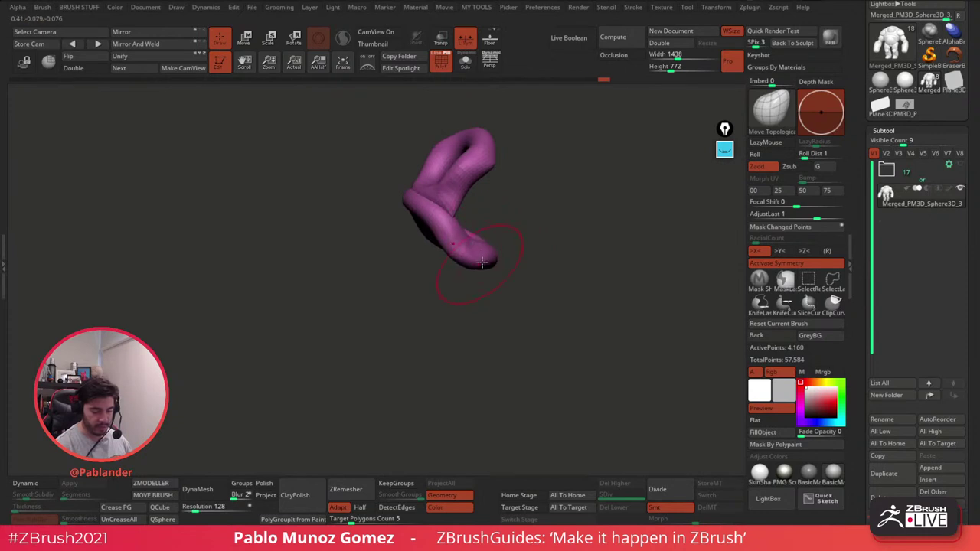
ctrl+shift+click(511, 264)
Step: Examine the figure's overall proportions from the front and three-quarter angles
right_drag(511, 264, 512, 287)
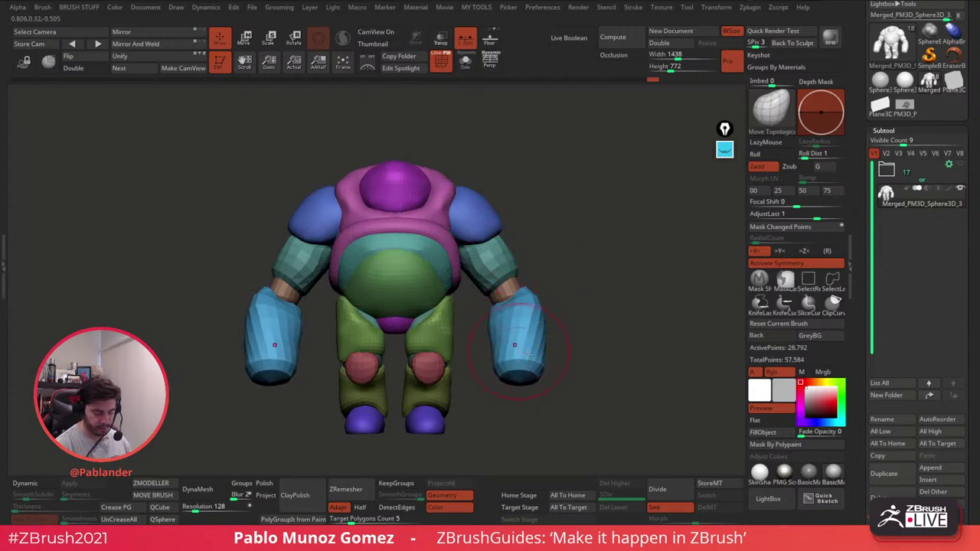
right_drag(501, 352, 618, 338)
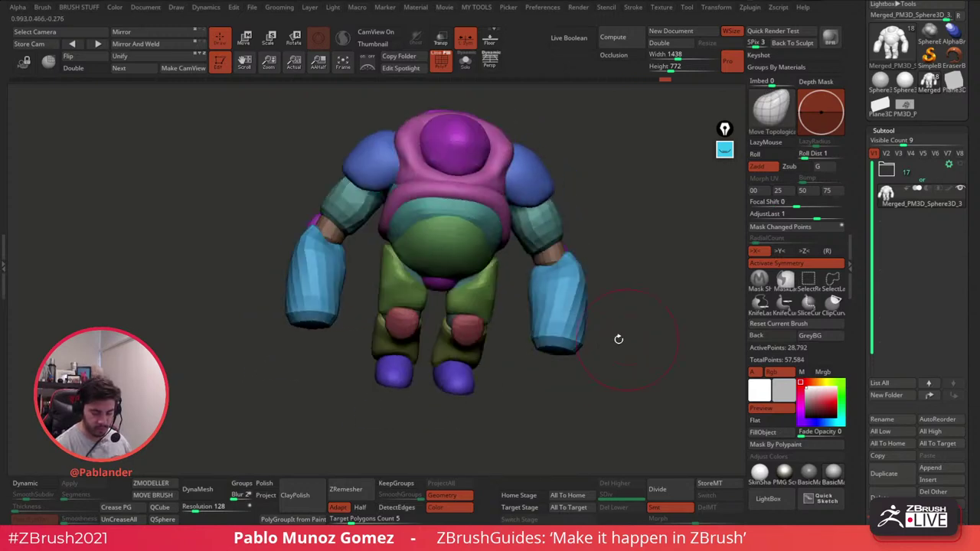
right_drag(509, 364, 561, 371)
shift+right_drag(612, 307, 535, 312)
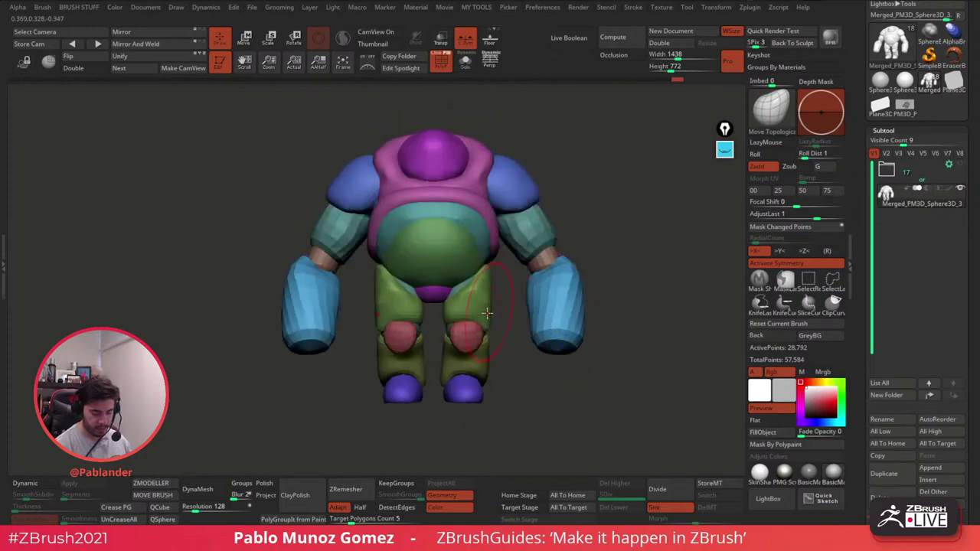
right_drag(617, 291, 595, 343)
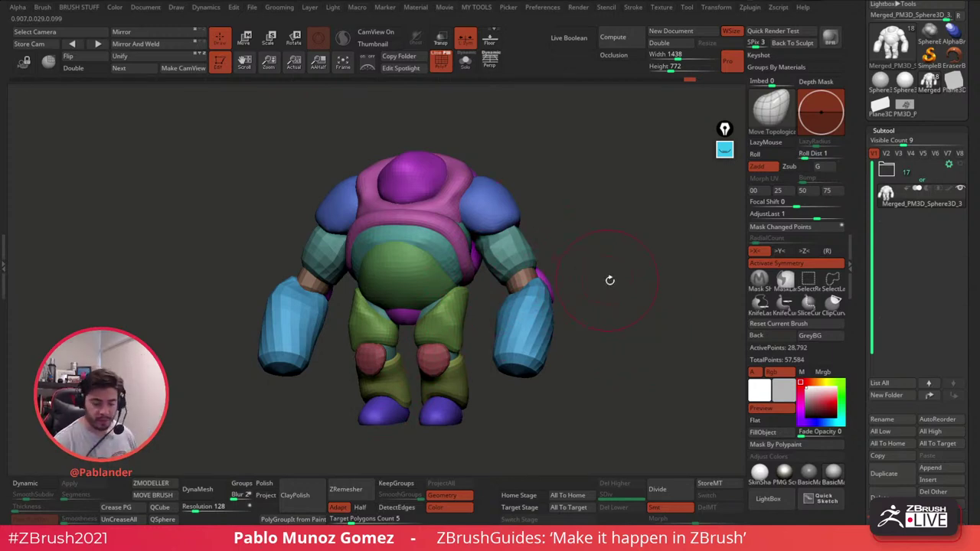
drag(609, 280, 568, 388)
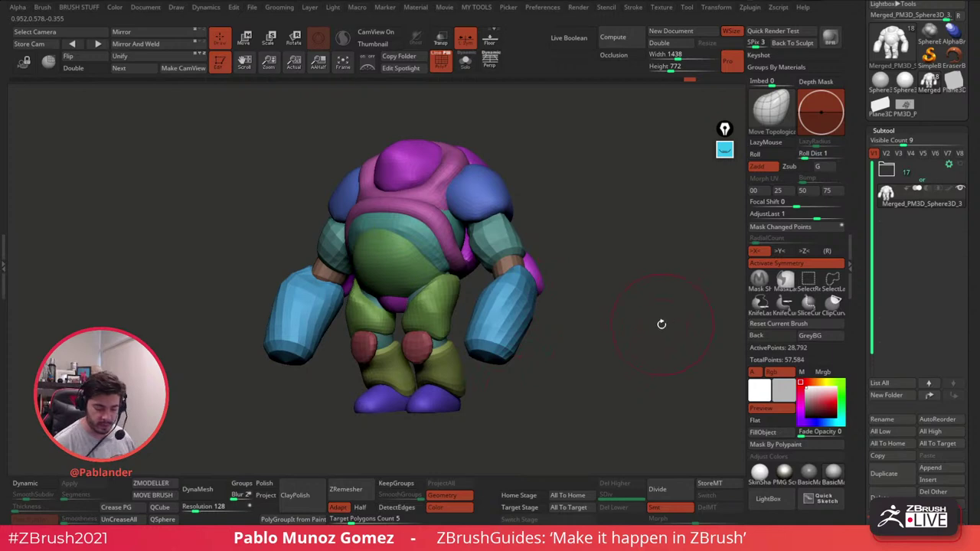
drag(661, 323, 663, 325)
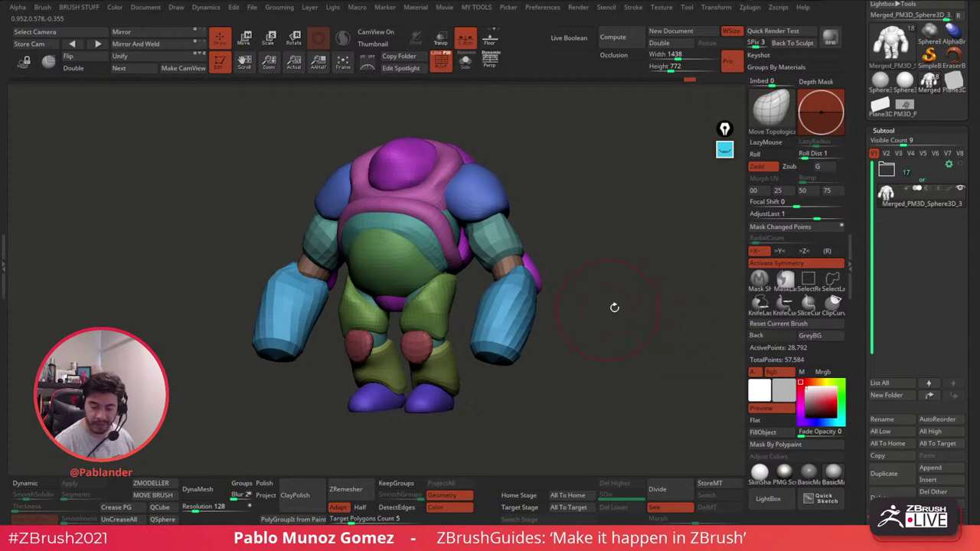
Step: Restore the tool list's configuration, clone the merged figure as a separate tool and switch to the single-subtool copy
drag(863, 234, 866, 280)
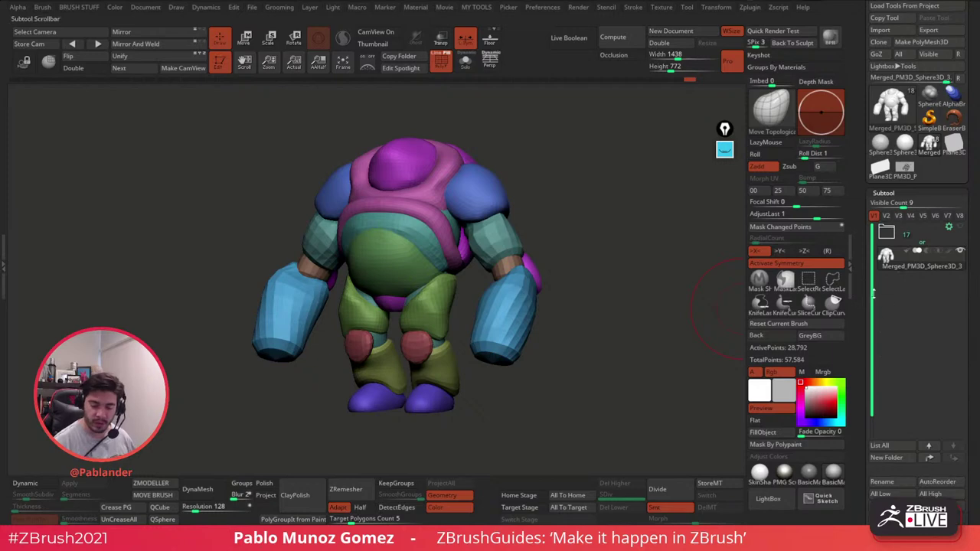
scroll(865, 299, up, 1)
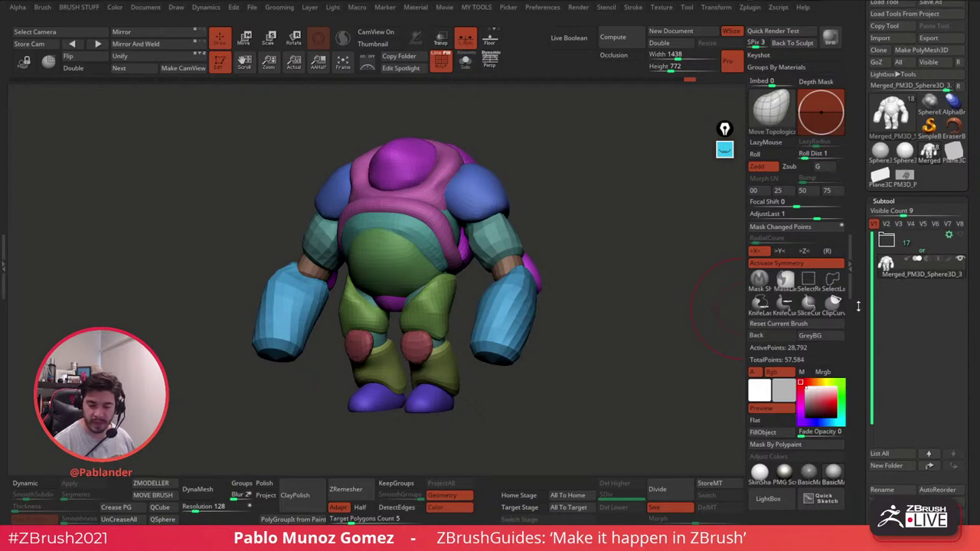
click(958, 94)
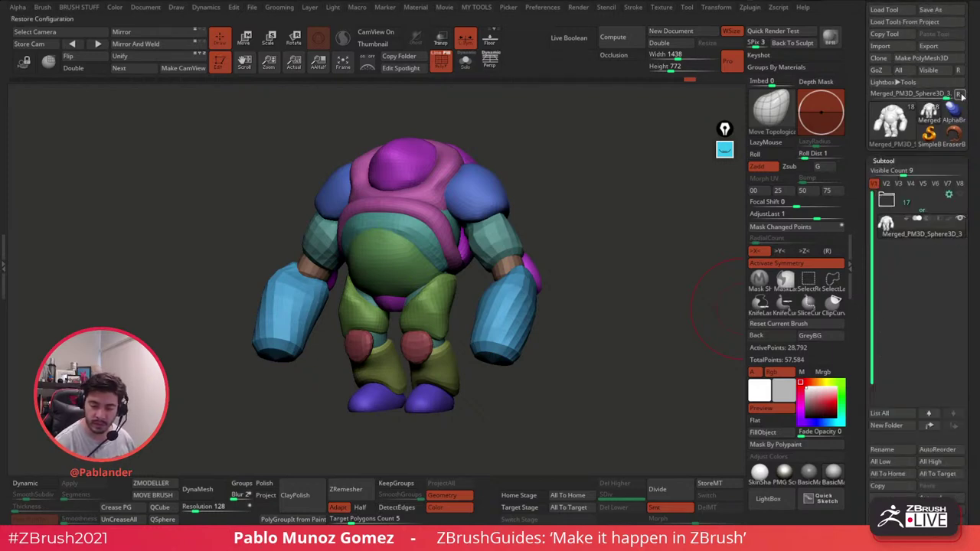
click(878, 58)
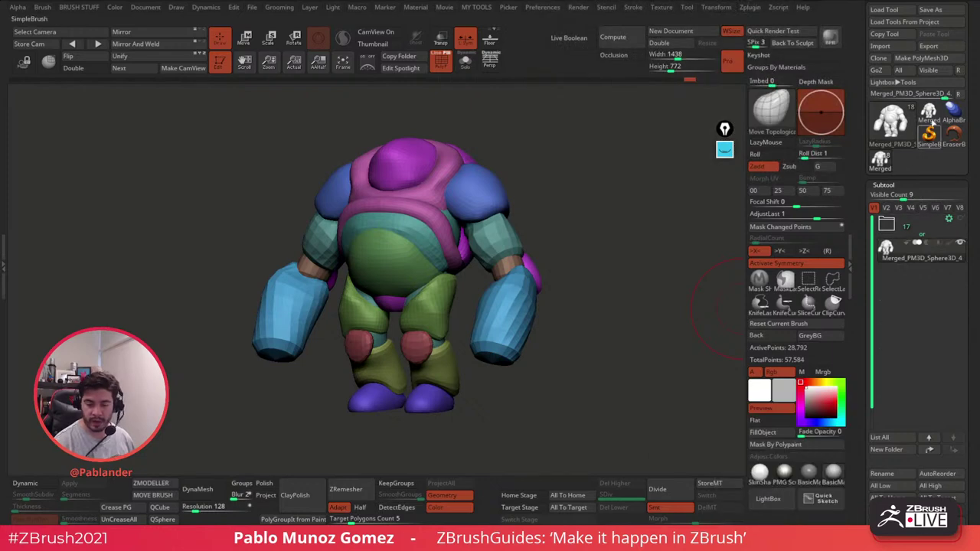
click(930, 119)
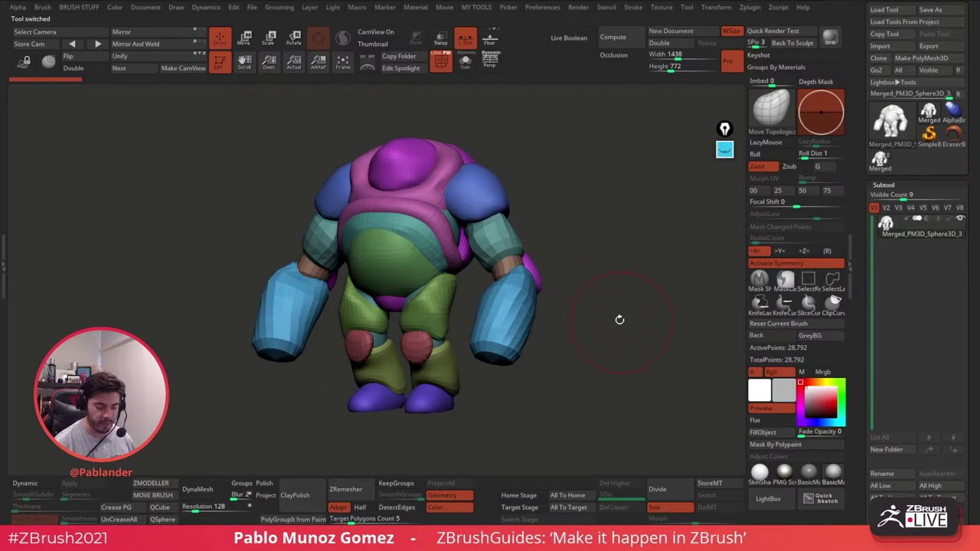
Step: Assign automatic polygroups to the merged figure, and mirror and weld it so matching parts on both sides share a group
key(2)
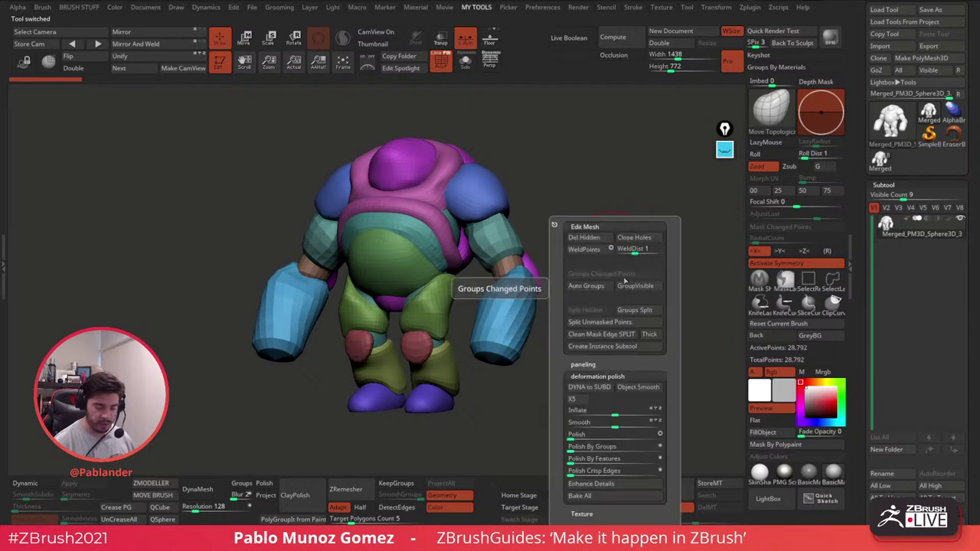
click(589, 287)
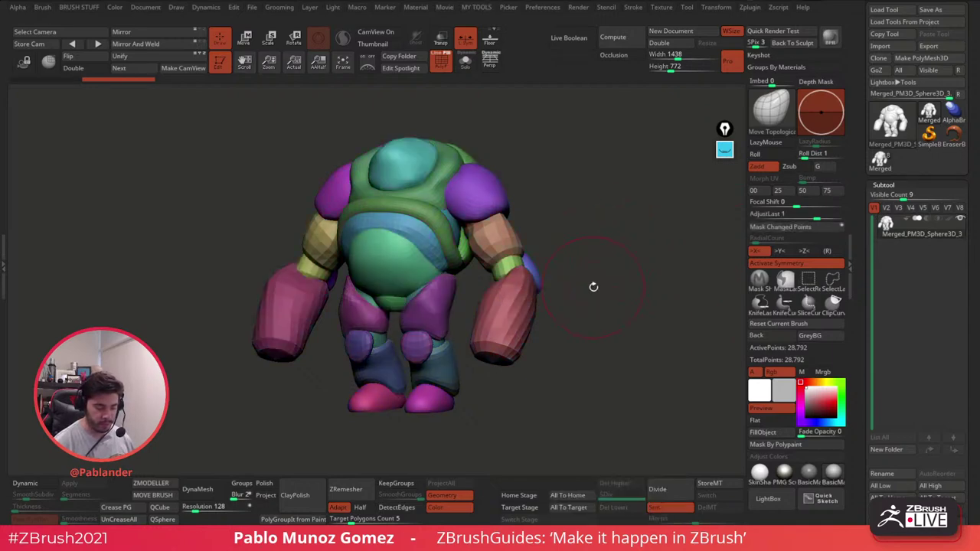
shift+drag(285, 401, 600, 318)
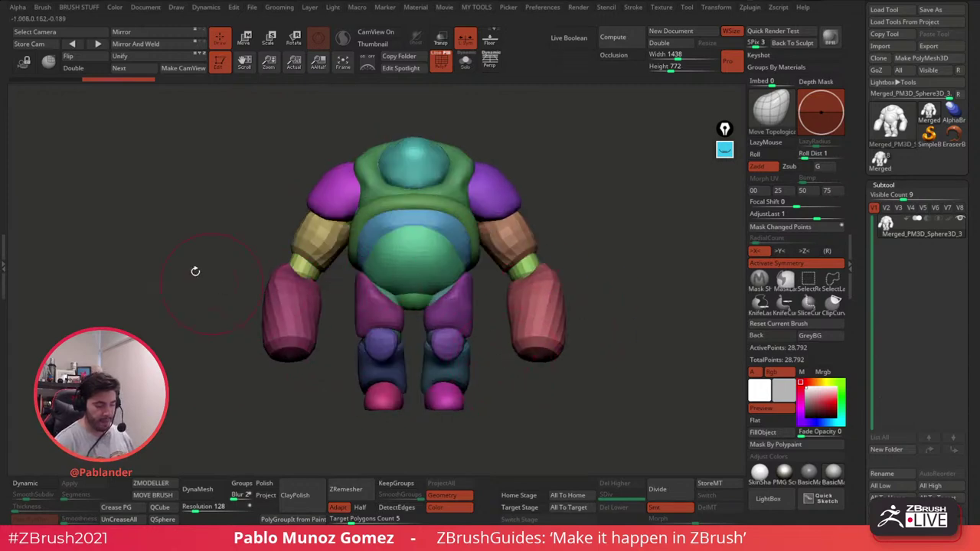
click(145, 46)
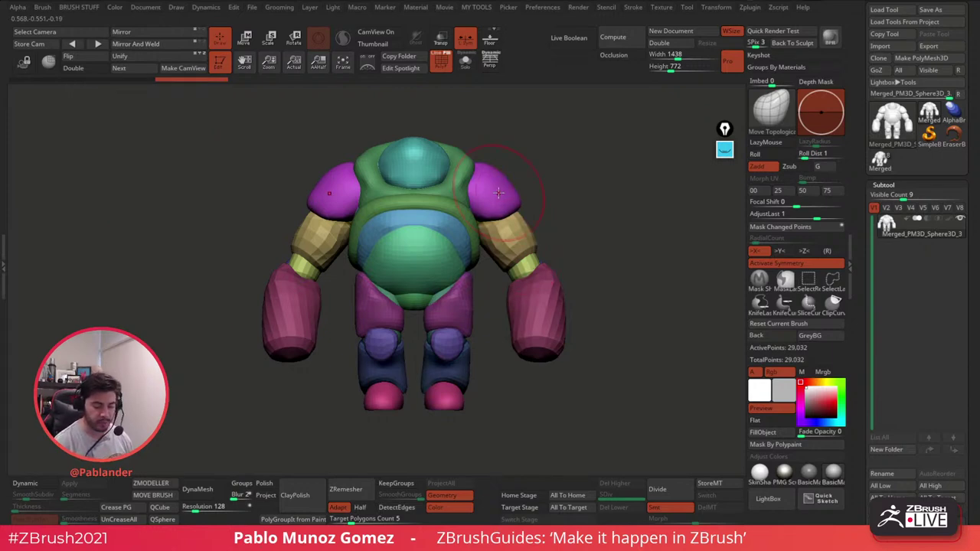
Step: Split the figure into separate subtools by polygroup and review the resulting subtool list
scroll(919, 263, down, 5)
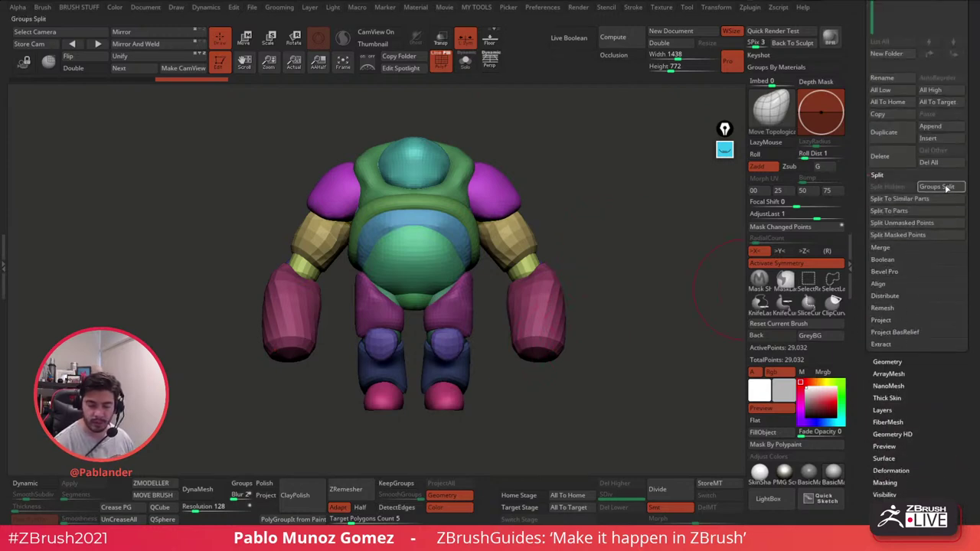
click(947, 188)
click(799, 209)
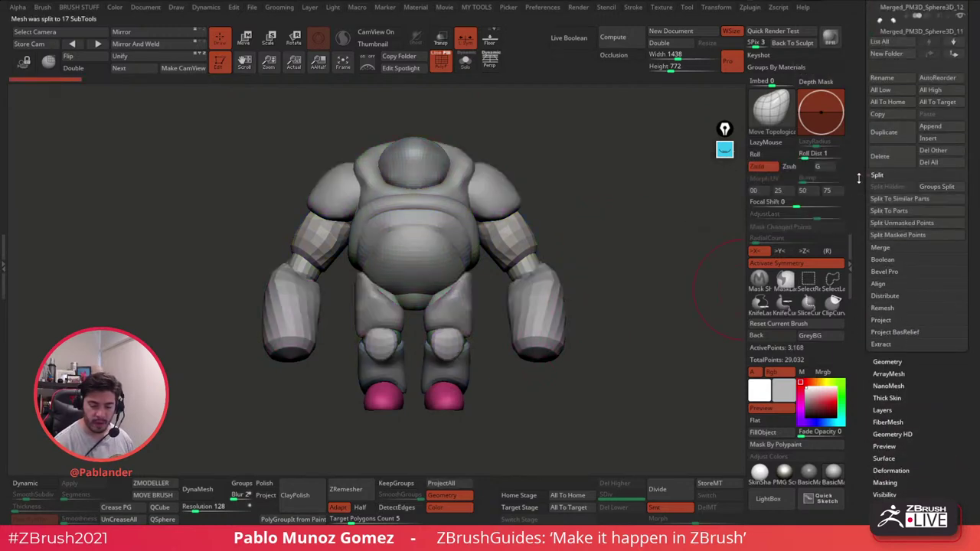
scroll(868, 188, up, 5)
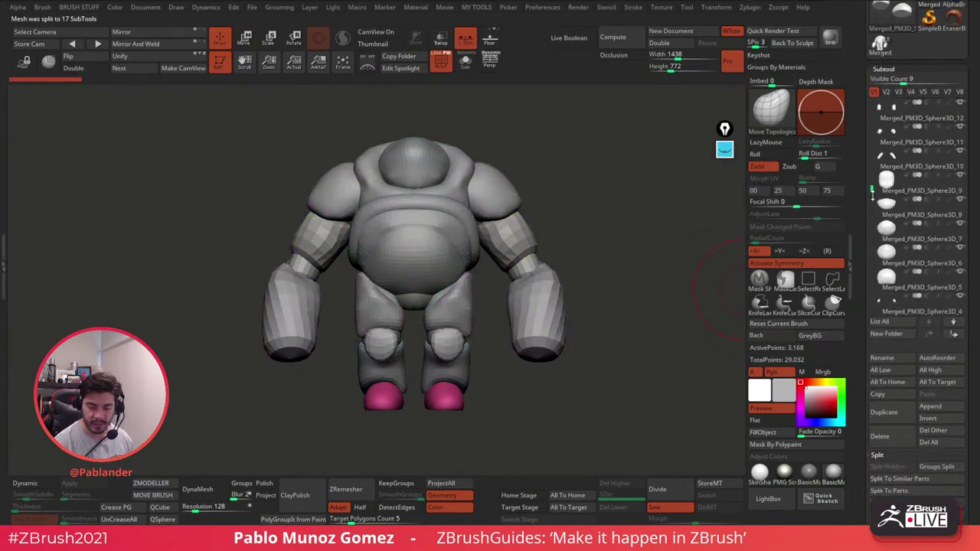
drag(871, 192, 871, 80)
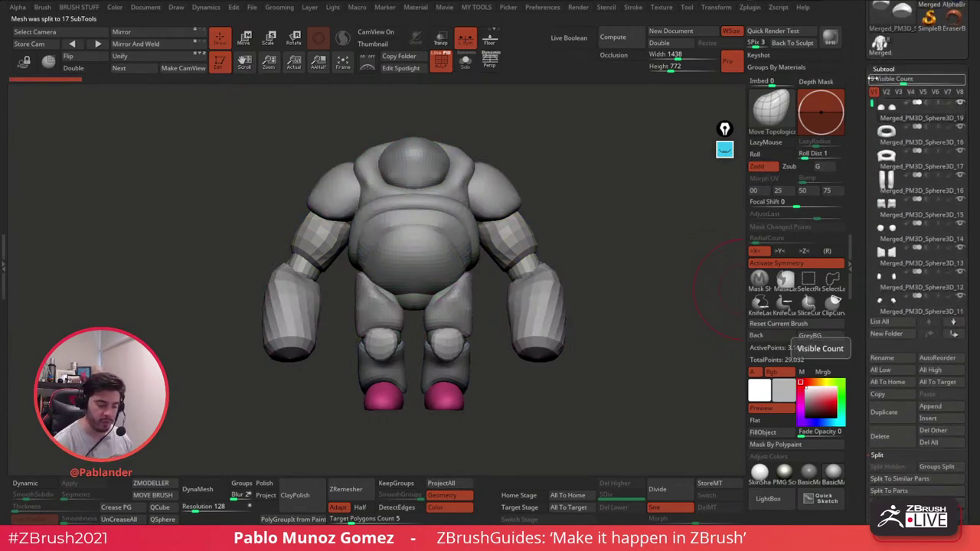
Step: Create a combined TPoseMesh of all the subtools with Transpose Master
drag(635, 277, 566, 279)
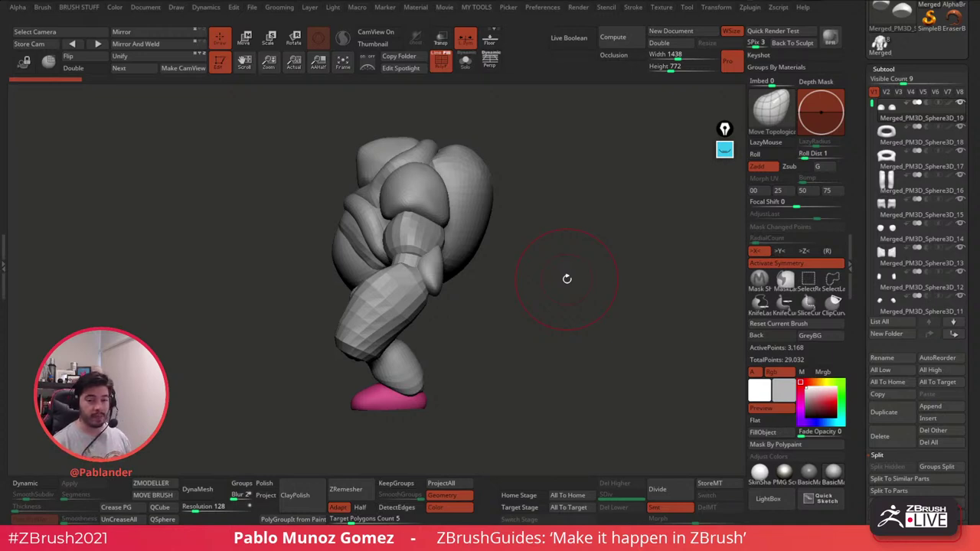
click(750, 8)
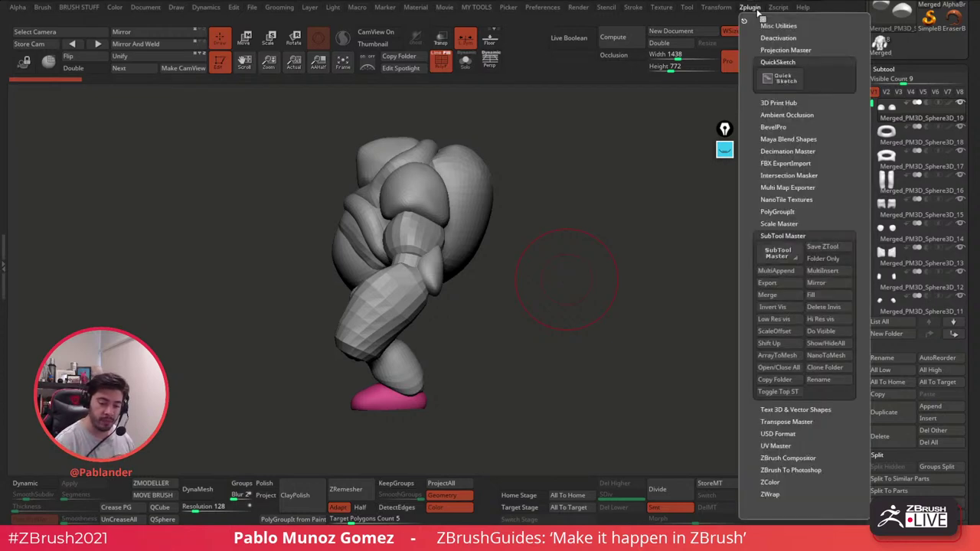
click(819, 233)
click(803, 260)
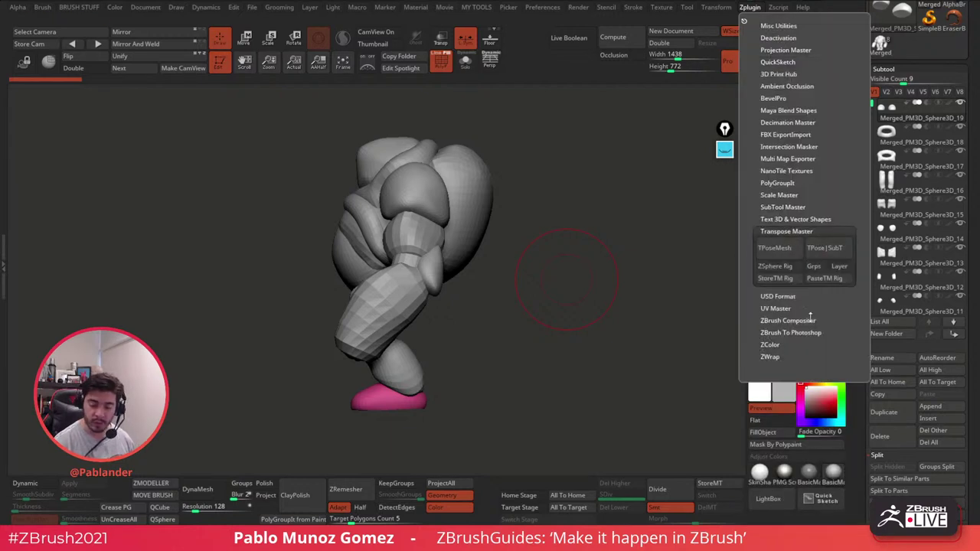
click(782, 250)
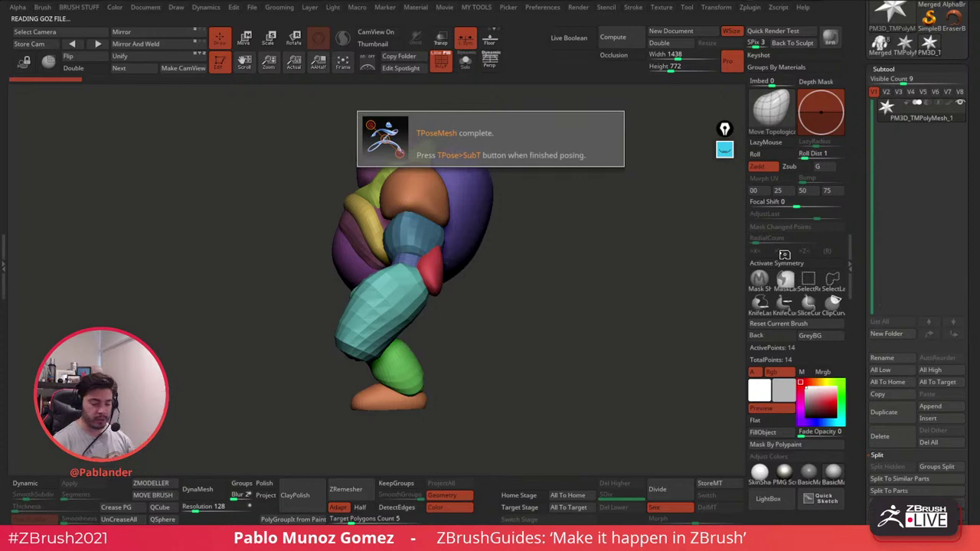
Step: Turn on X symmetry and pull the belly's lower edge down into a tapered shape between the thighs with Move Topological
drag(522, 303, 530, 206)
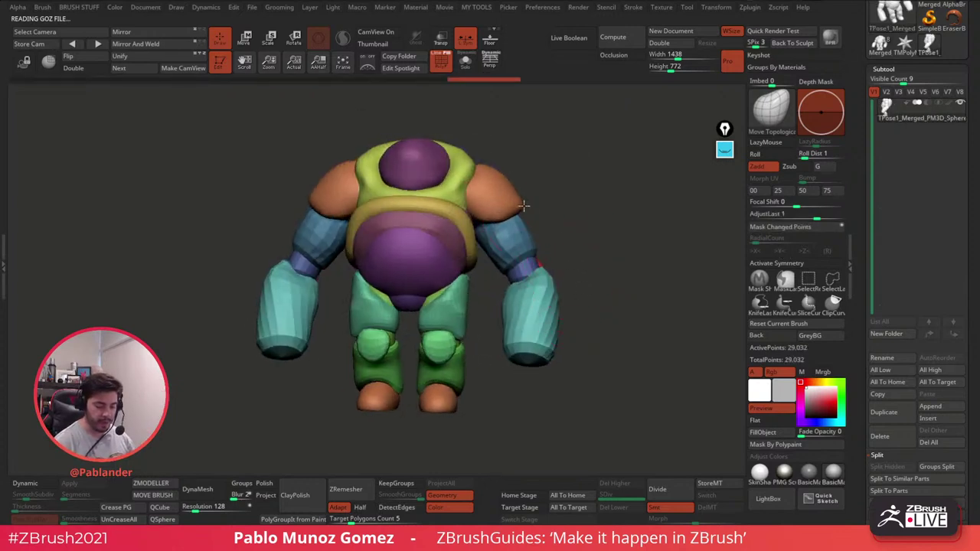
key(x)
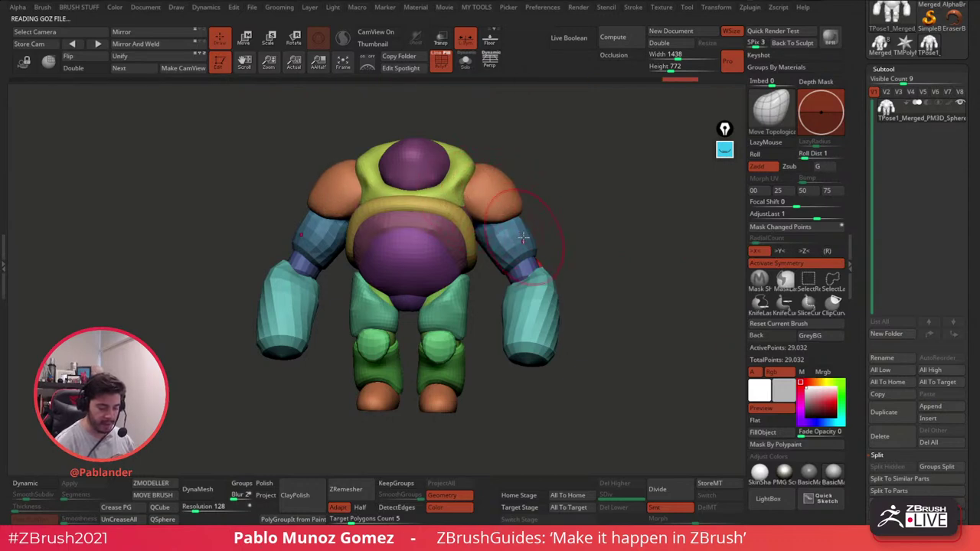
drag(469, 228, 478, 234)
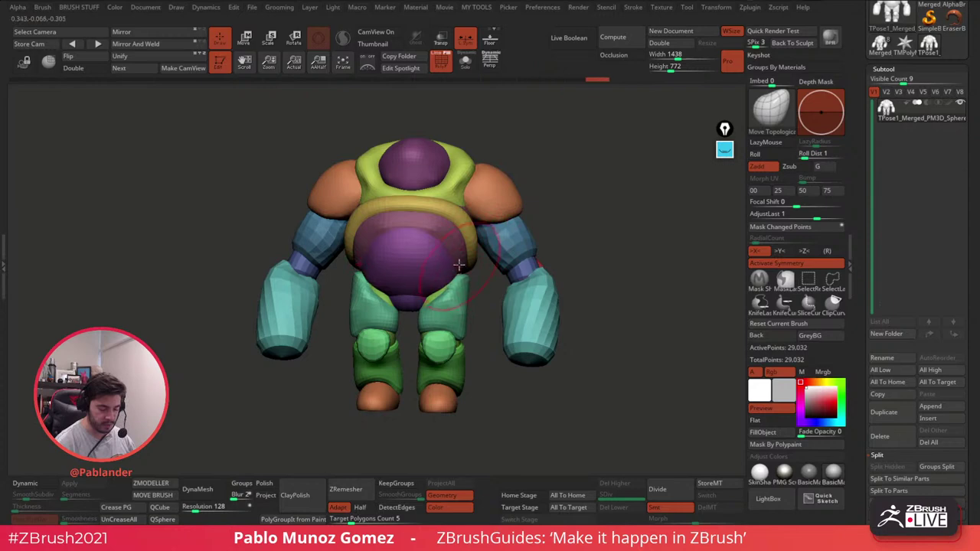
drag(413, 297, 406, 301)
right_drag(430, 268, 396, 267)
right_drag(428, 302, 457, 295)
drag(431, 291, 426, 305)
mouse_move(428, 301)
right_down()
mouse_move(392, 303)
mouse_move(498, 284)
right_up()
key(space)
drag(519, 280, 541, 271)
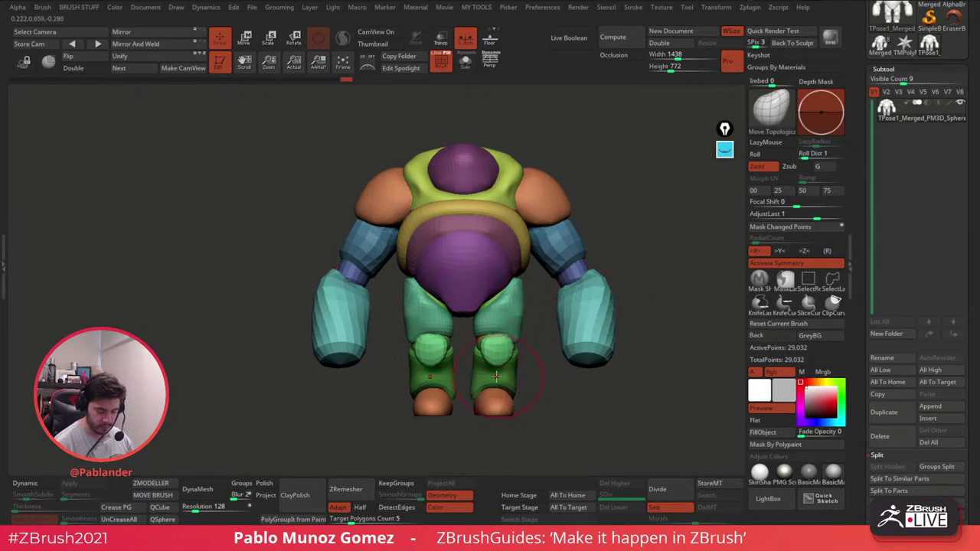
Step: Adjust the inner contours of both shins with Move Topological and check the figure from the back and front
drag(495, 377, 491, 372)
right_drag(460, 375, 496, 375)
drag(493, 375, 479, 380)
mouse_move(478, 383)
right_down()
mouse_move(505, 377)
mouse_move(497, 372)
right_up()
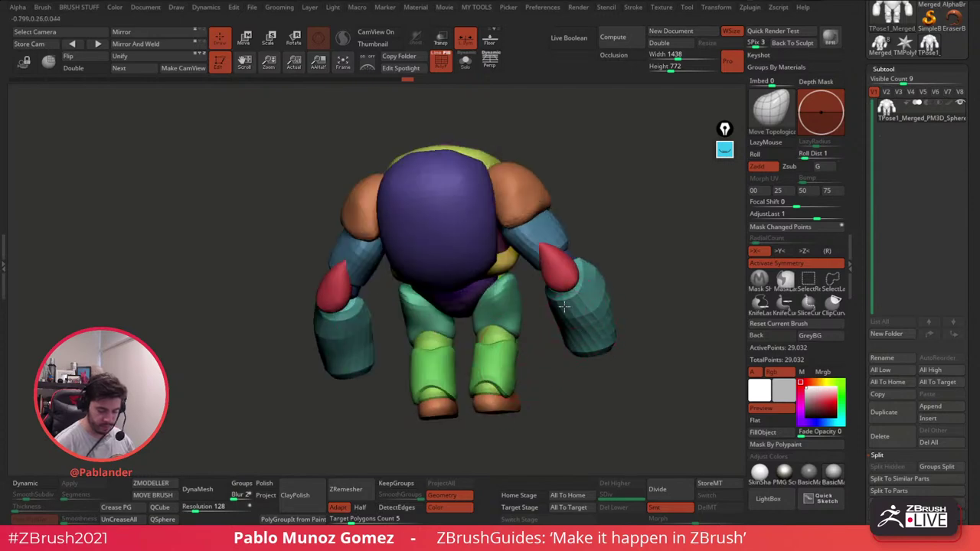
right_drag(564, 306, 448, 306)
right_drag(526, 278, 492, 291)
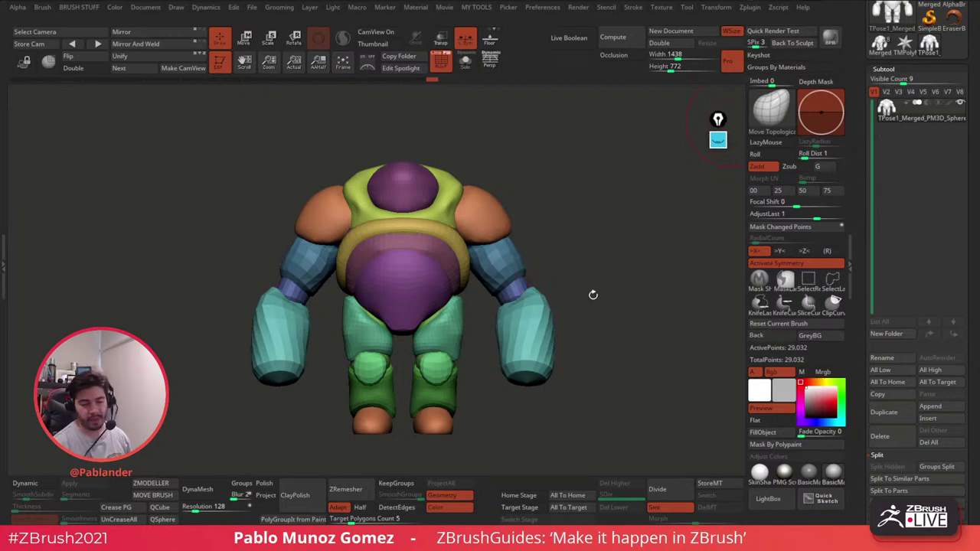
Step: Transfer the TPose mesh changes back to the subtools, then select the belly piece and check it from several angles
click(751, 8)
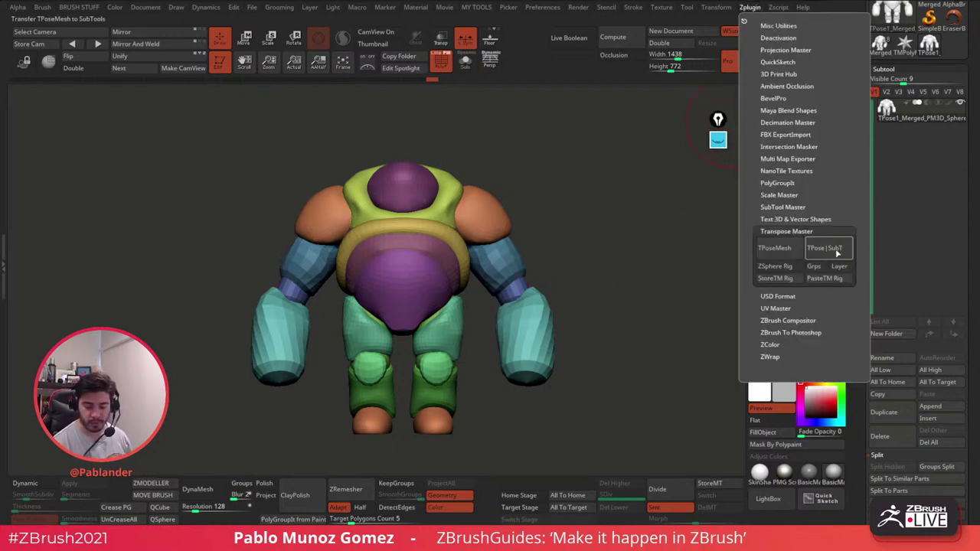
click(837, 253)
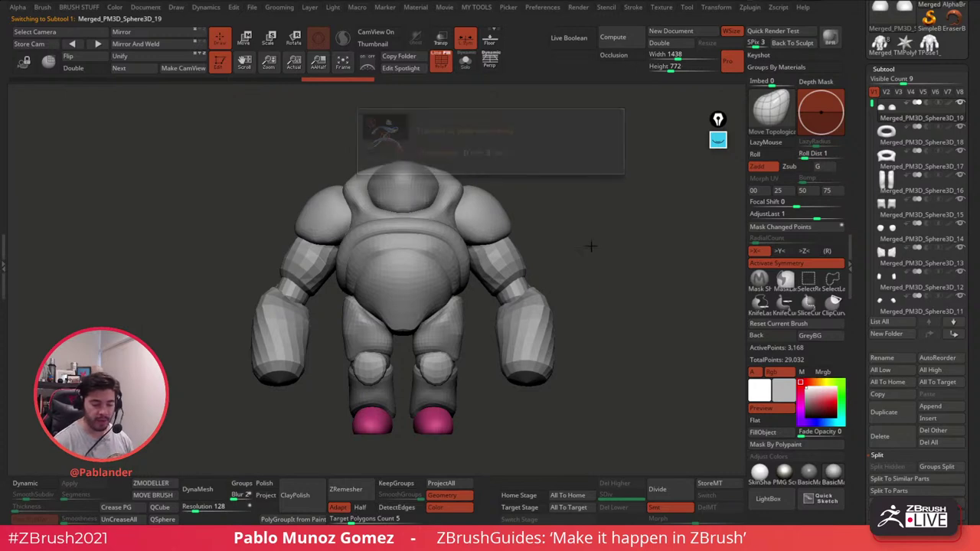
alt+click(410, 316)
right_drag(409, 316, 430, 328)
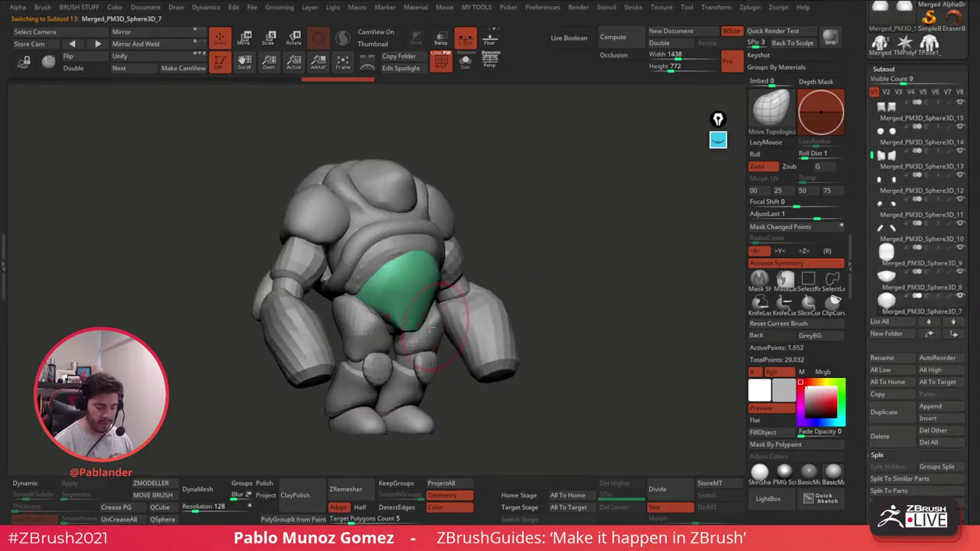
shift+drag(529, 265, 695, 245)
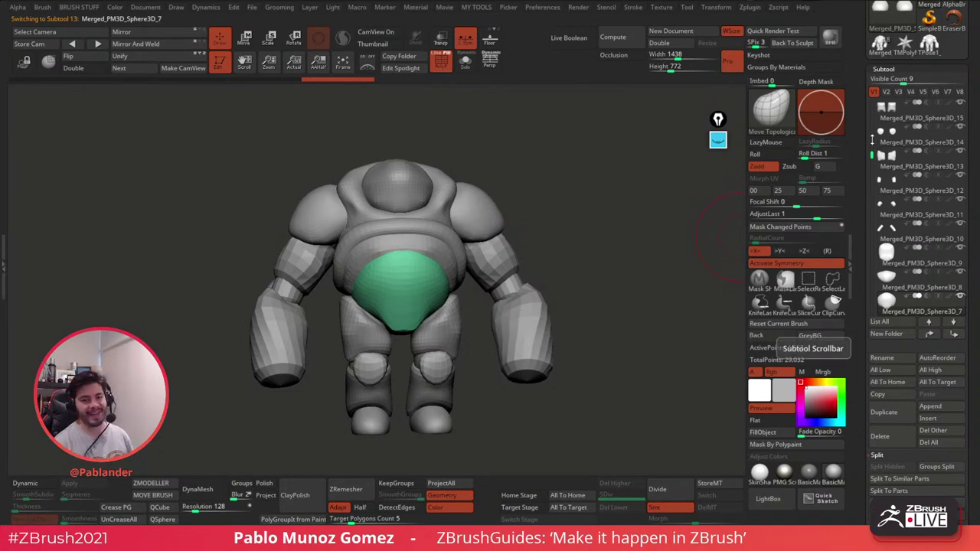
drag(595, 244, 615, 324)
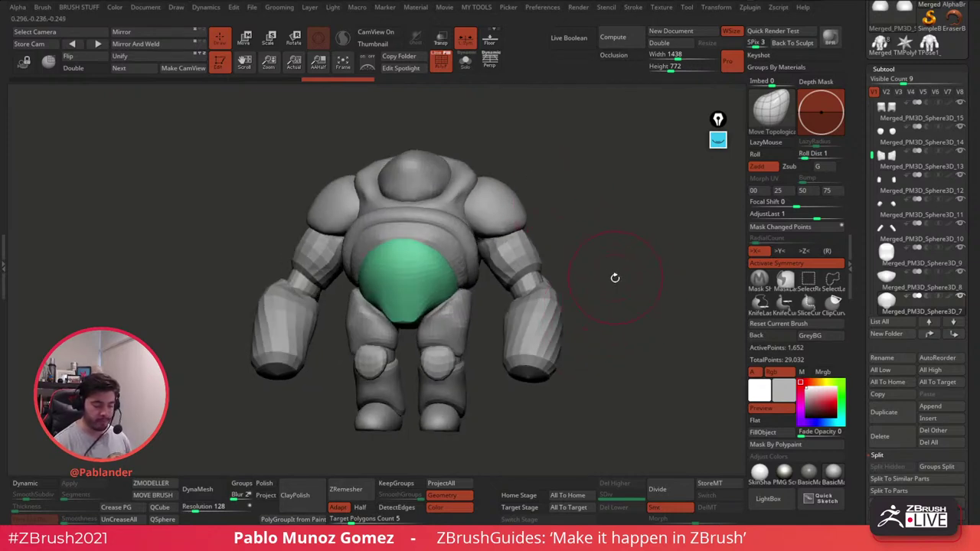
Step: Subdivide the upper-arm and forearm subtools once each to smooth their faceted surfaces
alt+click(523, 244)
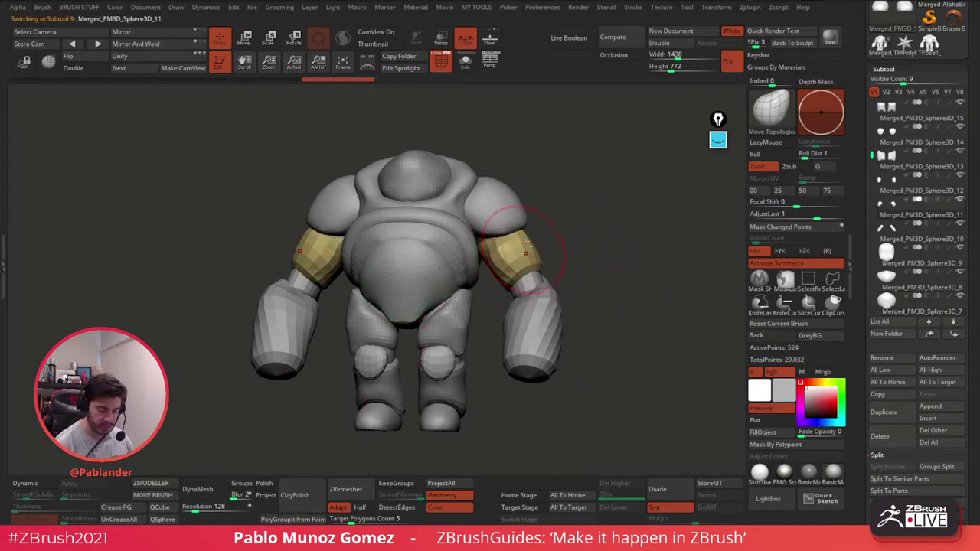
click(663, 491)
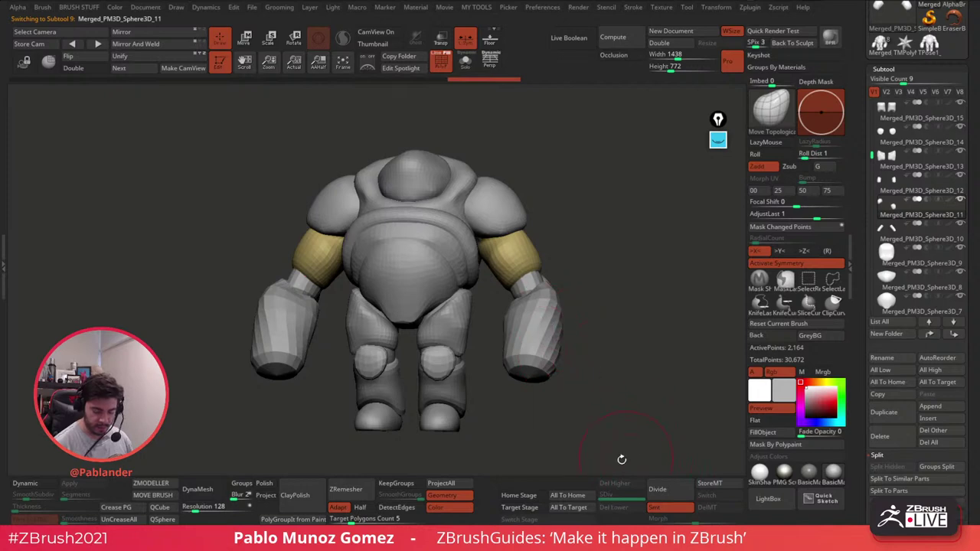
alt+click(536, 358)
click(663, 491)
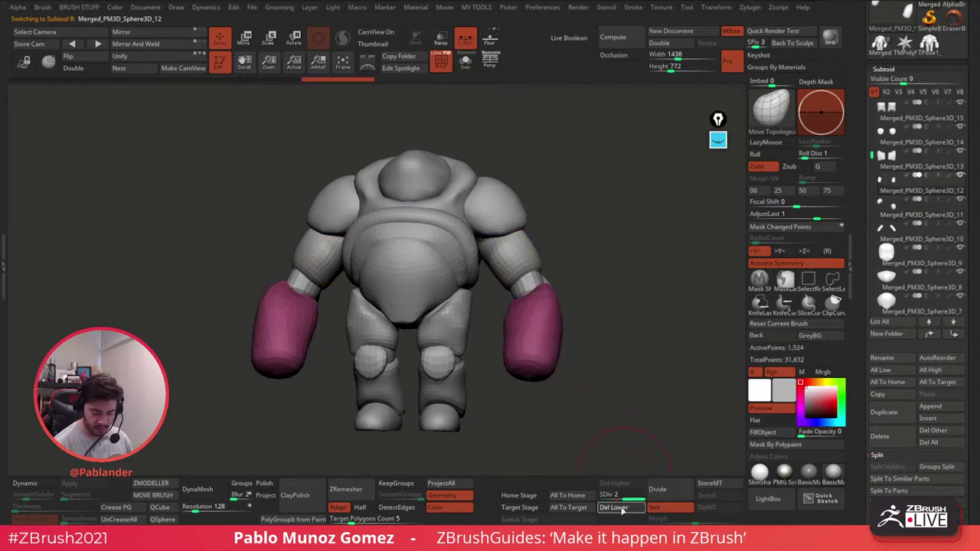
alt+click(463, 365)
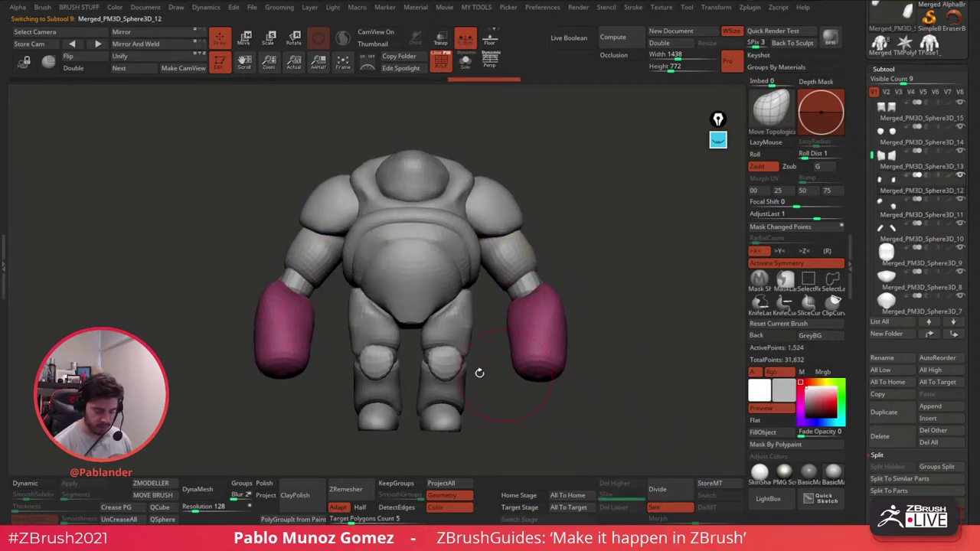
Step: Subdivide the knee pieces and the elbow connectors between the upper arms and forearms once each
click(666, 488)
alt+click(528, 287)
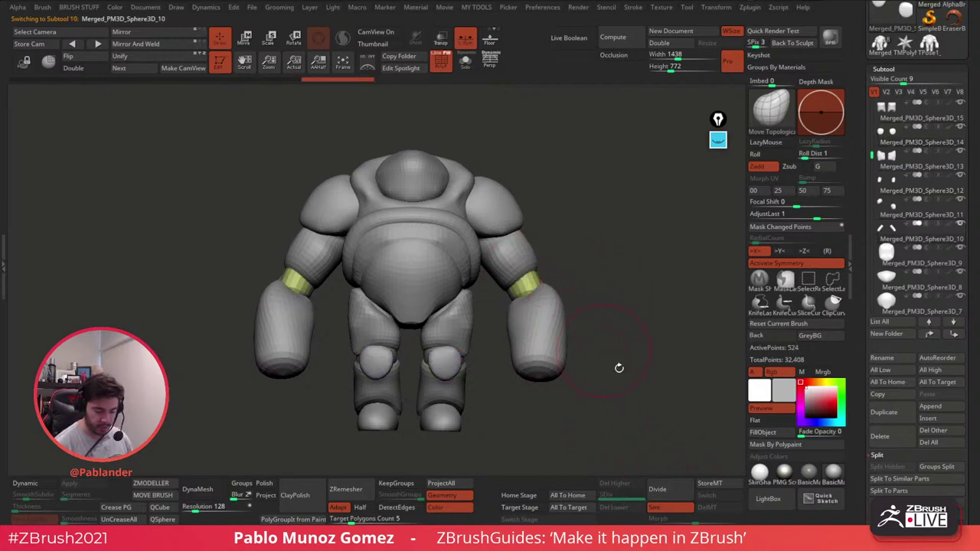
click(659, 489)
drag(605, 375, 613, 320)
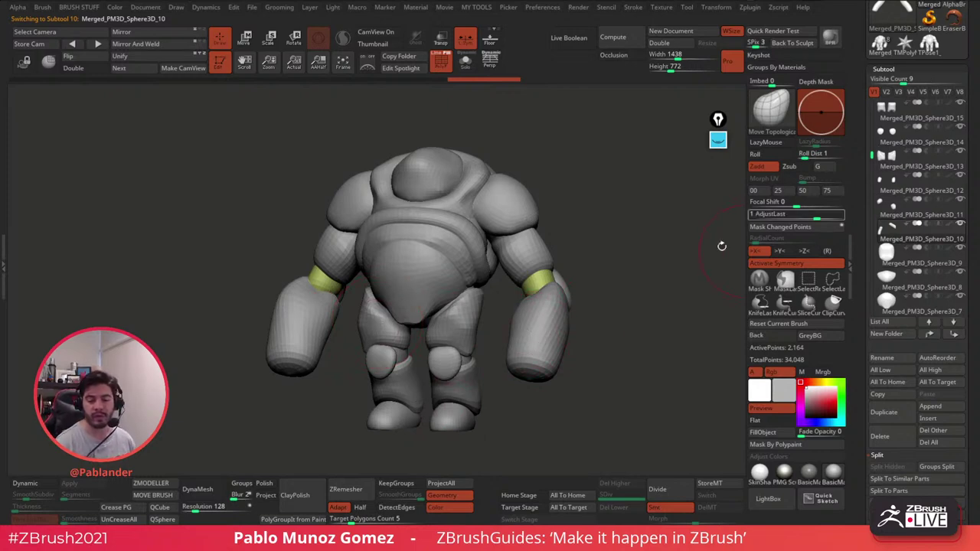
Step: Make the head the active subtool and switch to the Clay brush
drag(622, 337, 614, 323)
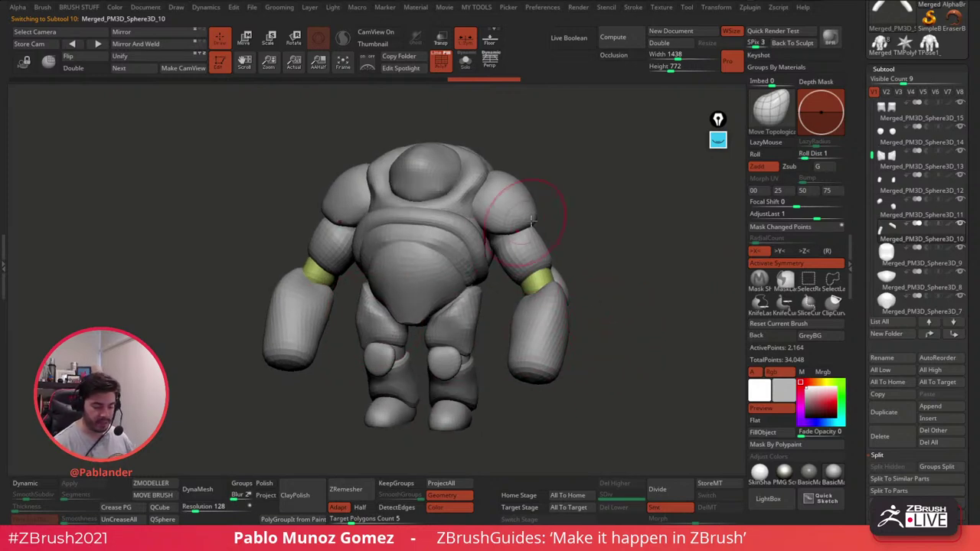
right_drag(544, 288, 542, 257)
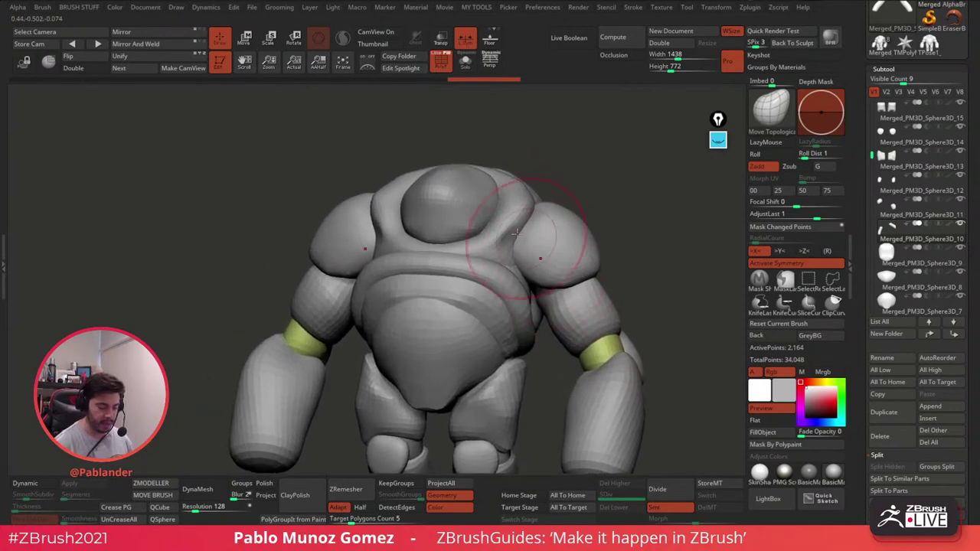
alt+click(481, 205)
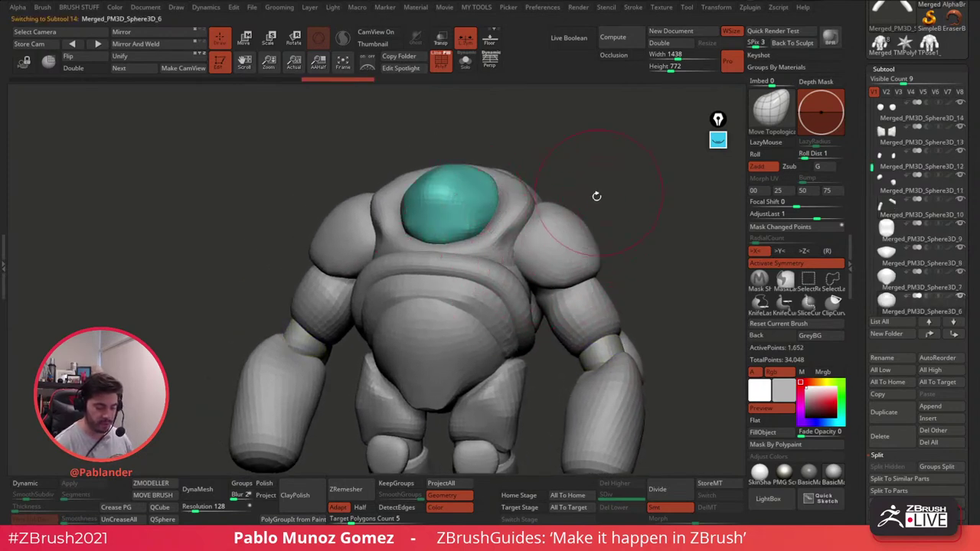
key(b)
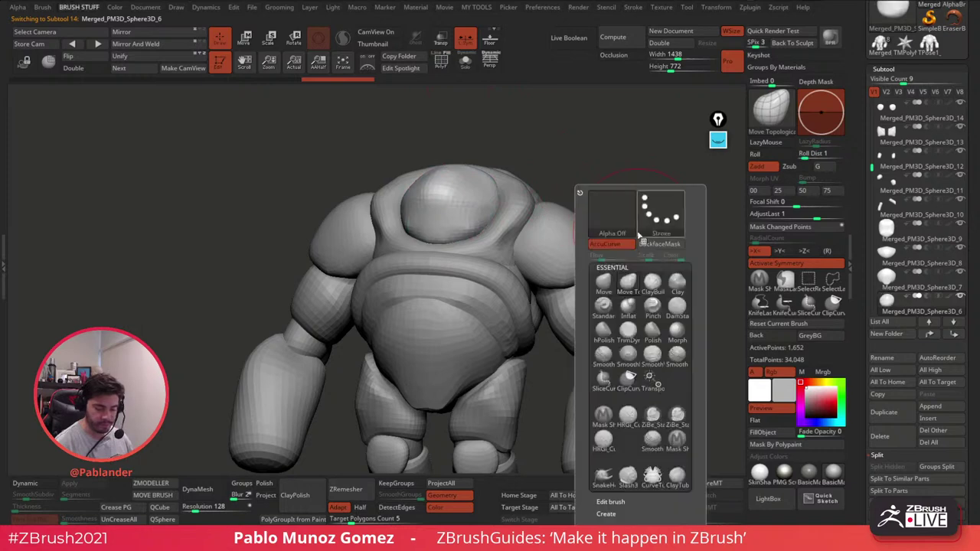
click(677, 289)
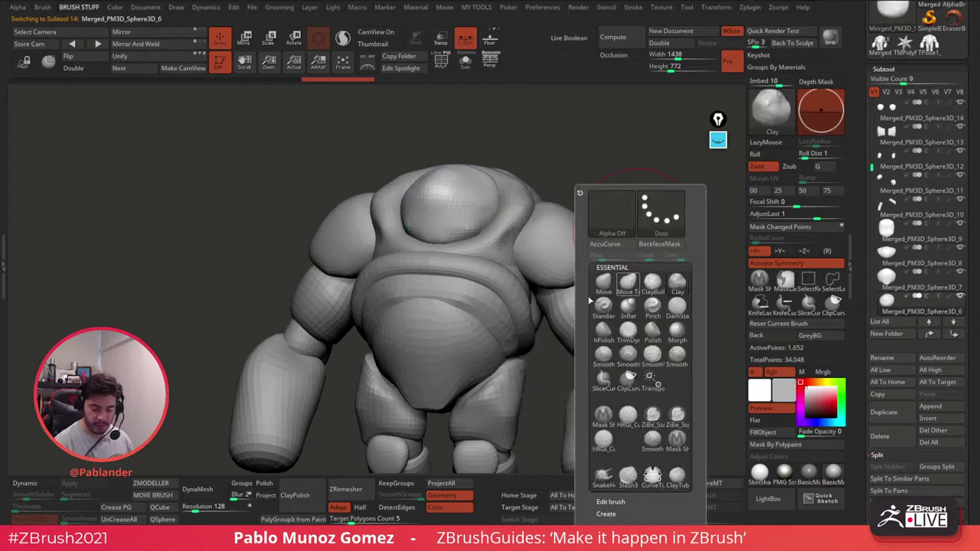
right_click(547, 240)
ctrl+right_drag(547, 241, 461, 195)
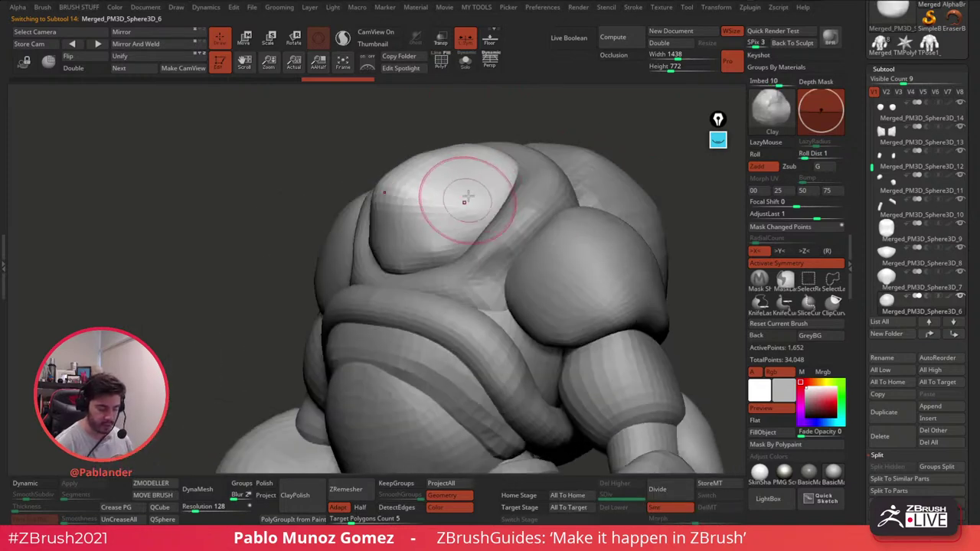
Step: Sculpt the front of the head with Clay strokes, forming a horizontal recess across the lower face
drag(419, 174, 395, 219)
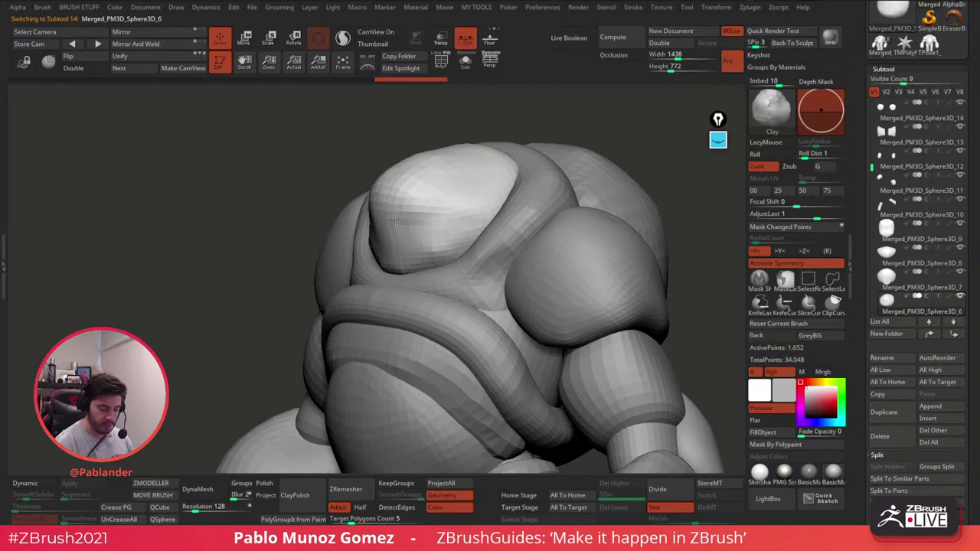
right_drag(449, 174, 476, 187)
drag(450, 198, 453, 223)
mouse_move(452, 223)
right_down()
mouse_move(459, 212)
mouse_move(445, 228)
right_up()
drag(452, 242, 428, 250)
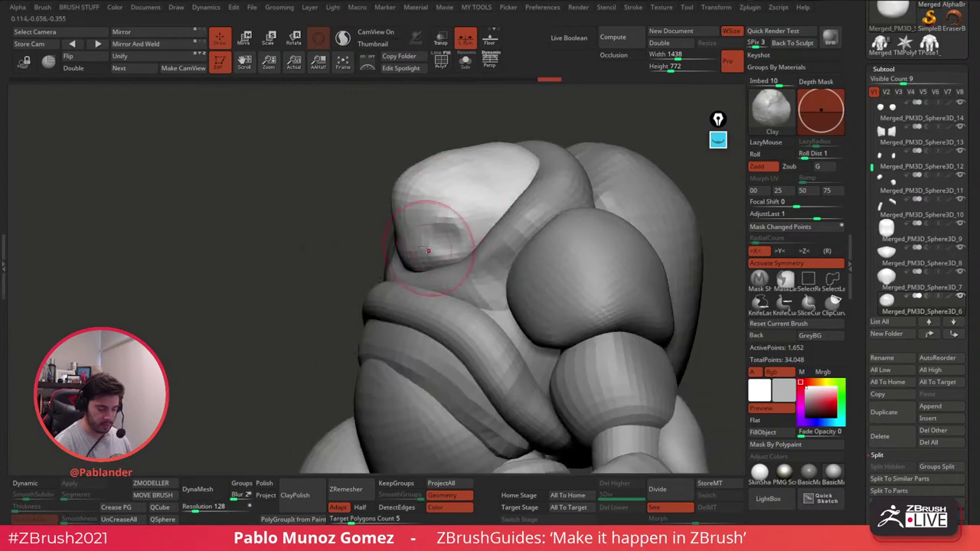
right_drag(420, 252, 430, 243)
drag(453, 232, 417, 241)
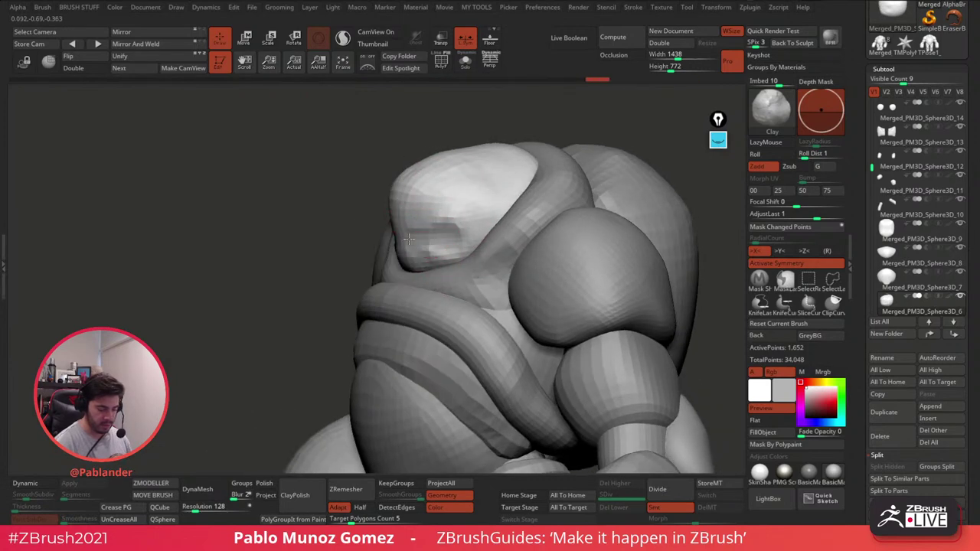
Step: Carve slanted eye sockets symmetrically into the face with a smaller Clay brush
mouse_move(425, 231)
right_down()
mouse_move(440, 226)
mouse_move(415, 221)
mouse_move(433, 227)
mouse_move(457, 201)
right_up()
key(shift)
key(alt)
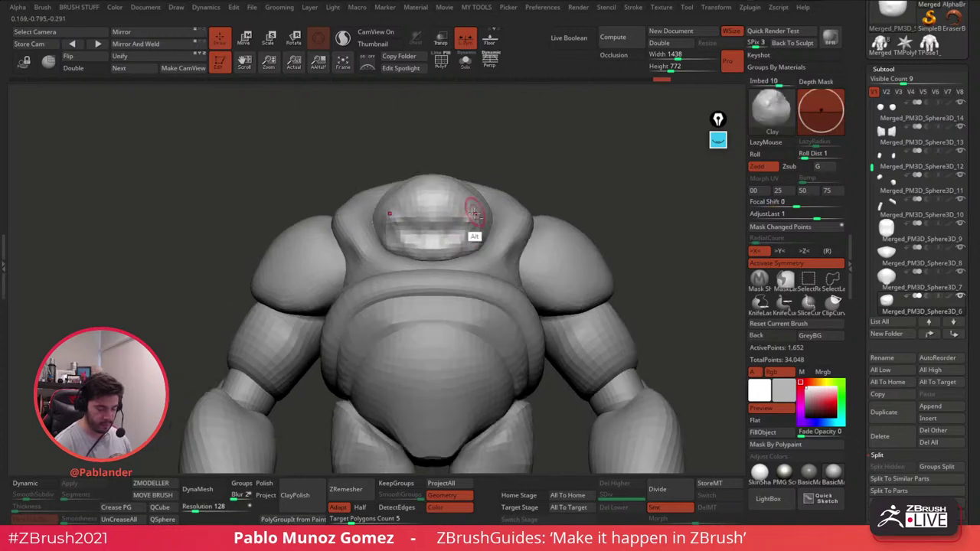
key(space)
drag(464, 212, 477, 212)
right_drag(479, 212, 461, 218)
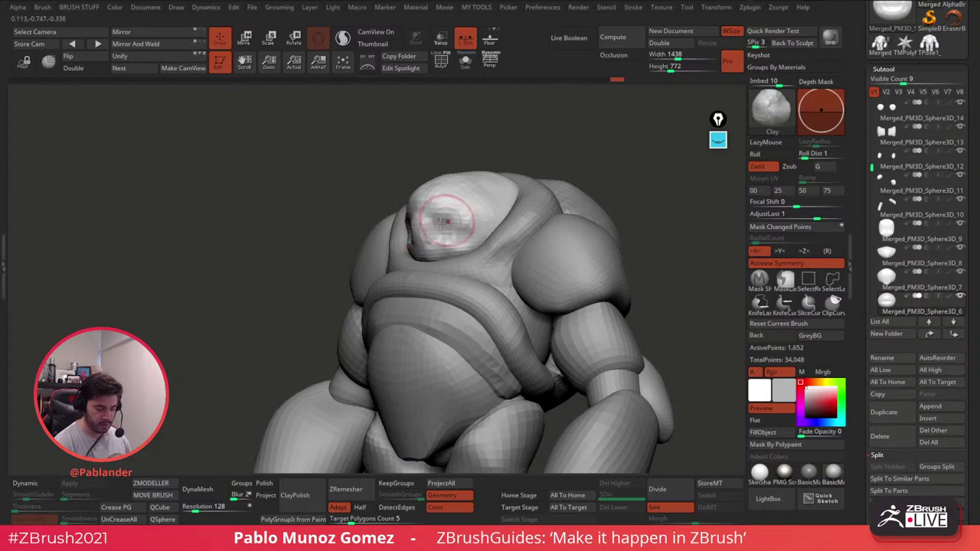
shift+right_drag(469, 225, 475, 218)
drag(474, 217, 476, 222)
drag(494, 189, 455, 192)
right_drag(454, 192, 562, 176)
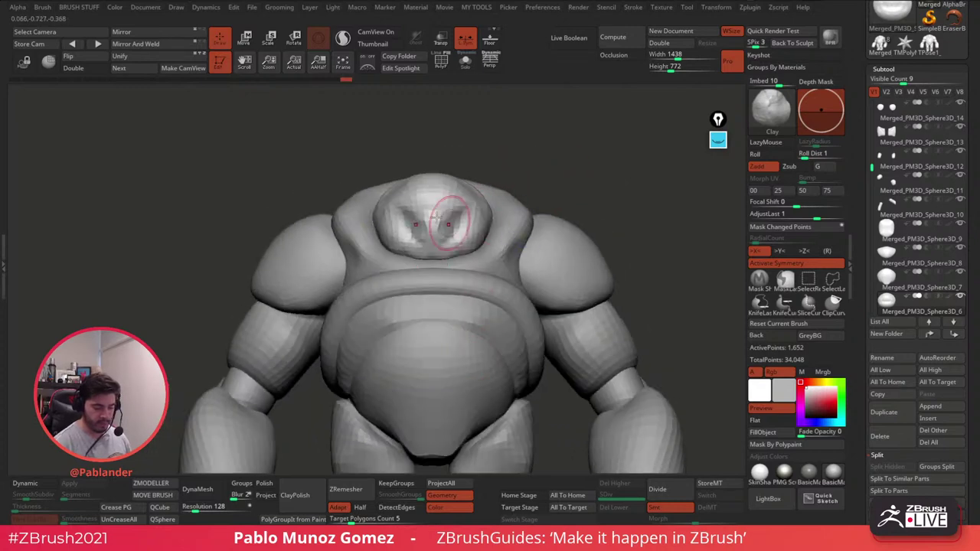
Step: Duplicate the shoulder subtool and inflate the copy slightly so it sits over the original shoulders
ctrl+right_drag(579, 268, 499, 251)
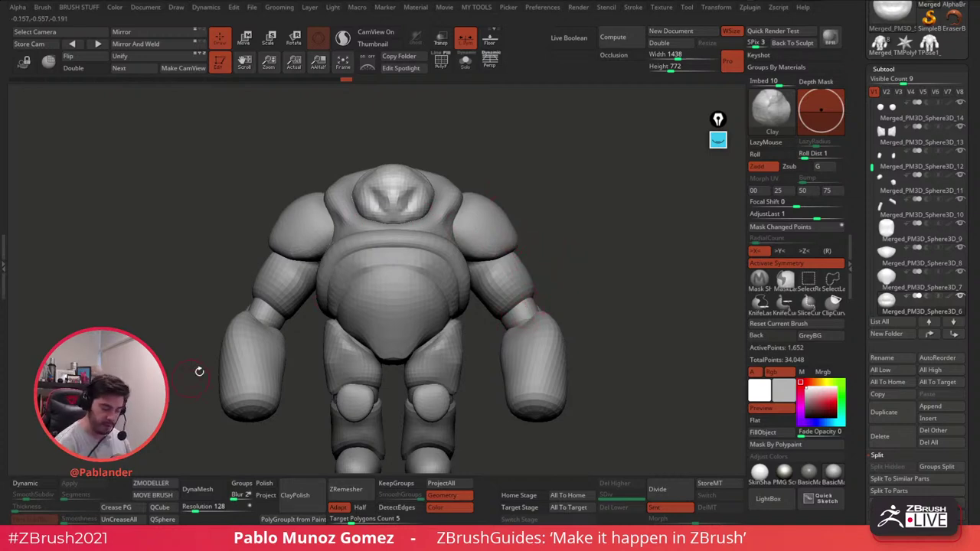
alt+right_drag(484, 241, 538, 224)
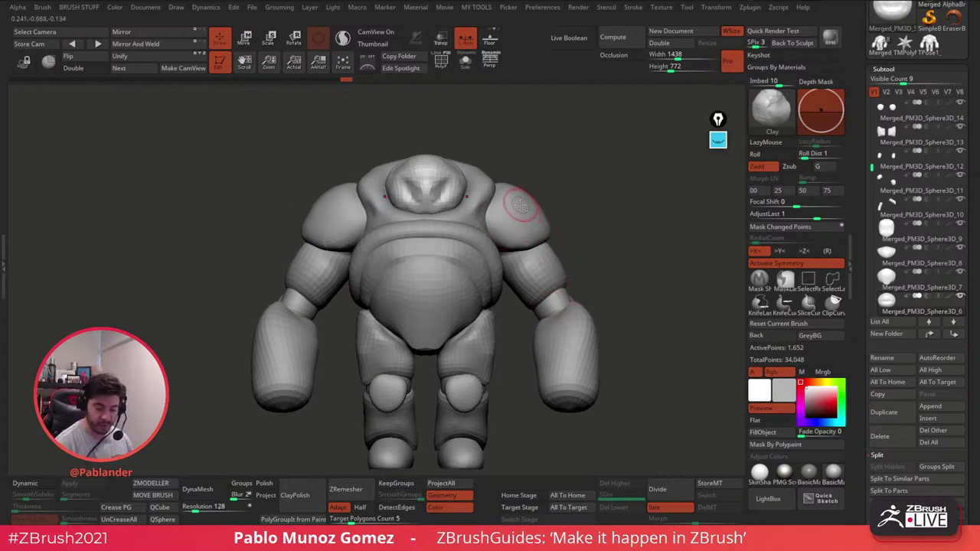
alt+click(525, 220)
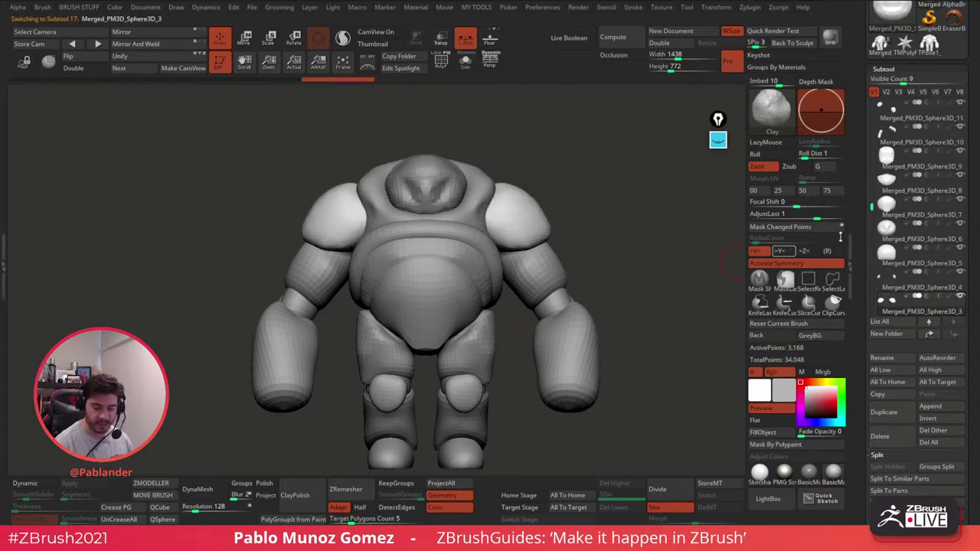
mouse_move(911, 308)
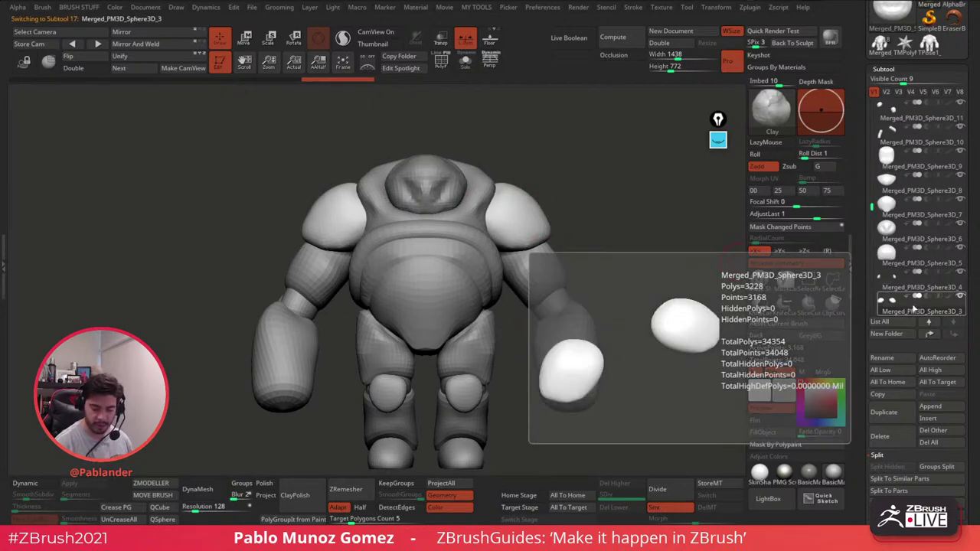
click(892, 414)
key(q)
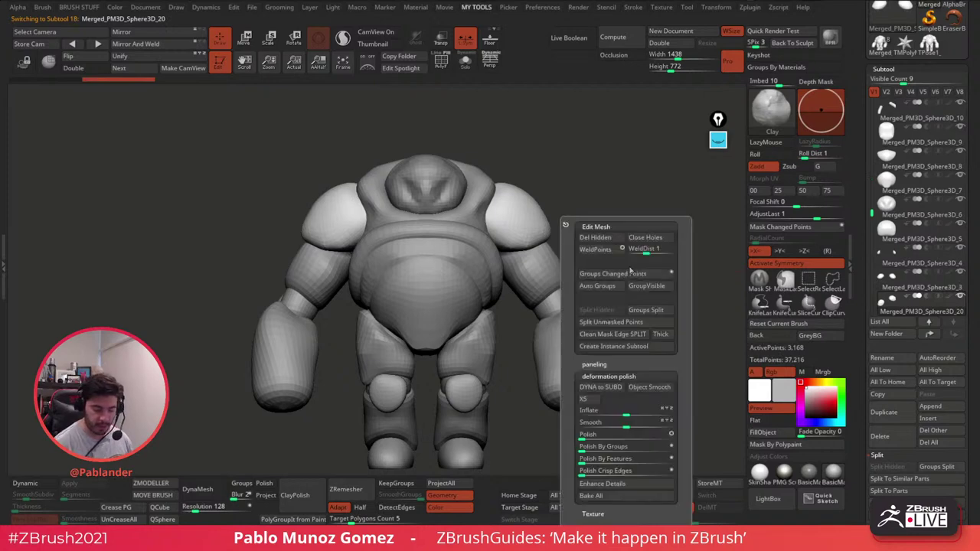
drag(627, 412, 636, 413)
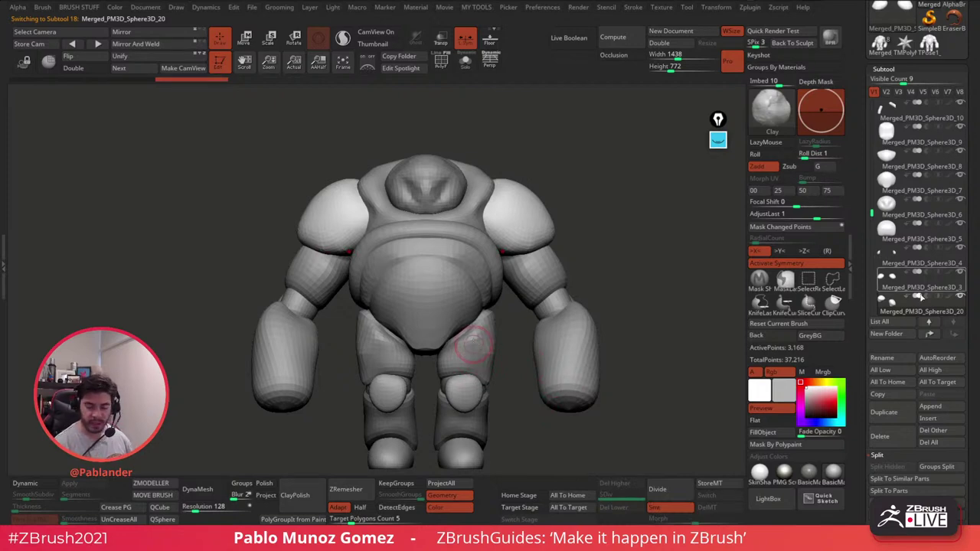
Step: Compare the original shoulders with the inflated copy in Solo mode, and return to the full figure with polyframe shown
click(465, 63)
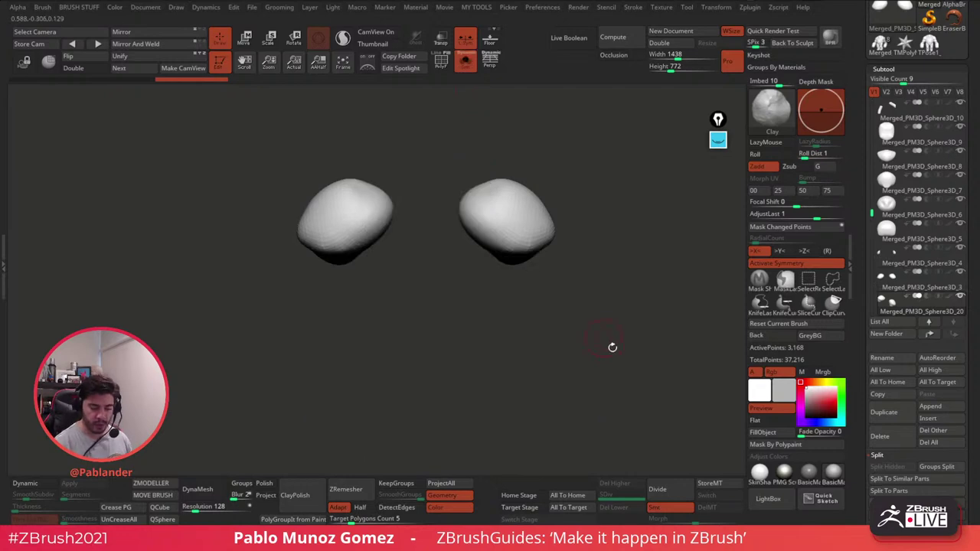
click(919, 286)
mouse_move(923, 309)
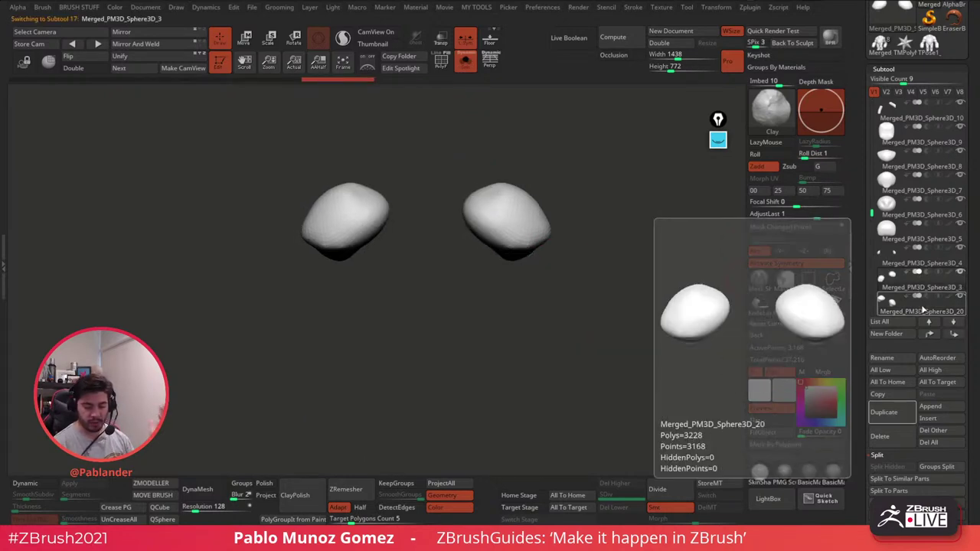
click(920, 309)
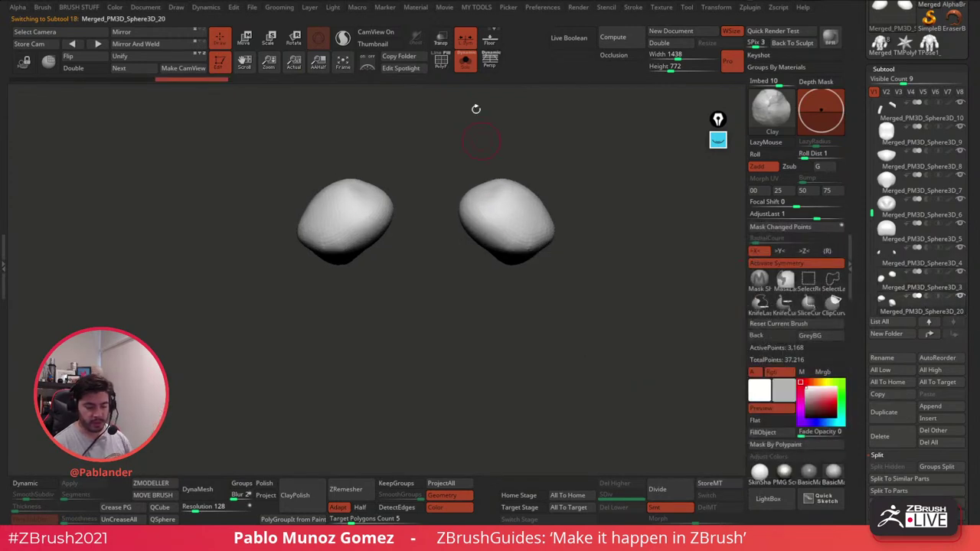
key(ctrl+shift+s)
key(shift+f)
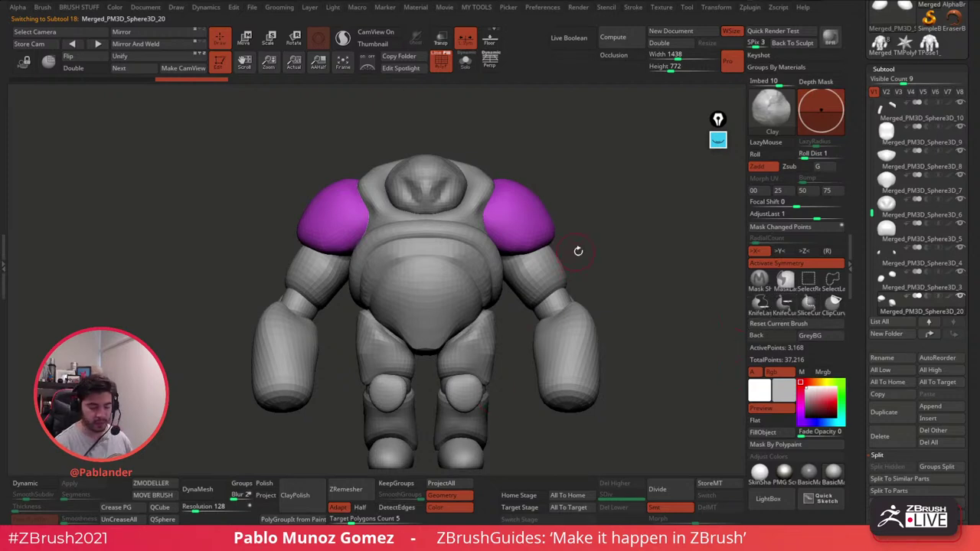
Step: Try to slice off the lower part of the shoulder copies with the KnifeLasso brush
mouse_move(578, 251)
mouse_down()
mouse_move(584, 236)
mouse_move(536, 239)
mouse_move(470, 219)
mouse_move(545, 354)
mouse_move(541, 366)
mouse_up()
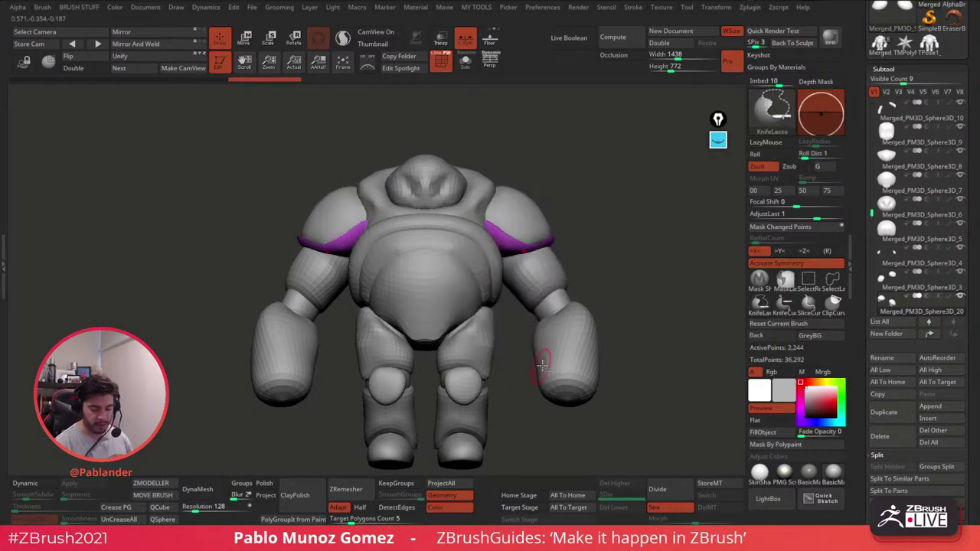
key(ctrl+z)
mouse_move(564, 240)
ctrl+shift+mouse_down()
mouse_move(528, 243)
mouse_move(462, 326)
mouse_move(614, 337)
ctrl+shift+mouse_up()
key(ctrl+z)
Step: Trim the lower edge of the shoulder copies with a KnifeLasso cut, leaving shoulder plates over the original spheres
mouse_move(562, 233)
ctrl+shift+mouse_down()
mouse_move(506, 231)
mouse_move(463, 308)
ctrl+shift+mouse_up()
mouse_move(562, 228)
ctrl+shift+mouse_down()
mouse_move(532, 242)
mouse_move(467, 307)
ctrl+shift+mouse_up()
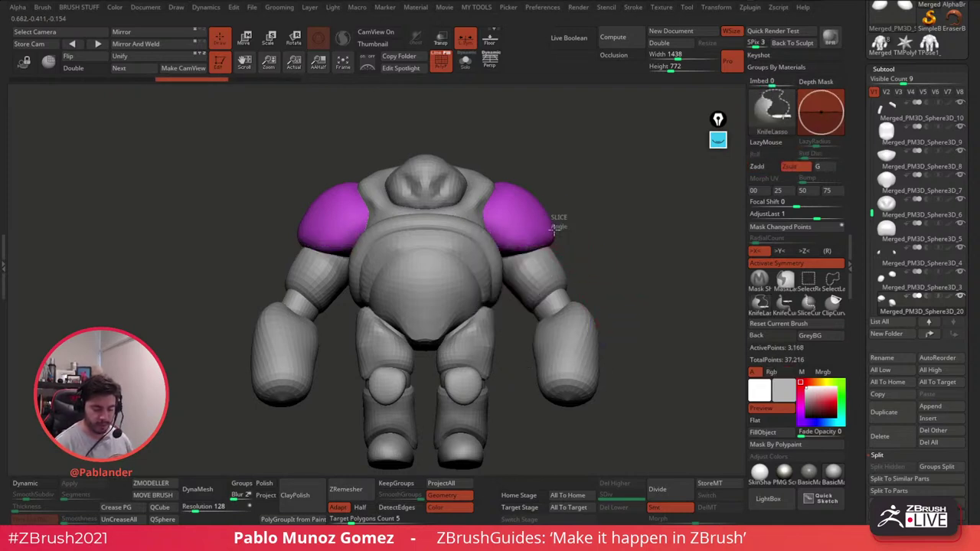
ctrl+shift+drag(554, 231, 487, 334)
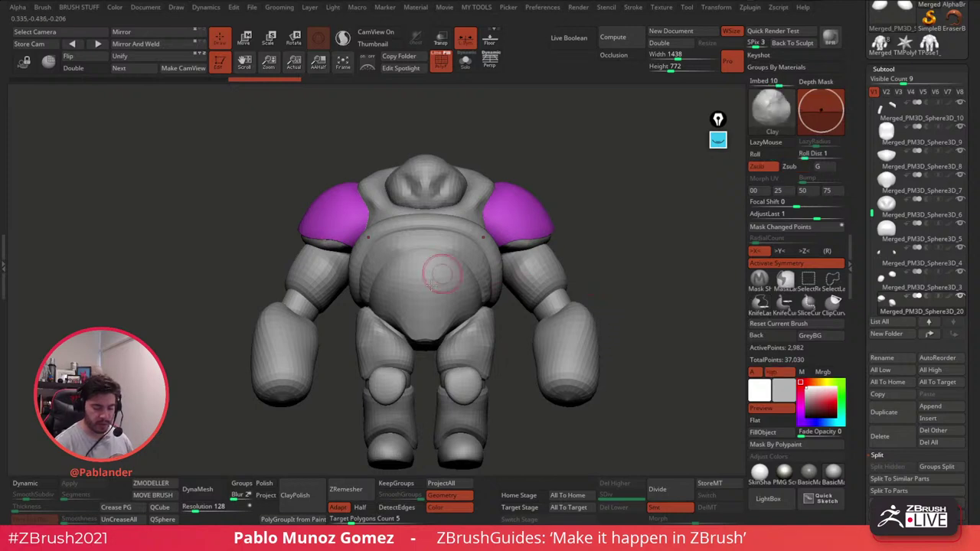
Step: Try a larger diagonal KnifeLasso cut across the shoulder plates
mouse_move(570, 237)
mouse_down()
mouse_move(494, 244)
mouse_move(577, 247)
mouse_move(531, 256)
mouse_move(574, 221)
mouse_move(535, 233)
mouse_move(457, 197)
mouse_move(431, 208)
mouse_move(476, 289)
mouse_move(431, 344)
mouse_up()
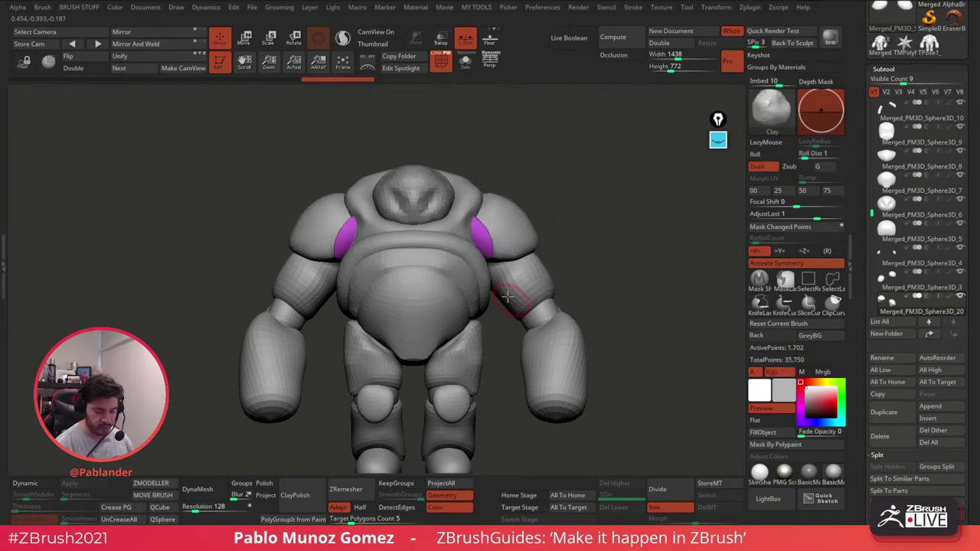
key(ctrl+z)
key(ctrl+z)
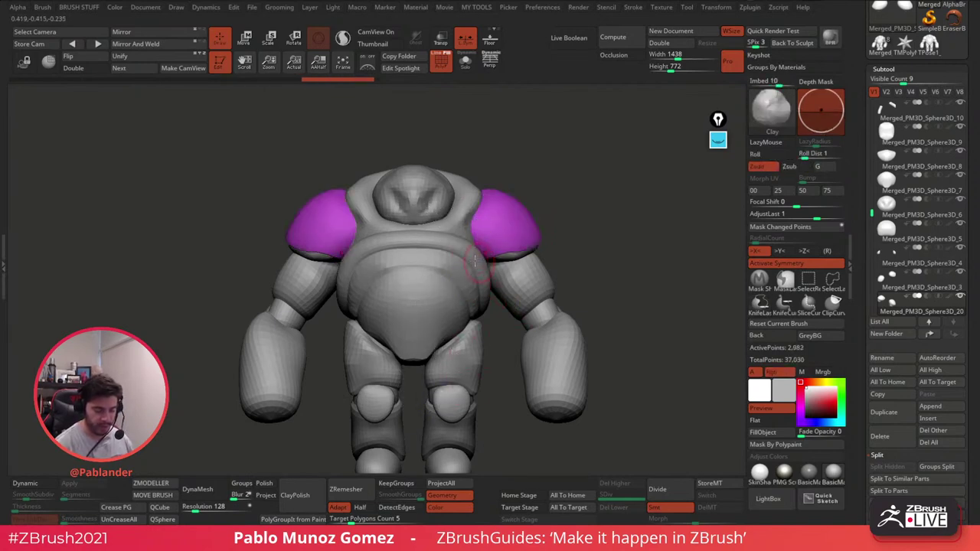
Step: Cut the inner lower edge of both shoulder plates at an angle with KnifeLasso, redoing the slice until the shape fits
ctrl+shift+drag(493, 269, 429, 265)
key(ctrl+z)
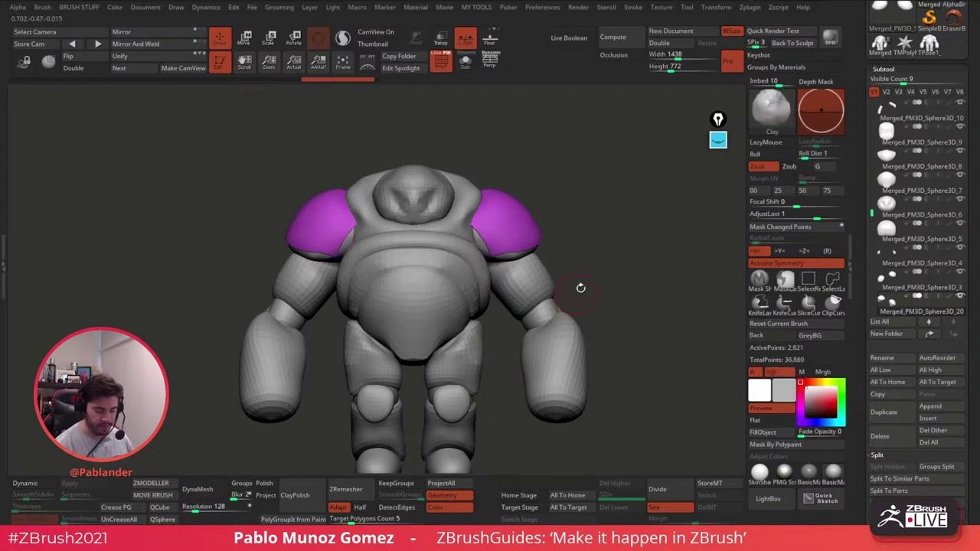
ctrl+shift+drag(474, 238, 412, 264)
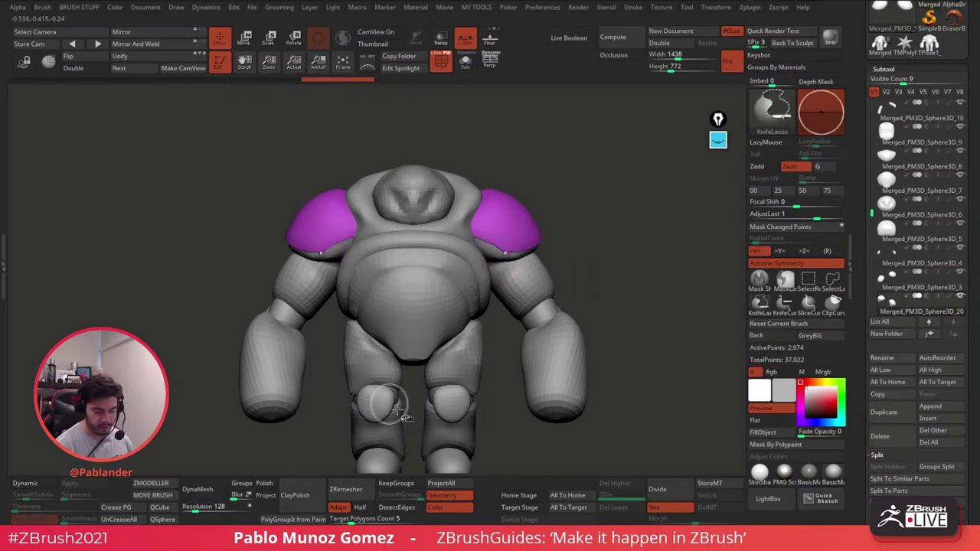
key(ctrl+z)
ctrl+shift+drag(512, 265, 417, 263)
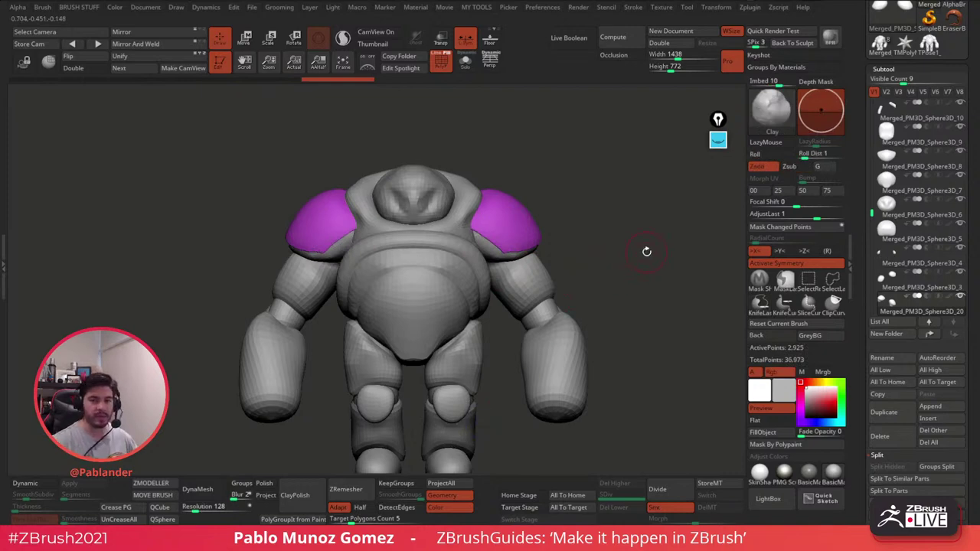
Step: Select the forearm subtool and duplicate it as the base for forearm armour plates
drag(632, 233, 590, 270)
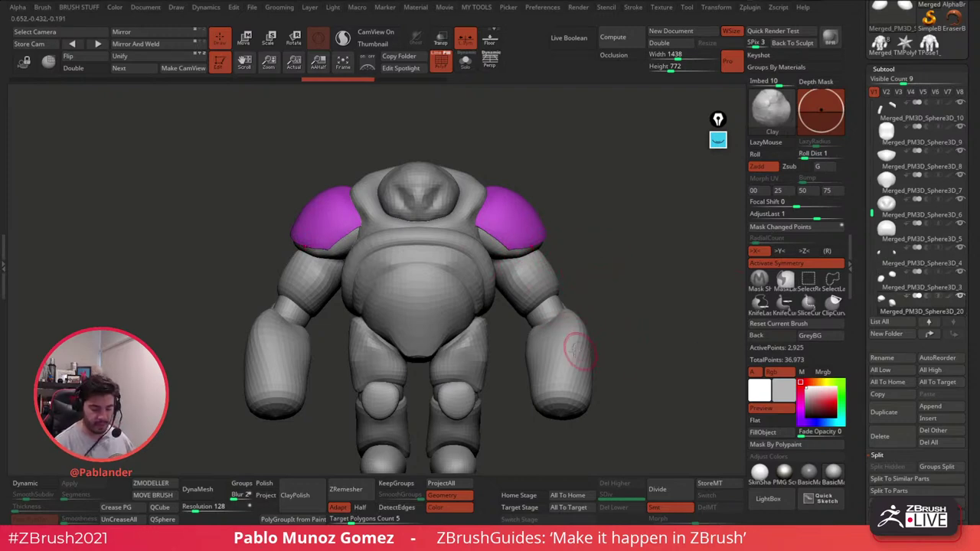
alt+right_drag(570, 351, 550, 278)
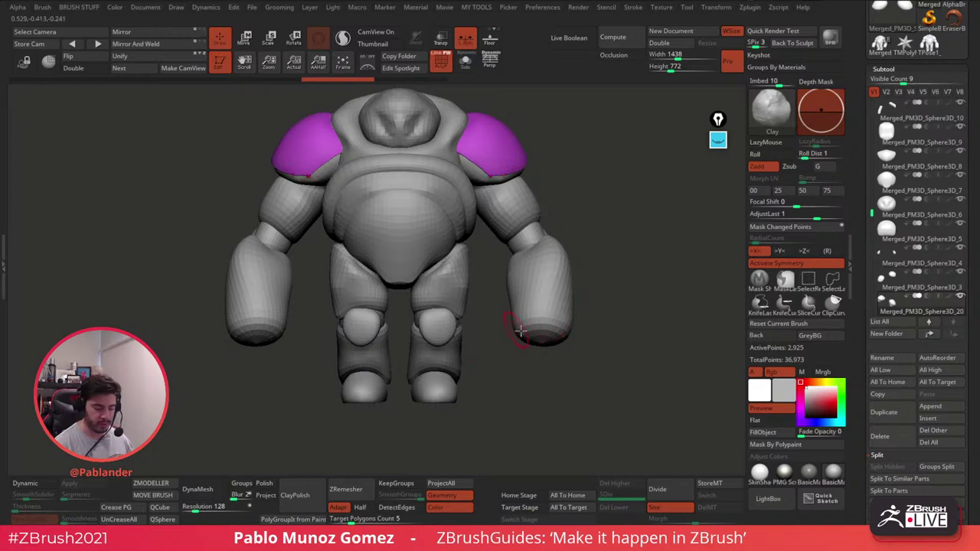
alt+click(557, 284)
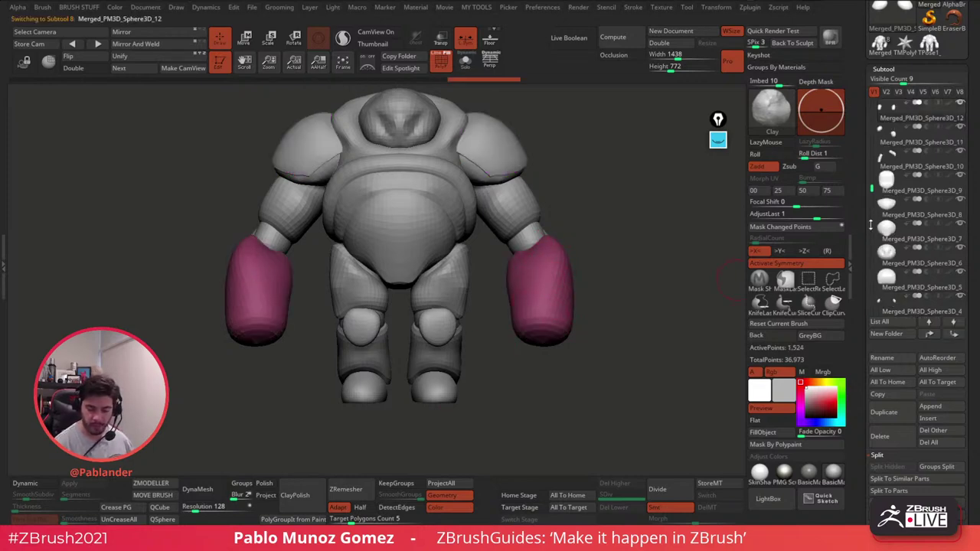
drag(871, 187, 865, 119)
click(893, 412)
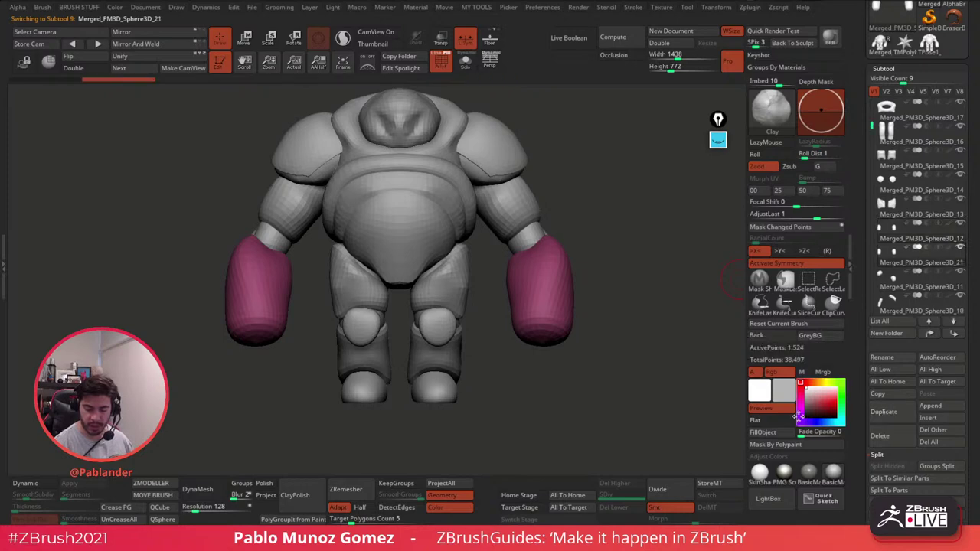
Step: Slice off the inner side of the forearm copies at an angle with KnifeLasso, redoing the cut until it fits
key(1)
drag(610, 413, 623, 414)
mouse_move(647, 363)
mouse_down()
mouse_move(564, 236)
mouse_move(443, 239)
mouse_move(588, 199)
mouse_move(561, 204)
mouse_move(511, 261)
mouse_move(472, 178)
mouse_up()
key(ctrl+z)
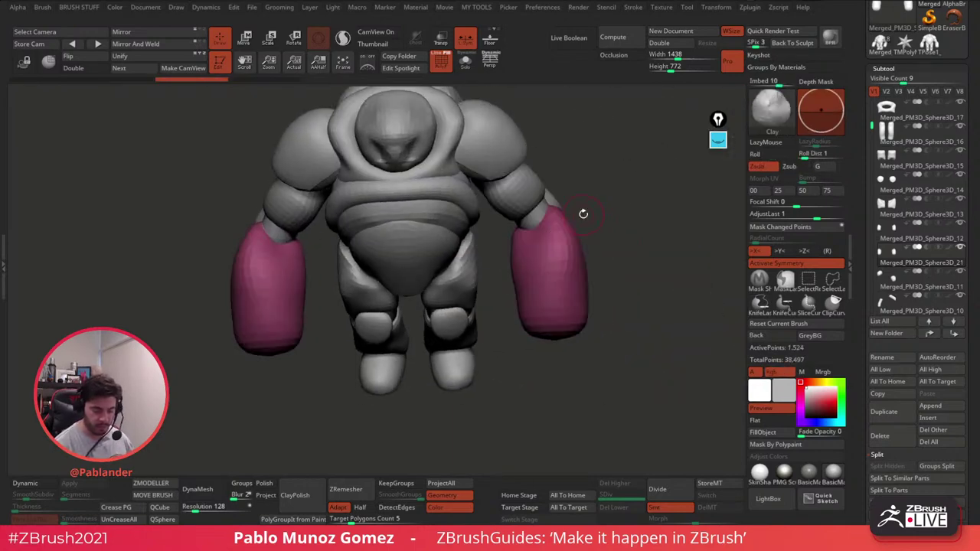
ctrl+shift+drag(579, 205, 521, 261)
mouse_move(538, 222)
ctrl+shift+mouse_down()
mouse_move(494, 317)
mouse_move(485, 210)
mouse_move(500, 339)
mouse_move(488, 369)
ctrl+shift+mouse_up()
key(ctrl+z)
mouse_move(605, 291)
ctrl+shift+mouse_down()
mouse_move(577, 314)
mouse_move(570, 393)
mouse_move(655, 329)
ctrl+shift+mouse_up()
key(ctrl+z)
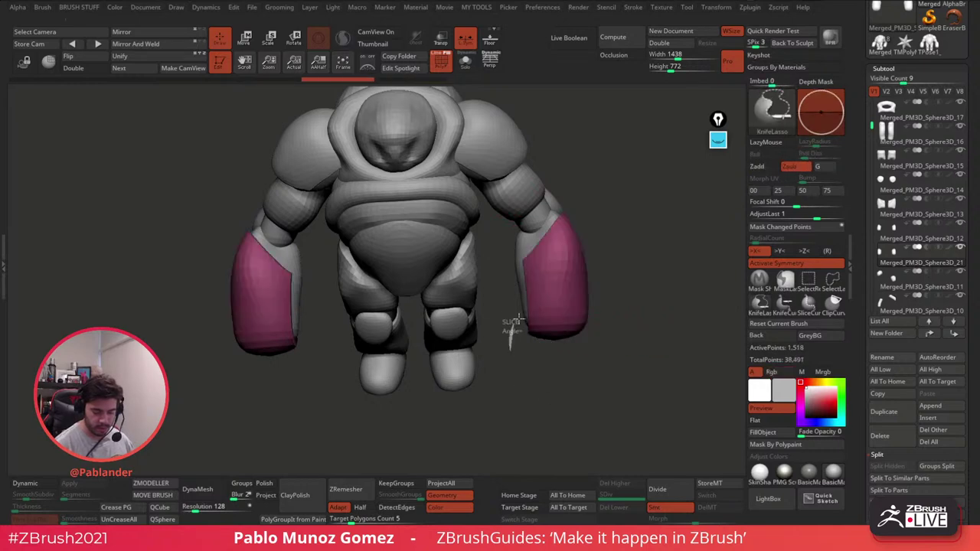
Step: Cut off the lower end of the forearm copies with KnifeLasso so the rounded hands are exposed
ctrl+shift+drag(510, 310, 536, 413)
mouse_move(637, 337)
mouse_down()
mouse_move(594, 339)
mouse_move(647, 280)
mouse_up()
key(ctrl+z)
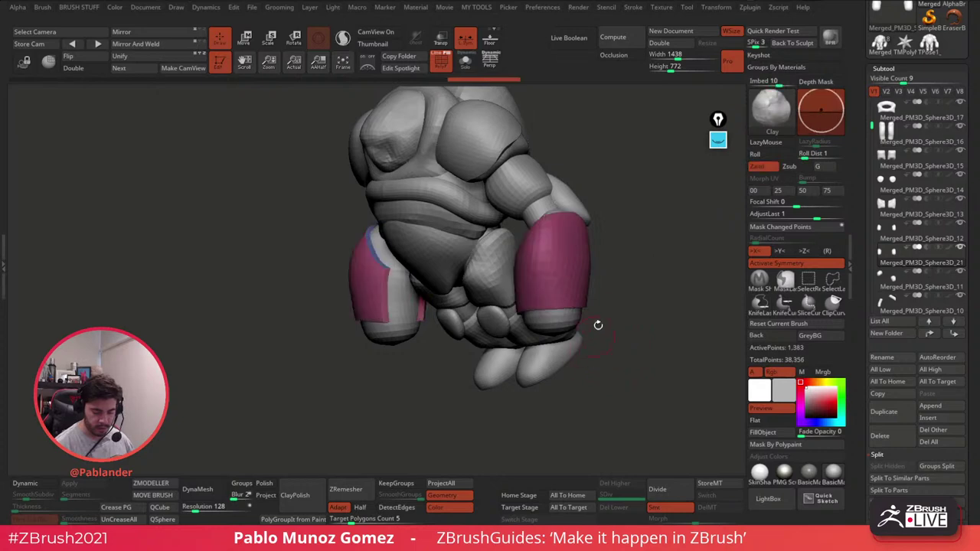
Step: Try several KnifeLasso cuts across the upper edge of the forearm plates near the elbow
ctrl+shift+drag(587, 178, 554, 274)
ctrl+shift+drag(635, 177, 567, 316)
key(ctrl+z)
ctrl+alt+shift+drag(622, 141, 622, 143)
key(ctrl+z)
mouse_move(578, 192)
ctrl+shift+mouse_down()
mouse_move(573, 299)
mouse_move(626, 162)
ctrl+shift+mouse_up()
drag(628, 216, 690, 259)
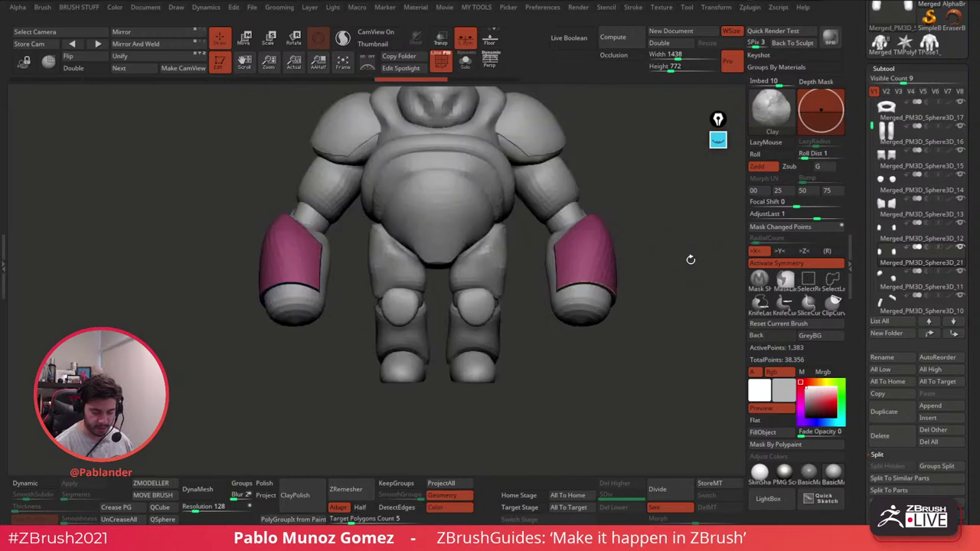
Step: Cut an angled notch into the lower edge of the forearm plates and turn off the polygroup wireframe display
mouse_move(597, 337)
mouse_down()
mouse_move(587, 350)
mouse_move(524, 308)
mouse_move(572, 391)
mouse_up()
ctrl+shift+click(587, 357)
mouse_move(592, 345)
ctrl+alt+shift+mouse_down()
mouse_move(513, 345)
mouse_move(562, 410)
mouse_move(619, 294)
mouse_move(567, 337)
mouse_move(527, 348)
mouse_move(590, 344)
mouse_move(625, 281)
mouse_move(632, 318)
mouse_move(613, 269)
ctrl+alt+shift+mouse_up()
click(441, 66)
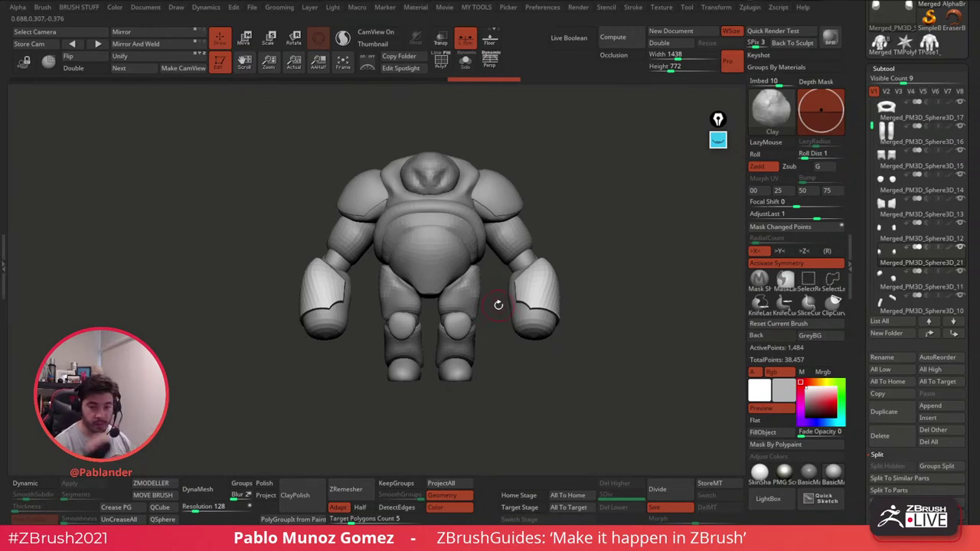
drag(595, 279, 515, 365)
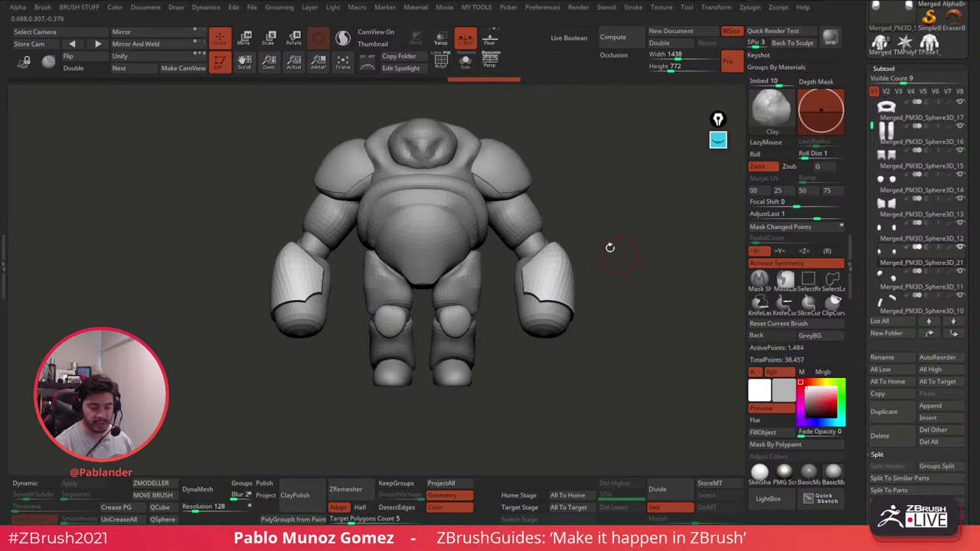
Step: Isolate the head subtool, subdivide it once and show its wireframe
alt+click(437, 140)
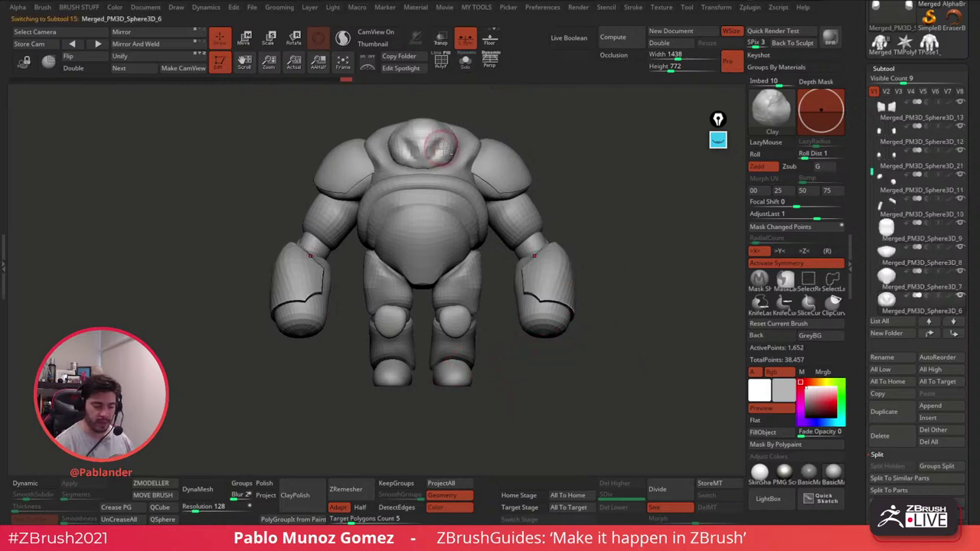
ctrl+right_drag(435, 152, 454, 206)
click(466, 63)
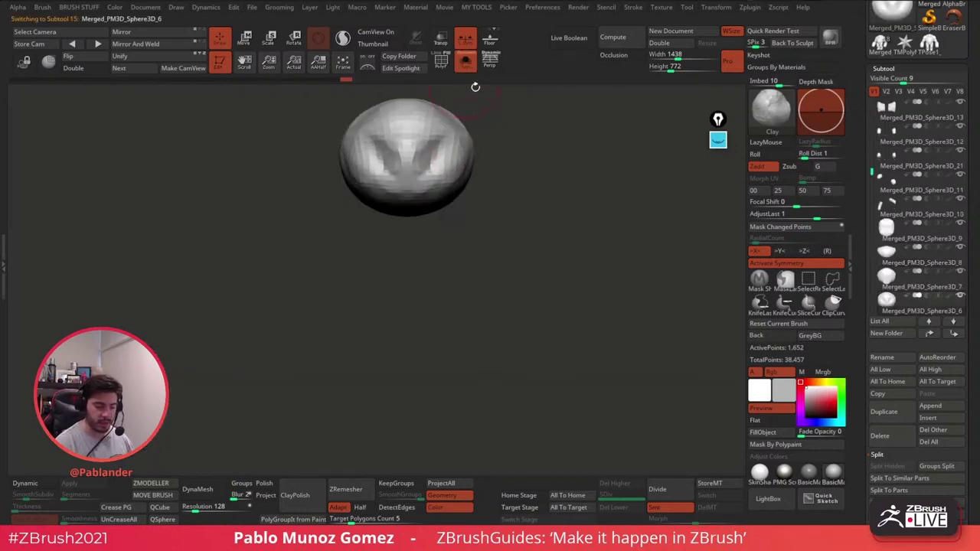
click(670, 489)
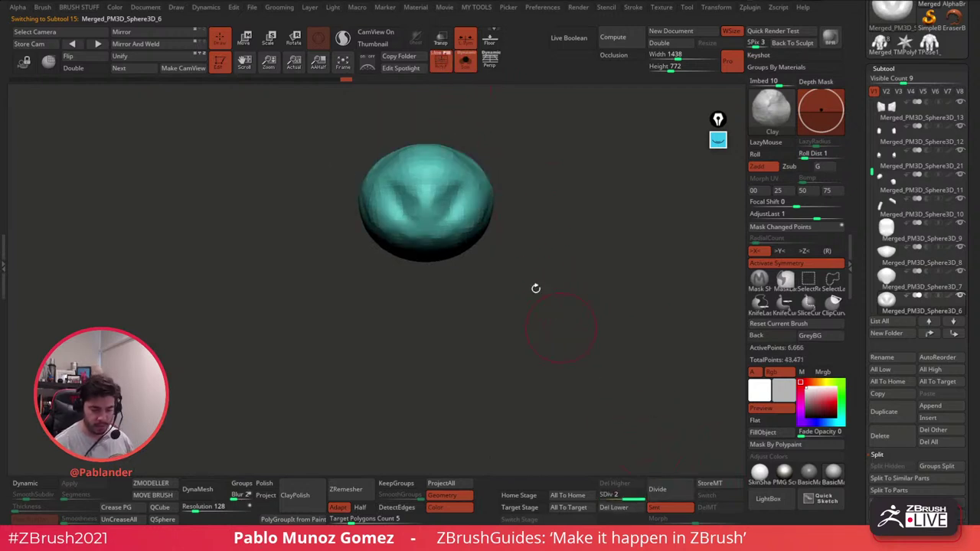
click(441, 60)
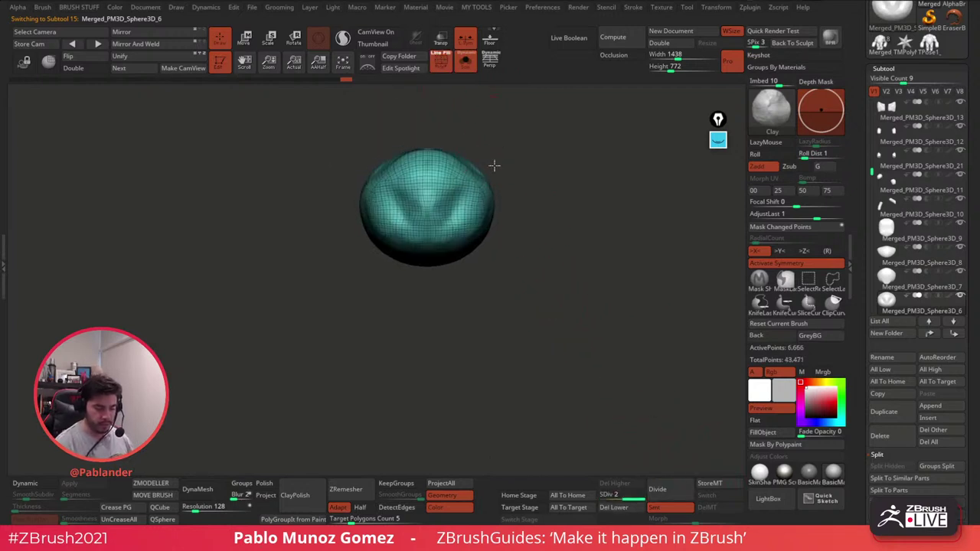
Step: Compare the head's subdivision levels 1 and 2, and delete the lower level
key(f)
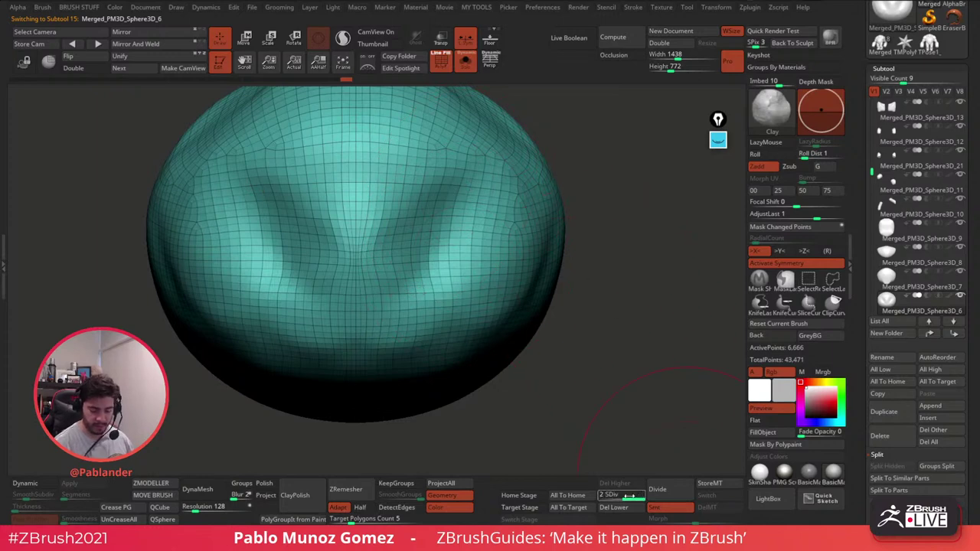
mouse_move(623, 496)
mouse_down()
mouse_move(613, 496)
mouse_move(623, 497)
mouse_up()
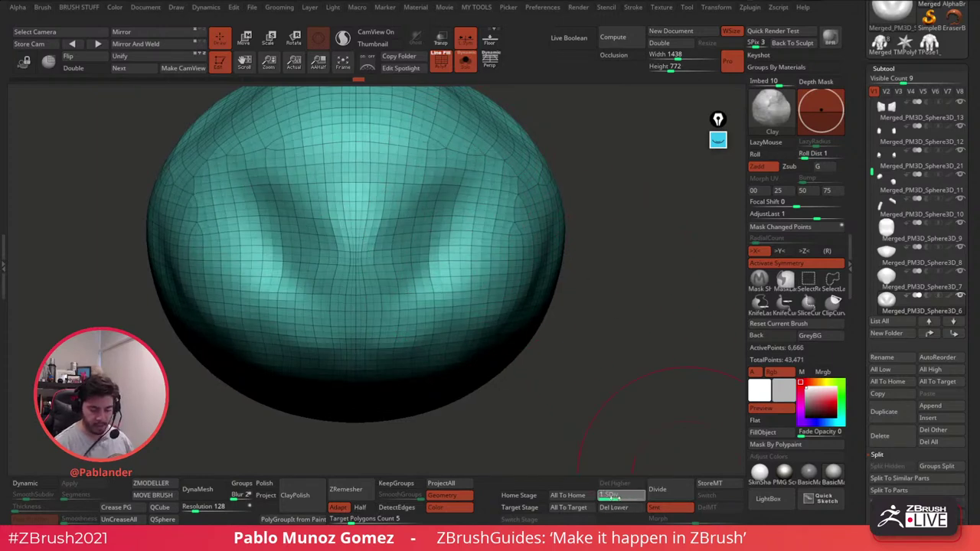
click(613, 496)
click(633, 496)
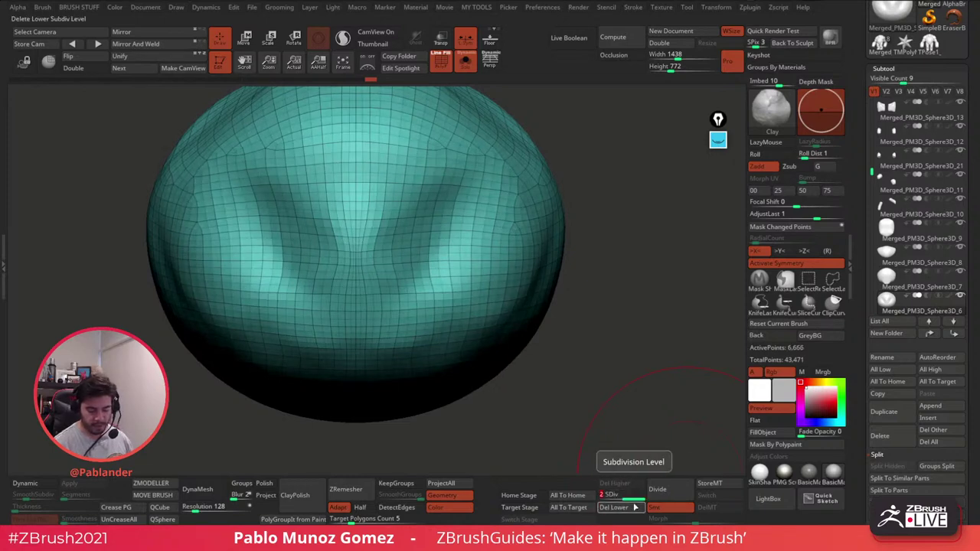
click(632, 507)
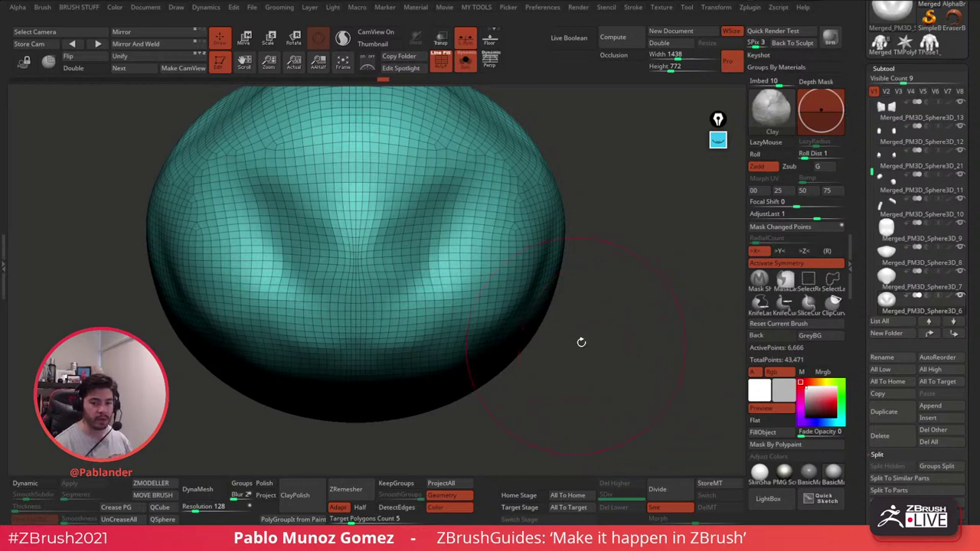
Step: Show the whole figure again without wireframe and smooth the side of the head above the eye socket
alt+drag(599, 353, 565, 289)
click(462, 63)
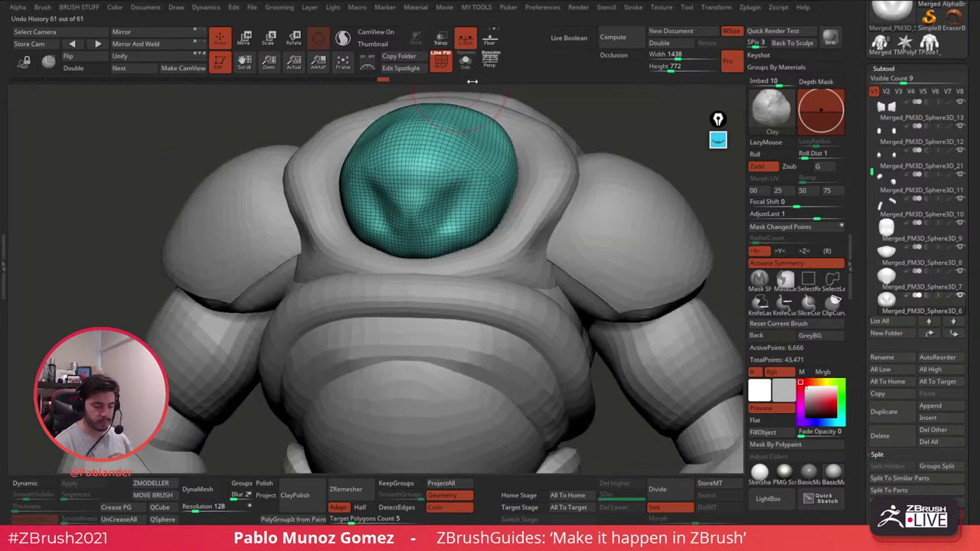
click(441, 62)
alt+drag(461, 89, 459, 143)
shift+drag(476, 207, 475, 181)
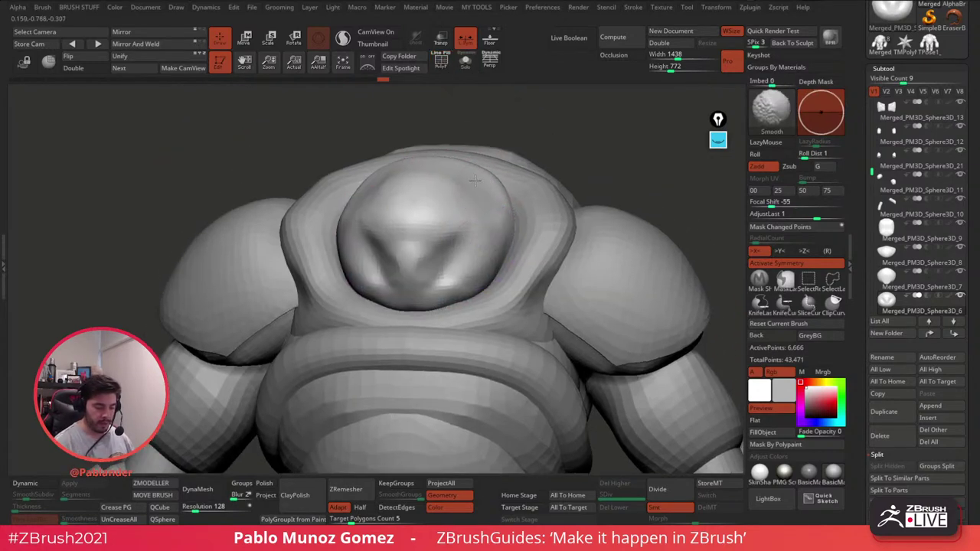
Step: Turn on perspective and inspect the full figure from a three-quarter view
alt+drag(627, 193, 619, 153)
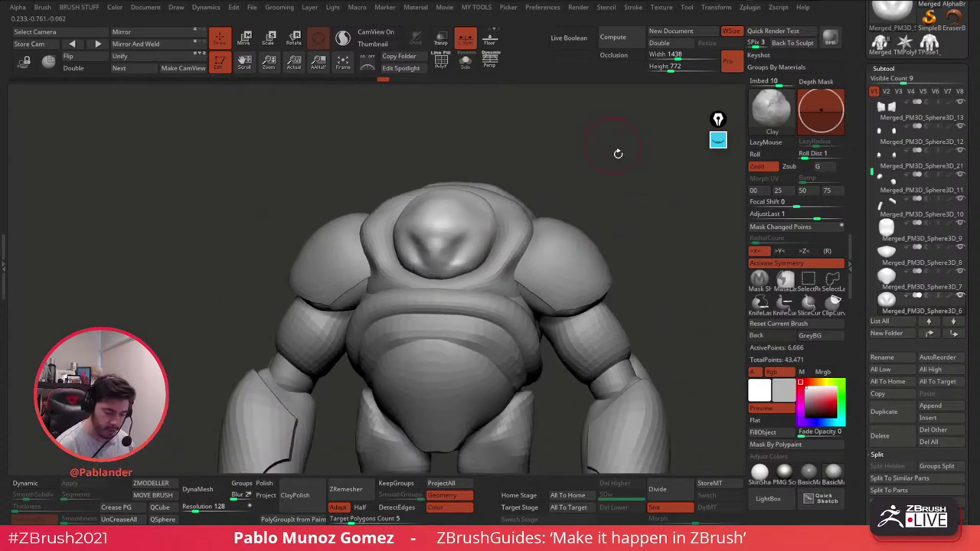
alt+drag(635, 249, 567, 219)
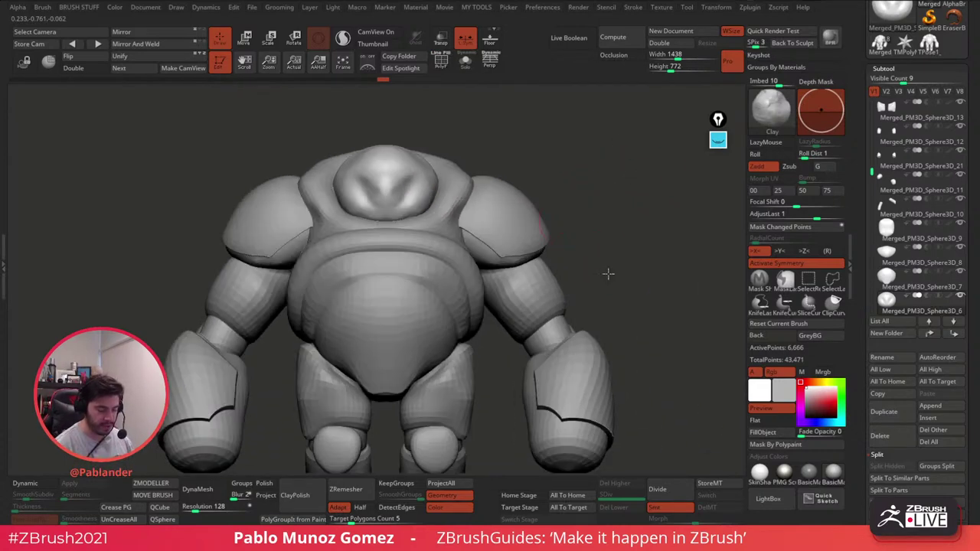
drag(608, 273, 579, 243)
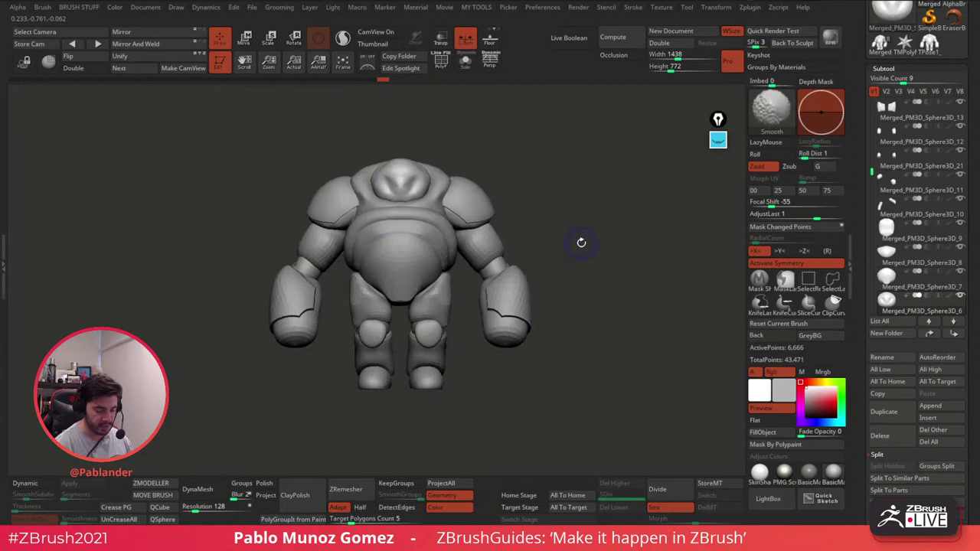
click(488, 67)
drag(546, 204, 564, 245)
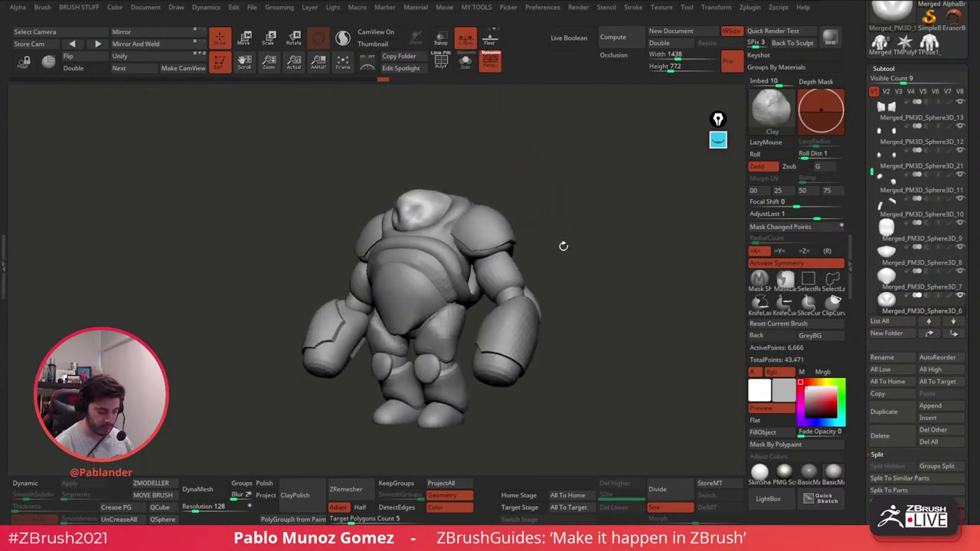
key(shift)
Step: Smooth the surfaces of the thighs and the back of the pelvis
alt+click(450, 330)
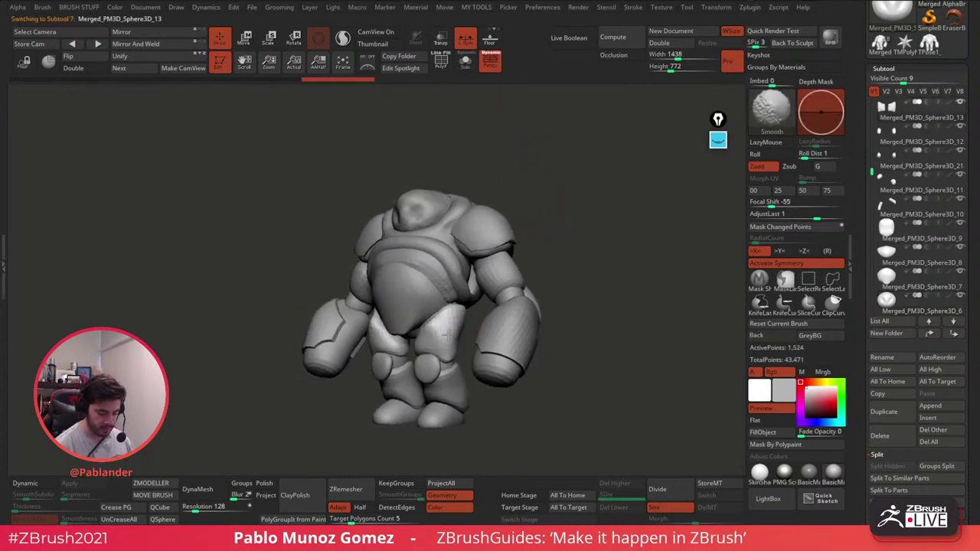
mouse_move(635, 329)
mouse_down()
mouse_move(492, 325)
mouse_move(474, 341)
mouse_move(485, 338)
mouse_move(459, 340)
mouse_up()
mouse_move(460, 340)
ctrl+right_down()
mouse_move(479, 282)
mouse_move(516, 298)
mouse_move(599, 390)
mouse_move(485, 336)
ctrl+right_up()
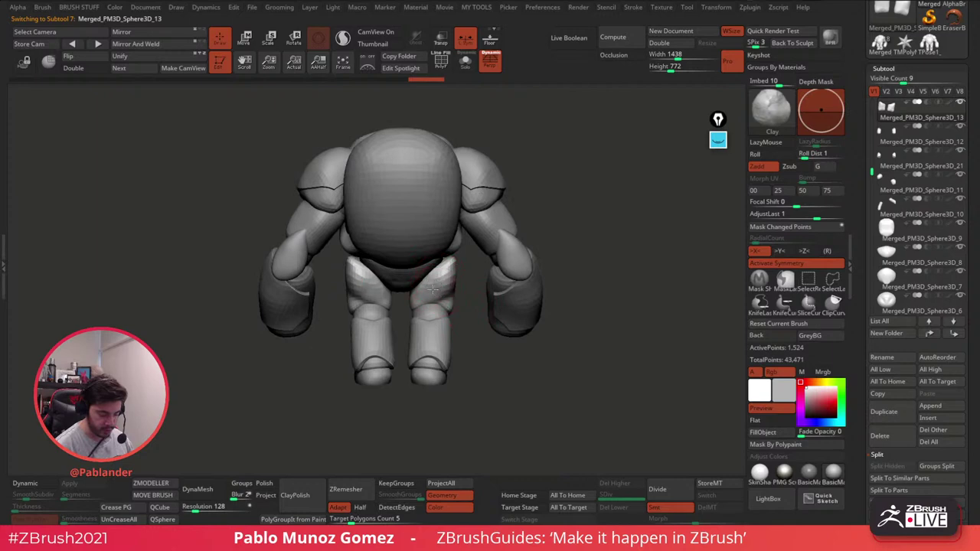
alt+click(426, 274)
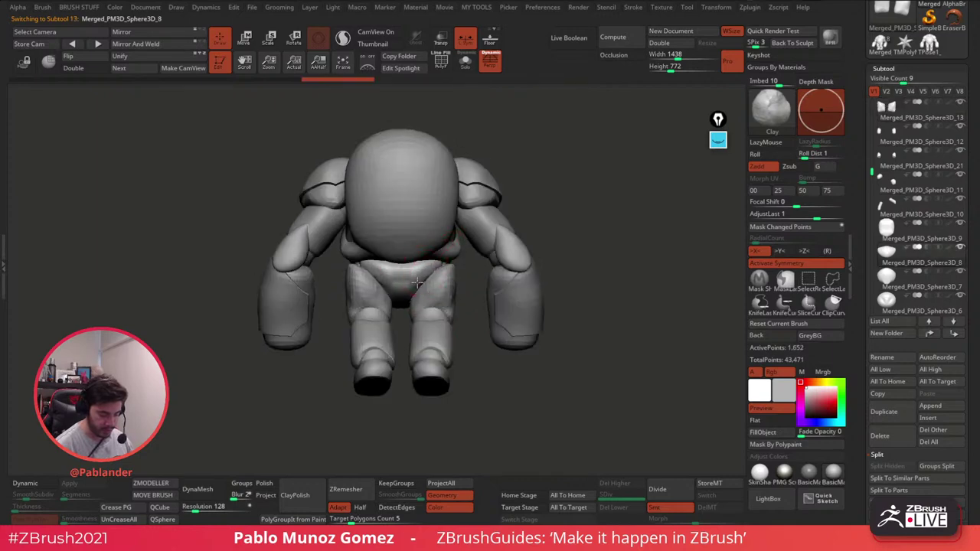
drag(433, 264, 422, 266)
right_drag(423, 266, 446, 249)
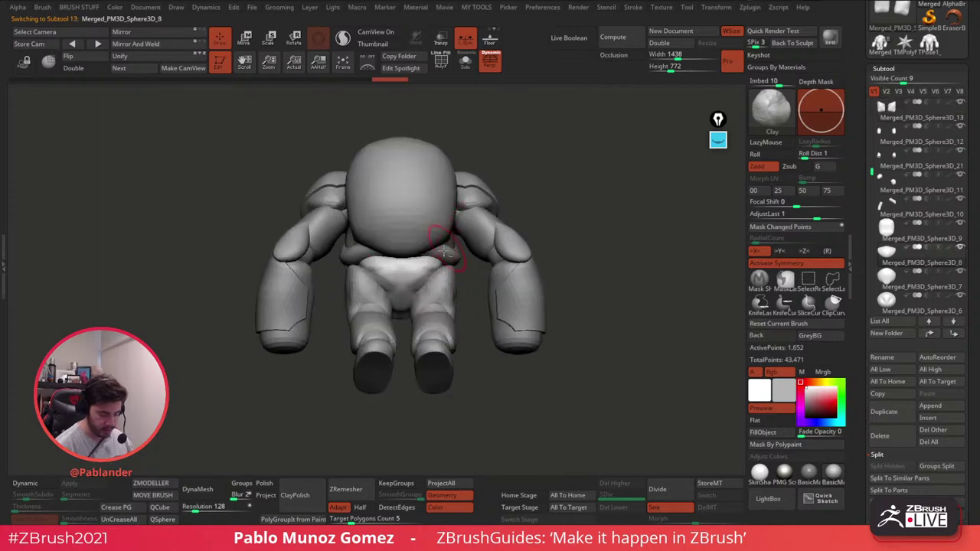
Step: Smooth the waist roll at the back of the body and select the upper arms
alt+click(447, 250)
drag(445, 252, 426, 253)
right_drag(425, 254, 482, 227)
alt+click(325, 233)
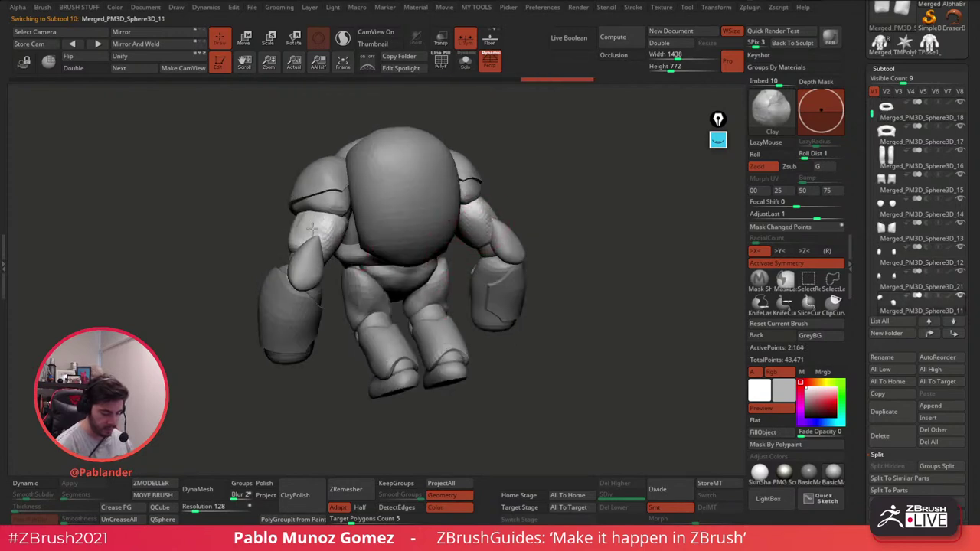
Step: Smooth the surfaces of the lower legs and the round knee pads
alt+click(444, 328)
right_drag(430, 336, 483, 307)
drag(406, 356, 418, 349)
right_drag(420, 342, 401, 328)
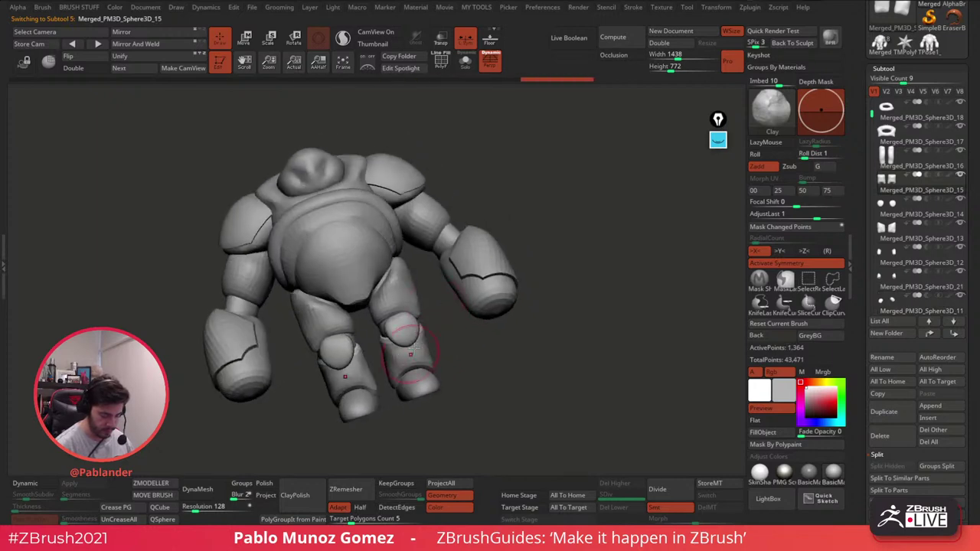
alt+click(401, 328)
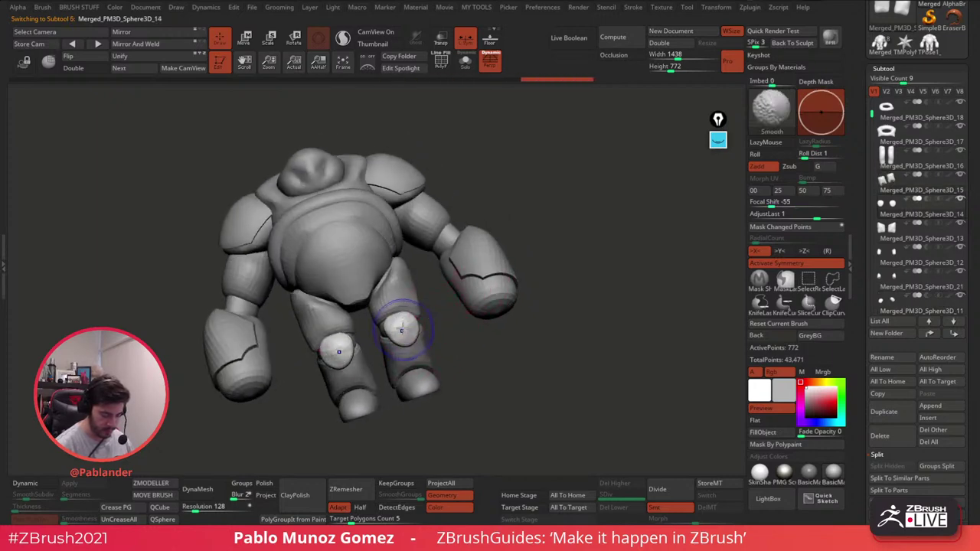
shift+right_drag(401, 326, 462, 220)
Step: Select the upper arms and smooth their surface from the front and side
alt+click(441, 209)
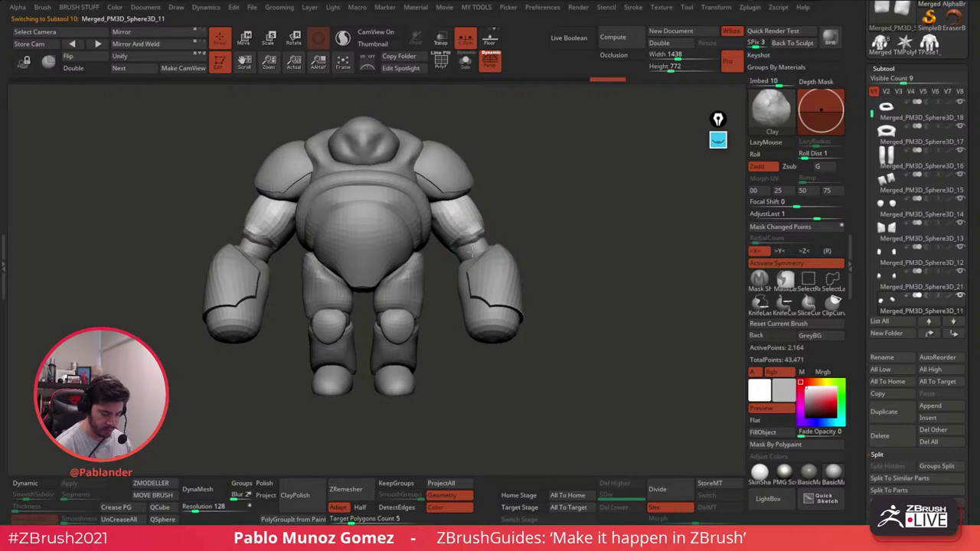
drag(607, 222, 505, 237)
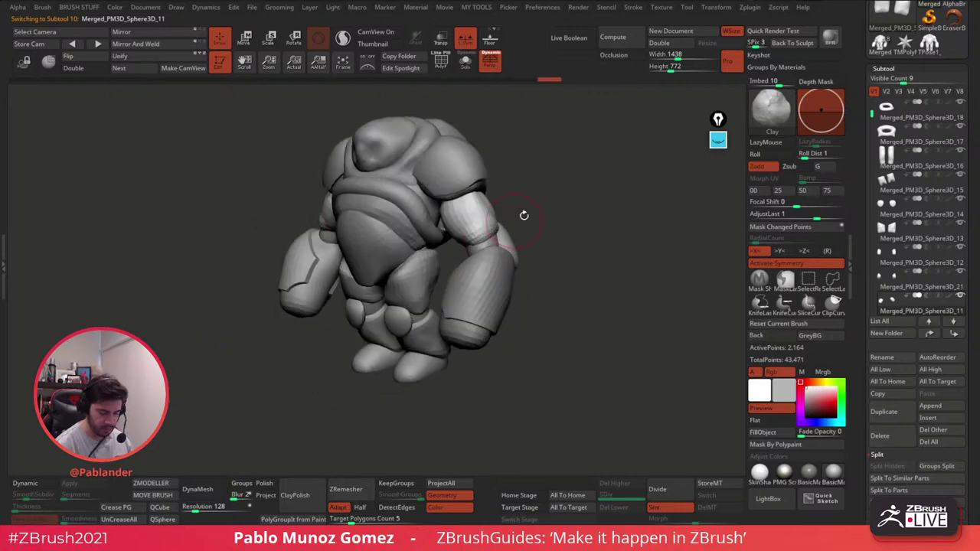
right_drag(524, 215, 585, 250)
right_drag(591, 303, 606, 314)
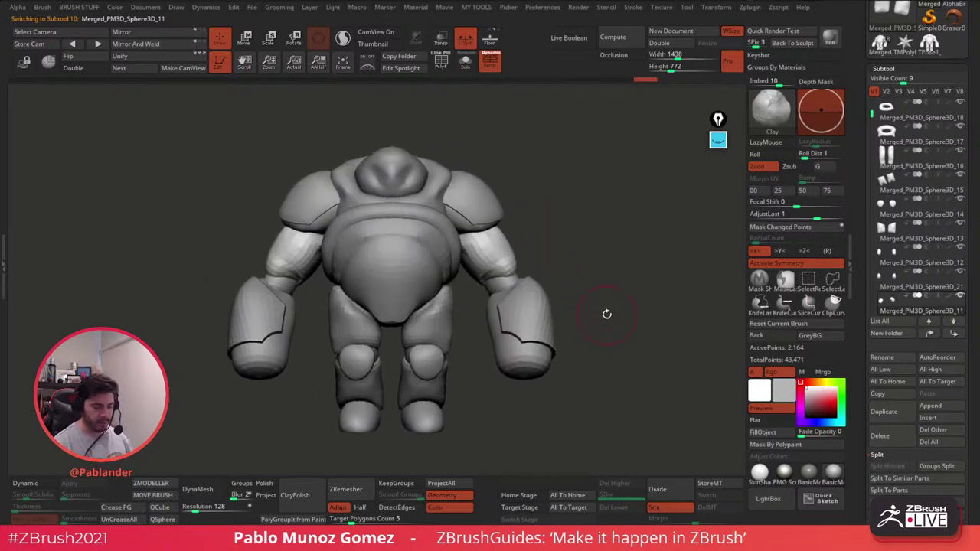
key(b)
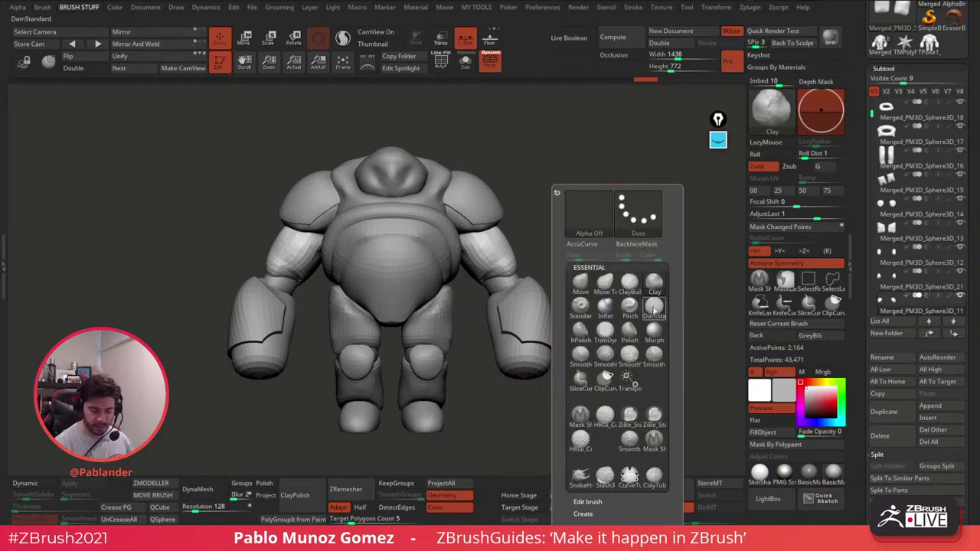
click(653, 309)
key(space)
drag(594, 220, 585, 219)
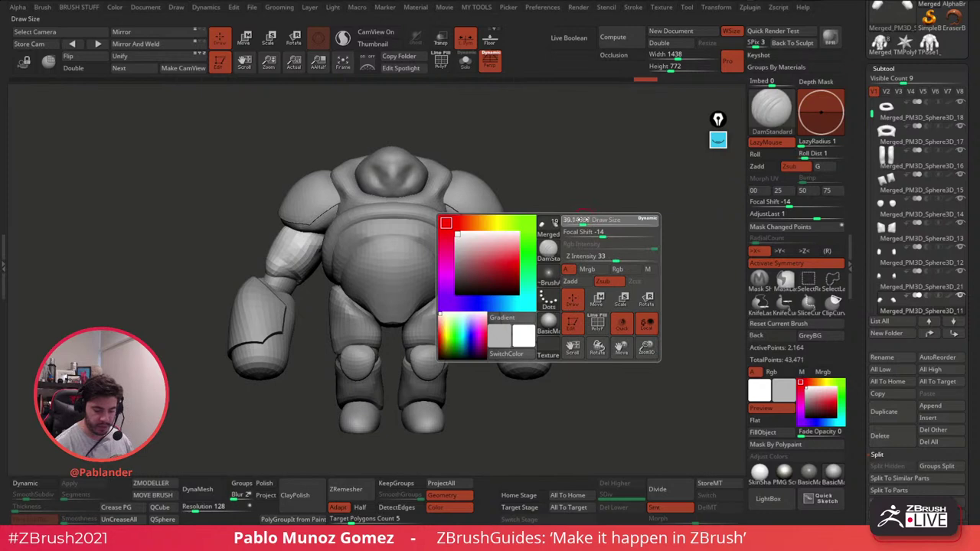
Step: Select the head and fill in its eye sockets with the Clay brush
mouse_move(554, 224)
ctrl+right_down()
mouse_move(551, 256)
mouse_move(533, 262)
ctrl+right_up()
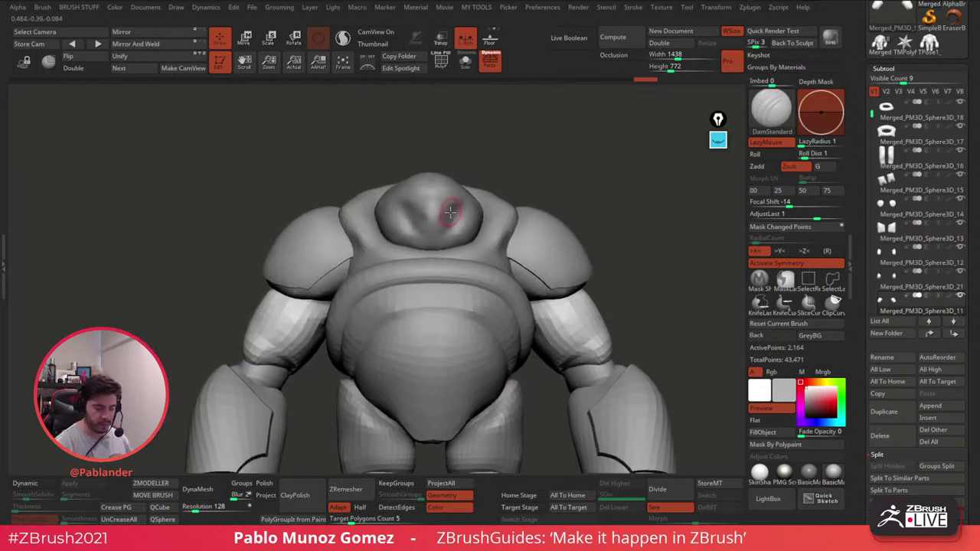
alt+click(450, 212)
mouse_move(450, 198)
right_down()
mouse_move(453, 215)
mouse_move(449, 193)
mouse_move(485, 197)
mouse_move(459, 200)
right_up()
key(b)
click(527, 285)
mouse_move(437, 222)
mouse_down()
mouse_move(451, 208)
mouse_move(418, 198)
mouse_move(450, 201)
mouse_up()
mouse_move(451, 200)
right_down()
mouse_move(493, 202)
mouse_move(463, 198)
right_up()
Step: Adjust the Clay brush size, then build up and smooth the lower front of the head
key(space)
mouse_move(437, 220)
mouse_down()
mouse_move(419, 227)
mouse_move(440, 204)
mouse_move(432, 193)
mouse_move(435, 205)
mouse_up()
right_drag(435, 205, 464, 211)
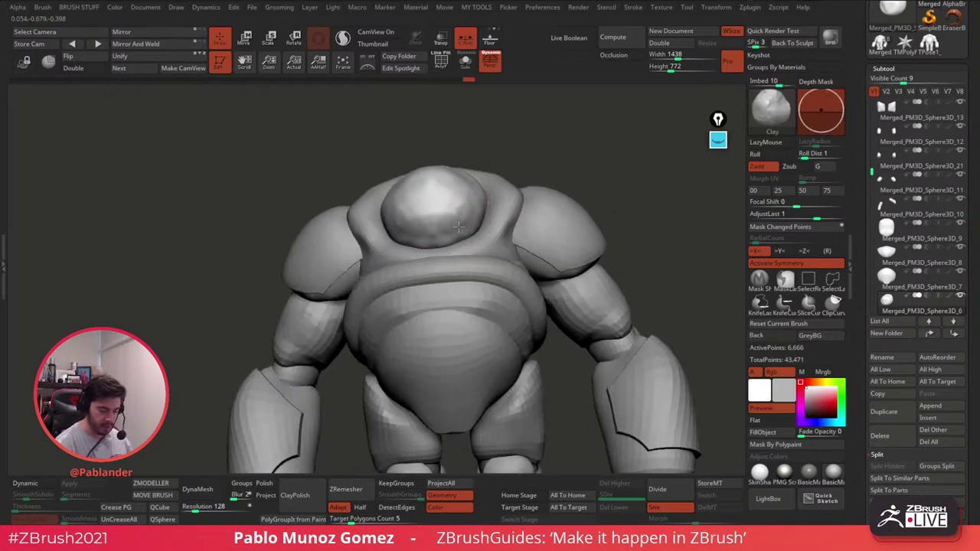
drag(441, 243, 453, 236)
mouse_move(451, 230)
shift+mouse_down()
mouse_move(442, 229)
mouse_move(450, 222)
shift+mouse_up()
mouse_move(459, 214)
right_down()
mouse_move(548, 186)
mouse_move(458, 205)
mouse_move(471, 207)
right_up()
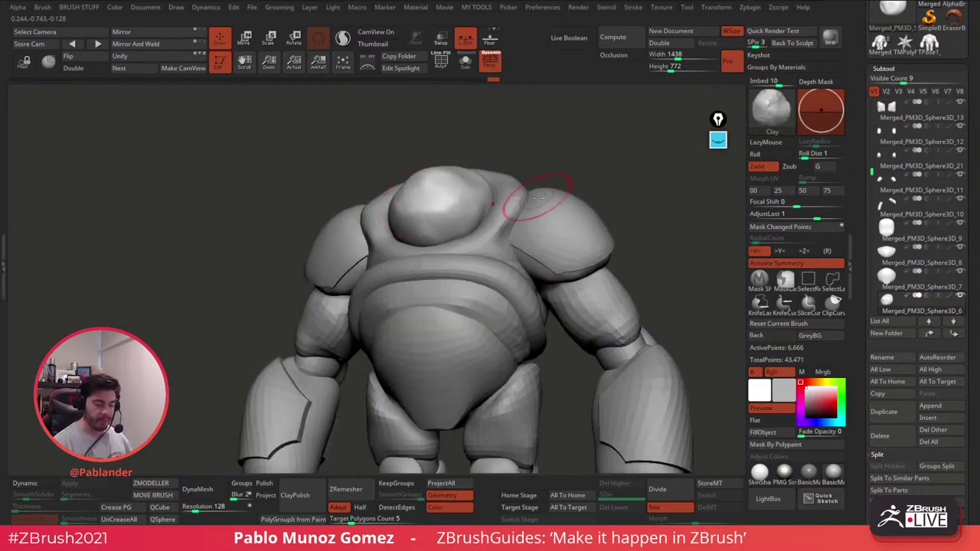
Step: Switch to the DamStandard brush at a smaller size and try carving seam lines into the side of the head
key(b)
key(d)
key(s)
drag(641, 208, 470, 219)
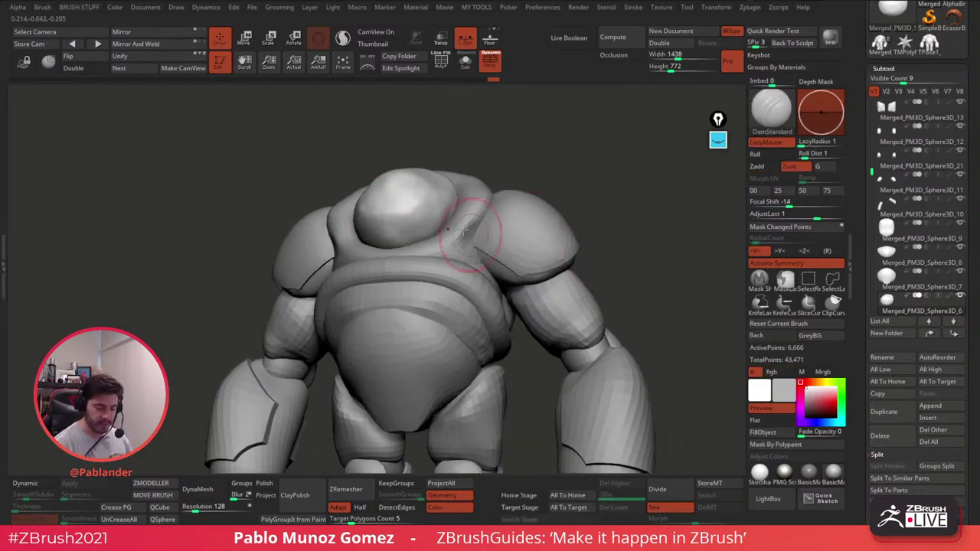
key(space)
drag(407, 225, 403, 232)
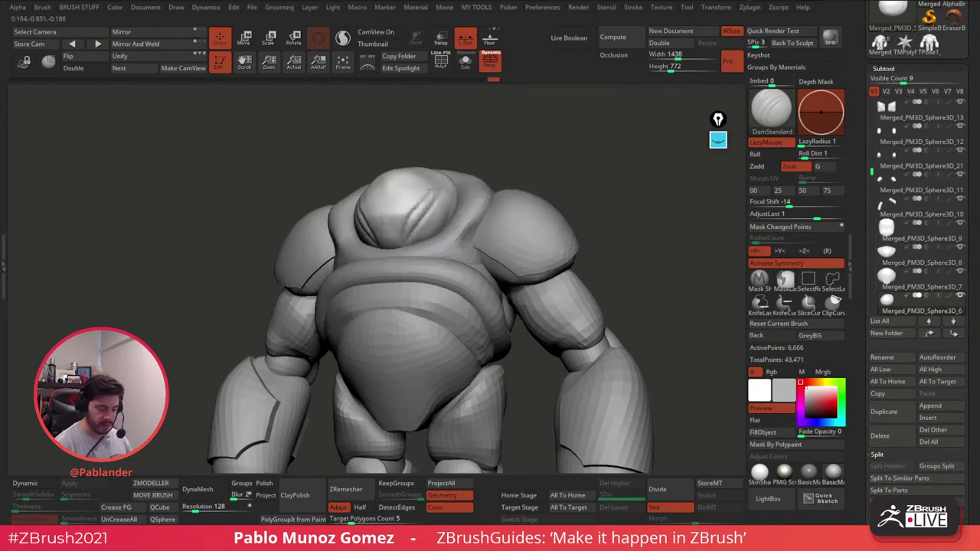
key(ctrl+z)
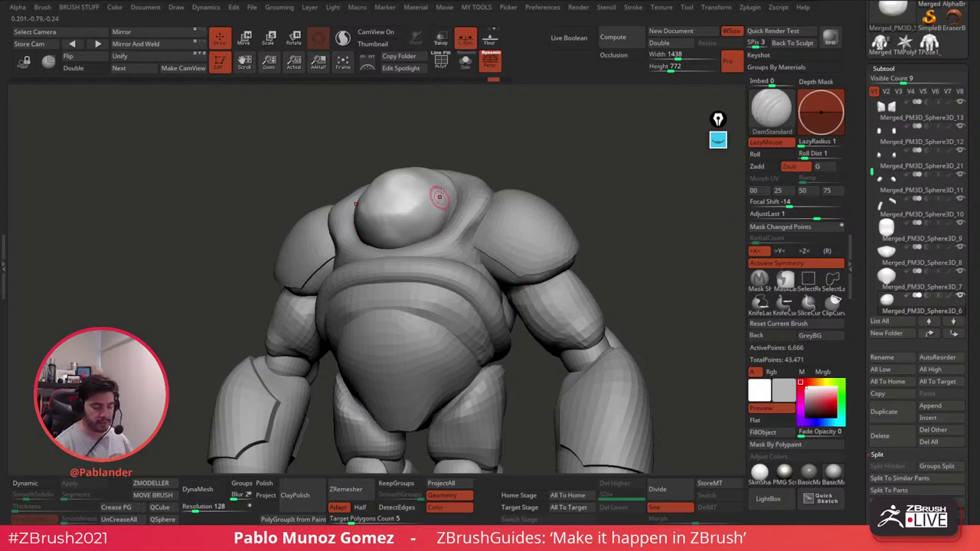
Step: Enable Sculptris Pro, select the lower belly piece and check its wireframe
click(343, 38)
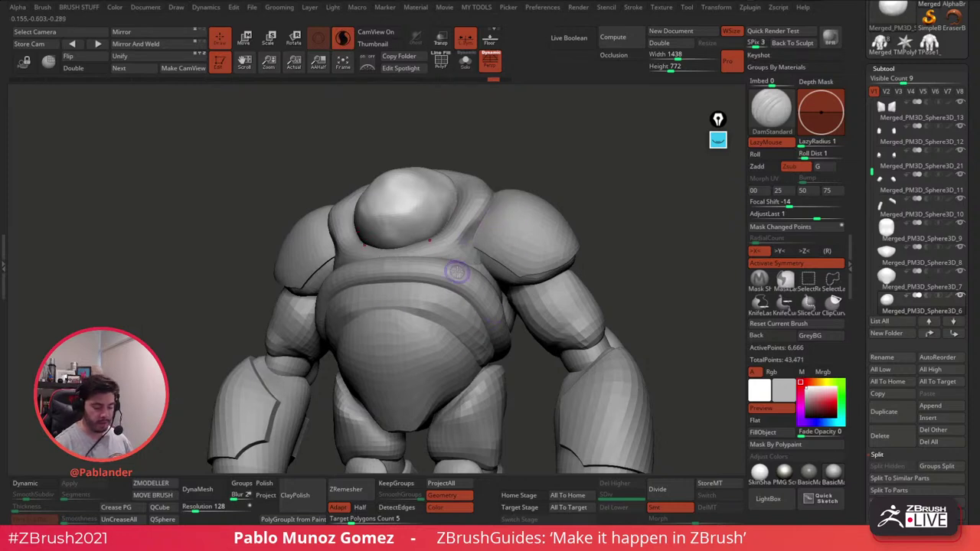
right_drag(457, 260, 487, 205)
alt+click(491, 253)
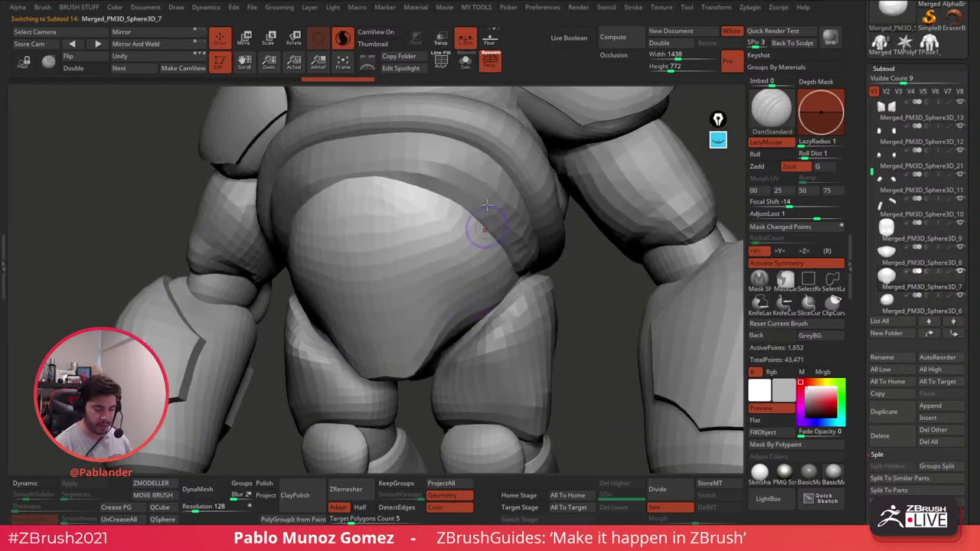
key(shift+f)
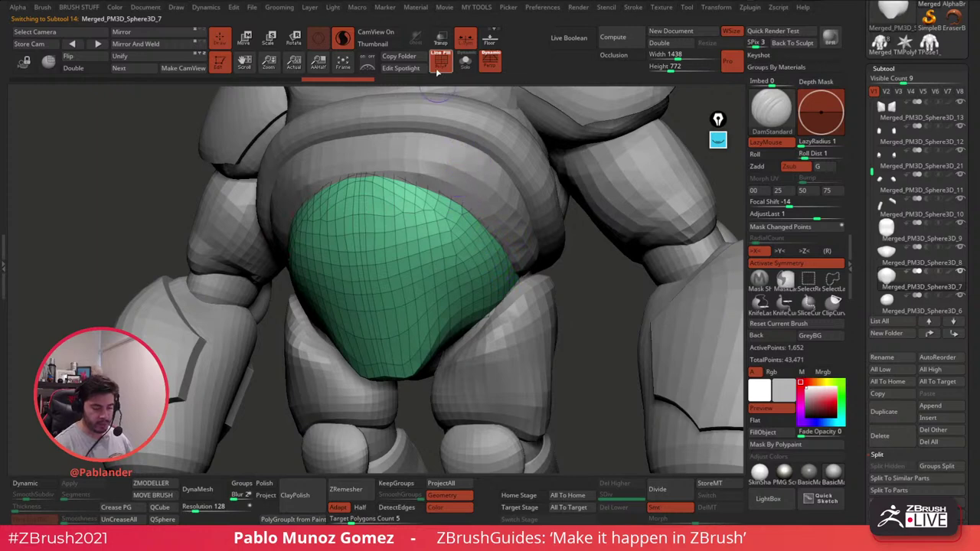
click(439, 66)
Step: Carve test grooves across the lower belly piece and examine the added mesh detail in the wireframe
mouse_move(457, 224)
mouse_down()
mouse_move(436, 252)
mouse_move(403, 264)
mouse_move(407, 329)
mouse_up()
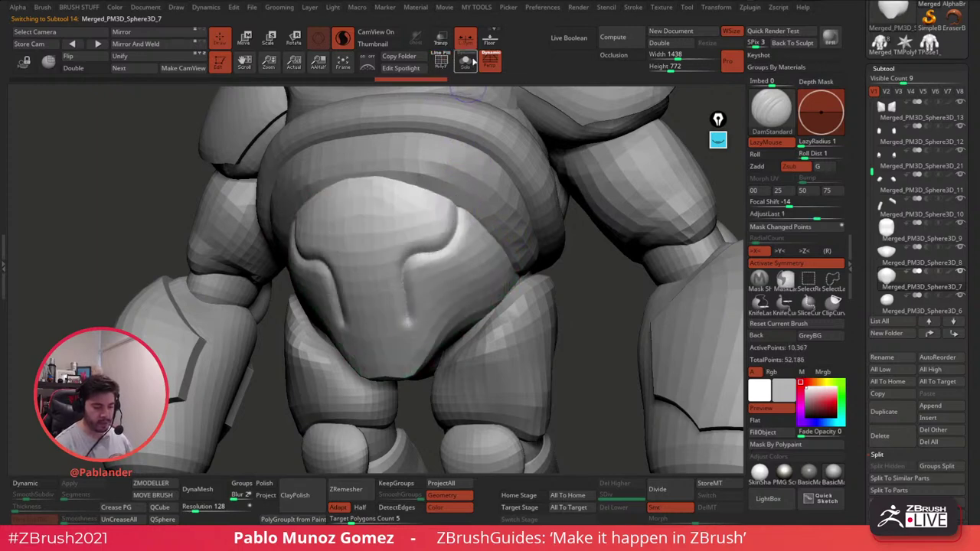
click(442, 64)
mouse_move(446, 164)
ctrl+right_down()
mouse_move(479, 327)
mouse_move(486, 196)
mouse_move(455, 302)
ctrl+right_up()
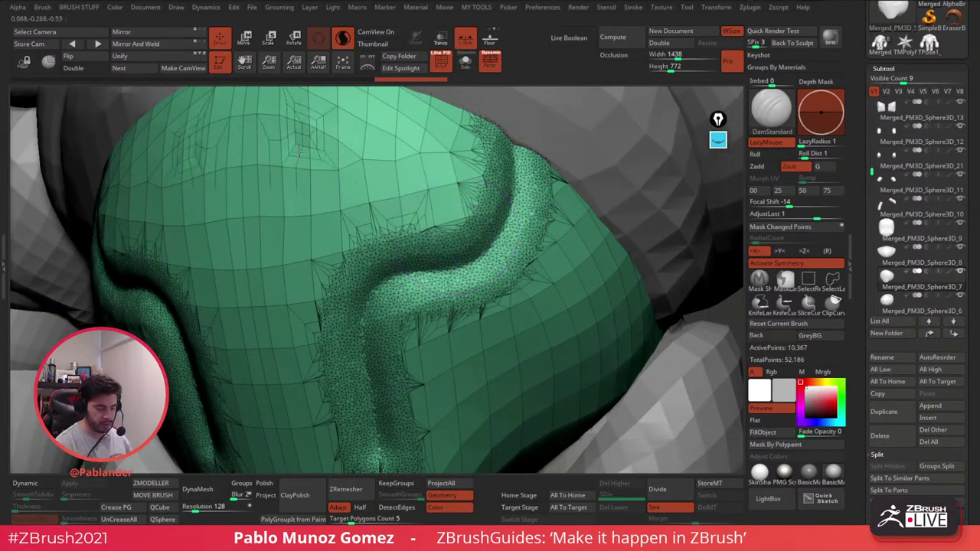
mouse_move(301, 138)
mouse_down()
mouse_move(354, 169)
mouse_move(432, 146)
mouse_move(450, 198)
mouse_move(440, 244)
mouse_move(465, 261)
mouse_up()
click(465, 63)
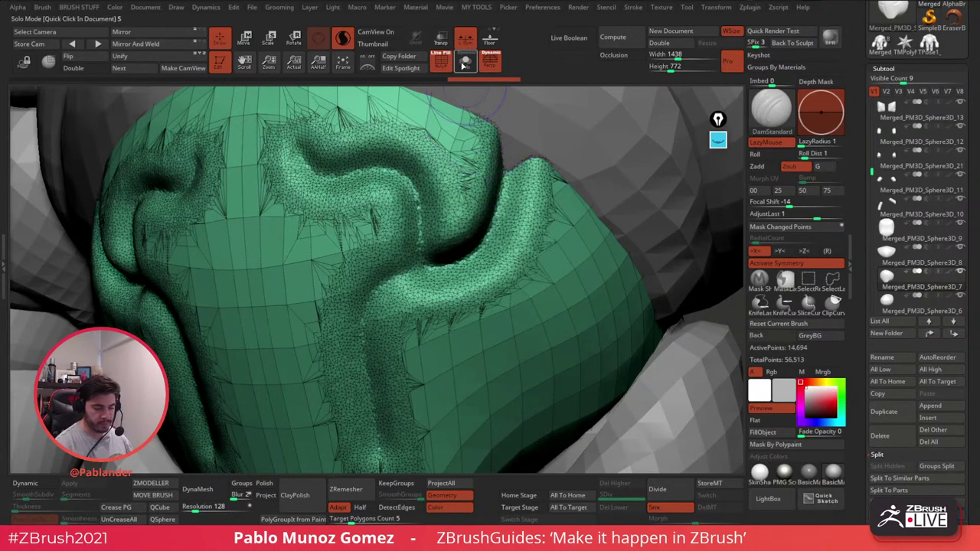
click(459, 66)
key(shift+f)
mouse_move(498, 193)
ctrl+right_down()
mouse_move(520, 320)
mouse_move(479, 285)
ctrl+right_up()
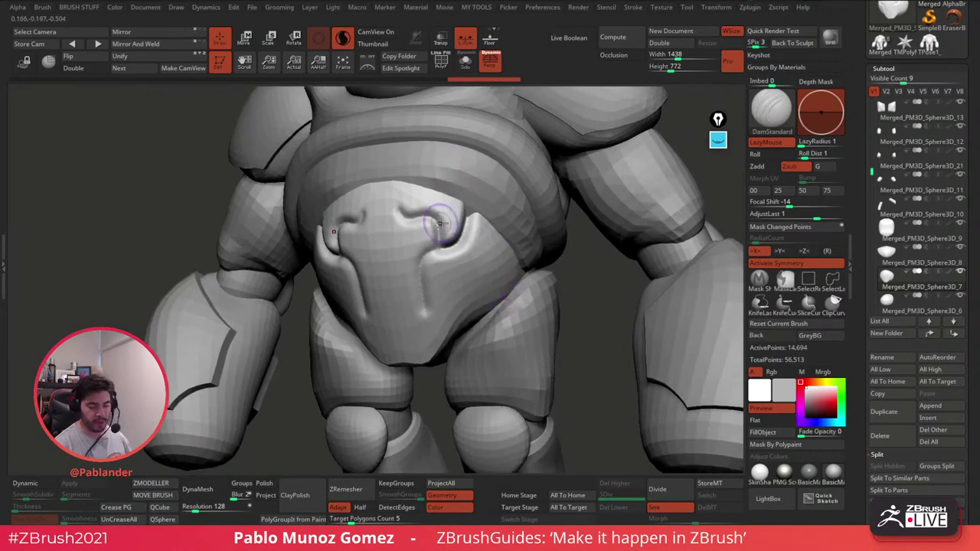
Step: Undo the test grooves on the lower belly piece and turn off its polypaint display
drag(440, 223, 496, 239)
key(ctrl+z)
key(ctrl+z)
key(ctrl+z)
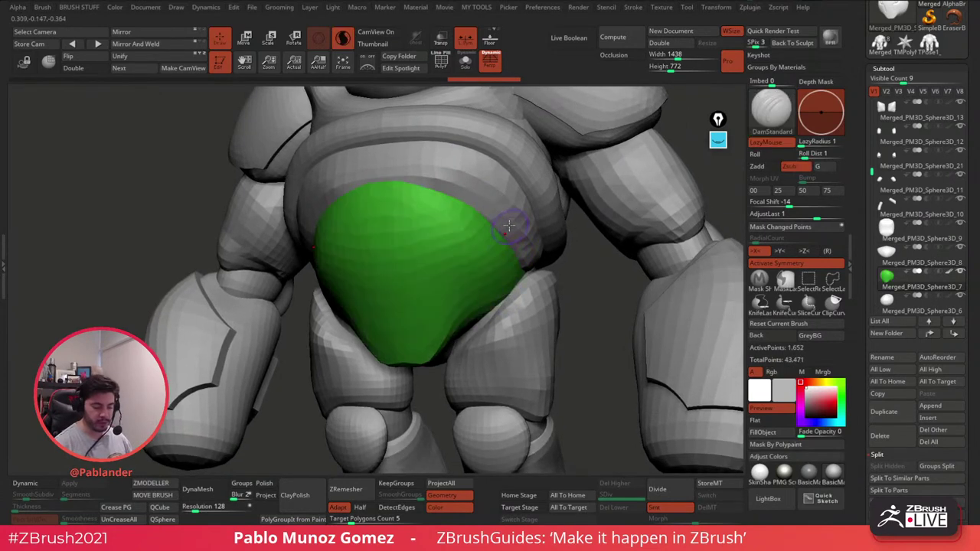
right_click(512, 226)
click(441, 63)
click(441, 63)
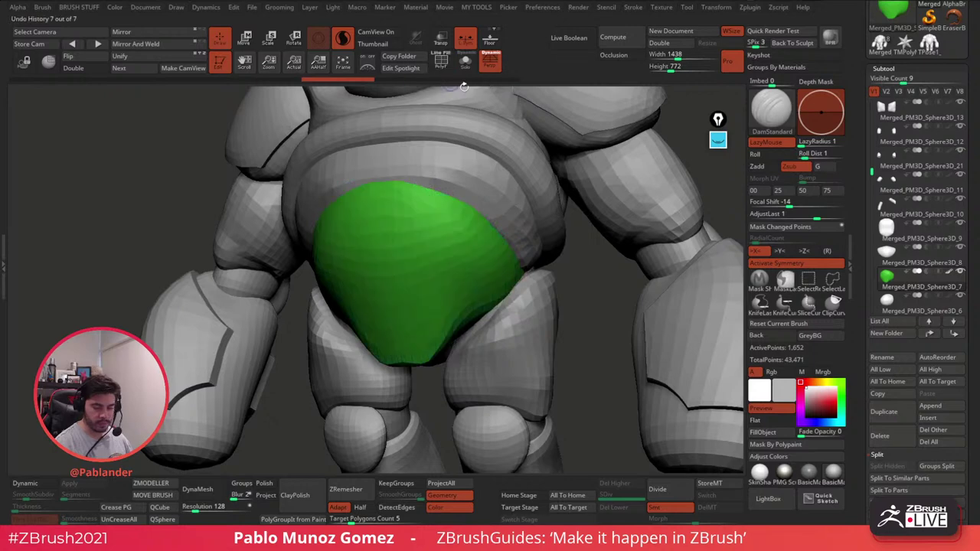
click(949, 271)
Step: Select the head and carve a mirrored seam along its side and down the cheek to the chin
alt+right_drag(497, 171, 496, 312)
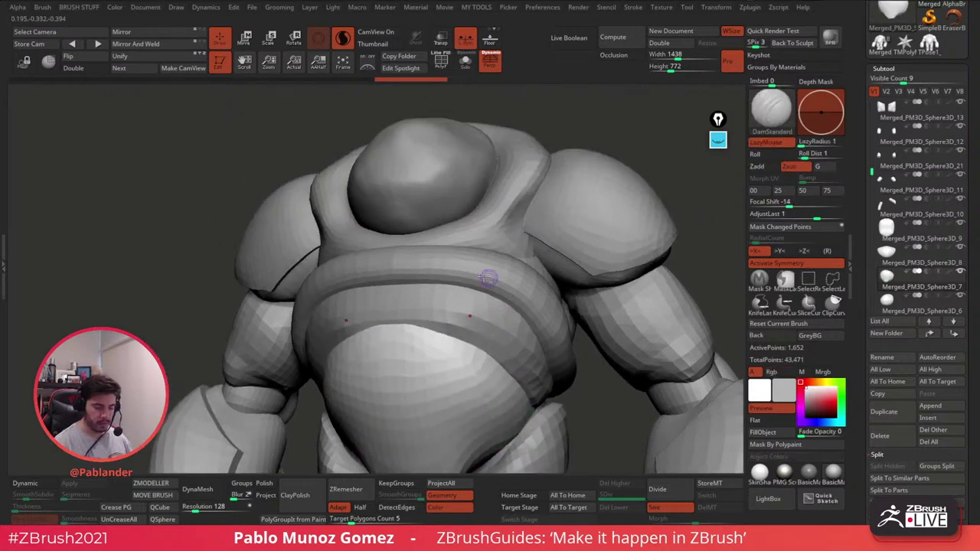
mouse_move(488, 278)
right_down()
mouse_move(462, 288)
mouse_move(464, 252)
right_up()
shift+right_drag(464, 260, 472, 283)
drag(472, 284, 473, 226)
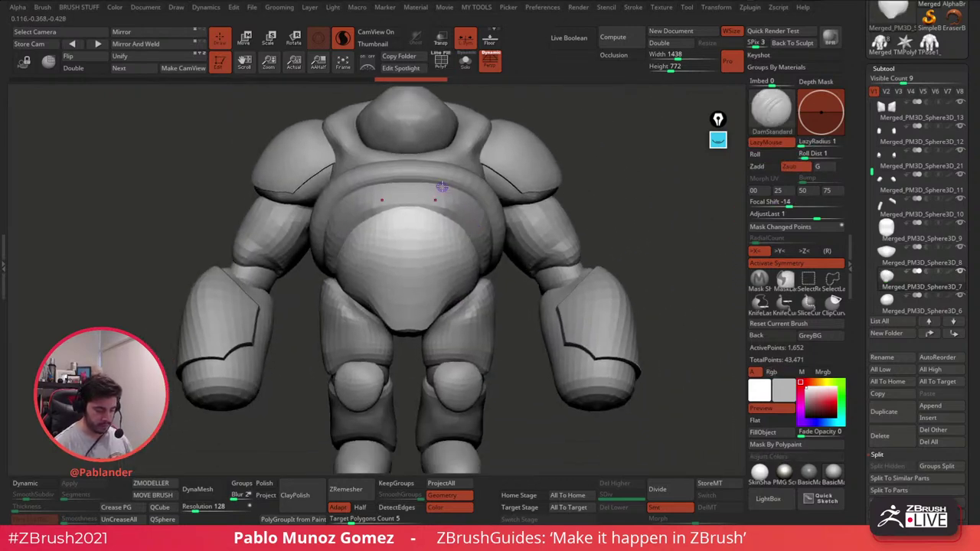
alt+right_drag(438, 146, 466, 300)
alt+click(473, 248)
right_drag(515, 240, 490, 247)
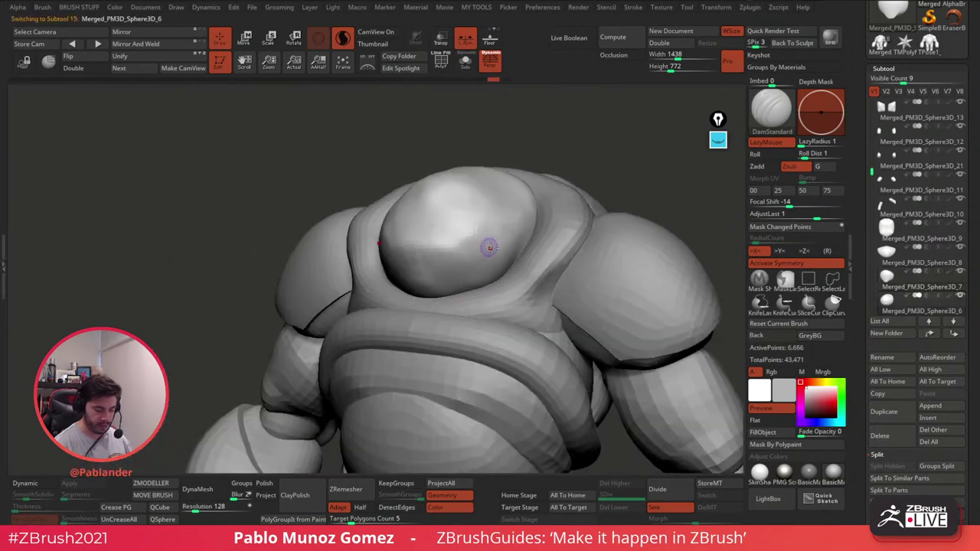
drag(490, 247, 540, 189)
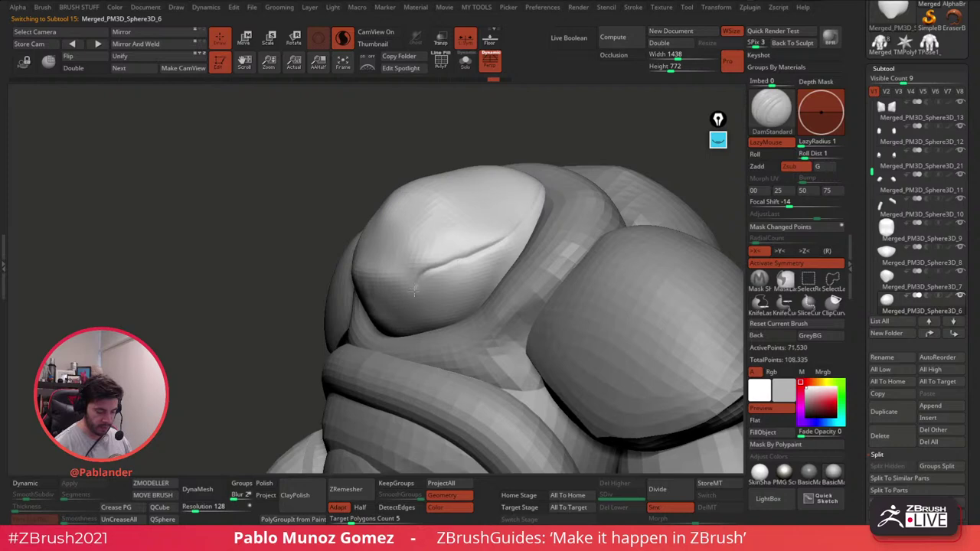
drag(421, 306, 416, 331)
Step: Carve a small panel outline at the lower front of the face, undoing the unwanted strokes
right_drag(452, 289, 430, 287)
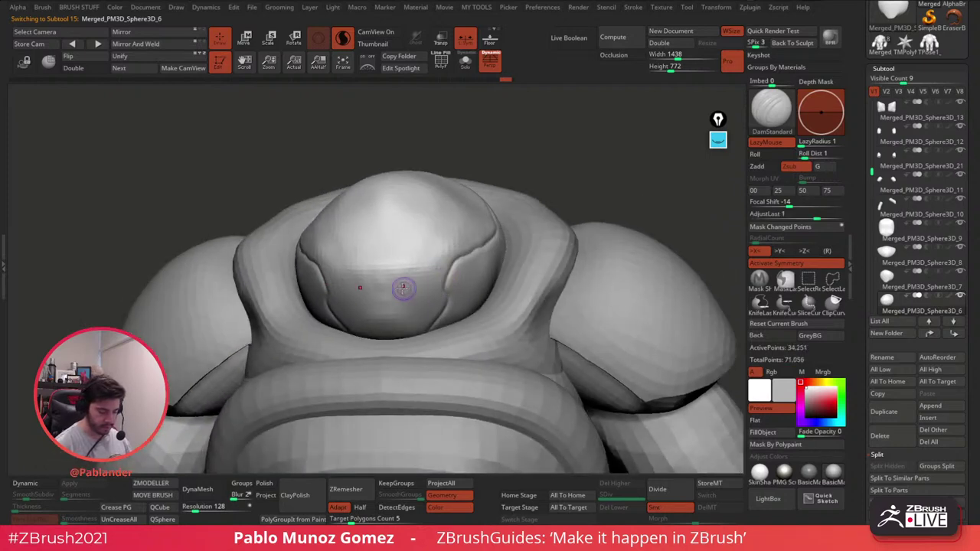
mouse_move(400, 283)
mouse_down()
mouse_move(434, 287)
mouse_move(391, 297)
mouse_up()
key(ctrl+z)
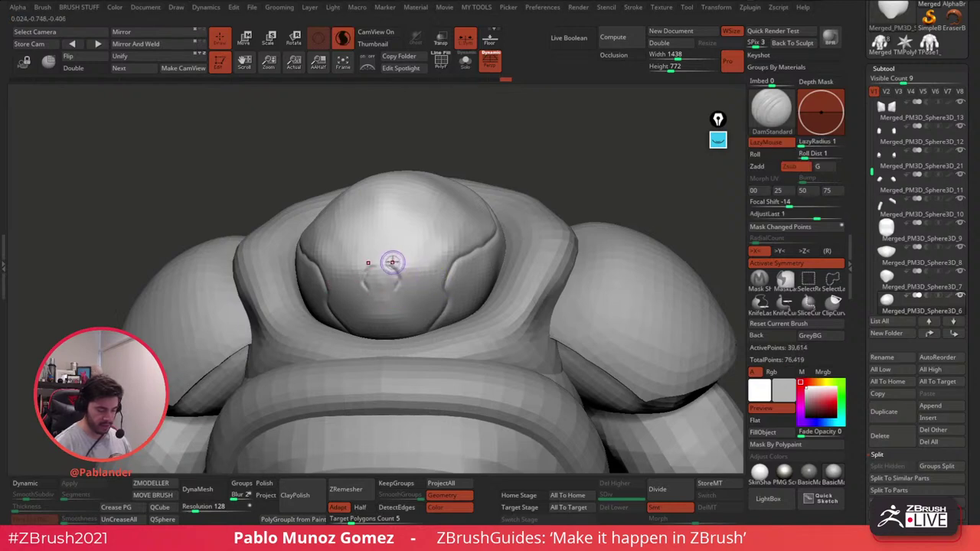
key(ctrl+z)
right_drag(423, 306, 465, 273)
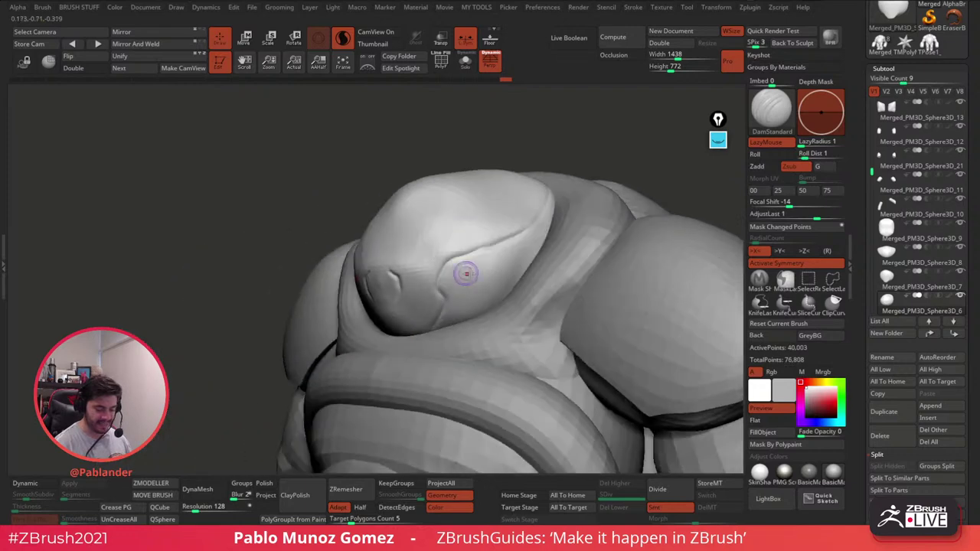
key(ctrl+z)
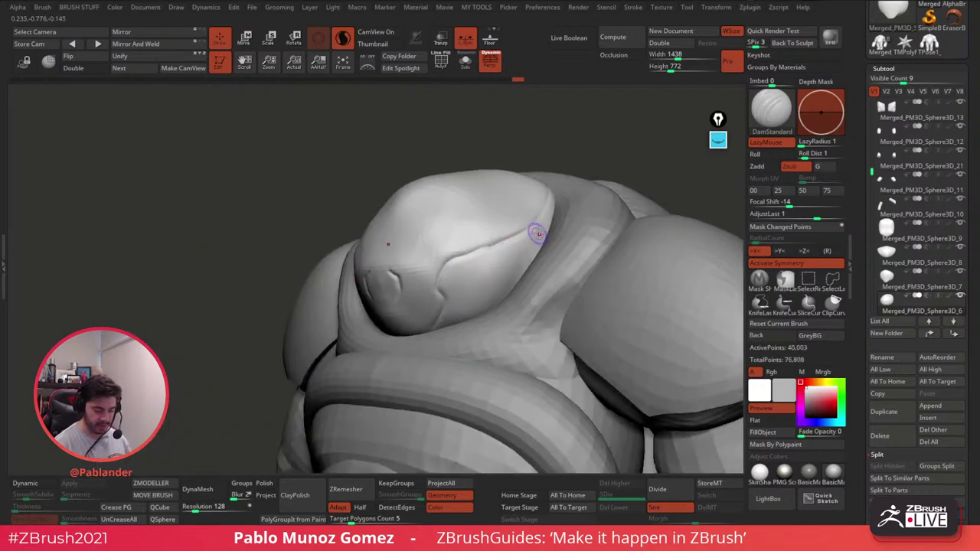
Step: Isolate the head, extend its side seam backwards and carve a second seam below it, then show the whole character
right_drag(497, 257, 469, 281)
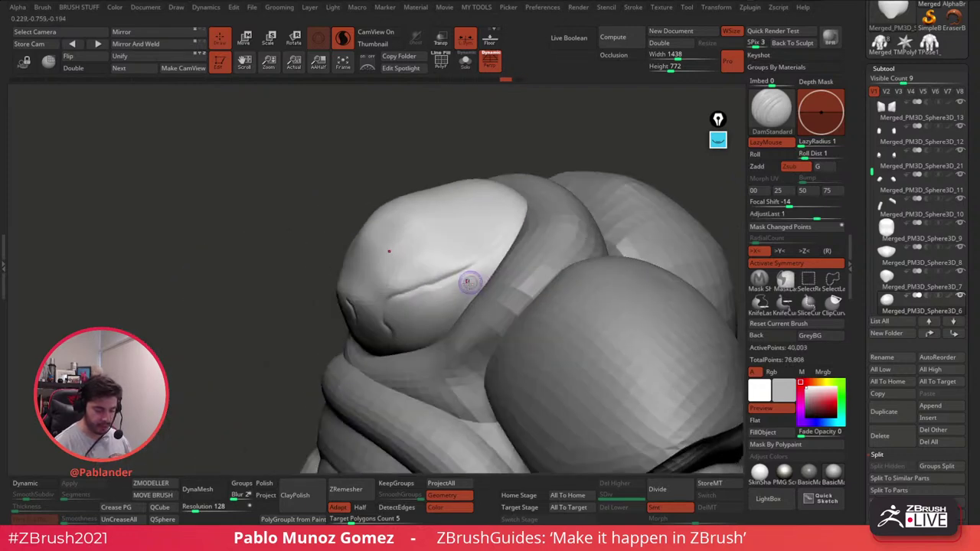
click(477, 88)
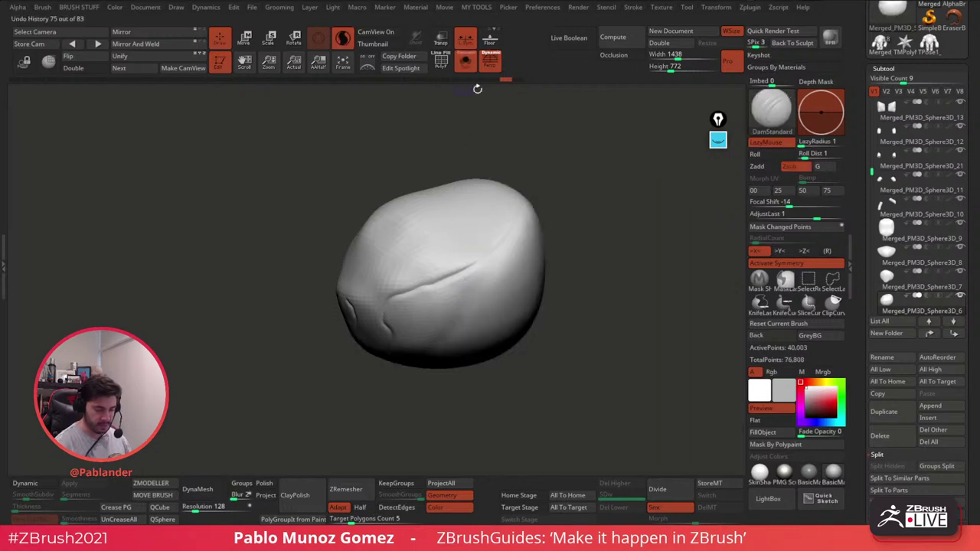
drag(529, 247, 479, 281)
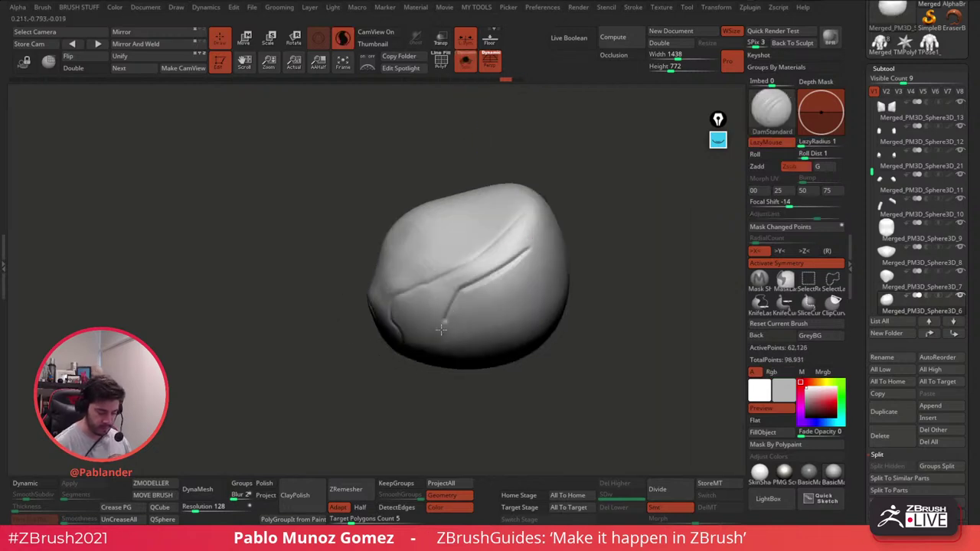
drag(441, 329, 427, 345)
right_drag(426, 345, 473, 287)
click(466, 66)
Step: Carve a mirrored panel line over the top of the head down to the side seam
right_drag(499, 204, 444, 304)
alt+right_drag(413, 260, 440, 288)
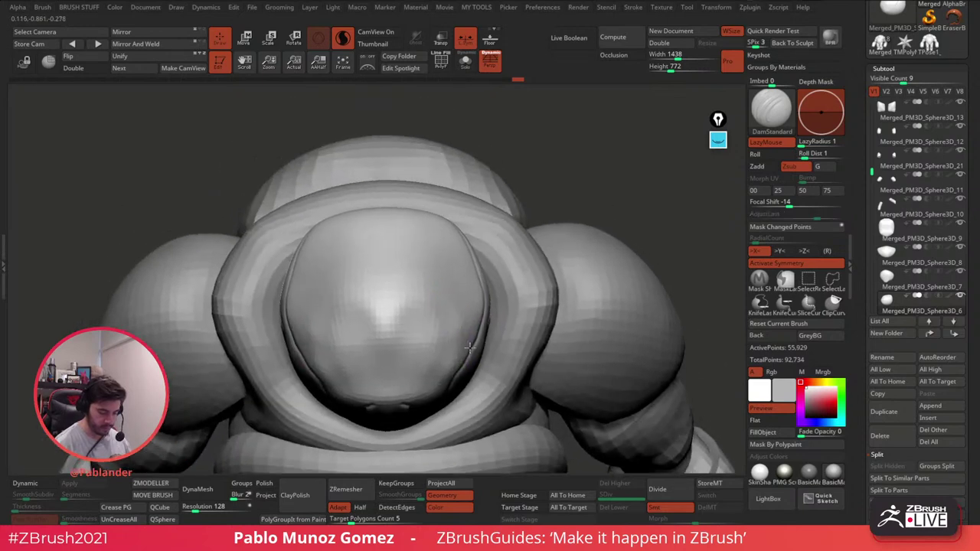
mouse_move(442, 311)
mouse_down()
mouse_move(428, 234)
mouse_move(383, 220)
mouse_up()
right_drag(367, 230, 404, 235)
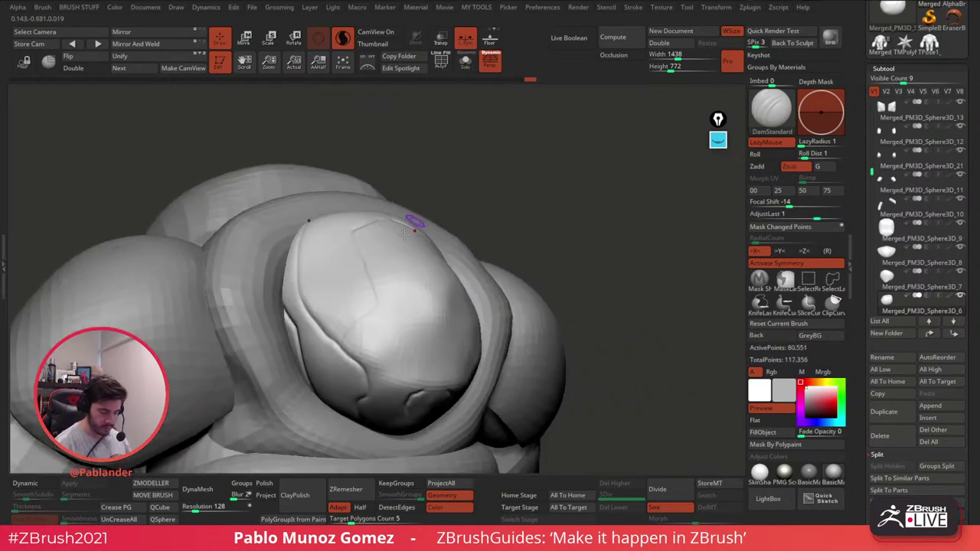
drag(345, 349, 363, 357)
Step: Add small dents beside the seams on the side of the head
right_drag(398, 329, 295, 295)
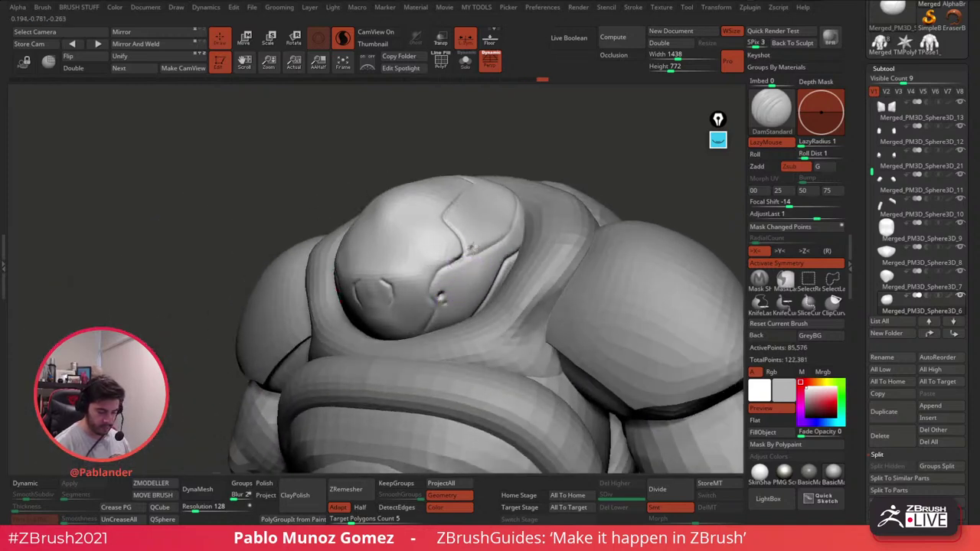
click(473, 250)
shift+right_drag(490, 253, 566, 249)
Step: Select the collar around the head, isolate it and turn off its polypaint display
ctrl+right_drag(451, 329, 462, 243)
alt+click(470, 236)
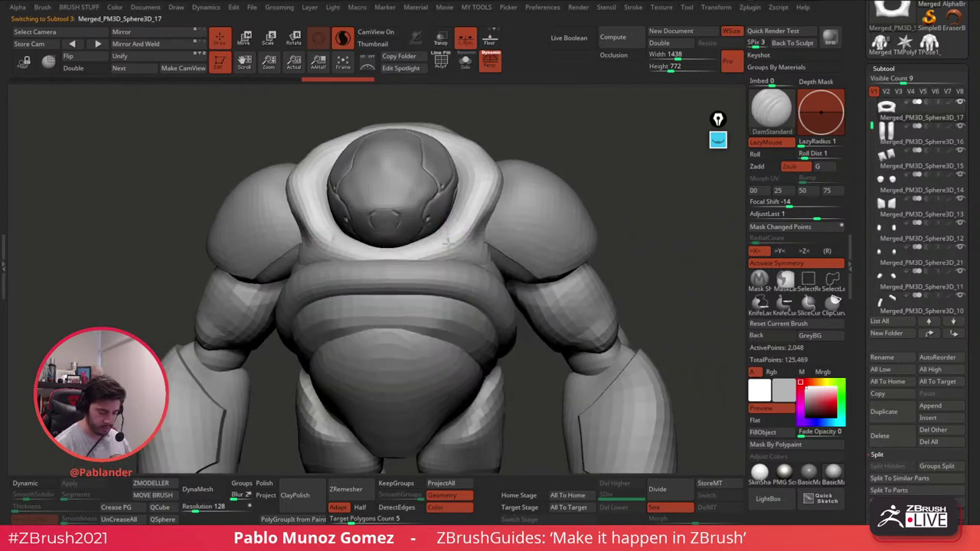
key(ctrl+f)
click(465, 66)
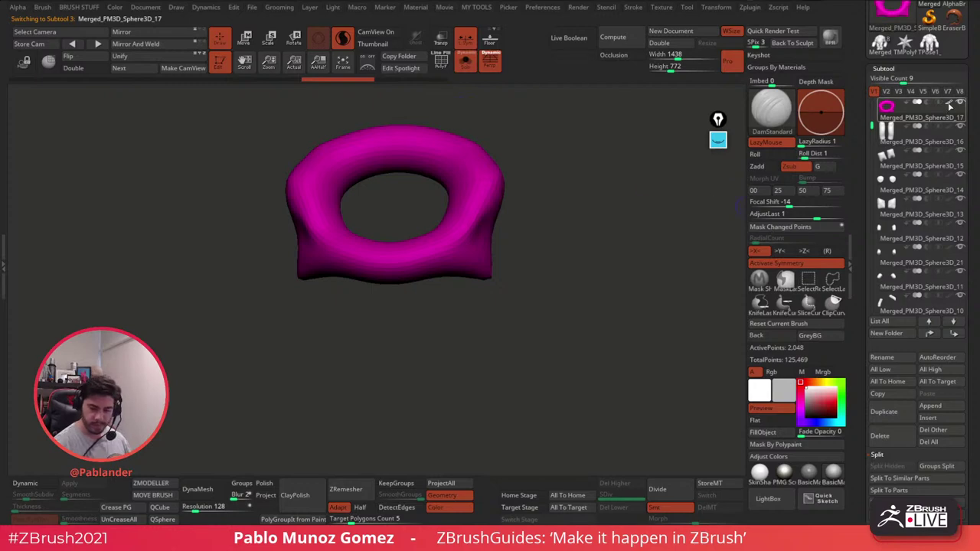
click(949, 104)
Step: Carve mirrored vertical grooves into the front of the collar and check them against the whole character
ctrl+right_drag(538, 245, 528, 287)
drag(414, 222, 429, 273)
click(465, 63)
right_drag(442, 225, 420, 218)
Step: Isolate the collar again and carve panel lines around its side and along its lower front edge
click(465, 63)
mouse_move(582, 191)
right_down()
mouse_move(535, 195)
mouse_move(577, 176)
right_up()
mouse_move(577, 176)
mouse_down()
mouse_move(528, 196)
mouse_move(496, 252)
mouse_up()
right_drag(496, 252, 496, 257)
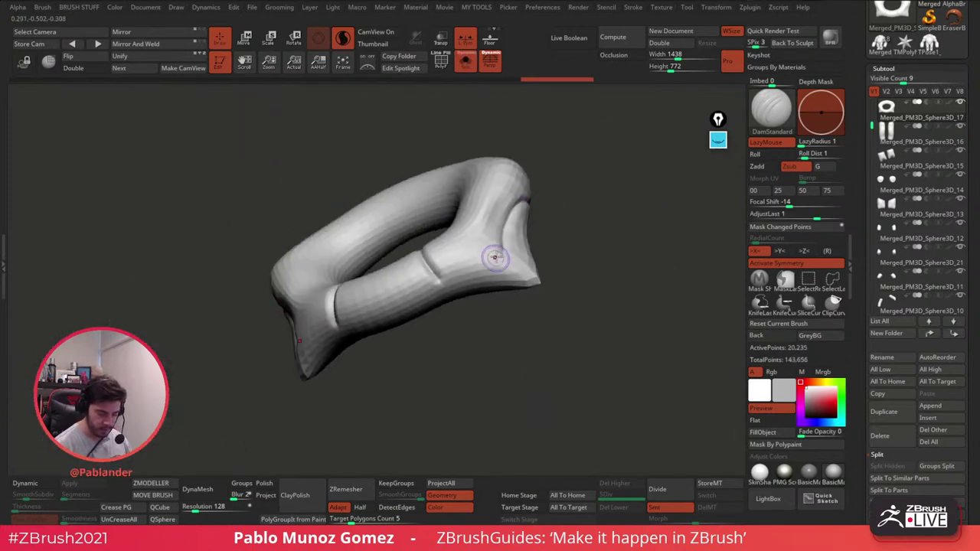
drag(500, 253, 437, 283)
right_drag(440, 288, 442, 227)
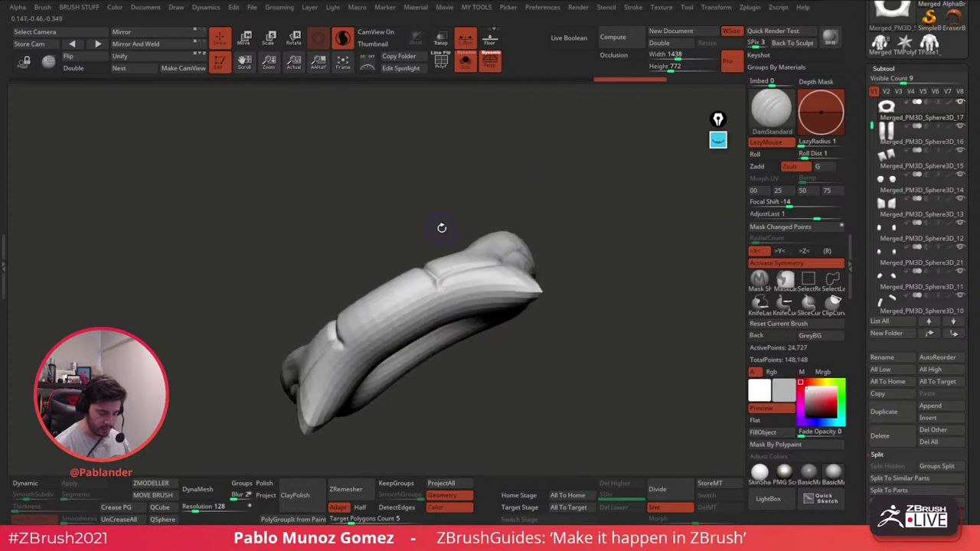
Step: Carve panel lines from the vertical grooves along the isolated collar's lower front edge and around its side
drag(440, 304, 395, 332)
right_drag(427, 285, 446, 344)
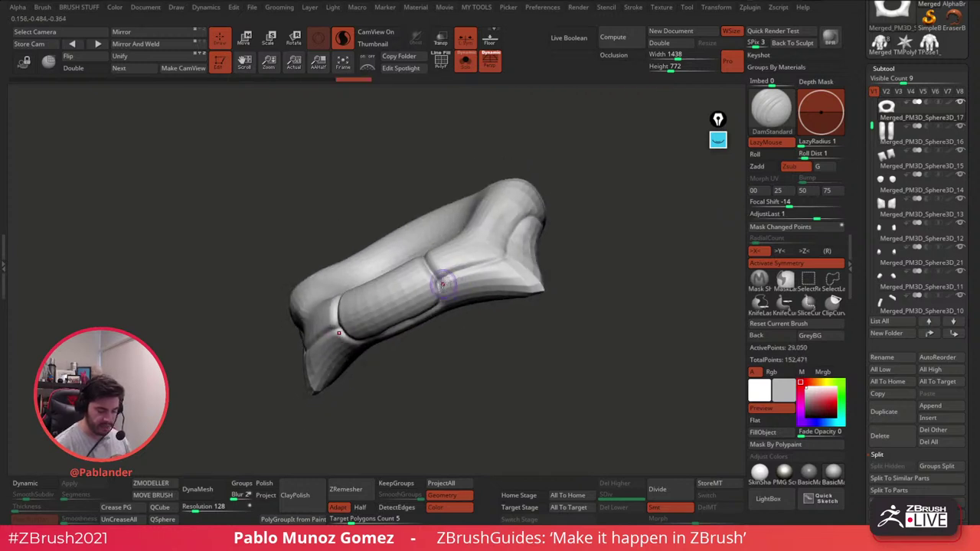
drag(437, 280, 488, 263)
click(487, 264)
right_drag(571, 232, 486, 260)
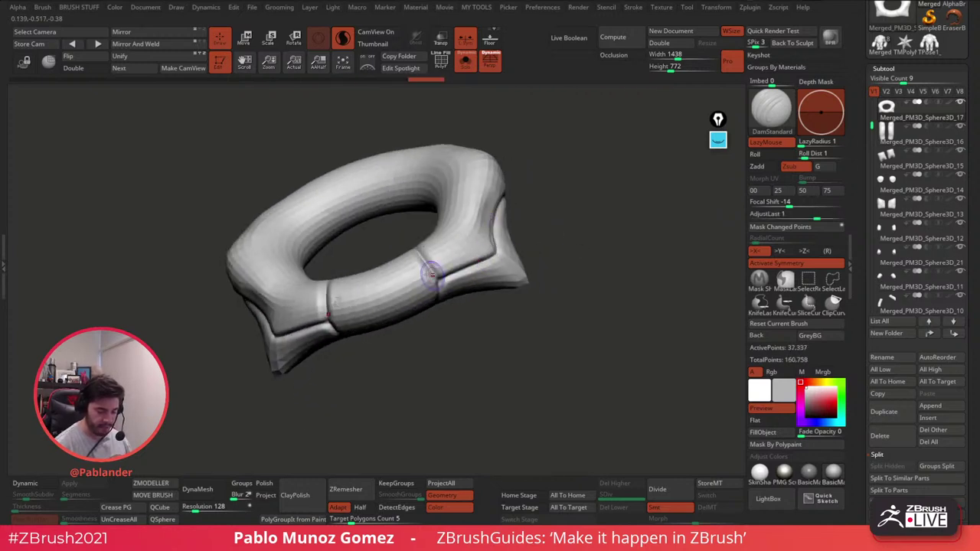
Step: Deepen the vertical grooves in the collar's front and show the whole character again
drag(432, 273, 420, 254)
right_drag(435, 256, 447, 334)
mouse_move(426, 258)
mouse_down()
mouse_move(411, 237)
mouse_move(363, 253)
mouse_up()
click(359, 227)
shift+right_drag(429, 256, 493, 287)
Step: Carve mirrored lines beside the collar's front grooves, running diagonally up to its outer edge at the shoulders
click(505, 283)
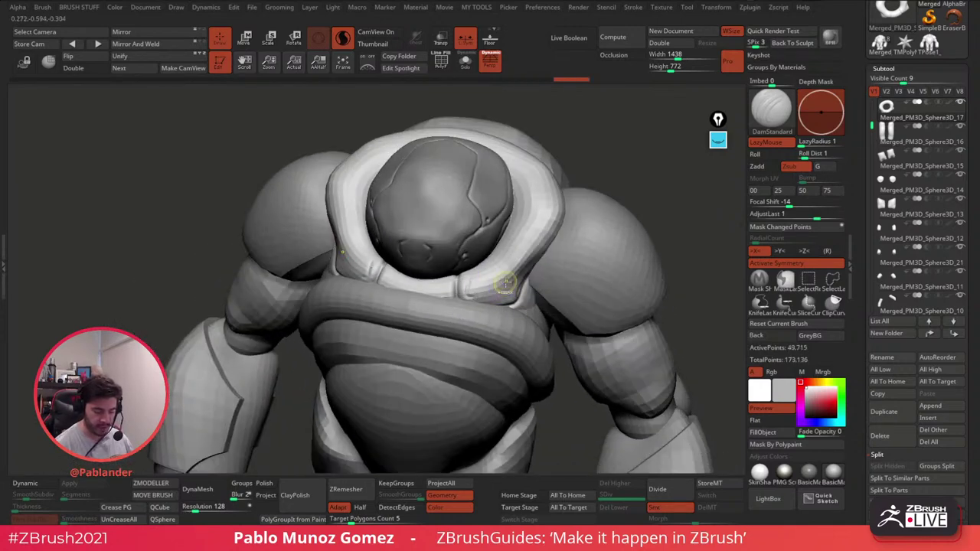
click(475, 300)
drag(505, 289, 549, 234)
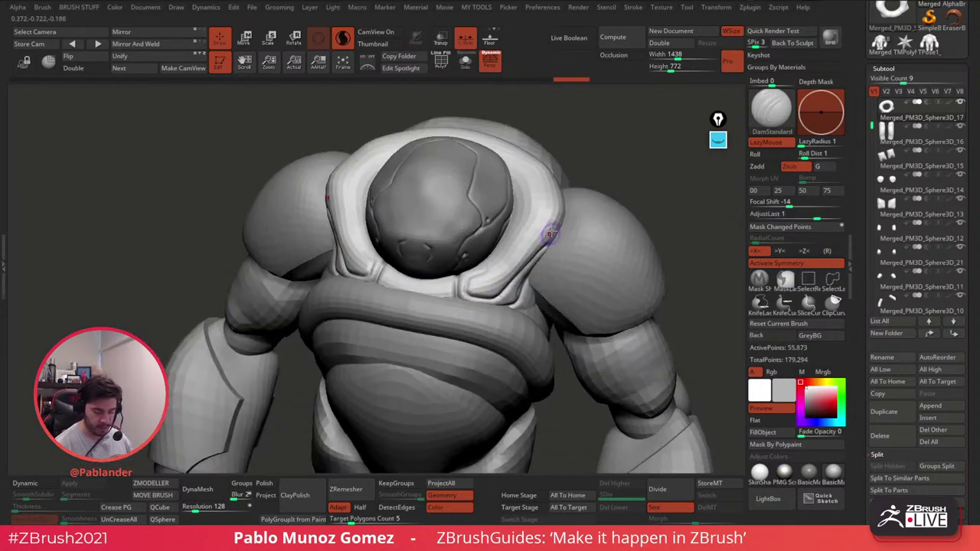
right_drag(550, 234, 548, 242)
drag(544, 244, 552, 251)
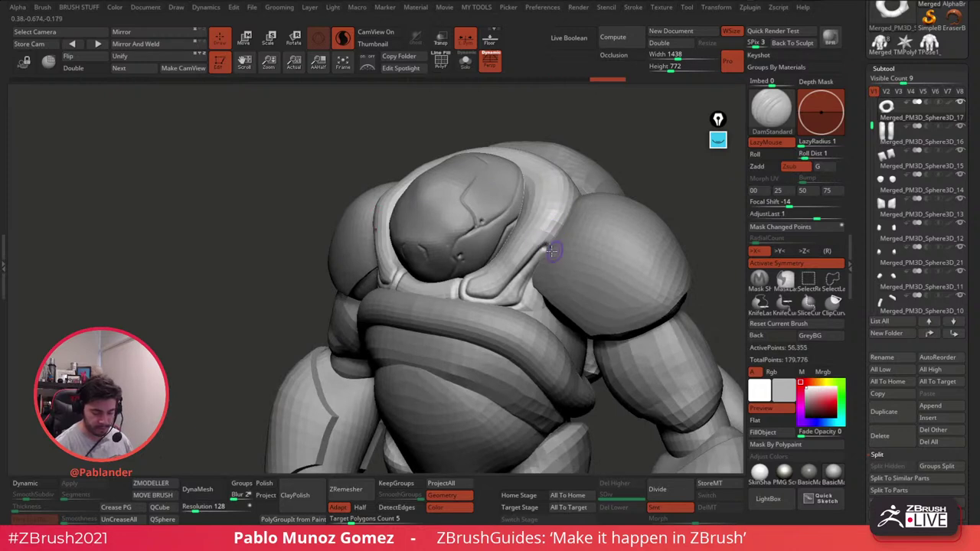
Step: Carve a mirrored curved line on the collar's inner edge beneath the head, leading to the front grooves
right_drag(555, 256, 542, 246)
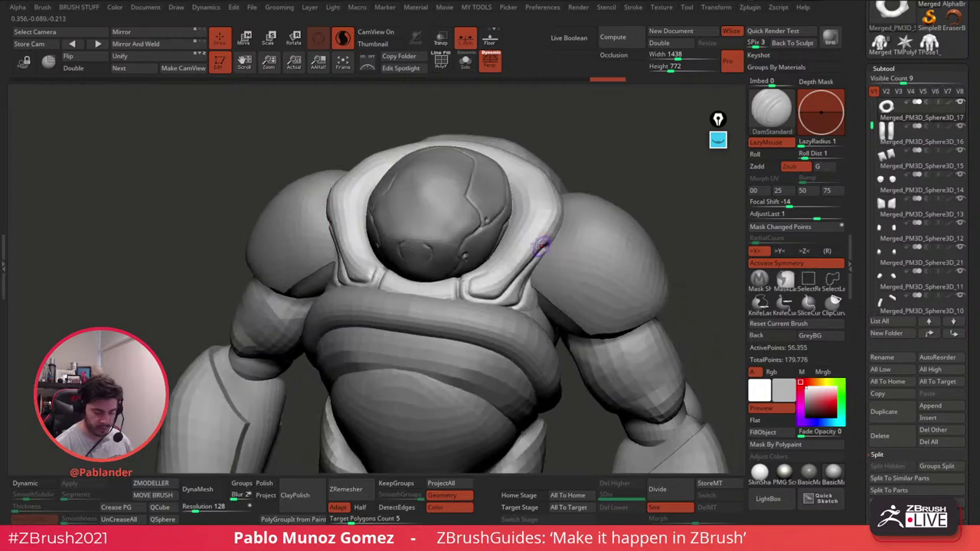
click(497, 246)
click(476, 272)
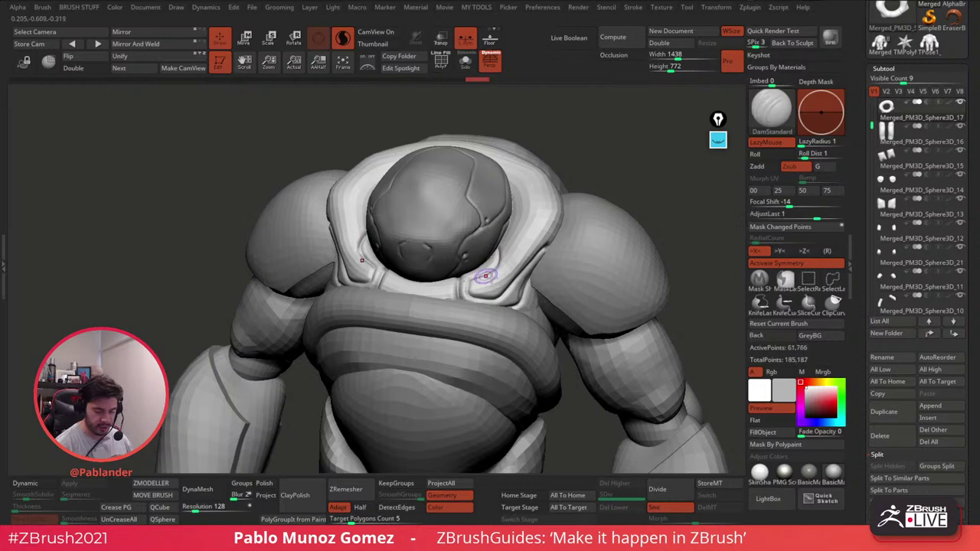
mouse_move(476, 273)
right_down()
mouse_move(555, 266)
mouse_move(536, 259)
mouse_move(502, 276)
mouse_move(494, 239)
right_up()
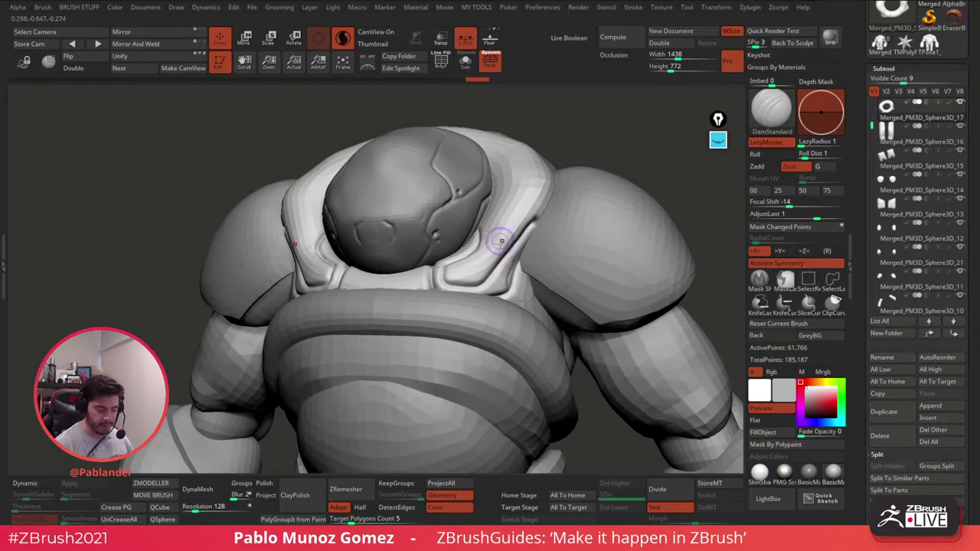
Step: Try to mask the collar strip between the carved lines with the Mask Sharp brush
ctrl+right_drag(501, 241, 494, 273)
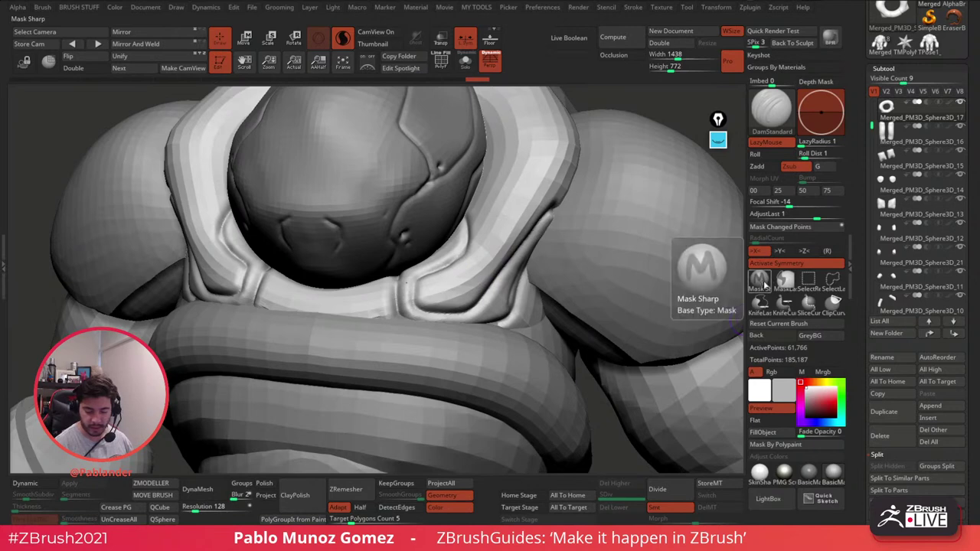
click(761, 282)
click(728, 303)
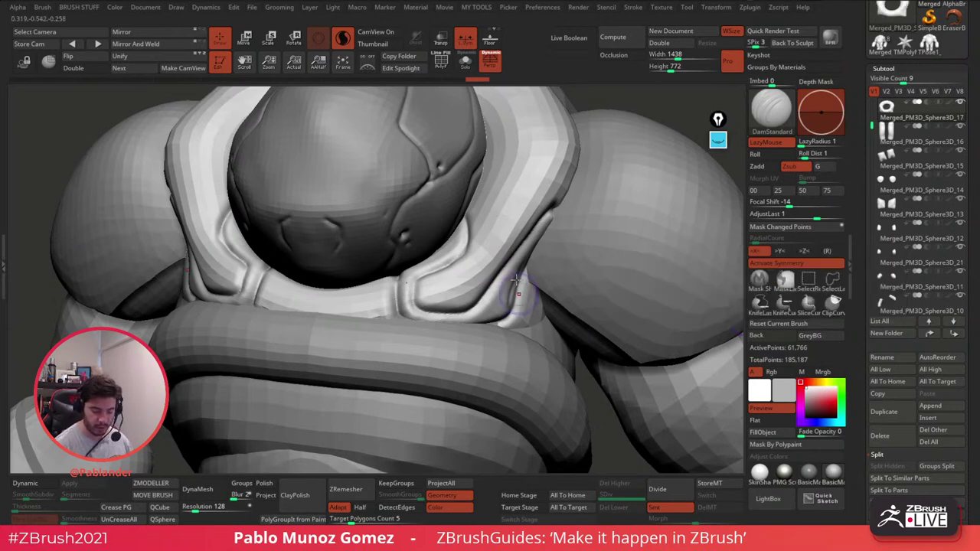
ctrl+drag(505, 223, 490, 251)
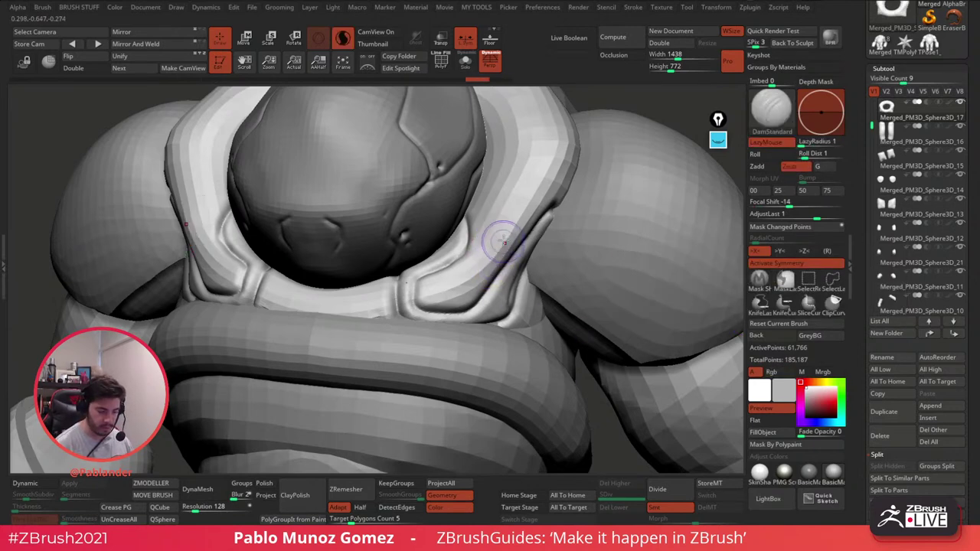
key(ctrl)
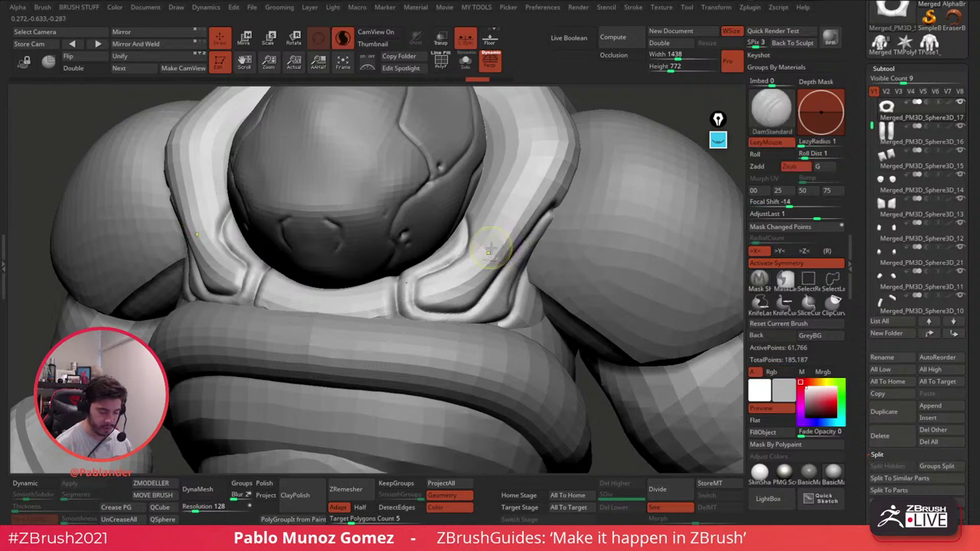
ctrl+drag(487, 251, 436, 288)
key(ctrl+z)
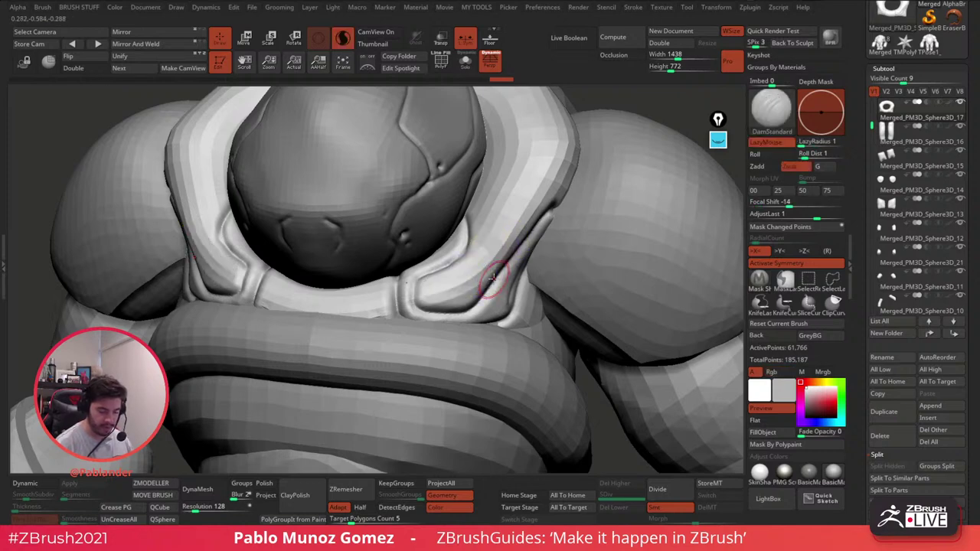
Step: Smooth the faceted strip between the collar's carved lines so that Sculptris Pro densifies its mesh
key(shift)
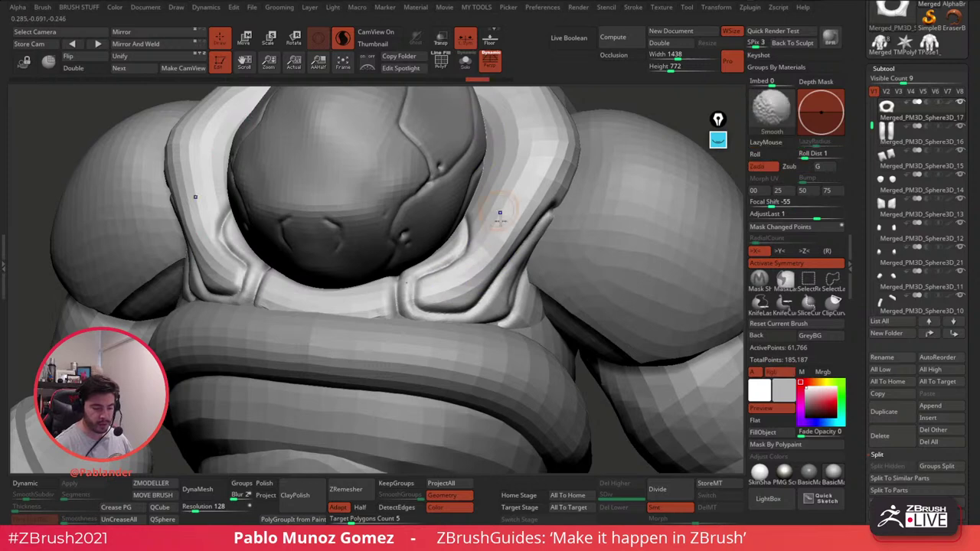
shift+drag(452, 288, 496, 249)
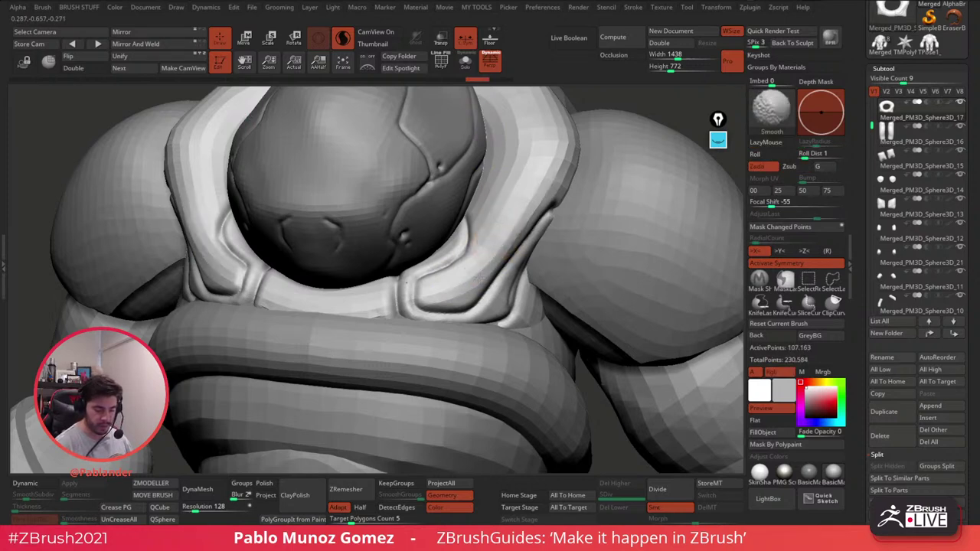
shift+drag(445, 276, 474, 248)
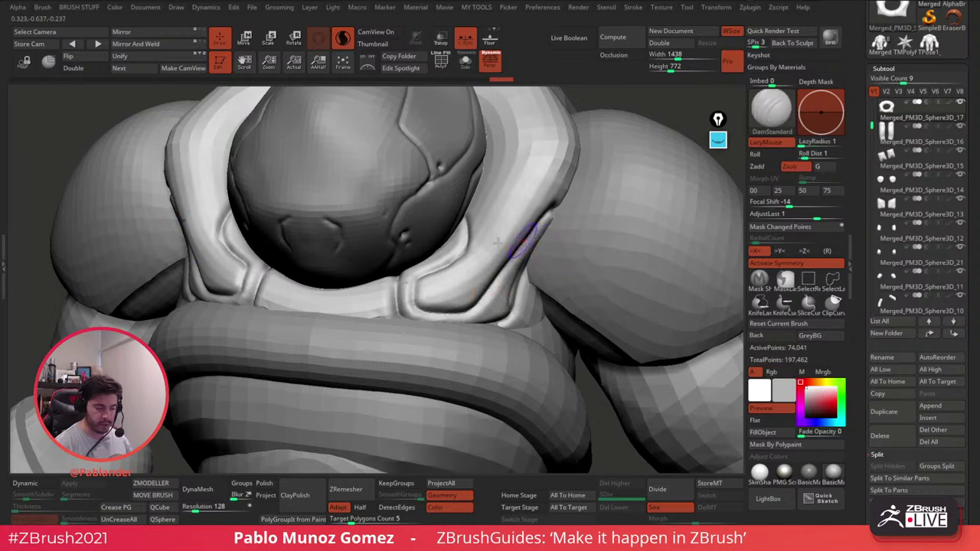
Step: Check the collar's mesh density with the wireframe display, smooth the coarse area above the dense strip and hide the wireframe
click(442, 61)
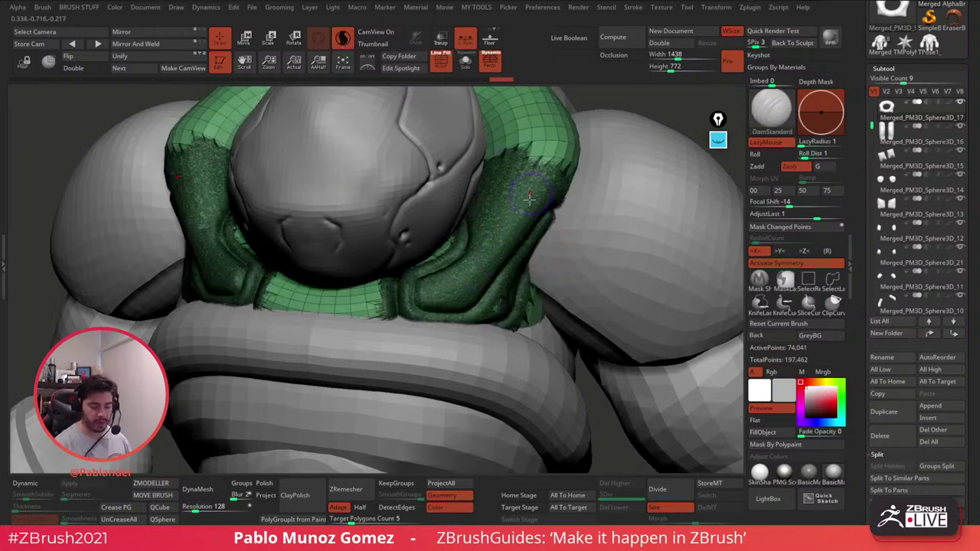
right_drag(529, 199, 525, 278)
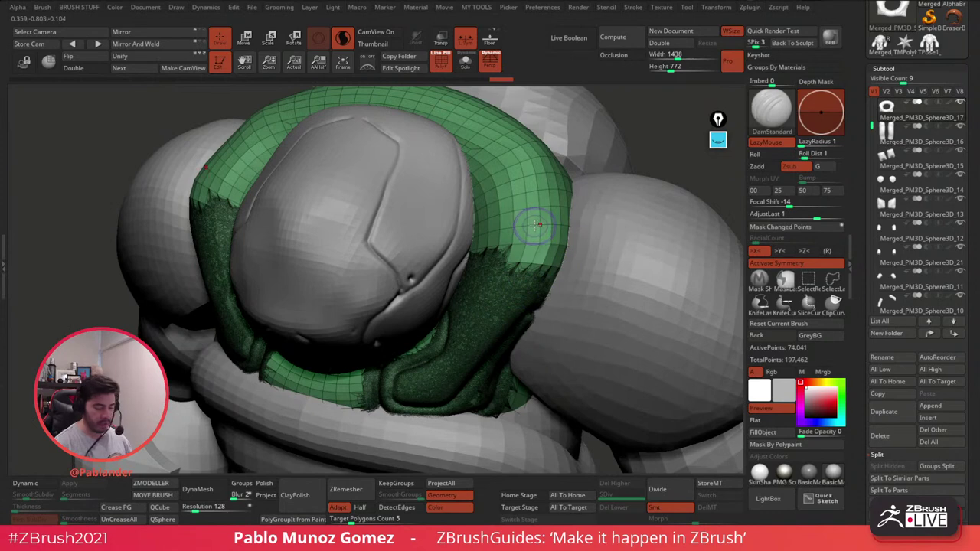
key(shift)
mouse_move(538, 207)
shift+mouse_down()
mouse_move(528, 237)
mouse_move(505, 230)
mouse_move(548, 245)
mouse_move(511, 216)
mouse_move(504, 228)
shift+mouse_up()
click(444, 64)
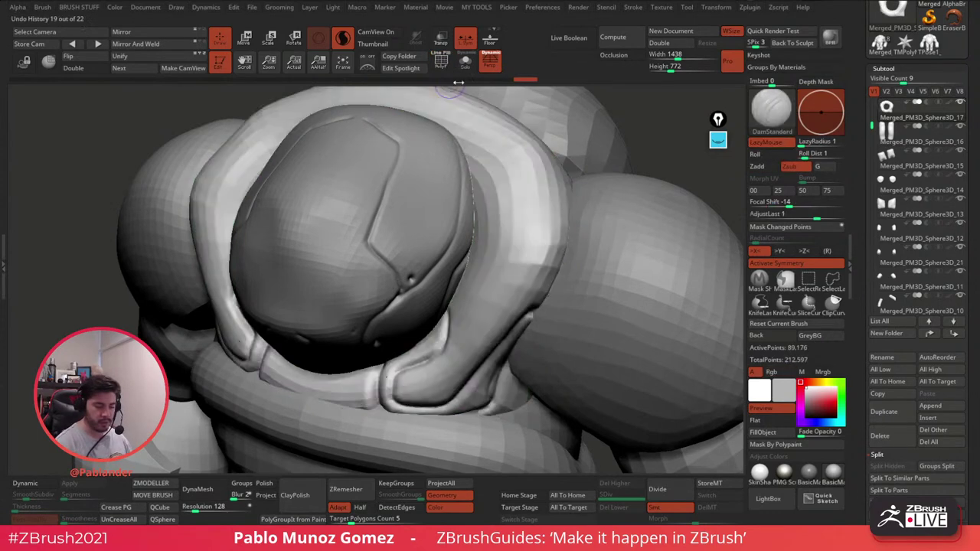
Step: Mask the mirrored collar strips between the carved lines, from the front grooves up towards the shoulders
mouse_move(509, 247)
right_down()
mouse_move(523, 241)
mouse_move(534, 273)
mouse_move(507, 258)
right_up()
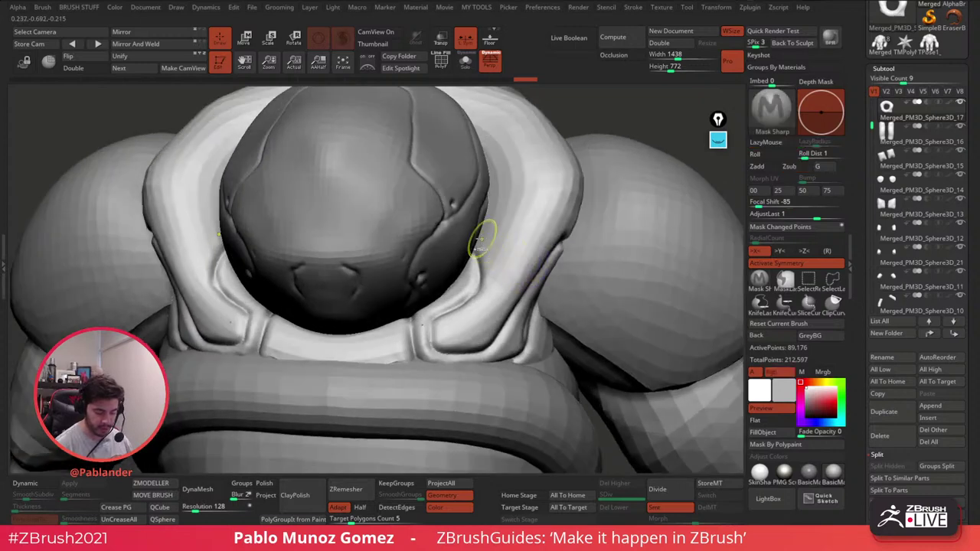
mouse_move(485, 230)
ctrl+mouse_down()
mouse_move(485, 307)
mouse_move(455, 325)
ctrl+mouse_up()
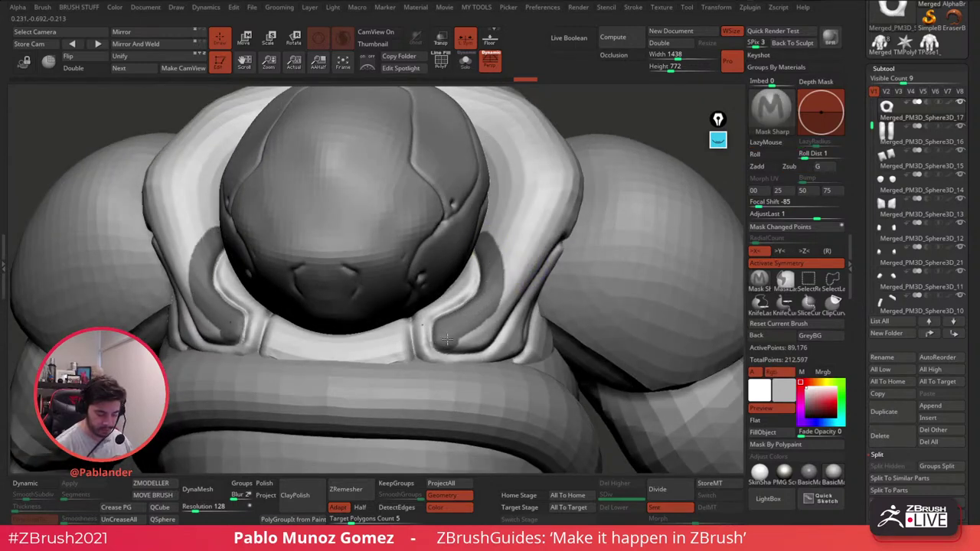
right_drag(462, 337, 482, 333)
right_click(482, 334)
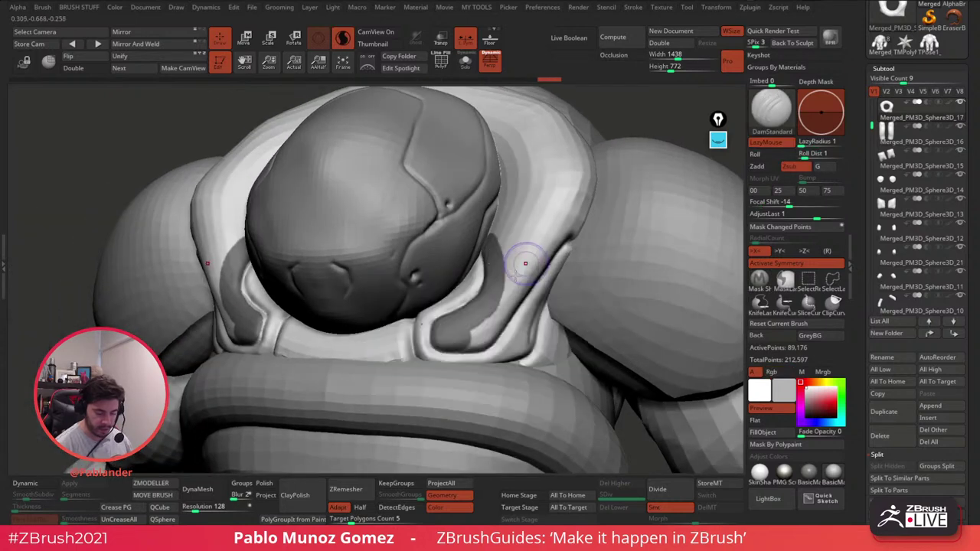
ctrl+drag(496, 312, 471, 333)
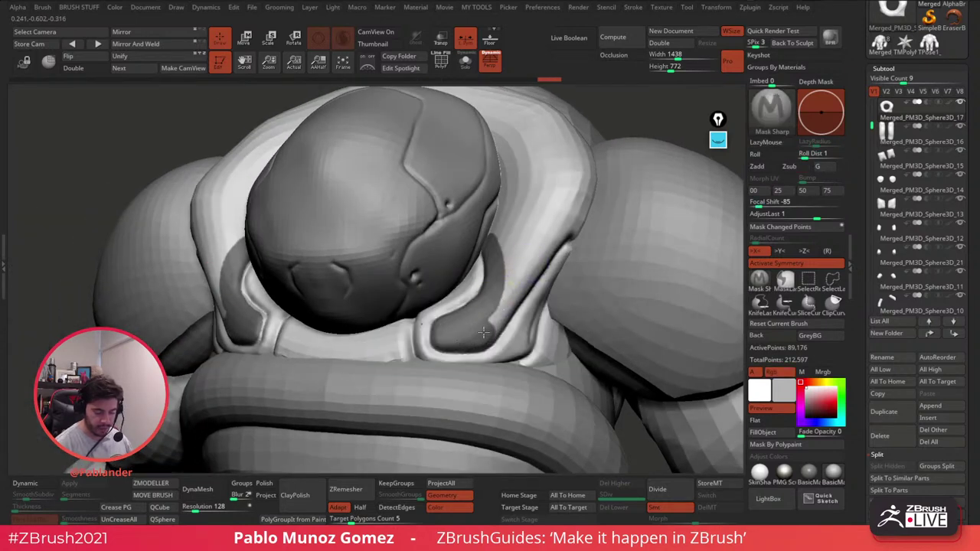
mouse_move(511, 294)
ctrl+mouse_down()
mouse_move(517, 266)
mouse_move(502, 230)
mouse_move(519, 216)
mouse_move(543, 225)
mouse_move(566, 217)
mouse_move(506, 195)
mouse_move(567, 219)
ctrl+mouse_up()
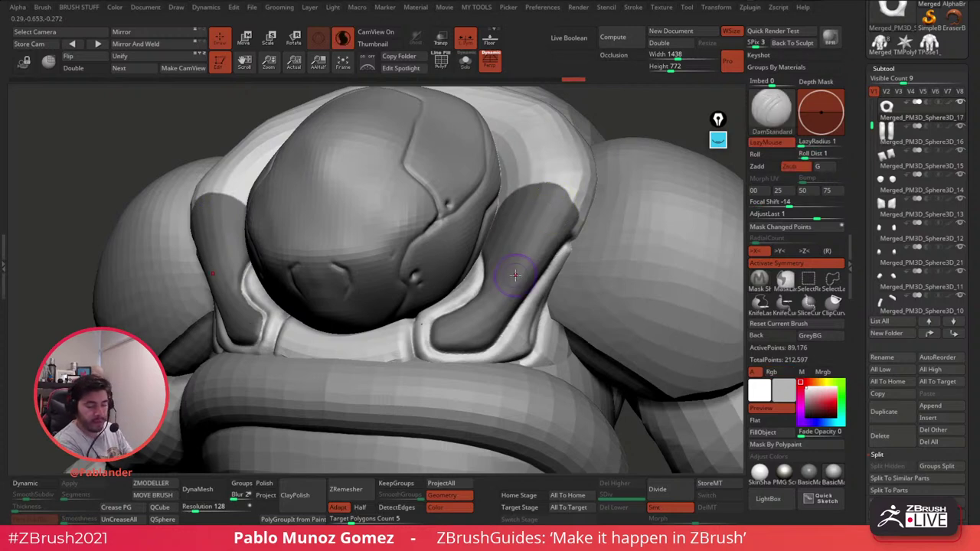
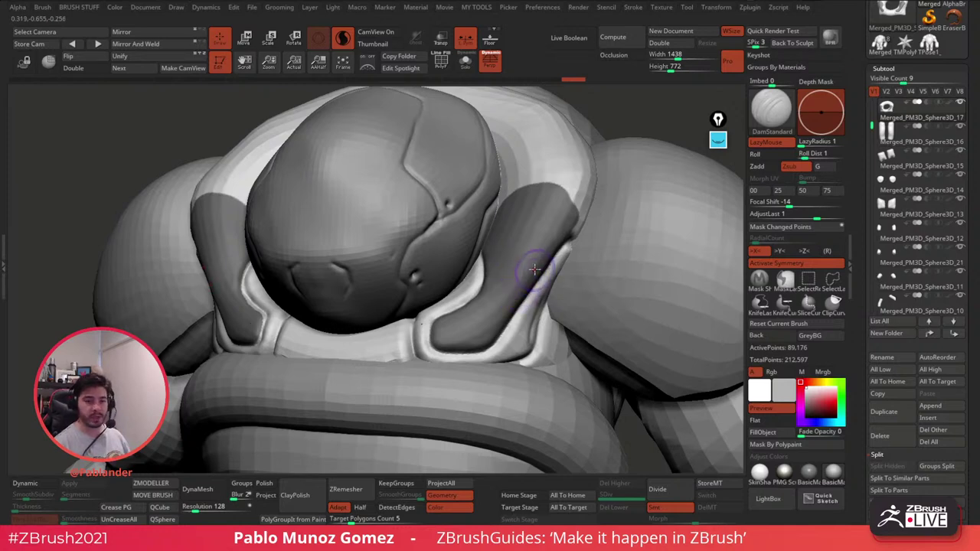
Step: Touch up the mask along the strips' outer edges and invert it to protect the rest of the collar
right_drag(542, 308, 538, 268)
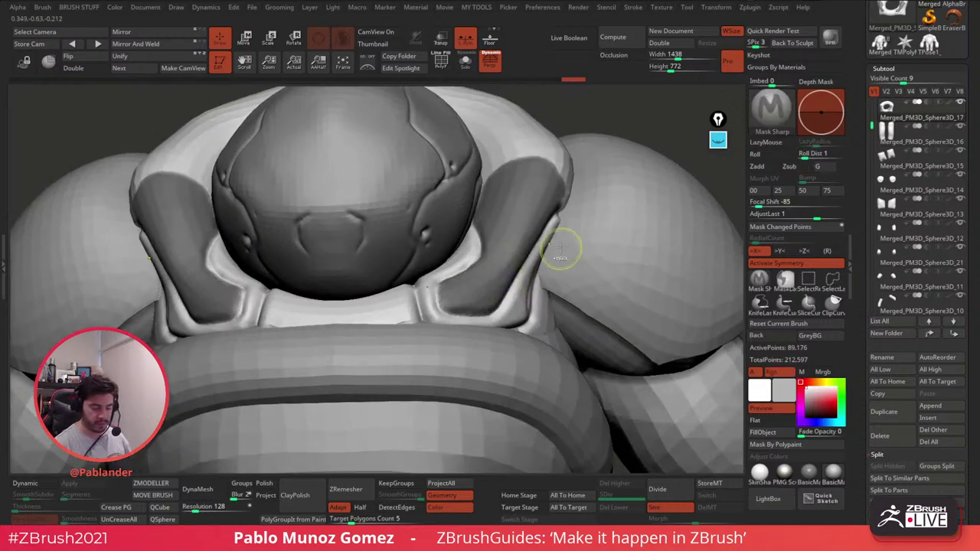
drag(557, 227, 518, 302)
ctrl+click(600, 122)
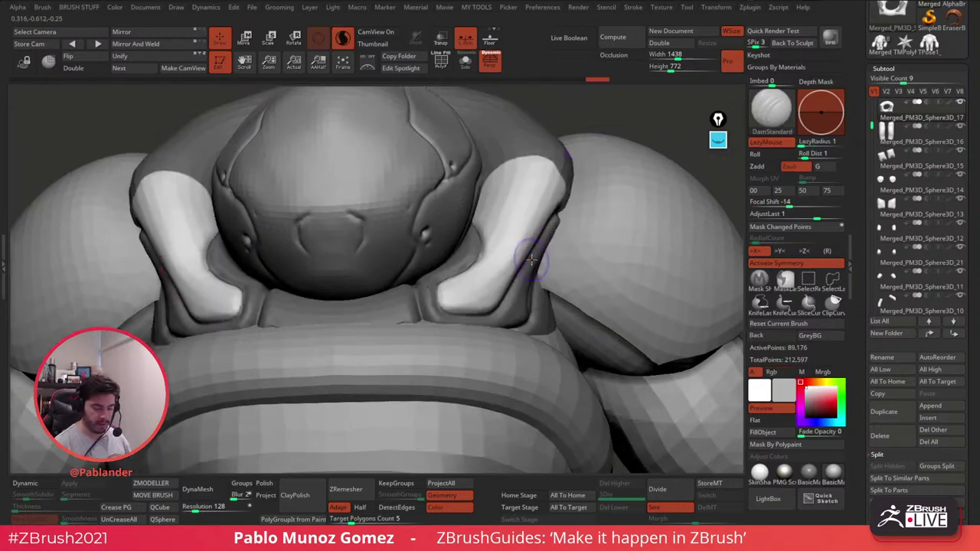
Step: Pull the lower front ends of the unmasked collar strips outward with the Move brush, adjusting the brush size
key(b)
key(m)
key(v)
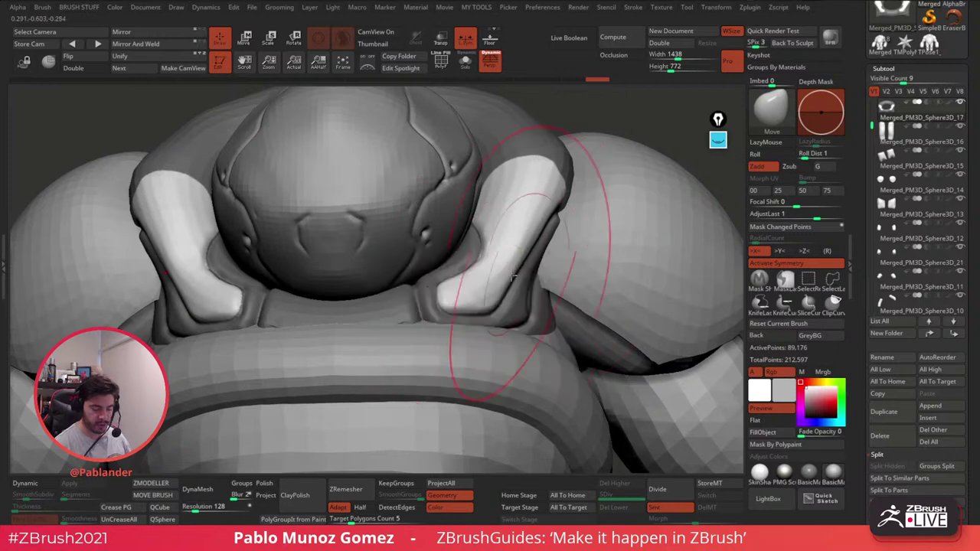
drag(473, 301, 464, 303)
right_drag(490, 298, 459, 302)
key(space)
drag(469, 304, 451, 303)
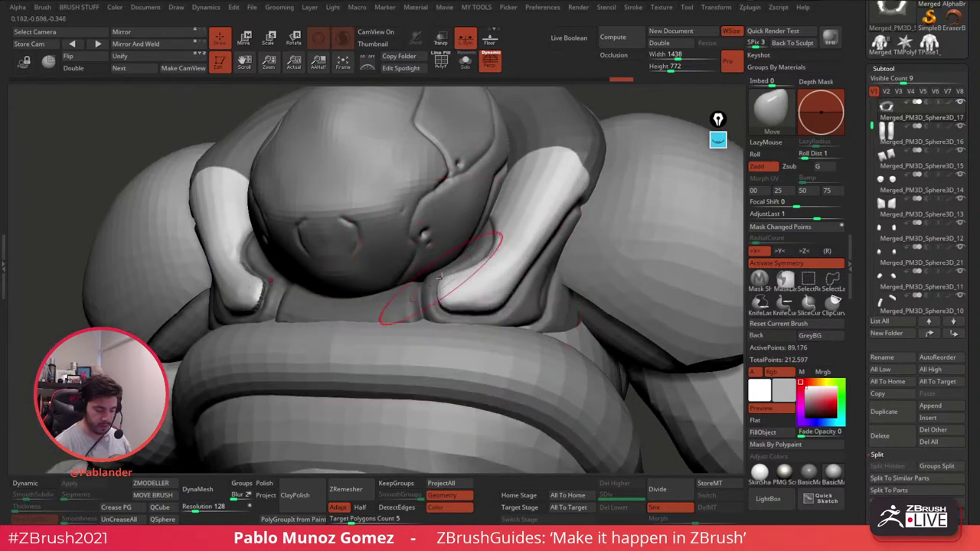
Step: Reshape the upper part of the unmasked collar strips with the Move brush and check them from the front
mouse_move(486, 327)
right_down()
mouse_move(471, 291)
mouse_move(480, 298)
mouse_move(501, 282)
right_up()
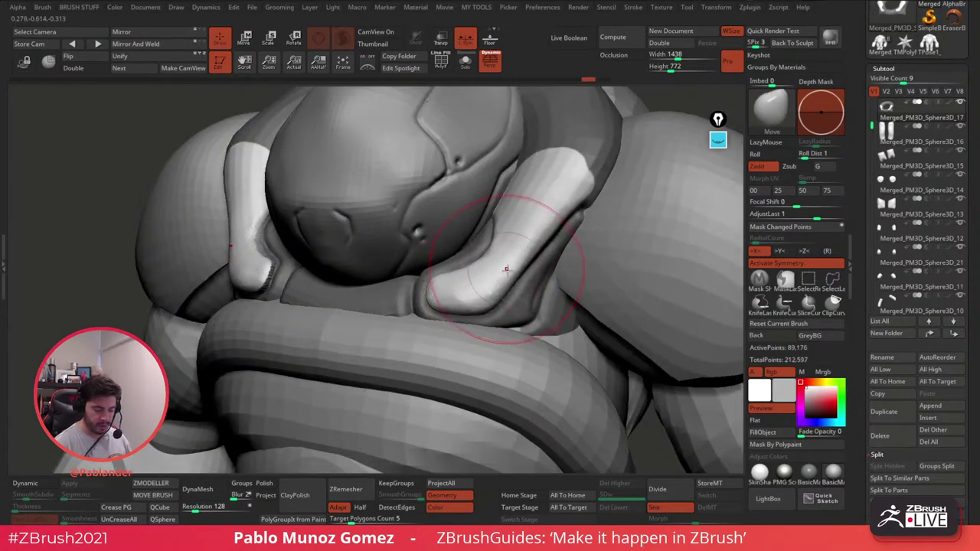
right_drag(513, 245, 481, 258)
mouse_move(565, 201)
mouse_down()
mouse_move(525, 249)
mouse_move(540, 284)
mouse_up()
ctrl+right_drag(540, 285, 531, 230)
shift+right_drag(531, 229, 525, 193)
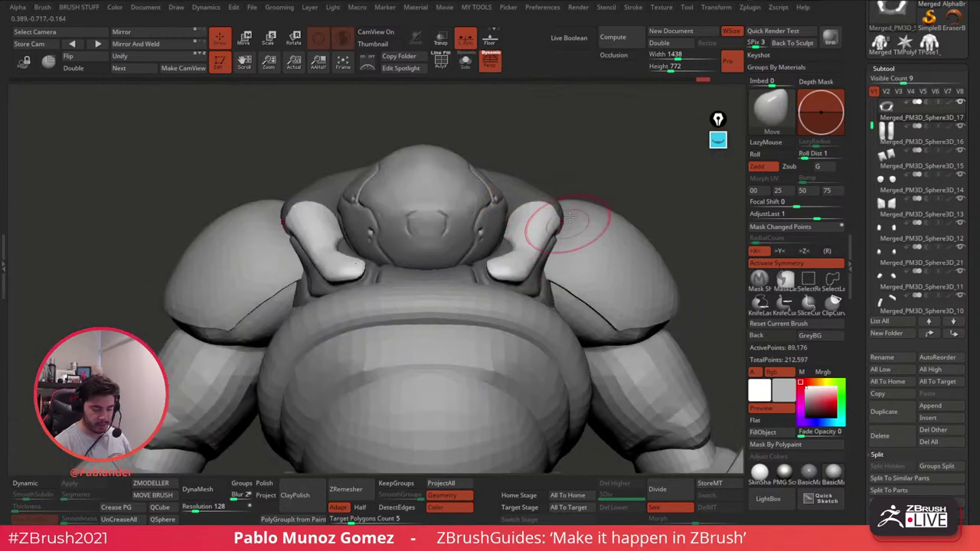
Step: Clear the collar's mask and reduce the Move brush's draw size
ctrl+drag(592, 174, 586, 187)
key(space)
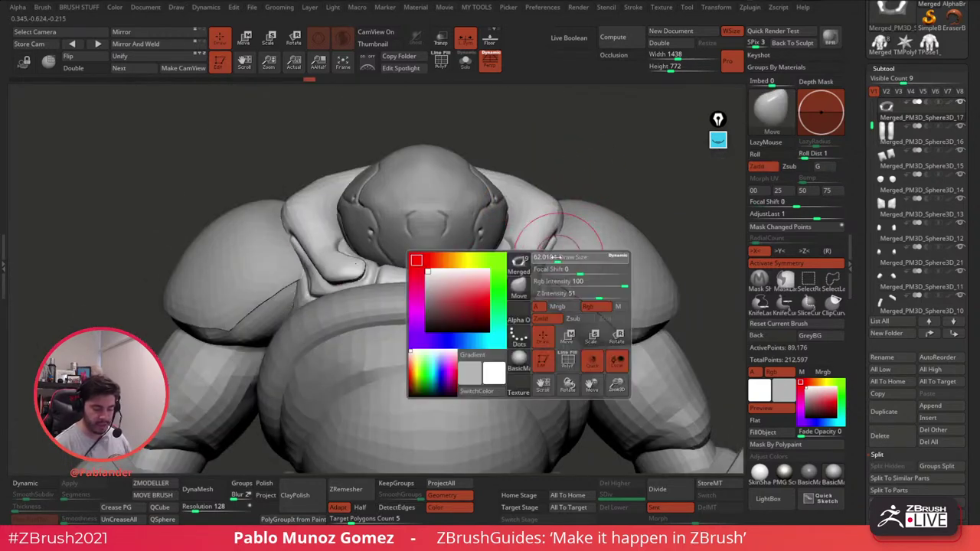
drag(558, 257, 540, 258)
Step: Smooth the jagged, stretched edges around the lower end of the raised collar strips
mouse_move(528, 256)
ctrl+right_down()
mouse_move(522, 294)
mouse_move(517, 278)
mouse_move(470, 273)
ctrl+right_up()
key(shift)
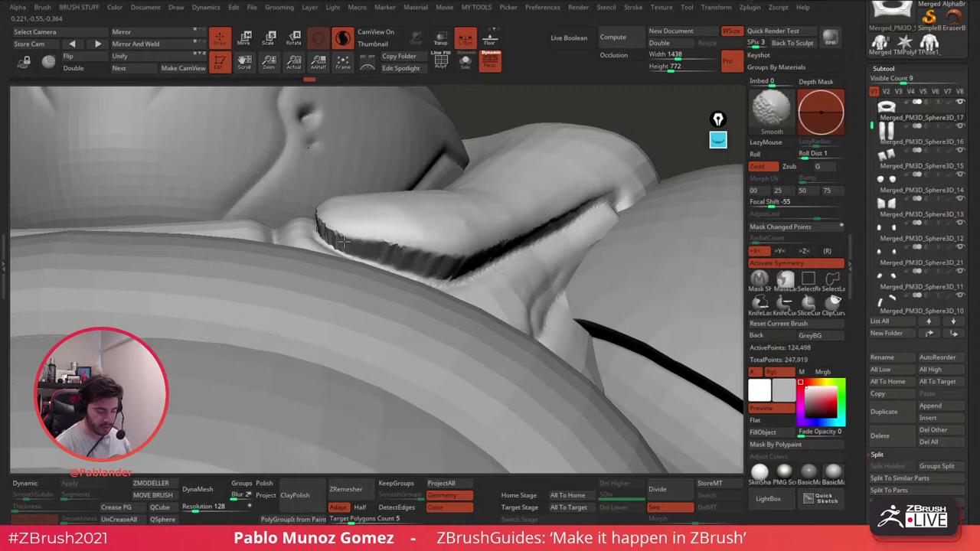
shift+drag(344, 242, 333, 227)
right_drag(334, 227, 363, 253)
shift+drag(354, 242, 290, 201)
right_drag(329, 207, 373, 254)
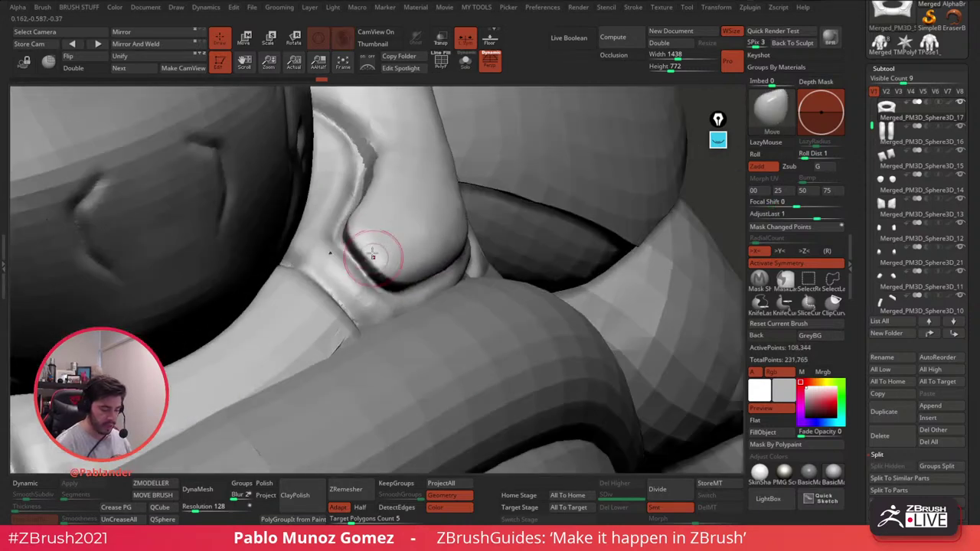
shift+drag(350, 232, 366, 179)
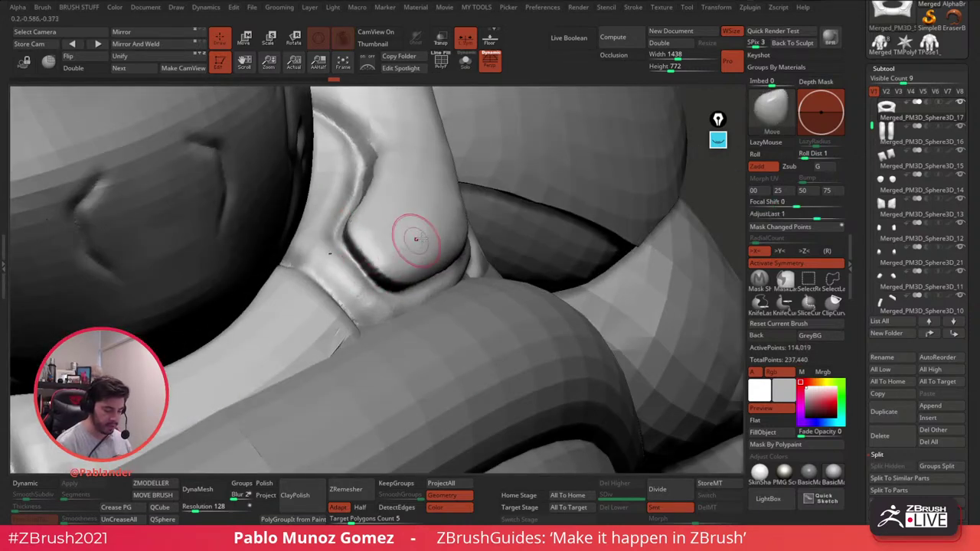
Step: Smooth the rough crease edges of the isolated collar, working around the rounded lower end of its raised strip
mouse_move(383, 263)
right_down()
mouse_move(470, 92)
mouse_move(401, 267)
mouse_move(418, 255)
mouse_move(401, 232)
right_up()
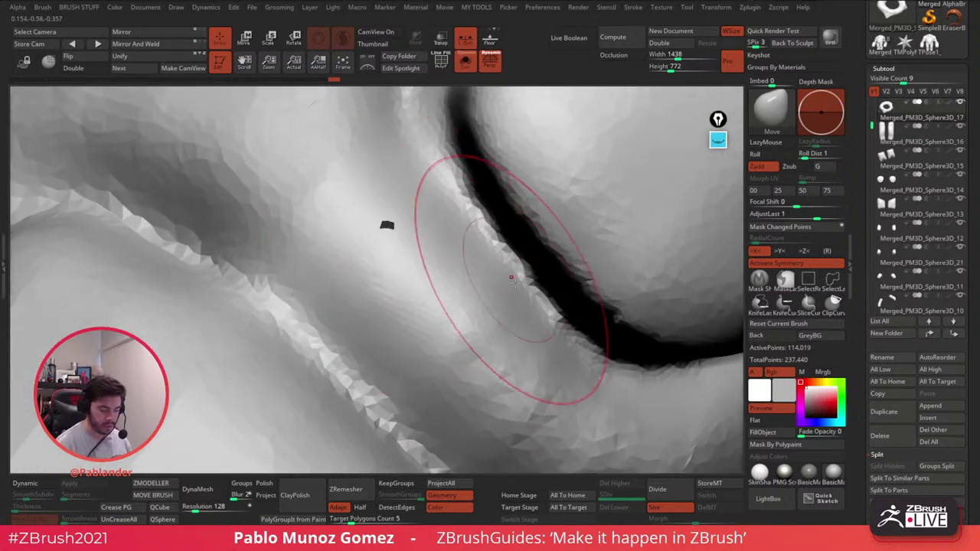
mouse_move(508, 311)
right_down()
mouse_move(462, 196)
mouse_move(511, 278)
mouse_move(470, 219)
mouse_move(422, 188)
right_up()
key(shift)
right_drag(420, 300, 459, 247)
shift+drag(419, 388, 428, 372)
mouse_move(428, 371)
right_down()
mouse_move(496, 222)
mouse_move(542, 203)
right_up()
right_drag(485, 254, 528, 249)
Step: Close the holes in the collar mesh and show the rest of the character again
key(space)
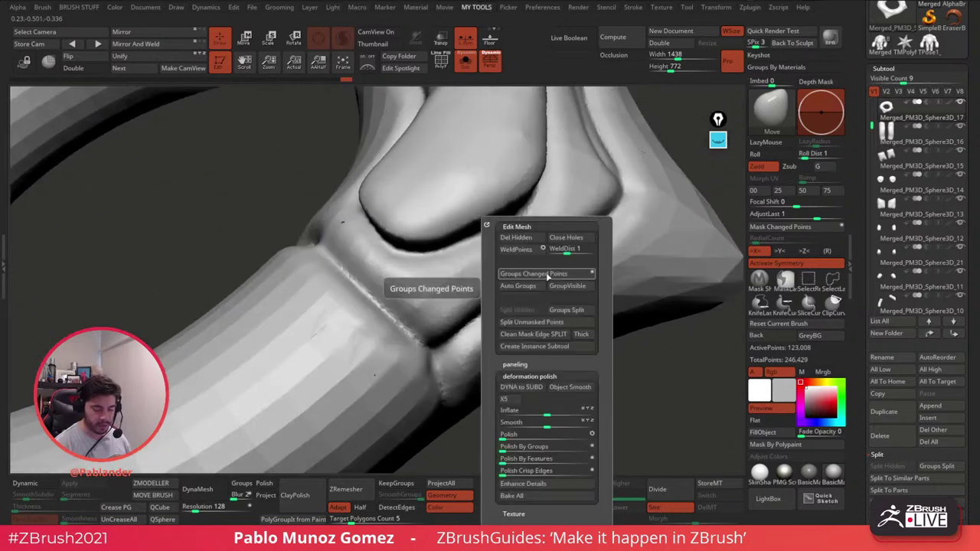
click(571, 238)
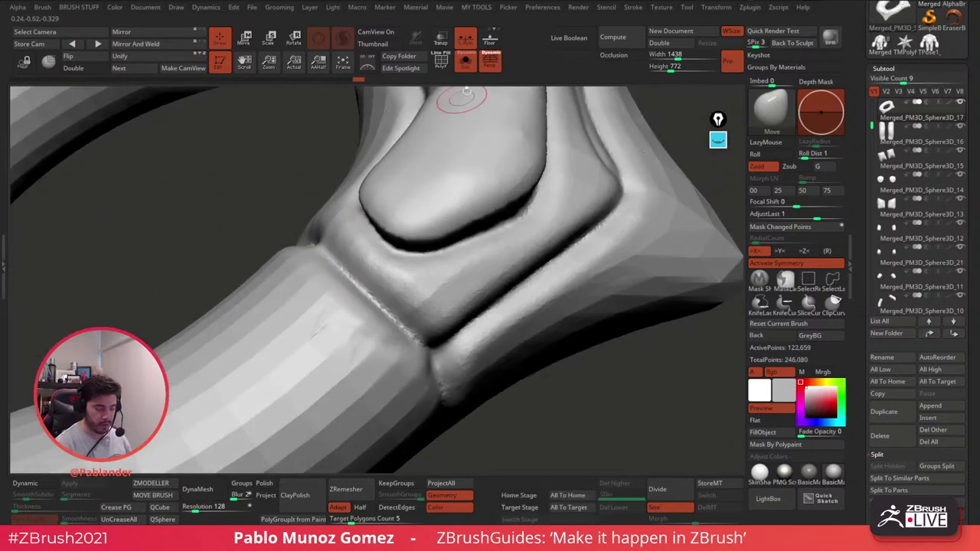
click(441, 59)
click(443, 62)
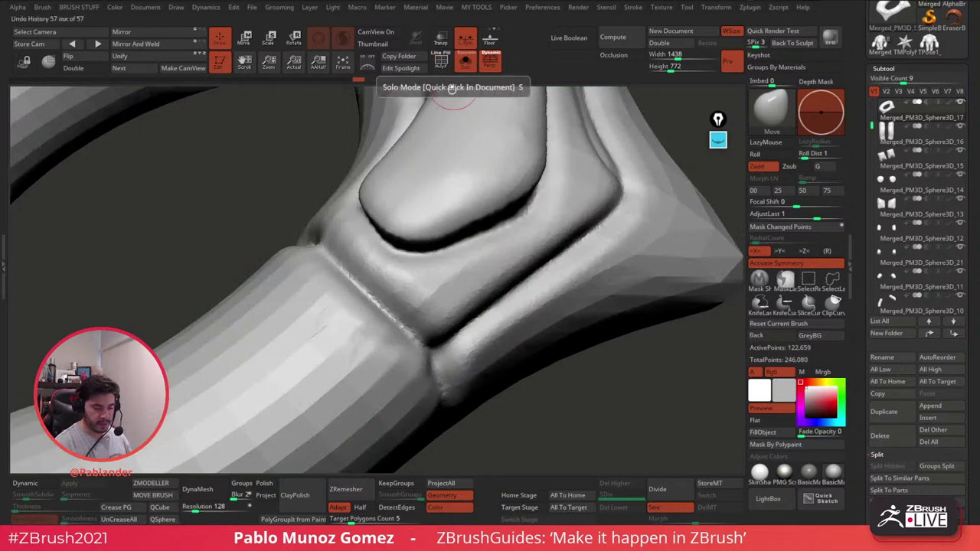
scroll(882, 312, down, 5)
click(887, 367)
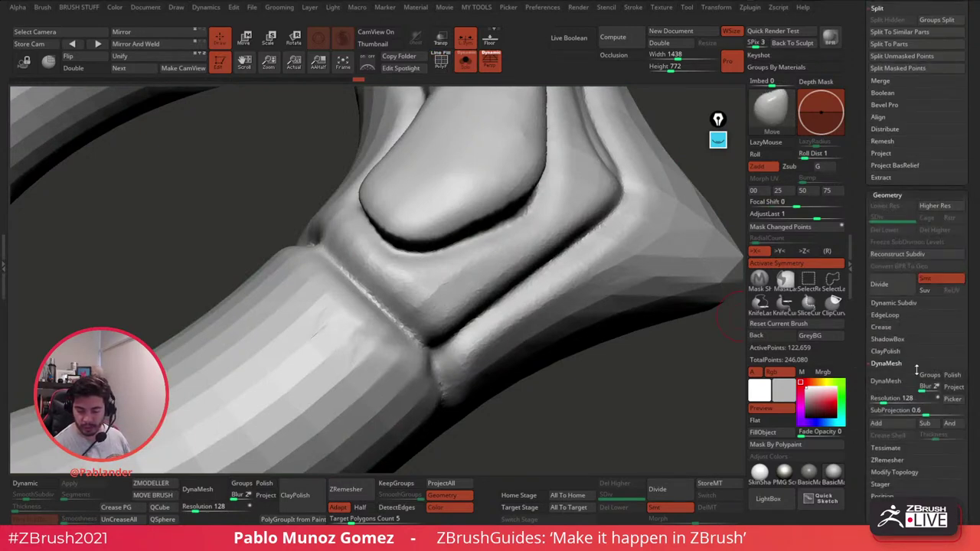
scroll(915, 304, down, 5)
click(903, 321)
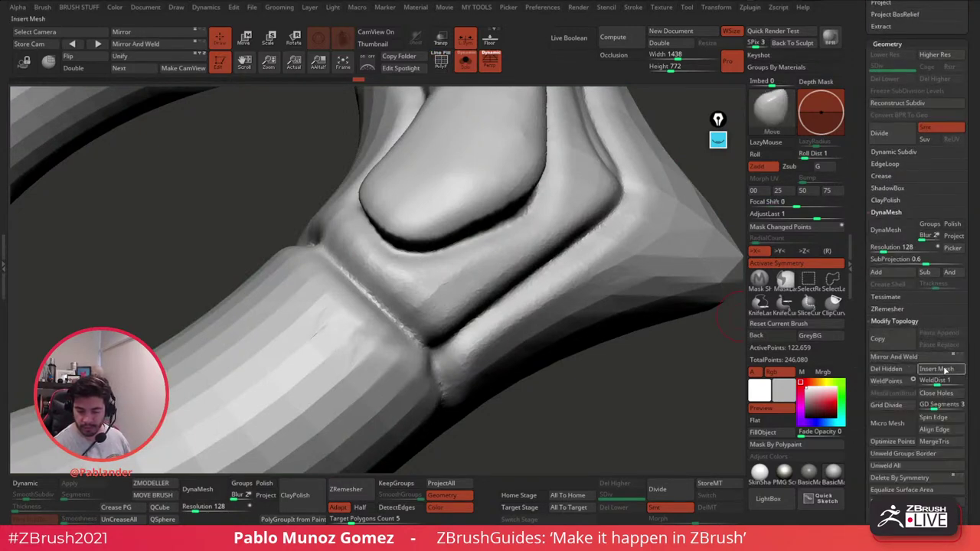
ctrl+right_drag(650, 375, 528, 279)
click(465, 63)
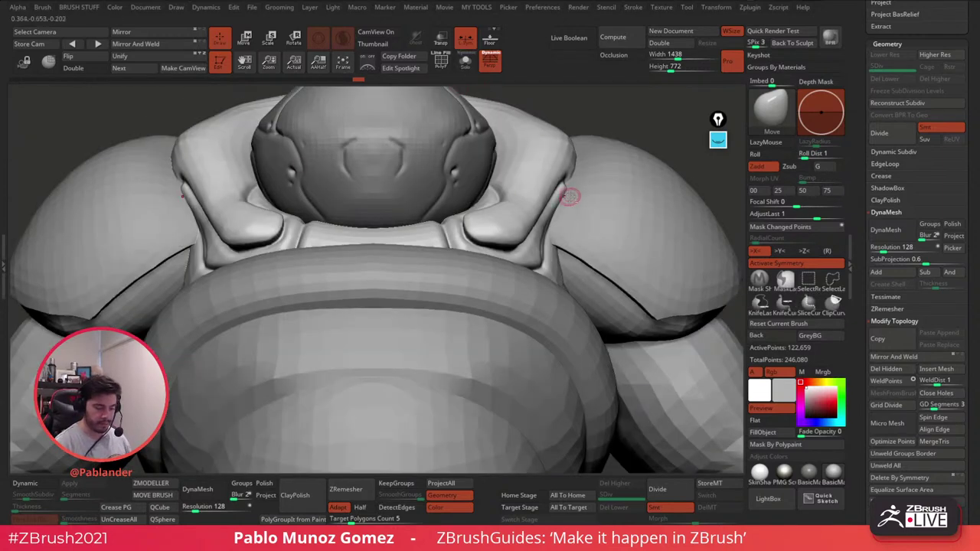
Step: Carve panel lines into the collar with the DamStandard brush, working from beside the shoulder pads up around the head
key(b)
click(610, 312)
alt+right_drag(411, 330, 390, 390)
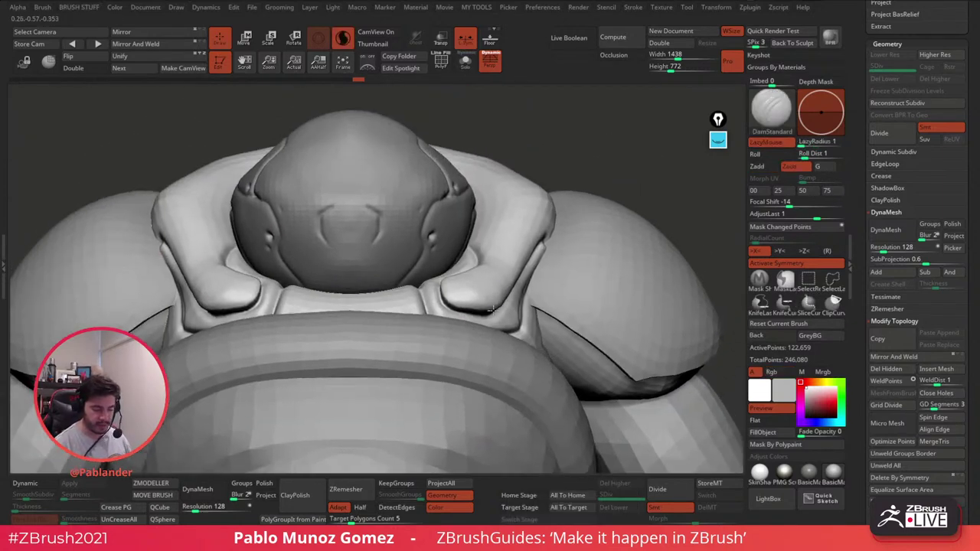
right_drag(563, 321, 512, 303)
right_drag(567, 236, 492, 258)
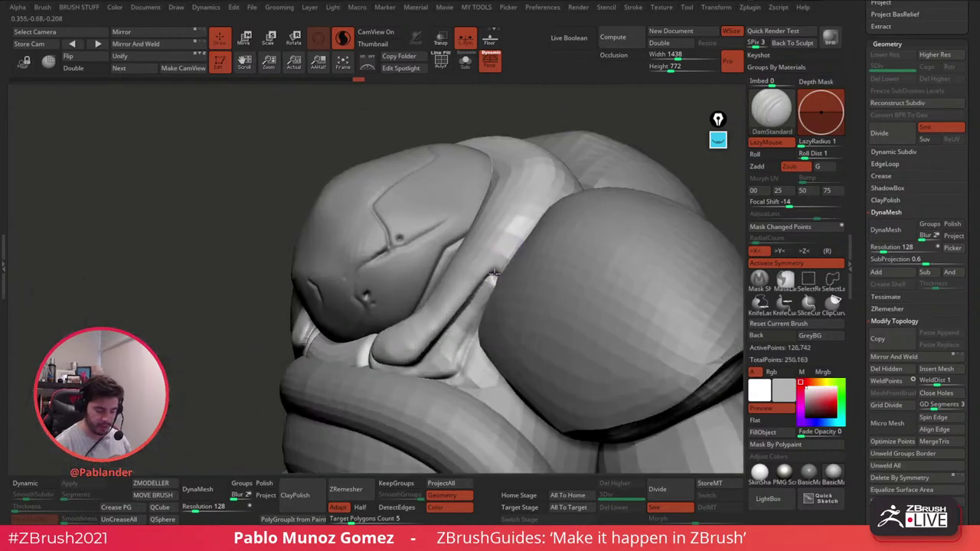
mouse_move(494, 274)
mouse_down()
mouse_move(507, 284)
mouse_move(508, 233)
mouse_move(481, 172)
mouse_move(490, 237)
mouse_move(462, 235)
mouse_up()
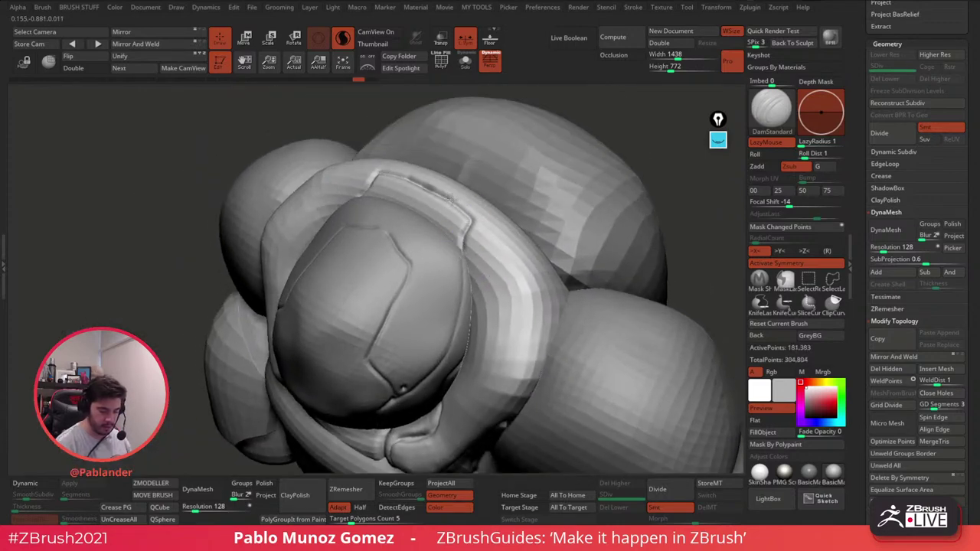
drag(450, 199, 463, 243)
mouse_move(518, 261)
ctrl+right_down()
mouse_move(534, 234)
mouse_move(551, 258)
ctrl+right_up()
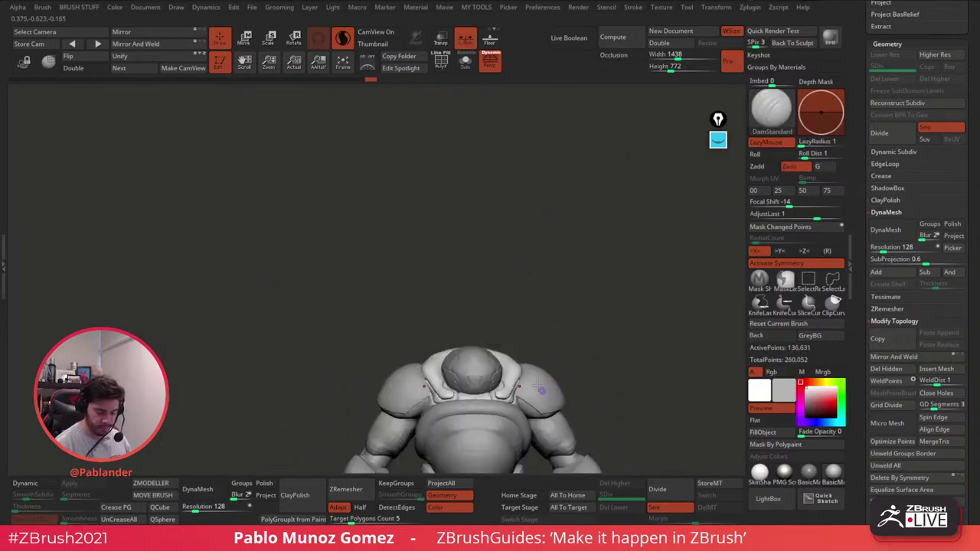
Step: Select the shoulder pads and carve an angular border line along their inner and lower front edges with DamStandard
alt+right_drag(539, 388, 375, 263)
alt+click(481, 260)
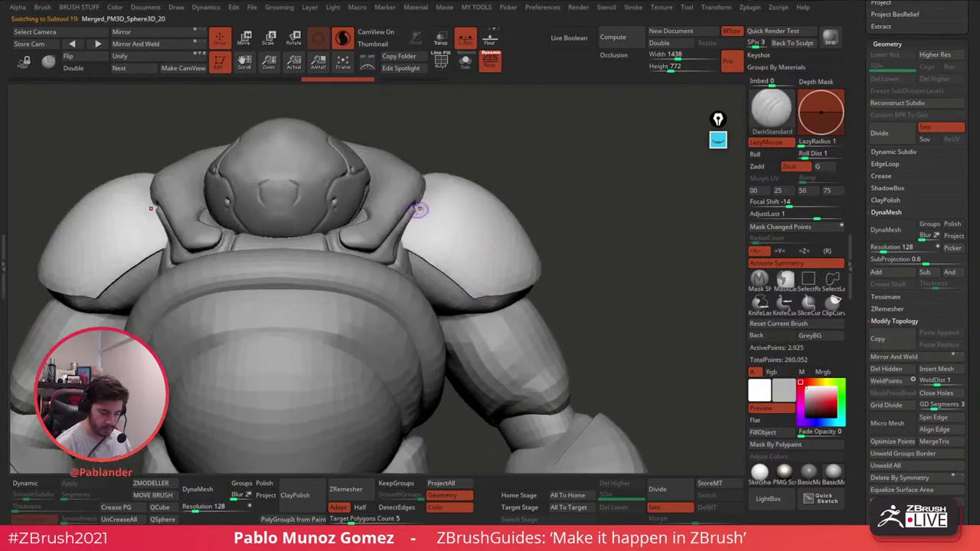
mouse_move(426, 212)
mouse_down()
mouse_move(437, 253)
mouse_move(483, 297)
mouse_up()
right_drag(524, 274, 507, 246)
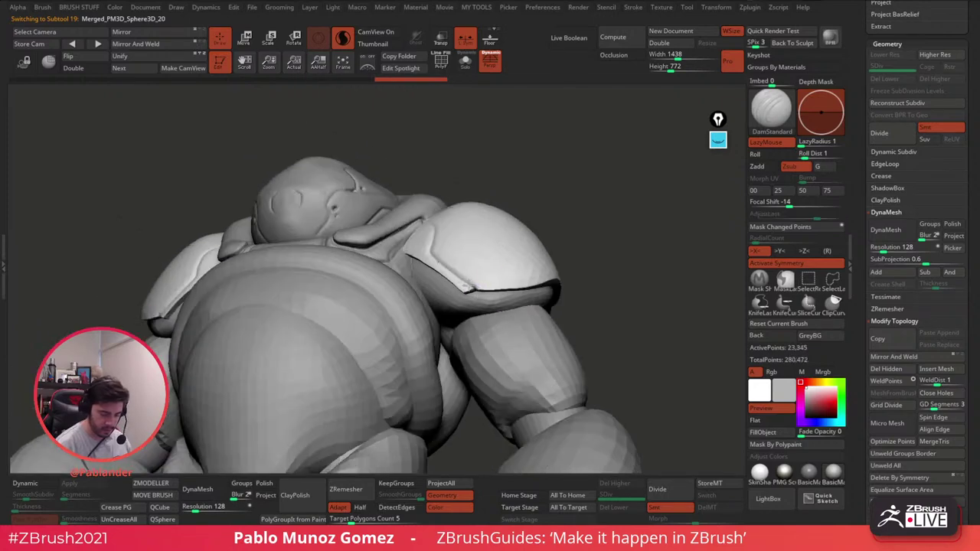
drag(440, 261, 434, 255)
mouse_move(435, 231)
right_down()
mouse_move(450, 254)
mouse_move(459, 237)
mouse_move(505, 238)
right_up()
Step: Try carving a DamStandard line where the collar meets the chest rim, and undo the stroke
alt+click(499, 214)
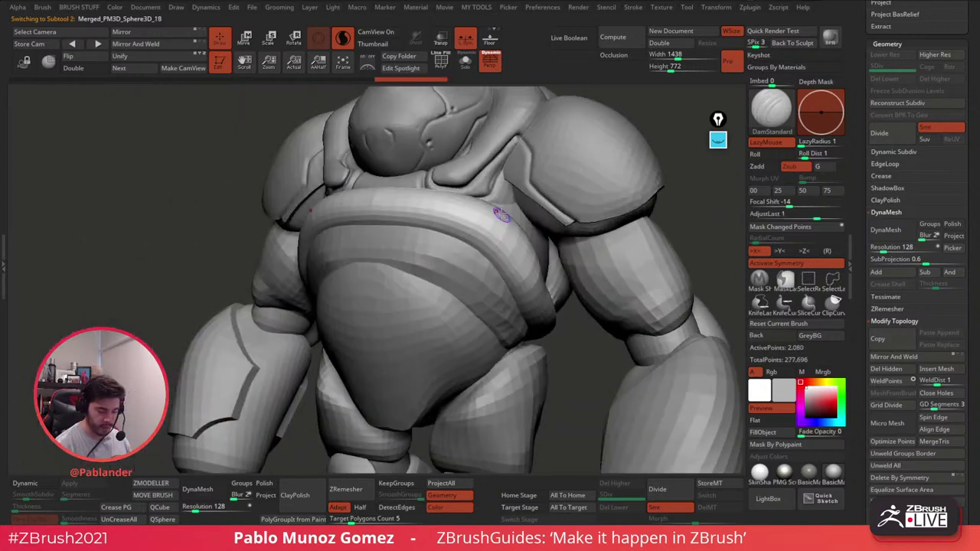
alt+click(490, 201)
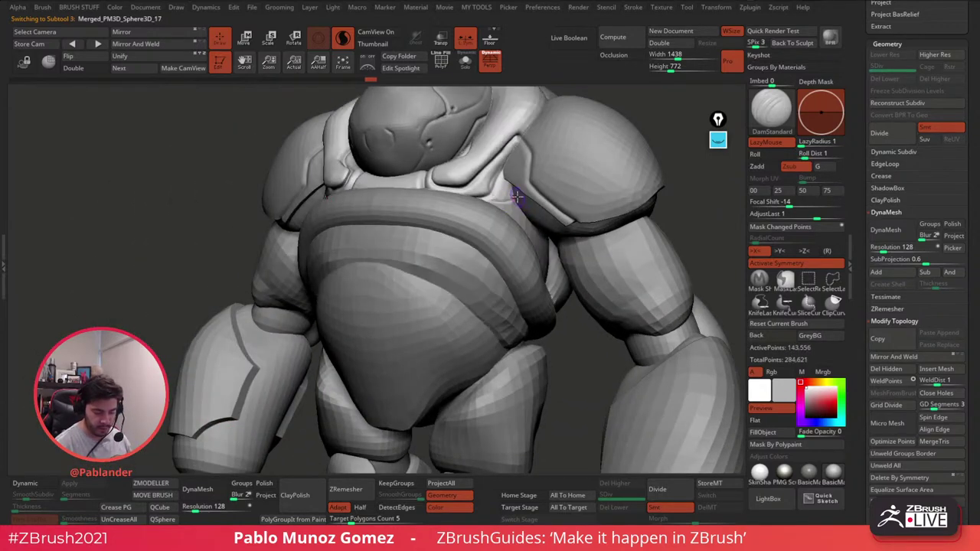
alt+click(482, 205)
drag(478, 216, 460, 237)
key(ctrl+z)
Step: Turn off Sculptris Pro and slightly deflate the chest rim with a small negative Inflate deformation
mouse_move(464, 234)
right_down()
mouse_move(482, 218)
mouse_move(459, 221)
mouse_move(486, 239)
mouse_move(449, 222)
right_up()
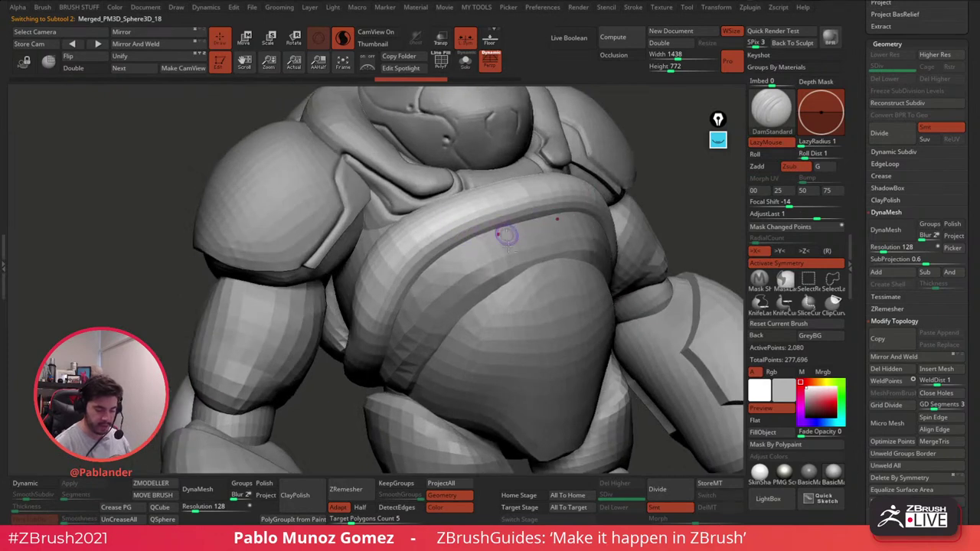
ctrl+right_drag(507, 234, 519, 254)
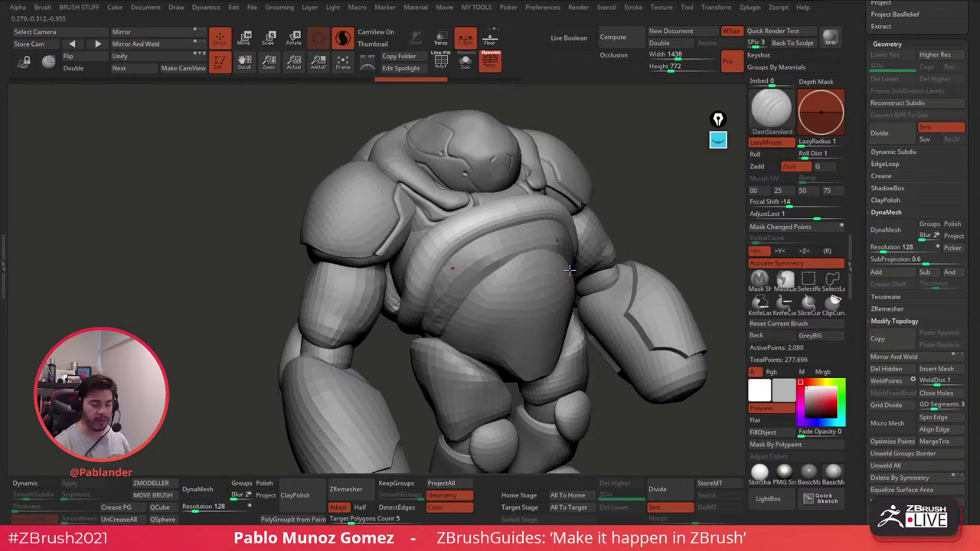
right_drag(569, 269, 497, 270)
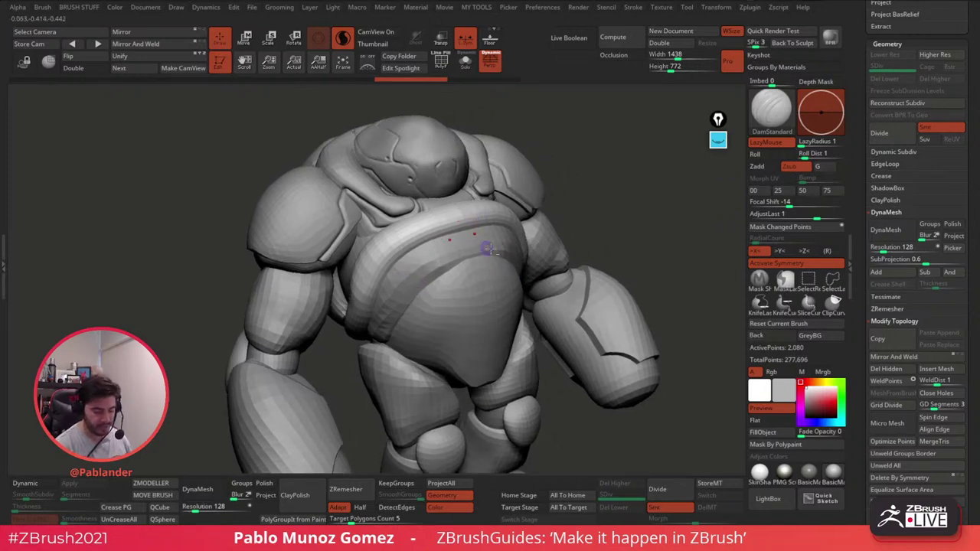
click(342, 39)
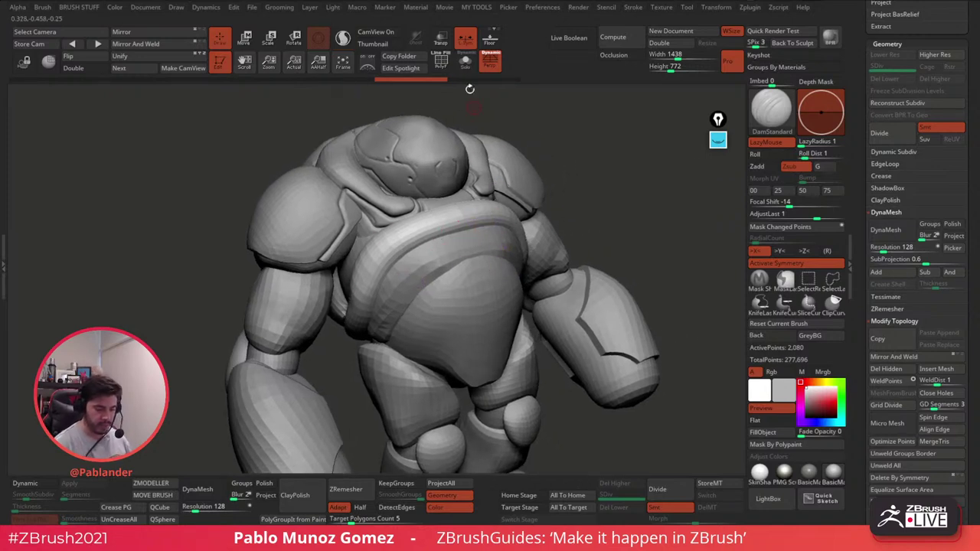
click(466, 63)
click(465, 63)
key(2)
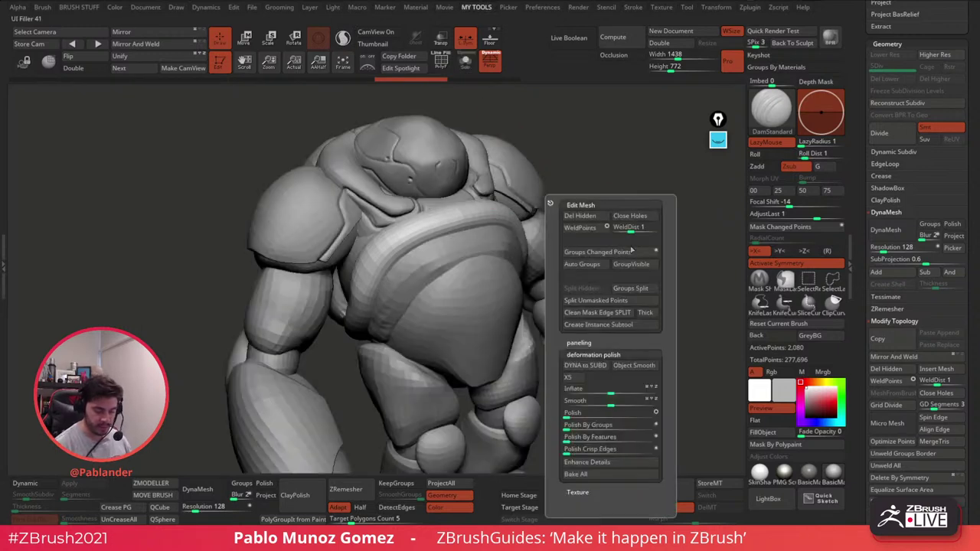
drag(611, 392, 603, 392)
shift+drag(666, 172, 636, 190)
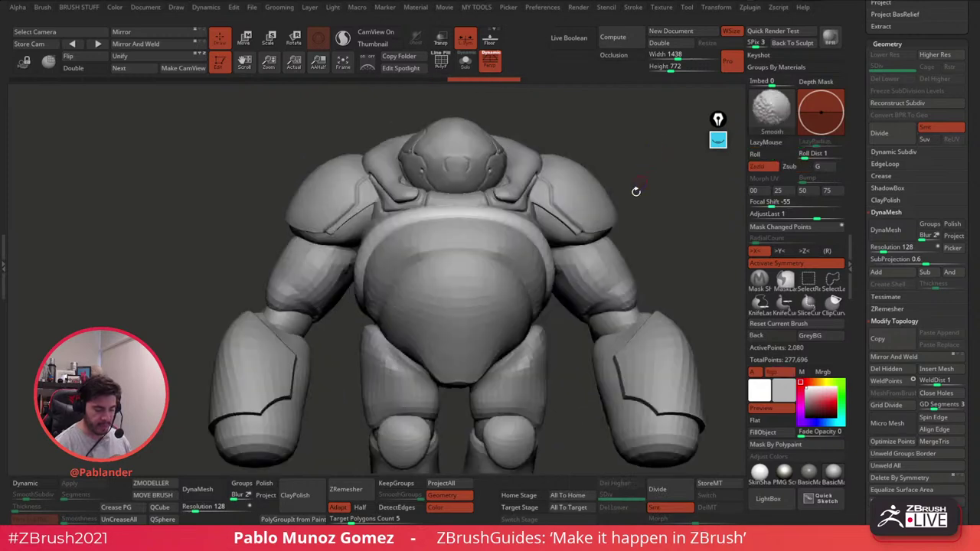
mouse_move(548, 297)
alt+right_down()
mouse_move(532, 287)
mouse_move(545, 287)
alt+right_up()
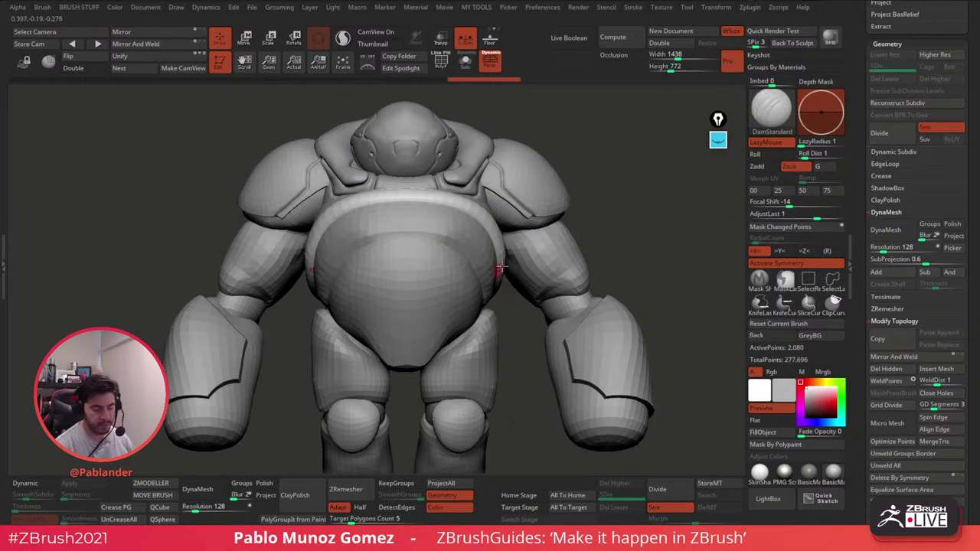
Step: Switch the sculpting brush to CurveTube for adding tubes to the chest
right_drag(533, 186, 491, 255)
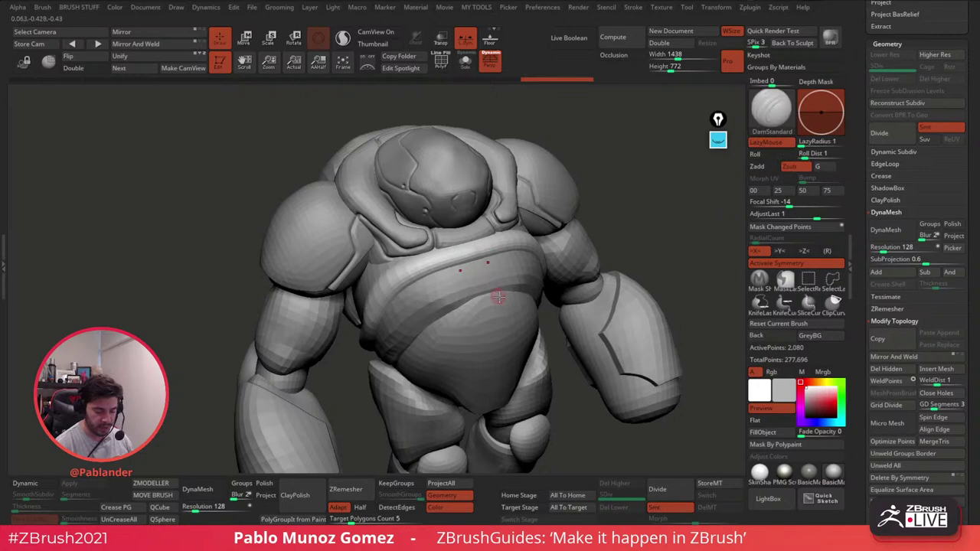
right_drag(502, 295, 501, 265)
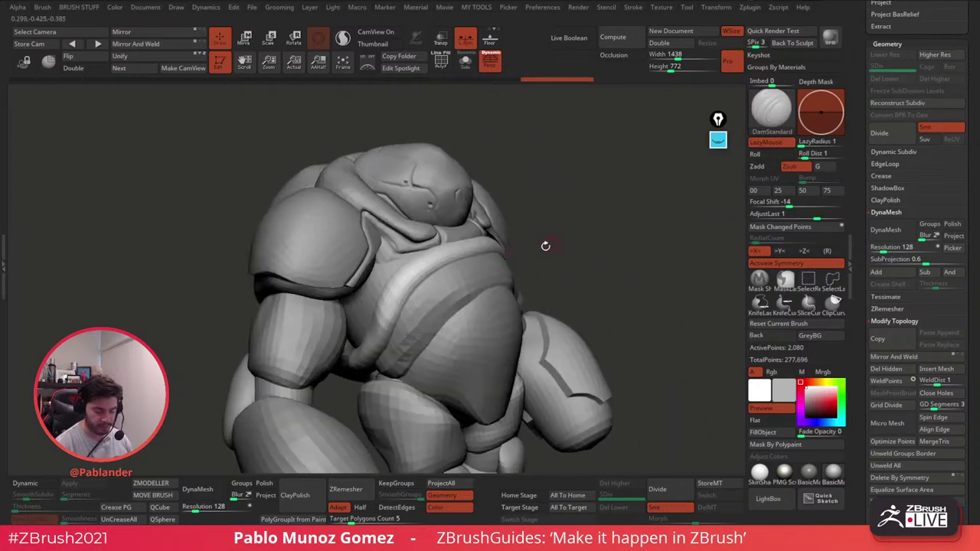
key(space)
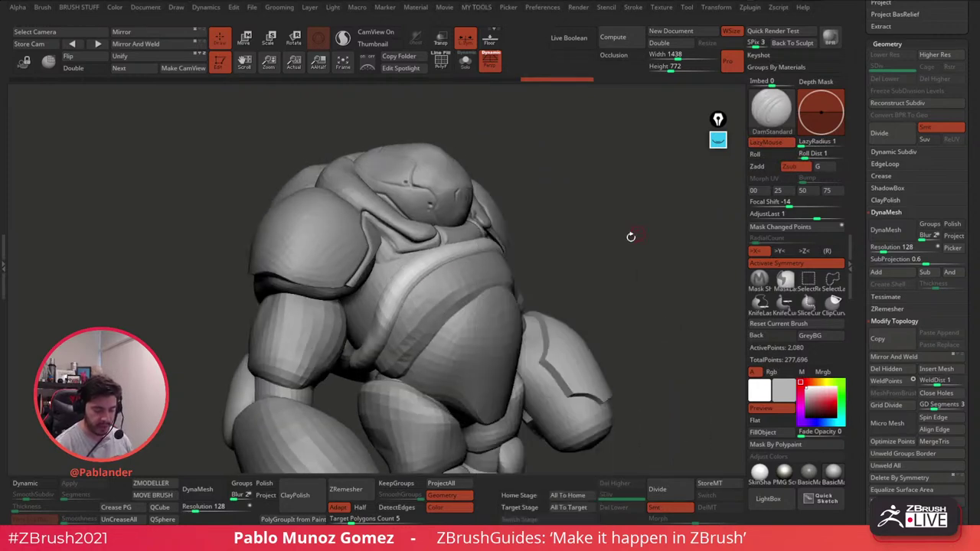
click(771, 113)
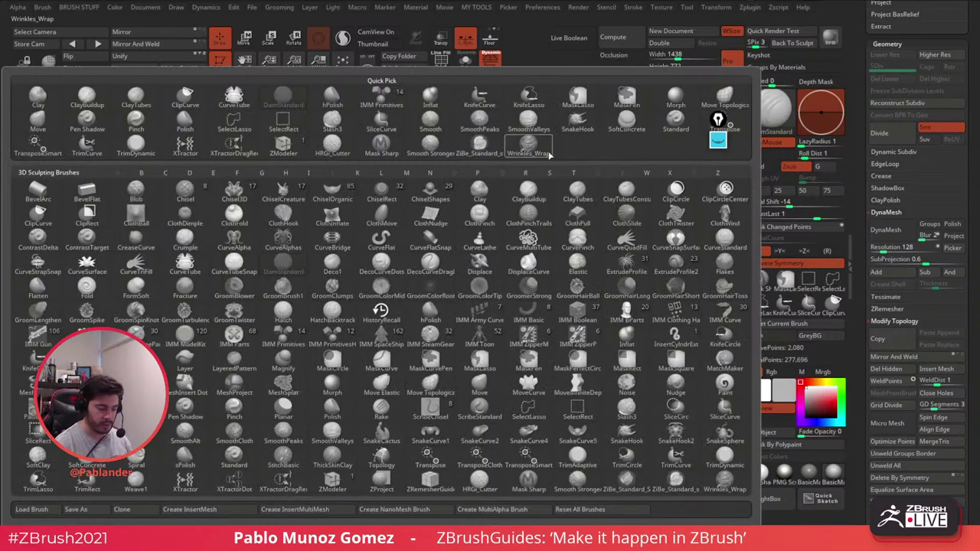
click(181, 268)
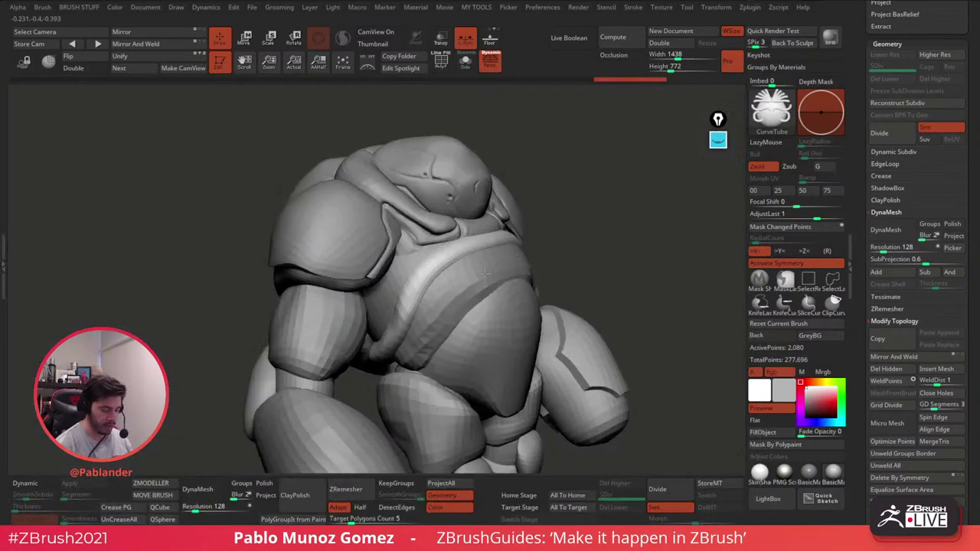
Step: Try to draw a CurveTube tube from the chest rim down over the torso, and undo it
key(space)
ctrl+right_drag(539, 243, 510, 227)
alt+click(524, 277)
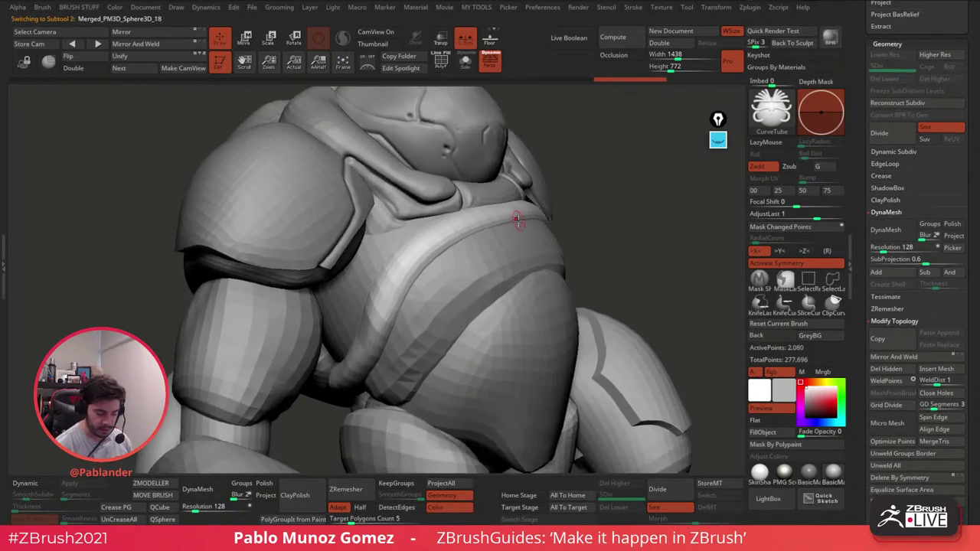
drag(413, 316, 393, 348)
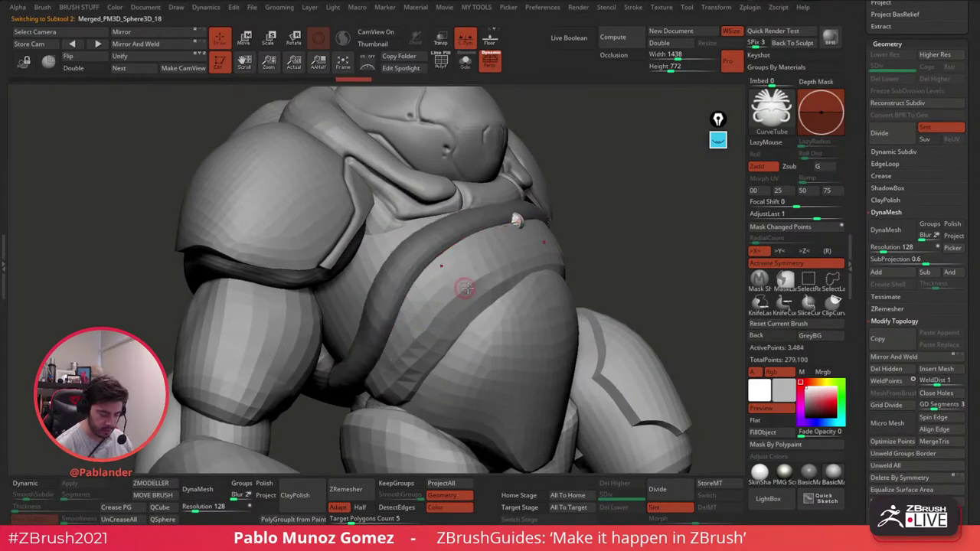
key(ctrl+z)
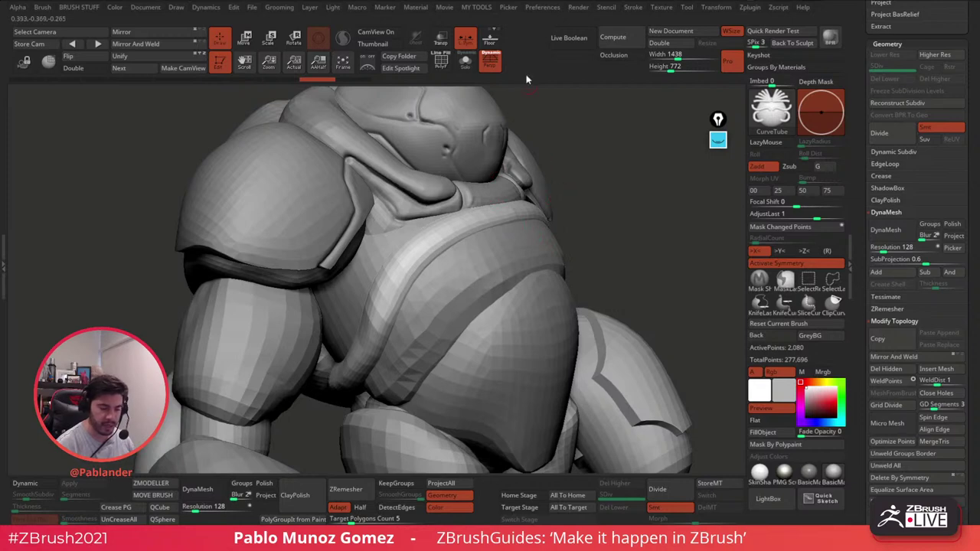
Step: Set the picker depth to Cont Z and draw a wavy CurveTube tube from the collar down across the chest and belly
click(508, 8)
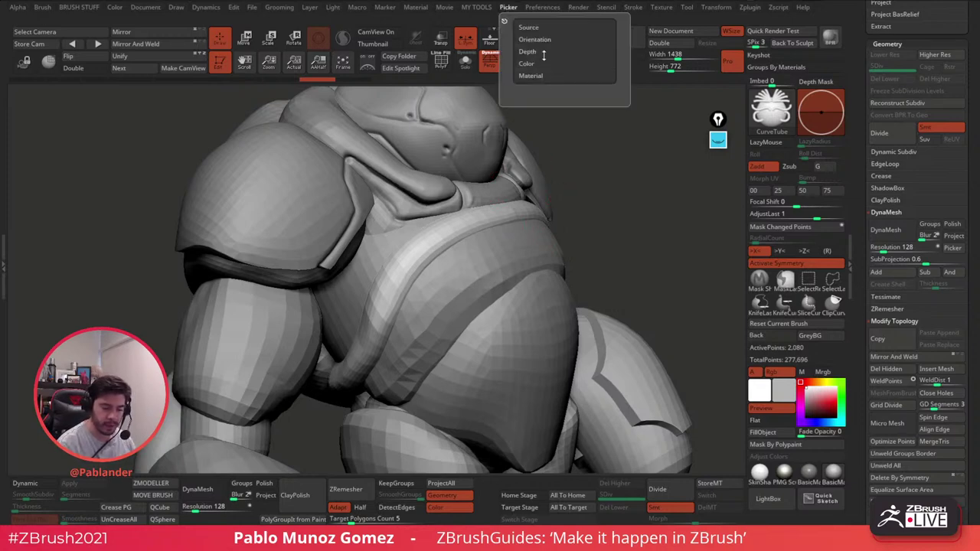
click(546, 39)
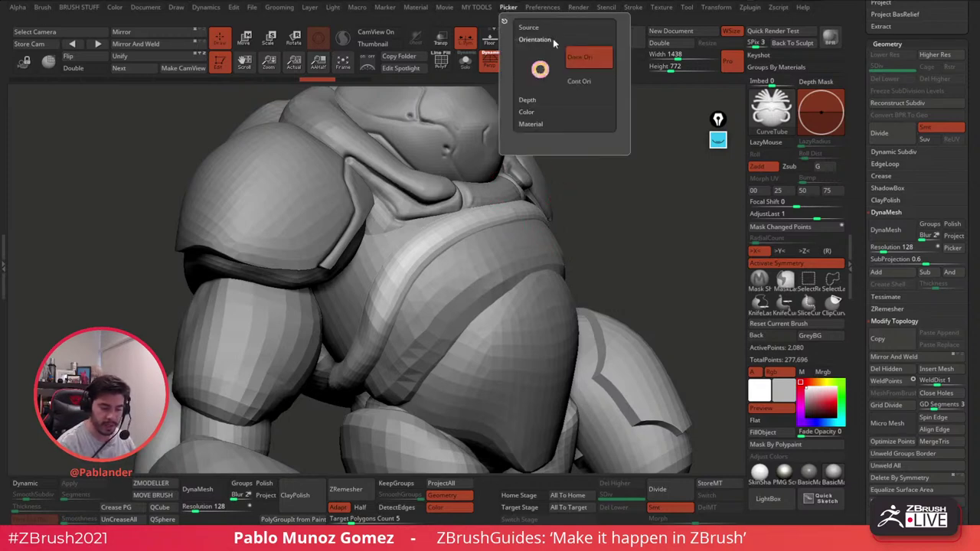
click(548, 100)
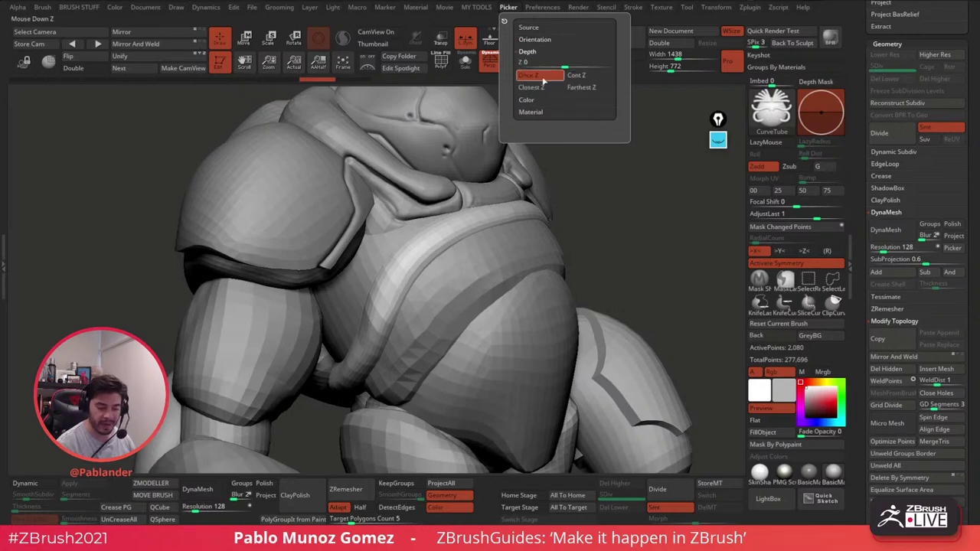
click(599, 78)
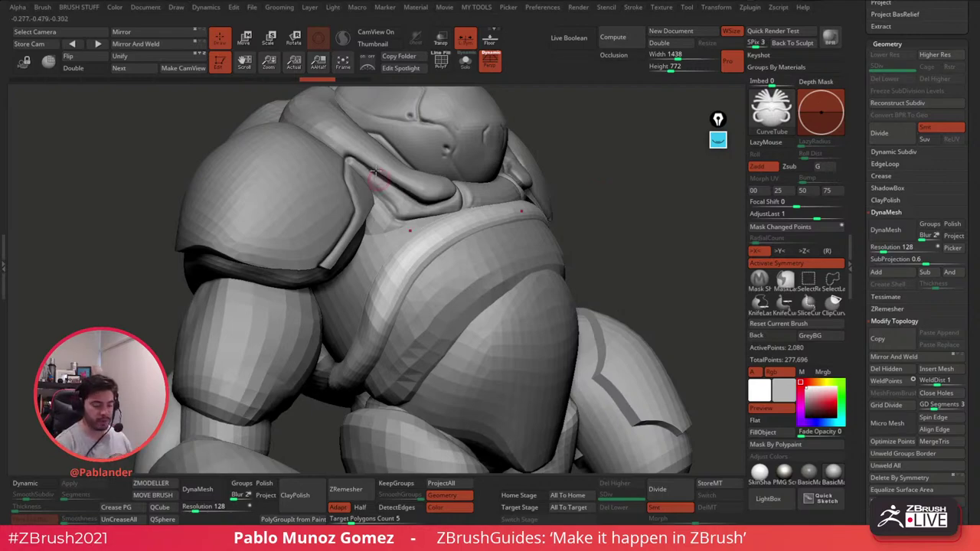
drag(417, 281, 474, 335)
mouse_move(548, 281)
right_down()
mouse_move(466, 256)
mouse_move(434, 222)
mouse_move(549, 274)
right_up()
right_drag(609, 250, 592, 247)
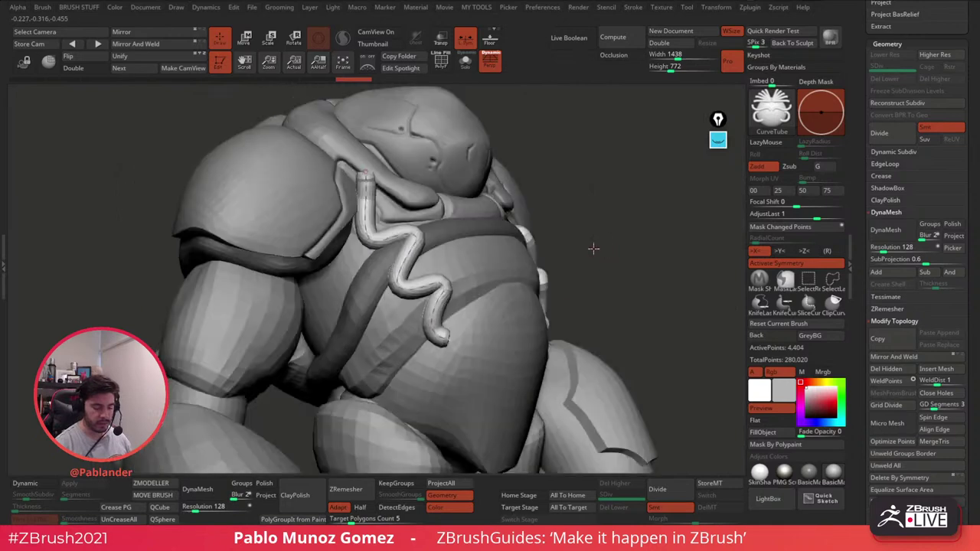
Step: Undo the wavy tube and draw a CurveTube tube along the chest rim, extending its end around the side to the back
key(ctrl+z)
right_drag(489, 235, 559, 191)
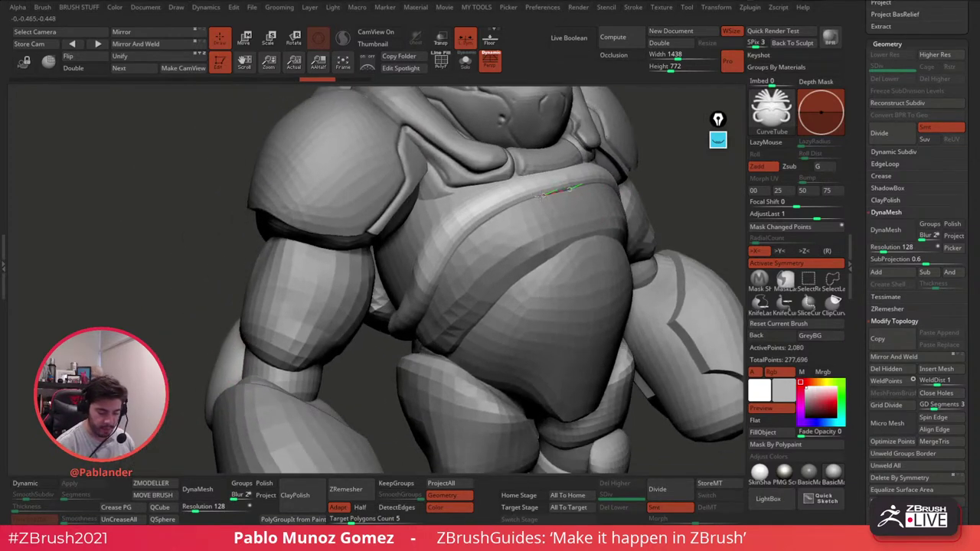
click(419, 331)
mouse_move(405, 295)
right_down()
mouse_move(486, 268)
mouse_move(518, 135)
mouse_move(426, 327)
mouse_move(439, 269)
mouse_move(456, 283)
mouse_move(485, 227)
right_up()
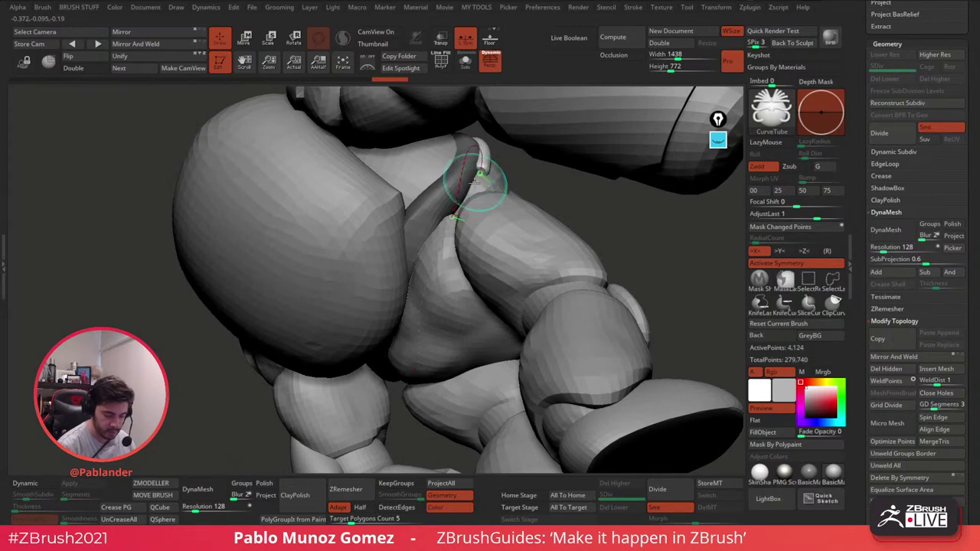
mouse_move(486, 175)
right_down()
mouse_move(483, 193)
mouse_move(483, 170)
right_up()
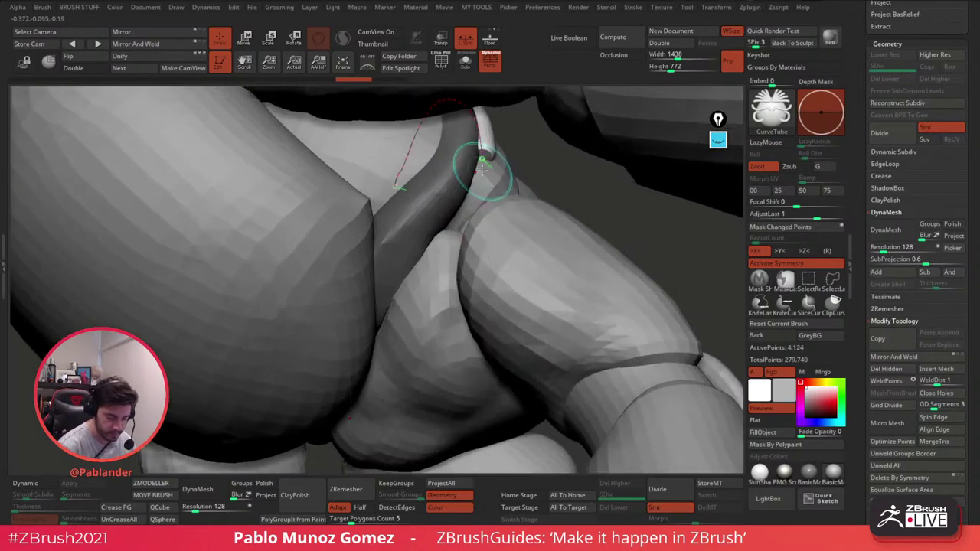
drag(475, 180, 476, 181)
drag(453, 225, 445, 233)
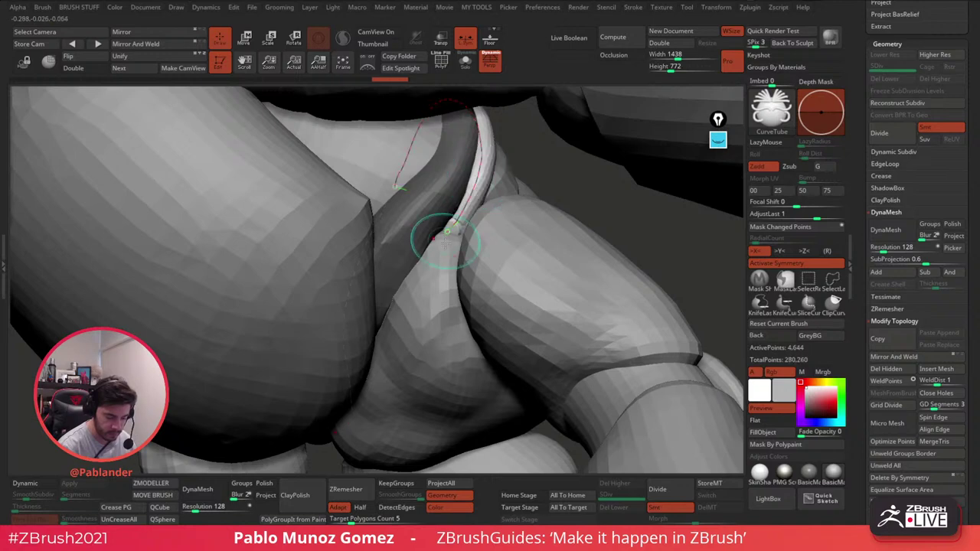
ctrl+right_drag(433, 238, 405, 263)
Step: Draw two more CurveTube tubes from the chest's centre, running below the first and curving down the side of the belly
mouse_move(506, 236)
right_down()
mouse_move(525, 220)
mouse_move(525, 258)
mouse_move(498, 225)
mouse_move(528, 237)
mouse_move(531, 204)
mouse_move(559, 199)
right_up()
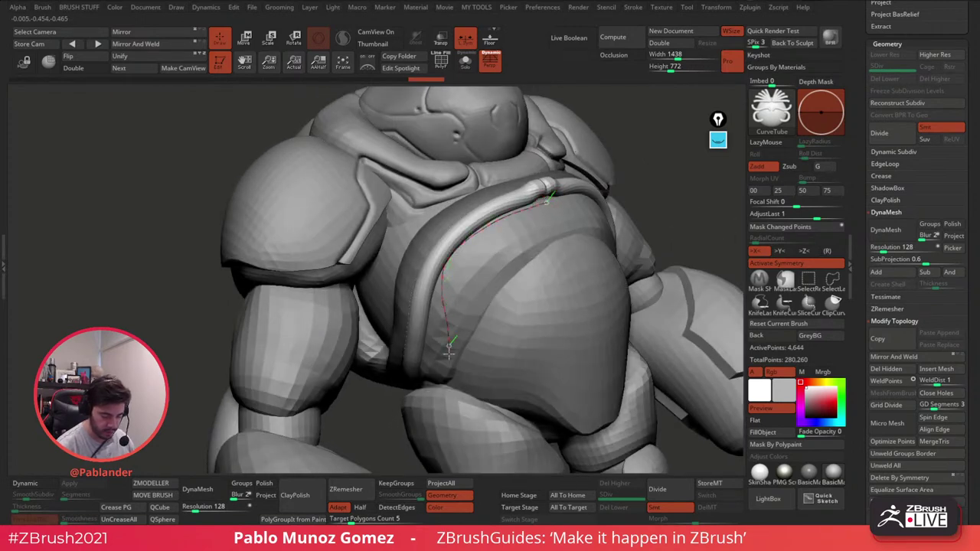
drag(434, 386, 434, 386)
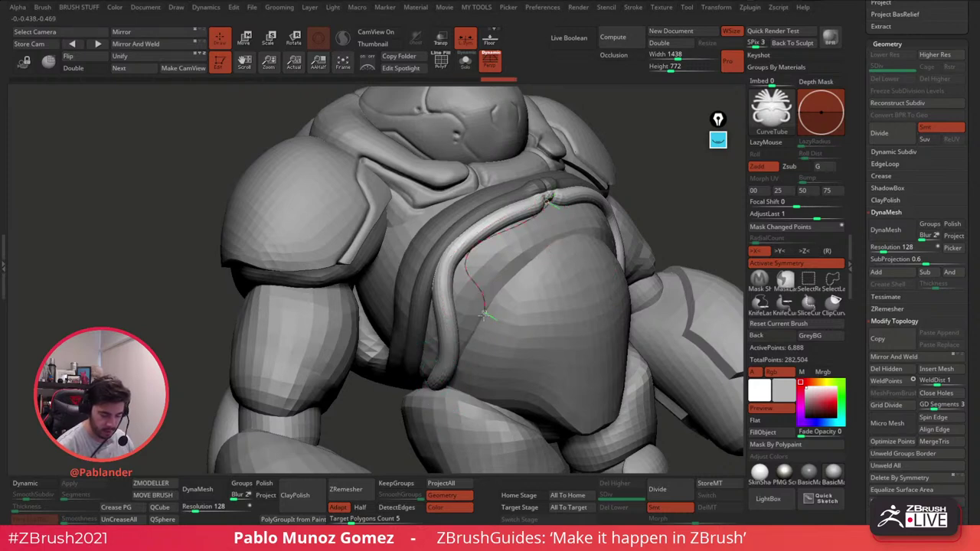
drag(484, 314, 494, 321)
mouse_move(495, 301)
right_down()
mouse_move(531, 322)
mouse_move(553, 305)
mouse_move(581, 302)
right_up()
Step: Draw a short bent CurveTube tube from the shoulder pad's inner corner to the collar's lower end
right_drag(559, 212, 533, 228)
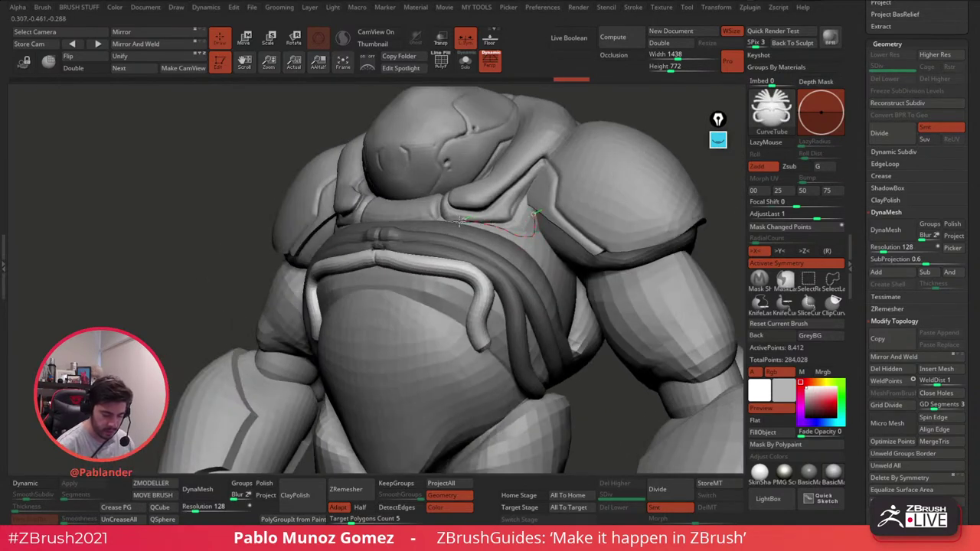
drag(459, 221, 453, 226)
right_drag(548, 273, 563, 293)
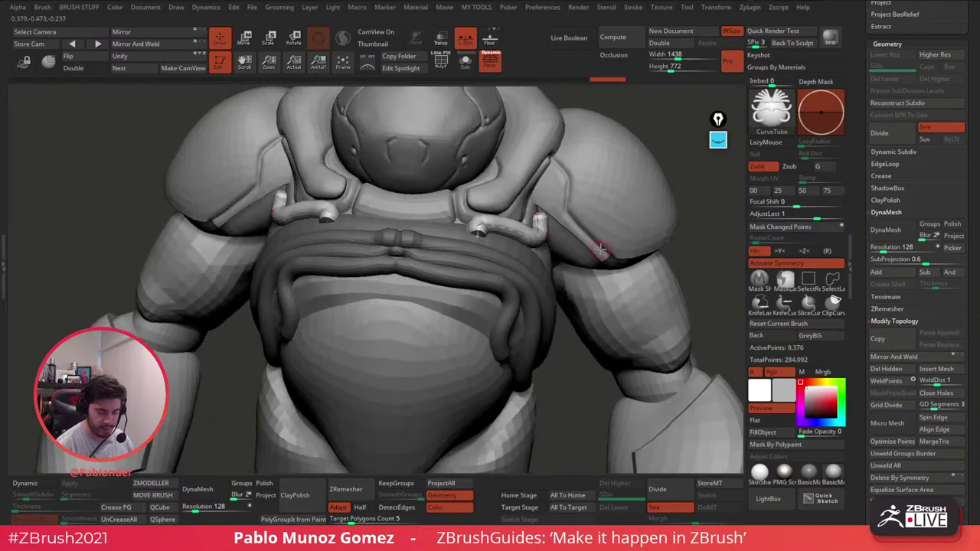
Step: With the Move brush, tuck the ends of the short collar tube in against the shoulder pad and collar
key(b)
key(m)
key(v)
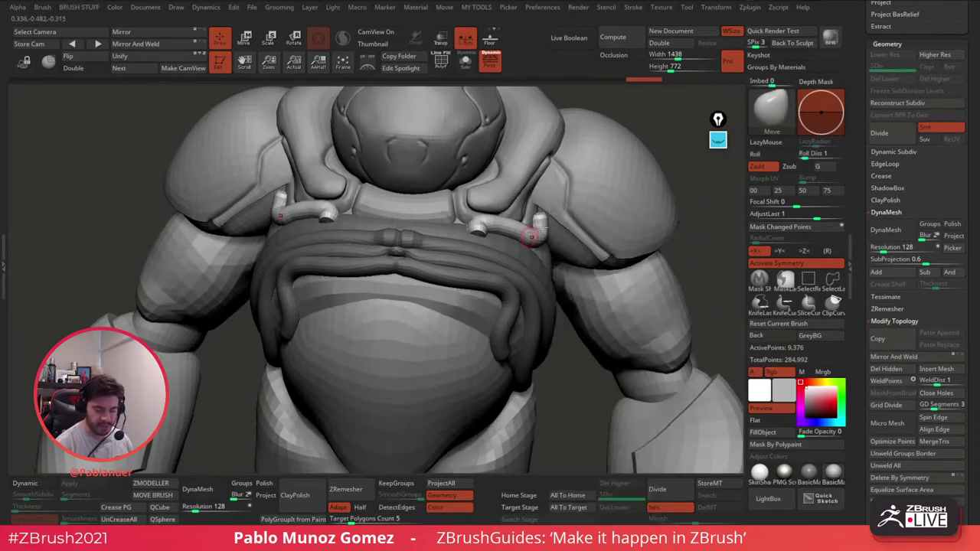
key(space)
drag(555, 224, 541, 215)
drag(543, 228, 546, 218)
drag(477, 229, 474, 231)
mouse_move(475, 224)
mouse_down()
mouse_move(464, 229)
mouse_move(467, 222)
mouse_up()
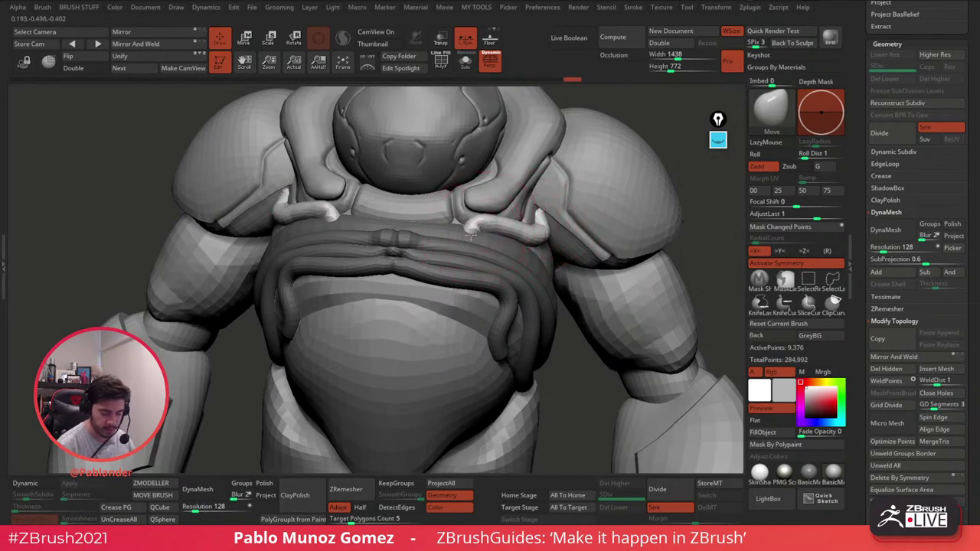
Step: Clear the mask, then pull together and smooth the ends of the chest tubes where they meet at the centre
right_drag(501, 222, 534, 228)
mouse_move(502, 216)
mouse_down()
mouse_move(489, 239)
mouse_move(449, 253)
mouse_up()
ctrl+click(624, 184)
right_drag(449, 254, 437, 253)
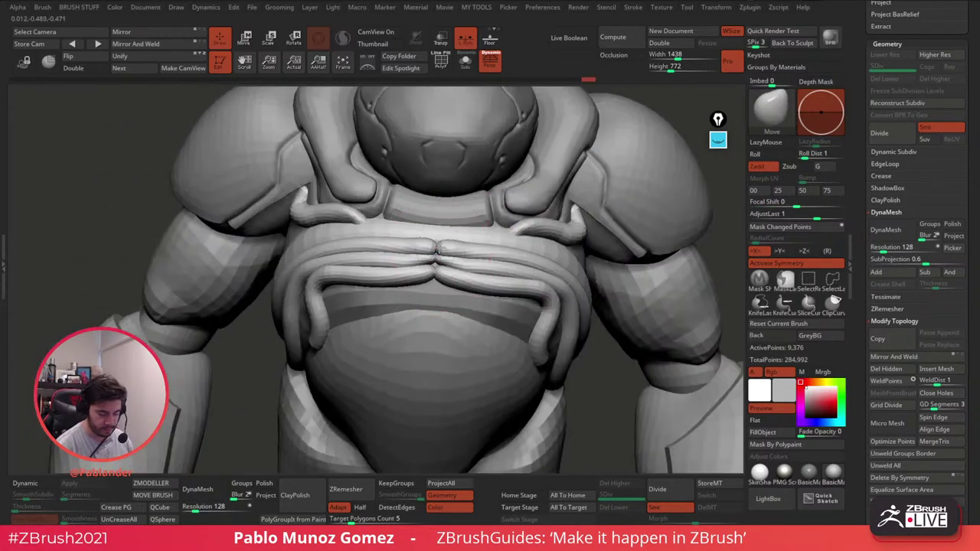
drag(513, 267, 519, 257)
mouse_move(520, 257)
ctrl+right_down()
mouse_move(485, 277)
mouse_move(494, 257)
ctrl+right_up()
right_drag(490, 308, 478, 271)
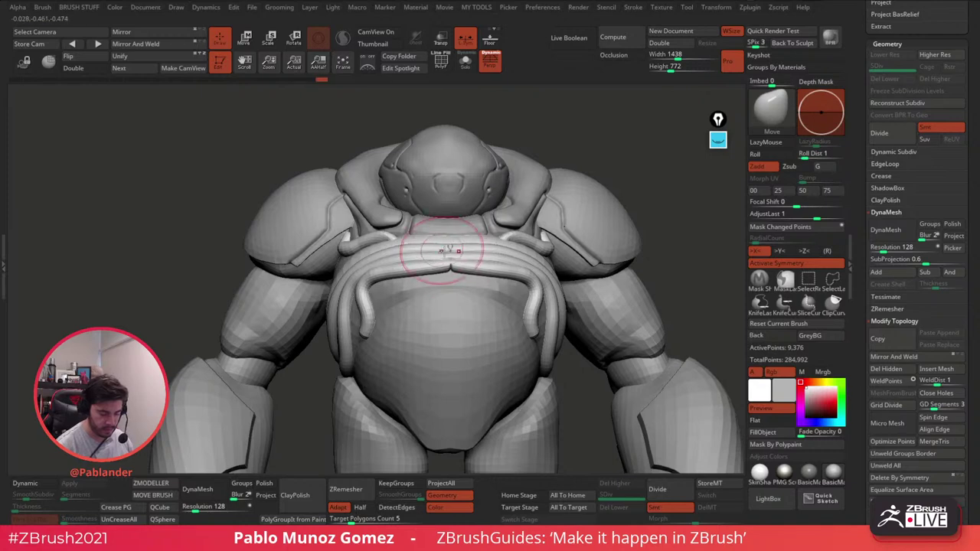
mouse_move(450, 267)
shift+mouse_down()
mouse_move(450, 254)
mouse_move(451, 265)
shift+mouse_up()
mouse_move(458, 263)
right_down()
mouse_move(520, 266)
mouse_move(486, 240)
mouse_move(559, 336)
mouse_move(554, 322)
right_up()
scroll(971, 309, down, 2)
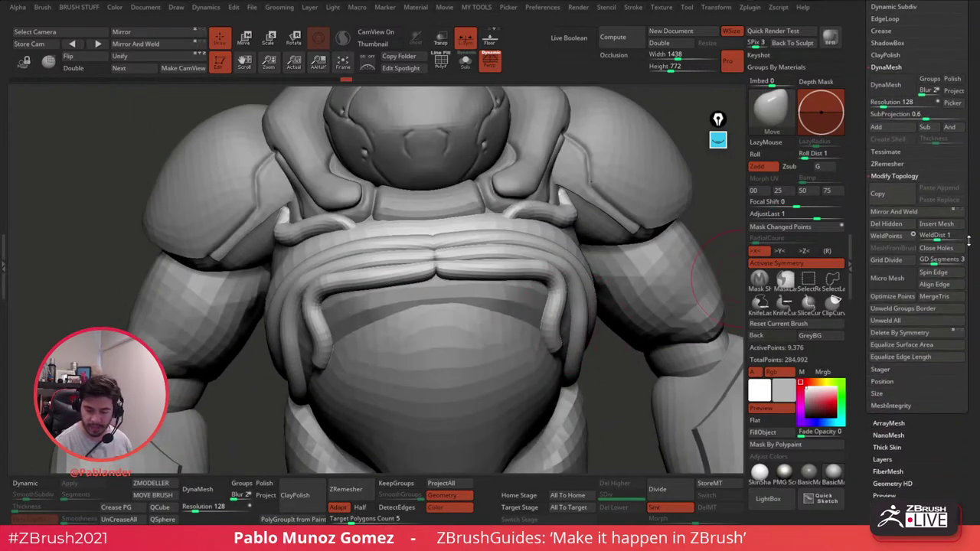
Step: Insert a cylinder from the IMM Primitives brush over the tube joint at the centre of the chest
key(b)
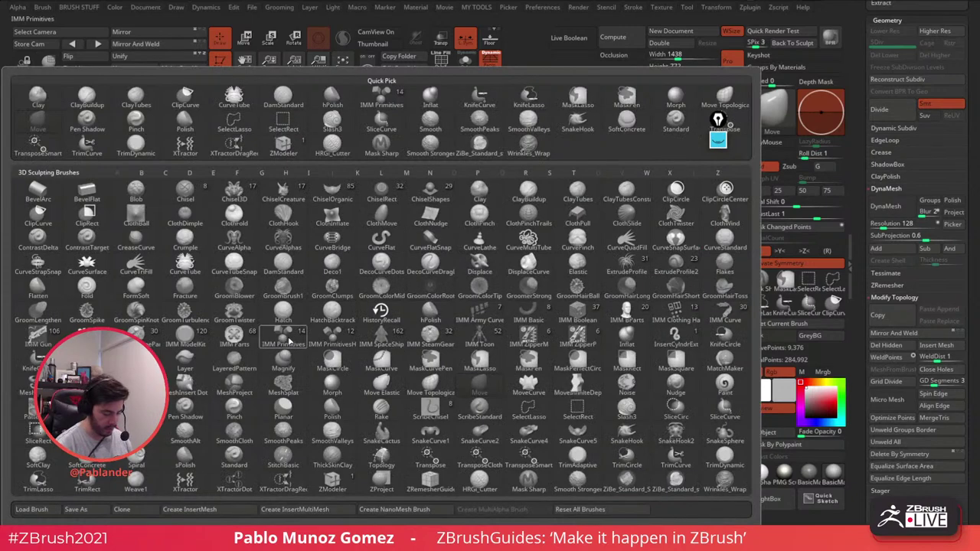
click(284, 335)
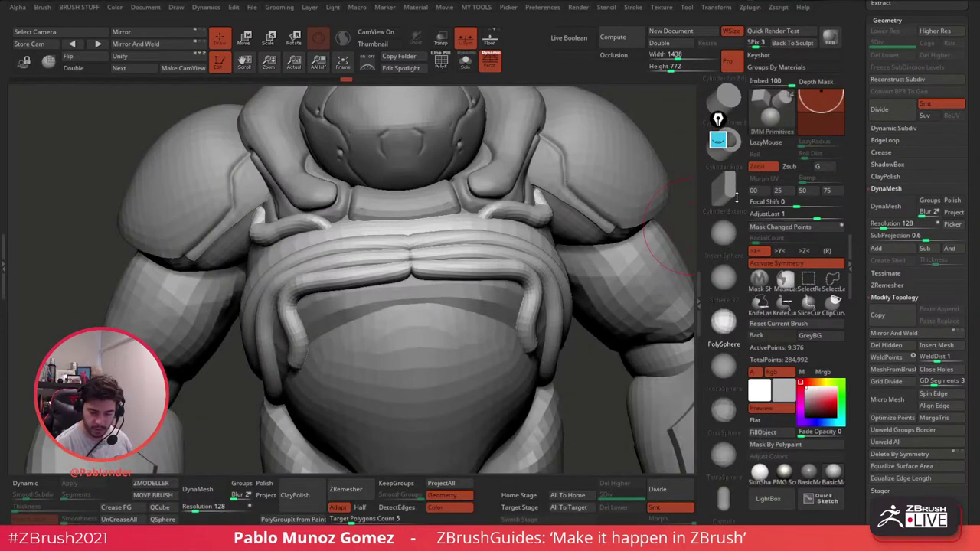
click(730, 102)
drag(409, 260, 413, 269)
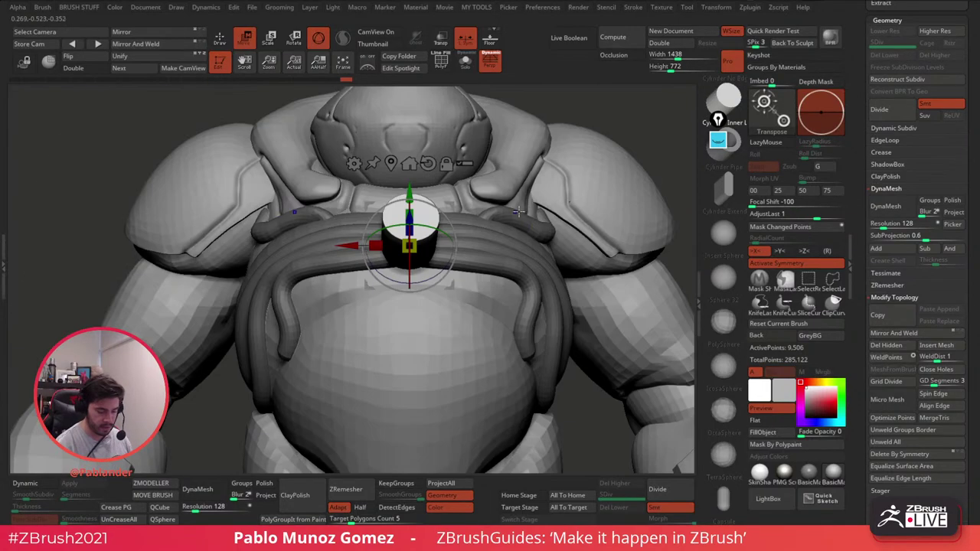
Step: Adjust the cylinder's depth and position so it sits as a disc against the chest tubes
right_drag(417, 228, 514, 234)
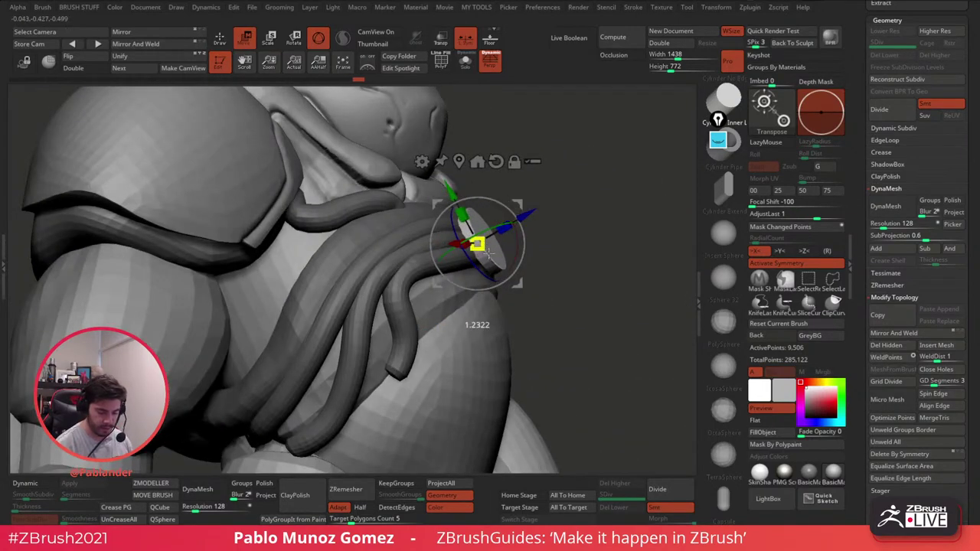
drag(524, 214, 493, 257)
right_drag(519, 243, 506, 270)
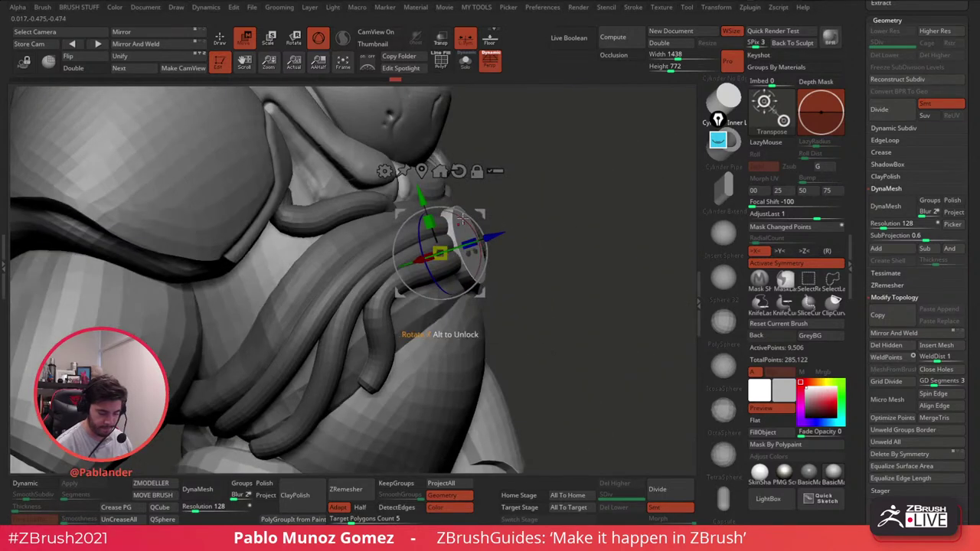
drag(421, 196, 421, 192)
drag(486, 233, 490, 232)
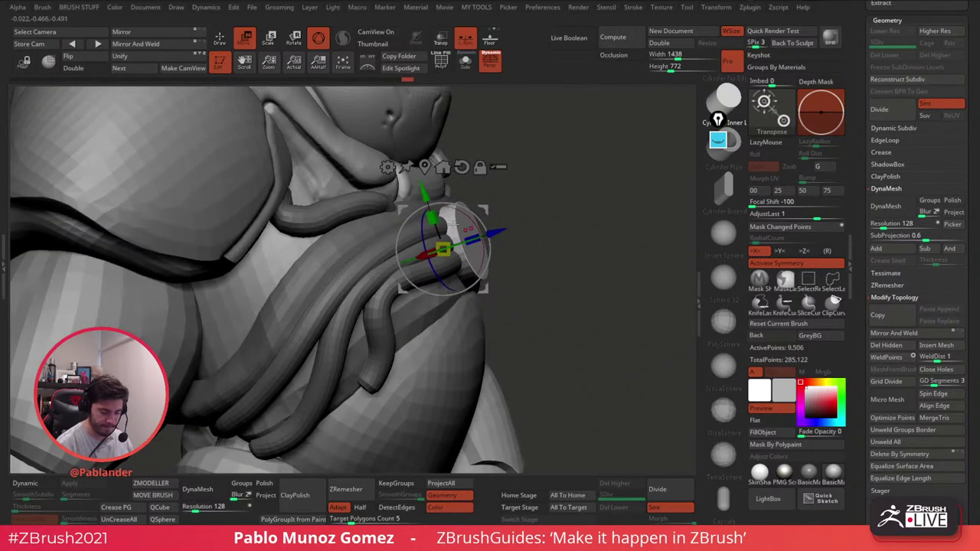
Step: Return to Draw mode and clear the mask from the tubes around the chest disc
click(219, 37)
ctrl+right_drag(555, 238, 518, 196)
ctrl+drag(537, 212, 548, 274)
shift+right_drag(593, 260, 555, 254)
ctrl+right_drag(553, 298, 595, 275)
mouse_move(596, 275)
alt+right_down()
mouse_move(497, 247)
mouse_move(562, 289)
mouse_move(576, 283)
mouse_move(512, 286)
alt+right_up()
Step: Switch to the Move Topological brush and reshape the lower ends of the tubes at the side of the waist
key(space)
click(566, 380)
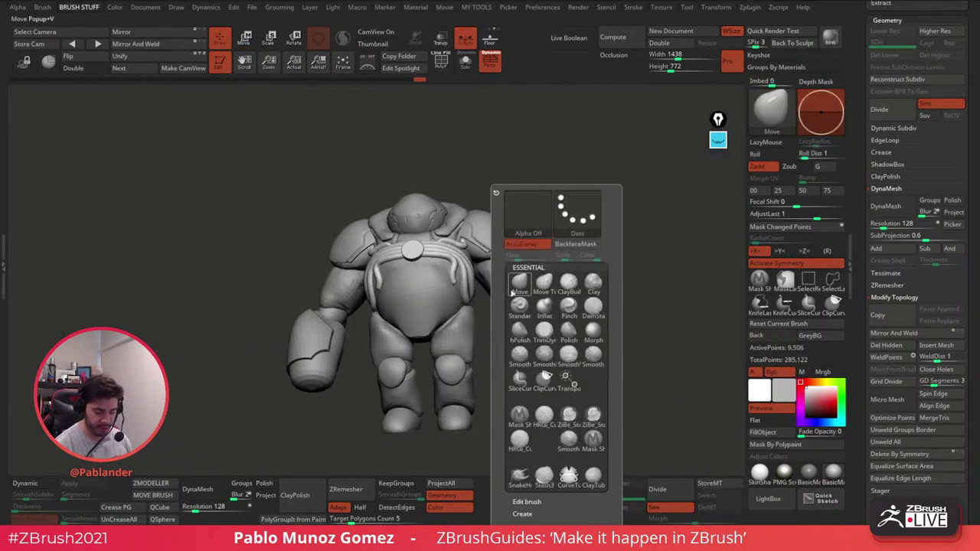
ctrl+right_drag(497, 325, 479, 400)
key(b)
click(488, 285)
mouse_move(528, 334)
right_down()
mouse_move(526, 318)
mouse_move(465, 277)
mouse_move(461, 291)
right_up()
key(space)
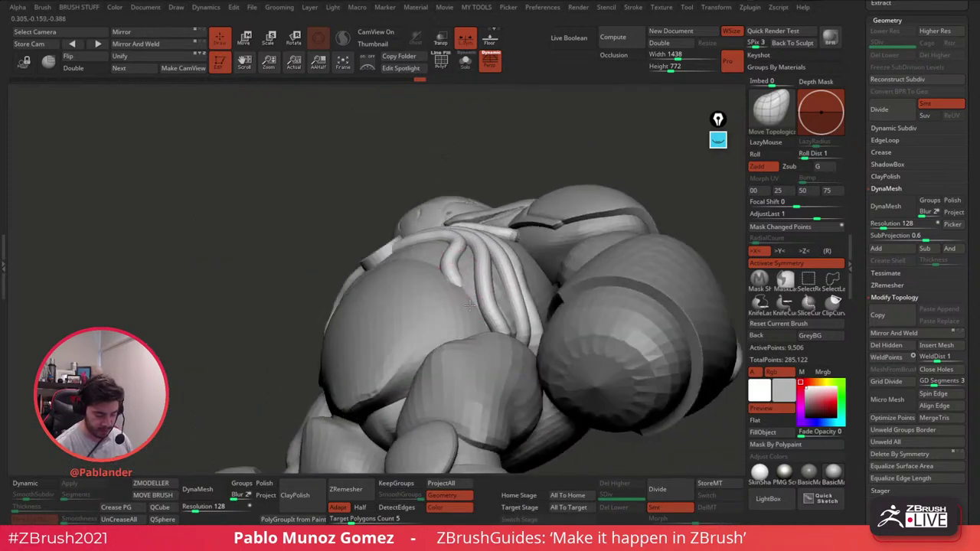
drag(497, 308, 505, 331)
right_drag(507, 333, 515, 352)
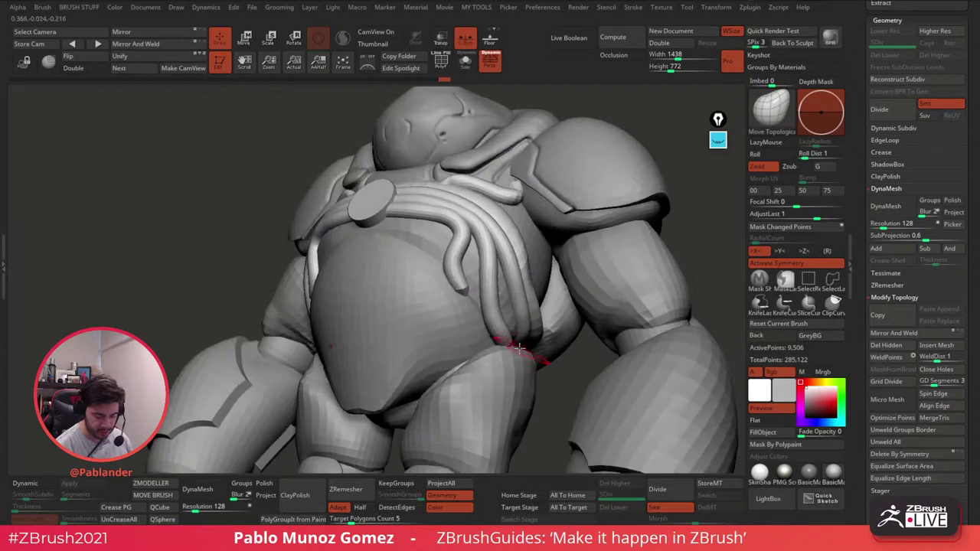
drag(515, 352, 505, 344)
Step: Switch to the DamStandard brush and turn on Sculptris Pro for carving panel lines
right_drag(454, 299, 599, 220)
key(space)
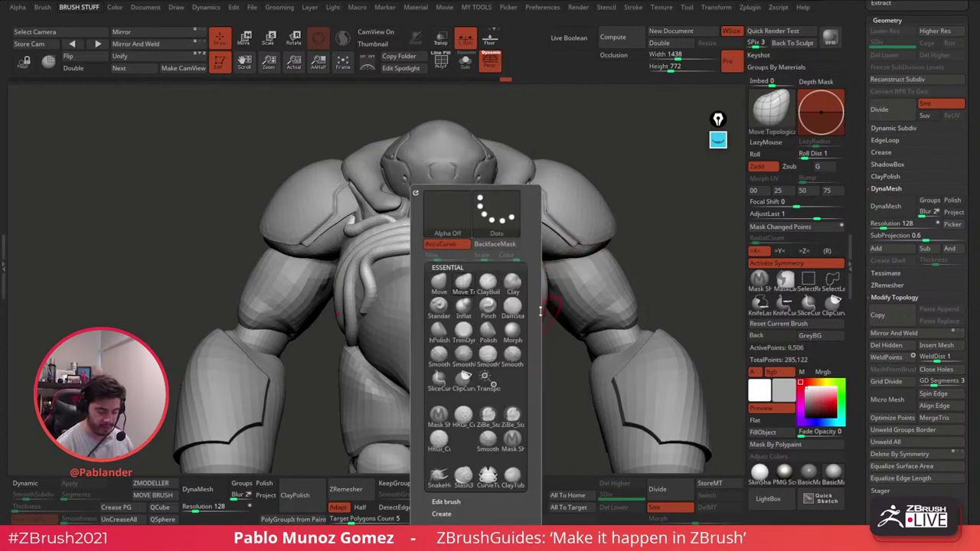
key(space)
click(606, 306)
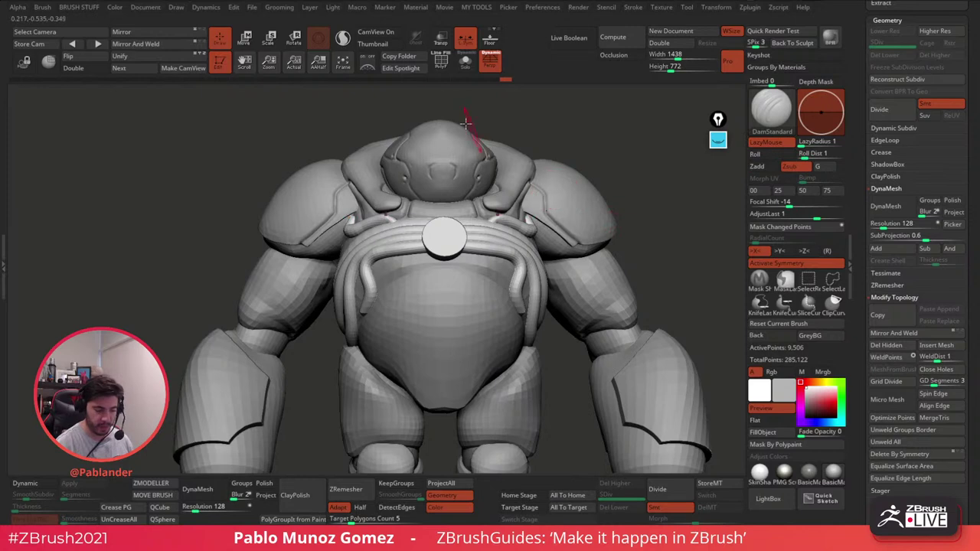
click(342, 38)
key(space)
drag(644, 219, 631, 220)
alt+right_drag(591, 239, 558, 246)
alt+right_drag(522, 294, 549, 255)
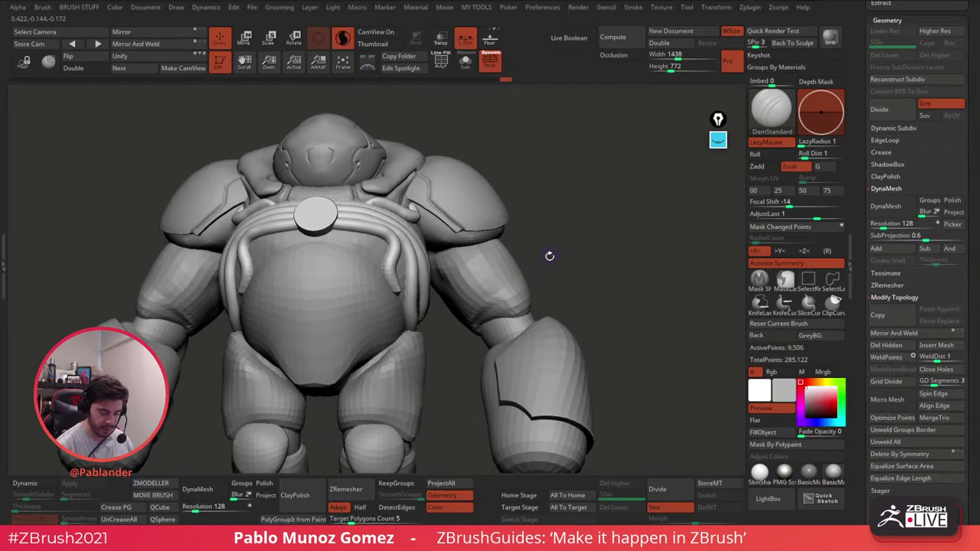
Step: Select the upper arm subtool, divide it once, delete its lower subdivision level and isolate it in Solo mode
alt+click(517, 305)
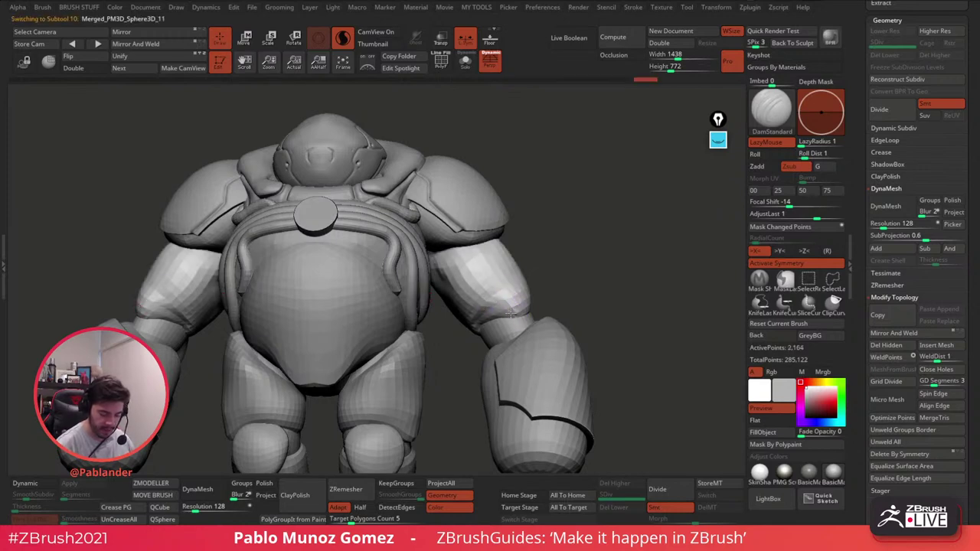
click(660, 490)
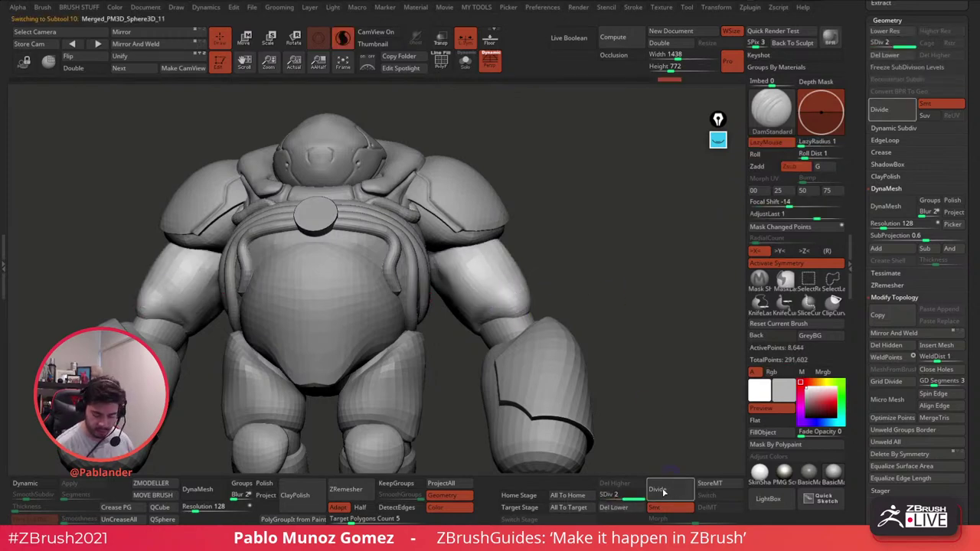
click(614, 506)
mouse_move(526, 282)
mouse_down()
mouse_move(515, 313)
mouse_move(467, 312)
mouse_up()
click(464, 63)
drag(461, 112, 514, 116)
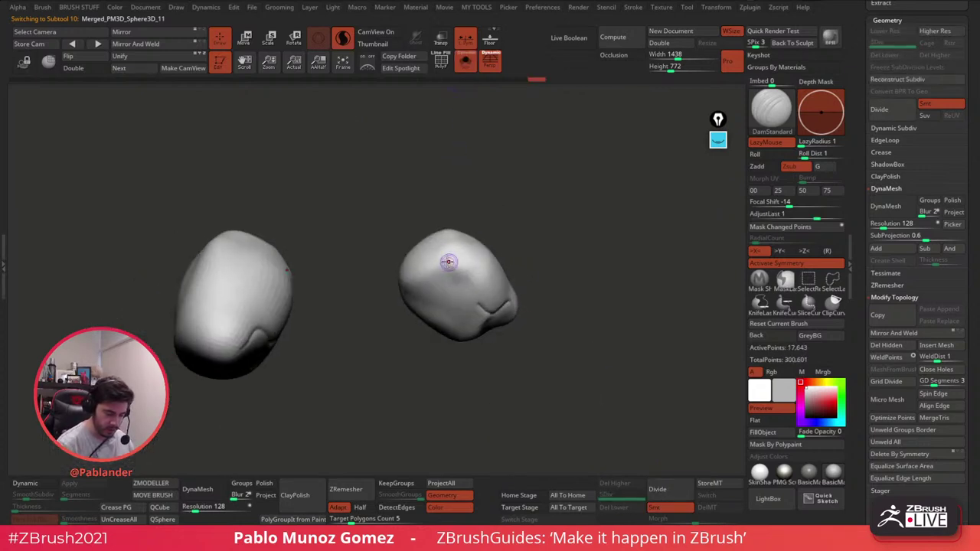
Step: Carve a curved DamStandard panel line along the inside and around the elbow end of the upper arms, and show all subtools again
key(space)
mouse_move(436, 245)
mouse_down()
mouse_move(456, 289)
mouse_move(488, 312)
mouse_up()
drag(559, 280, 532, 262)
mouse_move(480, 310)
mouse_down()
mouse_move(503, 300)
mouse_move(530, 308)
mouse_move(513, 319)
mouse_up()
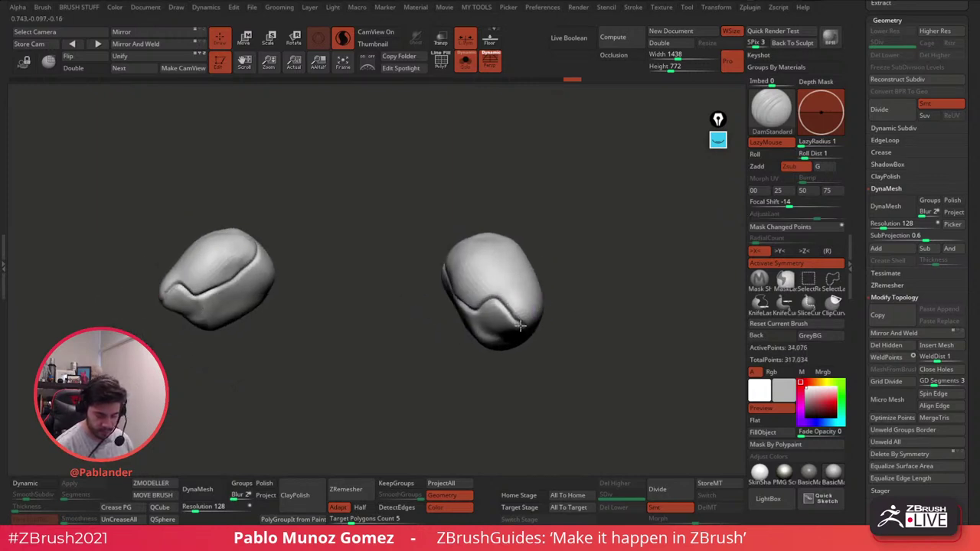
mouse_move(578, 297)
mouse_down()
mouse_move(593, 286)
mouse_move(588, 276)
mouse_move(601, 300)
mouse_up()
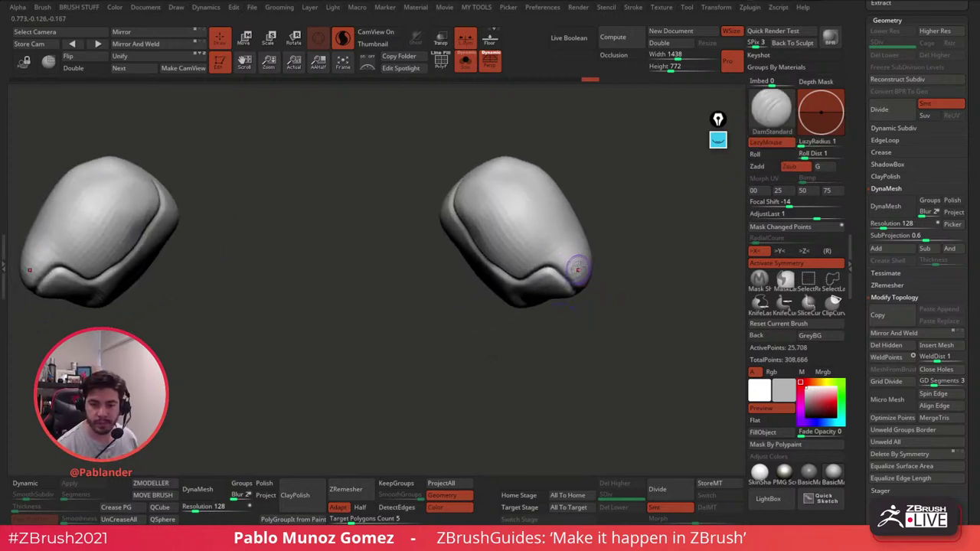
alt+right_drag(563, 260, 590, 273)
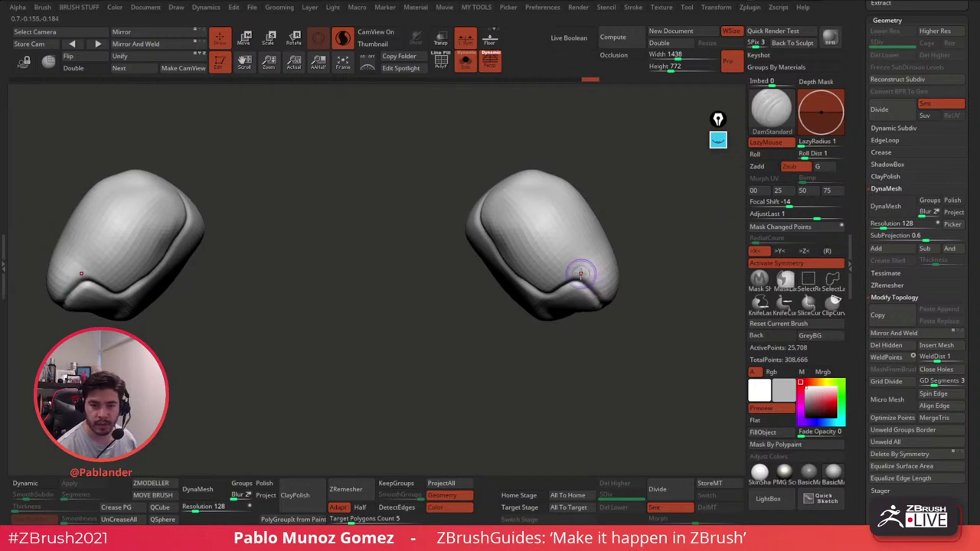
mouse_move(580, 275)
mouse_down()
mouse_move(557, 271)
mouse_move(578, 282)
mouse_up()
right_drag(578, 282, 576, 281)
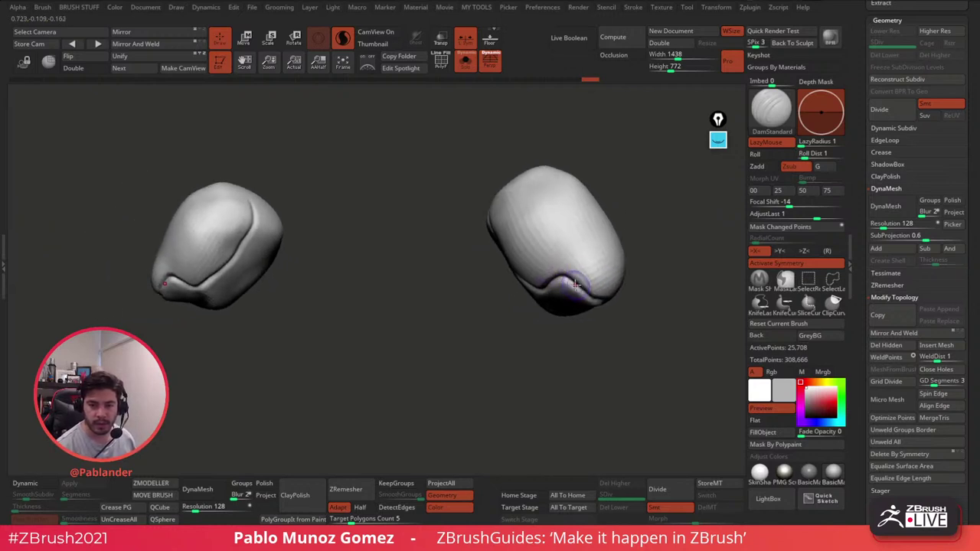
drag(629, 258, 587, 256)
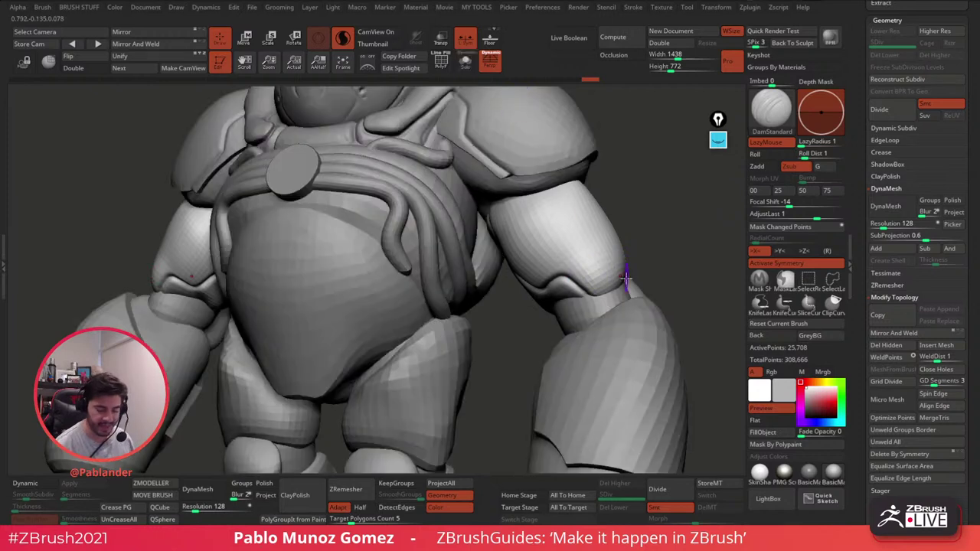
drag(623, 276, 582, 260)
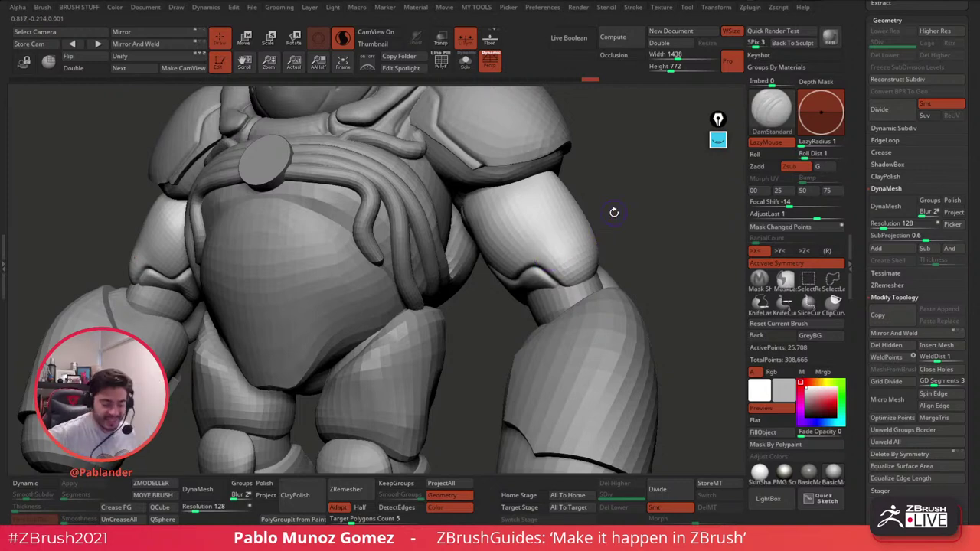
alt+drag(636, 242, 594, 219)
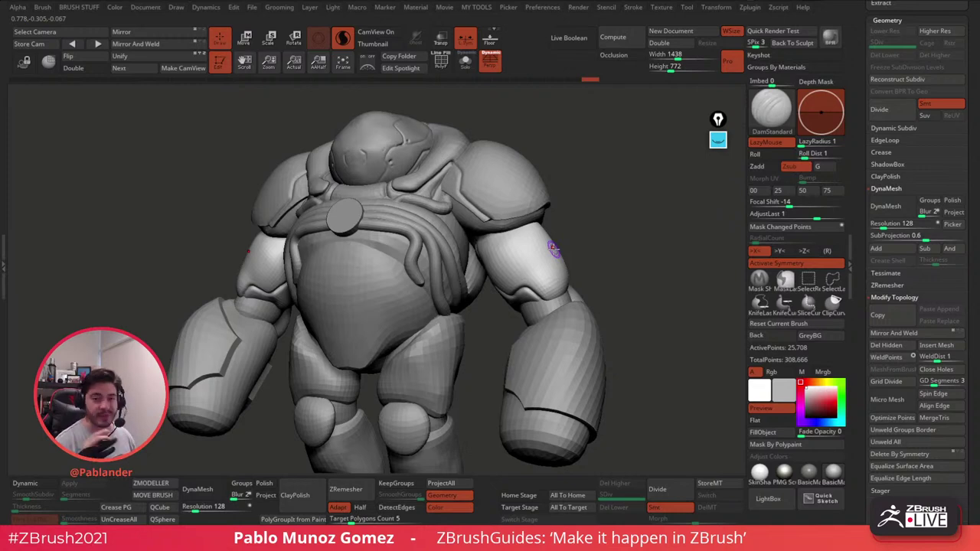
Step: Examine the whole character's proportions and armour shapes at close and distant zoom
drag(603, 231, 504, 222)
alt+right_drag(544, 282, 481, 161)
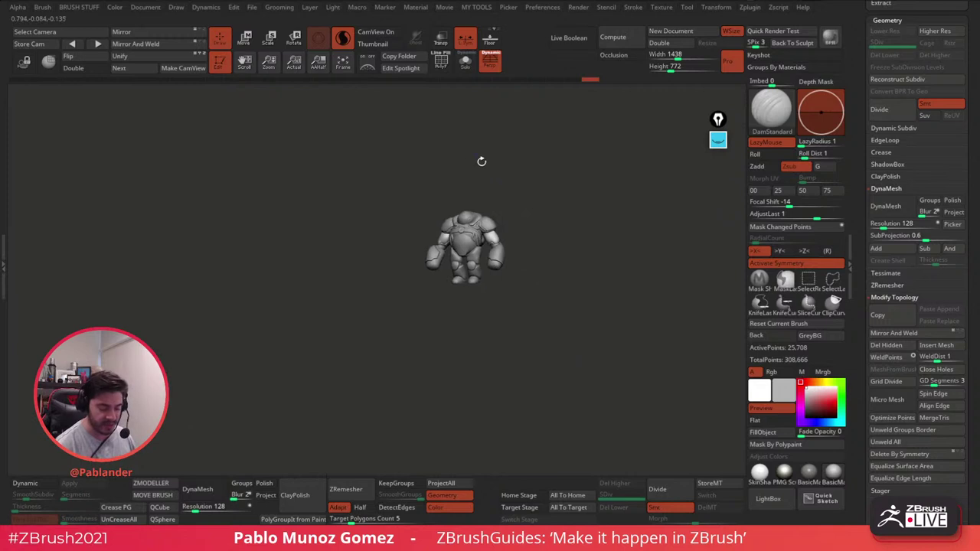
drag(575, 246, 550, 287)
right_drag(493, 279, 502, 370)
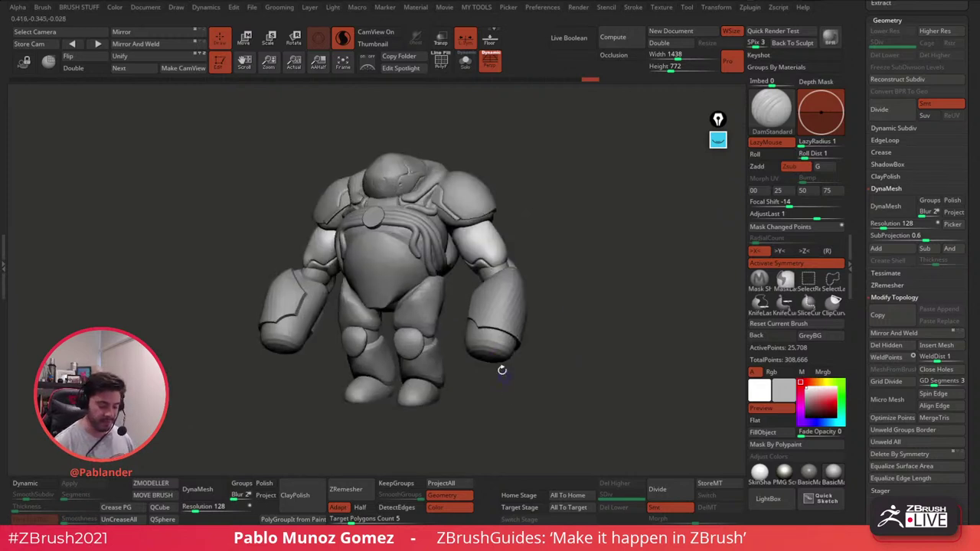
mouse_move(433, 257)
alt+right_down()
mouse_move(437, 298)
mouse_move(430, 271)
alt+right_up()
drag(431, 270, 501, 296)
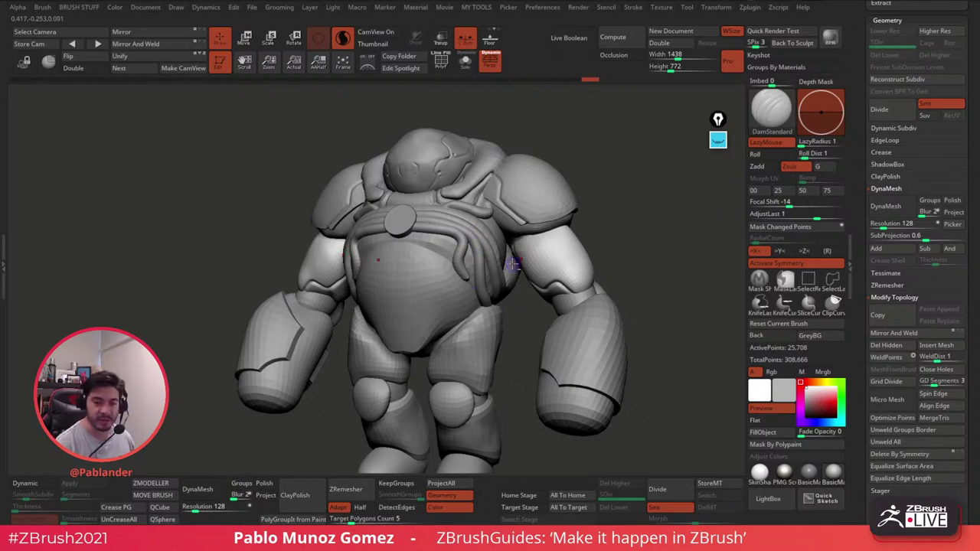
alt+right_drag(514, 265, 498, 268)
drag(621, 228, 612, 223)
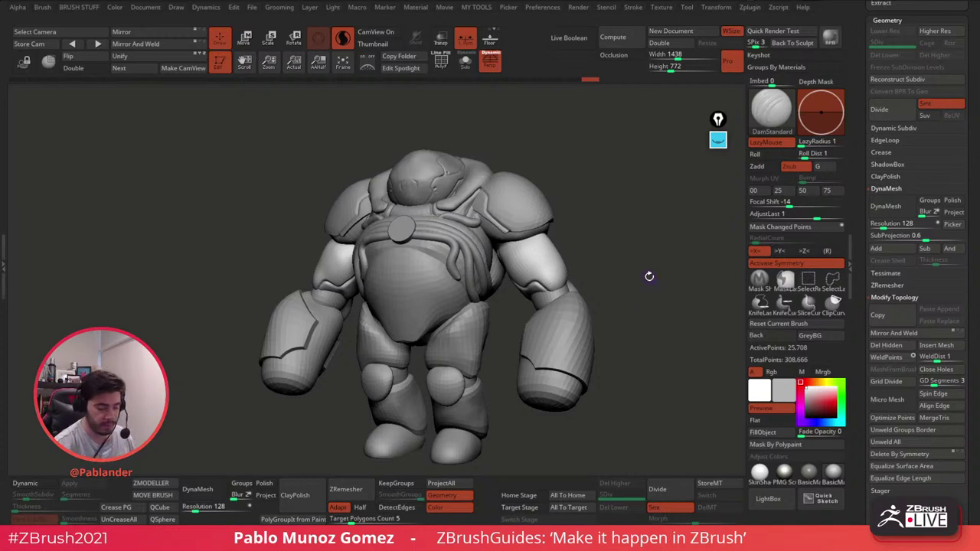
drag(649, 276, 643, 271)
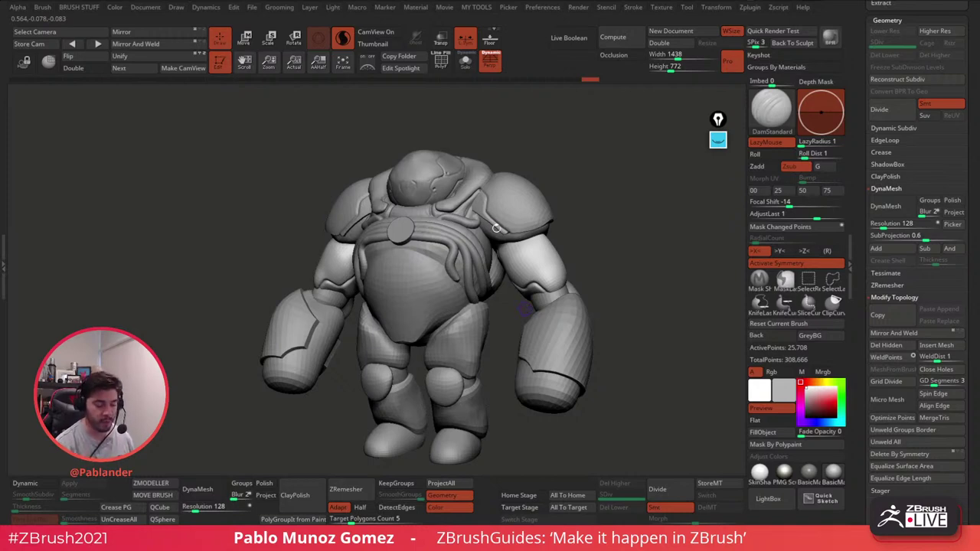
Step: Select the head subtool, inspect it alone with its wireframe shown, and bring all subtools back without the wireframe
alt+click(446, 175)
click(465, 61)
click(446, 67)
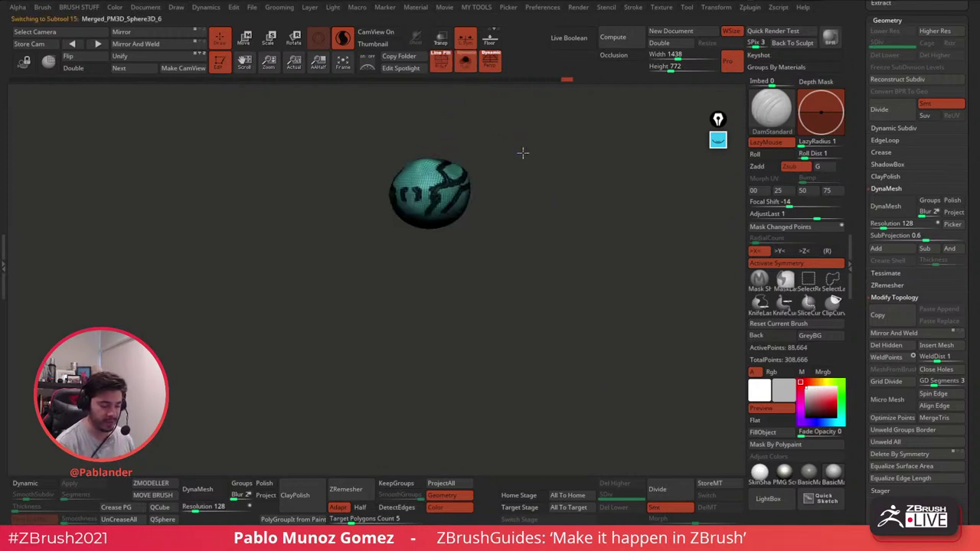
alt+drag(523, 153, 529, 234)
click(446, 67)
click(465, 63)
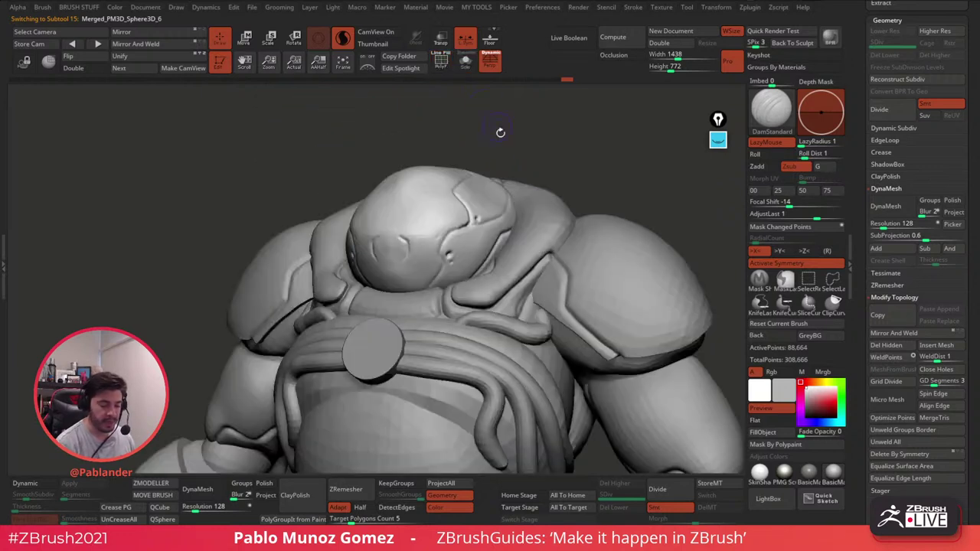
ctrl+right_drag(547, 297, 516, 262)
drag(515, 263, 484, 232)
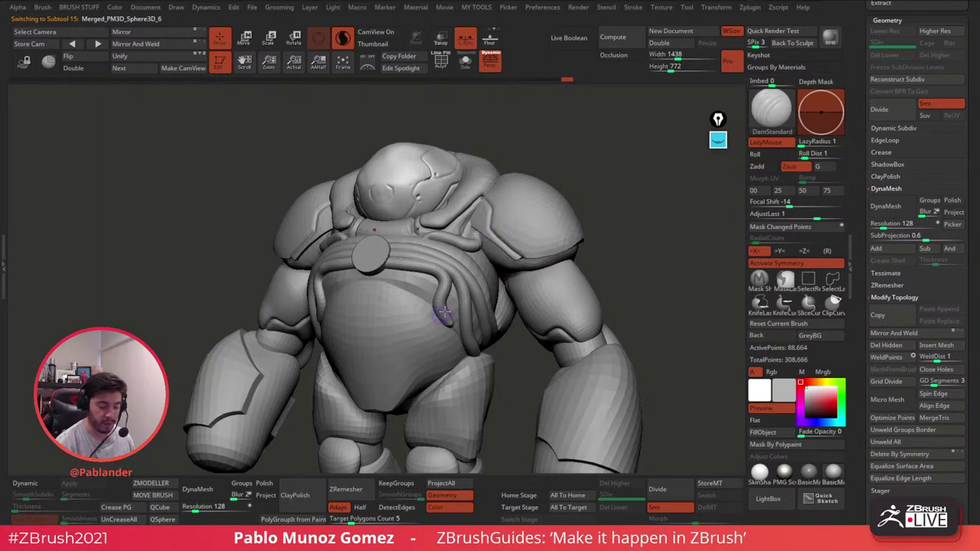
alt+right_drag(444, 314, 467, 263)
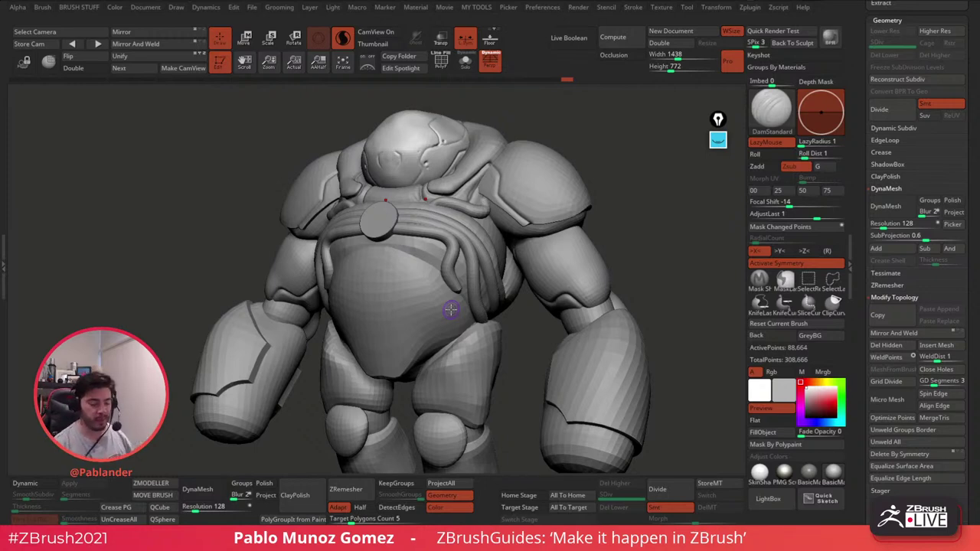
alt+right_drag(457, 294, 469, 271)
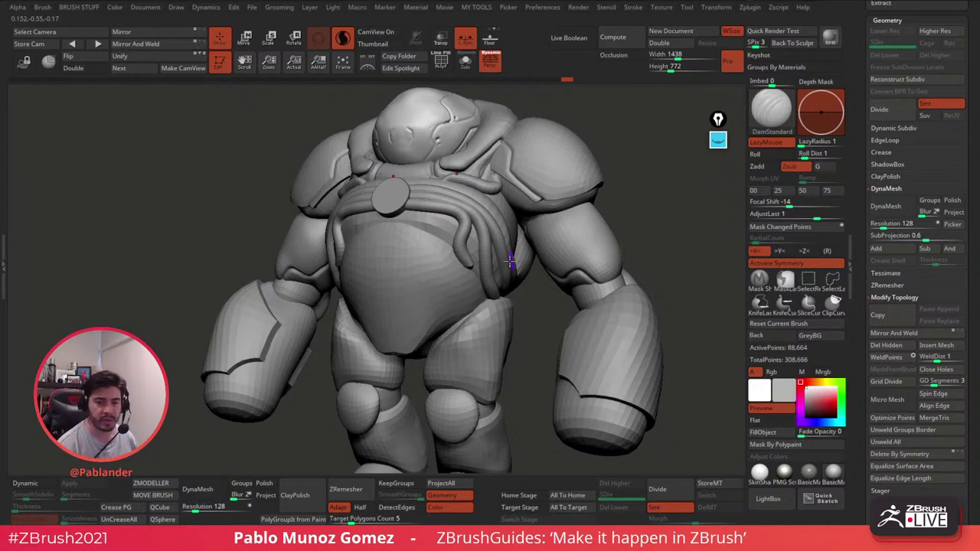
Step: Select the belly plate subtool, divide it twice and delete its lower subdivision levels
alt+click(467, 276)
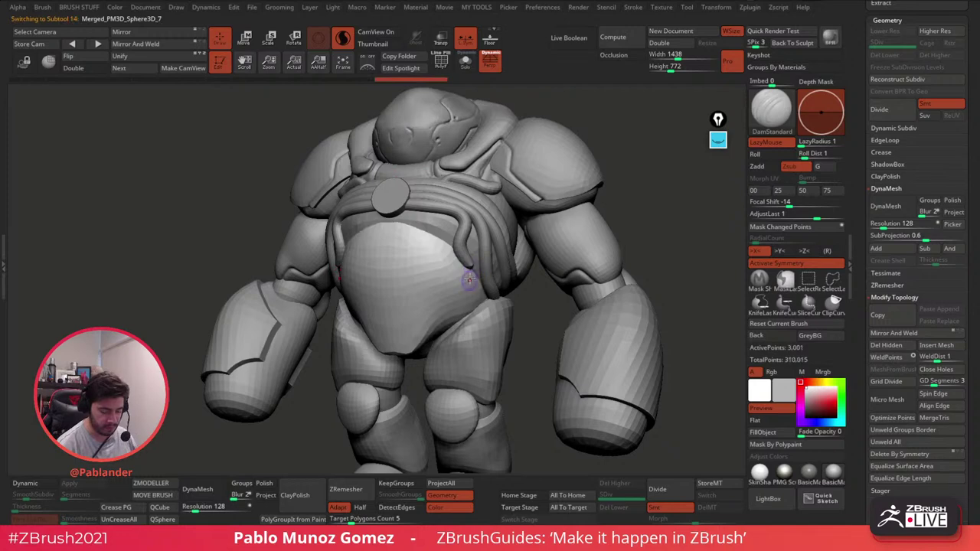
key(ctrl+d)
key(ctrl+d)
click(615, 507)
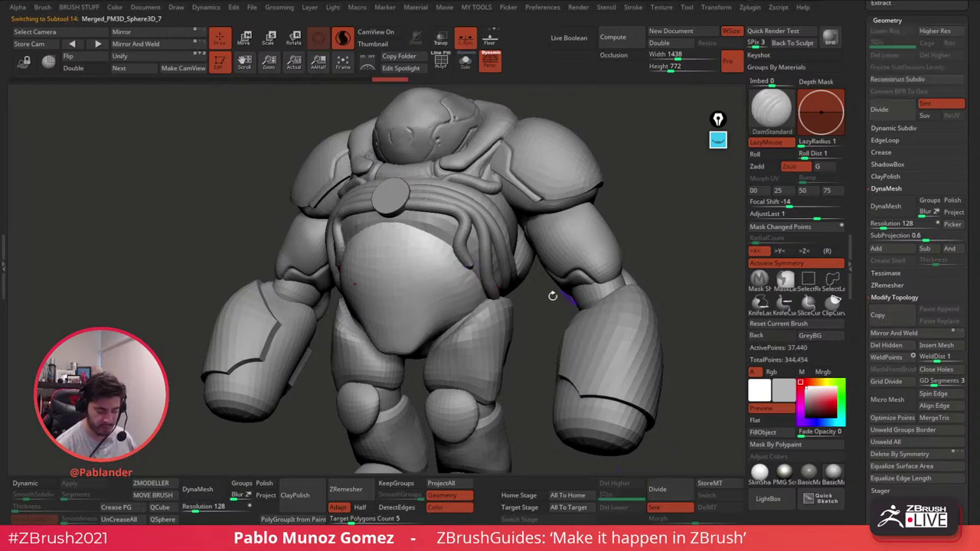
Step: Carve a curved DamStandard panel line on the belly plate from the short tube's end down to the crotch
mouse_move(552, 295)
mouse_down()
mouse_move(497, 262)
mouse_move(459, 323)
mouse_up()
right_drag(466, 307, 472, 265)
drag(470, 256, 471, 285)
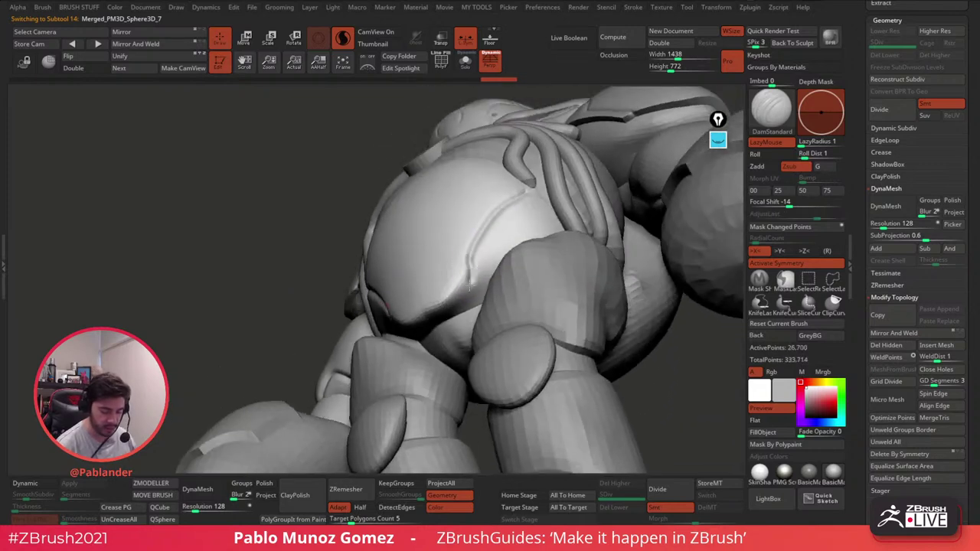
right_drag(470, 285, 474, 277)
mouse_move(472, 263)
mouse_down()
mouse_move(470, 283)
mouse_move(424, 319)
mouse_move(463, 291)
mouse_move(470, 266)
mouse_up()
right_drag(470, 265, 462, 281)
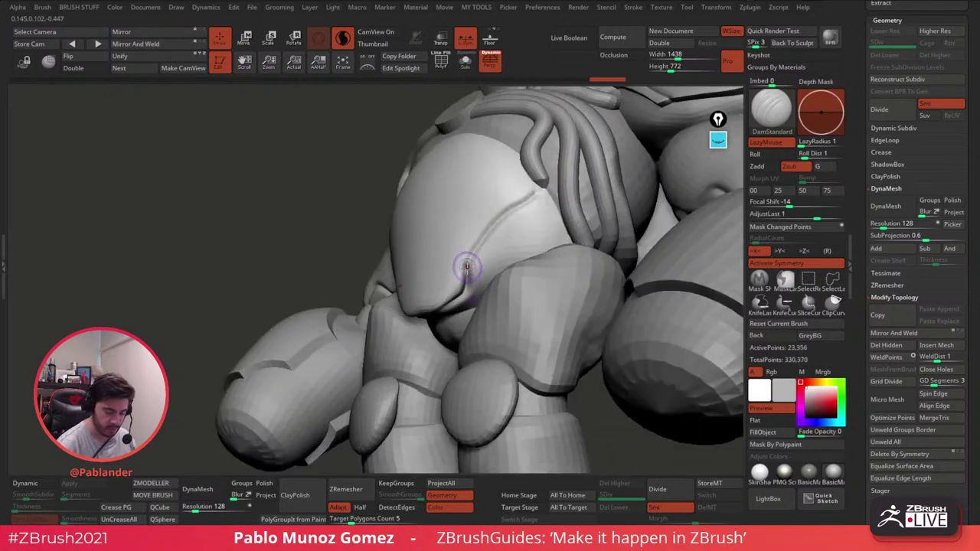
drag(466, 267, 538, 184)
right_drag(537, 185, 545, 201)
drag(529, 197, 533, 184)
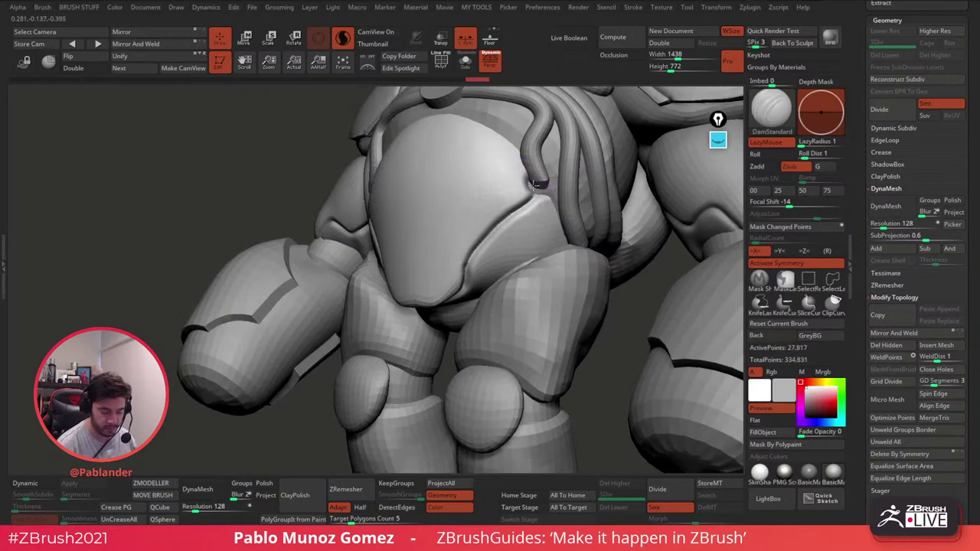
Step: Select and divide the torso subtool behind the belly plate, and carve a DamStandard line along the plate's upper edge beneath the chest tubes
alt+click(545, 182)
click(656, 489)
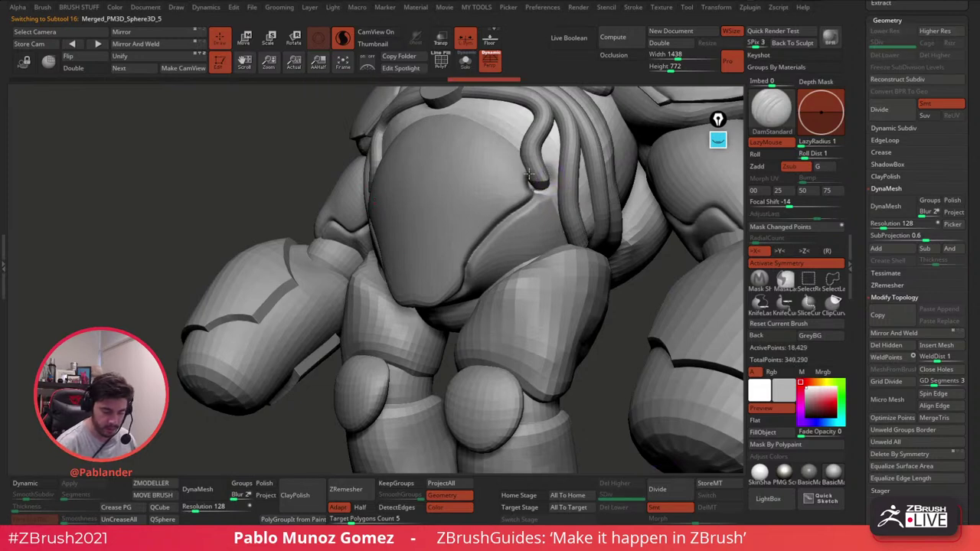
drag(528, 175, 533, 182)
mouse_move(547, 159)
right_down()
mouse_move(576, 173)
mouse_move(572, 189)
right_up()
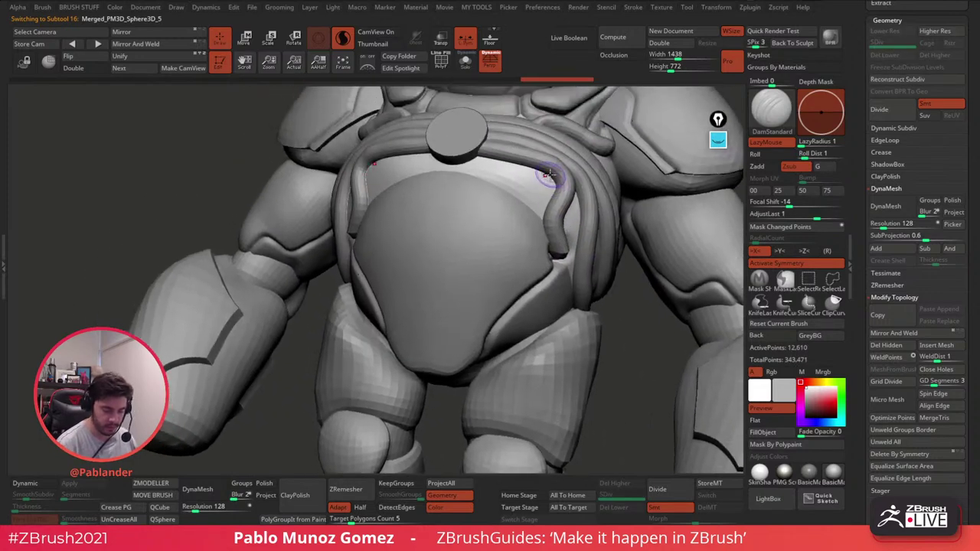
mouse_move(548, 175)
mouse_down()
mouse_move(529, 206)
mouse_move(525, 191)
mouse_up()
mouse_move(525, 191)
right_down()
mouse_move(499, 249)
mouse_move(501, 212)
right_up()
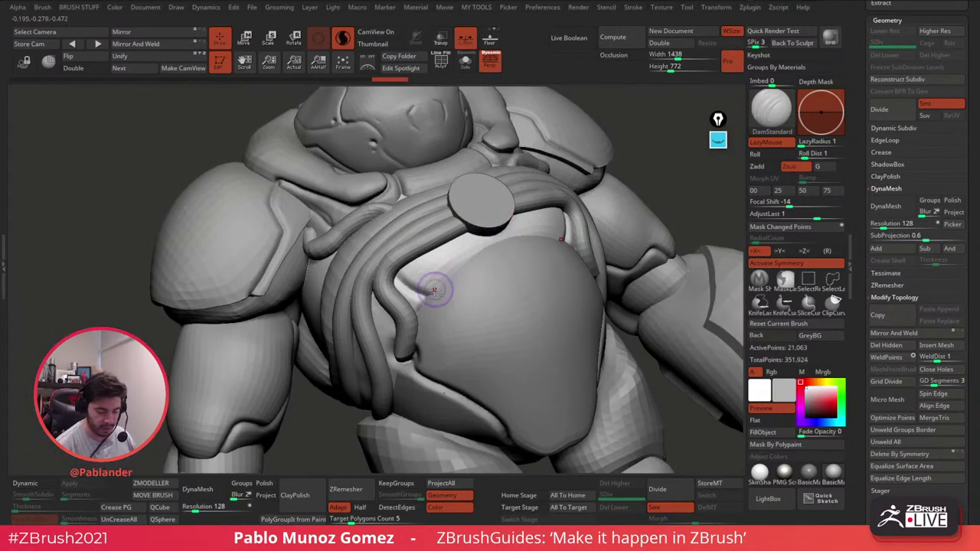
drag(441, 281, 514, 234)
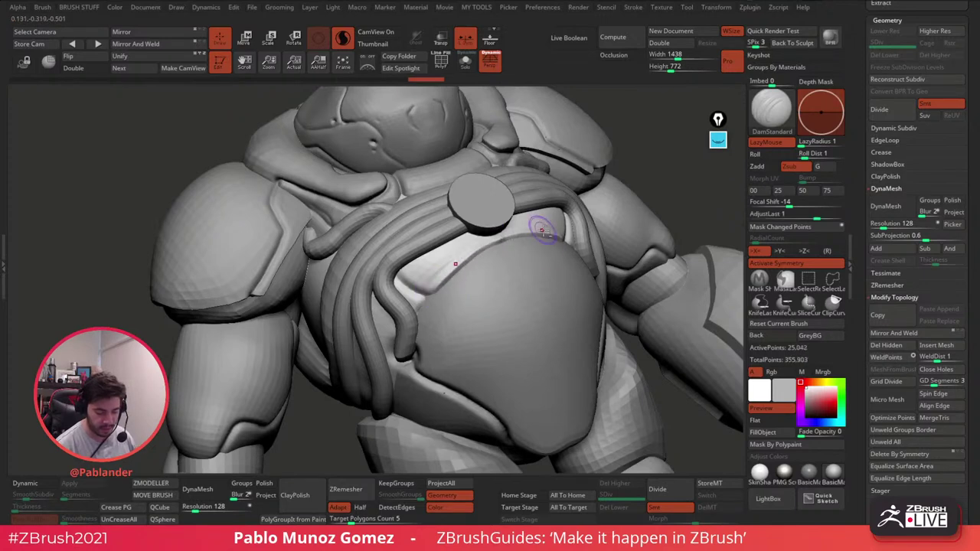
mouse_move(416, 289)
mouse_down()
mouse_move(396, 271)
mouse_move(427, 290)
mouse_up()
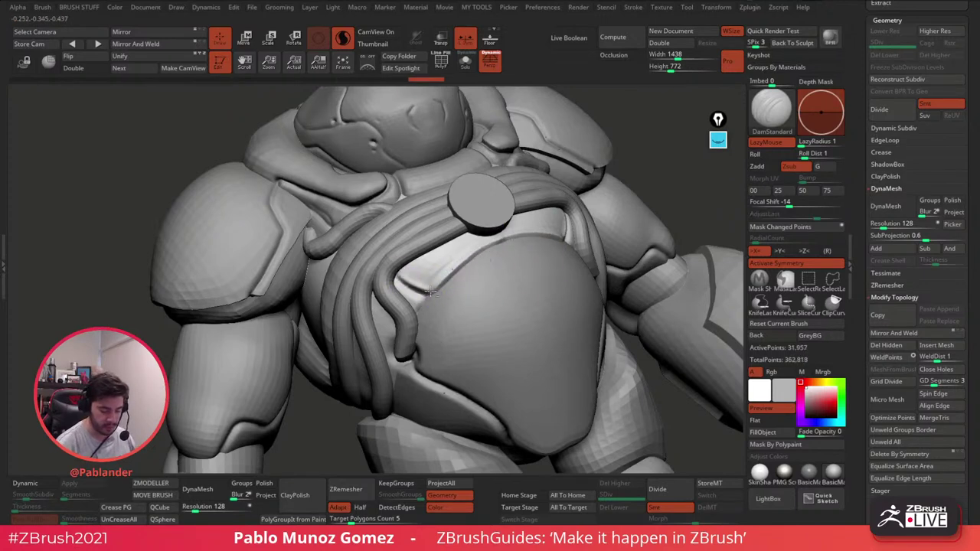
Step: Smooth the torso line and carve a short connecting groove from the belly plate's upper corner to the innermost tube
right_drag(593, 245, 546, 247)
mouse_move(547, 248)
shift+mouse_down()
mouse_move(556, 221)
mouse_move(478, 245)
shift+mouse_up()
right_drag(568, 229, 528, 230)
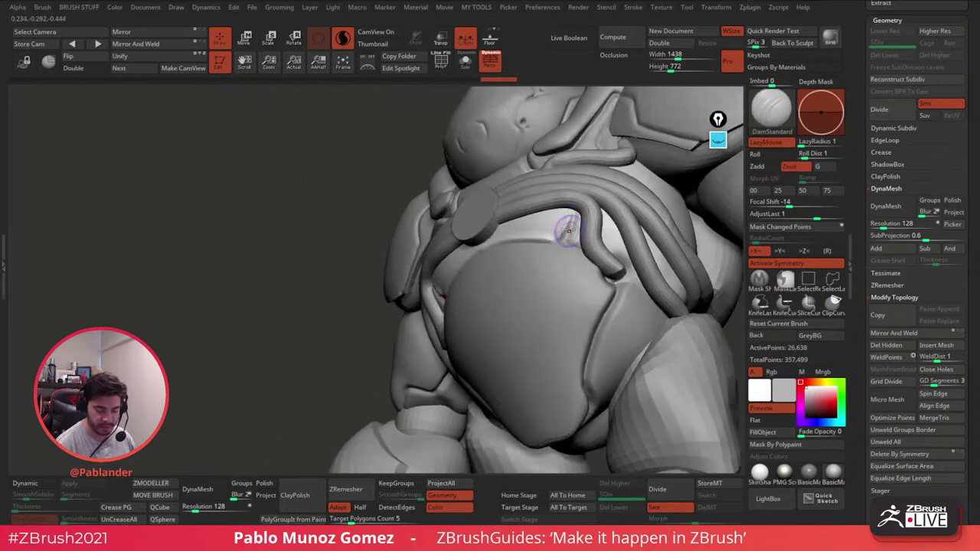
drag(543, 245, 555, 244)
drag(581, 205, 568, 224)
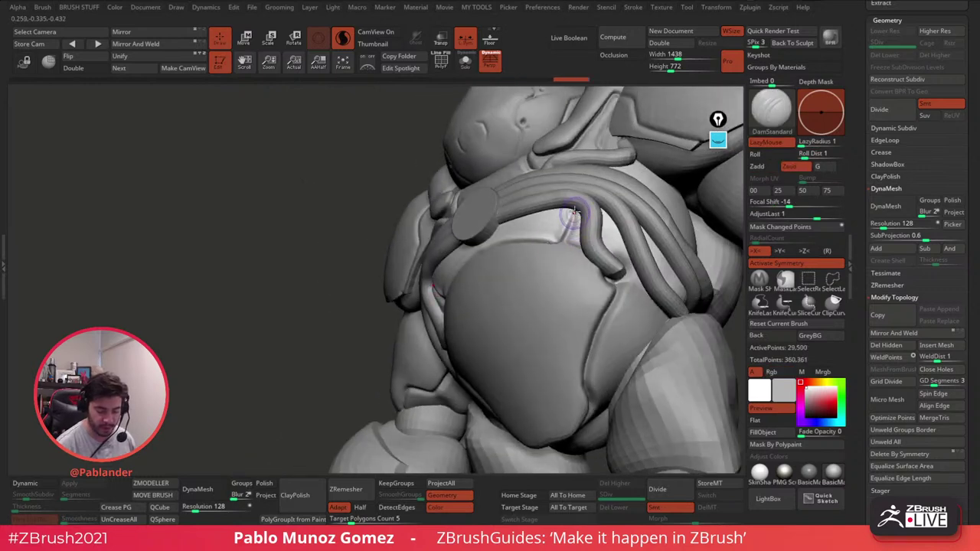
ctrl+right_drag(587, 286, 574, 248)
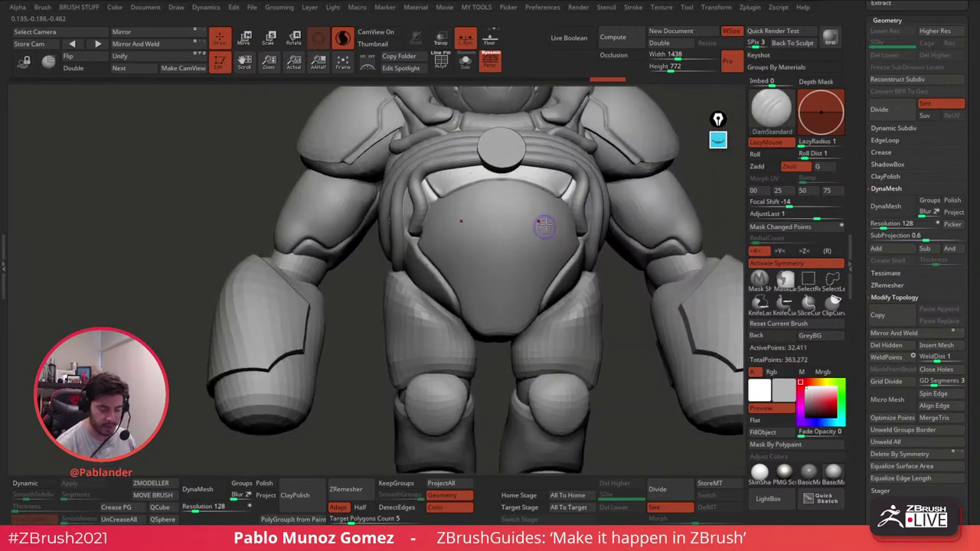
ctrl+right_drag(572, 202, 560, 225)
drag(573, 208, 564, 196)
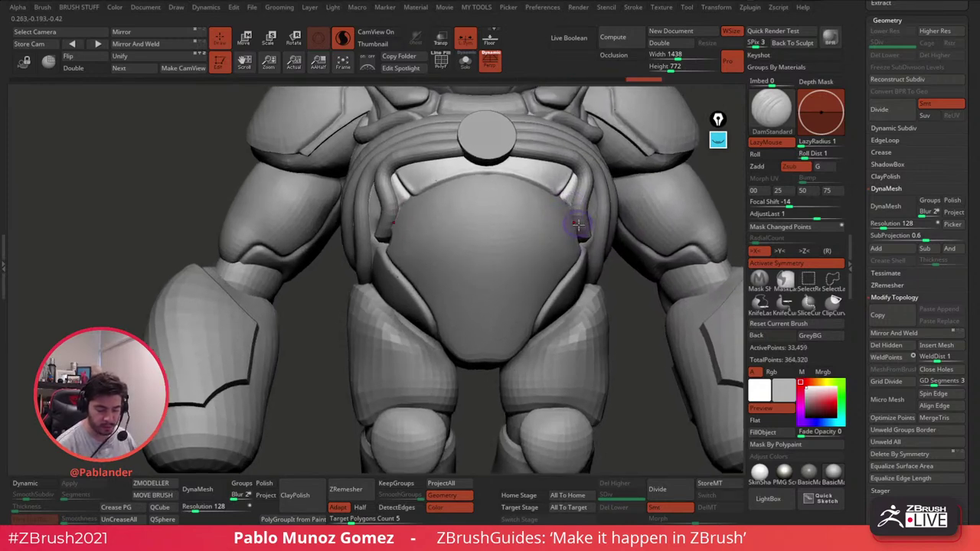
Step: Reselect the belly plate and carve a DamStandard groove across its side panel below the tube end, undoing the first stroke
mouse_move(616, 248)
right_down()
mouse_move(498, 260)
mouse_move(509, 234)
right_up()
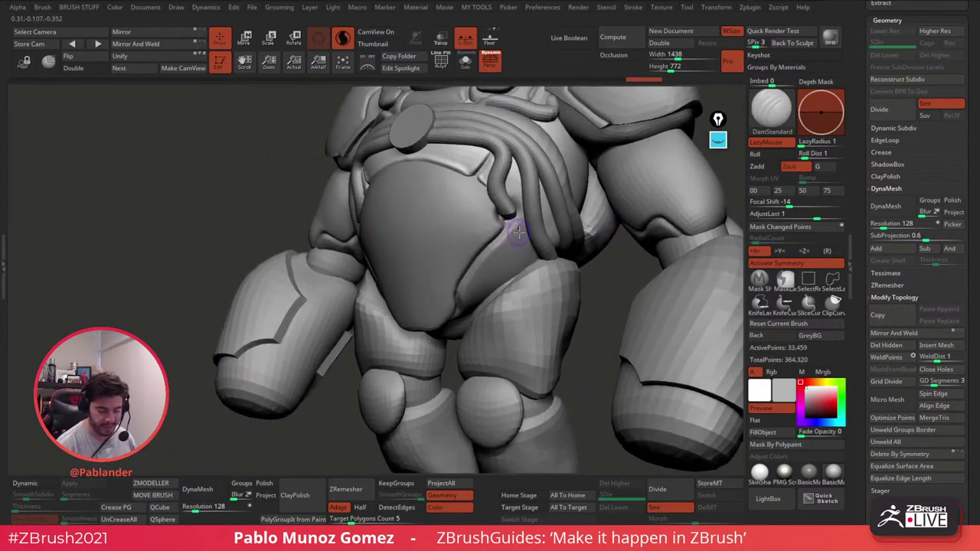
alt+click(517, 231)
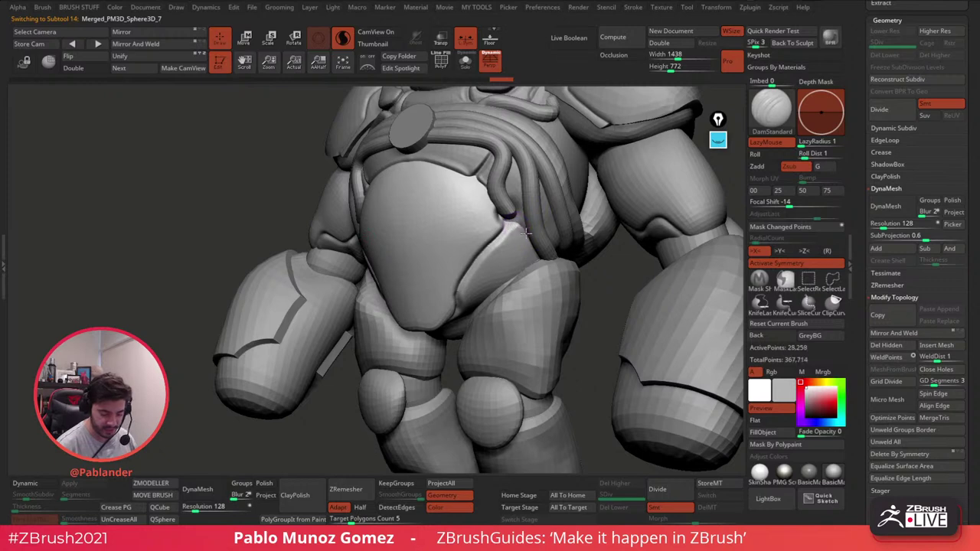
mouse_move(525, 231)
mouse_down()
mouse_move(528, 265)
mouse_move(511, 277)
mouse_move(530, 260)
mouse_up()
key(ctrl+z)
drag(531, 258, 505, 277)
Step: Select the thigh subtool, divide it once and carve a DamStandard panel line along the upper inner front of the thighs
mouse_move(505, 277)
right_down()
mouse_move(531, 247)
mouse_move(541, 264)
right_up()
alt+click(541, 264)
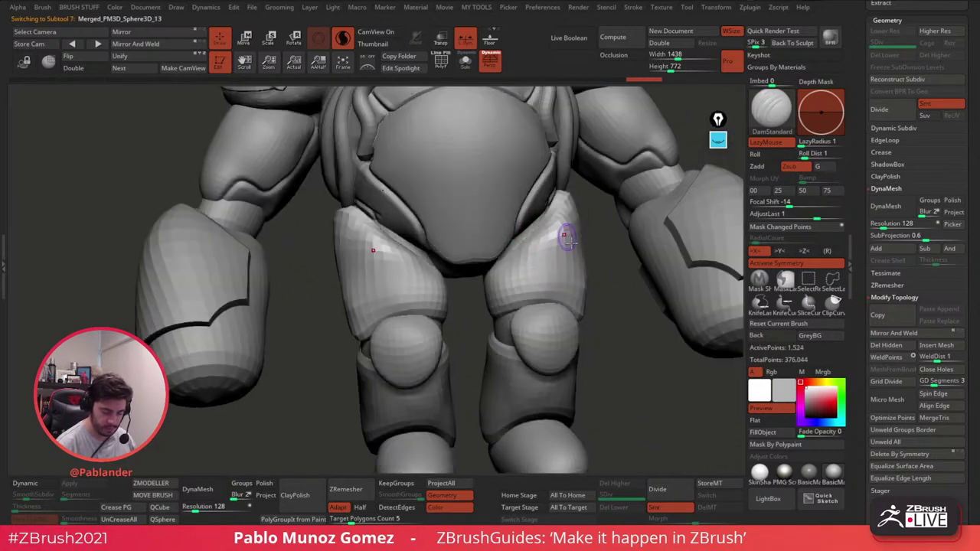
click(666, 488)
right_drag(552, 227, 551, 219)
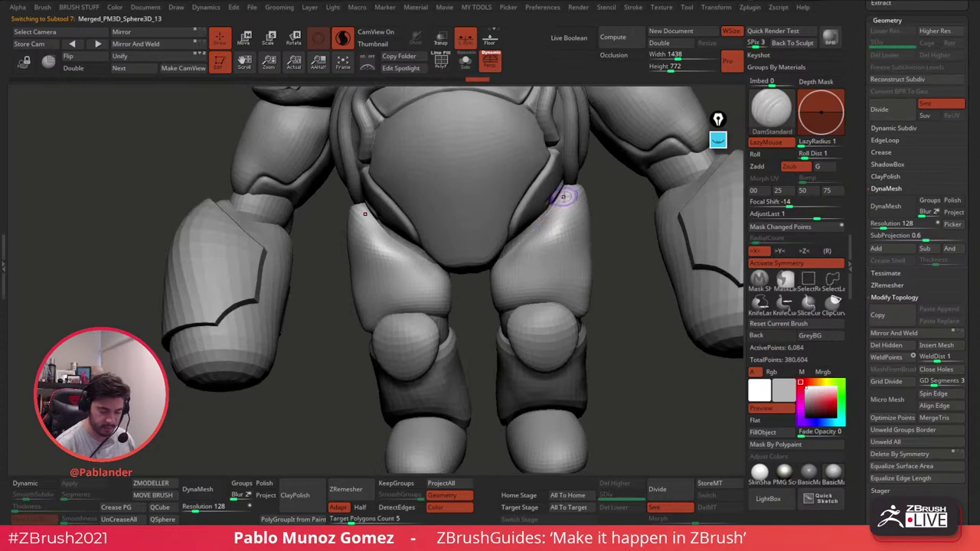
drag(565, 182, 560, 194)
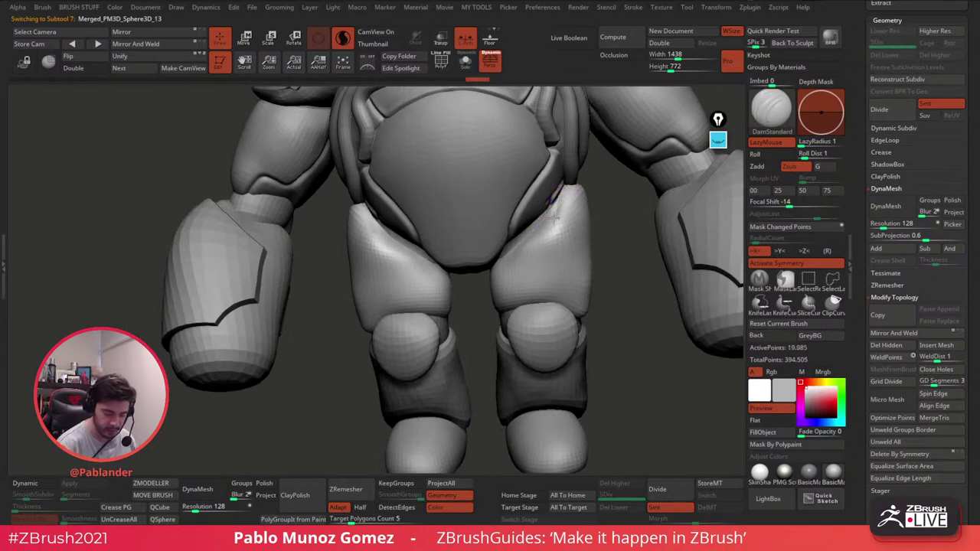
drag(498, 257, 496, 260)
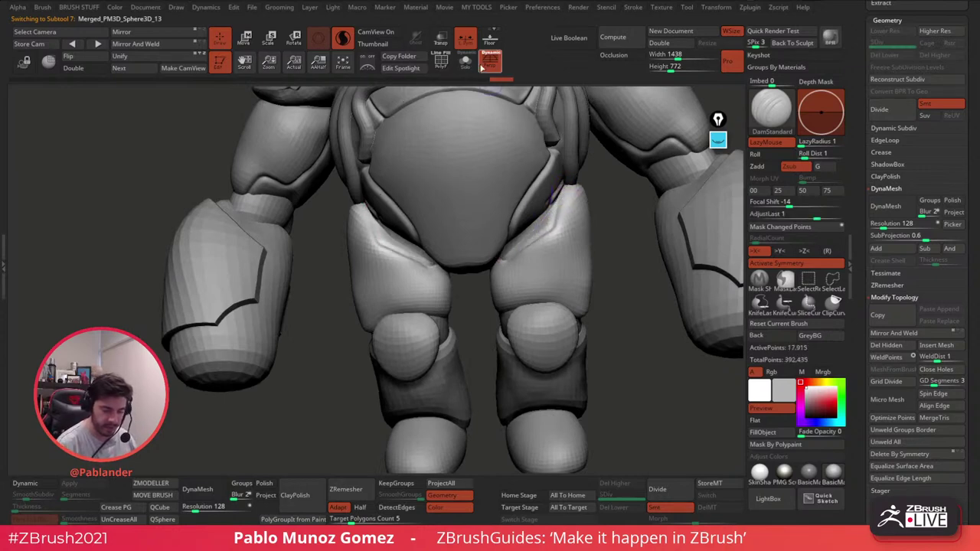
Step: Isolate the thighs in Solo mode and extend the carved line around their inner sides
click(466, 62)
right_drag(511, 182, 545, 244)
drag(562, 203, 559, 270)
mouse_move(565, 182)
mouse_down()
mouse_move(556, 270)
mouse_move(463, 292)
mouse_move(453, 230)
mouse_move(493, 295)
mouse_up()
mouse_move(564, 264)
right_down()
mouse_move(562, 254)
mouse_move(554, 264)
right_up()
mouse_move(582, 326)
alt+right_down()
mouse_move(546, 294)
mouse_move(551, 280)
alt+right_up()
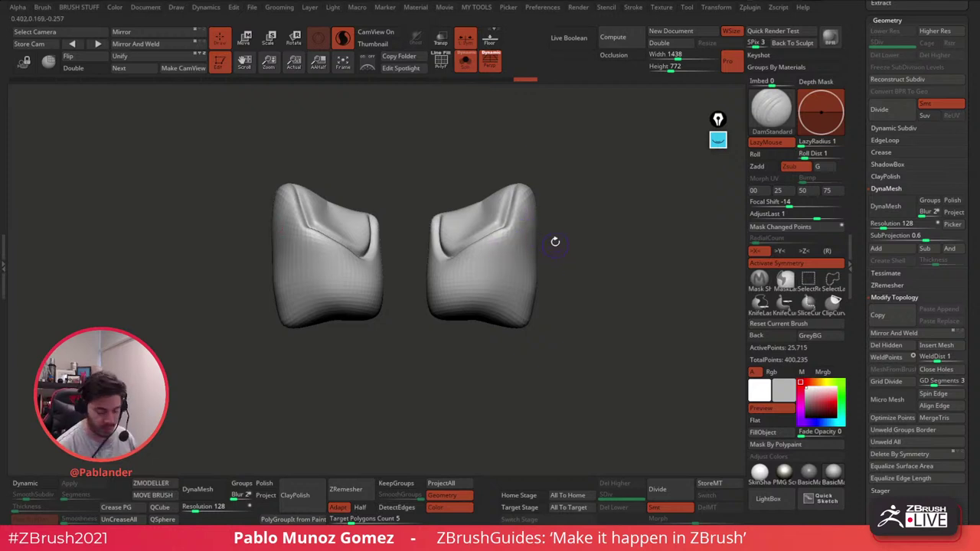
Step: Deepen and continue the panel line around the upper inner thighs, and show all subtools again
right_drag(555, 242, 531, 212)
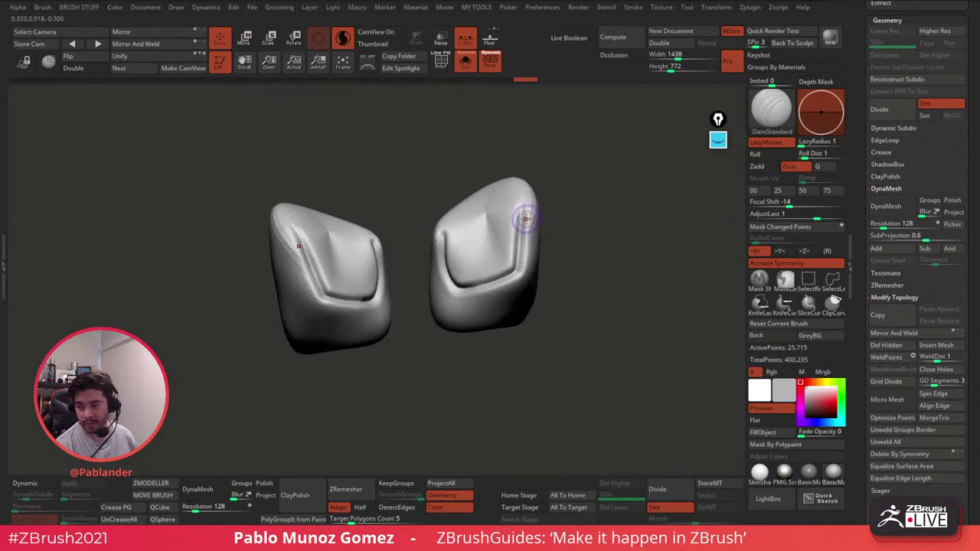
right_drag(591, 194, 532, 200)
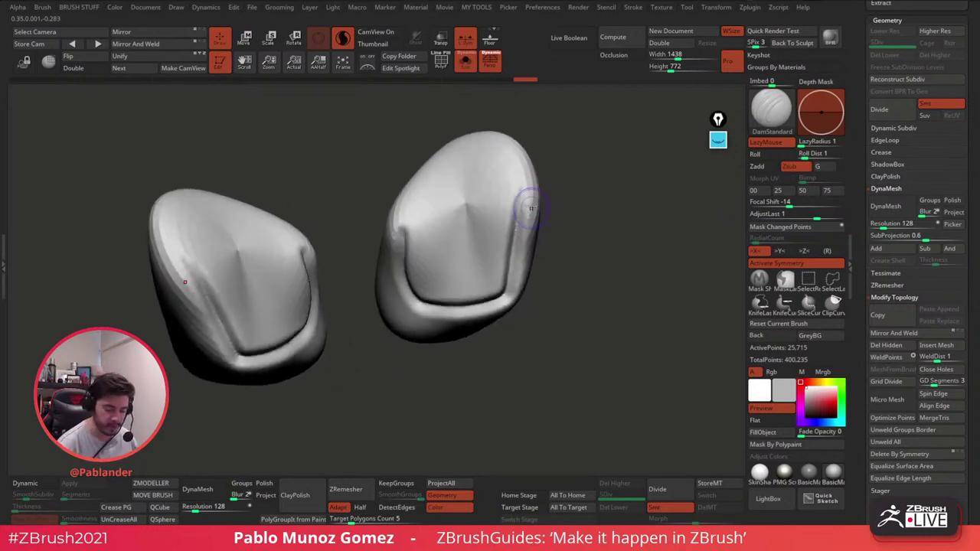
mouse_move(518, 177)
mouse_down()
mouse_move(489, 152)
mouse_move(403, 226)
mouse_move(408, 254)
mouse_up()
drag(567, 286, 568, 248)
right_drag(569, 248, 565, 214)
alt+right_drag(521, 326, 530, 251)
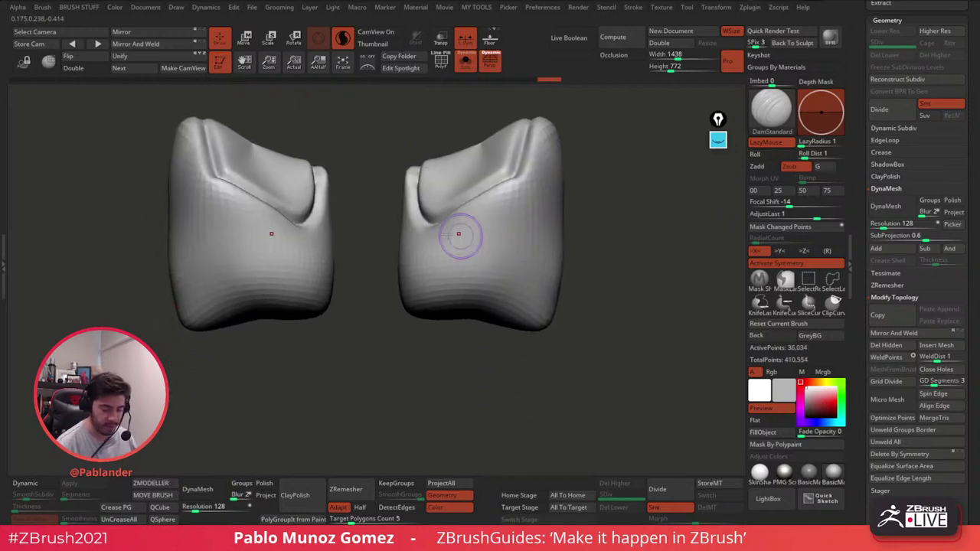
click(466, 62)
mouse_move(482, 183)
right_down()
mouse_move(453, 226)
mouse_move(440, 215)
right_up()
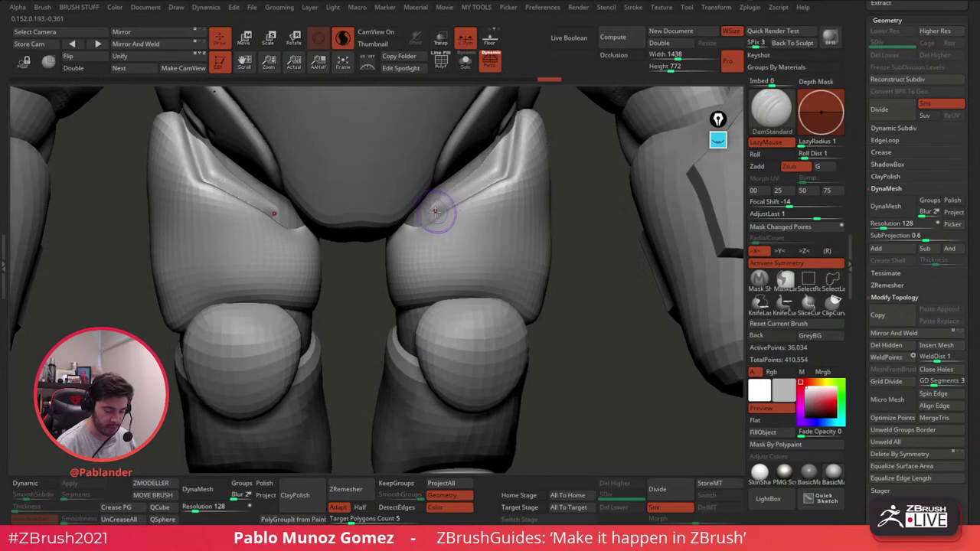
Step: Smooth the end of the upper thigh groove and carve a DamStandard line down the inner front of the thighs
shift+drag(439, 200, 411, 272)
mouse_move(461, 236)
right_down()
mouse_move(443, 235)
mouse_move(463, 232)
right_up()
mouse_move(405, 229)
mouse_down()
mouse_move(403, 286)
mouse_move(385, 312)
mouse_move(402, 284)
mouse_move(392, 282)
mouse_up()
drag(400, 229, 386, 313)
mouse_move(451, 285)
right_down()
mouse_move(436, 269)
mouse_move(462, 247)
mouse_move(455, 304)
mouse_move(460, 262)
mouse_move(436, 276)
right_up()
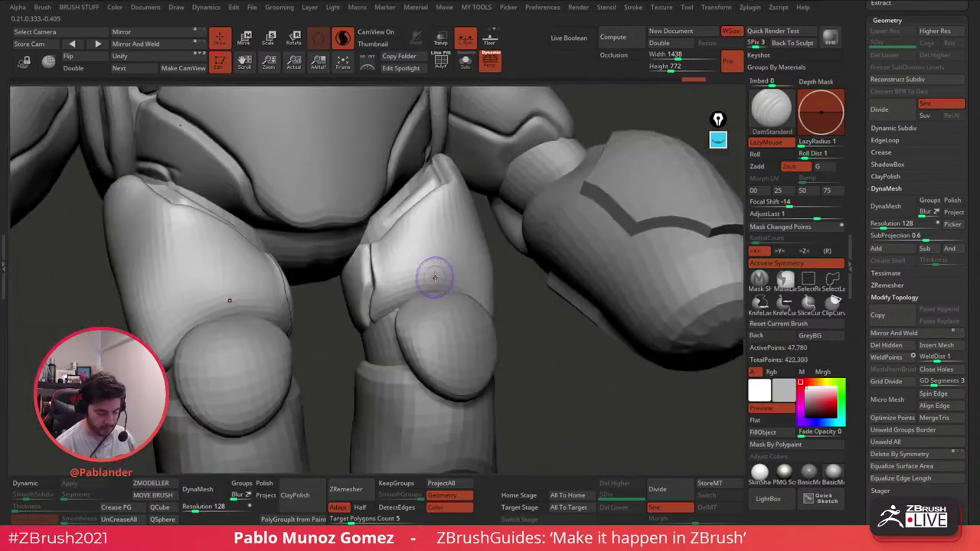
Step: Carve a DamStandard groove along the lower edge of the thighs above the knee pads, continuing toward their outer sides
drag(436, 280, 380, 317)
mouse_move(418, 288)
mouse_down()
mouse_move(453, 281)
mouse_move(478, 294)
mouse_up()
right_drag(528, 297, 491, 311)
drag(445, 290, 483, 325)
right_drag(544, 288, 504, 282)
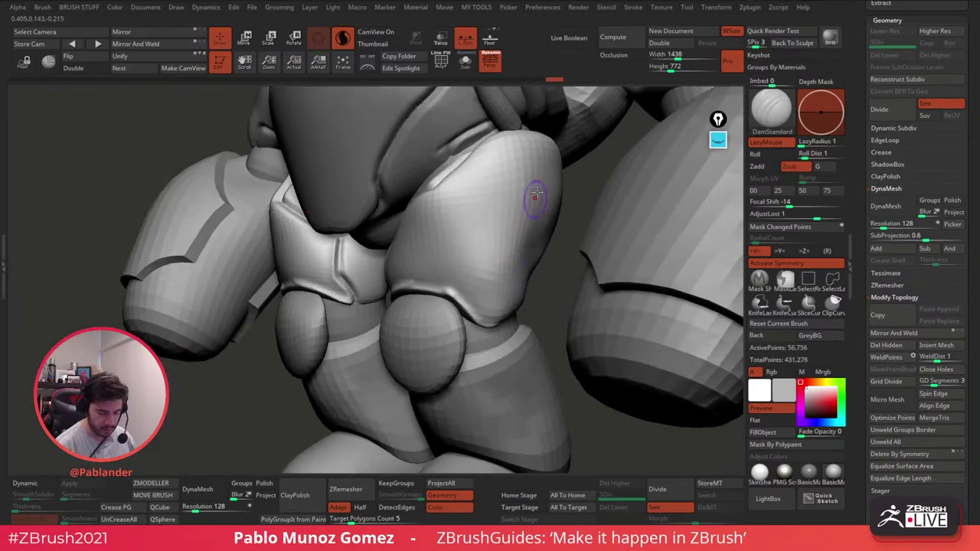
Step: Carve a long panel line down the outer side of the thighs from hip to knee, smoothing along it
drag(548, 147, 489, 323)
right_drag(528, 285, 518, 256)
shift+drag(538, 179, 485, 328)
mouse_move(490, 331)
right_down()
mouse_move(522, 329)
mouse_move(499, 265)
right_up()
Step: Select the lower leg subtool and carve notches into its upper rim on both sides of the knee pads
alt+click(498, 264)
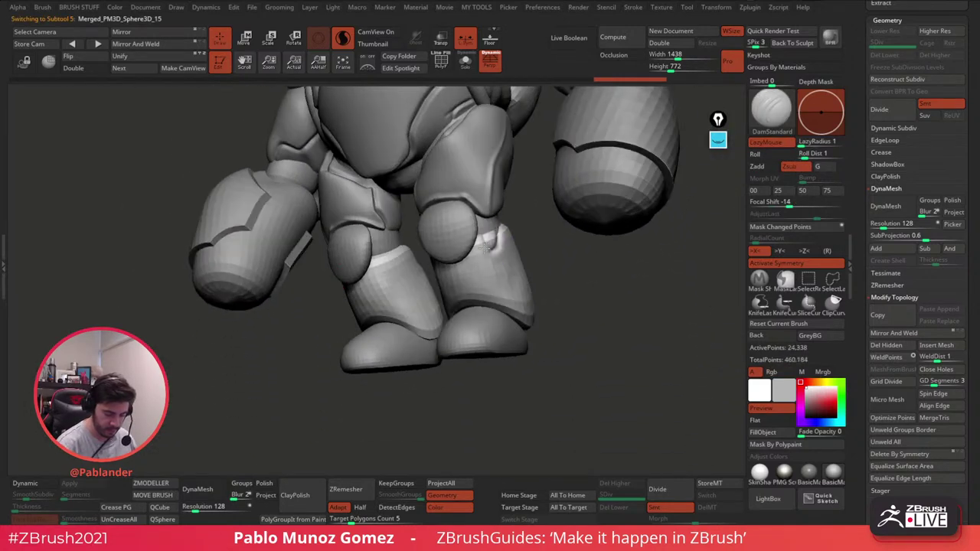
mouse_move(486, 248)
mouse_down()
mouse_move(487, 233)
mouse_move(498, 232)
mouse_up()
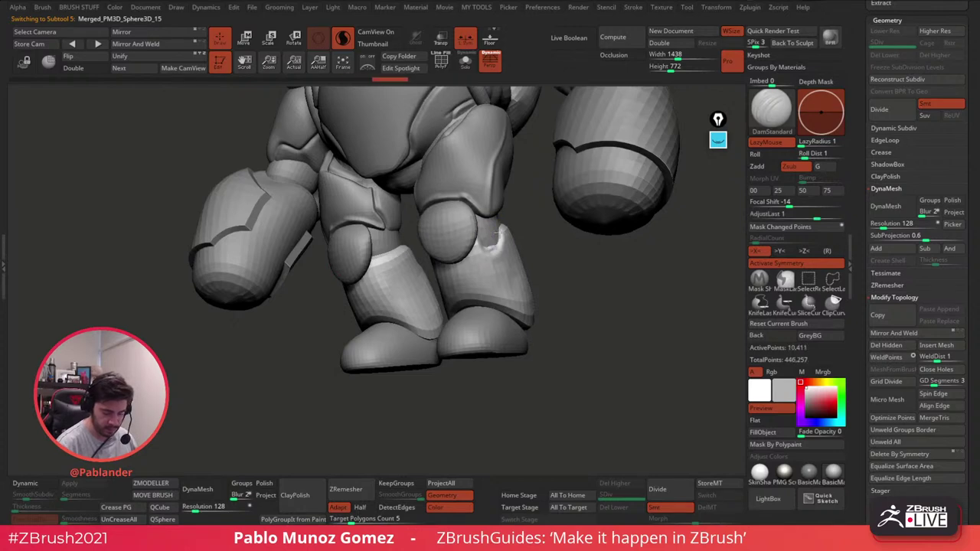
right_drag(493, 252, 436, 245)
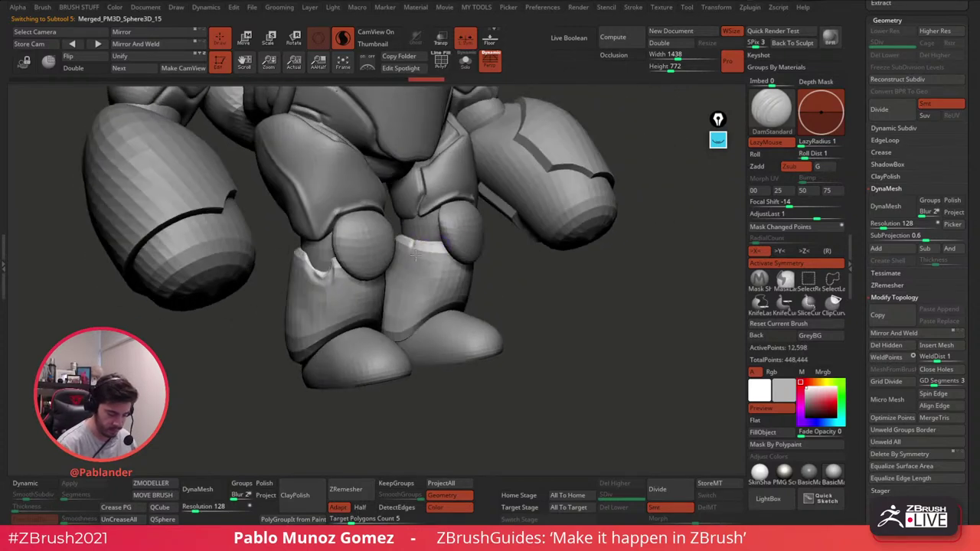
drag(414, 255, 420, 244)
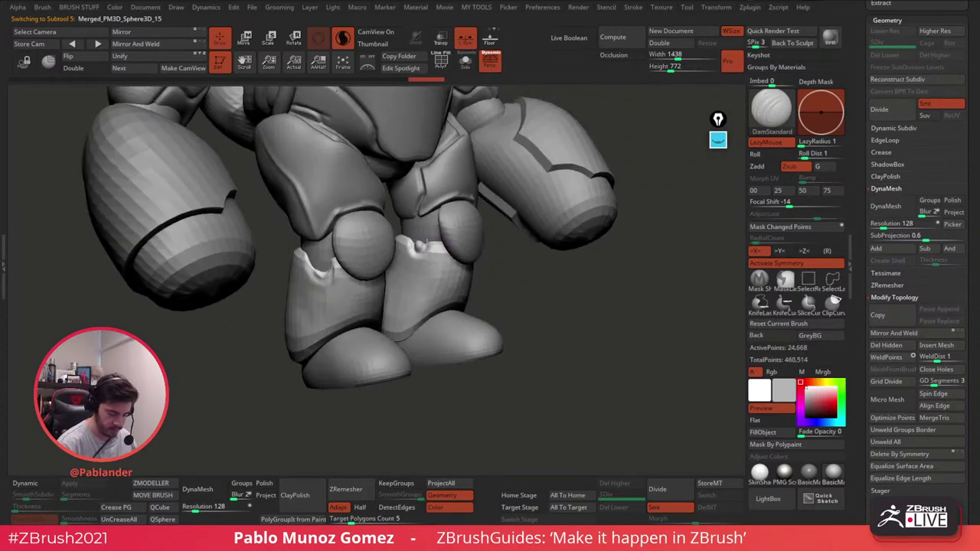
Step: Select the upper arm subtool, undo the first stroke and carve a U-shaped DamStandard groove below the shoulder pad in Solo mode
alt+click(373, 243)
right_drag(372, 243, 445, 313)
alt+click(482, 269)
mouse_move(481, 269)
ctrl+right_down()
mouse_move(517, 335)
mouse_move(548, 215)
mouse_move(490, 281)
ctrl+right_up()
right_drag(470, 245, 457, 221)
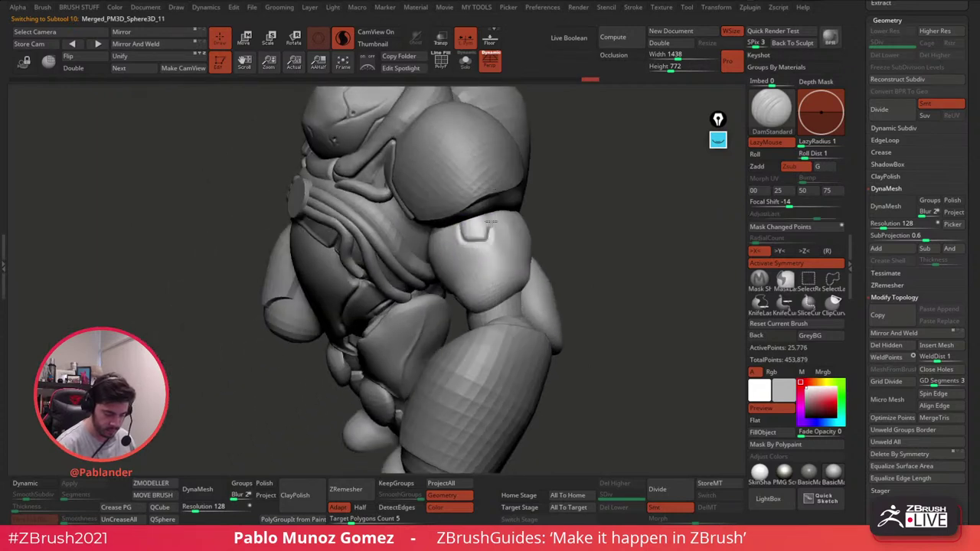
key(ctrl+z)
click(465, 61)
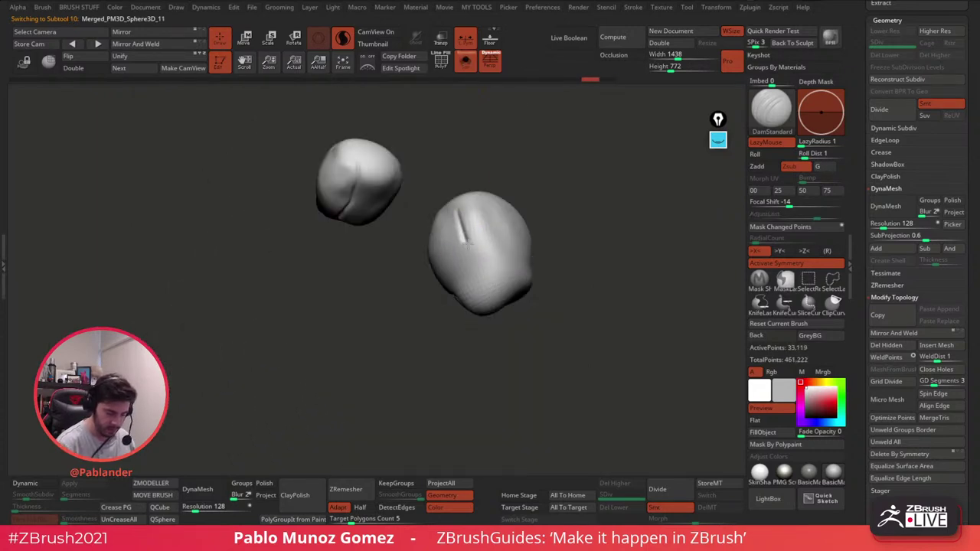
drag(463, 227, 457, 208)
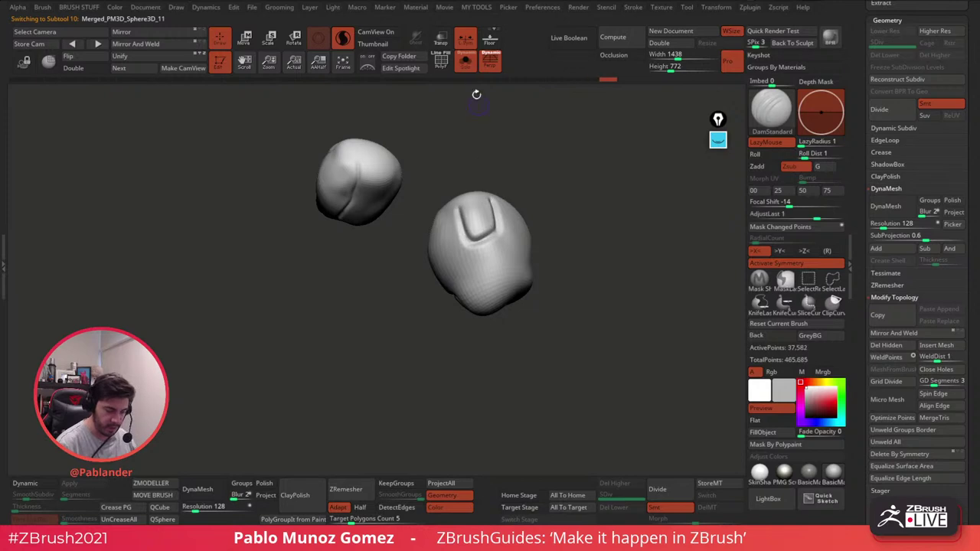
click(465, 61)
mouse_move(480, 210)
ctrl+right_down()
mouse_move(500, 266)
mouse_move(525, 268)
ctrl+right_up()
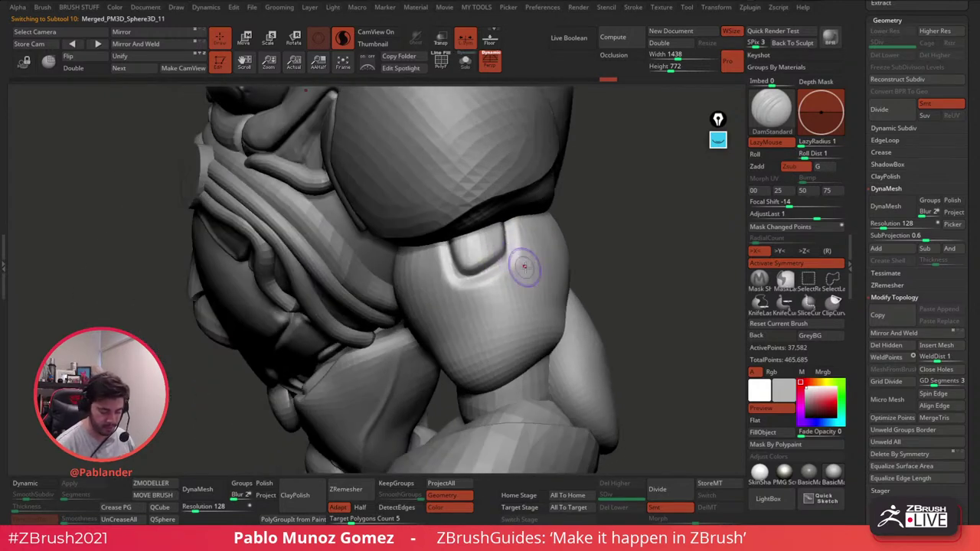
Step: Isolate the upper arm, hollow out the area inside the U-shaped groove with the Clay brush and smooth it
key(b)
key(c)
key(l)
click(465, 63)
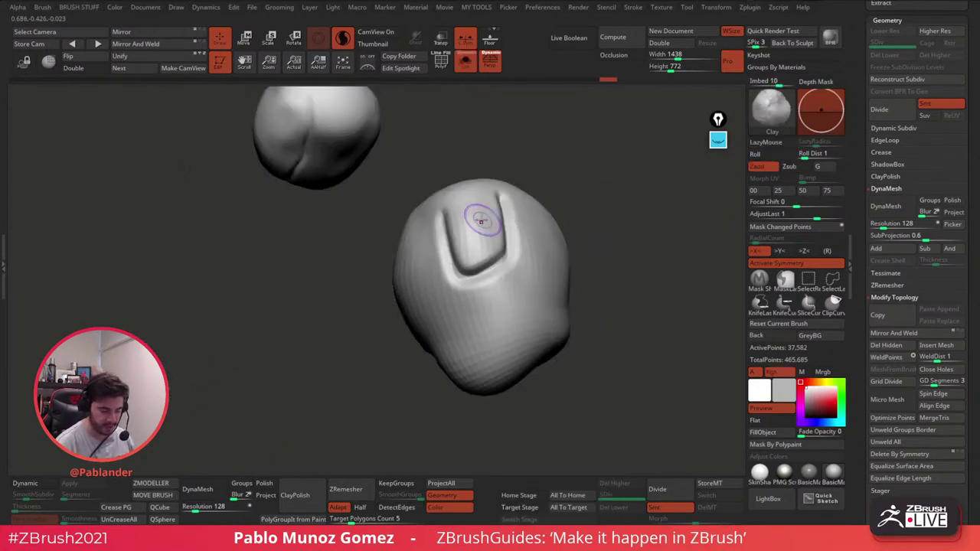
drag(468, 260, 462, 215)
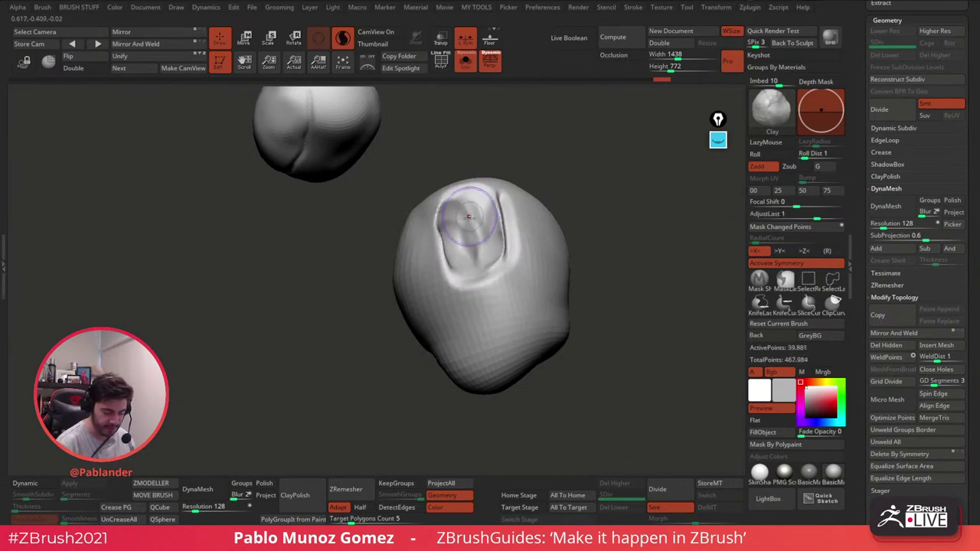
mouse_move(457, 246)
shift+mouse_down()
mouse_move(442, 234)
mouse_move(502, 248)
mouse_move(490, 203)
mouse_move(468, 226)
mouse_move(494, 218)
shift+mouse_up()
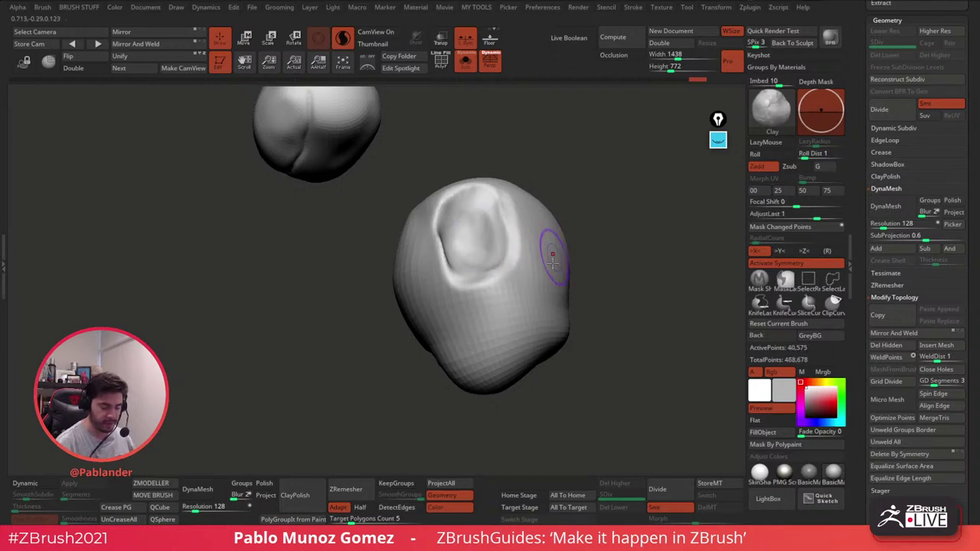
right_drag(552, 263, 528, 283)
click(466, 66)
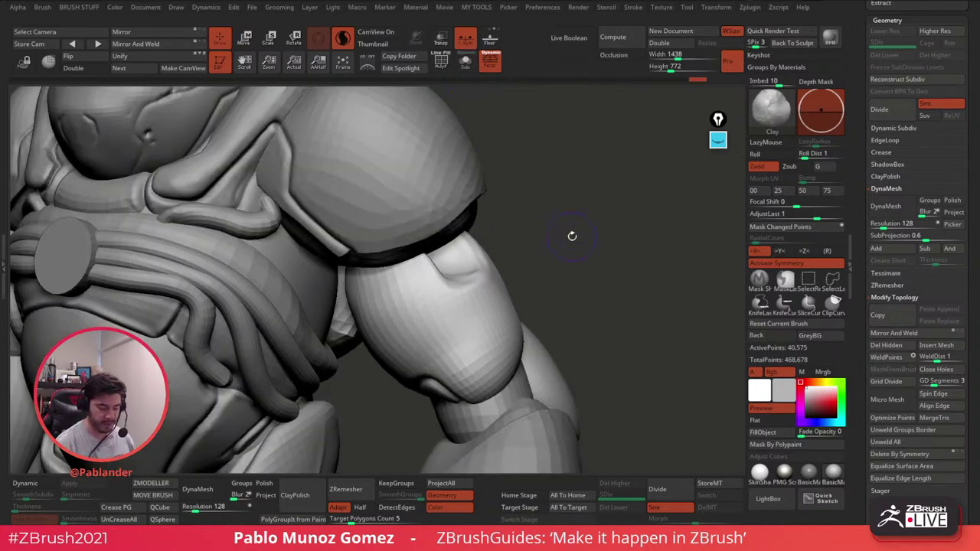
Step: Isolate the upper arm again and deepen the recess below the shoulder pad with the Clay brush
mouse_move(572, 236)
right_down()
mouse_move(521, 262)
mouse_move(469, 267)
right_up()
right_drag(570, 243, 551, 253)
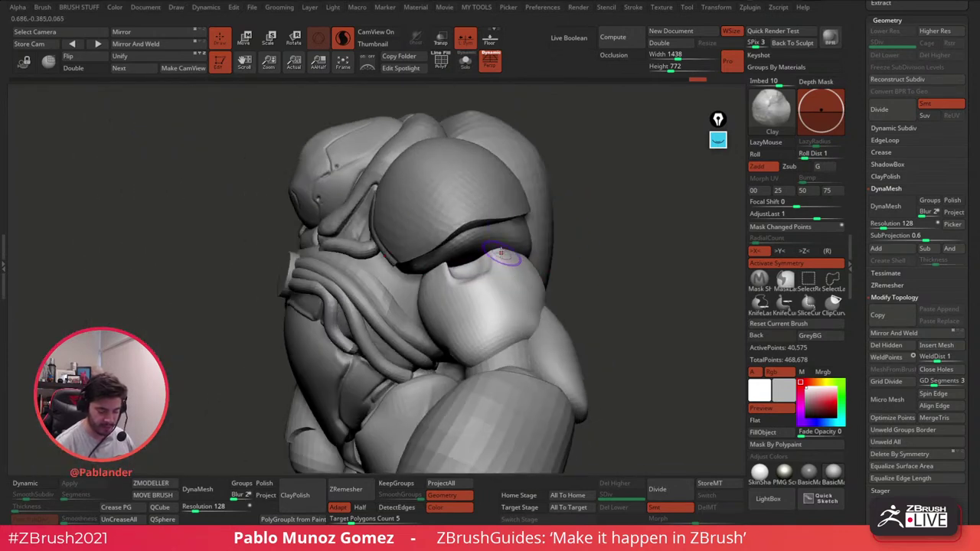
click(465, 63)
right_drag(489, 191, 494, 254)
mouse_move(481, 254)
alt+mouse_down()
mouse_move(478, 239)
mouse_move(451, 277)
mouse_move(475, 277)
alt+mouse_up()
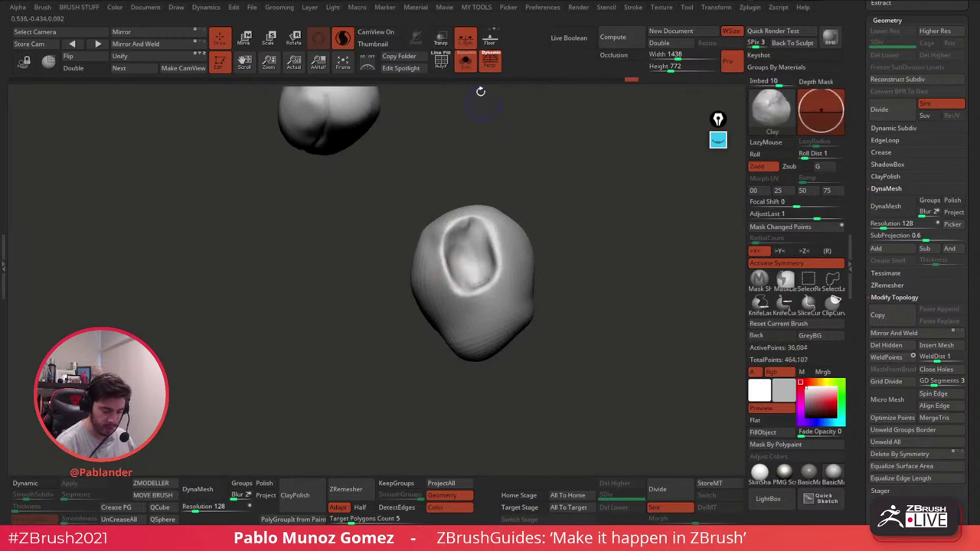
click(465, 61)
mouse_move(586, 269)
mouse_down()
mouse_move(588, 243)
mouse_move(563, 291)
mouse_move(499, 273)
mouse_up()
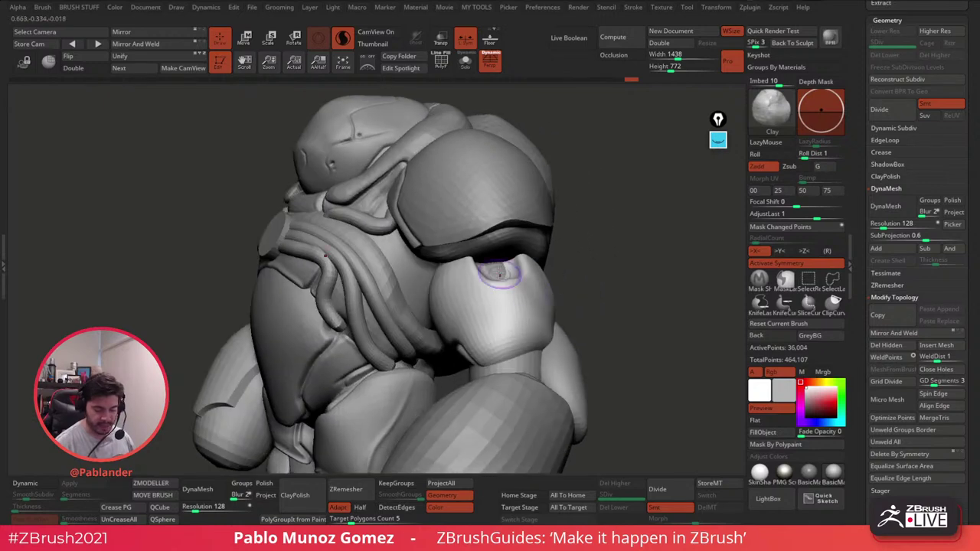
Step: Select the inner arm tube, pull it outward with the Move brush to fill the upper arm recess and remesh it
alt+click(496, 266)
mouse_move(572, 292)
mouse_down()
mouse_move(594, 214)
mouse_move(586, 212)
mouse_up()
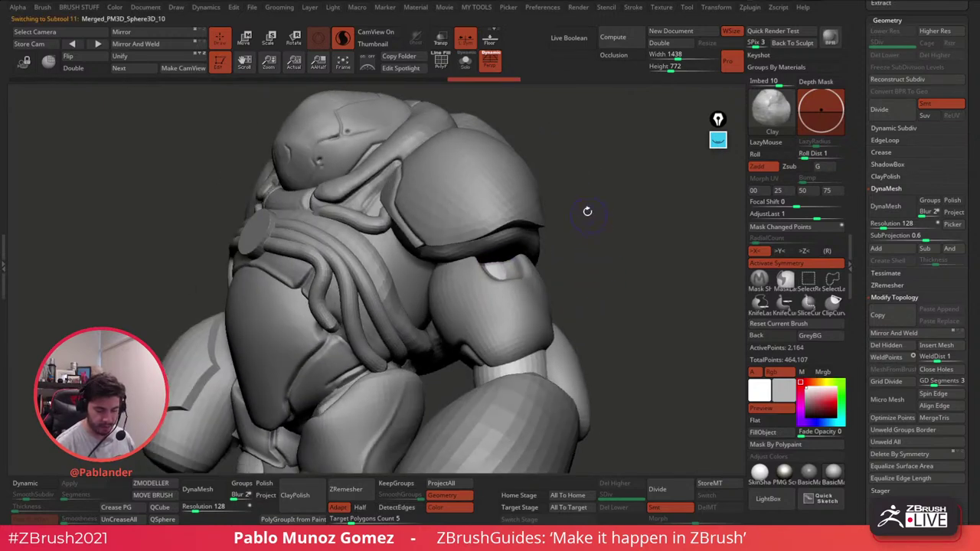
key(b)
click(580, 283)
click(467, 62)
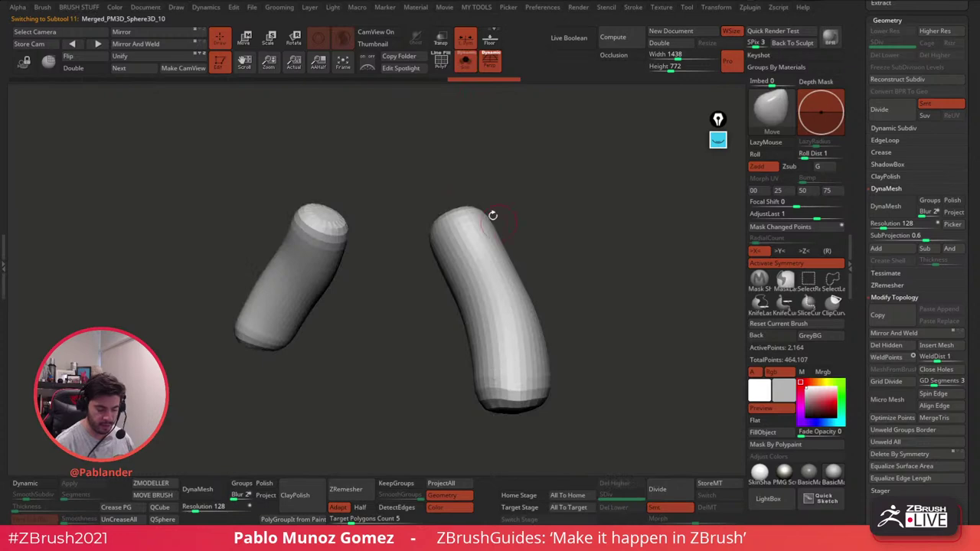
click(465, 63)
right_click(499, 246)
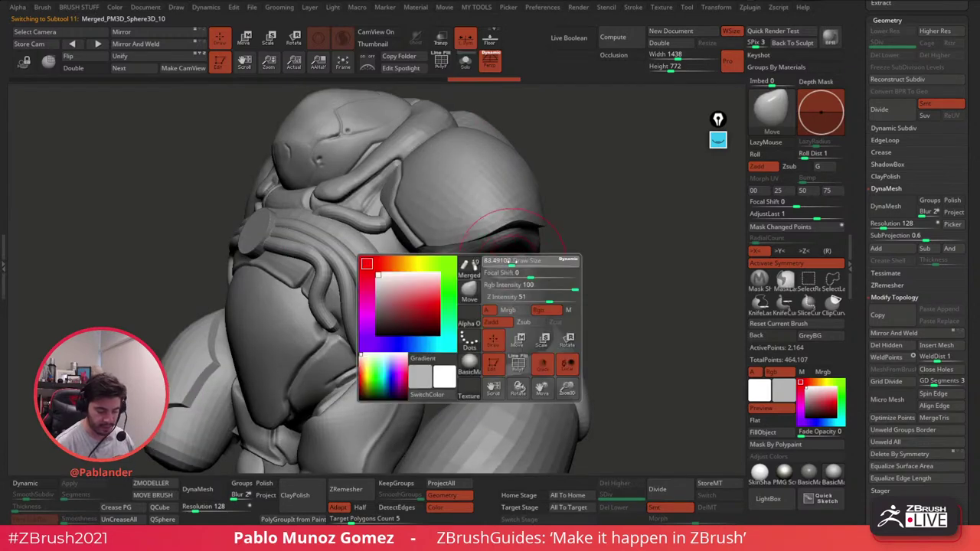
right_drag(544, 259, 499, 267)
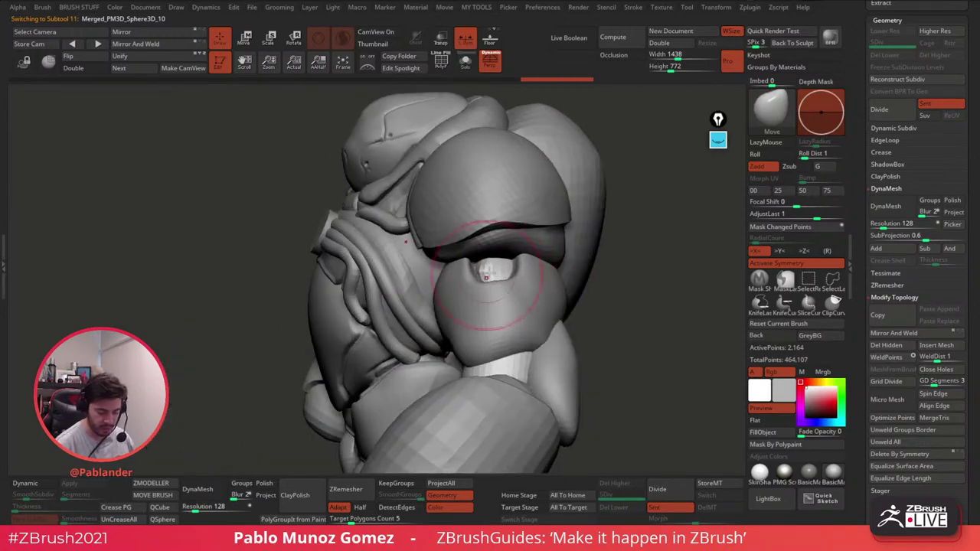
drag(485, 277, 520, 268)
right_drag(531, 273, 460, 268)
ctrl+drag(643, 267, 669, 287)
mouse_move(542, 268)
mouse_down()
mouse_move(525, 267)
mouse_move(537, 250)
mouse_up()
drag(691, 213, 576, 263)
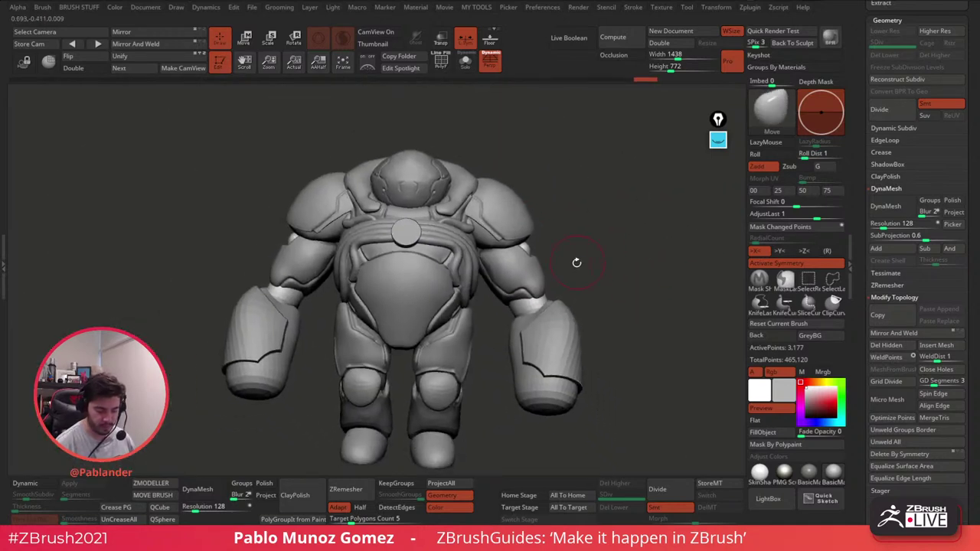
Step: Reselect the upper arm and, isolated in Solo mode, carve a DamStandard line down its back with a smaller brush
alt+drag(605, 295, 590, 252)
drag(650, 268, 590, 295)
alt+drag(452, 291, 489, 345)
alt+click(454, 287)
key(b)
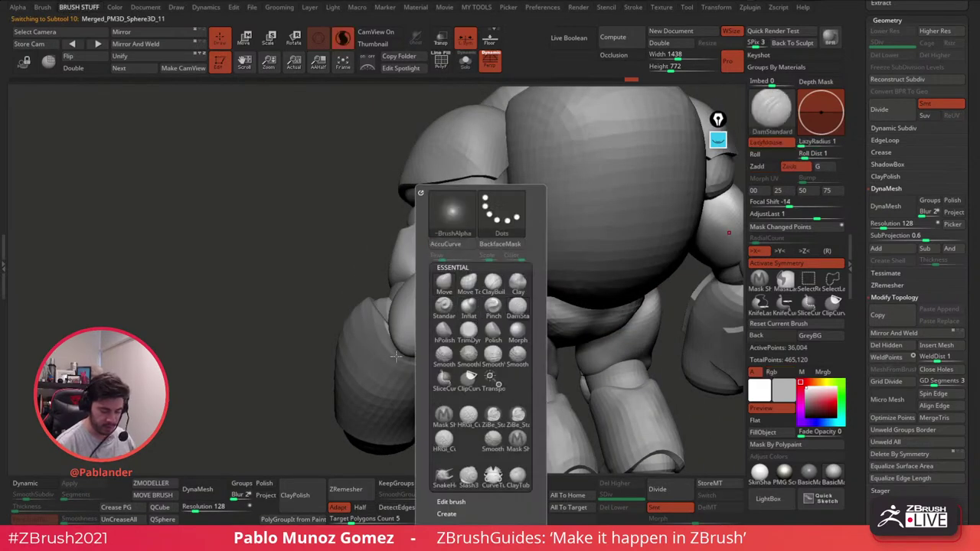
click(517, 308)
key(space)
right_drag(464, 242, 458, 242)
key(space)
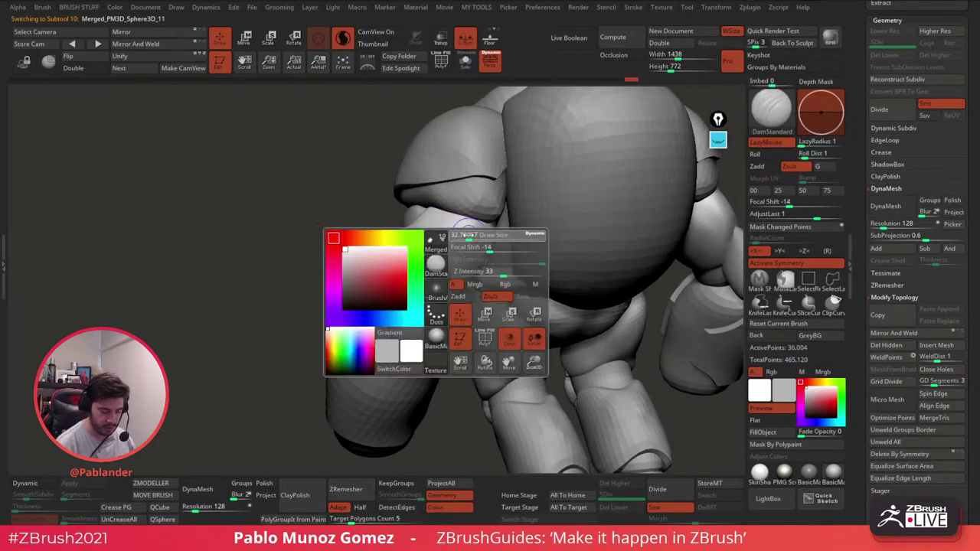
click(464, 64)
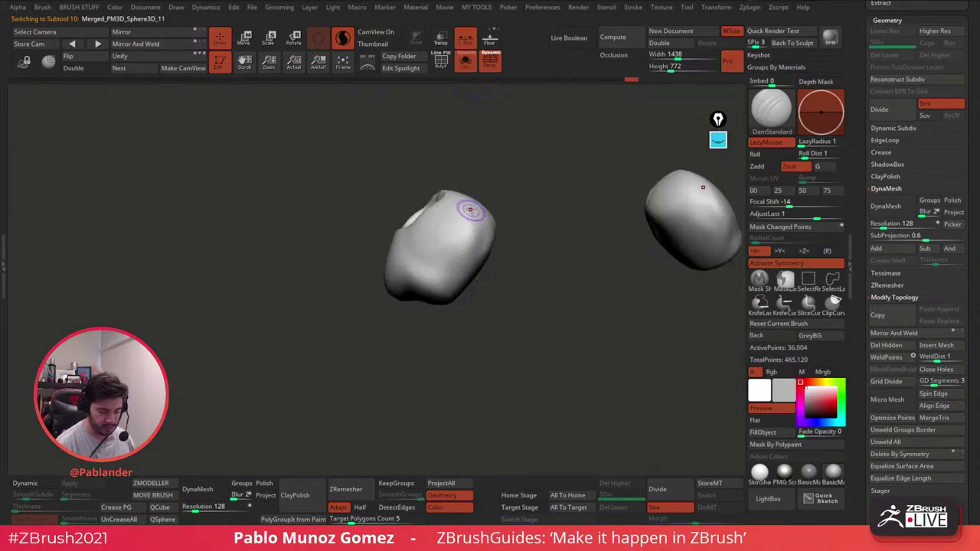
drag(467, 224, 438, 267)
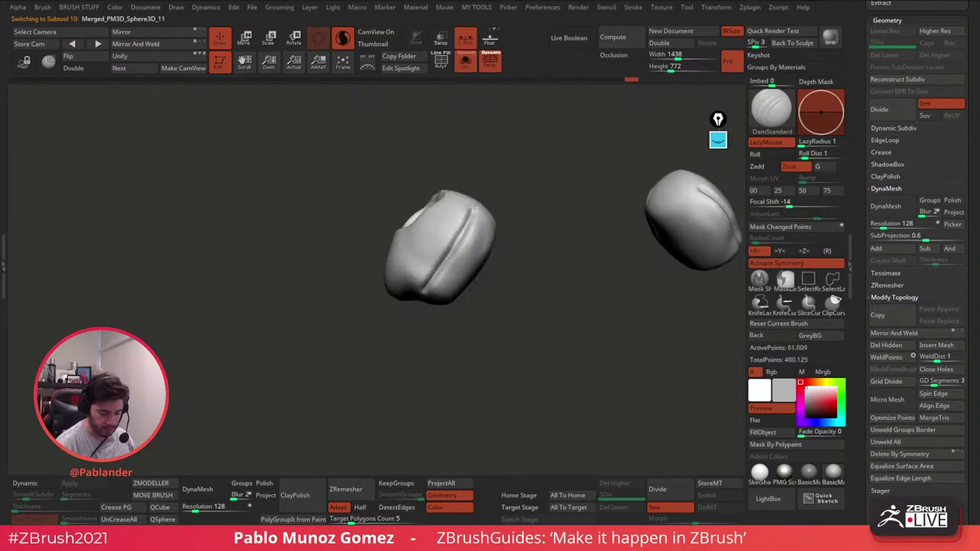
drag(416, 313, 450, 265)
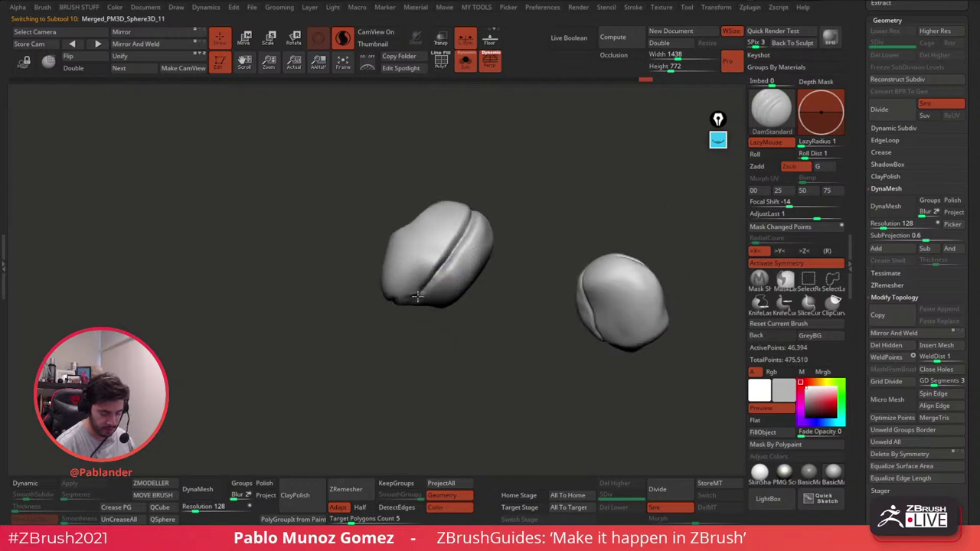
click(467, 66)
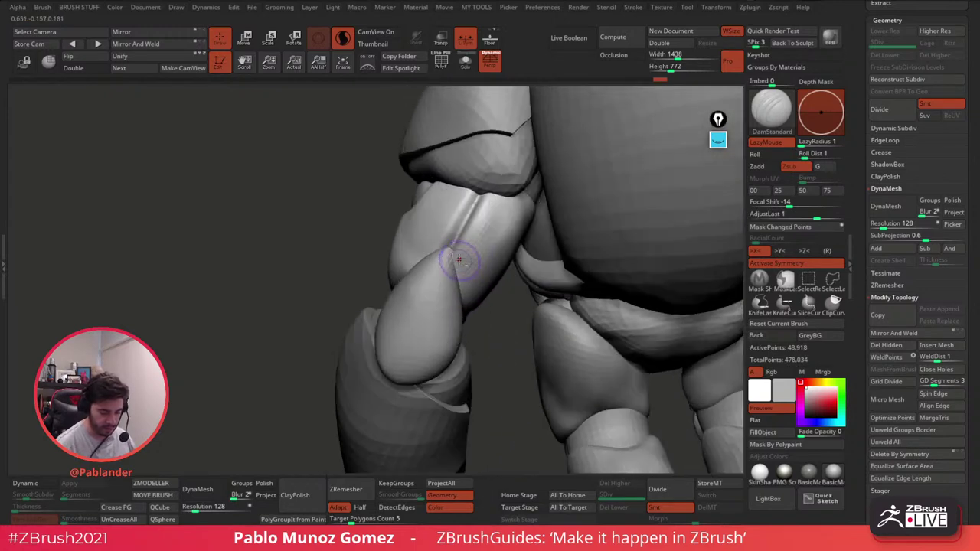
Step: Extend the back groove to the elbow pad and carve a line around the lower outer edge of the upper arm
drag(451, 245, 449, 257)
right_drag(449, 256, 460, 261)
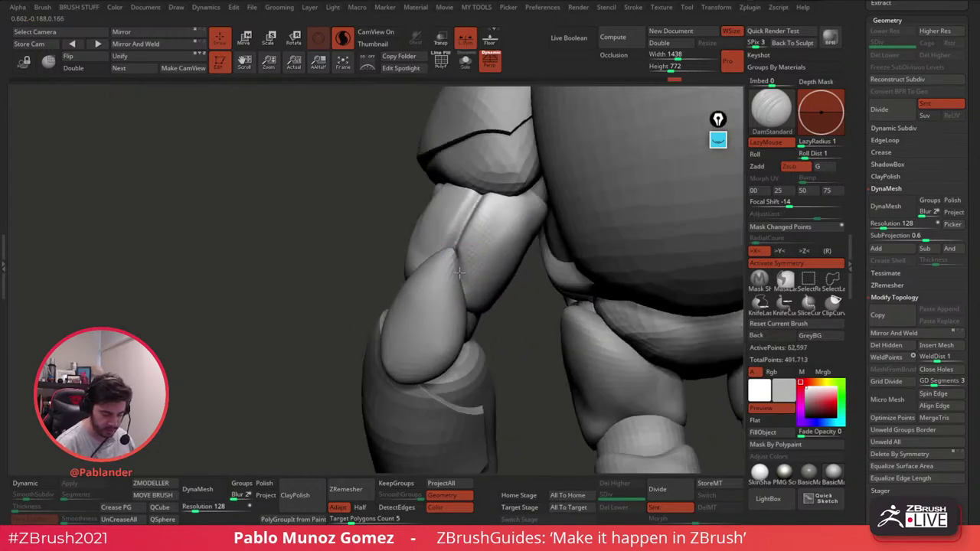
drag(459, 271, 426, 264)
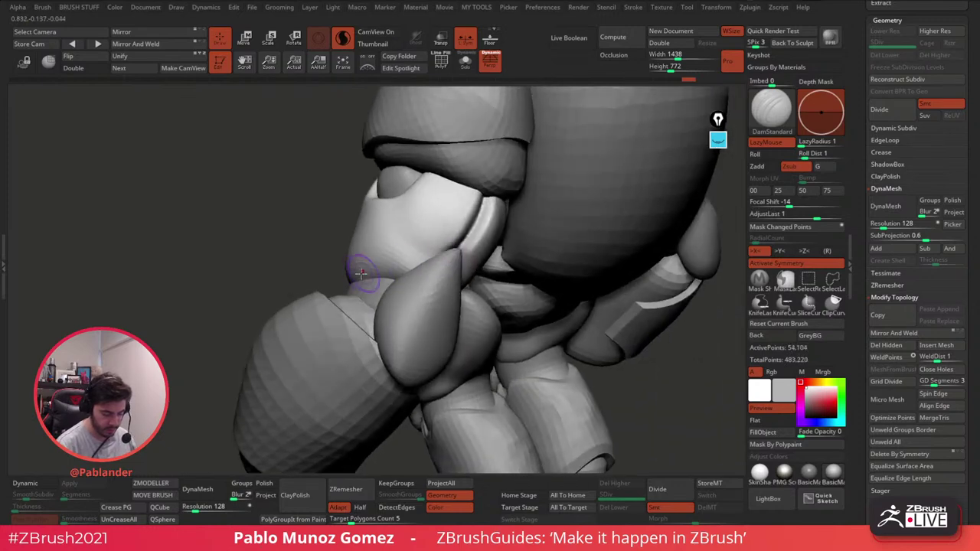
drag(349, 275, 394, 273)
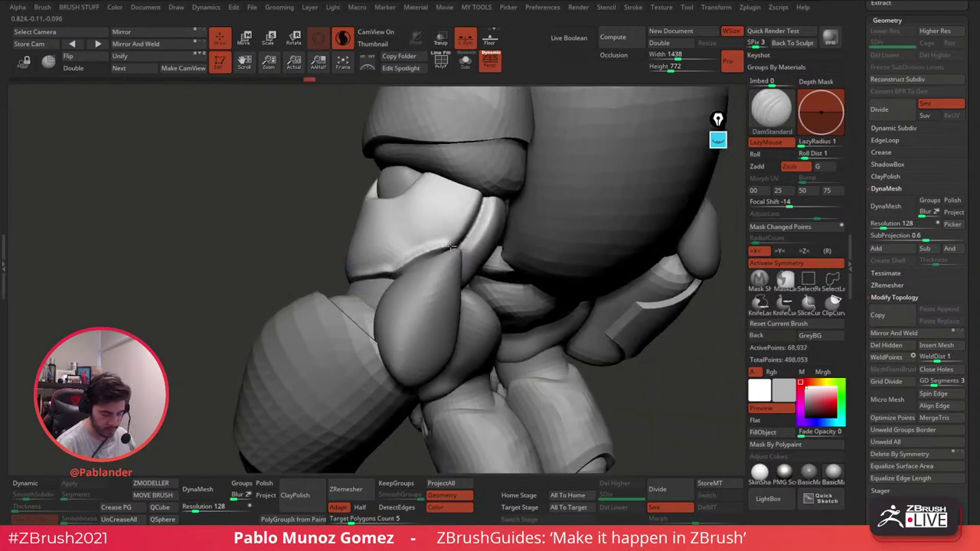
Step: Deepen and widen the groove running up the back of the upper arm from the elbow pad
drag(451, 247, 492, 196)
right_drag(499, 192, 505, 213)
drag(466, 253, 495, 196)
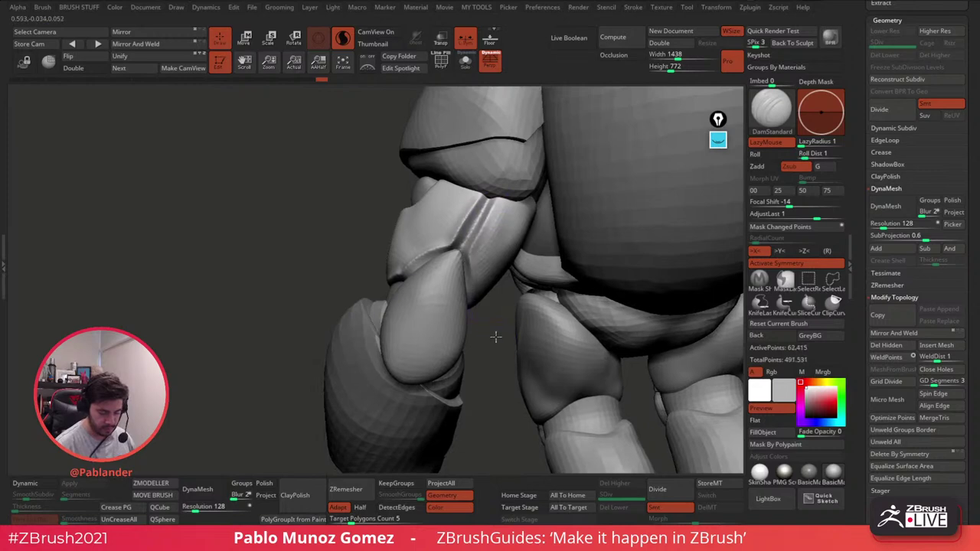
mouse_move(496, 337)
mouse_down()
mouse_move(522, 278)
mouse_move(547, 284)
mouse_up()
drag(473, 243, 459, 259)
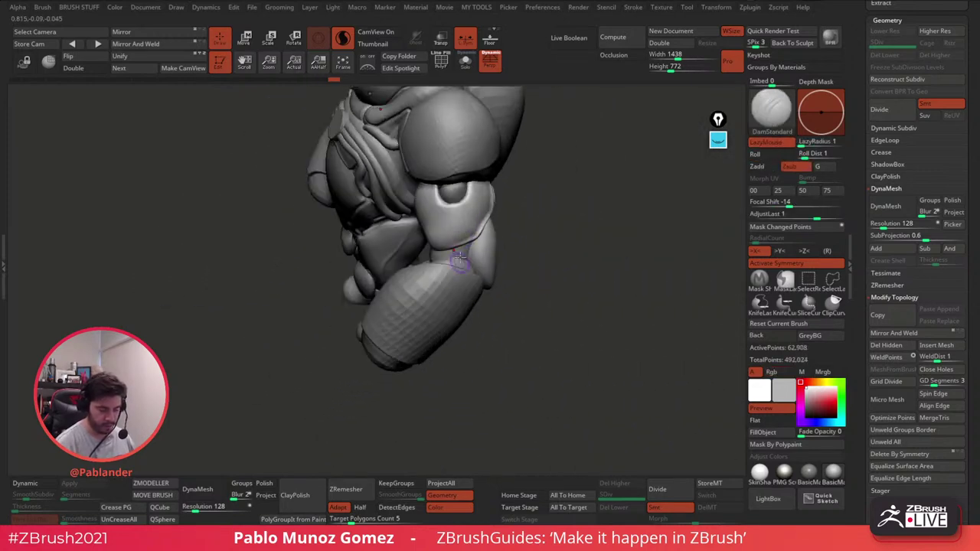
Step: Press a small round DamStandard dimple into the lower front of the upper arms
shift+right_drag(480, 196, 597, 222)
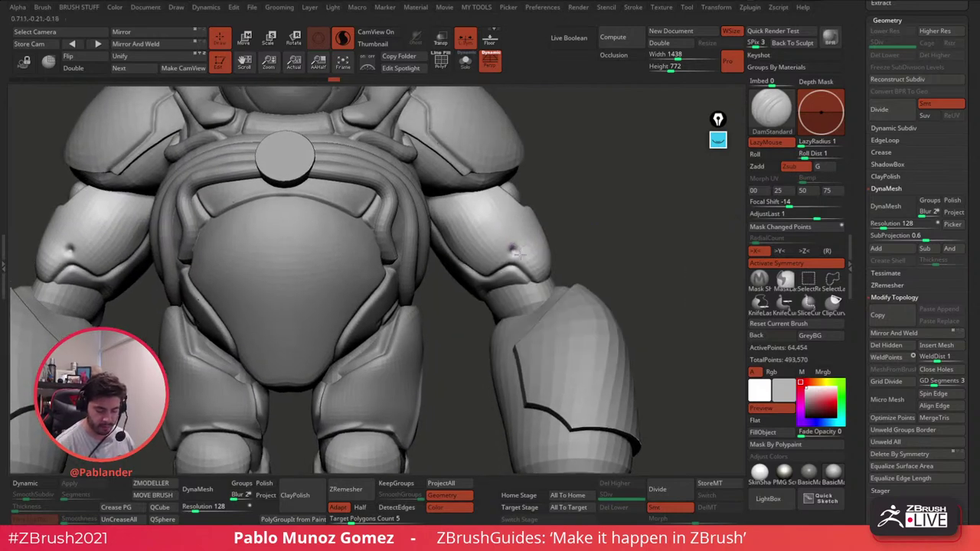
ctrl+right_drag(513, 218, 511, 249)
drag(510, 249, 512, 246)
ctrl+right_drag(577, 270, 545, 241)
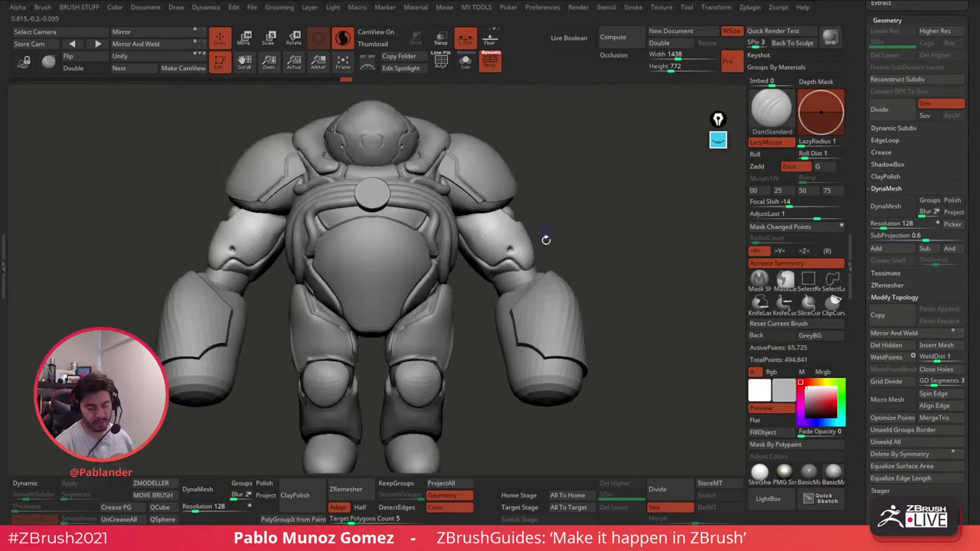
Step: Select the forearm and sculpt its upper rim around the elbow opening with the Clay brush
mouse_move(533, 275)
right_down()
mouse_move(537, 251)
mouse_move(511, 254)
right_up()
ctrl+right_drag(511, 254, 518, 297)
drag(524, 274, 484, 291)
mouse_move(525, 278)
right_down()
mouse_move(551, 311)
mouse_move(527, 249)
mouse_move(545, 240)
right_up()
alt+click(528, 254)
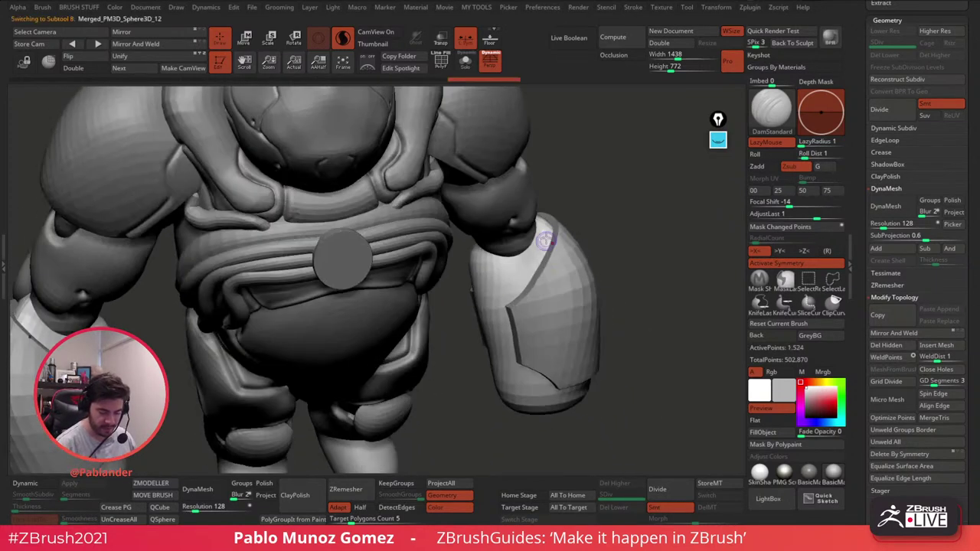
mouse_move(538, 238)
mouse_down()
mouse_move(510, 273)
mouse_move(485, 262)
mouse_up()
key(ctrl+z)
key(b)
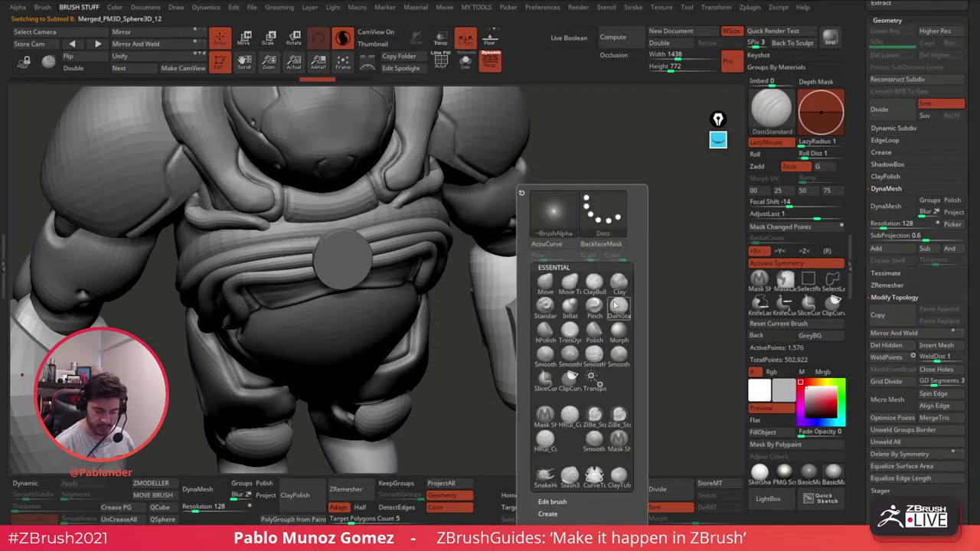
click(621, 287)
right_drag(522, 248, 501, 256)
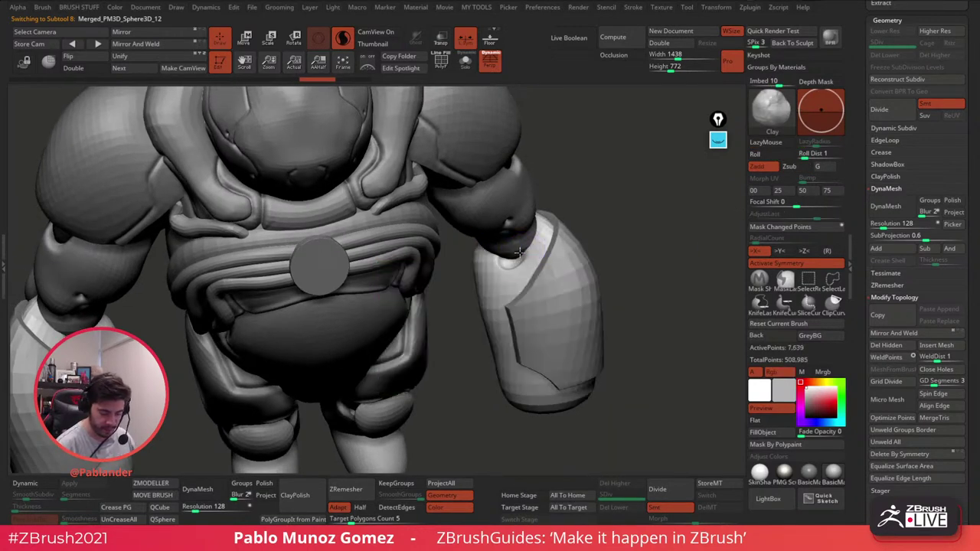
drag(514, 239, 531, 264)
mouse_move(532, 267)
right_down()
mouse_move(538, 235)
mouse_move(547, 240)
right_up()
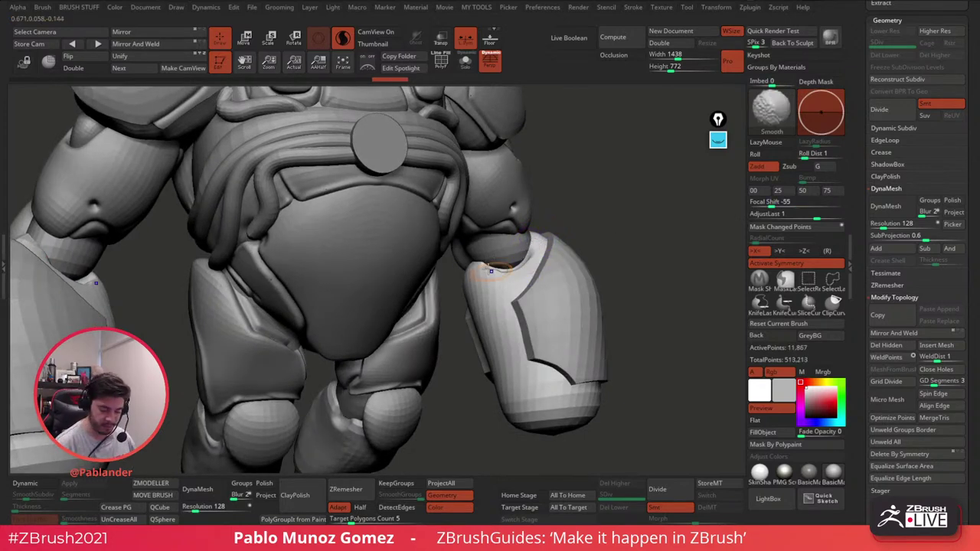
Step: Shape the front rim of the forearm's elbow opening with the Standard brush and smooth it
key(b)
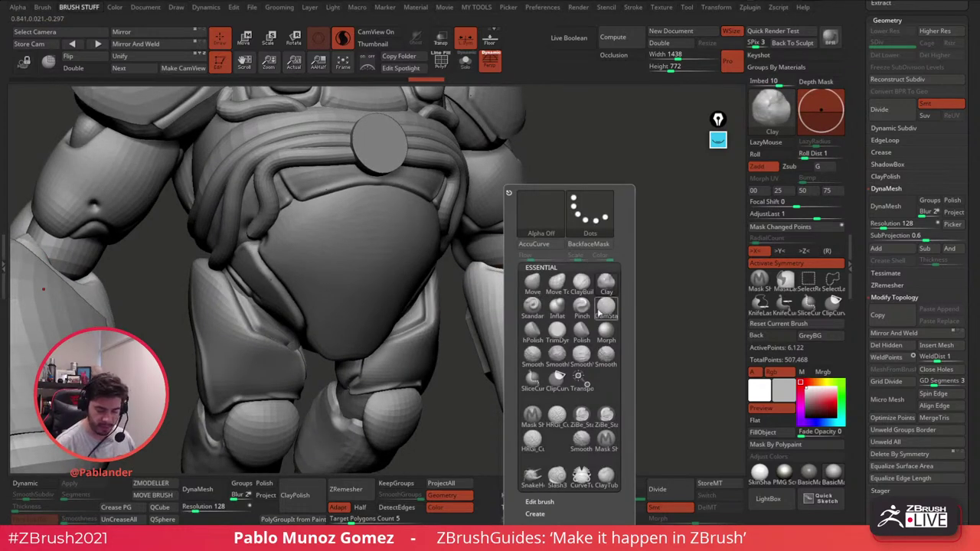
click(532, 308)
right_drag(630, 233, 617, 233)
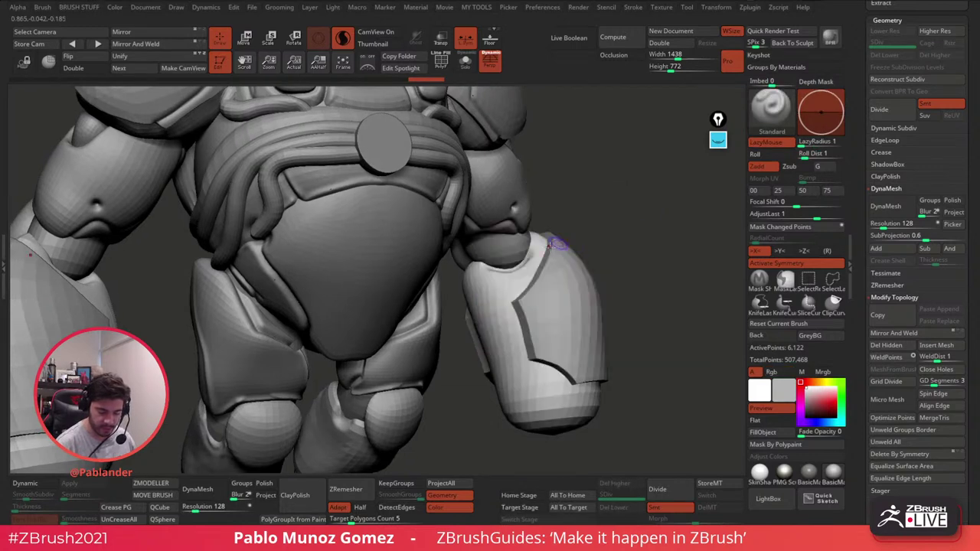
right_drag(558, 244, 538, 236)
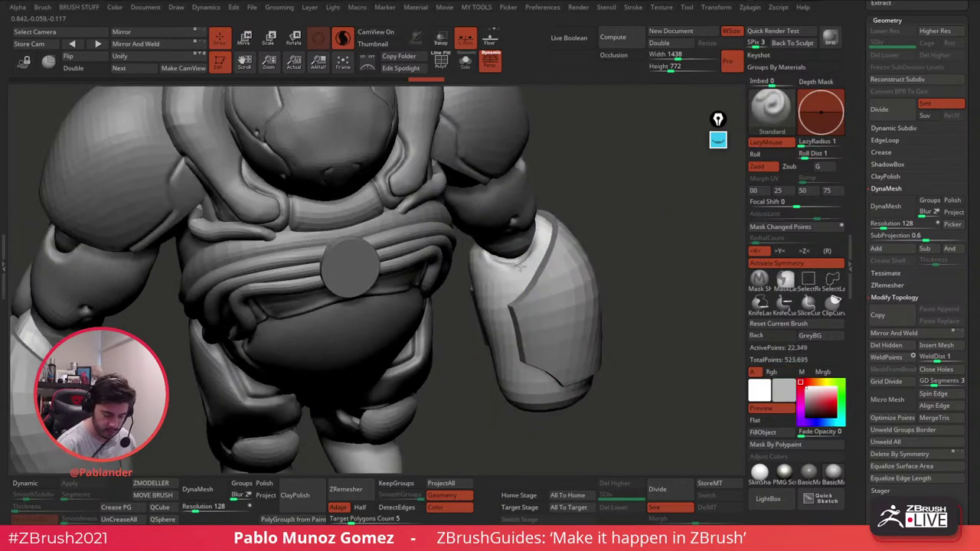
key(shift)
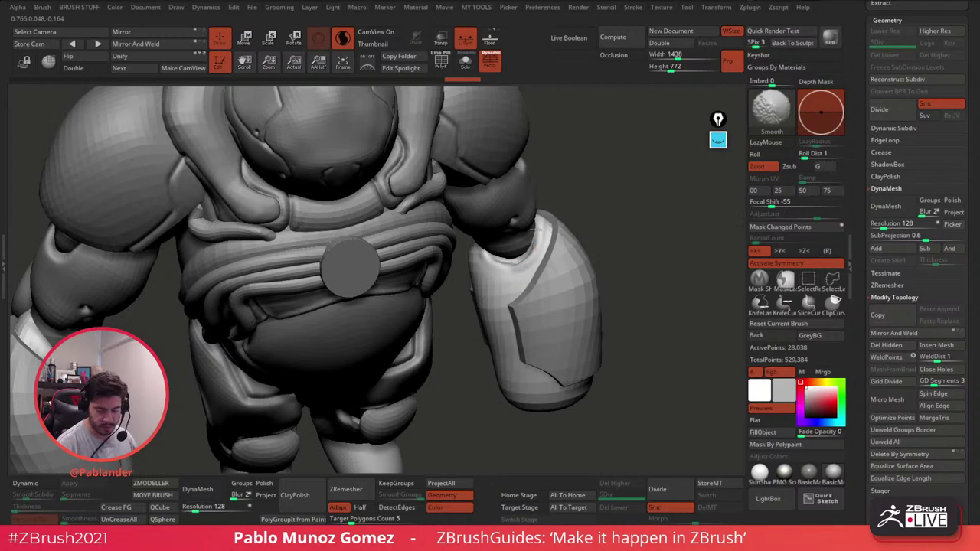
shift+drag(535, 230, 539, 249)
right_drag(541, 268, 537, 245)
Step: Reshape the forearm's upper rim with the Move brush and smooth its edge behind the elbow
key(b)
click(525, 286)
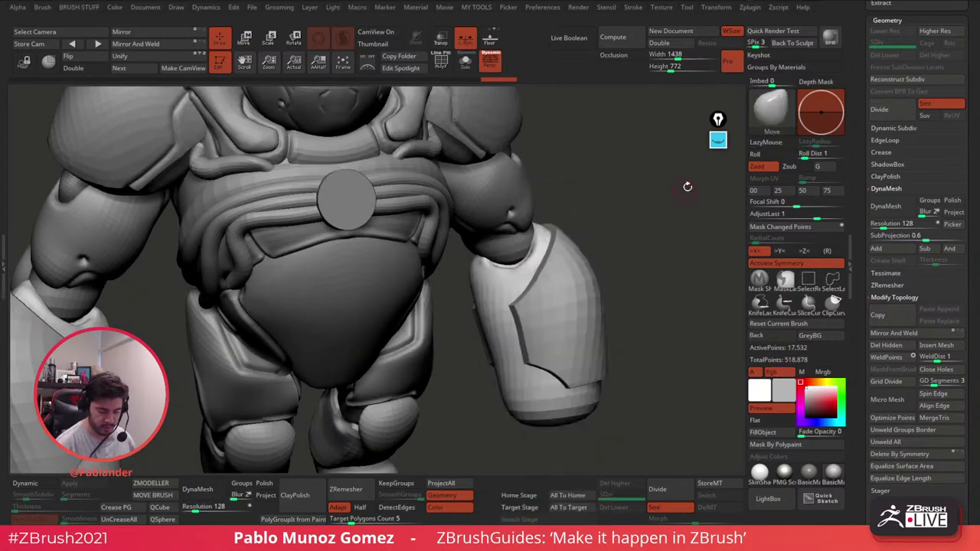
right_click(505, 306)
alt+click(505, 266)
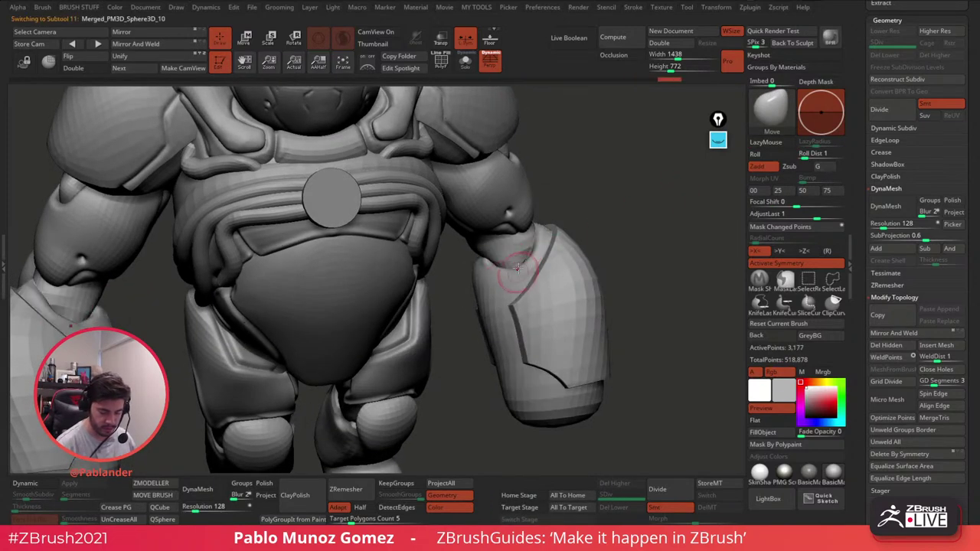
alt+click(499, 282)
drag(468, 263, 528, 260)
right_drag(459, 232, 462, 236)
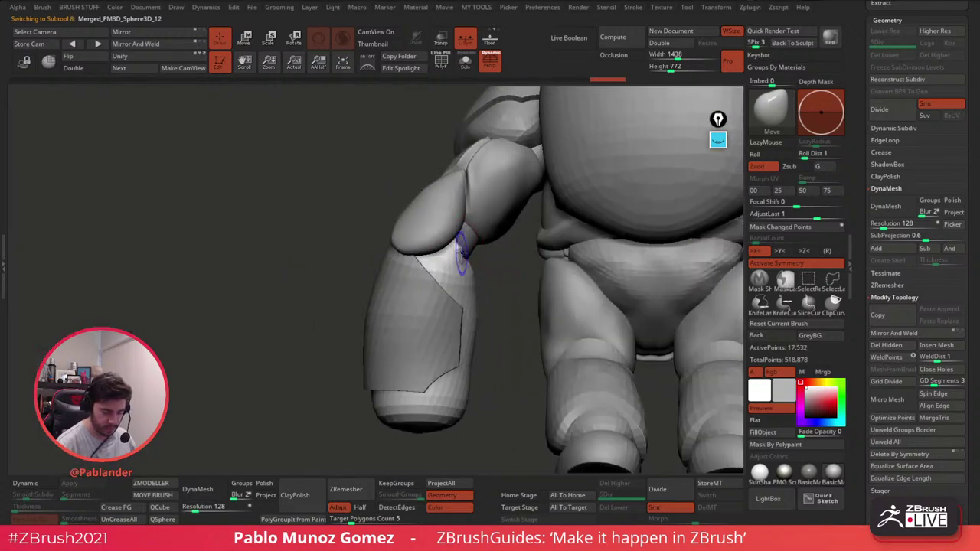
shift+drag(459, 251, 464, 264)
right_drag(464, 264, 425, 294)
shift+drag(440, 251, 452, 268)
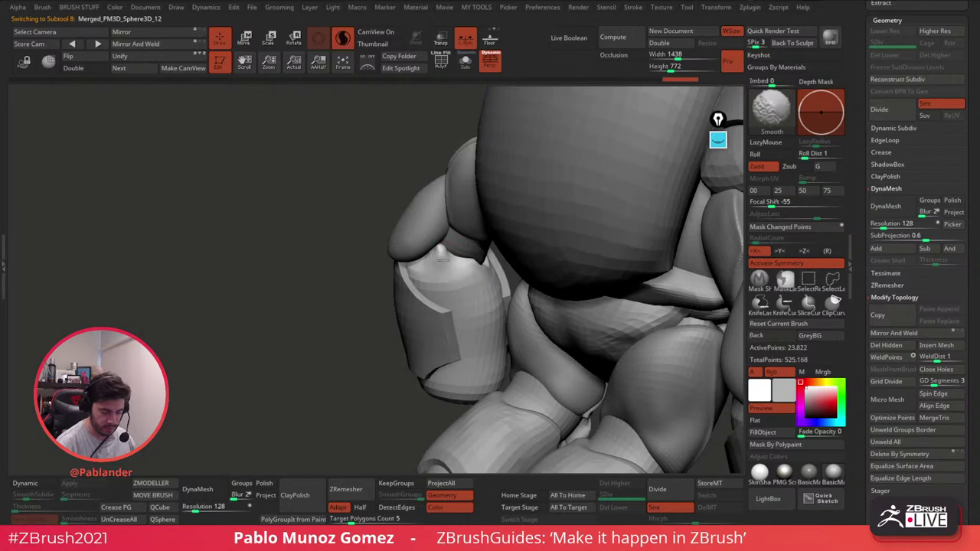
right_drag(448, 260, 570, 302)
Step: Isolate the outer forearm armour plate in Solo mode and DynaMesh it at resolution 128
alt+click(485, 280)
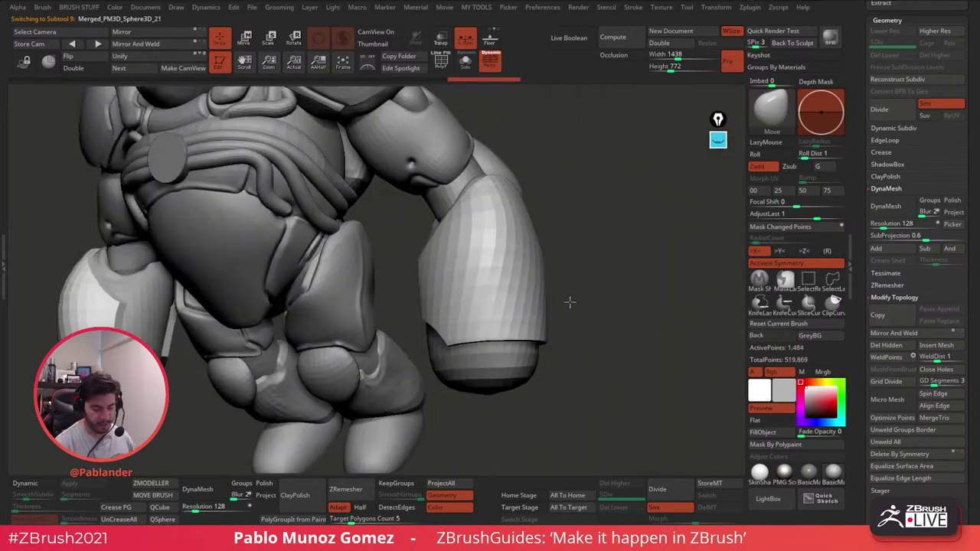
drag(570, 302, 482, 256)
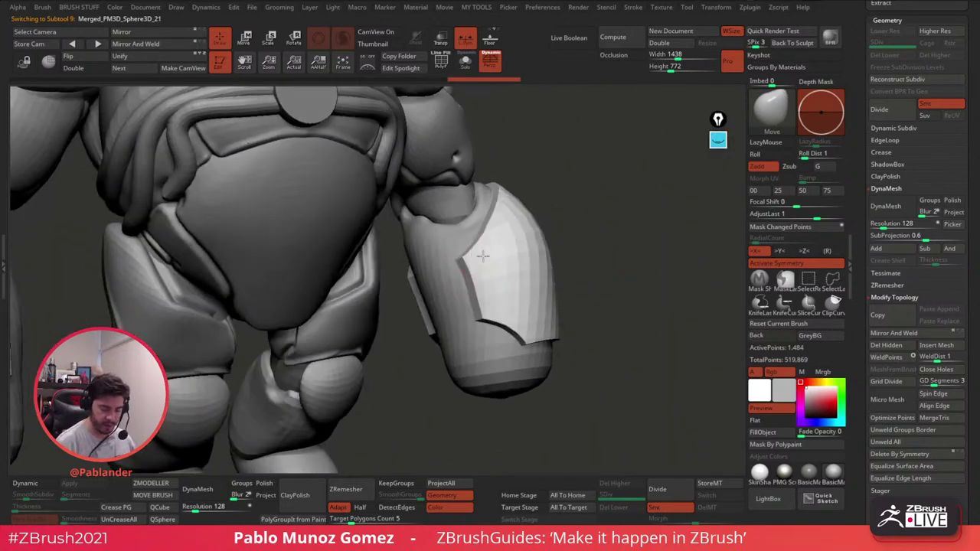
click(464, 62)
drag(508, 192, 540, 210)
key(ctrl+z)
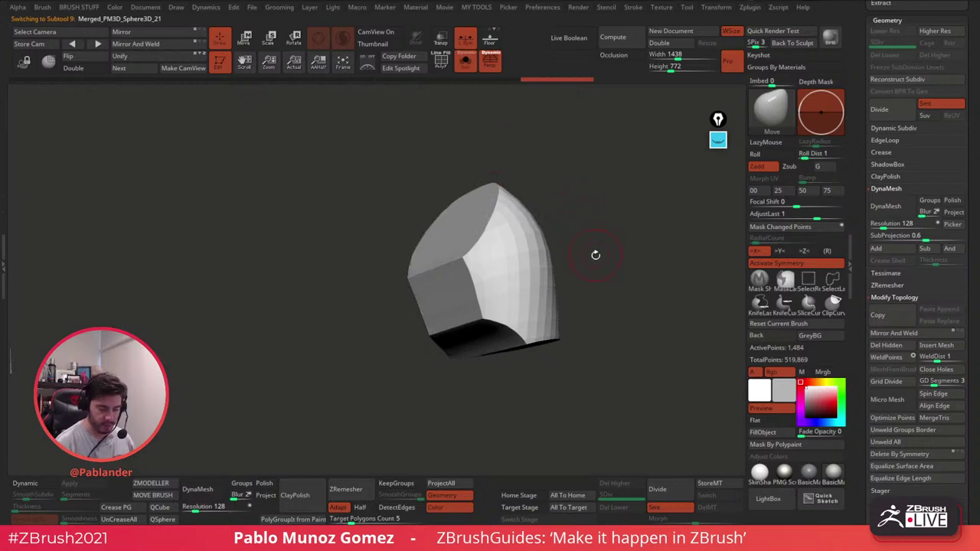
drag(595, 254, 593, 261)
click(443, 64)
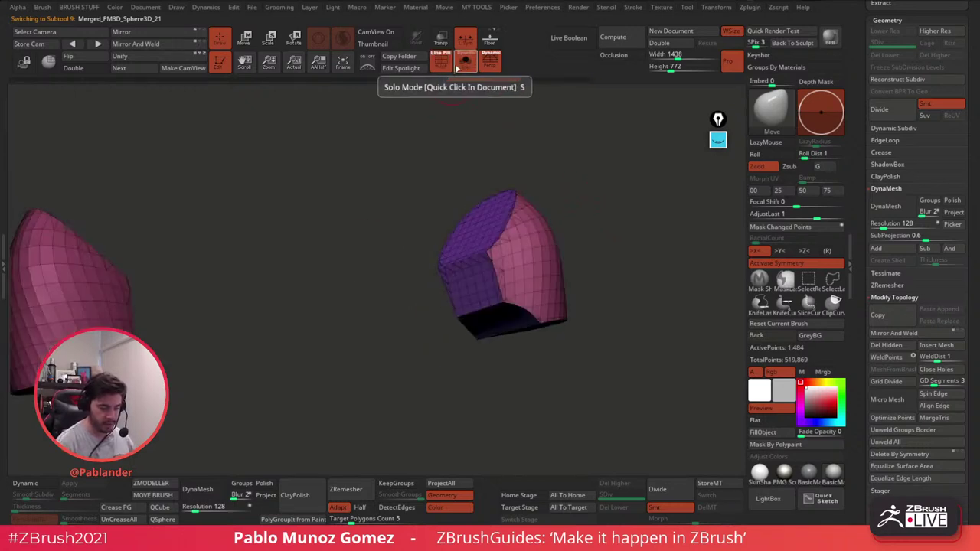
click(200, 487)
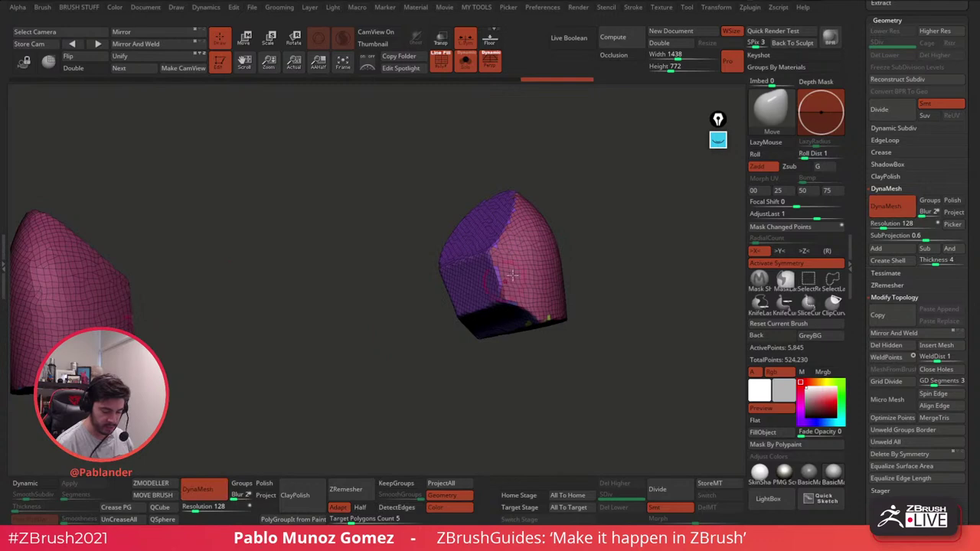
click(450, 66)
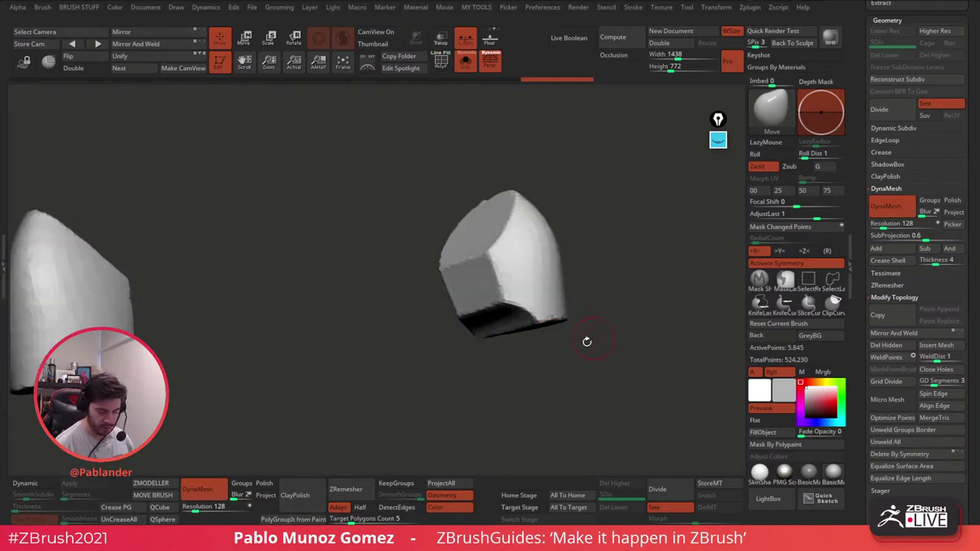
Step: Smooth the hard edges all around the forearm armour plate and leave Solo mode
mouse_move(496, 289)
shift+mouse_down()
mouse_move(498, 255)
mouse_move(463, 221)
shift+mouse_up()
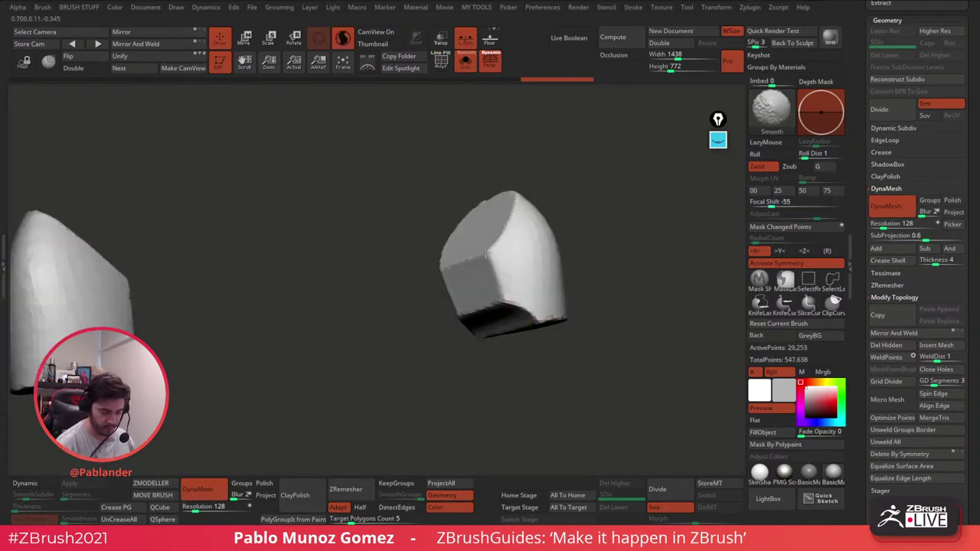
drag(584, 332, 543, 304)
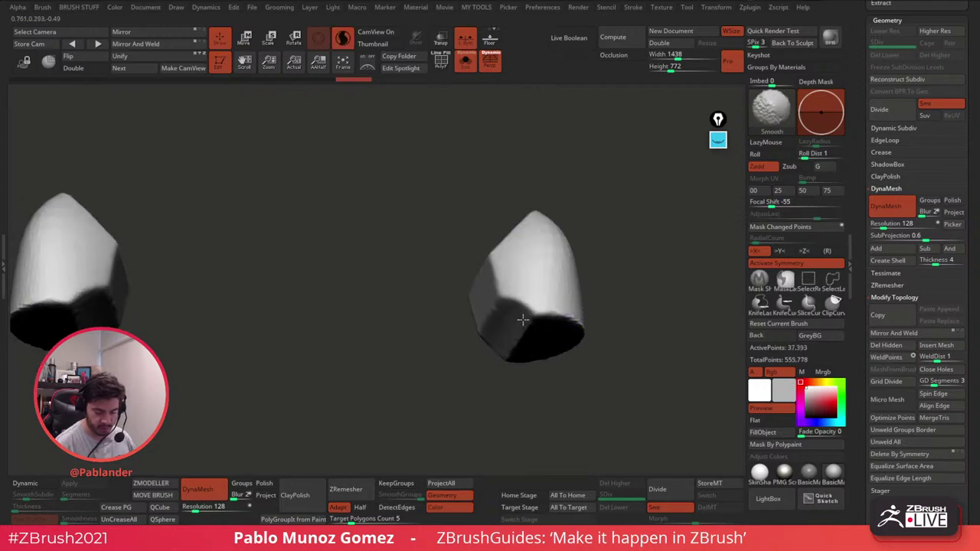
right_drag(523, 320, 590, 313)
shift+drag(538, 317, 614, 353)
shift+drag(603, 222, 606, 226)
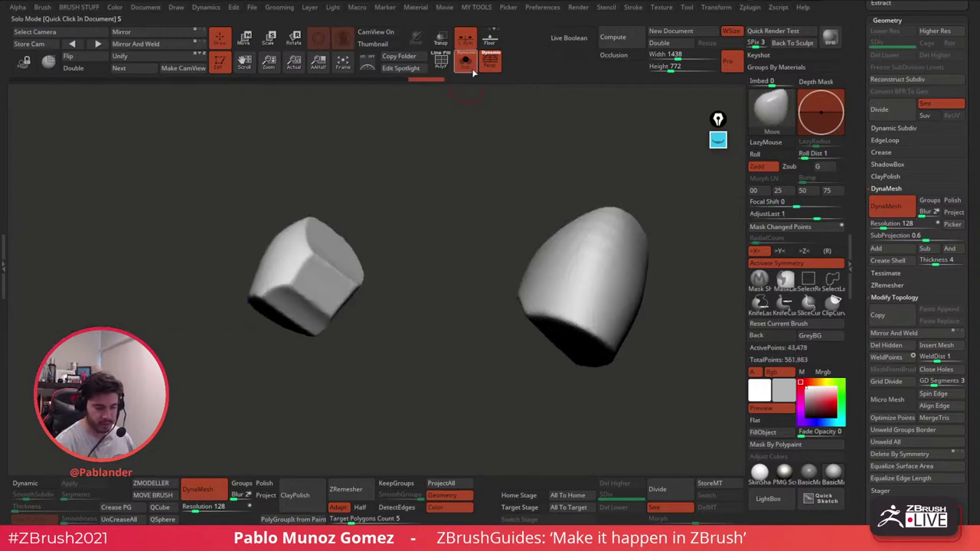
click(470, 66)
Step: Select the inner forearm, DynaMesh it at resolution 184 and smooth its faceted lower end
right_drag(540, 176, 599, 249)
right_drag(528, 298, 599, 311)
alt+click(584, 320)
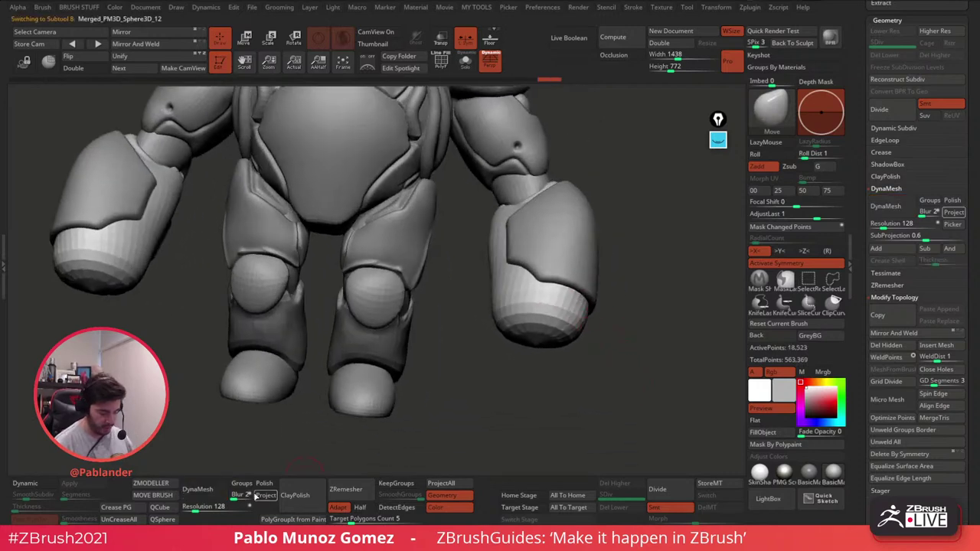
click(198, 507)
click(196, 494)
shift+drag(522, 339, 529, 312)
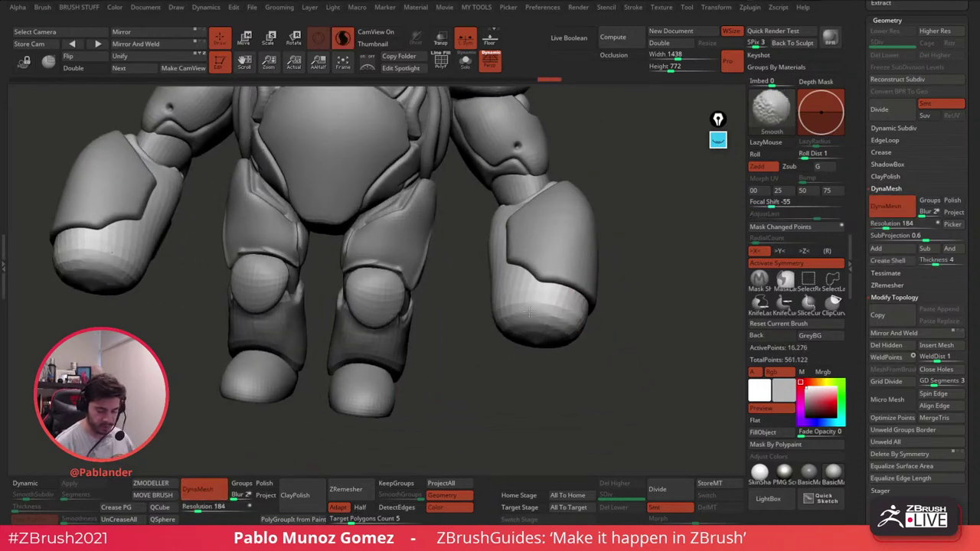
ctrl+drag(605, 307, 610, 303)
ctrl+right_drag(611, 303, 611, 278)
Step: Select the elbow joint between upper arm and forearm, smooth it and add volume with the Clay brush
mouse_move(551, 225)
alt+right_down()
mouse_move(562, 265)
mouse_move(538, 265)
alt+right_up()
alt+click(544, 263)
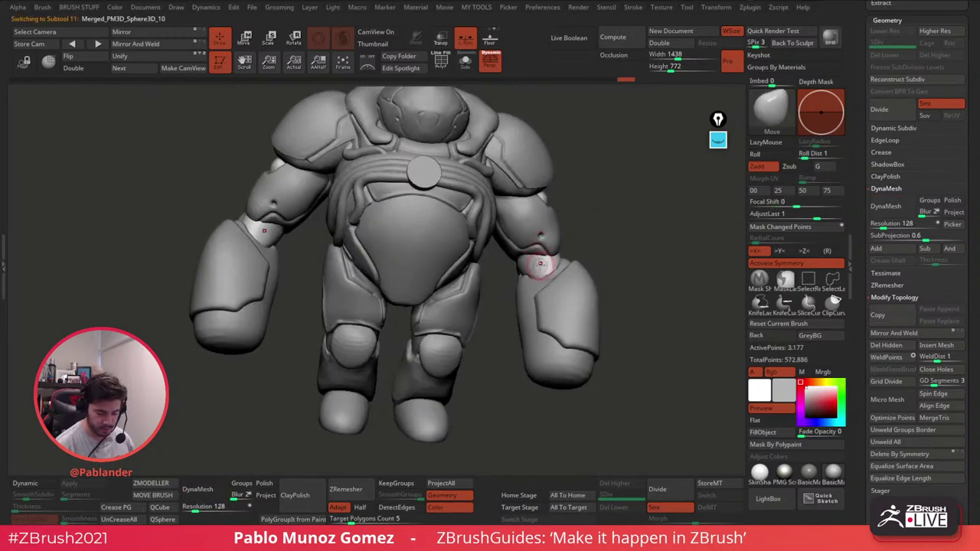
mouse_move(538, 265)
shift+mouse_down()
mouse_move(528, 257)
mouse_move(536, 266)
shift+mouse_up()
key(space)
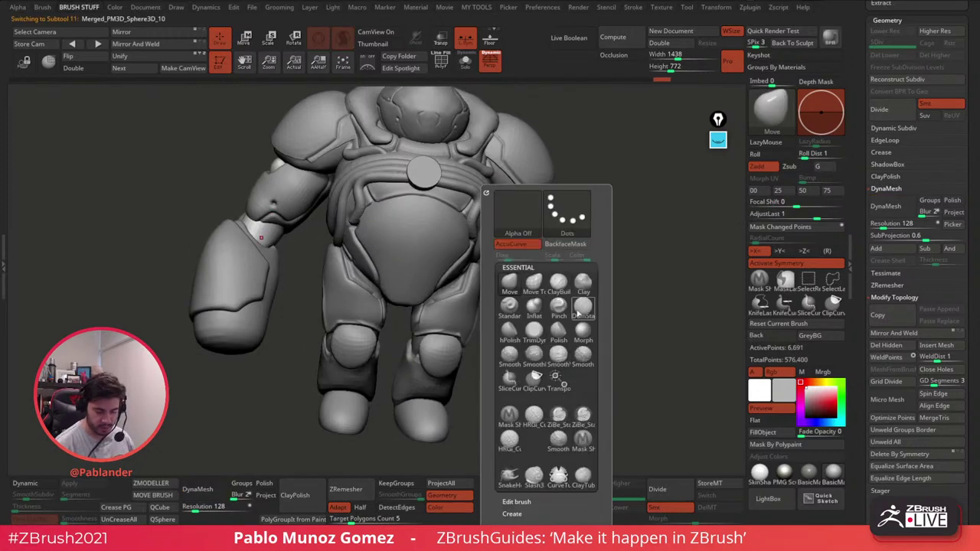
click(583, 284)
ctrl+right_drag(638, 250, 612, 295)
mouse_move(522, 282)
mouse_down()
mouse_move(520, 251)
mouse_move(530, 269)
mouse_move(561, 265)
mouse_up()
Step: Select the shoulder pad and refine its lower edge from front to back with Clay and Smooth strokes
ctrl+right_drag(568, 267, 560, 209)
mouse_move(560, 208)
right_down()
mouse_move(529, 226)
mouse_move(529, 270)
mouse_move(532, 243)
right_up()
alt+click(515, 232)
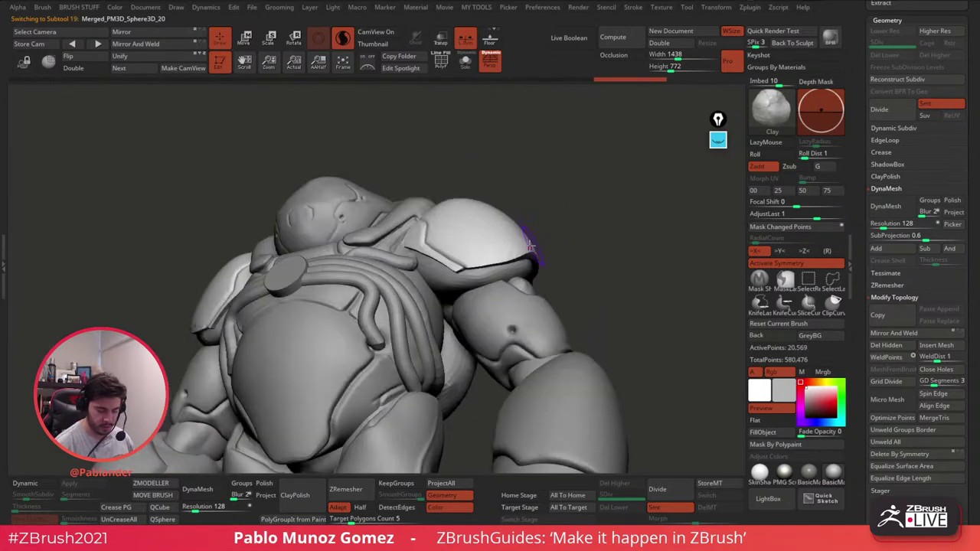
shift+drag(530, 246, 510, 258)
key(ctrl+z)
key(ctrl+z)
key(ctrl+z)
key(ctrl+z)
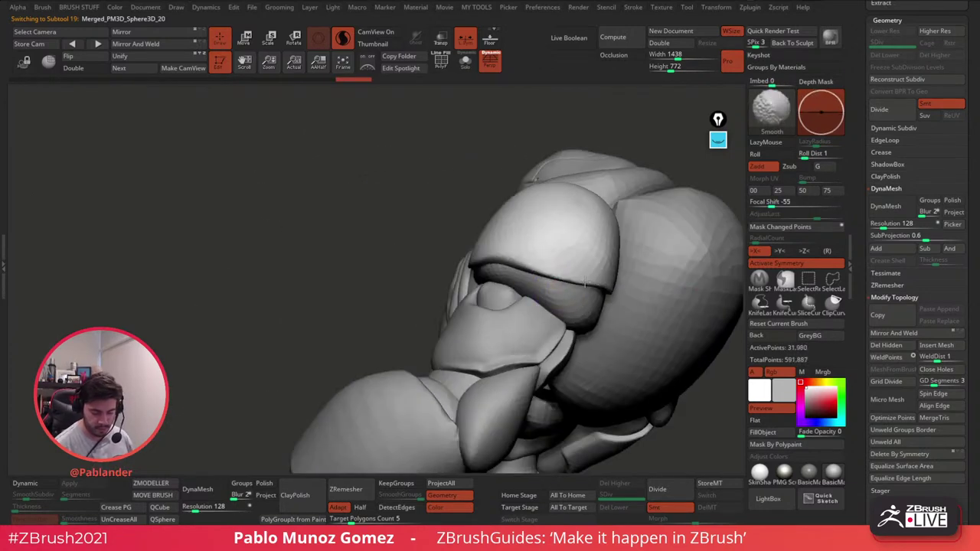
key(ctrl+z)
key(ctrl+z)
key(ctrl+z)
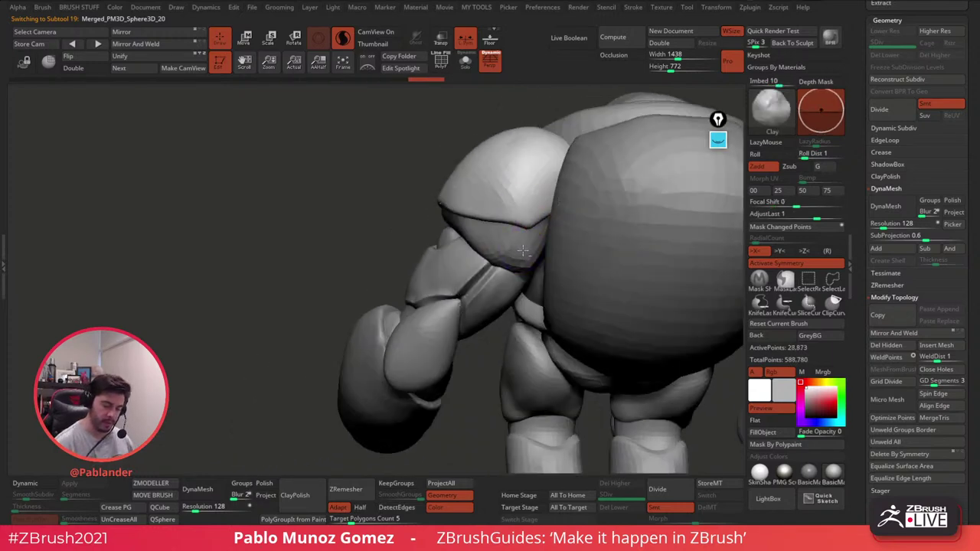
Step: Select the lower shoulder section beneath the pad and smooth its surface
key(ctrl+z)
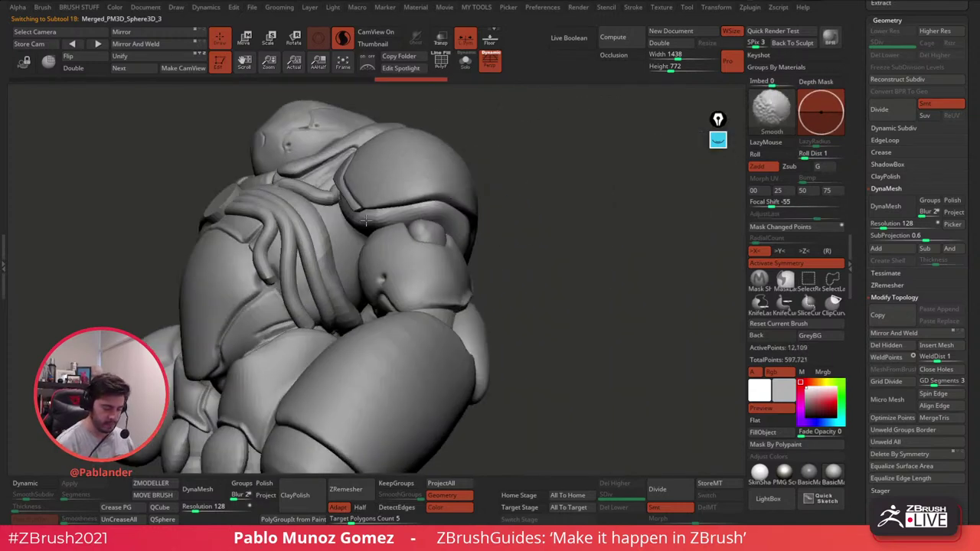
key(ctrl+z)
key(ctrl+z)
key(ctrl+z)
key(ctrl+z)
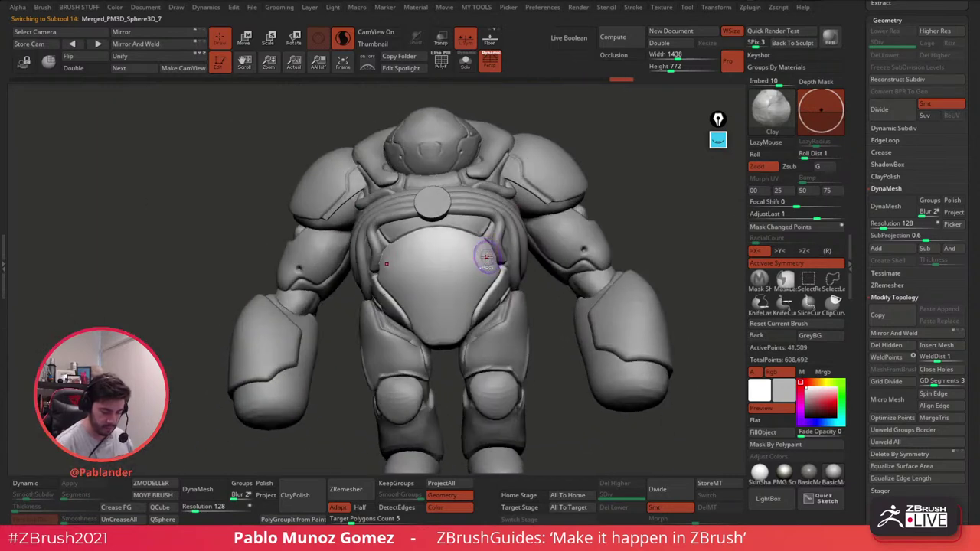
Step: Sculpt a soft recess down both sides of the belly plate with the Clay brush and smooth it
drag(485, 274, 470, 315)
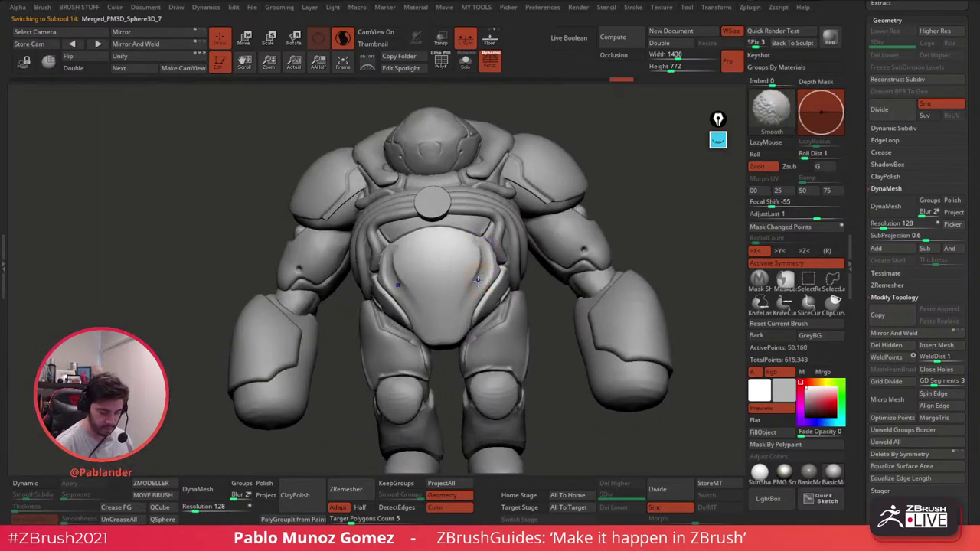
key(ctrl+shift+z)
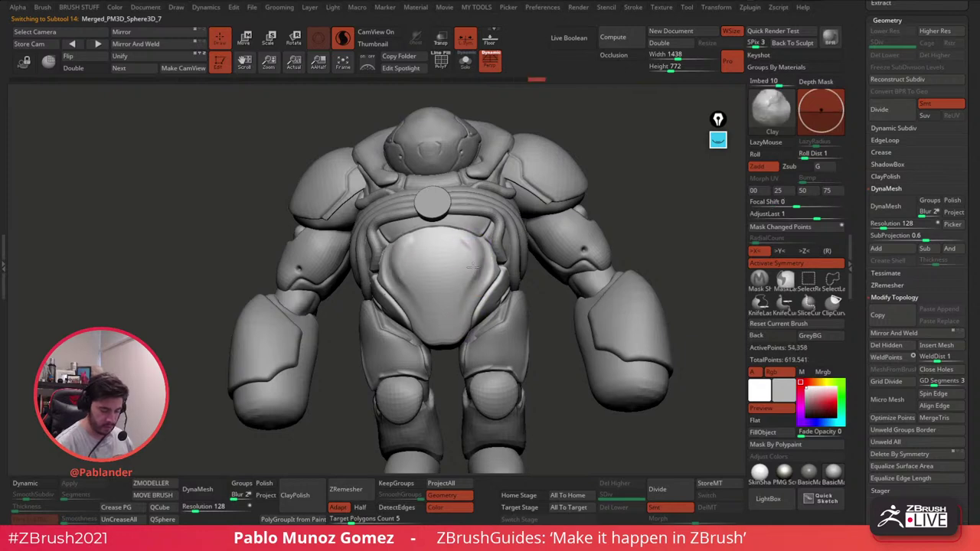
key(ctrl+shift+z)
shift+drag(460, 275, 469, 302)
Step: Shape the lower rim of the belly plate with Clay strokes and smooth the transition above it
mouse_move(538, 289)
alt+mouse_down()
mouse_move(520, 248)
mouse_move(472, 327)
alt+mouse_up()
key(ctrl+shift+z)
key(ctrl+shift+z)
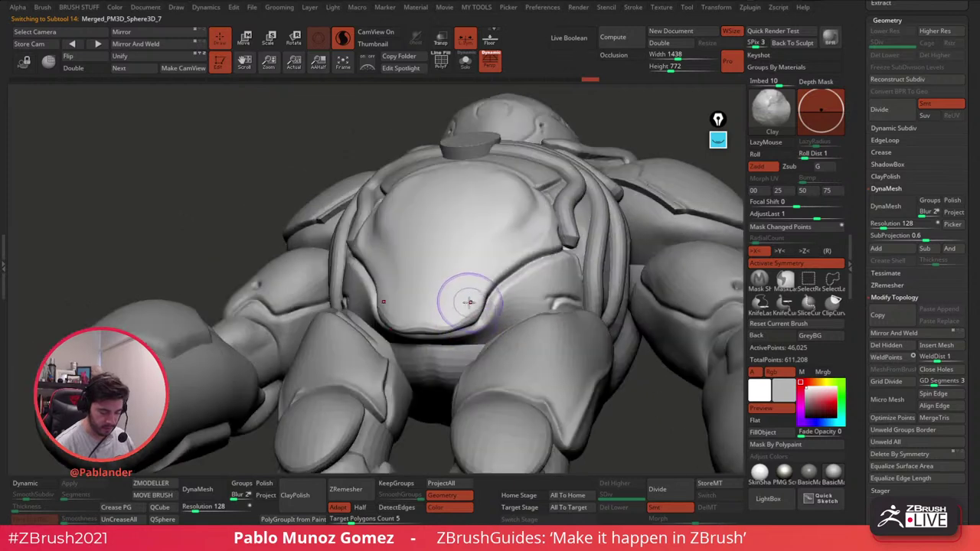
key(ctrl+shift+z)
key(ctrl+shift+z)
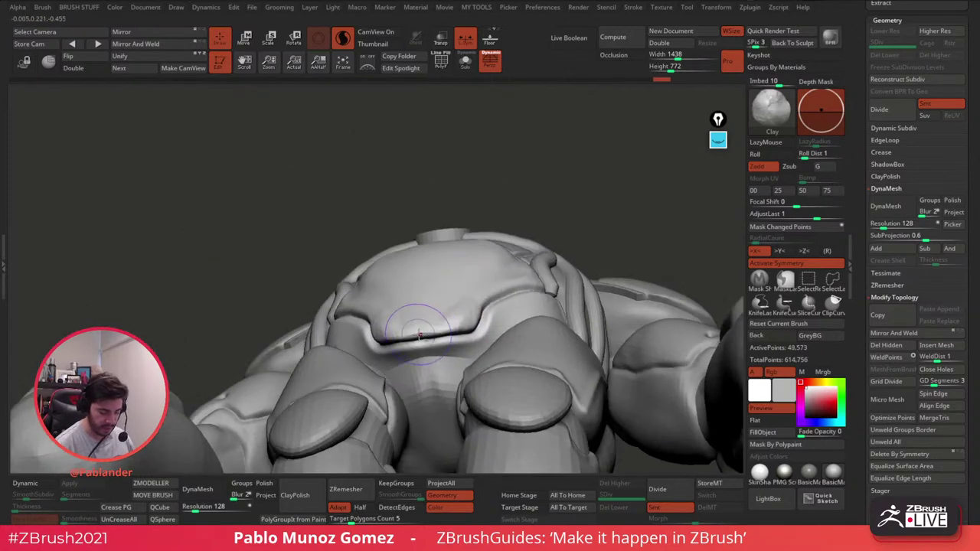
drag(434, 331, 409, 332)
shift+drag(409, 332, 447, 327)
mouse_move(447, 328)
right_down()
mouse_move(450, 289)
mouse_move(428, 268)
mouse_move(447, 283)
right_up()
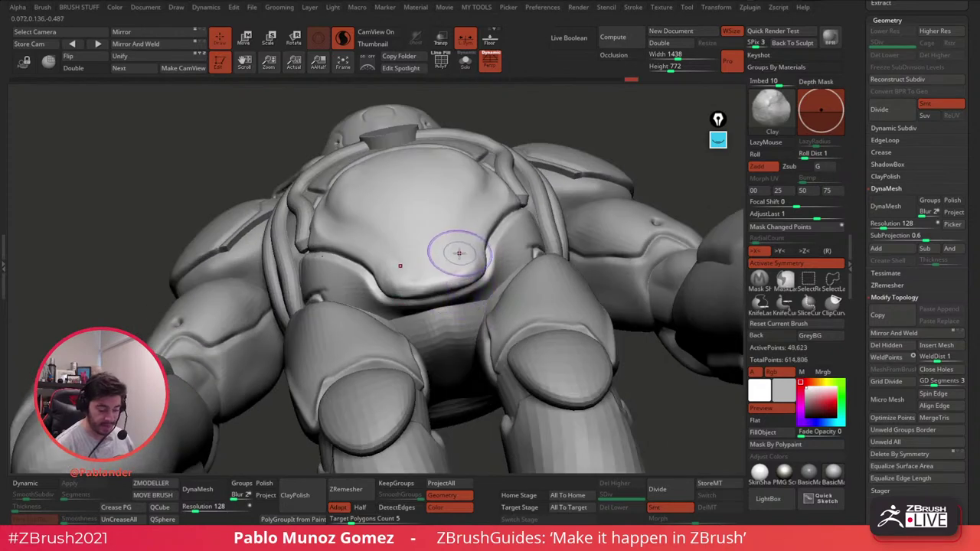
Step: Redo the undone strokes on the belly plate and build up its lower side rim with a Clay stroke
key(ctrl+shift+z)
key(ctrl+shift+z)
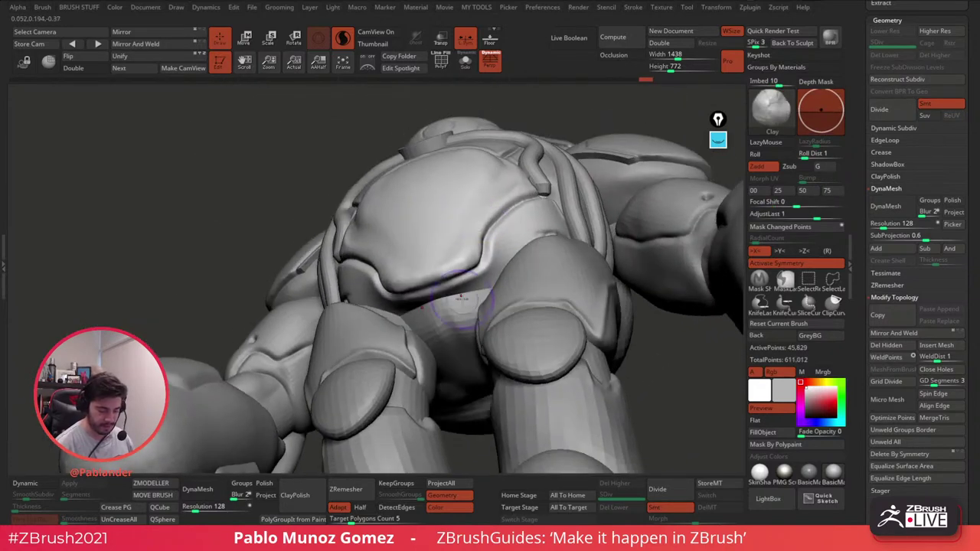
right_drag(461, 297, 470, 287)
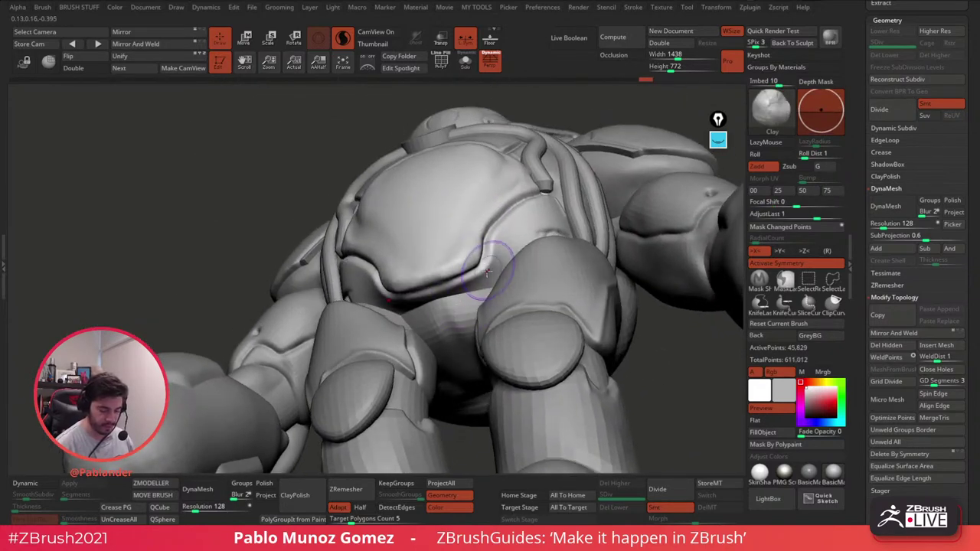
drag(484, 277, 492, 273)
Step: Switch to the DamStandard brush and carve a crease along the belly plate's lower rim and side corners
key(b)
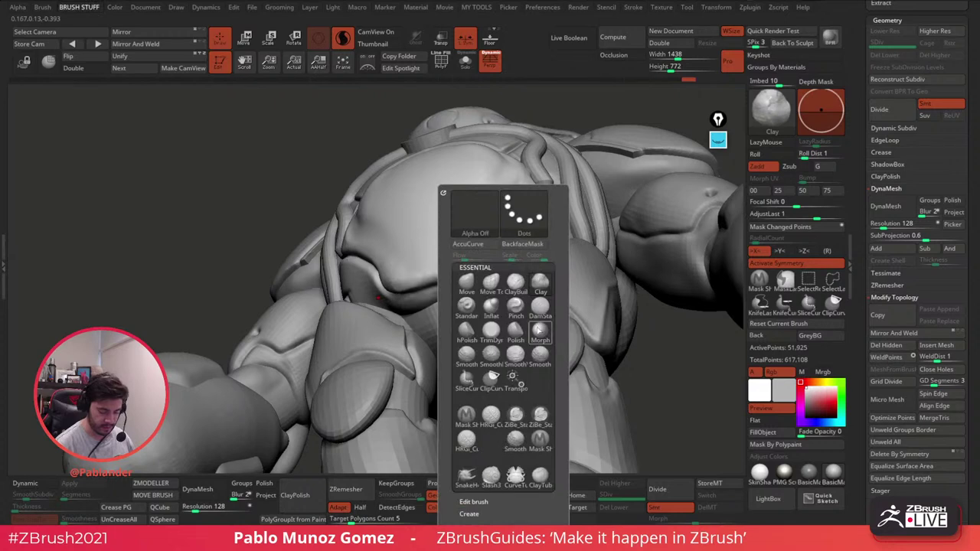
key(d)
key(s)
drag(437, 283, 413, 289)
right_drag(451, 328, 493, 243)
key(ctrl+z)
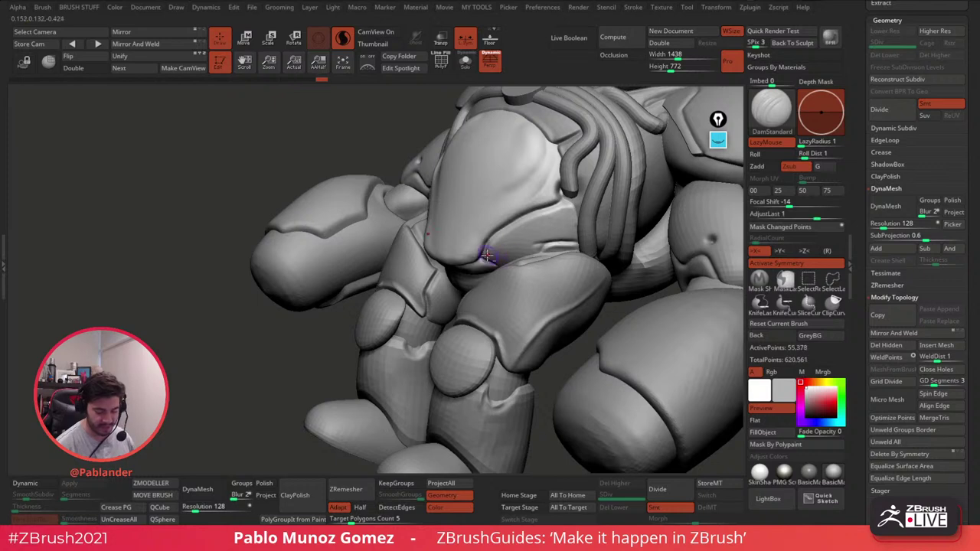
drag(564, 207, 568, 208)
shift+right_drag(520, 230, 531, 214)
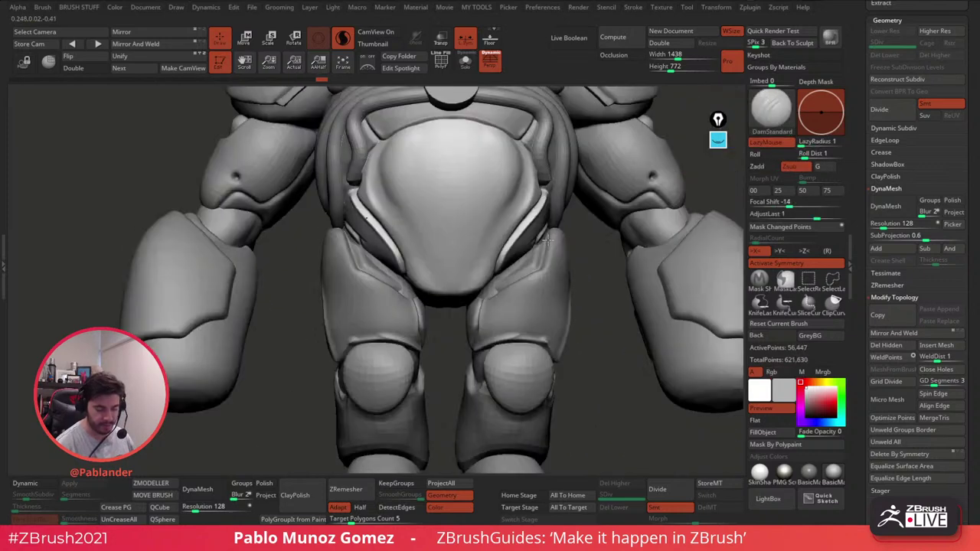
Step: Punch a pair of small round dimples into each upper corner of the belly plate with DamStandard
right_drag(472, 281, 523, 181)
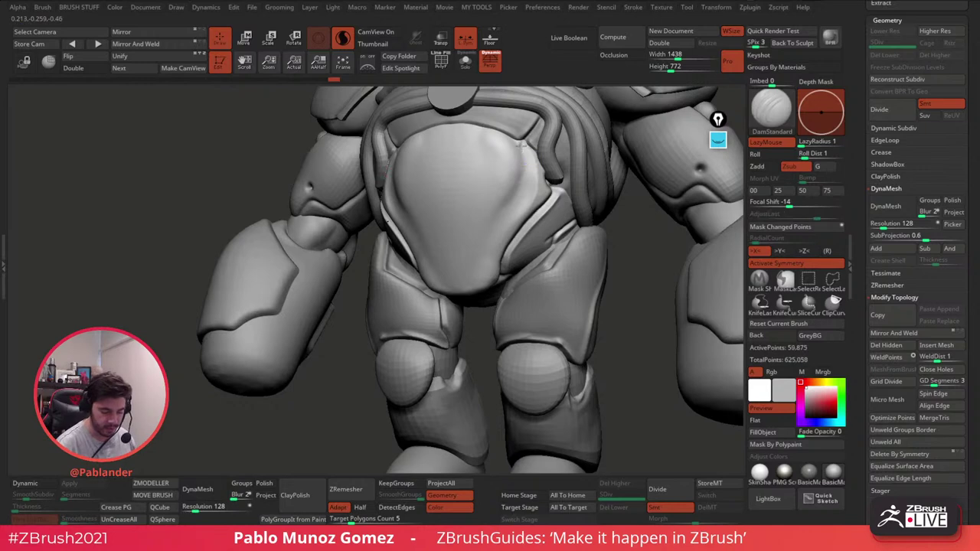
key(ctrl+z)
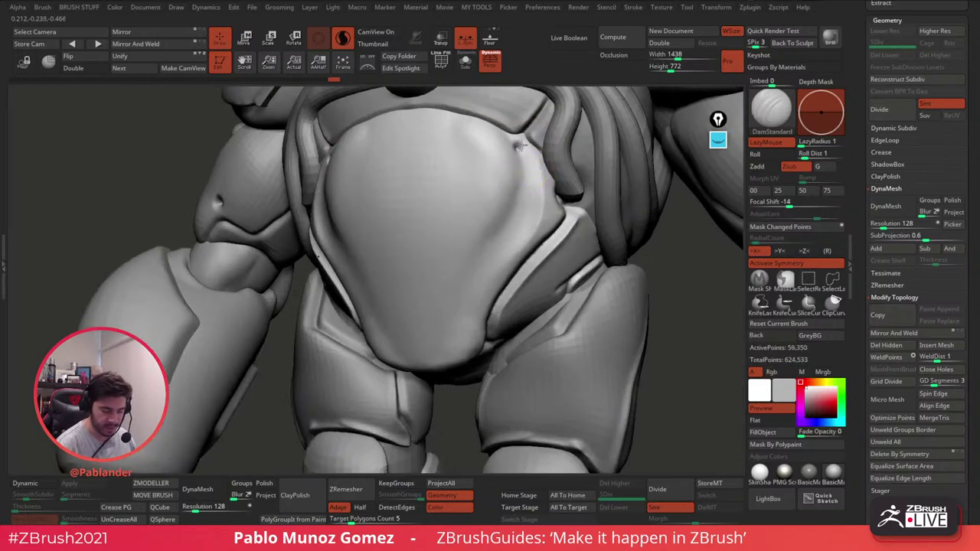
drag(519, 145, 530, 174)
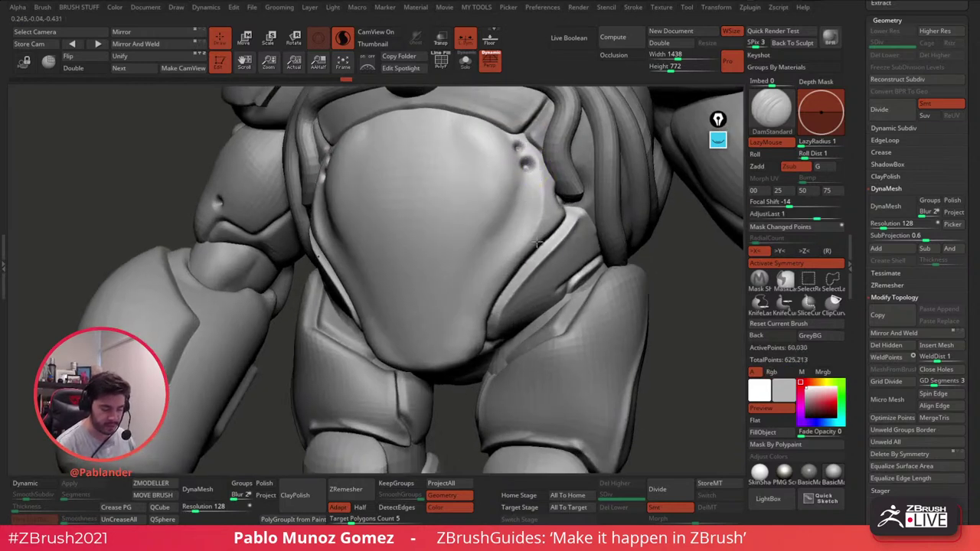
Step: Select the forearm armour plate and carve a diagonal groove across its upper part, parallel to the upper edge
mouse_move(529, 175)
ctrl+right_down()
mouse_move(542, 244)
mouse_move(650, 222)
mouse_move(598, 221)
mouse_move(622, 221)
mouse_move(558, 238)
ctrl+right_up()
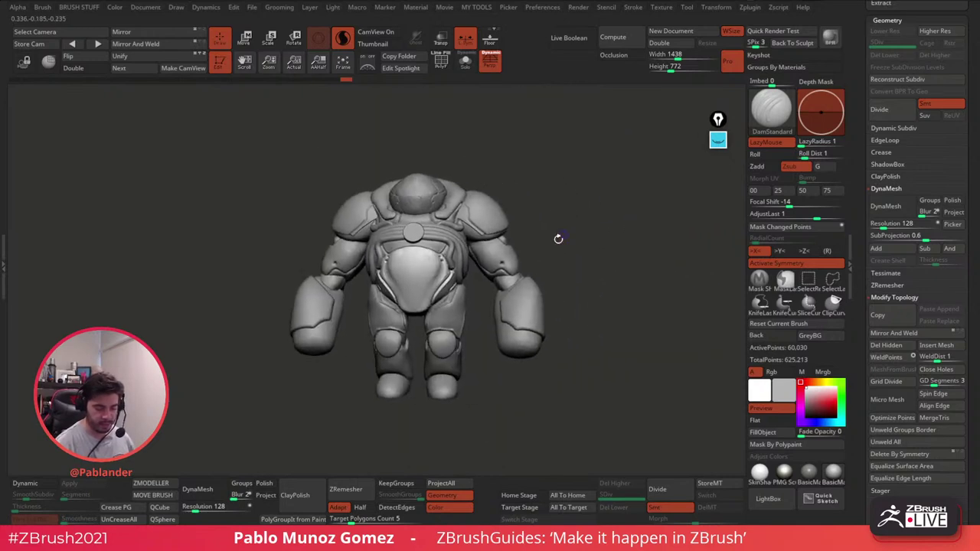
alt+right_drag(509, 265, 512, 237)
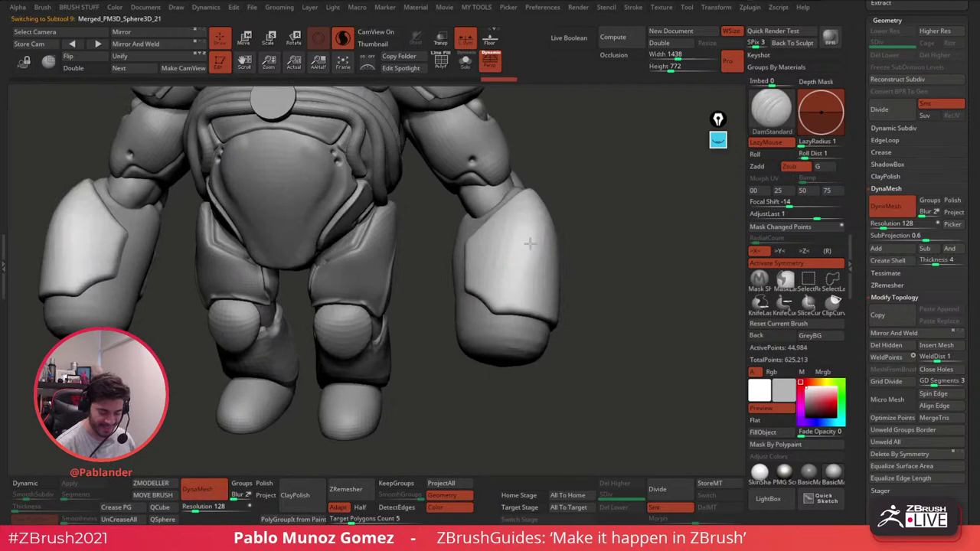
alt+click(517, 231)
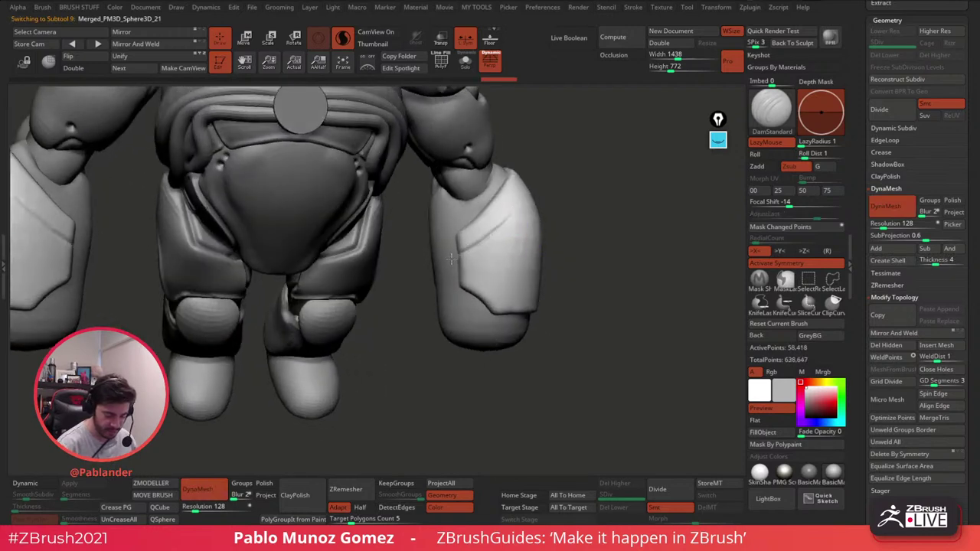
drag(504, 221, 515, 213)
right_drag(520, 211, 496, 227)
drag(496, 225, 509, 215)
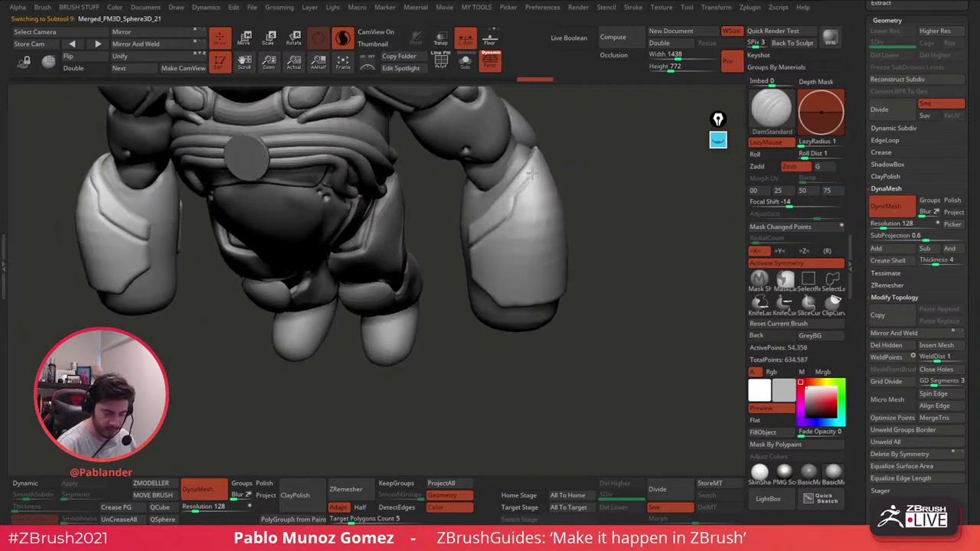
drag(532, 175, 534, 154)
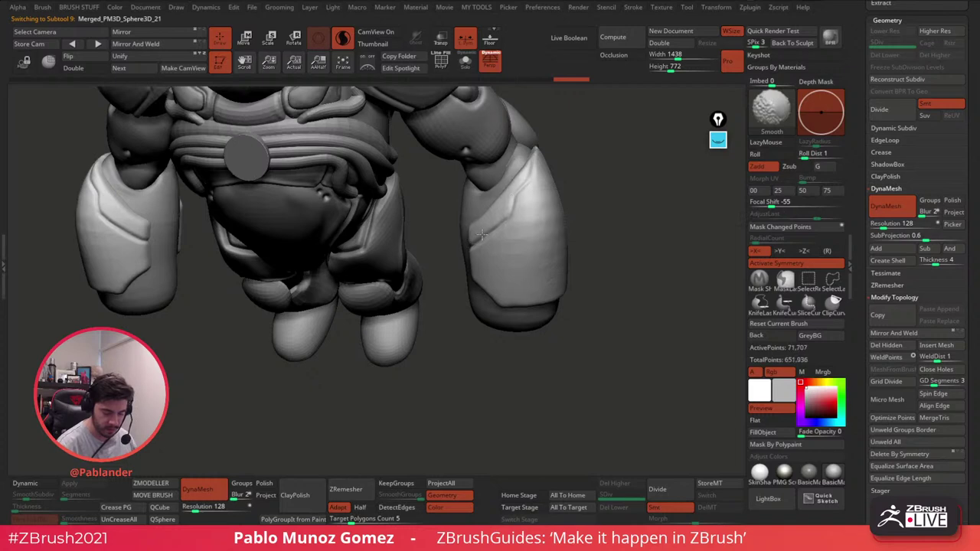
Step: Smooth the forearm plate's diagonal groove and recut its line with DamStandard
shift+drag(482, 234, 497, 224)
shift+right_drag(602, 215, 596, 202)
drag(520, 218, 485, 235)
right_drag(551, 238, 535, 214)
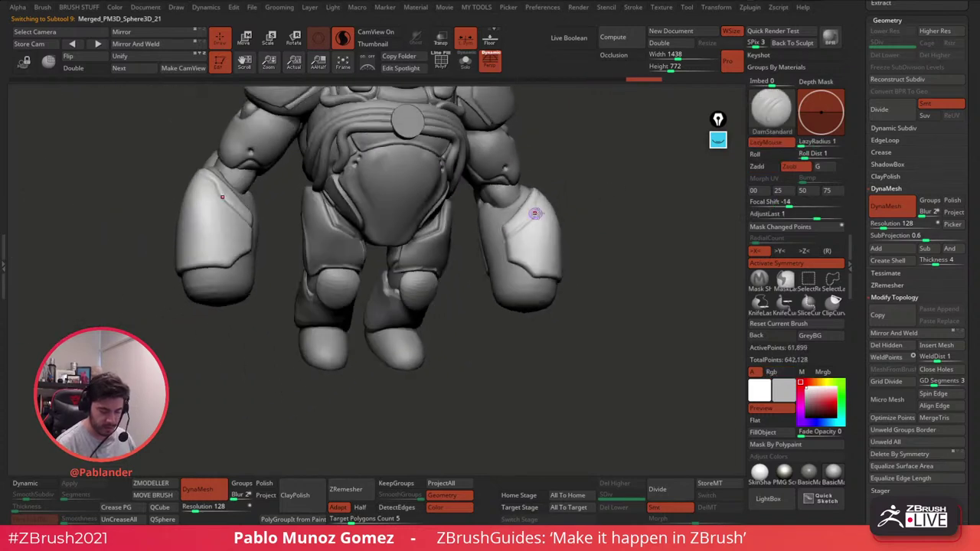
Step: Switch to the CurveTube brush, draw a trial tube on the forearm plate and adjust the draw size
key(b)
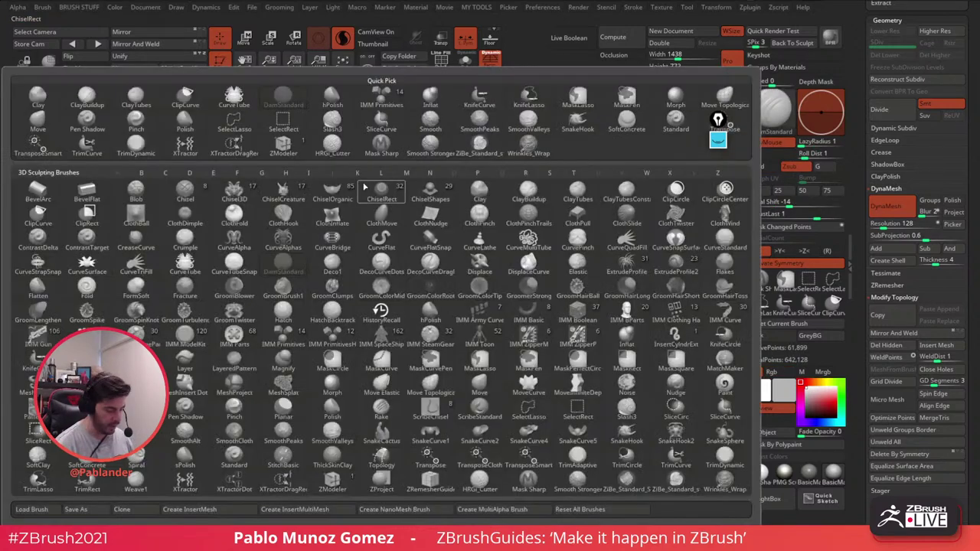
click(186, 264)
mouse_move(459, 230)
ctrl+right_down()
mouse_move(536, 251)
mouse_move(555, 179)
mouse_move(516, 217)
ctrl+right_up()
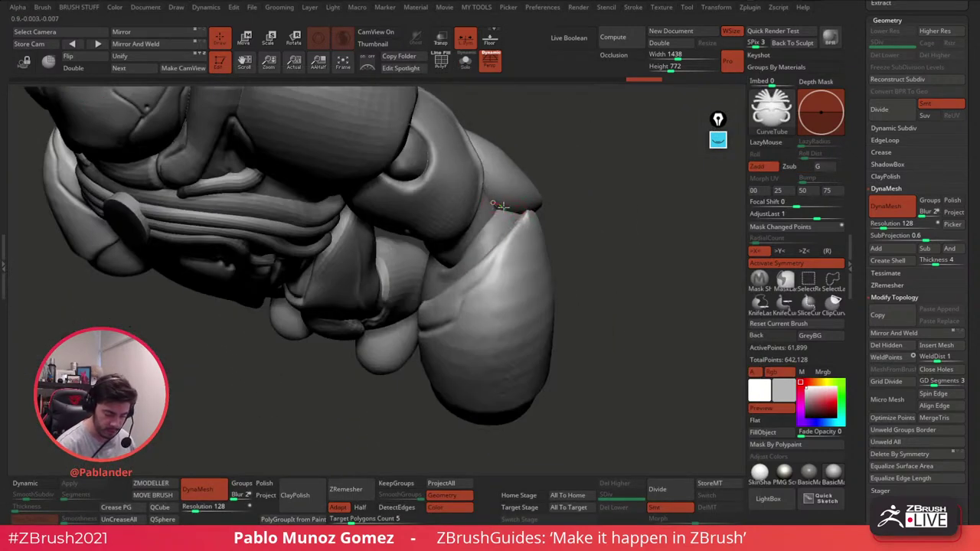
drag(492, 249, 459, 280)
key(space)
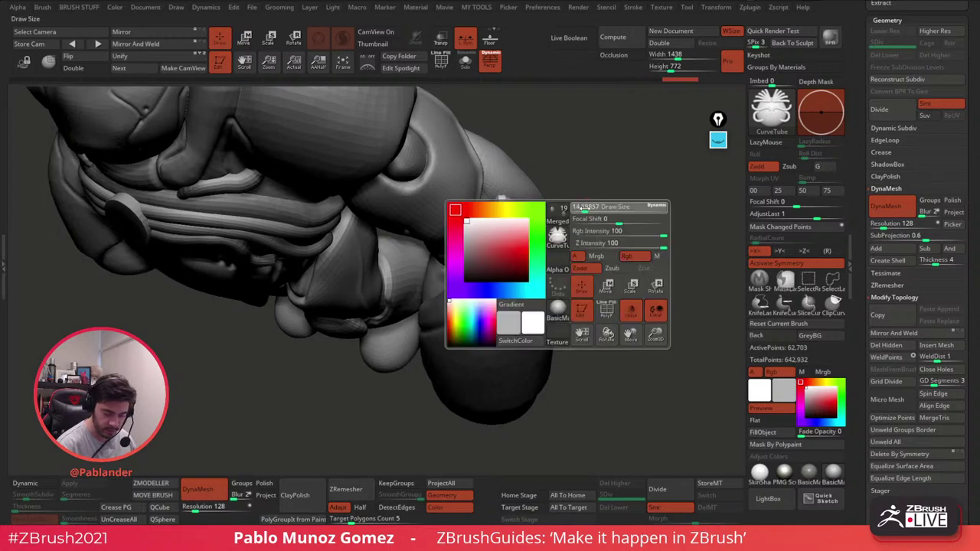
right_drag(464, 281, 612, 207)
Step: Try to run a tube from the elbow around the forearm plate's upper edge and down the inner side, and undo it
drag(538, 147, 565, 205)
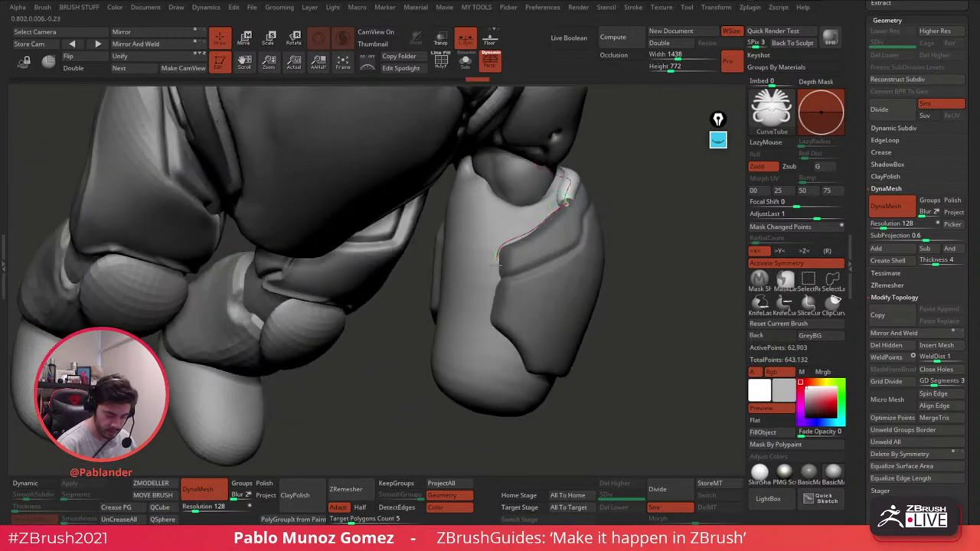
drag(472, 350, 462, 387)
mouse_move(490, 302)
right_down()
mouse_move(594, 213)
mouse_move(610, 288)
mouse_move(600, 300)
right_up()
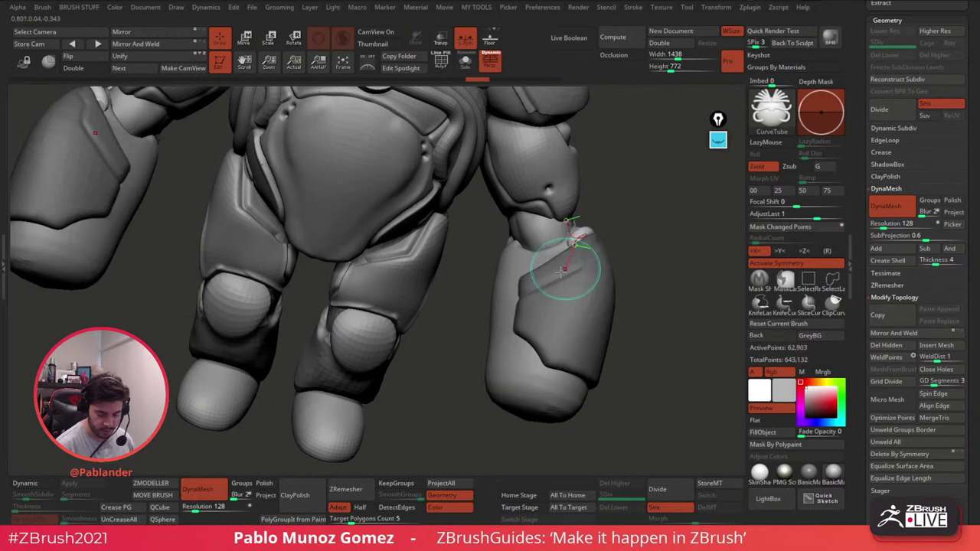
key(ctrl+z)
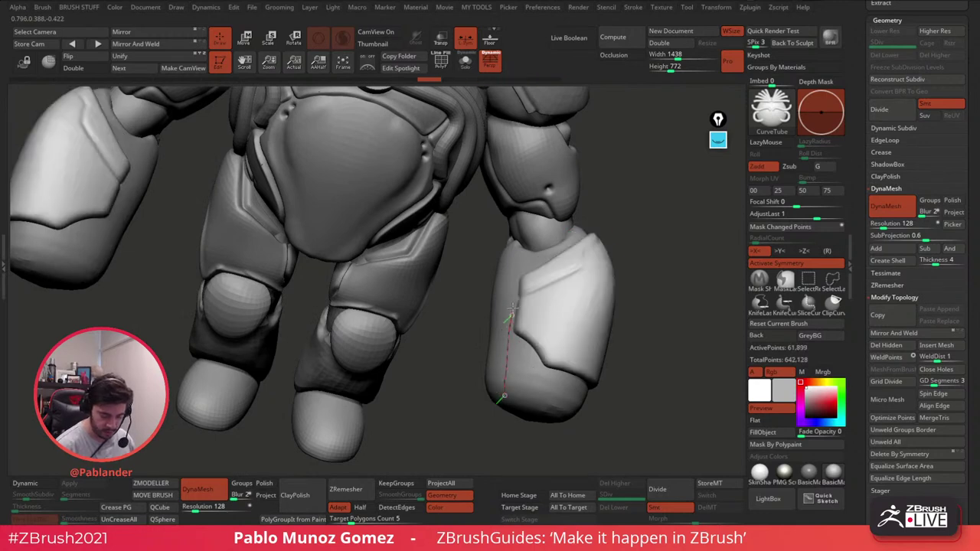
Step: Try to draw a tube up the forearm's inner side and along the upper rim, undoing the attempts
drag(548, 258, 551, 258)
right_drag(617, 242, 568, 262)
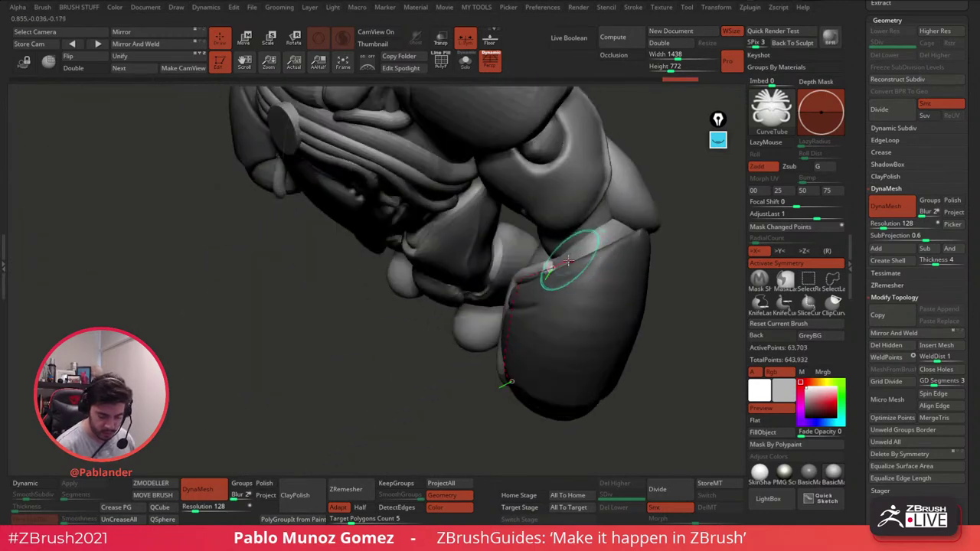
drag(629, 226, 629, 224)
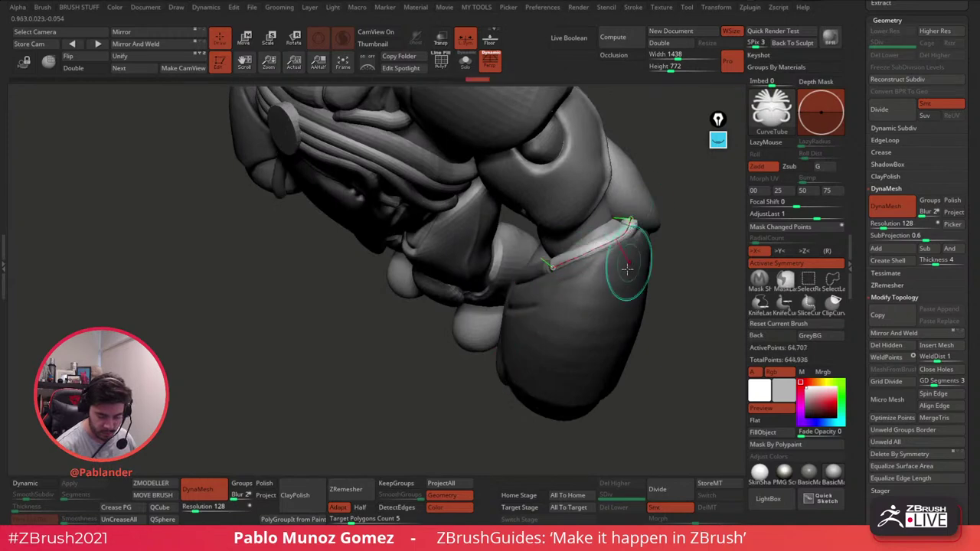
key(ctrl+z)
drag(574, 258, 553, 264)
key(ctrl+z)
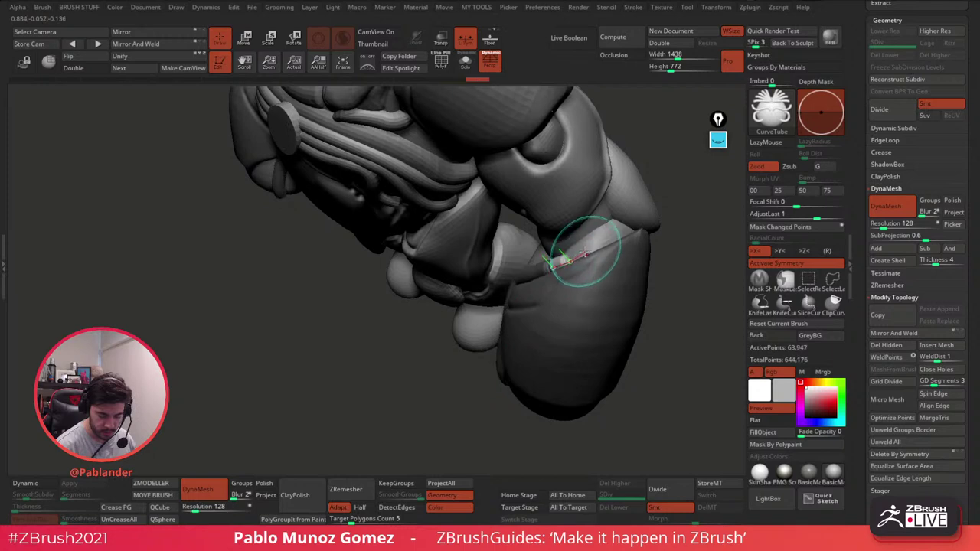
key(ctrl+z)
Step: Try a shorter tube from the forearm plate's outer corner to the middle of the upper rim, and undo it
drag(613, 238, 562, 261)
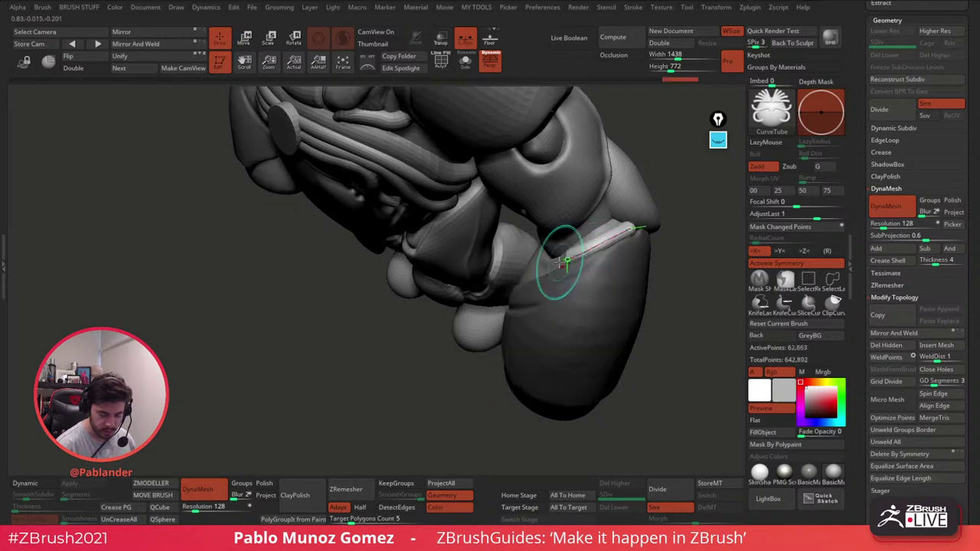
click(563, 263)
right_drag(595, 254, 621, 246)
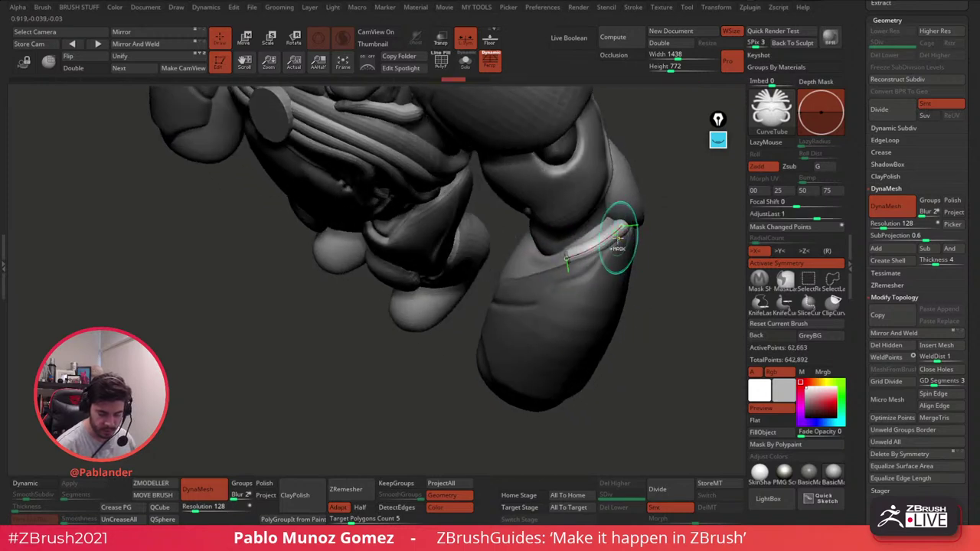
key(ctrl+z)
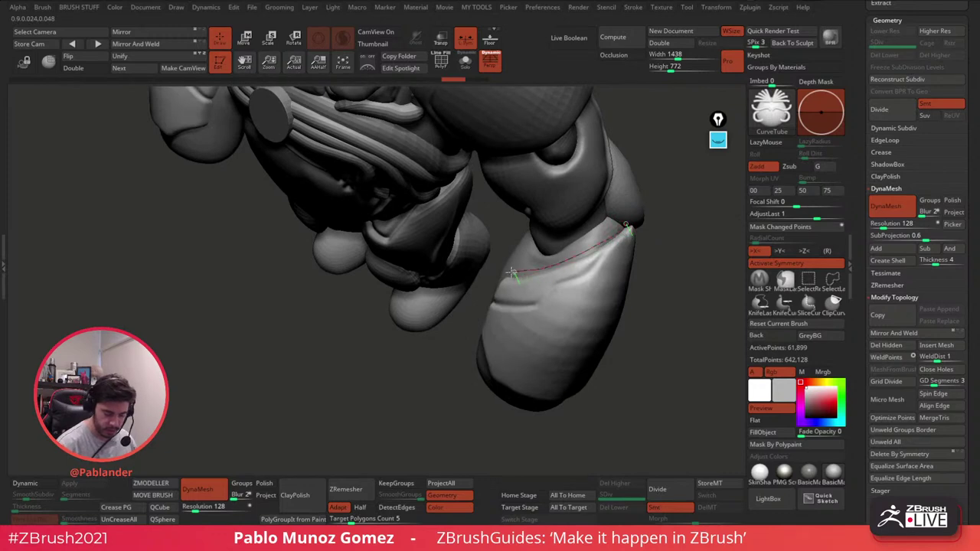
Step: Draw a curve tube along the full upper edge of the forearm plate, undo its downward extension and finalize the curve
drag(510, 273, 508, 277)
right_drag(528, 303, 480, 309)
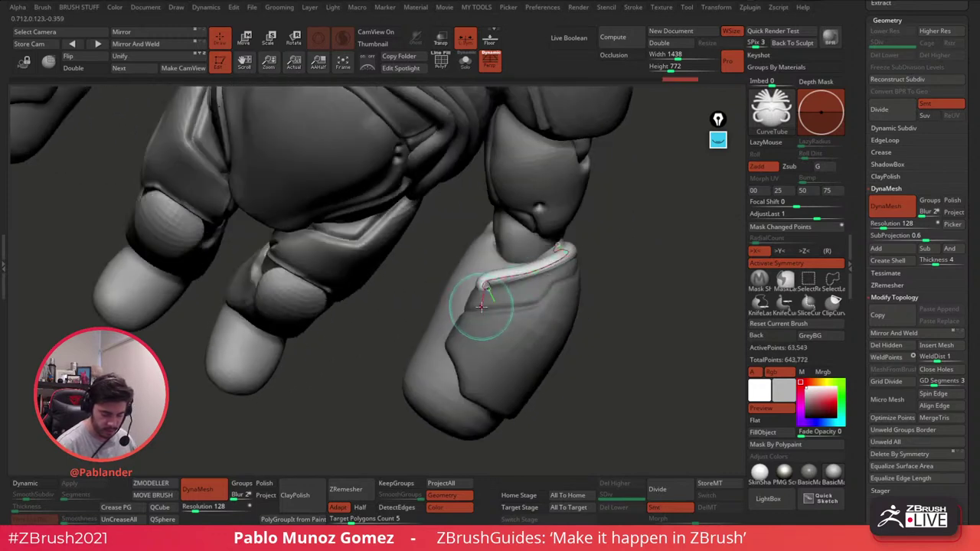
drag(484, 291, 458, 312)
key(ctrl+z)
key(ctrl+z)
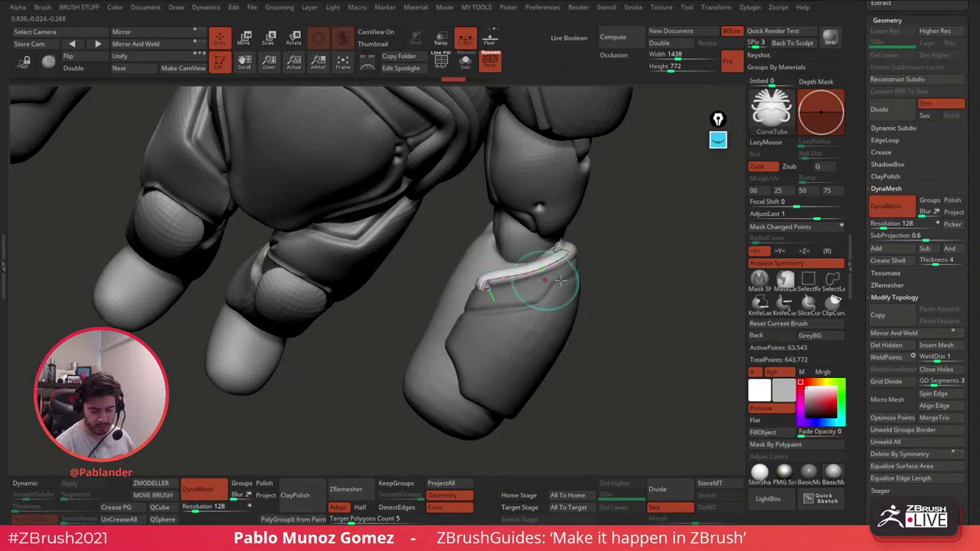
drag(600, 318, 582, 287)
click(584, 299)
drag(633, 265, 615, 284)
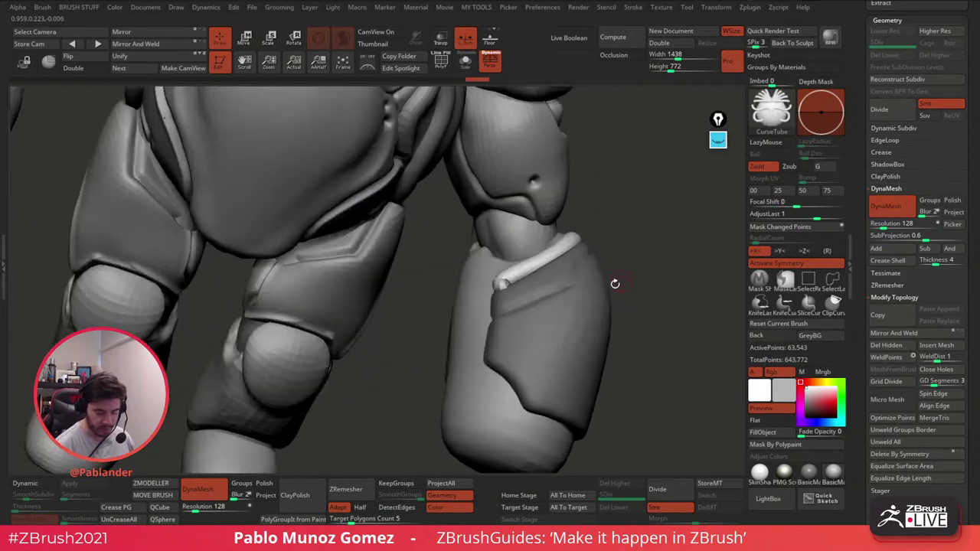
Step: Smooth the curve tube running along the upper edge of the forearm armour
key(shift)
key(space)
drag(503, 278, 546, 268)
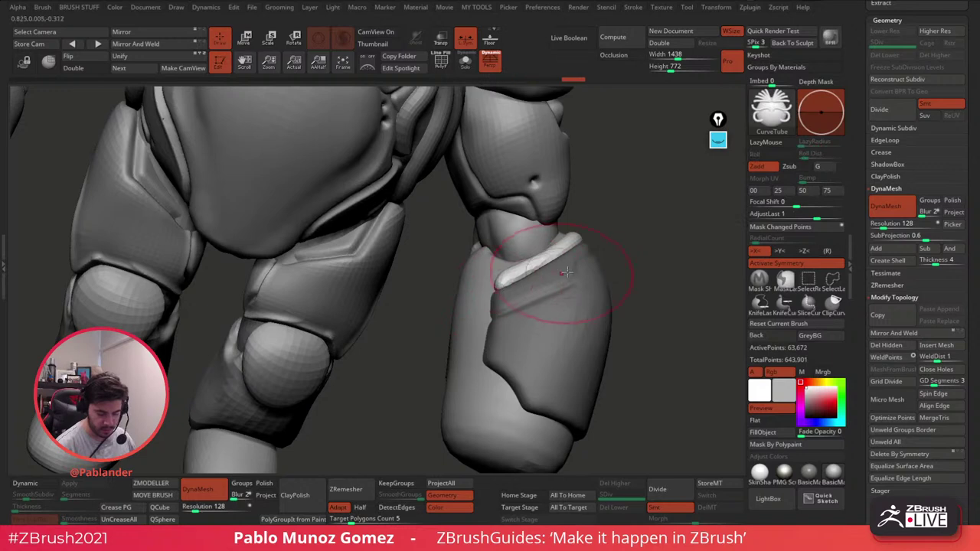
right_drag(564, 271, 604, 246)
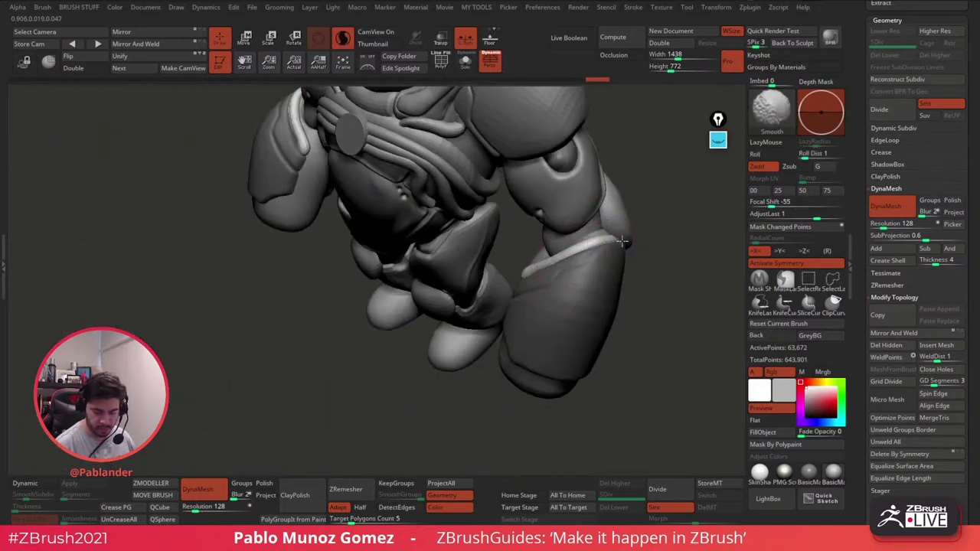
Step: Choose the Move brush, split the unmasked forearm tube into its own subtool, and make that tube active
key(b)
key(m)
key(v)
right_drag(600, 234, 610, 234)
key(1)
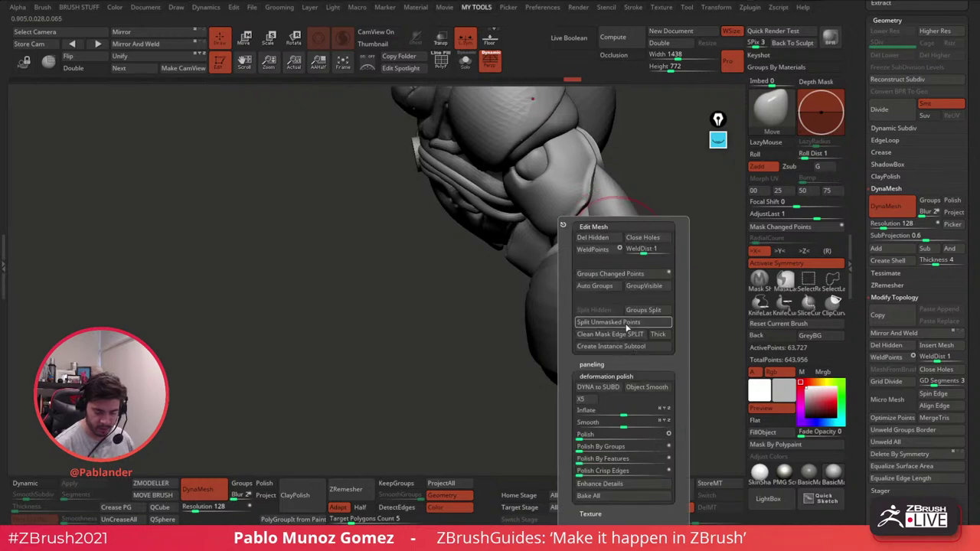
click(626, 327)
right_drag(563, 299, 619, 219)
alt+click(602, 223)
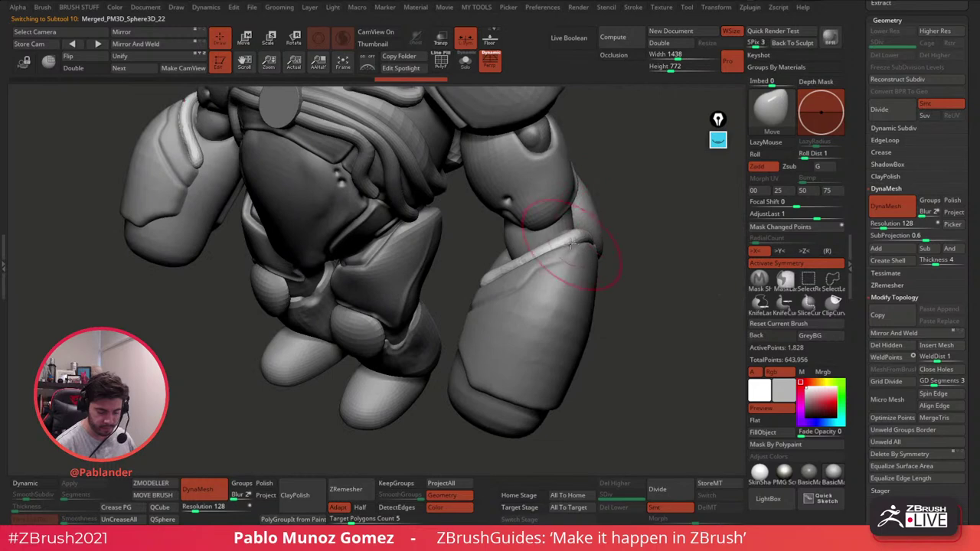
mouse_move(570, 244)
shift+right_down()
mouse_move(636, 241)
mouse_move(568, 239)
shift+right_up()
key(f)
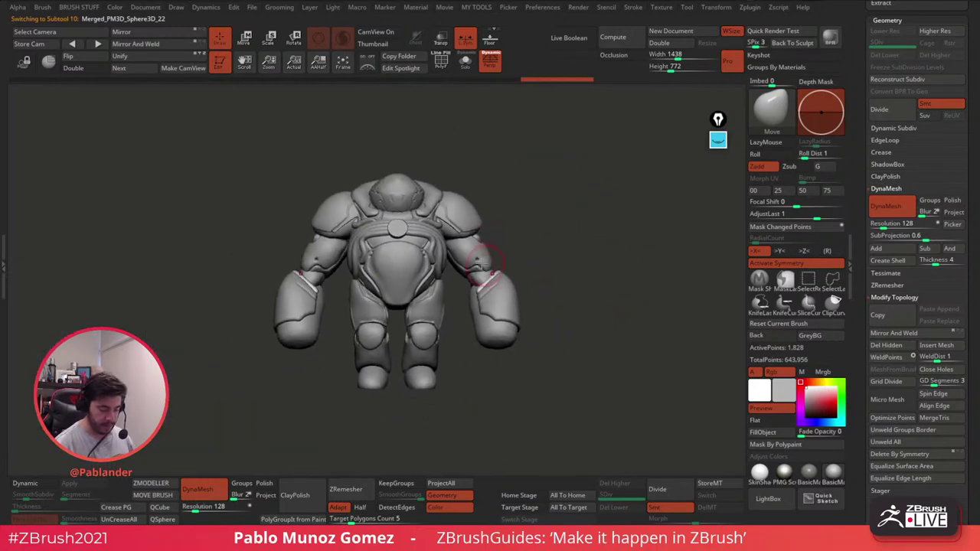
Step: Select the shoulder pads and recut the angled crease across their lower front with the DamStandard brush
mouse_move(484, 263)
ctrl+right_down()
mouse_move(408, 186)
mouse_move(510, 230)
mouse_move(536, 216)
mouse_move(552, 222)
mouse_move(473, 203)
ctrl+right_up()
right_click(510, 230)
alt+click(509, 229)
key(b)
click(581, 309)
click(465, 61)
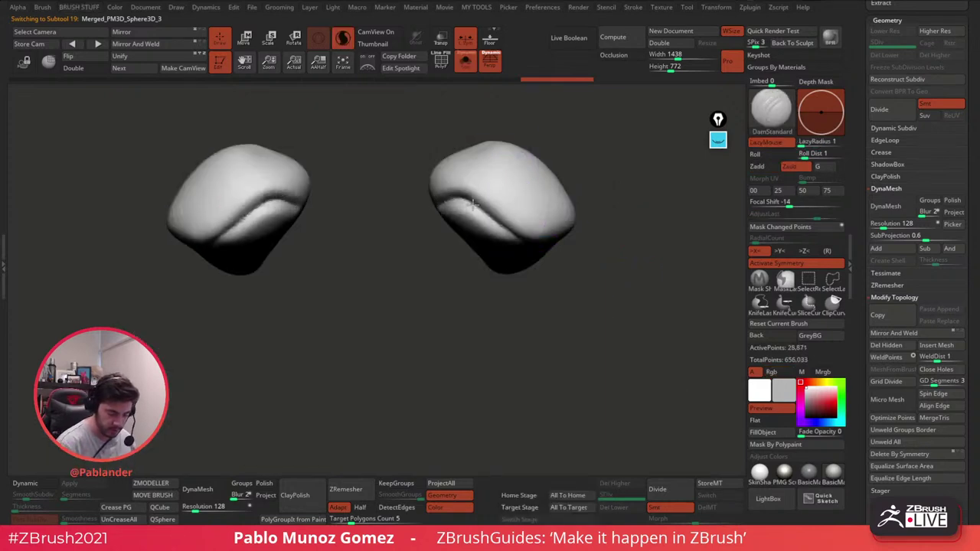
drag(473, 204, 522, 239)
click(466, 61)
right_drag(512, 218, 482, 207)
drag(486, 214, 538, 236)
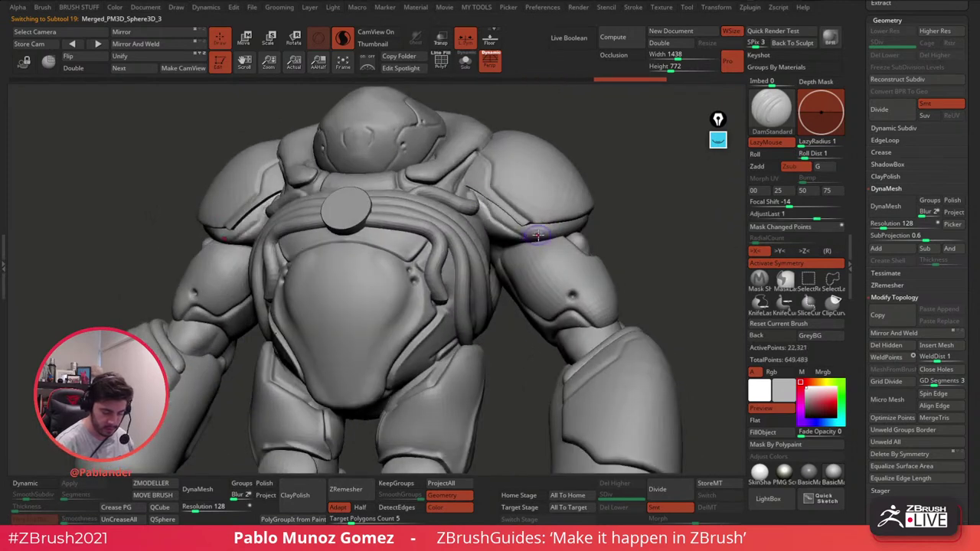
Step: Isolate the shoulder pads and deepen their front crease up toward the inner edge with DamStandard
alt+click(542, 219)
click(465, 61)
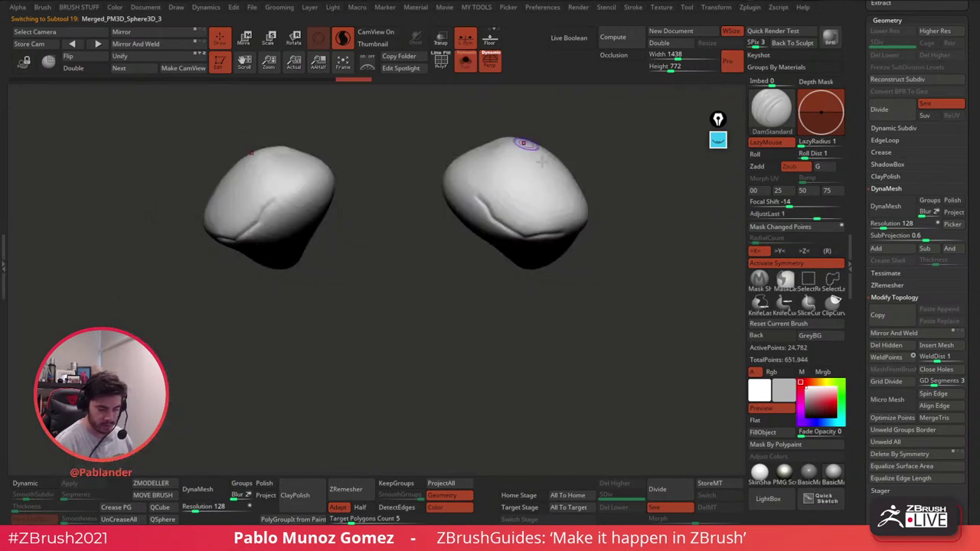
right_drag(527, 145, 574, 214)
drag(521, 236, 491, 214)
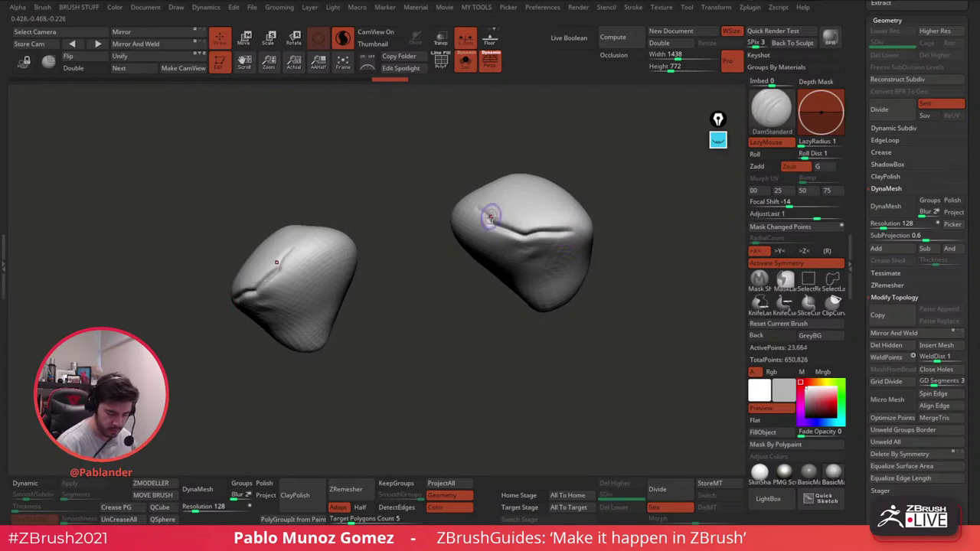
right_drag(492, 215, 504, 246)
drag(490, 224, 458, 190)
click(465, 64)
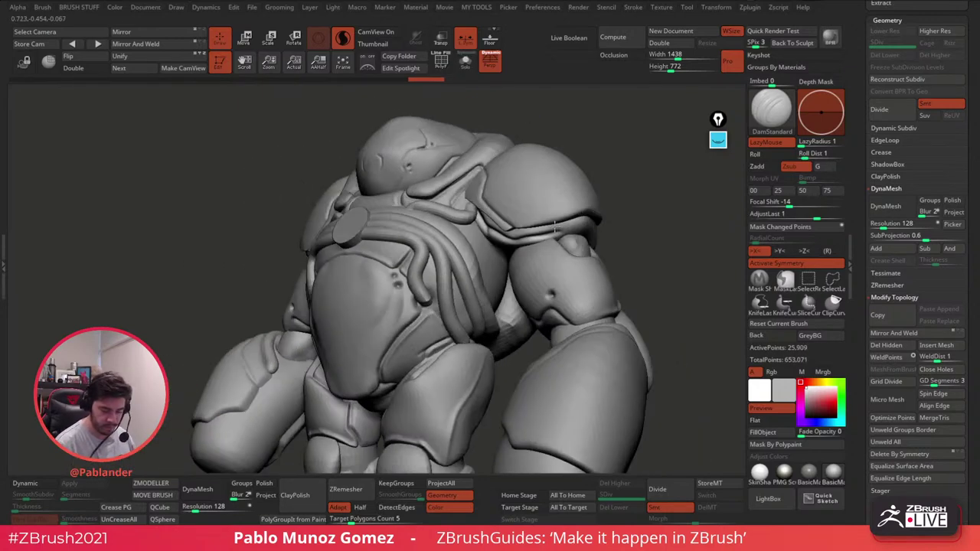
Step: Continue the shoulder pad's crease around its outer side toward the back and define the lower edge
shift+drag(570, 227, 630, 228)
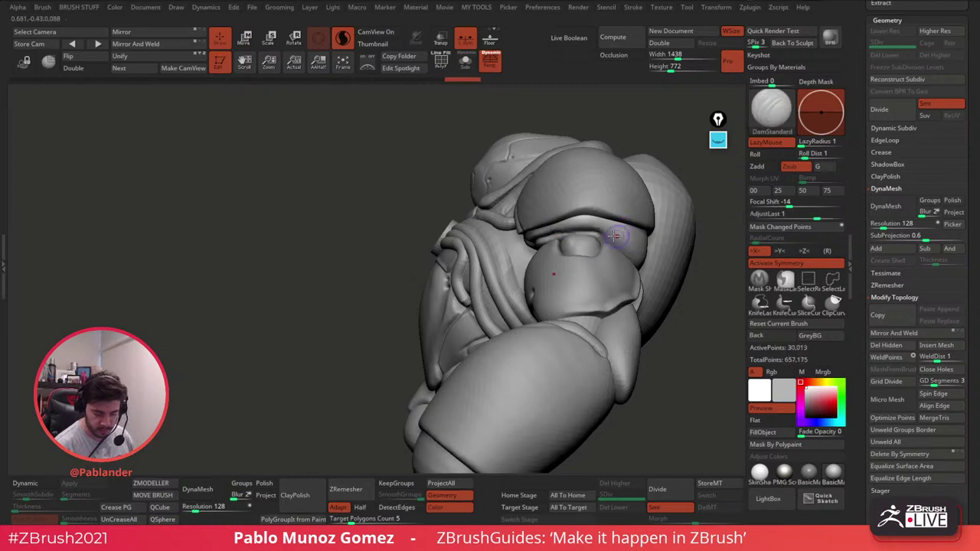
right_drag(613, 236, 442, 254)
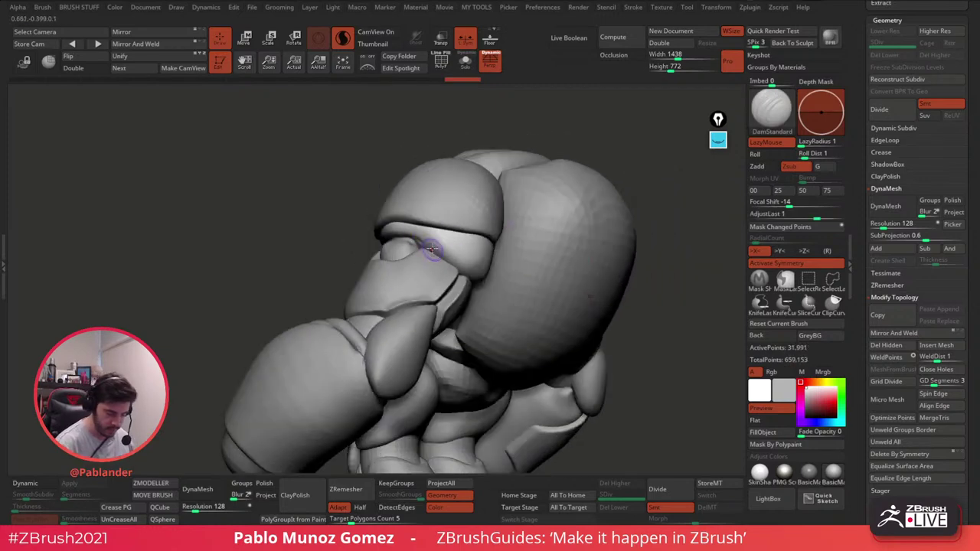
mouse_move(440, 253)
mouse_down()
mouse_move(453, 261)
mouse_move(420, 240)
mouse_up()
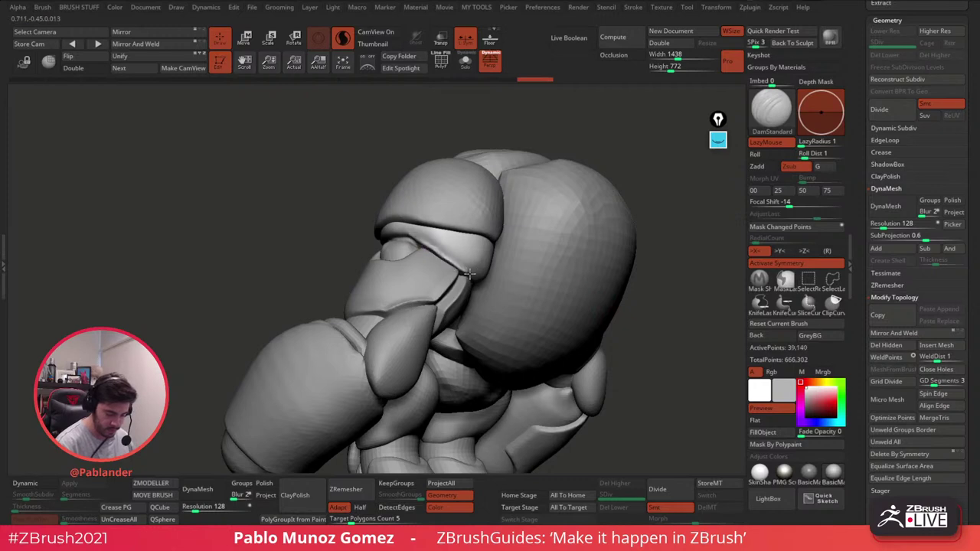
key(ctrl+z)
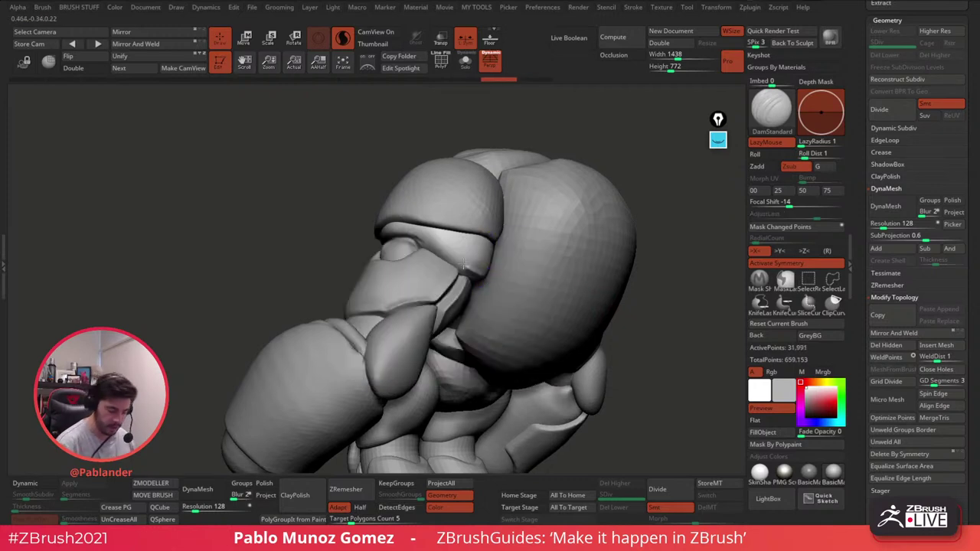
drag(424, 238, 417, 235)
mouse_move(427, 212)
right_down()
mouse_move(556, 249)
mouse_move(475, 245)
mouse_move(542, 201)
right_up()
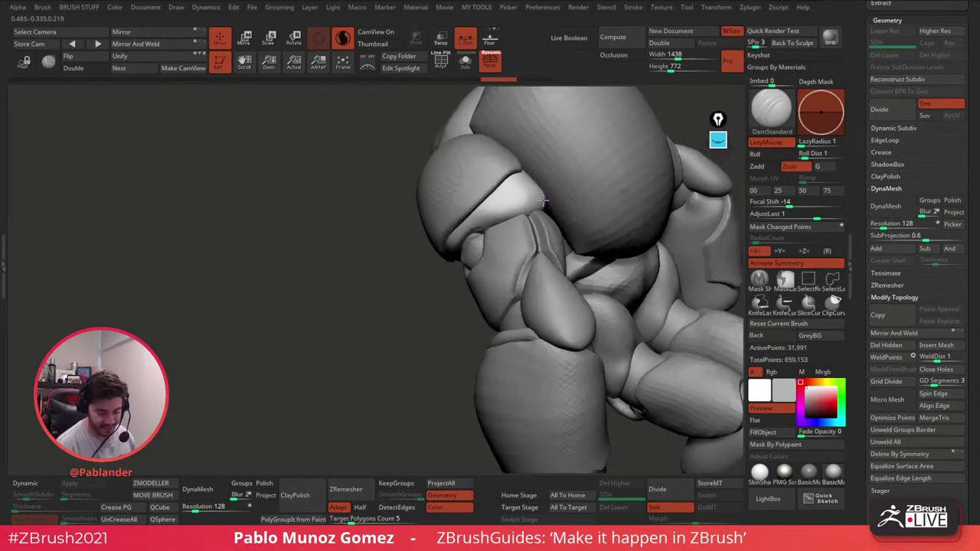
Step: Sharpen the lower rim of the shoulder pad from the back around to the front with DamStandard
drag(463, 238, 455, 256)
mouse_move(456, 256)
right_down()
mouse_move(489, 213)
mouse_move(454, 256)
right_up()
click(464, 239)
drag(434, 287, 432, 290)
right_drag(433, 289, 448, 271)
drag(432, 286, 403, 302)
click(381, 304)
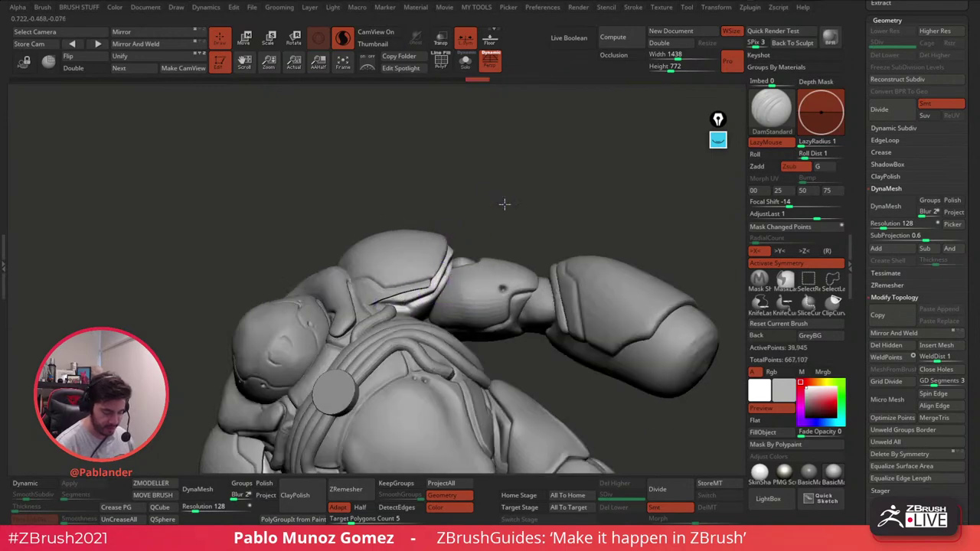
mouse_move(505, 203)
right_down()
mouse_move(444, 225)
mouse_move(453, 340)
right_up()
right_drag(509, 292, 553, 258)
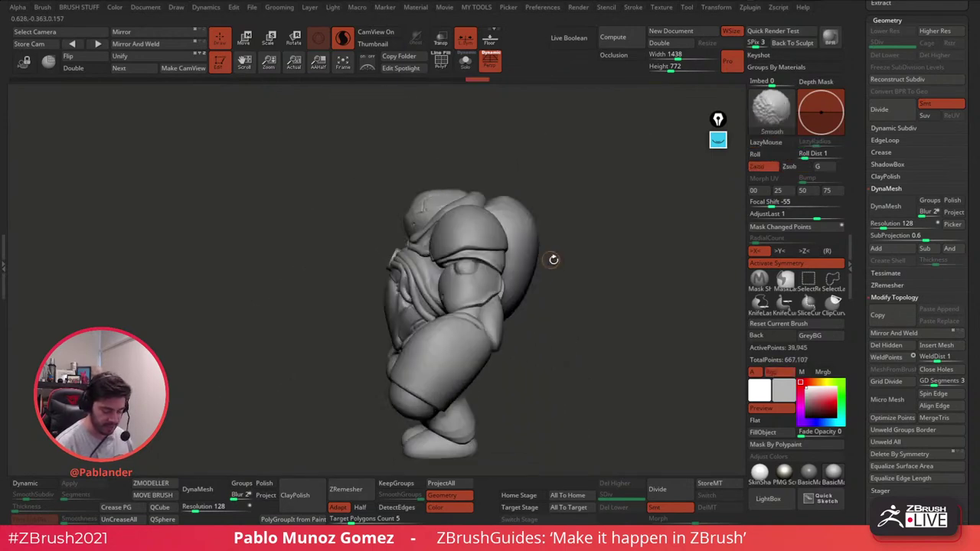
alt+right_drag(568, 315, 533, 288)
alt+right_drag(492, 317, 477, 264)
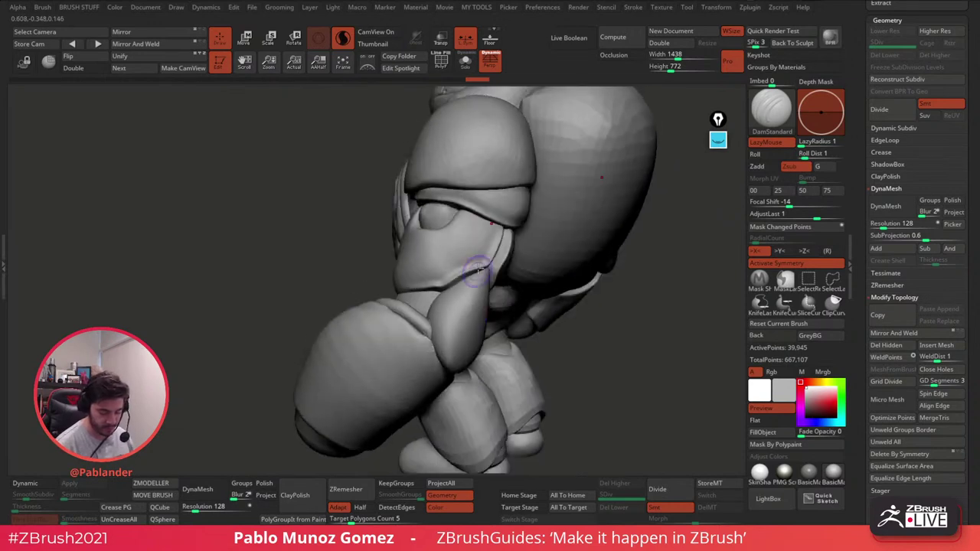
Step: Select the teardrop-shaped elbow guard and refine its outer edges with sculpting strokes
alt+click(473, 292)
right_drag(477, 302, 485, 280)
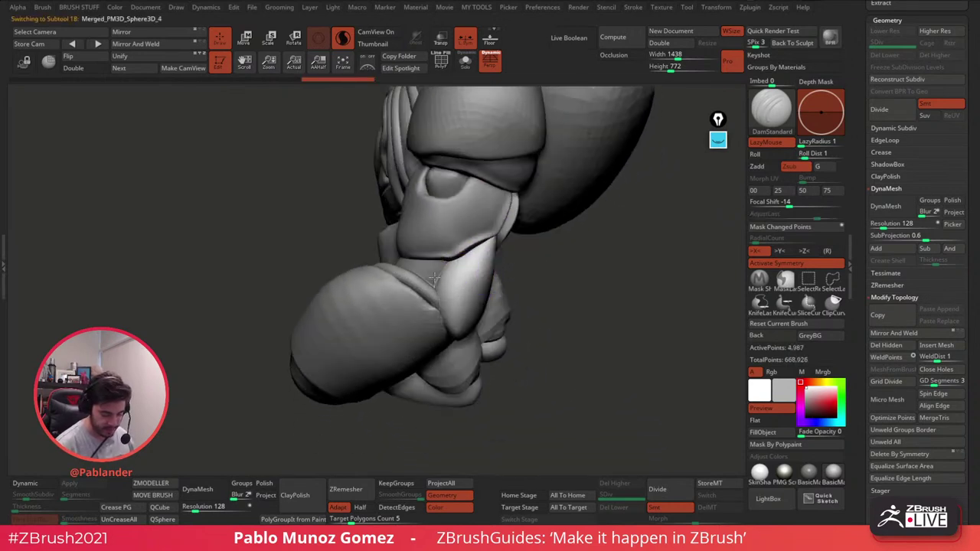
drag(434, 279, 436, 286)
drag(491, 241, 462, 262)
mouse_move(447, 303)
mouse_down()
mouse_move(454, 324)
mouse_move(462, 300)
mouse_up()
mouse_move(462, 300)
ctrl+right_down()
mouse_move(413, 268)
mouse_move(360, 253)
ctrl+right_up()
scroll(349, 248, up, 3)
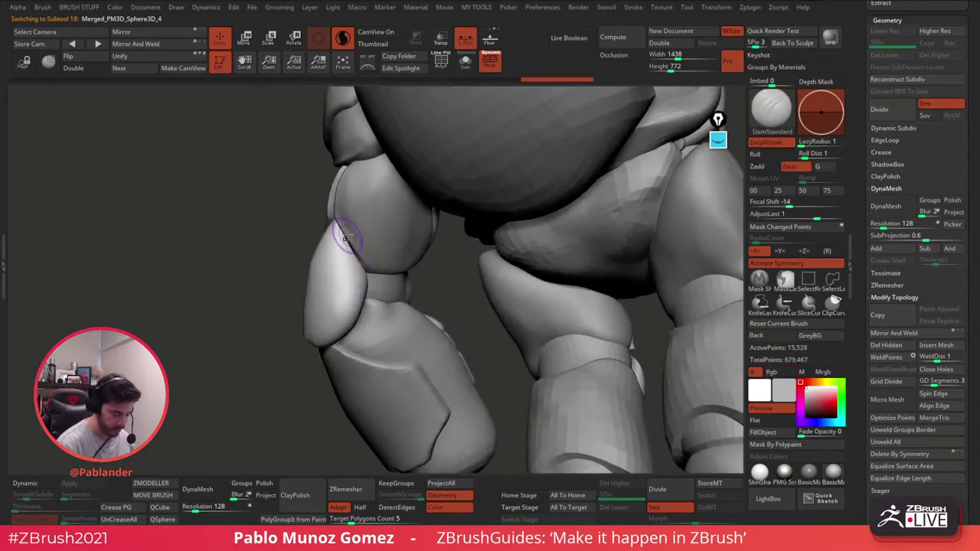
drag(354, 301, 325, 346)
right_drag(313, 342, 350, 268)
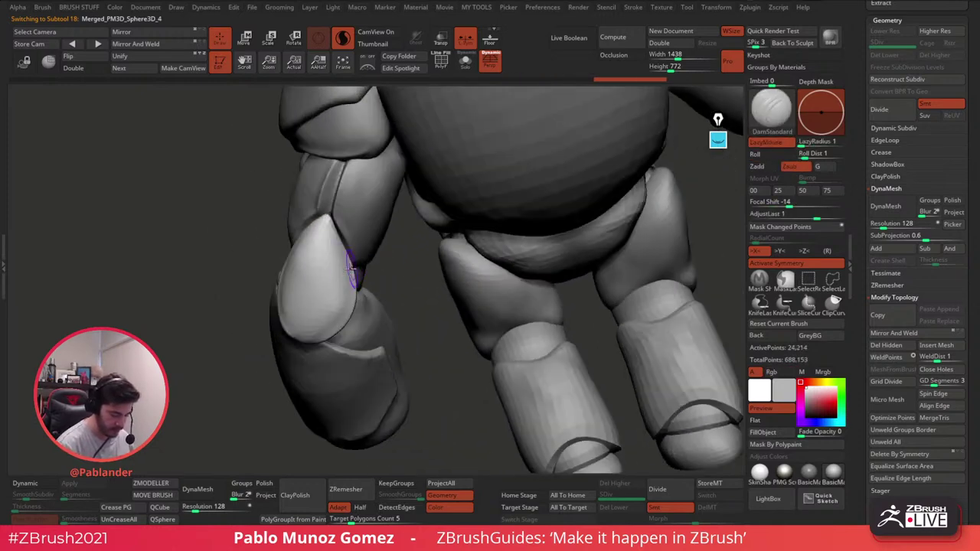
Step: Isolate the elbow guard and carve an angled groove across its upper part with DamStandard
click(466, 67)
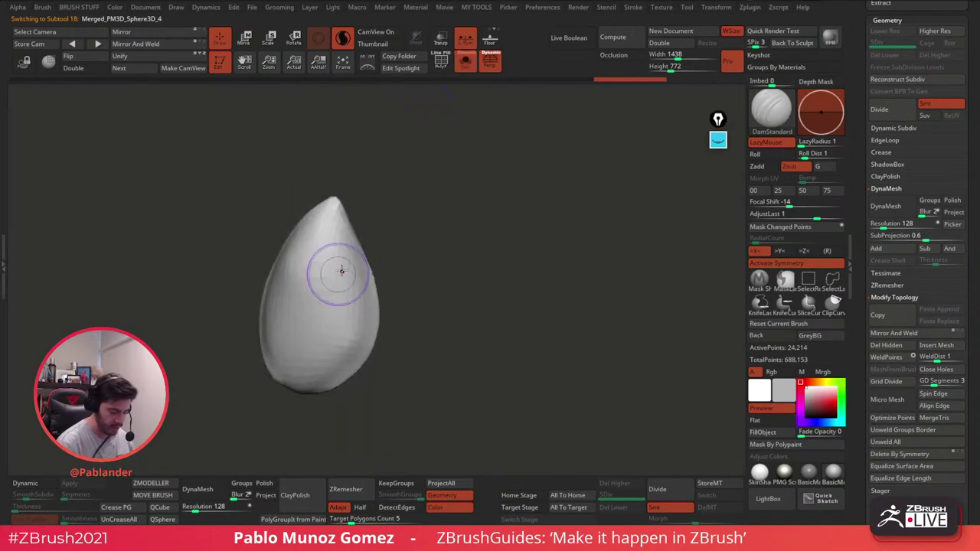
right_drag(332, 224, 406, 238)
mouse_move(268, 225)
mouse_down()
mouse_move(295, 265)
mouse_move(283, 261)
mouse_move(314, 265)
mouse_up()
key(ctrl+z)
right_drag(371, 232, 329, 234)
mouse_move(297, 263)
mouse_down()
mouse_move(319, 265)
mouse_move(341, 236)
mouse_up()
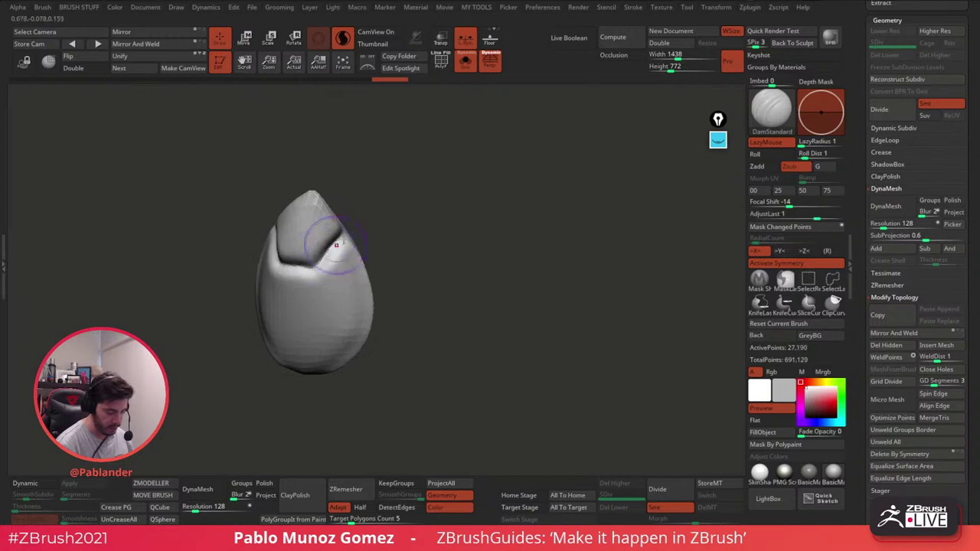
right_drag(339, 240, 354, 223)
key(ctrl+z)
drag(303, 265, 350, 225)
right_drag(350, 224, 376, 210)
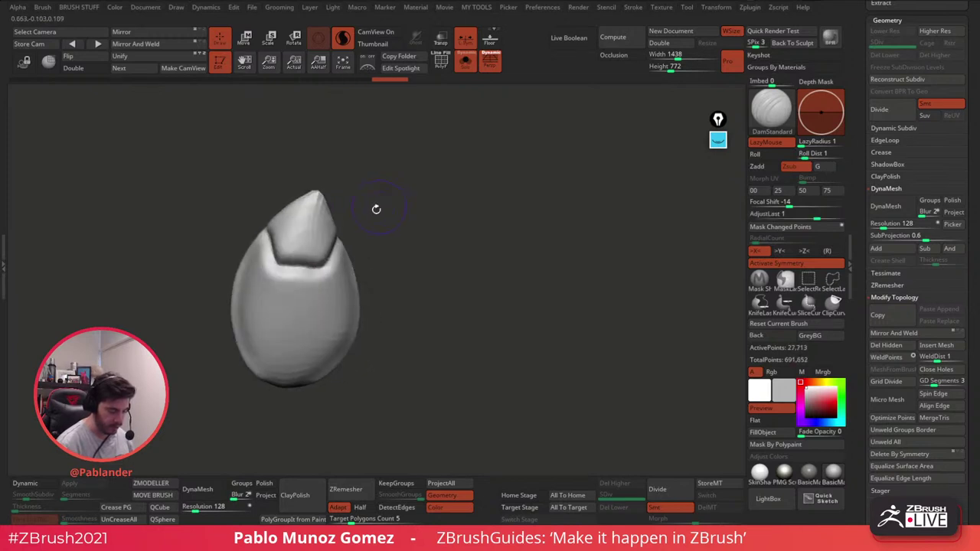
Step: Deepen the middle and one side of the elbow guard's groove
ctrl+drag(372, 209, 380, 217)
right_drag(367, 200, 405, 194)
right_drag(317, 179, 331, 214)
mouse_move(306, 258)
mouse_down()
mouse_move(303, 228)
mouse_move(327, 224)
mouse_up()
drag(300, 260, 304, 271)
mouse_move(354, 264)
right_down()
mouse_move(363, 254)
mouse_move(345, 173)
right_up()
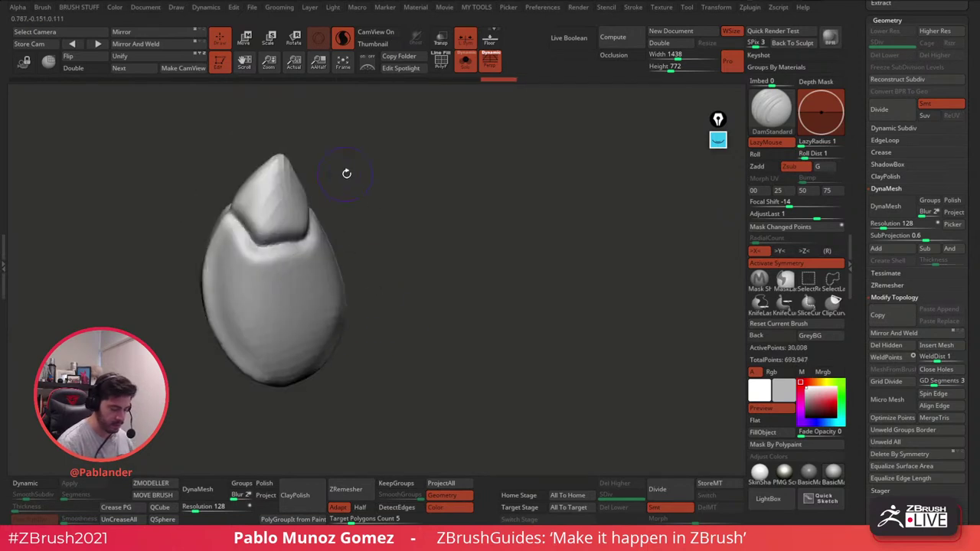
Step: Adjust the brush, sharpen the elbow guard's groove along both sides, and show the whole model again
key(space)
drag(237, 208, 264, 227)
right_drag(264, 227, 243, 220)
mouse_move(239, 217)
mouse_down()
mouse_move(264, 232)
mouse_move(305, 215)
mouse_up()
right_drag(312, 218, 288, 228)
drag(288, 228, 315, 193)
ctrl+right_drag(389, 221, 405, 161)
right_drag(406, 161, 428, 146)
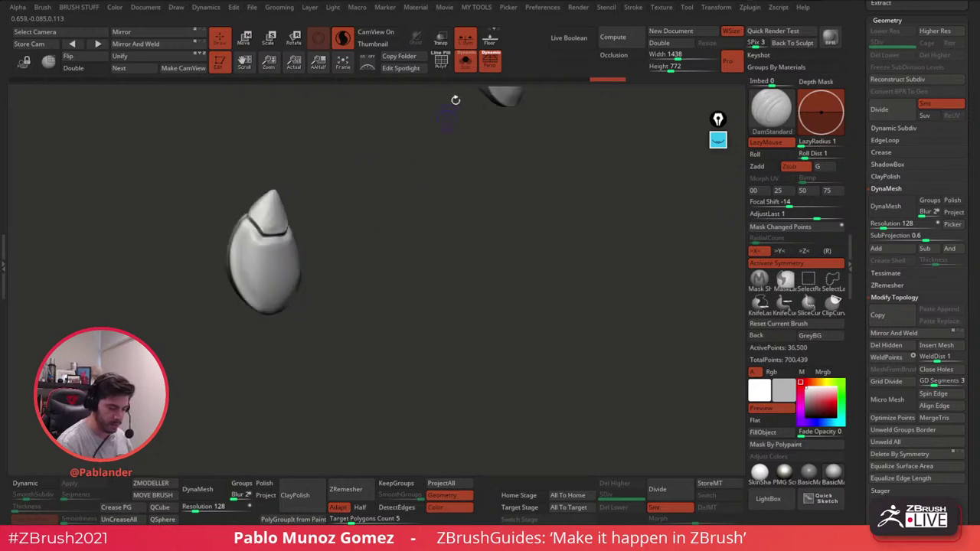
click(465, 61)
Step: Select the helmet and reshape its sides and lower corners symmetrically with the Move brush
ctrl+right_drag(404, 265, 410, 218)
mouse_move(409, 218)
right_down()
mouse_move(393, 210)
mouse_move(430, 207)
right_up()
alt+right_drag(471, 218, 586, 325)
ctrl+right_drag(586, 325, 572, 284)
key(space)
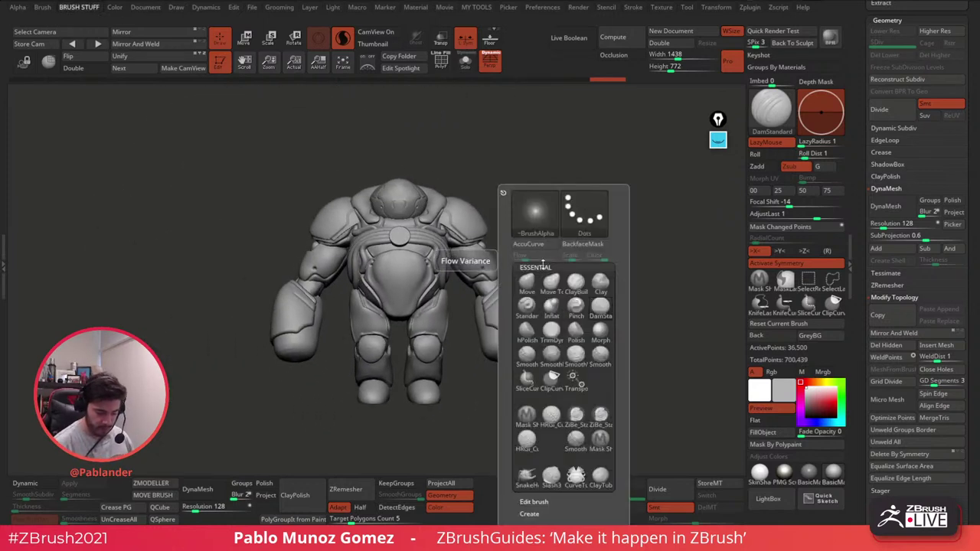
click(527, 283)
ctrl+right_drag(359, 350, 379, 423)
alt+click(528, 104)
alt+right_drag(528, 103, 455, 246)
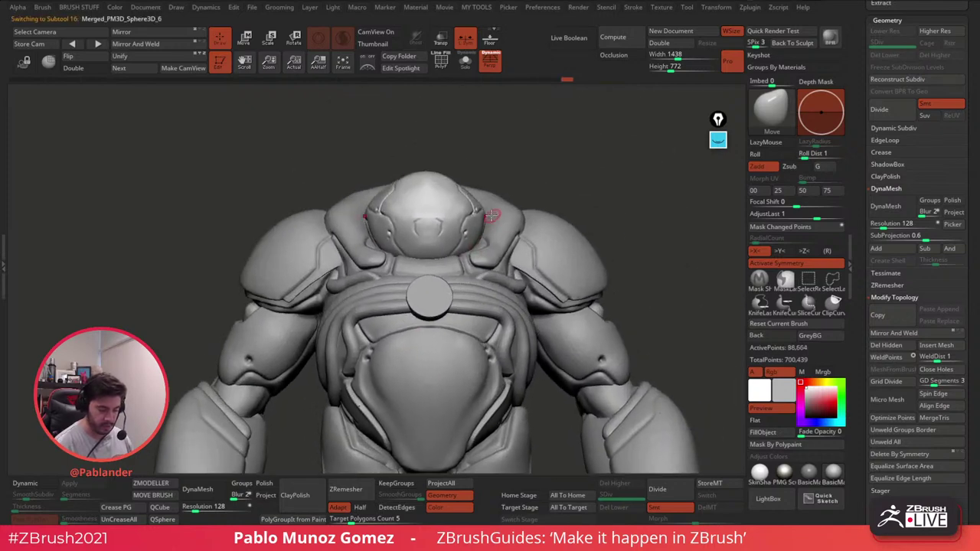
key(space)
drag(487, 209, 482, 205)
drag(485, 239, 479, 244)
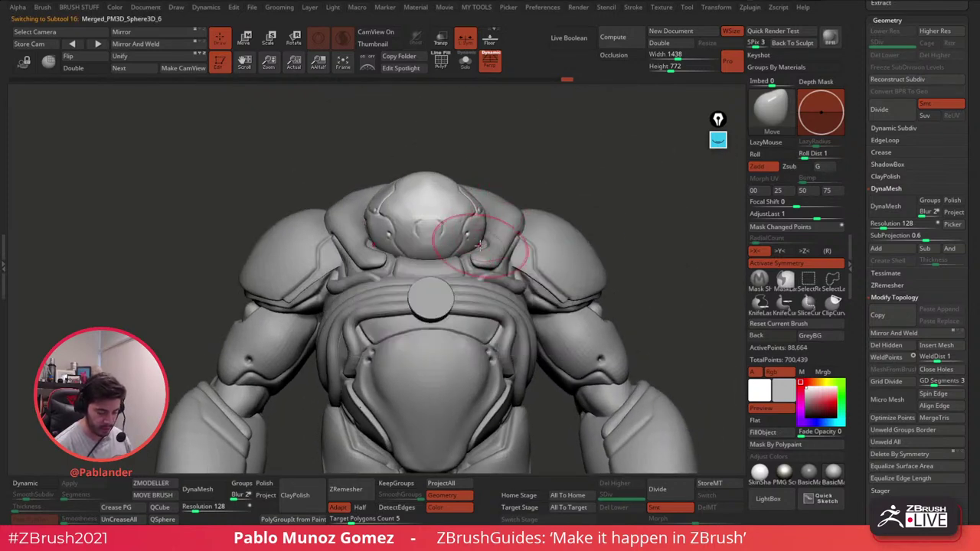
Step: Select the collar around the helmet and build up its sides with the Inflat brush
alt+click(514, 214)
right_drag(514, 214, 494, 205)
key(b)
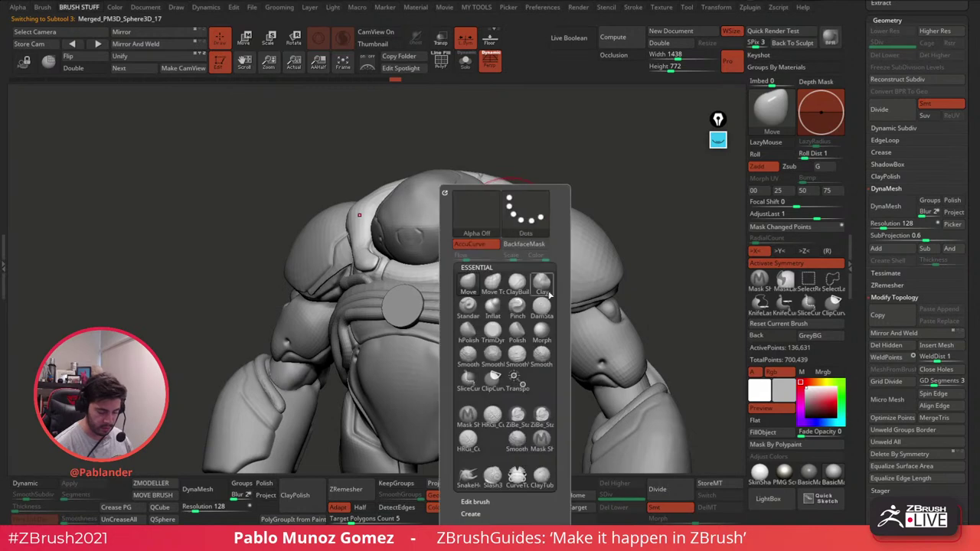
click(493, 308)
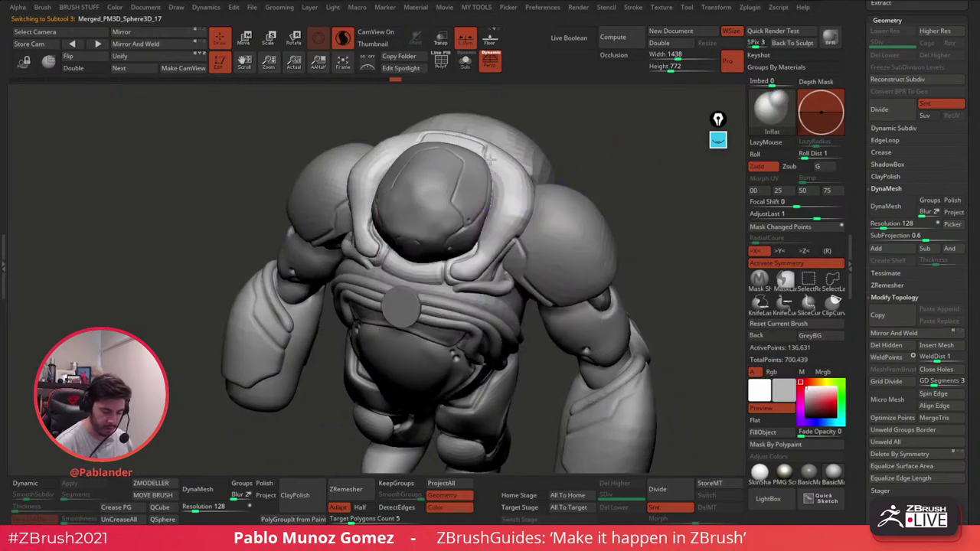
drag(499, 196, 487, 234)
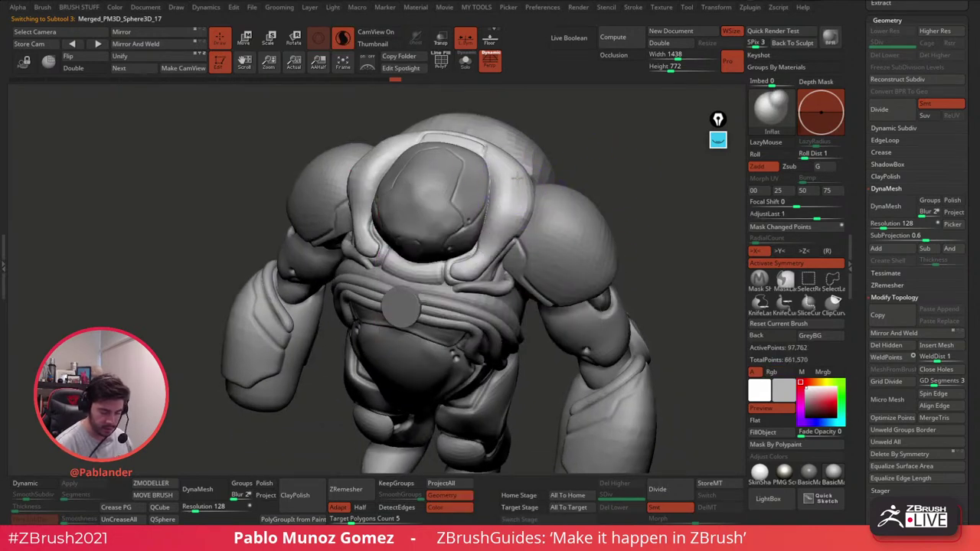
drag(518, 178, 510, 166)
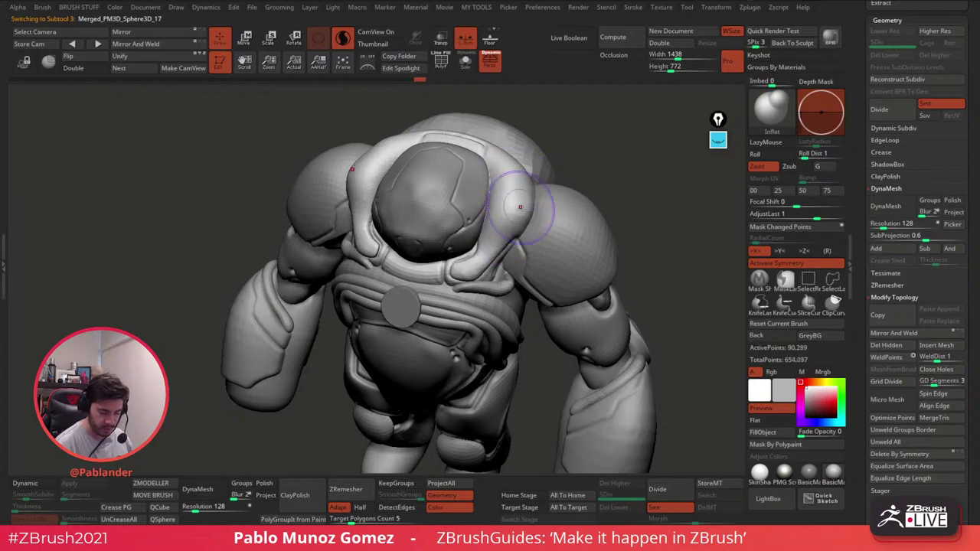
Step: Switch to the Clay brush and carve a hollow into each side of the collar
key(space)
click(566, 284)
drag(643, 222, 639, 185)
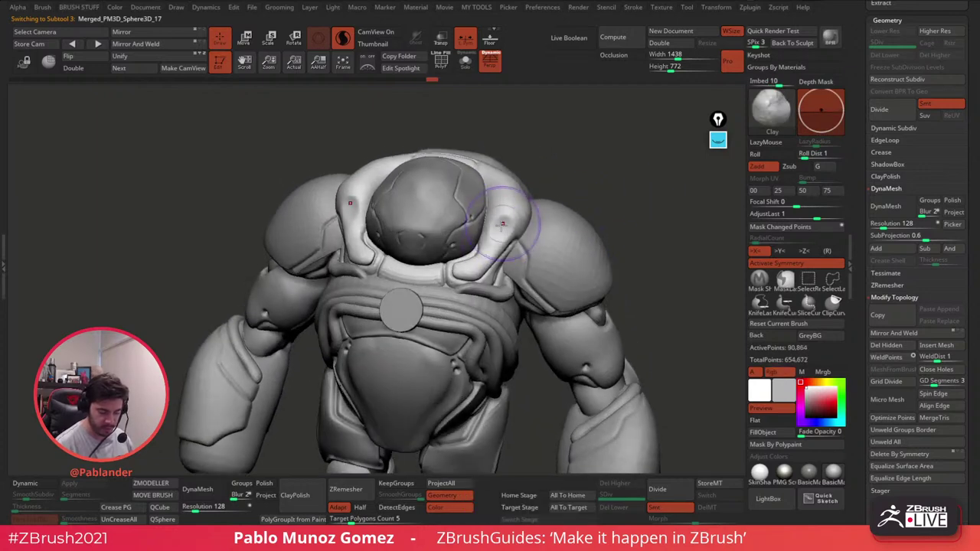
key(space)
mouse_move(502, 224)
alt+mouse_down()
mouse_move(530, 218)
mouse_move(537, 228)
alt+mouse_up()
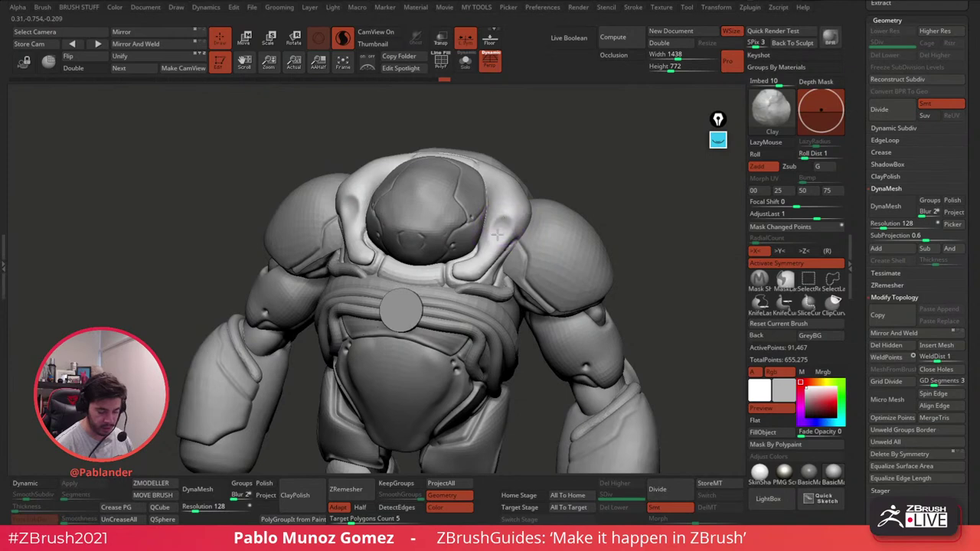
Step: Smooth the hollow on each side of the collar
drag(603, 216, 612, 183)
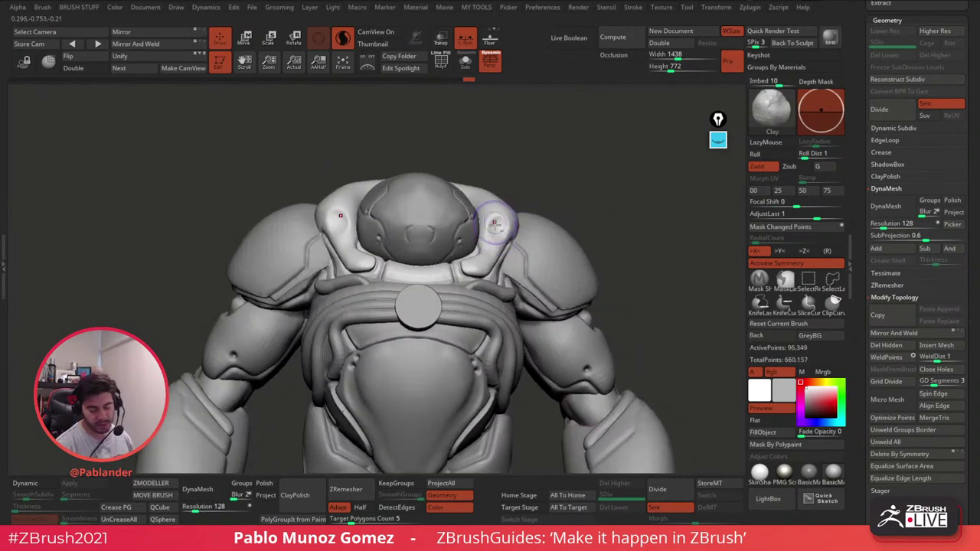
shift+drag(495, 224, 507, 227)
mouse_move(512, 237)
alt+right_down()
mouse_move(494, 218)
mouse_move(611, 200)
mouse_move(559, 194)
alt+right_up()
Step: Select the shoulder armour, shape its upper inner area symmetrically with the Clay brush, and smooth the surface
alt+click(528, 218)
alt+click(517, 209)
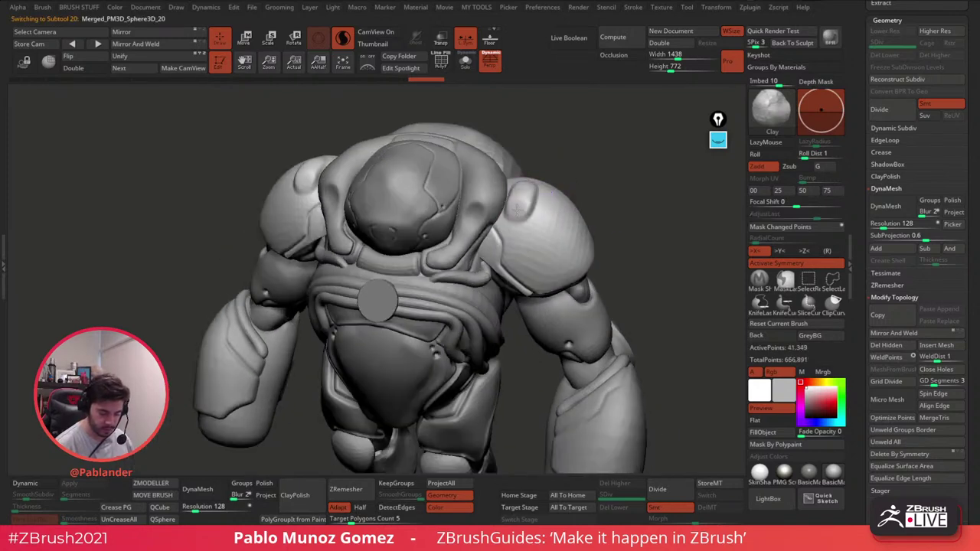
mouse_move(508, 222)
mouse_down()
mouse_move(522, 252)
mouse_move(534, 200)
mouse_move(531, 218)
mouse_up()
drag(594, 193, 594, 159)
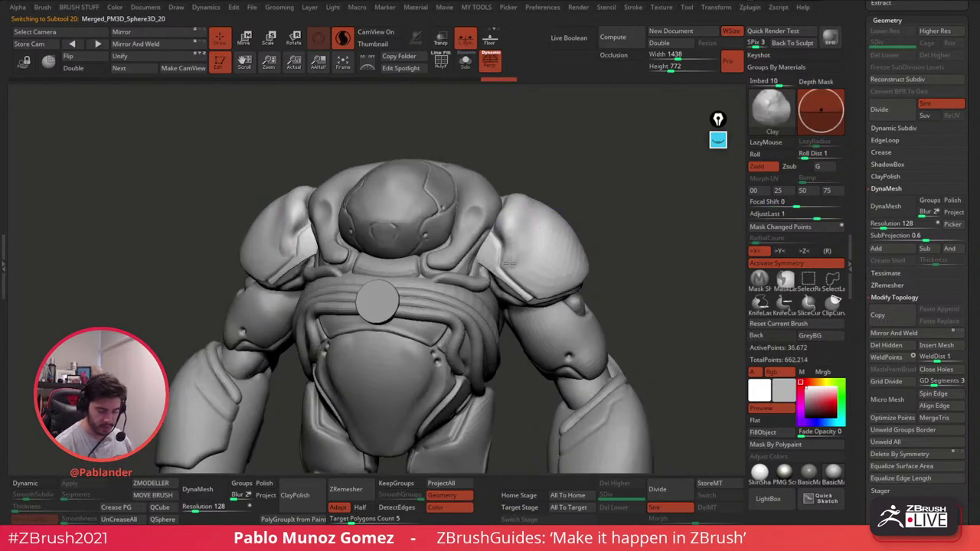
shift+drag(515, 262, 519, 222)
drag(581, 201, 576, 269)
alt+click(538, 182)
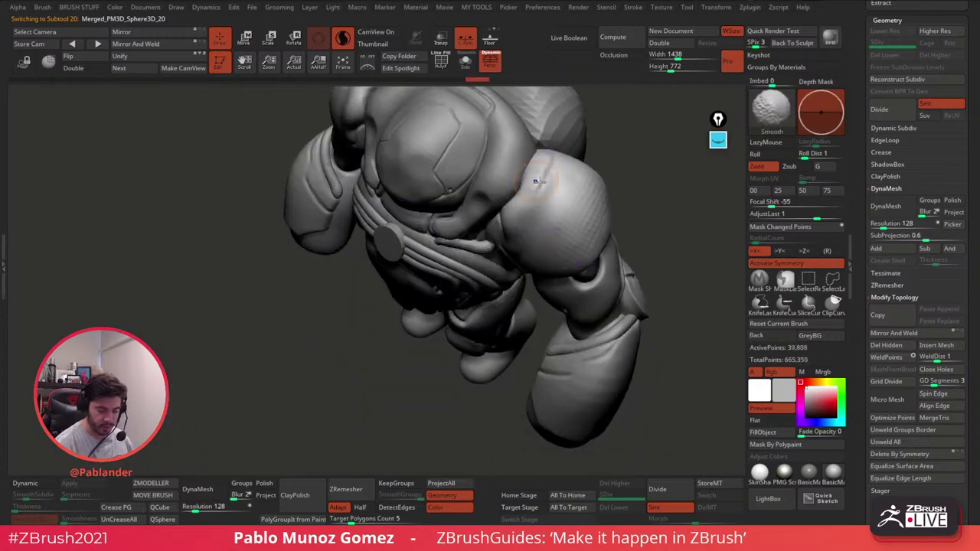
shift+drag(547, 175, 553, 191)
right_drag(553, 191, 490, 233)
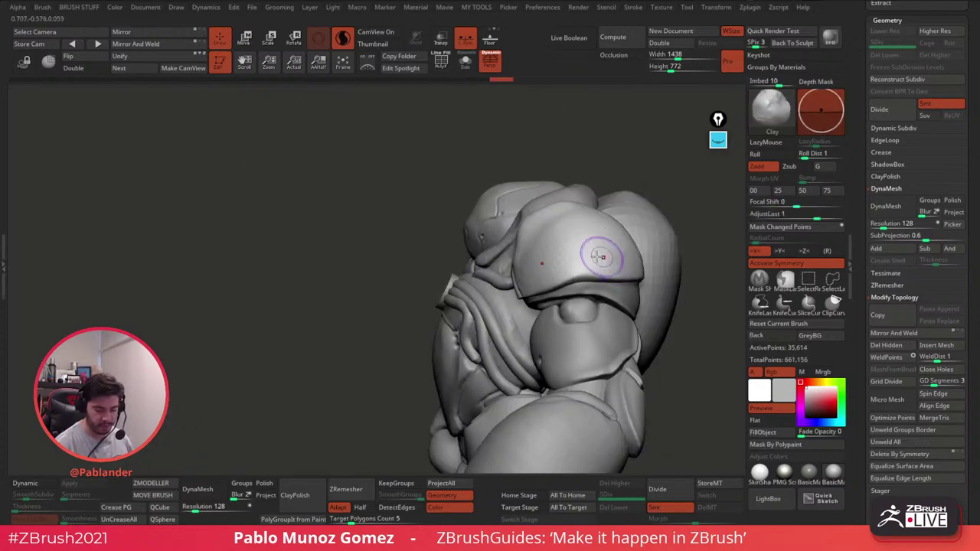
mouse_move(600, 256)
right_down()
mouse_move(514, 339)
mouse_move(508, 278)
right_up()
Step: Isolate the shoulder armour, build up the rim around its inner recess with the Clay brush, smooth it, and show the whole model again
click(464, 63)
mouse_move(468, 107)
right_down()
mouse_move(463, 136)
mouse_move(480, 214)
right_up()
mouse_move(481, 212)
mouse_down()
mouse_move(454, 208)
mouse_move(440, 220)
mouse_move(465, 198)
mouse_move(453, 204)
mouse_up()
mouse_move(450, 204)
shift+mouse_down()
mouse_move(440, 208)
mouse_move(470, 225)
mouse_move(452, 202)
mouse_move(468, 199)
shift+mouse_up()
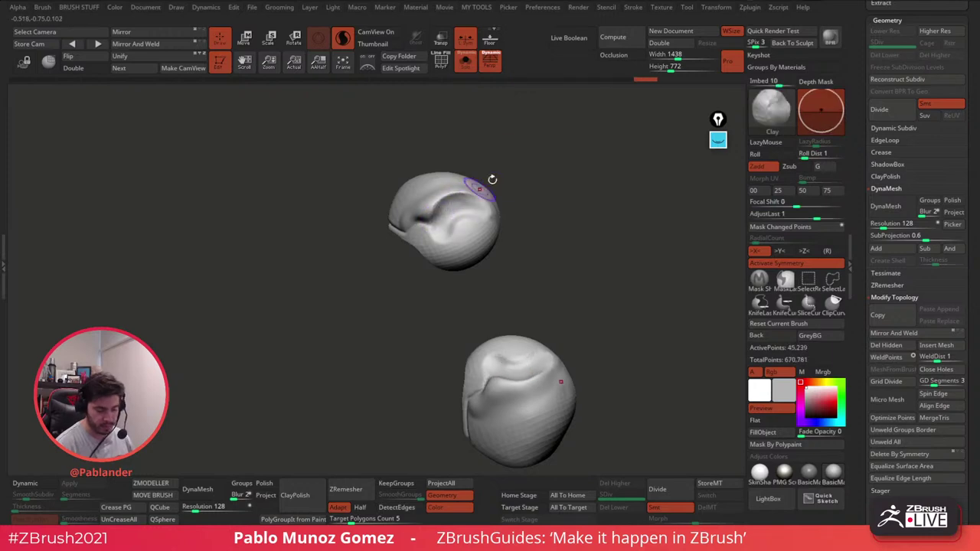
click(465, 63)
Step: Refine and smooth the top inner edge of the shoulder armour where it meets the collar
mouse_move(459, 202)
right_down()
mouse_move(472, 187)
mouse_move(451, 203)
right_up()
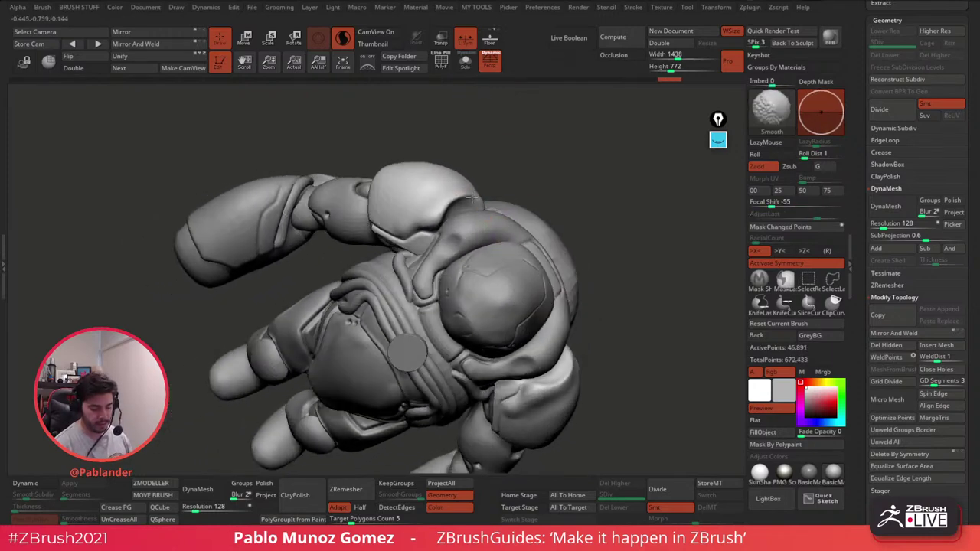
shift+drag(447, 206, 514, 205)
right_drag(514, 204, 489, 199)
mouse_move(493, 201)
mouse_down()
mouse_move(480, 199)
mouse_move(488, 202)
mouse_up()
right_drag(488, 202, 538, 169)
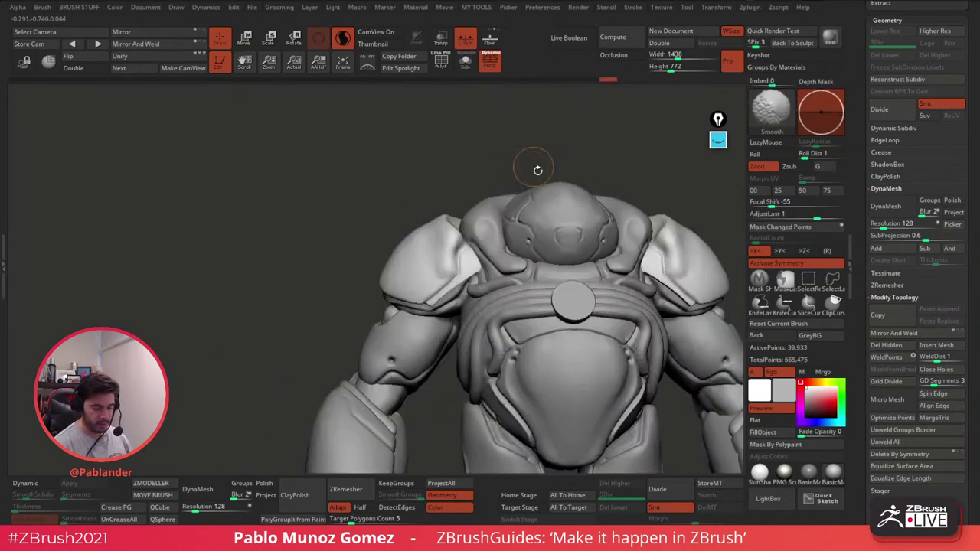
alt+right_drag(601, 286, 500, 169)
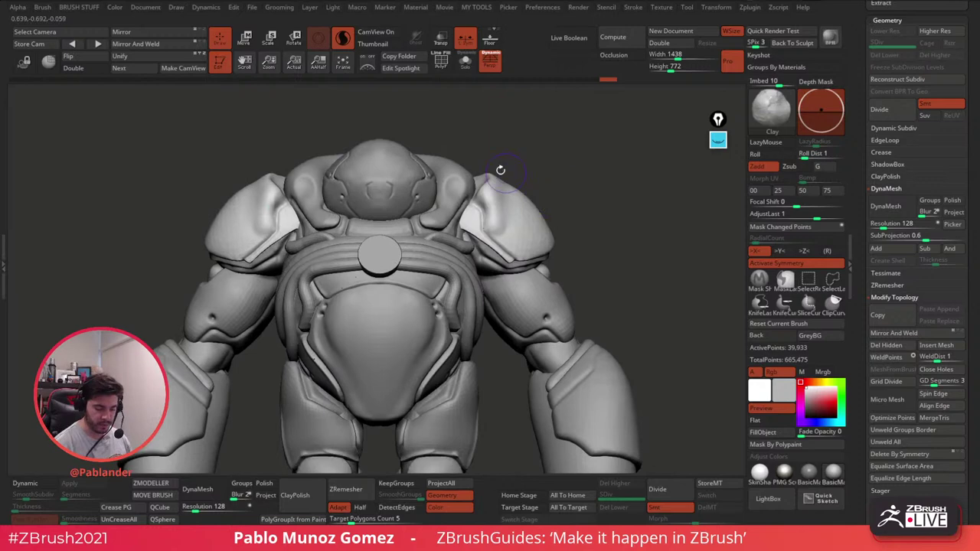
Step: Clear the old screen markings, trace the silhouette from the shoulder to the helmet in pink, and erase the tracing
click(718, 141)
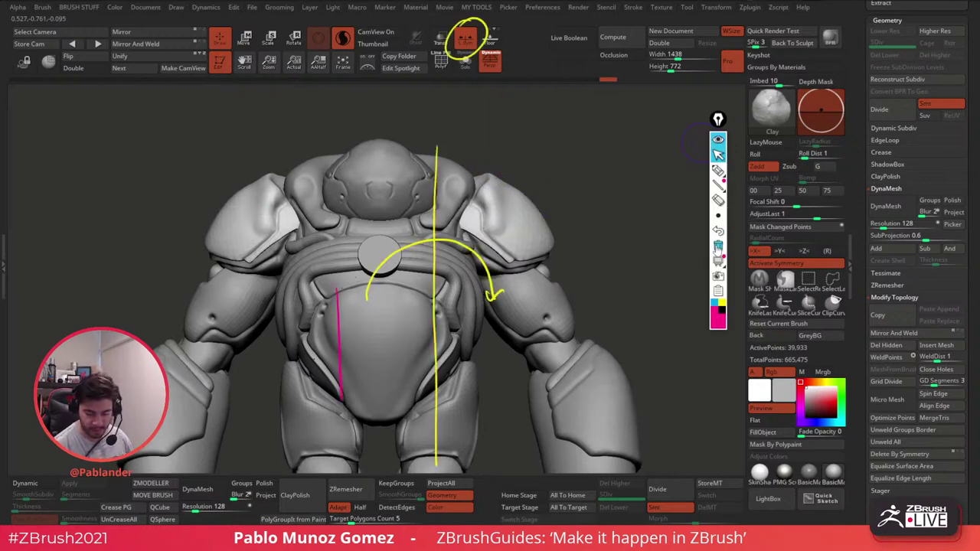
click(718, 246)
click(718, 171)
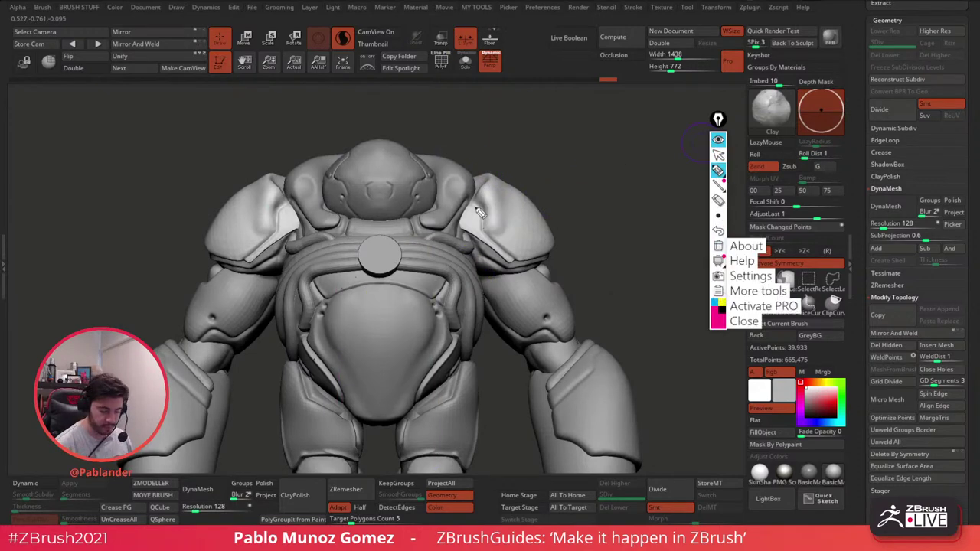
drag(202, 238, 243, 193)
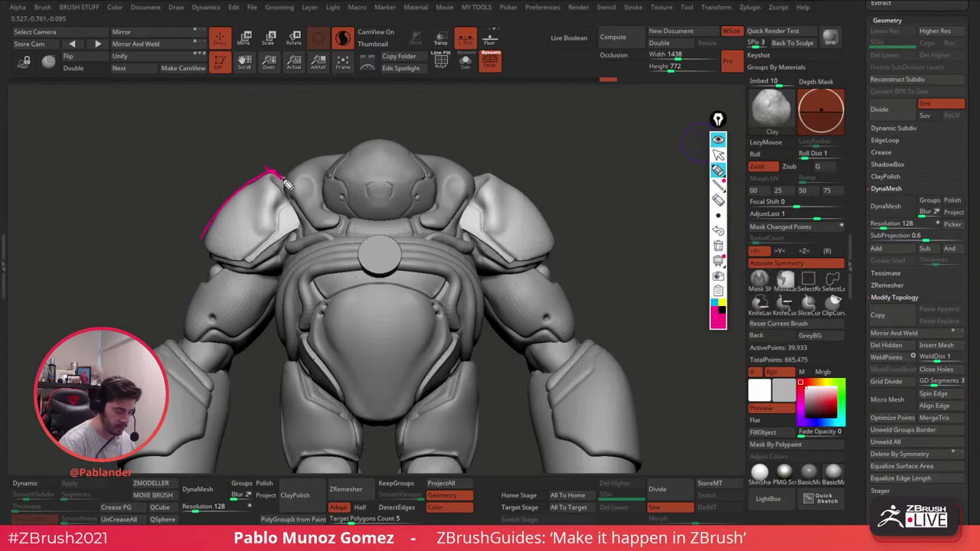
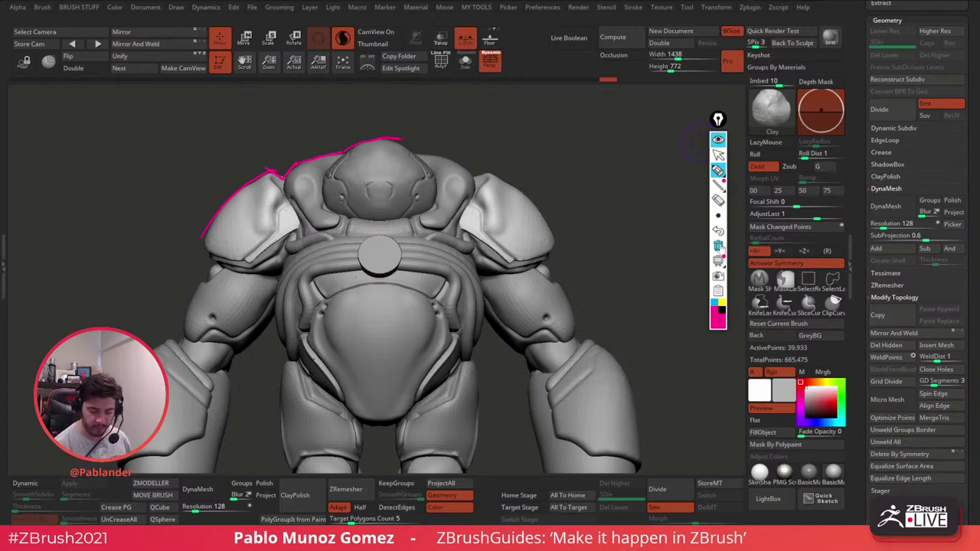
click(717, 245)
click(718, 140)
Step: With the DamStandard brush, crease the inner recess of the isolated shoulder armour symmetrically, and show the whole model again
drag(632, 238, 628, 245)
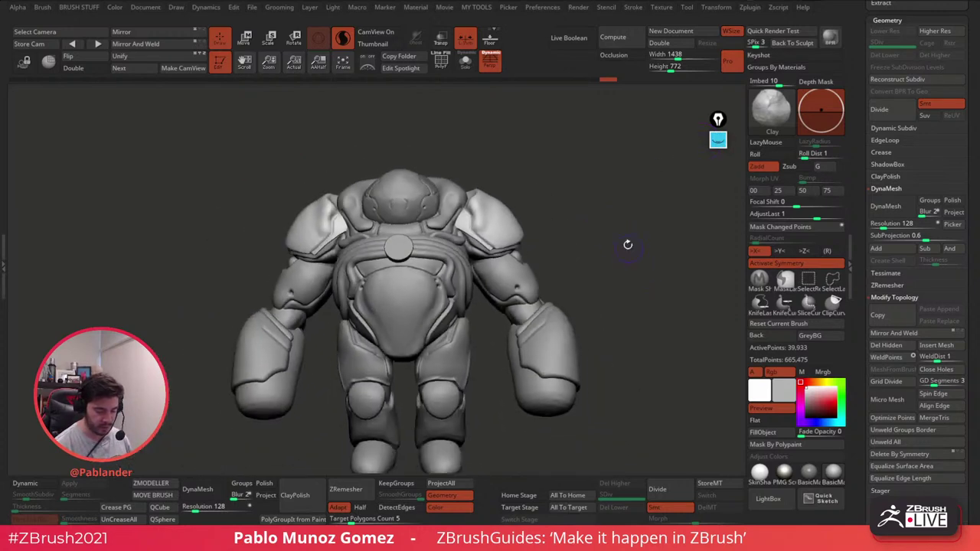
key(space)
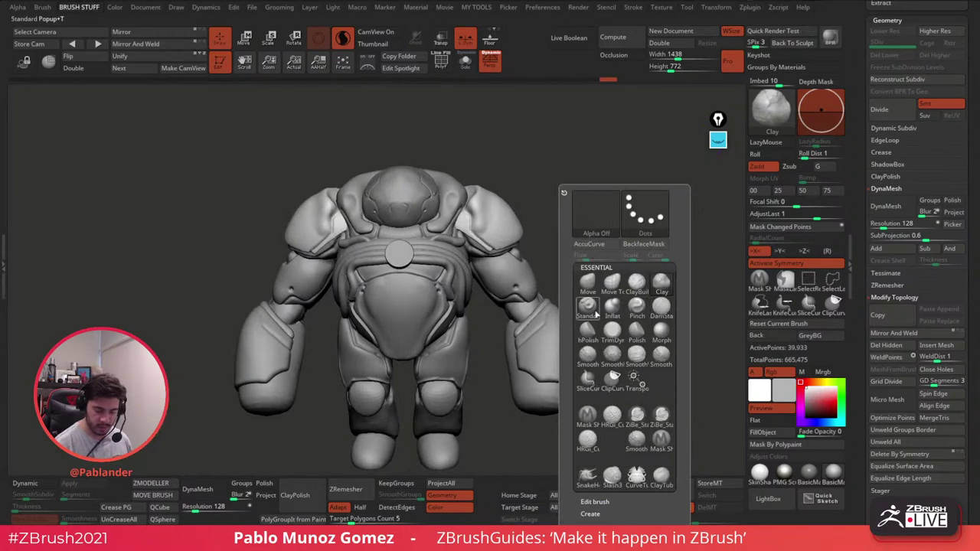
click(660, 308)
scroll(470, 207, up, 5)
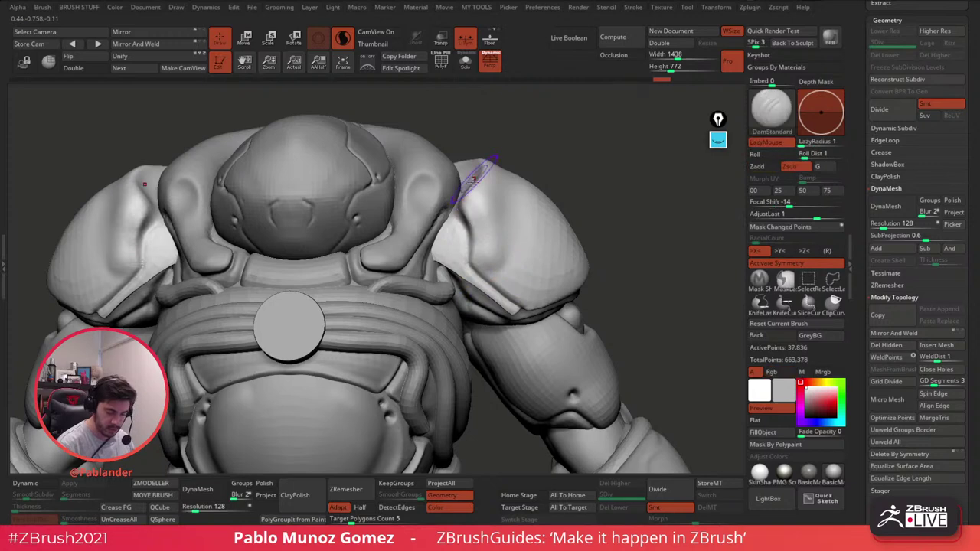
scroll(467, 171, up, 2)
alt+right_drag(467, 171, 463, 225)
click(465, 62)
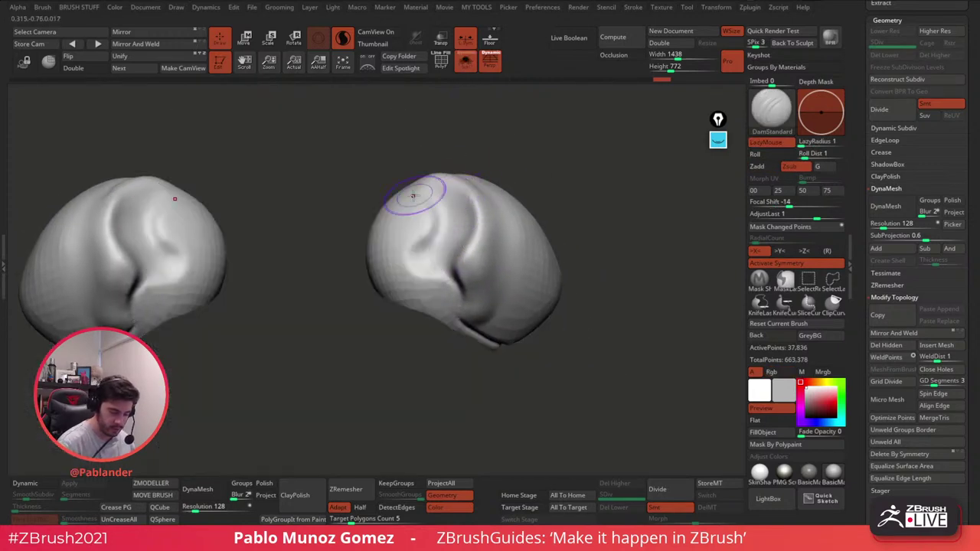
mouse_move(414, 197)
mouse_down()
mouse_move(455, 202)
mouse_move(461, 249)
mouse_move(414, 268)
mouse_move(456, 205)
mouse_move(458, 257)
mouse_up()
click(465, 65)
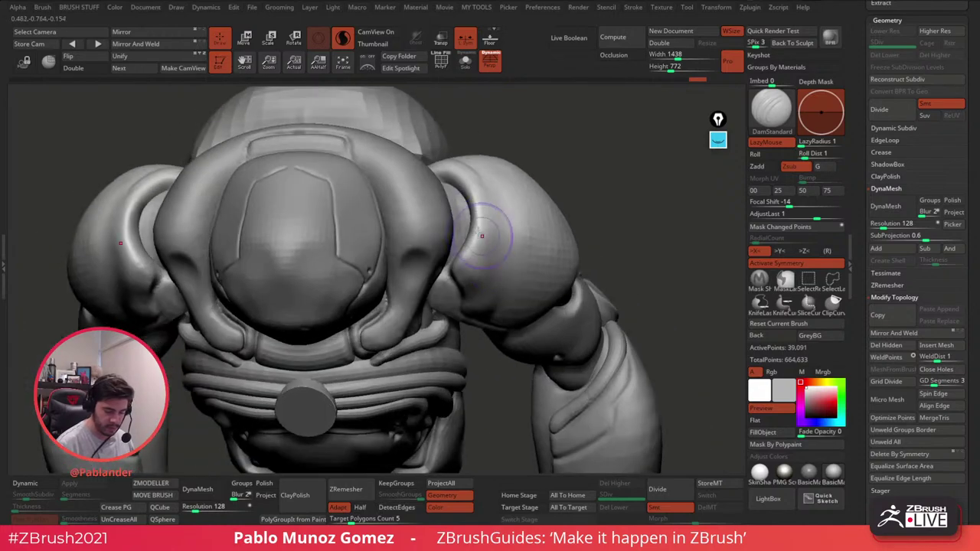
Step: Select the joint piece between collar and shoulder armour, swell it with the Inflat brush, and smooth its front
key(space)
alt+click(458, 215)
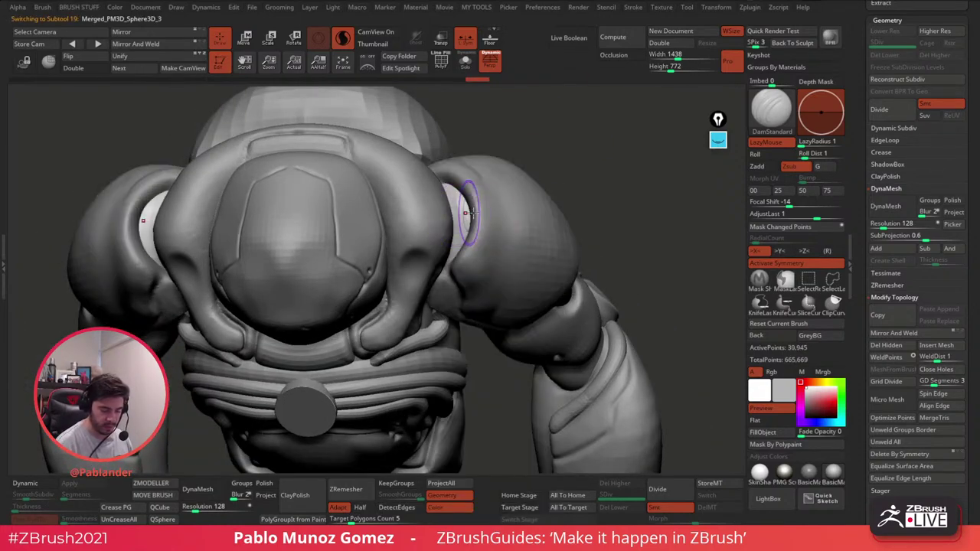
key(space)
click(485, 307)
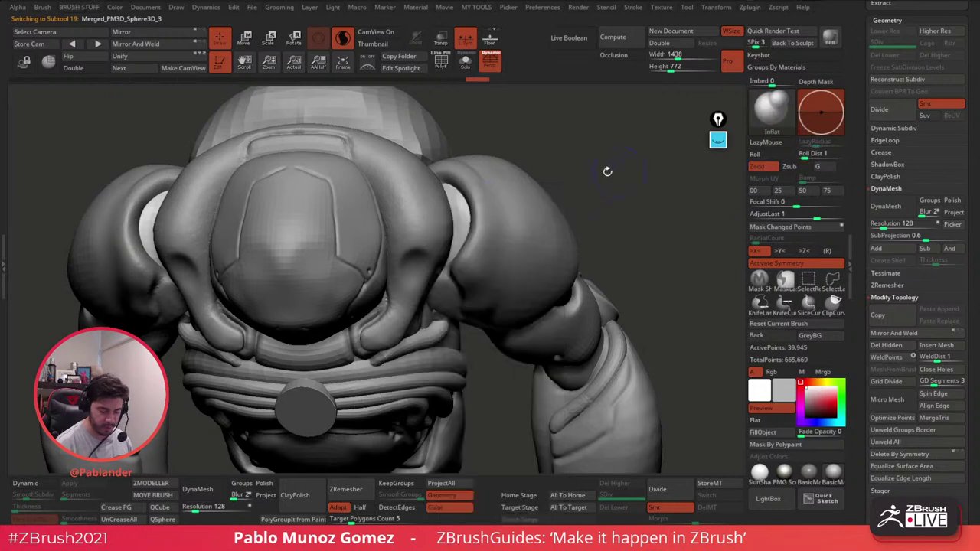
drag(461, 219, 454, 257)
right_drag(454, 263, 460, 220)
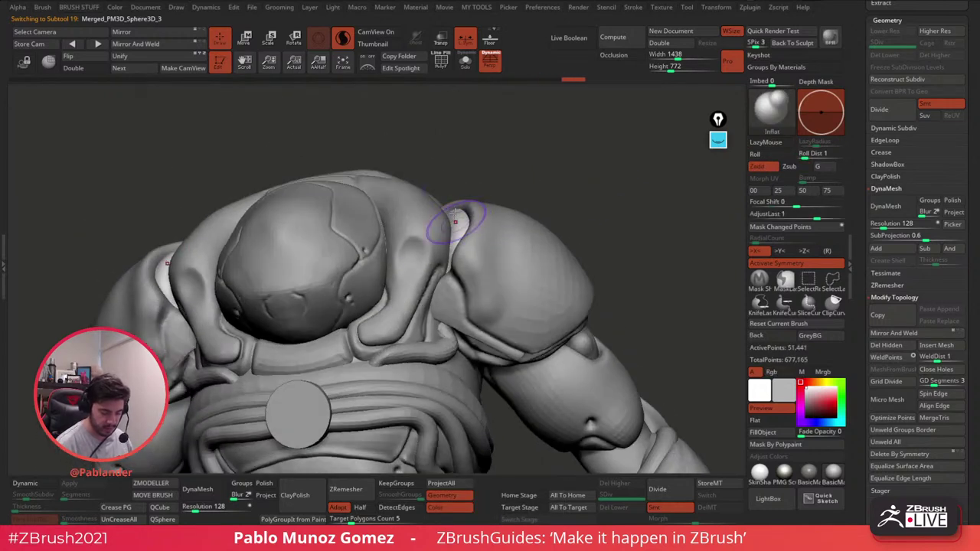
drag(447, 249, 453, 260)
mouse_move(453, 260)
right_down()
mouse_move(477, 258)
mouse_move(466, 294)
right_up()
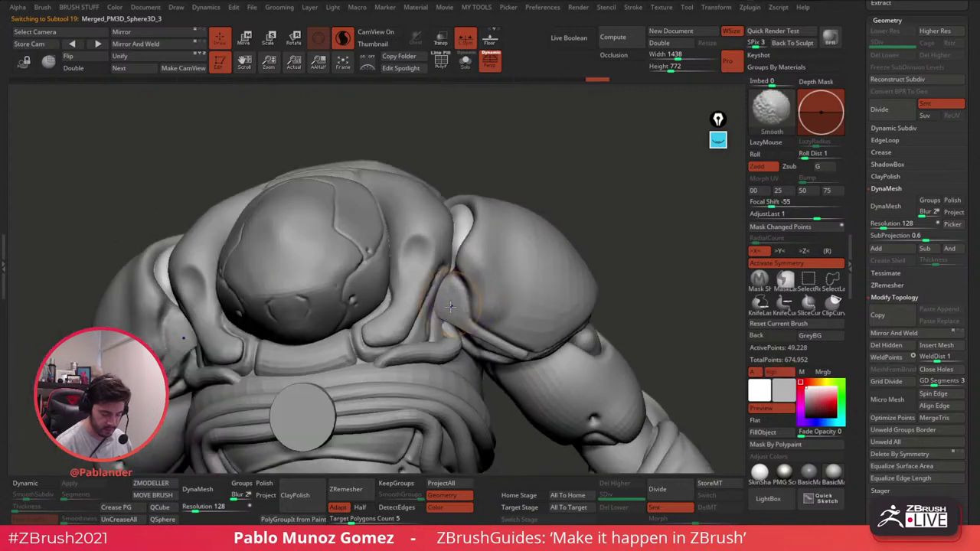
mouse_move(453, 304)
shift+mouse_down()
mouse_move(448, 287)
mouse_move(450, 322)
mouse_move(455, 308)
shift+mouse_up()
Step: Select the shoulder armour again and adjust its front inner edge beside the collar with the Move brush
key(b)
alt+click(463, 303)
key(b)
click(454, 288)
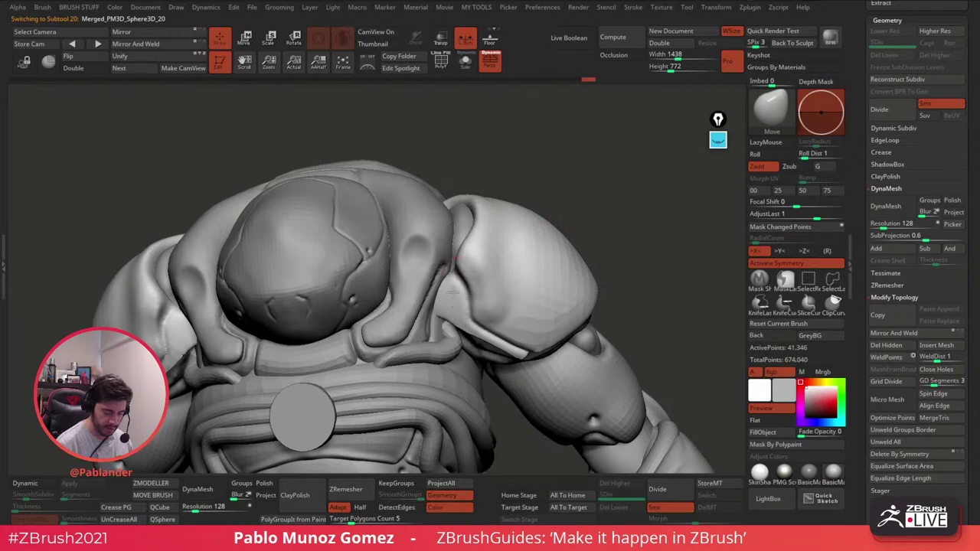
right_drag(456, 294, 436, 304)
key(space)
click(438, 298)
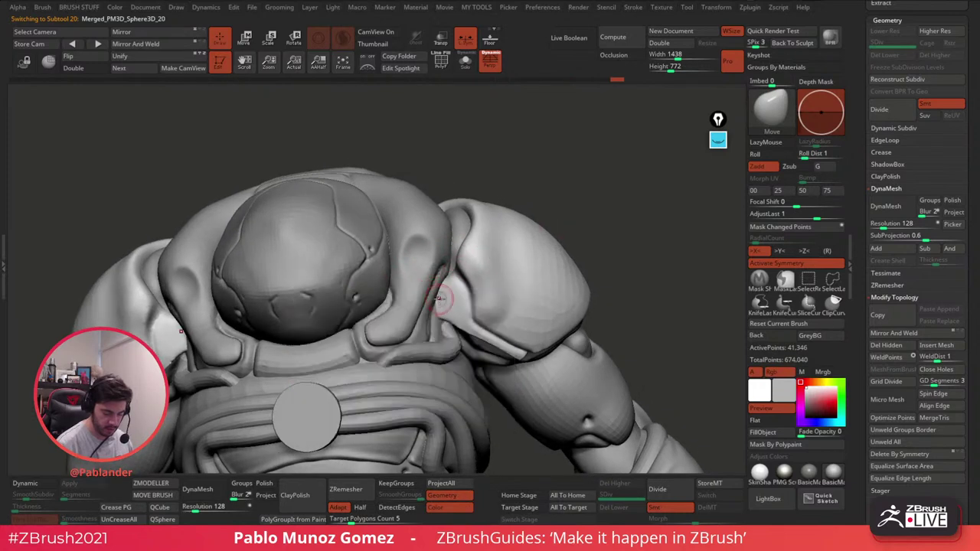
Step: Isolate the shoulder armour, crease its lower inner edge with DamStandard, and smooth that area with the whole model shown
click(465, 61)
mouse_move(461, 133)
mouse_down()
mouse_move(453, 280)
mouse_move(430, 314)
mouse_up()
key(space)
click(504, 307)
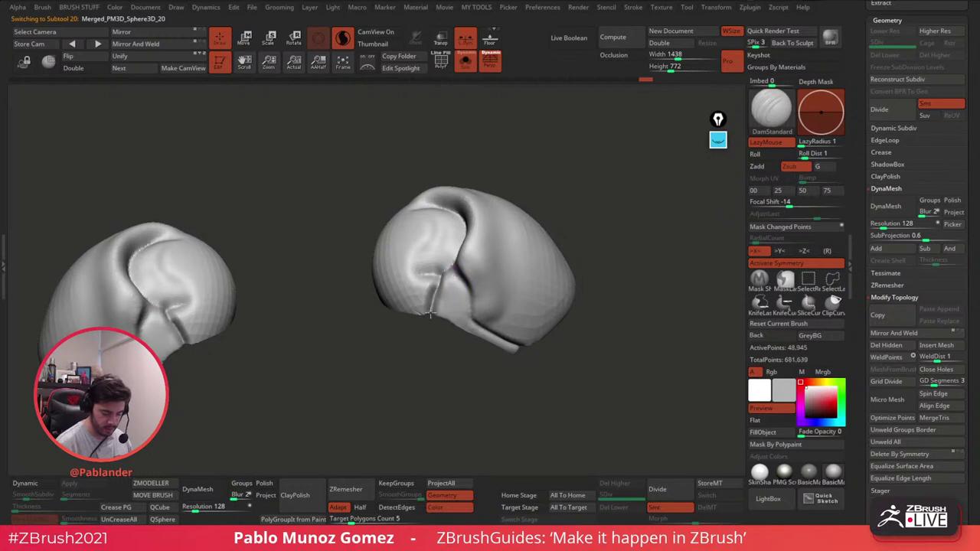
click(466, 61)
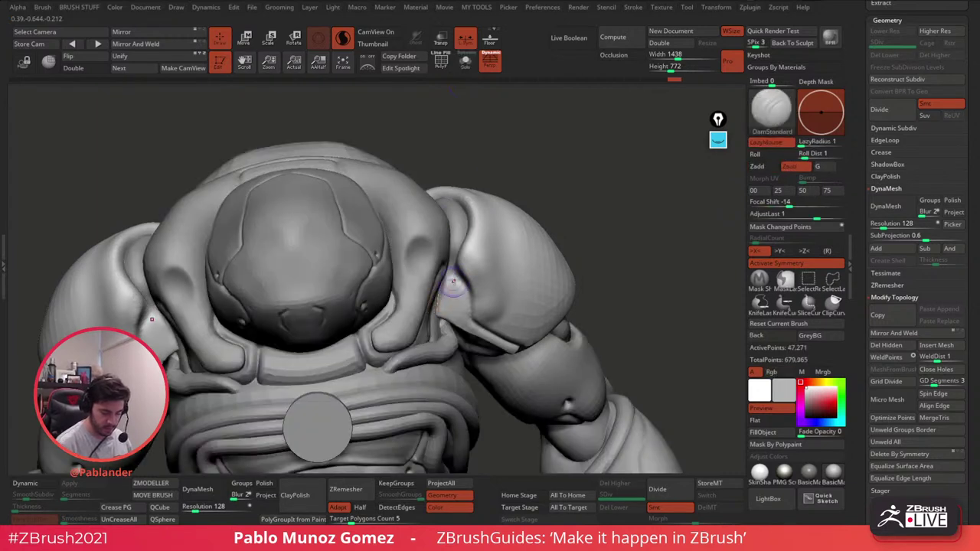
shift+drag(442, 319, 452, 286)
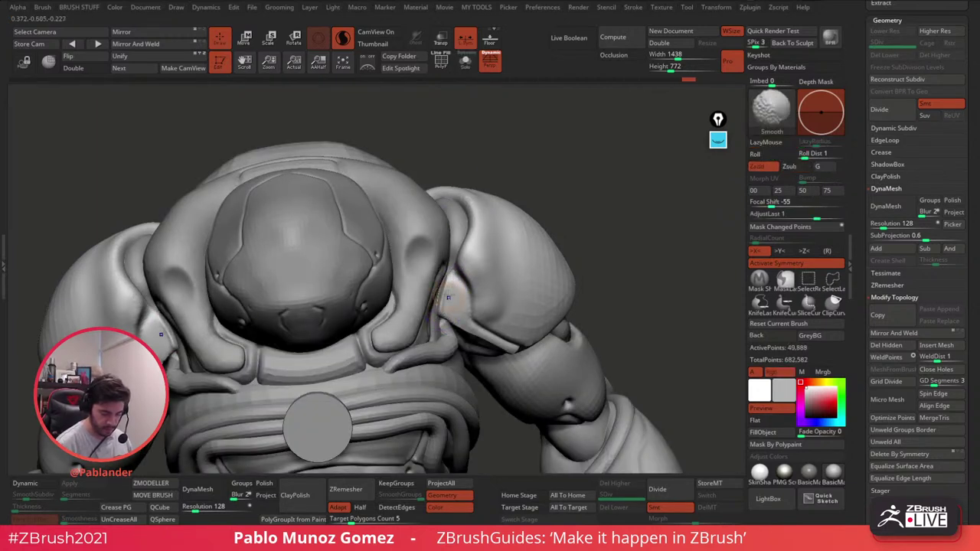
mouse_move(457, 324)
right_down()
mouse_move(453, 296)
mouse_move(475, 327)
right_up()
mouse_move(577, 287)
right_down()
mouse_move(455, 207)
mouse_move(409, 229)
right_up()
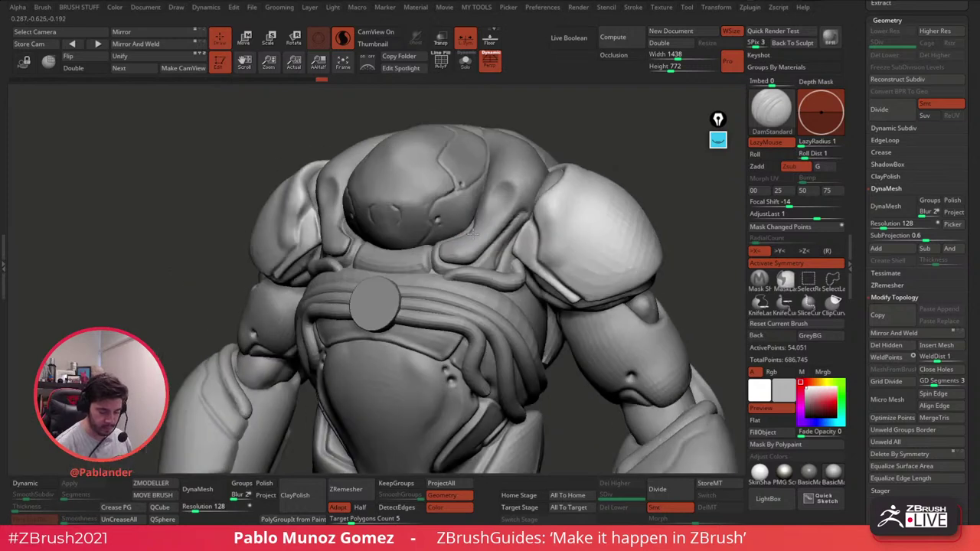
Step: Select the helmet and smooth the lower side panel next to the collar
alt+click(467, 190)
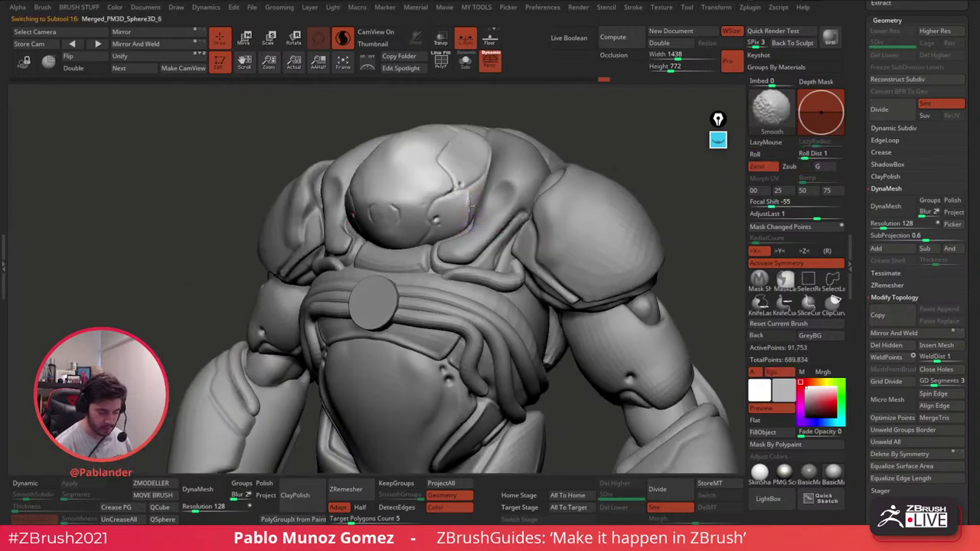
shift+drag(467, 220, 469, 202)
mouse_move(471, 206)
ctrl+right_down()
mouse_move(479, 228)
mouse_move(571, 259)
ctrl+right_up()
Step: Select the thigh armour, isolate it, and carve an arched crease into its lower edge above the knee with DamStandard
alt+right_drag(554, 349, 529, 277)
mouse_move(486, 291)
ctrl+right_down()
mouse_move(482, 329)
mouse_move(509, 383)
mouse_move(528, 283)
mouse_move(491, 289)
ctrl+right_up()
alt+click(498, 310)
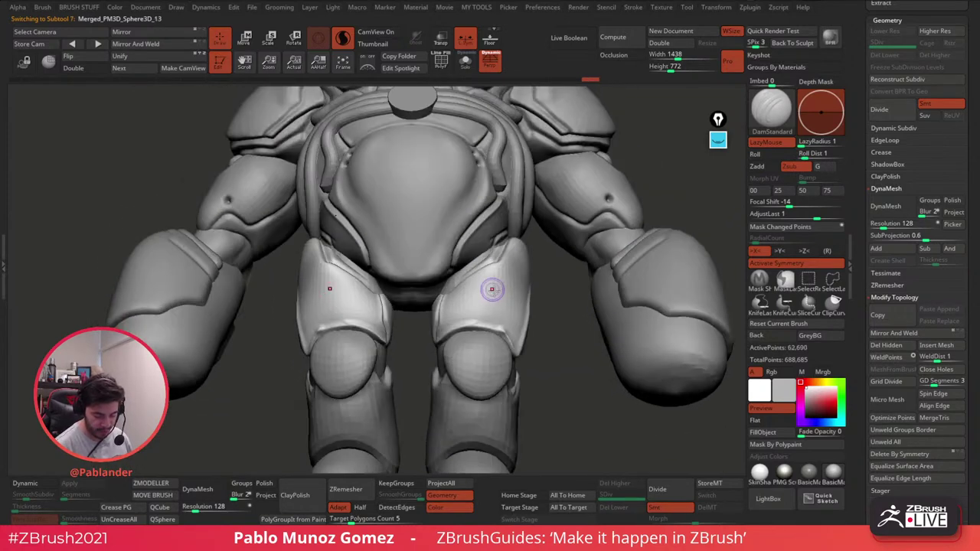
click(465, 62)
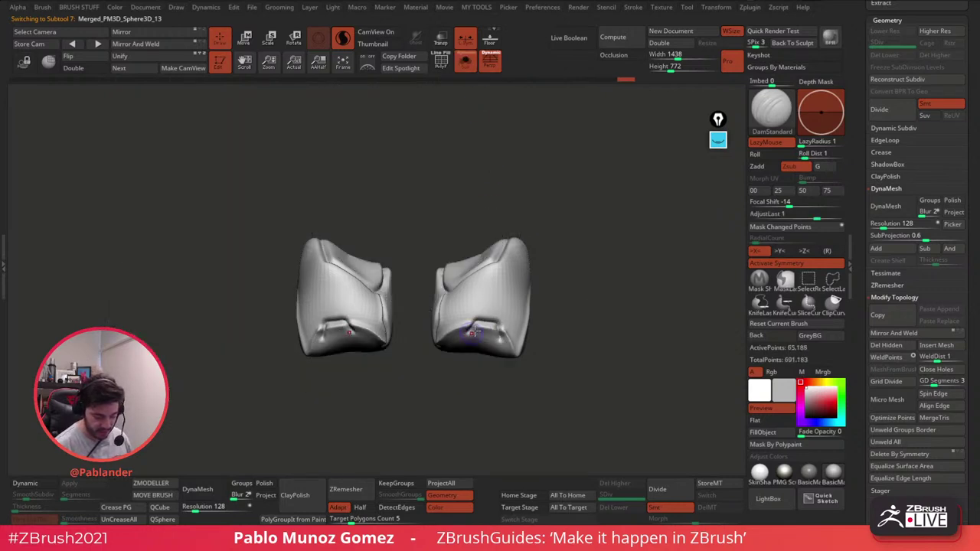
right_drag(472, 331, 536, 274)
Step: Rework the thigh armour's lower edge with the Clay brush, undo the last stroke, smooth the outer corner, and show the whole model
key(b)
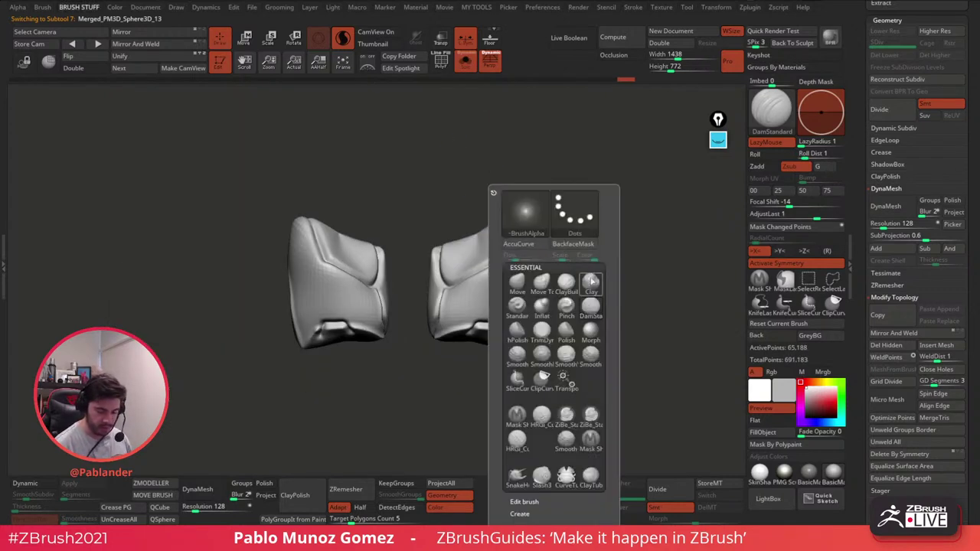
click(467, 334)
mouse_move(488, 327)
mouse_down()
mouse_move(498, 330)
mouse_move(434, 333)
mouse_up()
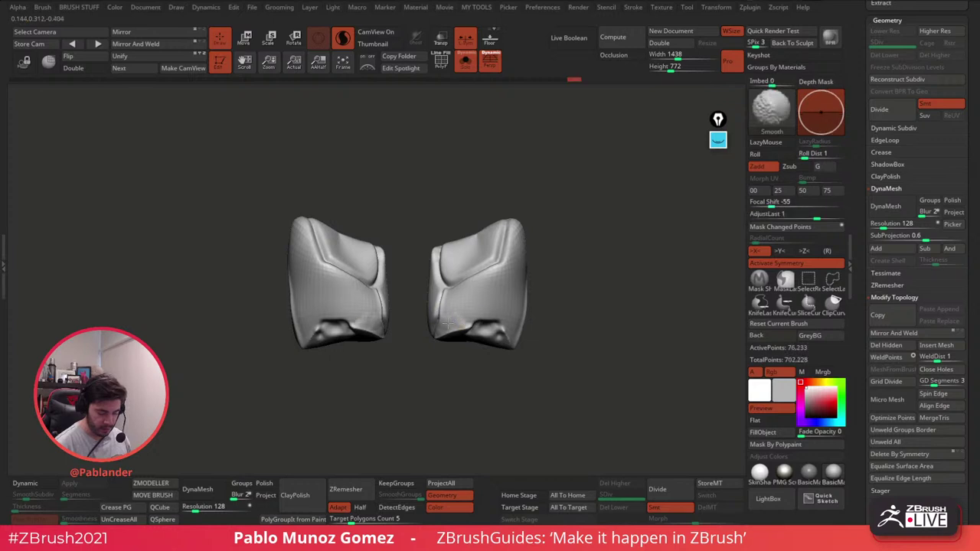
key(ctrl+z)
shift+drag(509, 329, 527, 337)
mouse_move(568, 264)
mouse_down()
mouse_move(545, 244)
mouse_move(551, 281)
mouse_up()
click(465, 63)
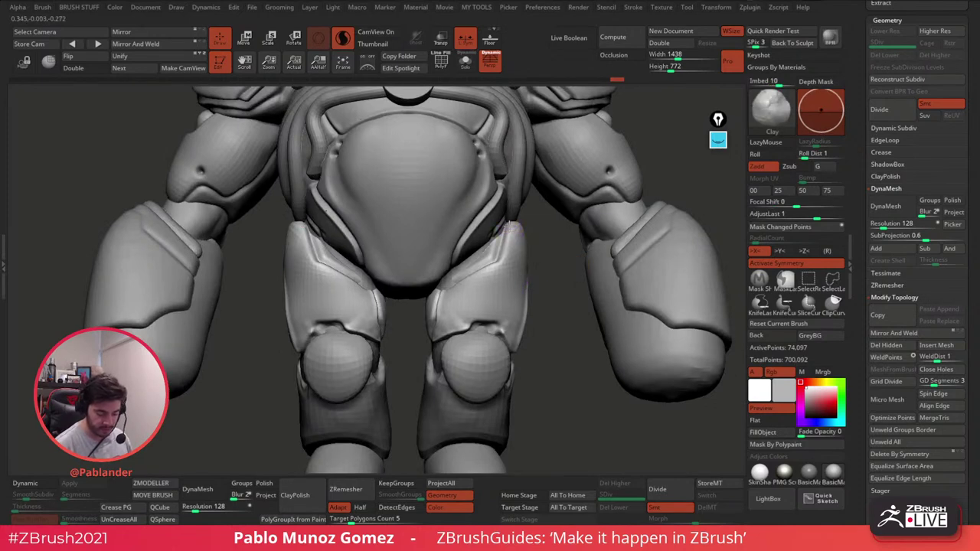
Step: Reshape the upper outer corner of the thigh armour with Clay, checking it in isolation and with the whole model
drag(508, 241, 503, 254)
drag(564, 229, 529, 204)
click(465, 63)
drag(494, 130, 509, 169)
drag(525, 205, 522, 211)
click(465, 63)
drag(525, 166, 522, 134)
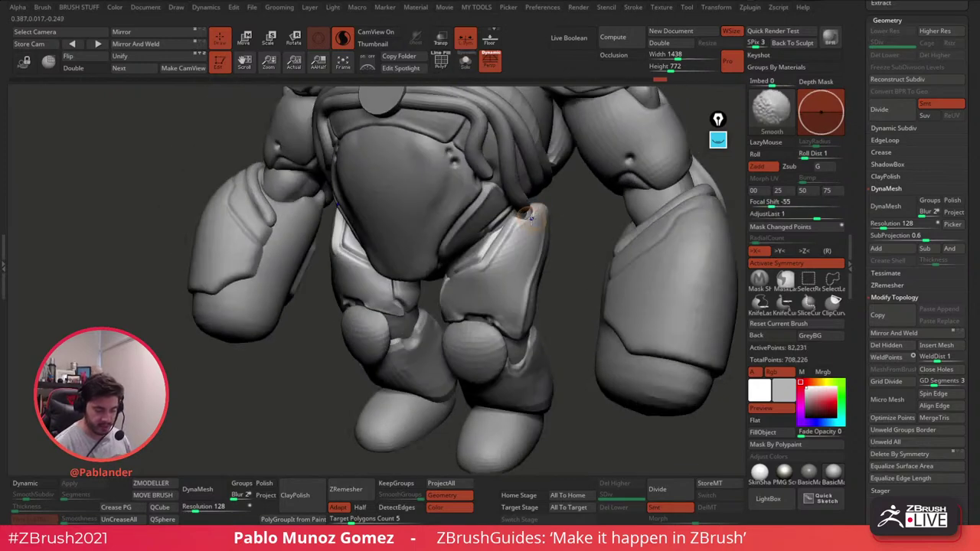
Step: Smooth the thigh armour's upper outer corner and adjust its outline and inner bevel with the Move brush
shift+drag(527, 212, 534, 211)
mouse_move(546, 215)
right_down()
mouse_move(529, 207)
mouse_move(536, 228)
right_up()
key(b)
click(509, 284)
right_drag(514, 264, 525, 218)
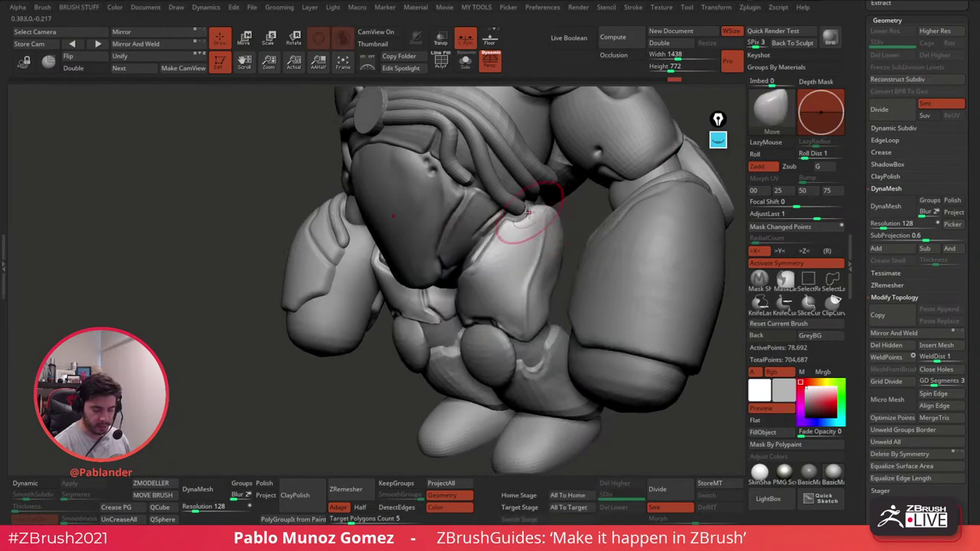
drag(526, 208, 516, 220)
right_drag(505, 227, 516, 224)
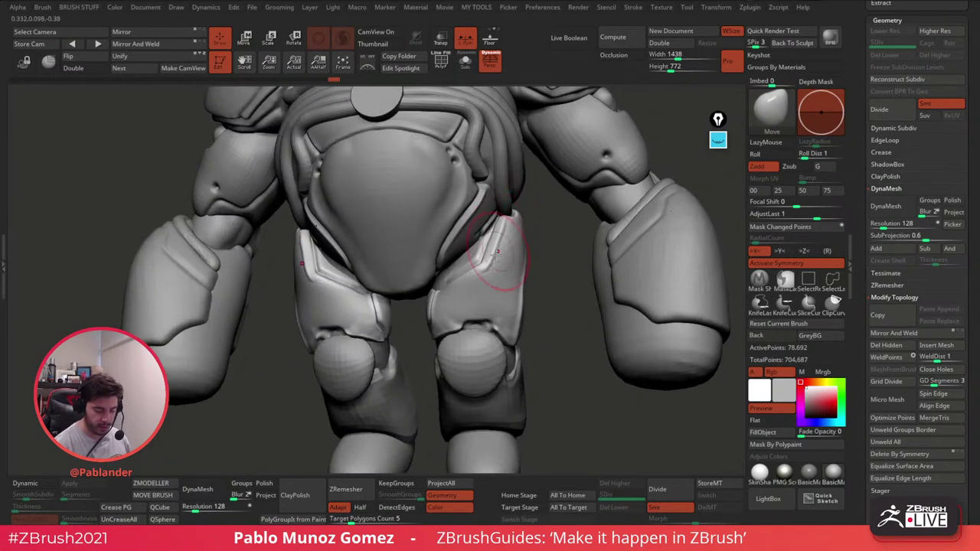
drag(496, 254, 482, 261)
right_drag(483, 263, 495, 293)
Step: Select the inner leg piece beneath the thigh armour and push and smooth it around the knee gaps
alt+click(433, 286)
scroll(460, 312, up, 3)
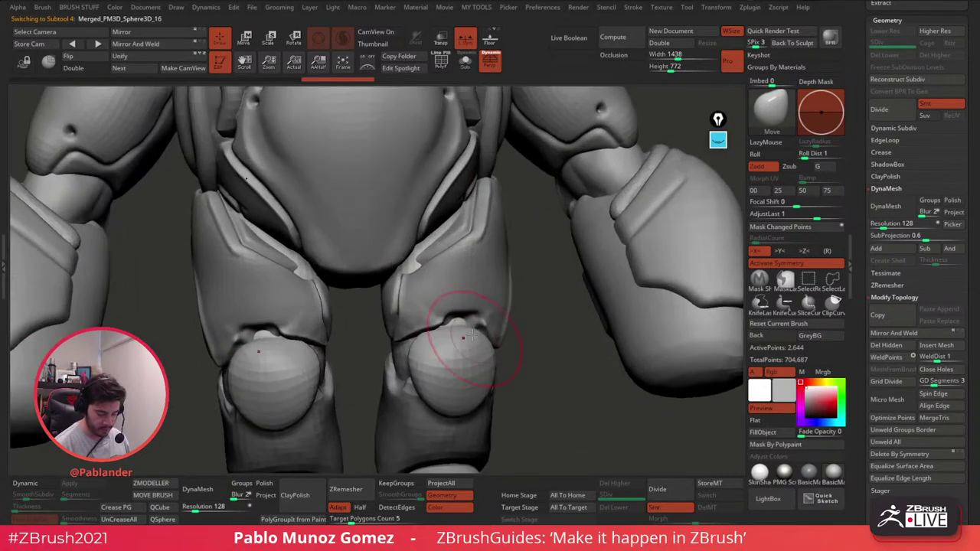
drag(466, 325, 465, 320)
right_drag(466, 320, 429, 316)
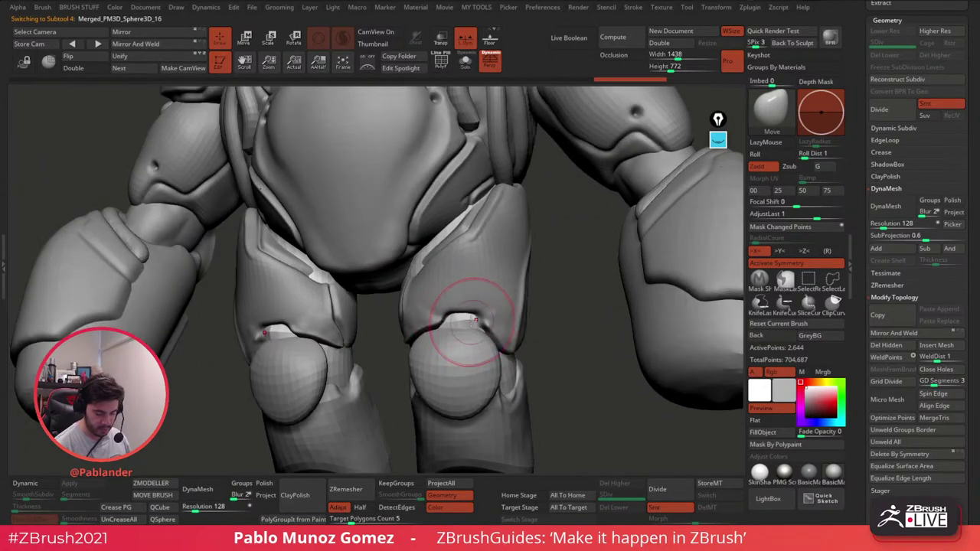
alt+click(499, 364)
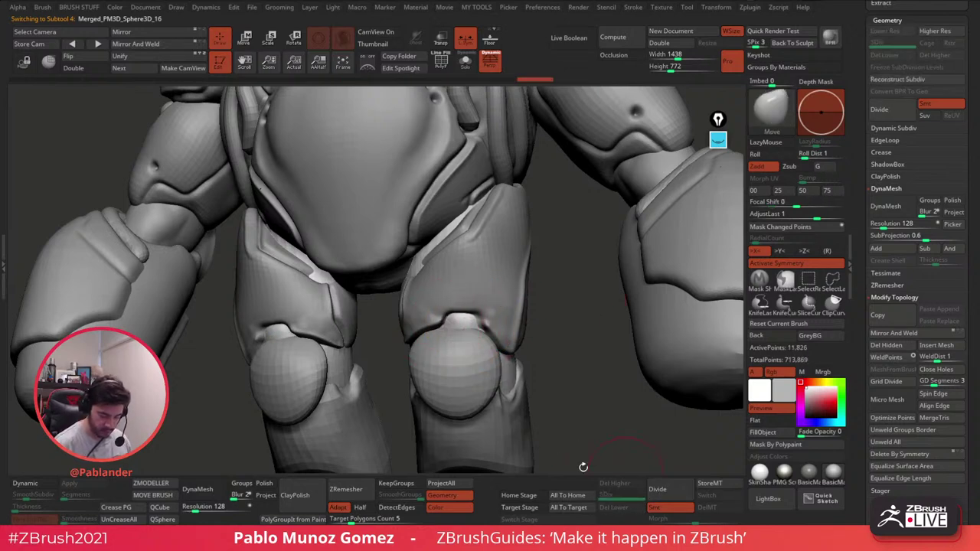
right_drag(480, 330, 474, 314)
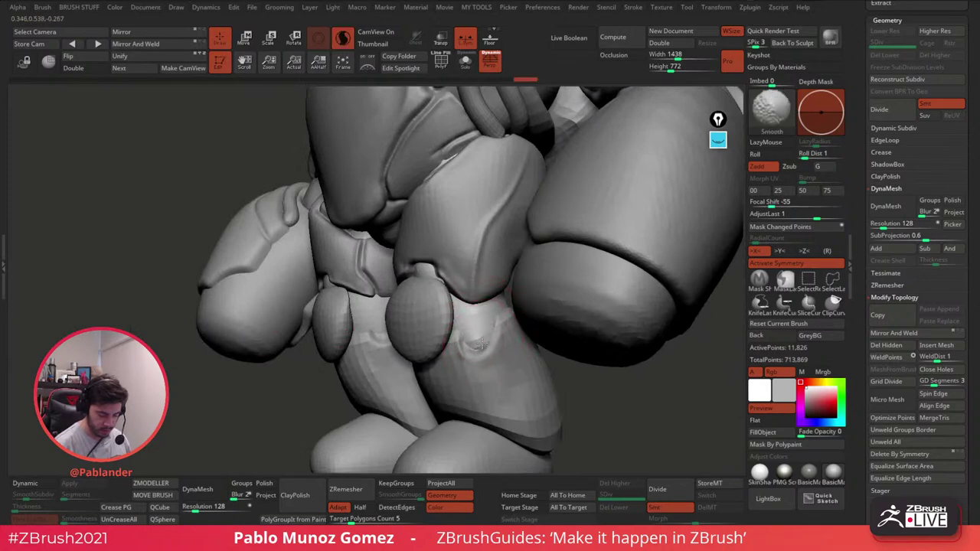
alt+click(474, 335)
right_drag(474, 334, 491, 330)
alt+click(482, 330)
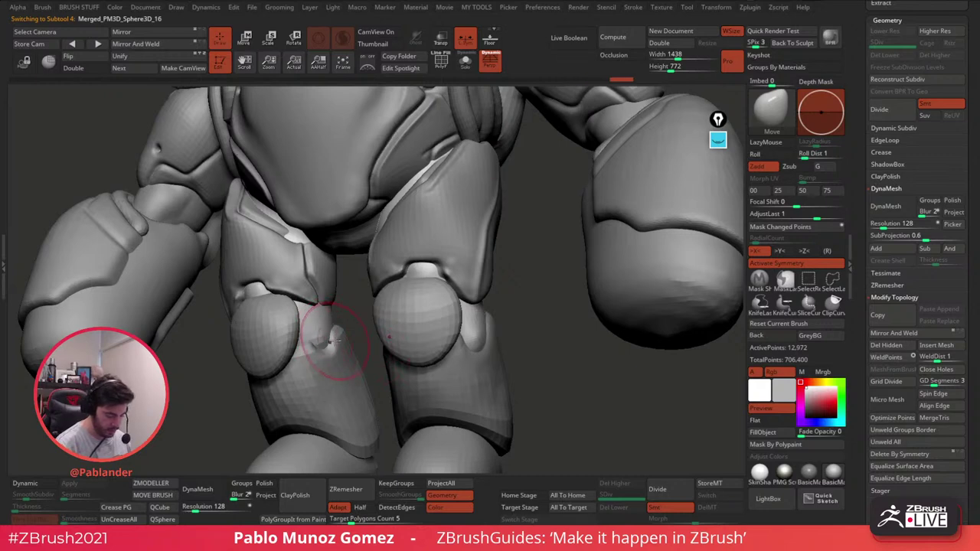
Step: Select the knee pad, smooth its surface, and flatten its upper edge to fit under the thigh armour
alt+click(444, 303)
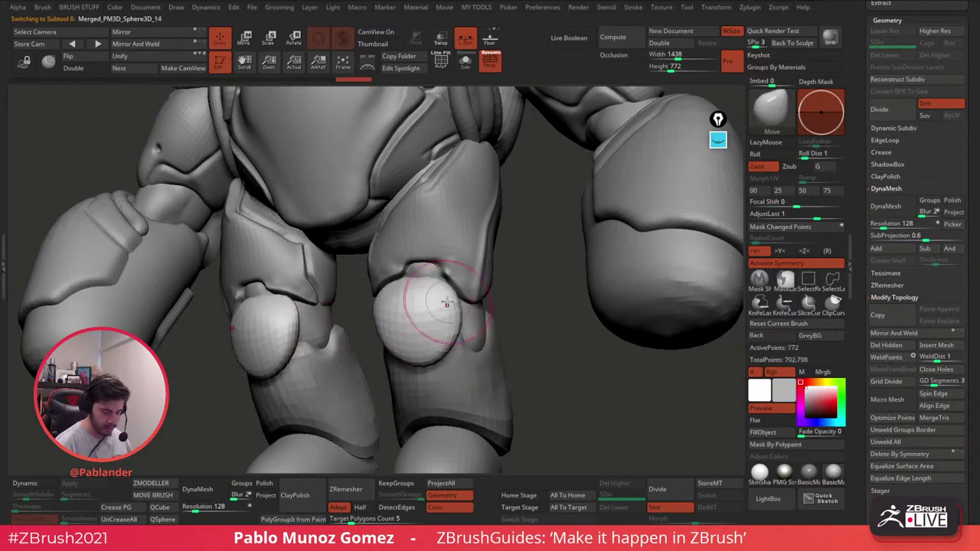
mouse_move(446, 303)
shift+mouse_down()
mouse_move(405, 325)
mouse_move(440, 326)
shift+mouse_up()
right_drag(440, 325, 482, 323)
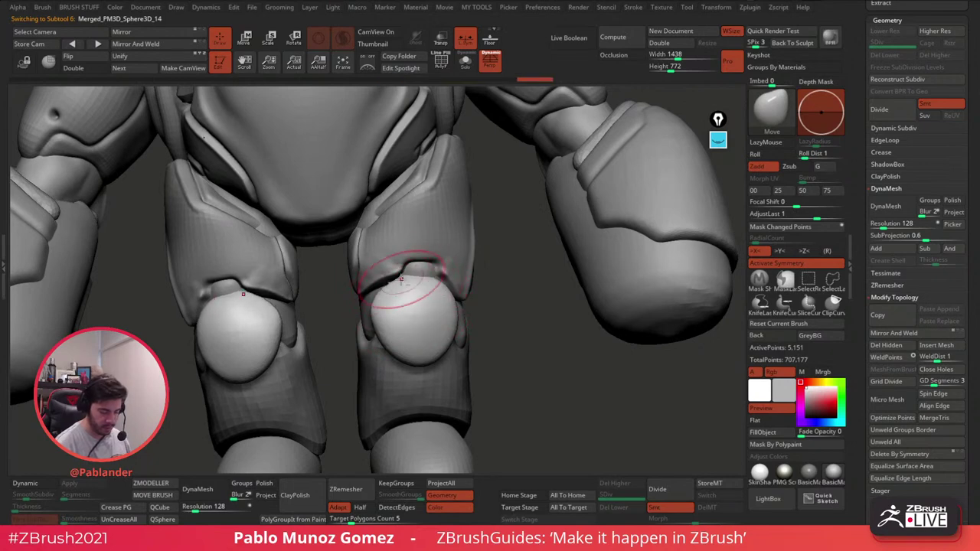
right_drag(409, 280, 416, 282)
mouse_move(416, 282)
mouse_down()
mouse_move(444, 282)
mouse_move(406, 285)
mouse_up()
mouse_move(406, 285)
right_down()
mouse_move(417, 321)
mouse_move(413, 310)
right_up()
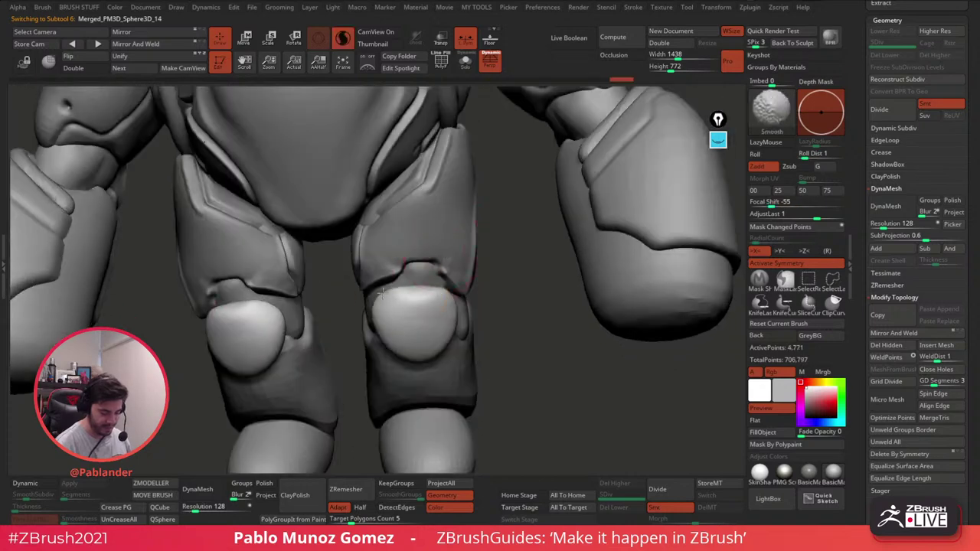
shift+drag(413, 310, 402, 318)
Step: Undo the last knee pad change and reshape the pad's lower outline with the Move brush
mouse_move(436, 294)
right_down()
mouse_move(450, 295)
mouse_move(378, 277)
right_up()
key(shift)
mouse_move(393, 324)
right_down()
mouse_move(448, 339)
mouse_move(426, 354)
right_up()
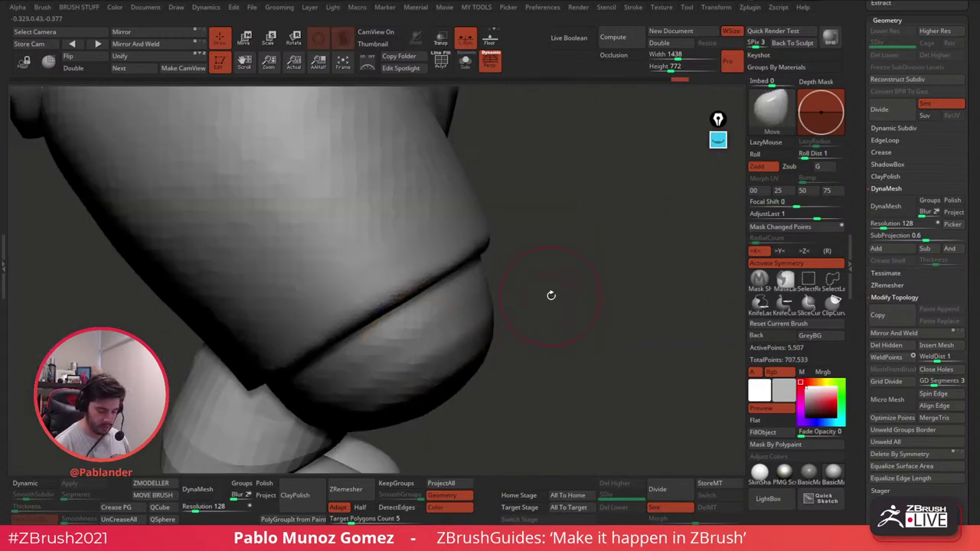
mouse_move(550, 295)
right_down()
mouse_move(557, 299)
mouse_move(474, 284)
right_up()
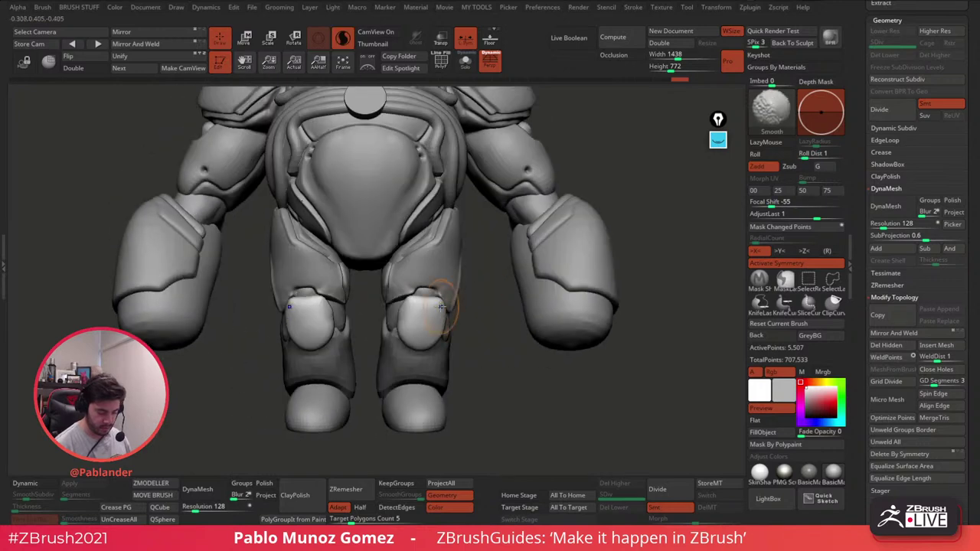
key(ctrl+z)
mouse_move(405, 307)
right_down()
mouse_move(393, 284)
mouse_move(411, 328)
mouse_move(429, 286)
right_up()
drag(409, 348, 406, 341)
right_drag(417, 330, 401, 364)
mouse_move(422, 361)
mouse_down()
mouse_move(426, 350)
mouse_move(416, 371)
mouse_up()
Step: Select the shin armour and smooth its front, sides and upper rim around the knee
alt+click(423, 385)
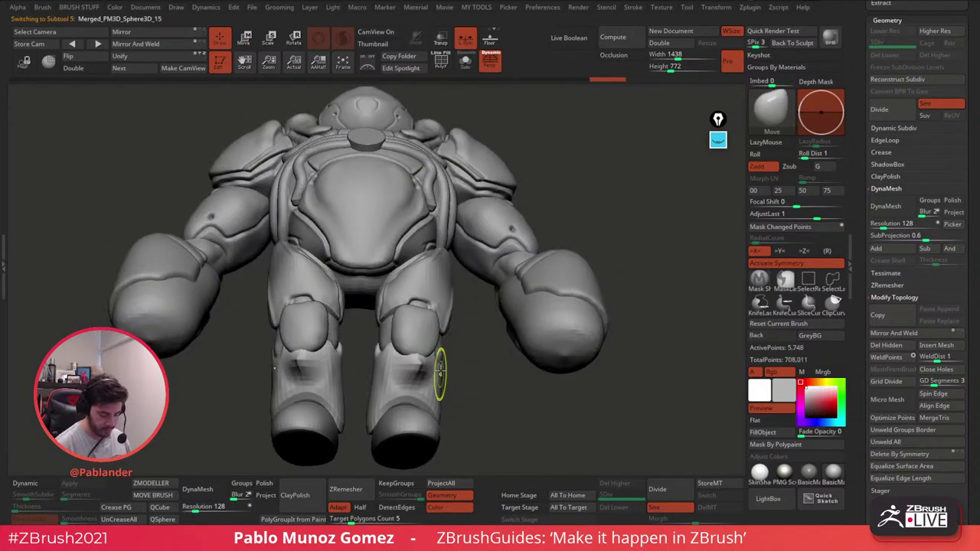
mouse_move(442, 371)
right_down()
mouse_move(457, 394)
mouse_move(472, 355)
right_up()
mouse_move(418, 345)
shift+mouse_down()
mouse_move(448, 342)
mouse_move(439, 320)
mouse_move(453, 323)
shift+mouse_up()
right_drag(501, 344, 454, 352)
shift+drag(467, 372, 501, 369)
right_drag(551, 367, 482, 348)
mouse_move(512, 354)
shift+mouse_down()
mouse_move(485, 354)
mouse_move(535, 337)
mouse_move(542, 366)
shift+mouse_up()
right_drag(501, 379, 523, 380)
Step: Select the boot and smooth its faceted surface around the toe and heel
alt+click(544, 377)
shift+drag(551, 367, 541, 373)
right_drag(545, 372, 589, 361)
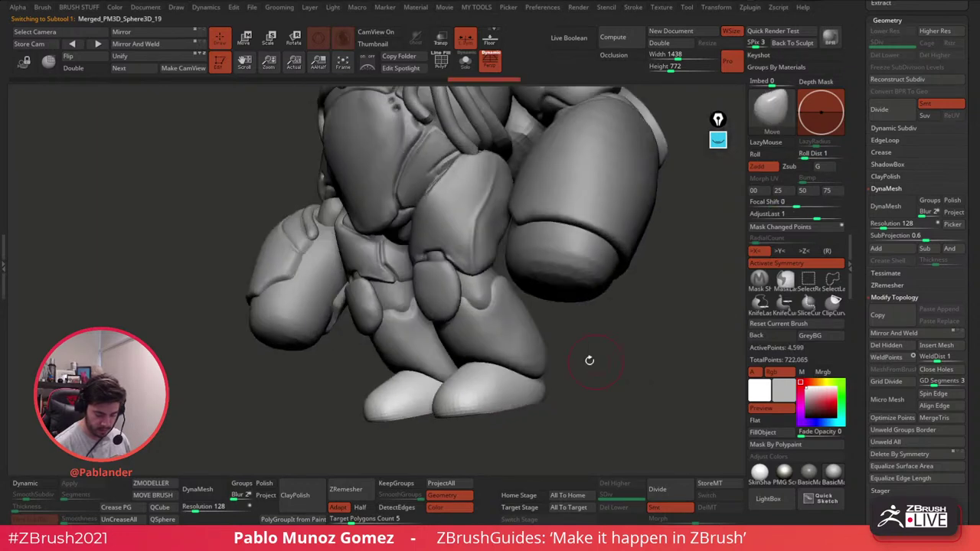
mouse_move(506, 387)
shift+mouse_down()
mouse_move(479, 389)
mouse_move(490, 388)
shift+mouse_up()
right_drag(496, 387, 528, 352)
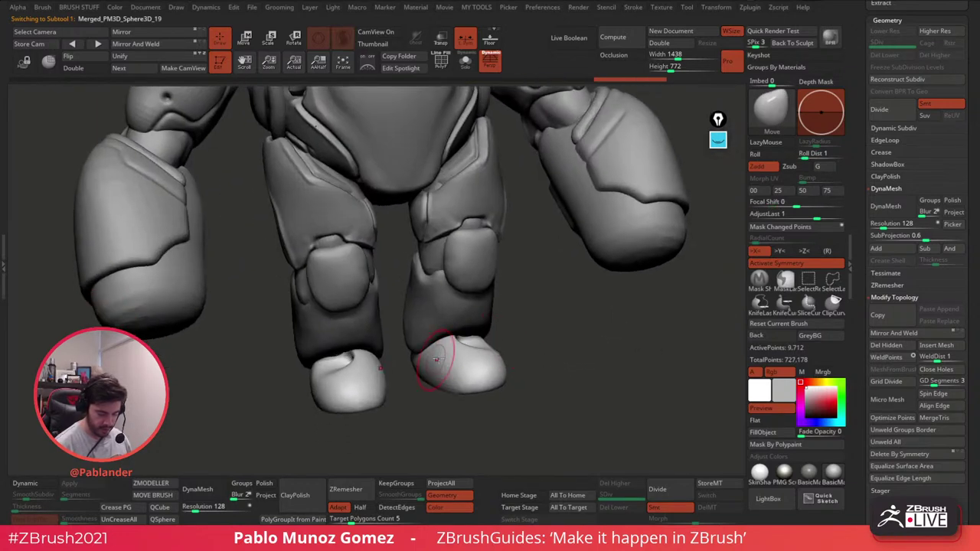
Step: Build up a central ridge on top of the boot with the Clay brush, undoing the first stroke
key(b)
key(c)
key(l)
mouse_move(452, 348)
mouse_down()
mouse_move(466, 341)
mouse_move(441, 352)
mouse_up()
key(ctrl+z)
right_click(518, 318)
right_drag(519, 318, 518, 331)
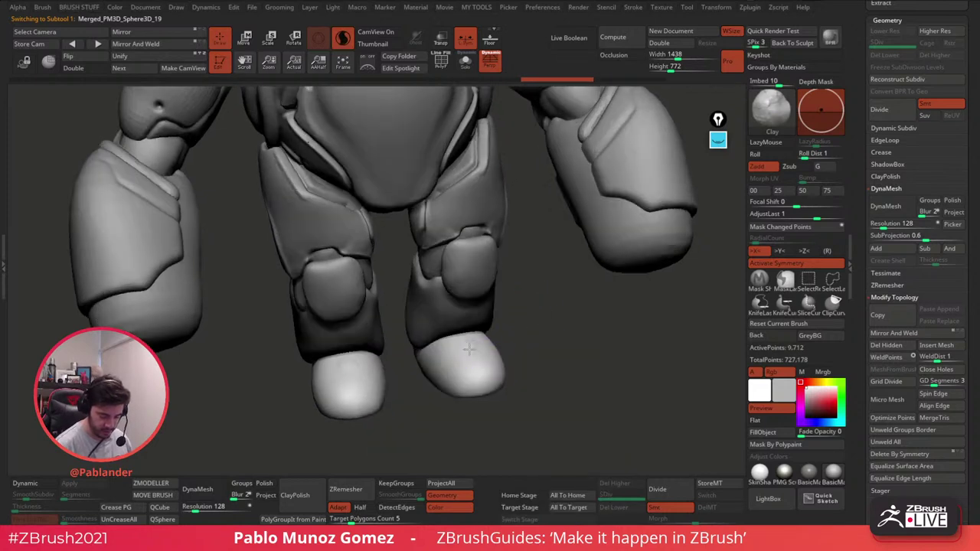
mouse_move(469, 349)
mouse_down()
mouse_move(478, 380)
mouse_move(468, 386)
mouse_move(470, 371)
mouse_up()
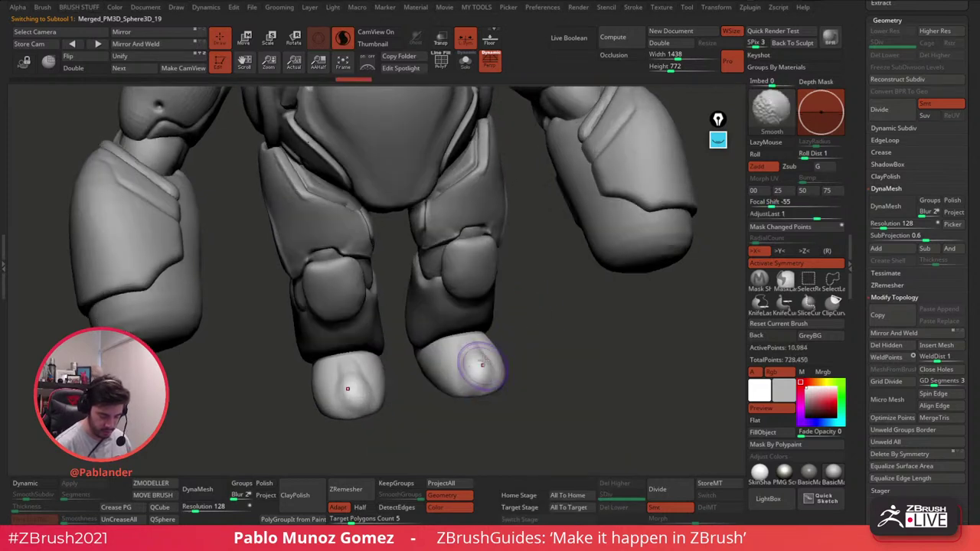
right_drag(481, 360, 523, 346)
Step: Add more Clay volume across the boot's instep and toe, and bring the full figure into view
mouse_move(439, 349)
mouse_down()
mouse_move(436, 374)
mouse_move(472, 375)
mouse_up()
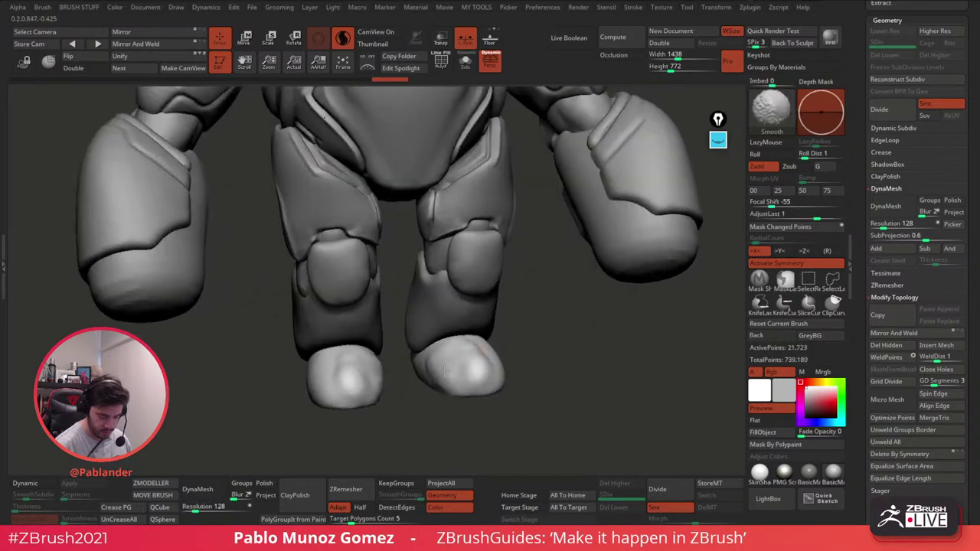
right_drag(535, 354, 503, 337)
mouse_move(504, 338)
mouse_down()
mouse_move(490, 362)
mouse_move(509, 341)
mouse_up()
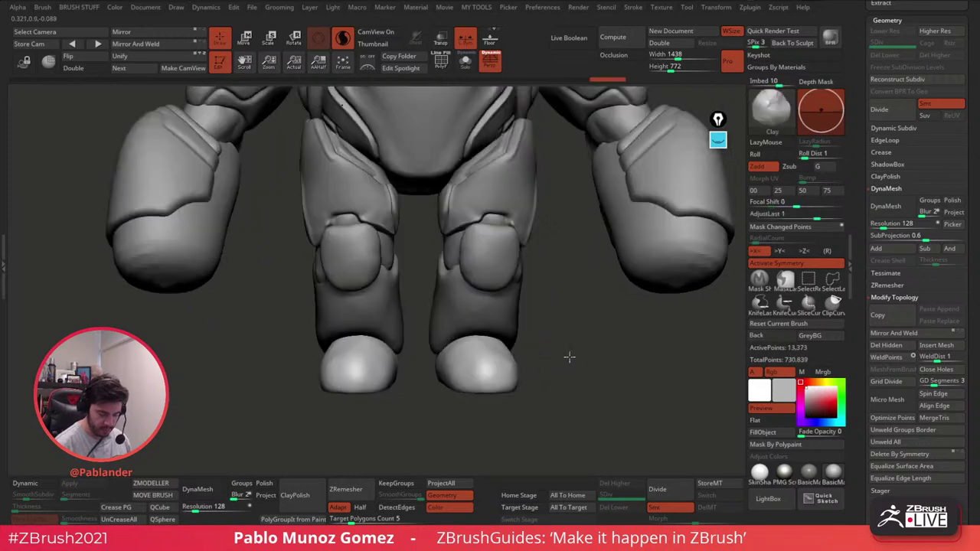
drag(484, 344, 514, 337)
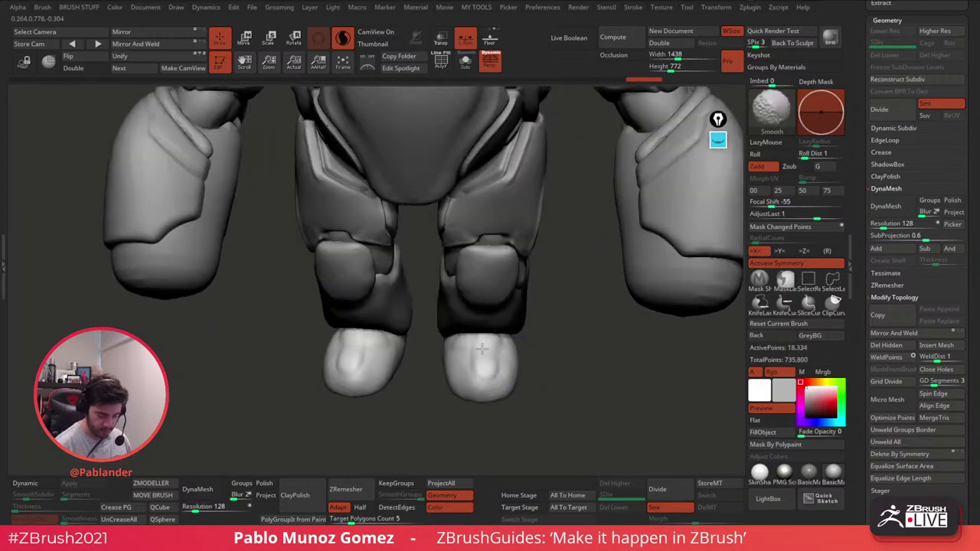
mouse_move(549, 355)
ctrl+right_down()
mouse_move(551, 324)
mouse_move(514, 284)
mouse_move(530, 217)
mouse_move(574, 205)
ctrl+right_up()
mouse_move(574, 205)
mouse_down()
mouse_move(601, 334)
mouse_move(582, 344)
mouse_up()
Step: Switch to the Move brush at a larger size and select the glove on the full figure
key(b)
key(m)
key(v)
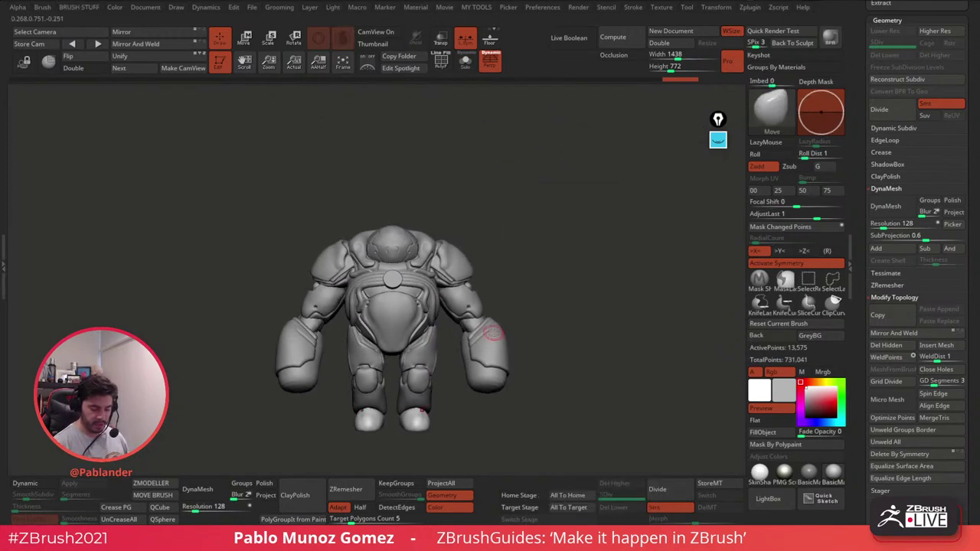
key(space)
alt+click(462, 371)
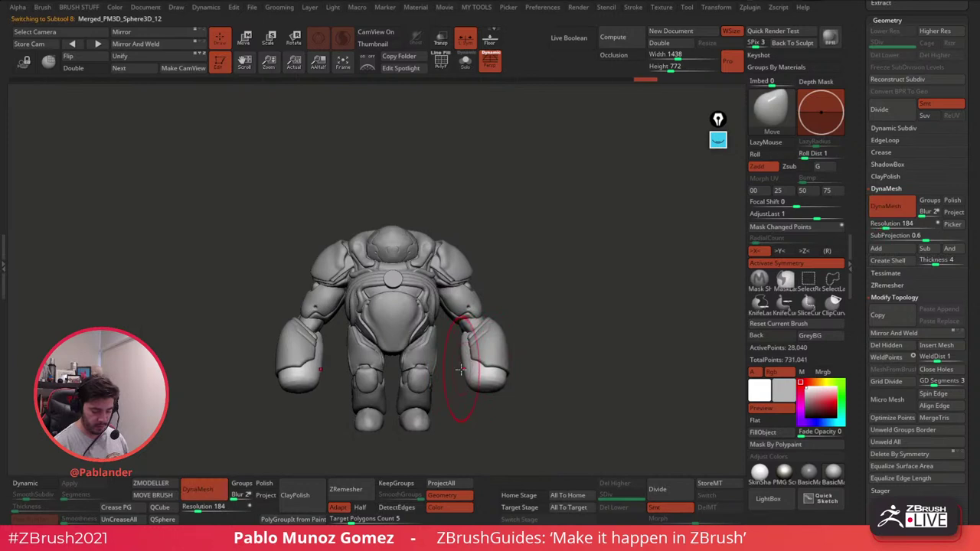
mouse_move(538, 384)
mouse_down()
mouse_move(543, 317)
mouse_move(554, 334)
mouse_move(551, 321)
mouse_move(493, 295)
mouse_move(569, 344)
mouse_move(549, 283)
mouse_move(538, 304)
mouse_move(610, 303)
mouse_move(564, 299)
mouse_move(588, 302)
mouse_move(453, 409)
mouse_move(456, 430)
mouse_up()
key(space)
Step: Select the backpack shell and smooth its faceted surface from top to lower edge into an even volume
alt+click(390, 230)
drag(582, 307, 529, 328)
key(space)
drag(430, 239, 440, 246)
key(ctrl+d)
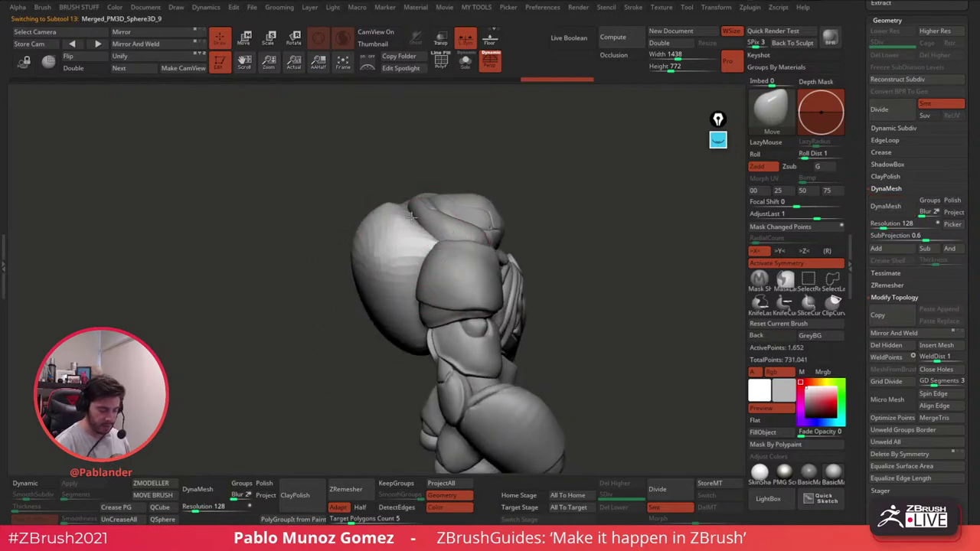
mouse_move(400, 220)
shift+mouse_down()
mouse_move(383, 227)
mouse_move(396, 254)
mouse_move(385, 218)
mouse_move(403, 231)
mouse_move(409, 252)
shift+mouse_up()
drag(329, 207, 439, 235)
mouse_move(390, 367)
shift+mouse_down()
mouse_move(396, 376)
mouse_move(334, 378)
shift+mouse_up()
right_drag(344, 371, 410, 307)
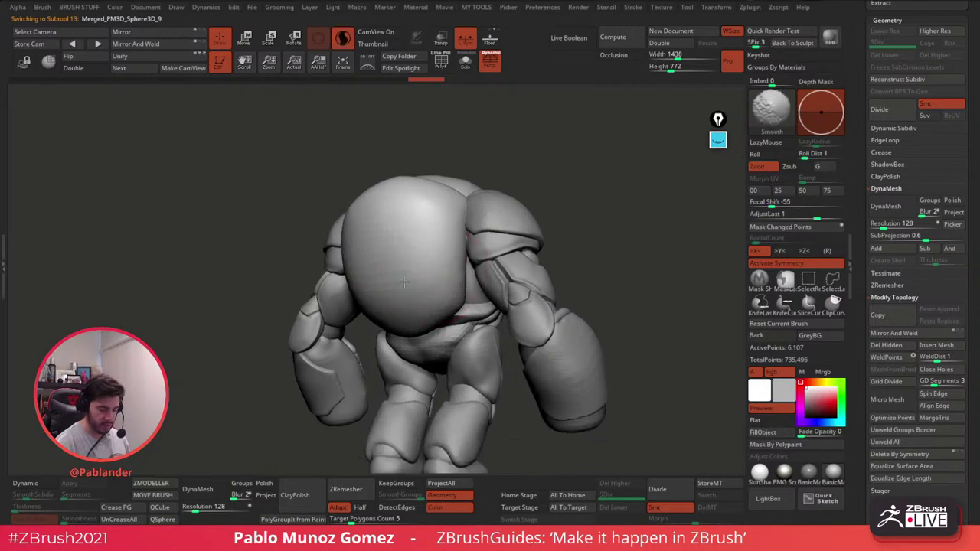
shift+drag(379, 322, 409, 293)
right_drag(410, 293, 459, 288)
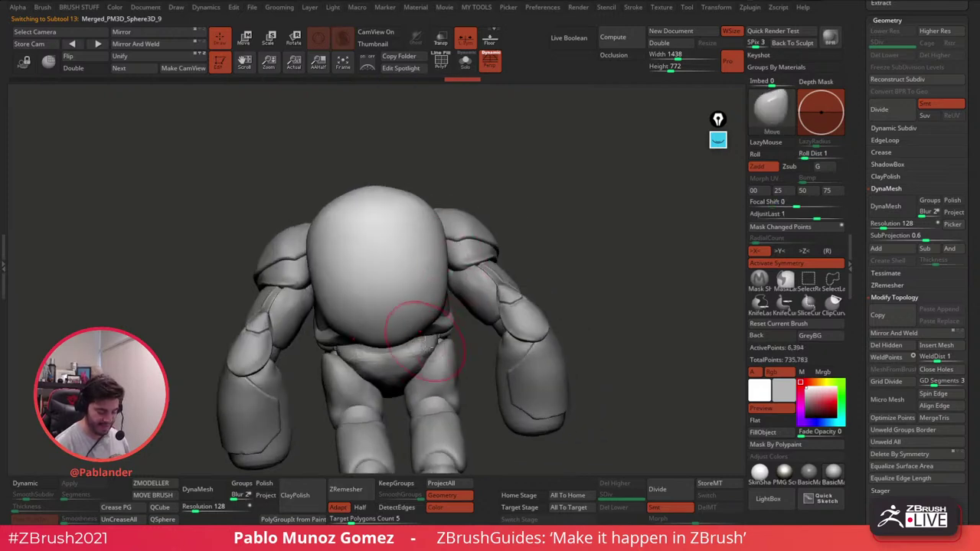
Step: Adjust the backpack's lower edge with the Move brush and smooth the pelvis piece beneath it
drag(428, 345, 417, 337)
shift+drag(421, 341, 413, 358)
drag(426, 323, 421, 329)
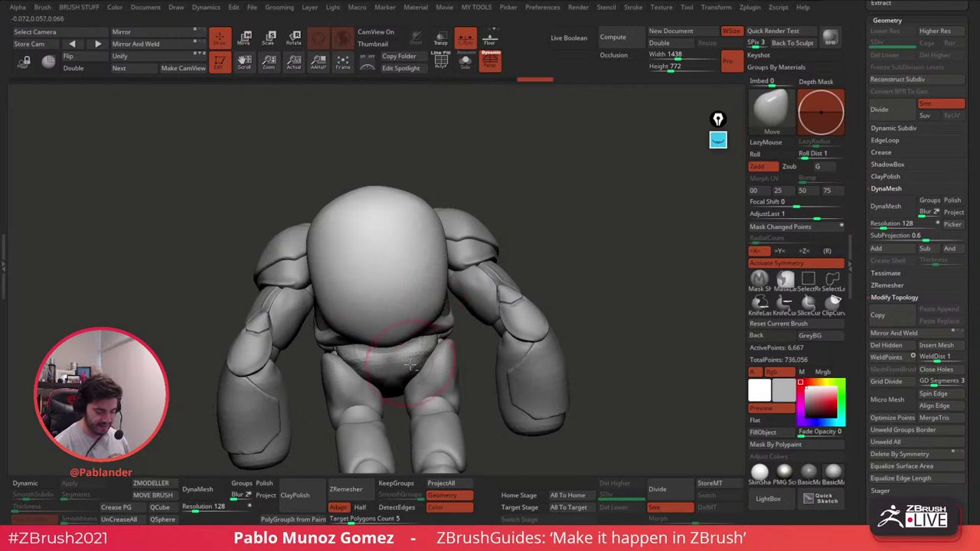
right_drag(412, 365, 407, 350)
alt+click(410, 370)
shift+drag(417, 353, 412, 366)
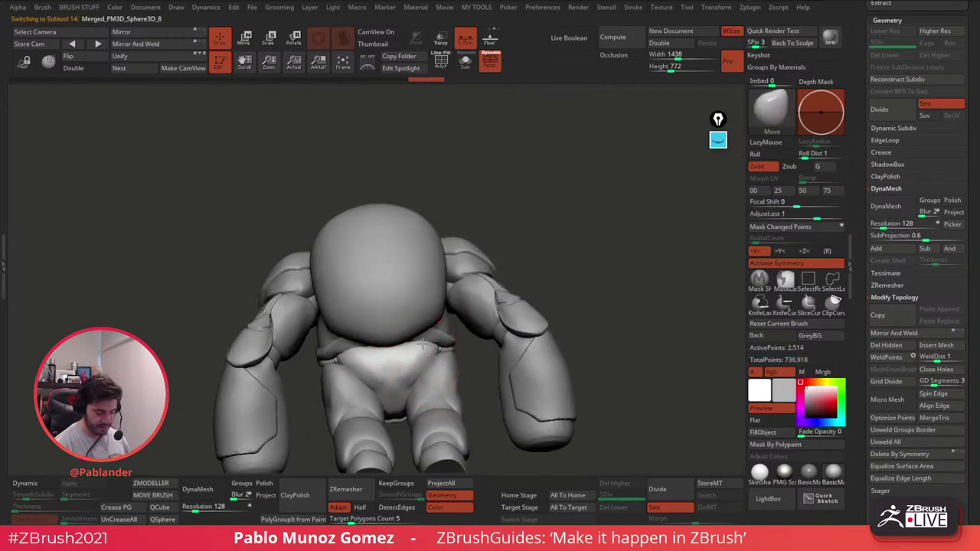
Step: Isolate the backpack and carve a long crease down its side and a slanted one at the upper corner with DamStandard
alt+click(420, 306)
right_drag(421, 302, 432, 309)
key(b)
key(d)
key(s)
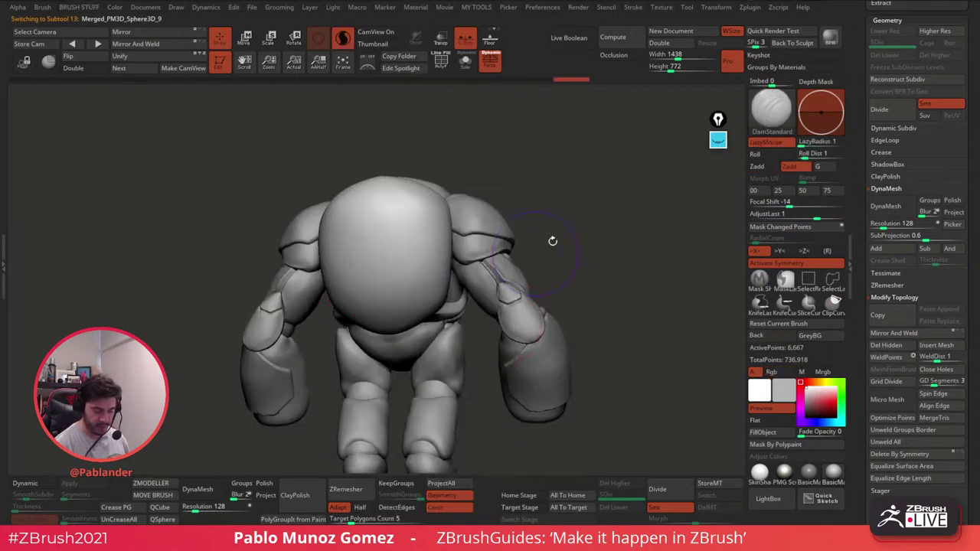
key(space)
drag(543, 164, 464, 162)
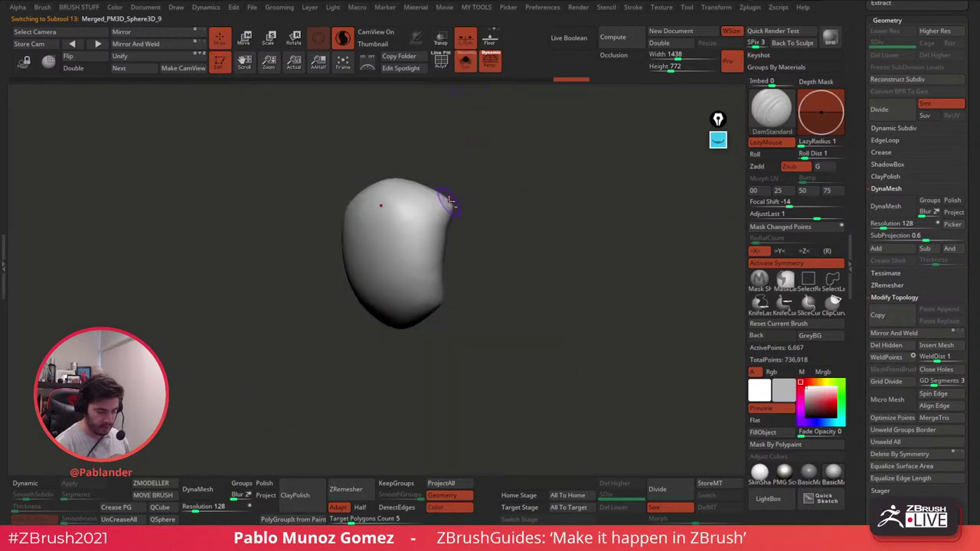
mouse_move(450, 202)
mouse_down()
mouse_move(405, 228)
mouse_move(400, 311)
mouse_up()
mouse_move(414, 219)
mouse_down()
mouse_move(435, 224)
mouse_move(452, 207)
mouse_up()
mouse_move(487, 203)
mouse_down()
mouse_move(422, 228)
mouse_move(461, 208)
mouse_up()
drag(470, 204, 508, 203)
drag(425, 236, 415, 223)
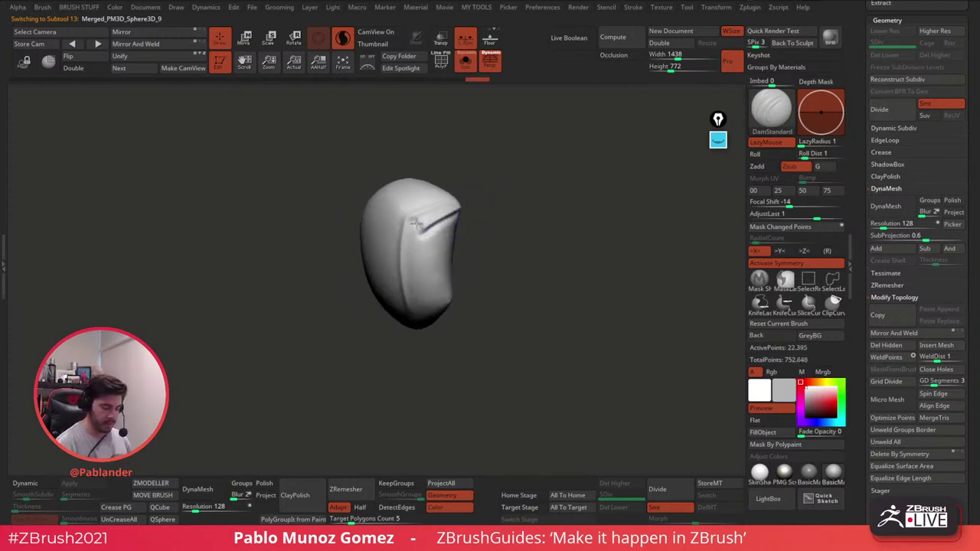
Step: Carve a second crease across the backpack's upper corner parallel to the first, undoing one stray stroke
right_drag(415, 222, 431, 229)
right_drag(424, 196, 425, 188)
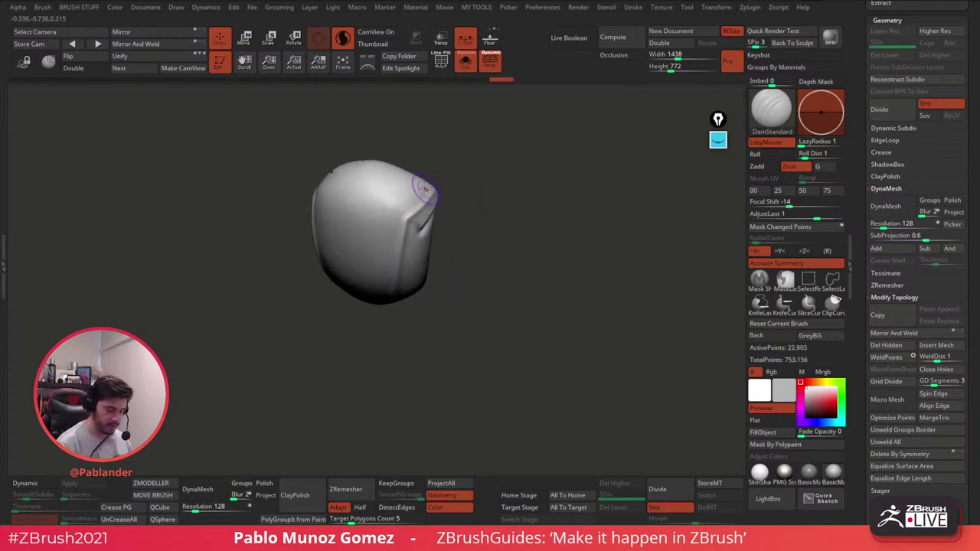
drag(424, 188, 378, 219)
right_drag(378, 219, 402, 207)
mouse_move(384, 218)
mouse_down()
mouse_move(334, 324)
mouse_move(388, 206)
mouse_up()
key(ctrl+z)
right_drag(401, 186, 411, 201)
mouse_move(416, 205)
mouse_down()
mouse_move(386, 218)
mouse_move(385, 231)
mouse_up()
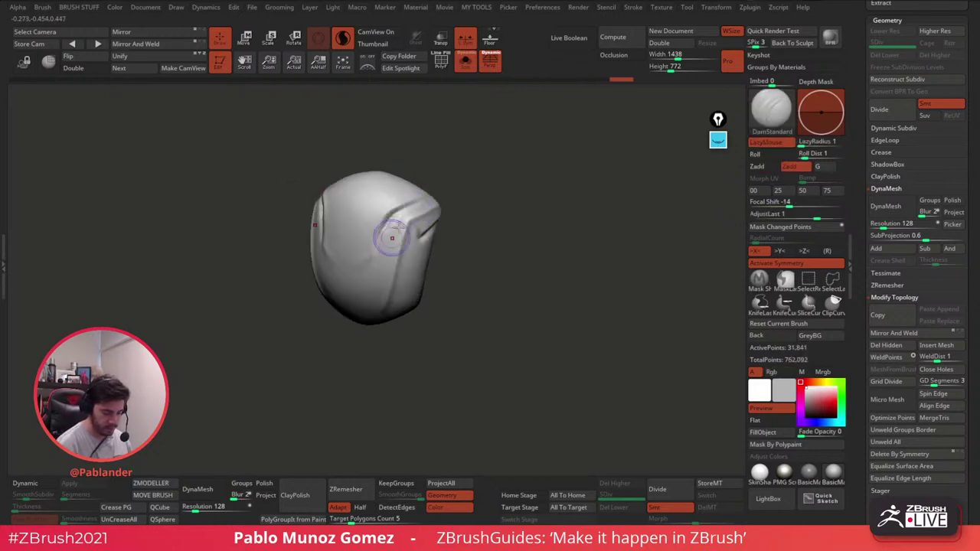
Step: Deepen and extend the panel creases running down the backpack's side
right_click(362, 280)
right_drag(464, 174, 456, 186)
mouse_move(436, 207)
mouse_down()
mouse_move(411, 225)
mouse_move(427, 258)
mouse_up()
right_drag(455, 266, 448, 249)
mouse_move(434, 234)
mouse_down()
mouse_move(429, 259)
mouse_move(423, 246)
mouse_up()
Step: Carve a rounded U-shaped hatch outline into the backpack's top, show the whole model, and smooth the hatch edge
mouse_move(452, 256)
right_down()
mouse_move(487, 264)
mouse_move(482, 232)
mouse_move(491, 267)
right_up()
click(382, 276)
mouse_move(388, 245)
mouse_down()
mouse_move(384, 264)
mouse_move(357, 279)
mouse_move(385, 261)
mouse_move(387, 245)
mouse_up()
right_drag(408, 210, 431, 265)
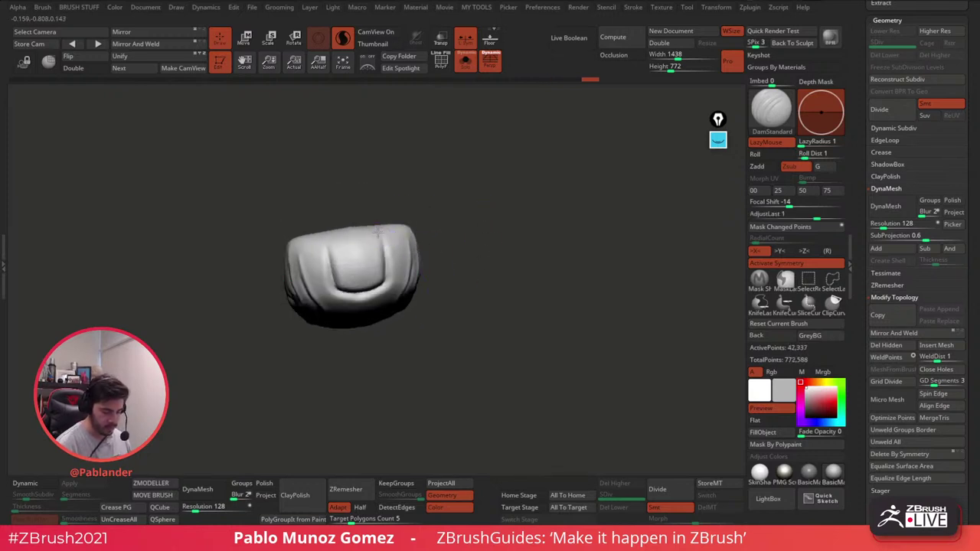
drag(380, 232, 385, 283)
click(465, 64)
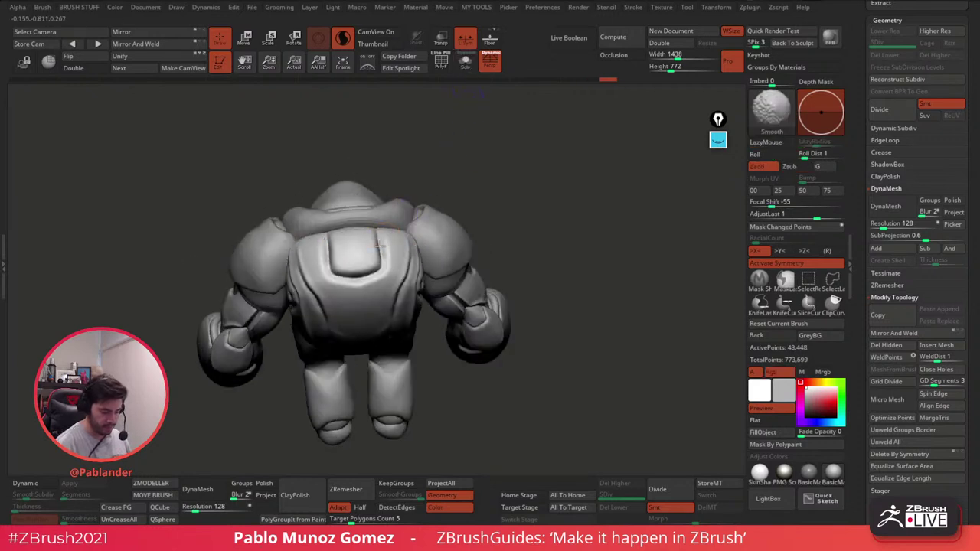
shift+drag(386, 267, 391, 264)
mouse_move(470, 263)
alt+mouse_down()
mouse_move(495, 246)
mouse_move(535, 274)
mouse_move(498, 265)
mouse_move(546, 258)
mouse_move(456, 349)
mouse_move(433, 343)
mouse_move(390, 379)
mouse_move(470, 371)
mouse_move(491, 326)
mouse_move(444, 383)
alt+mouse_up()
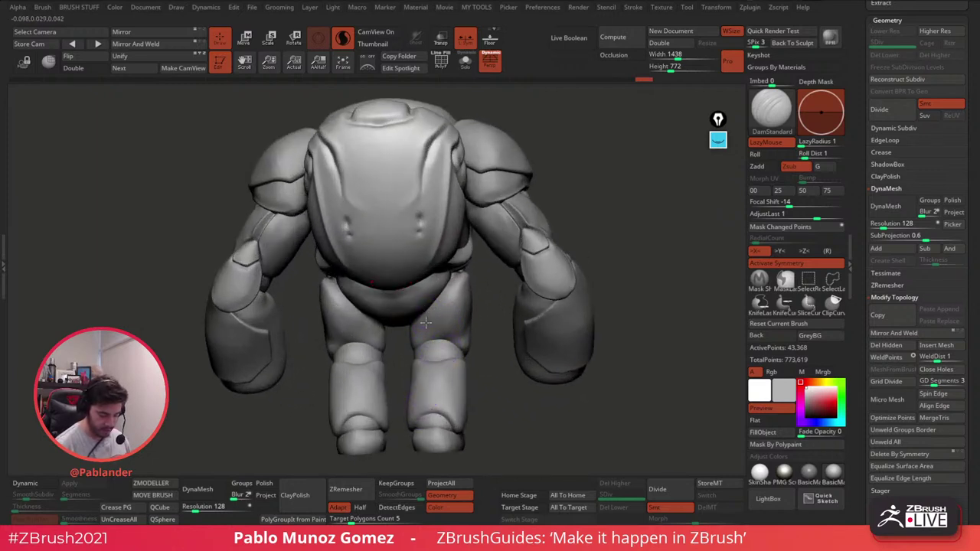
Step: Select the inner leg mesh and add volume to the upper leg between the thigh armour and pelvis with the Inflat brush
alt+click(435, 325)
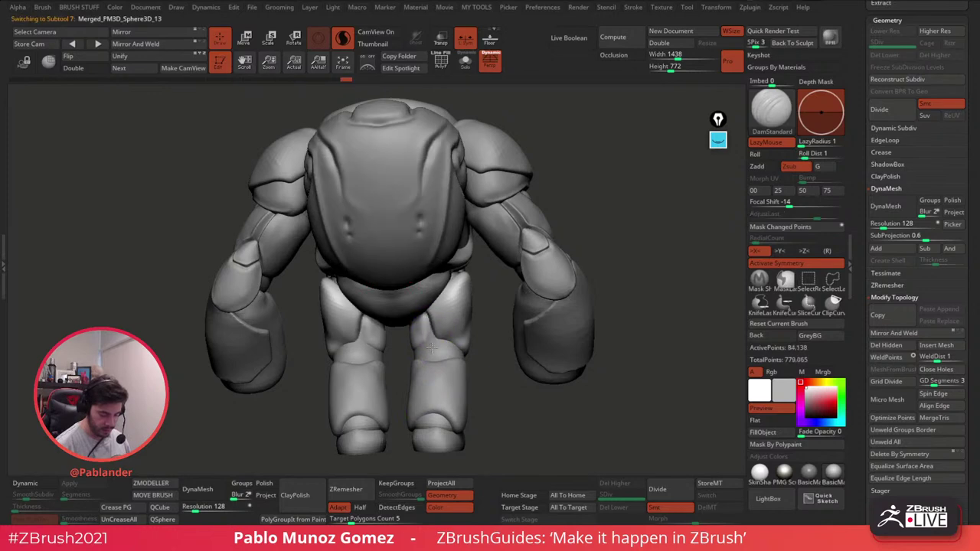
drag(431, 348, 435, 349)
right_drag(435, 349, 449, 323)
mouse_move(427, 307)
mouse_down()
mouse_move(446, 338)
mouse_move(418, 328)
mouse_move(423, 314)
mouse_move(427, 330)
mouse_move(421, 311)
mouse_move(422, 321)
mouse_up()
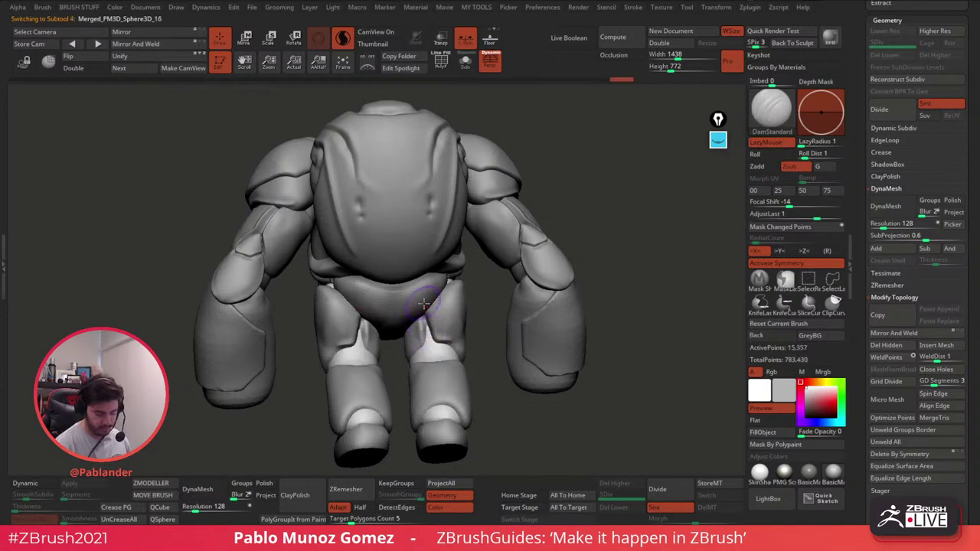
key(b)
click(424, 309)
mouse_move(426, 317)
mouse_down()
mouse_move(429, 331)
mouse_move(432, 312)
mouse_up()
ctrl+right_drag(456, 343, 459, 302)
right_drag(459, 303, 574, 268)
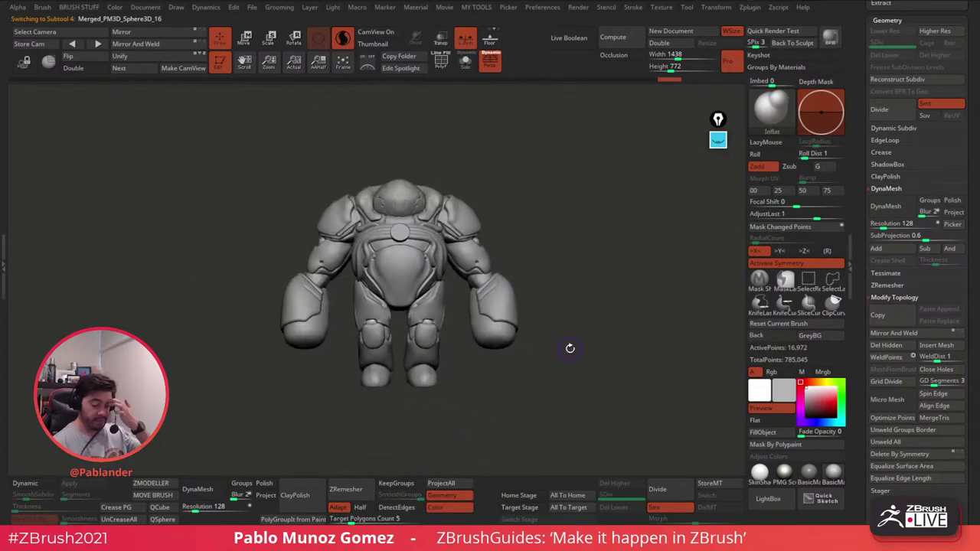
Step: Insert symmetrical cylinders at the ends of both forearms using Insert Cylinder from the IMM Primitives brush
right_drag(541, 338, 584, 302)
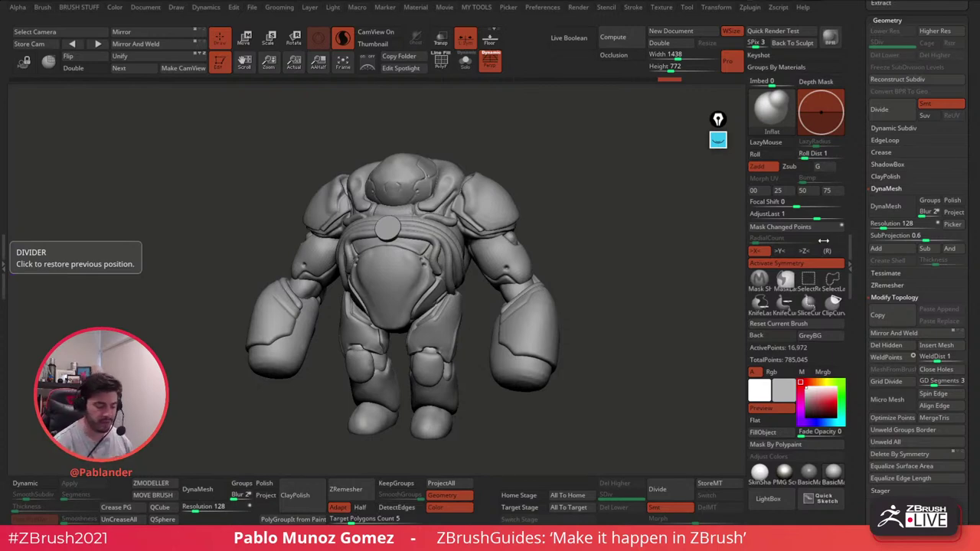
mouse_move(614, 271)
mouse_down()
mouse_move(634, 277)
mouse_move(624, 285)
mouse_up()
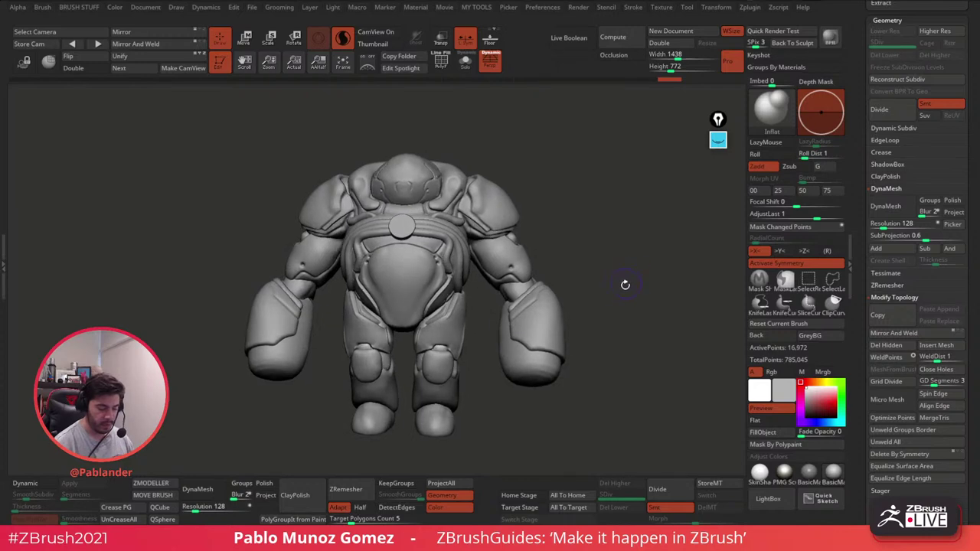
alt+drag(657, 195, 613, 200)
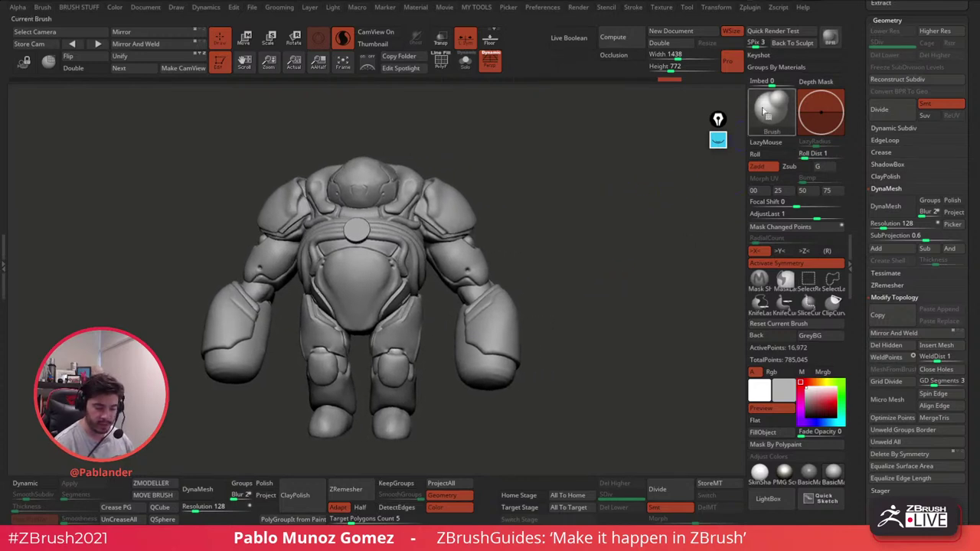
click(763, 111)
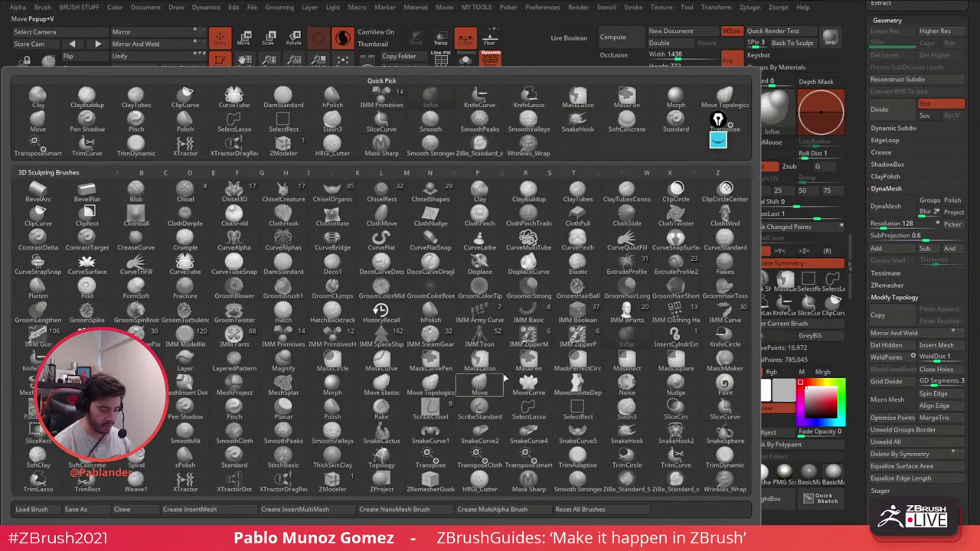
click(287, 344)
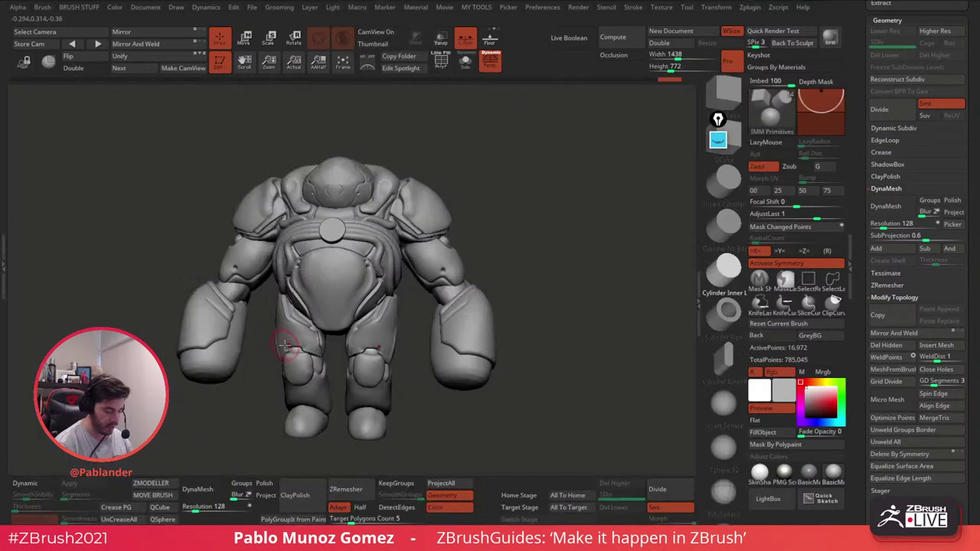
click(729, 189)
drag(592, 350, 644, 324)
scroll(856, 198, up, 10)
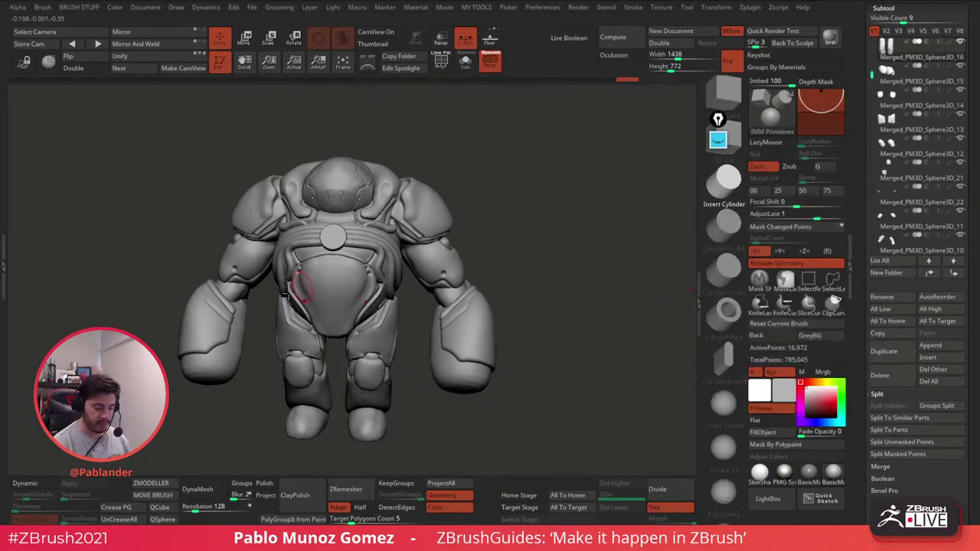
drag(516, 367, 493, 315)
click(483, 299)
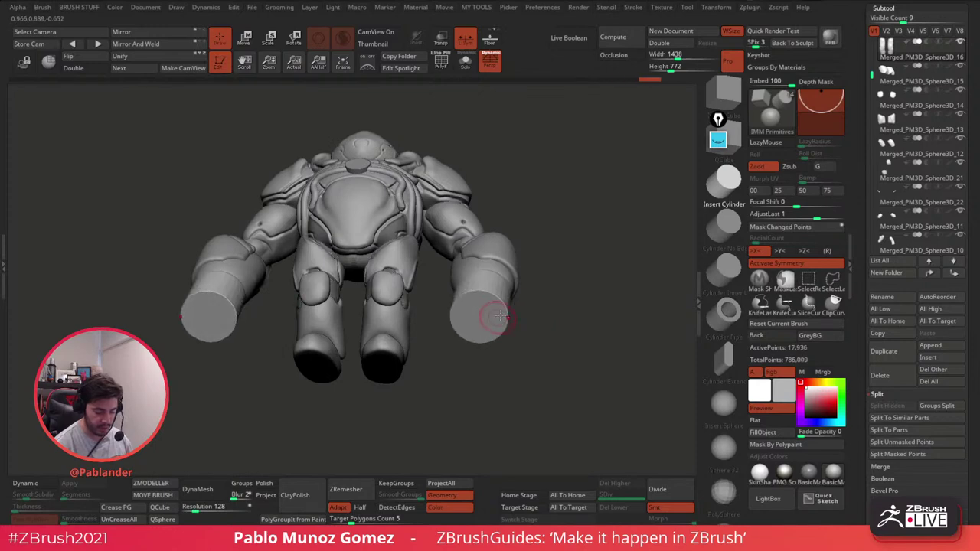
Step: Move the inserted cylinders up into the forearm ends and scale them to fit inside the cuffs
click(245, 38)
drag(568, 321, 528, 354)
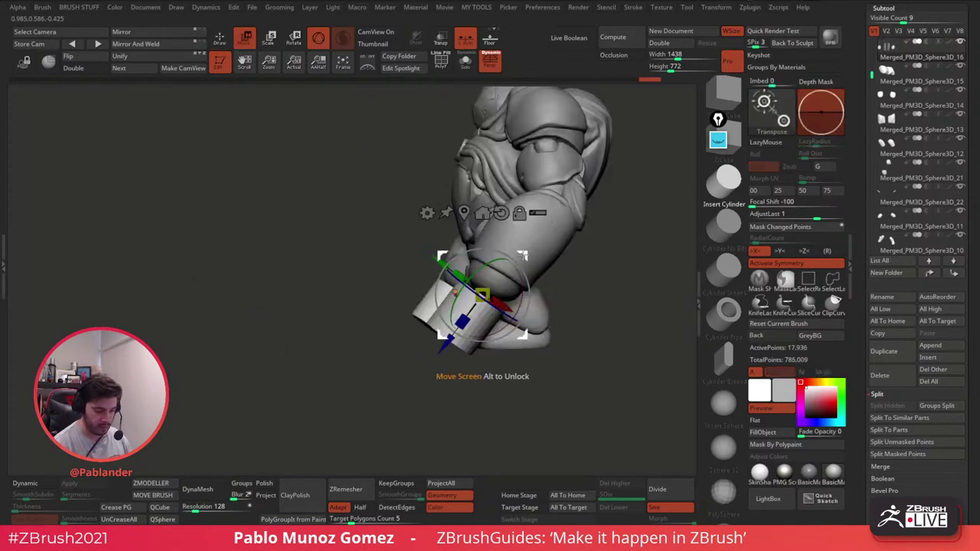
drag(525, 249, 549, 269)
alt+drag(583, 228, 581, 252)
drag(556, 220, 560, 219)
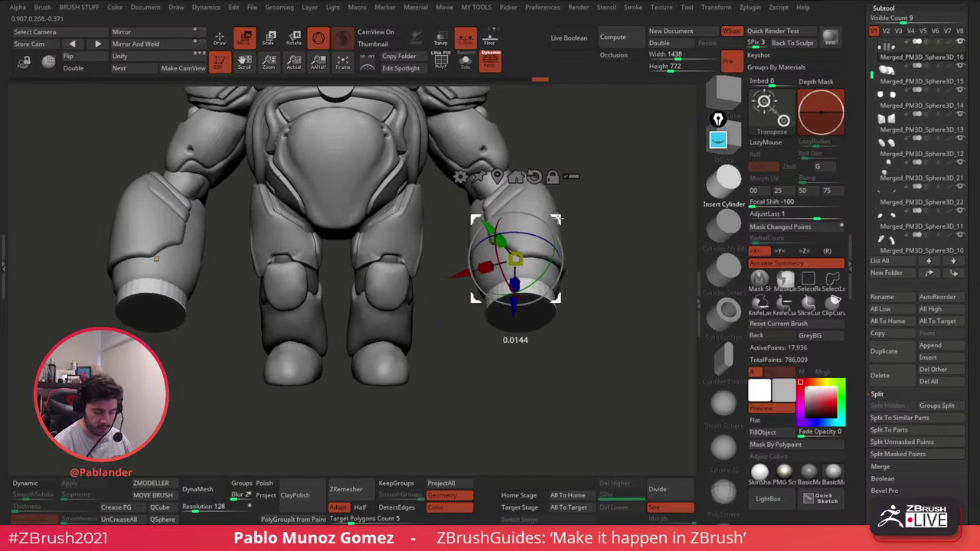
Step: Centre the cylinders within the forearm openings and fine-tune their size so a short rim protrudes
drag(602, 254, 587, 208)
drag(531, 286, 533, 292)
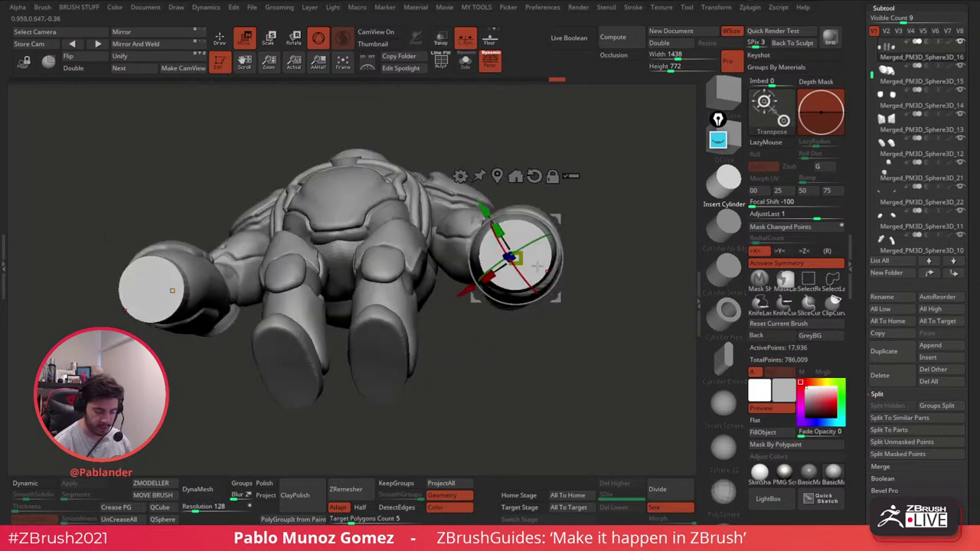
drag(557, 220, 556, 217)
drag(516, 256, 516, 261)
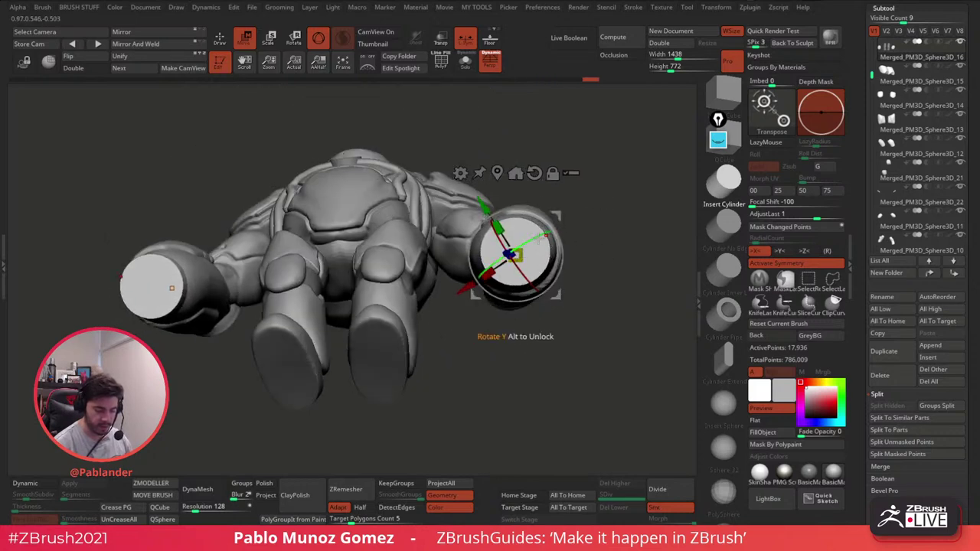
drag(589, 230, 595, 300)
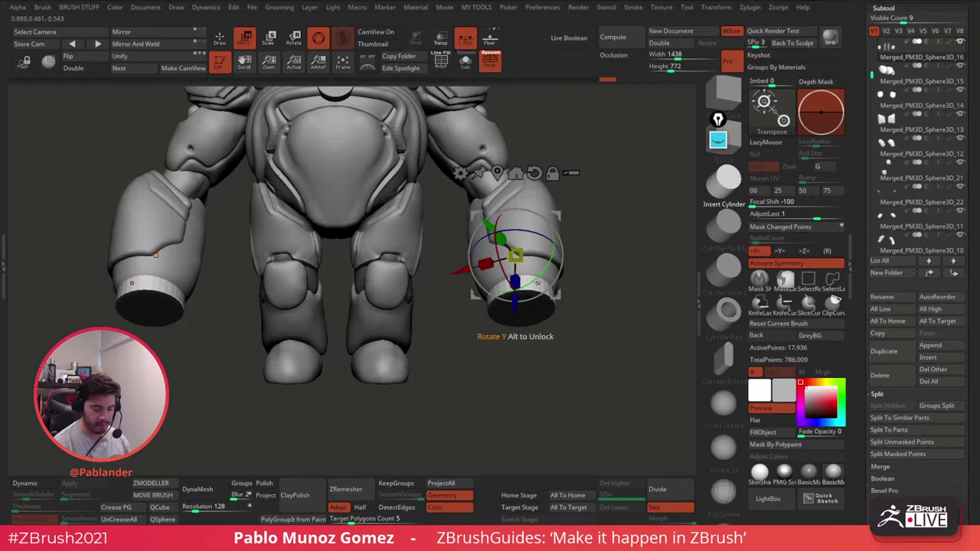
drag(501, 271, 502, 277)
mouse_move(599, 254)
mouse_down()
mouse_move(623, 249)
mouse_move(610, 237)
mouse_up()
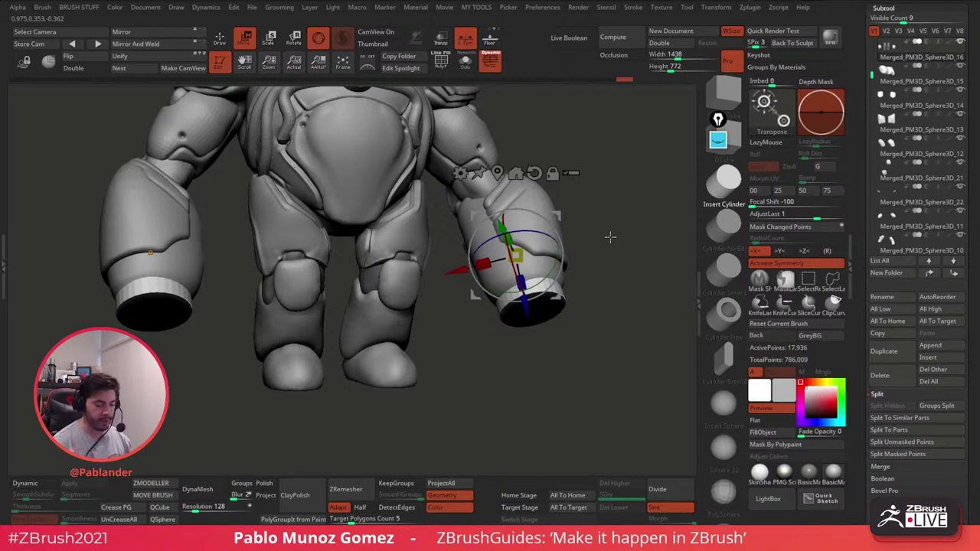
drag(587, 249, 539, 247)
drag(529, 310, 527, 311)
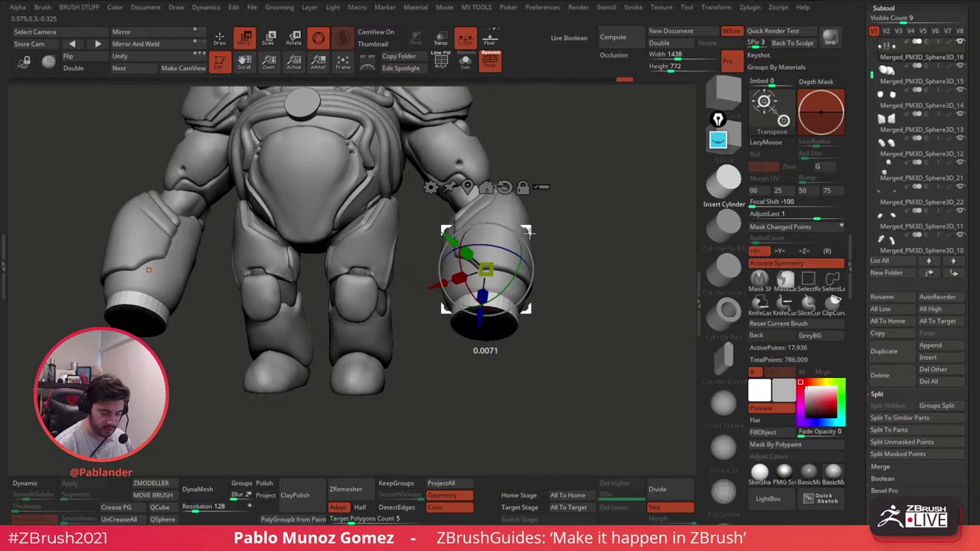
Step: Separate the cylinders from the leg mesh with Split Unmasked Points, show the whole model, and make the cylinder subtool active
click(219, 43)
click(466, 59)
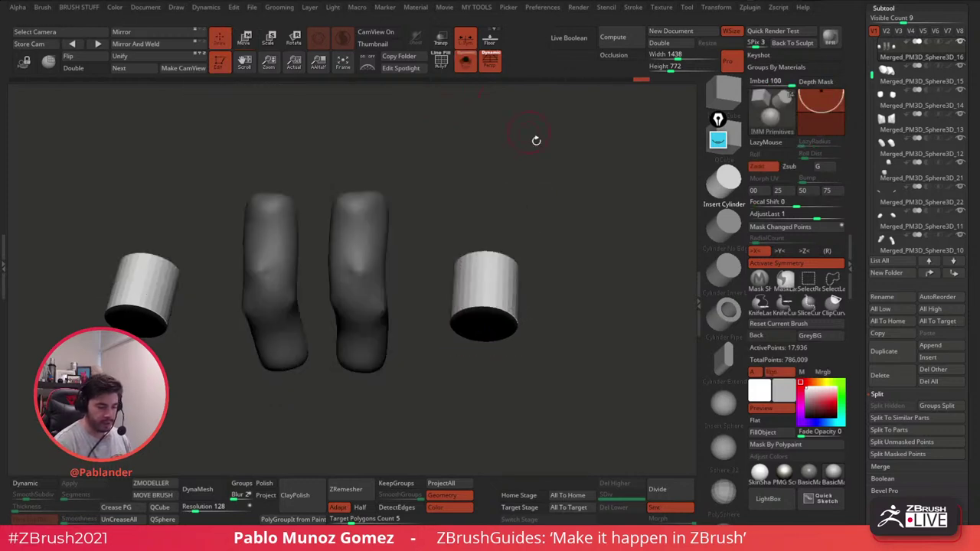
alt+drag(540, 182, 557, 206)
drag(462, 384, 502, 349)
key(5)
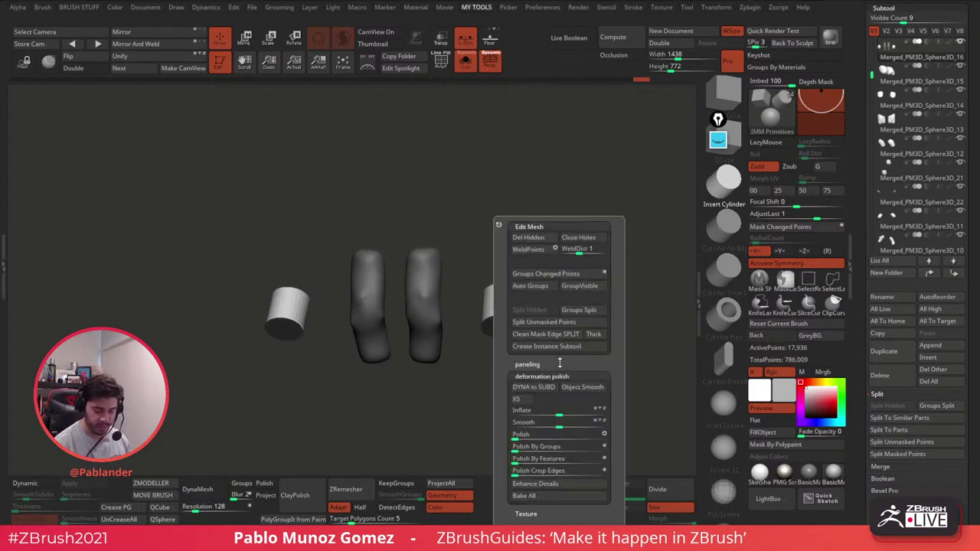
click(543, 321)
click(466, 63)
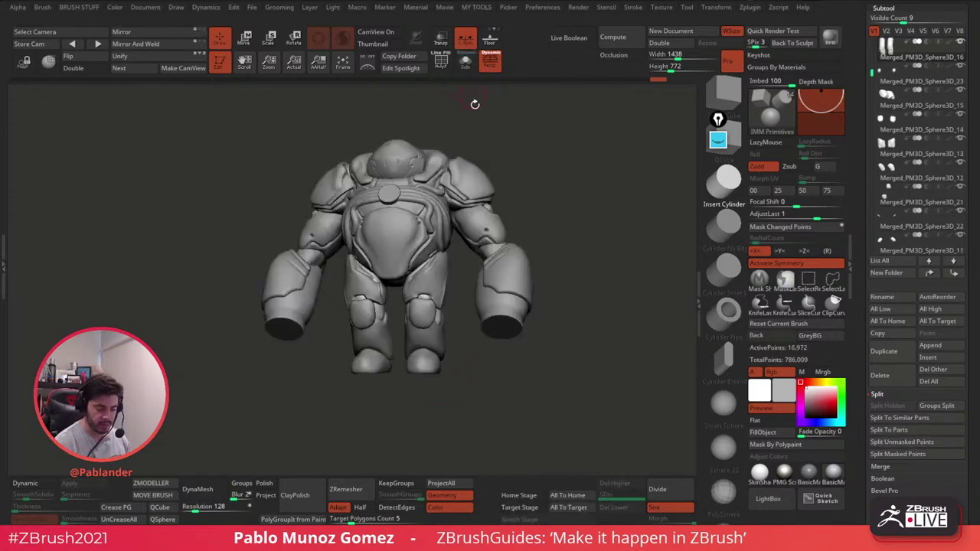
alt+click(508, 316)
drag(540, 320, 565, 327)
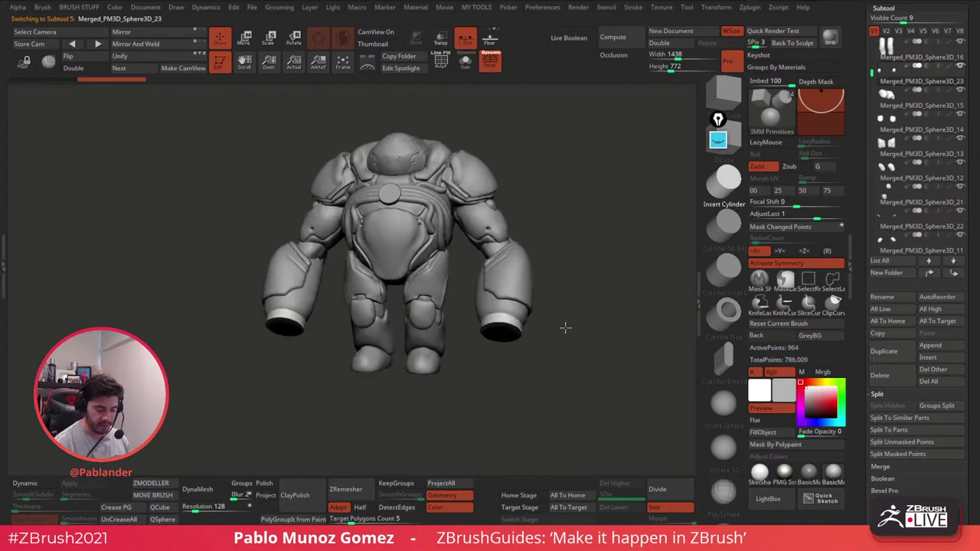
Step: Fill all visible subtools with white using SubTool Master's Fill with the Color option
drag(525, 360, 440, 398)
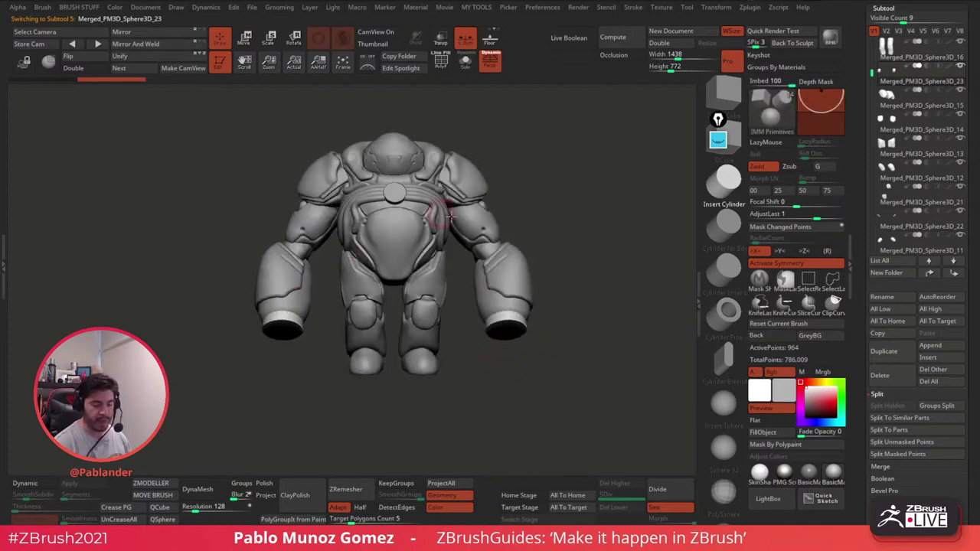
alt+drag(450, 217, 446, 238)
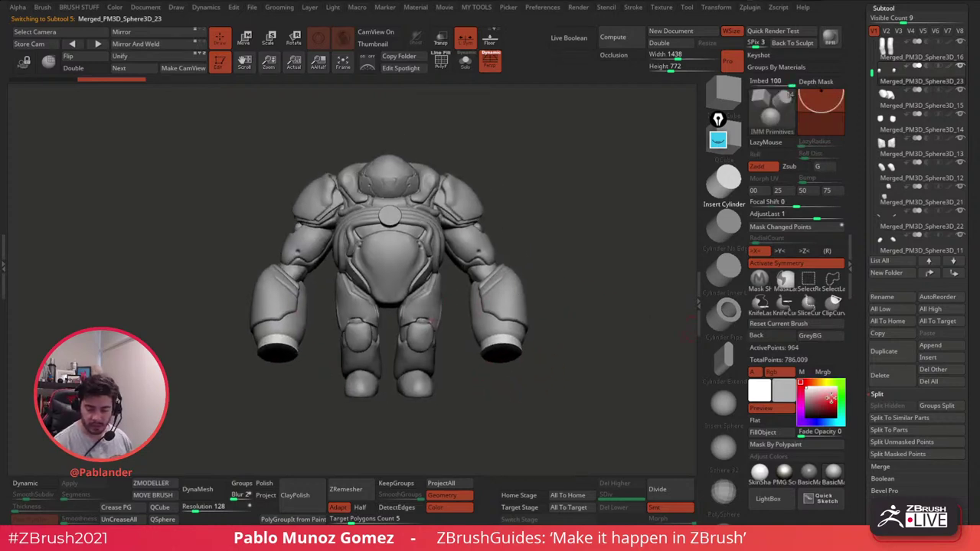
click(830, 397)
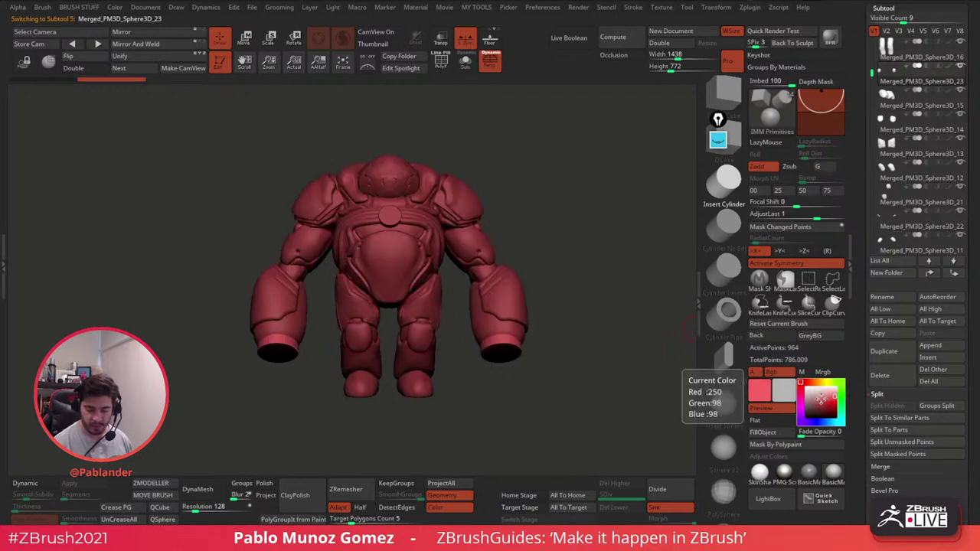
click(807, 388)
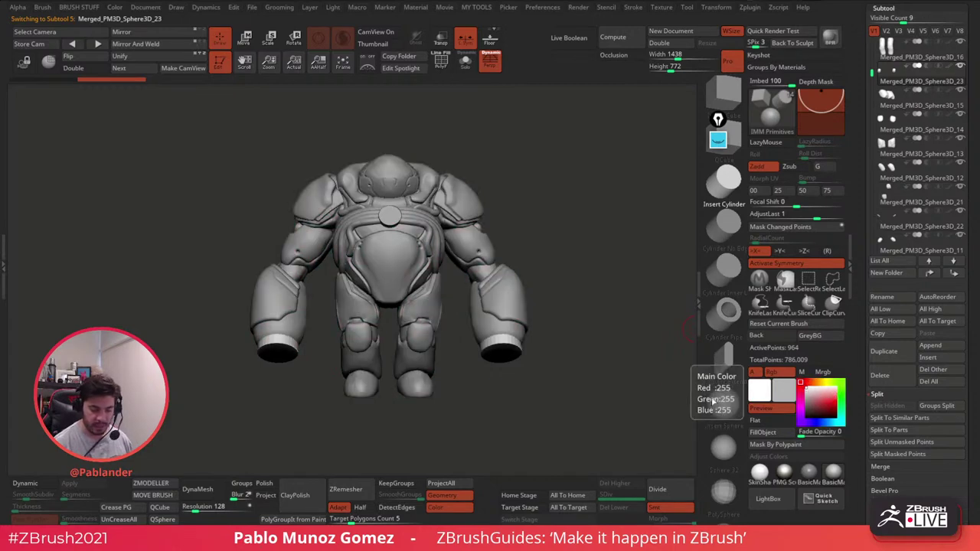
click(750, 7)
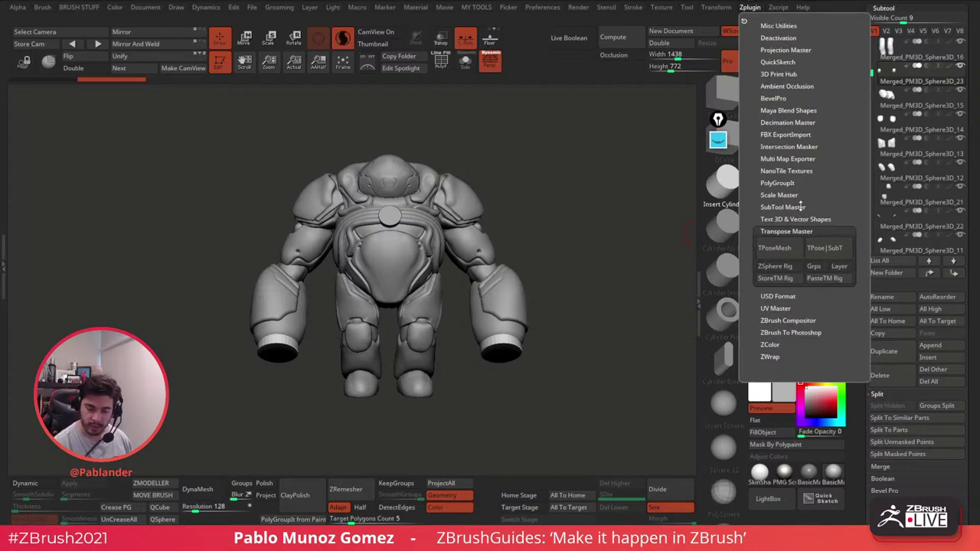
click(798, 208)
click(833, 265)
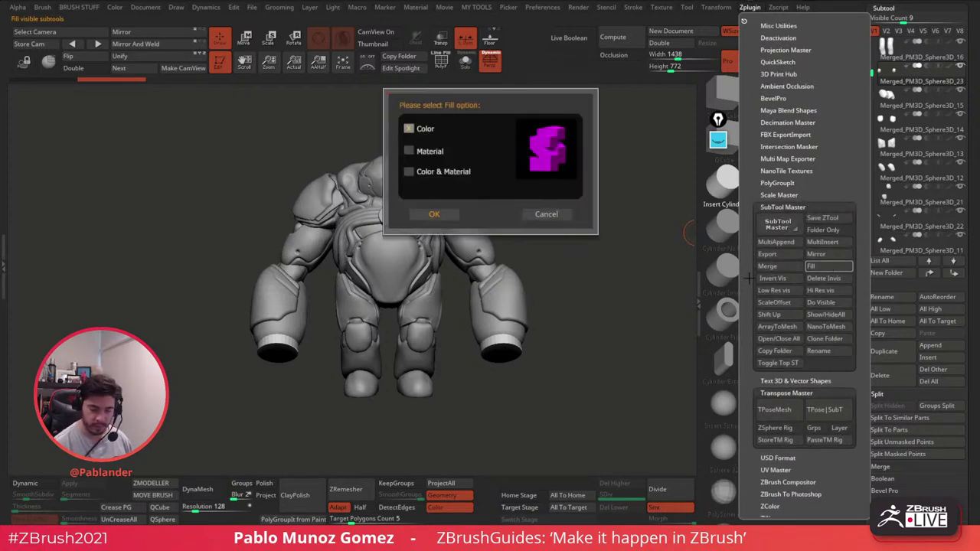
click(434, 215)
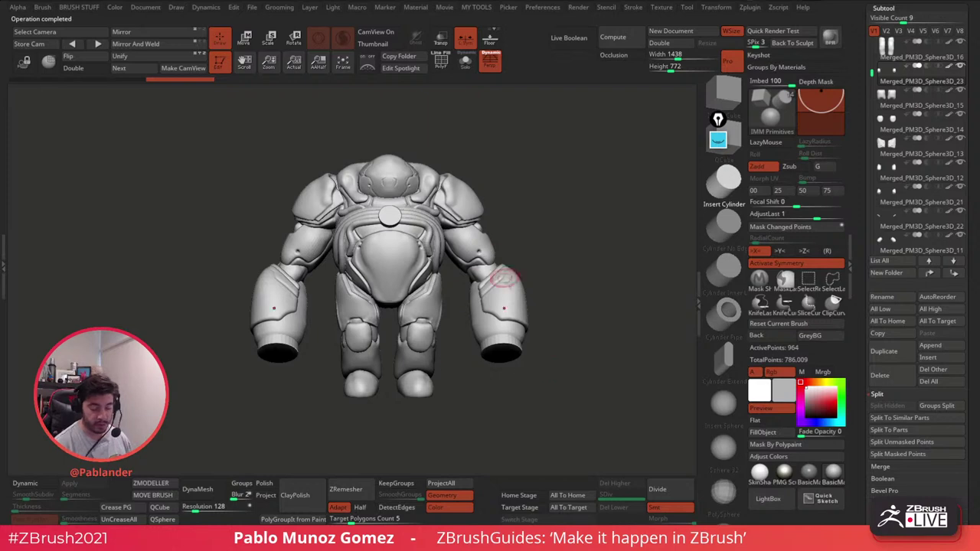
Step: Choose a muted golden-brown colour and fill the forearm cylinders with it
mouse_move(553, 333)
mouse_down()
mouse_move(514, 353)
mouse_move(547, 367)
mouse_up()
click(828, 422)
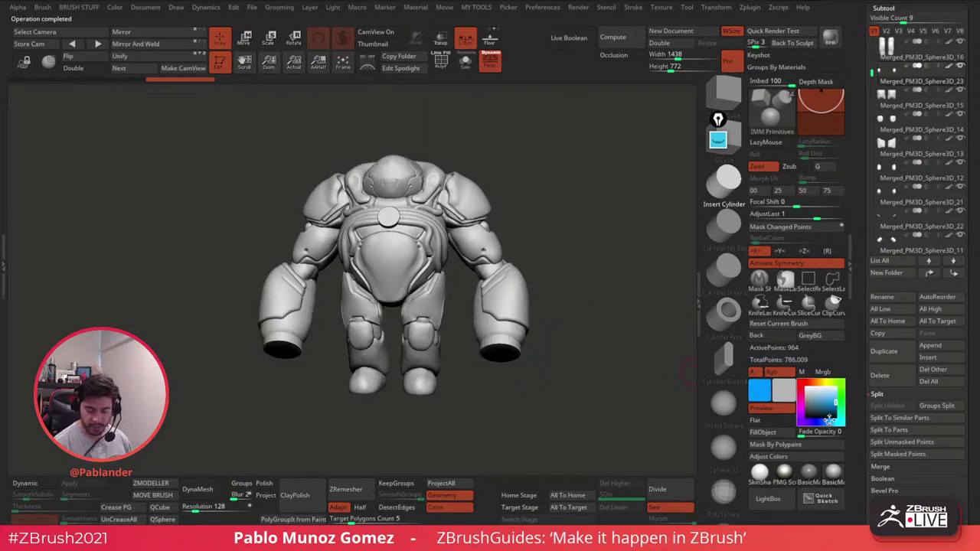
click(828, 382)
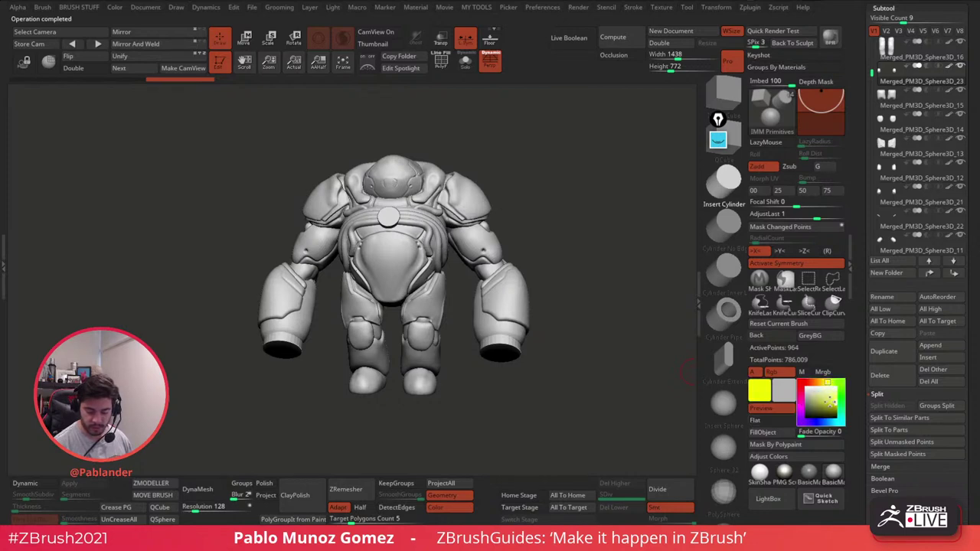
click(831, 402)
drag(831, 401, 823, 404)
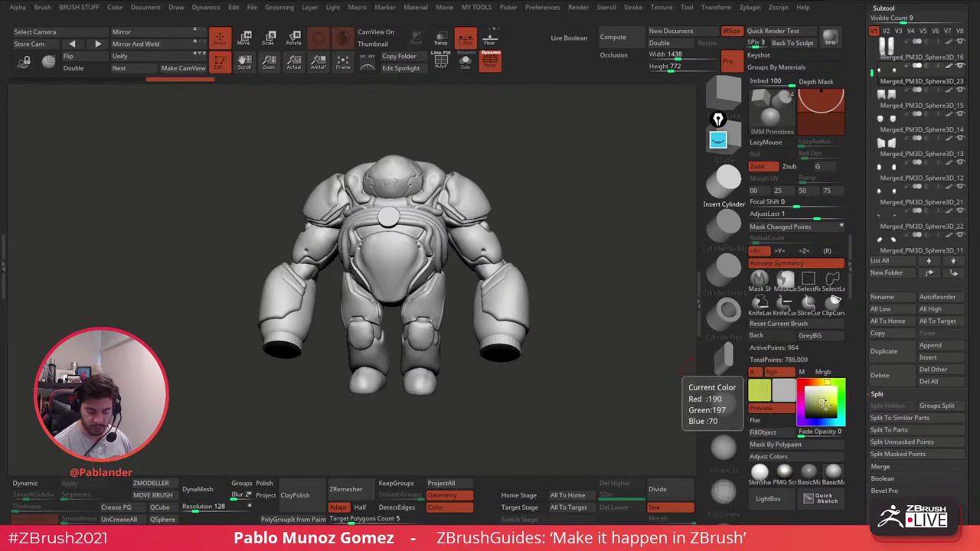
click(820, 383)
click(762, 432)
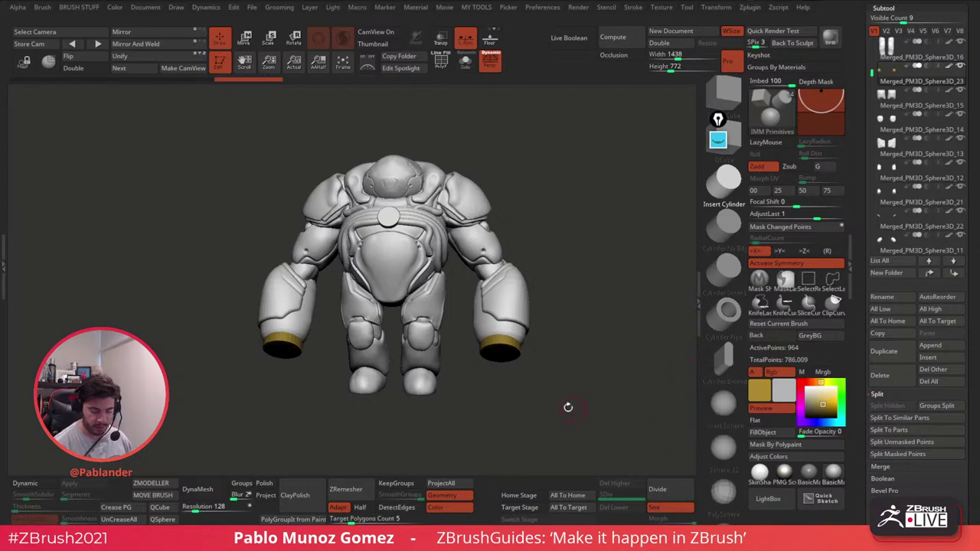
Step: Try inserting a pair of golden cylinders on the belly armour and undo the insertion
drag(567, 406, 591, 393)
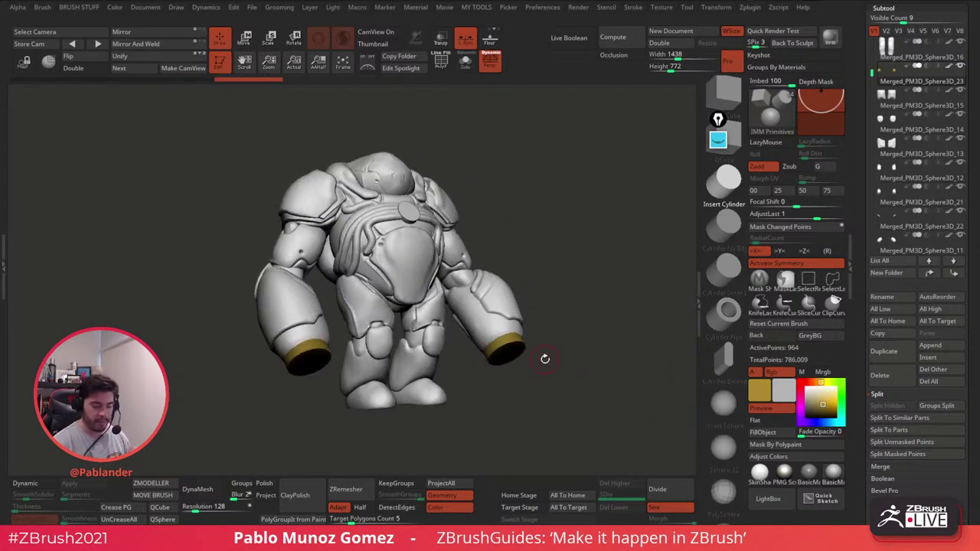
drag(394, 247, 420, 258)
drag(571, 288, 506, 290)
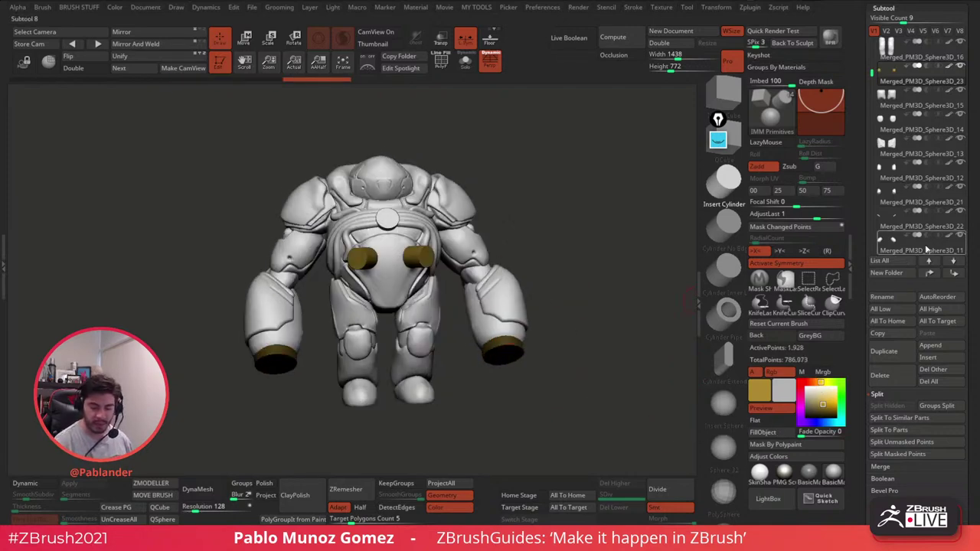
drag(575, 315, 493, 404)
key(ctrl+z)
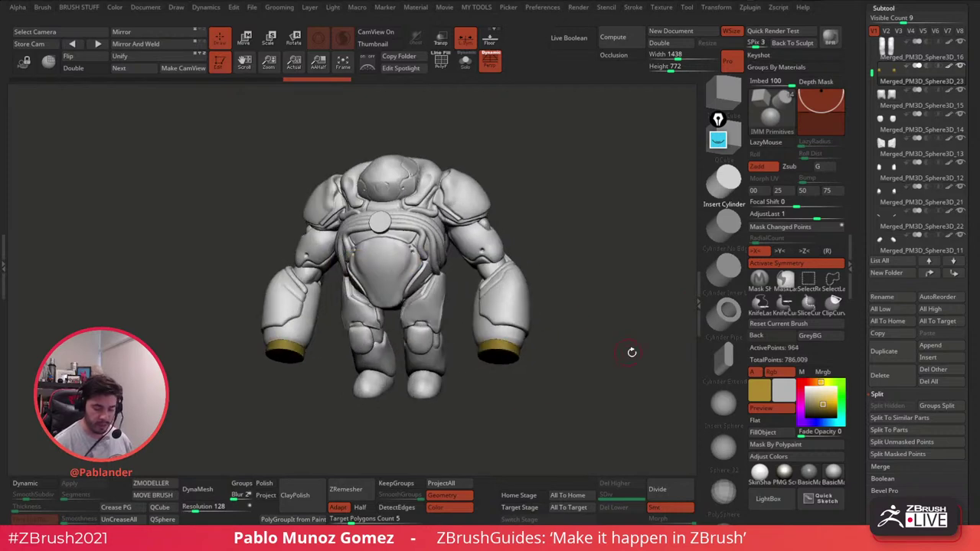
Step: Undo the last cylinder insertion, pick the Cylinder Pipe insert primitive and set its imbed depth to 2
key(ctrl+z)
drag(629, 373, 632, 342)
click(723, 315)
mouse_move(611, 382)
alt+mouse_down()
mouse_move(580, 328)
mouse_move(575, 374)
mouse_move(614, 332)
mouse_move(609, 353)
alt+mouse_up()
alt+drag(528, 264, 465, 309)
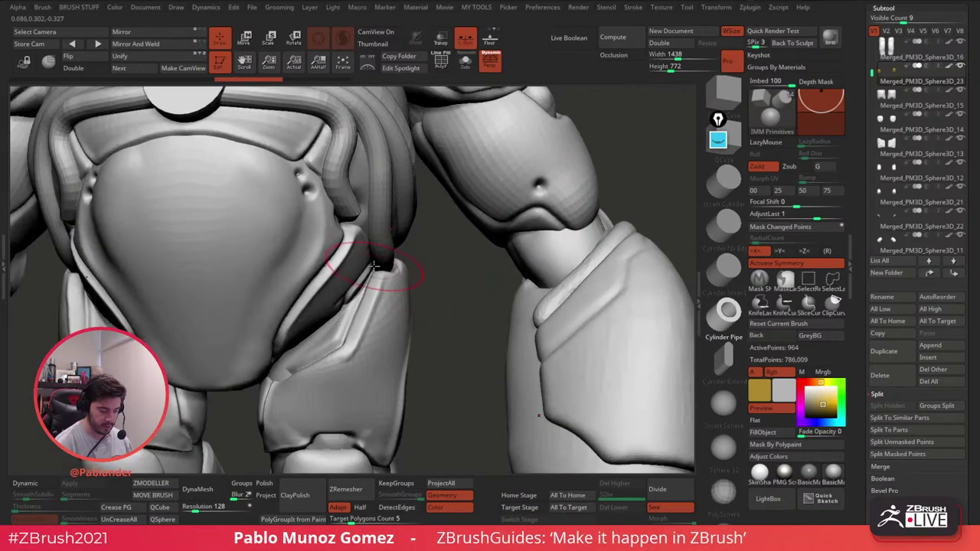
alt+right_drag(337, 180, 486, 267)
right_click(442, 330)
right_drag(451, 333, 494, 266)
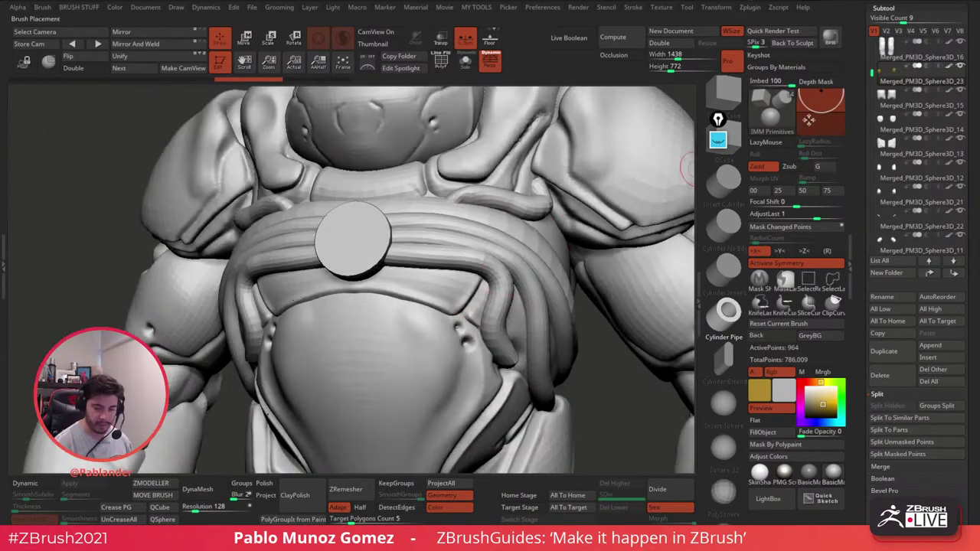
drag(808, 120, 826, 111)
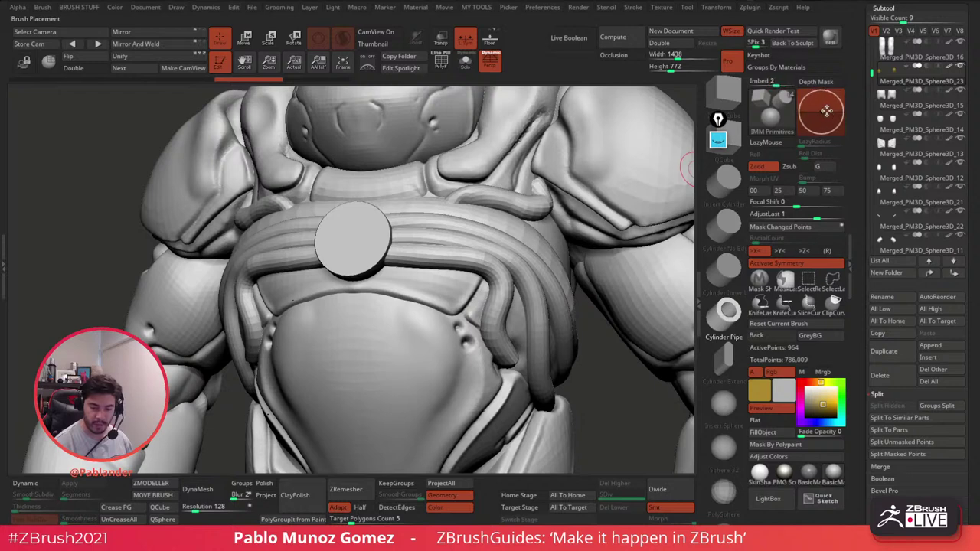
Step: Try inserting a mirrored pair of pipes on the chest plate below the central disc and undo the insertion
click(42, 7)
key(shift)
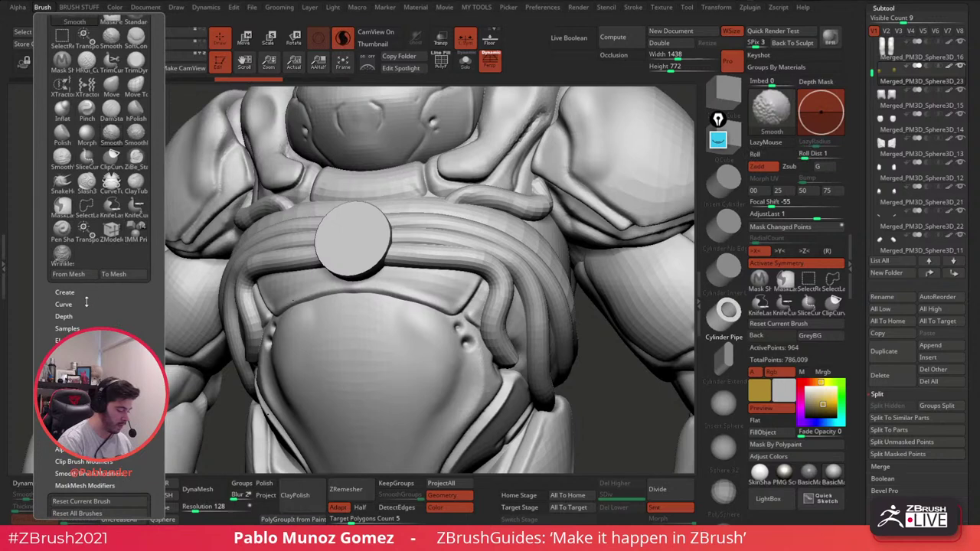
shift+click(86, 304)
shift+click(82, 304)
shift+click(82, 314)
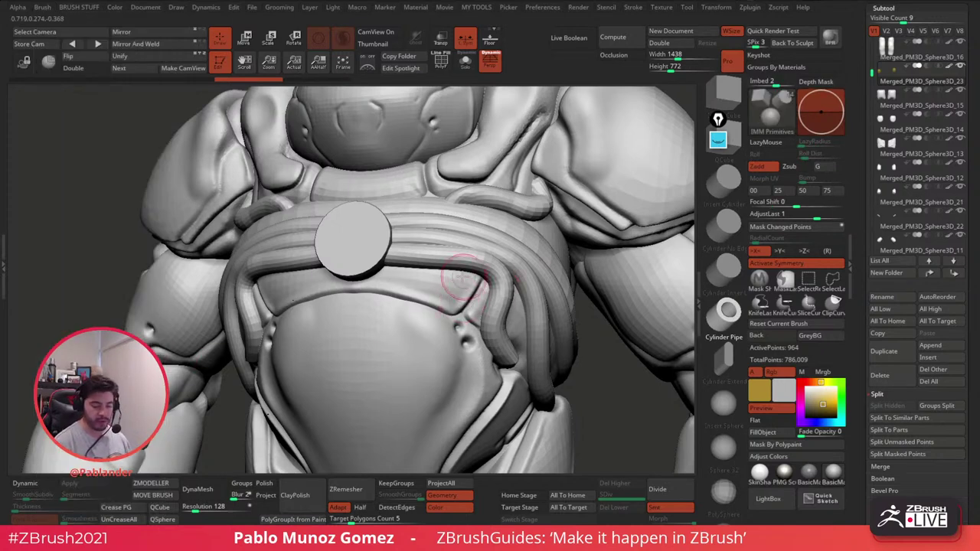
alt+right_drag(446, 285, 422, 253)
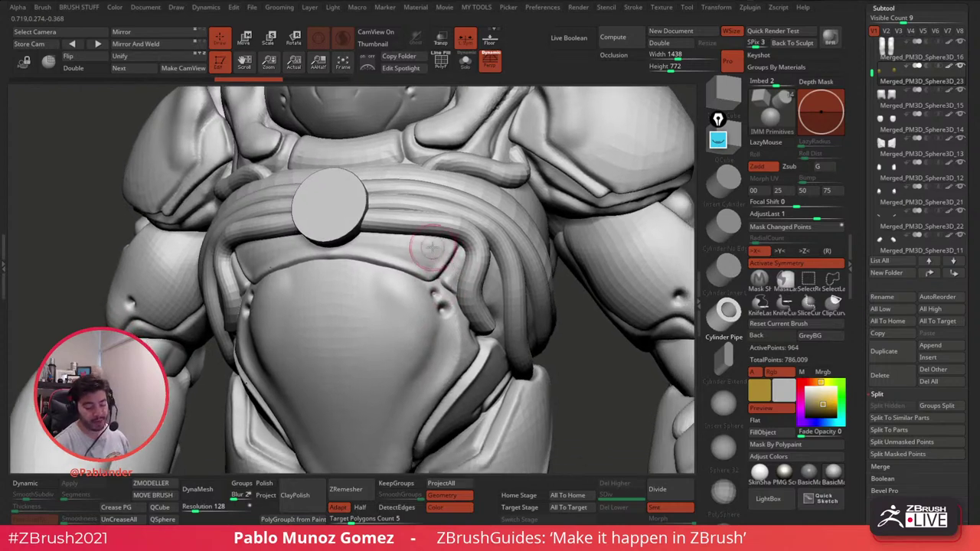
drag(435, 249, 444, 270)
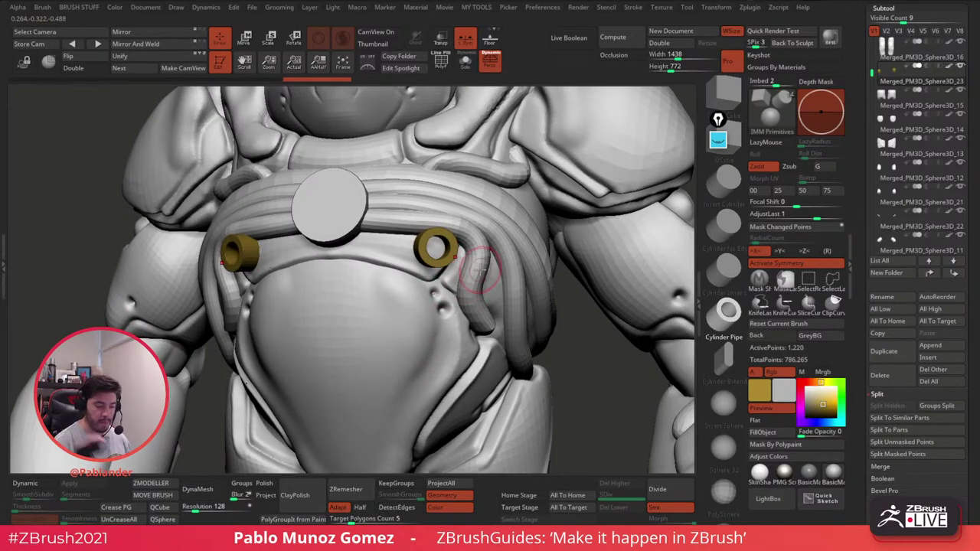
right_drag(481, 261, 553, 265)
key(ctrl+z)
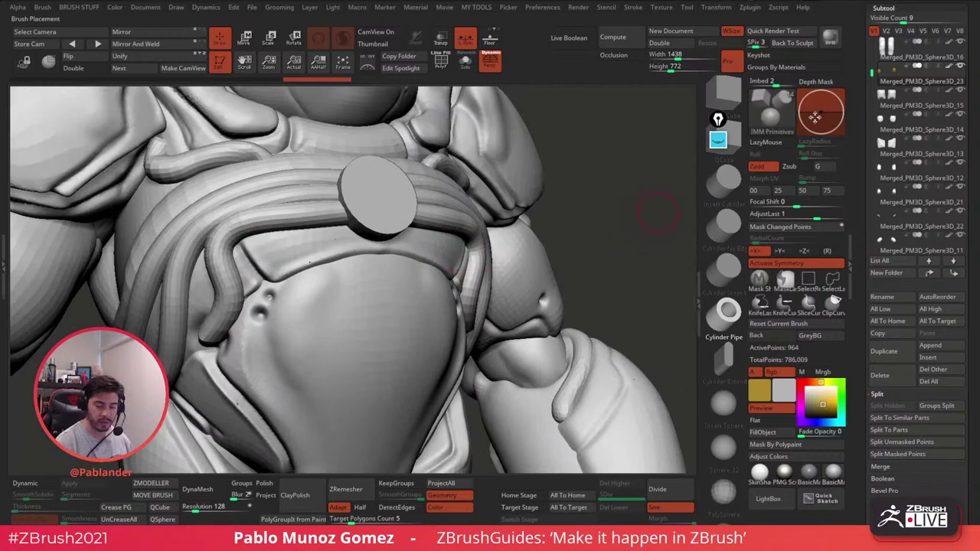
Step: Try inserting the mirrored chest pipes with imbed depths of -65 and 84, undoing each insertion
drag(816, 116, 826, 126)
drag(457, 246, 458, 268)
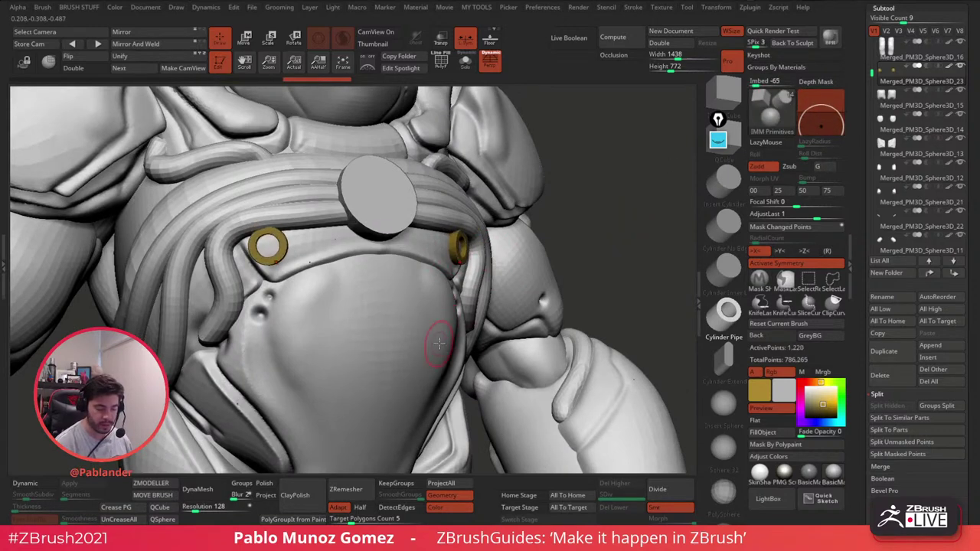
key(ctrl+z)
drag(823, 121, 824, 92)
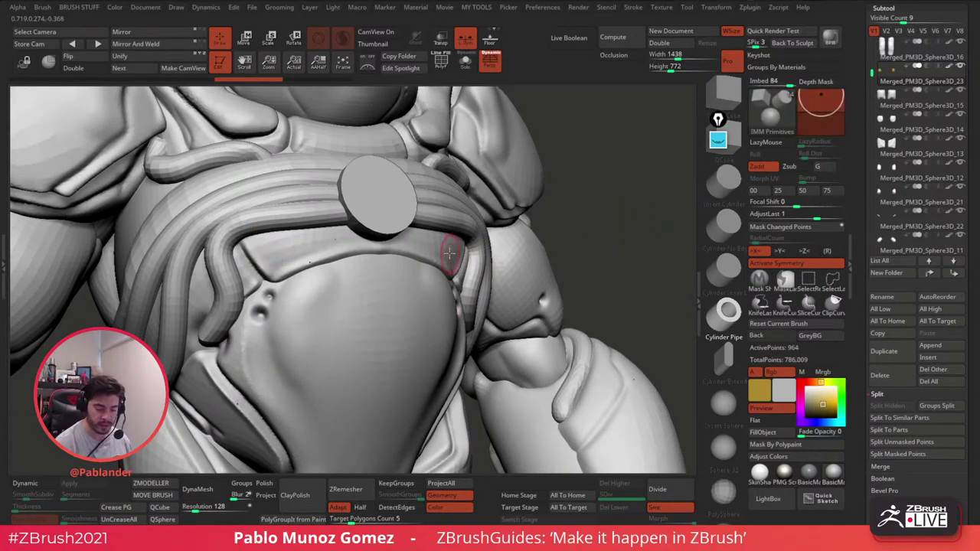
drag(449, 249, 444, 273)
key(ctrl+z)
Step: Set the imbed depth to -53 and insert a small mirrored pair of pipe rings in the lower corners of the chest plate
drag(821, 95, 811, 134)
right_drag(451, 251, 435, 259)
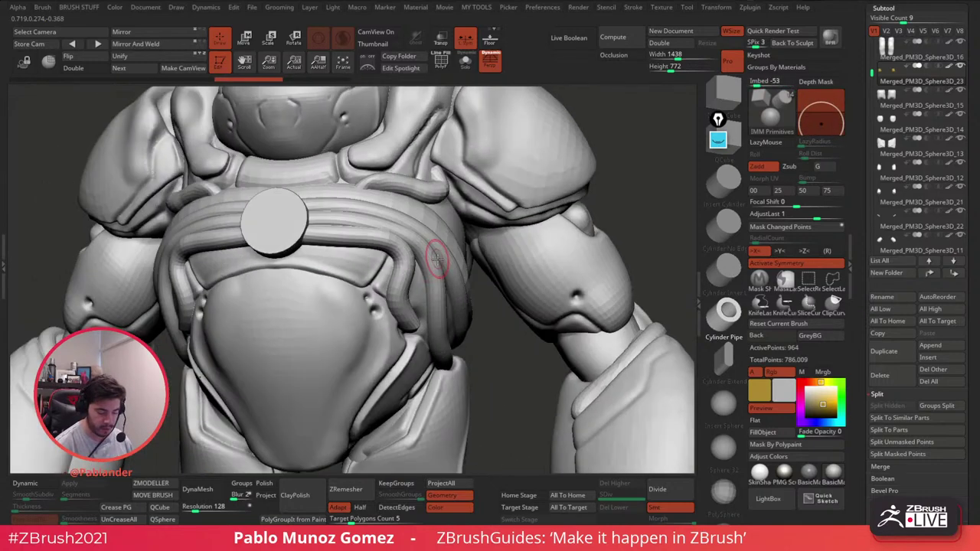
key(space)
click(360, 273)
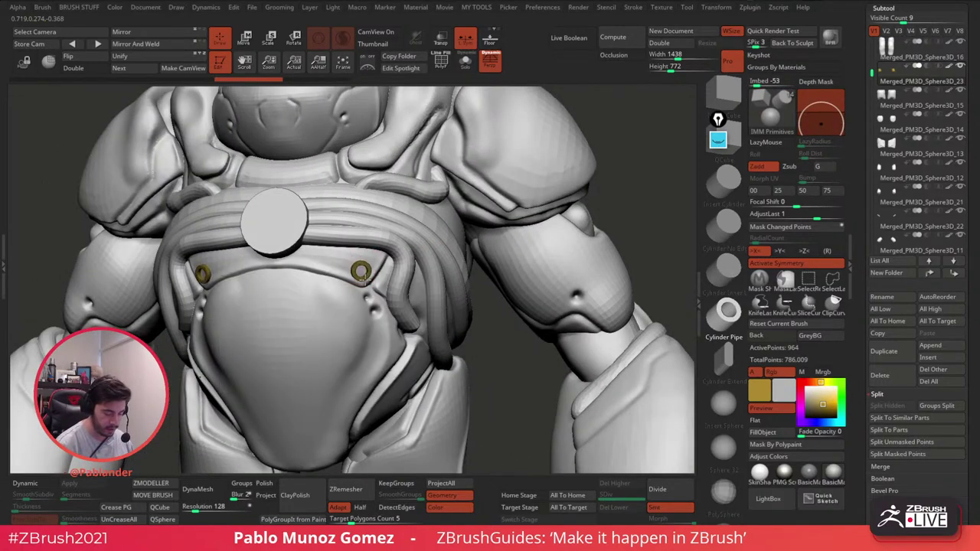
mouse_move(481, 288)
alt+mouse_down()
mouse_move(511, 316)
mouse_move(502, 298)
alt+mouse_up()
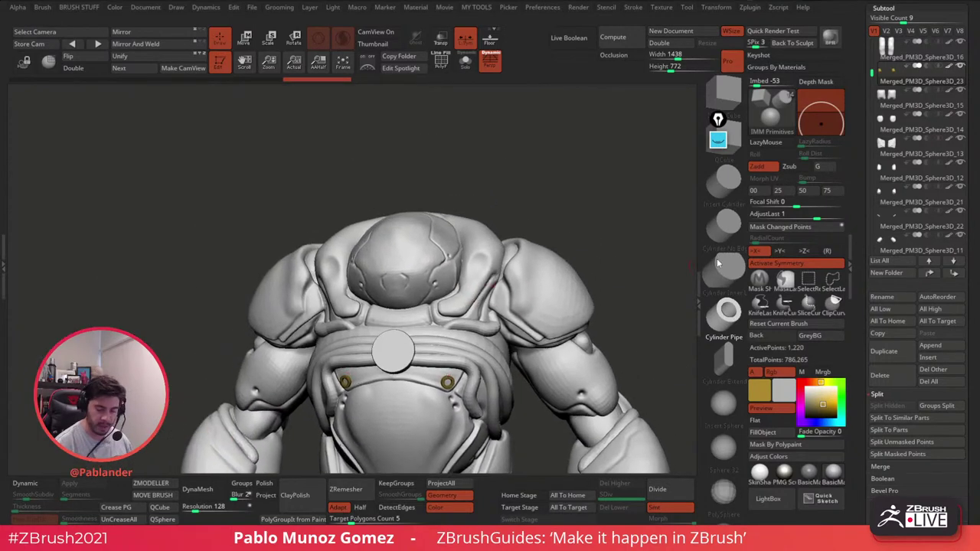
Step: Insert a larger mirrored pair of pipe rings on the collar armour beside the helmet
ctrl+right_drag(549, 279, 511, 303)
alt+right_drag(511, 303, 493, 349)
drag(479, 238, 485, 256)
Step: Rotate and move the mirrored collar pipes with the transform gizmo so they sit on the collar armour
click(244, 37)
right_drag(495, 109, 398, 126)
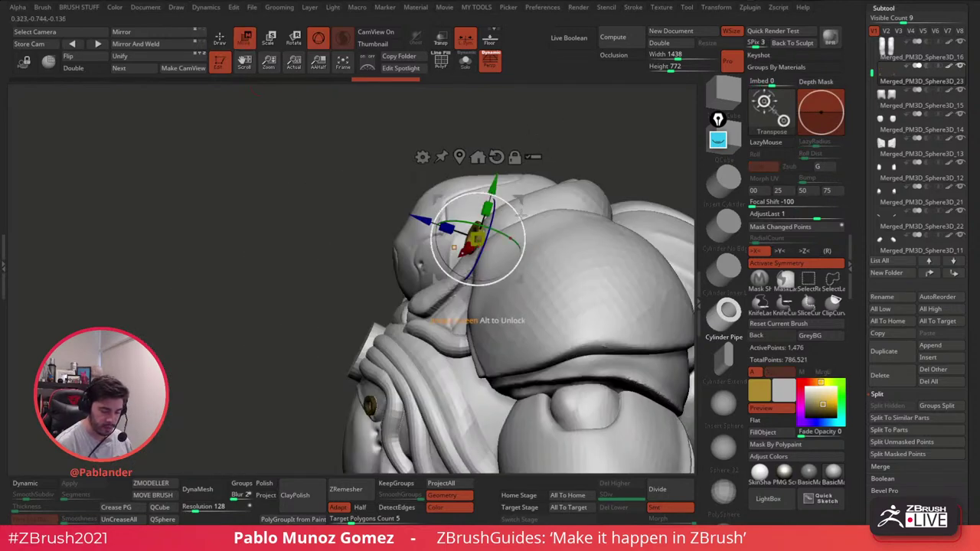
drag(520, 215, 506, 200)
right_drag(506, 198, 580, 201)
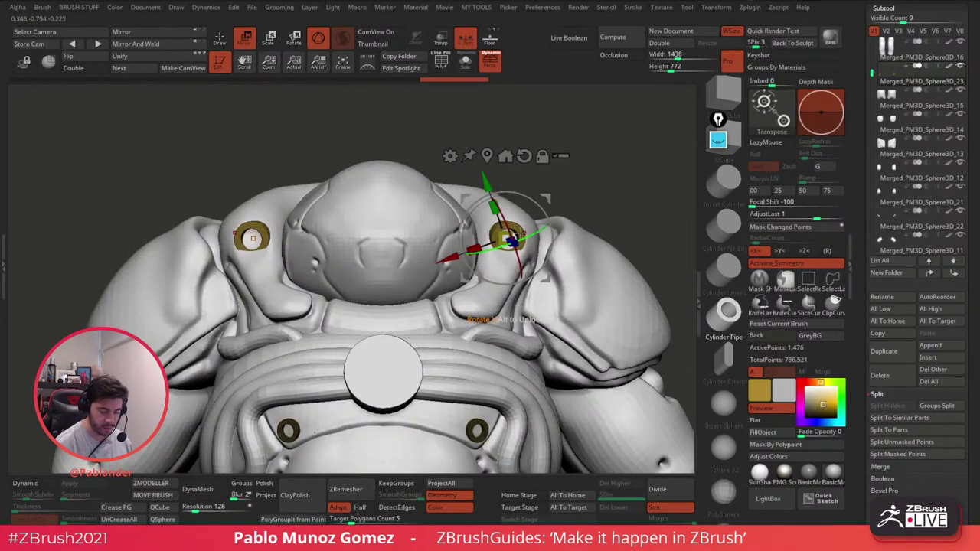
drag(521, 235, 517, 235)
right_drag(522, 235, 417, 233)
drag(469, 251, 461, 254)
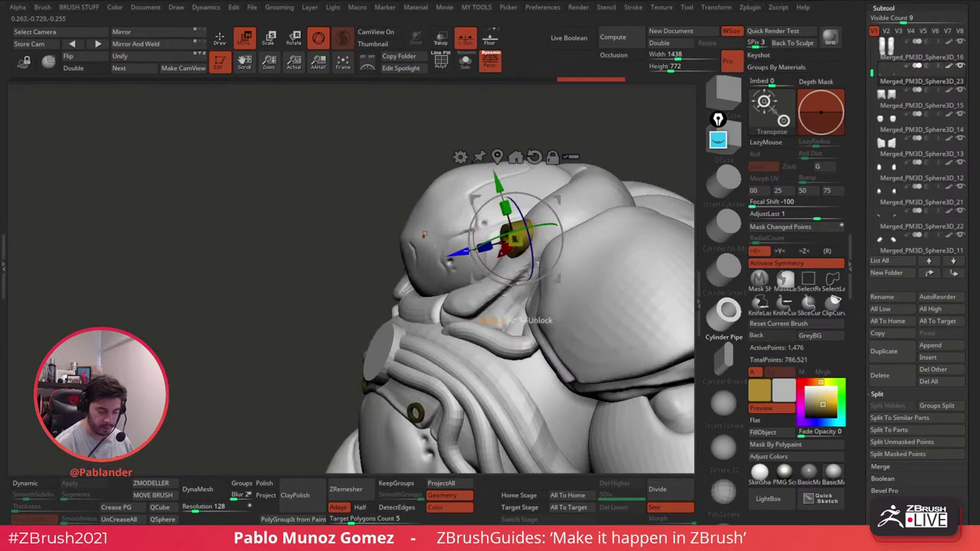
Step: Fine-tune the collar pipes' tilt and position so the rings face forward, and return to Draw mode
right_drag(461, 254, 552, 238)
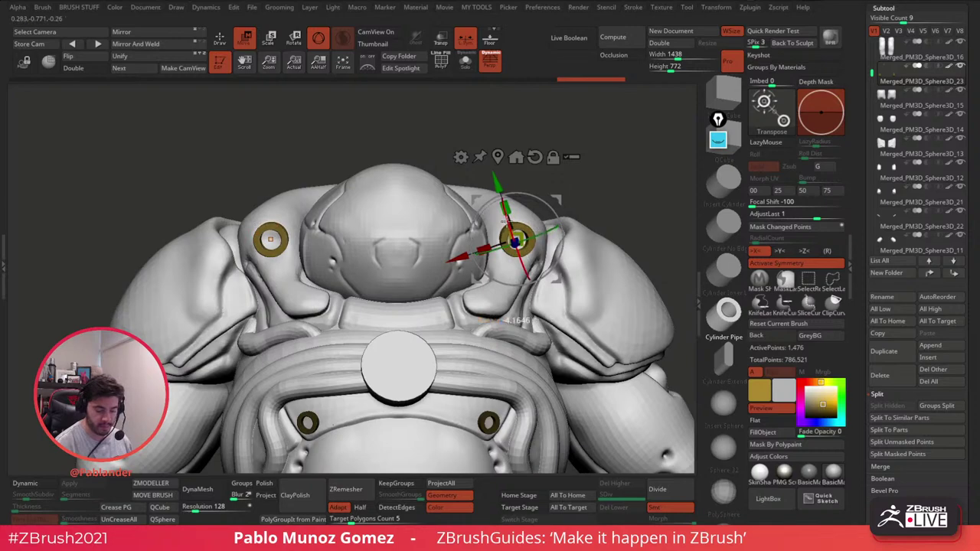
drag(505, 222, 507, 223)
alt+right_drag(574, 203, 528, 193)
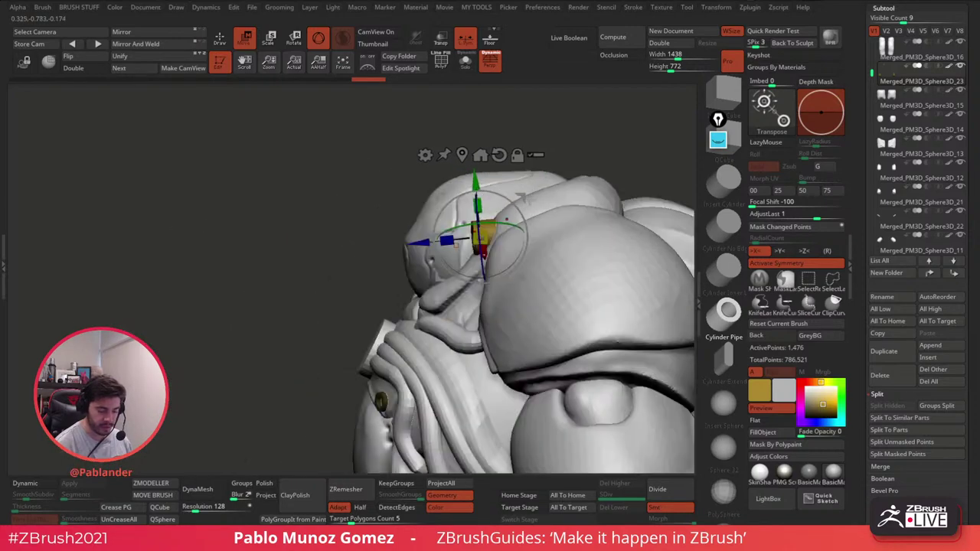
drag(525, 198, 531, 198)
right_drag(533, 199, 587, 200)
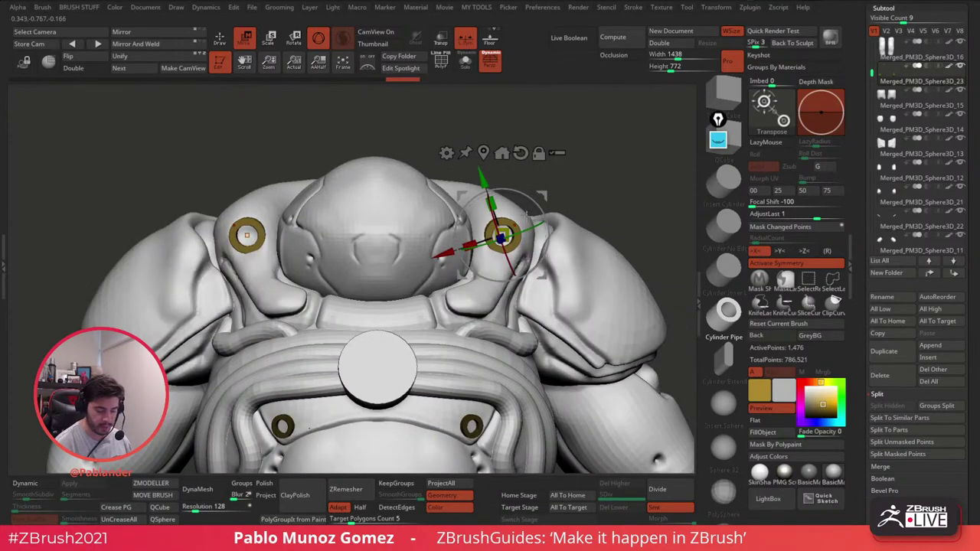
drag(541, 197, 540, 197)
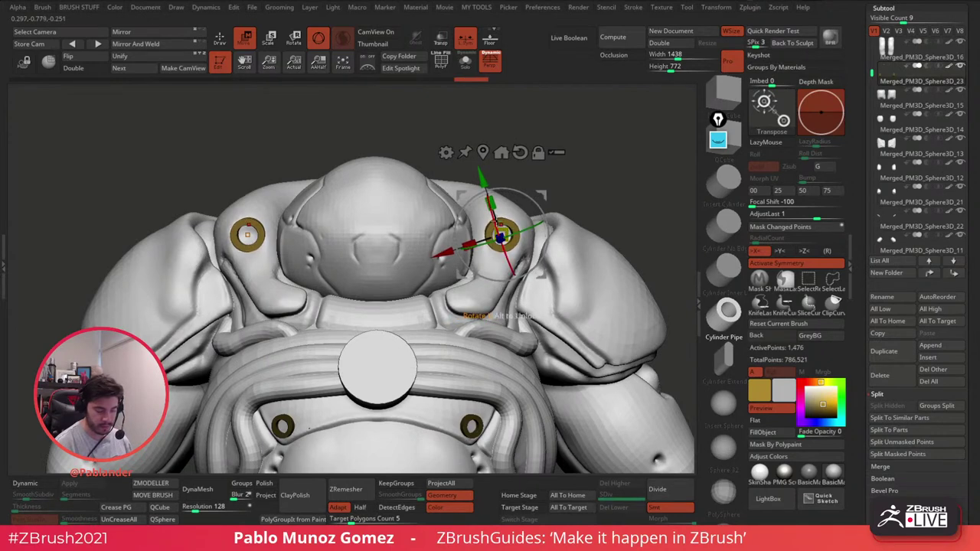
click(222, 40)
Step: Isolate the cylinder and pipe subtool with its wireframe shown, and choose the SkinShade4 material
mouse_move(474, 302)
ctrl+right_down()
mouse_move(525, 267)
mouse_move(461, 241)
ctrl+right_up()
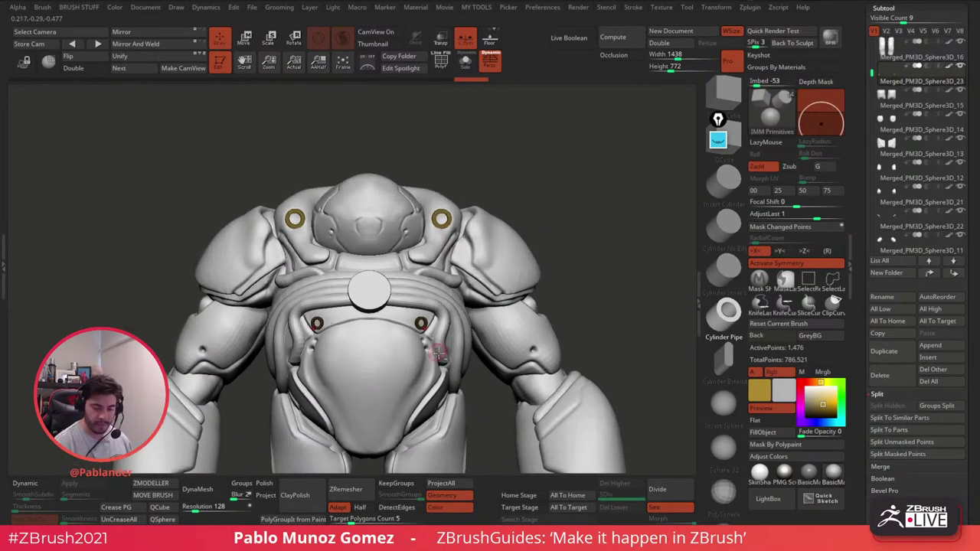
ctrl+right_drag(528, 365, 587, 338)
alt+right_drag(587, 337, 585, 286)
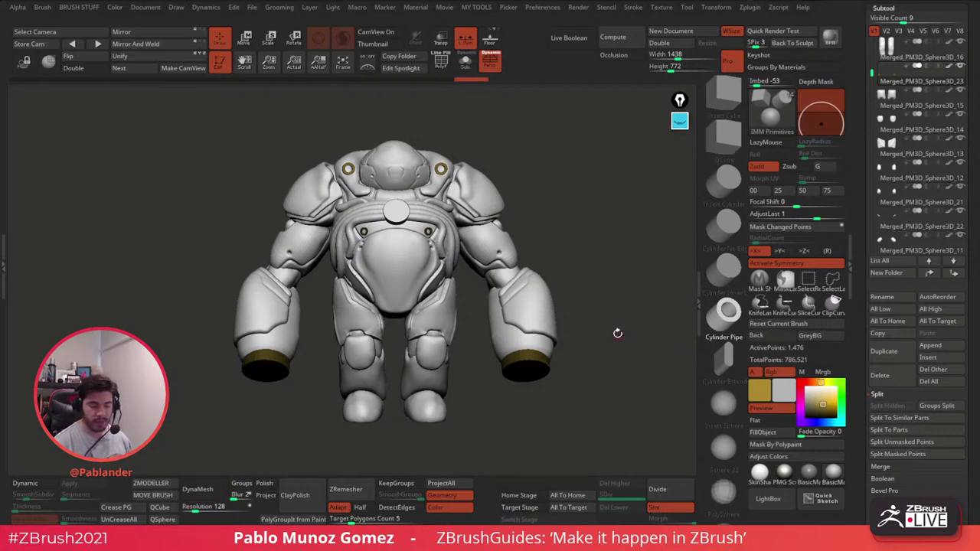
click(443, 63)
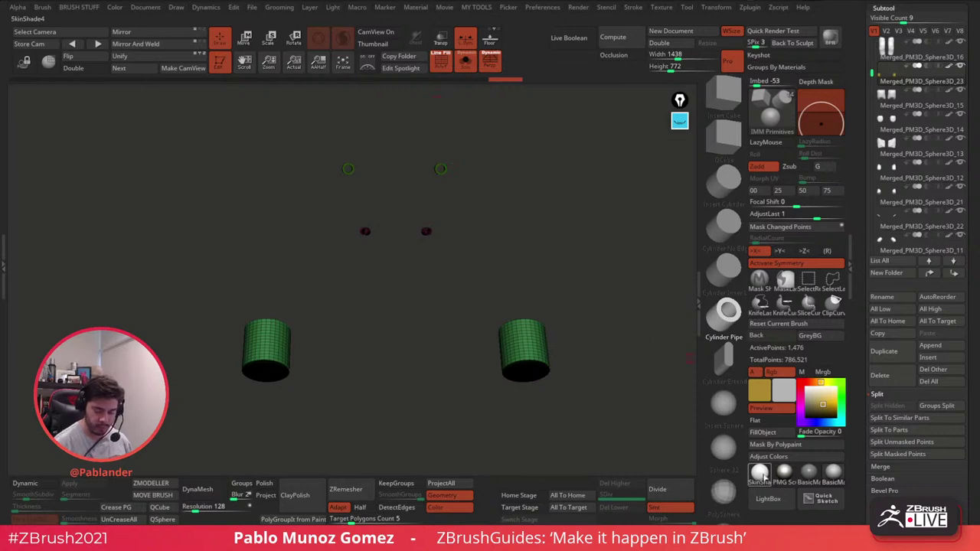
click(764, 476)
drag(501, 404, 526, 381)
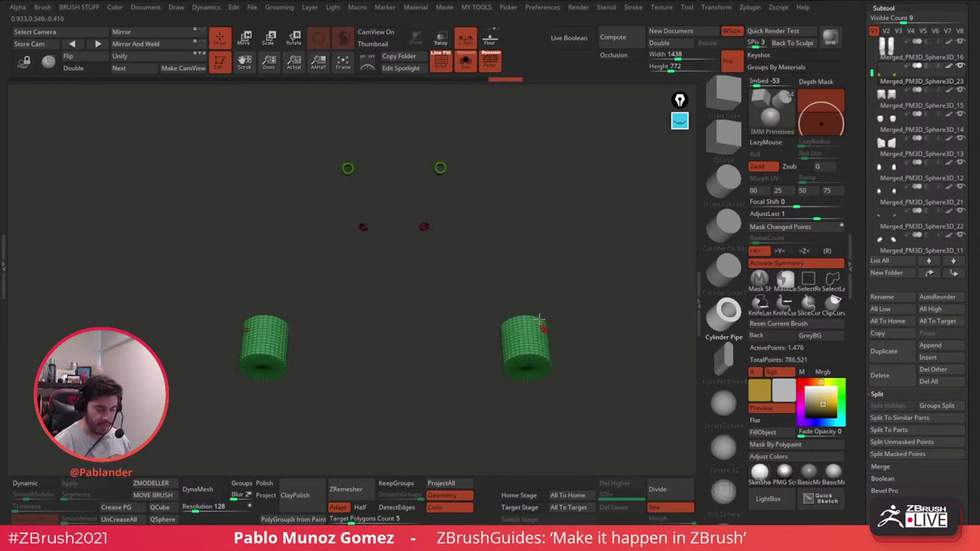
mouse_move(558, 360)
alt+right_down()
mouse_move(510, 310)
mouse_move(509, 334)
mouse_move(513, 310)
mouse_move(568, 359)
alt+right_up()
Step: With the ZModeler brush, use the polygon Inset action on the forearm cylinder's flat end cap to create a narrow rim
click(157, 482)
drag(567, 359, 541, 280)
right_drag(532, 265, 536, 265)
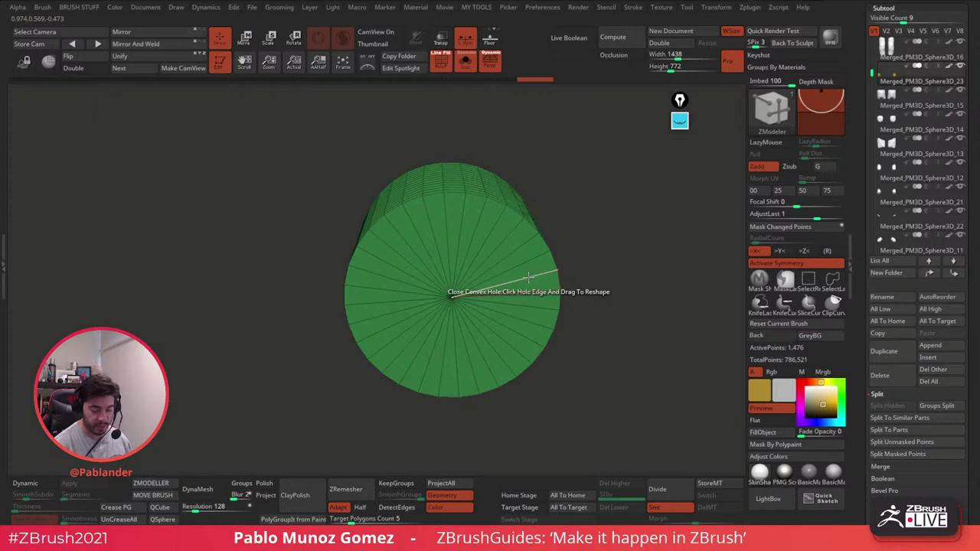
key(space)
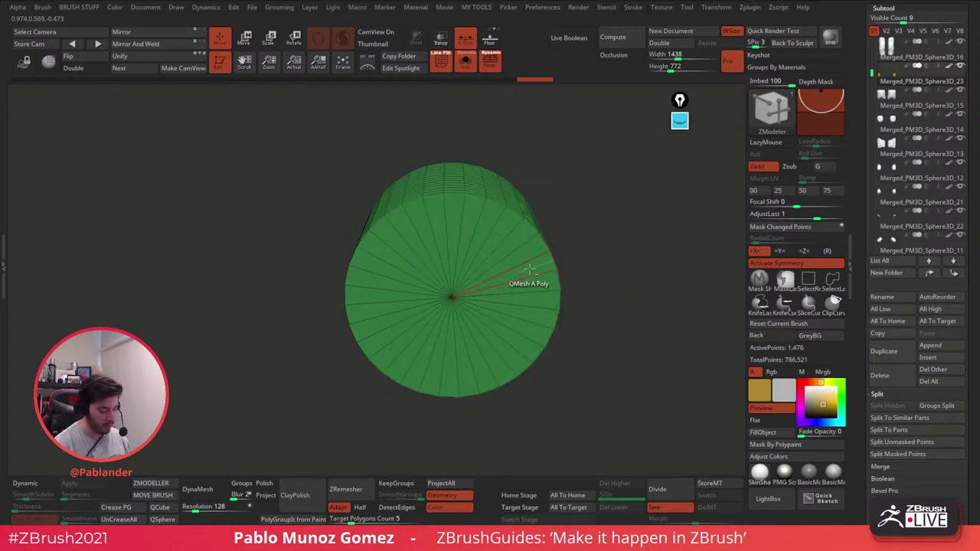
mouse_move(529, 269)
mouse_down()
mouse_move(459, 214)
mouse_move(359, 294)
mouse_move(398, 359)
mouse_move(534, 306)
mouse_move(467, 297)
mouse_up()
key(space)
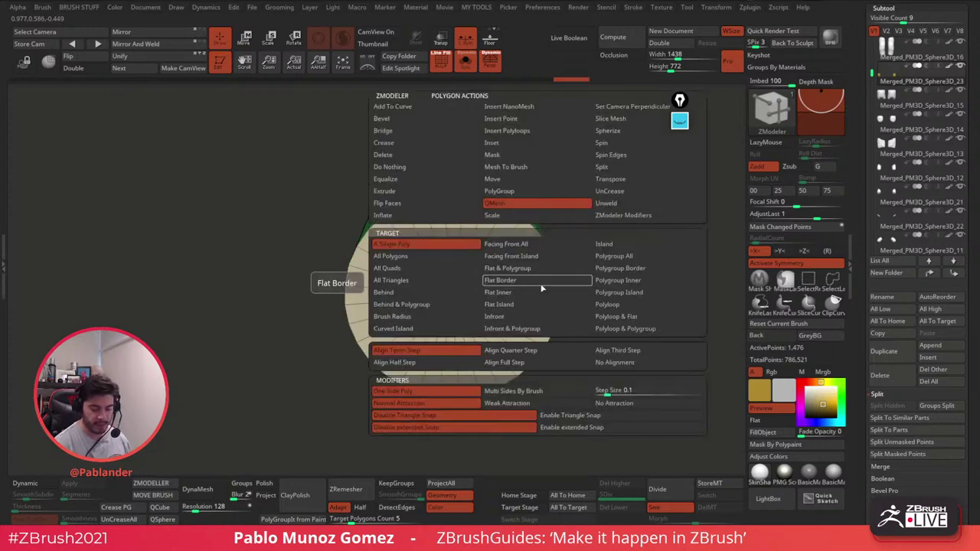
click(554, 144)
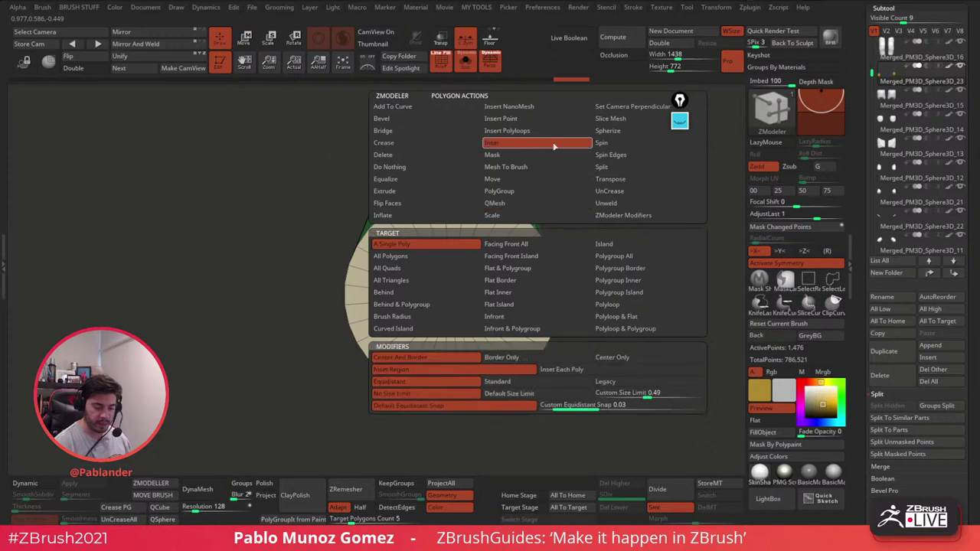
drag(552, 279, 528, 270)
right_drag(531, 268, 547, 321)
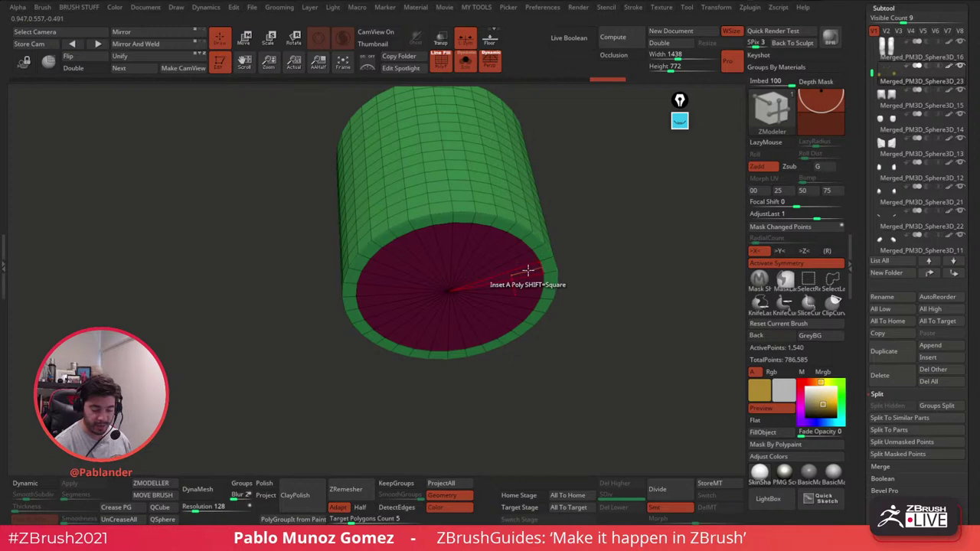
Step: Extrude the inset end cap slightly outward with the QMesh action targeting Polygroup All
key(space)
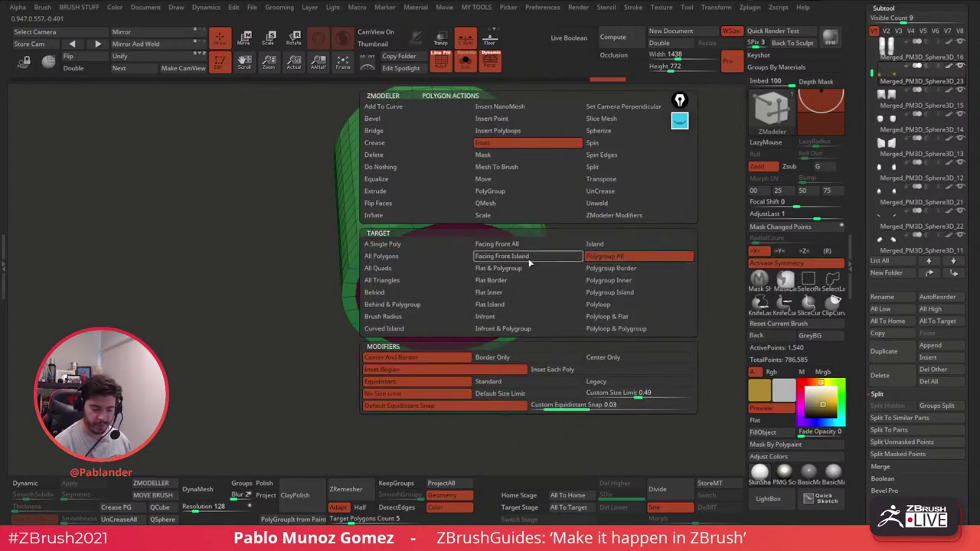
click(514, 207)
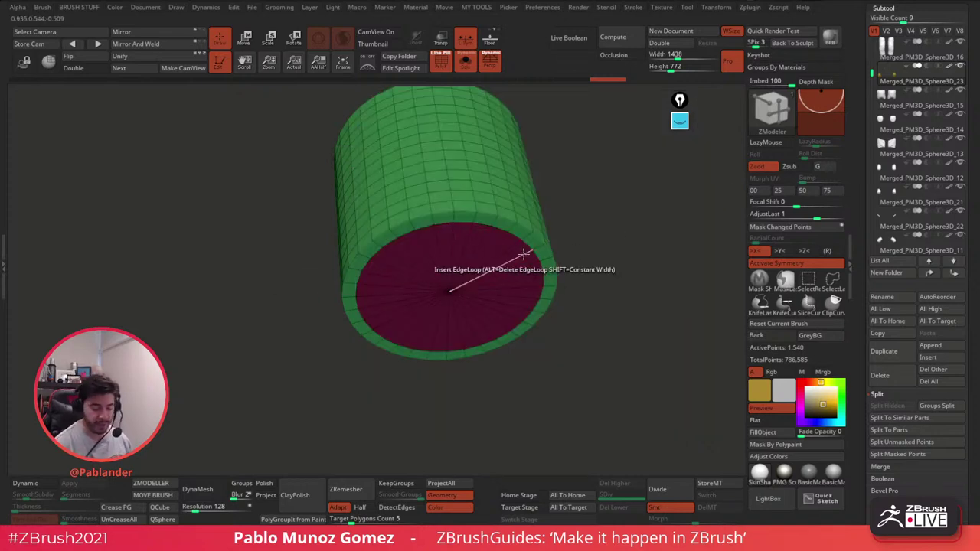
mouse_move(516, 253)
mouse_down()
mouse_move(531, 306)
mouse_move(525, 264)
mouse_up()
right_drag(520, 279, 522, 260)
Step: Inset the raised end cap with the Polygroup All target, leaving a wide ring around a smaller inner disc
key(space)
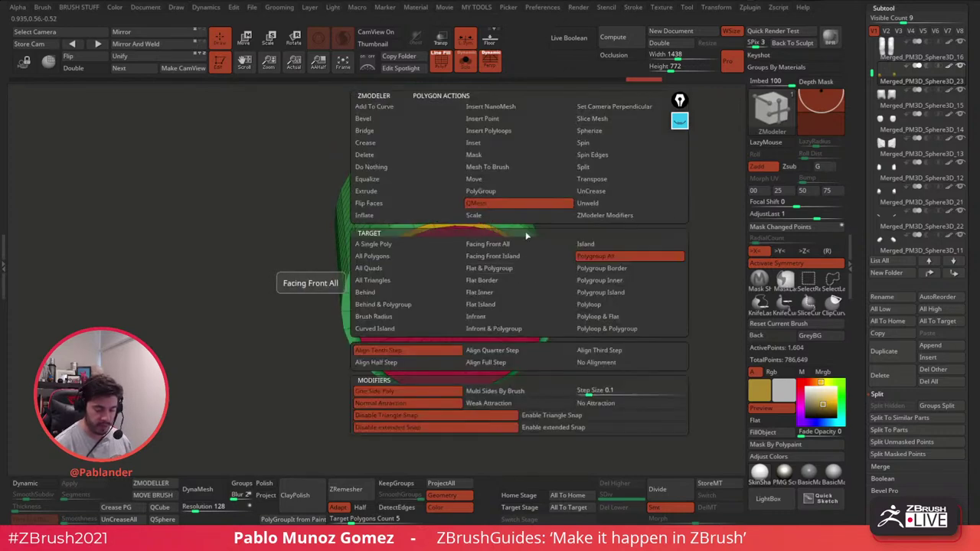
click(519, 145)
click(629, 256)
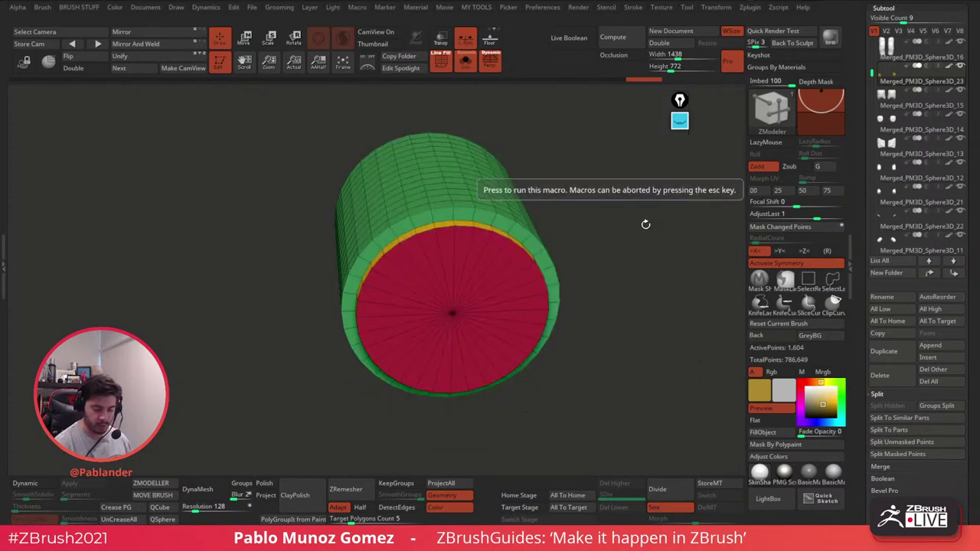
click(508, 274)
drag(513, 271, 499, 280)
right_drag(505, 277, 541, 289)
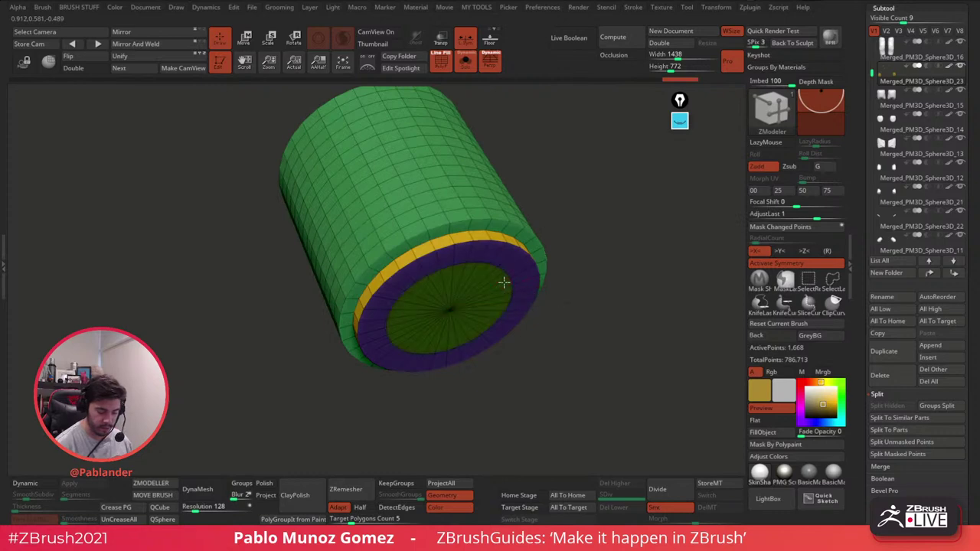
Step: Push the forearm cylinder's inner end disc inward with the QMesh polygon action, target Polygroup All, to form a deep recess
drag(504, 283, 499, 274)
key(space)
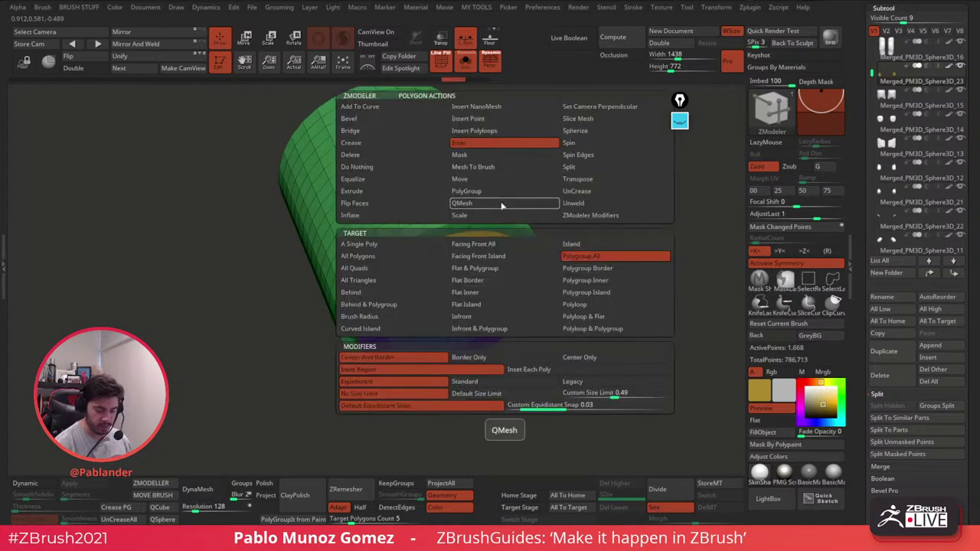
click(501, 205)
drag(505, 294, 474, 243)
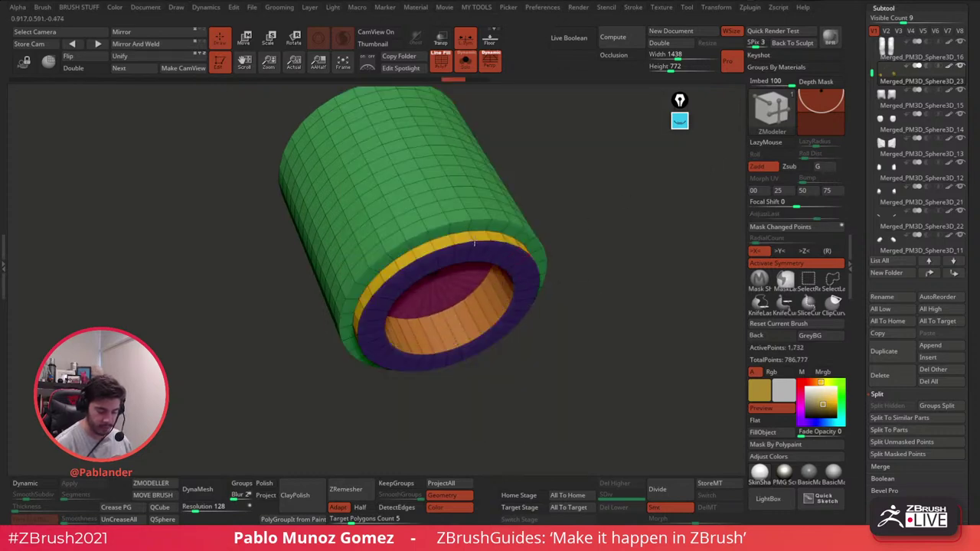
Step: Bevel the edge loops around the cylinder's outer end and recess opening with ZModeler, and redisplay the full character without wireframe
drag(582, 223, 530, 240)
right_click(530, 241)
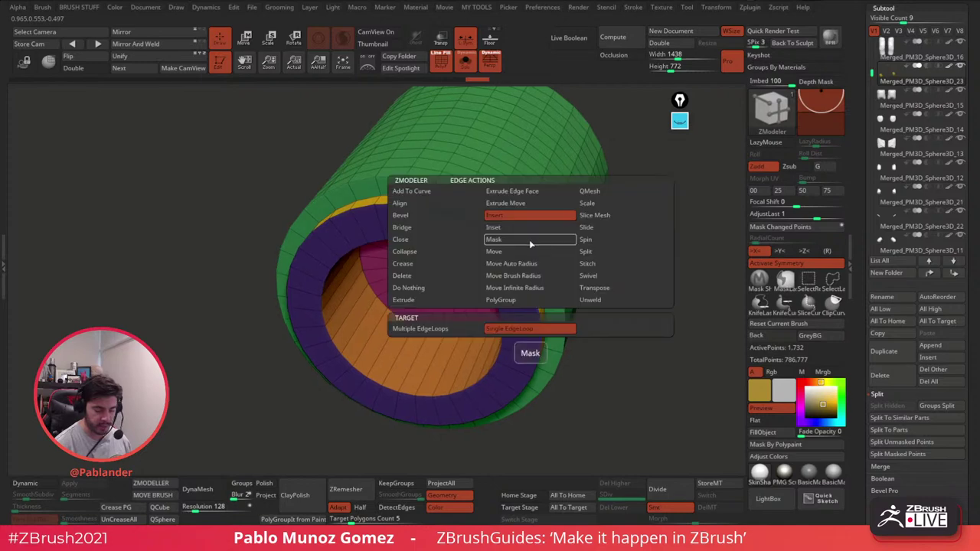
click(435, 218)
drag(530, 240, 490, 285)
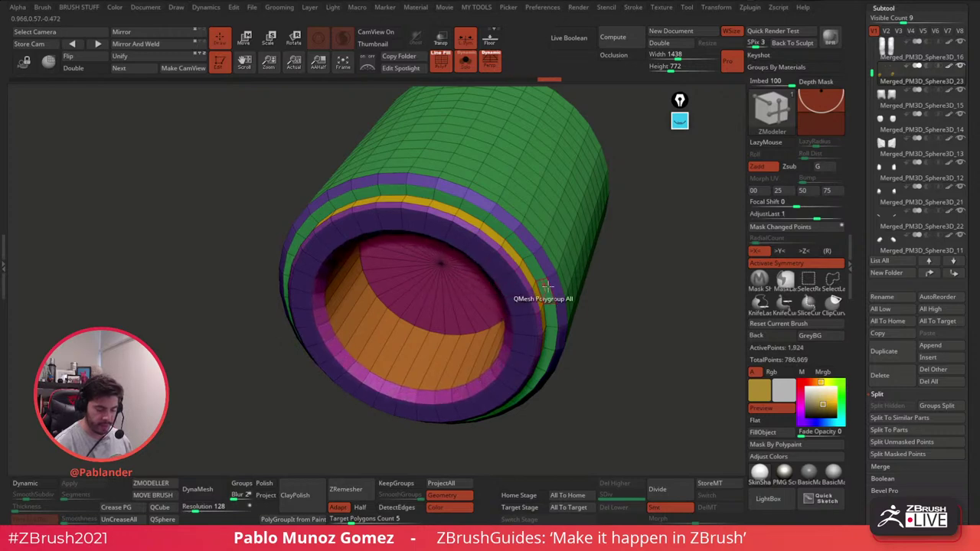
alt+drag(603, 295, 605, 312)
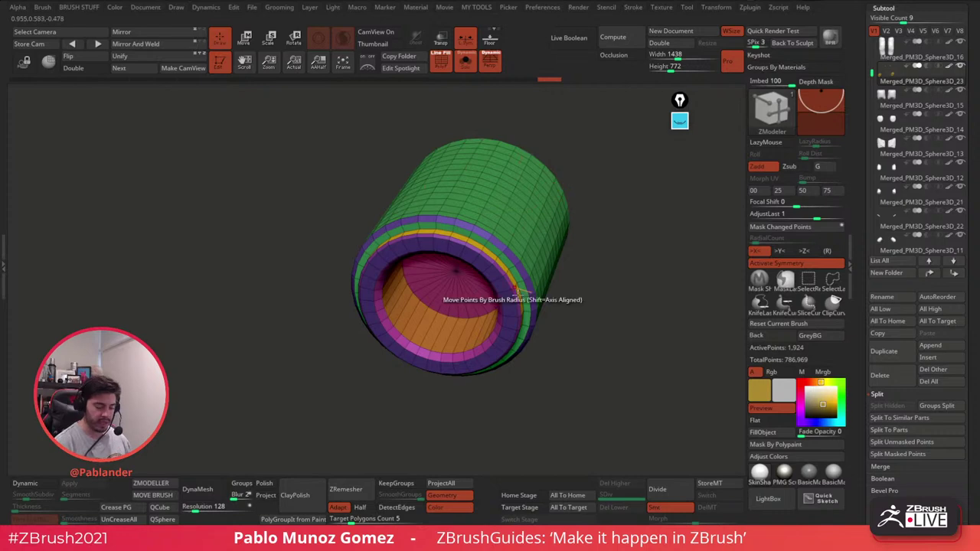
drag(586, 343, 601, 354)
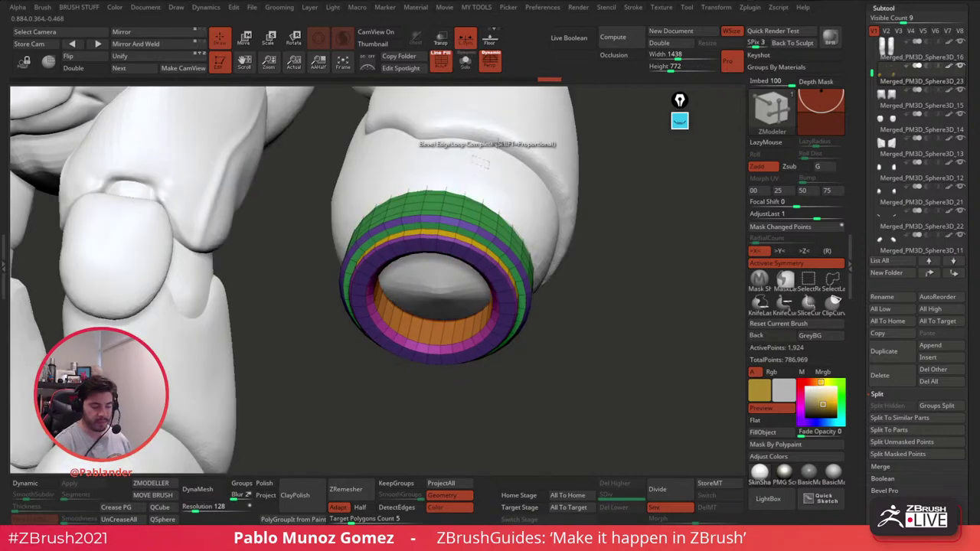
key(shift+f)
alt+drag(618, 334, 627, 268)
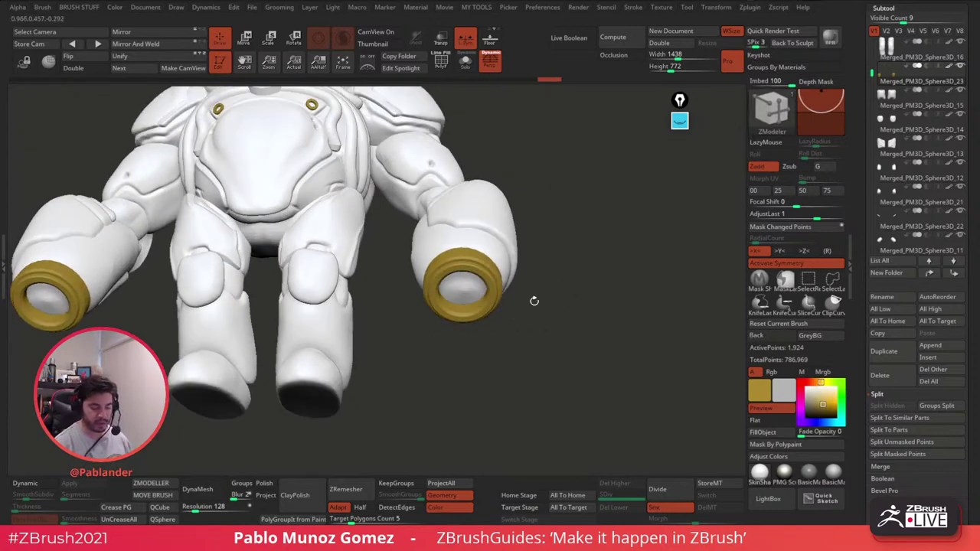
Step: With the Clay brush and Sculptris Pro active, sculpt the forearm end surface visible inside the cylinder ring
key(b)
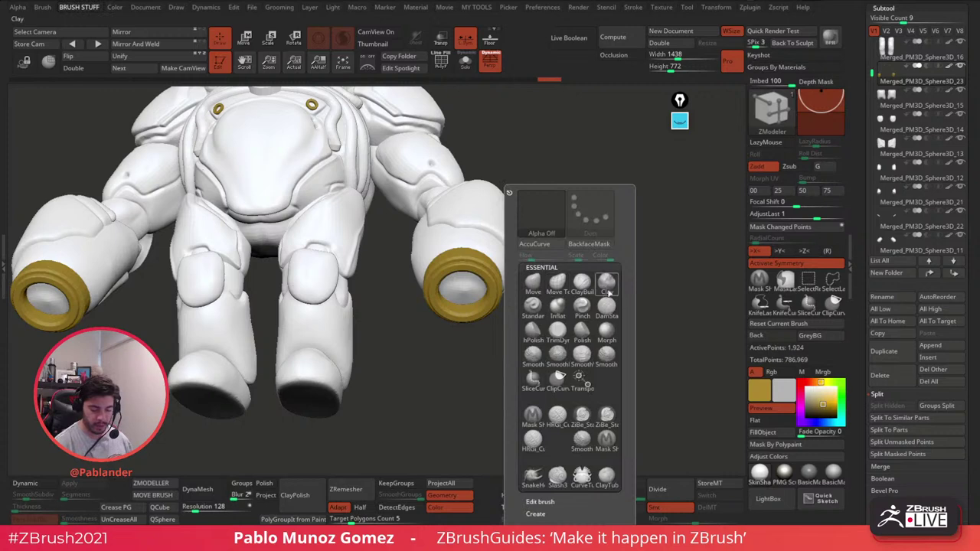
click(606, 290)
alt+click(463, 283)
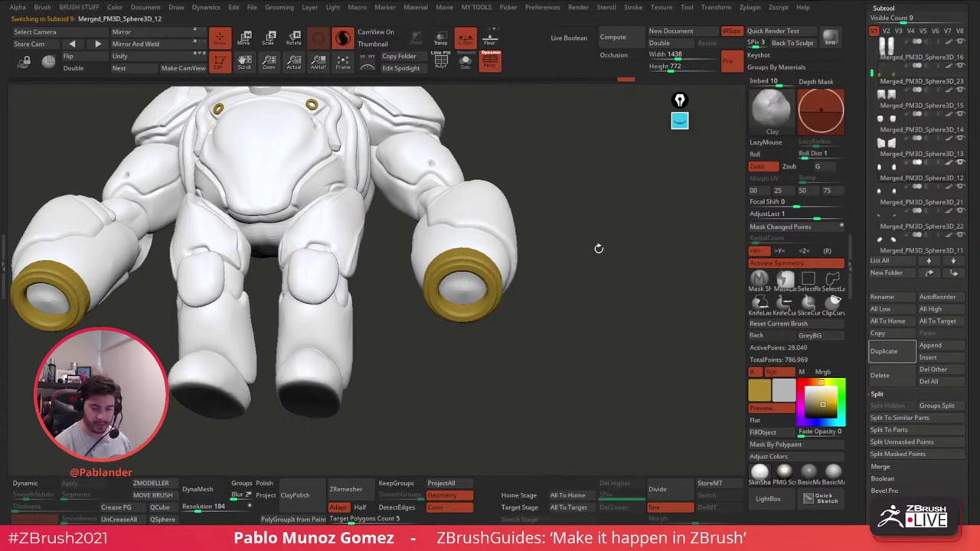
drag(471, 83, 473, 105)
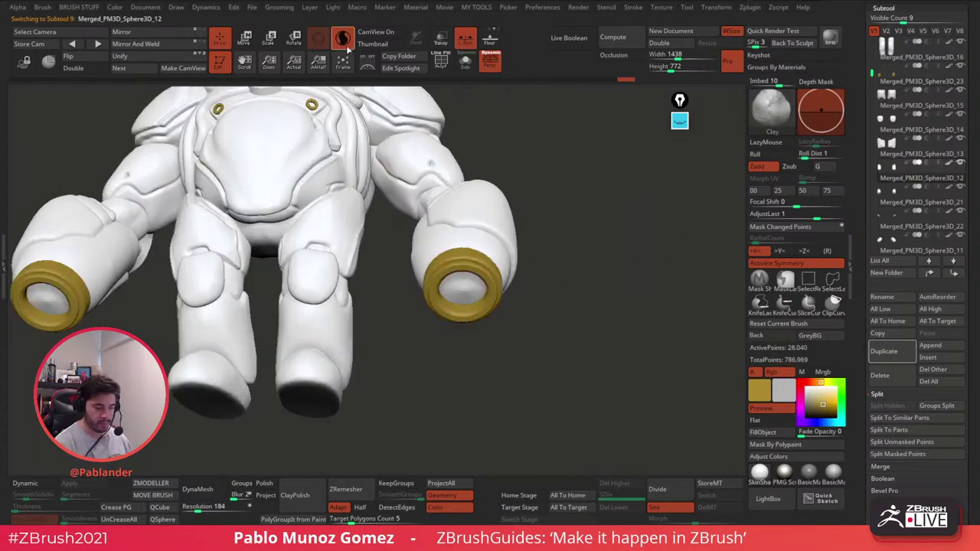
right_drag(565, 216, 552, 222)
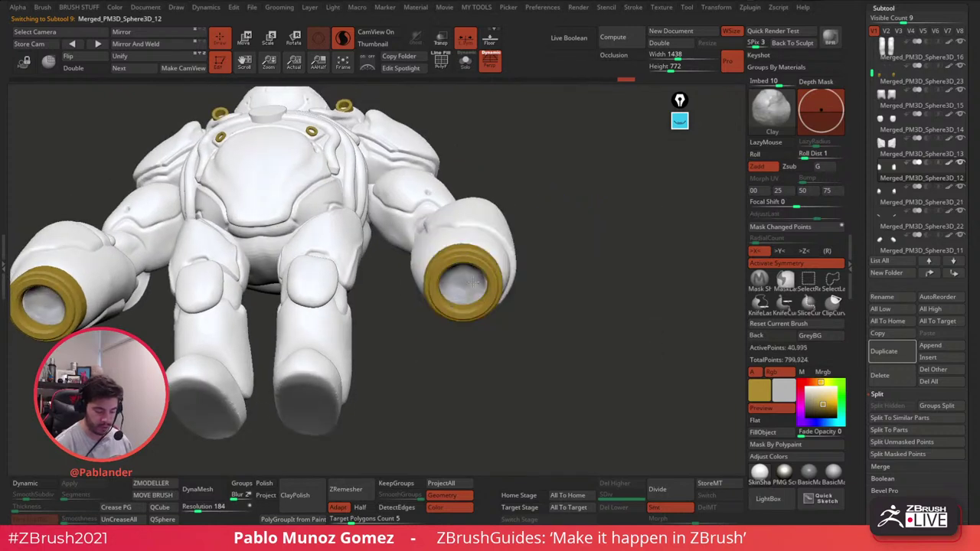
ctrl+drag(551, 276, 582, 302)
right_drag(535, 287, 534, 229)
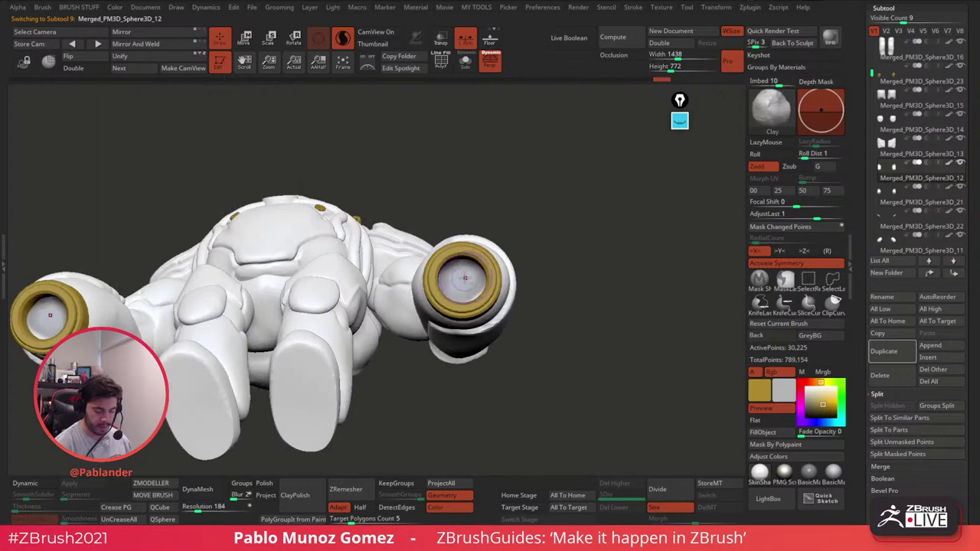
Step: Continue shaping the forearm surface inside the ring with the Clay brush, covering the recess in the gold colour
key(ctrl+z)
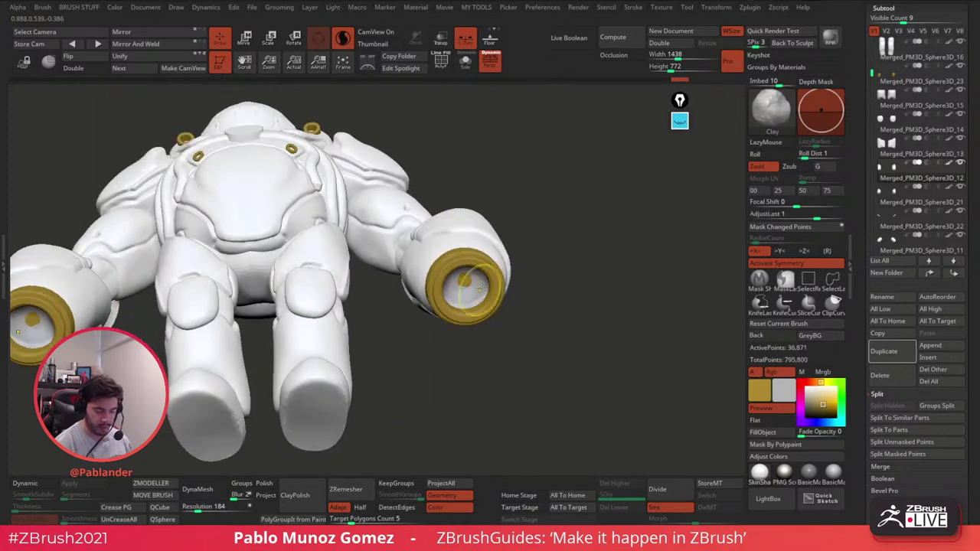
key(ctrl+z)
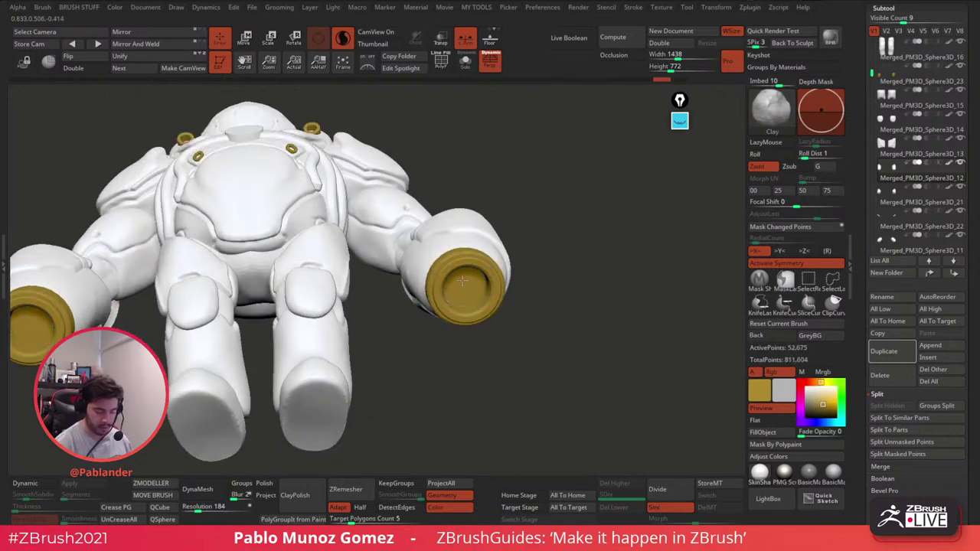
key(ctrl+z)
key(ctrl+z)
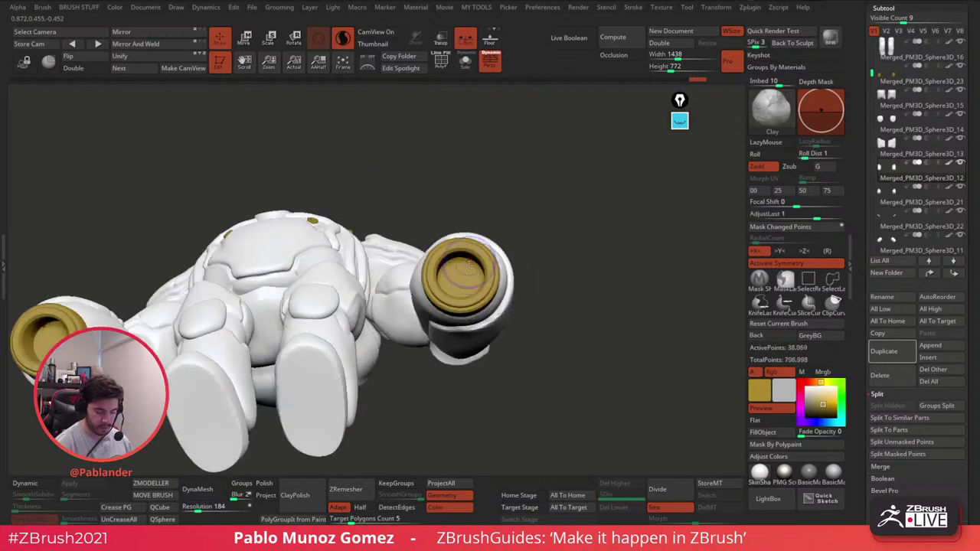
key(ctrl+z)
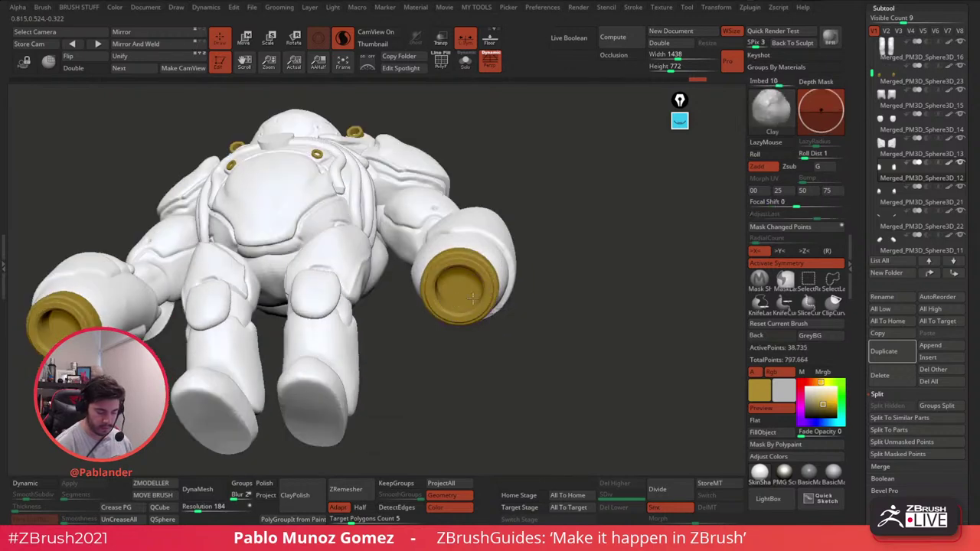
key(ctrl+z)
key(ctrl+z)
key(ctrl+z)
key(ctrl+z)
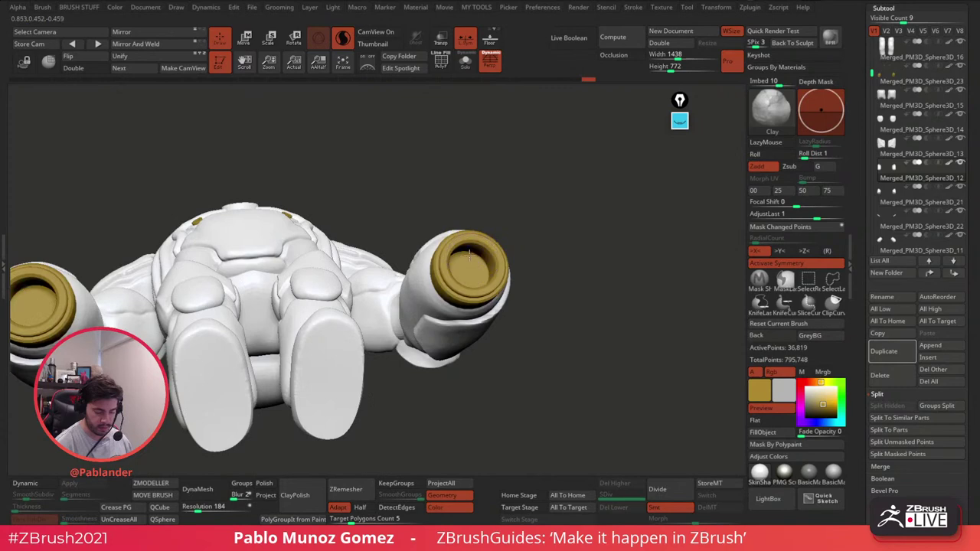
key(ctrl+shift+z)
key(ctrl+shift+z)
key(ctrl+shift+z)
key(ctrl+shift+z)
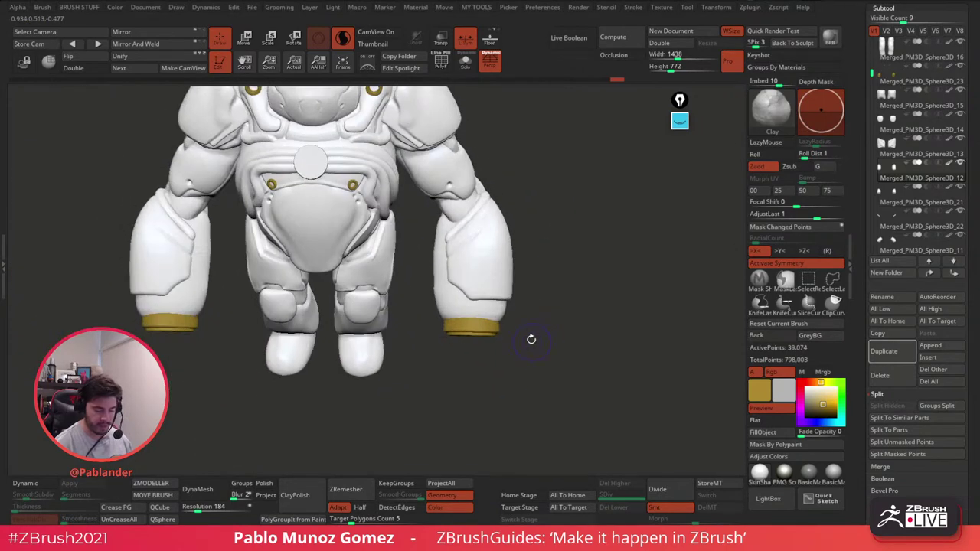
Step: Make the gold cylinder and pipe subtool active and choose the IMM Primitives brush
alt+click(486, 327)
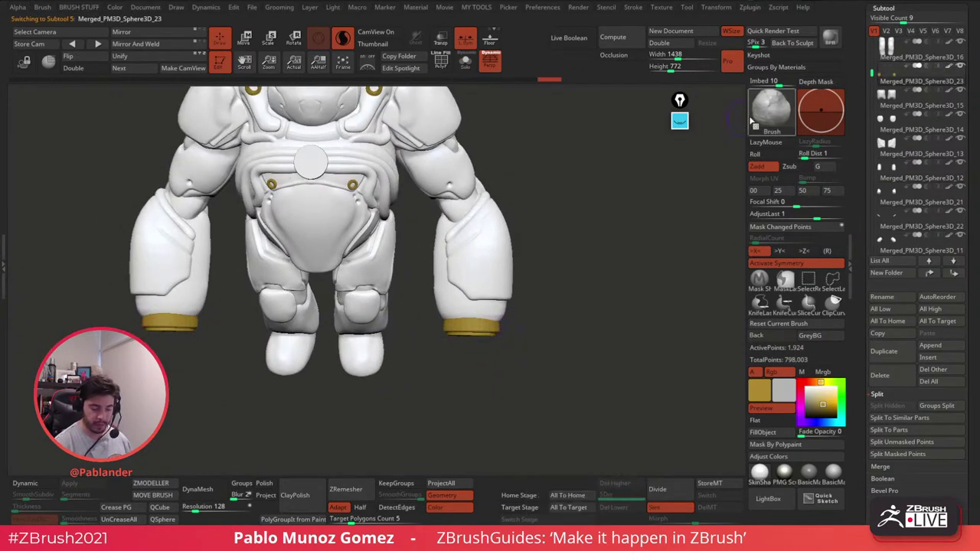
key(b)
click(288, 337)
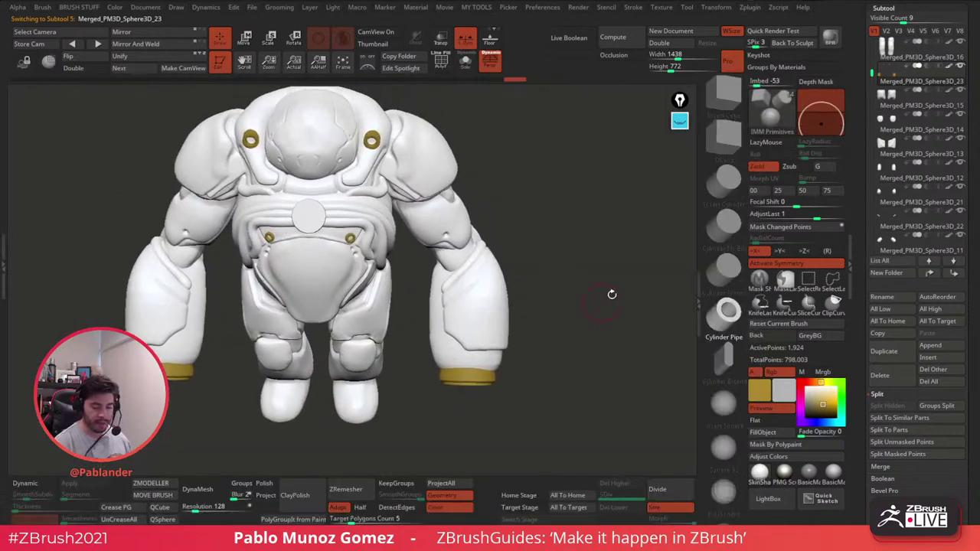
drag(622, 318, 553, 356)
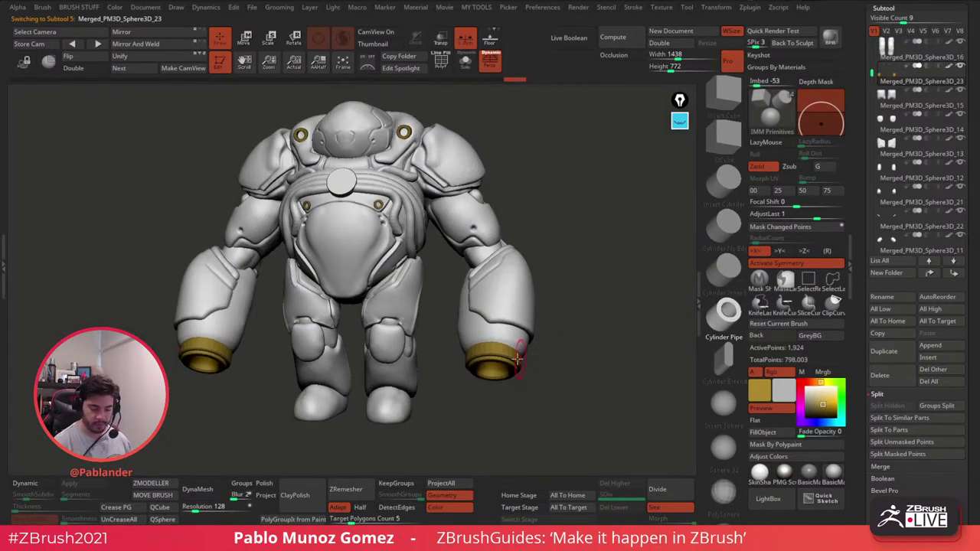
Step: Isolate the gold subtool around a small pipe ring, show its wireframe, and switch to the ZModeler brush
click(465, 65)
click(465, 65)
alt+drag(476, 114, 472, 241)
click(464, 61)
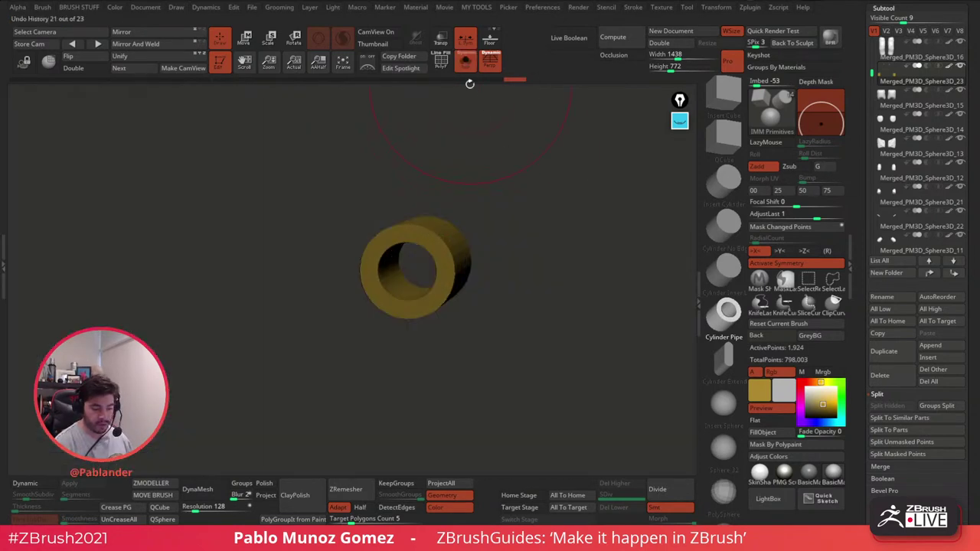
key(shift+f)
key(b)
key(z)
key(m)
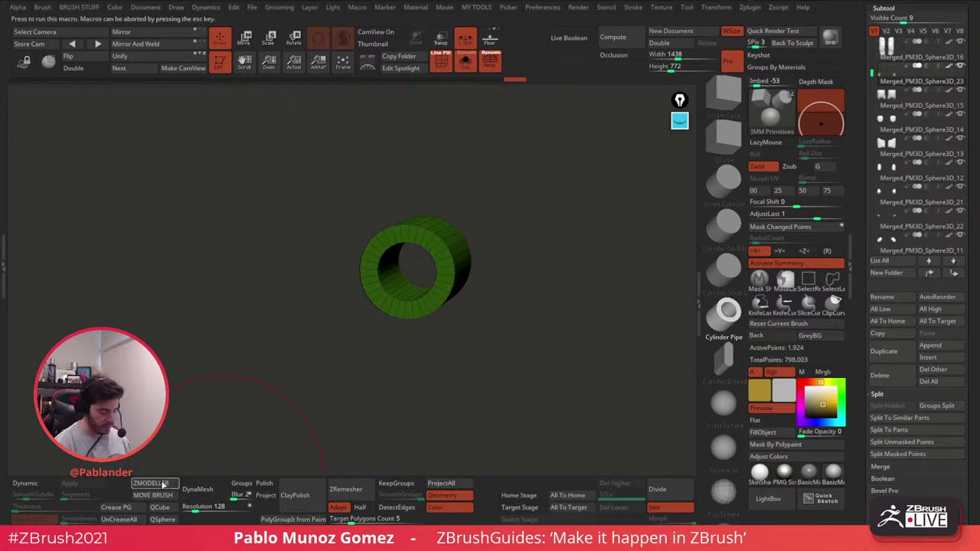
Step: Choose SelectLasso, show only the pipe's inner wall, and enable double-sided display
mouse_move(477, 270)
ctrl+right_down()
mouse_move(437, 319)
mouse_move(391, 293)
mouse_move(407, 299)
mouse_move(459, 274)
ctrl+right_up()
mouse_move(433, 186)
ctrl+shift+mouse_down()
mouse_move(387, 191)
mouse_move(391, 304)
mouse_move(496, 253)
mouse_move(438, 187)
ctrl+shift+mouse_up()
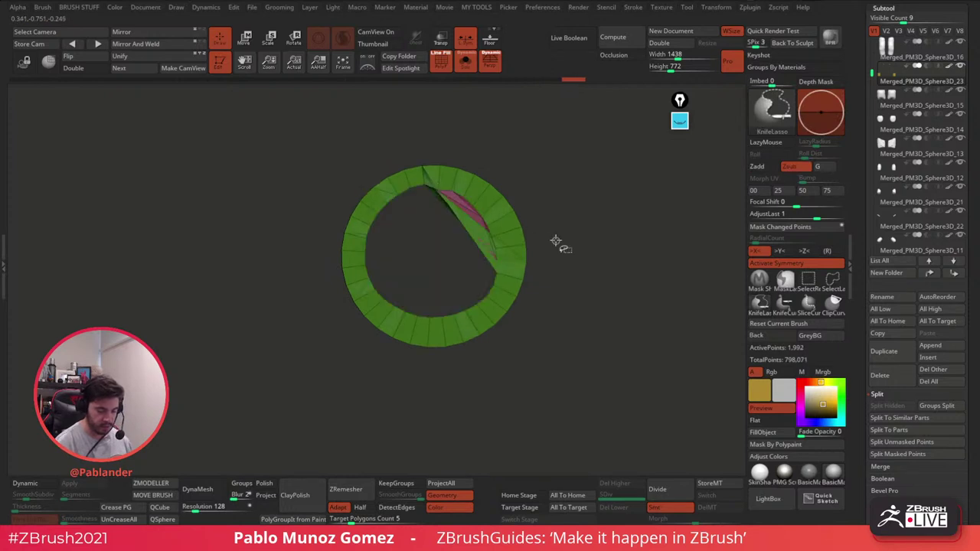
click(837, 285)
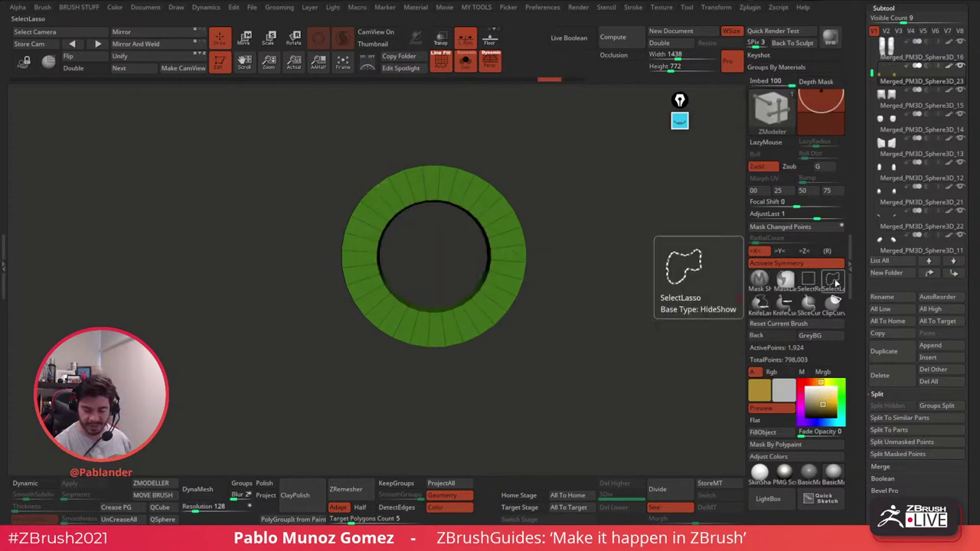
mouse_move(428, 186)
ctrl+shift+mouse_down()
mouse_move(367, 221)
mouse_move(470, 316)
mouse_move(461, 194)
ctrl+shift+mouse_up()
drag(547, 234, 563, 262)
click(90, 68)
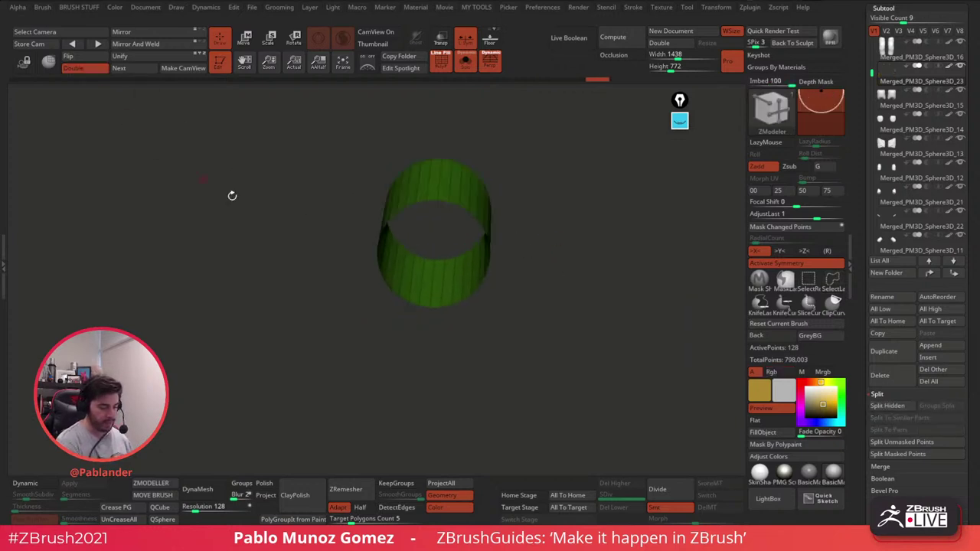
Step: Assign the visible inner wall its own polygroup and unhide the rest of the pipe
key(ctrl+w)
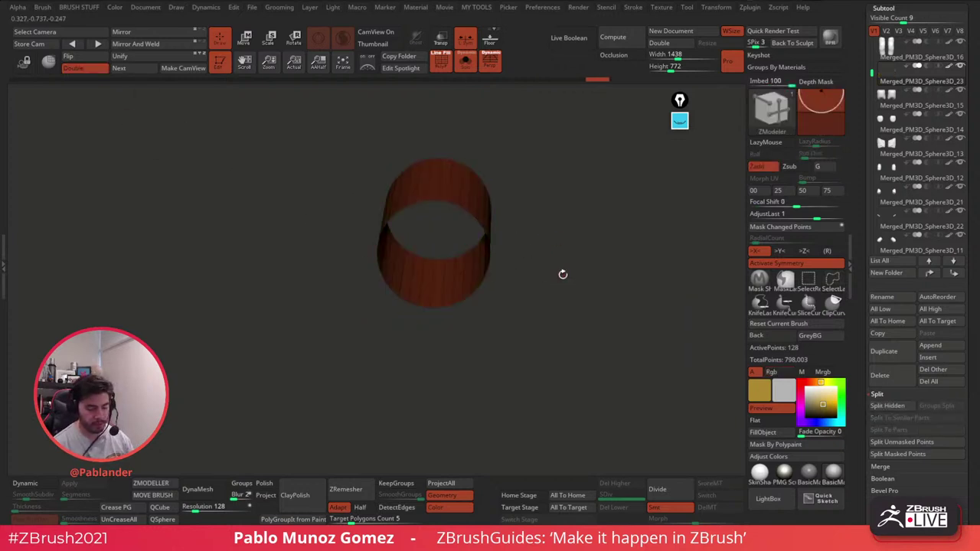
drag(561, 273, 573, 257)
ctrl+shift+click(573, 256)
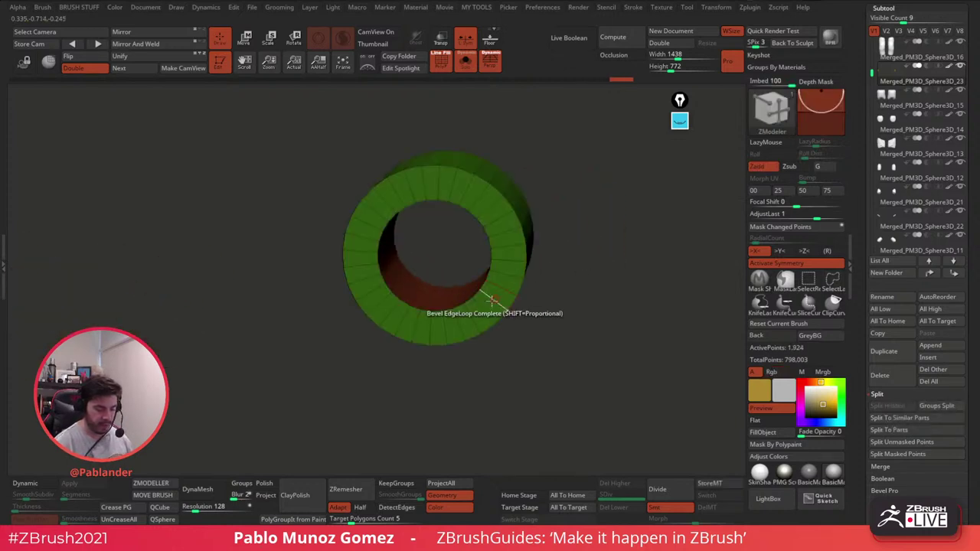
Step: Push the pipe's inner wall outward with ZModeler to thin the ring, and check it on the full character
drag(433, 293, 420, 313)
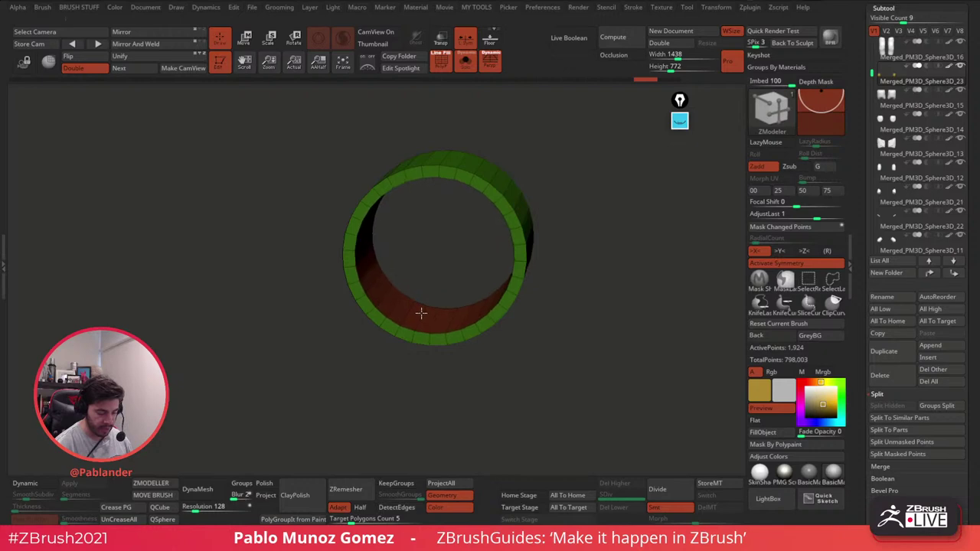
click(466, 71)
click(441, 64)
ctrl+right_drag(525, 273, 562, 147)
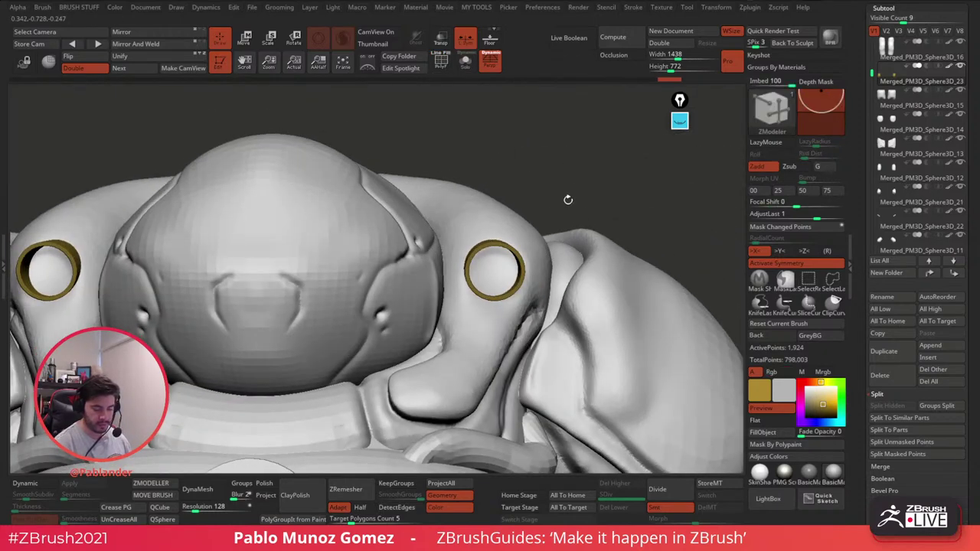
ctrl+right_drag(547, 207, 531, 258)
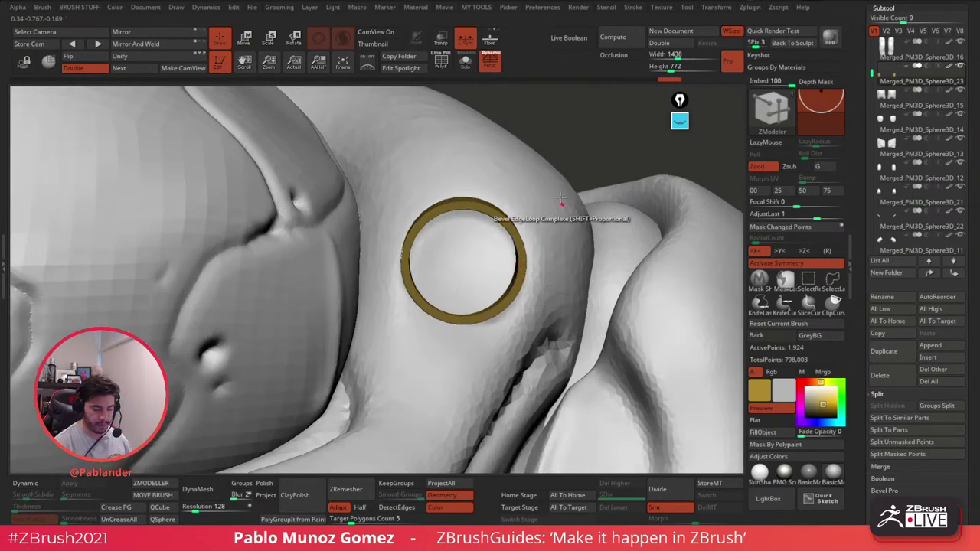
Step: Isolate the pipe with its wireframe and inset its inner wall using the Polygroup All target, leaving narrow edge bands
click(449, 64)
click(464, 63)
ctrl+right_drag(503, 192, 474, 310)
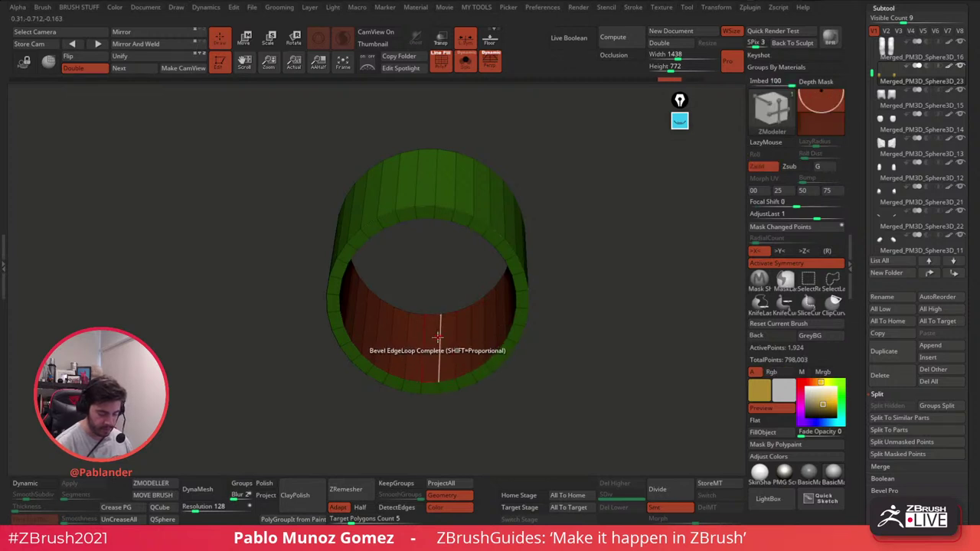
key(space)
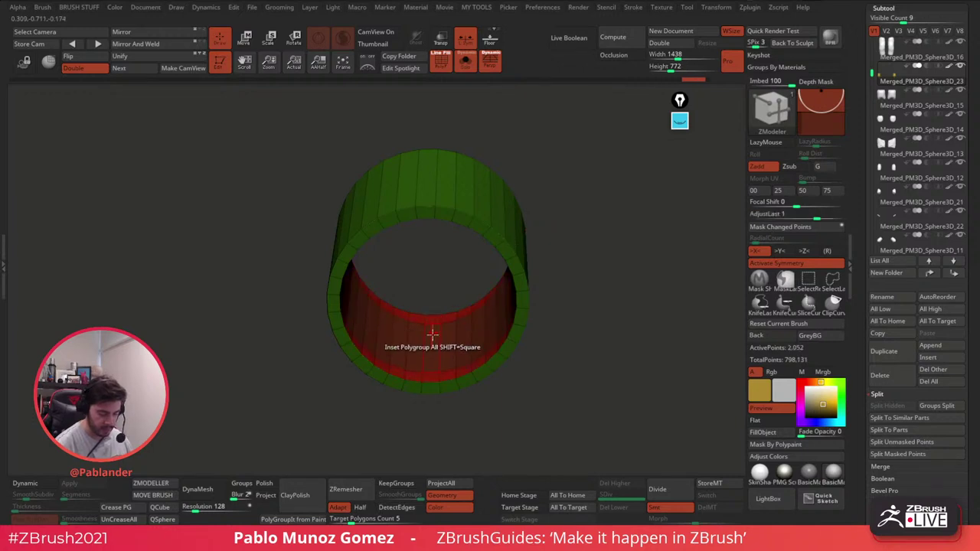
Step: Extrude the inset inner wall toward the pipe's centre with the QMesh action to build a thick inner ring
key(space)
click(411, 205)
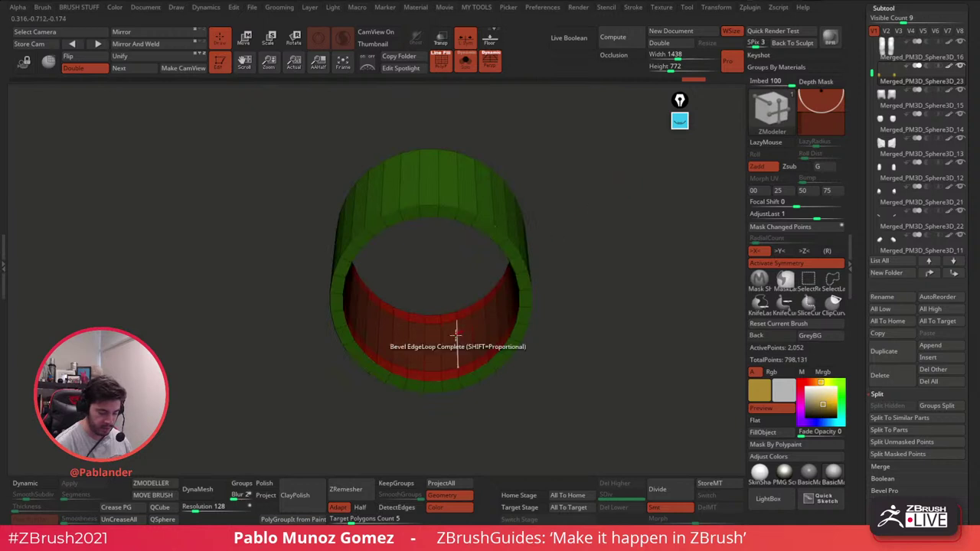
drag(407, 349, 448, 321)
mouse_move(448, 315)
mouse_down()
mouse_move(447, 324)
mouse_move(440, 313)
mouse_up()
key(space)
click(440, 216)
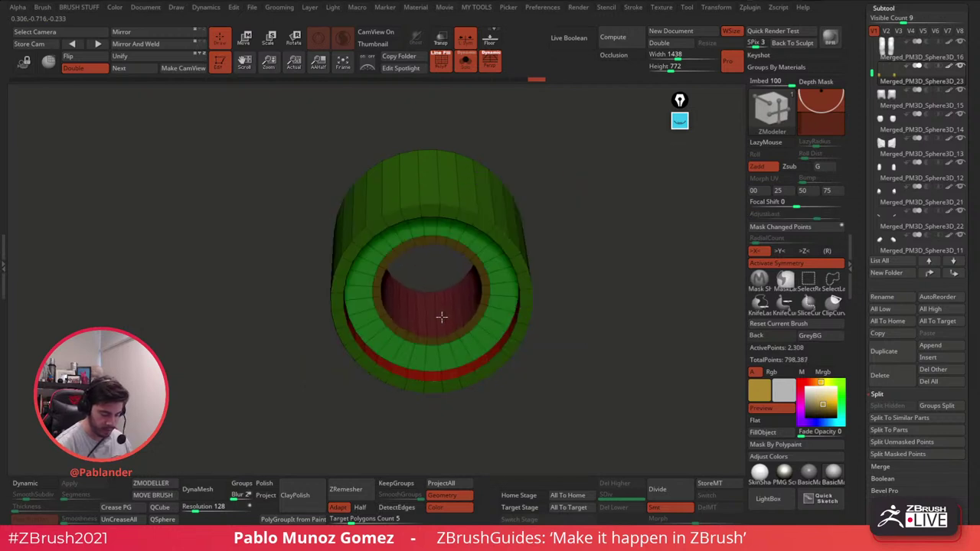
Step: Undo the last QMesh extrusion and inset the pipe's inner wall again using ZModeler's Inset with the Polygroup All target
key(ctrl+z)
key(space)
key(space)
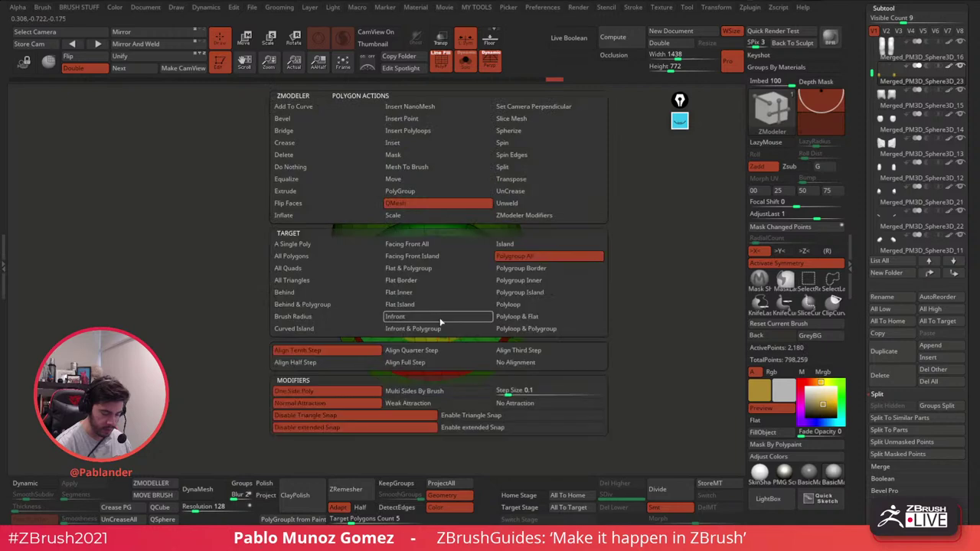
click(475, 146)
drag(442, 316, 442, 313)
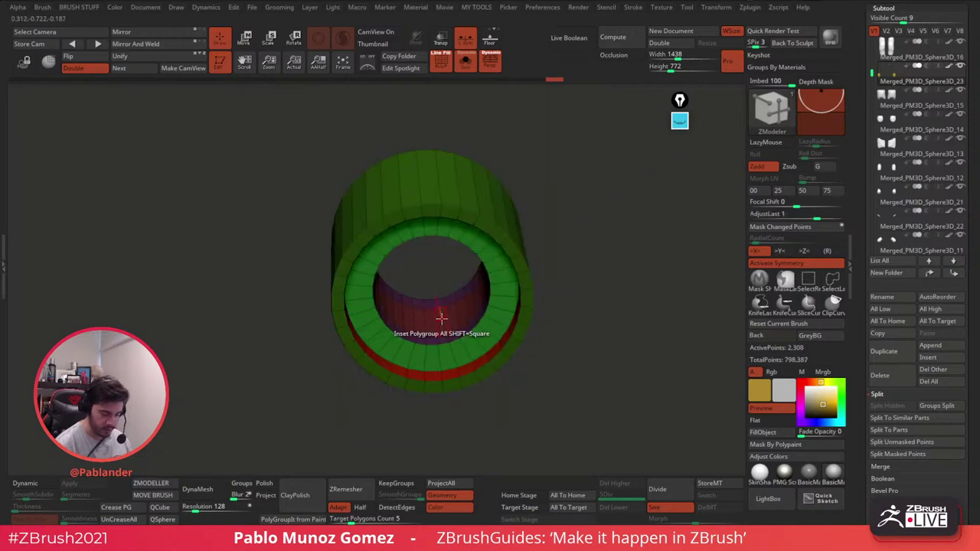
Step: Extrude the newly inset inner wall toward the pipe's centre with QMesh Polygroup All to form a stepped inner ring
key(space)
click(411, 206)
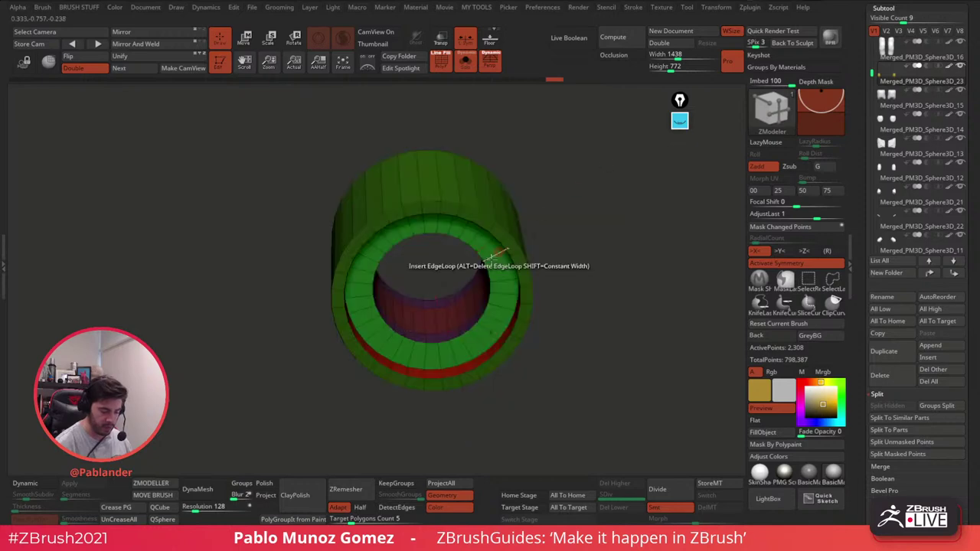
mouse_move(440, 317)
mouse_down()
mouse_move(437, 300)
mouse_move(446, 315)
mouse_up()
Step: Bevel the edge loops of the pipe's outer rim and inner rings with the Bevel EdgeLoop Complete action
key(space)
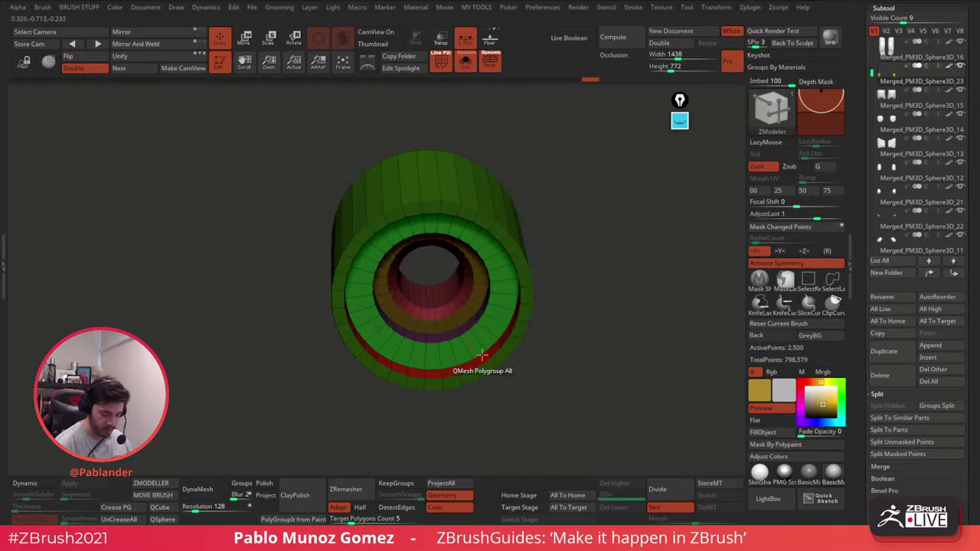
drag(480, 356, 487, 364)
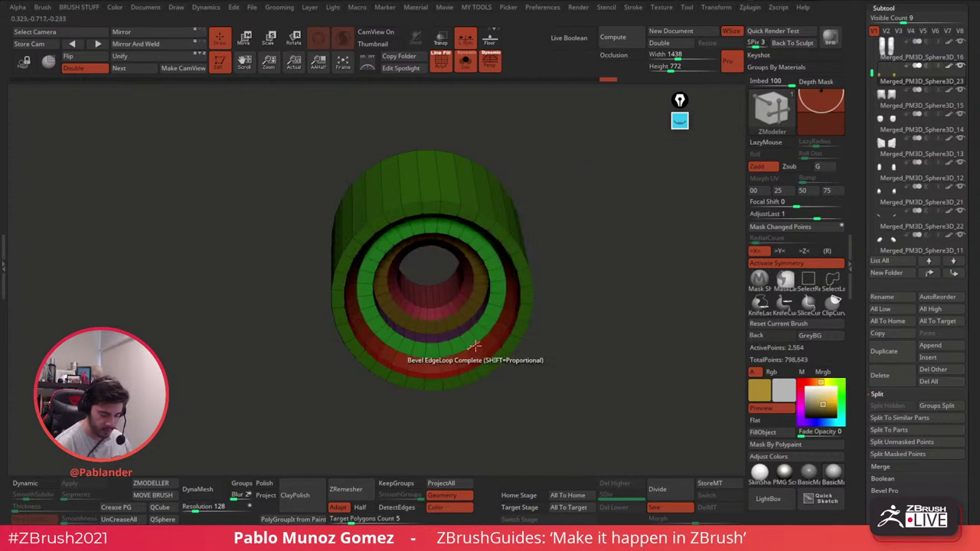
click(476, 349)
click(494, 236)
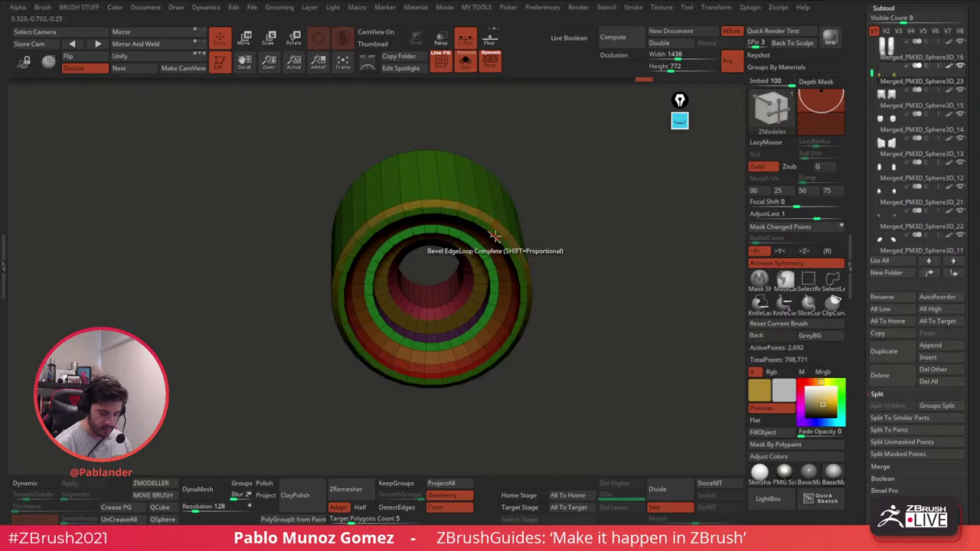
right_drag(499, 235, 553, 207)
key(ctrl+z)
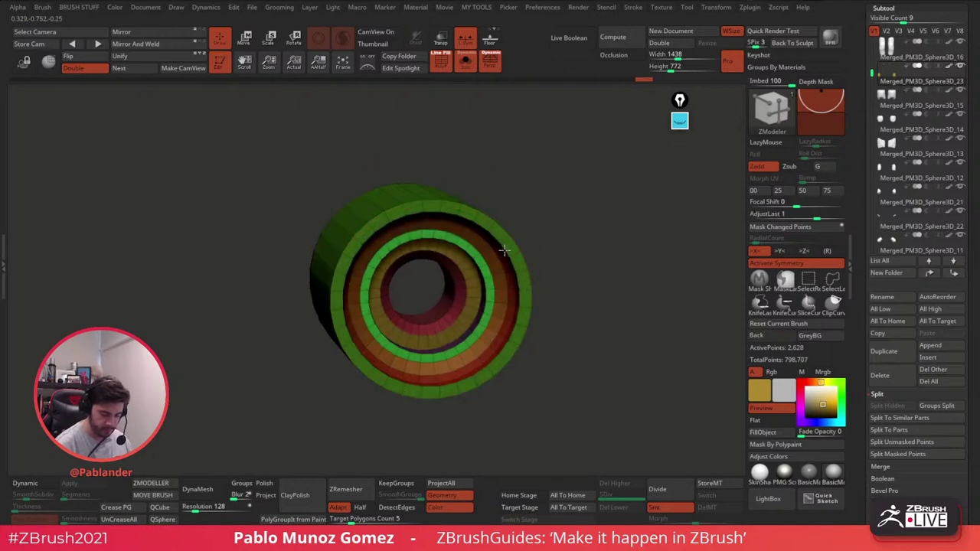
drag(503, 249, 506, 253)
click(506, 253)
click(516, 245)
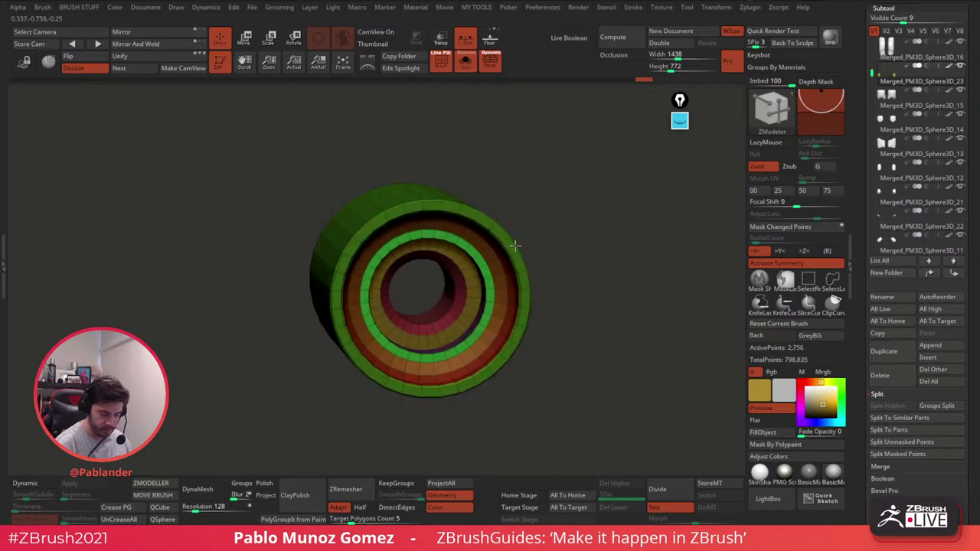
Step: Leave the isolated view, turn off the wireframe and check the stepped pipes on the full character
mouse_move(624, 246)
right_down()
mouse_move(571, 256)
mouse_move(562, 291)
mouse_move(541, 222)
right_up()
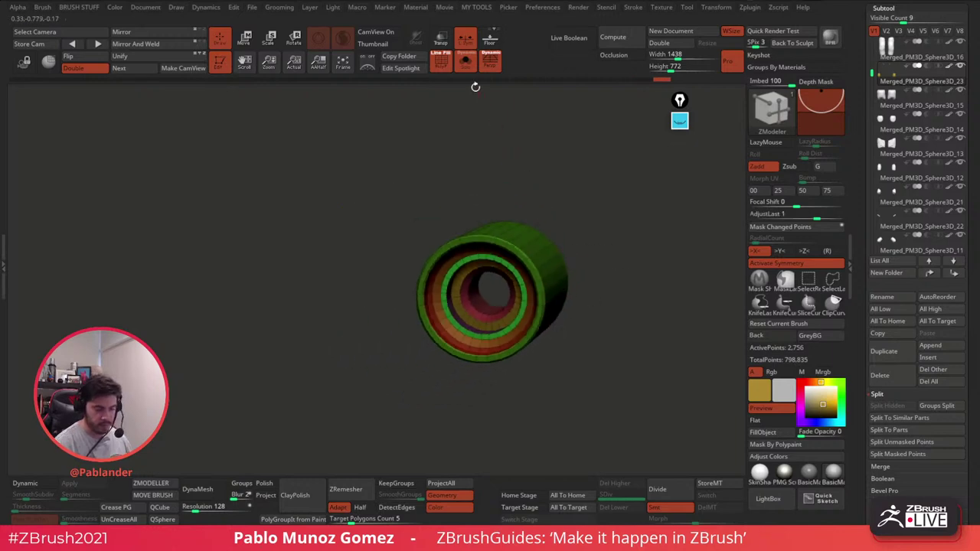
click(465, 63)
click(446, 70)
ctrl+right_drag(579, 299, 599, 209)
mouse_move(599, 208)
mouse_down()
mouse_move(564, 199)
mouse_move(590, 212)
mouse_up()
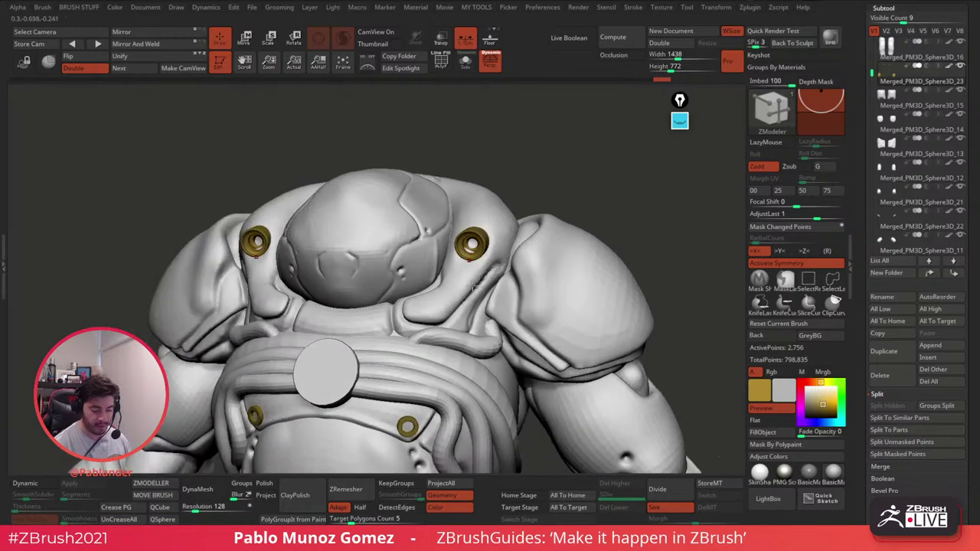
Step: Select the shoulder collar subtool and build up its surface behind the gold pipes with the Clay brush to close their central holes
key(b)
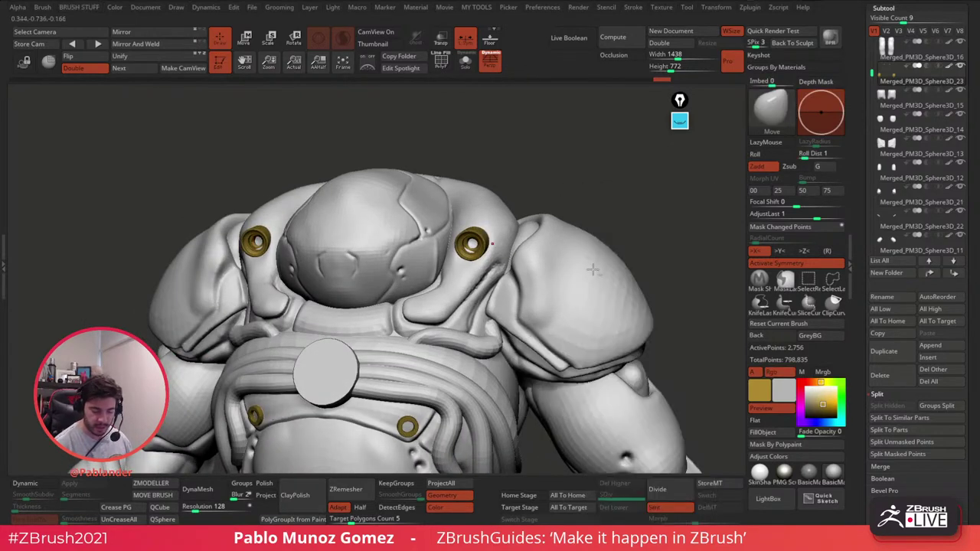
key(b)
click(632, 284)
alt+click(500, 239)
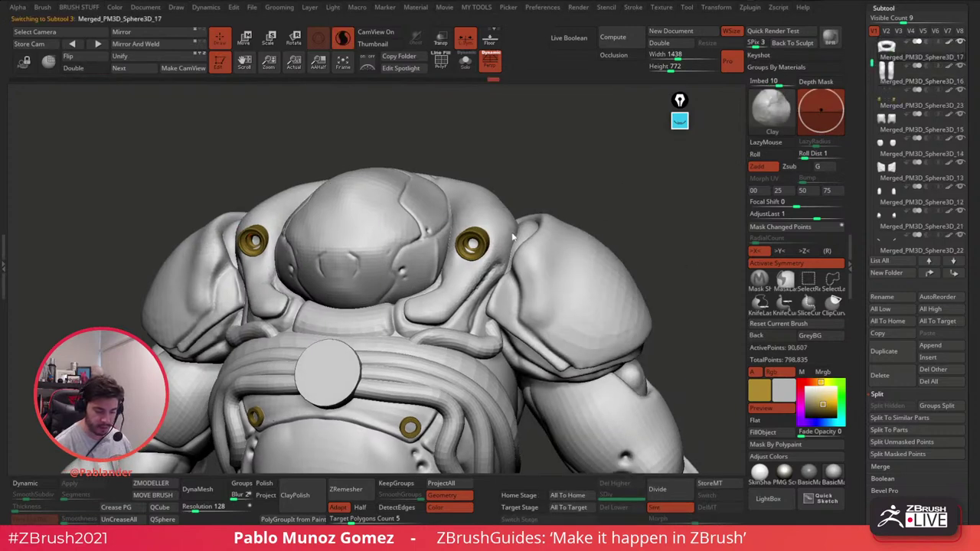
right_click(495, 240)
right_drag(494, 241, 482, 291)
right_click(463, 310)
right_drag(472, 250, 477, 228)
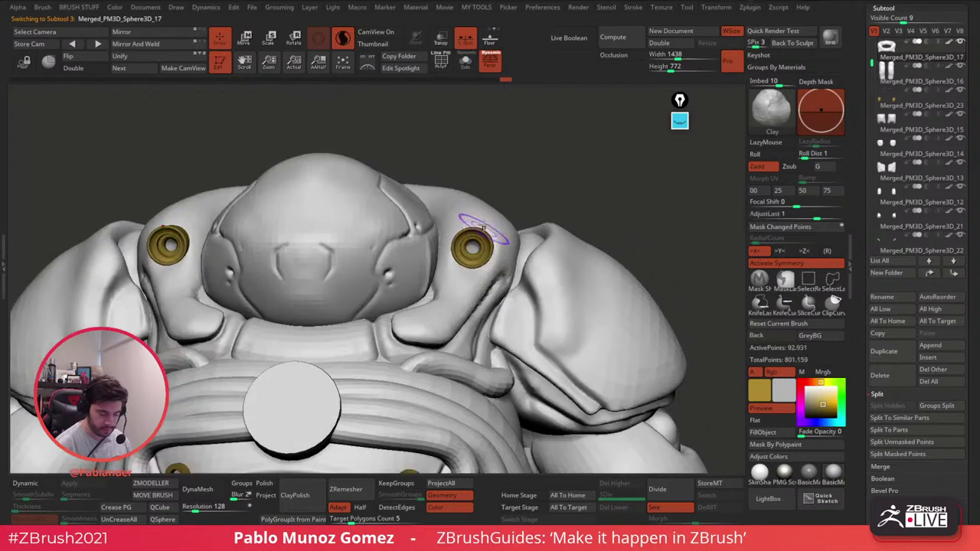
drag(475, 249, 471, 250)
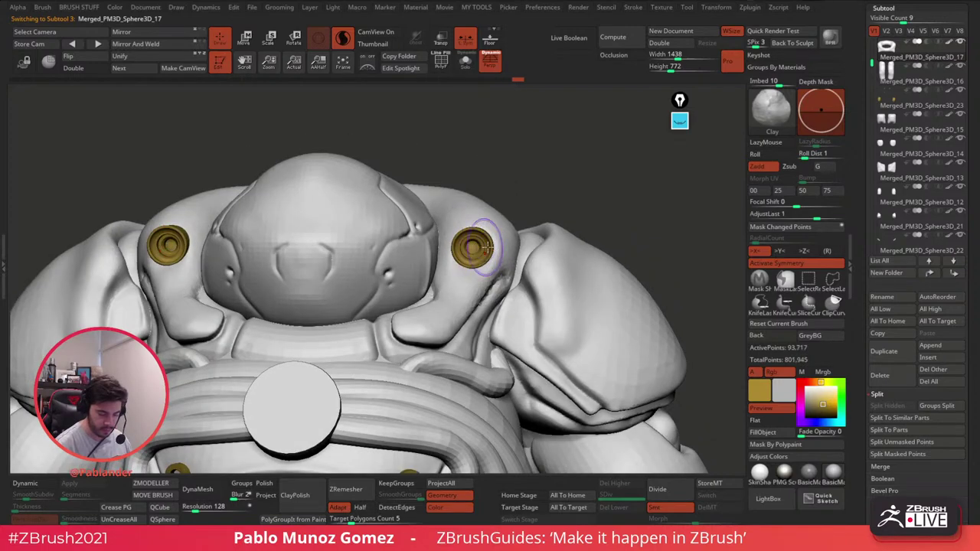
Step: Select the gold parts subtool and insert an IMM Primitives Cylinder Extend capsule on the side of the helmet with Imbed -56
right_drag(487, 247, 557, 274)
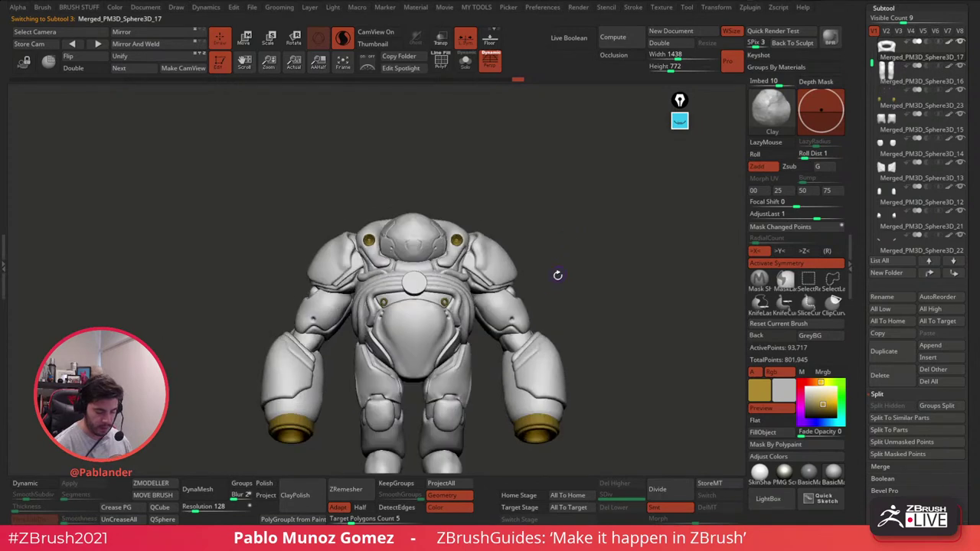
alt+click(543, 425)
key(b)
click(329, 337)
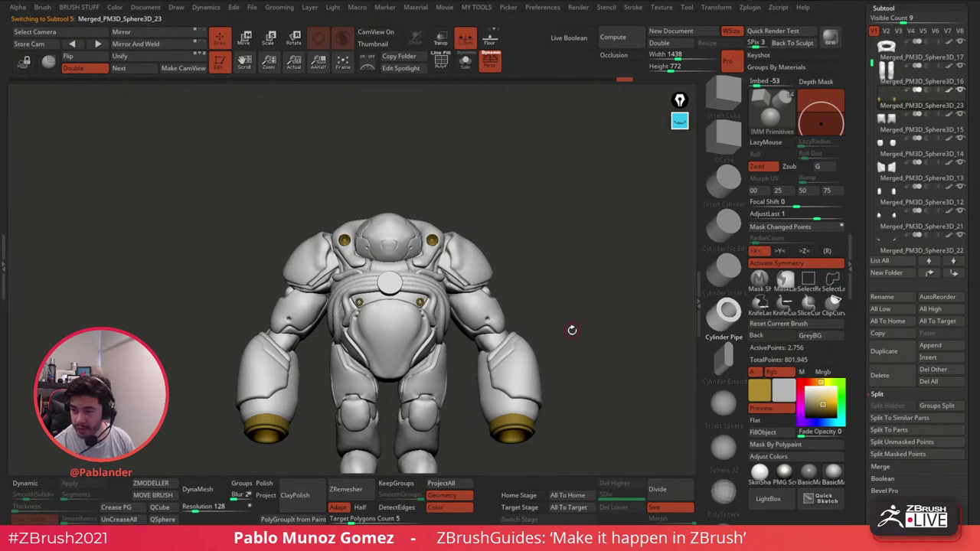
mouse_move(574, 324)
right_down()
mouse_move(587, 315)
mouse_move(575, 305)
right_up()
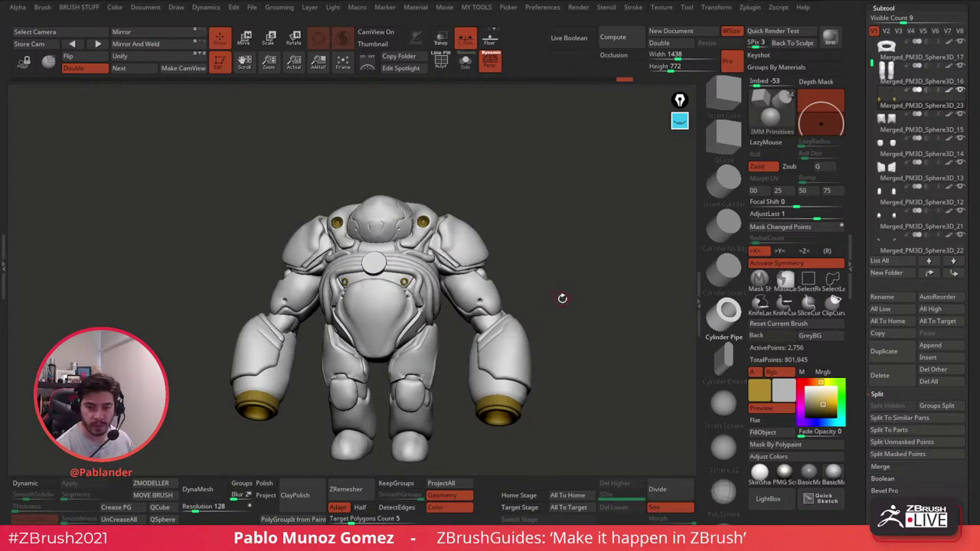
right_drag(561, 298, 564, 282)
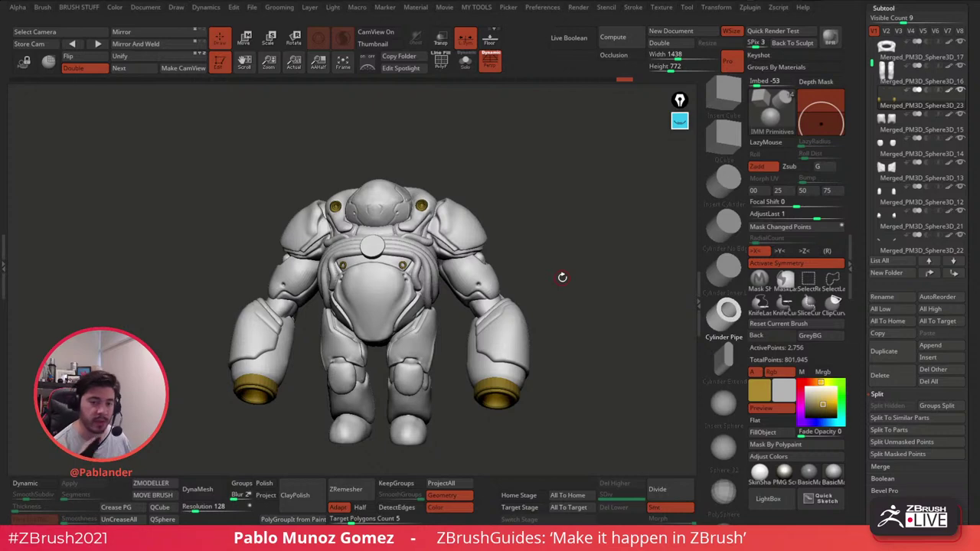
mouse_move(549, 262)
mouse_down()
mouse_move(561, 258)
mouse_move(557, 281)
mouse_up()
scroll(727, 286, down, 2)
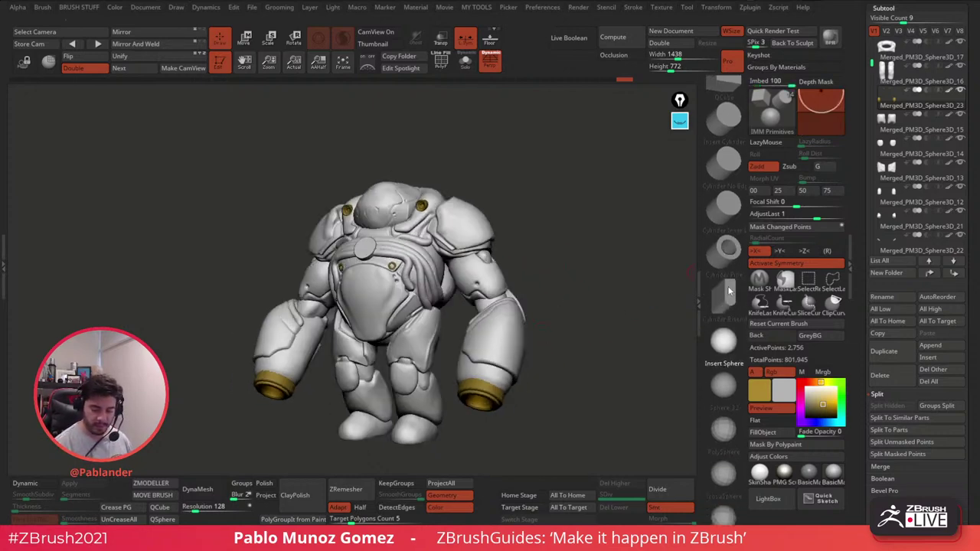
alt+right_drag(394, 205, 465, 277)
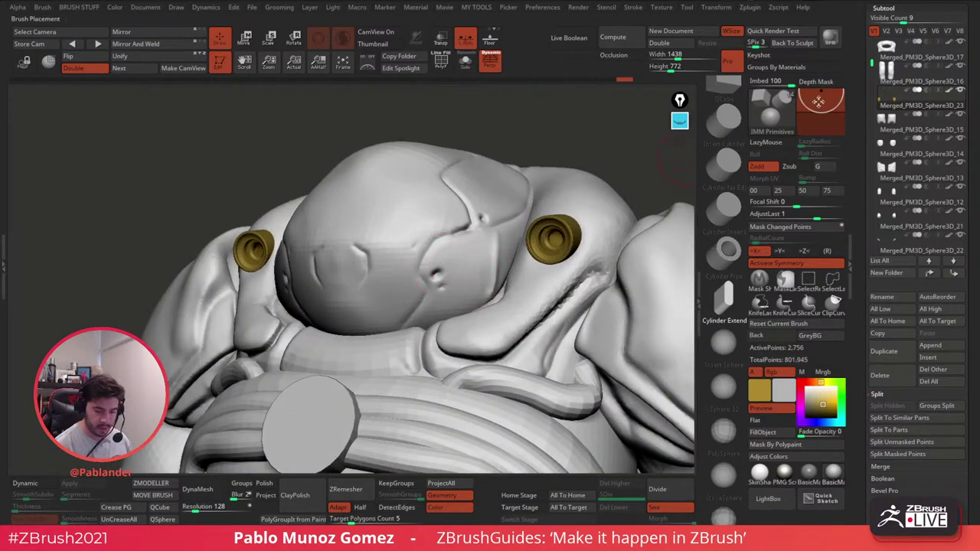
click(812, 134)
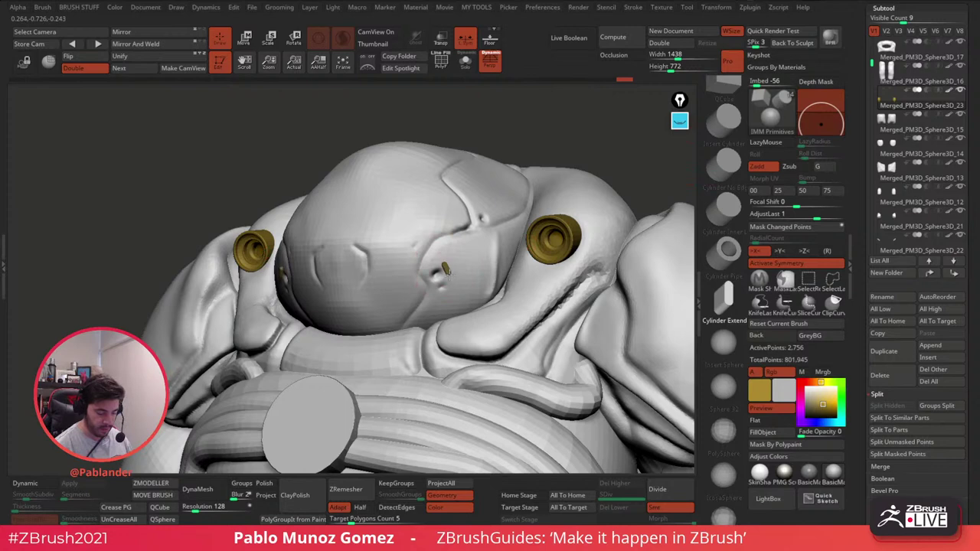
drag(459, 262, 450, 286)
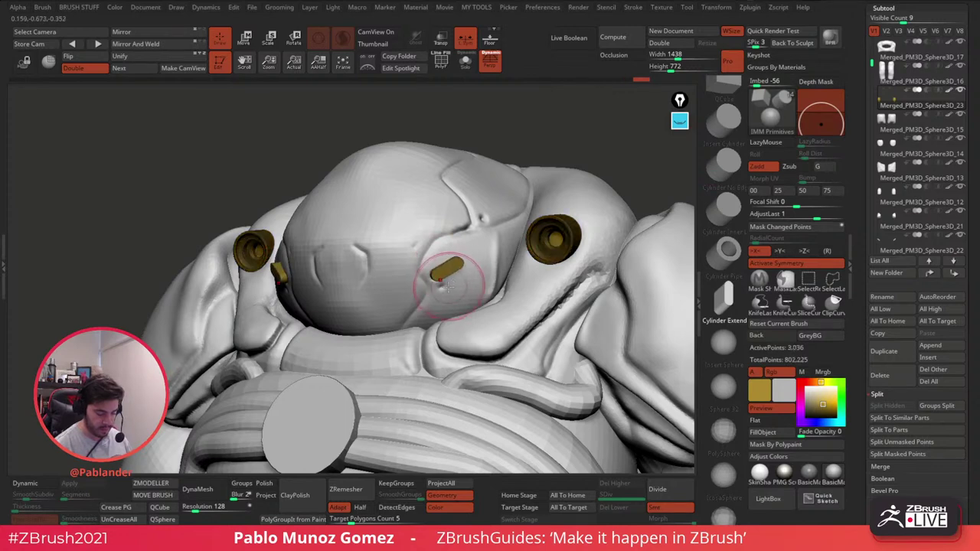
Step: Move the inserted capsule into position against the helmet's side panel
right_drag(463, 272, 459, 236)
key(w)
drag(481, 273, 476, 271)
key(q)
Step: Insert a second capsule below the first at an opposing angle and seat it against the helmet surface
right_drag(416, 149, 360, 153)
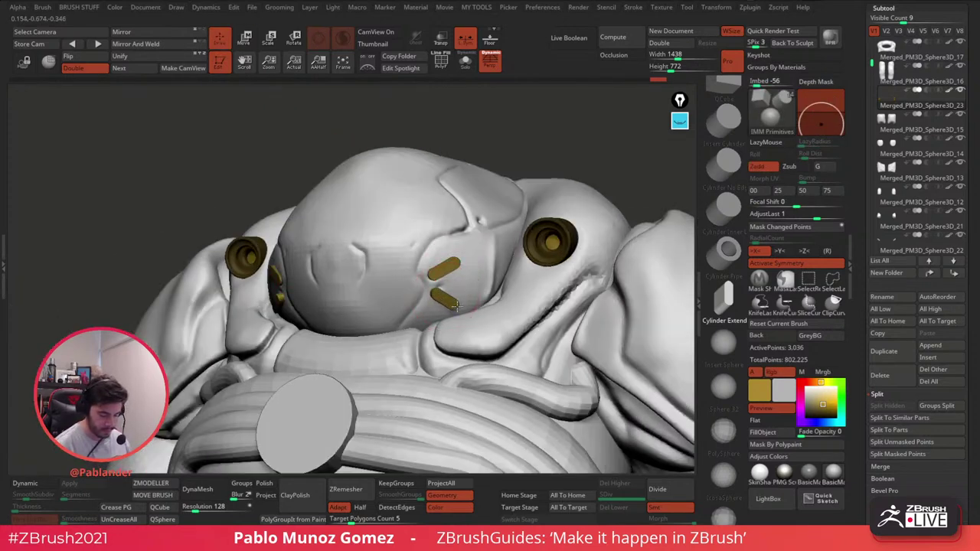
key(w)
right_drag(459, 306, 528, 321)
drag(528, 321, 530, 321)
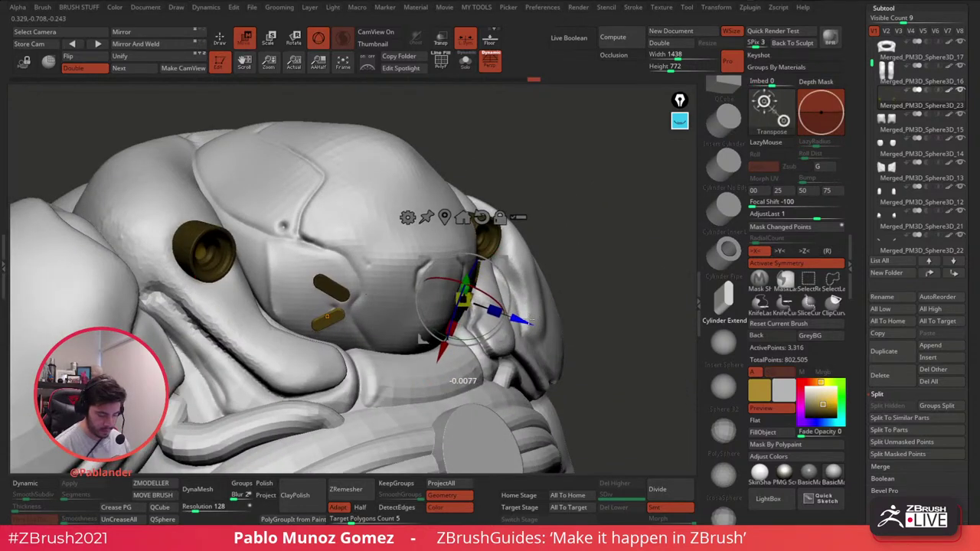
click(219, 39)
Step: Insert a sphere primitive at the centre of the helmet's forehead, retrying it with Imbed -79
scroll(727, 264, down, 3)
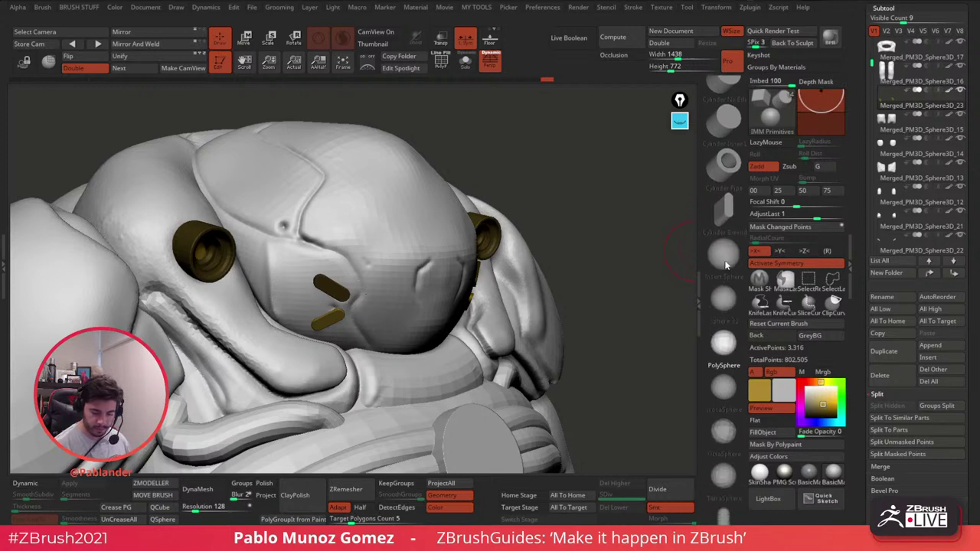
click(724, 255)
shift+drag(623, 284, 426, 306)
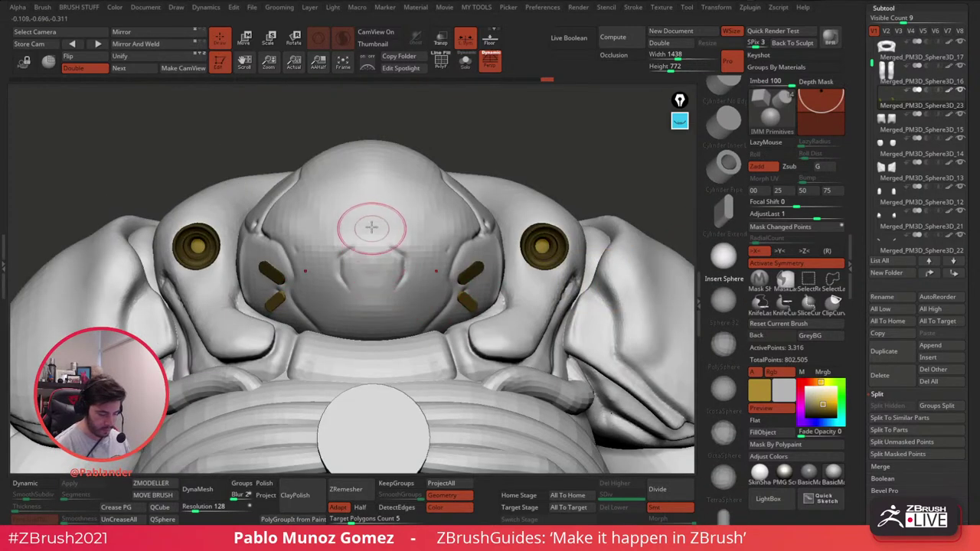
drag(371, 227, 374, 254)
key(ctrl+z)
drag(822, 108, 818, 146)
drag(372, 227, 382, 276)
Step: Reposition the forehead sphere along the helmet's curve and check it from the front
click(244, 38)
drag(437, 114, 520, 160)
drag(418, 257, 412, 240)
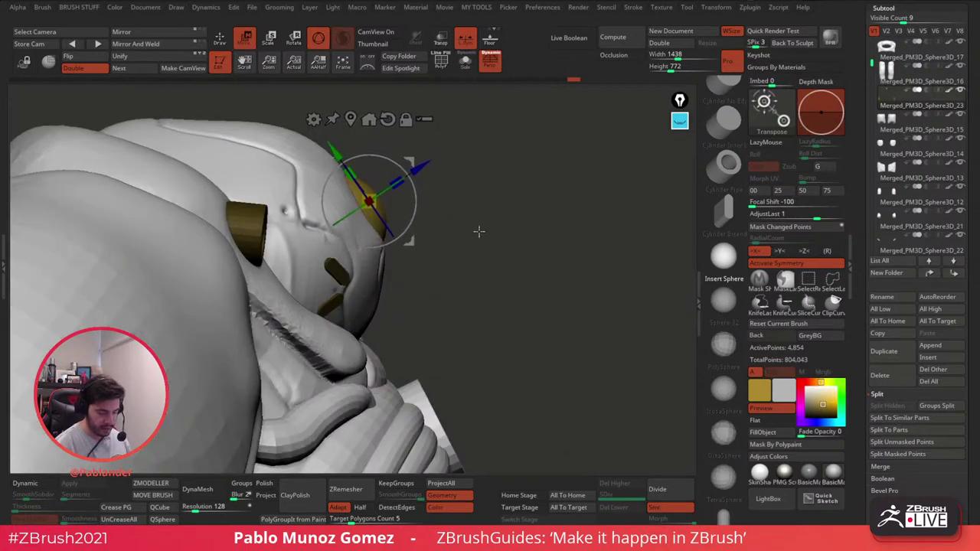
shift+drag(478, 231, 452, 226)
click(220, 37)
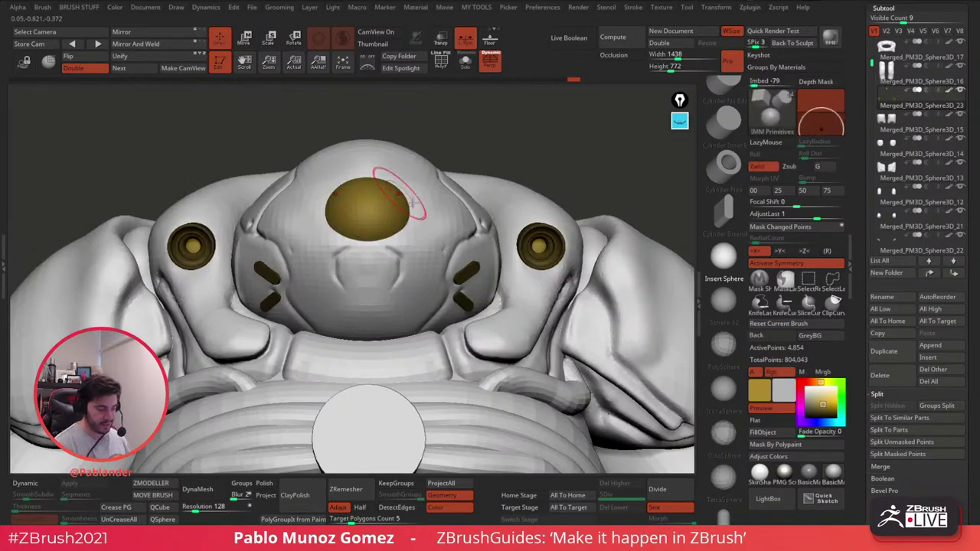
Step: Insert a Cylinder Extend capsule with Imbed -56 beside the round joint just below the shoulder pad
ctrl+right_drag(473, 303, 470, 217)
drag(567, 334, 726, 220)
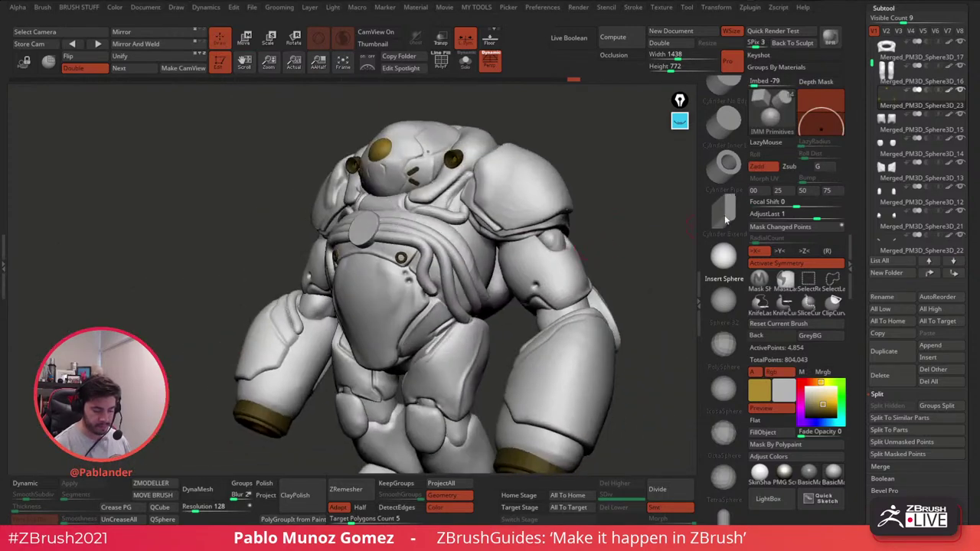
scroll(720, 334, up, 2)
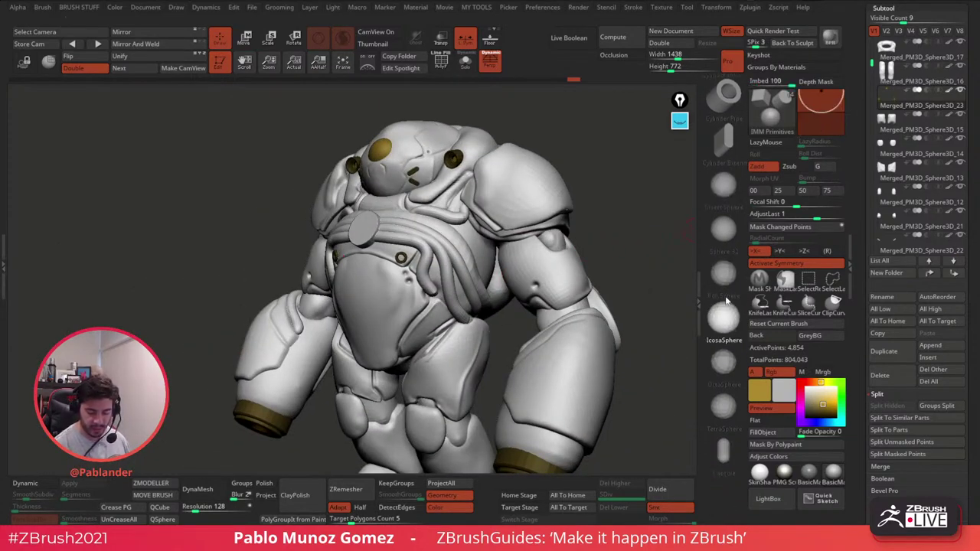
drag(723, 243, 722, 339)
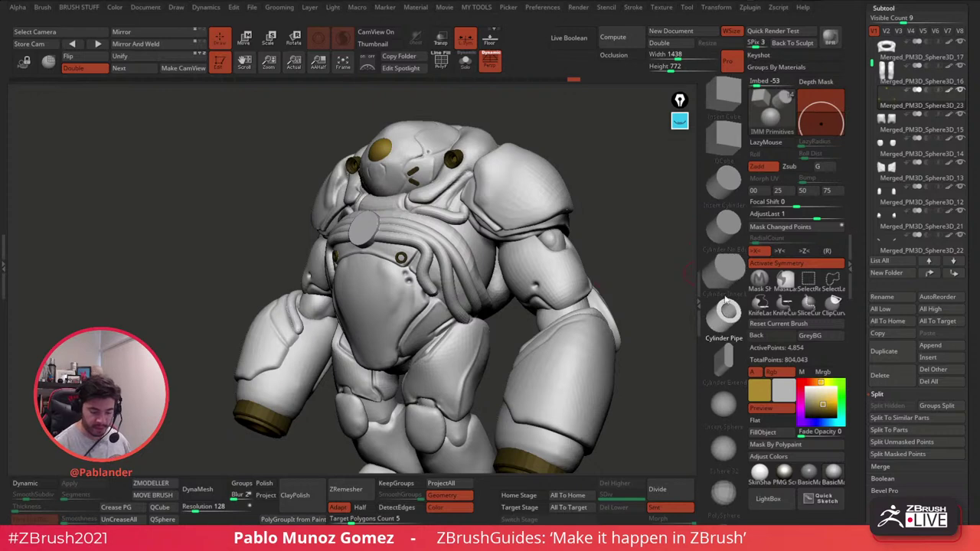
drag(724, 488, 727, 284)
scroll(727, 283, down, 1)
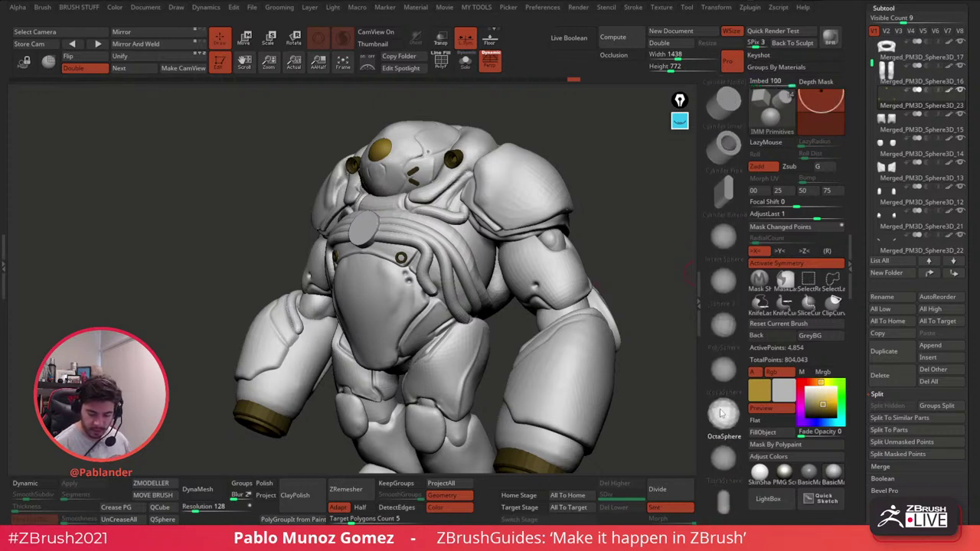
drag(625, 259, 462, 279)
ctrl+right_drag(462, 279, 411, 276)
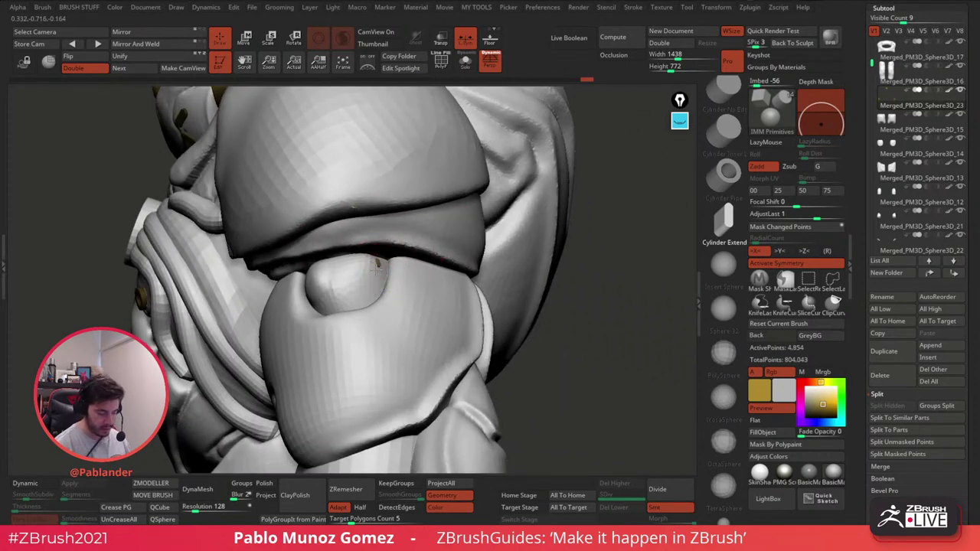
Step: Rotate and shift the capsule so it sits in the gap between the shoulder pad and the upper arm
key(w)
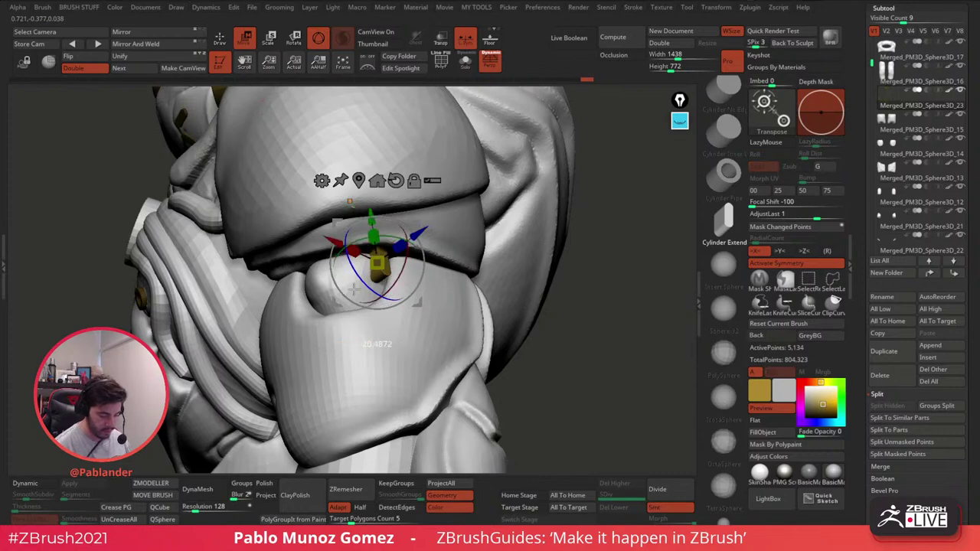
mouse_move(349, 202)
mouse_down()
mouse_move(197, 181)
mouse_move(590, 227)
mouse_move(247, 243)
mouse_up()
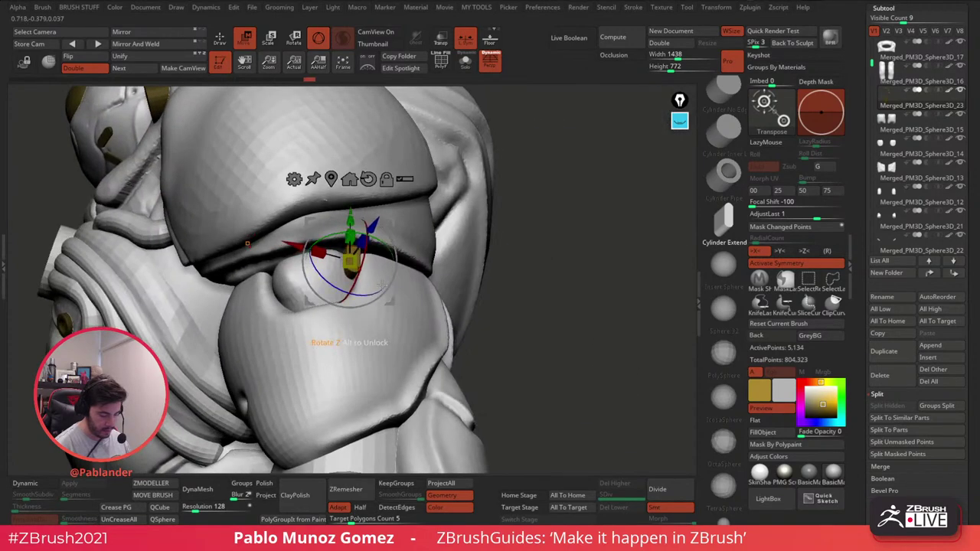
right_drag(398, 253, 58, 282)
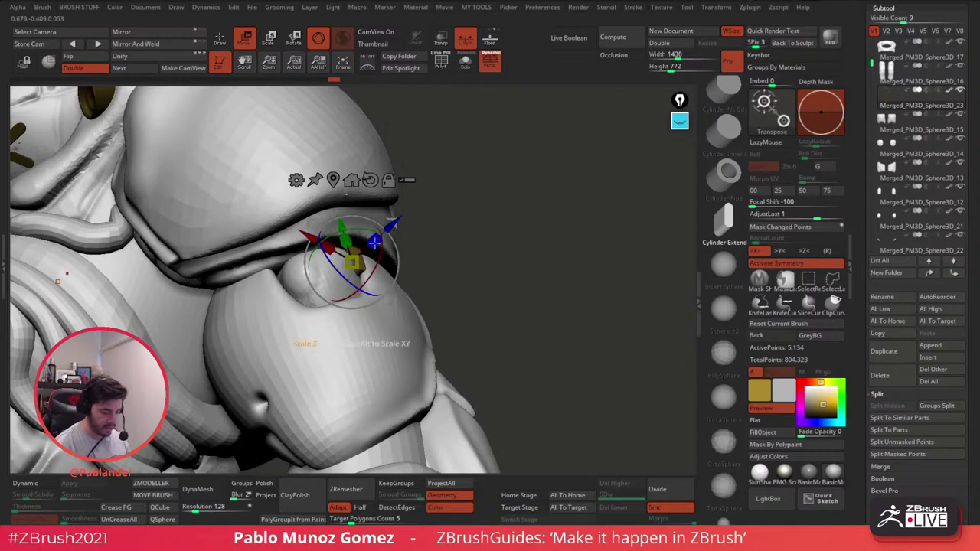
drag(391, 223, 392, 219)
click(220, 37)
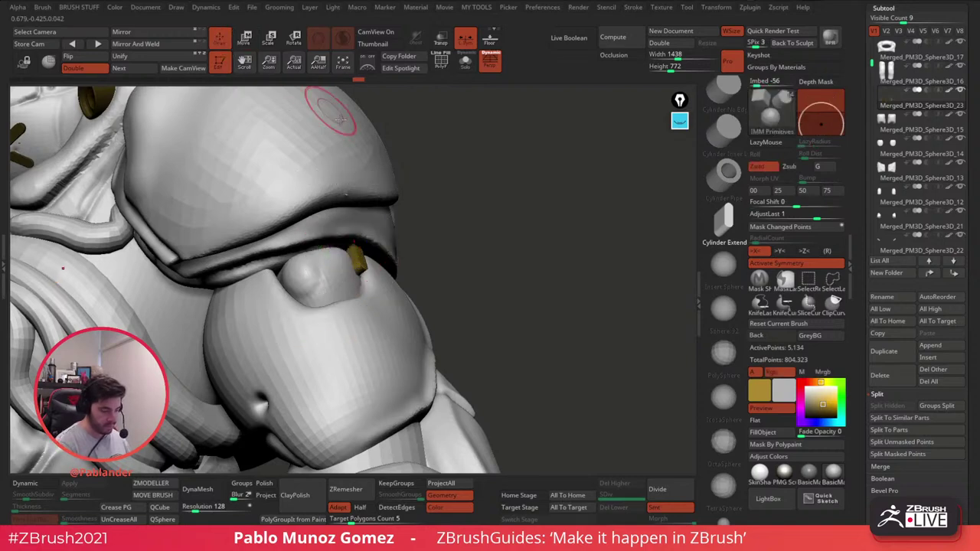
Step: Insert a Cylinder Inner primitive on the outer ankle of the lower leg armour, retrying it with Imbed -72
mouse_move(417, 192)
ctrl+right_down()
mouse_move(458, 265)
mouse_move(571, 251)
mouse_move(547, 320)
ctrl+right_up()
alt+right_drag(590, 357, 580, 282)
drag(580, 283, 605, 300)
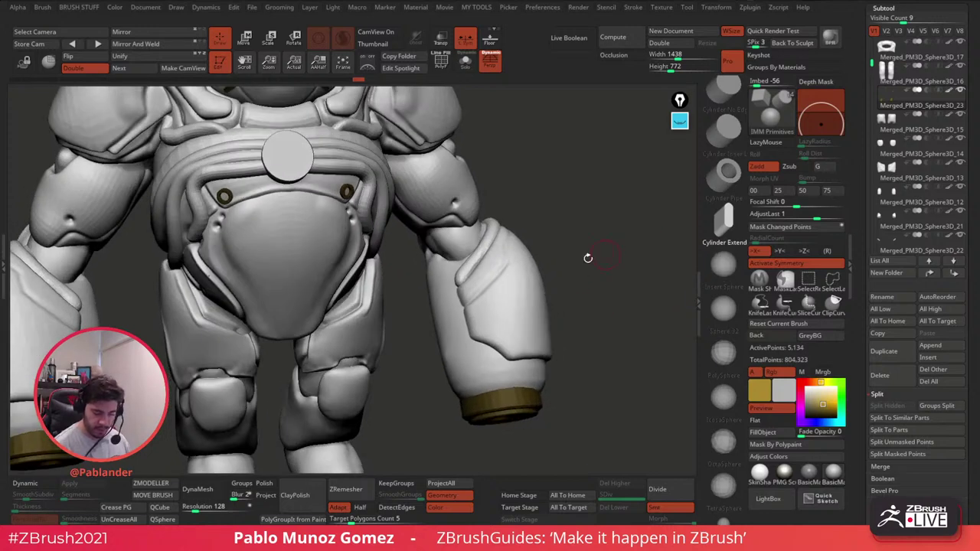
alt+right_drag(459, 231, 498, 234)
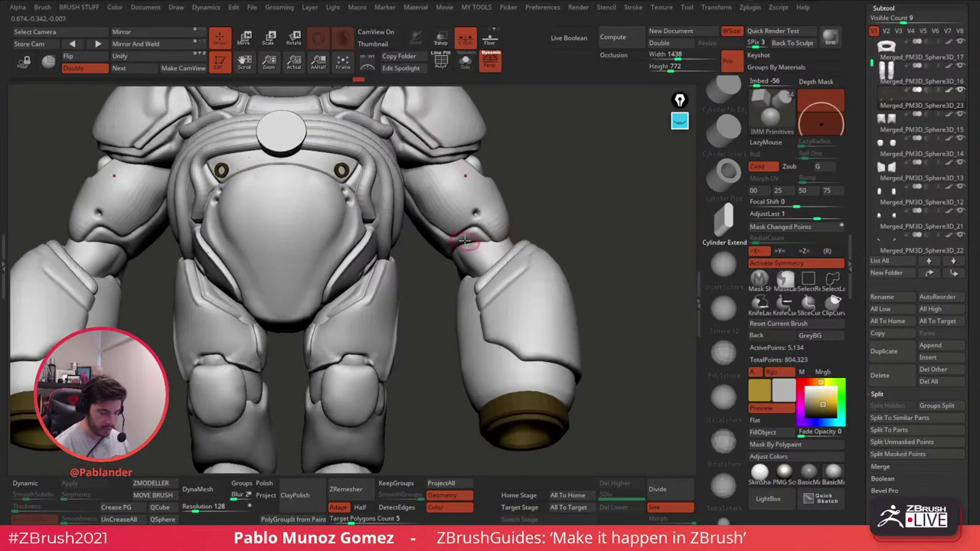
ctrl+right_drag(460, 172, 427, 187)
drag(727, 96, 728, 180)
click(729, 153)
click(729, 202)
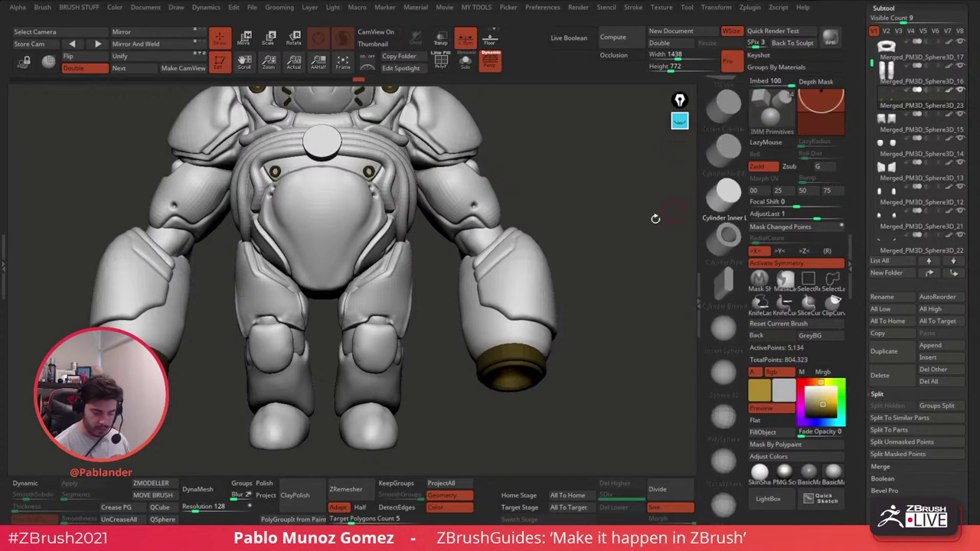
mouse_move(414, 352)
alt+right_down()
mouse_move(454, 314)
mouse_move(396, 377)
mouse_move(459, 324)
alt+right_up()
alt+right_drag(508, 361, 482, 327)
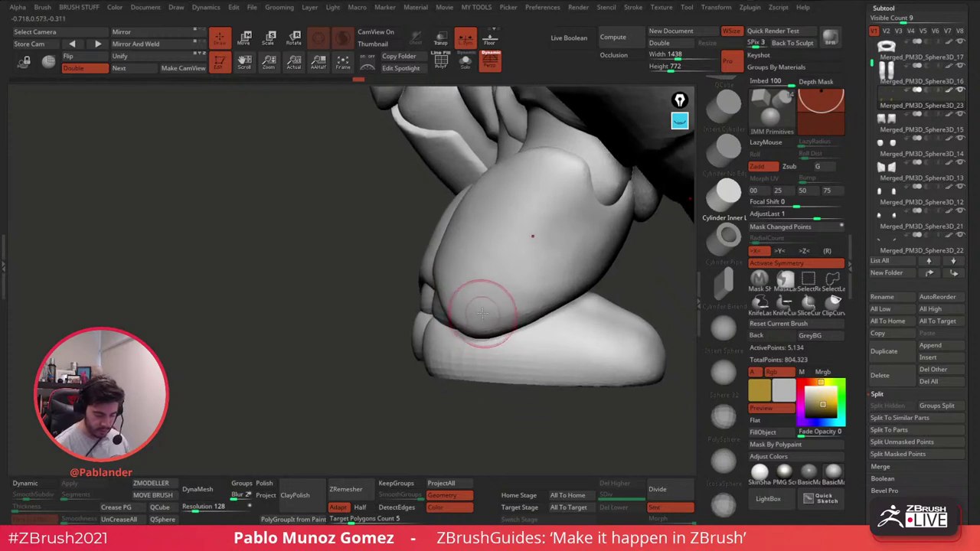
drag(476, 311, 478, 341)
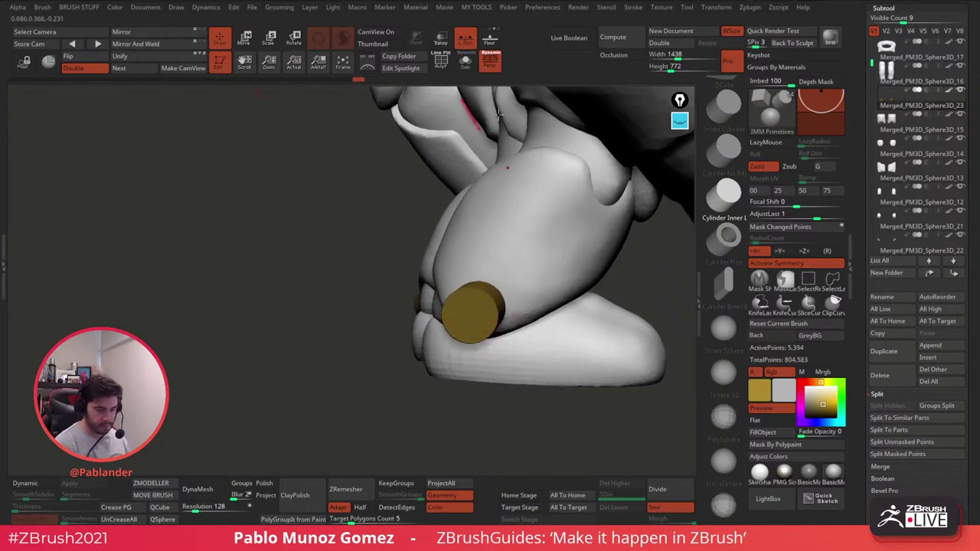
key(ctrl+z)
drag(822, 101, 826, 130)
drag(480, 309, 490, 326)
Step: Duplicate the outer ankle cylinder across to the inner ankle and align it with the leg from below
click(245, 40)
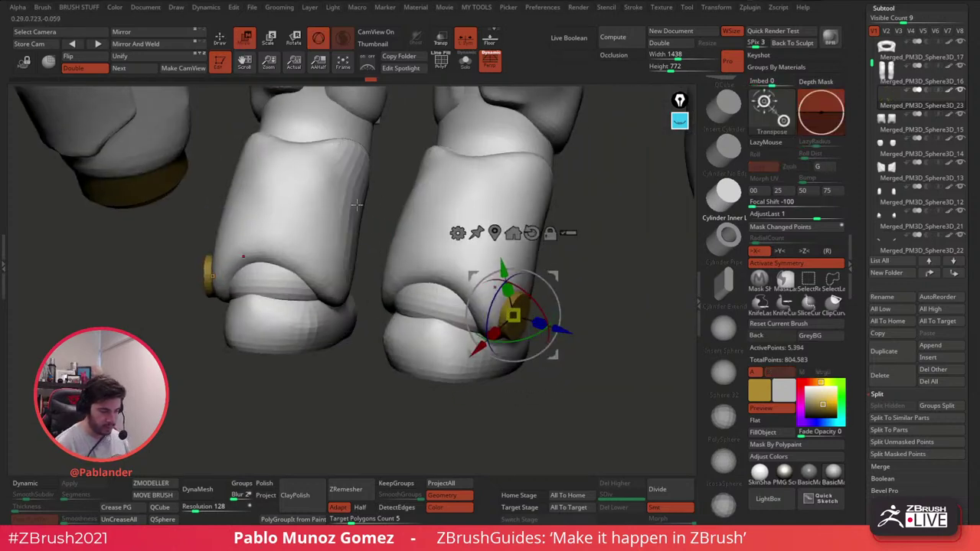
shift+drag(598, 300, 566, 318)
ctrl+drag(552, 357, 432, 310)
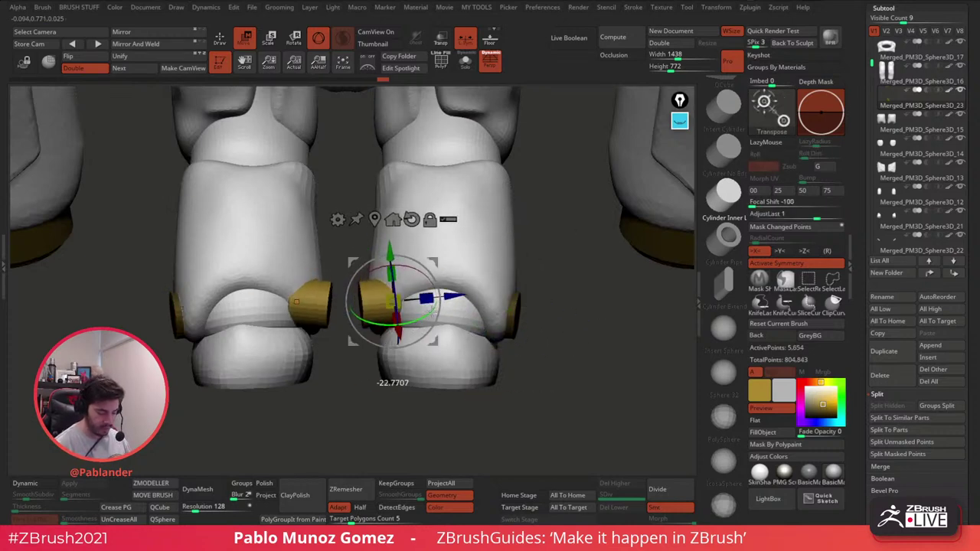
right_drag(447, 286, 453, 209)
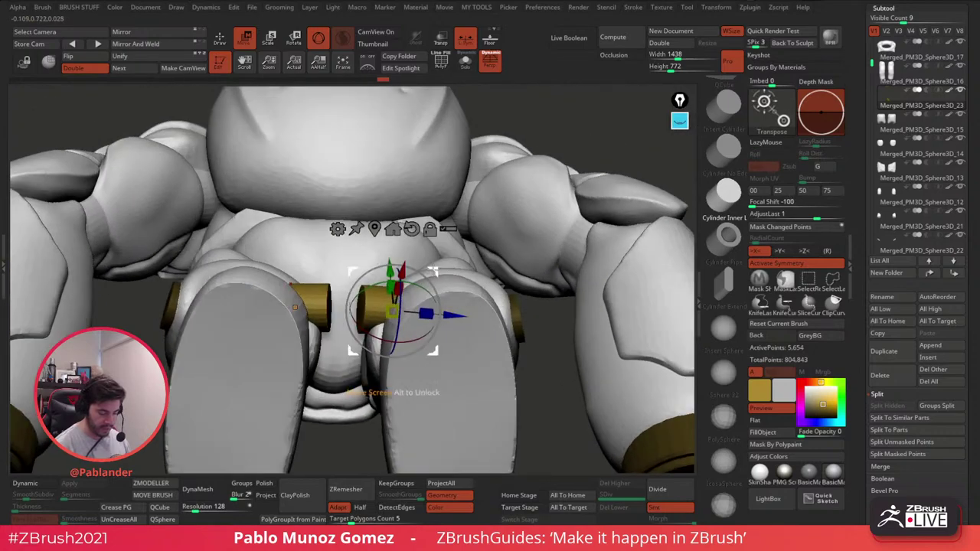
drag(433, 271, 436, 305)
Step: Fine-tune the inner ankle cylinder's height and angle so it sits flush against the lower leg armour
right_drag(437, 306, 437, 382)
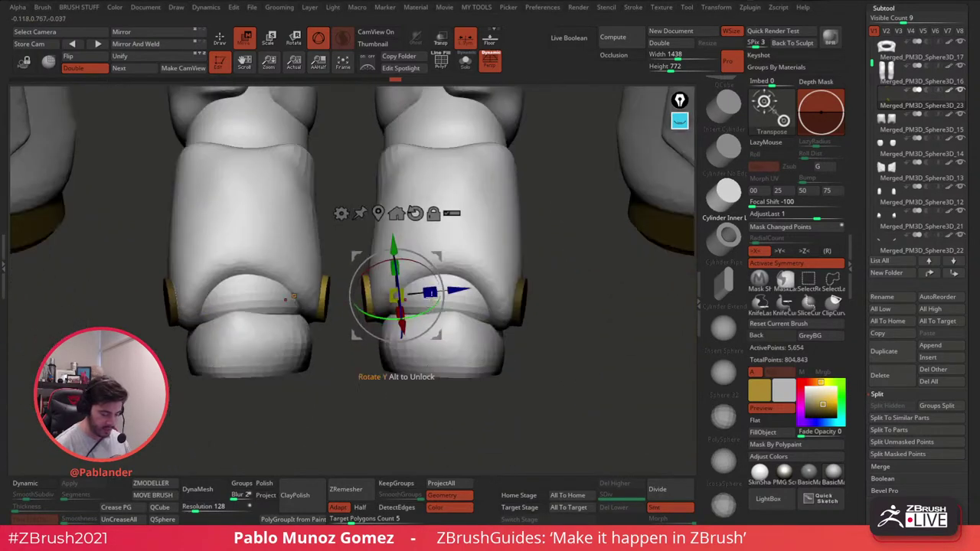
drag(393, 246, 395, 238)
right_drag(436, 367, 573, 363)
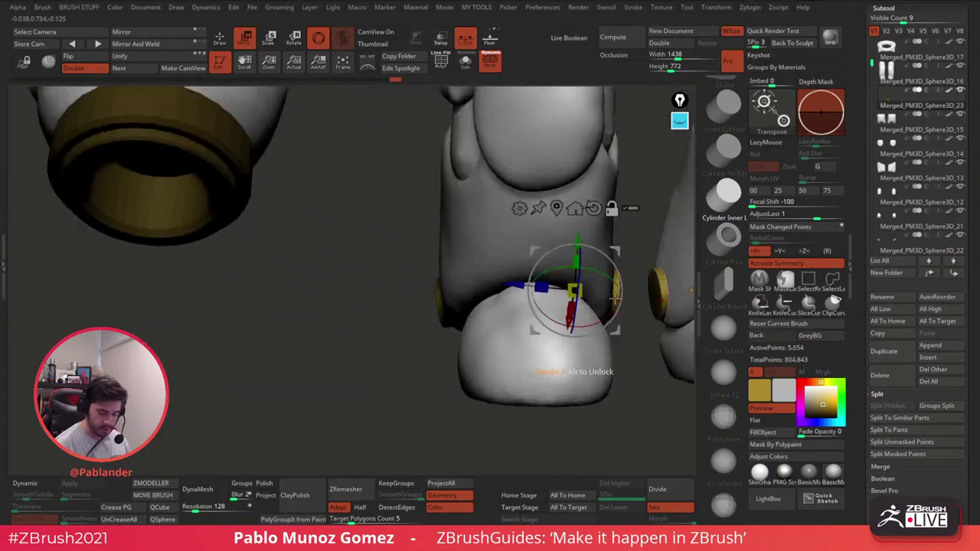
drag(615, 298, 505, 258)
click(222, 42)
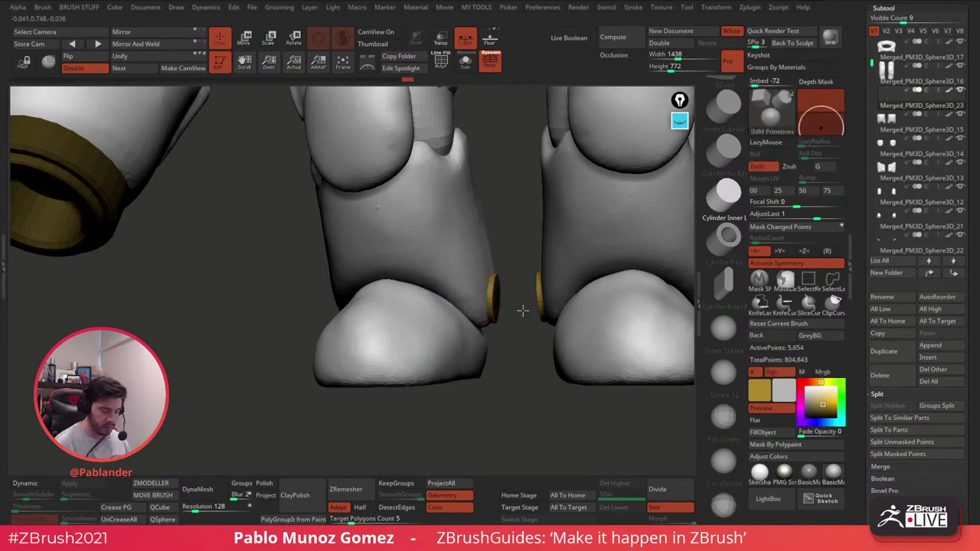
Step: Insert a Cylinder Inner primitive on the forearm's inner upper edge near the elbow and tilt it along the armour
mouse_move(523, 311)
alt+mouse_down()
mouse_move(525, 257)
mouse_move(481, 306)
mouse_move(460, 280)
mouse_move(478, 274)
mouse_move(475, 298)
alt+mouse_up()
drag(504, 269, 492, 283)
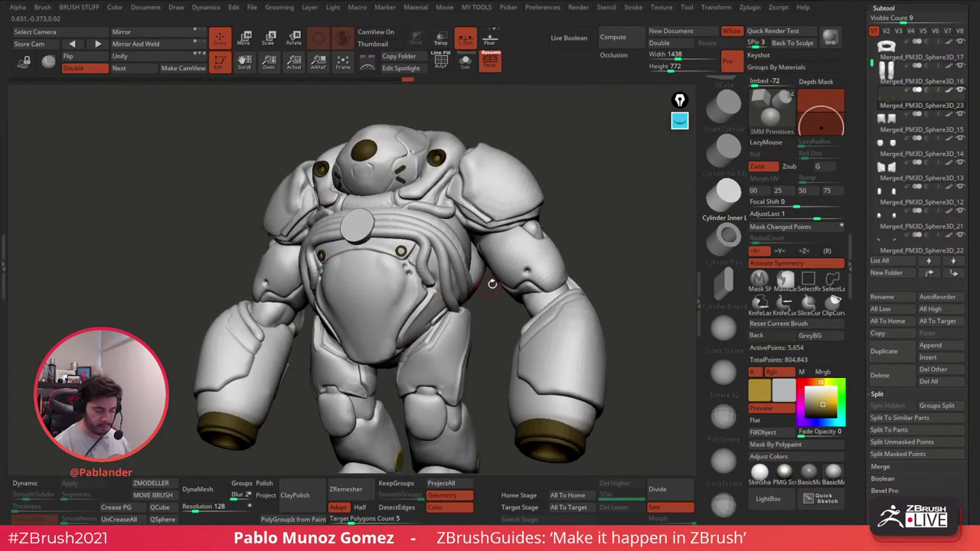
ctrl+right_drag(557, 267, 514, 312)
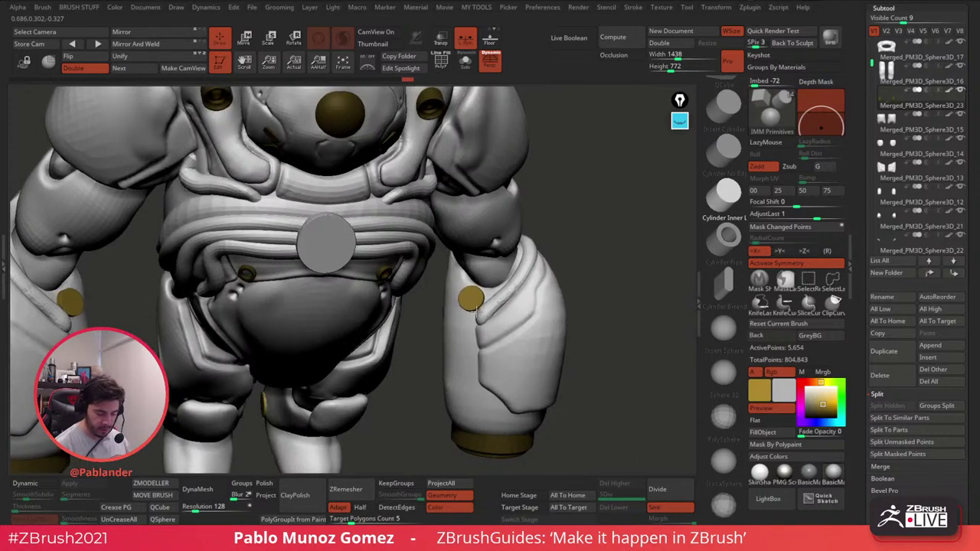
right_drag(512, 293, 490, 199)
key(w)
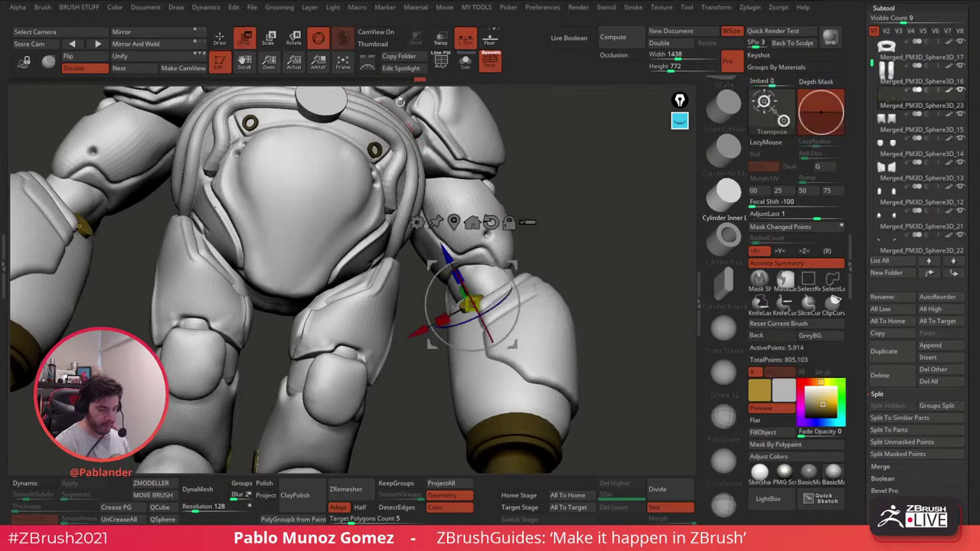
right_drag(528, 237, 512, 264)
drag(506, 272, 513, 282)
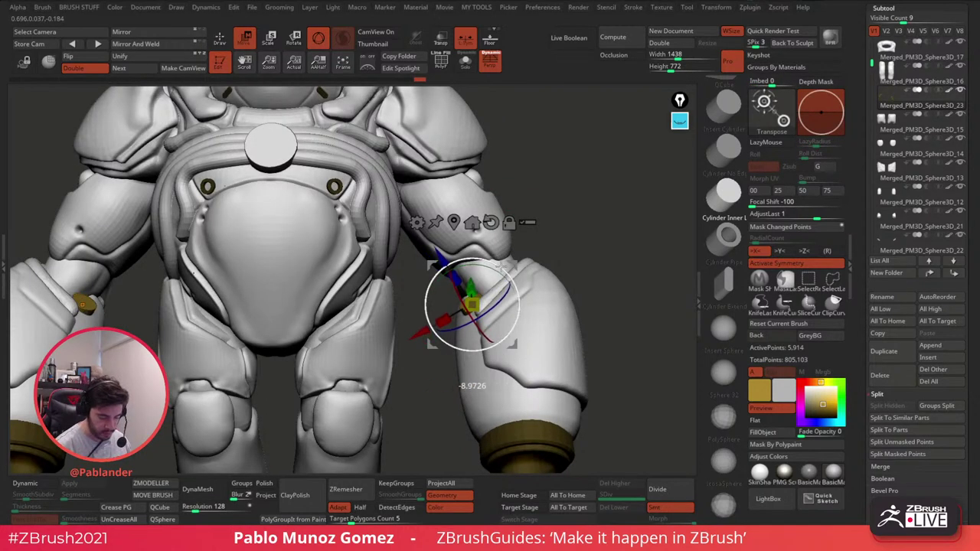
Step: Reposition and rescale the forearm cylinder so it is partly tucked behind the forearm armour's rim
right_drag(542, 228, 574, 203)
drag(477, 291, 474, 273)
click(542, 225)
ctrl+right_drag(487, 291, 486, 321)
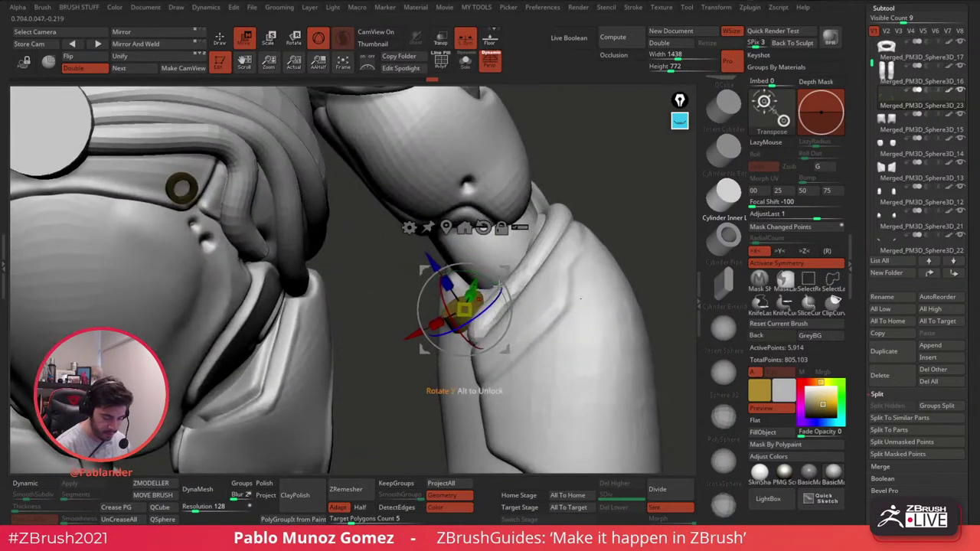
drag(508, 268, 502, 269)
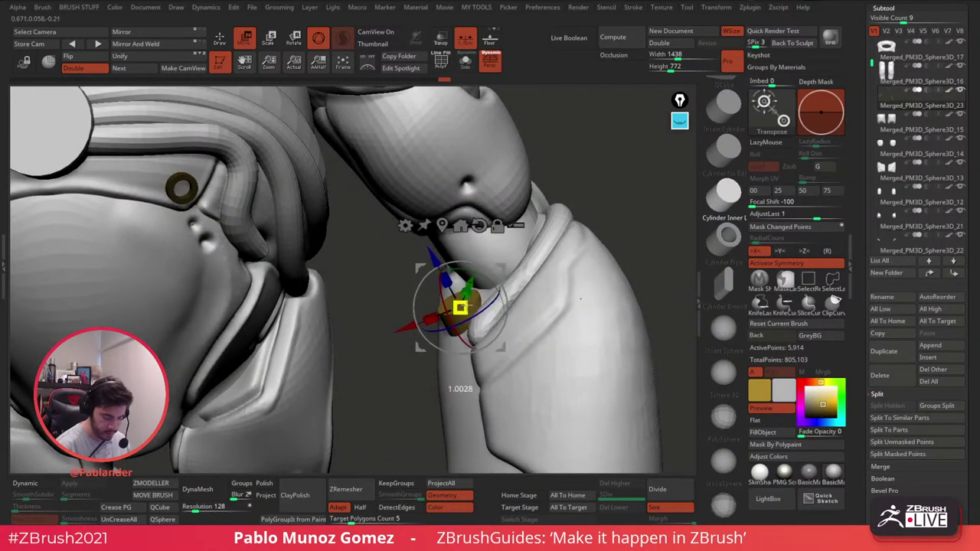
click(222, 40)
Step: Insert a Cylinder Extend capsule with Imbed -56 at the elbow, between the upper arm plate and the forearm
ctrl+right_drag(469, 187, 468, 149)
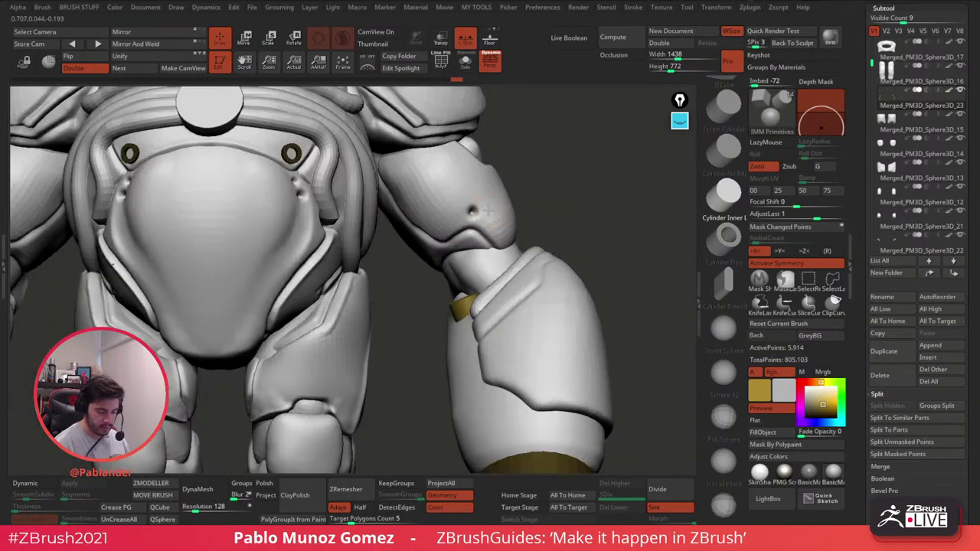
ctrl+right_drag(512, 347, 474, 250)
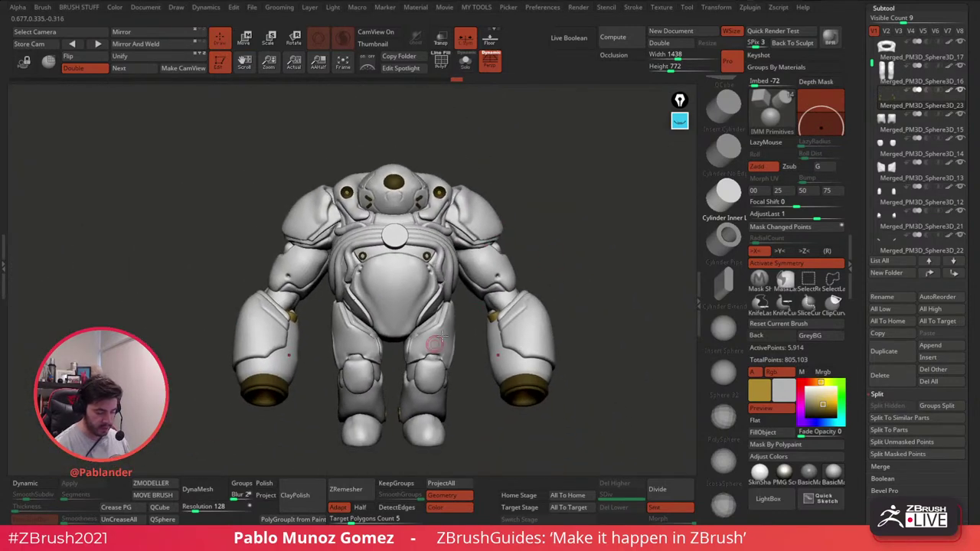
drag(556, 286, 528, 301)
right_drag(528, 299, 559, 343)
click(728, 287)
right_drag(548, 301, 511, 307)
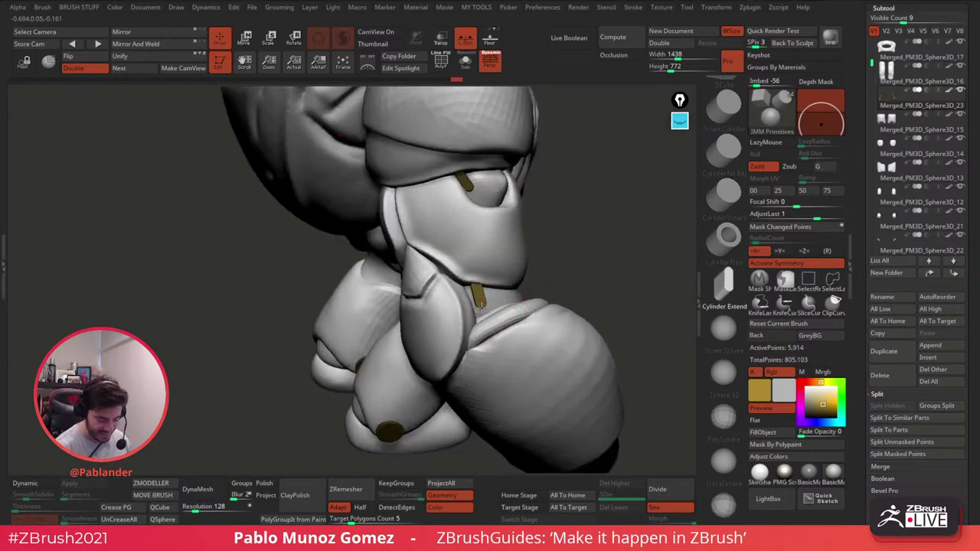
Step: Insert a Cylinder Extend capsule on the lower side of the rounded back armour, near the waist
drag(573, 257, 531, 289)
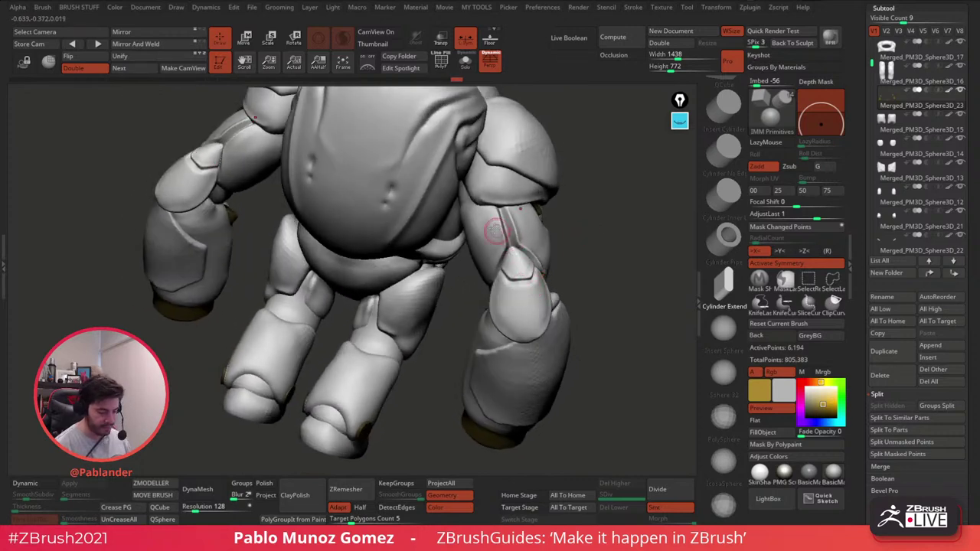
drag(496, 230, 438, 228)
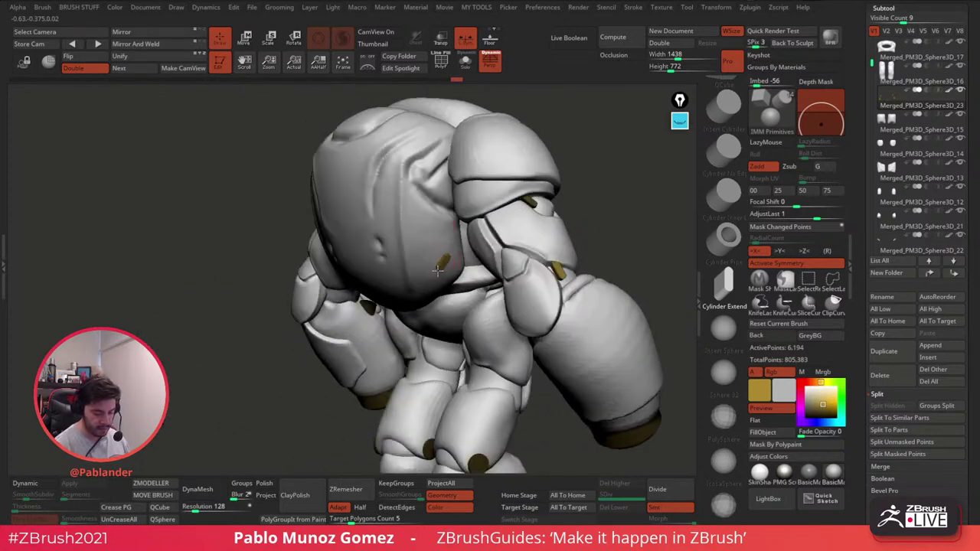
key(w)
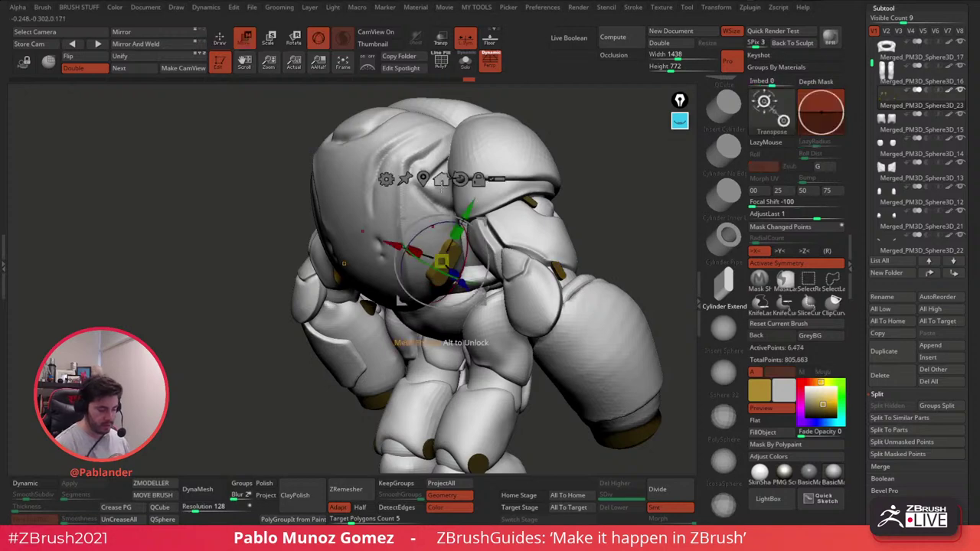
Step: Reposition, rotate and enlarge the new capsule so it sits upright and partly embedded along the lower side of the back armour
drag(463, 284, 483, 224)
right_drag(483, 226, 421, 230)
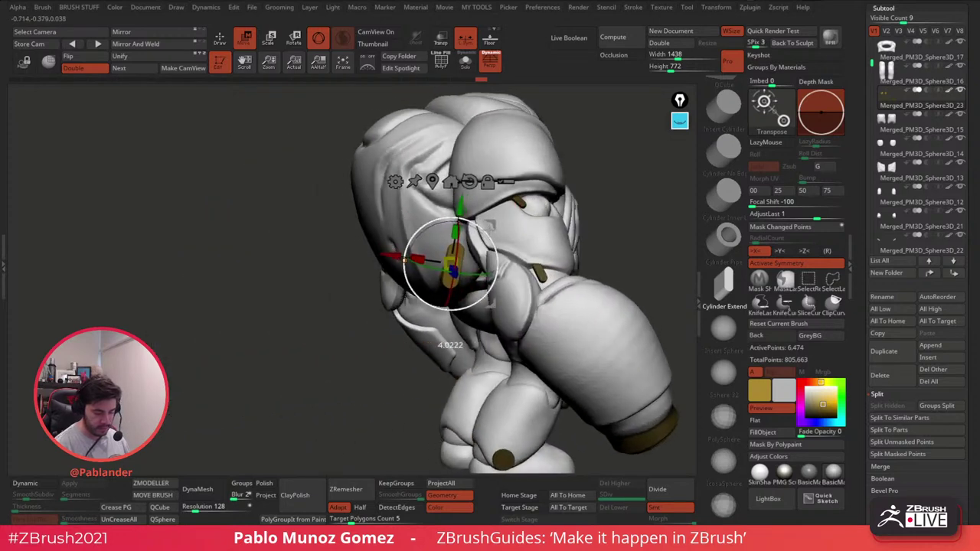
right_drag(484, 225, 469, 223)
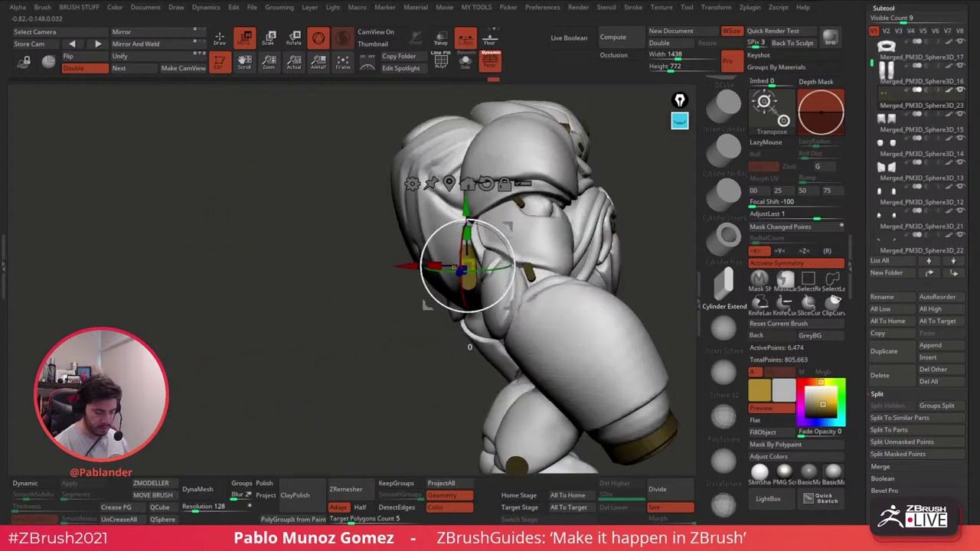
drag(507, 227, 474, 226)
right_drag(456, 228, 505, 244)
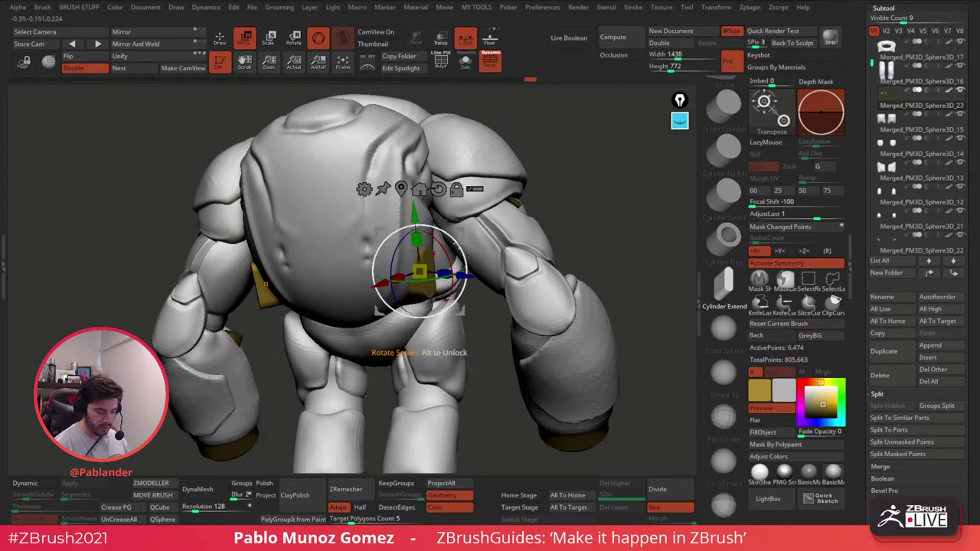
click(218, 40)
mouse_move(498, 252)
right_down()
mouse_move(512, 258)
mouse_move(531, 219)
right_up()
mouse_move(628, 205)
right_down()
mouse_move(608, 218)
mouse_move(614, 208)
right_up()
drag(614, 208, 692, 197)
click(728, 199)
right_drag(511, 201, 466, 246)
key(ctrl+z)
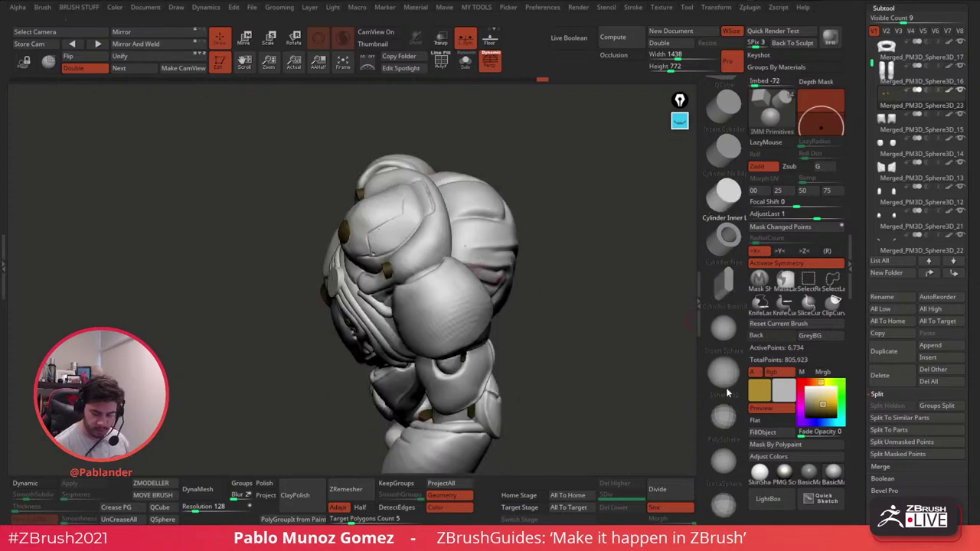
Step: Insert mirrored Capsule primitives with Imbed 1 on the upper back, just behind the shoulders
drag(727, 394, 728, 326)
click(724, 455)
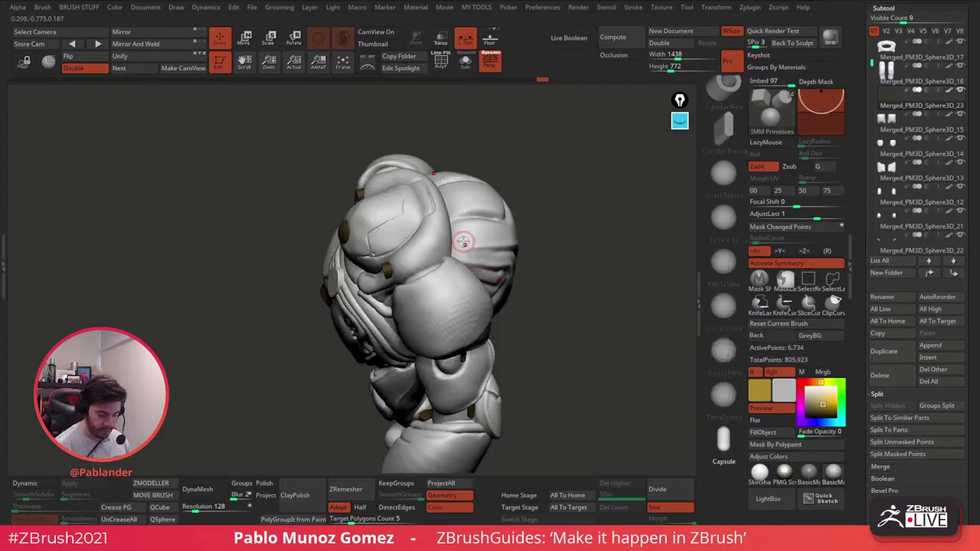
drag(464, 260, 465, 274)
right_drag(474, 269, 584, 234)
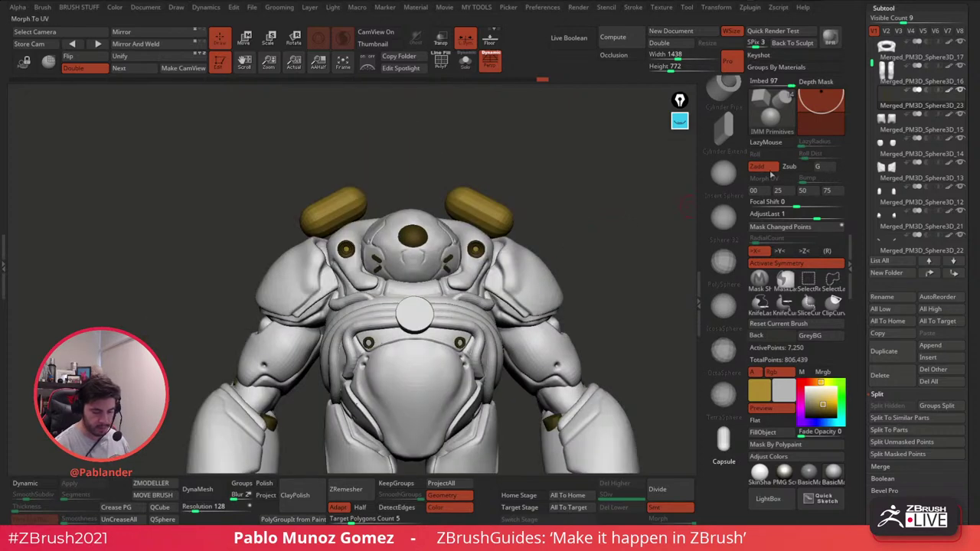
key(ctrl+z)
click(815, 108)
drag(649, 187, 465, 246)
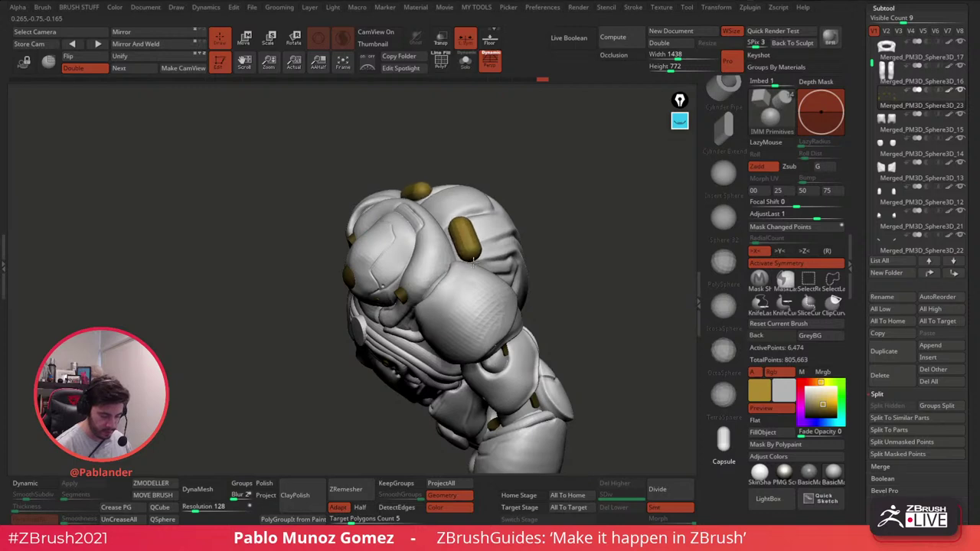
Step: Move, rotate and scale the shoulder capsules so they rest tilted on the upper back's outer corners
key(w)
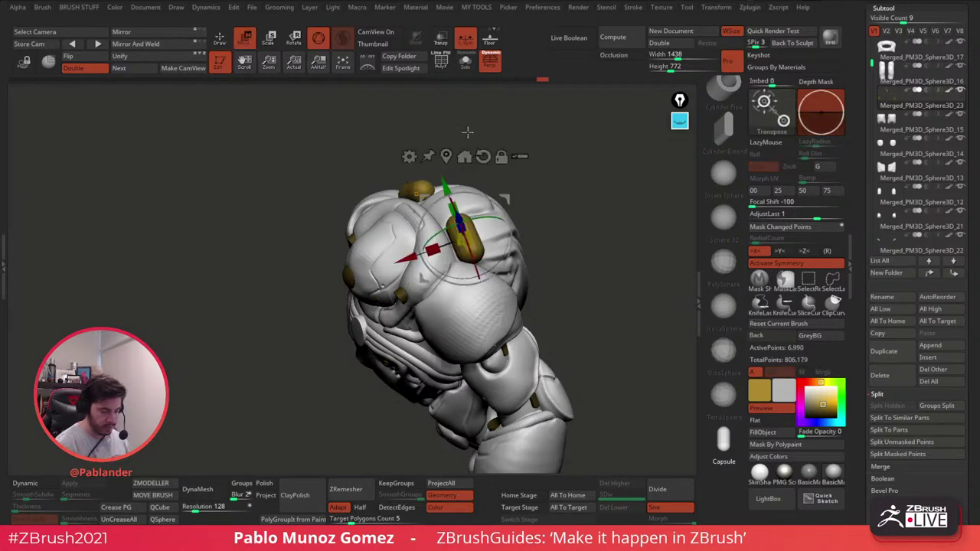
drag(468, 131, 450, 115)
drag(447, 184, 444, 178)
drag(572, 174, 495, 196)
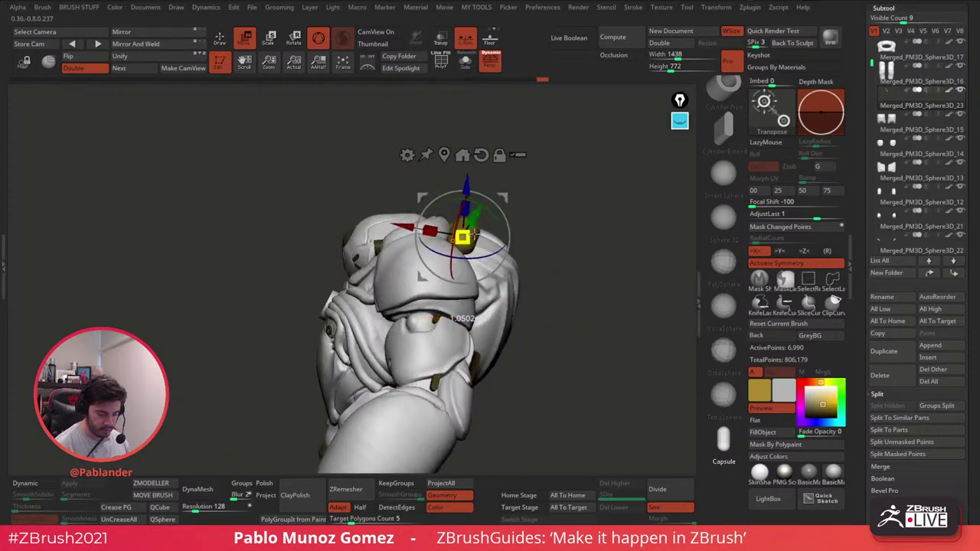
drag(567, 196, 505, 201)
drag(503, 277, 500, 275)
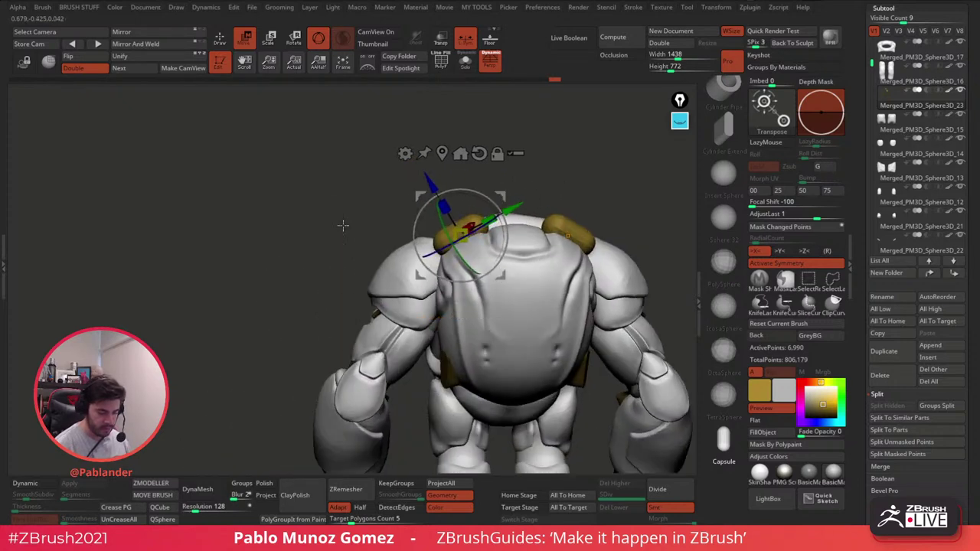
Step: Insert a larger central Capsule on top of the back and raise, tilt and enlarge it above the shoulder capsules
click(220, 38)
mouse_move(527, 287)
alt+right_down()
mouse_move(469, 259)
mouse_move(457, 331)
alt+right_up()
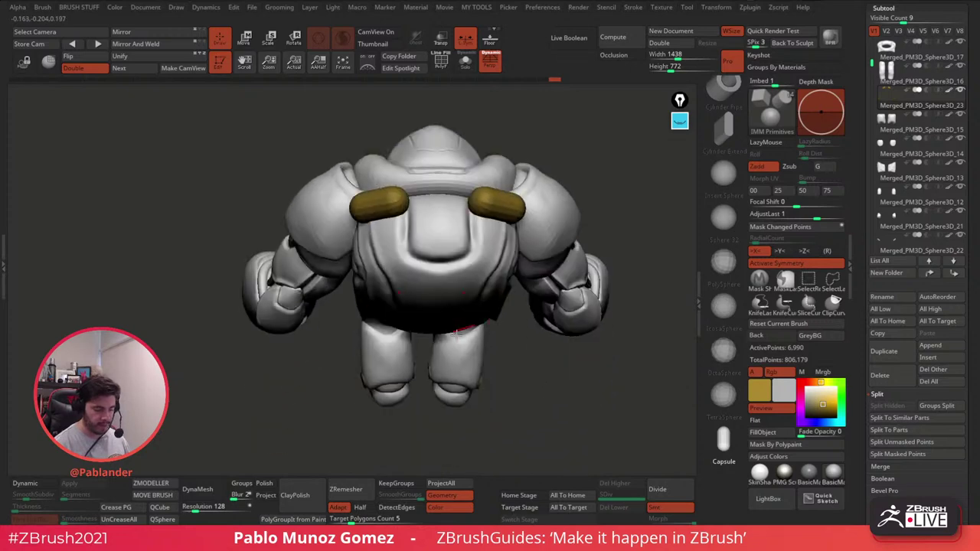
drag(447, 275, 519, 185)
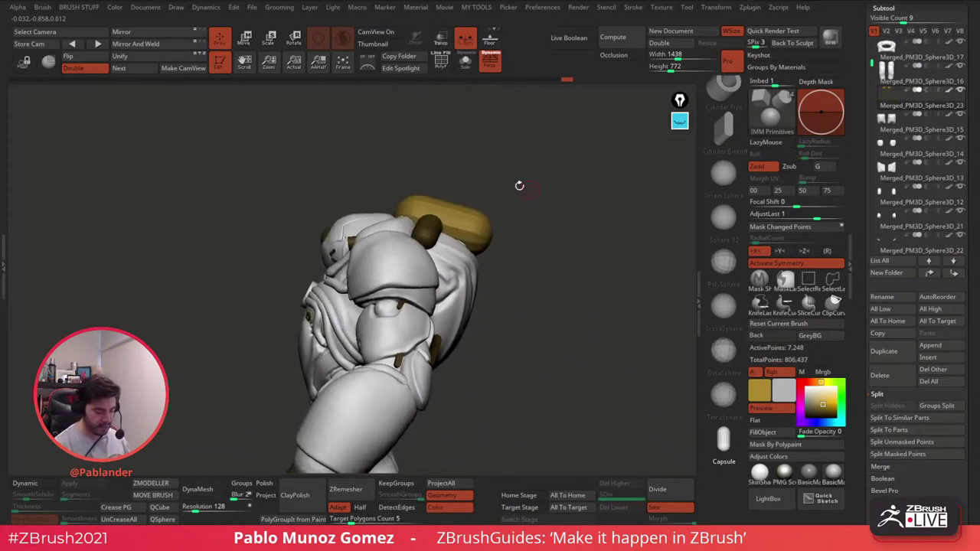
click(243, 38)
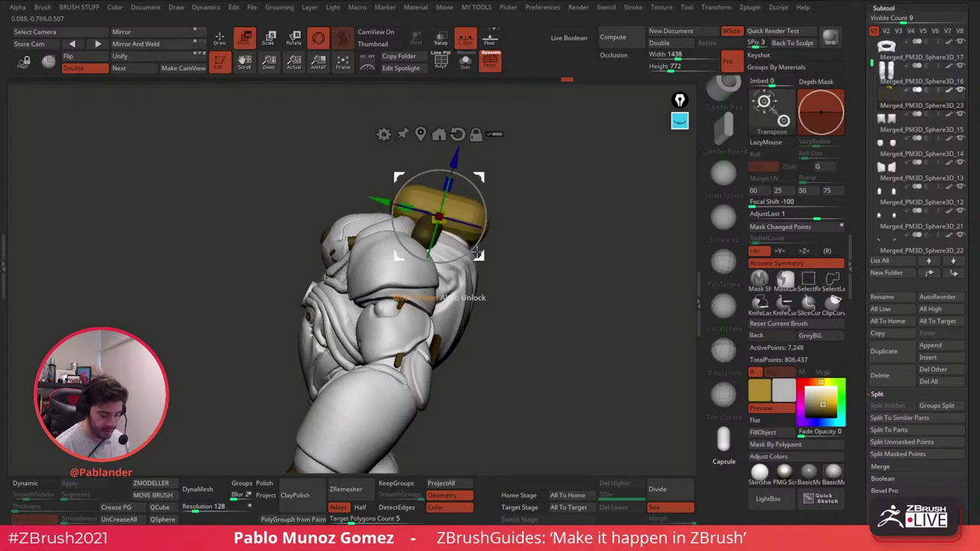
drag(476, 245, 541, 174)
drag(453, 193, 547, 174)
drag(481, 162, 596, 189)
key(q)
mouse_move(328, 124)
mouse_down()
mouse_move(412, 143)
mouse_move(521, 265)
mouse_move(481, 258)
mouse_move(533, 231)
mouse_move(570, 230)
mouse_up()
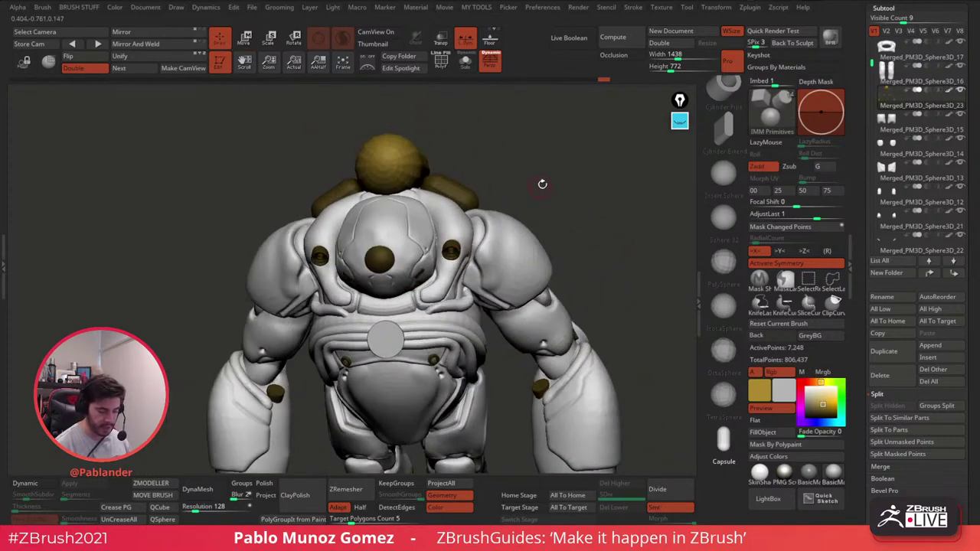
Step: Pull the collar ring's upper edge up into two mirrored peaks beneath the large capsule with the Move brush
alt+click(464, 225)
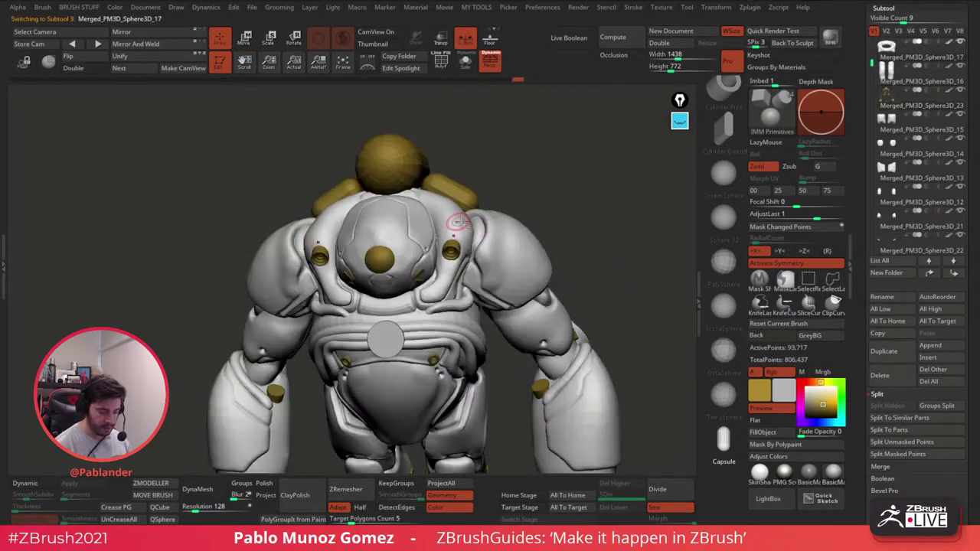
key(b)
key(m)
key(v)
mouse_move(441, 208)
ctrl+right_down()
mouse_move(454, 169)
mouse_move(459, 191)
mouse_move(450, 189)
ctrl+right_up()
right_click(444, 192)
right_click(450, 188)
drag(450, 188, 444, 185)
Step: Refine the collar ring's raised peaks around the large capsule, isolating the collar to check its shape
alt+click(389, 219)
mouse_move(418, 207)
right_down()
mouse_move(398, 216)
mouse_move(392, 202)
mouse_move(429, 177)
mouse_move(439, 186)
mouse_move(405, 193)
right_up()
alt+click(404, 196)
click(465, 63)
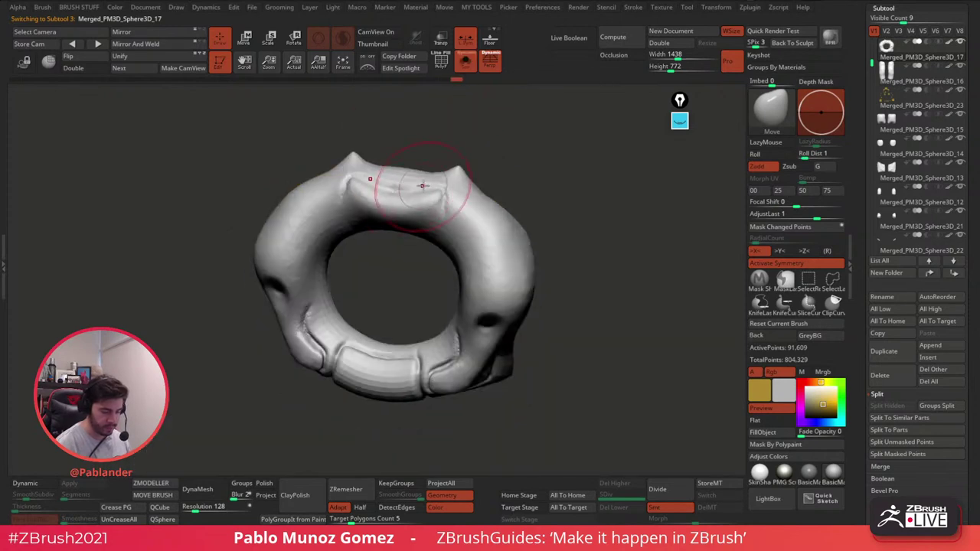
key(shift+ctrl+s)
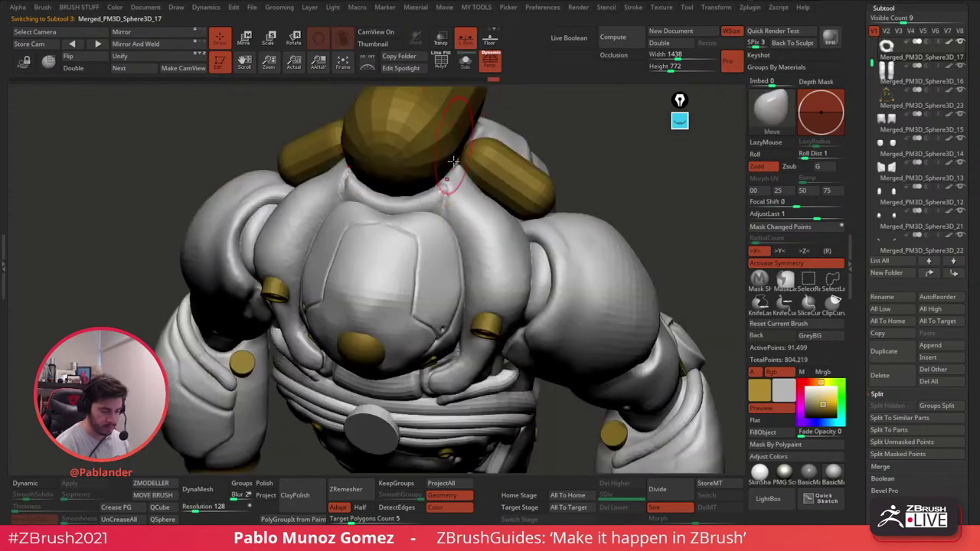
right_drag(448, 185, 490, 226)
Step: Make the back armour the active subtool and isolate it with a smaller Move brush
alt+click(574, 215)
mouse_move(574, 217)
right_down()
mouse_move(540, 250)
mouse_move(550, 228)
right_up()
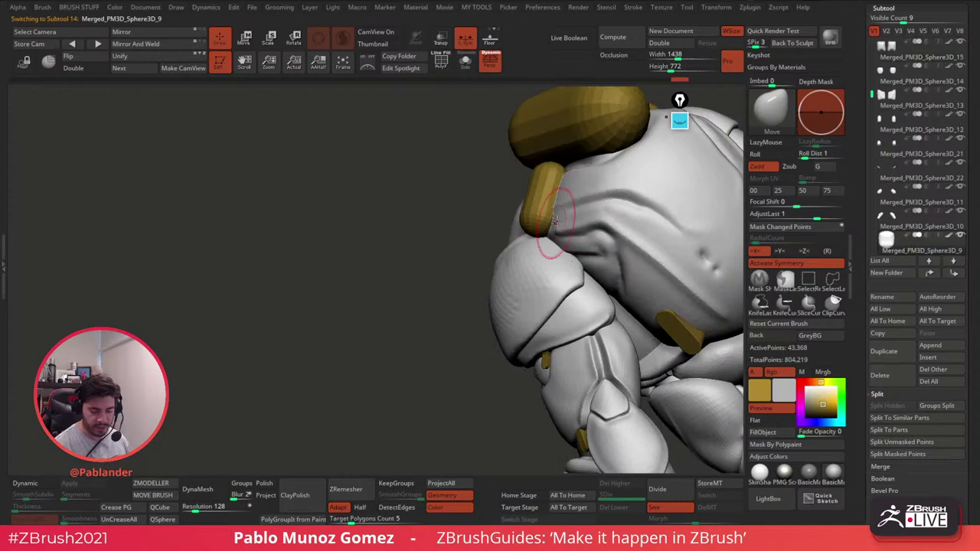
mouse_move(564, 182)
right_down()
mouse_move(572, 184)
mouse_move(525, 248)
right_up()
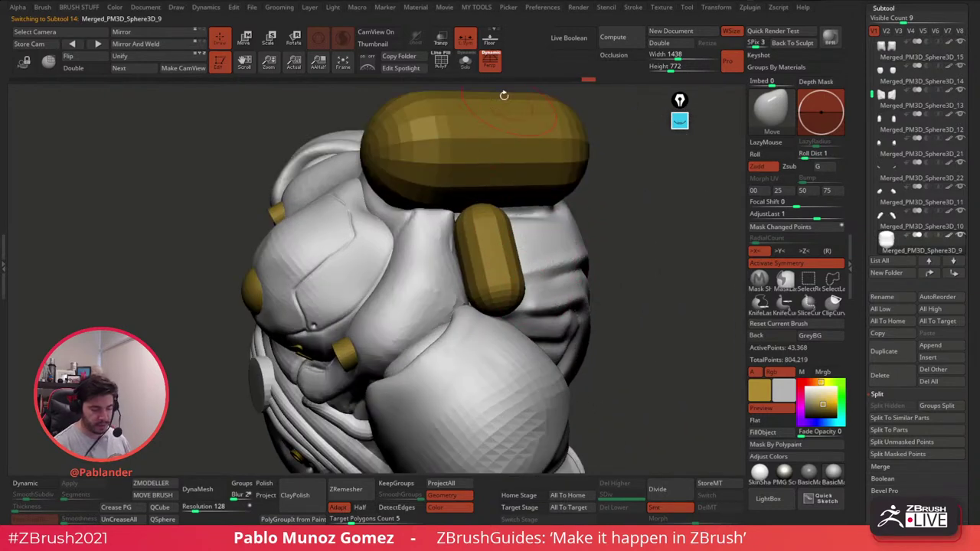
click(466, 62)
click(465, 62)
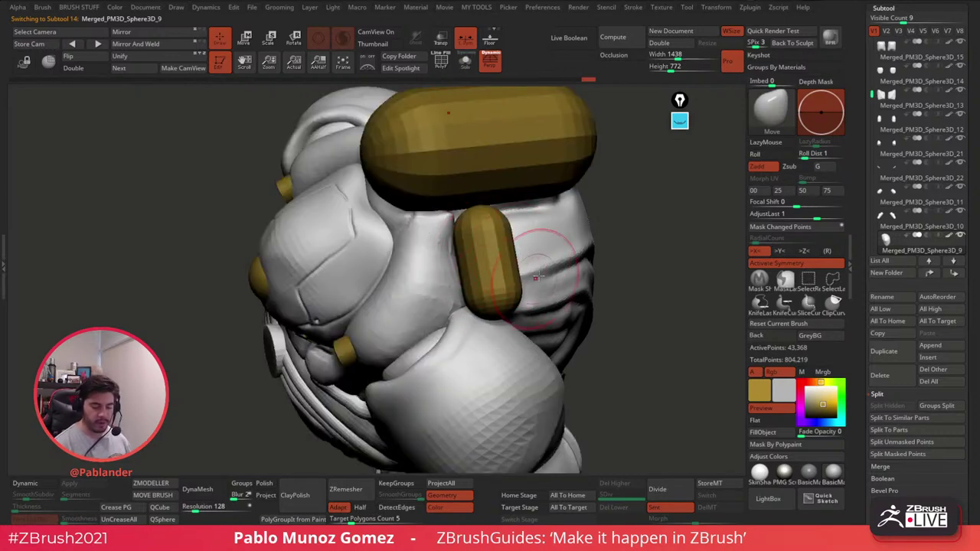
click(468, 64)
key(space)
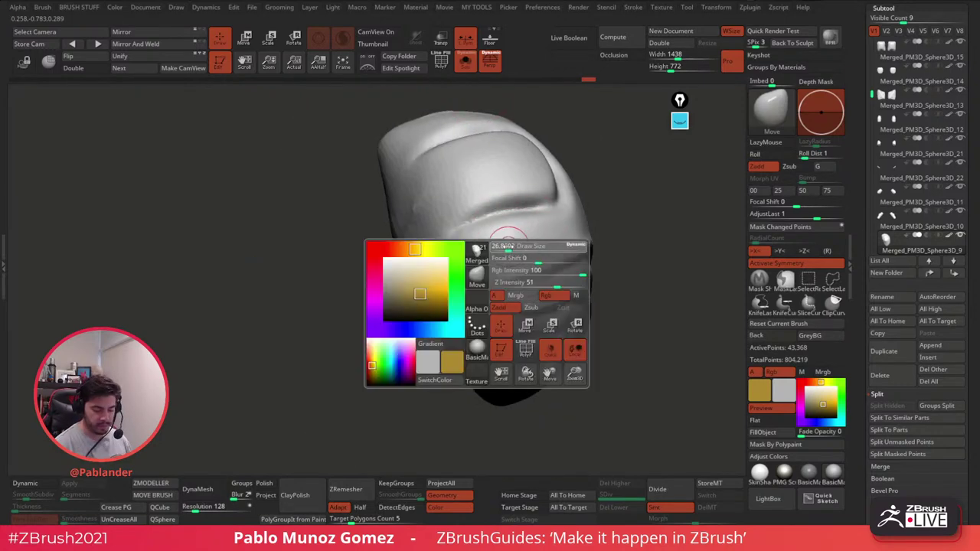
key(ctrl)
ctrl+drag(511, 247, 472, 263)
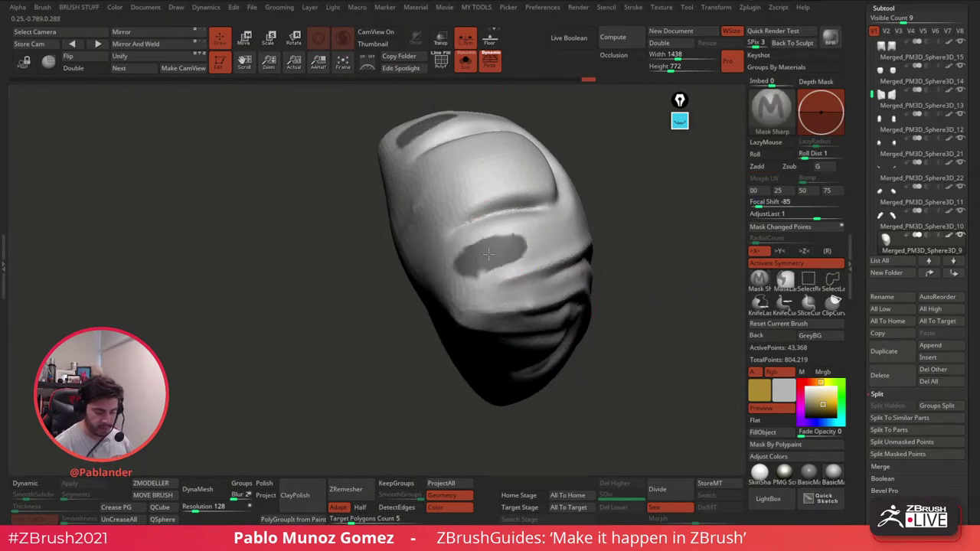
key(ctrl+z)
Step: Mask a short rounded strip on each upper side of the back armour, invert the mask and show all subtools
key(shift)
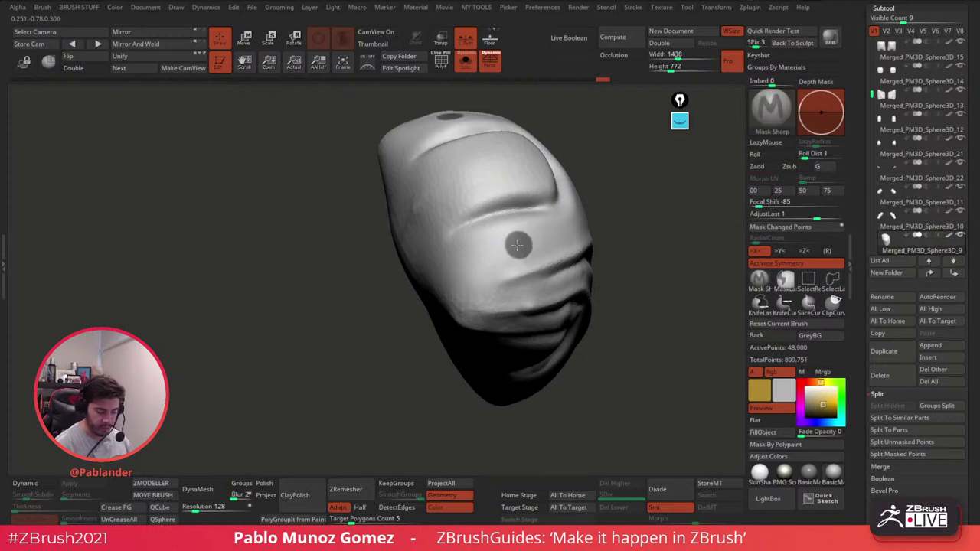
ctrl+drag(520, 244, 468, 263)
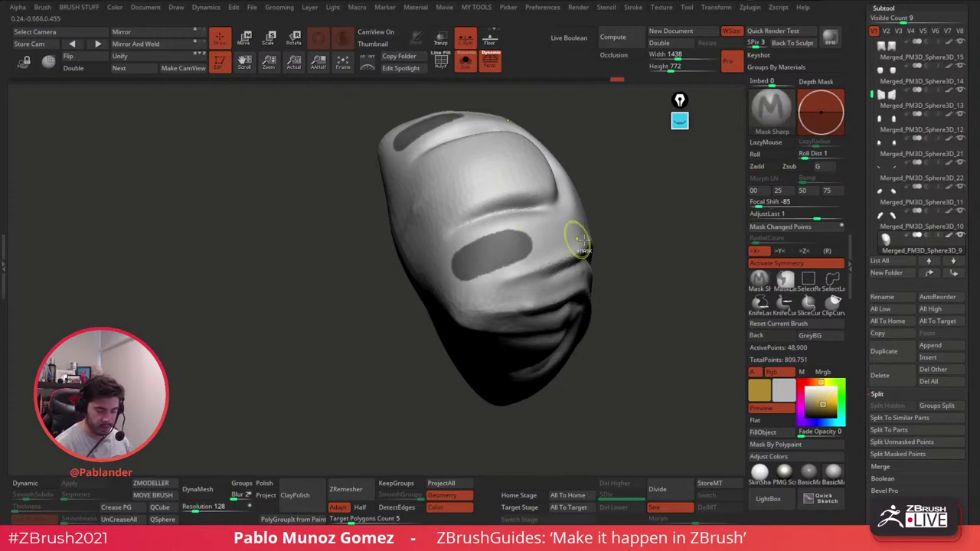
ctrl+click(630, 219)
click(466, 64)
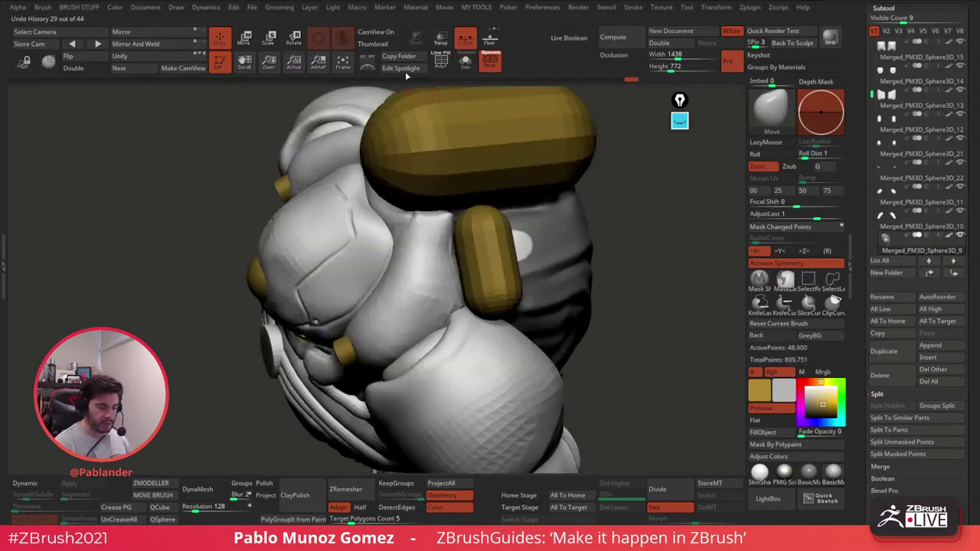
Step: Centre the gizmo on the unmasked strips and pull them up out of the back armour as straps over the shoulder capsules
click(244, 38)
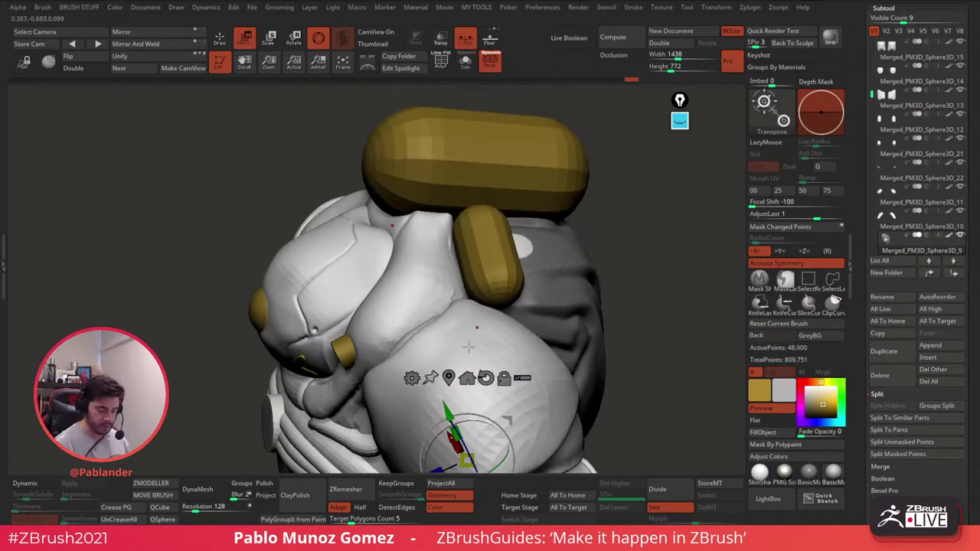
click(412, 378)
click(448, 378)
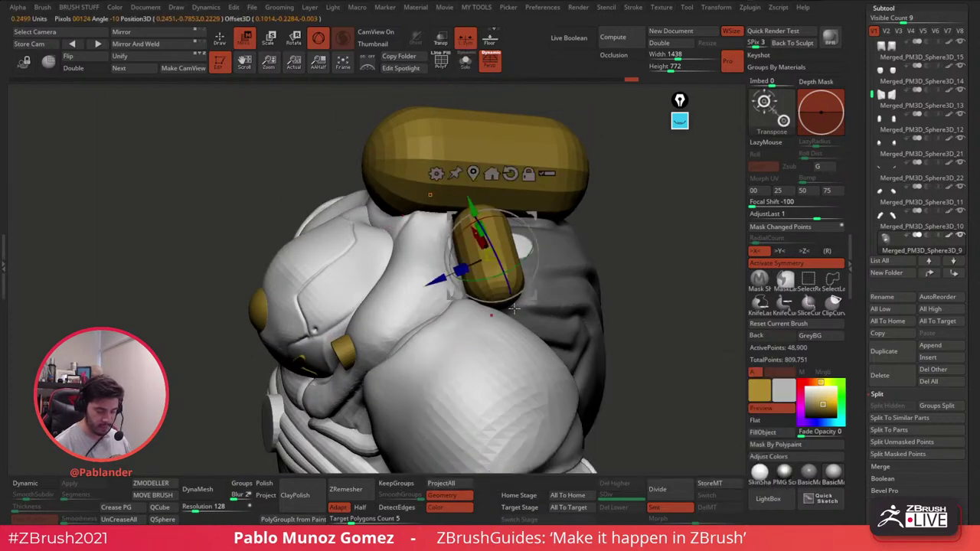
shift+right_drag(574, 257, 564, 227)
drag(535, 195, 554, 149)
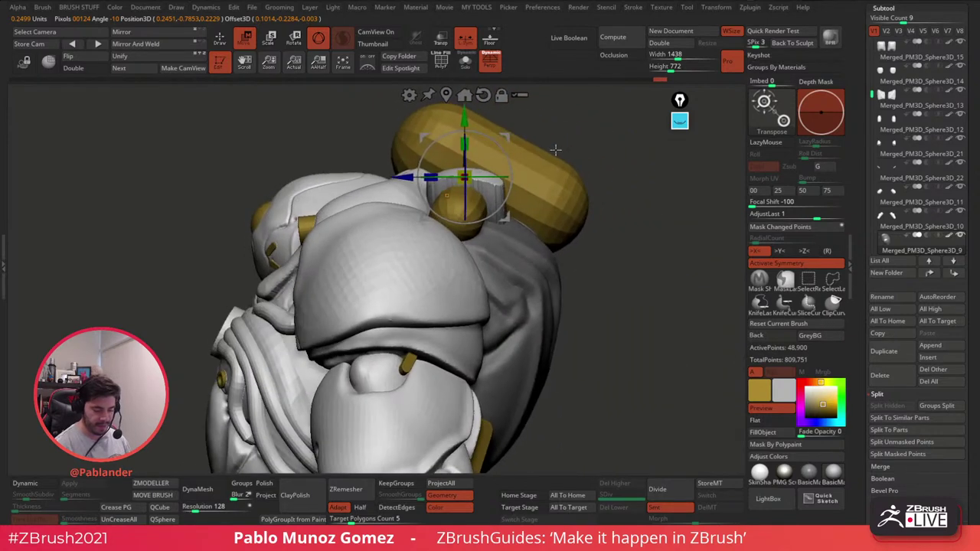
key(q)
right_drag(383, 464, 495, 212)
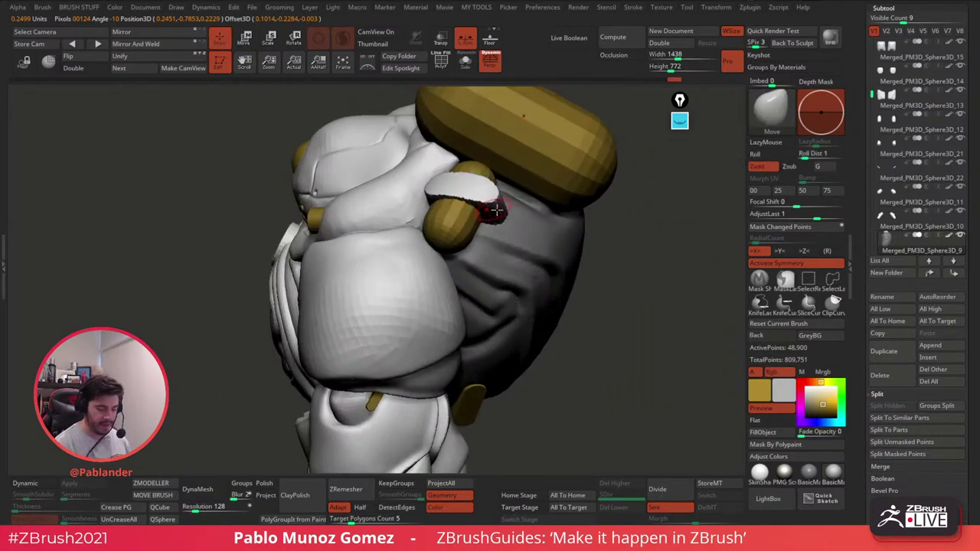
Step: Clear the mask and smooth the new straps and their bases on the isolated back armour
ctrl+drag(631, 273, 633, 303)
shift+drag(492, 204, 492, 190)
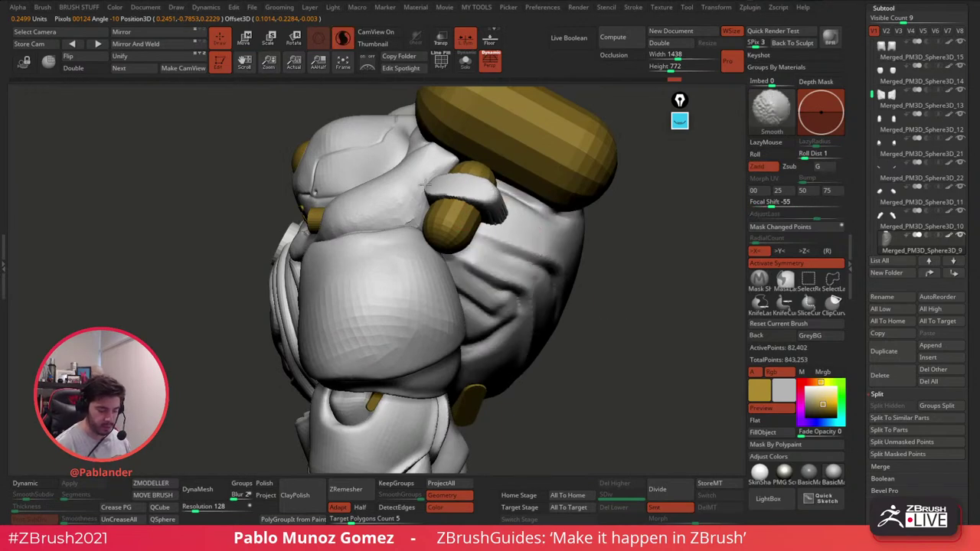
shift+drag(425, 184, 428, 186)
click(465, 61)
right_drag(489, 164, 468, 197)
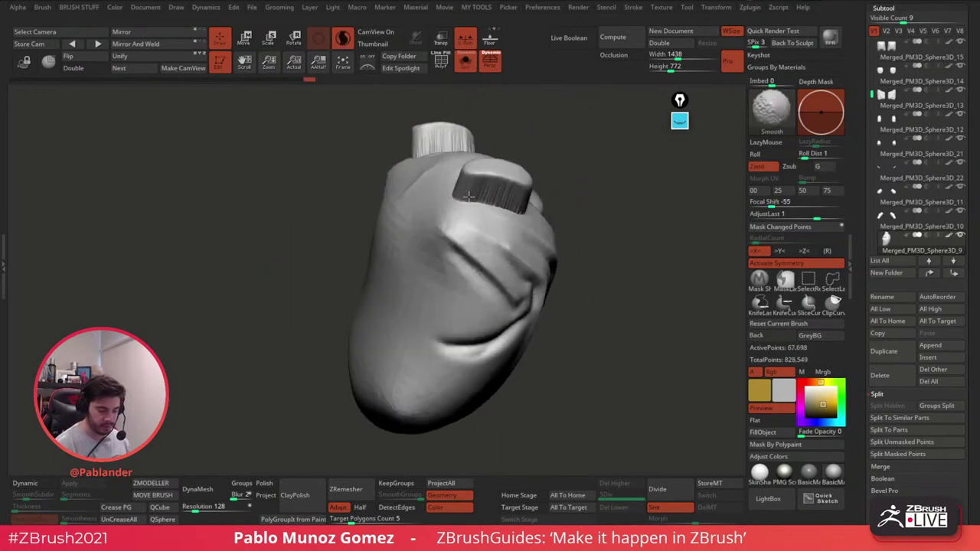
shift+drag(514, 191, 523, 198)
mouse_move(426, 143)
shift+mouse_down()
mouse_move(468, 141)
mouse_move(442, 163)
shift+mouse_up()
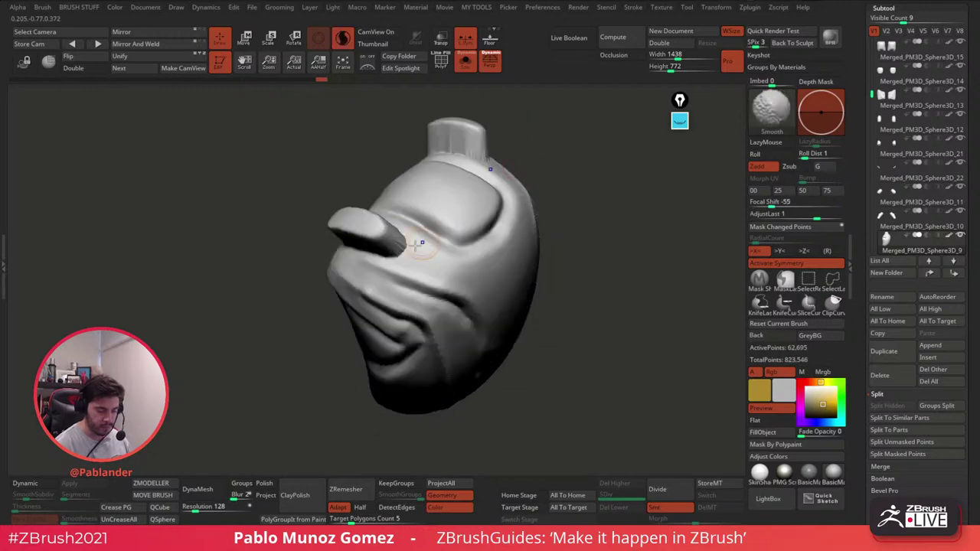
shift+drag(419, 242, 393, 249)
shift+drag(468, 145, 469, 142)
Step: Show all subtools and refine the straps with Move and Smooth so they wrap around the shoulder capsules
click(465, 64)
right_drag(478, 150, 448, 186)
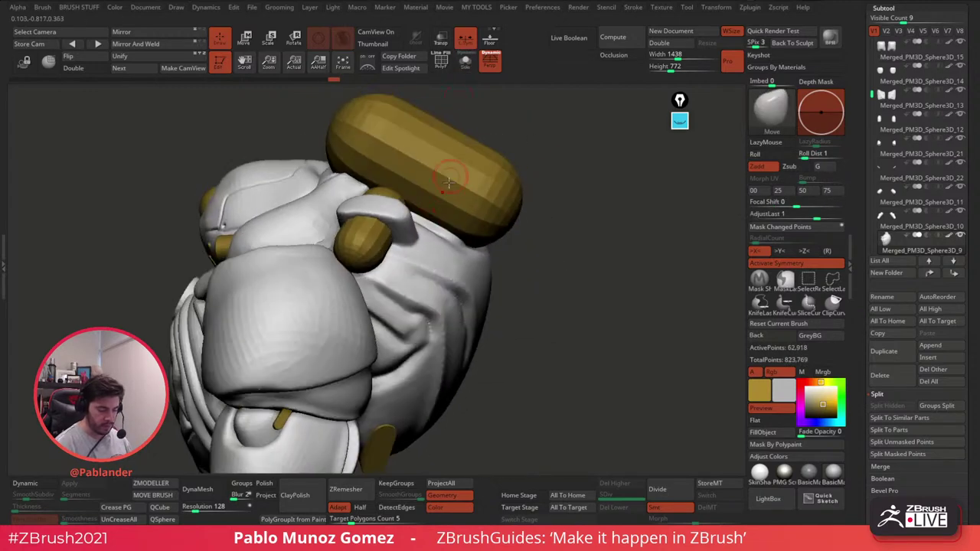
mouse_move(411, 217)
shift+mouse_down()
mouse_move(403, 224)
mouse_move(407, 215)
shift+mouse_up()
right_drag(409, 217, 423, 212)
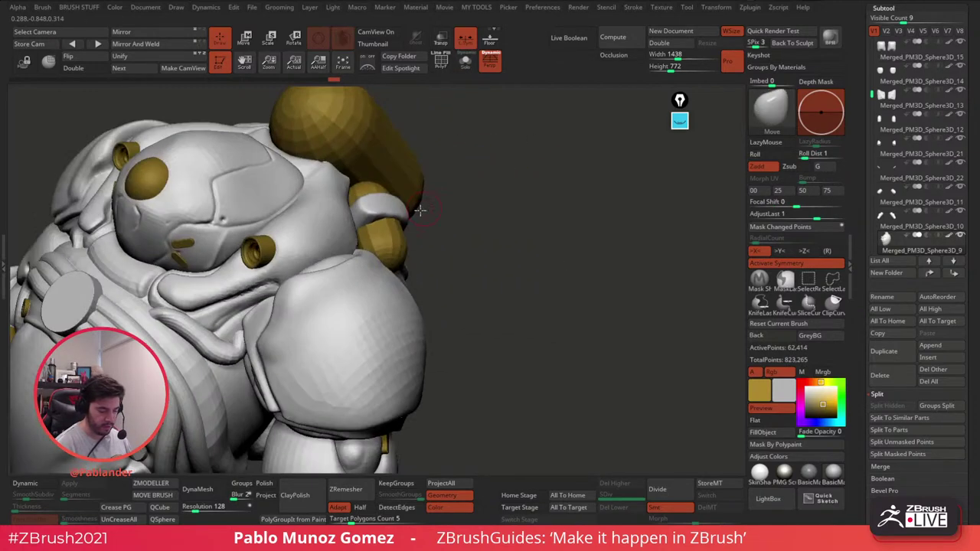
shift+drag(367, 201, 372, 205)
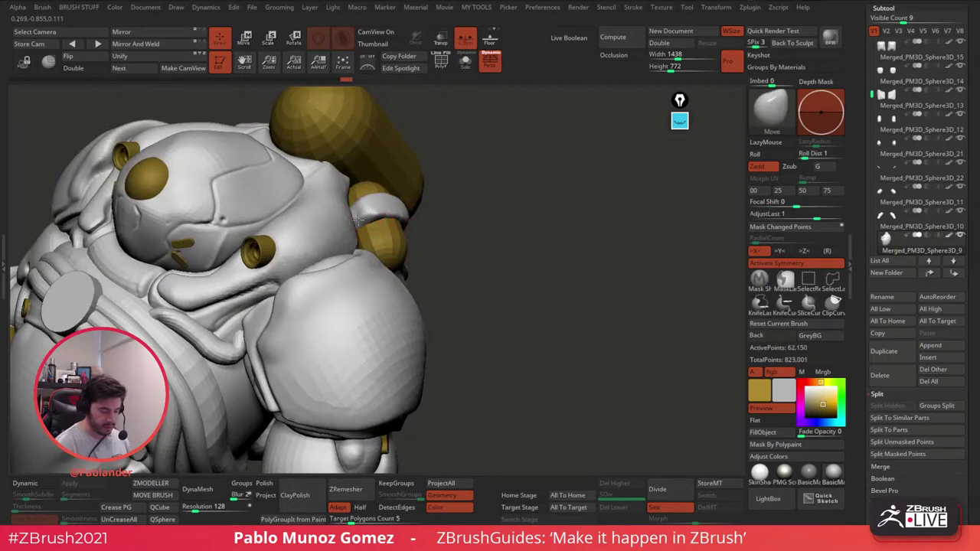
shift+drag(380, 208, 375, 216)
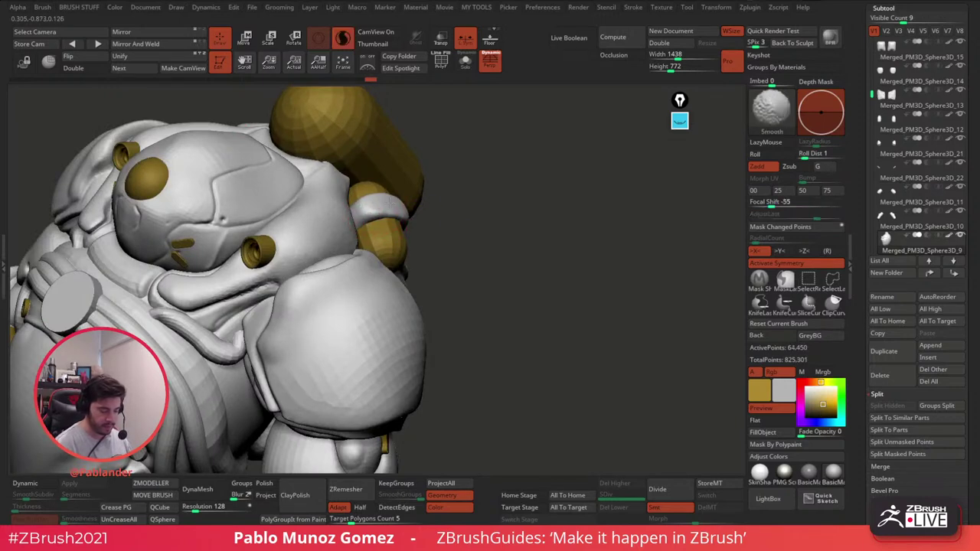
mouse_move(413, 222)
right_down()
mouse_move(375, 203)
mouse_move(401, 206)
mouse_move(426, 222)
mouse_move(421, 232)
right_up()
mouse_move(390, 217)
shift+mouse_down()
mouse_move(382, 222)
mouse_move(484, 327)
mouse_move(512, 251)
mouse_move(541, 284)
mouse_move(505, 267)
mouse_move(556, 267)
mouse_move(457, 269)
mouse_move(457, 248)
mouse_move(471, 234)
shift+mouse_up()
Step: Isolate the large back capsule's polygroup in the gold primitives and split it off as its own subtool
alt+click(452, 241)
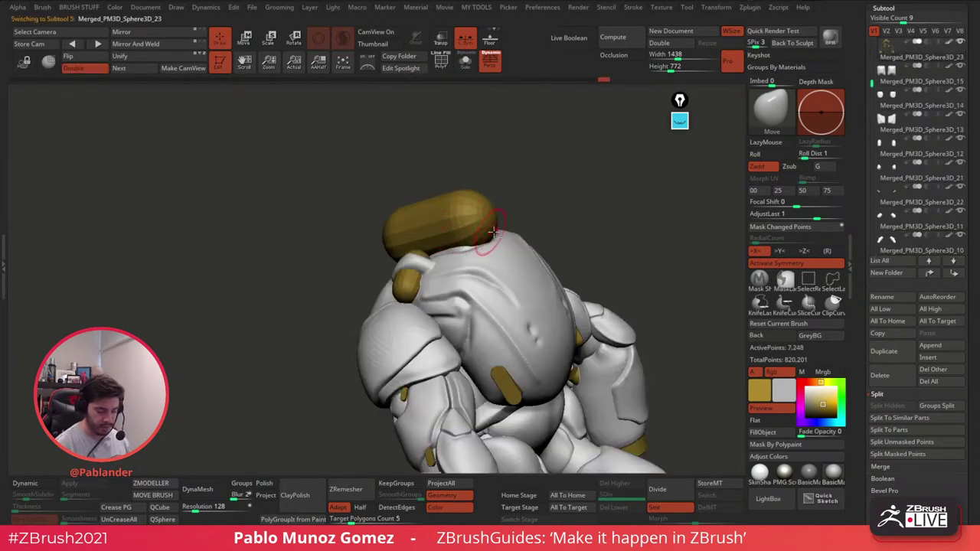
drag(546, 212, 557, 216)
click(463, 71)
drag(498, 138, 523, 179)
ctrl+right_drag(523, 179, 513, 337)
click(443, 65)
drag(531, 300, 505, 284)
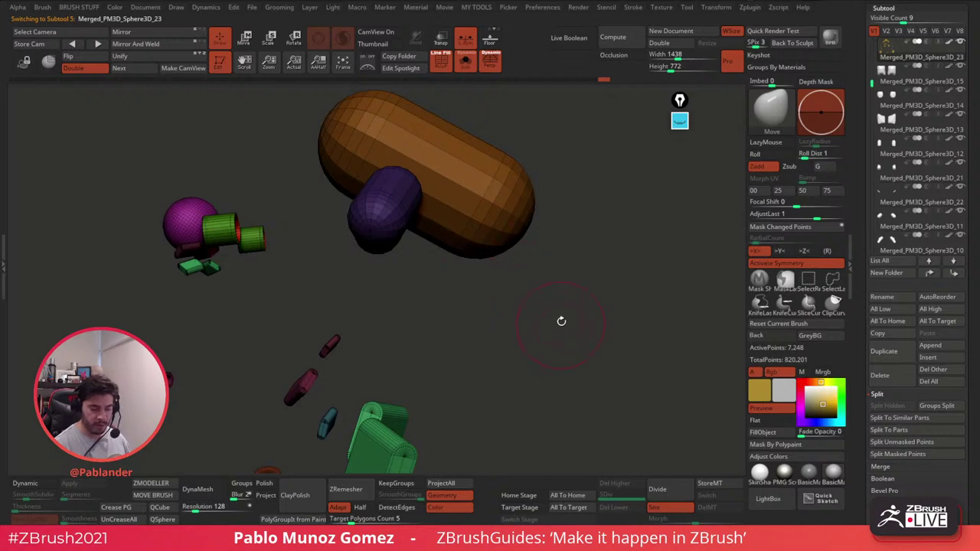
ctrl+shift+click(492, 202)
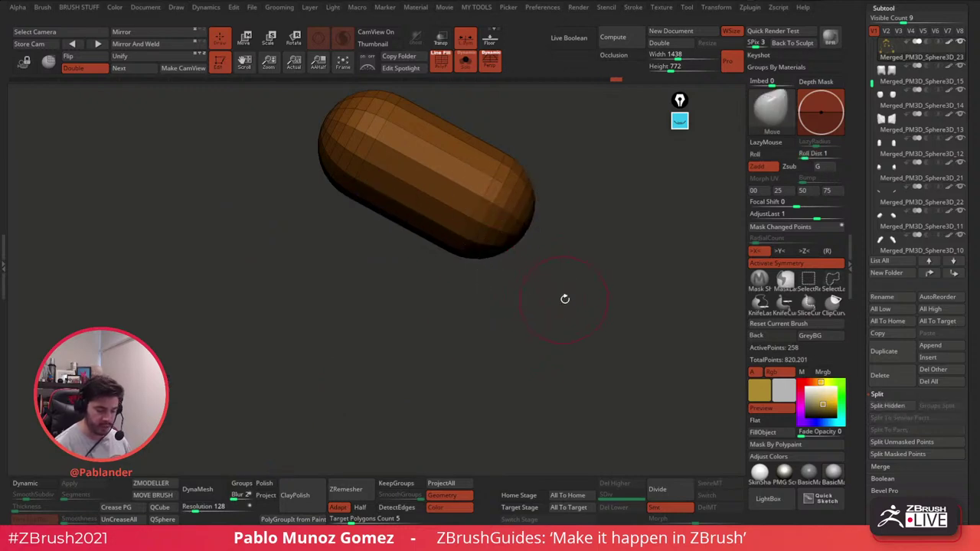
key(1)
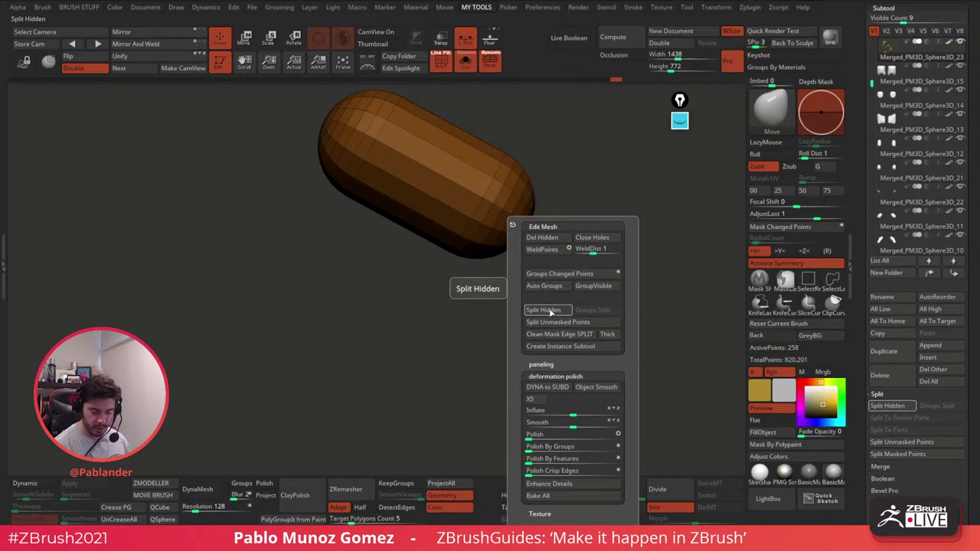
click(548, 310)
click(465, 68)
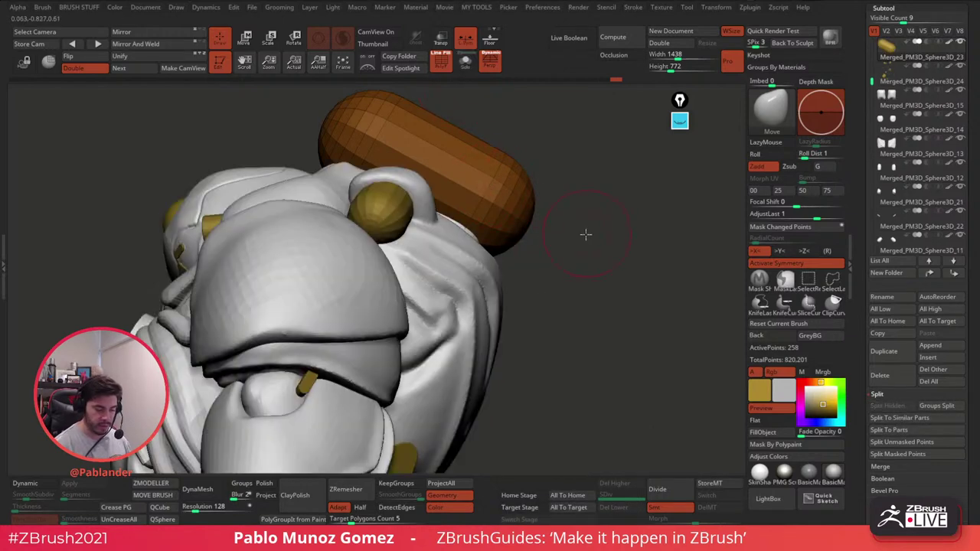
Step: Apply dynamic subdivision to the large capsule and divide it once more to reach subdivision level 4
key(alt+s)
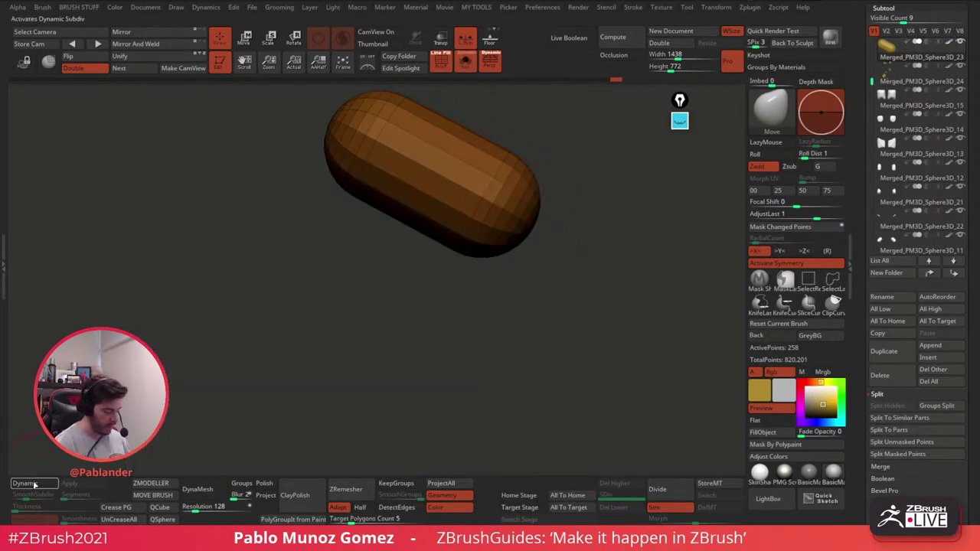
click(34, 484)
key(alt+s)
alt+drag(574, 208, 538, 168)
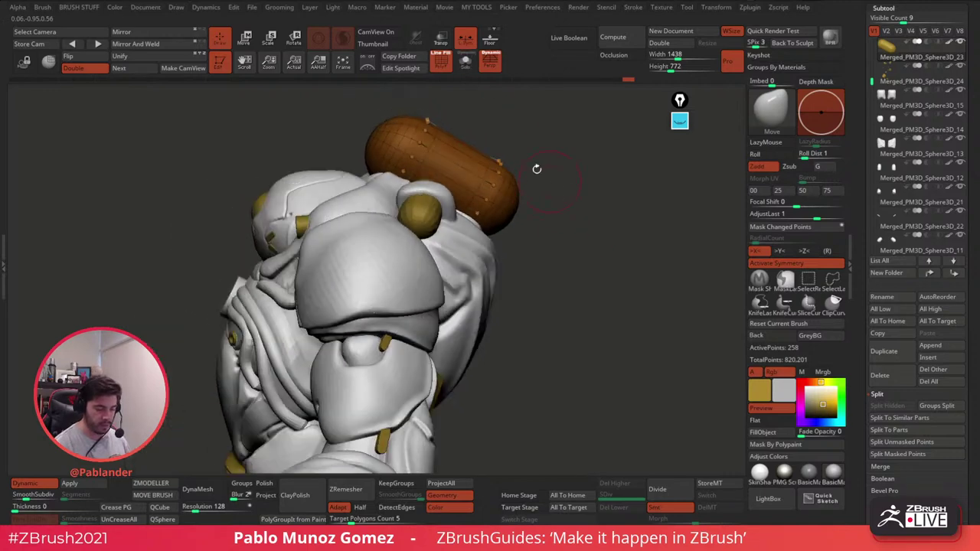
key(shift+f)
drag(500, 127, 557, 304)
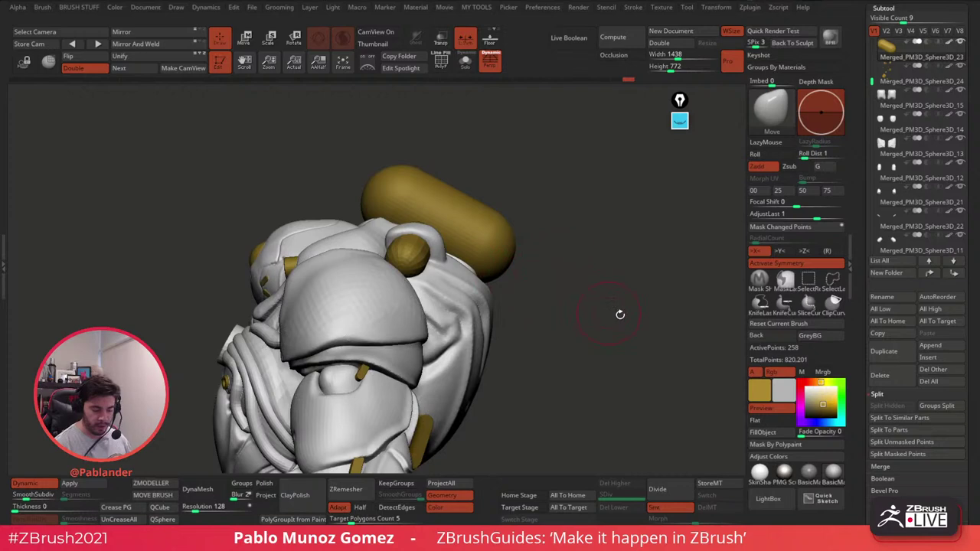
click(71, 484)
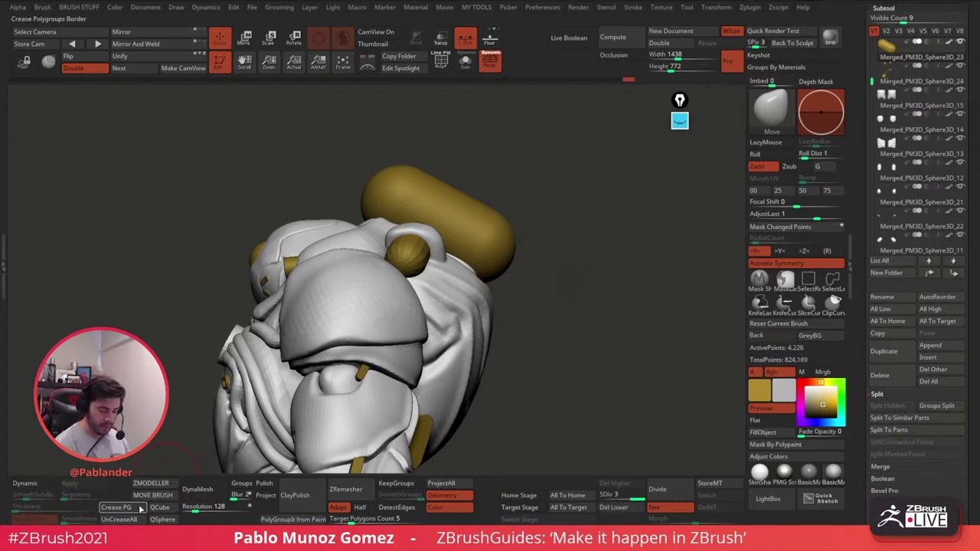
click(665, 491)
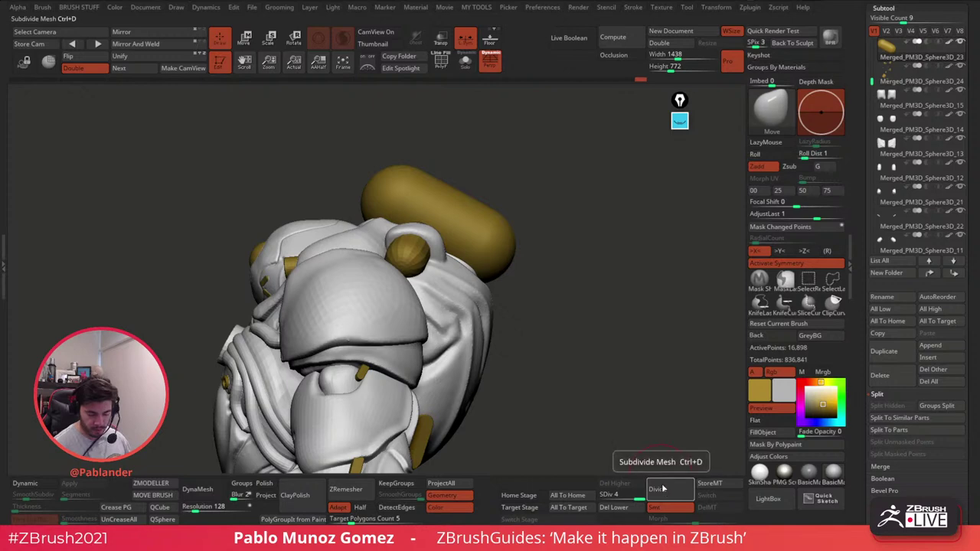
Step: Isolate the large capsule and mask a four-sided patch on its lower side with MaskLasso
click(465, 62)
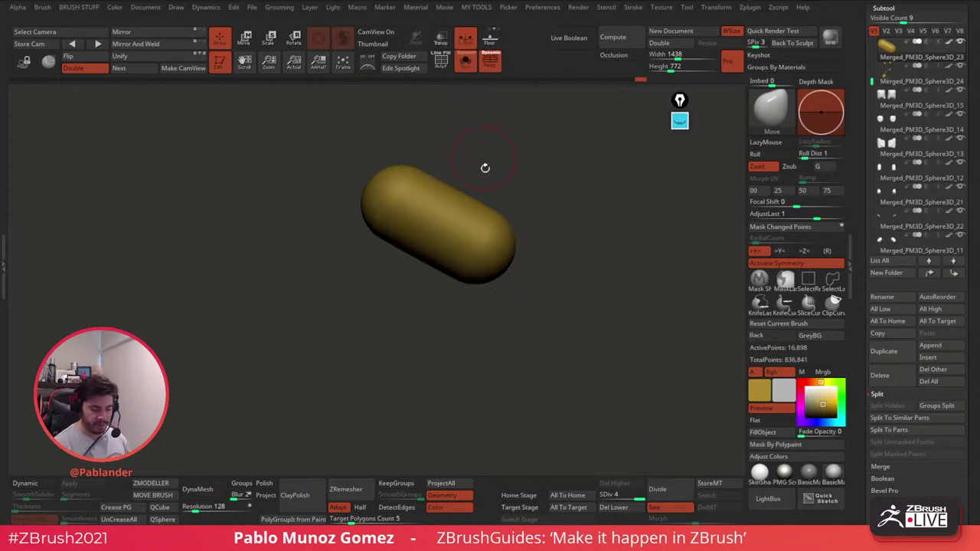
right_click(564, 227)
alt+right_drag(562, 283, 613, 325)
alt+right_drag(613, 325, 585, 350)
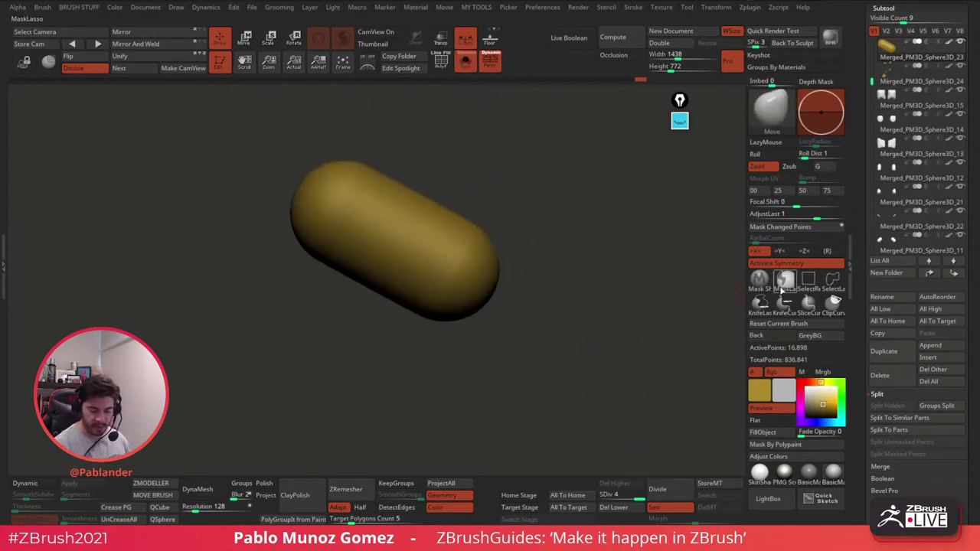
click(782, 284)
click(750, 303)
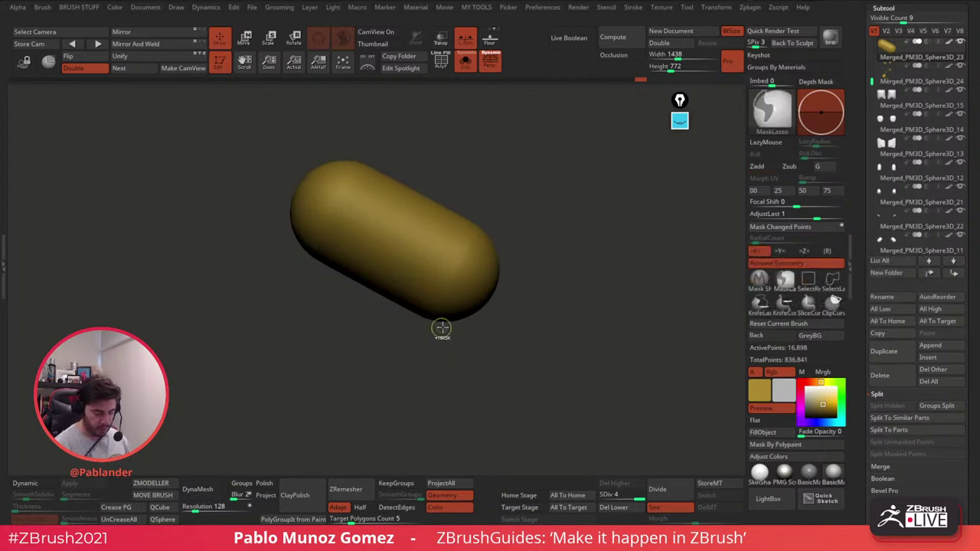
ctrl+drag(448, 315, 391, 248)
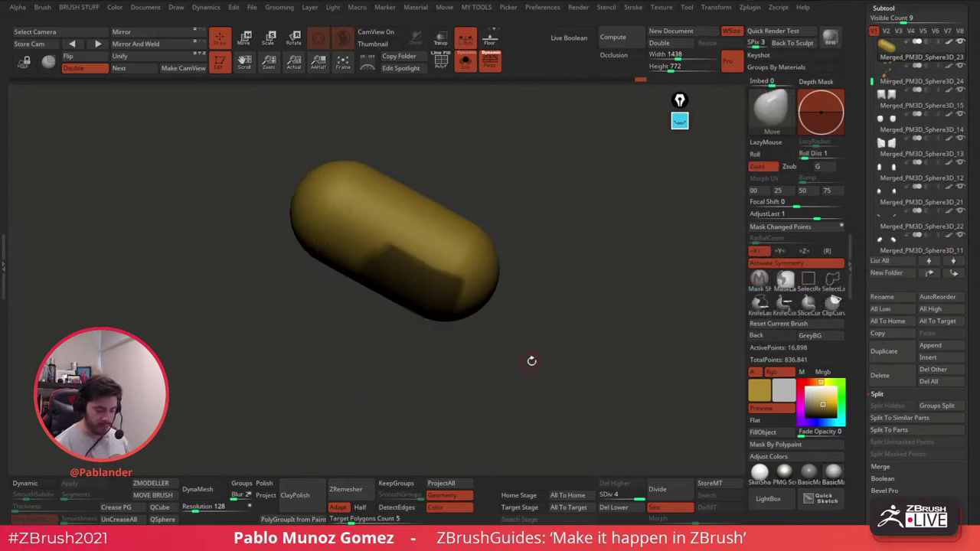
Step: Extract the masked patch with a thickness of 0.06599 and accept it as a new subtool
mouse_move(531, 359)
mouse_down()
mouse_move(555, 322)
mouse_move(483, 277)
mouse_move(507, 203)
mouse_move(490, 256)
mouse_move(534, 306)
mouse_move(543, 290)
mouse_up()
scroll(859, 317, down, 1)
drag(860, 318, 862, 249)
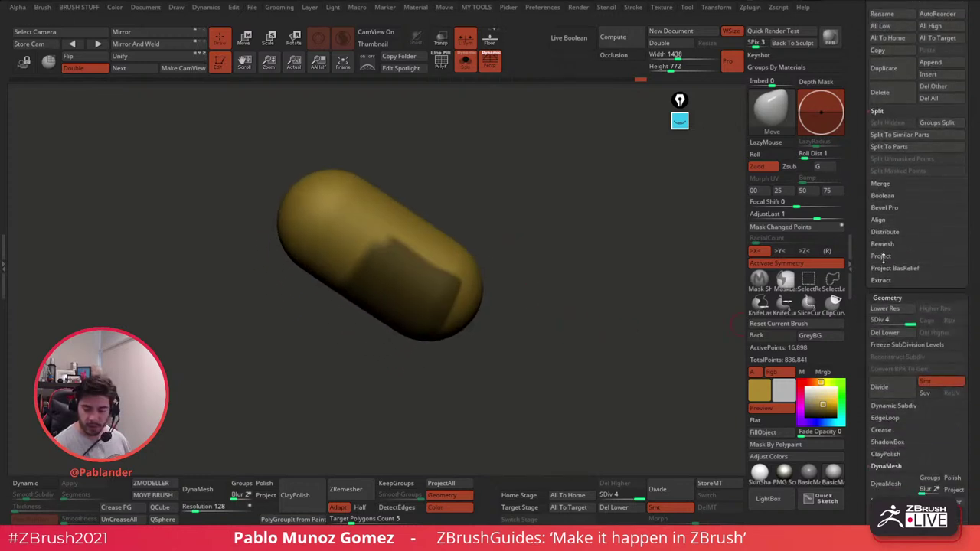
click(891, 283)
click(893, 301)
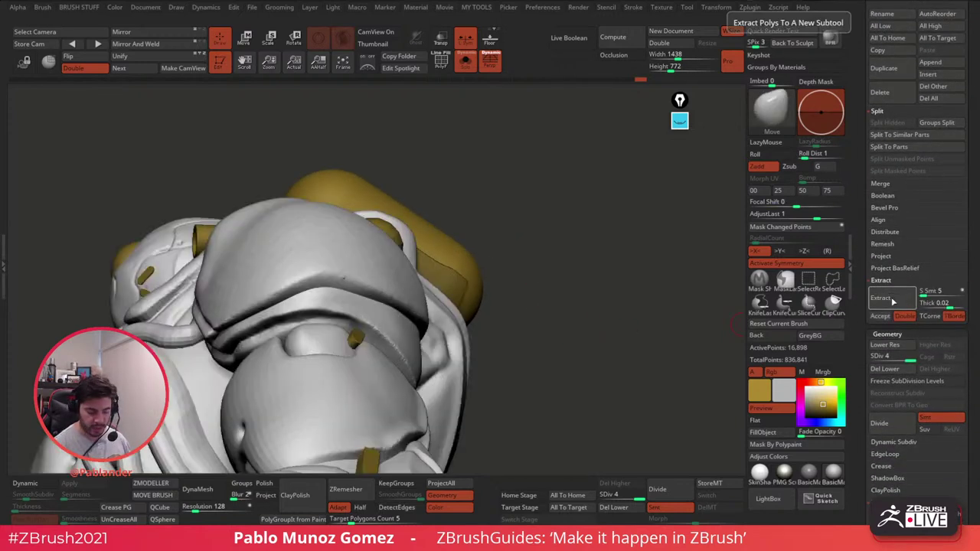
drag(605, 335, 577, 304)
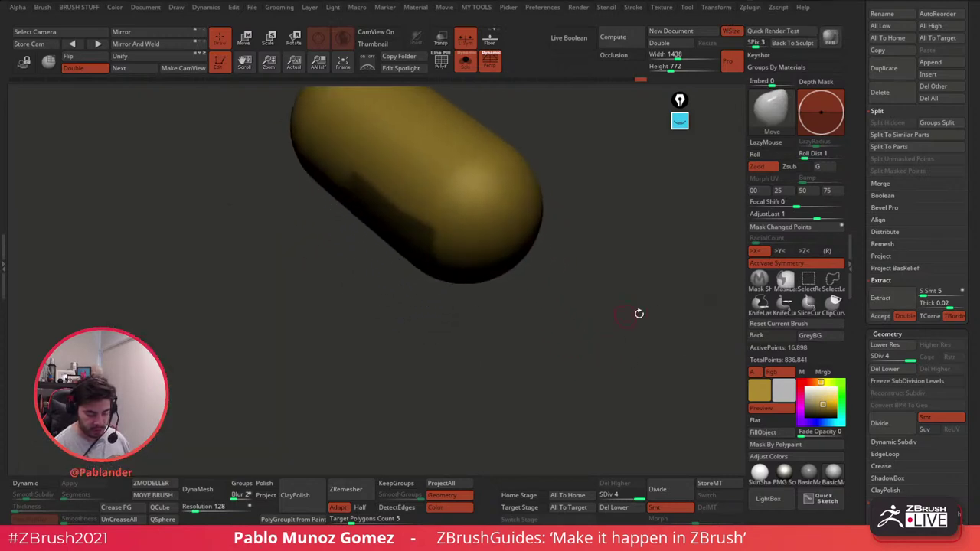
click(899, 300)
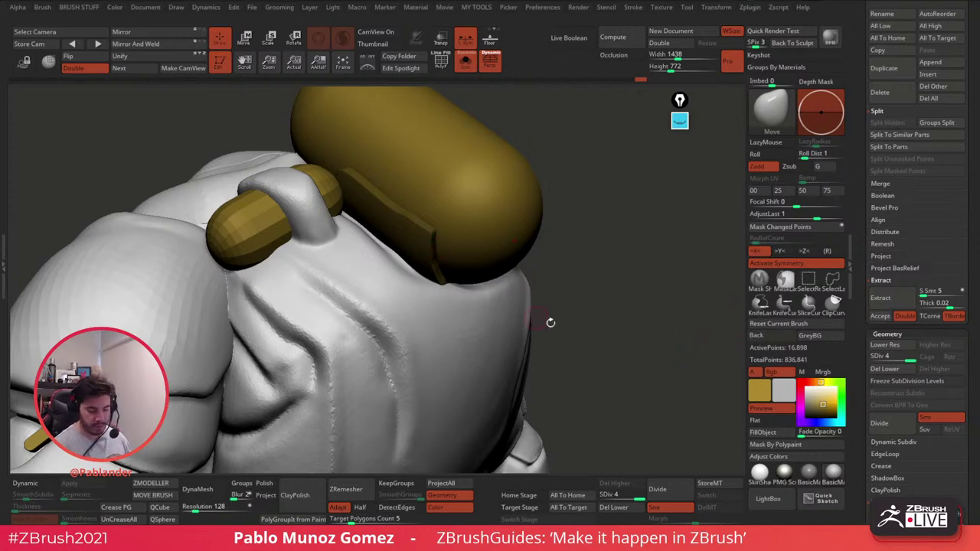
click(942, 303)
drag(950, 308, 952, 307)
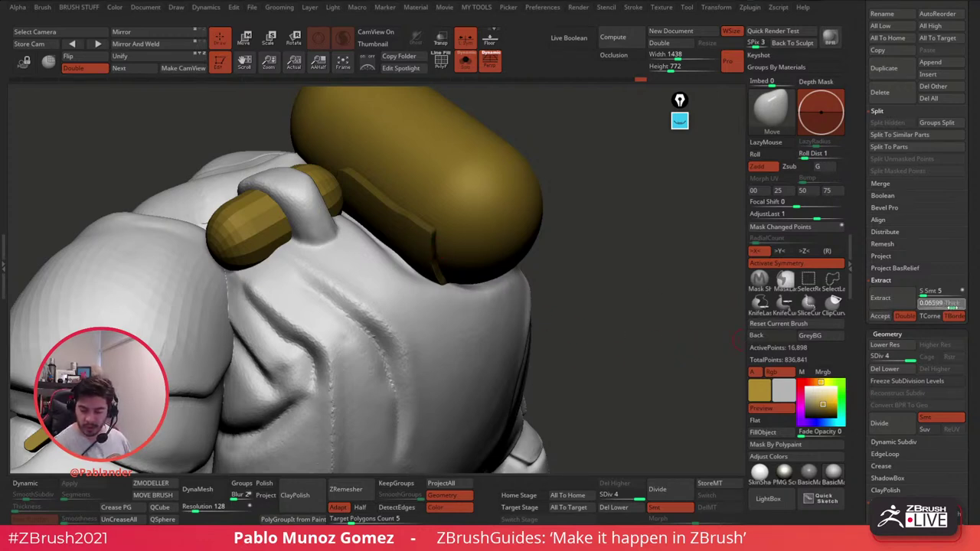
click(901, 300)
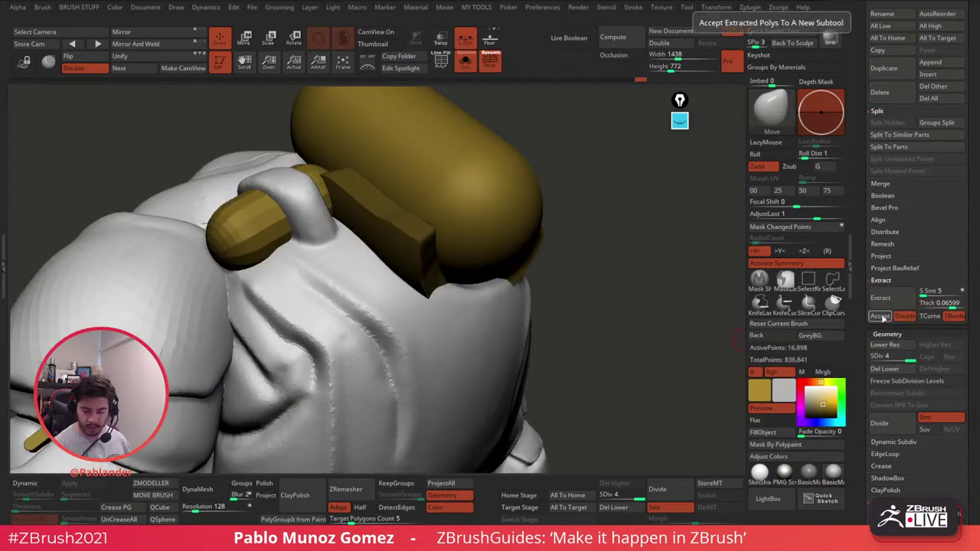
click(880, 315)
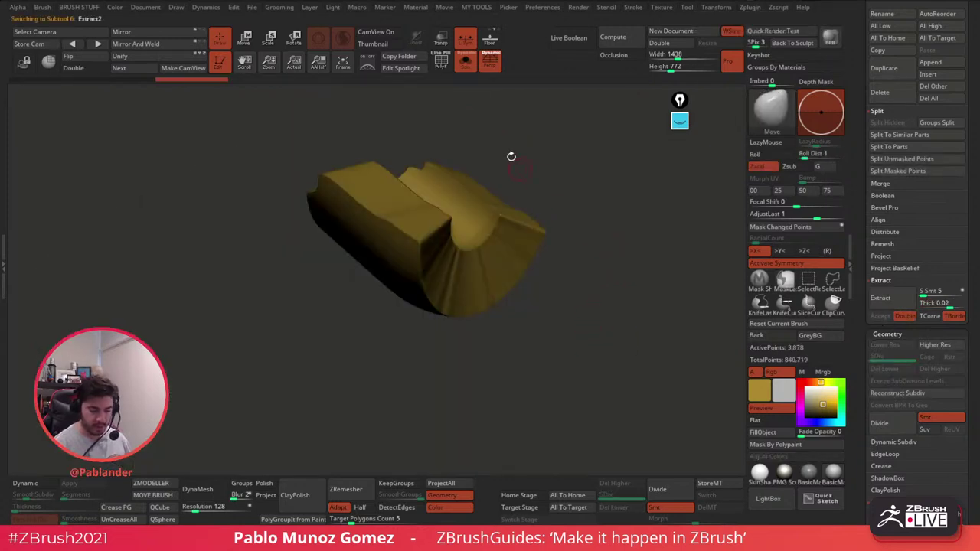
Step: Isolate the extracted cradle and DynaMesh it at resolution 320
click(465, 61)
alt+click(494, 162)
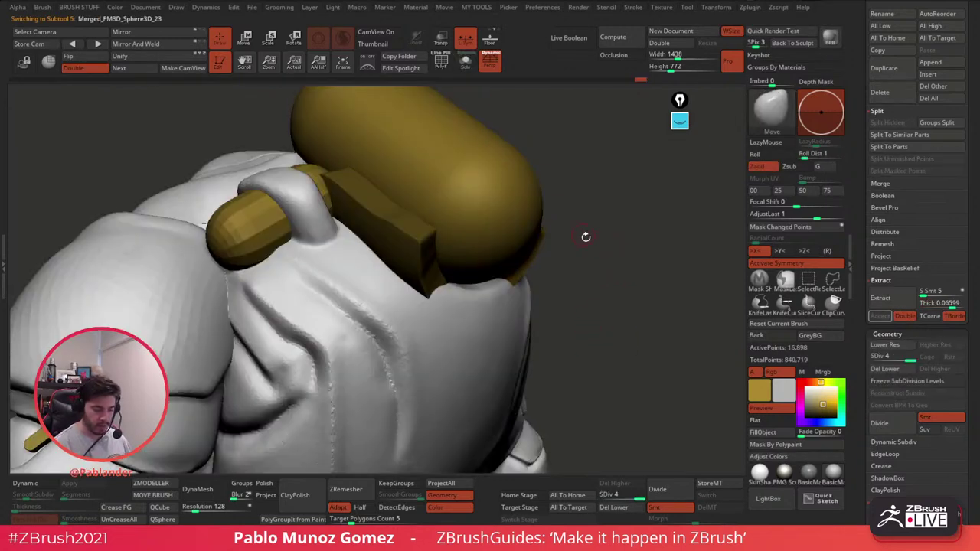
alt+click(425, 251)
click(465, 62)
alt+drag(516, 160, 486, 127)
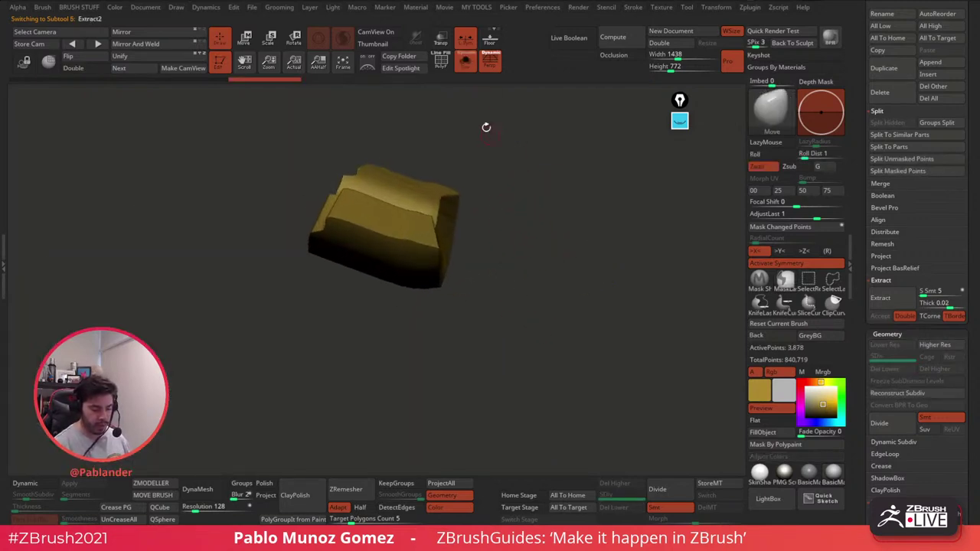
click(207, 490)
key(ctrl+z)
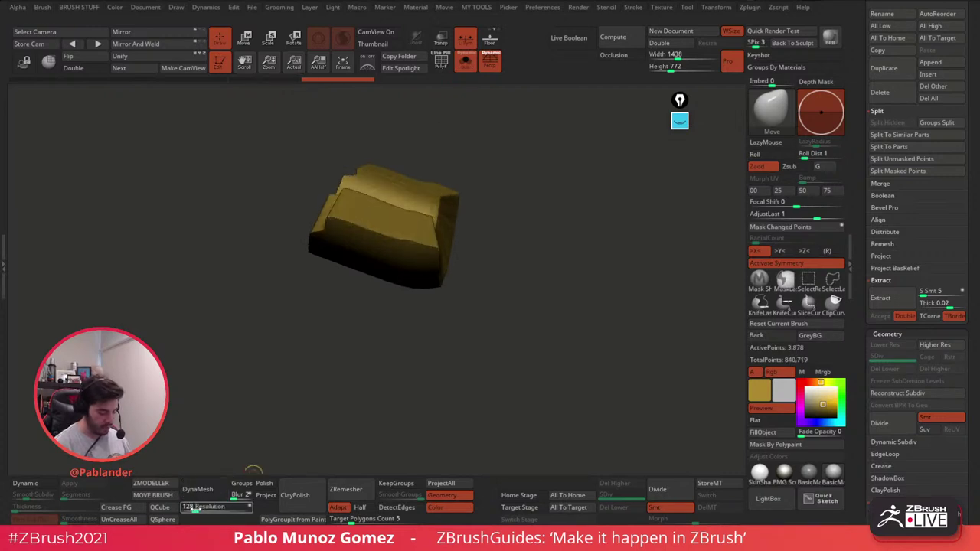
click(202, 508)
click(205, 492)
Step: Show all subtools, fill the extracted cradle with white and pick the gold of the capsule as the active colour
click(466, 62)
key(space)
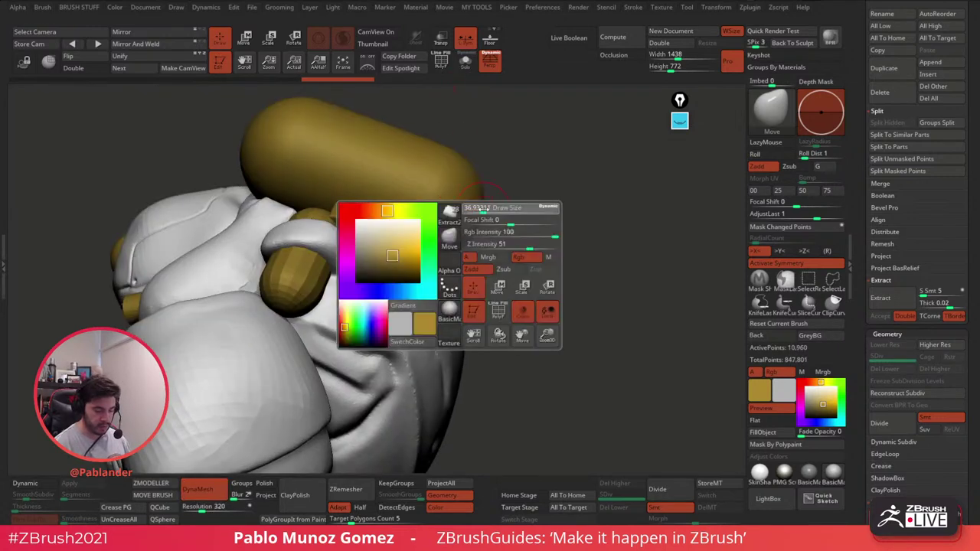
drag(759, 390, 416, 334)
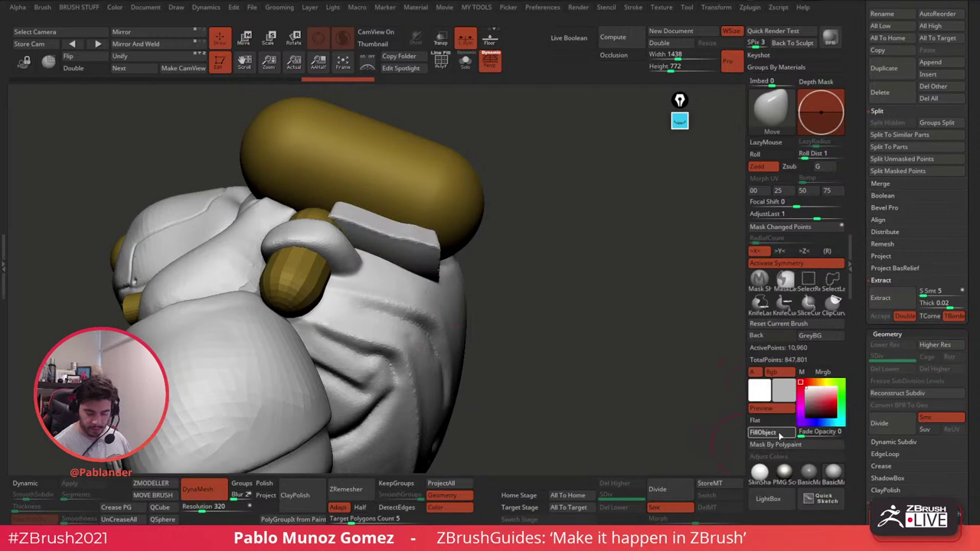
click(777, 434)
drag(816, 397, 448, 192)
Step: Pull the extracted cradle's lower rim out of the back beneath the large capsule, smooth its edges and re-DynaMesh it
right_drag(392, 406, 268, 367)
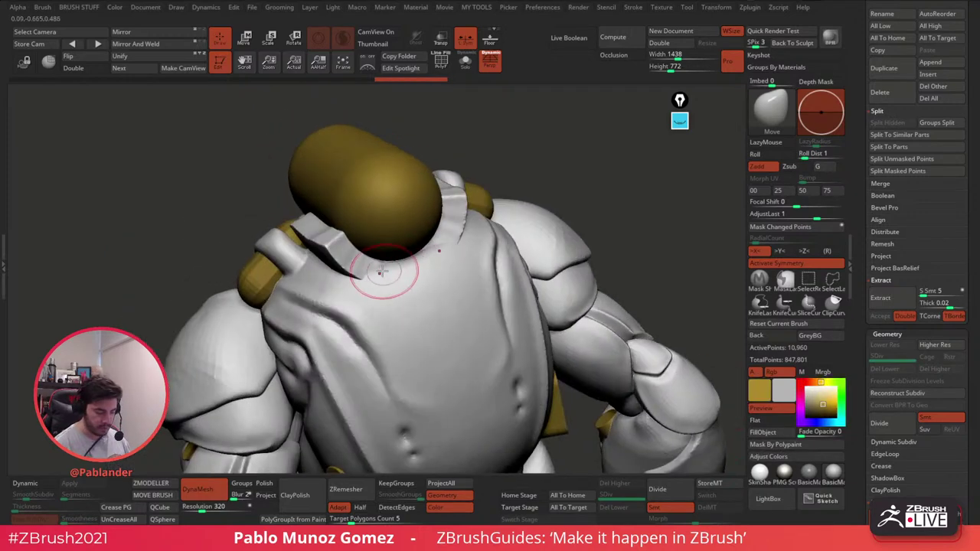
right_drag(383, 272, 414, 270)
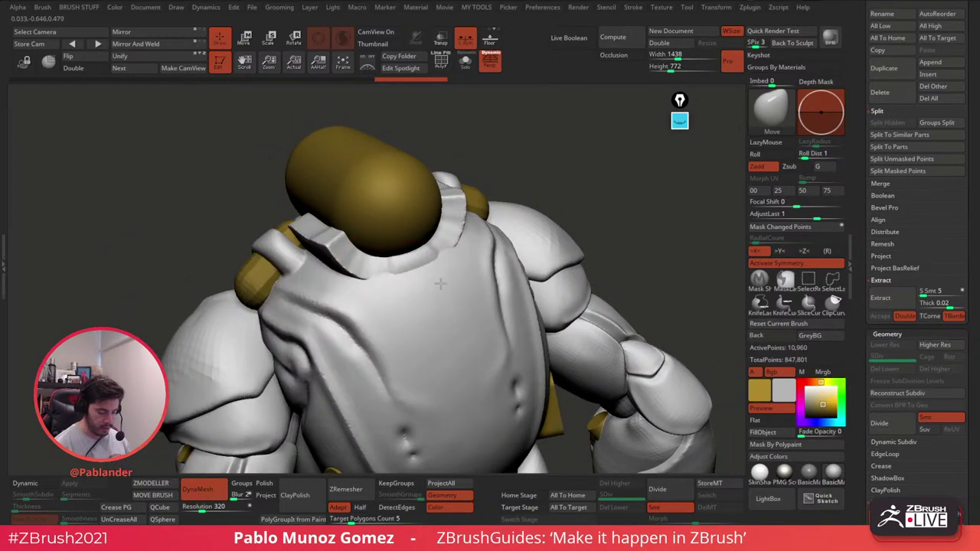
mouse_move(428, 259)
shift+mouse_down()
mouse_move(409, 273)
mouse_move(447, 241)
shift+mouse_up()
mouse_move(453, 265)
right_down()
mouse_move(454, 231)
mouse_move(417, 263)
right_up()
drag(425, 261, 426, 266)
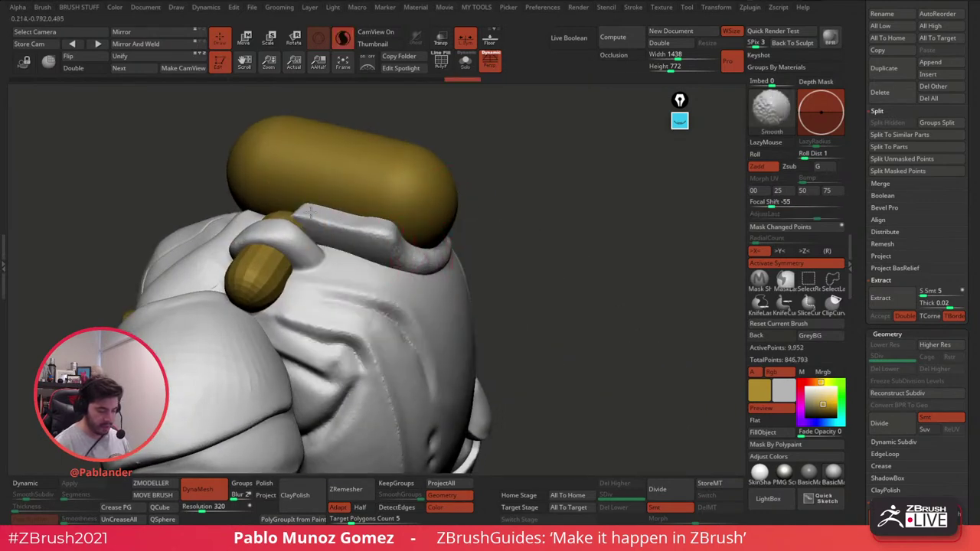
ctrl+drag(509, 275, 532, 298)
right_drag(505, 276, 563, 303)
Step: Reshape the cradle's end corner beside the strapped small capsule with the Move brush, and isolate the cradle
right_drag(304, 215, 353, 241)
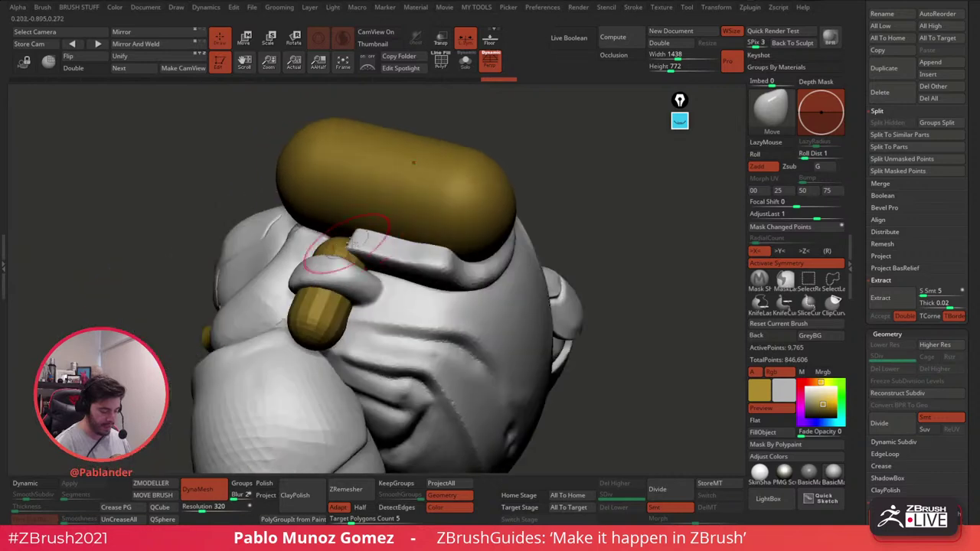
drag(346, 254, 352, 247)
right_drag(337, 243, 366, 247)
drag(365, 246, 360, 245)
right_drag(344, 239, 347, 260)
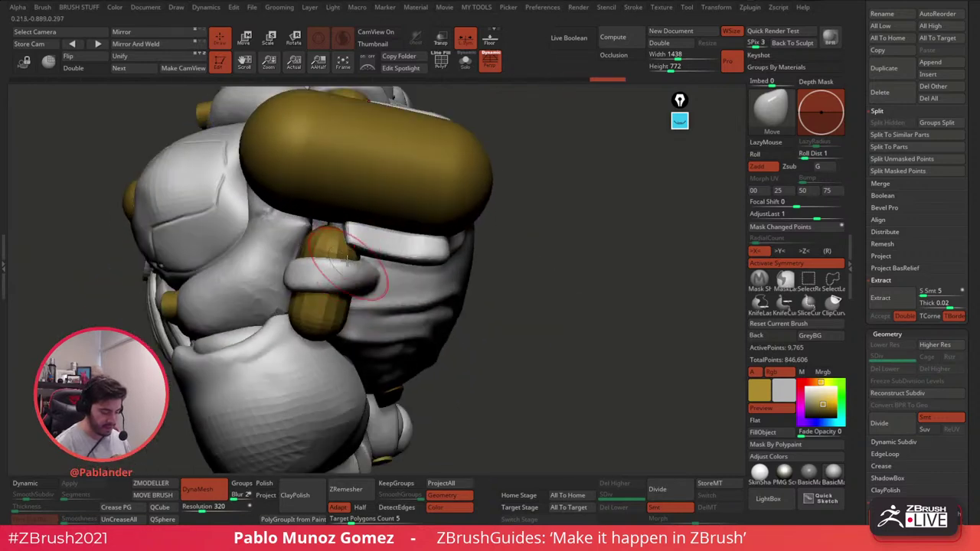
drag(357, 241, 357, 237)
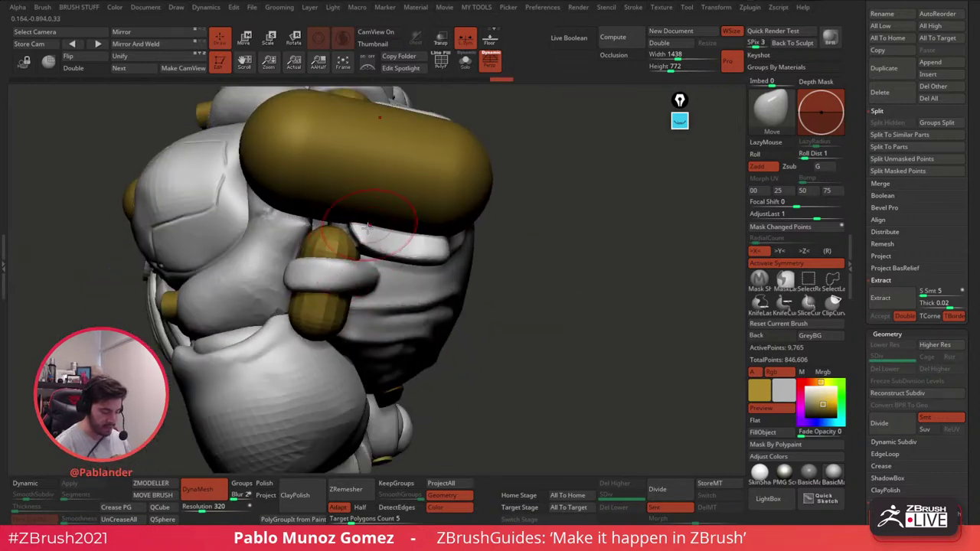
mouse_move(367, 226)
right_down()
mouse_move(360, 247)
mouse_move(373, 169)
right_up()
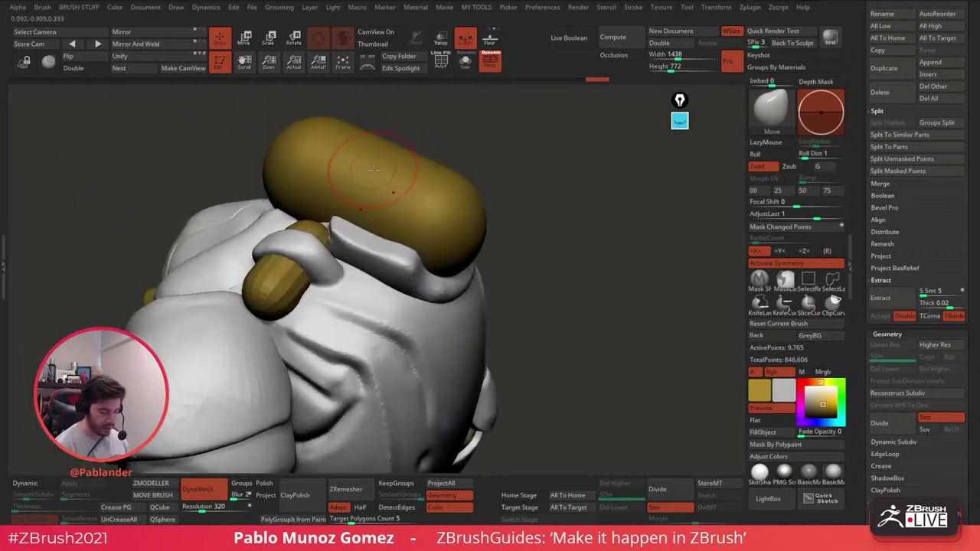
click(464, 64)
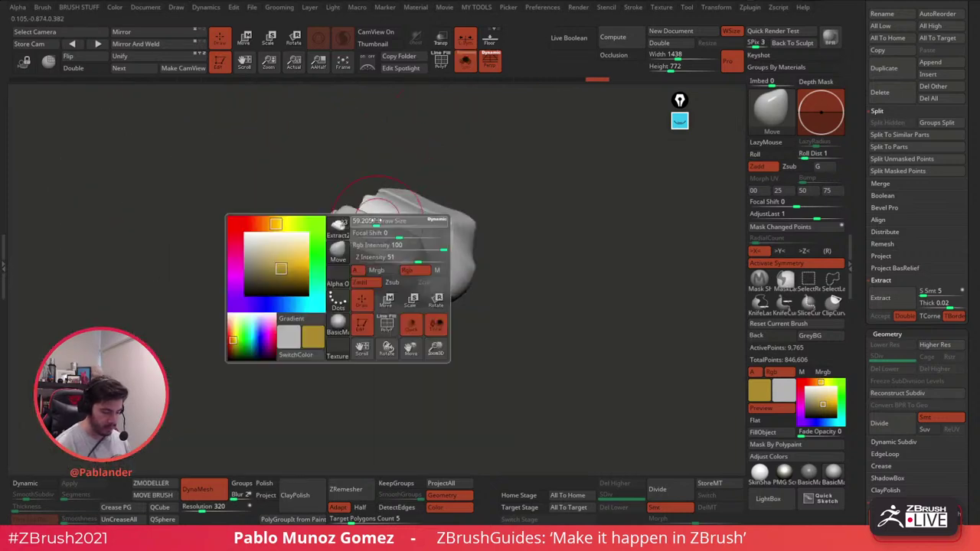
Step: Show the whole model again, then smooth and reshape the extracted collar piece beneath the golden back capsule with the Move brush
click(464, 64)
mouse_move(337, 239)
shift+mouse_down()
mouse_move(347, 253)
mouse_move(339, 257)
shift+mouse_up()
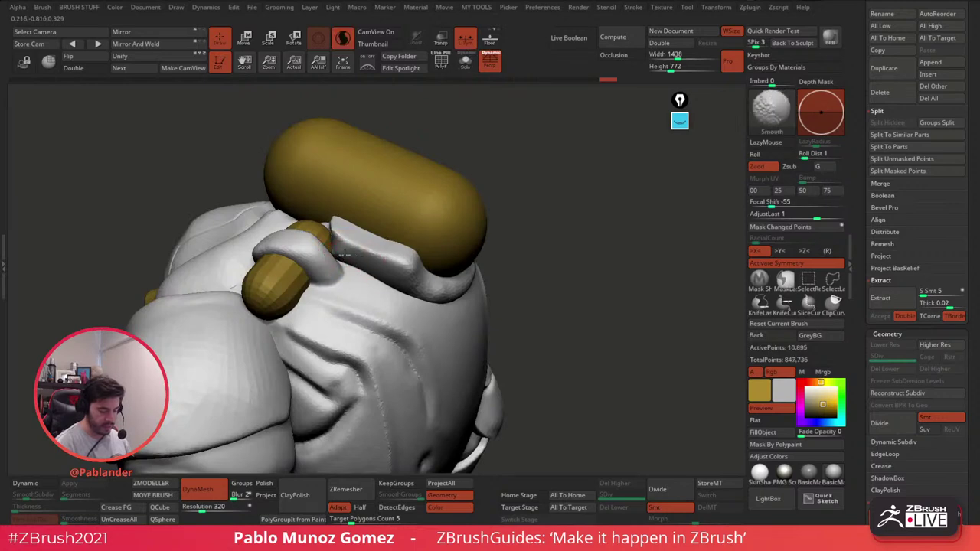
ctrl+drag(514, 246, 523, 253)
right_drag(523, 253, 507, 259)
key(space)
drag(501, 256, 507, 257)
mouse_move(508, 257)
right_down()
mouse_move(520, 237)
mouse_move(517, 176)
right_up()
shift+drag(515, 149, 525, 186)
mouse_move(536, 191)
ctrl+right_down()
mouse_move(501, 257)
mouse_move(507, 216)
ctrl+right_up()
ctrl+right_drag(492, 295, 574, 270)
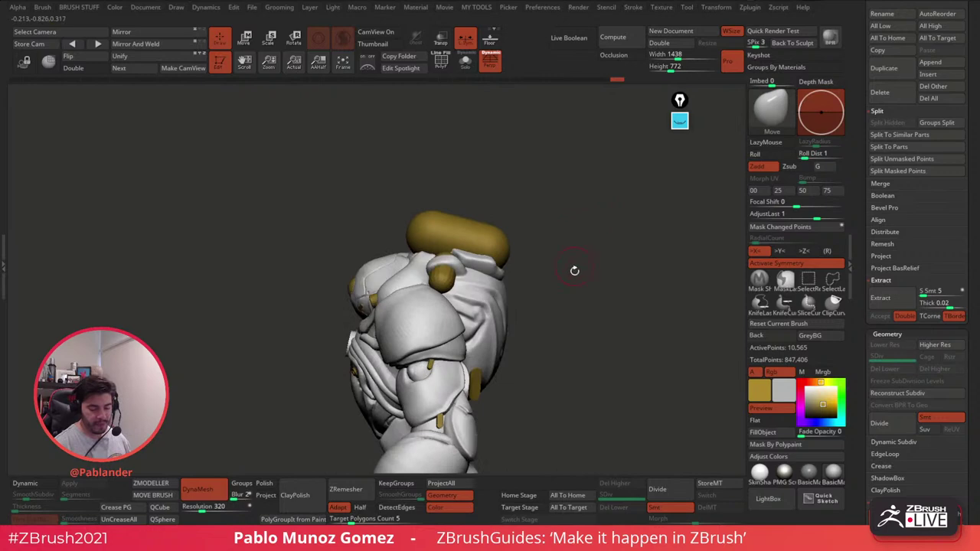
right_drag(509, 268, 554, 215)
mouse_move(489, 333)
shift+right_down()
mouse_move(559, 324)
mouse_move(538, 221)
mouse_move(559, 372)
mouse_move(541, 255)
mouse_move(562, 278)
mouse_move(580, 234)
mouse_move(576, 253)
shift+right_up()
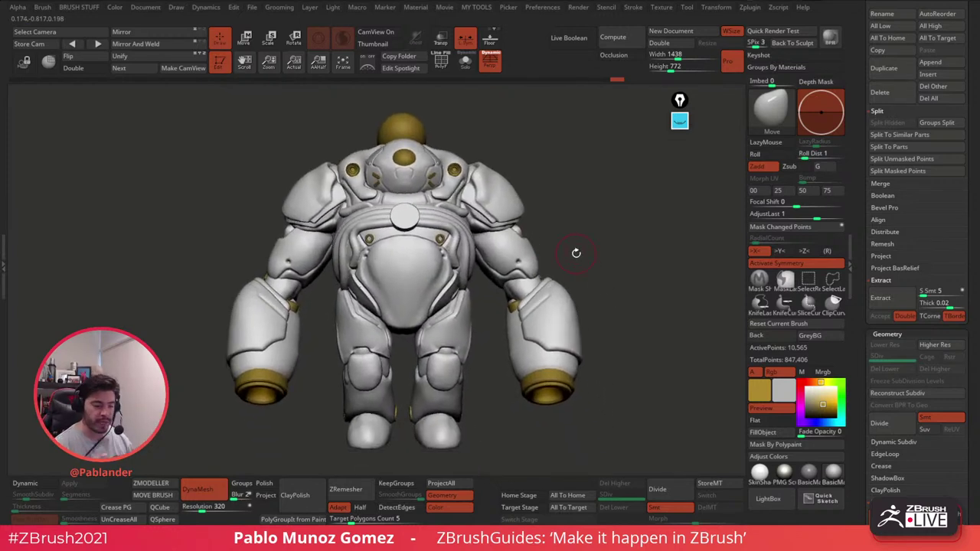
mouse_move(611, 217)
right_down()
mouse_move(571, 241)
mouse_move(604, 244)
mouse_move(597, 224)
mouse_move(678, 228)
right_up()
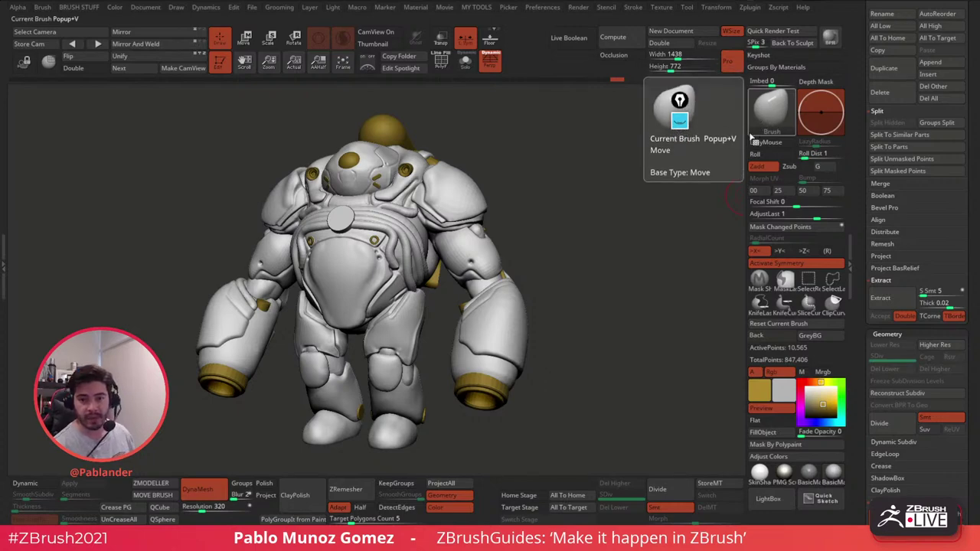
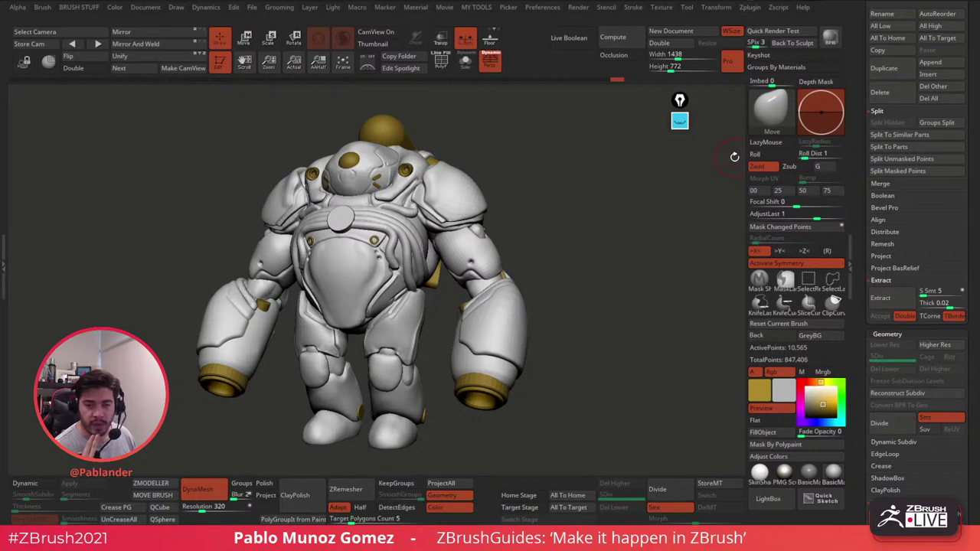
drag(605, 208, 602, 222)
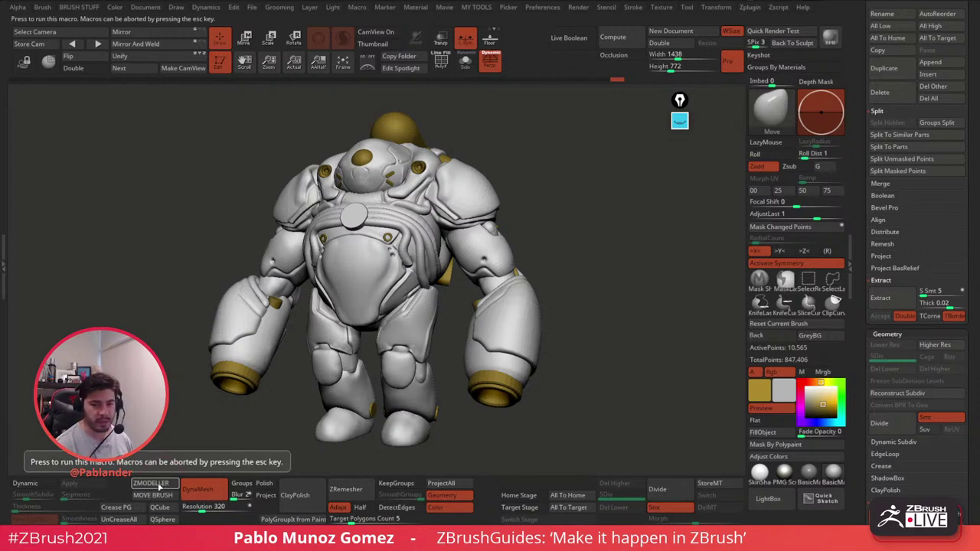
click(155, 483)
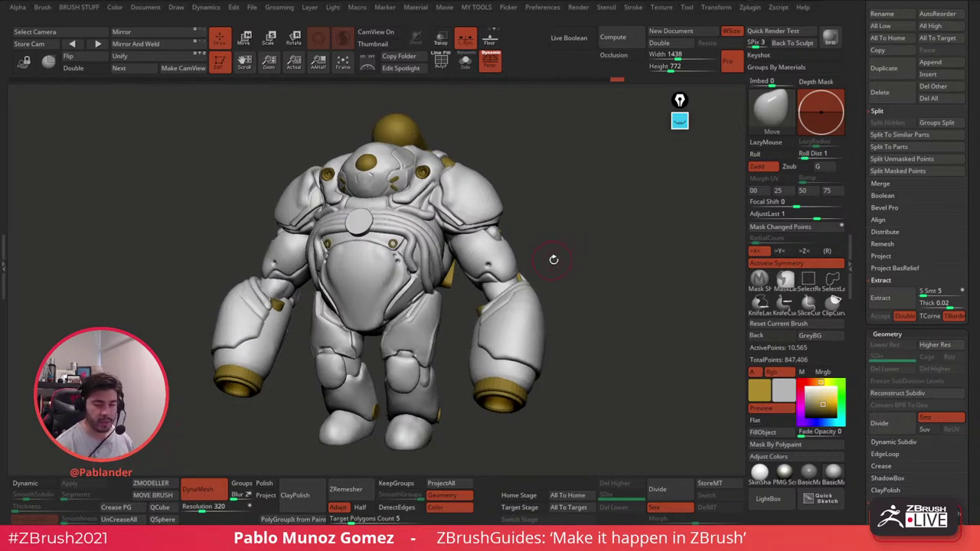
click(358, 8)
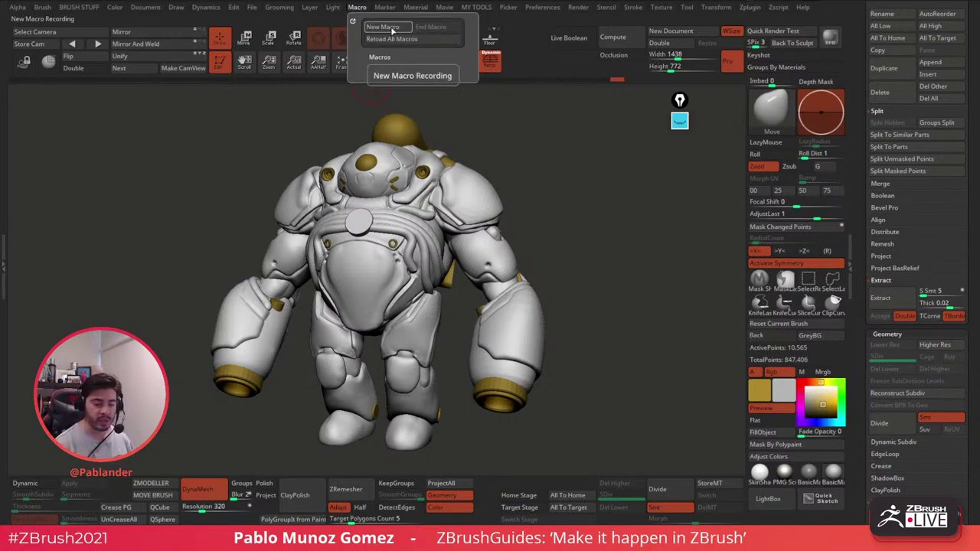
click(392, 29)
drag(604, 177, 583, 240)
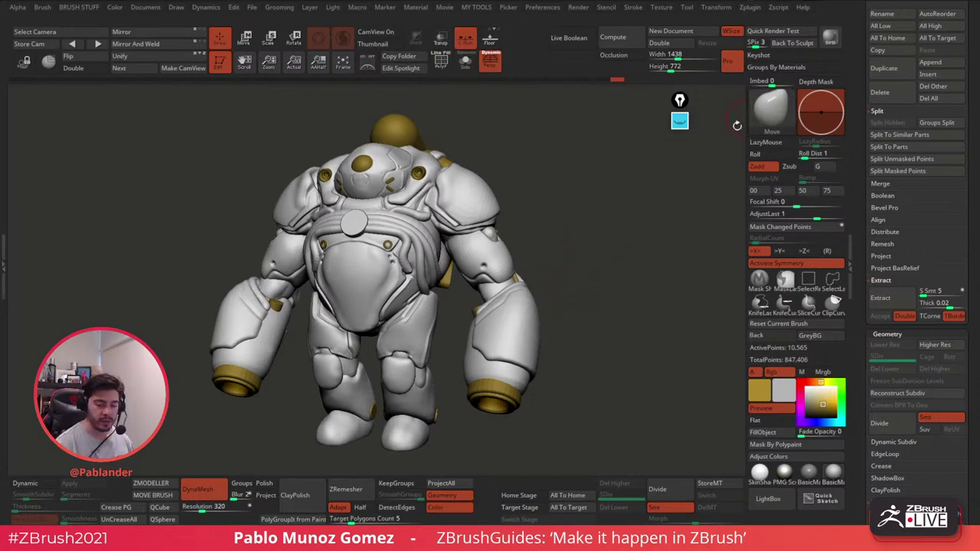
Step: Switch to the ZModeler brush and turn on the polyframe display
click(770, 115)
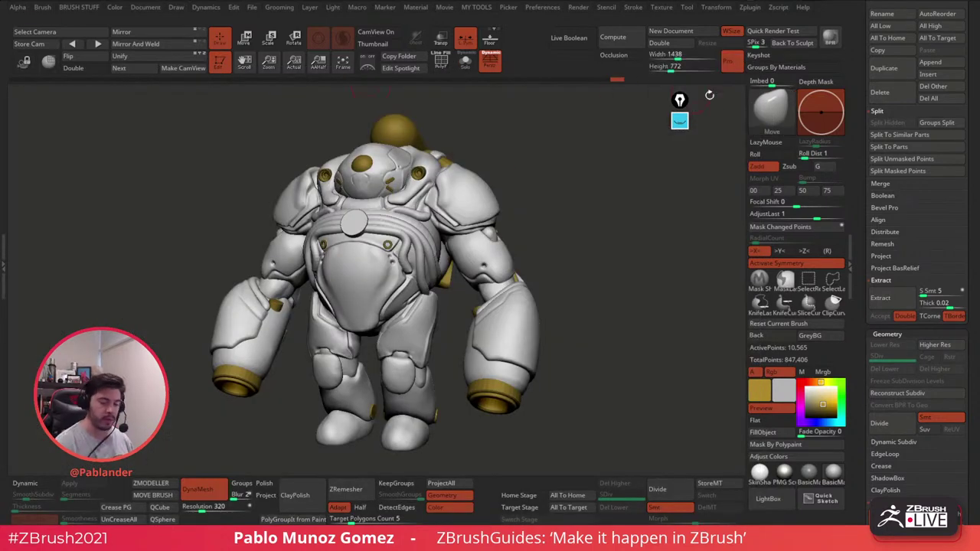
click(767, 112)
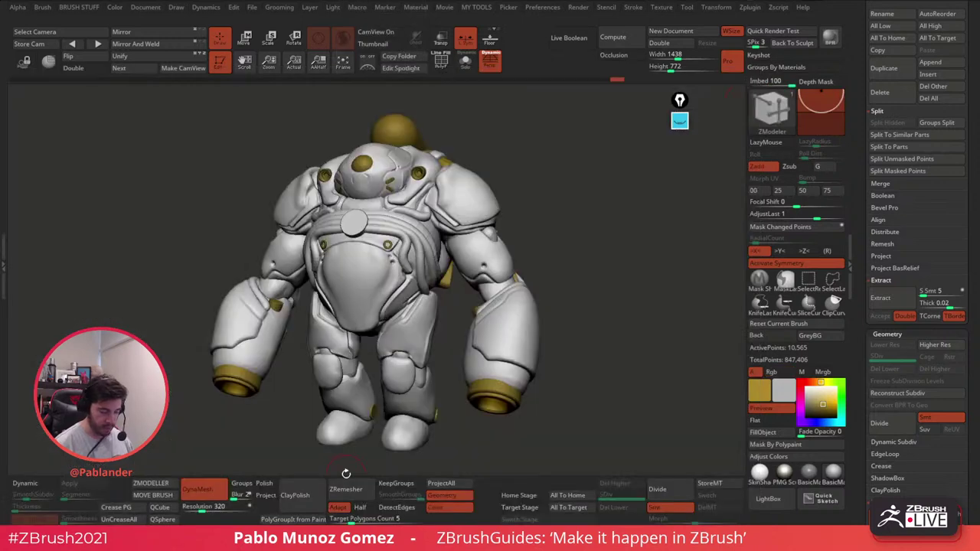
click(332, 481)
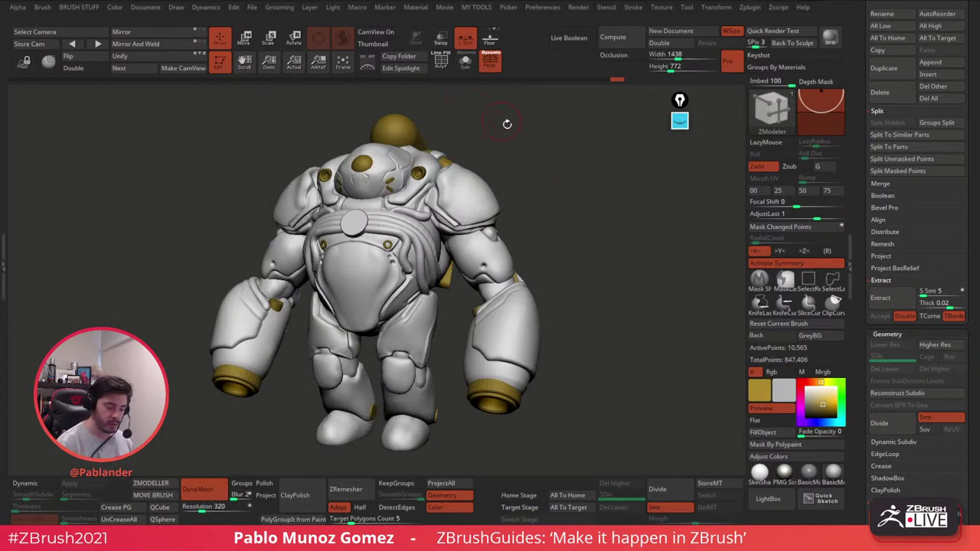
key(space)
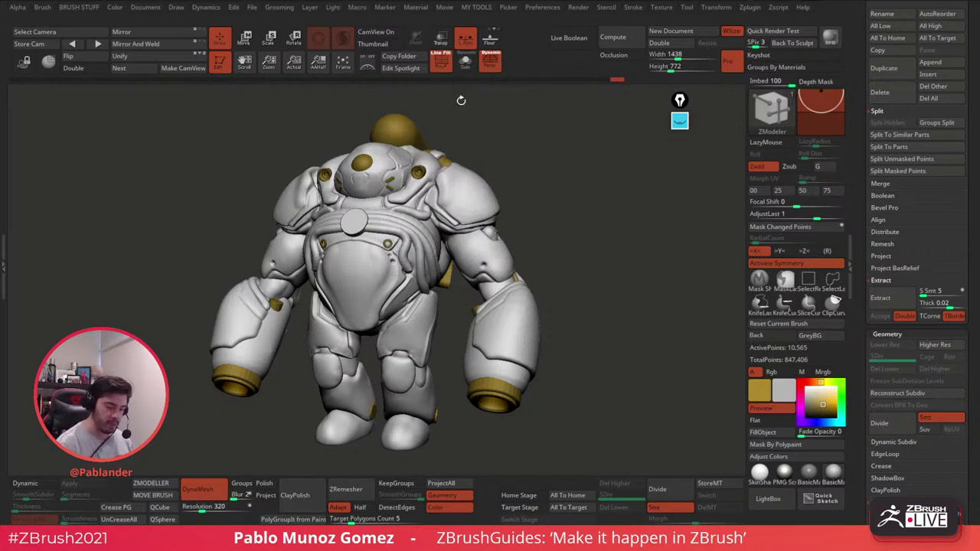
drag(570, 264, 548, 194)
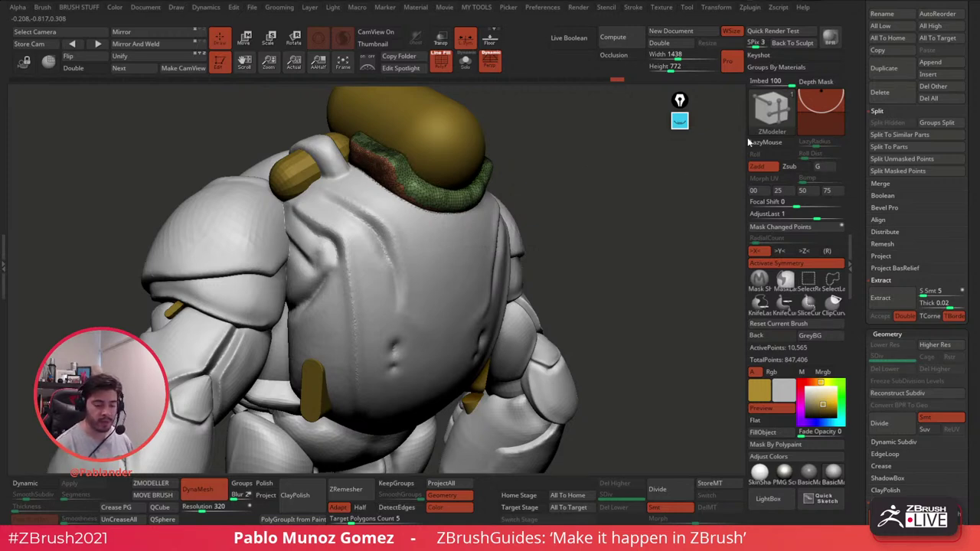
Step: Turn off the polyframe display and switch back to the Move brush
click(442, 63)
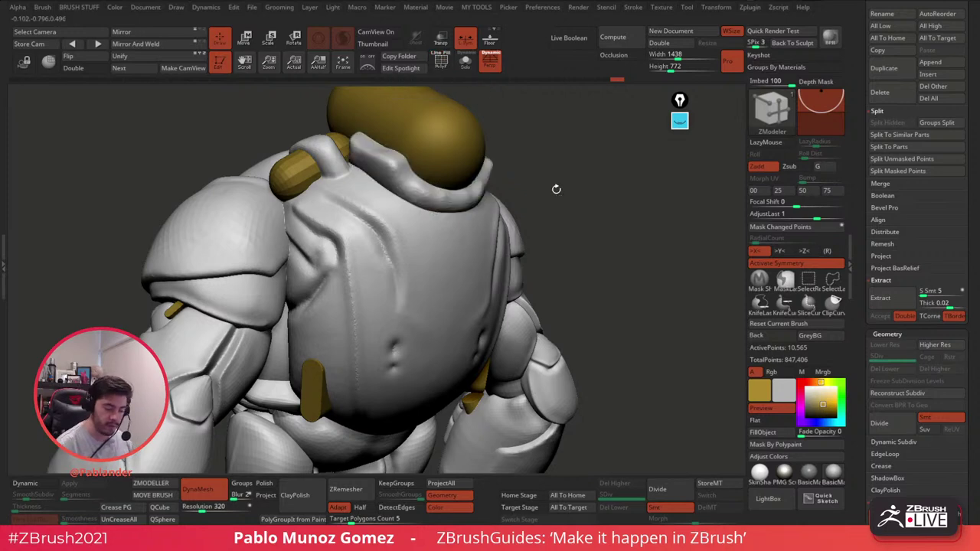
key(space)
key(b)
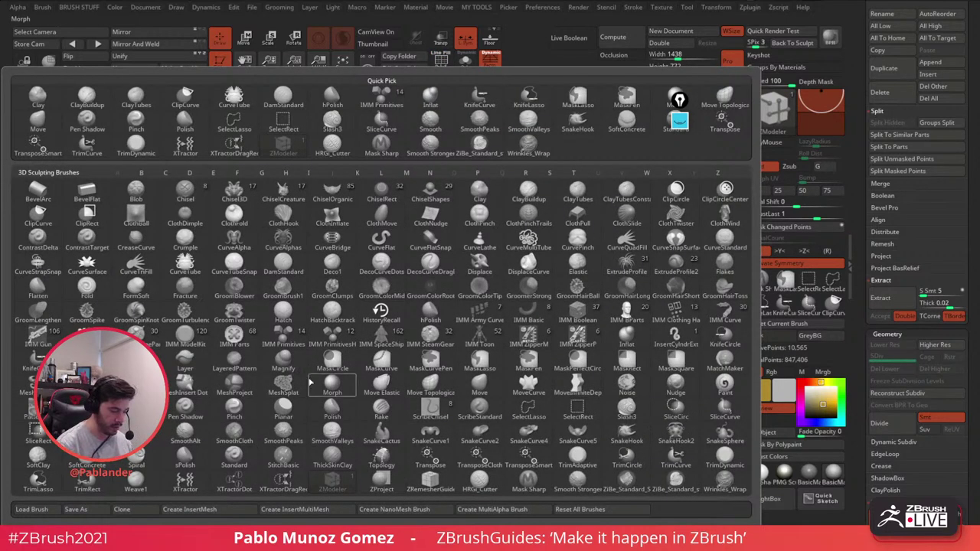
click(406, 173)
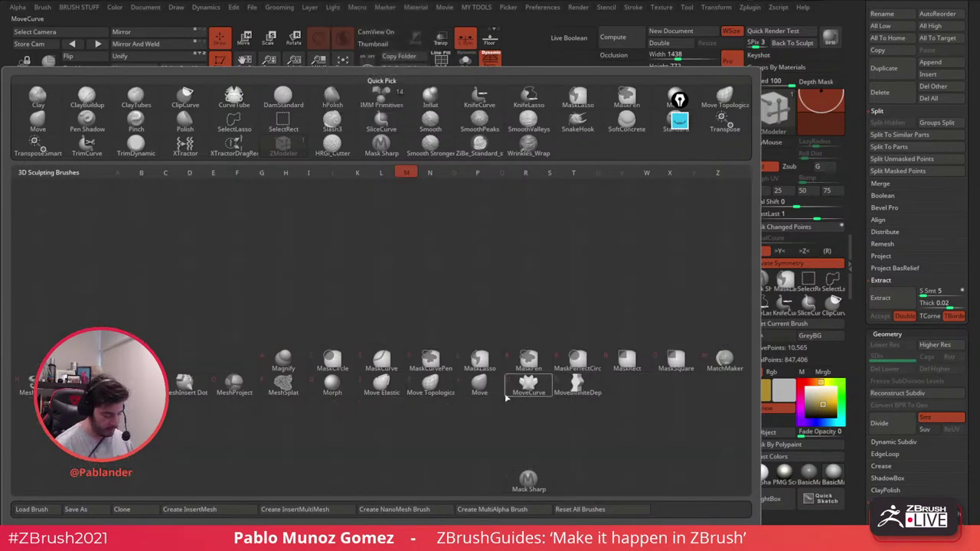
click(482, 385)
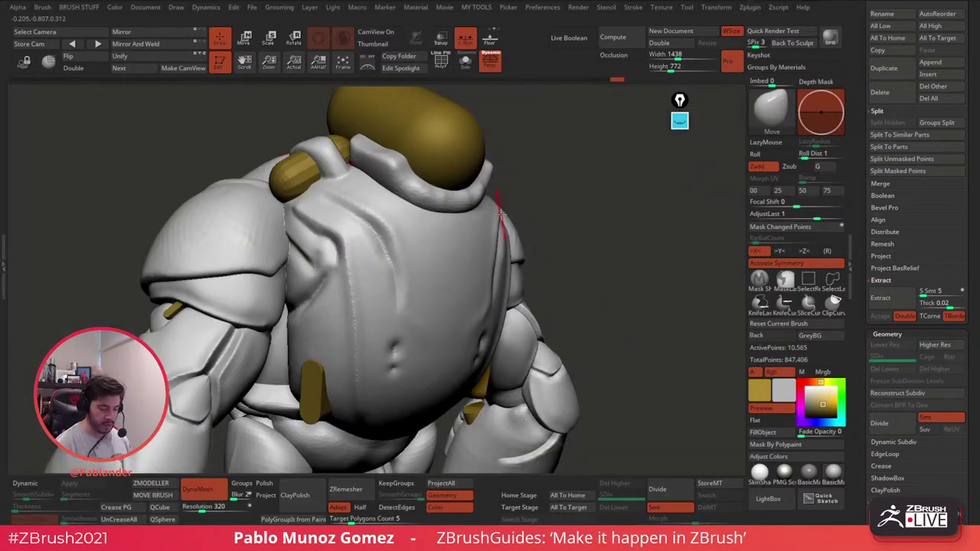
Step: Make the golden back capsule the active subtool and try out the ZMODELLER and MOVE BRUSH macros on it
alt+click(460, 151)
right_drag(461, 152, 466, 225)
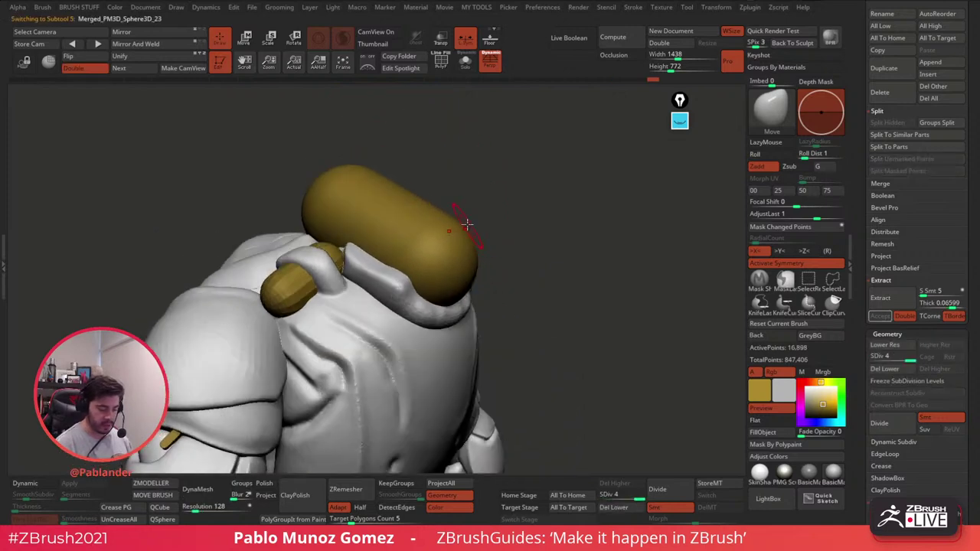
click(168, 482)
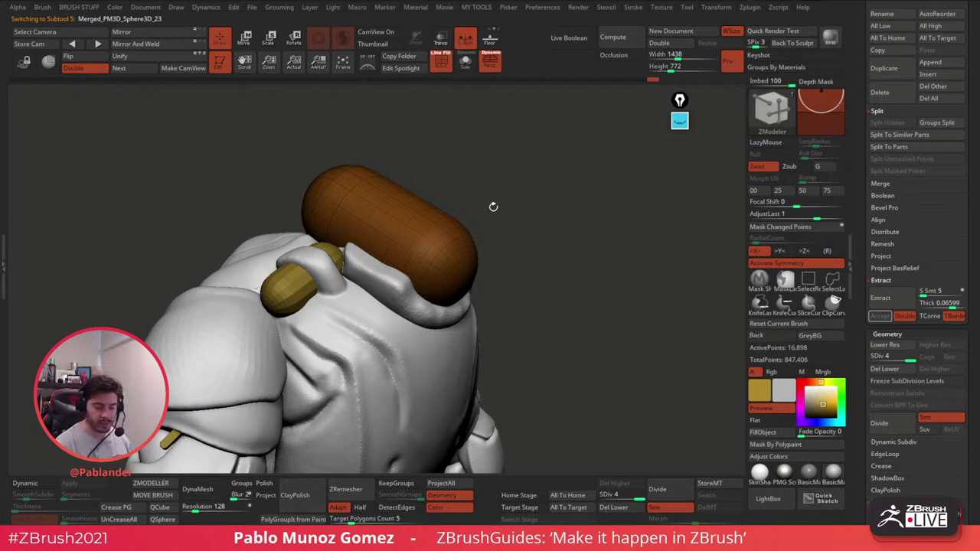
click(153, 494)
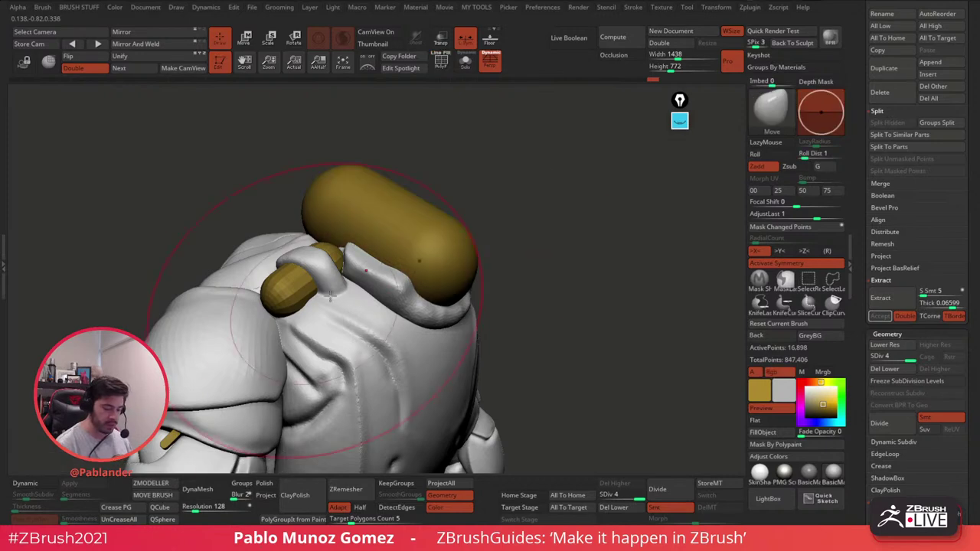
Step: Reduce the Move brush's draw size
key(space)
click(535, 209)
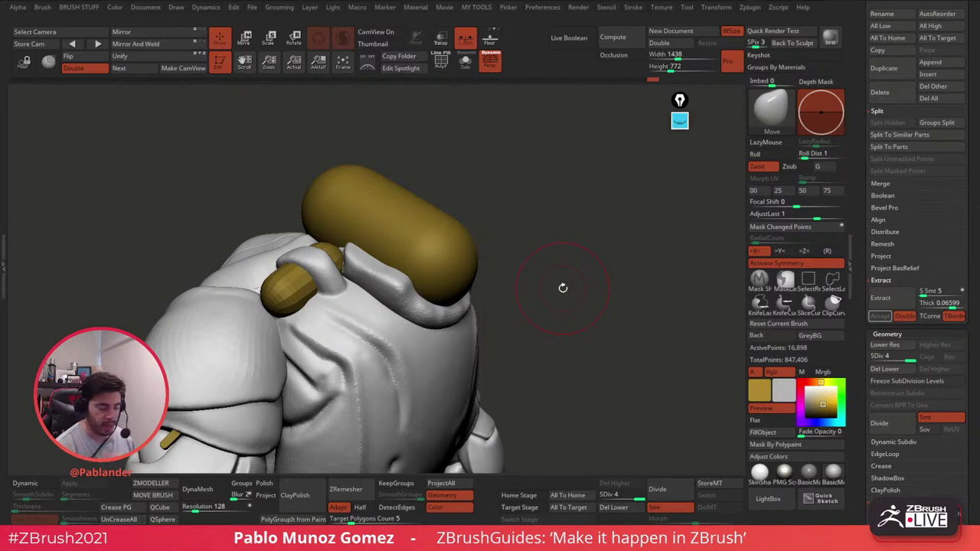
drag(523, 295, 520, 281)
mouse_move(560, 307)
mouse_down()
mouse_move(534, 298)
mouse_move(540, 225)
mouse_move(598, 236)
mouse_move(598, 259)
mouse_up()
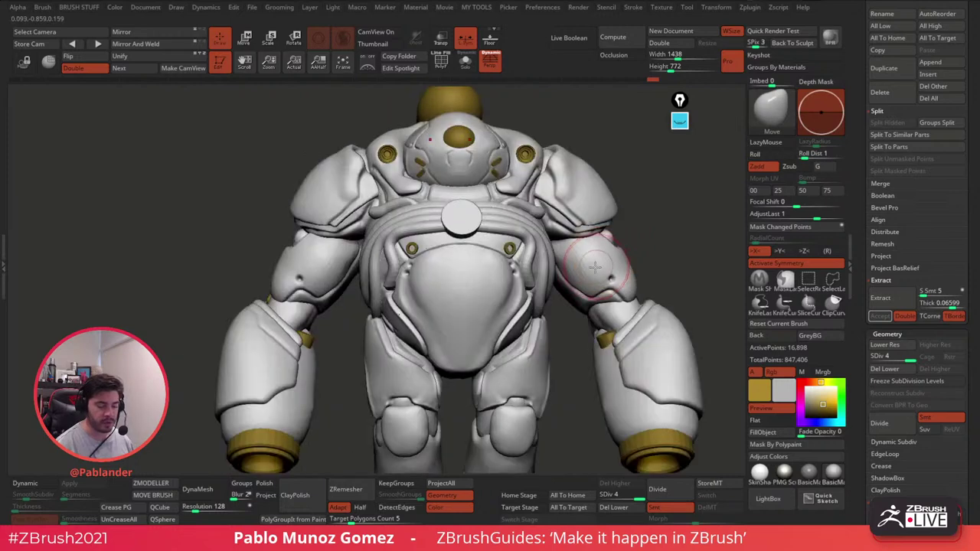
ctrl+right_drag(600, 266, 531, 266)
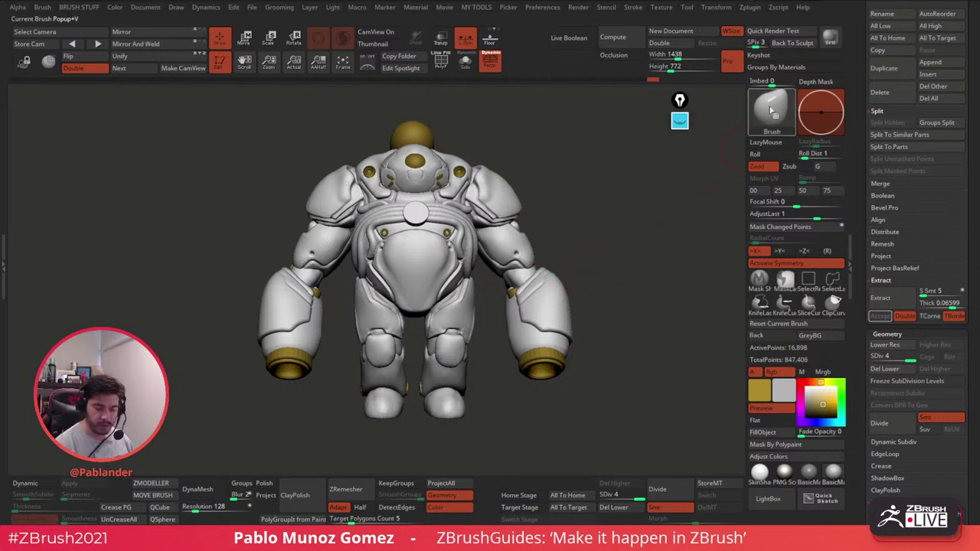
Step: Choose the Circular_11 part of the IMM ModelKit brush and make Merged_PM3D_Sphere3D_24 the active subtool for inserting it
key(b)
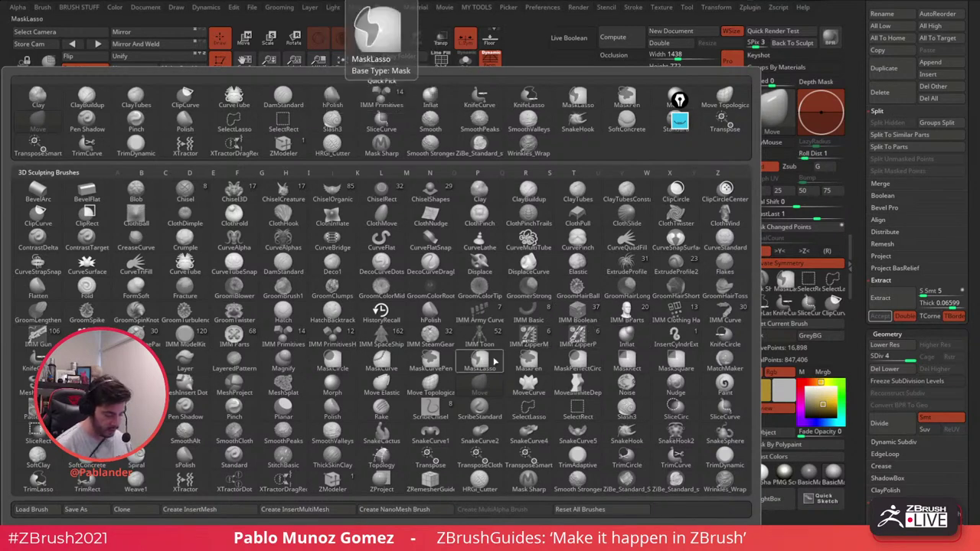
click(195, 349)
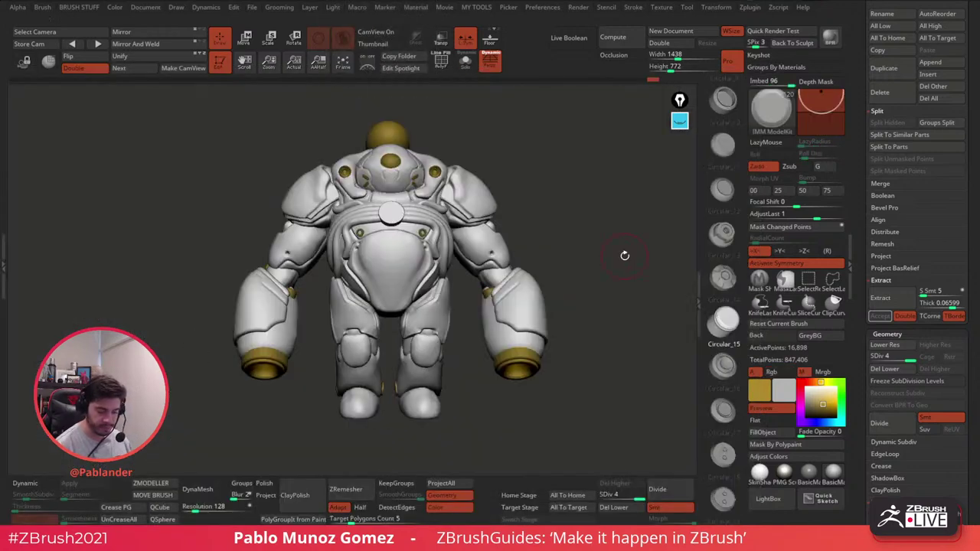
click(724, 143)
drag(653, 188, 528, 210)
click(411, 192)
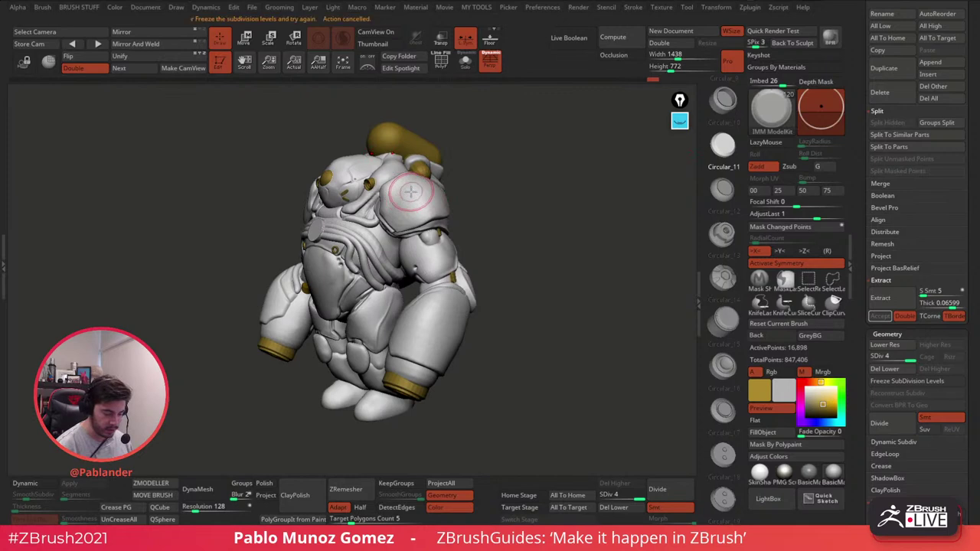
scroll(910, 192, up, 5)
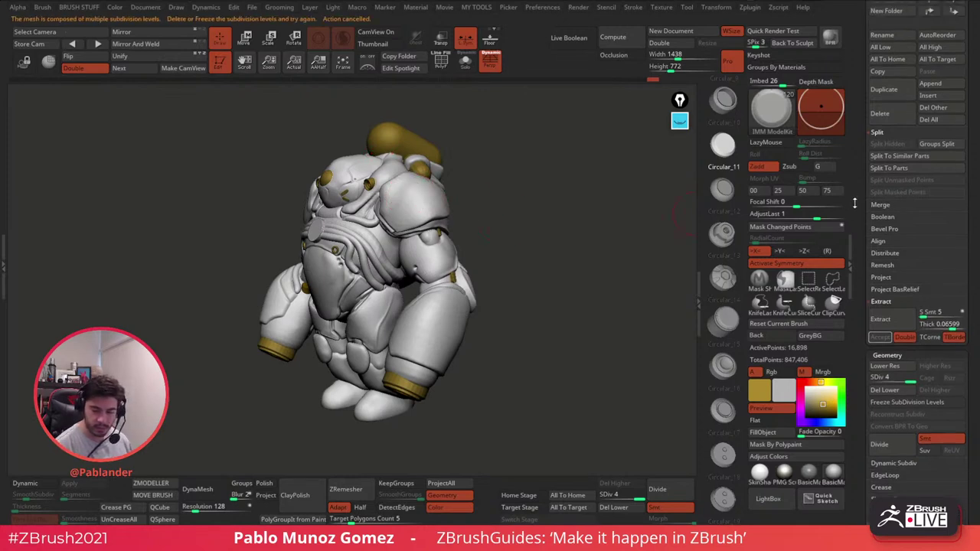
click(910, 138)
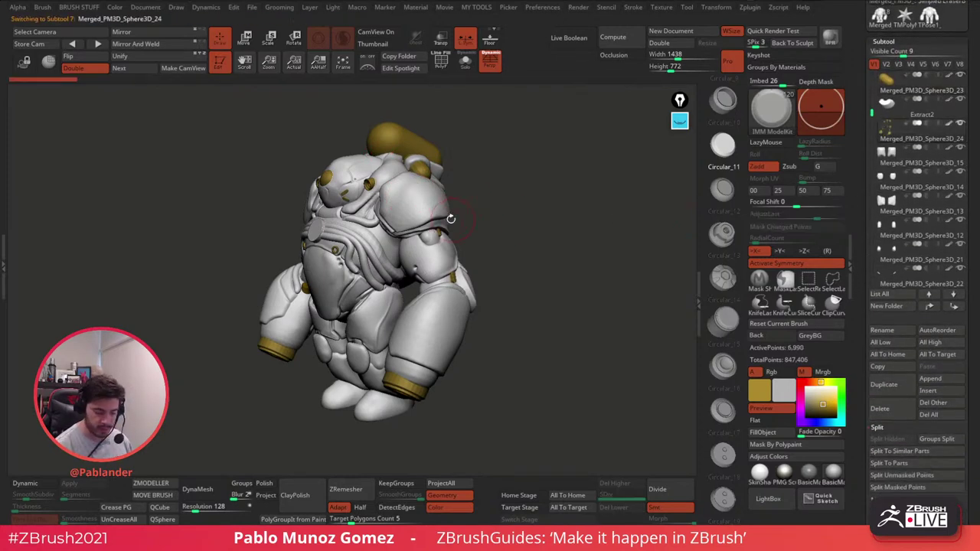
Step: Try inserting the Circular_11 disc on the inner front edge of the shoulder armour, and undo the insertion
drag(422, 205, 423, 207)
mouse_move(507, 192)
shift+mouse_down()
mouse_move(494, 177)
mouse_move(527, 211)
mouse_move(416, 250)
shift+mouse_up()
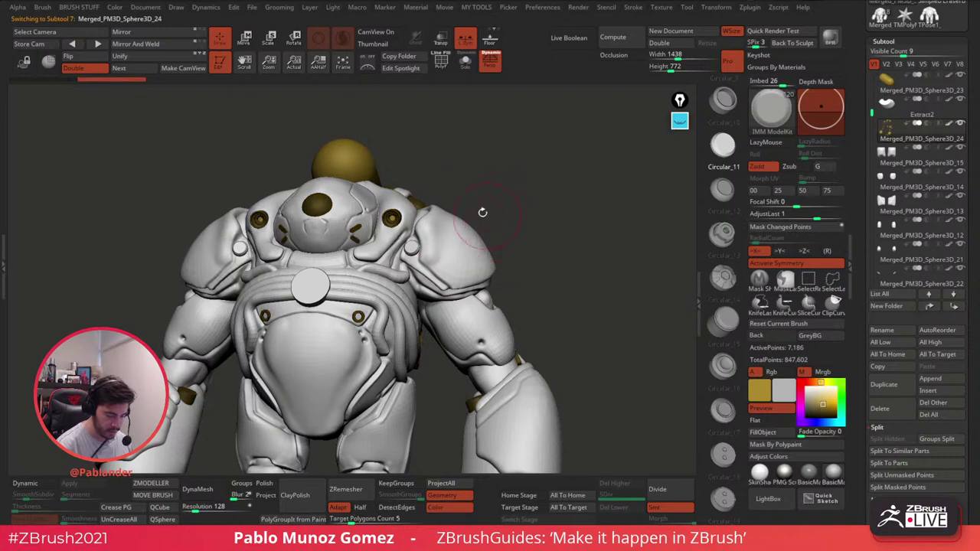
click(246, 42)
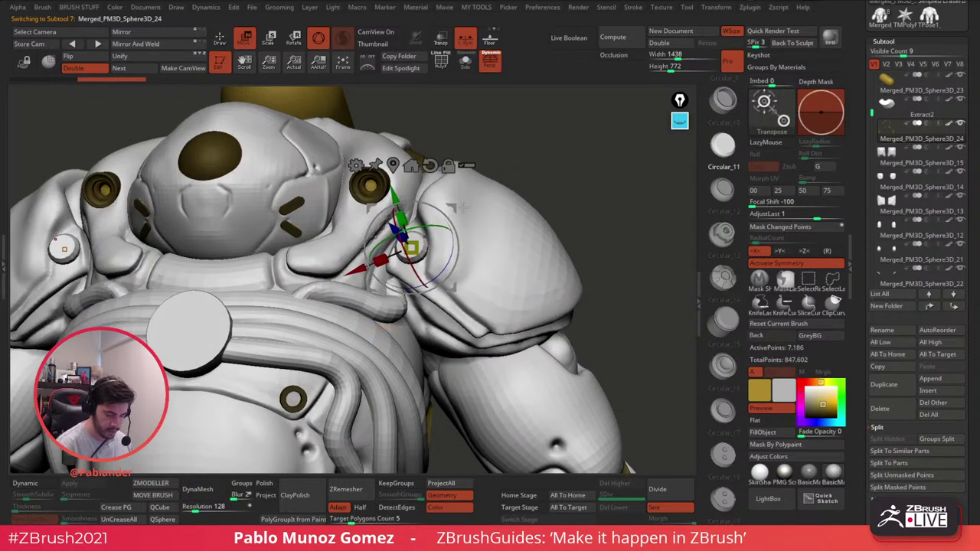
key(q)
key(ctrl+z)
Step: Insert the Circular_11 part symmetrically on the upper back of the shoulder armour
mouse_move(542, 284)
ctrl+right_down()
mouse_move(537, 256)
mouse_move(514, 256)
ctrl+right_up()
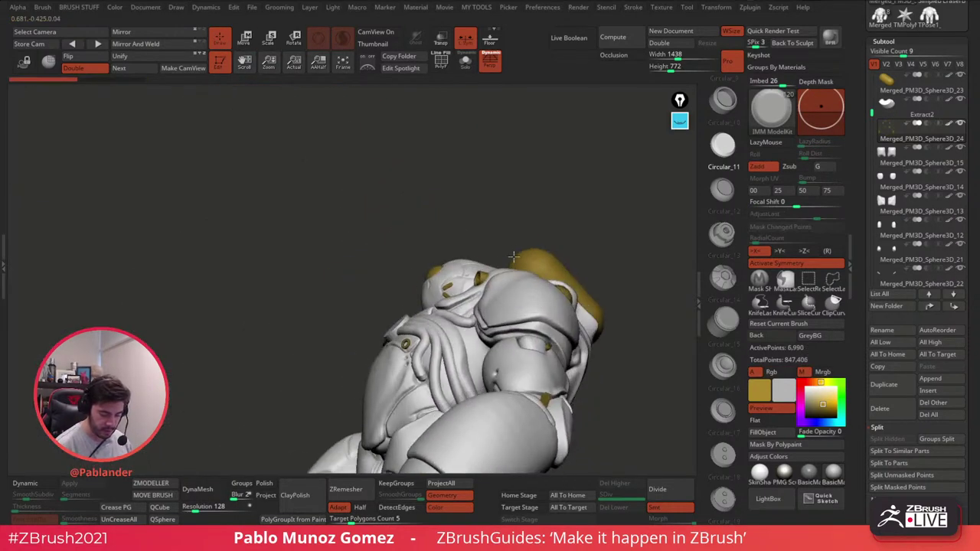
drag(513, 257, 597, 245)
key(w)
alt+drag(636, 130, 545, 136)
Step: Adjust the placement of the inserted shoulder part with the gizmo and return to draw mode
drag(550, 221, 542, 228)
drag(606, 225, 541, 248)
right_drag(542, 251, 567, 275)
drag(520, 231, 524, 234)
drag(564, 237, 605, 306)
drag(552, 254, 551, 258)
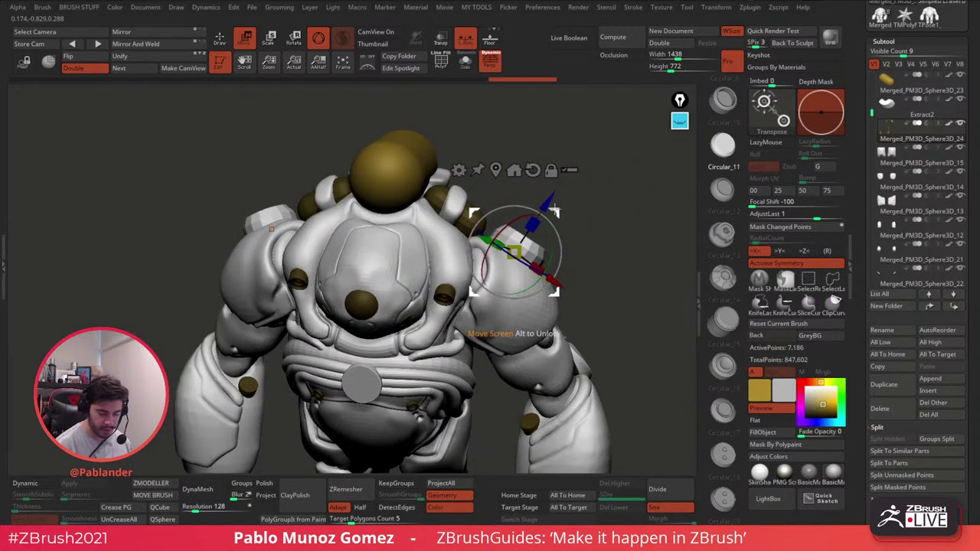
drag(556, 213, 558, 215)
click(221, 38)
Step: Choose the Circular_16 part of the IMM ModelKit brush and insert it symmetrically on the inner front edge of the shoulder armour
right_drag(505, 314, 526, 231)
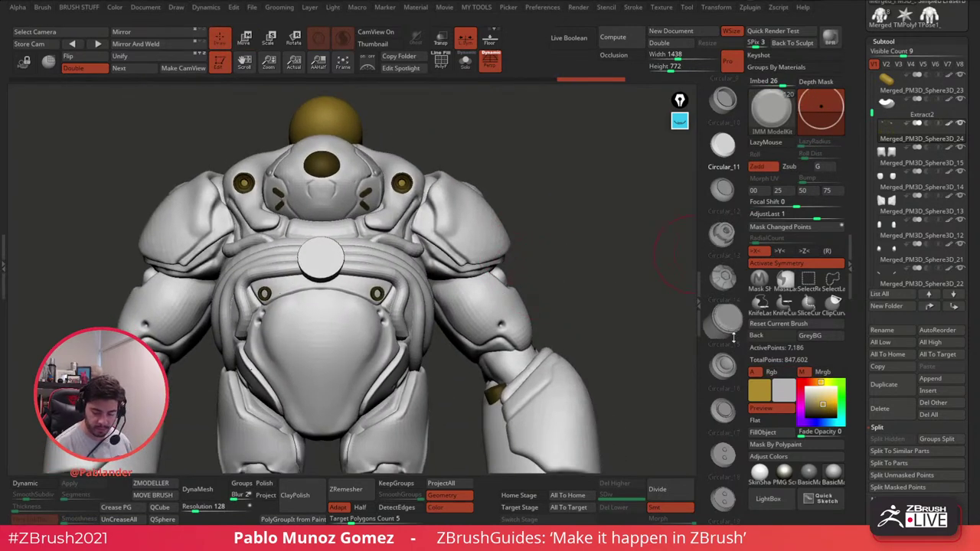
click(723, 365)
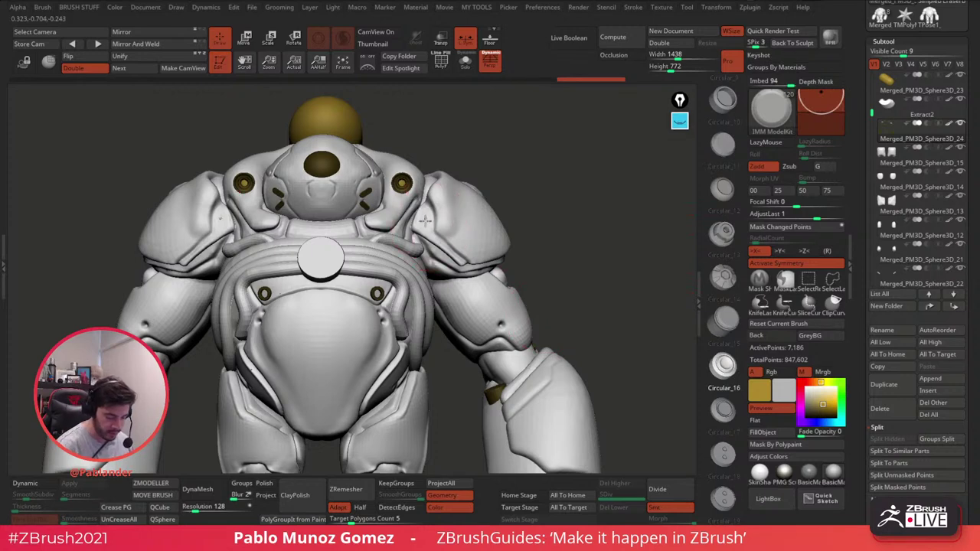
key(ctrl+z)
ctrl+right_drag(429, 209, 434, 237)
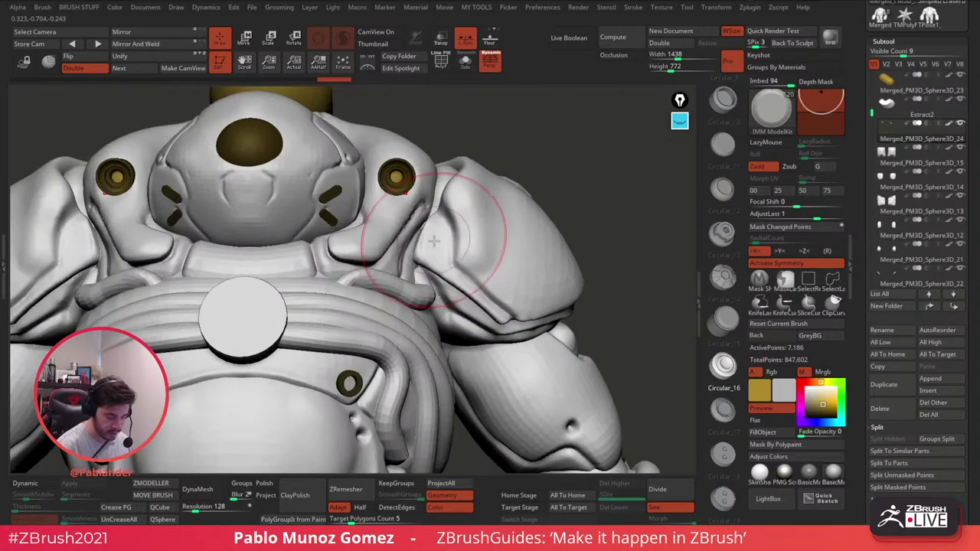
drag(434, 240, 438, 261)
Step: Adjust the placement of the Circular_16 insert against the shoulder armour with the gizmo and return to draw mode
key(w)
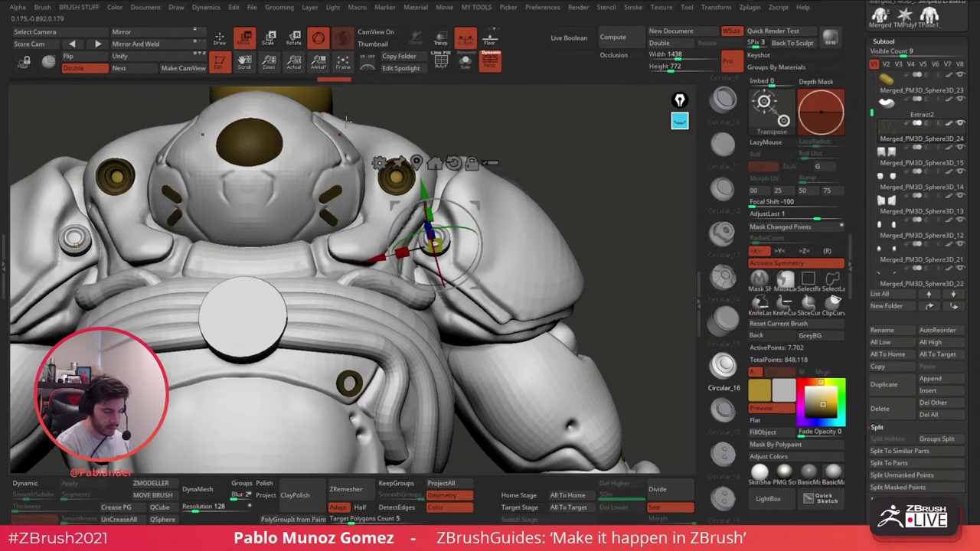
right_drag(456, 294, 455, 238)
drag(431, 193, 433, 201)
right_drag(432, 201, 437, 253)
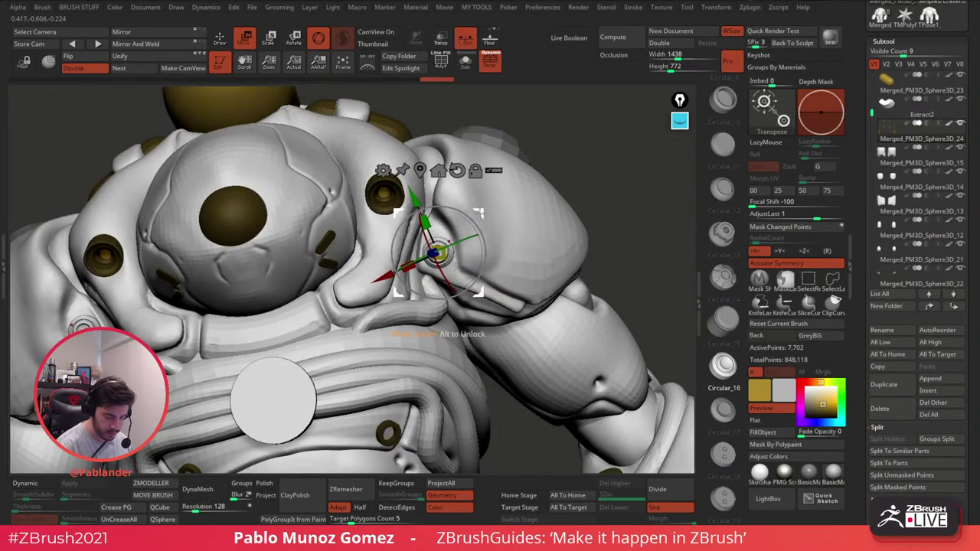
key(q)
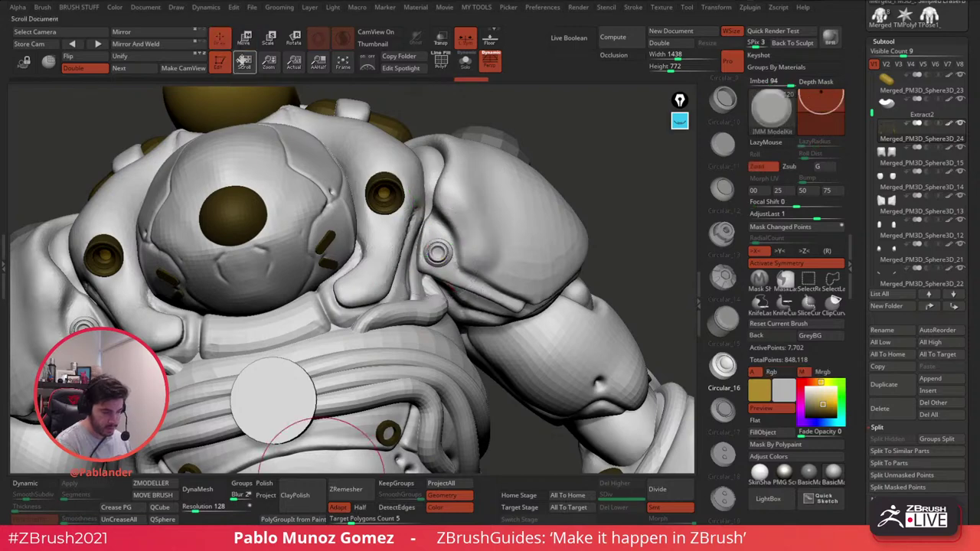
Step: Choose the Cones_3 part of the IMM ModelKit brush and insert one on the helmet's front centreline, just below the gold eye
mouse_move(468, 245)
ctrl+right_down()
mouse_move(433, 228)
mouse_move(393, 301)
ctrl+right_up()
drag(728, 341, 726, 114)
drag(727, 314, 728, 255)
click(727, 246)
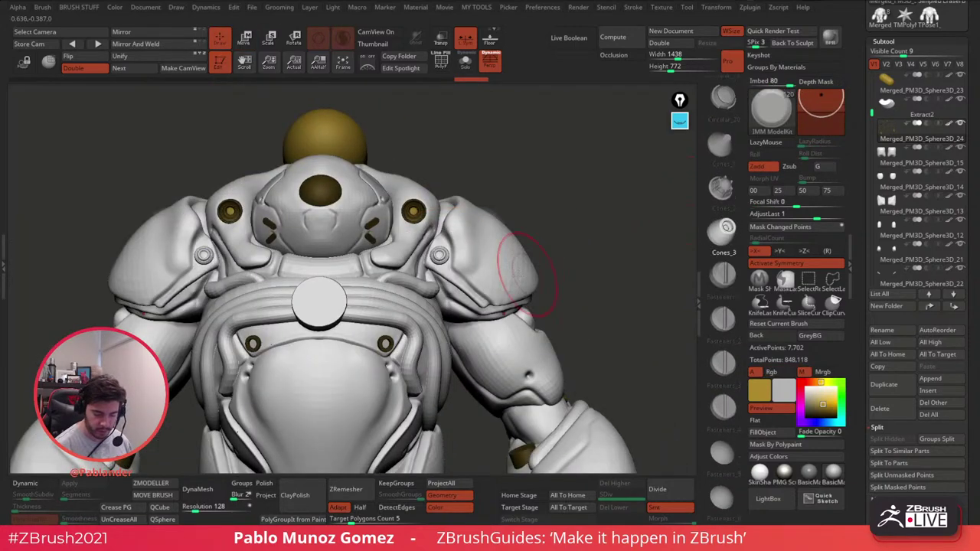
alt+right_drag(377, 260, 426, 268)
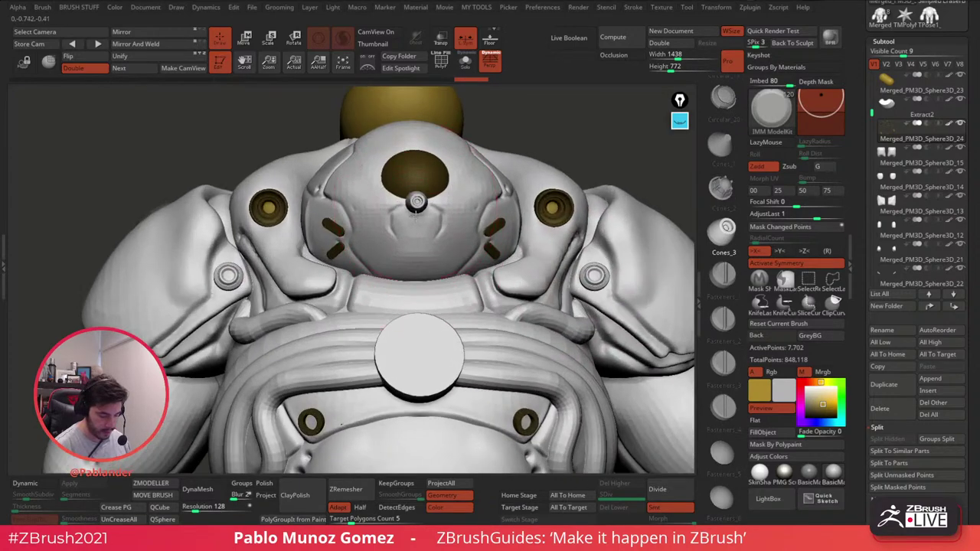
drag(417, 227, 416, 230)
Step: Reposition the cone on the front of the helmet with the gizmo and turn off perspective
click(244, 39)
right_drag(360, 180, 505, 195)
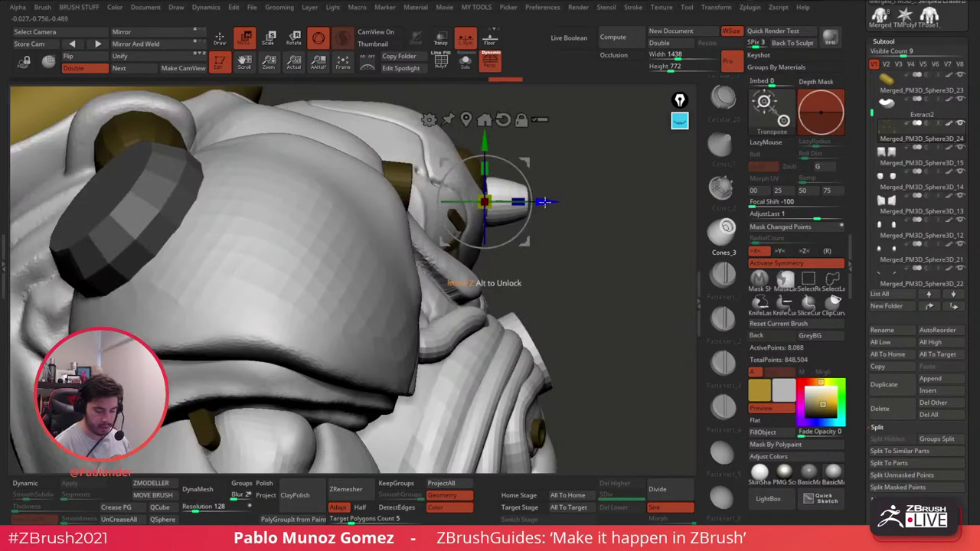
drag(529, 188, 534, 201)
drag(525, 240, 505, 222)
right_drag(570, 227, 440, 225)
click(490, 60)
drag(419, 222, 418, 222)
Step: Rotate the cone to seat it in the gold eye at the helmet's centre and return to draw mode
right_drag(426, 222, 337, 214)
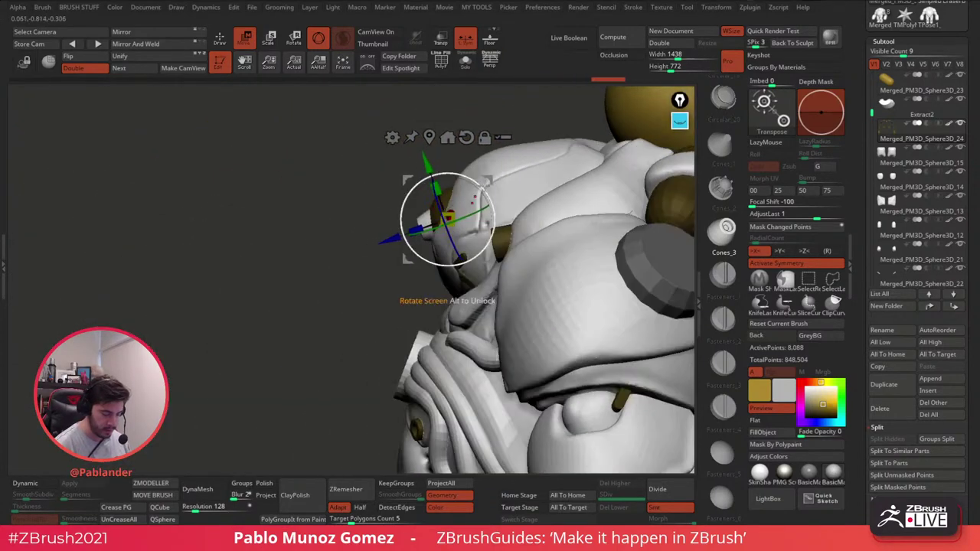
drag(483, 187, 482, 179)
drag(487, 180, 486, 174)
right_drag(486, 175, 552, 166)
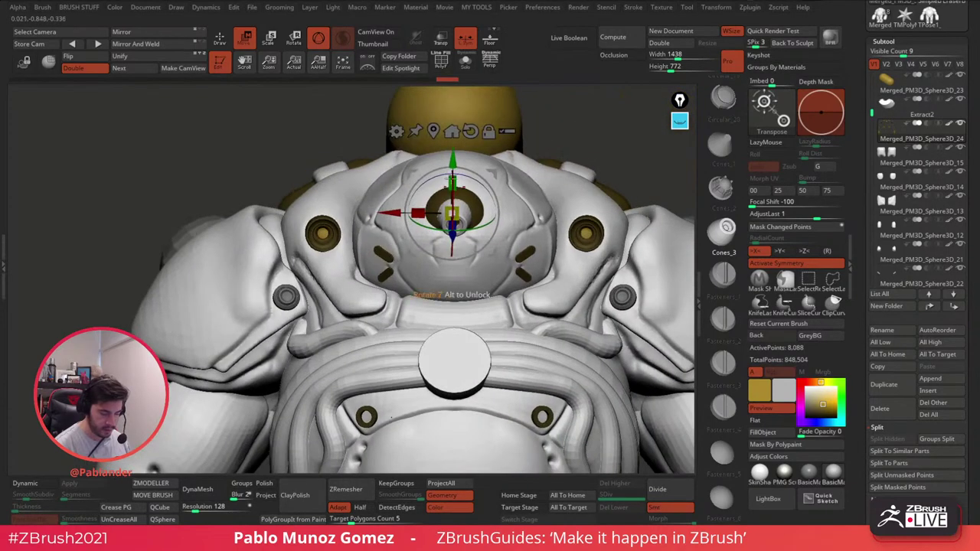
click(220, 41)
Step: Choose the Fasteners_2 screw part of the IMM ModelKit brush and frame the upper arms for inserting it
mouse_move(512, 336)
ctrl+right_down()
mouse_move(498, 270)
mouse_move(476, 233)
ctrl+right_up()
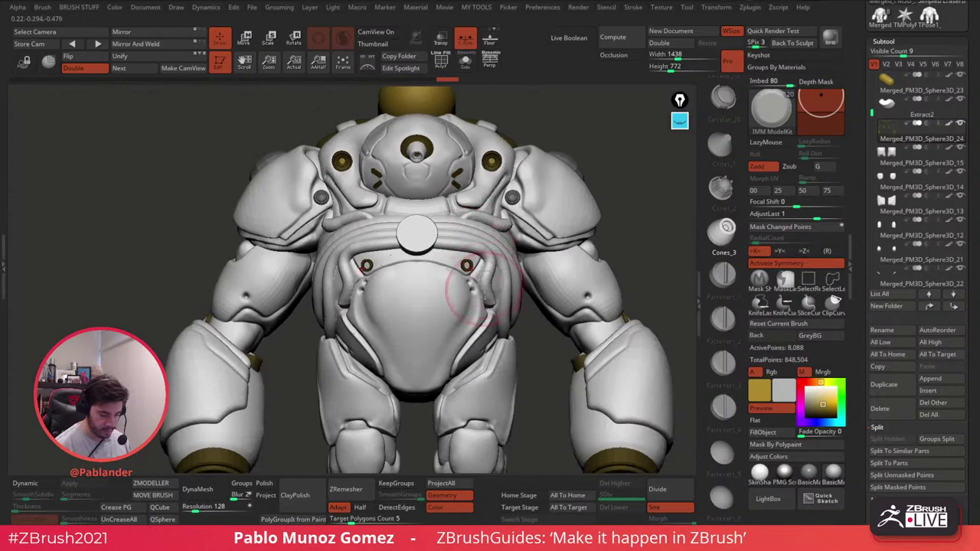
mouse_move(486, 285)
right_down()
mouse_move(490, 305)
mouse_move(557, 308)
right_up()
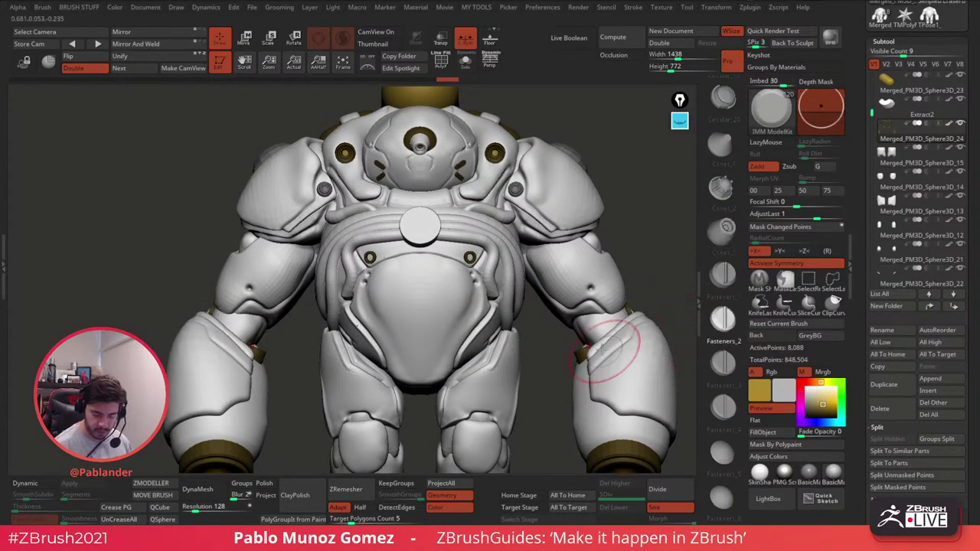
alt+right_drag(614, 351, 558, 221)
key(space)
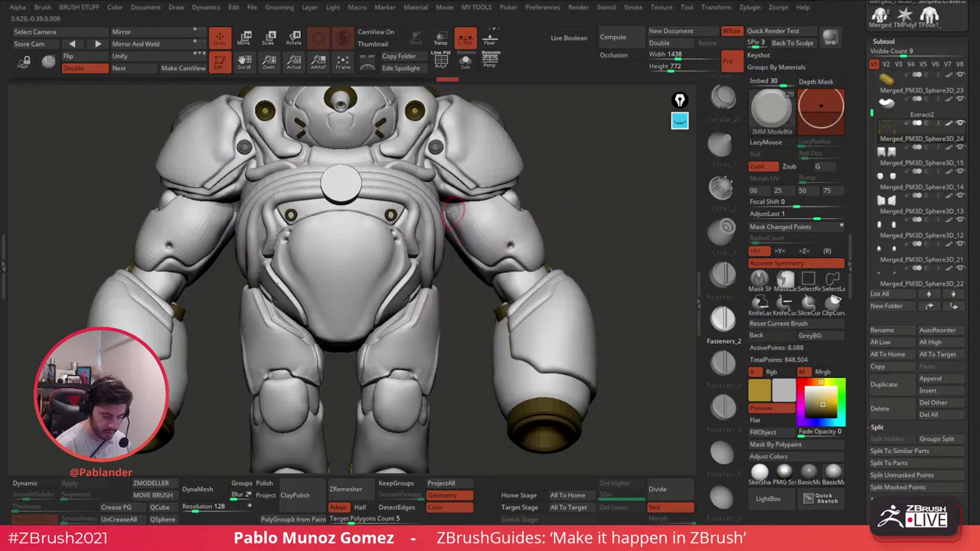
key(space)
alt+right_drag(490, 223, 499, 248)
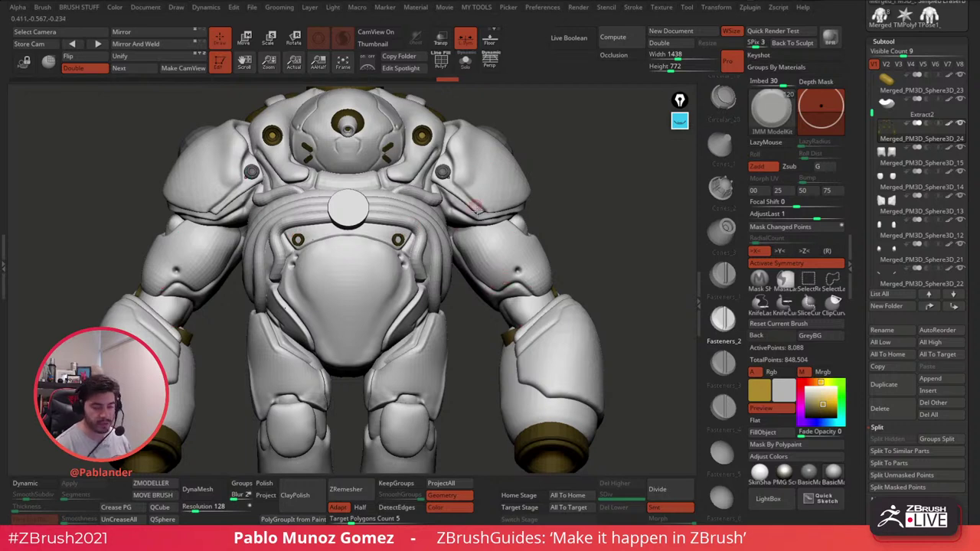
ctrl+right_drag(511, 227, 496, 266)
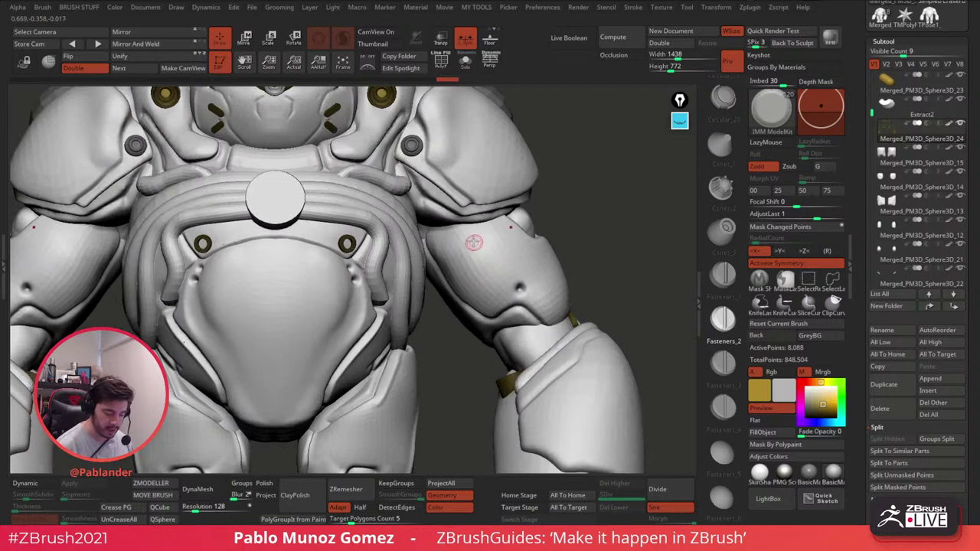
Step: Try inserting Fasteners_2 screws on the upper arms and shoulder armour, and undo the insertions
click(473, 244)
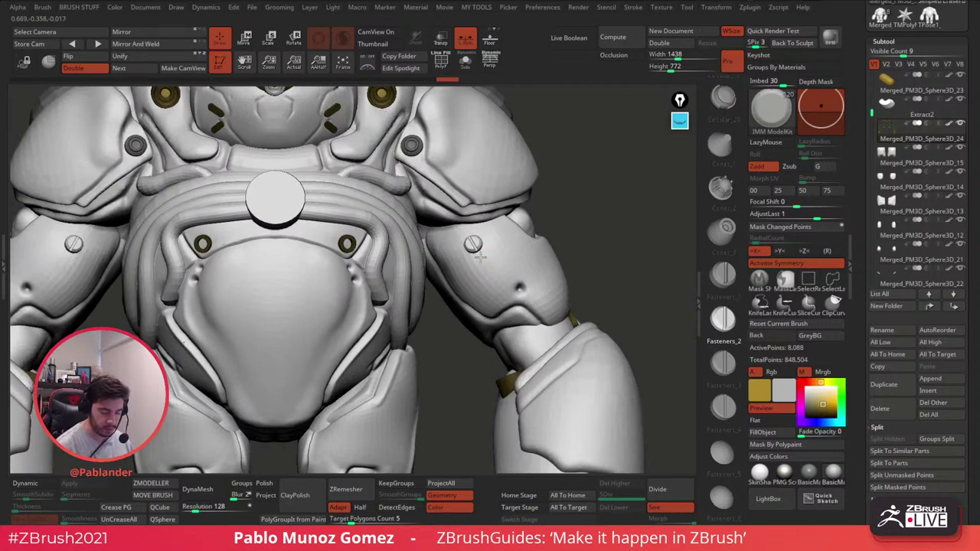
key(ctrl+z)
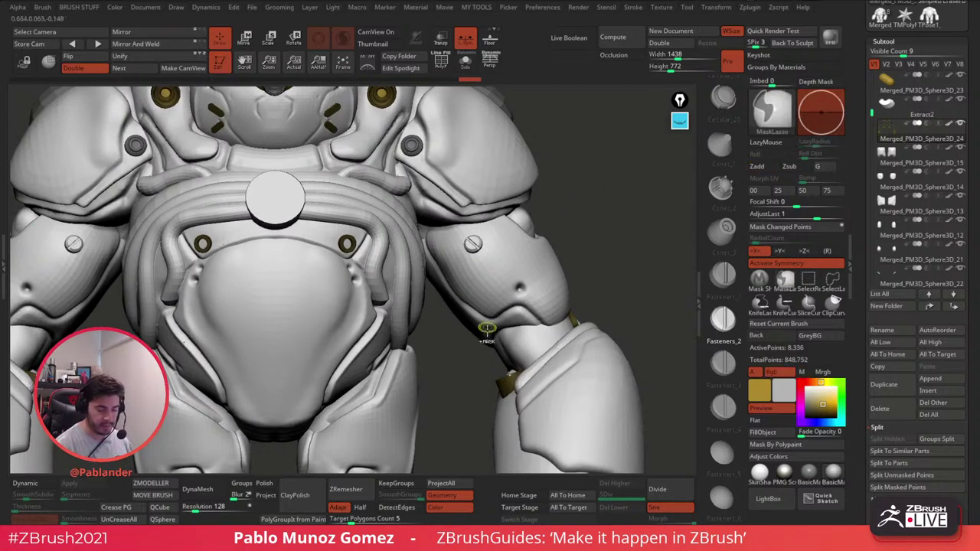
click(526, 261)
click(497, 173)
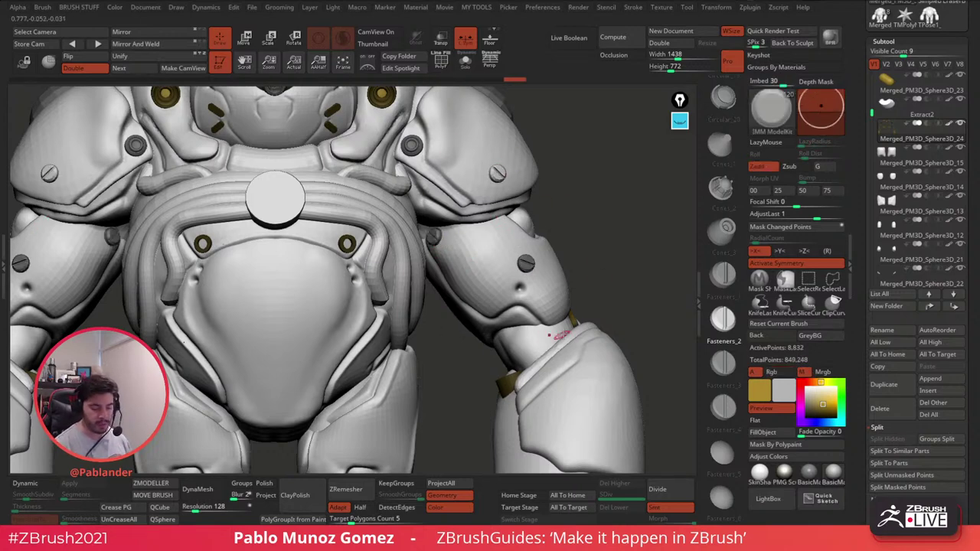
key(ctrl+z)
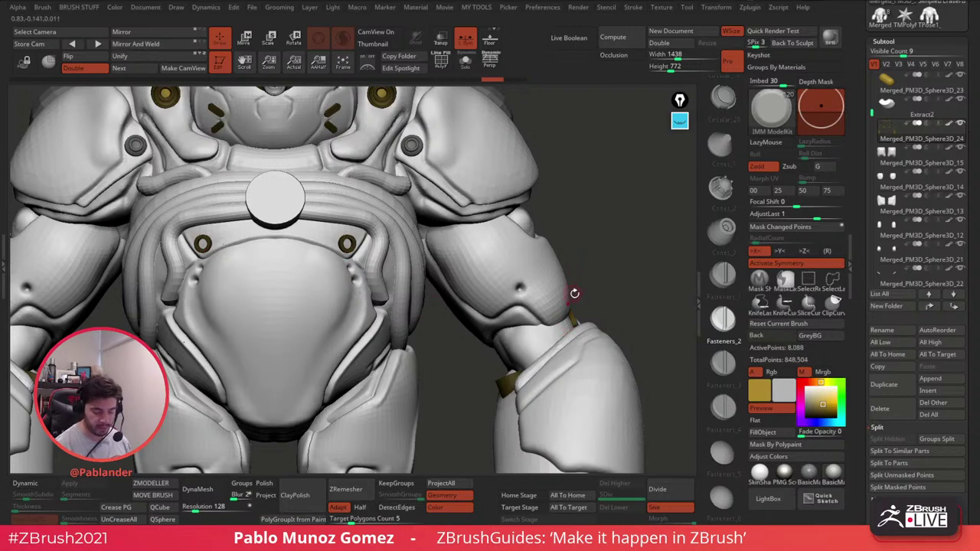
Step: Insert Fasteners_2 screws symmetrically near the lower edge of the upper-arm plates and at the lower front of the shoulder armour
drag(574, 293, 558, 316)
drag(628, 295, 581, 294)
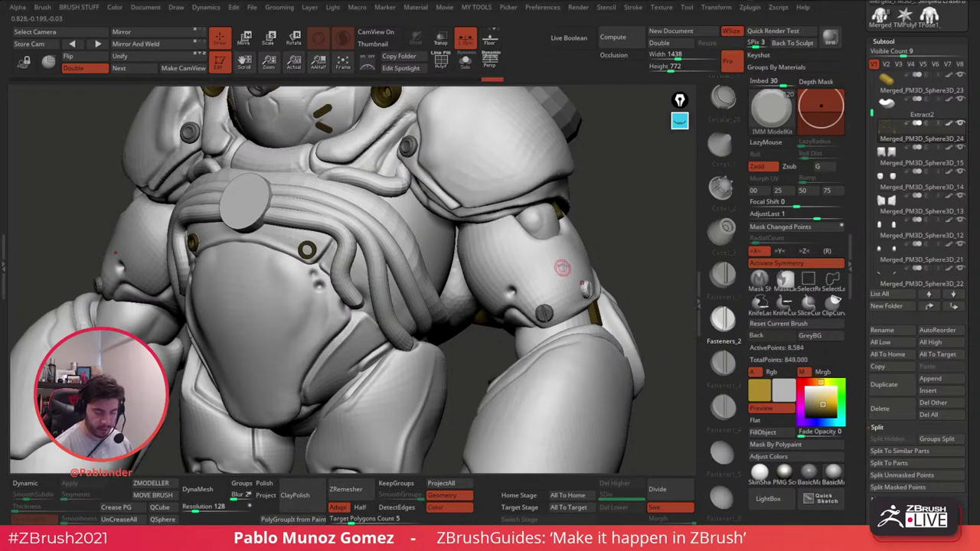
right_drag(577, 235, 503, 252)
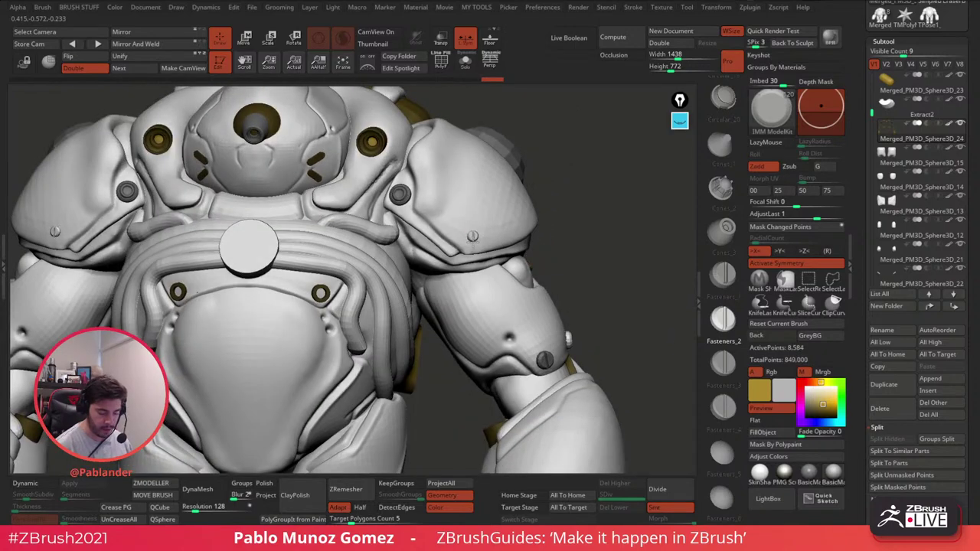
ctrl+drag(472, 243, 472, 245)
alt+drag(548, 254, 561, 213)
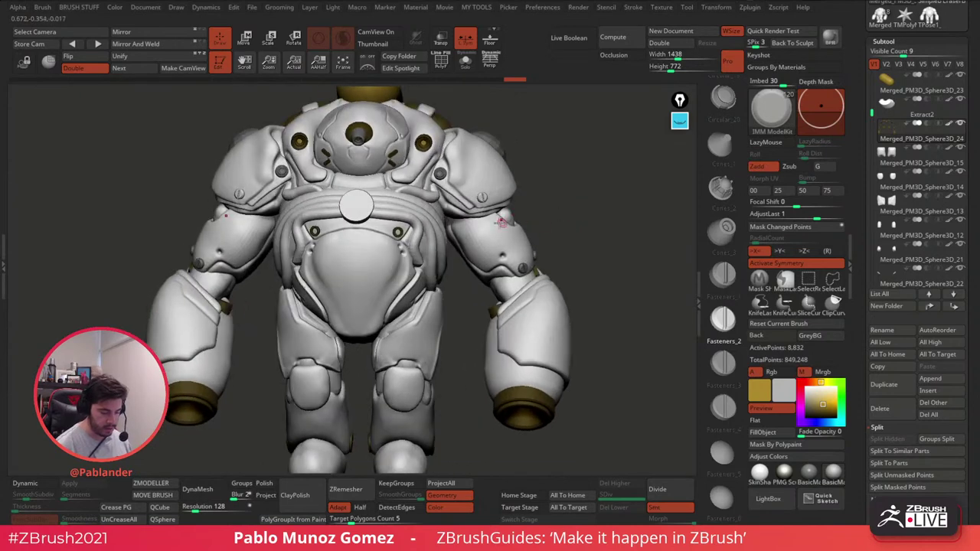
Step: Insert a symmetric pair of Fasteners_2 screws on the straps holding the gold tanks behind the helmet
ctrl+right_drag(388, 181, 382, 198)
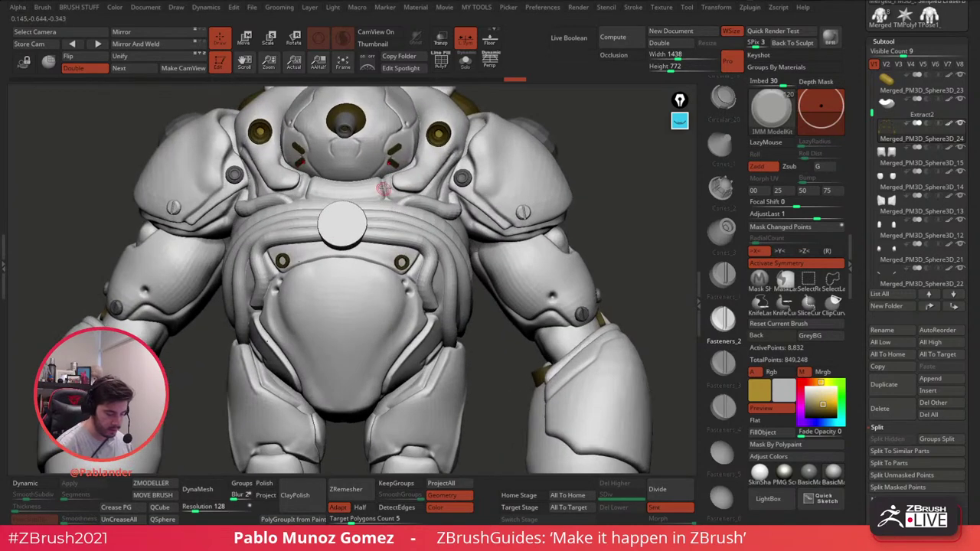
right_drag(427, 161, 425, 196)
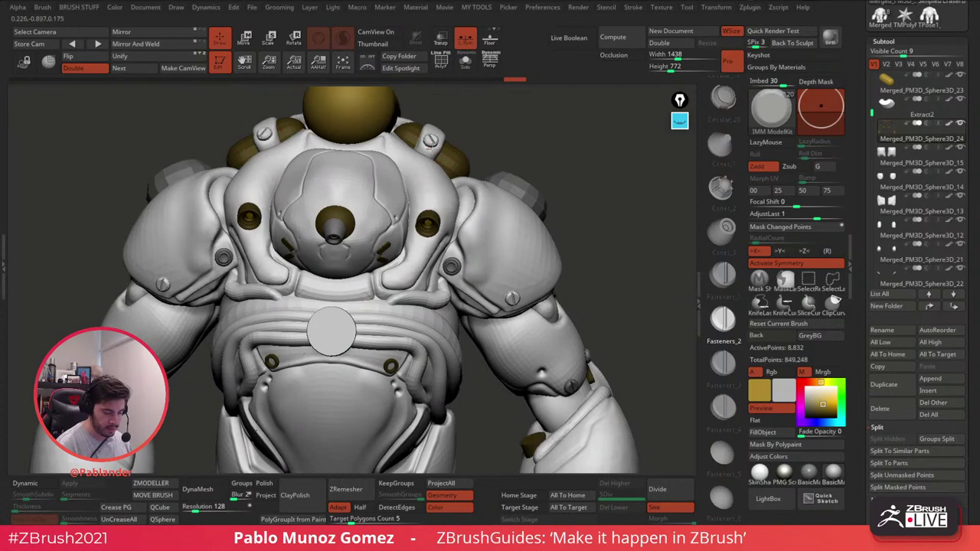
ctrl+drag(433, 146, 433, 150)
Step: Insert symmetric Fasteners_2 screws on the hips at the top of the thigh plates and beside the knees
alt+drag(583, 249, 507, 242)
drag(467, 288, 418, 276)
right_drag(409, 336, 398, 344)
ctrl+drag(413, 339, 412, 343)
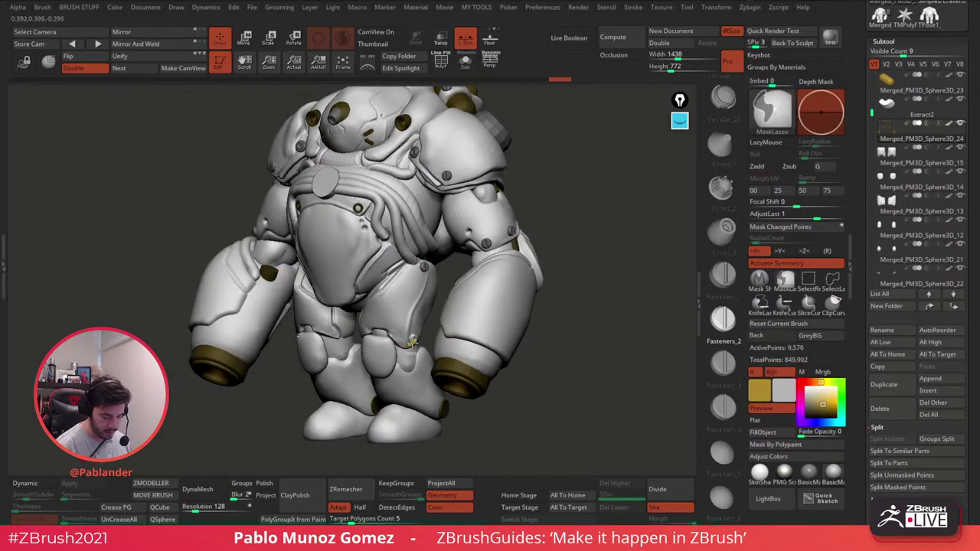
mouse_move(412, 342)
right_down()
mouse_move(428, 346)
mouse_move(370, 336)
mouse_move(534, 196)
right_up()
Step: Fill the Merged_PM3D_Sphere3D_24 hardware subtool with the gold colour and check it in solo mode
right_drag(498, 291, 594, 278)
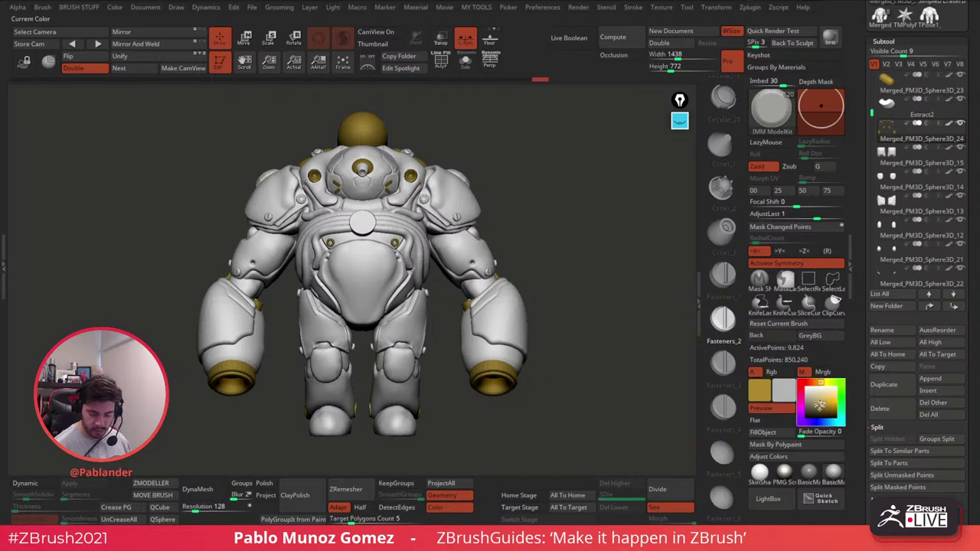
drag(818, 404, 511, 383)
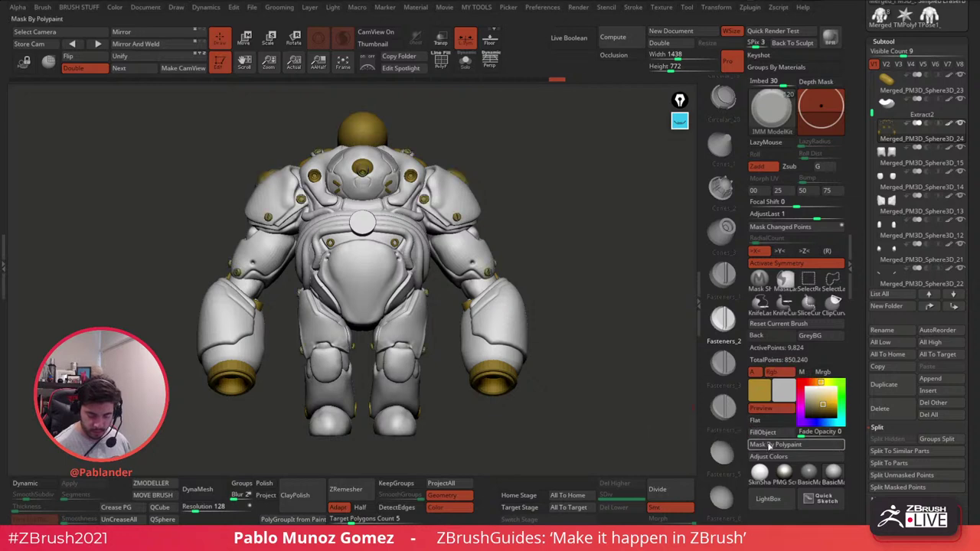
drag(592, 332, 553, 279)
click(465, 61)
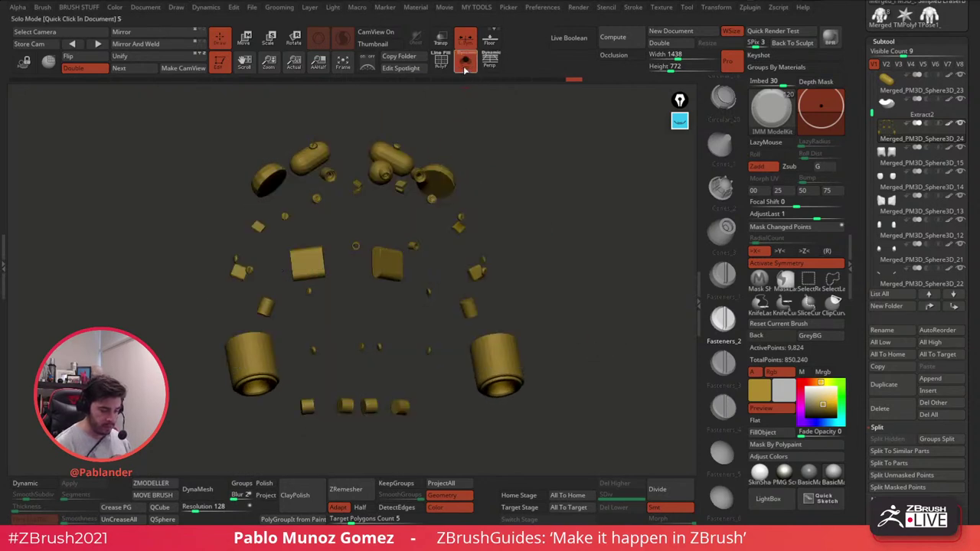
click(464, 68)
Step: Make the torso cable subtool Merged_PM3D_Sphere3D_18 active and show it alone with its polygroup wireframe
alt+click(397, 227)
click(463, 67)
drag(437, 105, 428, 264)
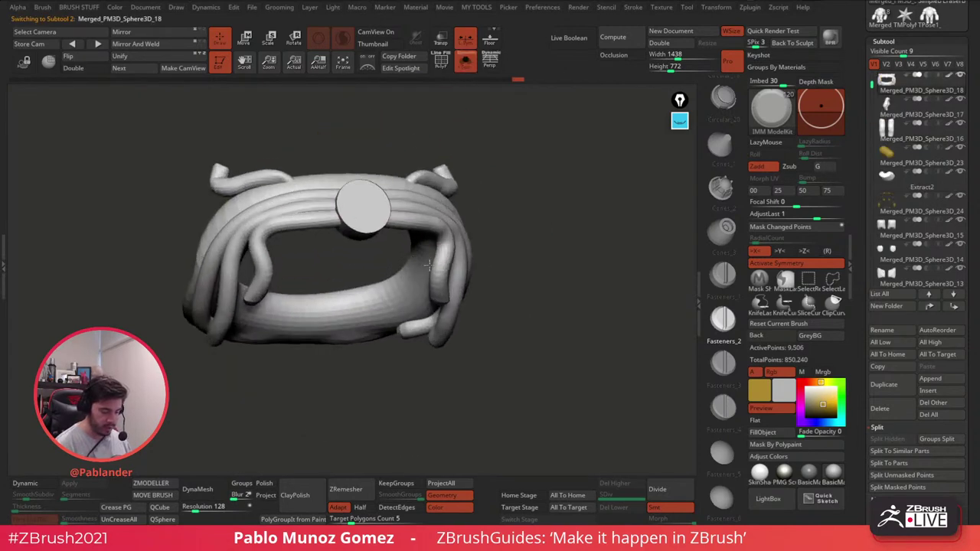
key(shift+f)
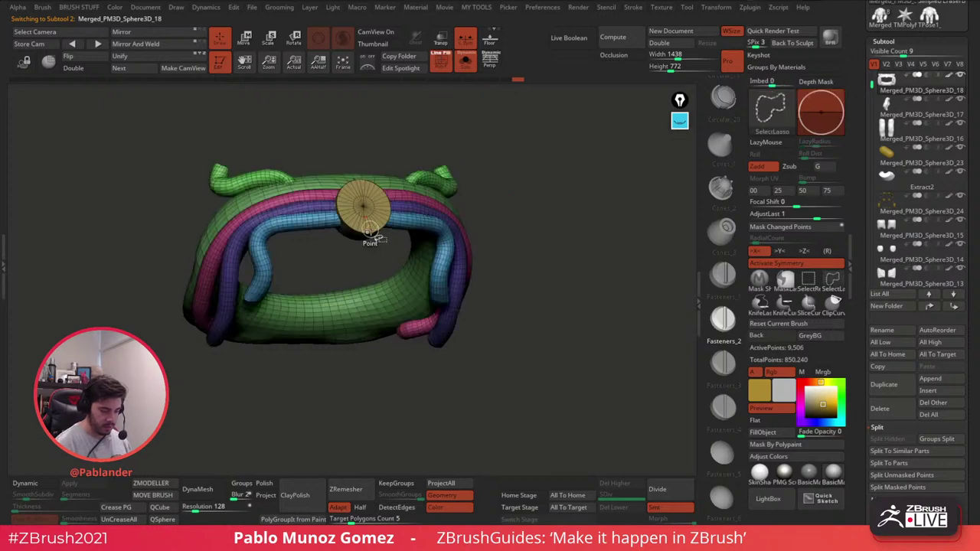
Step: Isolate the central disc's polygroup, split the hidden cable geometry into a separate subtool and leave solo mode
ctrl+shift+click(370, 227)
key(space)
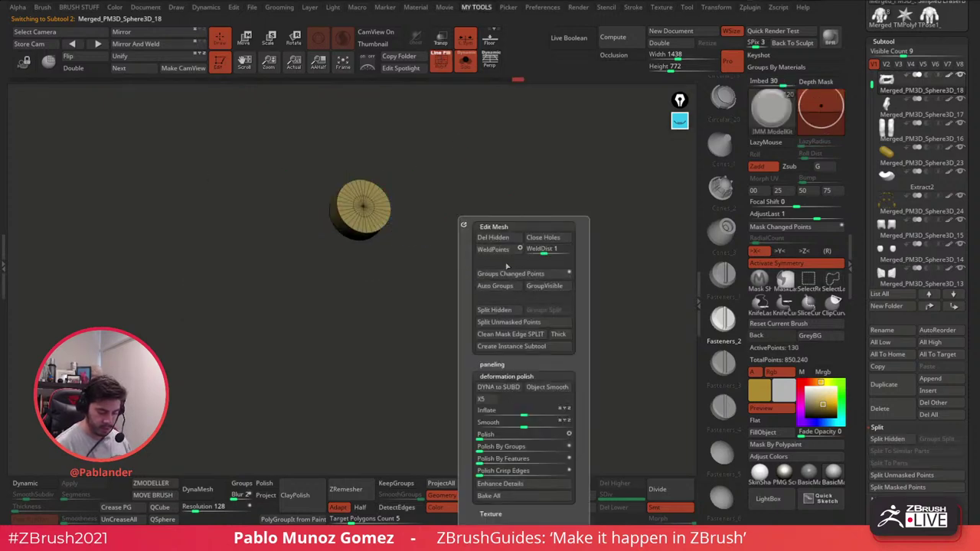
click(502, 311)
click(466, 61)
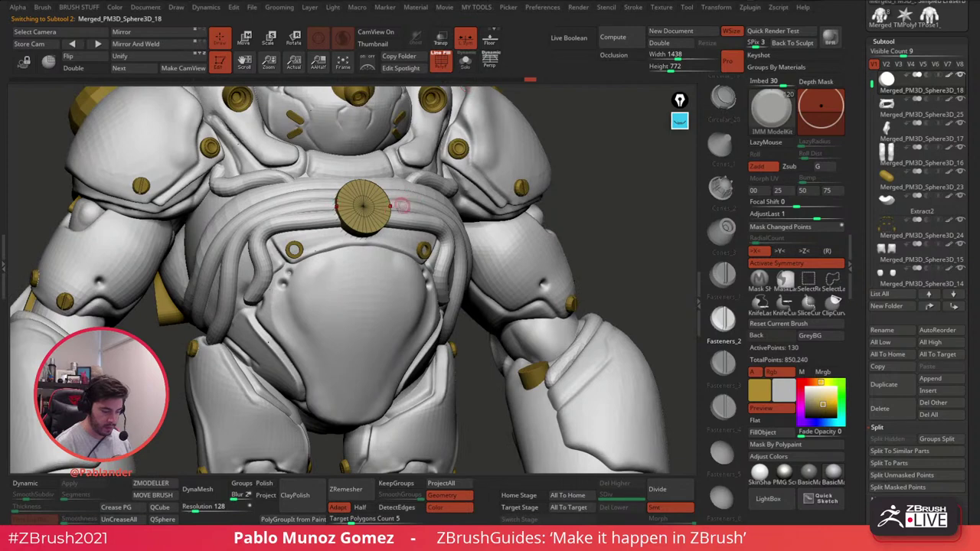
Step: Bevel the front edge loop of the chest disc with the ZModeler Bevel EdgeLoop Complete action
ctrl+right_drag(402, 205, 470, 276)
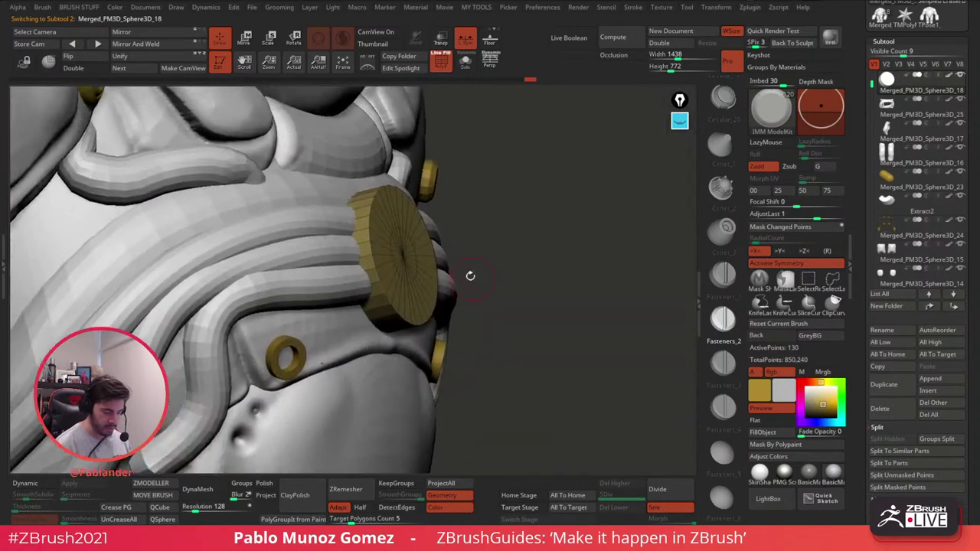
click(153, 484)
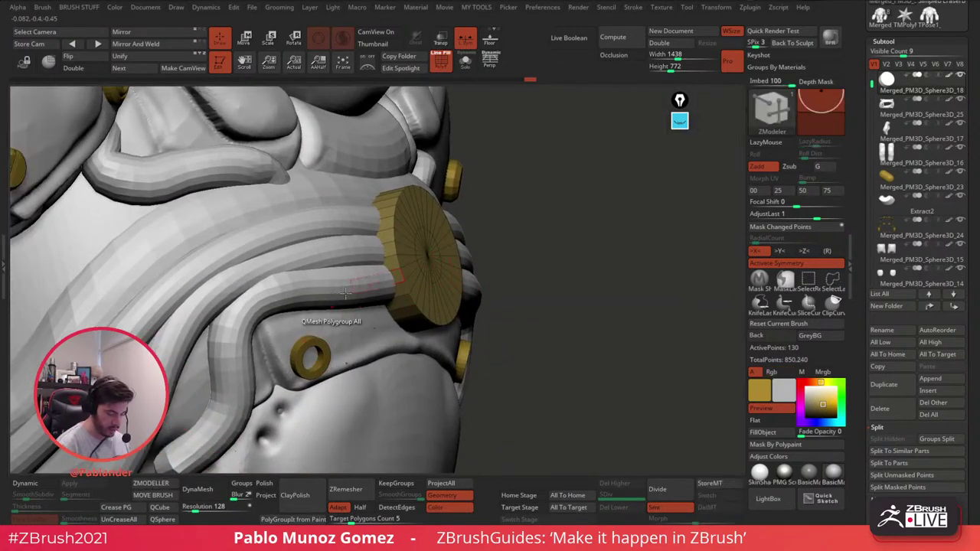
key(space)
click(398, 213)
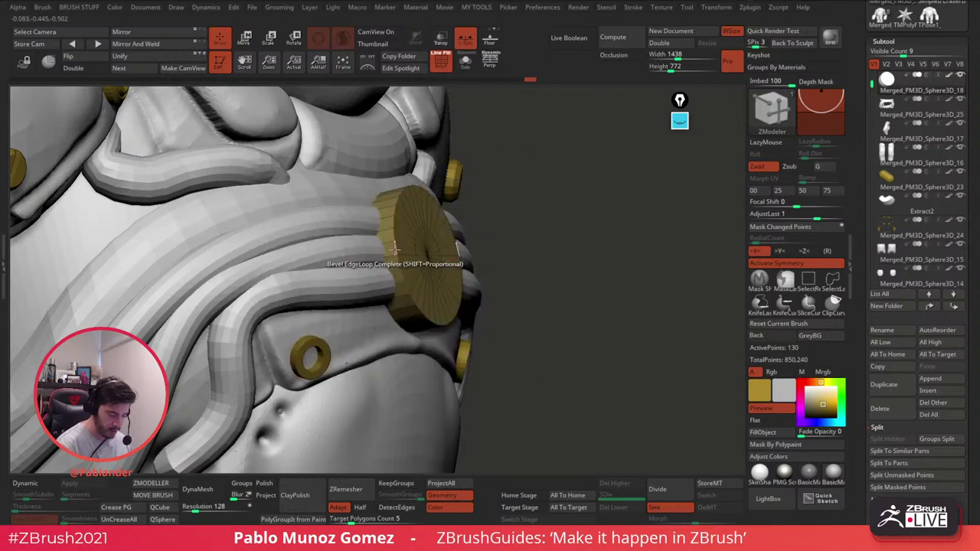
click(396, 248)
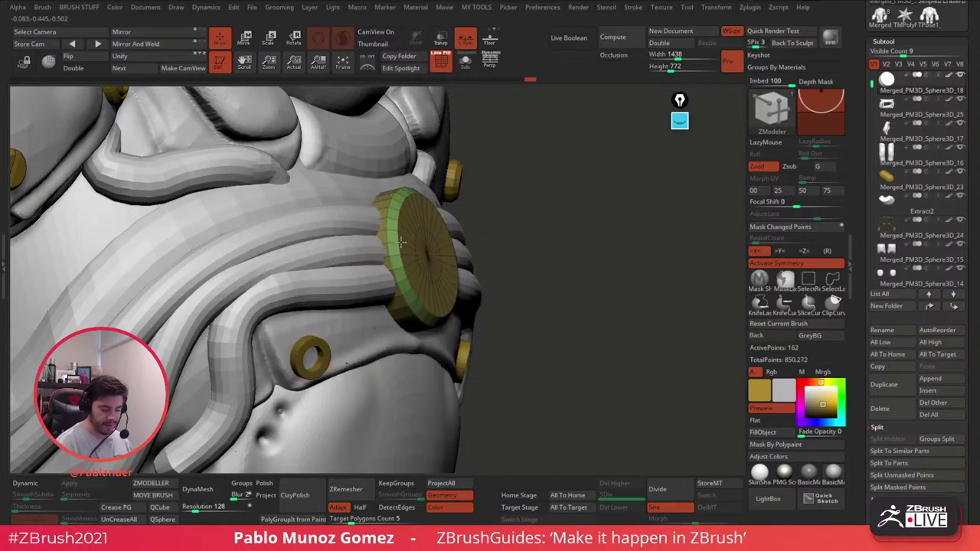
drag(400, 242, 398, 242)
drag(612, 230, 528, 226)
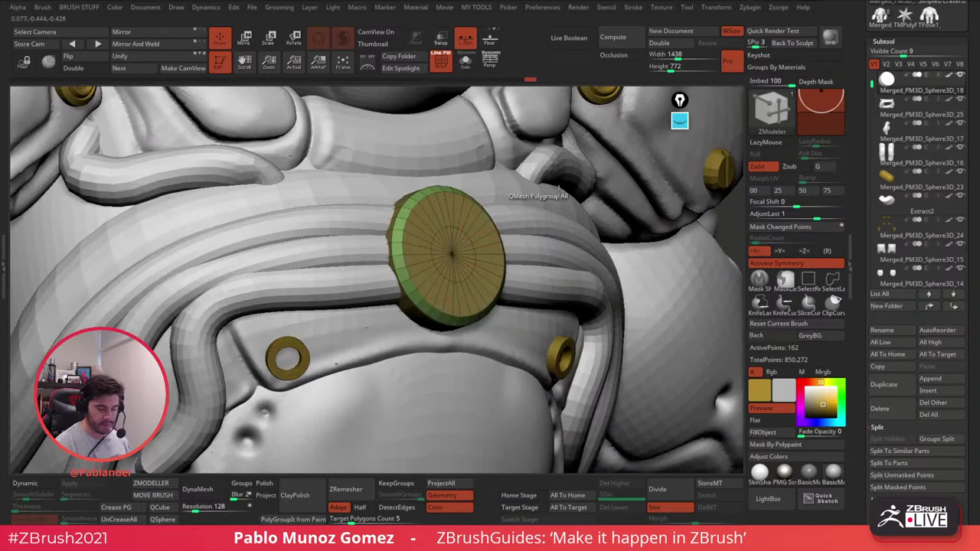
Step: Insert an IMM ModelKit Cones_2 part at the centre of the chest disc and flatten its depth to about 0.48
key(b)
click(235, 337)
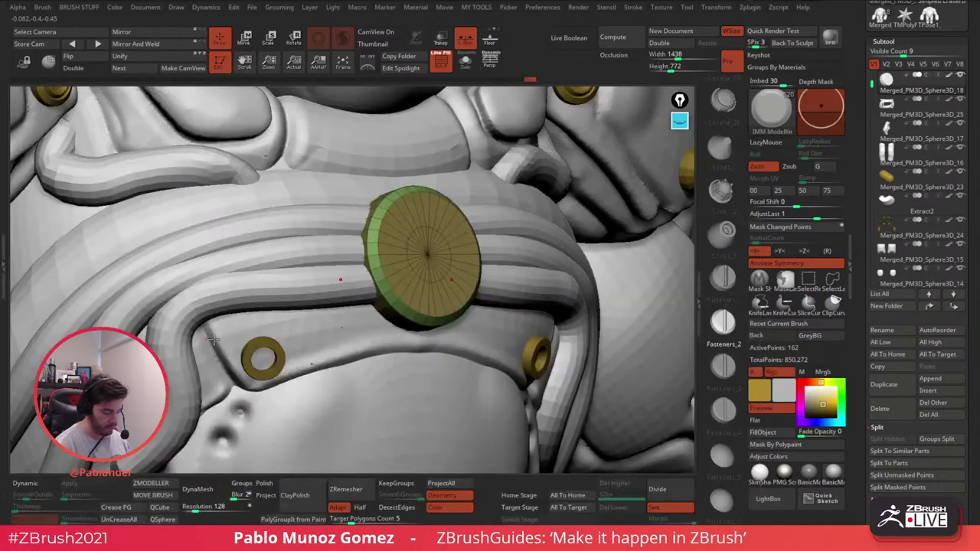
click(722, 195)
drag(434, 268, 455, 287)
click(244, 39)
right_drag(425, 248, 494, 243)
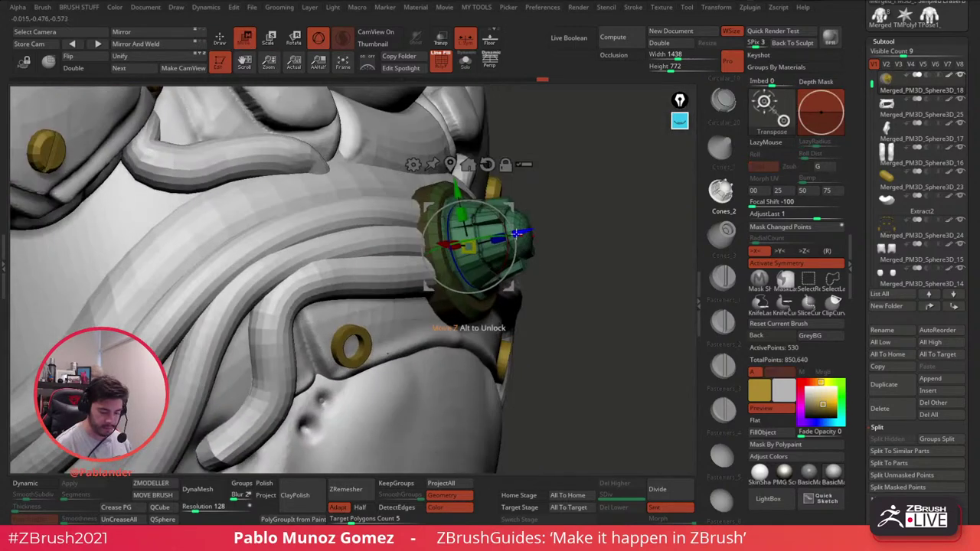
drag(499, 239, 479, 244)
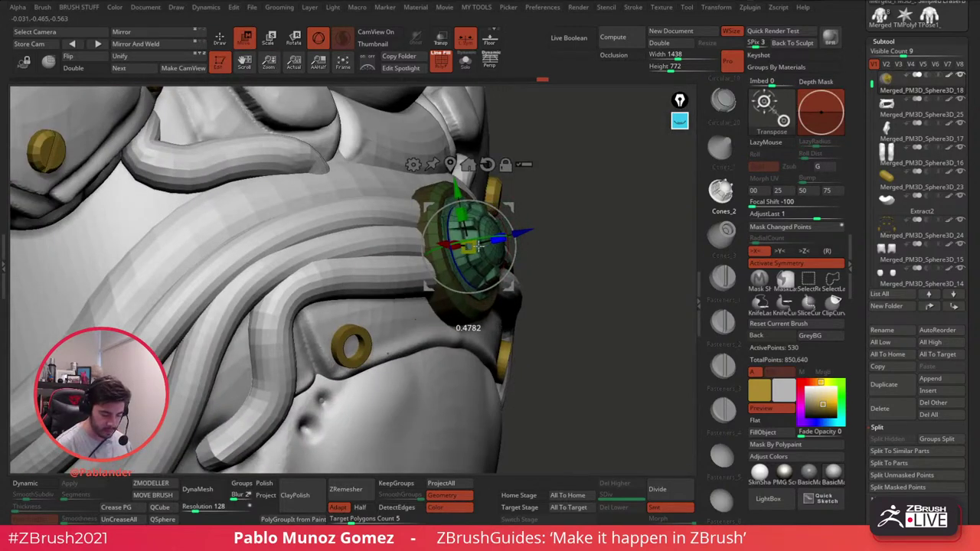
click(226, 44)
mouse_move(534, 299)
ctrl+right_down()
mouse_move(549, 200)
mouse_move(514, 239)
ctrl+right_up()
Step: Hide the polygroup wireframe and enable dynamic subdivision on the chest disc subtool Merged_PM3D_Sphere3D_18
key(shift+f)
ctrl+right_drag(352, 398, 282, 356)
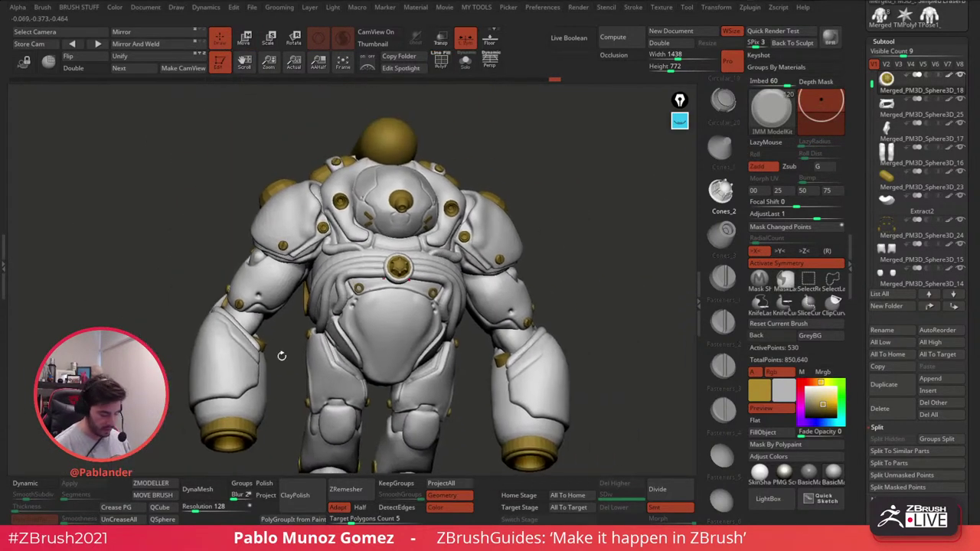
click(43, 483)
mouse_move(570, 236)
mouse_down()
mouse_move(586, 245)
mouse_move(553, 248)
mouse_move(604, 261)
mouse_move(526, 349)
mouse_up()
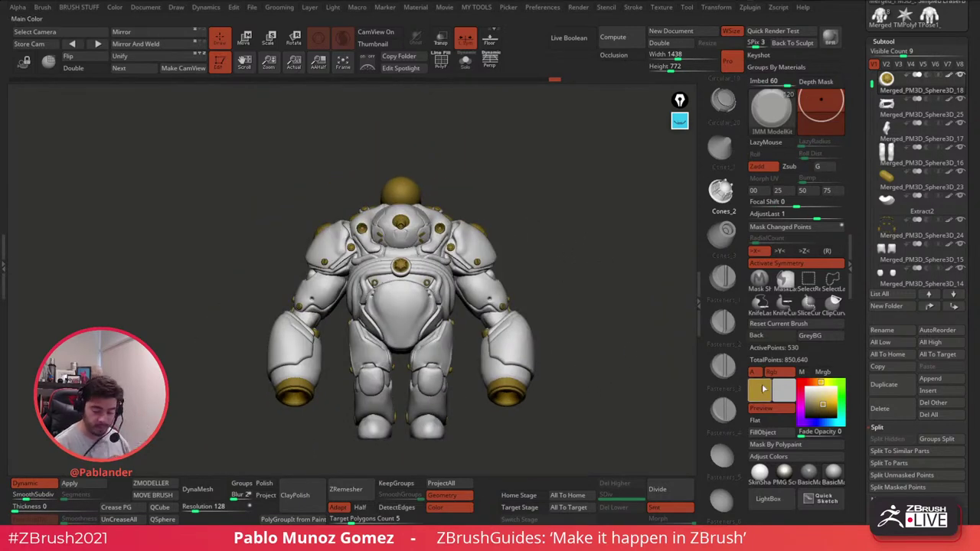
drag(613, 373, 564, 275)
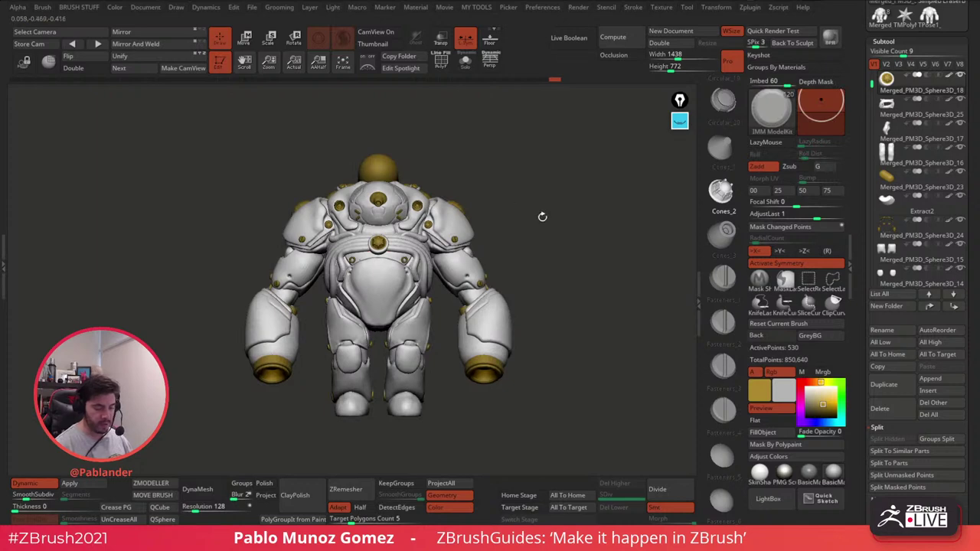
drag(542, 217, 597, 341)
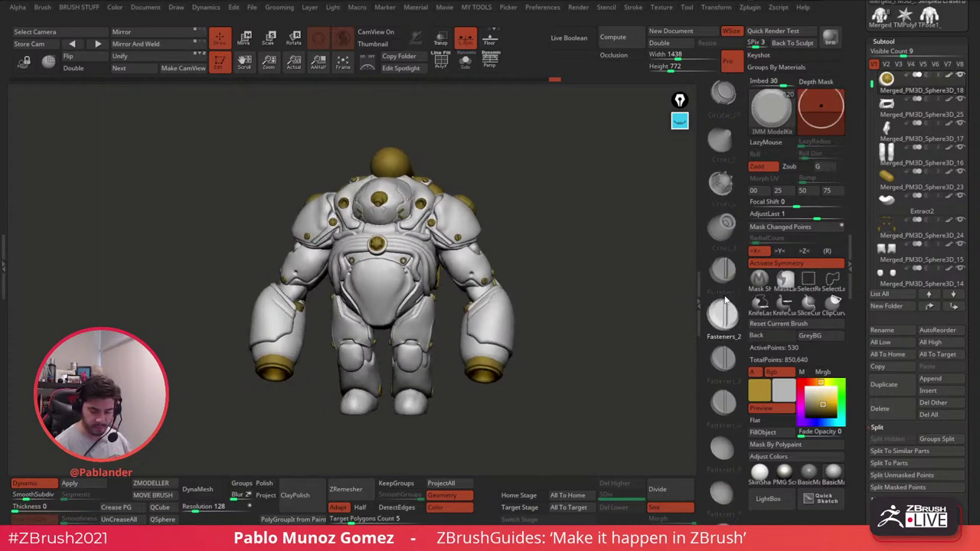
Step: Make Cones_1 the active IMM ModelKit insert part
drag(725, 300, 723, 312)
click(720, 153)
mouse_move(538, 233)
alt+mouse_down()
mouse_move(545, 201)
mouse_move(491, 237)
alt+mouse_up()
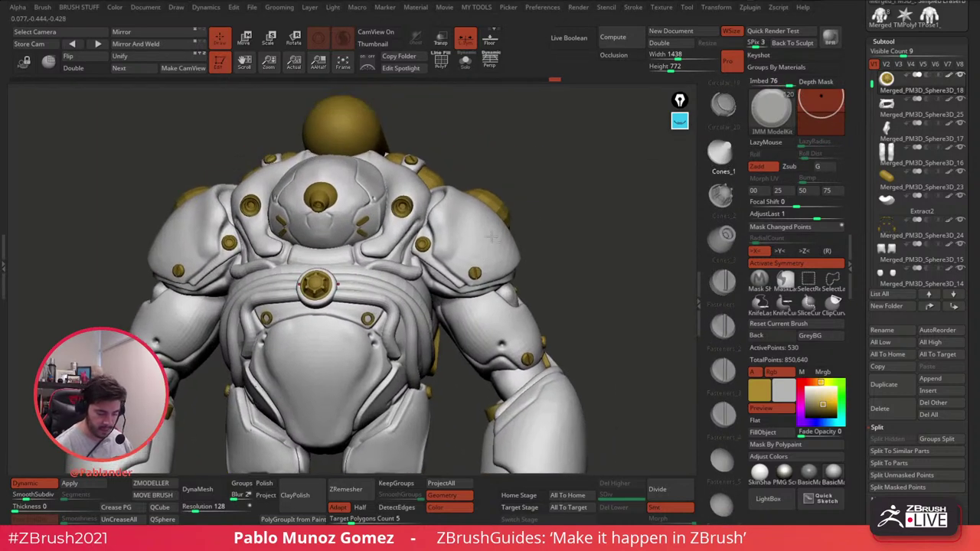
drag(461, 208, 454, 215)
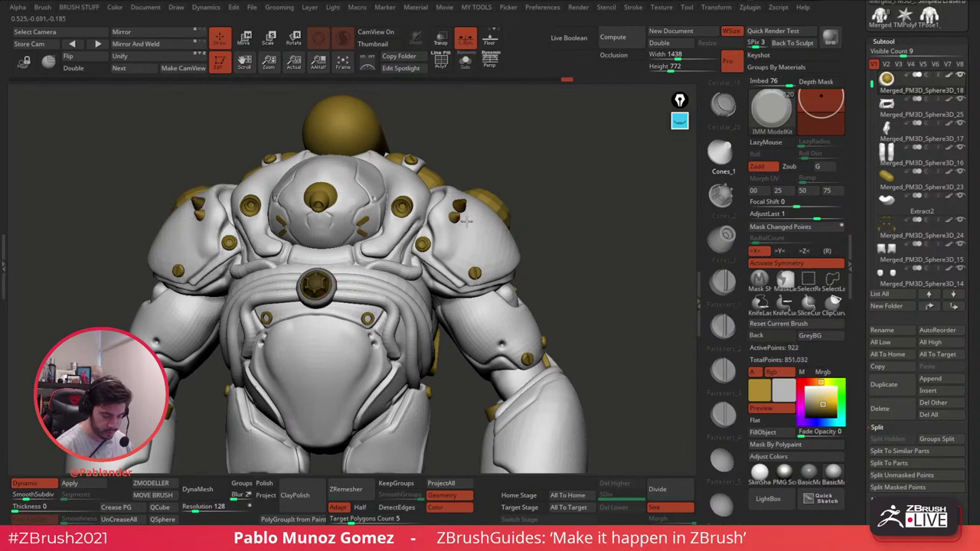
drag(524, 233, 572, 252)
key(ctrl+z)
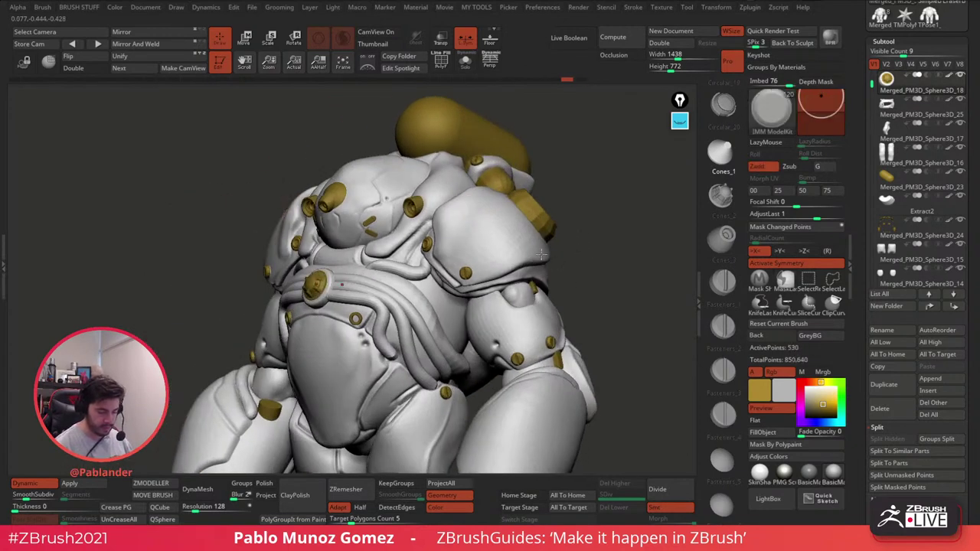
Step: Insert a symmetric pair of Cones_1 spikes on top of the shoulders behind the collar
drag(570, 264, 573, 314)
drag(472, 179, 471, 191)
right_drag(472, 190, 500, 157)
key(w)
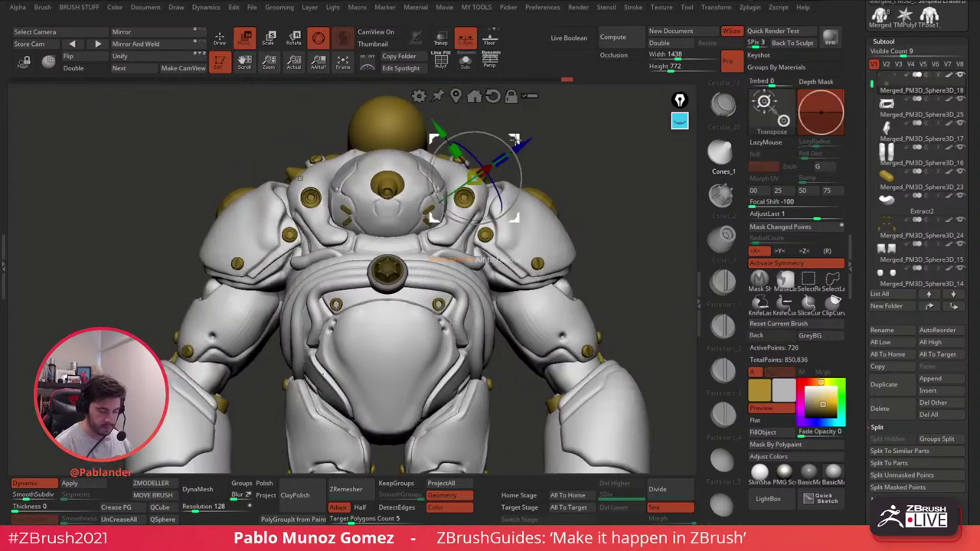
click(221, 40)
ctrl+right_drag(611, 210, 560, 221)
right_drag(591, 295, 579, 343)
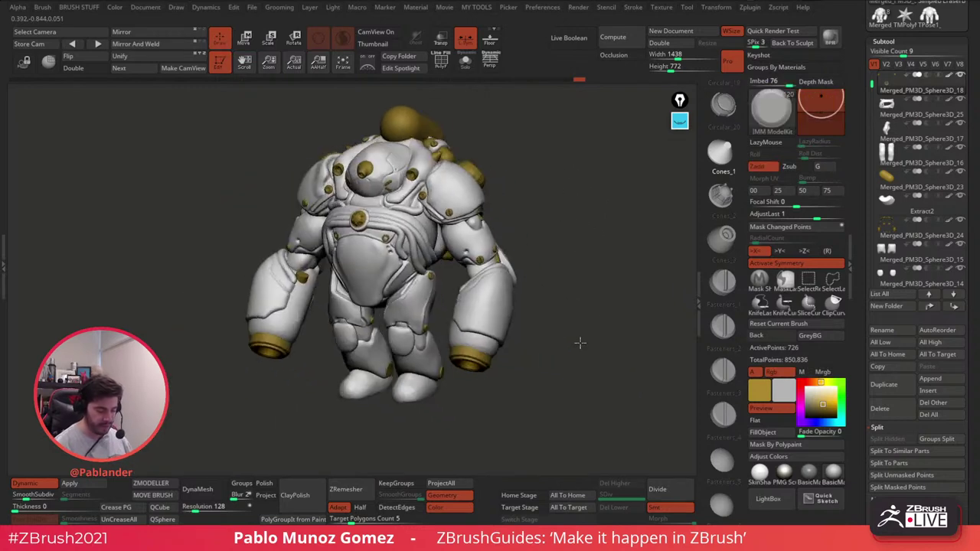
mouse_move(580, 342)
mouse_down()
mouse_move(551, 365)
mouse_move(592, 330)
mouse_move(595, 339)
mouse_move(564, 302)
mouse_up()
Step: Adjust the free end of the inner torso cable on Merged_PM3D_Sphere3D_25 with the Move Topological brush and smooth it
key(b)
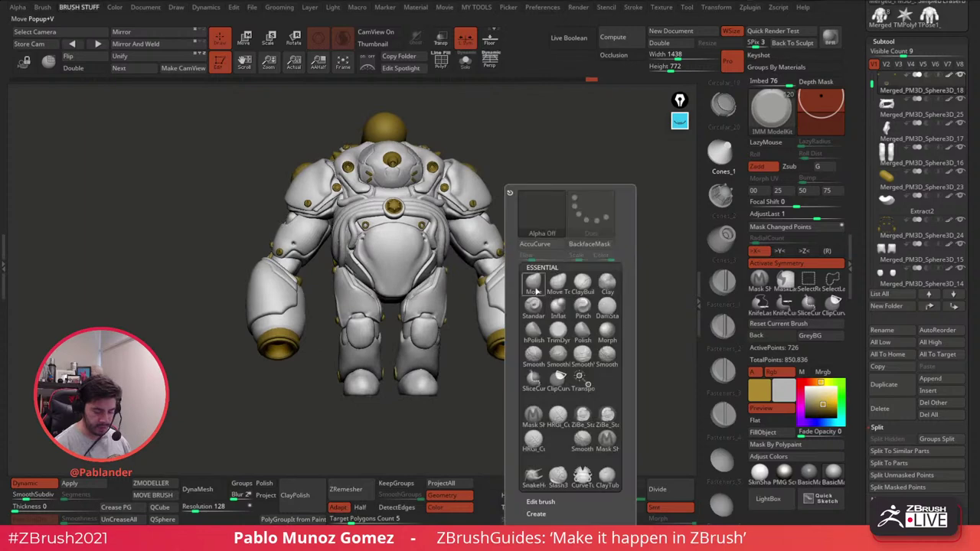
click(558, 284)
ctrl+right_drag(463, 287, 466, 336)
right_click(465, 337)
right_drag(536, 295, 507, 249)
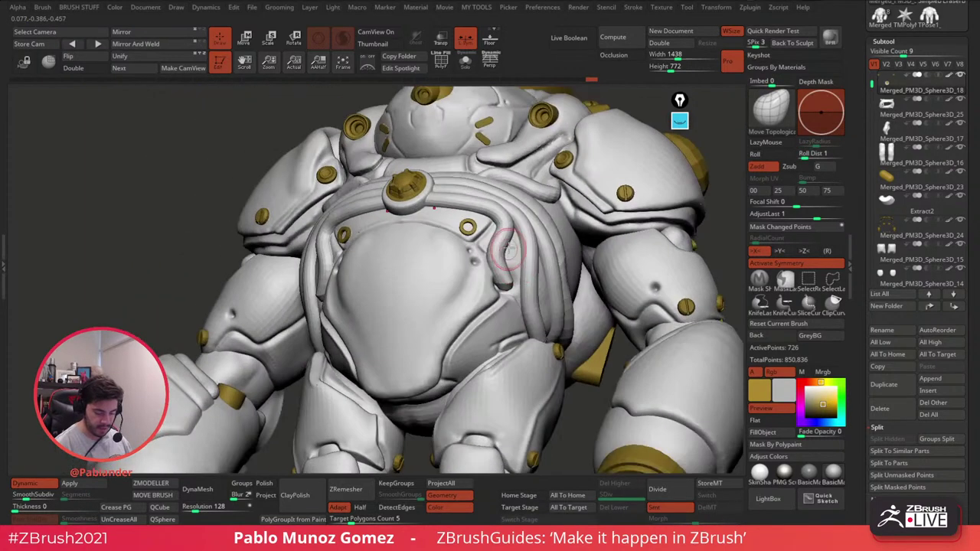
alt+click(502, 280)
drag(501, 283, 504, 287)
right_drag(536, 292, 506, 289)
mouse_move(507, 289)
shift+mouse_down()
mouse_move(512, 222)
mouse_move(452, 190)
mouse_move(546, 232)
shift+mouse_up()
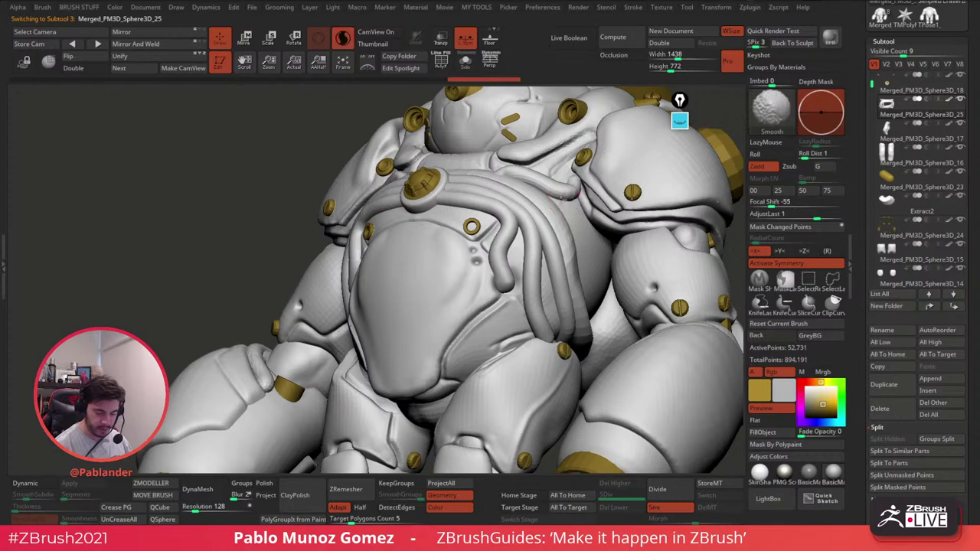
Step: Smooth the end of the upper chest cable where it meets the shoulder plate
shift+drag(577, 184, 575, 188)
right_drag(576, 189, 586, 190)
shift+drag(584, 189, 580, 150)
alt+right_drag(580, 151, 535, 215)
Step: Choose the HRGi_Cutter brush, make the collar subtool Merged_PM3D_Sphere3D_17 active and show it alone
key(space)
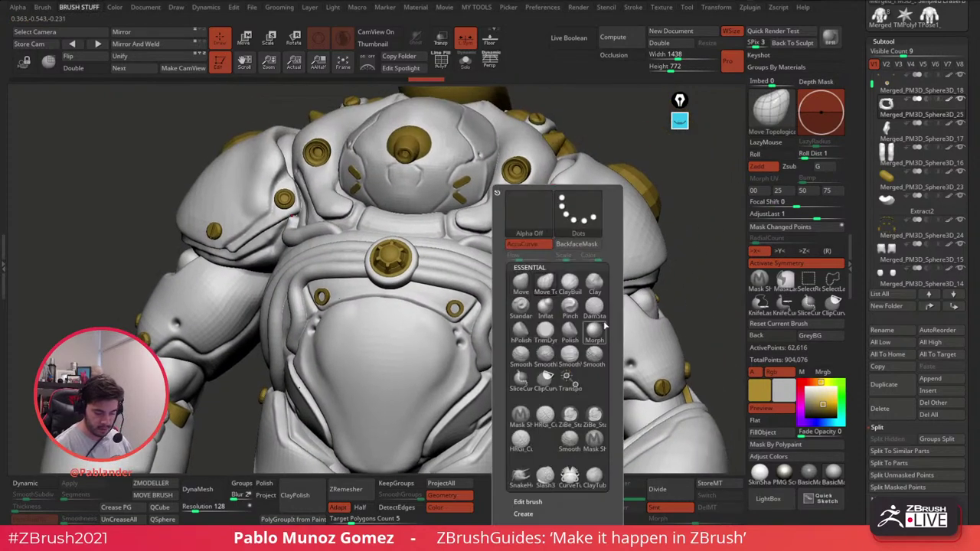
click(522, 437)
alt+click(564, 188)
right_click(544, 172)
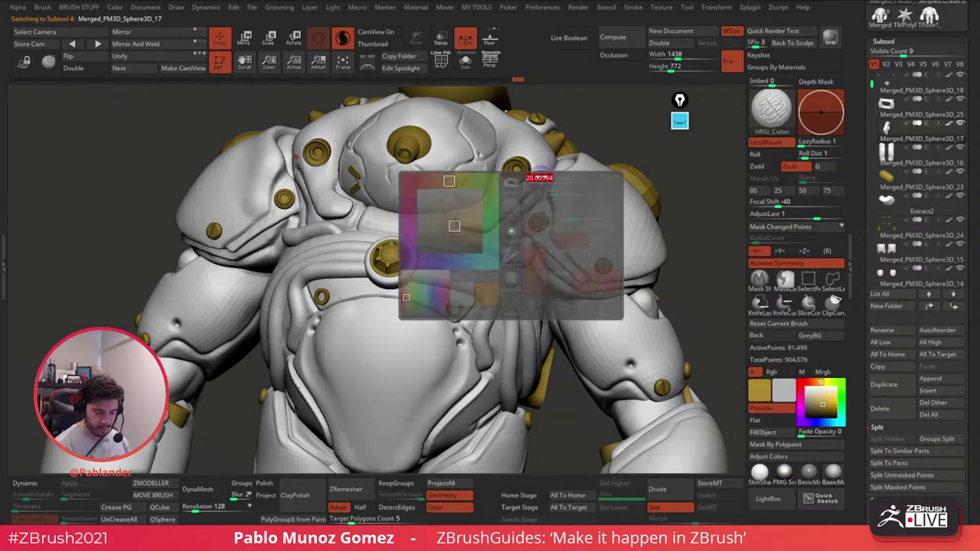
right_drag(589, 180, 543, 173)
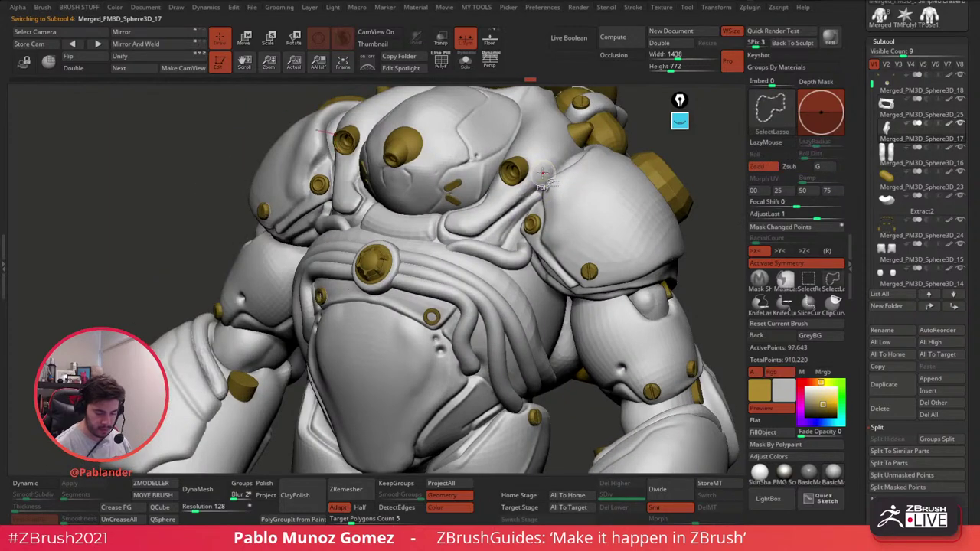
key(ctrl+shift+s)
right_drag(538, 126, 580, 147)
Step: Carve symmetric panel lines along the collar's outer and lower edges, smooth its front section and leave solo mode
drag(584, 160, 558, 177)
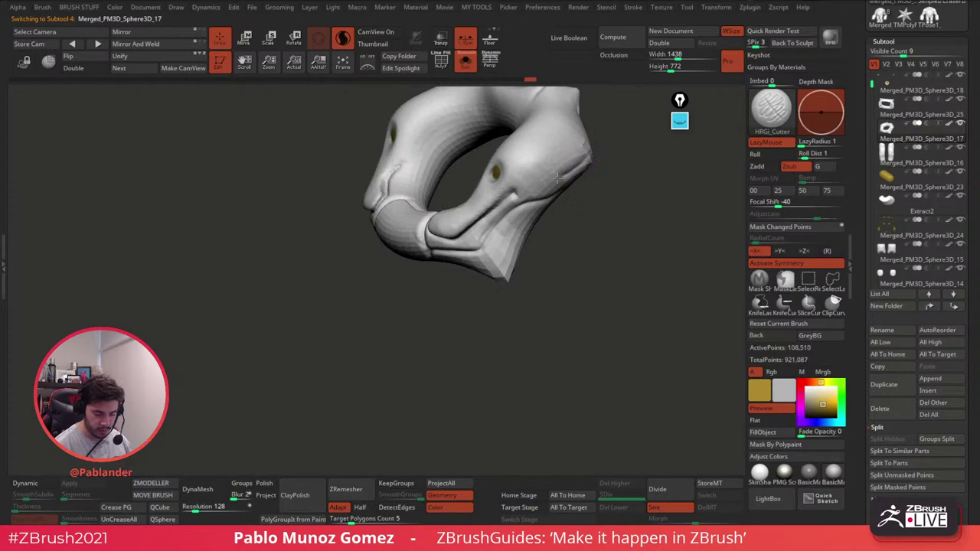
drag(485, 211, 470, 231)
right_drag(557, 173, 569, 175)
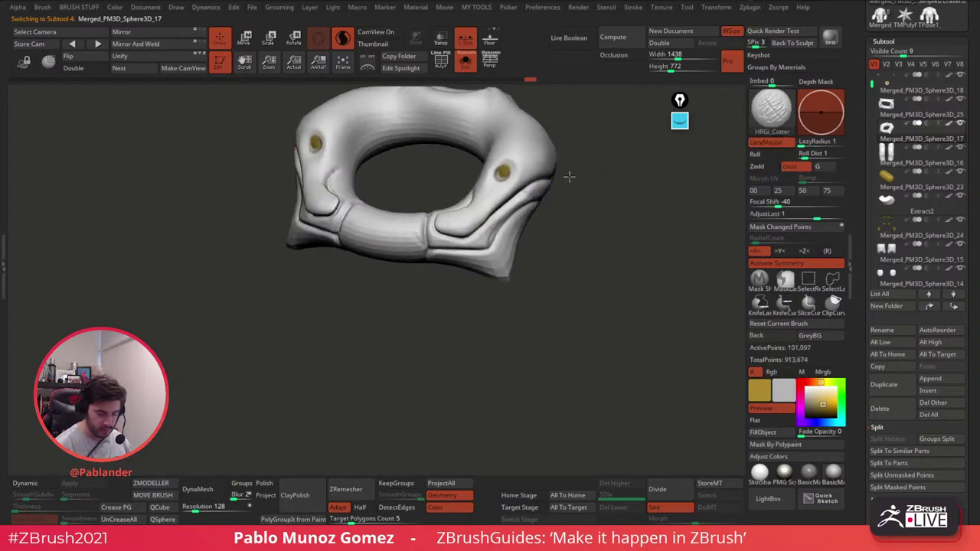
drag(498, 247, 489, 251)
key(shift)
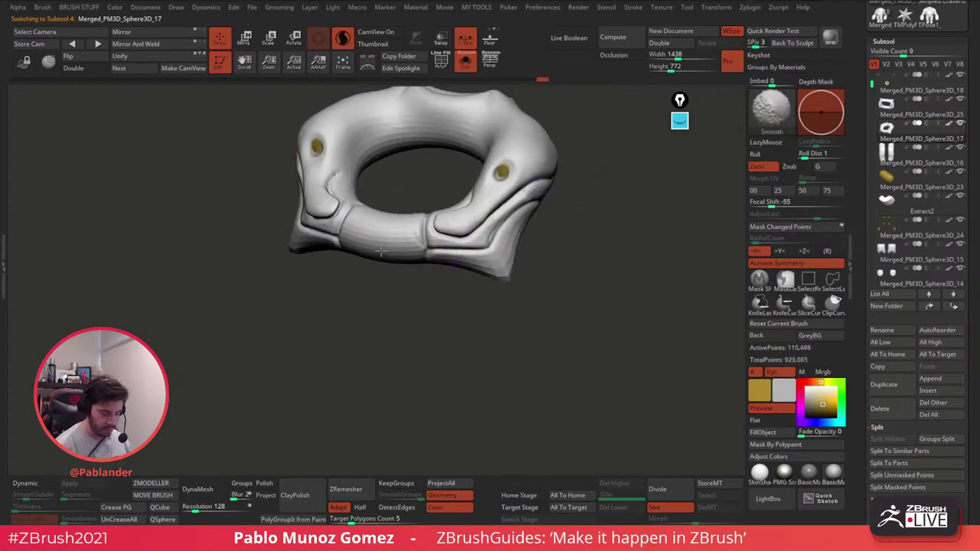
shift+drag(380, 251, 428, 222)
click(464, 64)
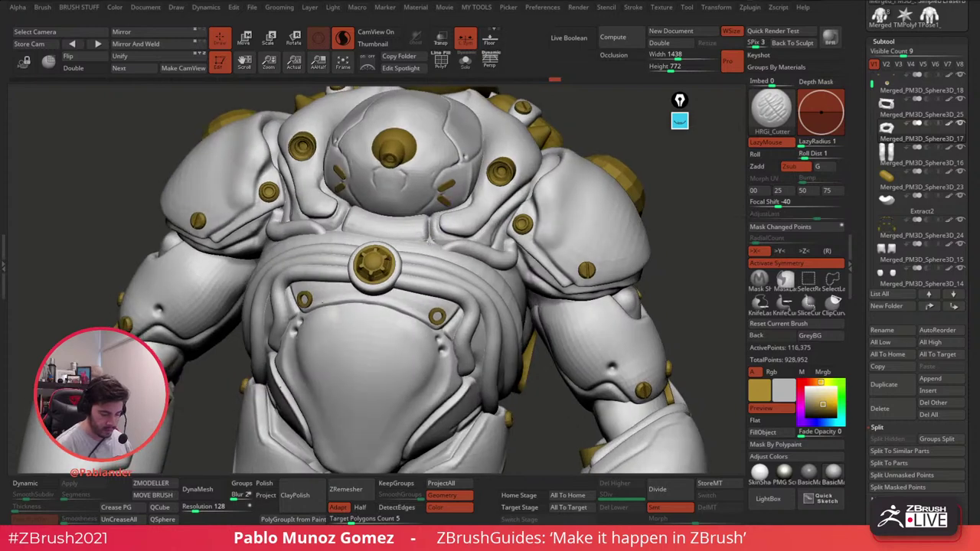
Step: Make the helmet subtool Merged_PM3D_Sphere3D_6 active and build up a raised rim around the eye cone with the Clay brush
right_drag(457, 211, 453, 195)
key(shift)
alt+click(404, 160)
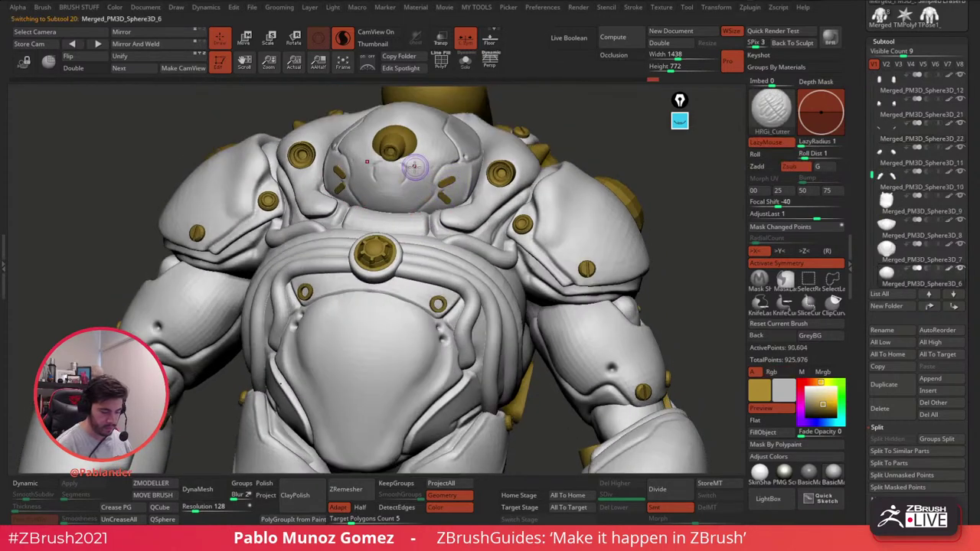
mouse_move(412, 150)
alt+right_down()
mouse_move(415, 212)
mouse_move(426, 218)
mouse_move(427, 205)
alt+right_up()
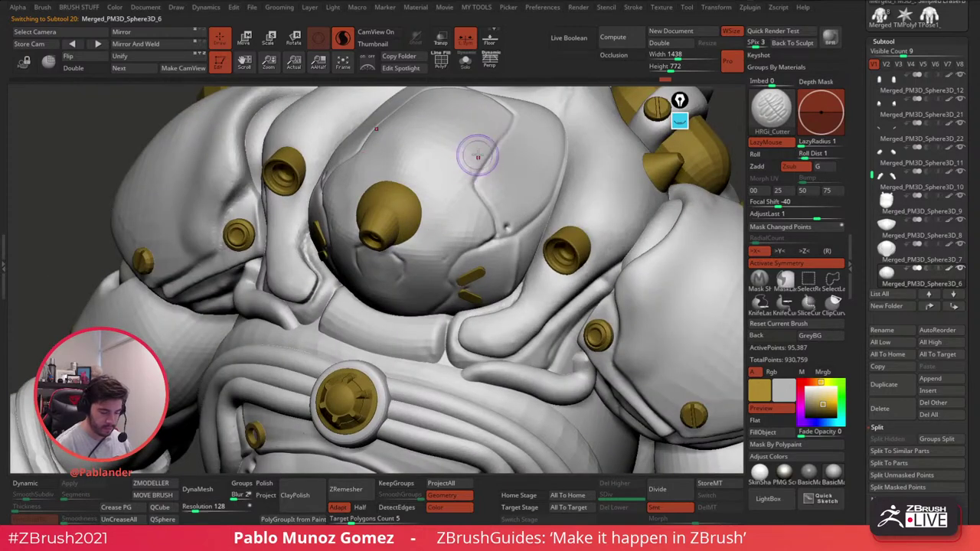
key(b)
key(c)
key(l)
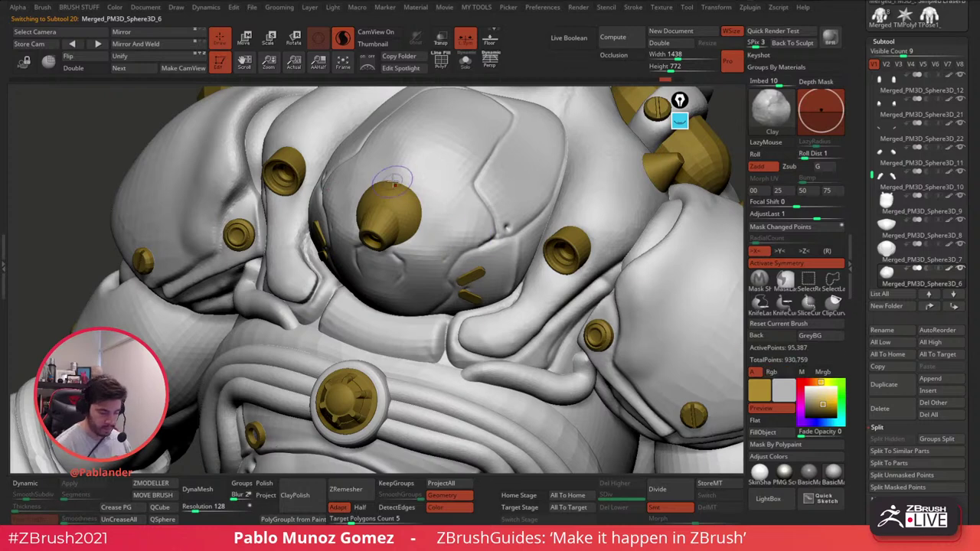
key(shift)
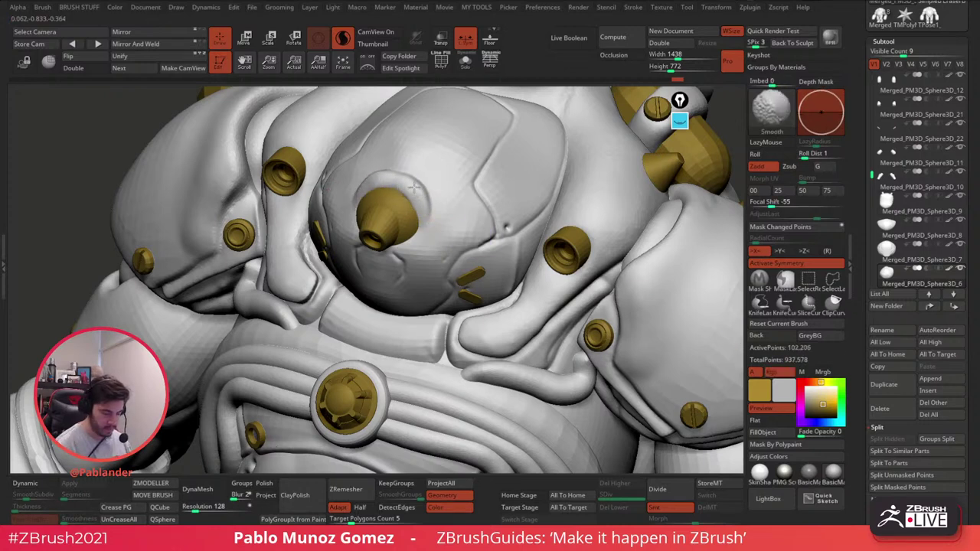
Step: Undo the last stroke and blend the rim above the eye cone into the helmet with Smooth and Clay strokes
key(ctrl+z)
shift+drag(422, 180, 437, 184)
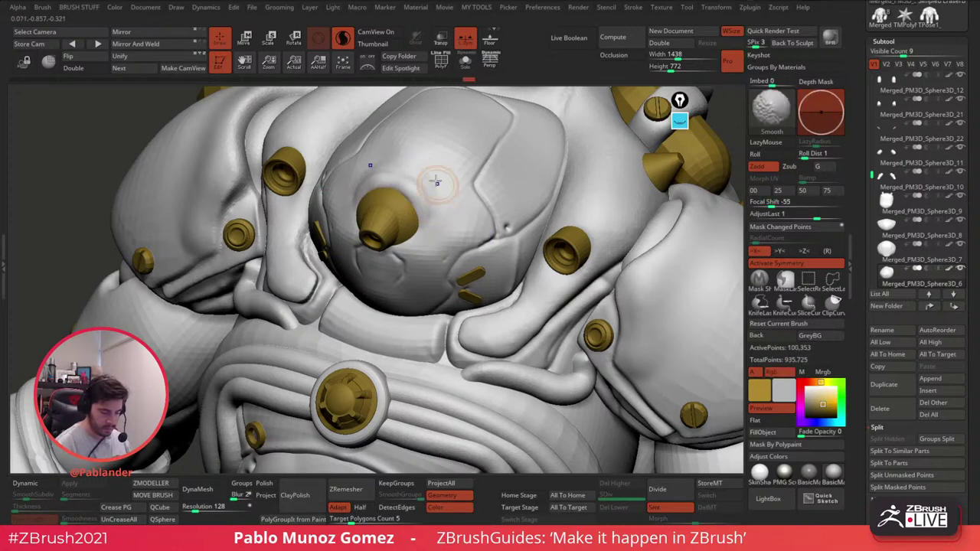
right_drag(437, 182, 407, 158)
mouse_move(406, 158)
mouse_down()
mouse_move(442, 202)
mouse_move(442, 190)
mouse_up()
mouse_move(429, 152)
shift+mouse_down()
mouse_move(414, 162)
mouse_move(425, 168)
shift+mouse_up()
right_drag(446, 162, 478, 189)
key(space)
key(2)
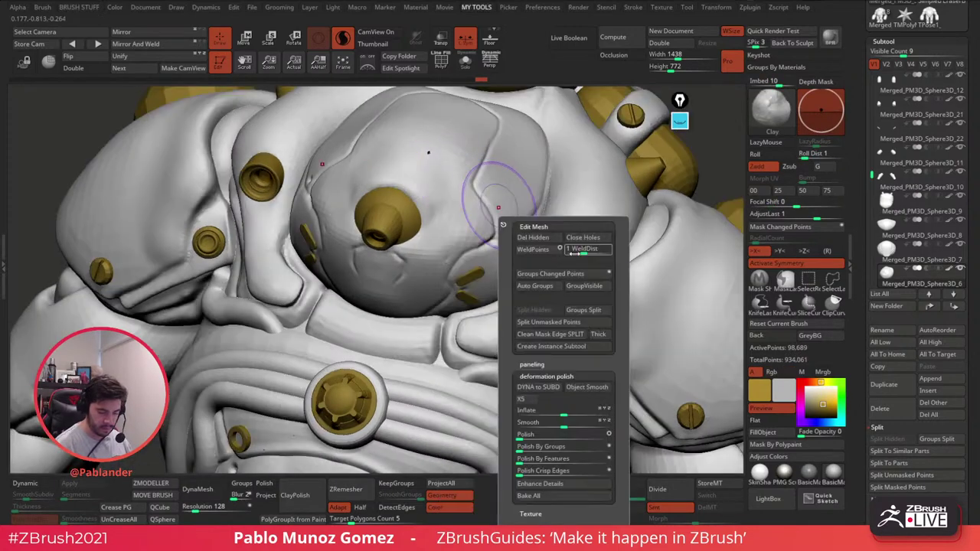
click(596, 238)
right_drag(427, 153, 495, 178)
key(2)
click(517, 197)
key(space)
click(558, 261)
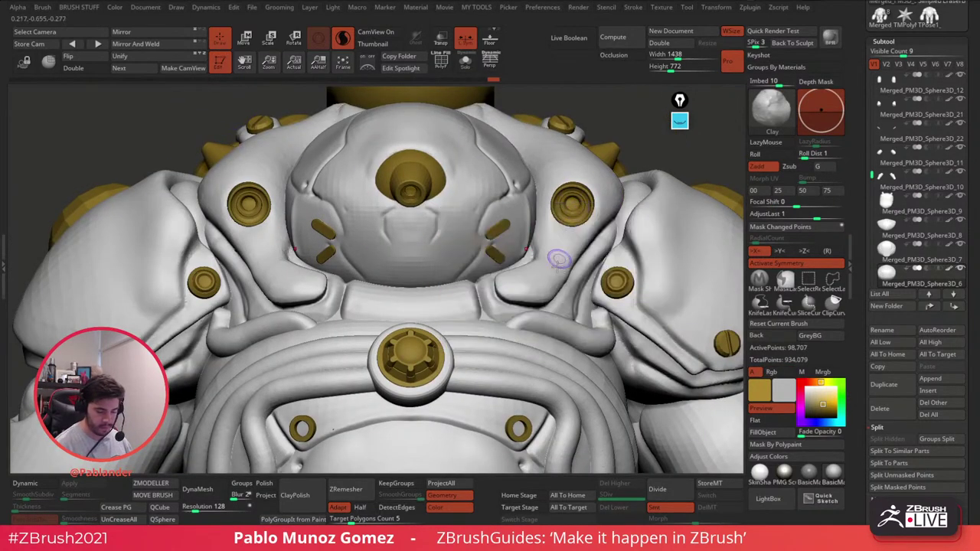
mouse_move(513, 262)
ctrl+right_down()
mouse_move(470, 247)
mouse_move(474, 224)
ctrl+right_up()
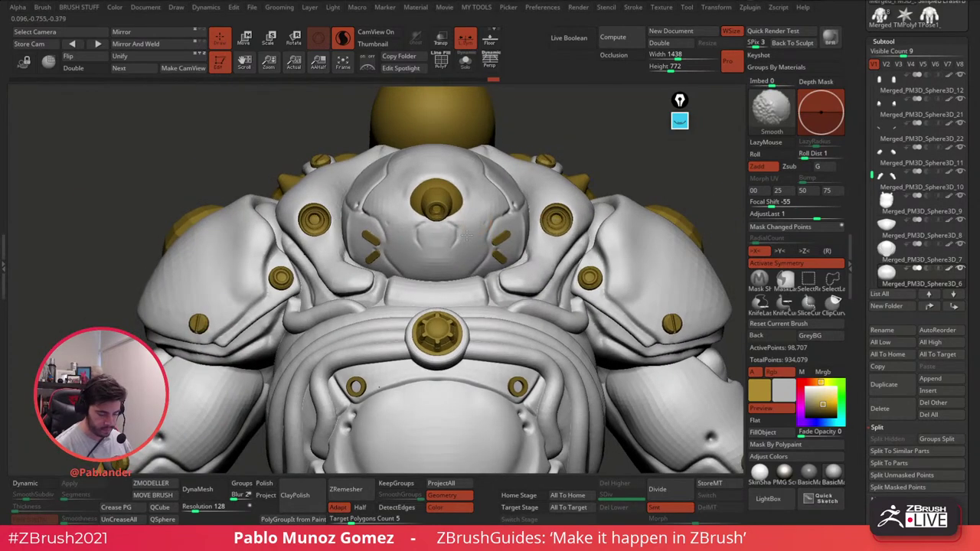
Step: Undo the last stroke and smooth the helmet's surface above the eye cone
key(ctrl+z)
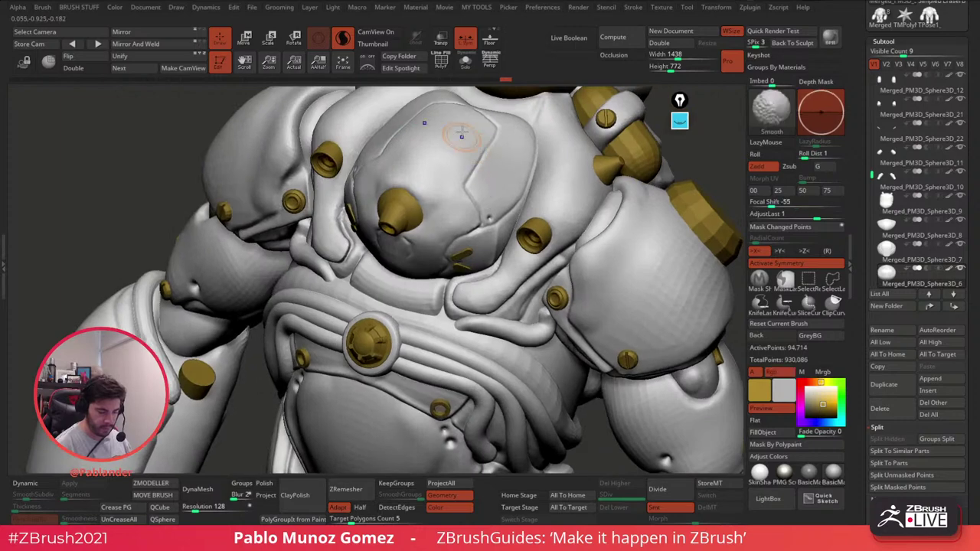
shift+drag(460, 133, 467, 147)
mouse_move(485, 259)
right_down()
mouse_move(489, 230)
mouse_move(491, 266)
mouse_move(496, 229)
right_up()
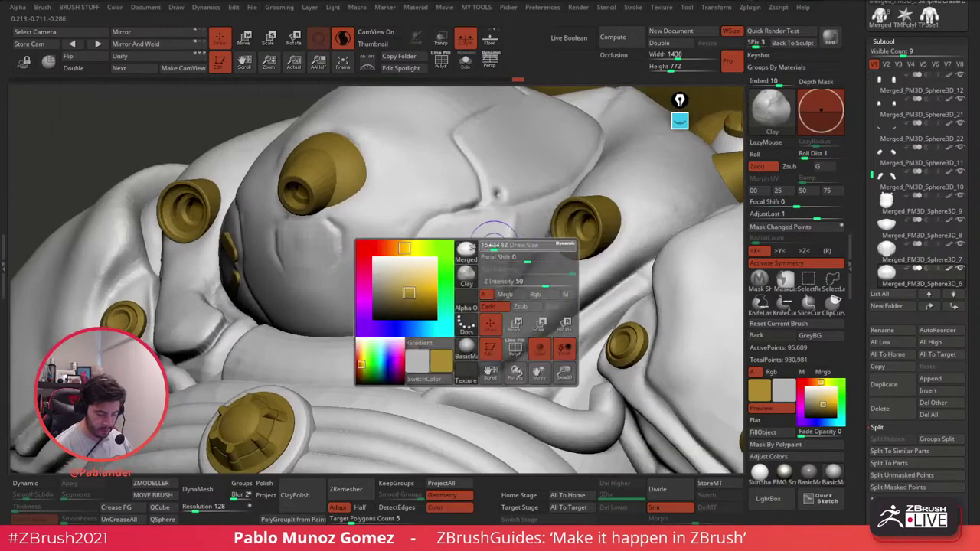
Step: Build up the helmet surface around the two angled vent slots with Clay strokes, undoing the strokes that bury the slots
drag(494, 223, 436, 259)
key(ctrl+z)
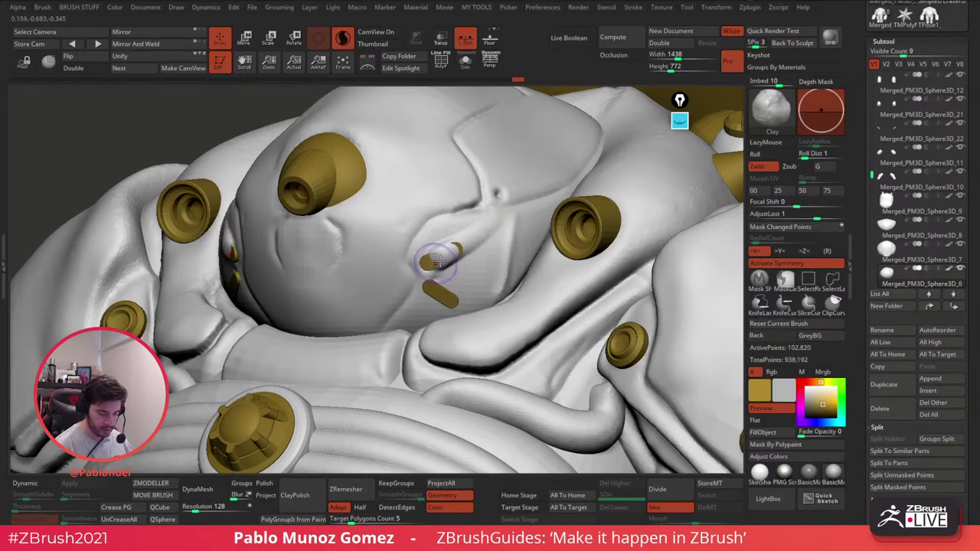
key(ctrl+z)
mouse_move(499, 218)
mouse_down()
mouse_move(453, 252)
mouse_move(475, 238)
mouse_move(472, 248)
mouse_up()
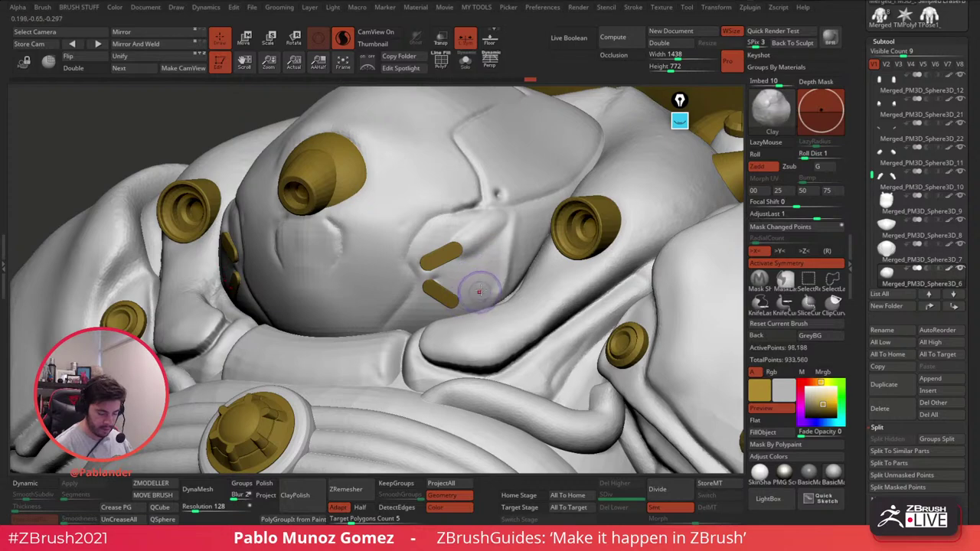
mouse_move(519, 214)
mouse_down()
mouse_move(499, 294)
mouse_move(525, 252)
mouse_move(526, 213)
mouse_move(518, 261)
mouse_up()
ctrl+right_drag(518, 294, 447, 243)
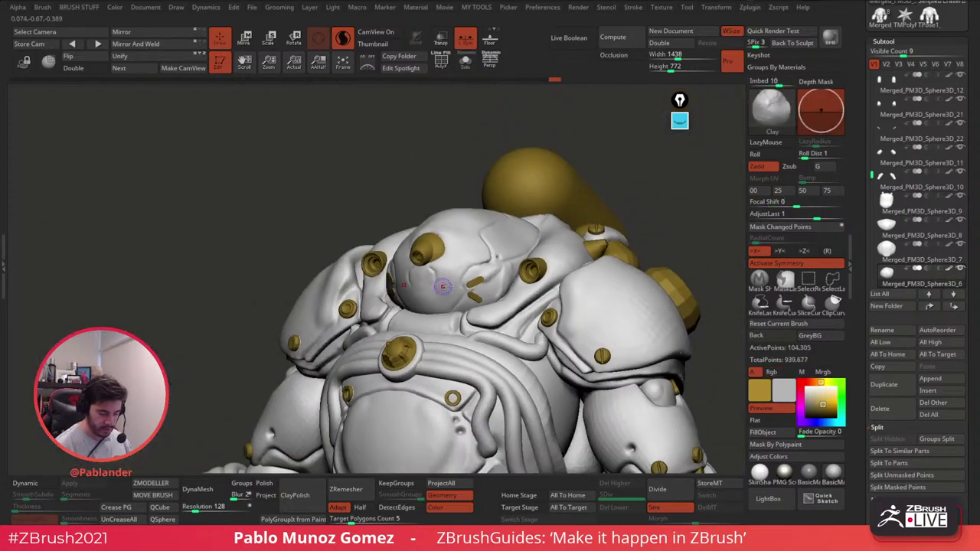
Step: View the whole robot suit and quick-save the project
ctrl+right_drag(443, 286, 452, 230)
right_drag(558, 268, 597, 205)
click(720, 0)
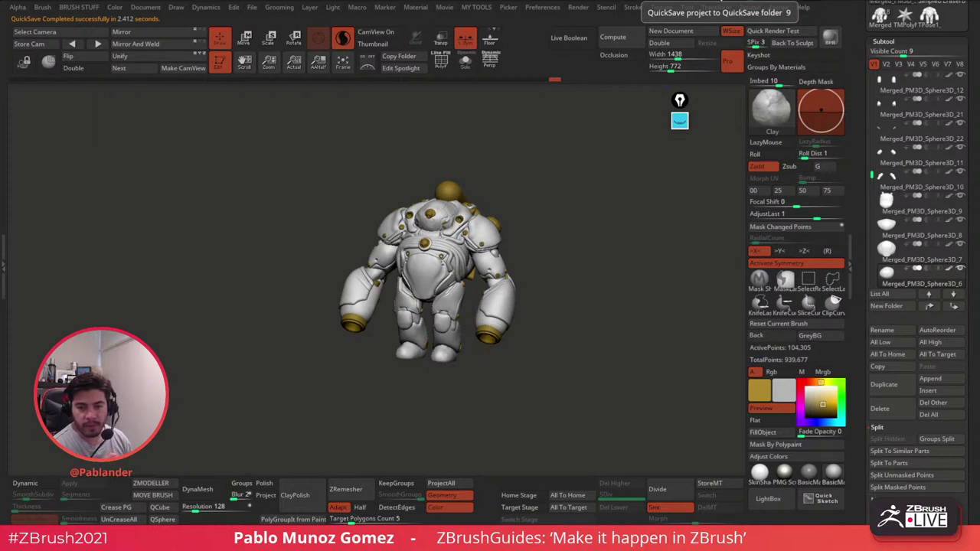
Step: Set the Standard brush to Rgb only with Zadd off and switch the material to SkinShade4
shift+drag(569, 293, 588, 327)
key(b)
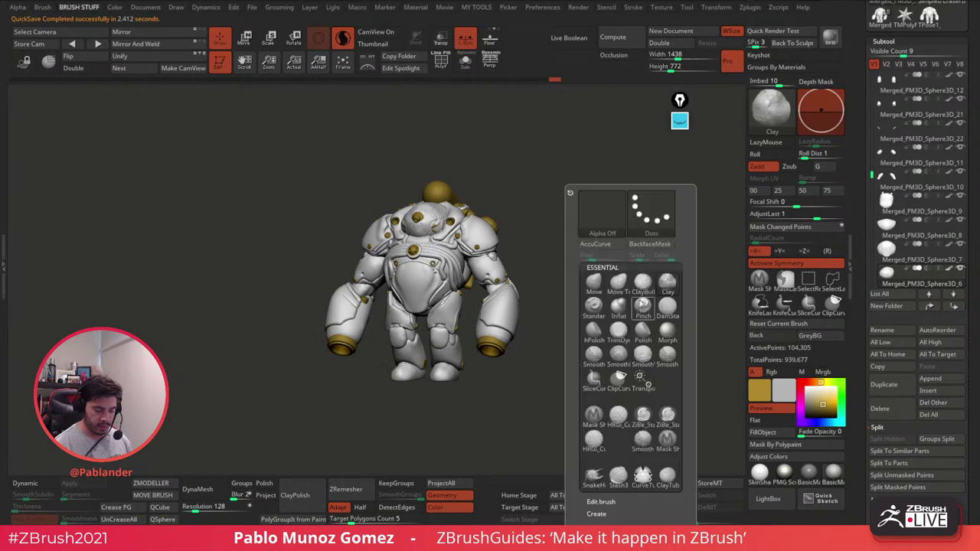
click(594, 283)
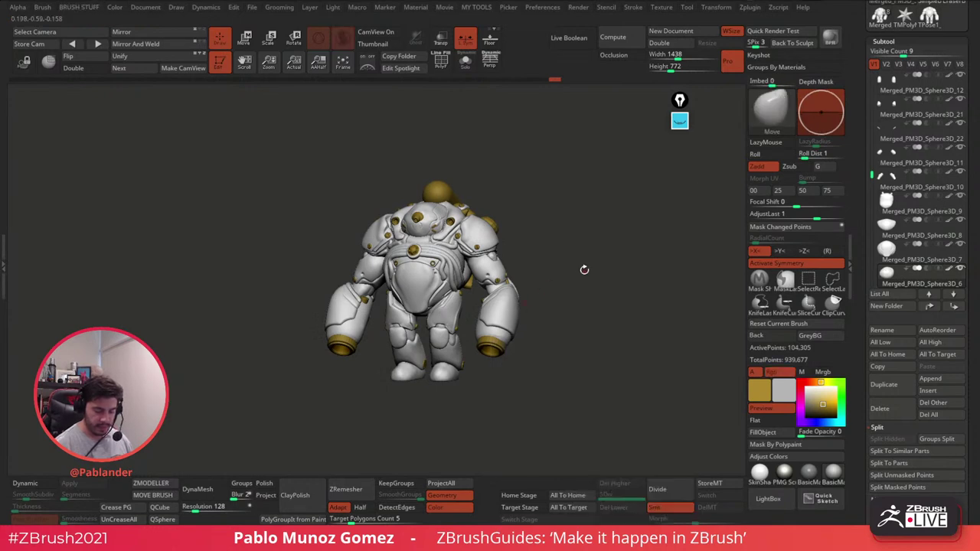
key(space)
key(b)
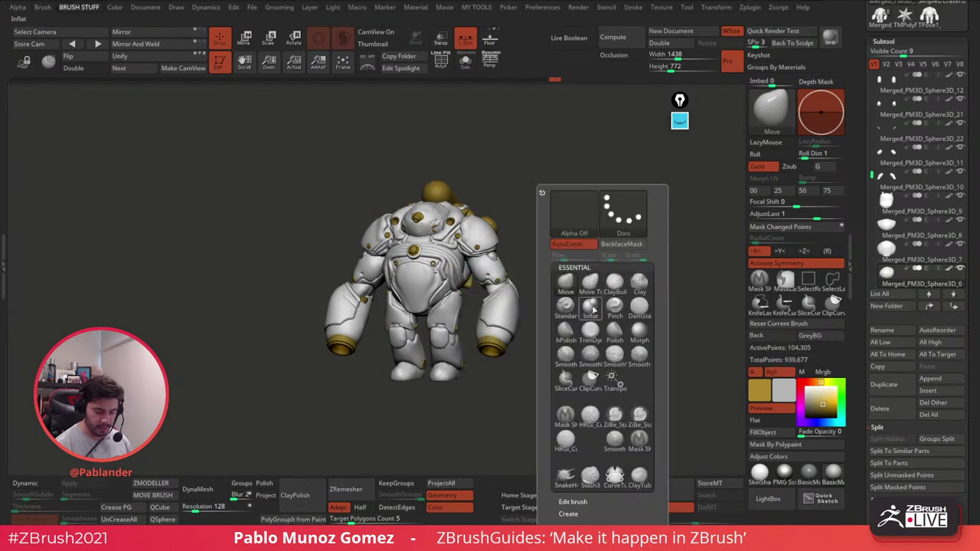
click(565, 304)
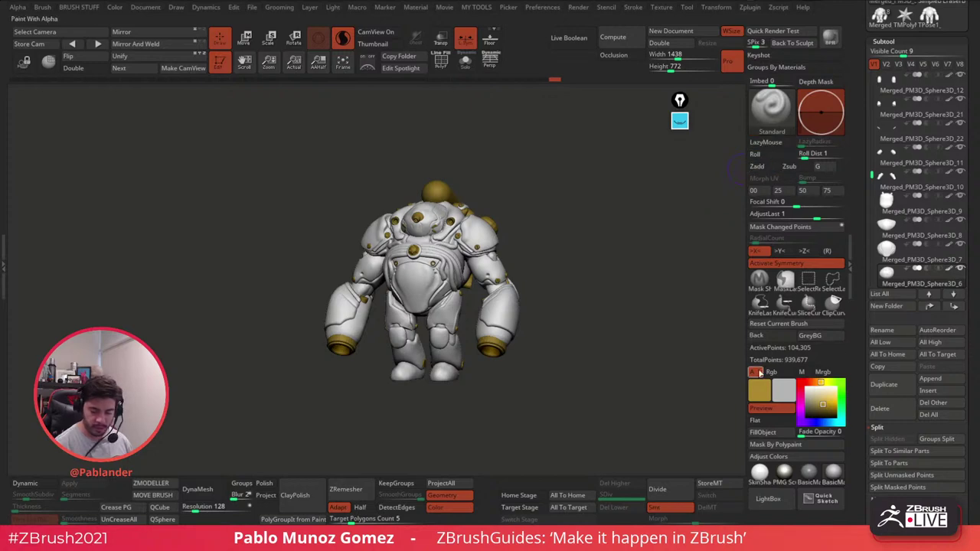
key(f)
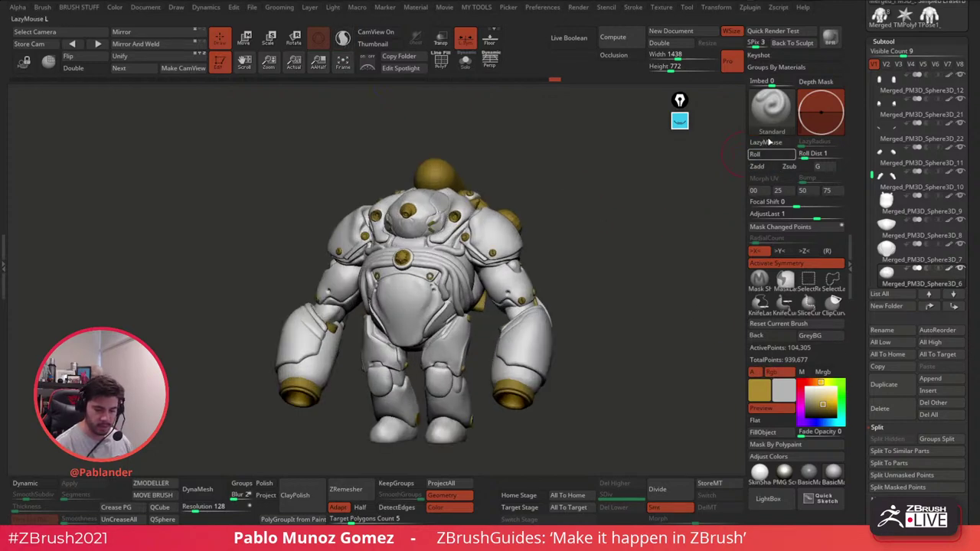
drag(626, 262, 622, 289)
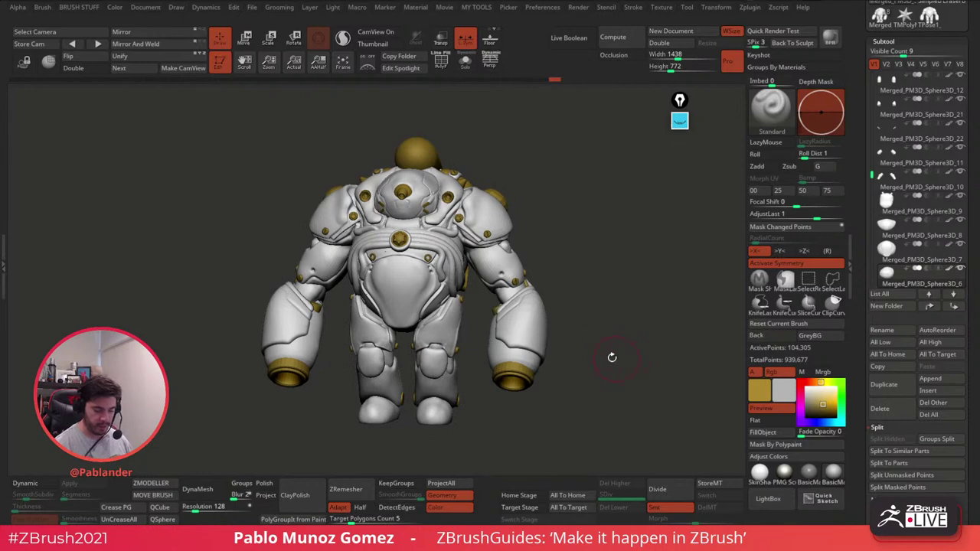
click(758, 472)
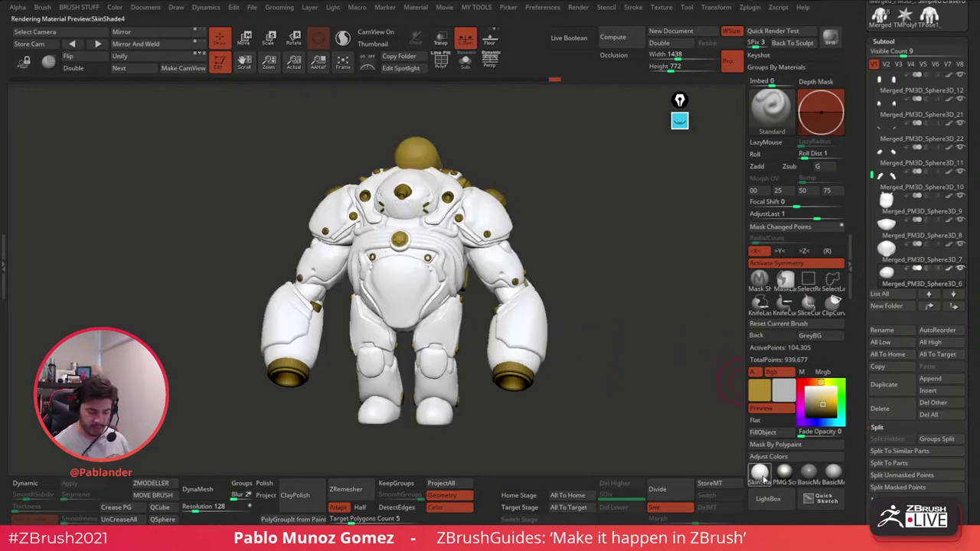
Step: Fill the hardware subtool Merged_PM3D_Sphere3D_24 and the back tank subtool Merged_PM3D_Sphere3D_23 with white
alt+click(523, 373)
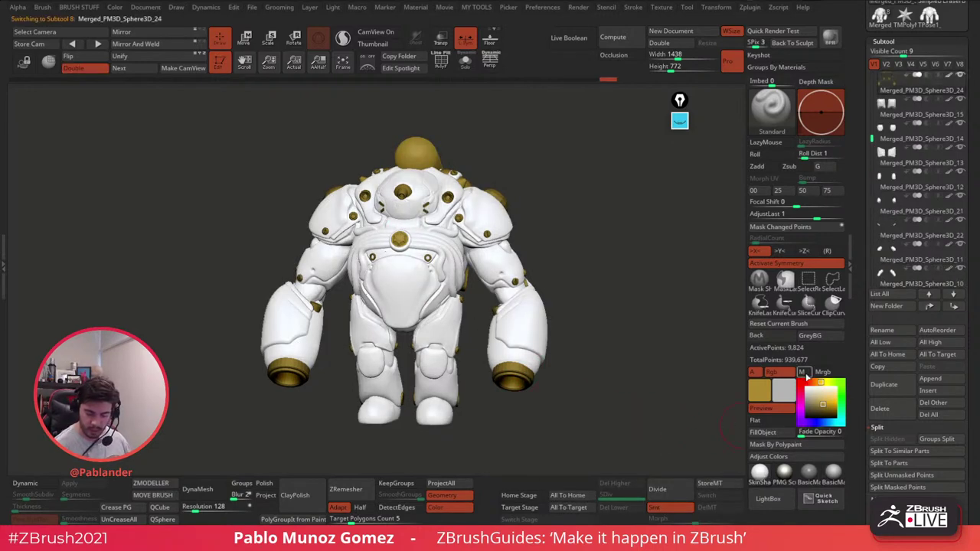
drag(639, 368, 618, 355)
click(806, 387)
click(765, 432)
alt+click(419, 155)
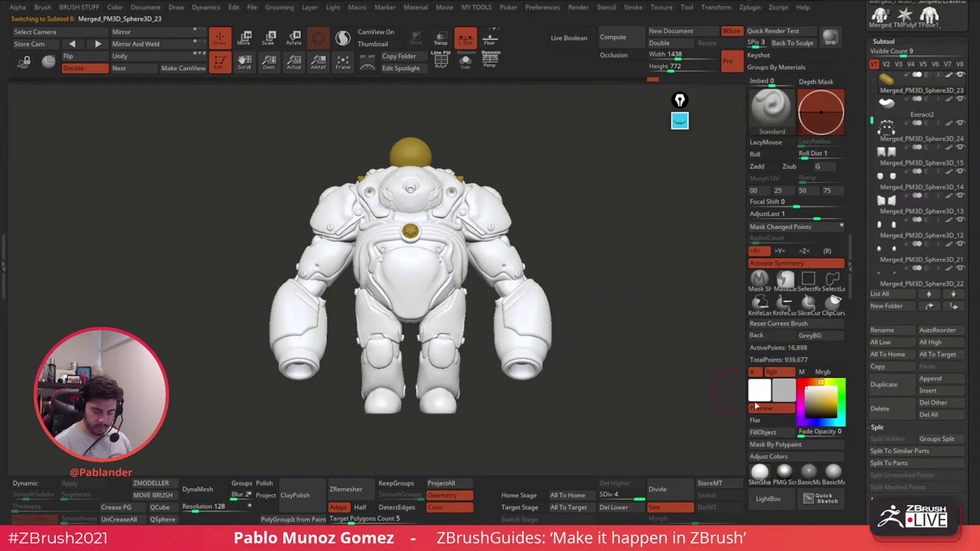
click(771, 433)
Step: Fill the chest disc subtool Merged_PM3D_Sphere3D_18 and the collar subtool Merged_PM3D_Sphere3D_17 with white
alt+click(436, 272)
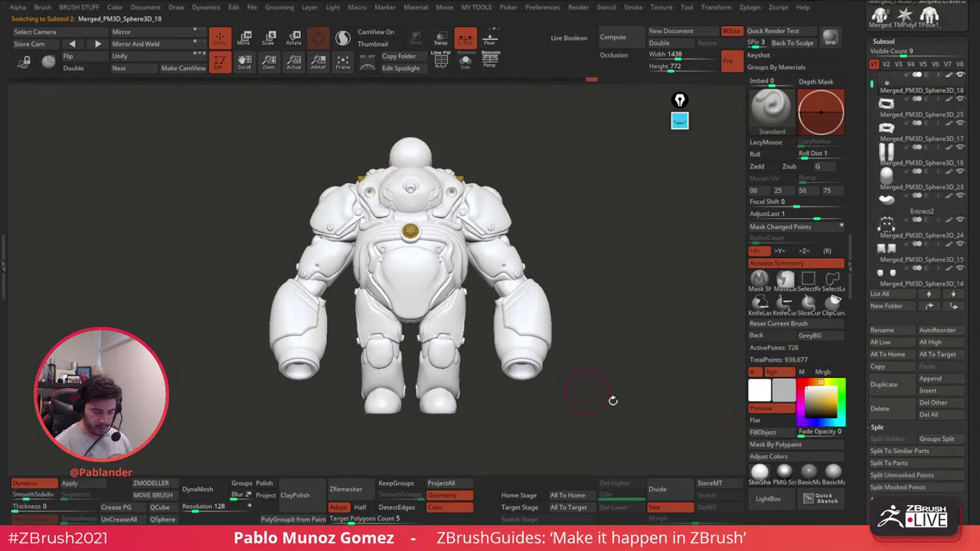
drag(612, 401, 610, 347)
mouse_move(463, 236)
ctrl+right_down()
mouse_move(463, 260)
mouse_move(476, 229)
ctrl+right_up()
alt+click(452, 193)
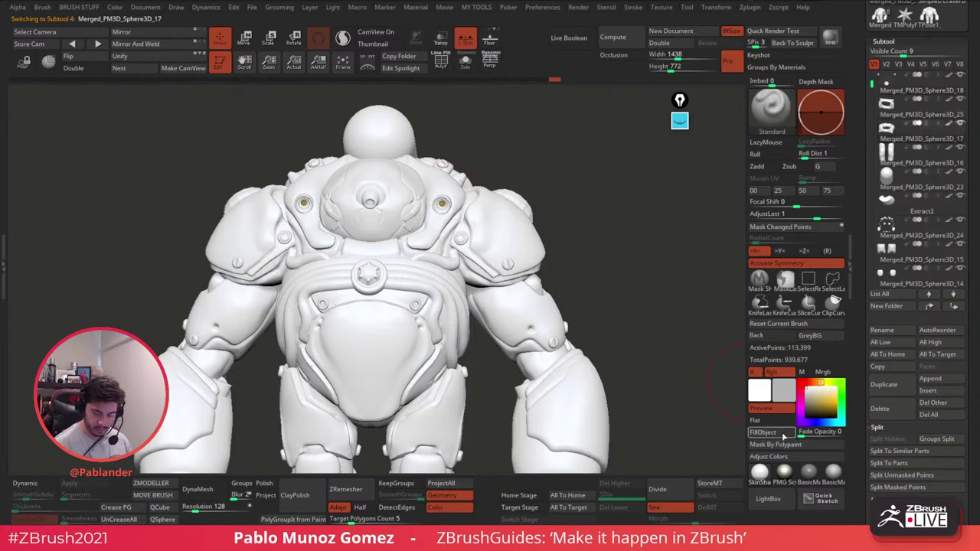
Step: Fill the collar with a pale olive green and apply that colour to all subtools with SubTool Master's Fill
key(f)
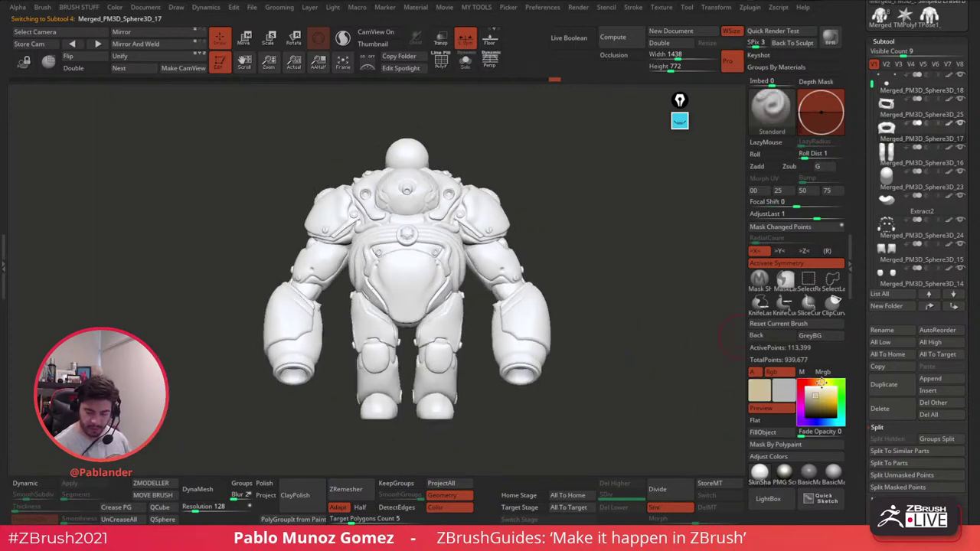
click(781, 431)
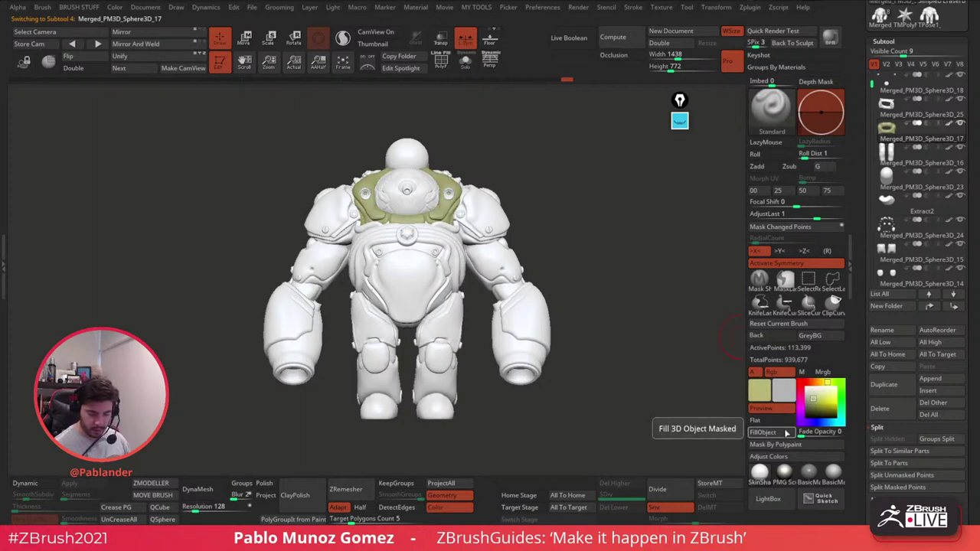
click(750, 7)
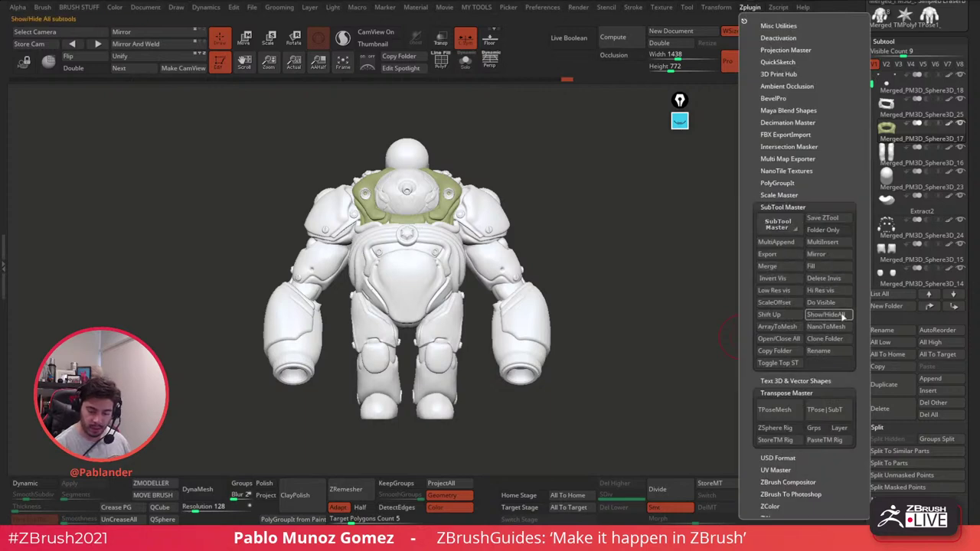
click(828, 266)
click(434, 215)
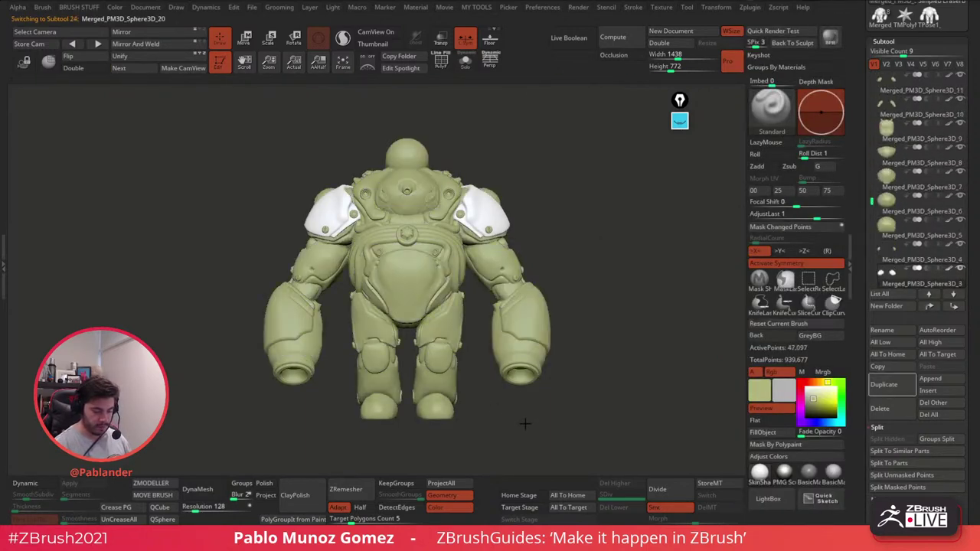
Step: Choose a dark olive colour and fill the arm joint subtool Merged_PM3D_Sphere3D_10 and the inner leg subtool Merged_PM3D_Sphere3D_16 with it
drag(813, 401, 810, 406)
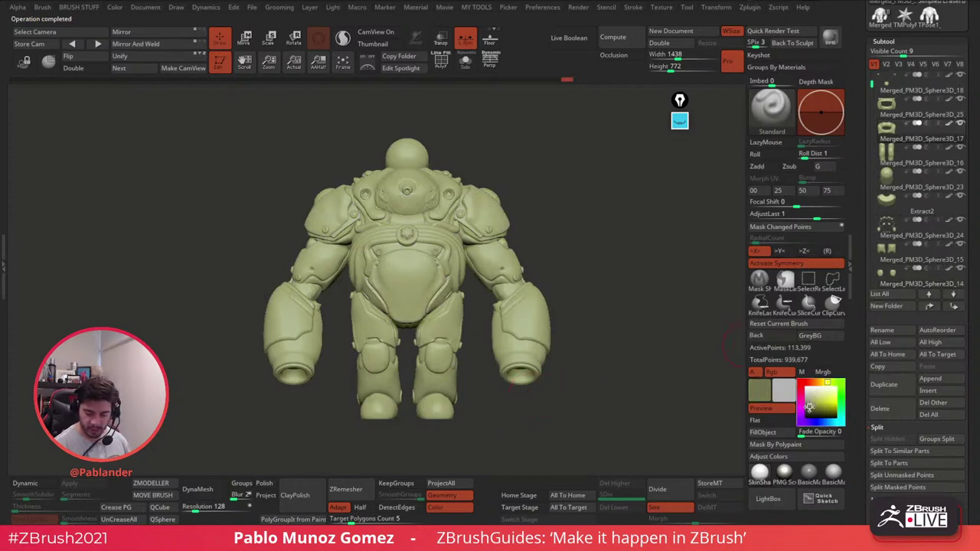
click(822, 381)
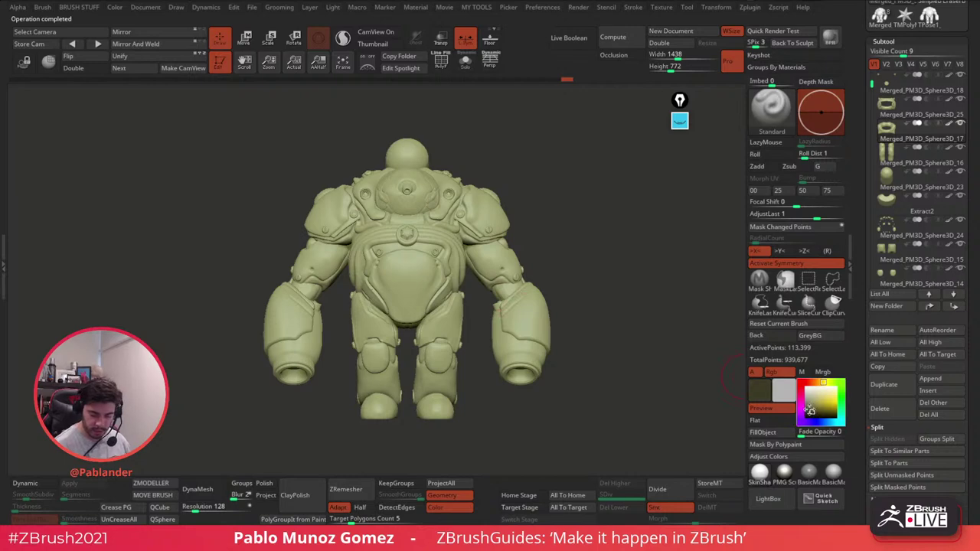
alt+click(517, 337)
click(771, 432)
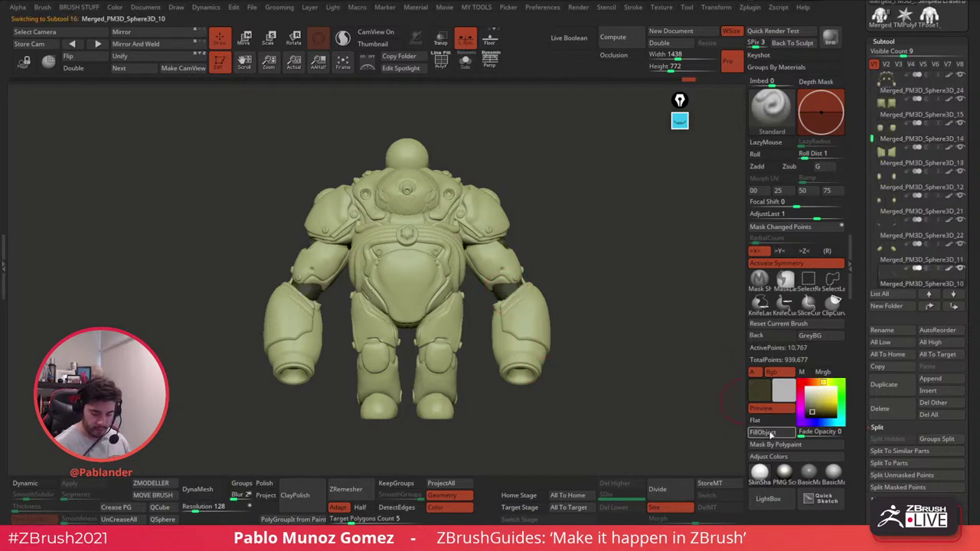
alt+click(422, 354)
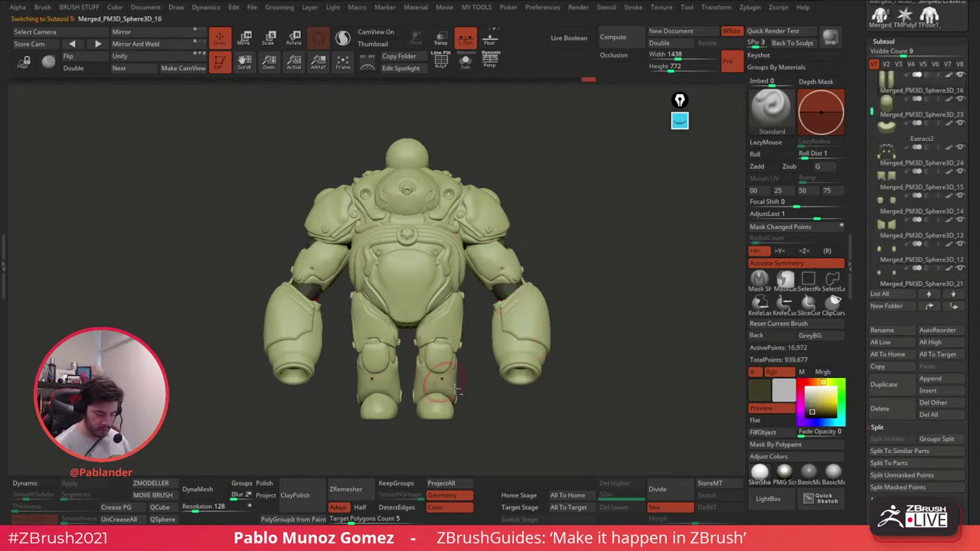
click(764, 434)
Step: Fill the inner torso subtool Merged_PM3D_Sphere3D_5 with the dark olive colour
right_drag(487, 284, 410, 295)
alt+click(464, 271)
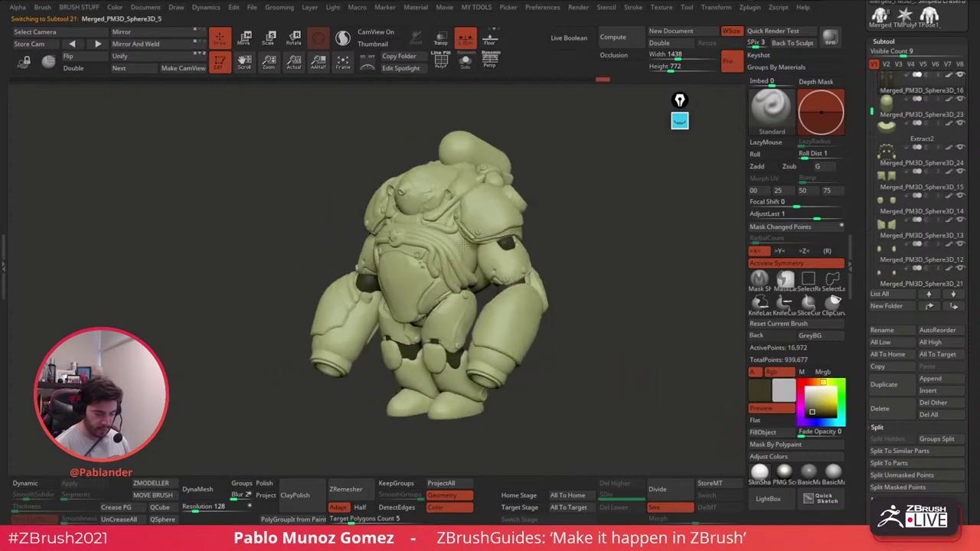
drag(627, 376, 627, 320)
right_click(623, 274)
ctrl+right_drag(461, 198, 456, 236)
alt+click(445, 223)
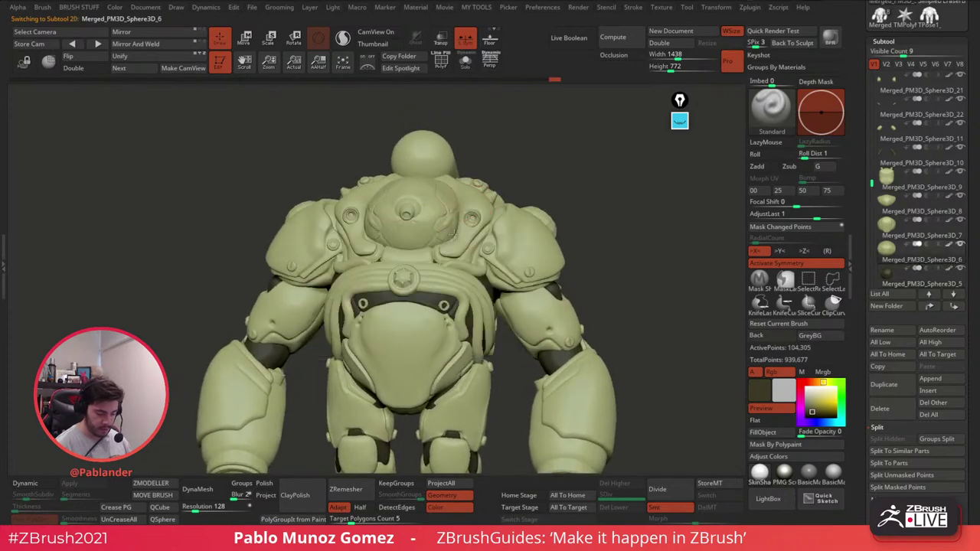
alt+click(434, 320)
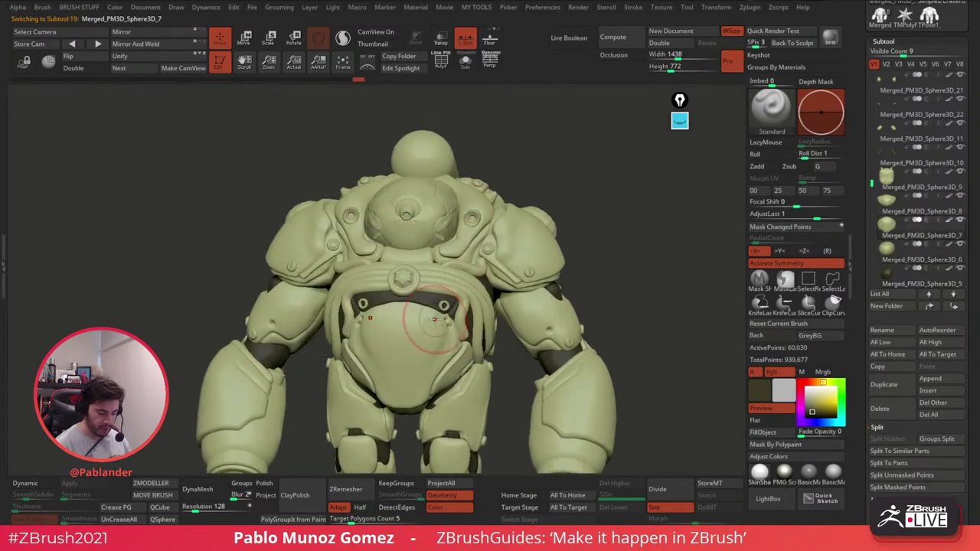
alt+right_drag(457, 376, 516, 246)
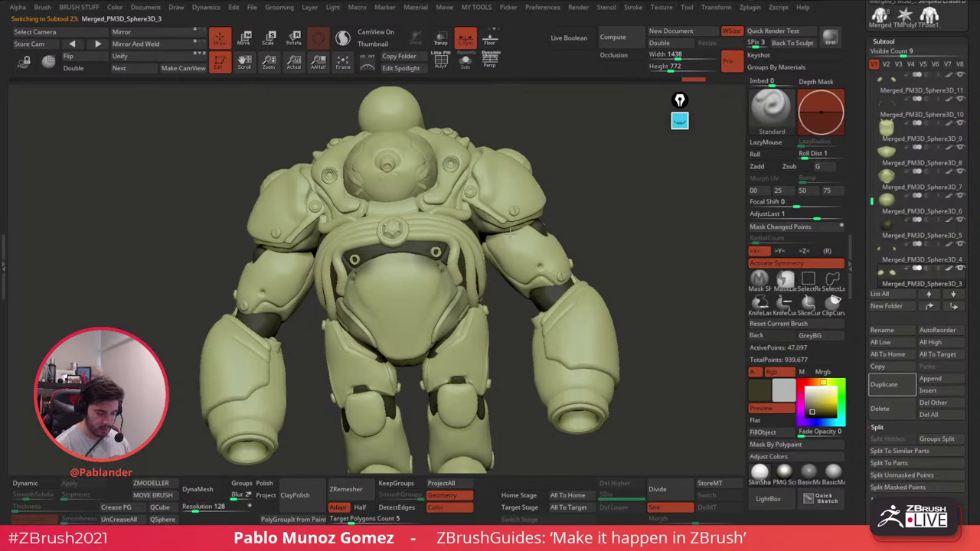
Step: Make the chest cable subtool Merged_PM3D_Sphere3D_25 active and fill it with a pale beige
alt+click(466, 219)
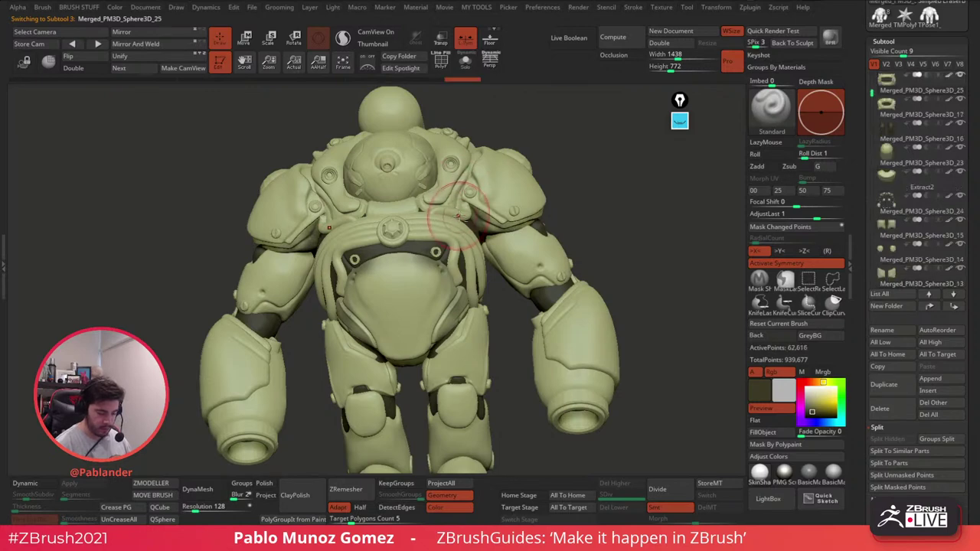
drag(823, 407, 817, 402)
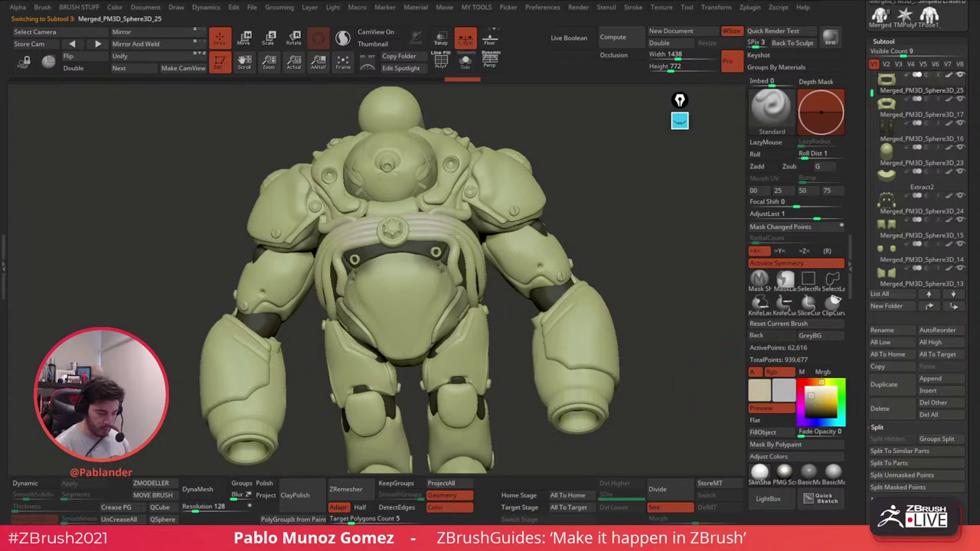
drag(587, 241, 471, 243)
Step: Fill the back tank subtool Merged_PM3D_Sphere3D_23 and the hardware subtool Merged_PM3D_Sphere3D_24 with a darker muted green
alt+click(451, 195)
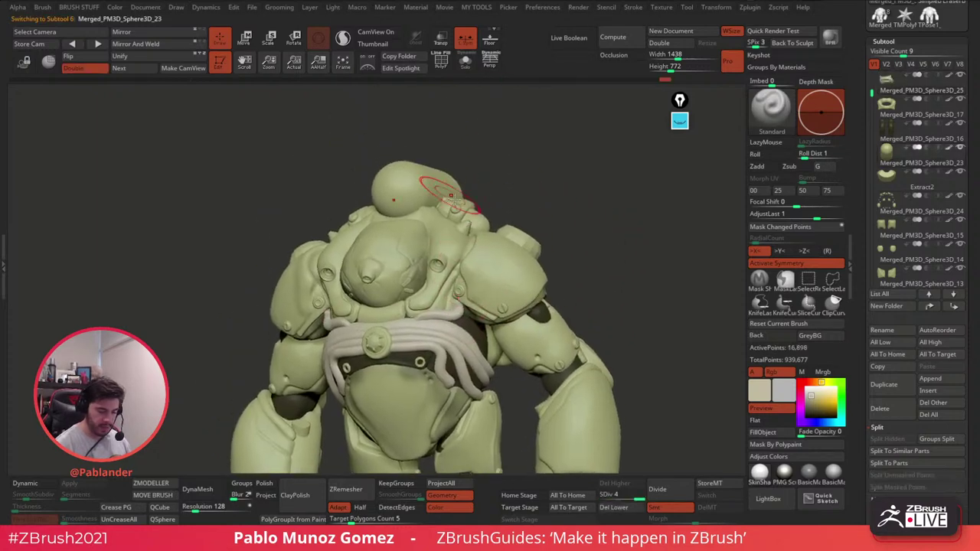
drag(810, 397, 812, 406)
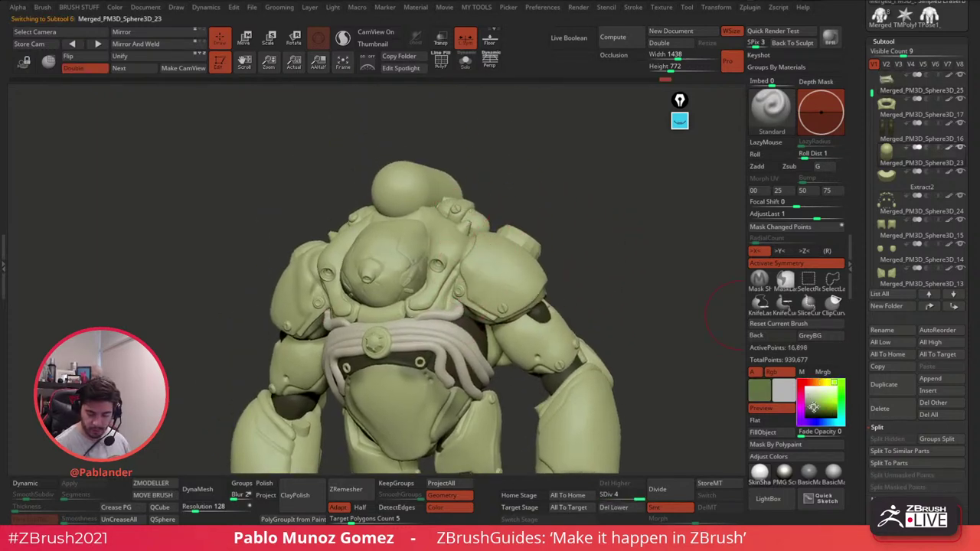
mouse_move(398, 178)
mouse_down()
mouse_move(405, 201)
mouse_move(398, 174)
mouse_move(457, 194)
mouse_up()
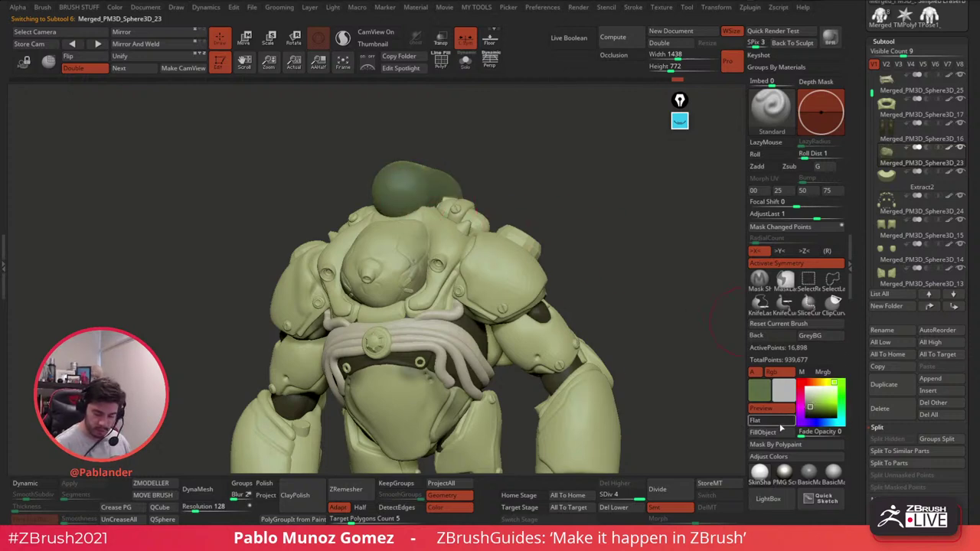
click(777, 433)
alt+click(475, 223)
click(773, 433)
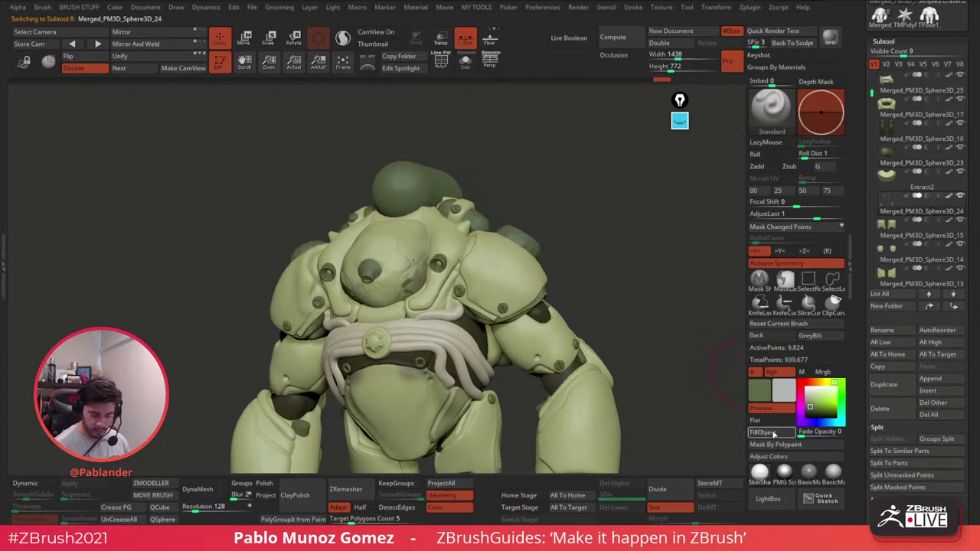
Step: Fill the knee pad subtool Merged_PM3D_Sphere3D_14 with the muted green and paint the boot subtool Merged_PM3D_Sphere3D_19 dark olive
drag(695, 399, 596, 291)
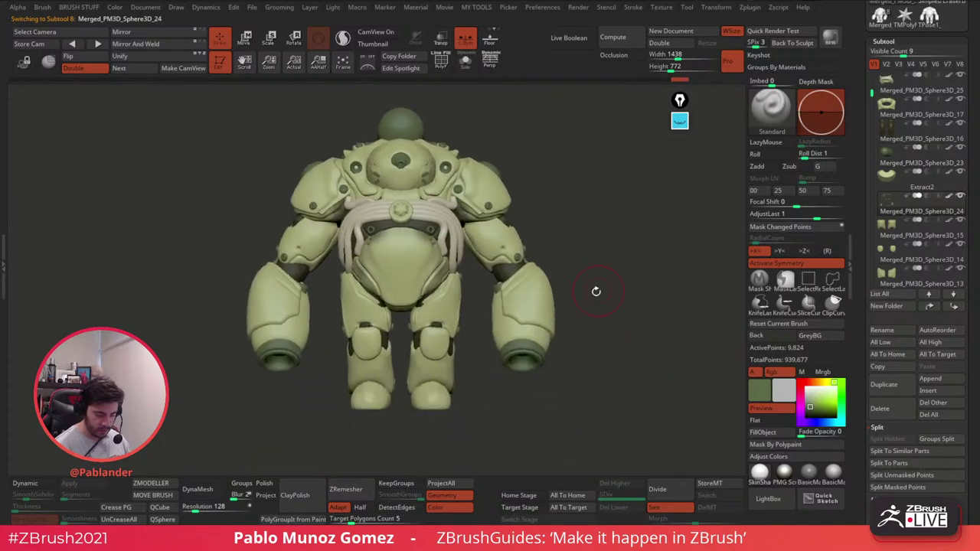
alt+click(434, 343)
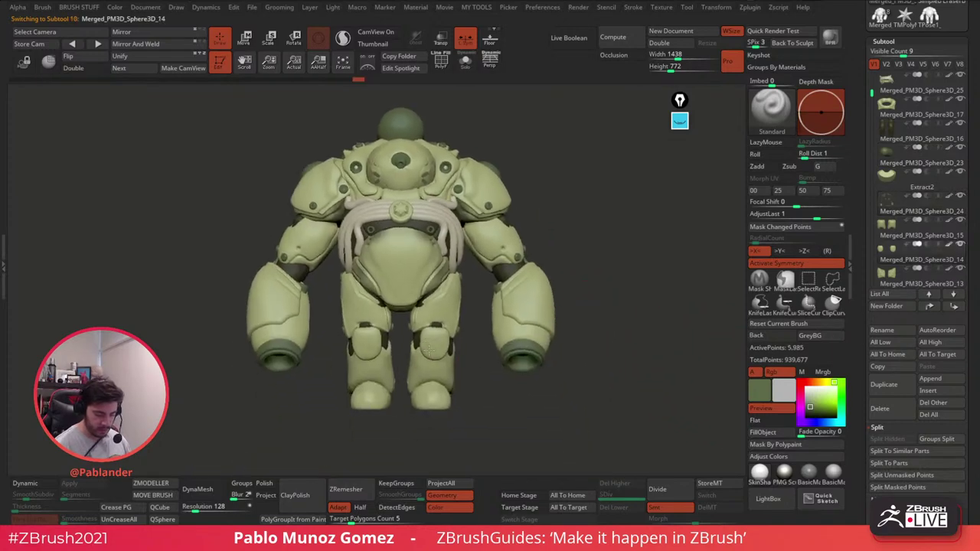
alt+click(440, 394)
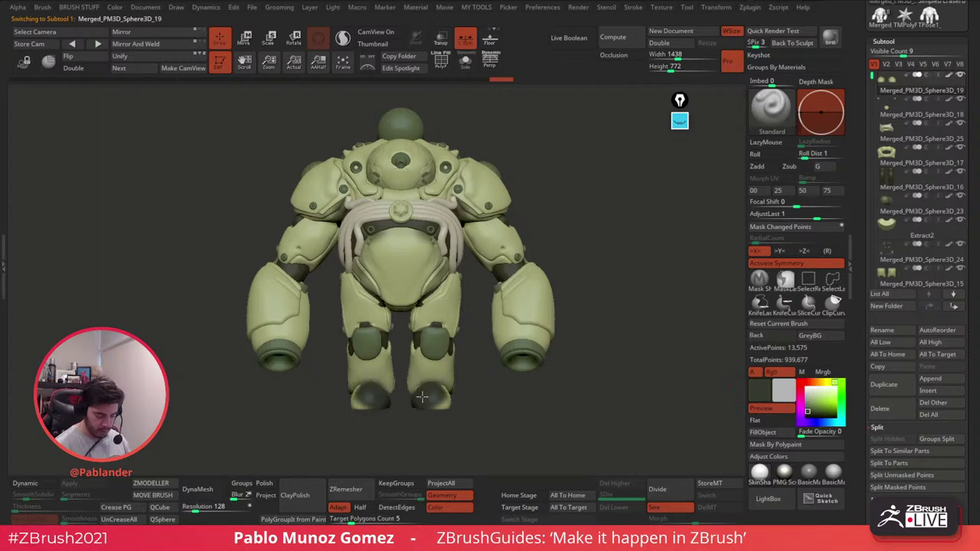
drag(441, 414, 507, 395)
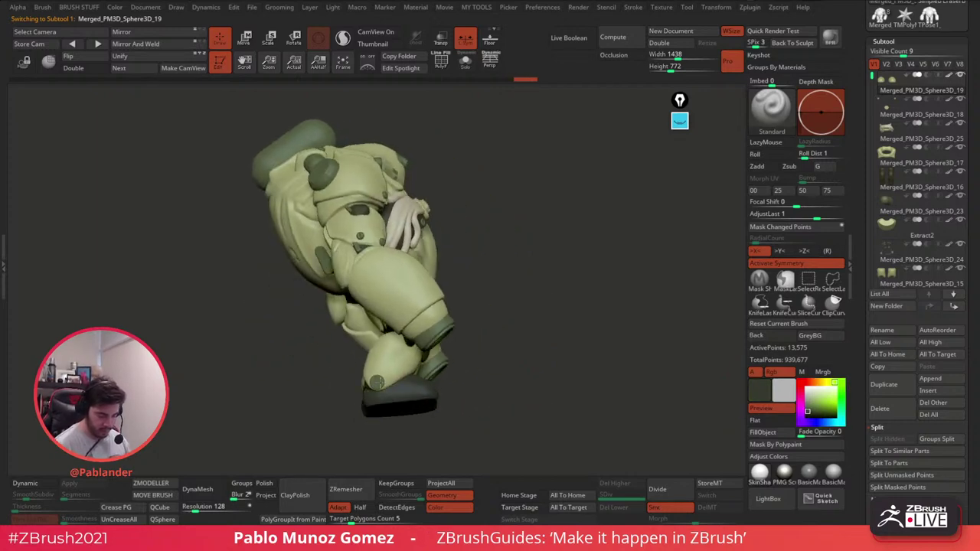
shift+drag(512, 353, 450, 369)
key(space)
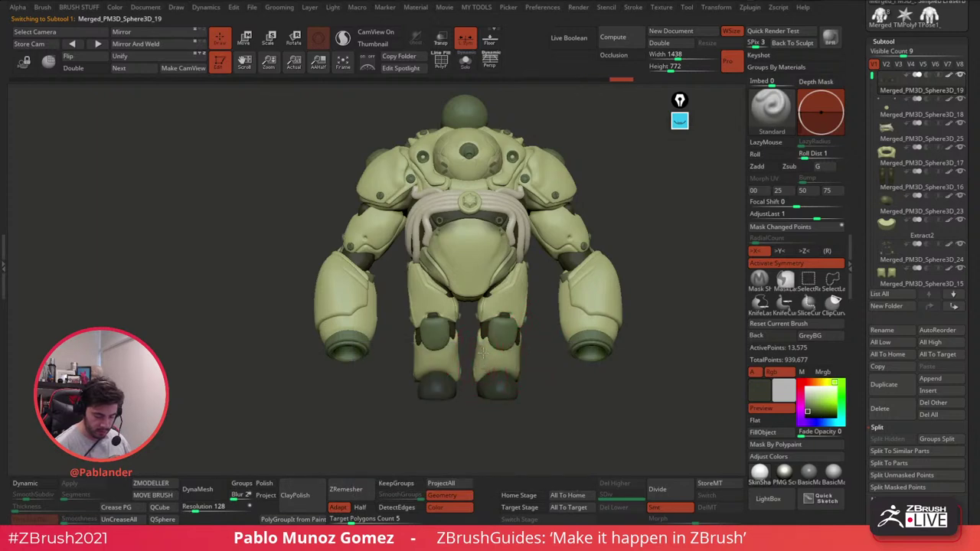
Step: Paint the shin subtool Merged_PM3D_Sphere3D_15 dark olive all the way around, including its sides and back
alt+click(484, 355)
drag(468, 363, 520, 358)
mouse_move(460, 353)
mouse_down()
mouse_move(416, 358)
mouse_move(526, 318)
mouse_up()
drag(532, 339, 495, 392)
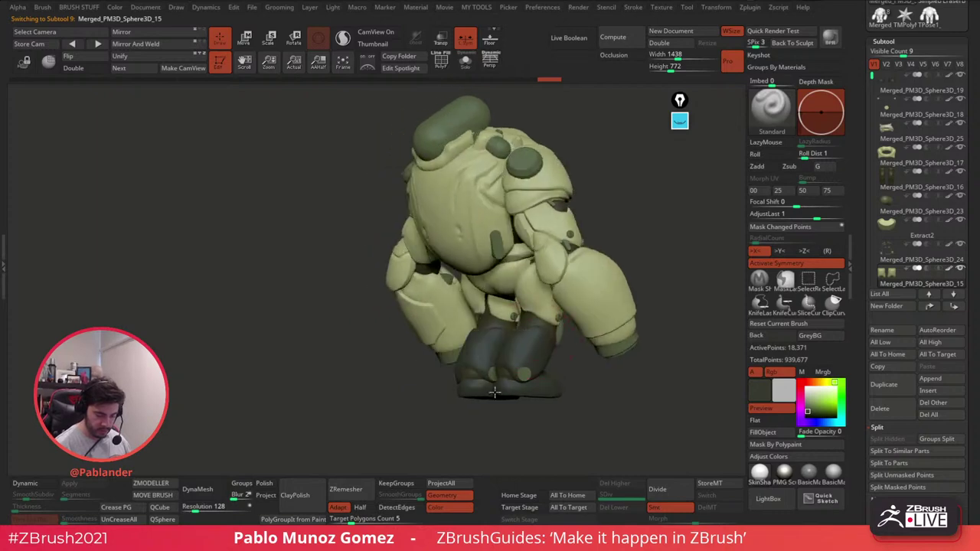
right_drag(499, 364, 542, 280)
right_click(476, 375)
right_drag(507, 251, 477, 301)
right_click(478, 302)
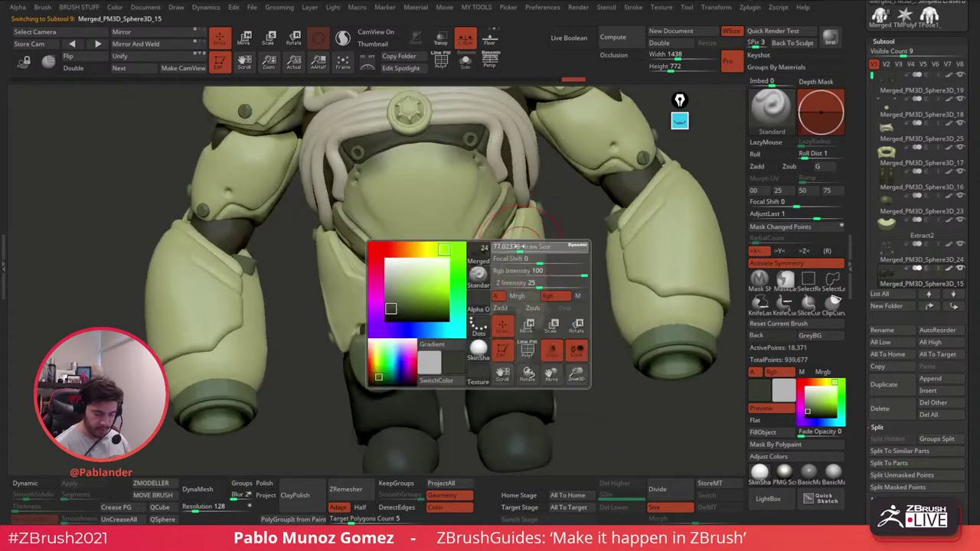
Step: Isolate the thigh armour subtool Merged_PM3D_Sphere3D_13, paint the recess above each knee dark olive, and show the full figure again
alt+click(502, 250)
mouse_move(508, 233)
mouse_down()
mouse_move(492, 231)
mouse_move(507, 249)
mouse_move(468, 271)
mouse_move(476, 224)
mouse_move(491, 233)
mouse_up()
click(465, 61)
key(ctrl+z)
right_drag(554, 264, 547, 225)
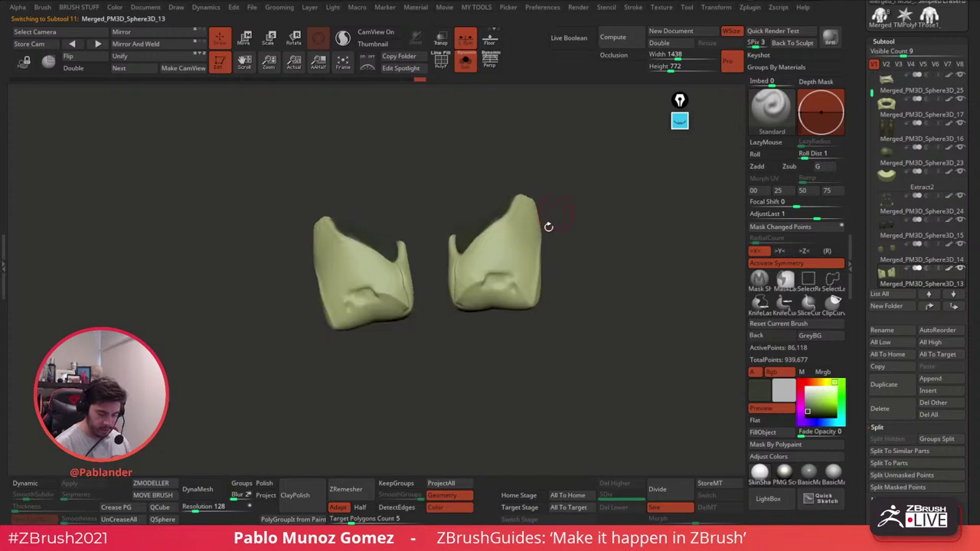
mouse_move(502, 288)
ctrl+mouse_down()
mouse_move(472, 306)
mouse_move(514, 302)
ctrl+mouse_up()
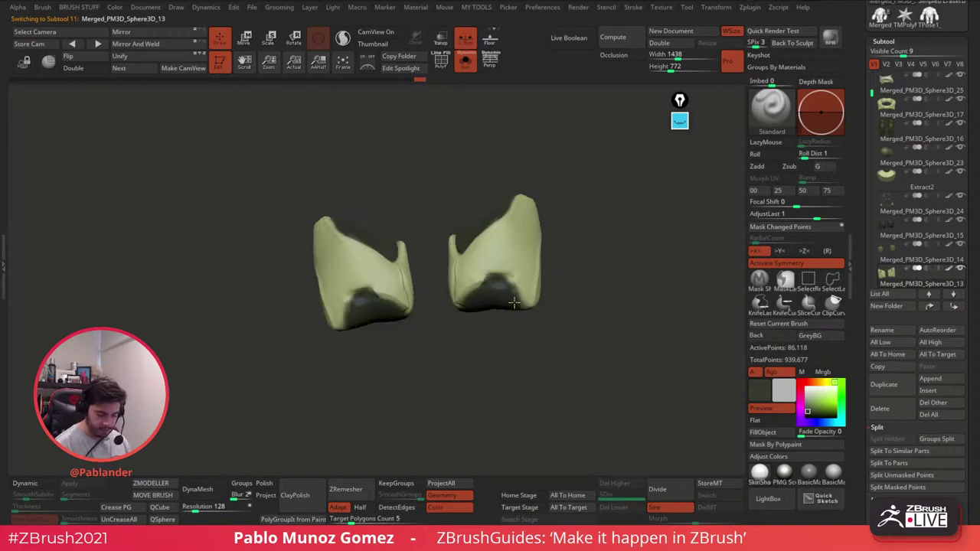
click(464, 67)
right_drag(528, 274, 532, 285)
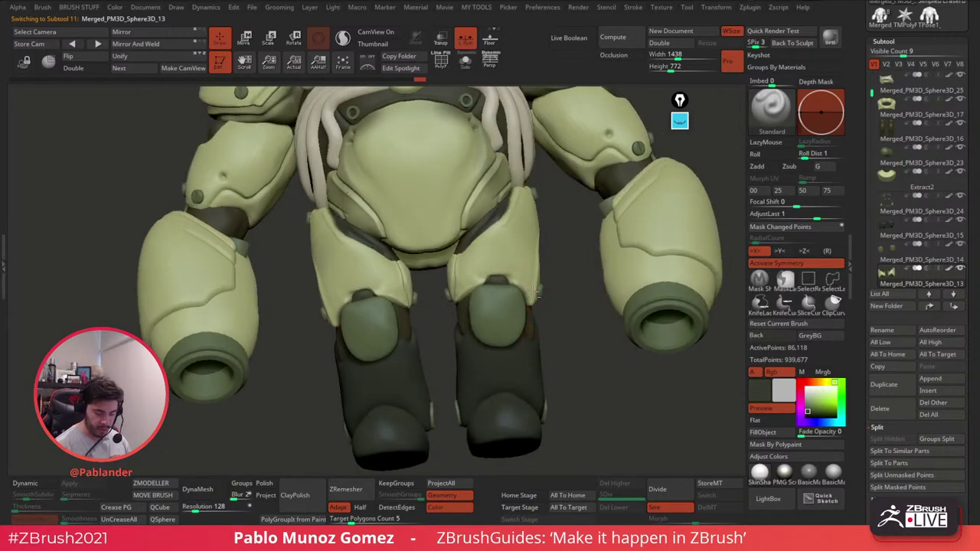
Step: Pick the light olive armour colour and paint a vertical panel down the front of both shins on Merged_PM3D_Sphere3D_15
alt+click(531, 368)
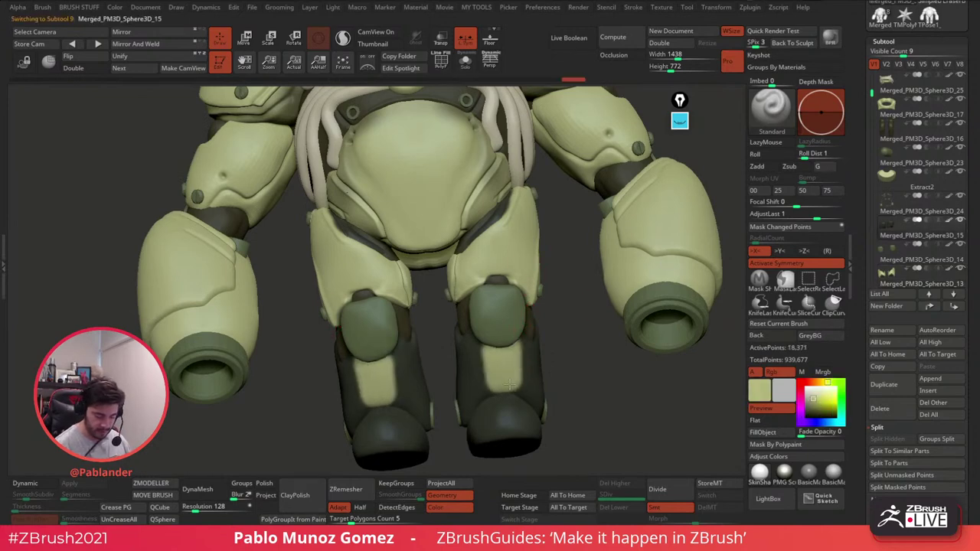
ctrl+right_drag(562, 383, 642, 405)
alt+click(556, 362)
right_click(536, 369)
Step: Pick the dark olive again and paint the lower ends of the forearm subtool Merged_PM3D_Sphere3D_12 with it
click(808, 412)
mouse_move(552, 370)
mouse_down()
mouse_move(548, 349)
mouse_move(568, 352)
mouse_move(536, 344)
mouse_move(522, 306)
mouse_up()
alt+click(567, 337)
right_drag(527, 353, 401, 373)
alt+right_drag(402, 373, 620, 317)
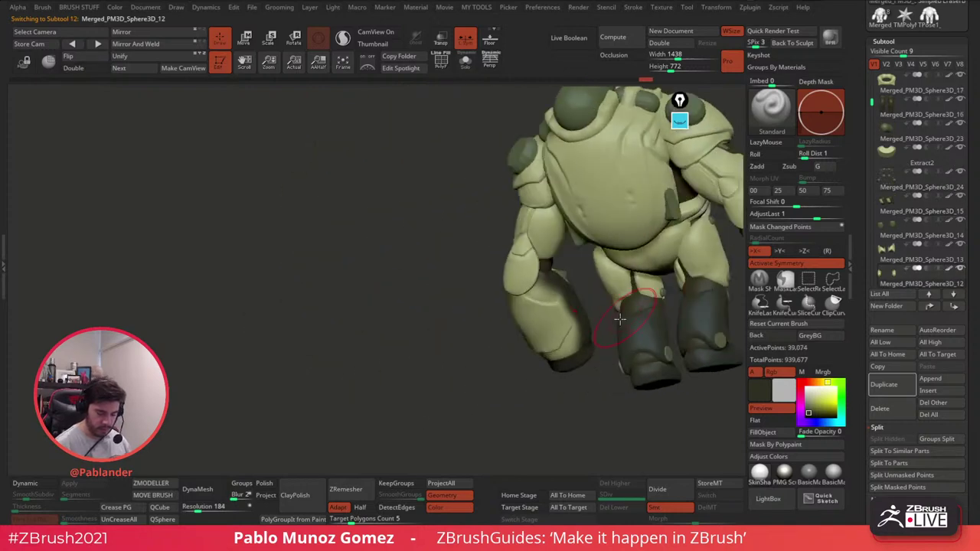
drag(573, 354, 514, 293)
mouse_move(514, 294)
right_down()
mouse_move(627, 253)
mouse_move(482, 214)
mouse_move(509, 130)
mouse_move(420, 265)
mouse_move(438, 241)
right_up()
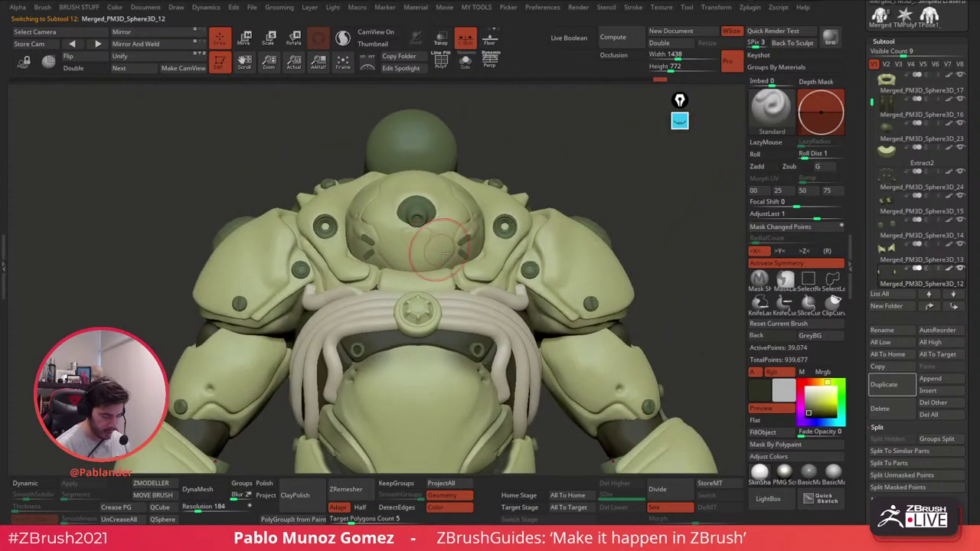
Step: Make the helmet subtool Merged_PM3D_Sphere3D_6 active and paint its side vents dark olive
key(space)
key(space)
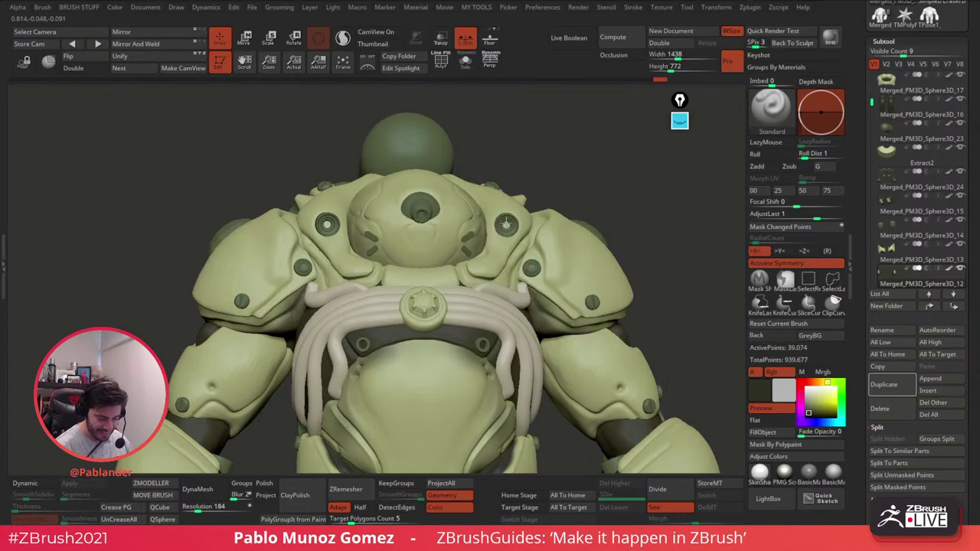
alt+click(506, 224)
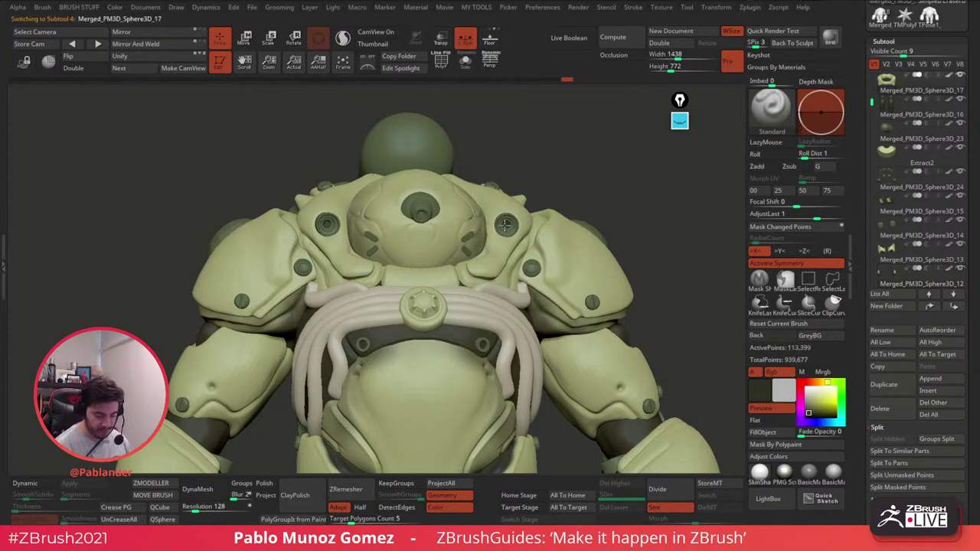
mouse_move(505, 223)
right_down()
mouse_move(486, 247)
mouse_move(483, 213)
right_up()
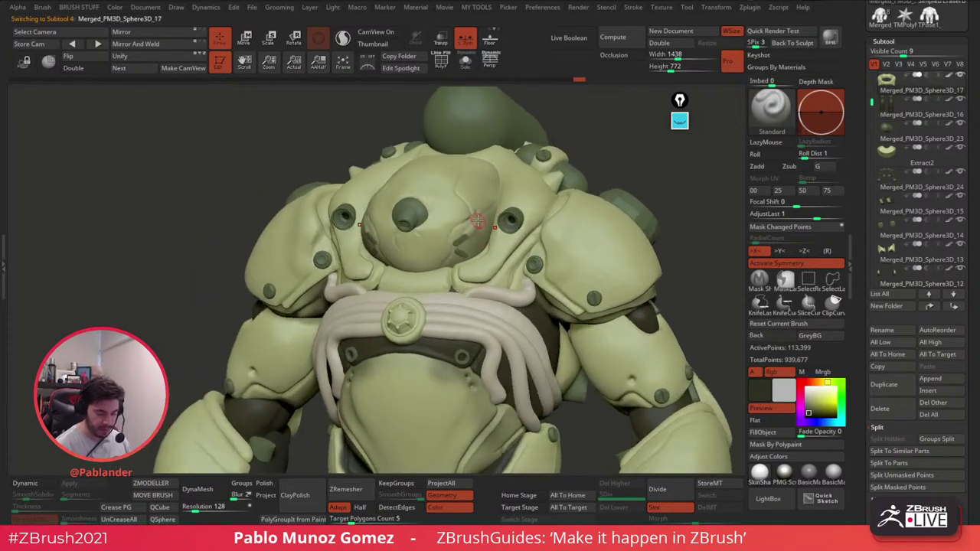
alt+click(471, 238)
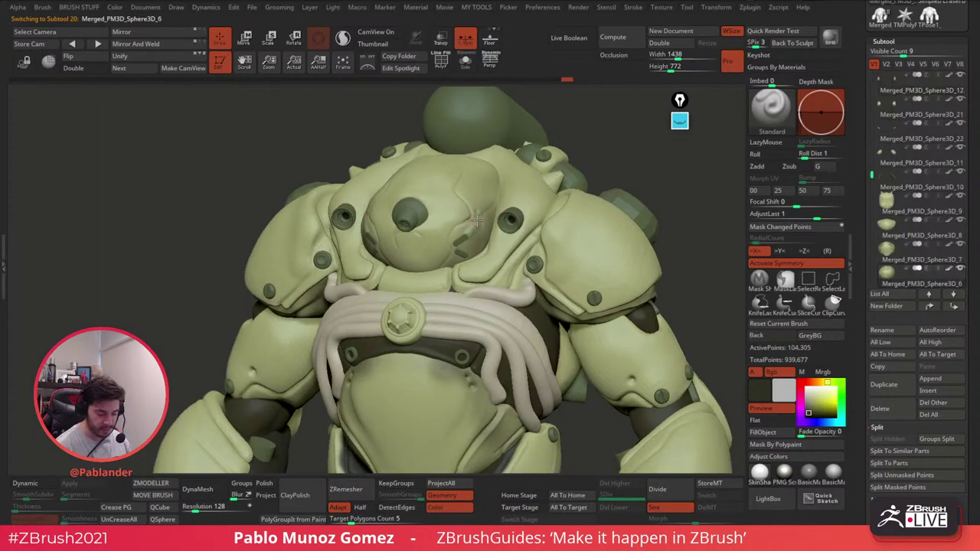
right_drag(493, 209, 468, 252)
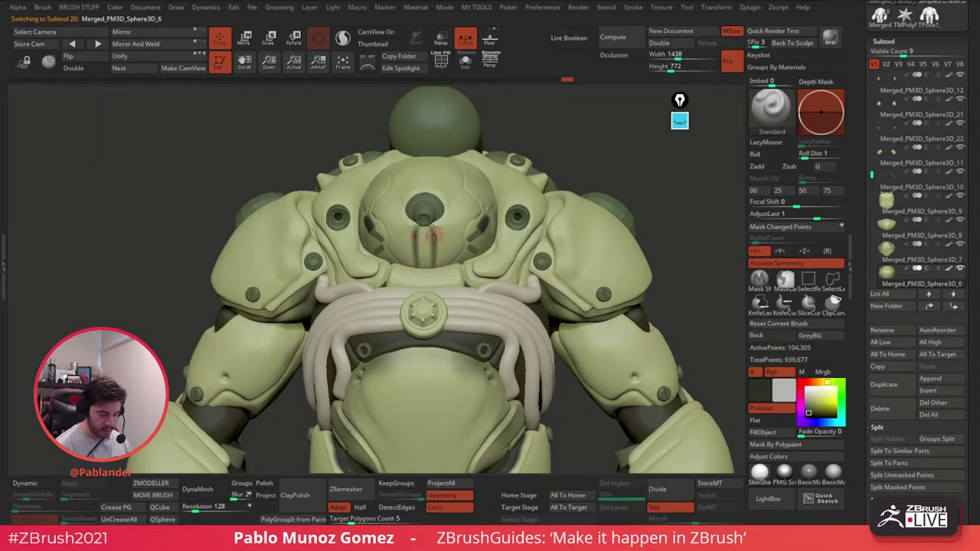
Step: Turn on Sculptris Pro and repaint the panel lines below the helmet's lens in dark olive with a smaller brush
right_click(452, 228)
key(ctrl+z)
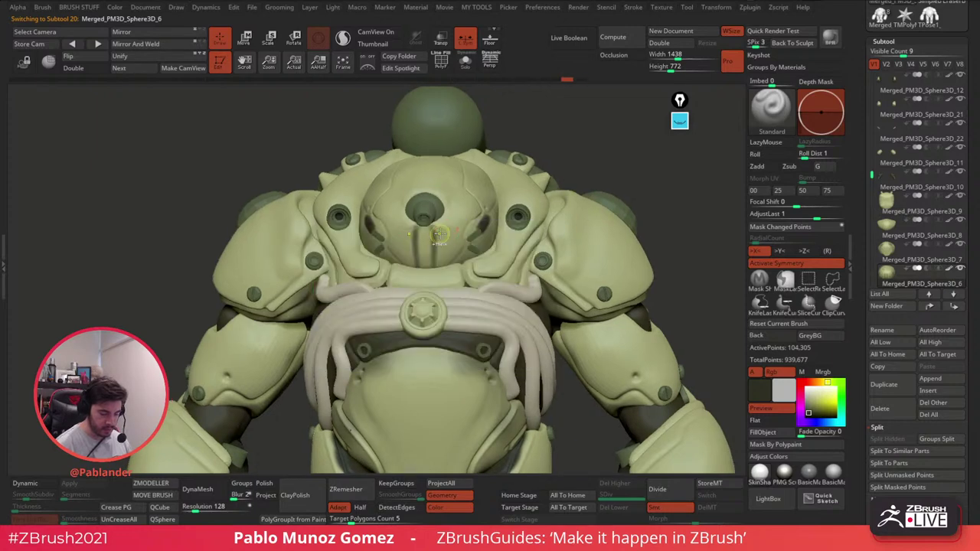
right_click(438, 230)
mouse_move(438, 230)
ctrl+right_down()
mouse_move(445, 232)
mouse_move(431, 245)
ctrl+right_up()
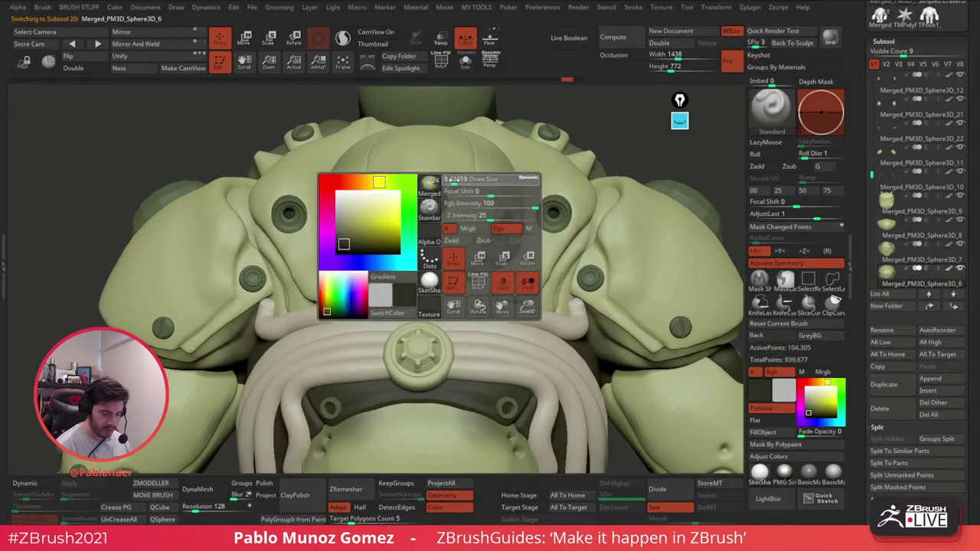
click(342, 38)
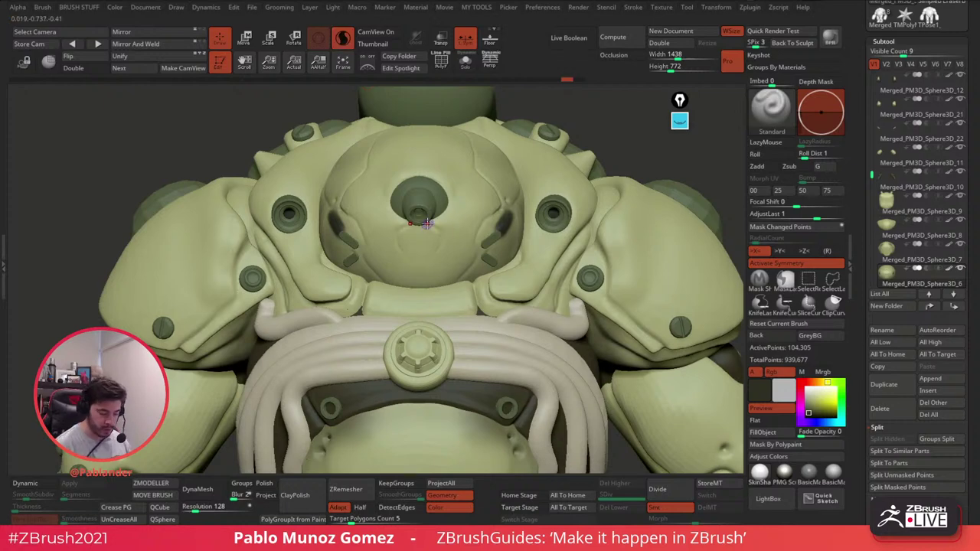
mouse_move(426, 222)
mouse_down()
mouse_move(439, 231)
mouse_move(436, 288)
mouse_up()
mouse_move(460, 205)
right_down()
mouse_move(433, 220)
mouse_move(428, 259)
right_up()
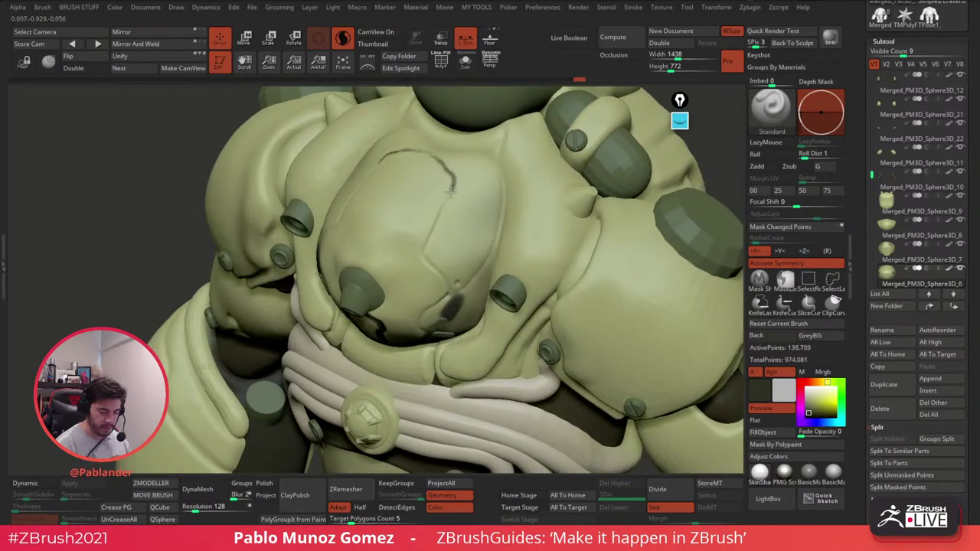
Step: Trace the angular panel line down the side of the helmet in dark olive, redoing the uneven strokes
drag(448, 289, 453, 291)
right_drag(461, 228, 464, 260)
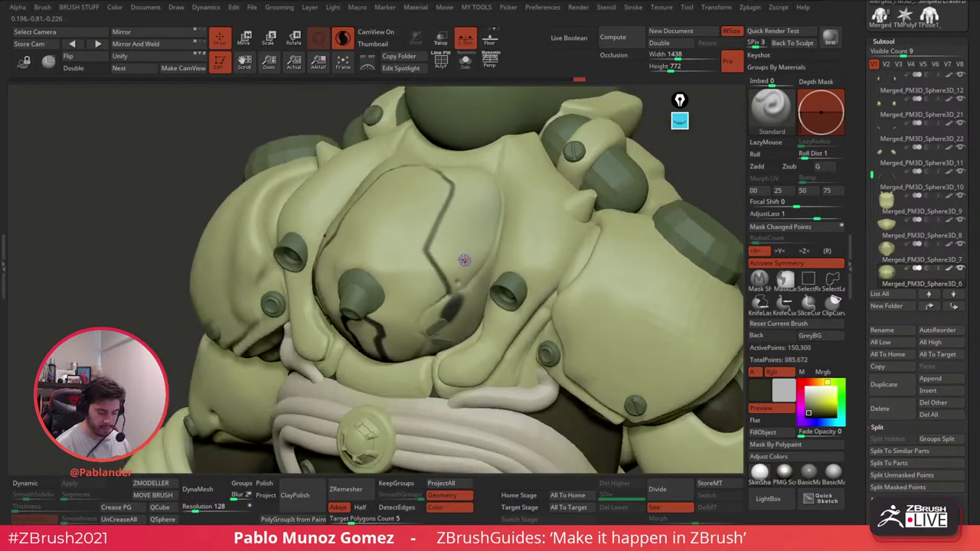
key(ctrl+z)
drag(452, 187, 438, 219)
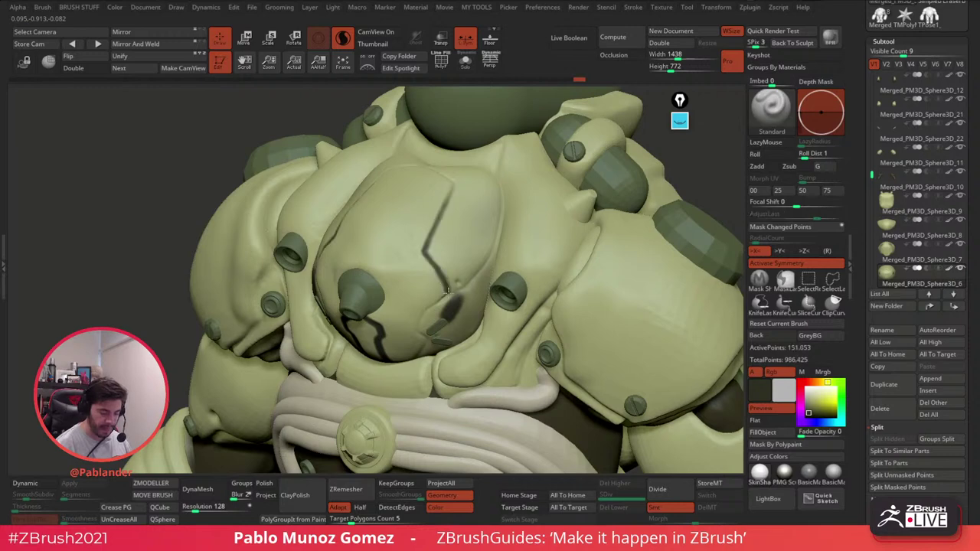
key(ctrl+z)
Step: Trace dark olive panel lines around the helmet's outer side edge and across its crown
drag(450, 294, 491, 261)
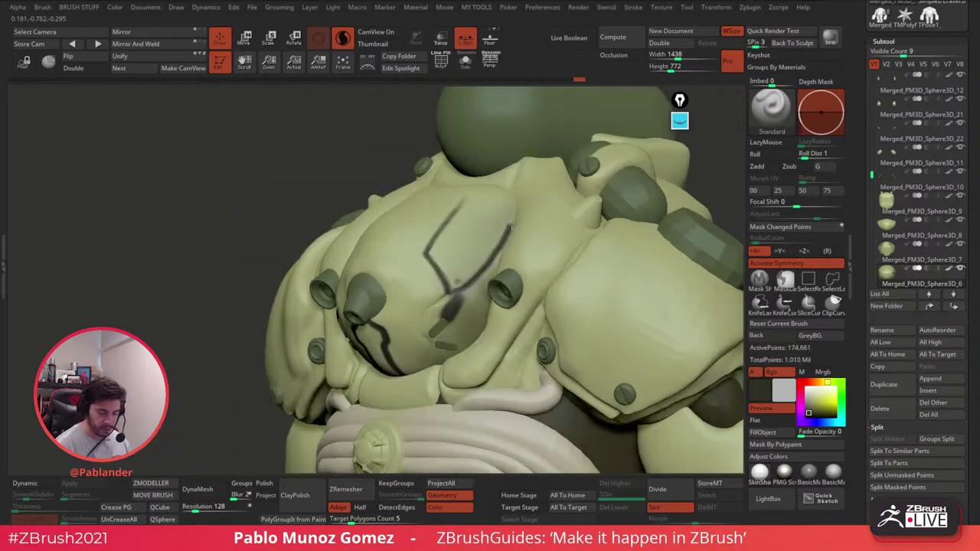
drag(511, 225, 513, 203)
right_drag(513, 174, 467, 207)
drag(453, 165, 437, 155)
drag(457, 175, 466, 205)
right_drag(481, 188, 504, 156)
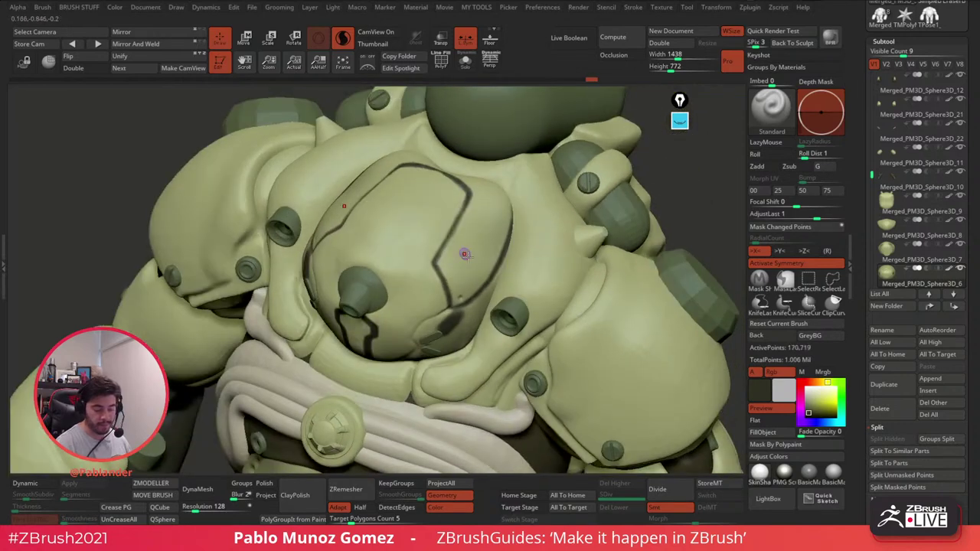
Step: Trace the dark olive panel line from the helmet's side seam past the vents to its lower edge
right_drag(464, 254, 519, 201)
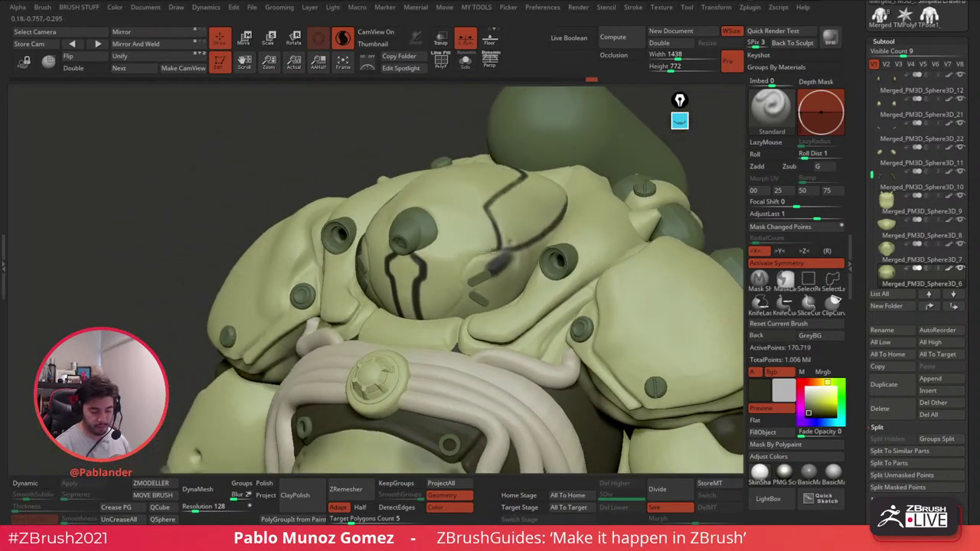
mouse_move(496, 250)
mouse_down()
mouse_move(460, 274)
mouse_move(447, 314)
mouse_up()
right_drag(457, 288, 511, 324)
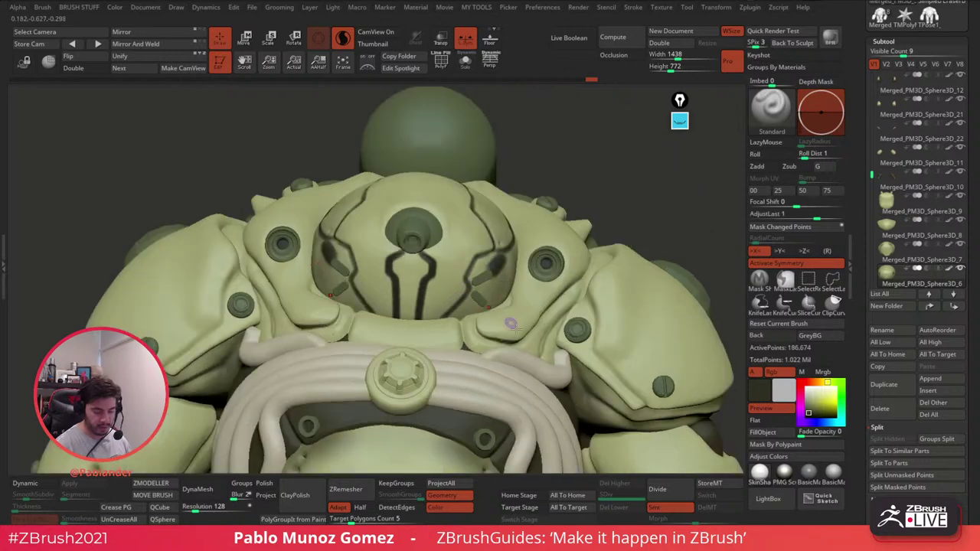
Step: Pick the light olive from the armour and clean up the edges of the dark lines around the helmet's side vents
mouse_move(759, 390)
mouse_down()
mouse_move(566, 360)
mouse_move(463, 290)
mouse_up()
right_drag(457, 287, 476, 296)
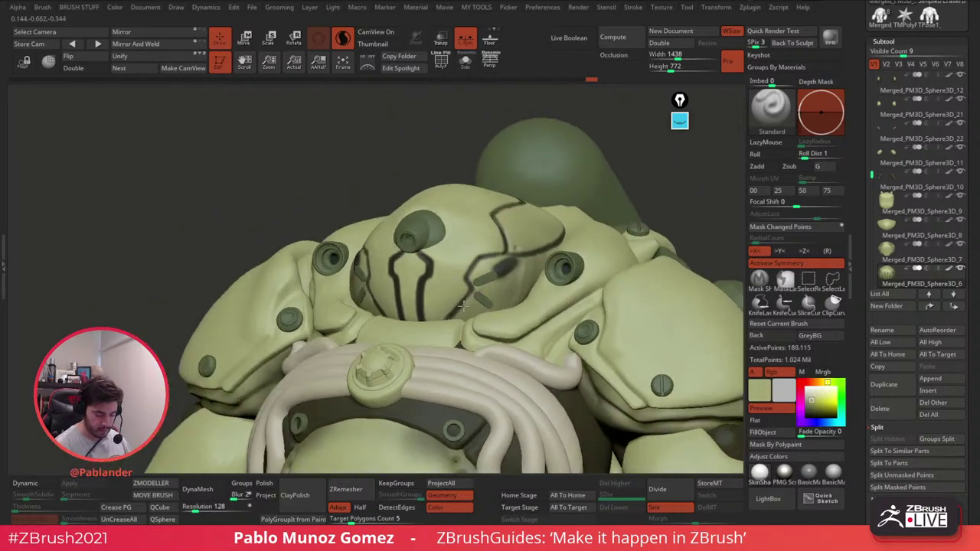
drag(463, 304, 453, 317)
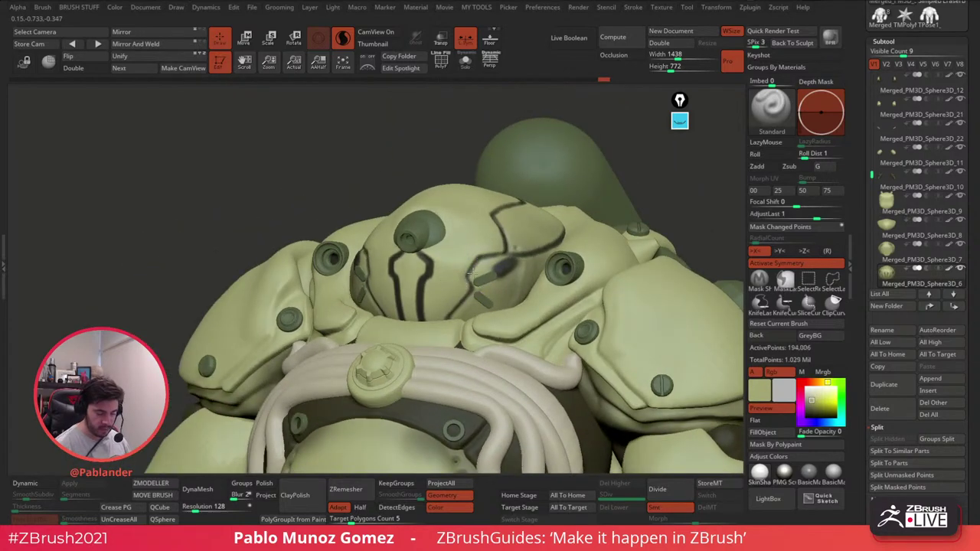
drag(498, 260, 516, 243)
right_drag(516, 243, 543, 257)
mouse_move(534, 262)
mouse_down()
mouse_move(516, 265)
mouse_move(520, 277)
mouse_up()
mouse_move(520, 277)
right_down()
mouse_move(557, 271)
mouse_move(533, 222)
right_up()
alt+right_drag(623, 324, 531, 220)
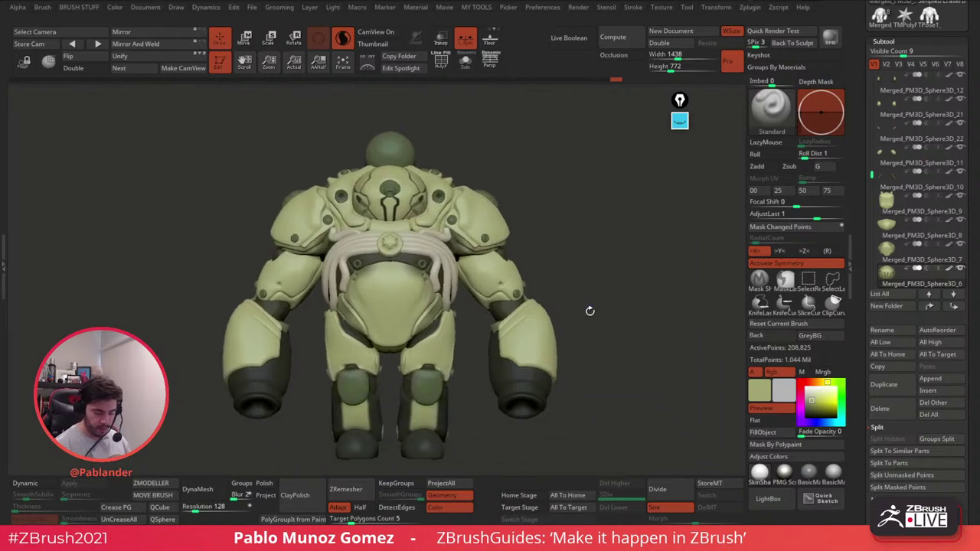
Step: Merge all visible subtools of the suit into one new tool and switch to that merged tool
alt+click(516, 285)
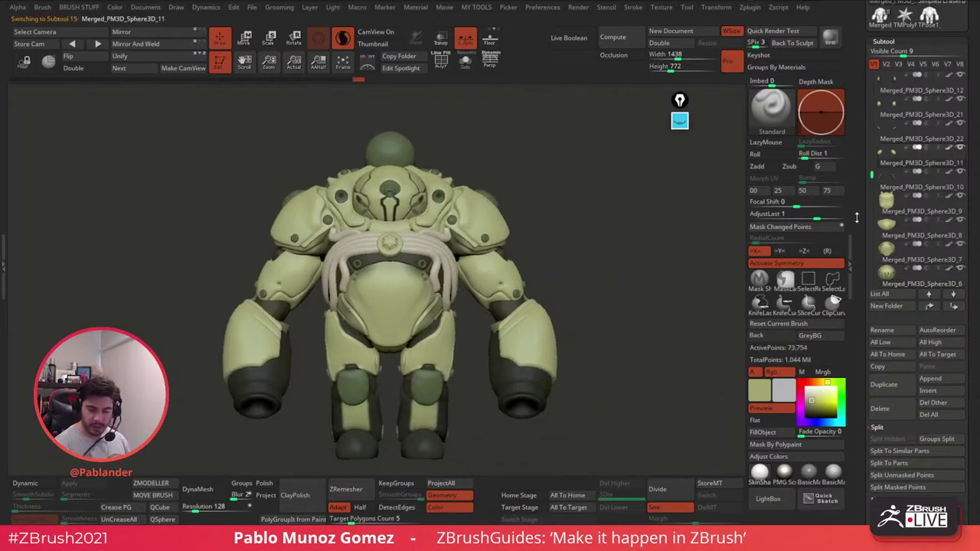
drag(857, 217, 862, 292)
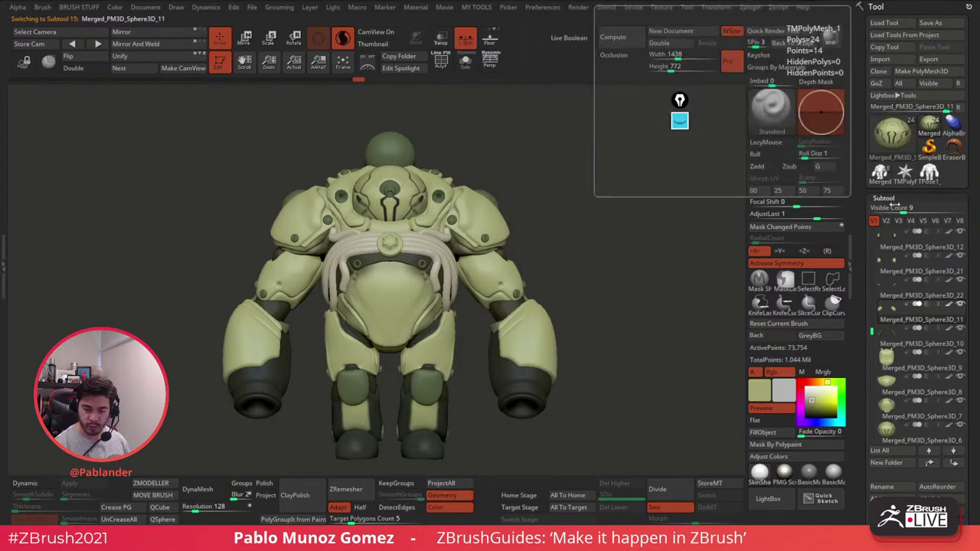
scroll(880, 230, up, 5)
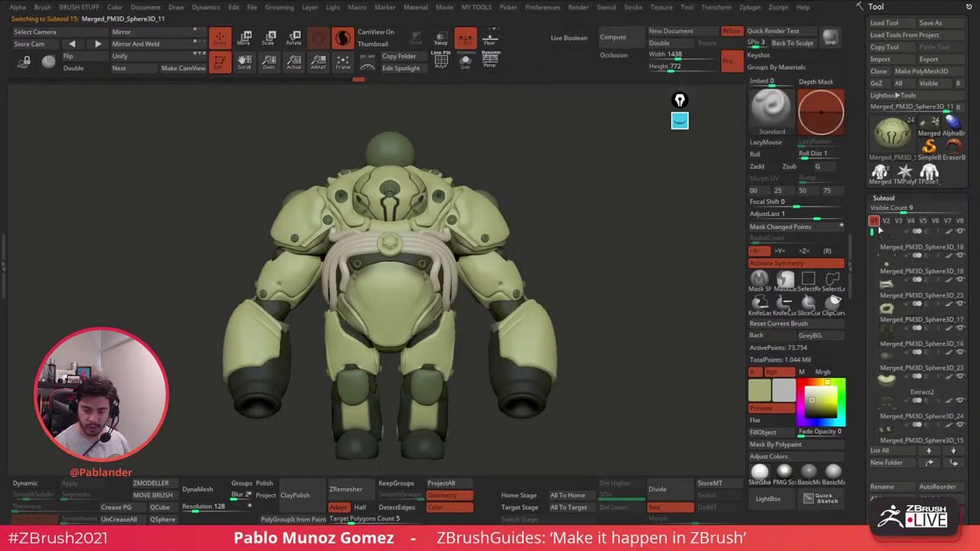
scroll(880, 230, down, 6)
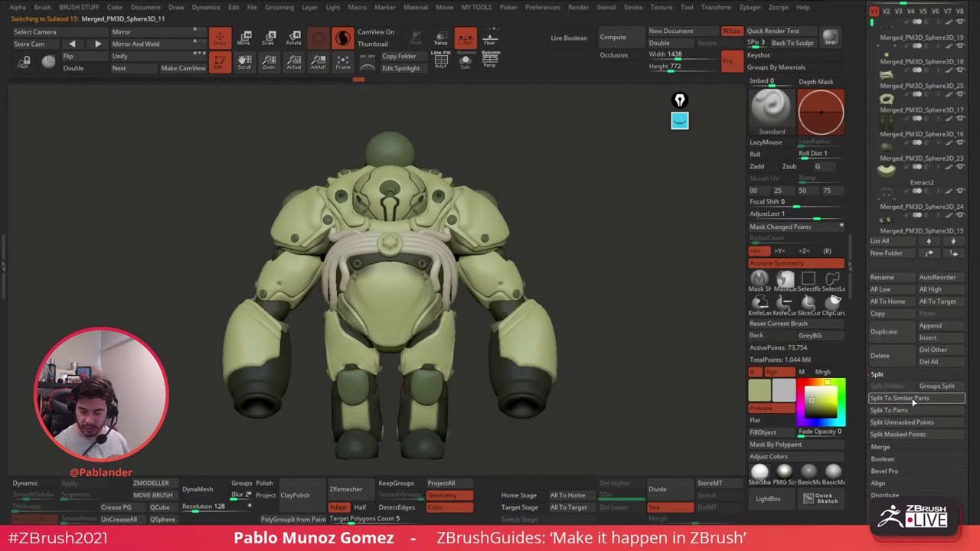
click(895, 446)
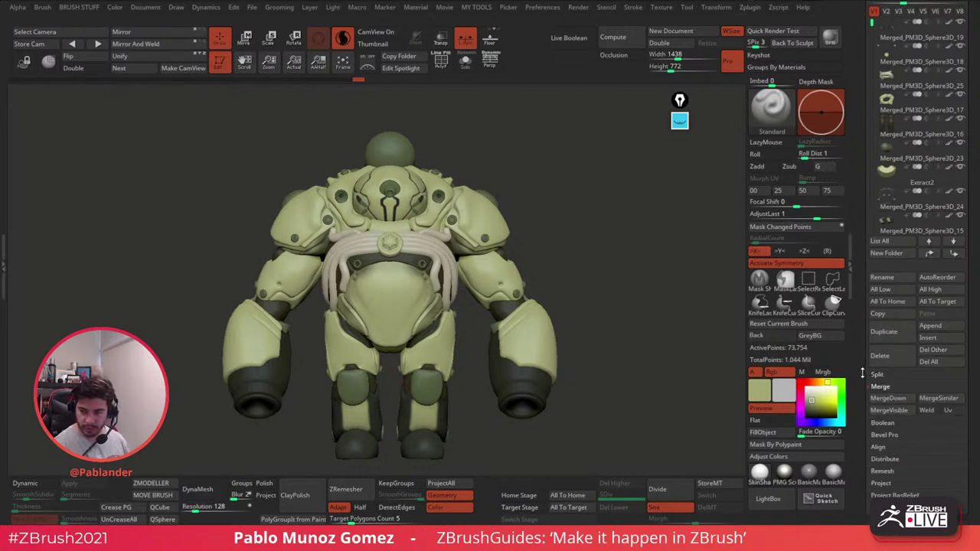
drag(862, 370, 861, 454)
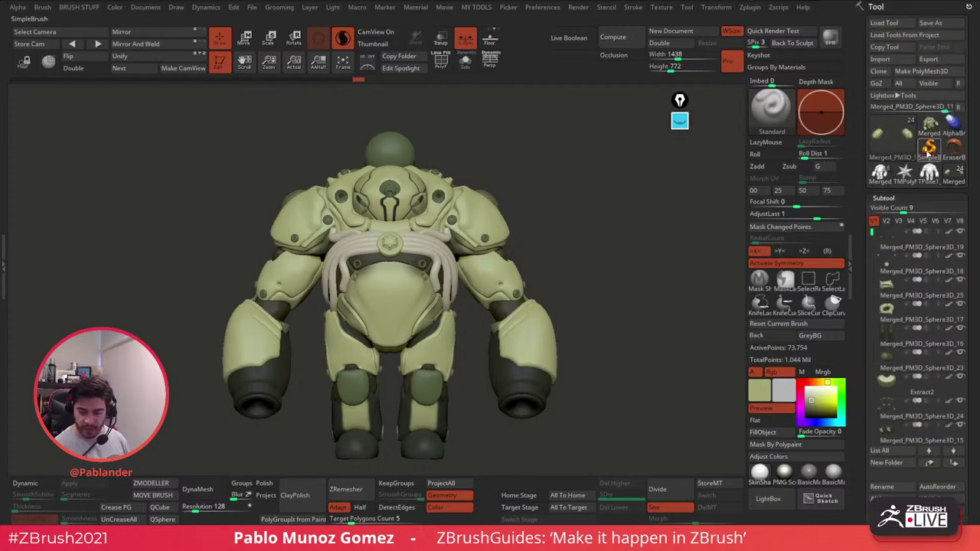
click(930, 128)
Step: Compute an ambient occlusion mask, invert it, hide its display and fill the suit's recesses with dark olive
drag(604, 281, 616, 267)
click(617, 38)
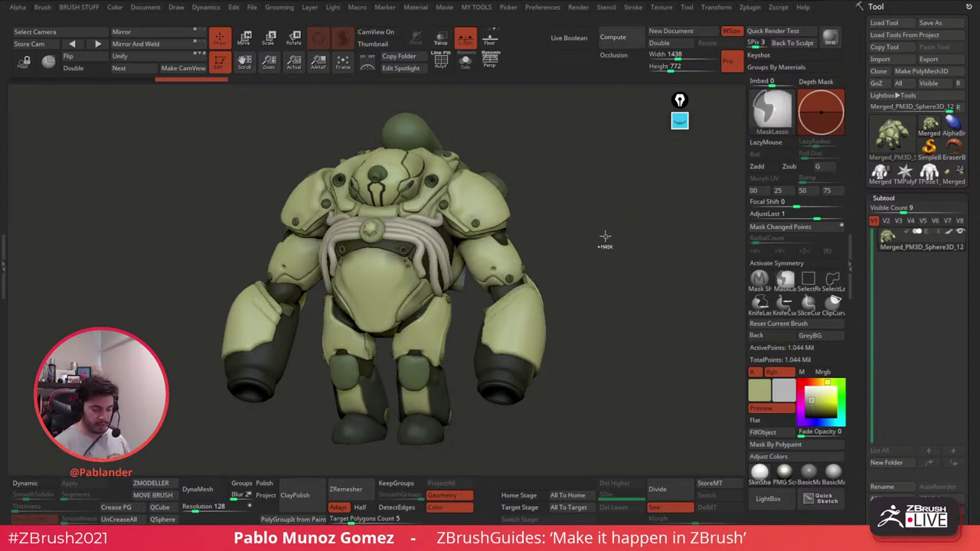
ctrl+click(628, 274)
key(ctrl+h)
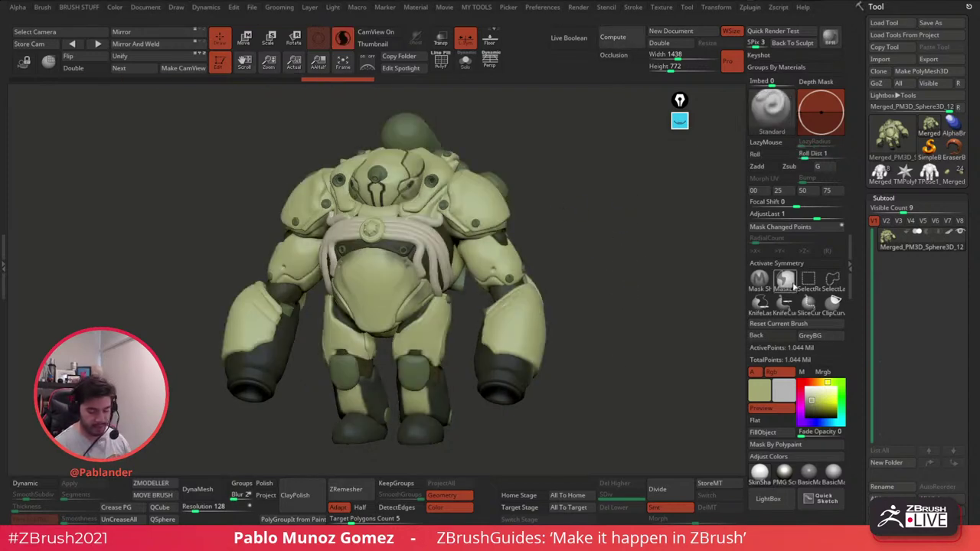
drag(812, 402, 806, 413)
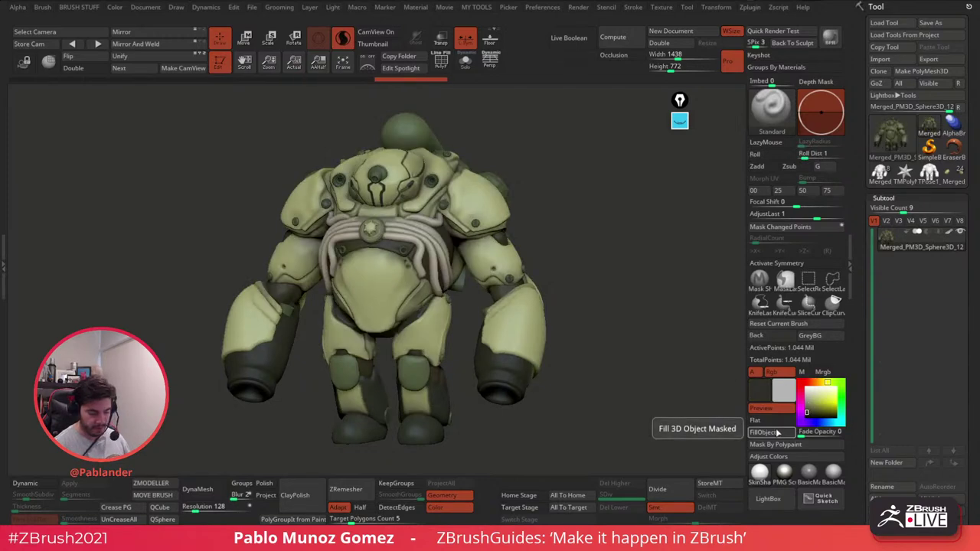
drag(604, 295, 646, 338)
Step: Choose a pale yellow-green, set the Standard brush to Alpha 08 with the DragRect stroke, and undo the test stamp on the forearm
click(808, 401)
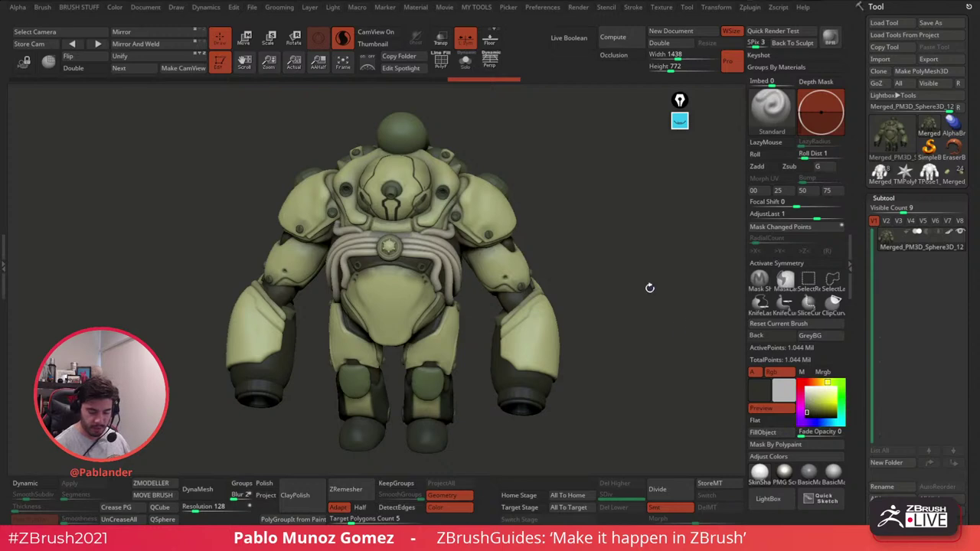
drag(817, 401, 533, 337)
click(816, 395)
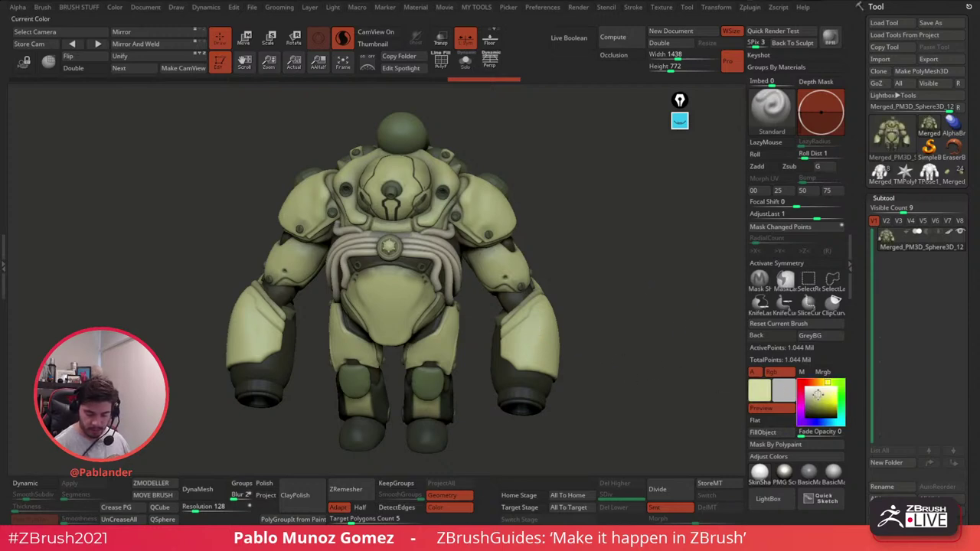
right_drag(548, 319, 567, 313)
key(b)
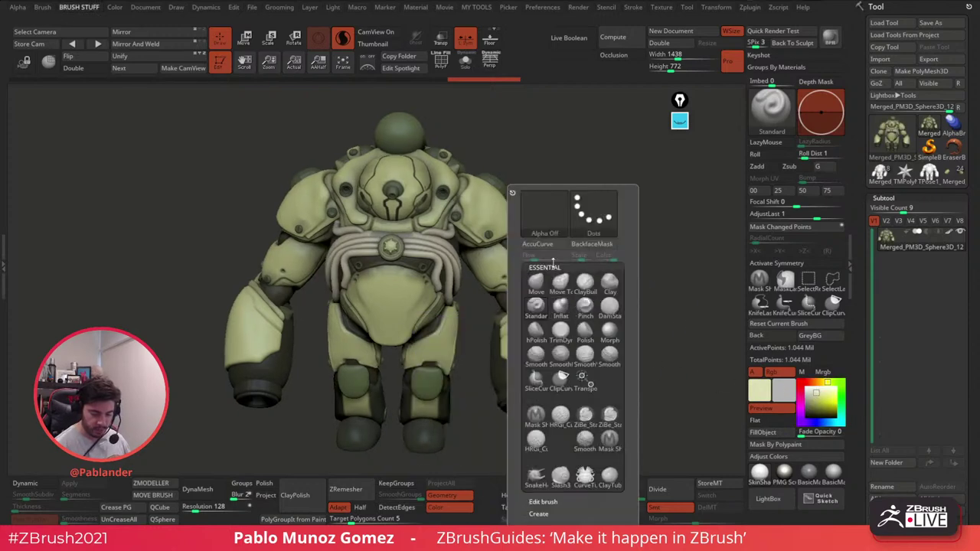
click(546, 229)
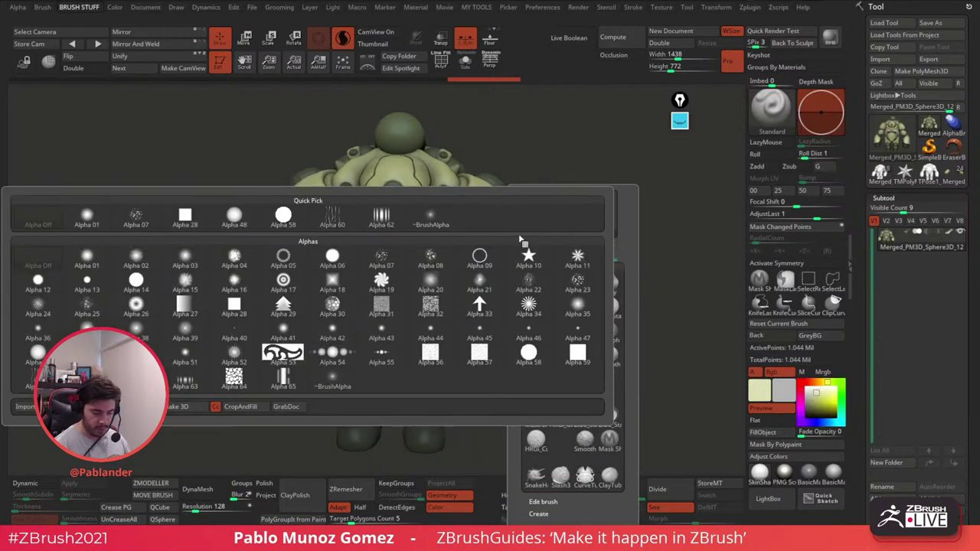
click(430, 258)
click(608, 234)
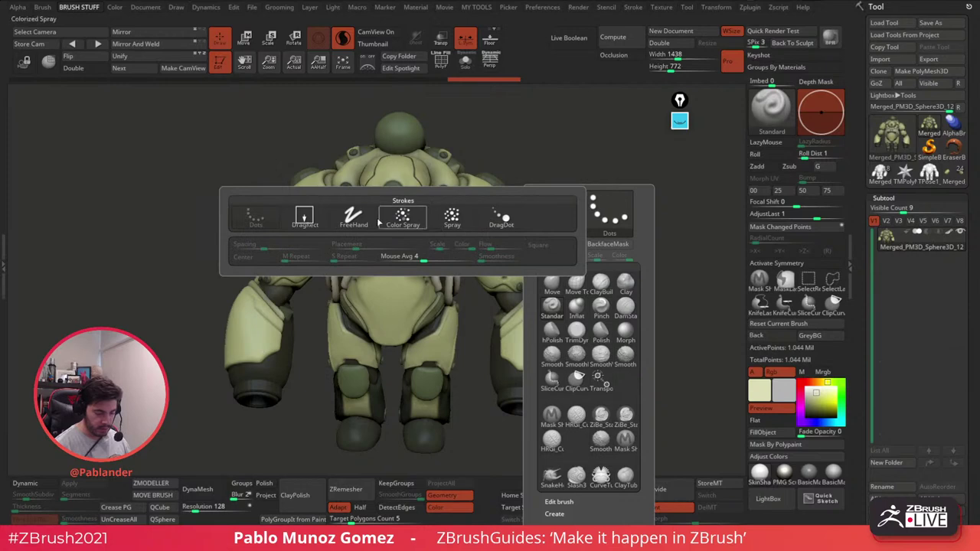
click(315, 220)
key(ctrl+z)
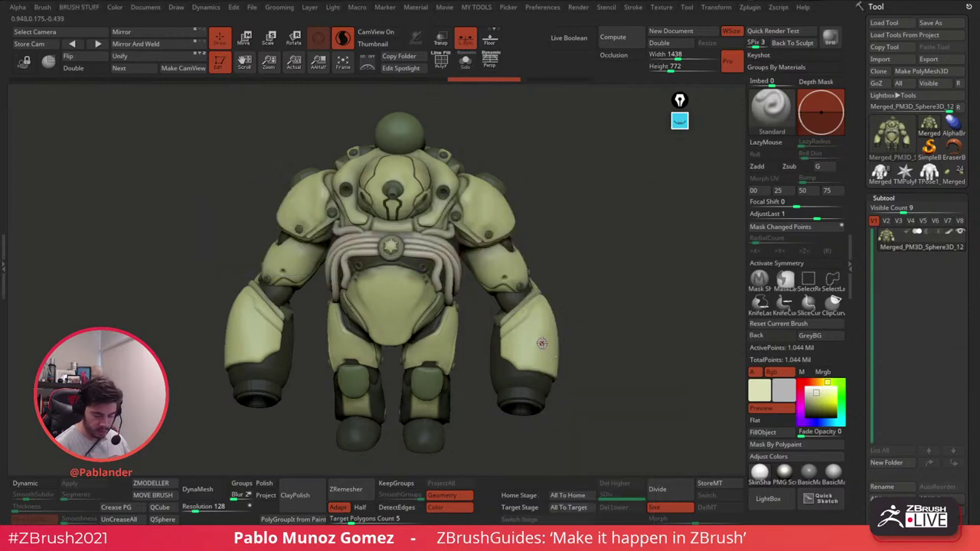
Step: Turn on X symmetry, sample the light olive and stamp speckled colour variation over the front armour plates
key(x)
key(c)
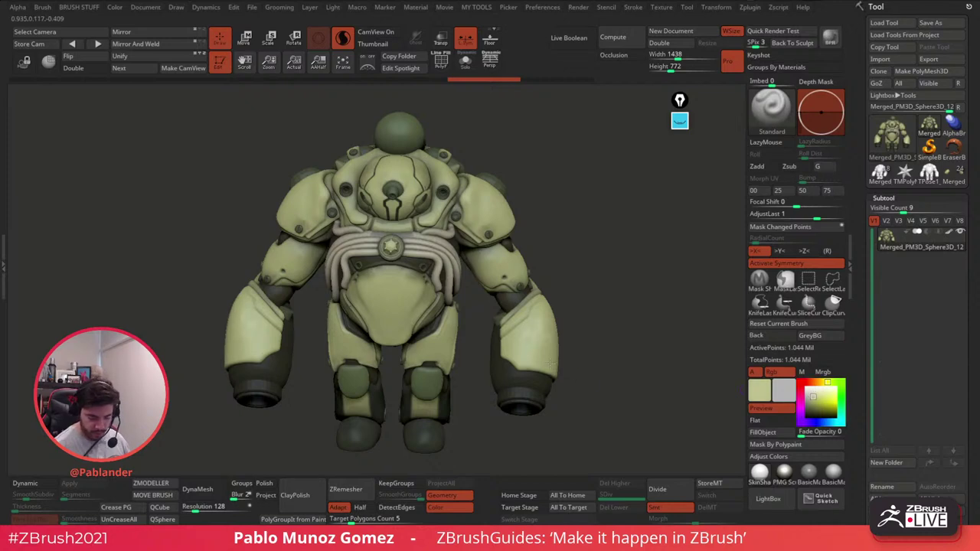
drag(498, 262, 491, 248)
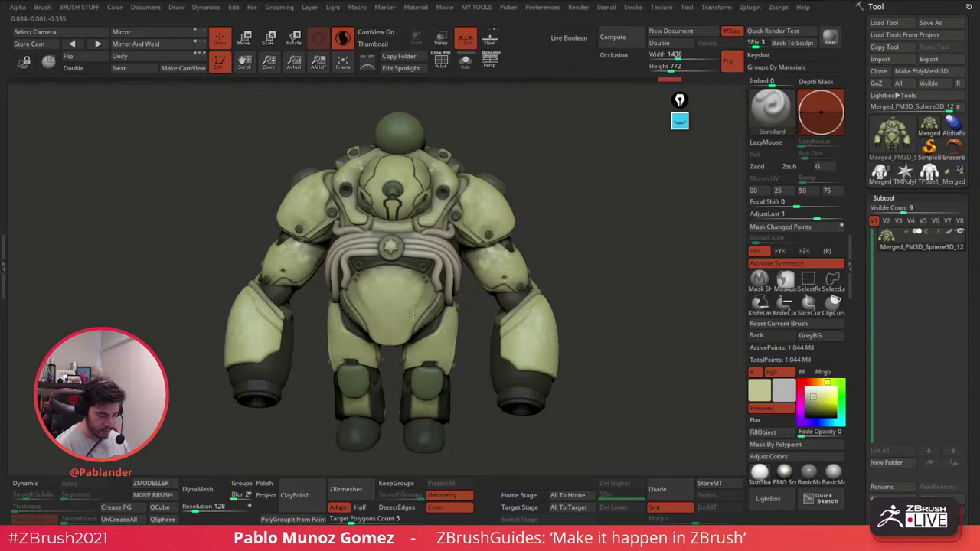
Step: Sample the muted green from the back tank and stamp speckled variation around the tank and upper back
right_drag(506, 304, 431, 205)
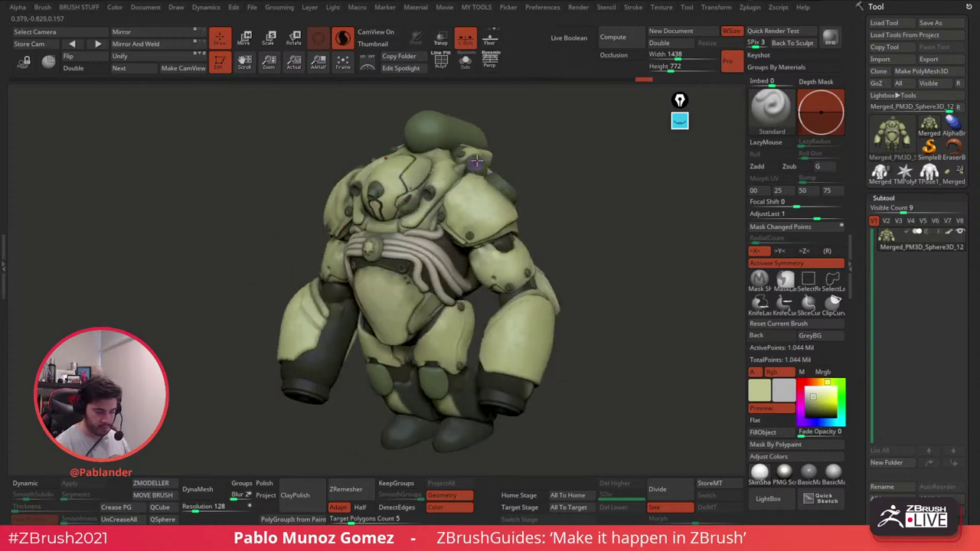
drag(761, 390, 459, 151)
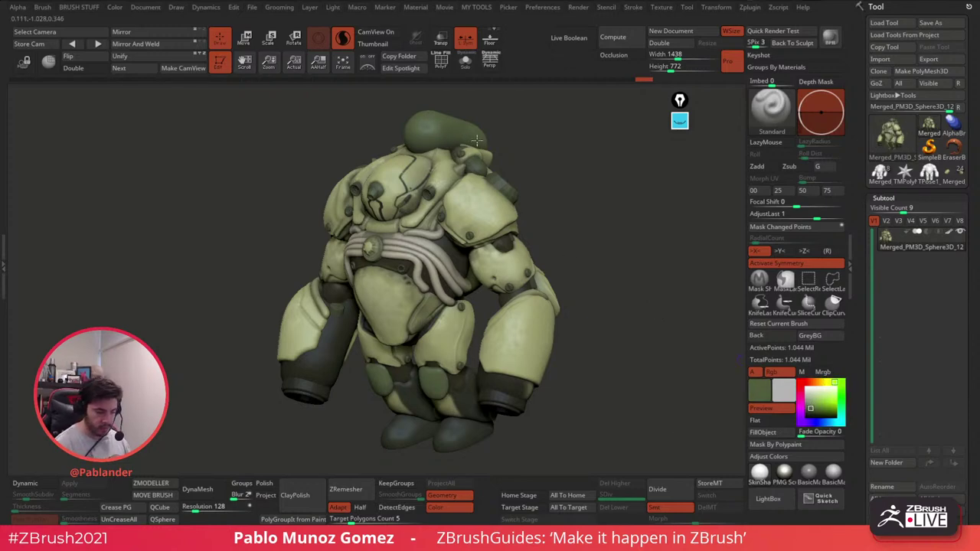
mouse_move(487, 137)
right_down()
mouse_move(655, 324)
mouse_move(534, 323)
mouse_move(566, 321)
right_up()
Step: Sample the cannon cuff's dark colour, stamp mottling onto the cuff and turn off Sculptris Pro mode
key(space)
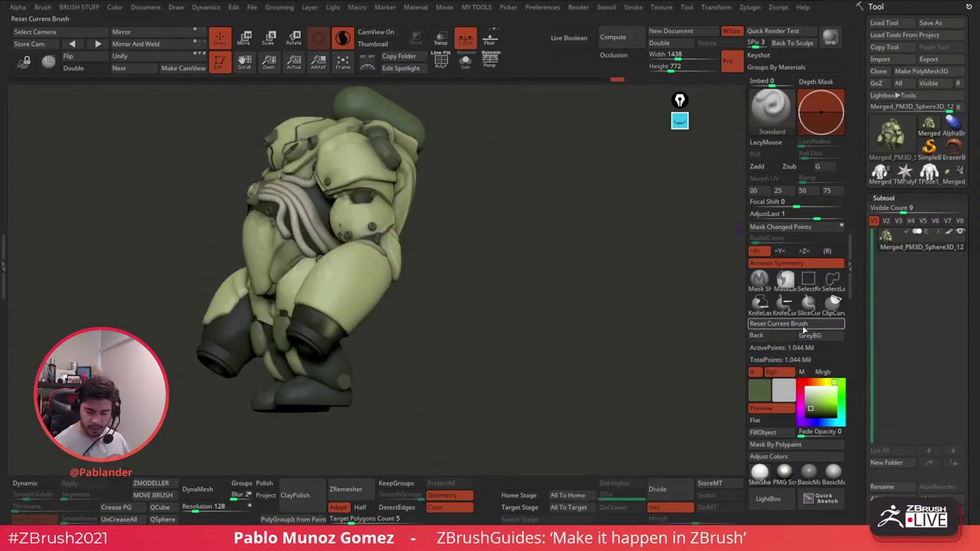
click(763, 167)
click(786, 370)
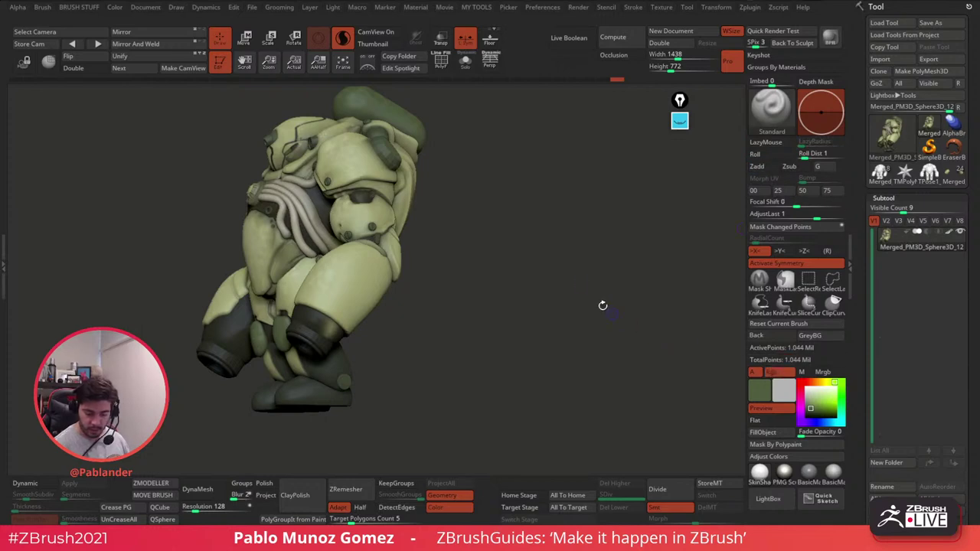
drag(811, 402, 315, 326)
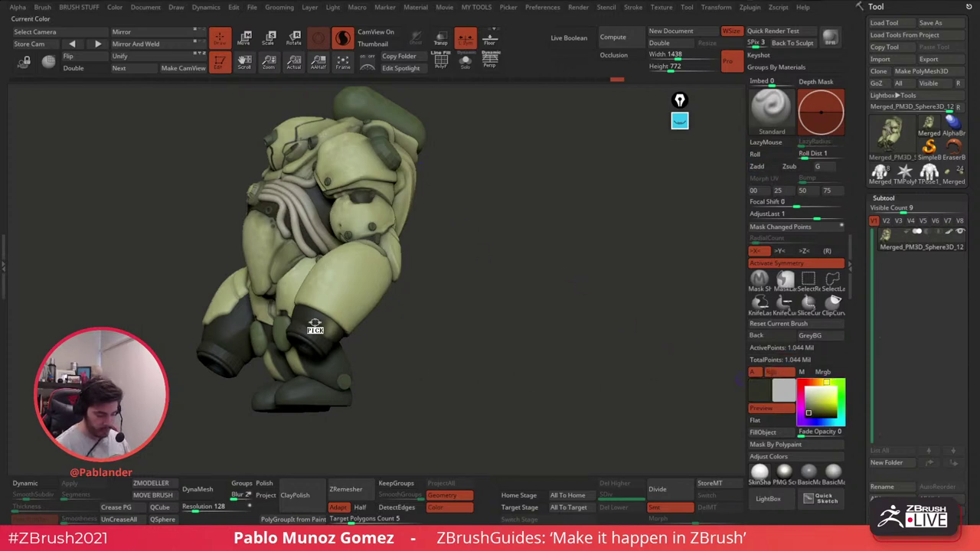
right_drag(316, 327, 327, 322)
key(space)
drag(324, 336, 333, 335)
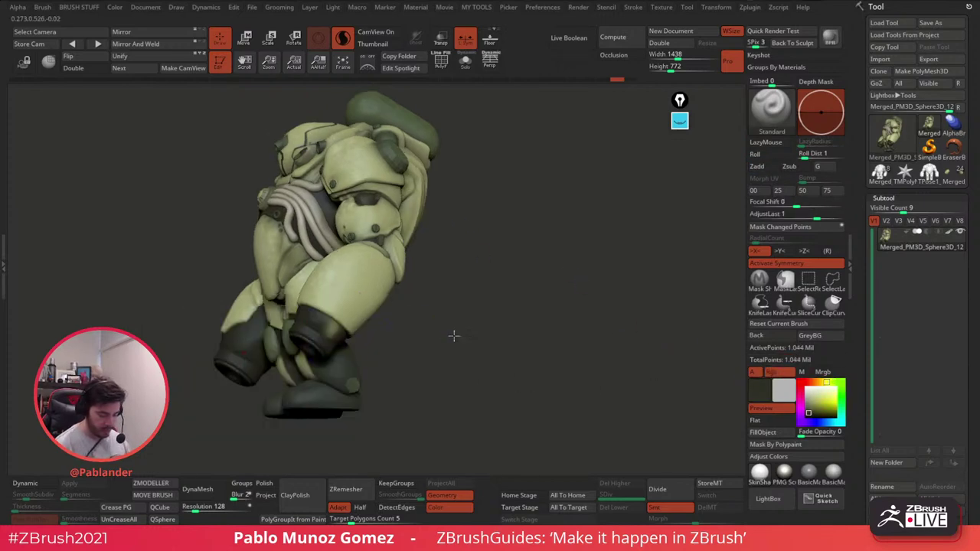
right_drag(452, 335, 564, 330)
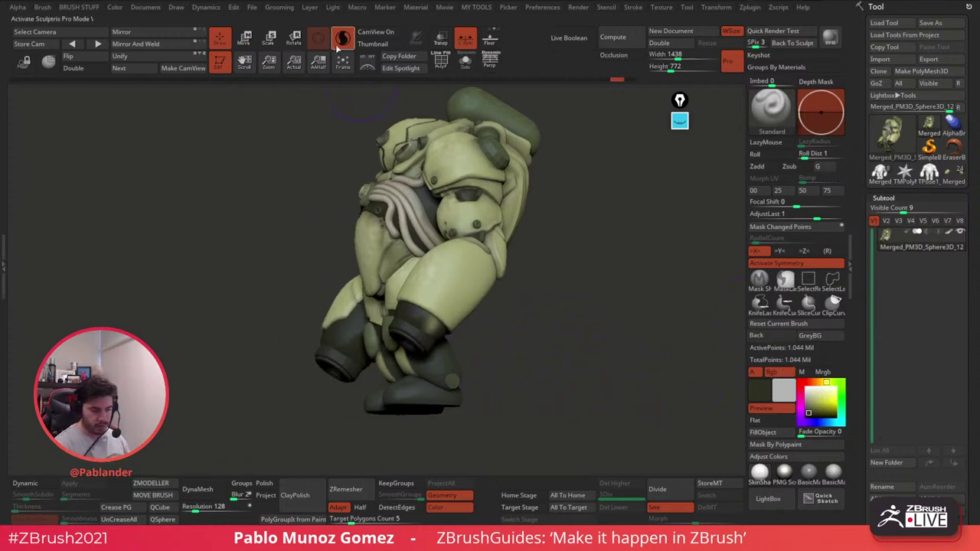
drag(436, 332, 435, 331)
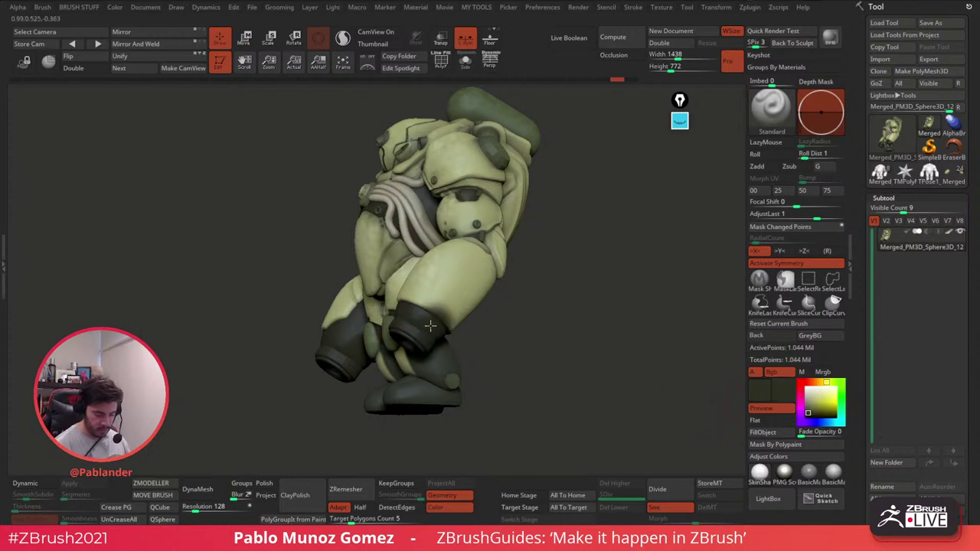
Step: Isolate the forearm pieces and divide them into separate polygroups with Auto Groups
ctrl+shift+click(433, 329)
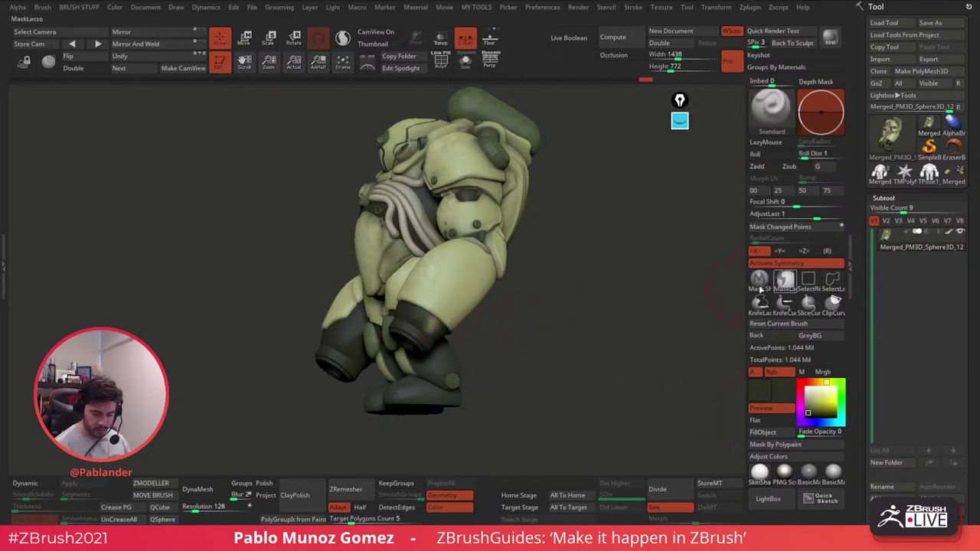
ctrl+shift+click(434, 327)
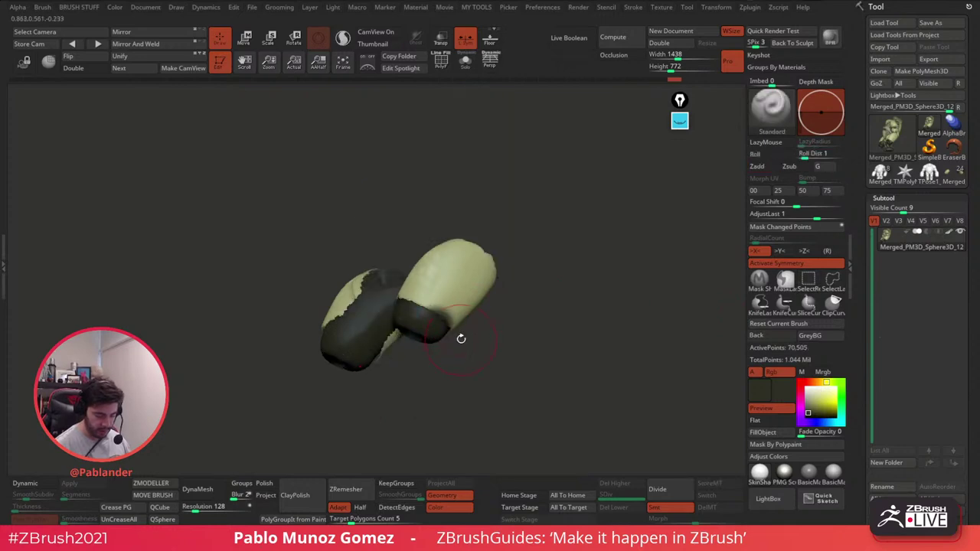
key(space)
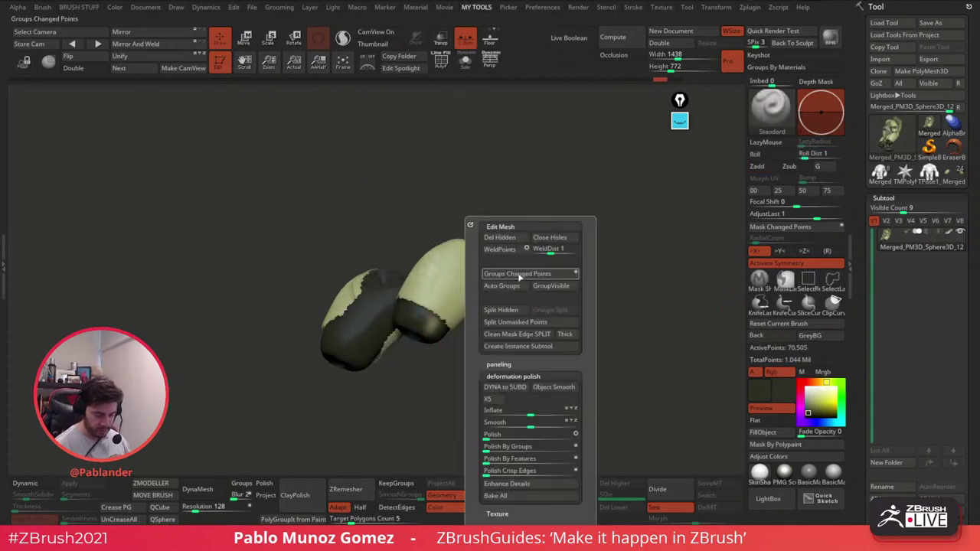
click(515, 286)
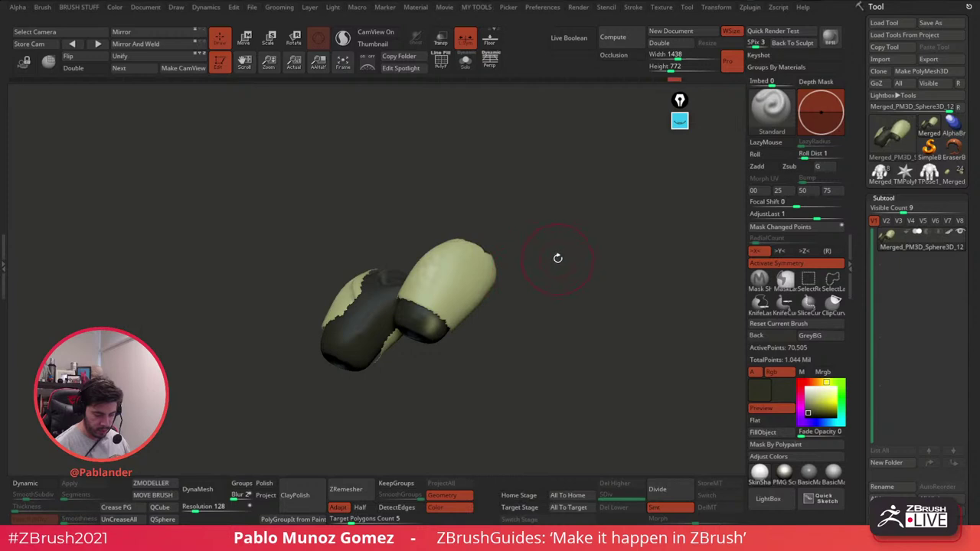
ctrl+shift+click(557, 258)
Step: Isolate a single forearm part to inspect its grouping, and bring back the full suit
ctrl+shift+click(434, 328)
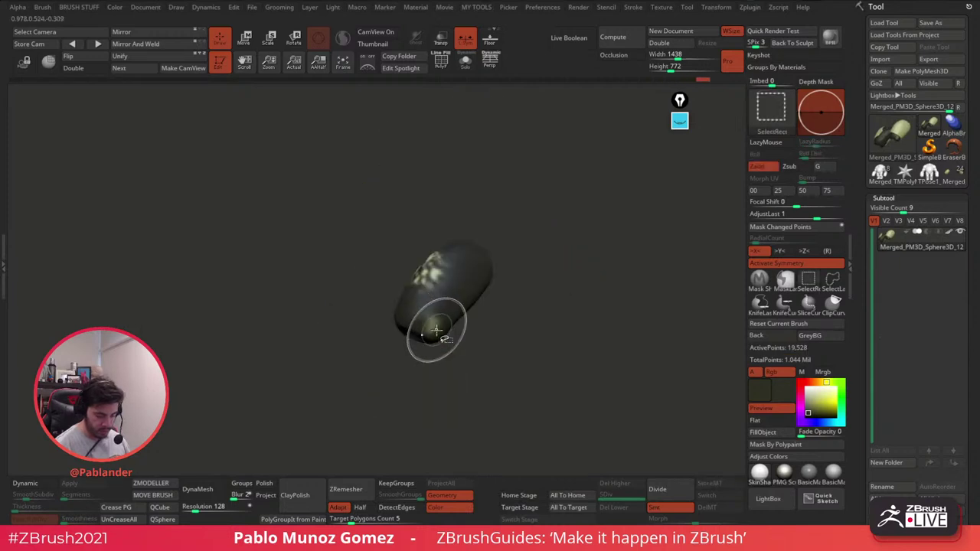
ctrl+shift+click(477, 335)
drag(481, 334, 586, 324)
ctrl+shift+click(222, 352)
ctrl+shift+click(536, 273)
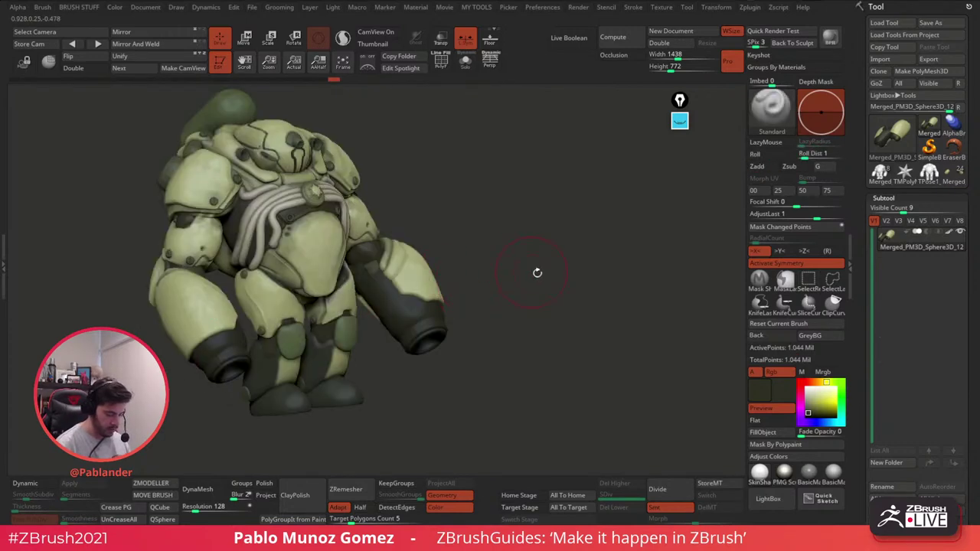
Step: Turn on perspective distortion and review the whole suit from the front and three-quarter angles
mouse_move(536, 274)
mouse_down()
mouse_move(601, 278)
mouse_move(521, 278)
mouse_move(619, 277)
mouse_move(604, 271)
mouse_up()
key(space)
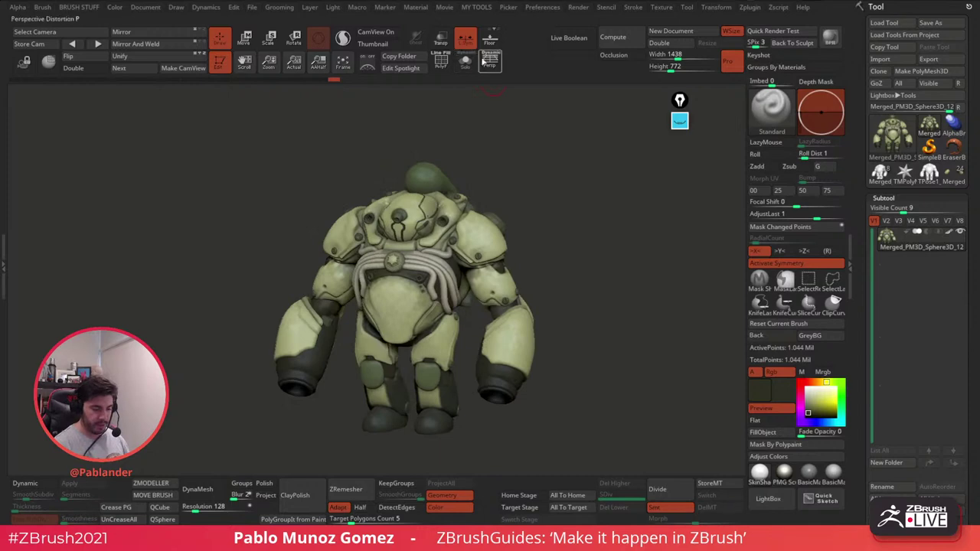
click(489, 61)
drag(610, 237, 608, 313)
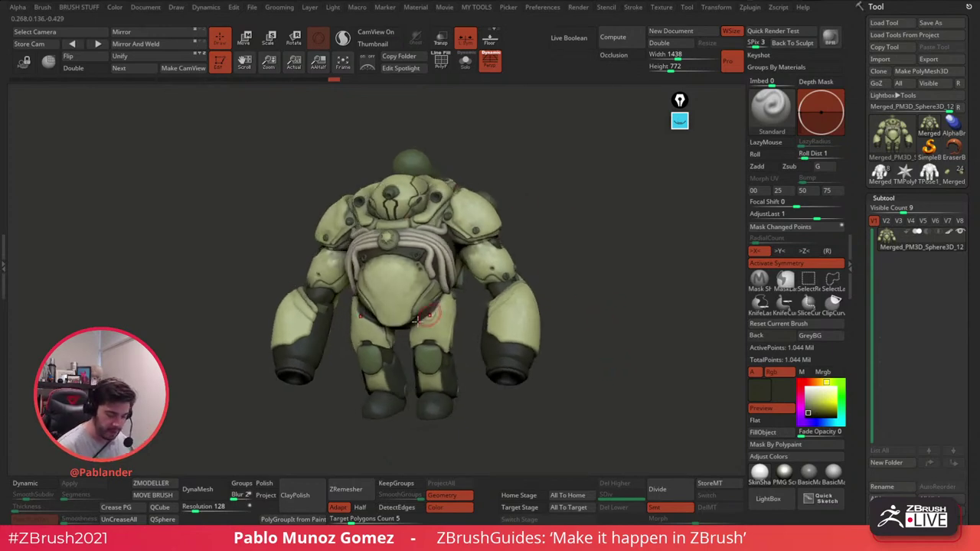
drag(623, 286, 606, 313)
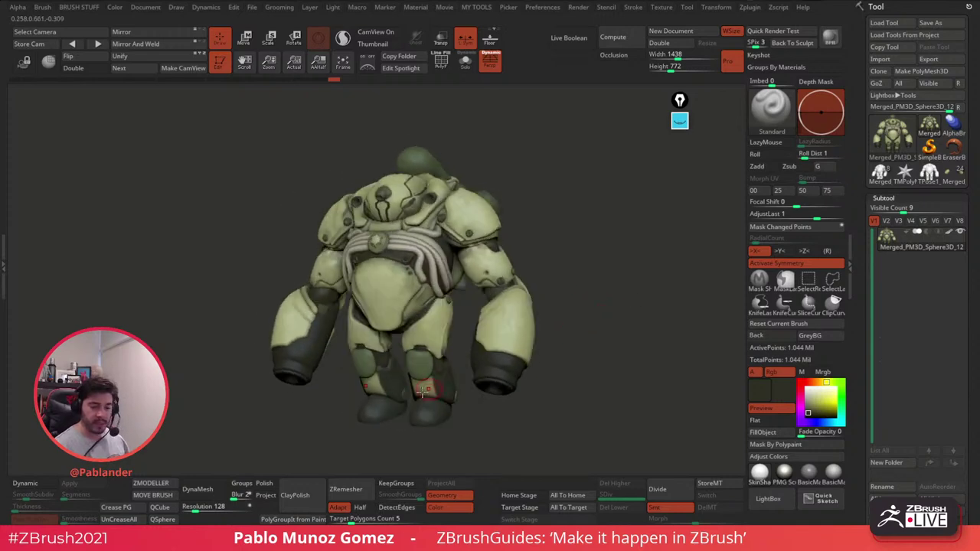
Step: Face the suit to the front and turn off constrained proportions for the document size
click(678, 100)
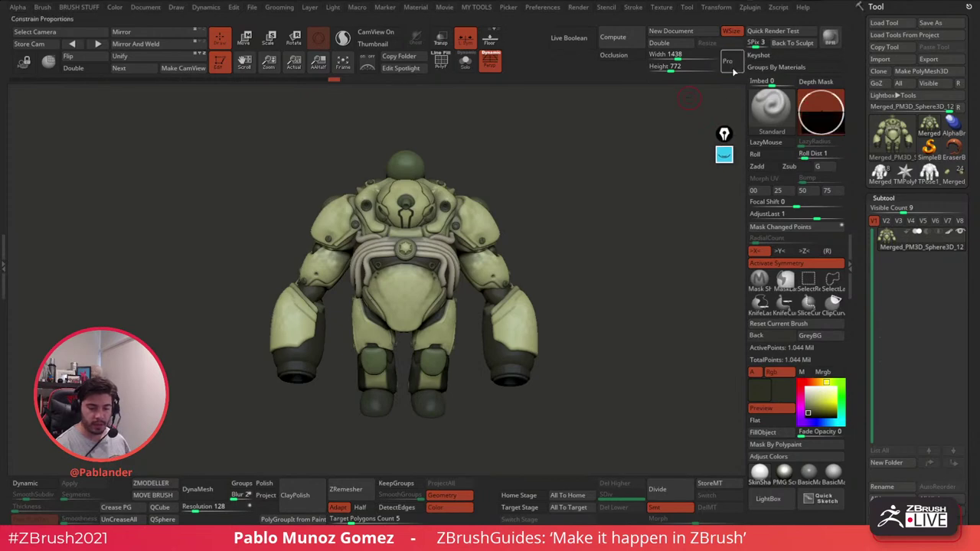
click(149, 7)
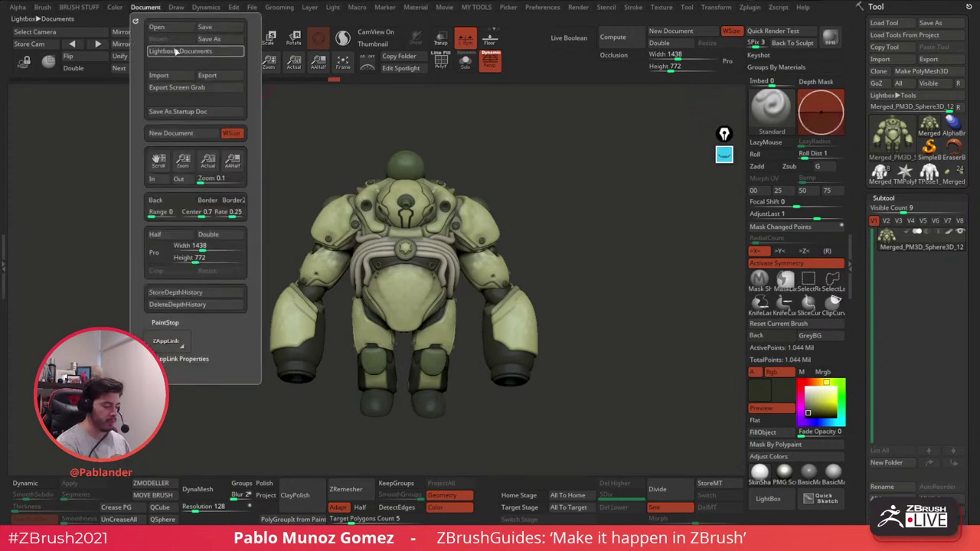
click(195, 257)
key(Return)
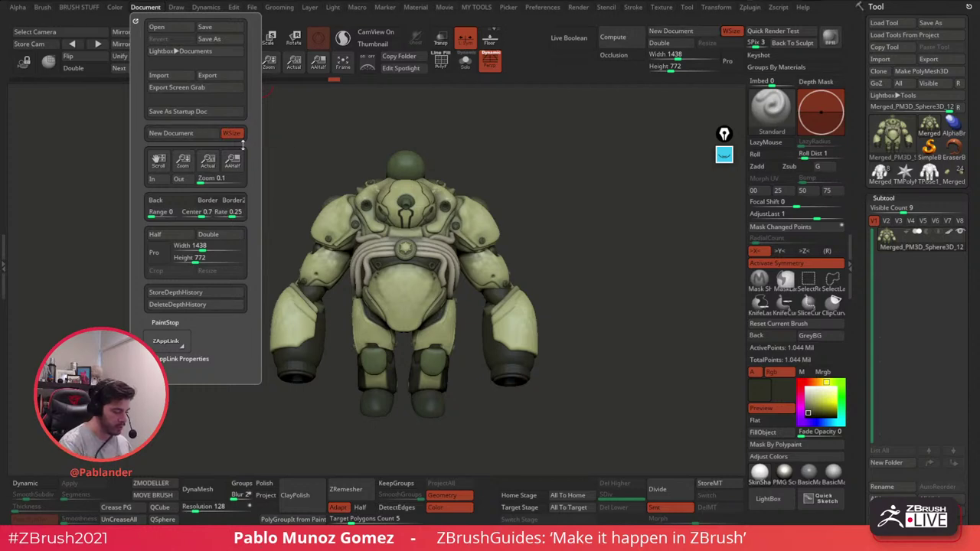
click(158, 255)
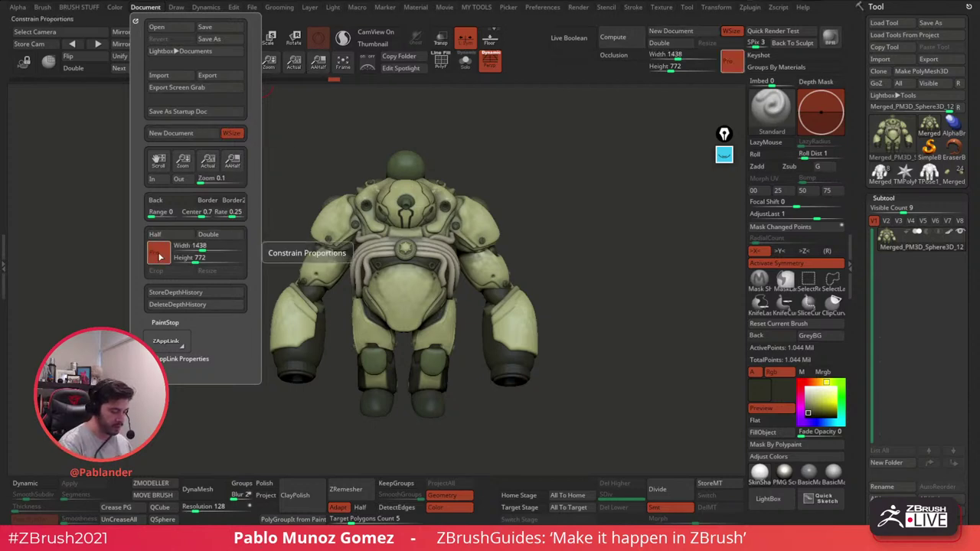
click(158, 255)
Step: Resize the document to a width of 1500 and a height of 1500
click(681, 54)
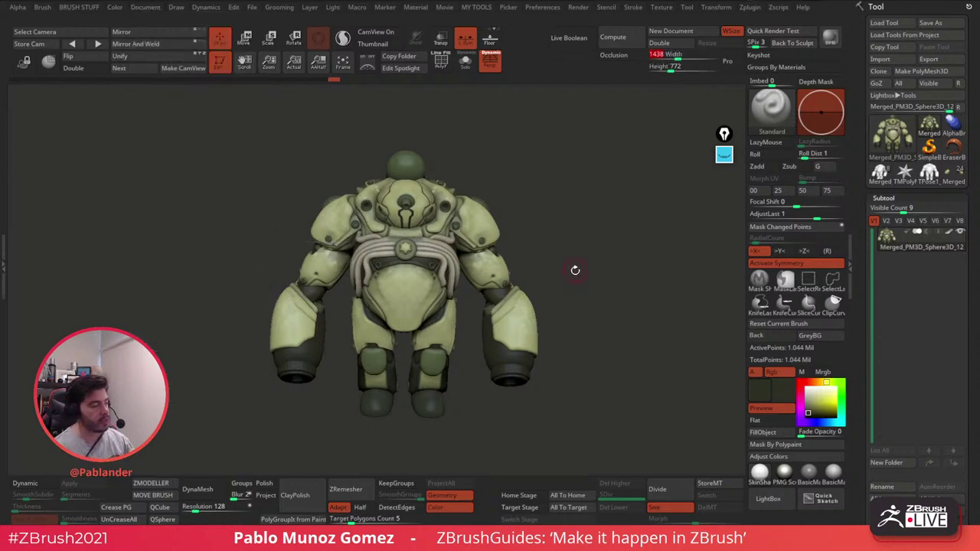
text(1500)
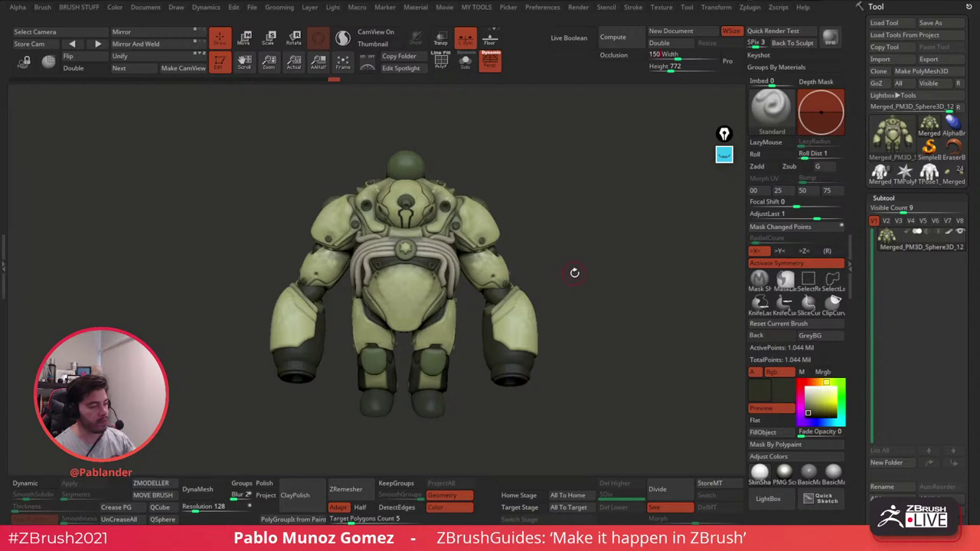
key(Tab)
text(15)
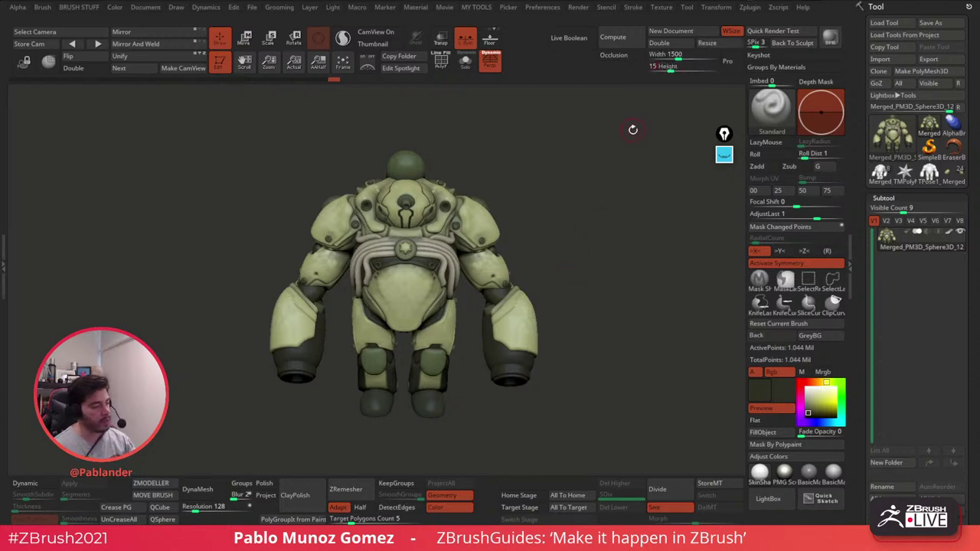
text(00)
key(Return)
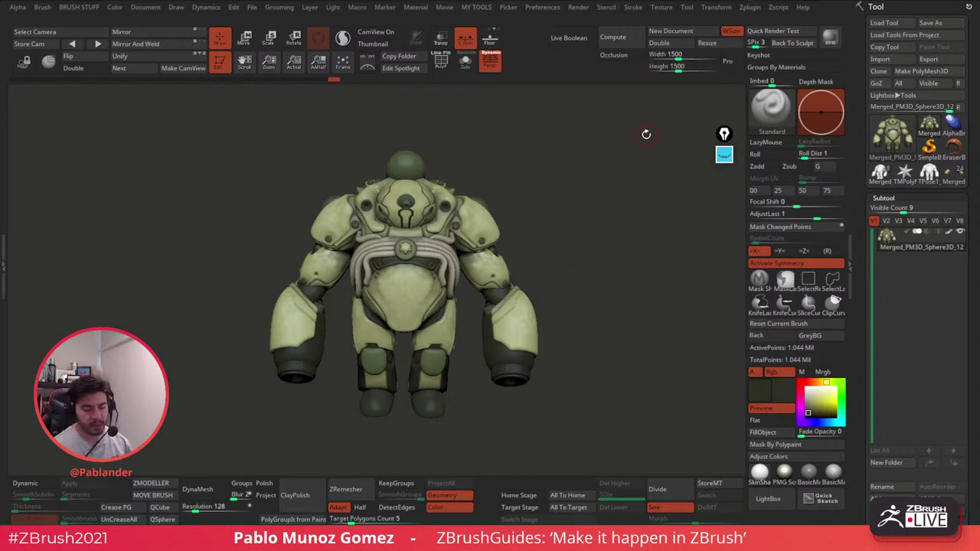
click(717, 44)
Step: Clear the stretched canvas, redraw the suit in its correct proportions, return to edit mode and reposition it
click(530, 303)
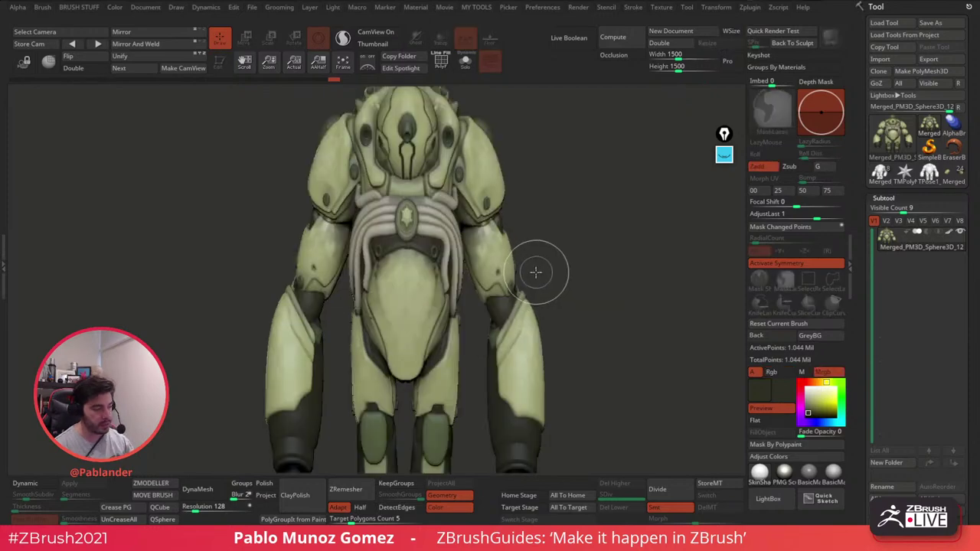
key(ctrl+n)
drag(448, 249, 459, 394)
key(t)
mouse_move(558, 320)
mouse_down()
mouse_move(600, 297)
mouse_move(591, 291)
mouse_up()
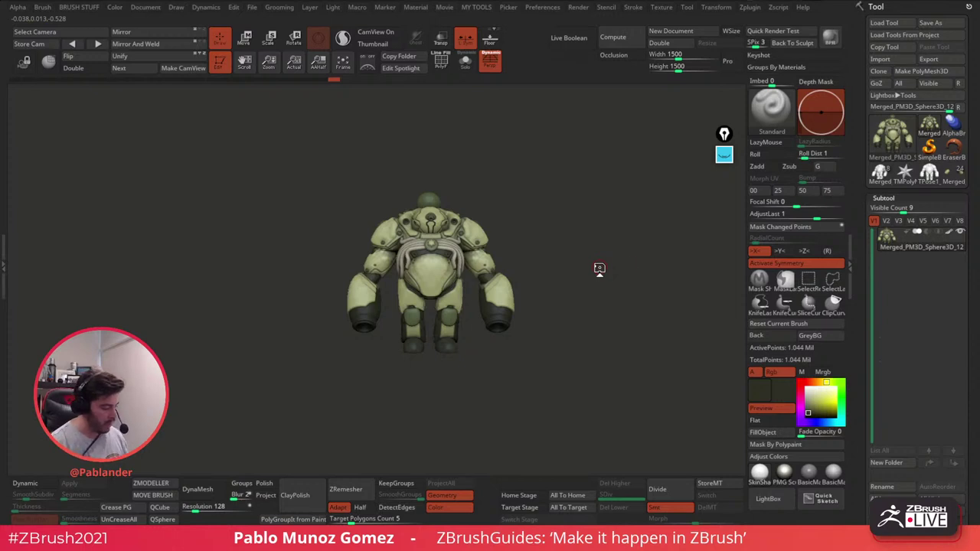
Step: Remove the palettes docked in the side tray and dock the Zplugin palette there instead
click(3, 153)
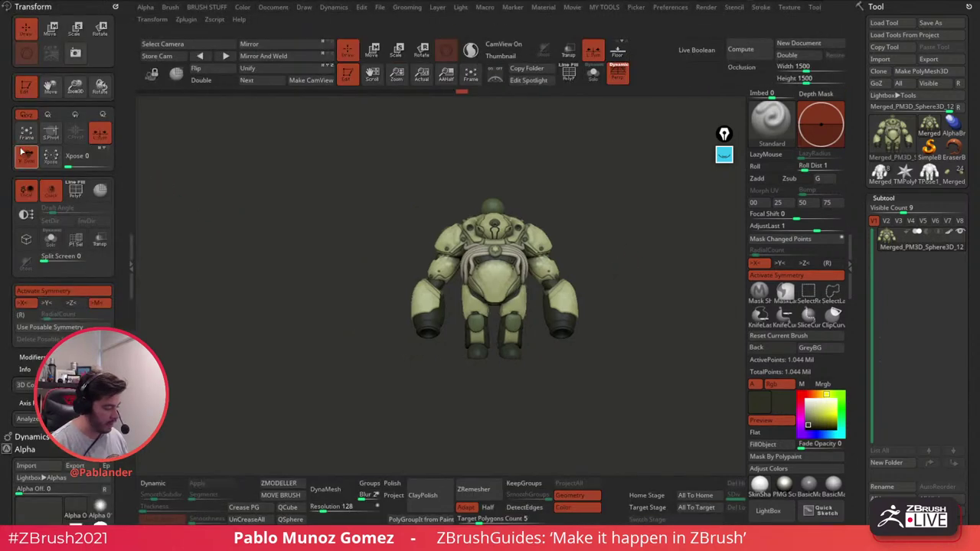
click(114, 7)
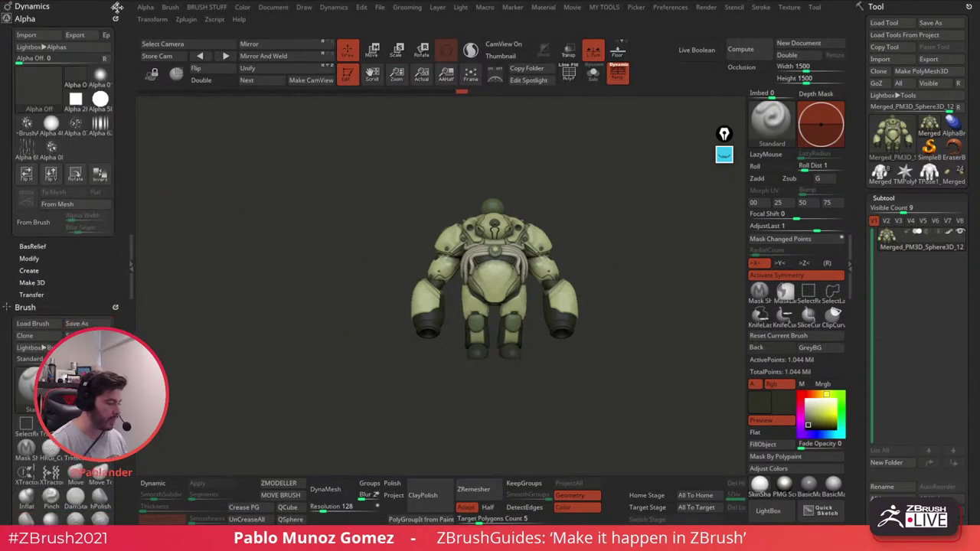
click(112, 31)
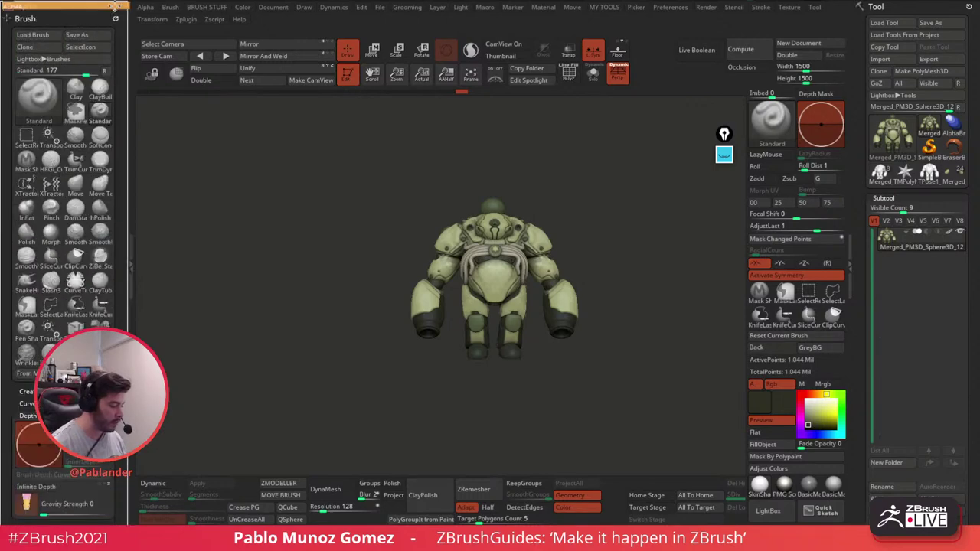
click(115, 7)
click(115, 6)
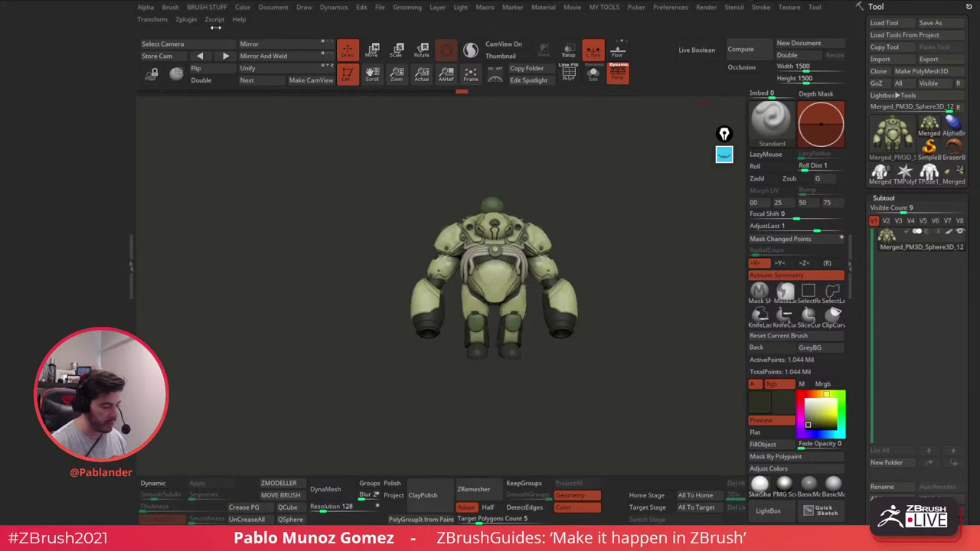
click(187, 19)
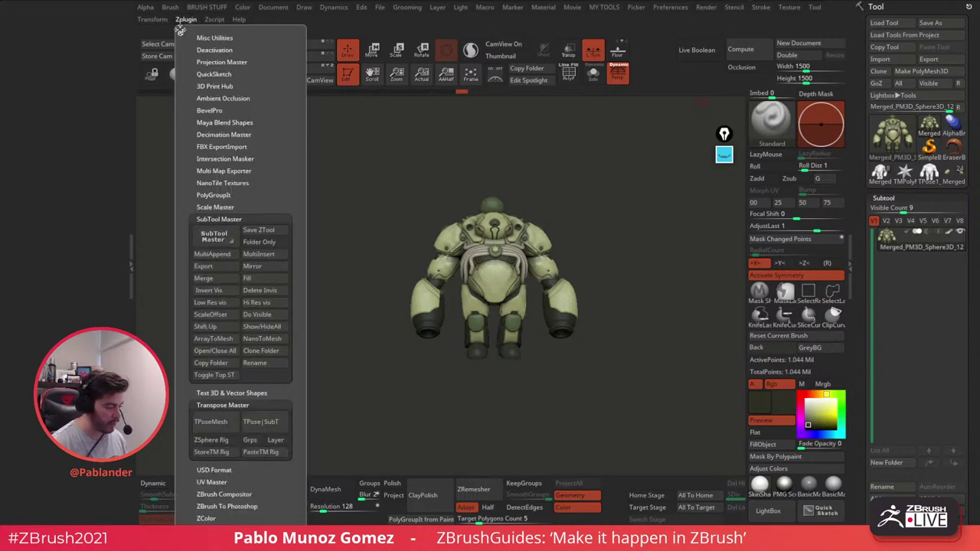
drag(181, 29, 56, 86)
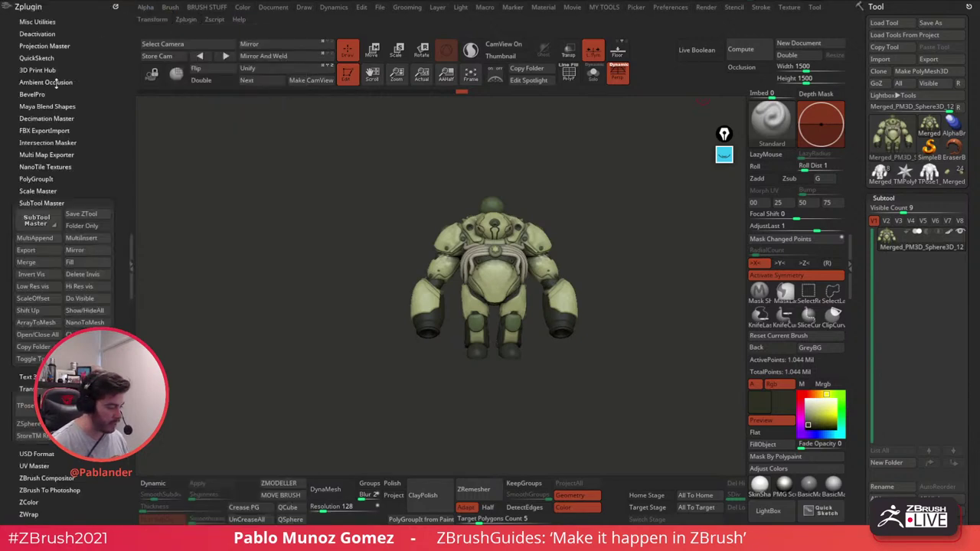
Step: Collapse the other open plugin sections, expand ZBrush Compositor, and view and close its information window
click(61, 202)
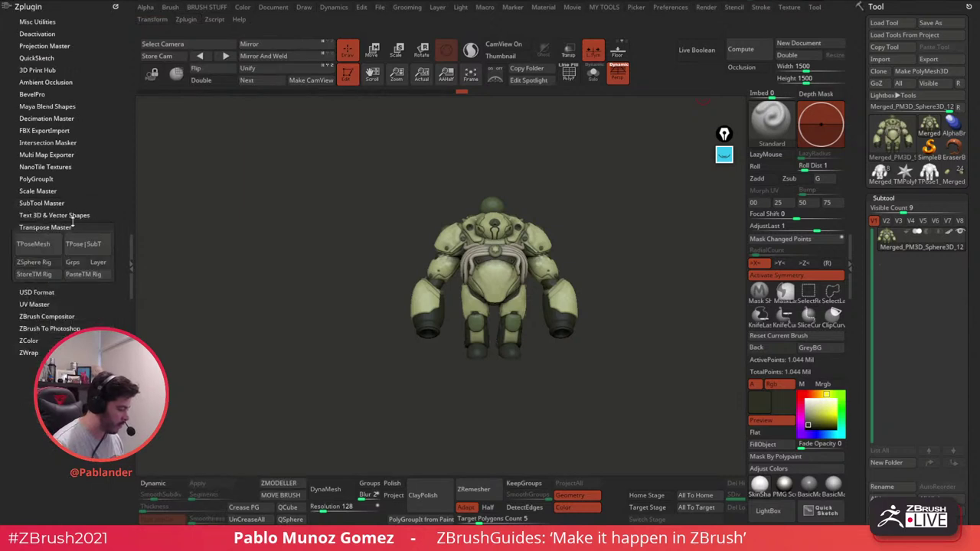
click(61, 227)
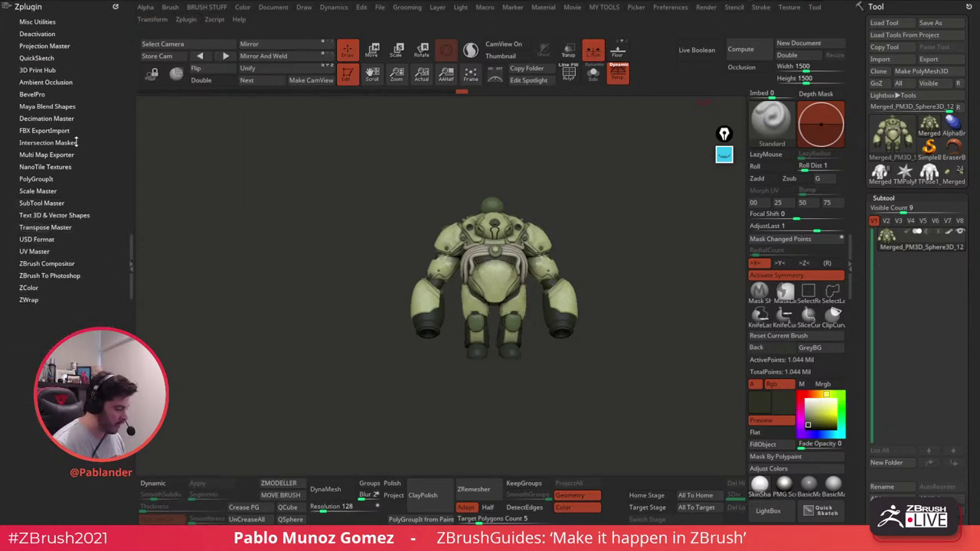
click(76, 164)
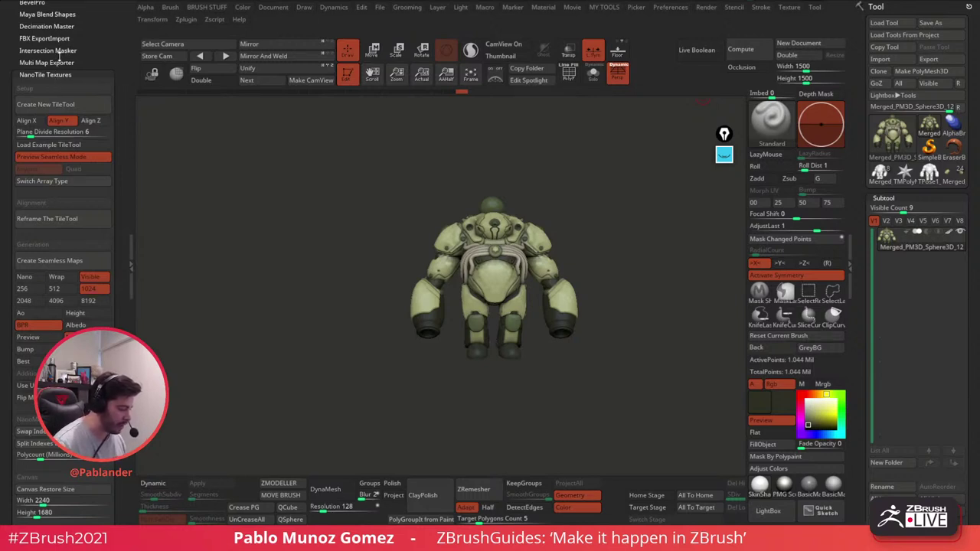
click(48, 74)
drag(85, 79, 98, 183)
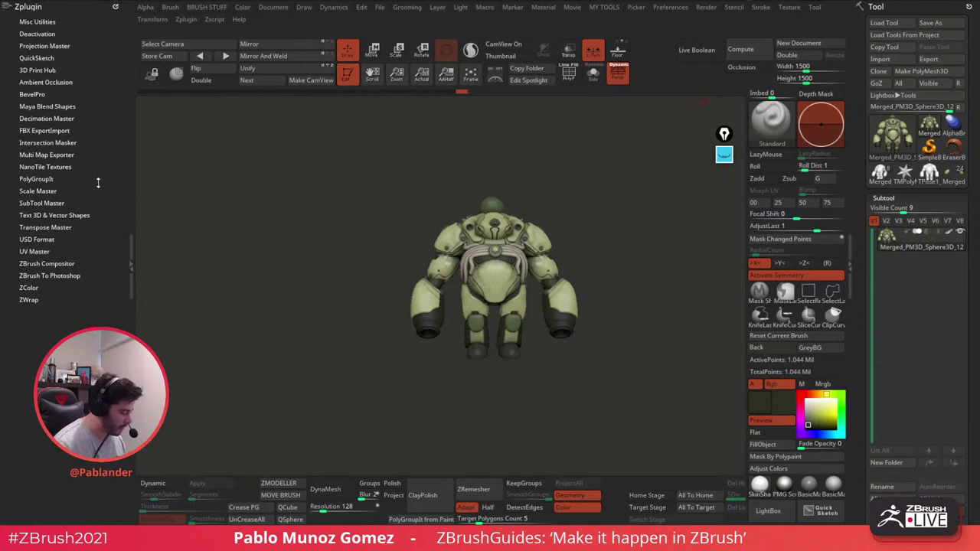
click(64, 265)
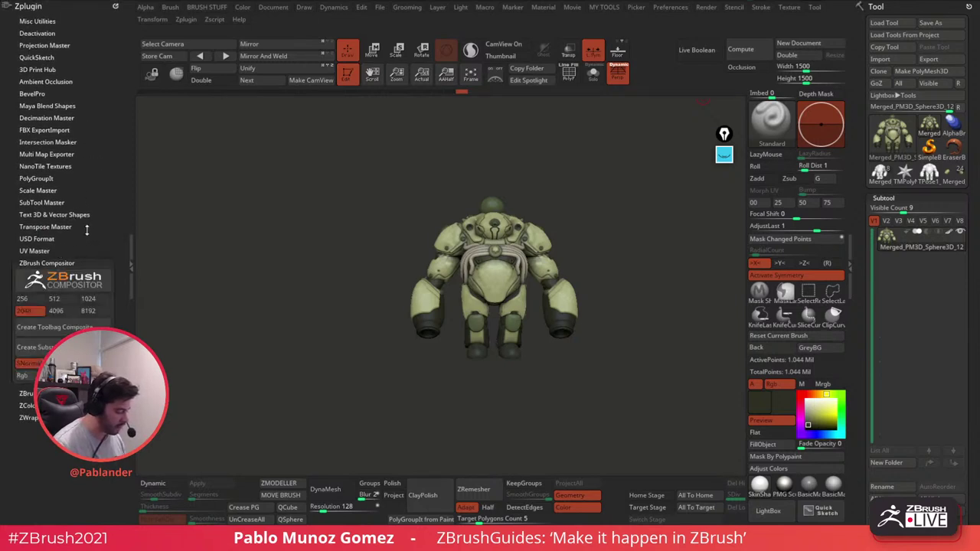
drag(88, 230, 90, 217)
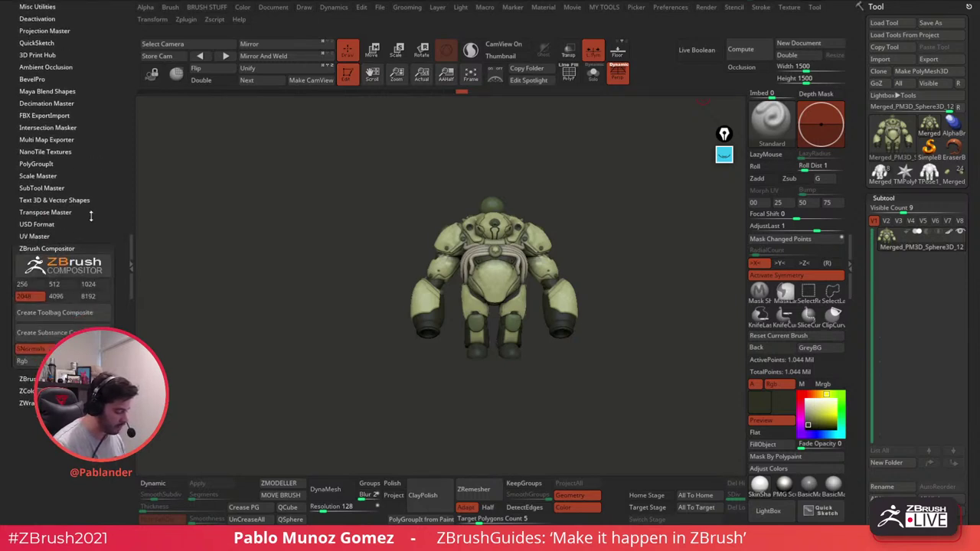
click(64, 268)
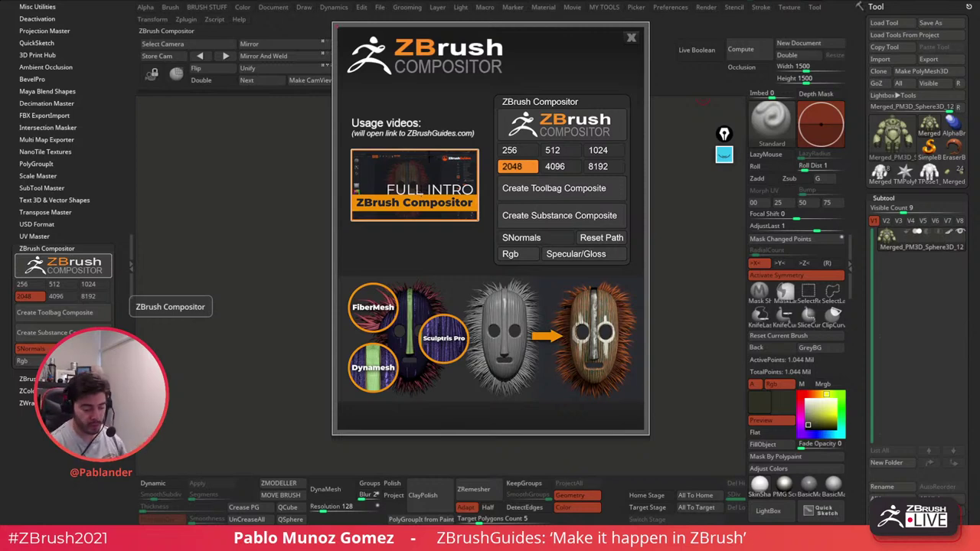
click(630, 37)
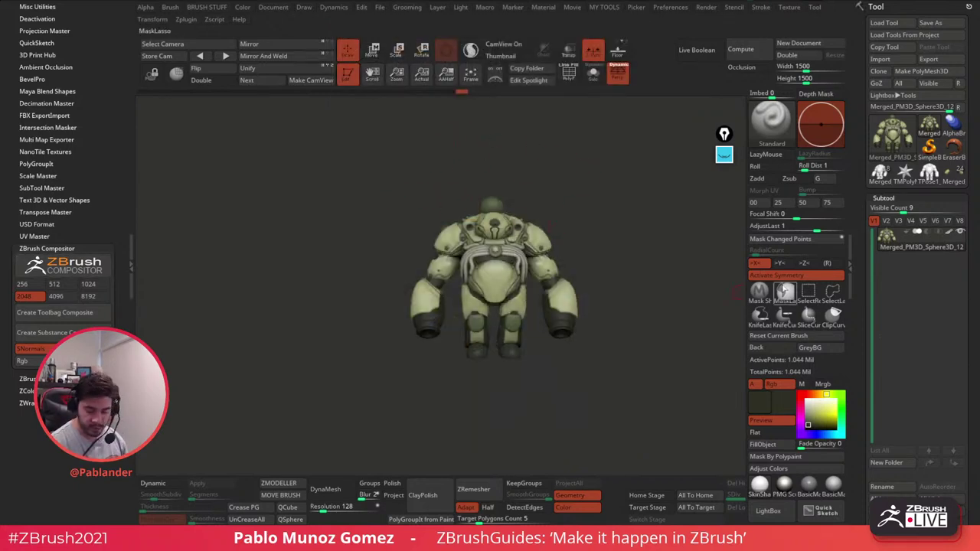
Step: Pick a light olive paint colour and set the document background to a near-black colour
click(816, 413)
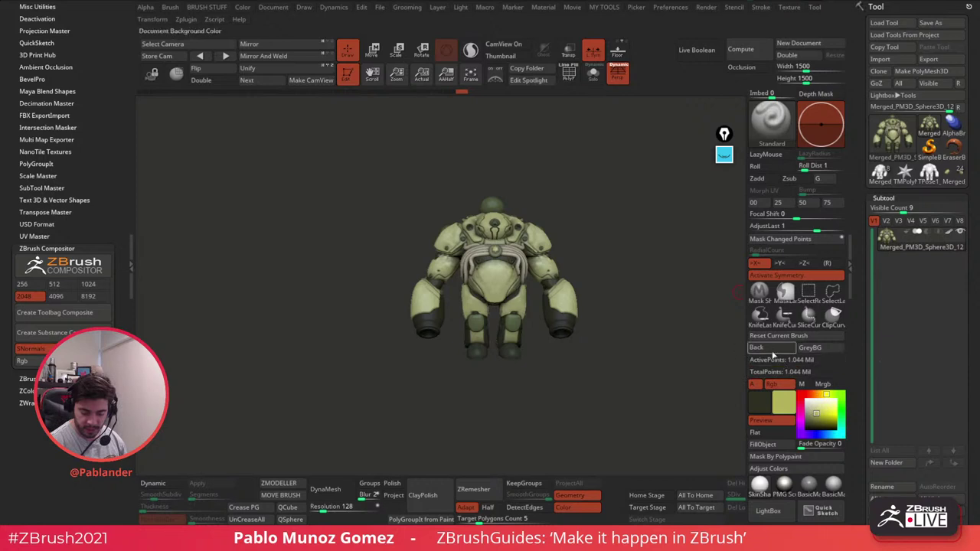
drag(772, 351, 810, 444)
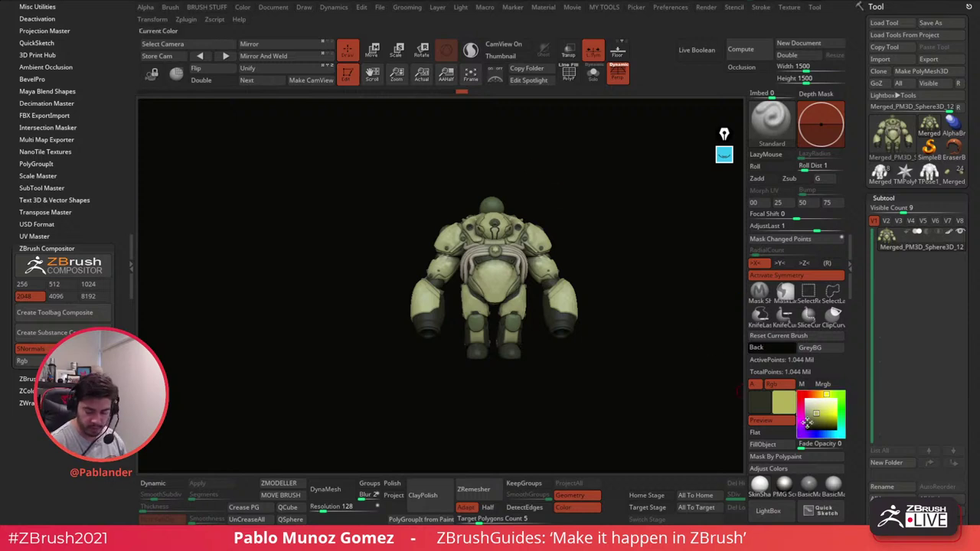
drag(757, 348, 806, 432)
Step: Show the square document antialiased at half size and frame the whole suit inside it in three-quarter view
alt+drag(601, 218, 512, 209)
click(446, 73)
alt+drag(453, 191, 574, 143)
right_click(544, 131)
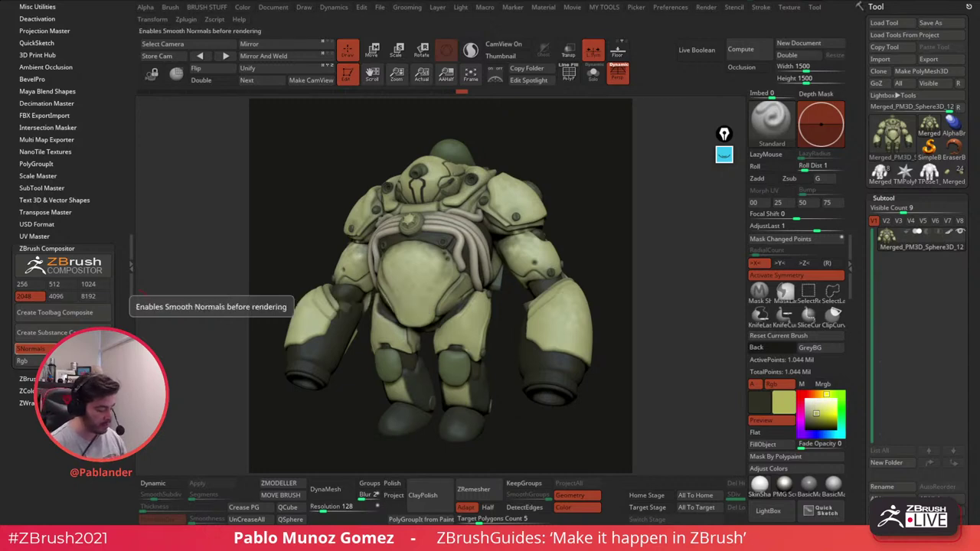
Step: Create a Marmoset Toolbag composite from the suit's render passes at 2048 resolution
click(95, 349)
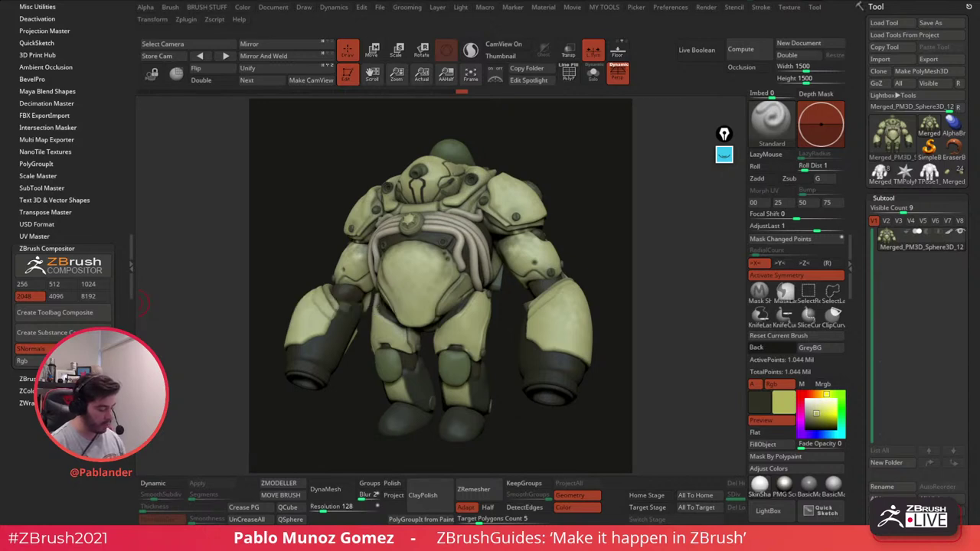
click(70, 315)
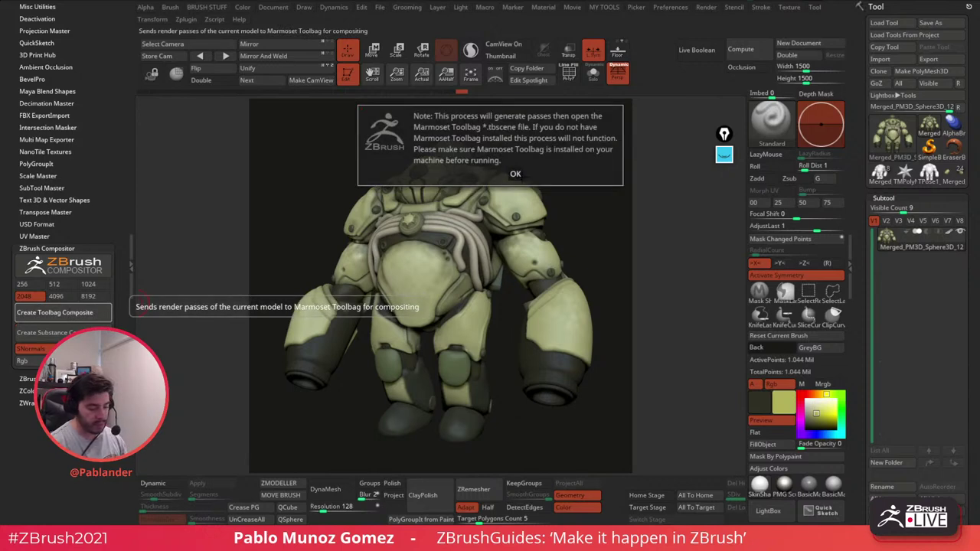
click(519, 175)
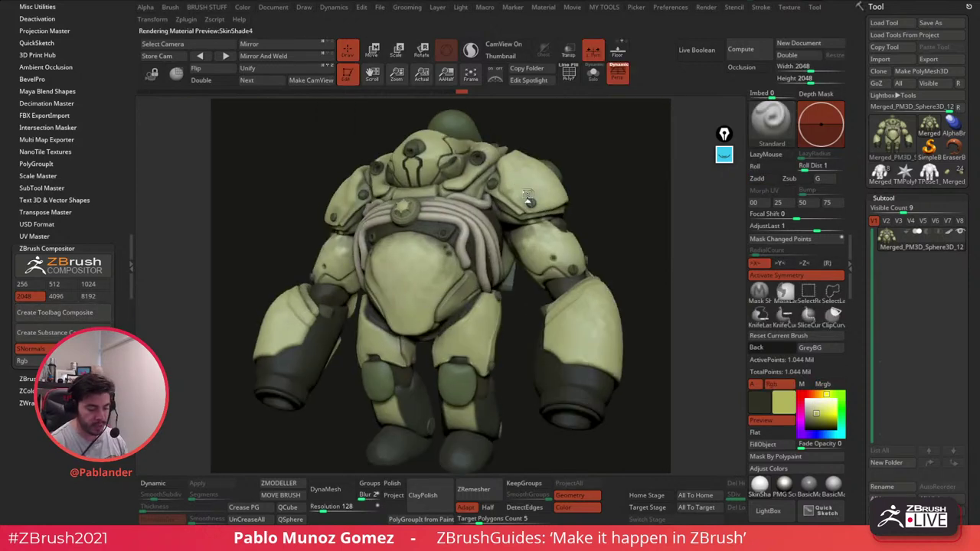
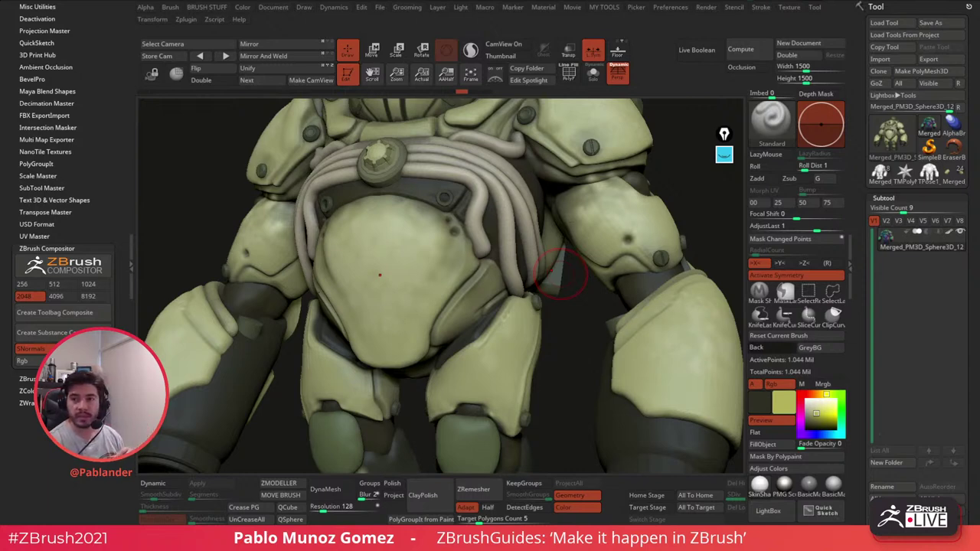
Step: Switch to the Marmoset Toolbag window, maximise it, shift the divider between the viewports and open the Sky light settings
drag(978, 47, 540, 70)
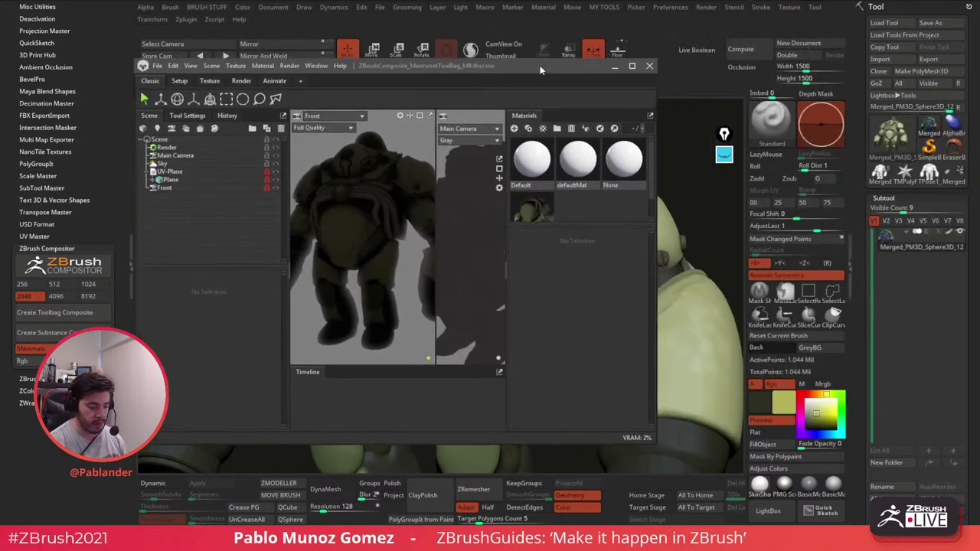
click(632, 67)
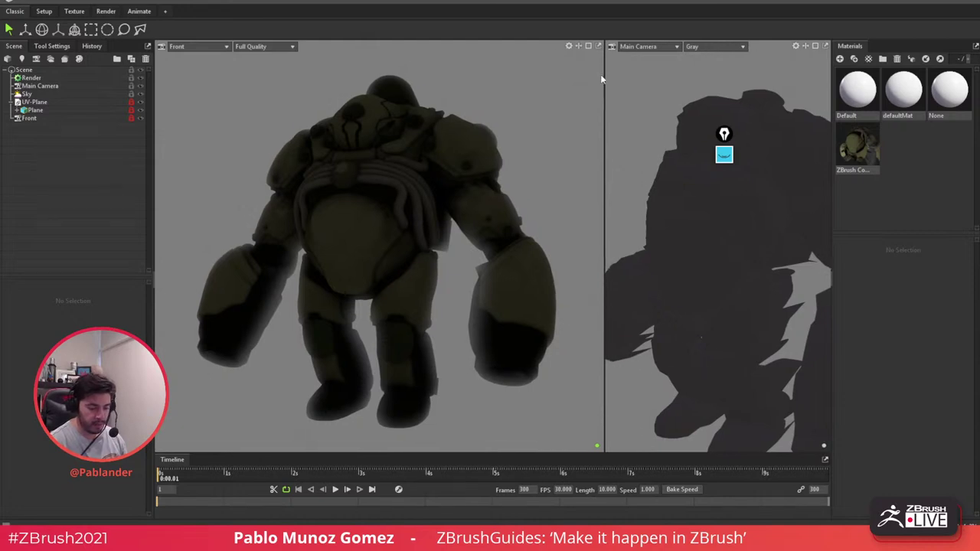
drag(613, 74, 589, 76)
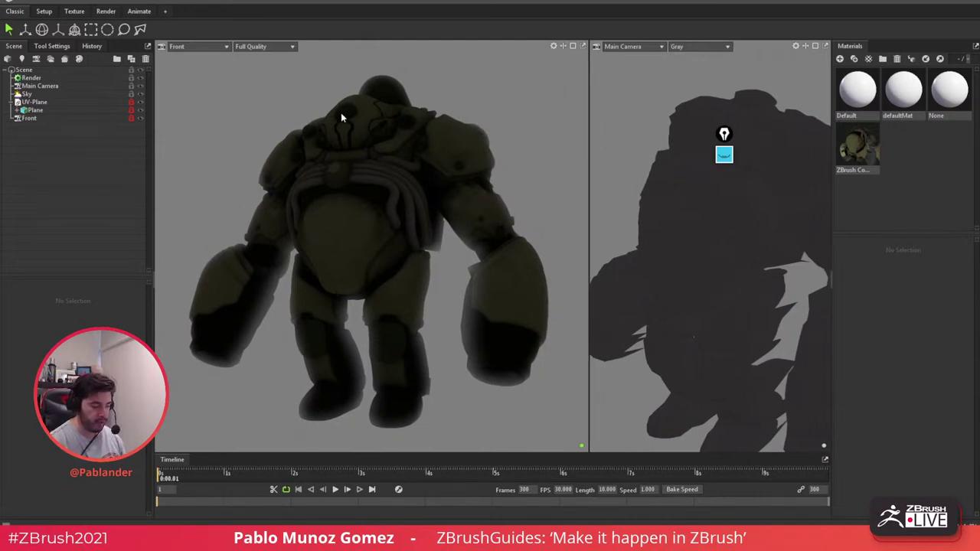
click(28, 94)
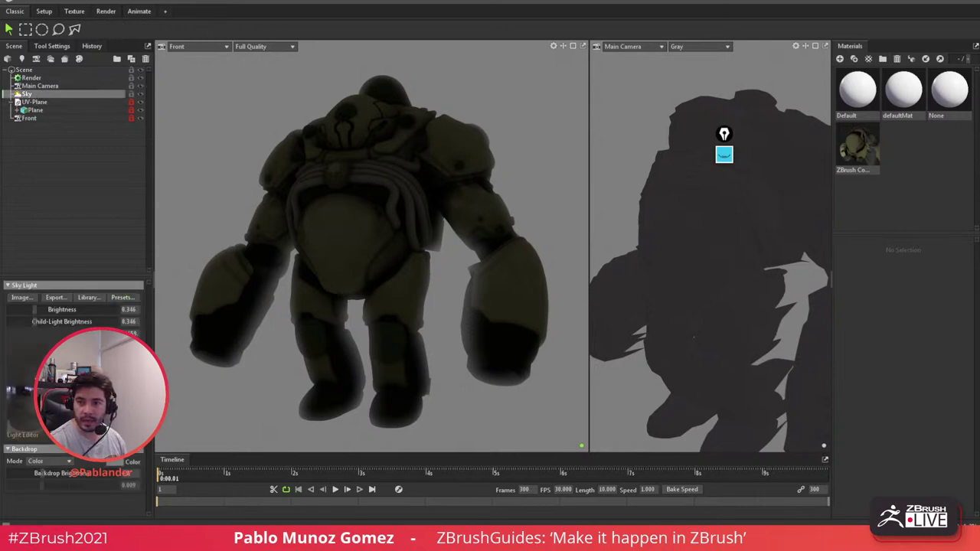
Step: Undo the last sky brightness change, then add a directional sky light with a brightness of 6.13
key(ctrl+z)
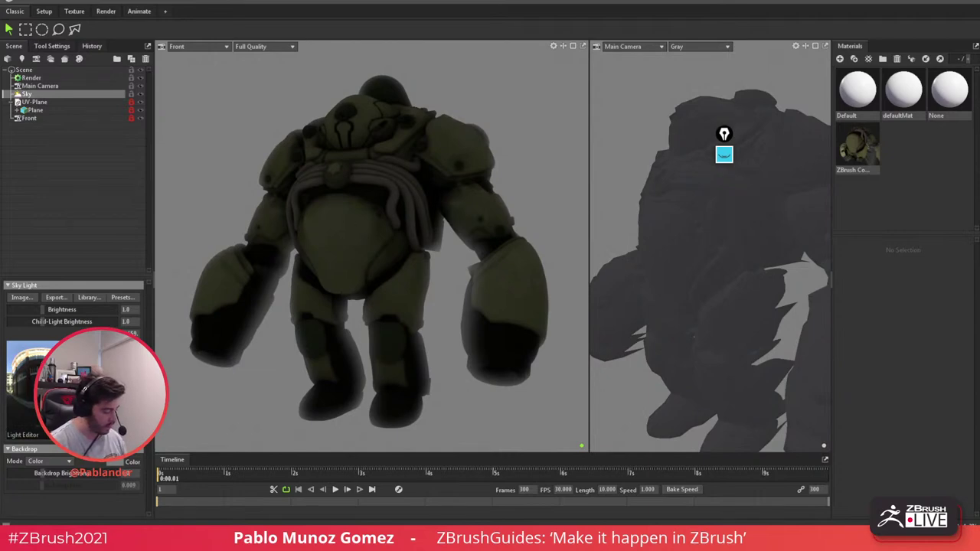
click(96, 389)
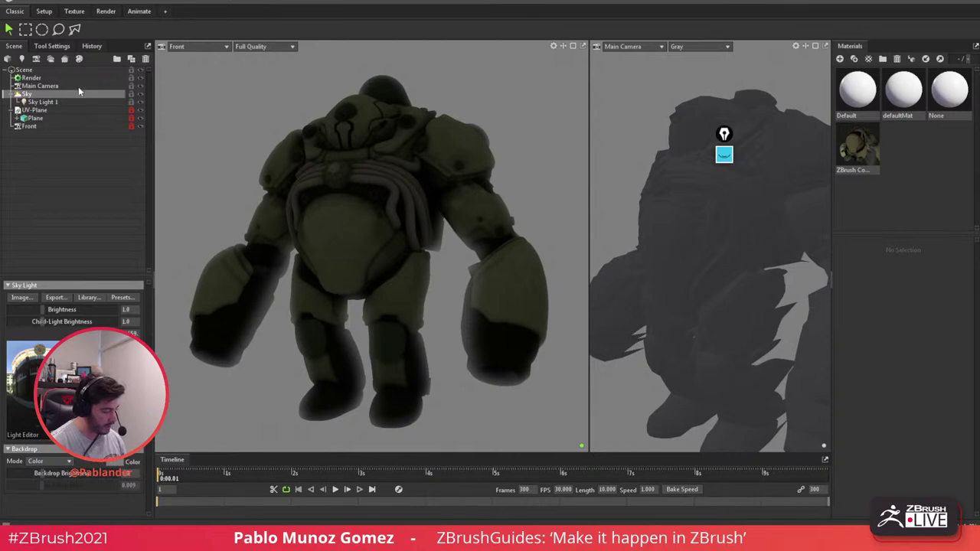
click(53, 102)
shift+drag(278, 137, 262, 158)
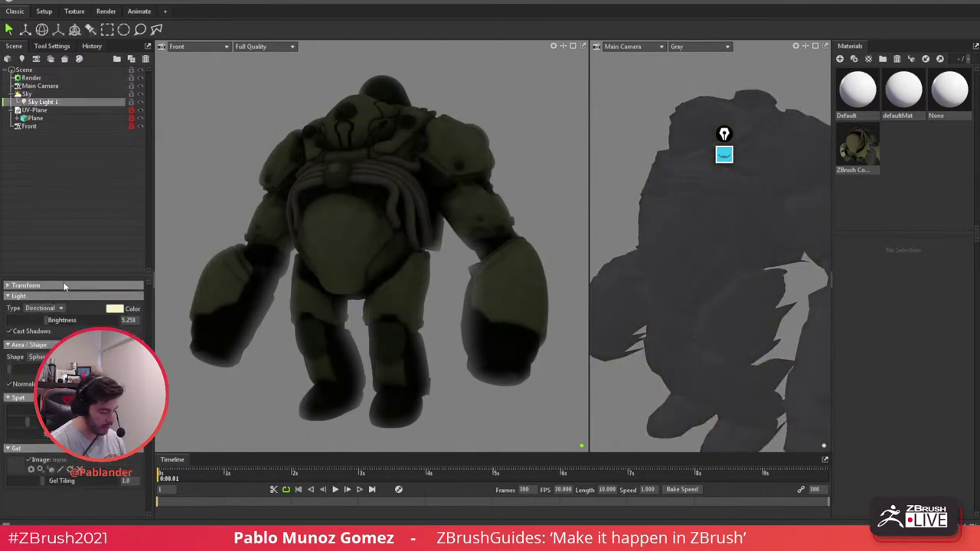
drag(54, 320, 52, 320)
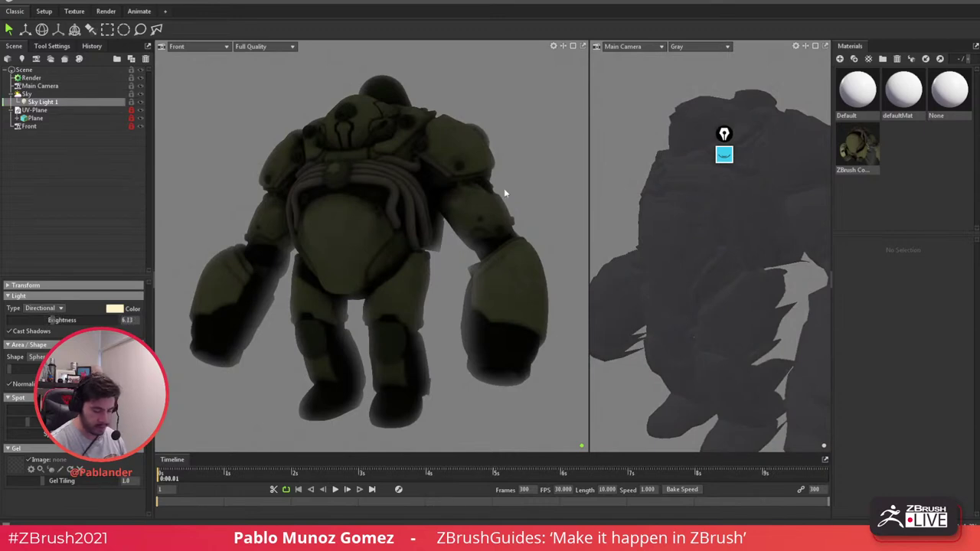
Step: Widen the Main Camera viewport and show the suit's mesh as wireframe in it, seen at an angle
mouse_move(589, 165)
mouse_down()
mouse_move(434, 167)
mouse_move(580, 174)
mouse_up()
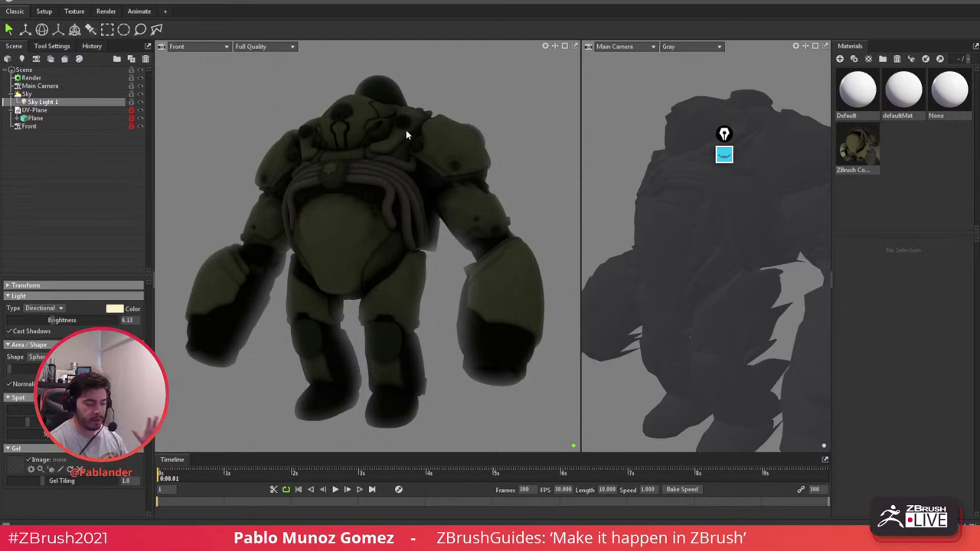
drag(581, 137, 349, 140)
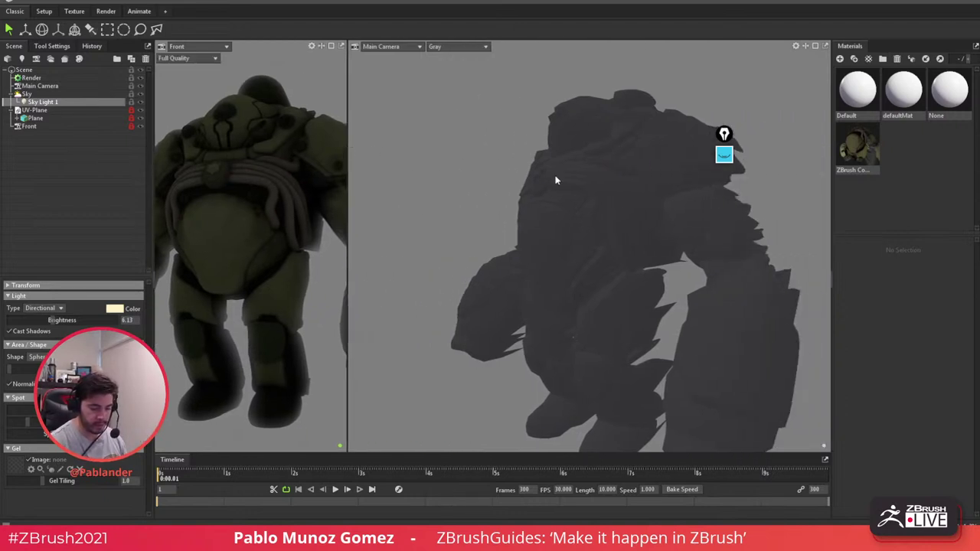
mouse_move(553, 179)
mouse_down()
mouse_move(617, 192)
mouse_move(604, 222)
mouse_move(587, 194)
mouse_move(582, 201)
mouse_move(626, 197)
mouse_move(526, 189)
mouse_up()
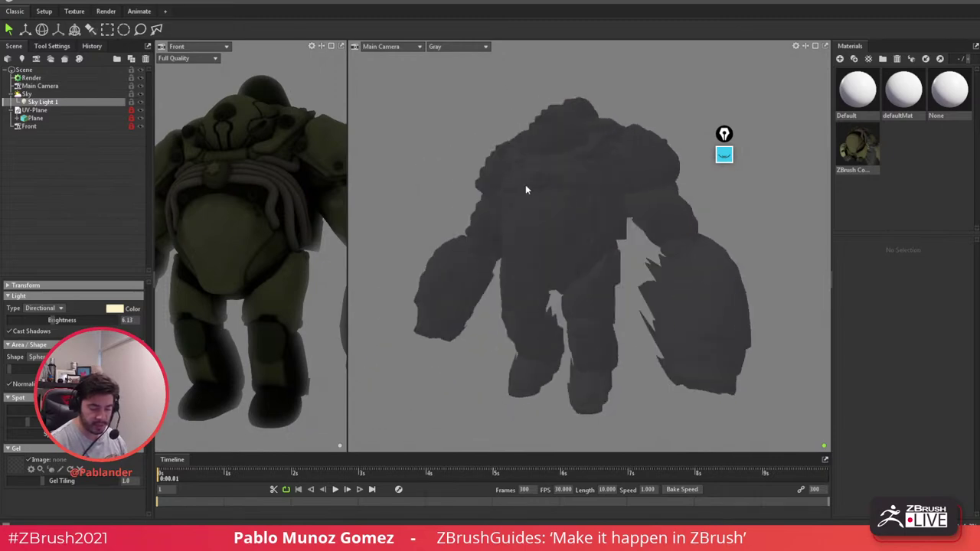
click(796, 46)
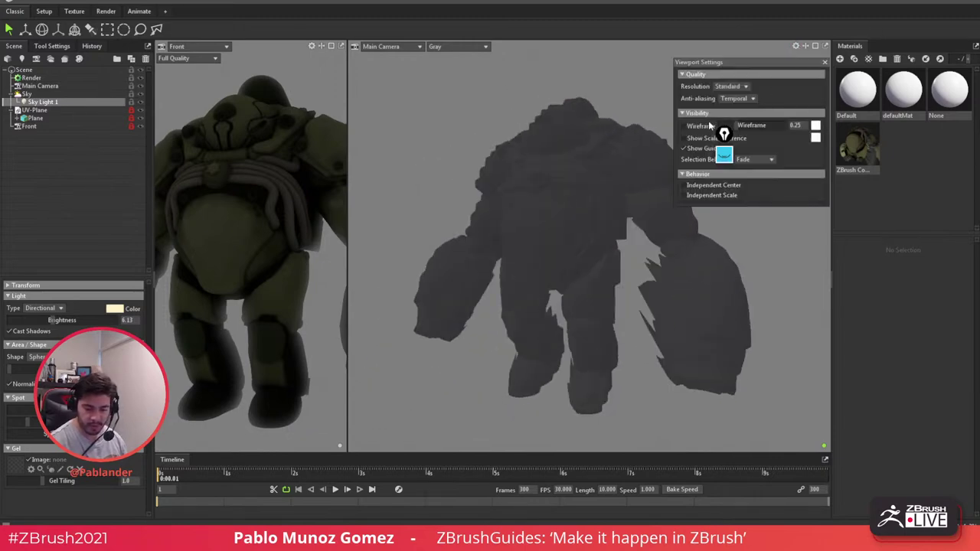
click(709, 126)
click(785, 254)
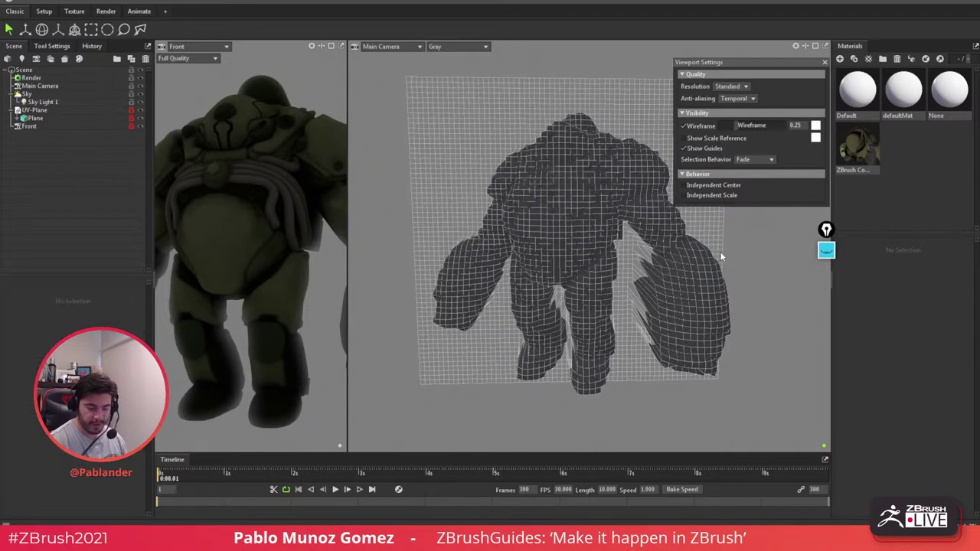
drag(720, 257, 573, 191)
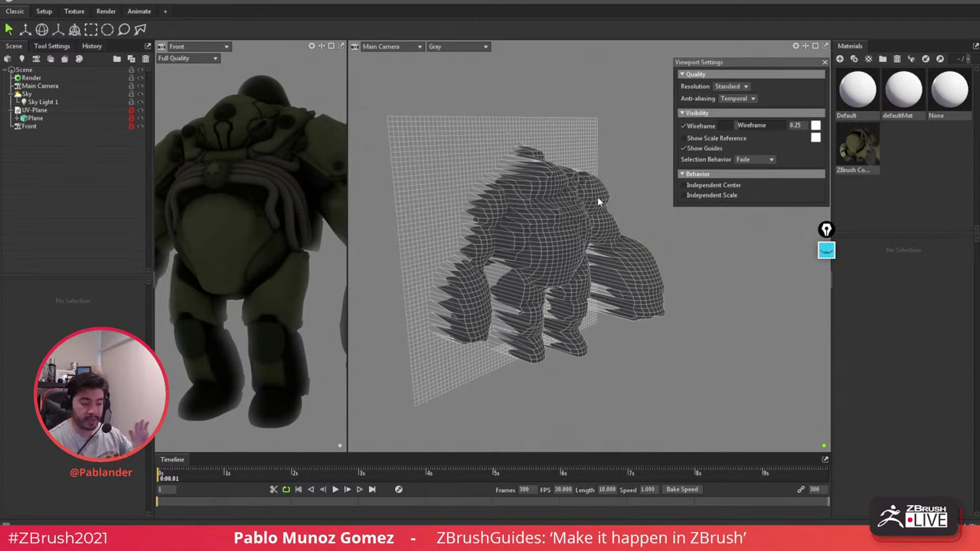
Step: Turn on subdivision for the plane mesh, hide the wireframe and inspect the displaced suit from the side
click(591, 176)
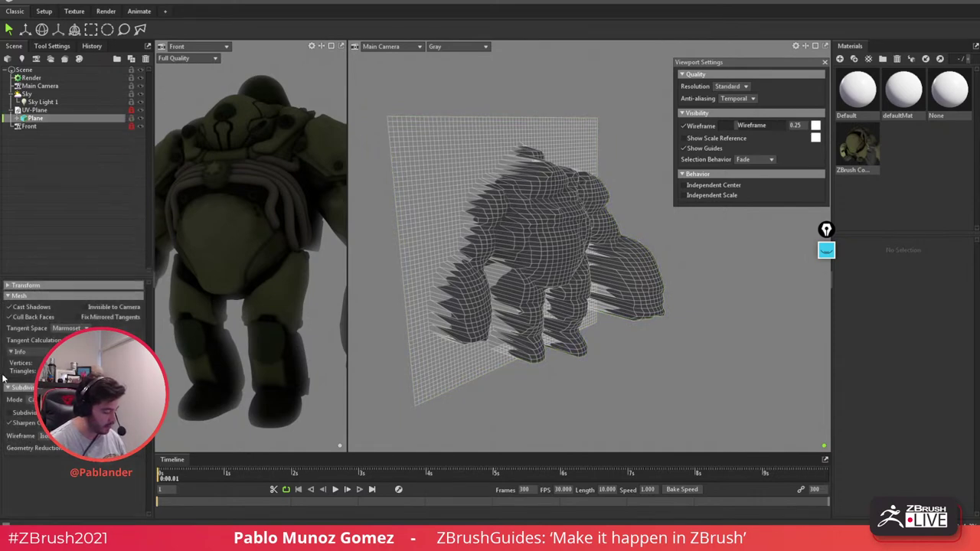
click(9, 412)
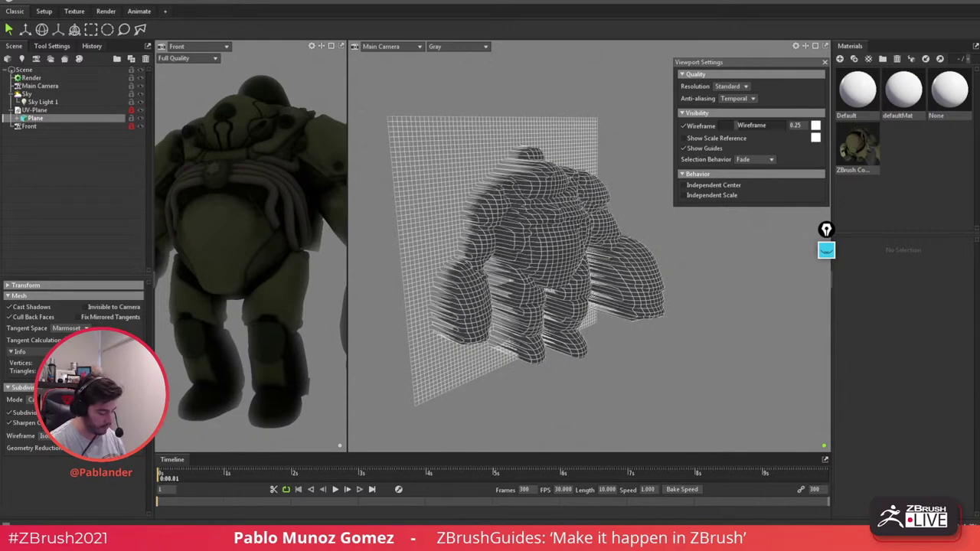
click(684, 127)
click(684, 127)
click(684, 127)
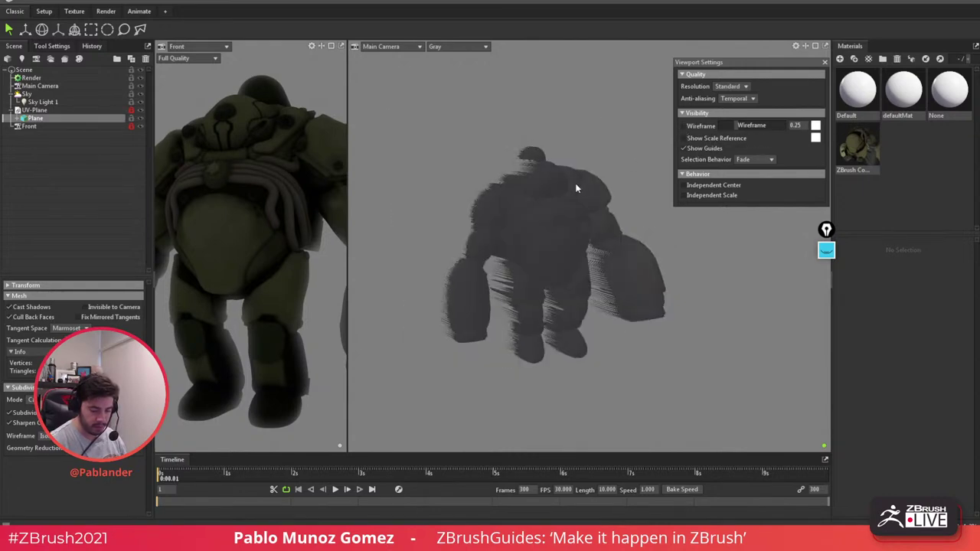
alt+drag(600, 216, 509, 205)
alt+right_drag(510, 205, 615, 315)
alt+middle_drag(614, 314, 551, 287)
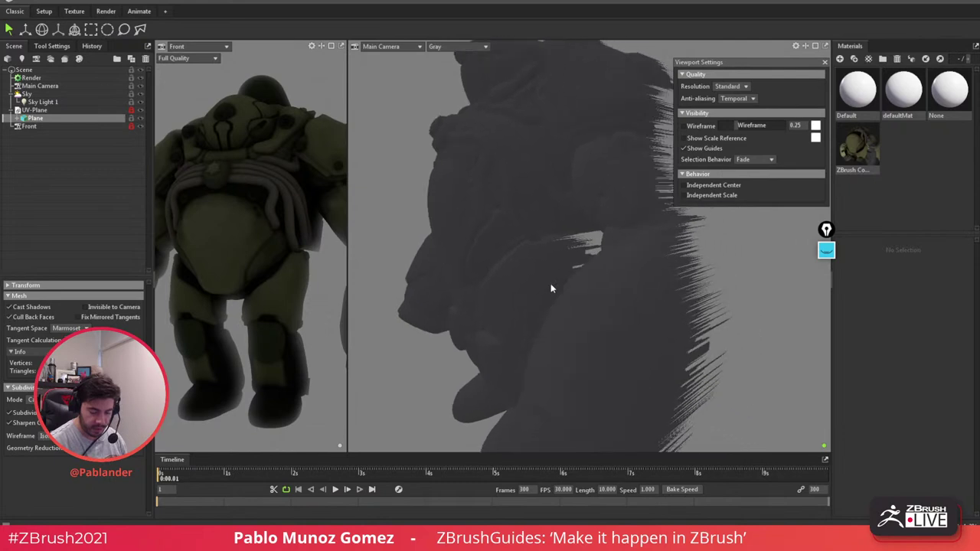
alt+right_drag(551, 287, 439, 195)
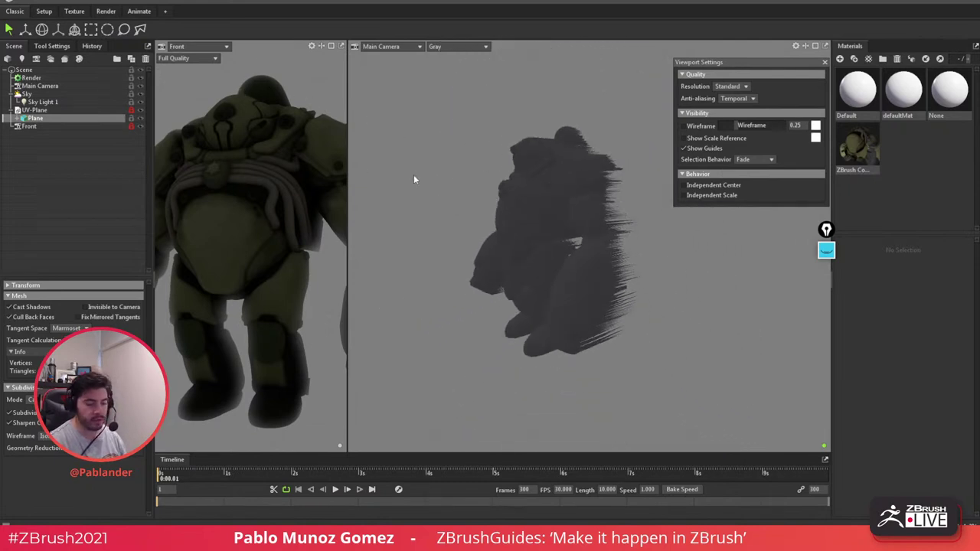
Step: Widen the Front viewport and, using the Main Camera viewport, move the directional sky light above and in front of the suit and rotate it
drag(345, 175, 556, 183)
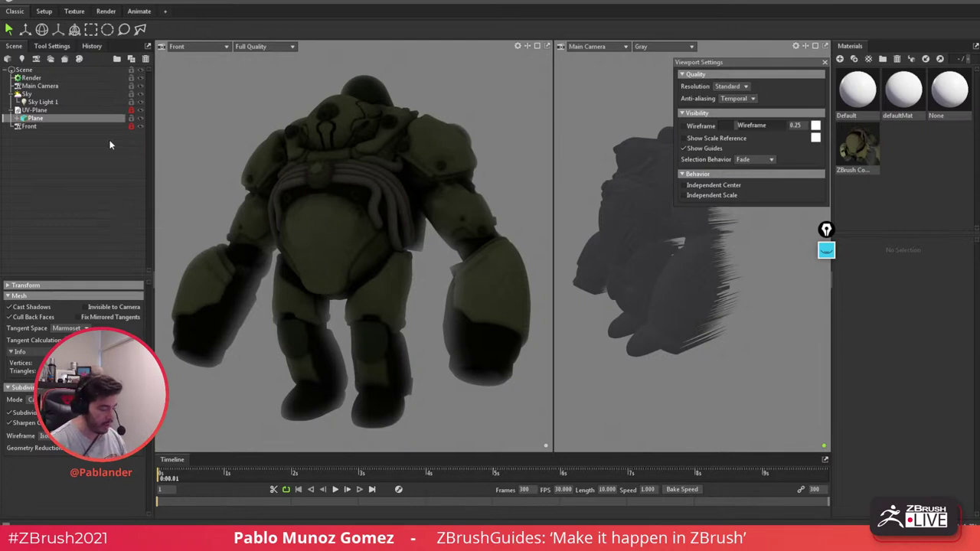
click(54, 102)
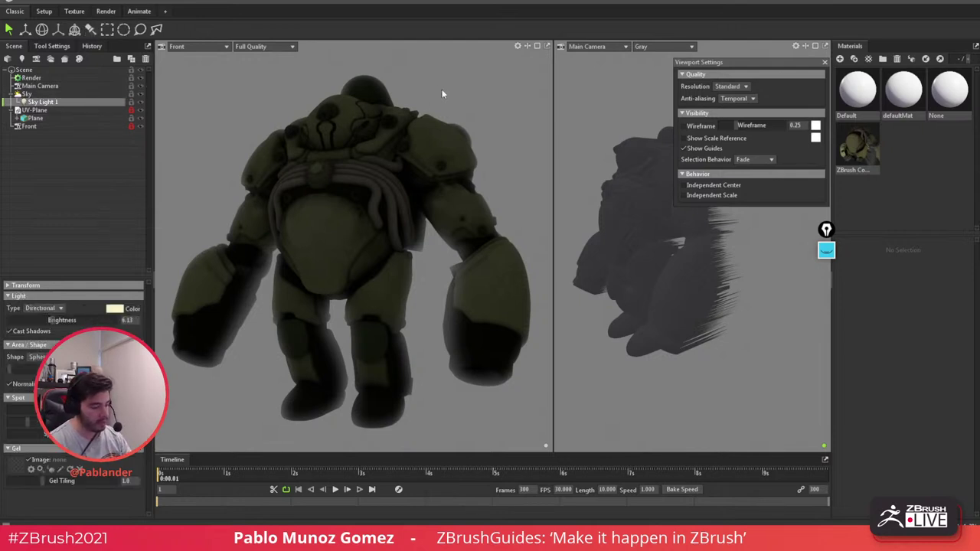
click(823, 62)
scroll(740, 200, down, 3)
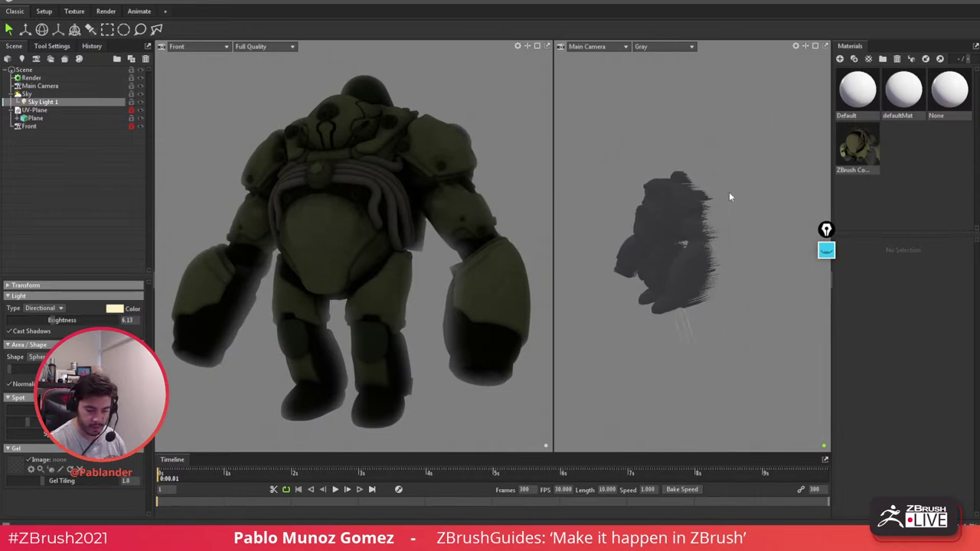
drag(729, 192, 708, 220)
key(w)
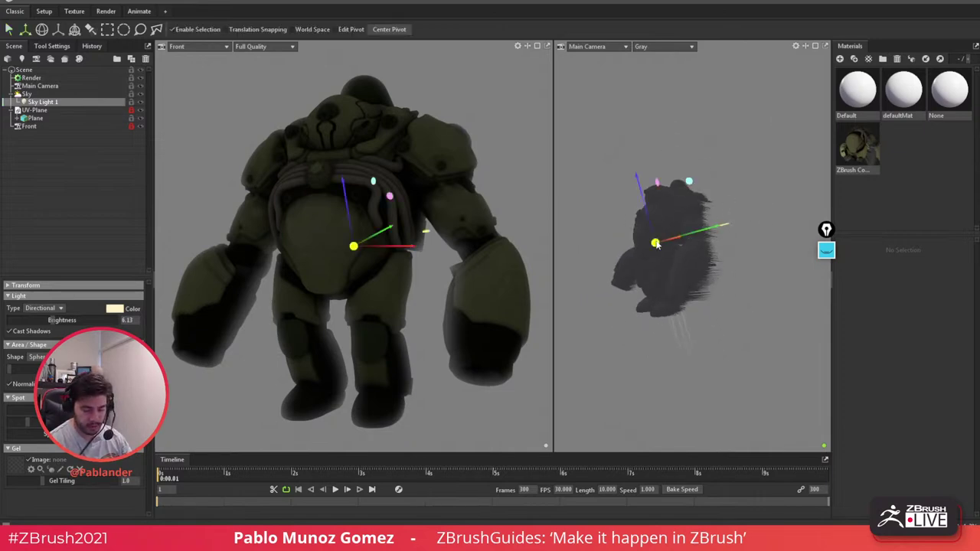
drag(656, 243, 576, 191)
key(e)
drag(585, 230, 605, 221)
Step: In the ZBrush composite material, set roughness and metalness to 0 and turn off the roughness map
click(860, 154)
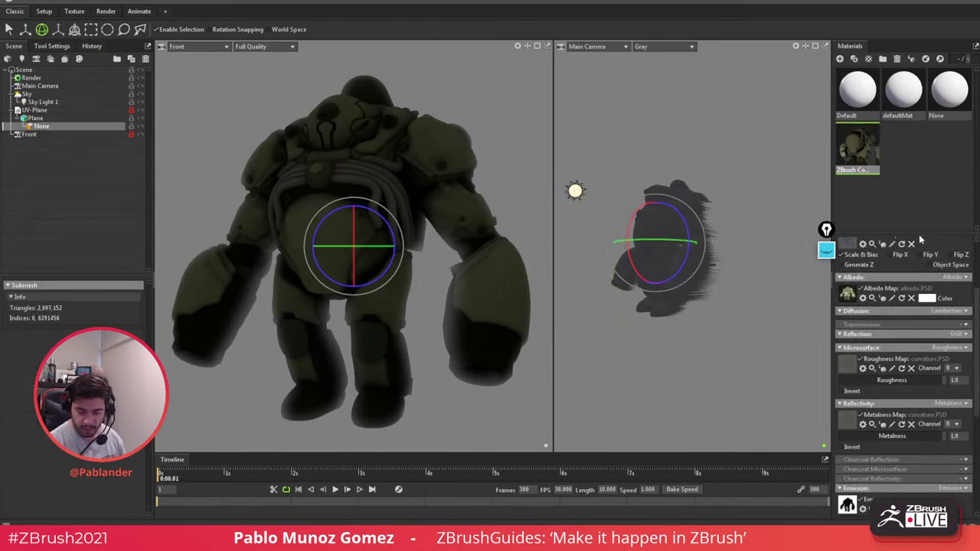
scroll(919, 227, down, 3)
drag(825, 230, 794, 174)
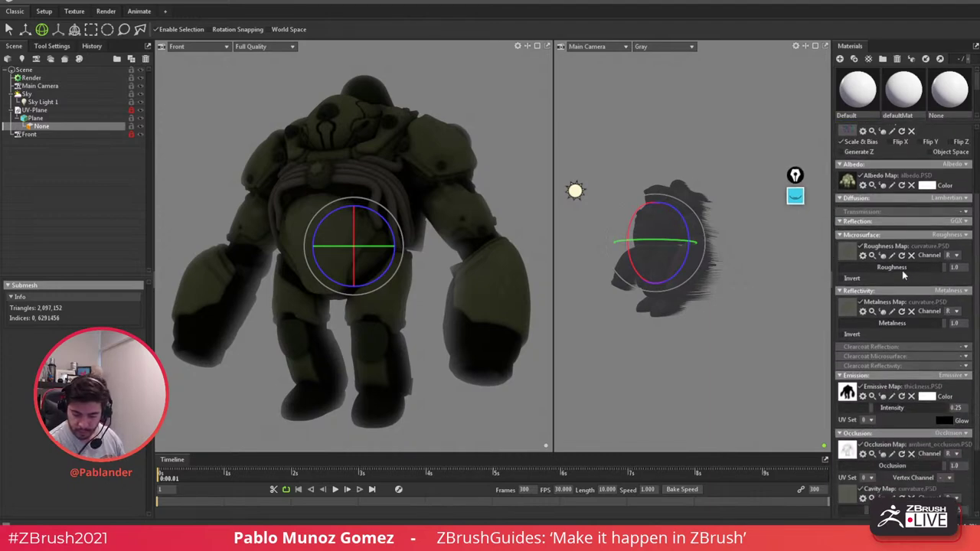
drag(900, 269, 860, 268)
drag(875, 324, 827, 319)
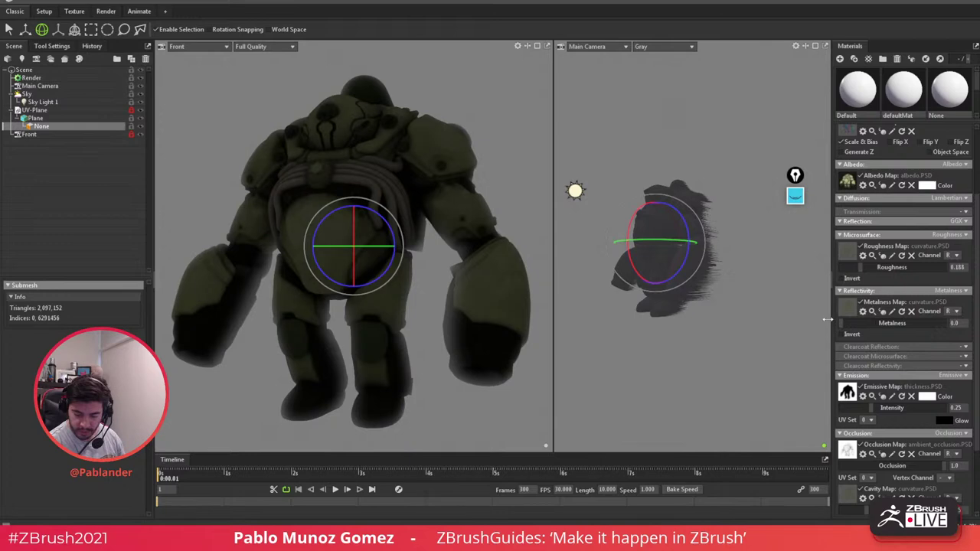
drag(862, 267, 836, 267)
click(860, 246)
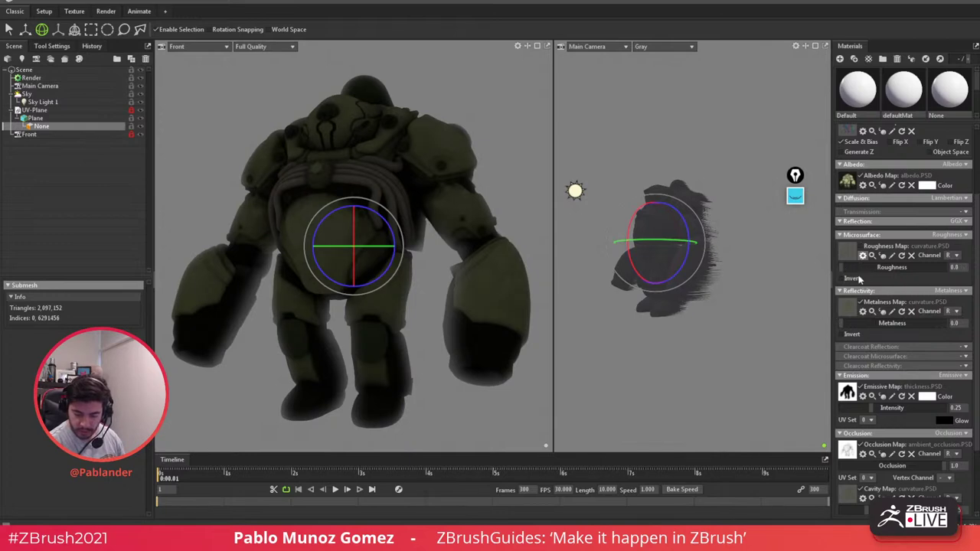
Step: Turn off the composite material's metalness, emissive and cavity maps
scroll(860, 310, down, 3)
click(861, 314)
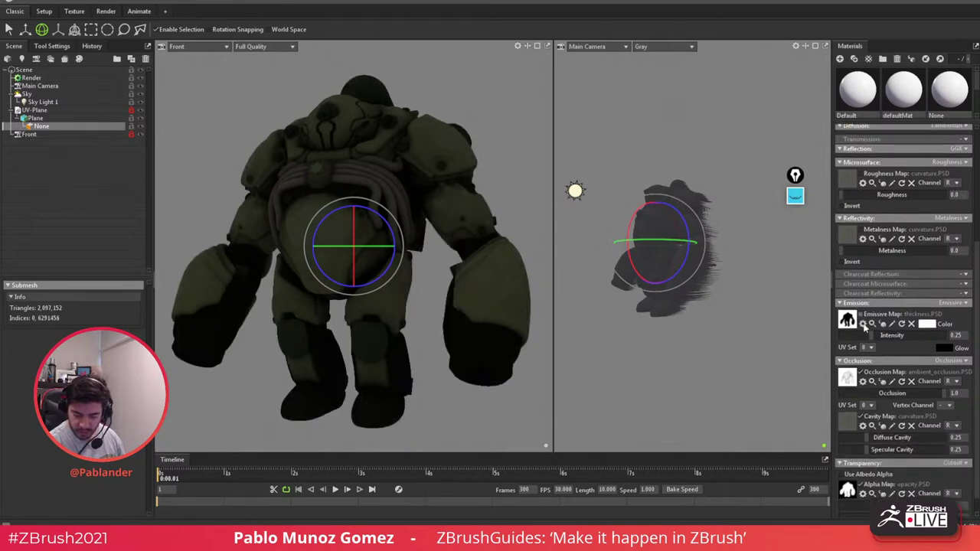
click(861, 314)
click(859, 315)
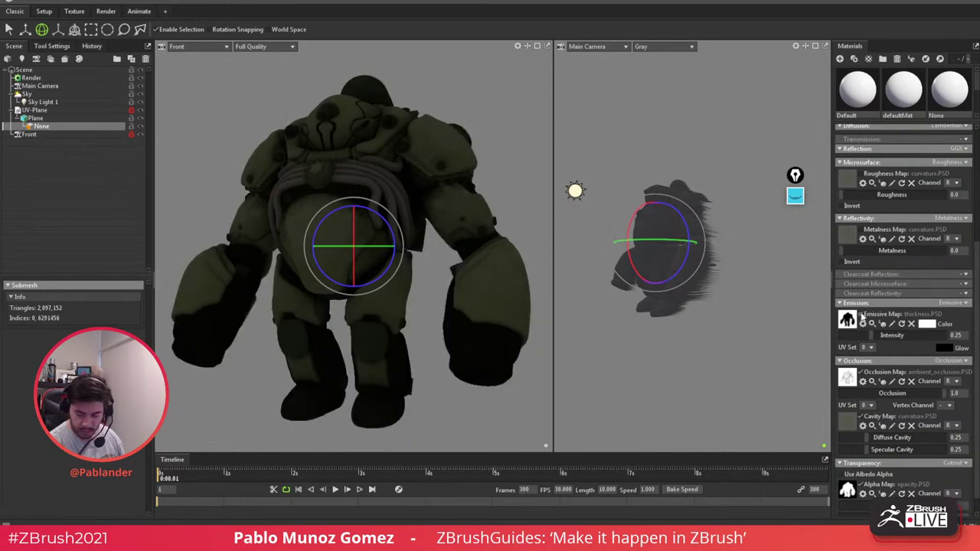
scroll(872, 363, down, 1)
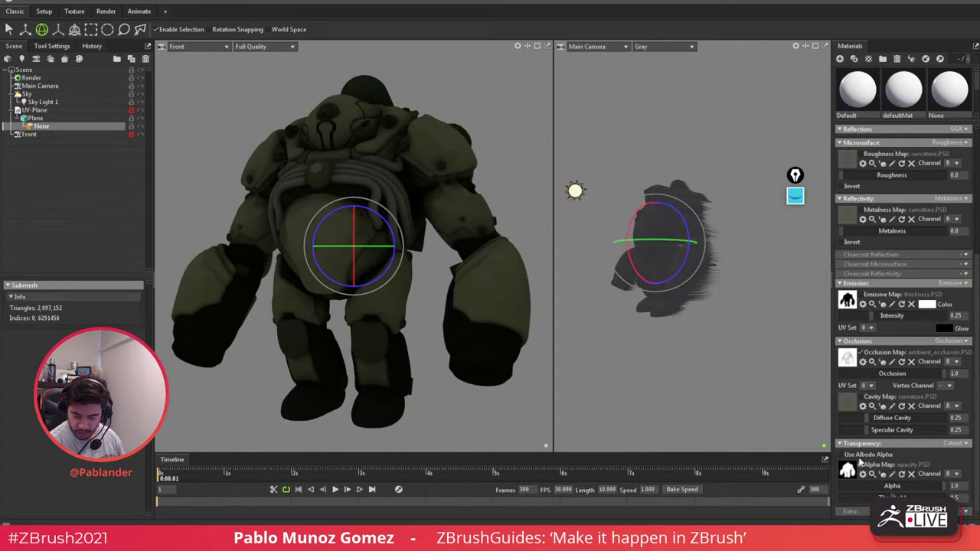
Step: Compare the suit's shading with the material's normal map off and on, leaving the map on
scroll(865, 386, up, 10)
click(861, 220)
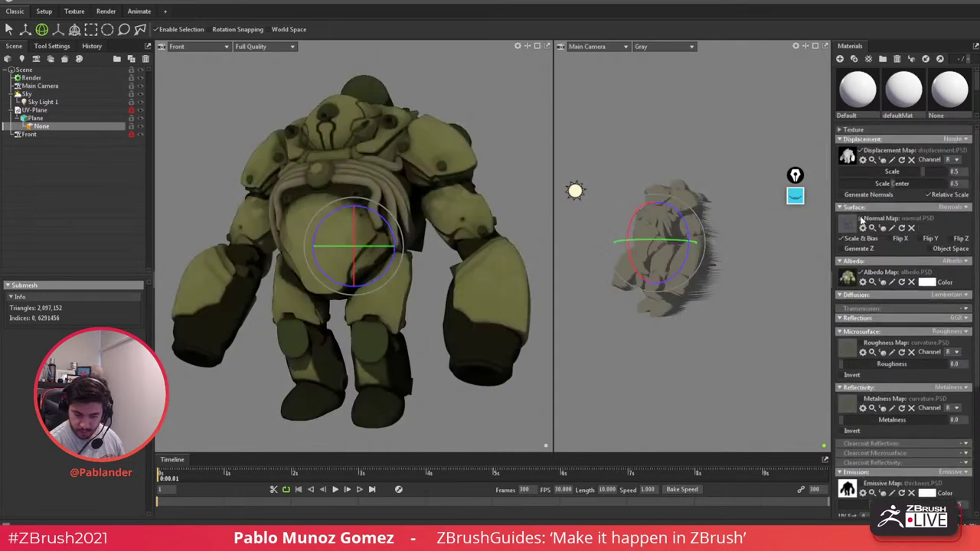
click(861, 220)
click(861, 221)
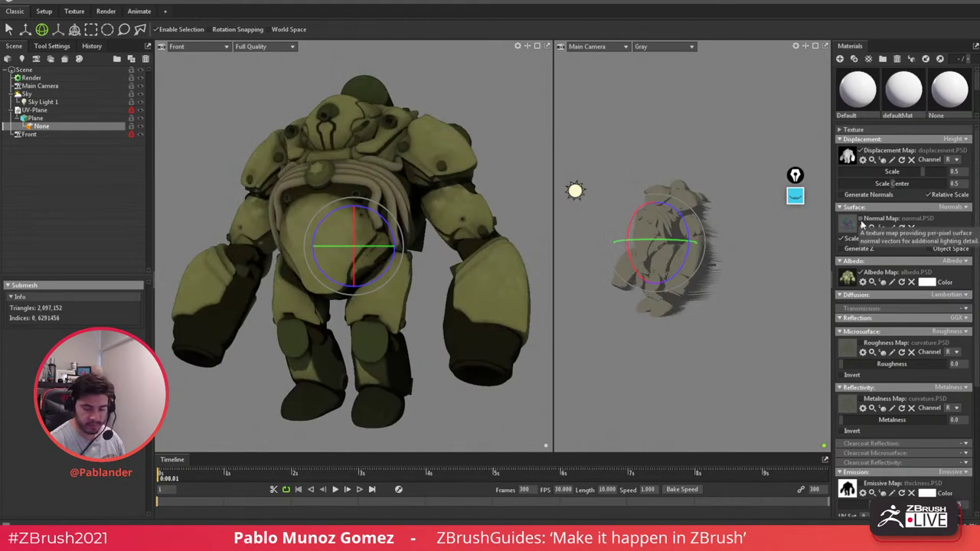
click(860, 220)
Step: Compare the suit with the material's albedo map off and on, leaving the map on
scroll(862, 223, down, 1)
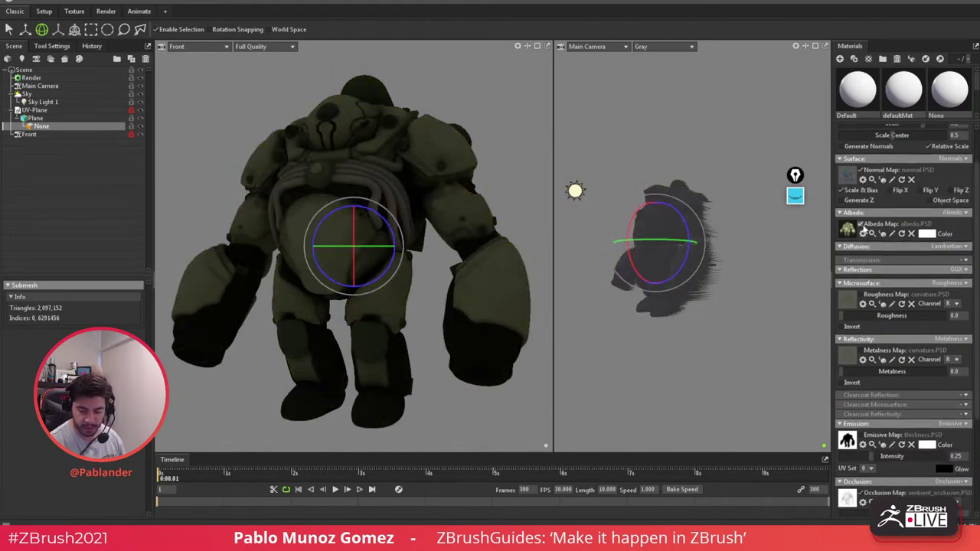
click(861, 224)
click(740, 131)
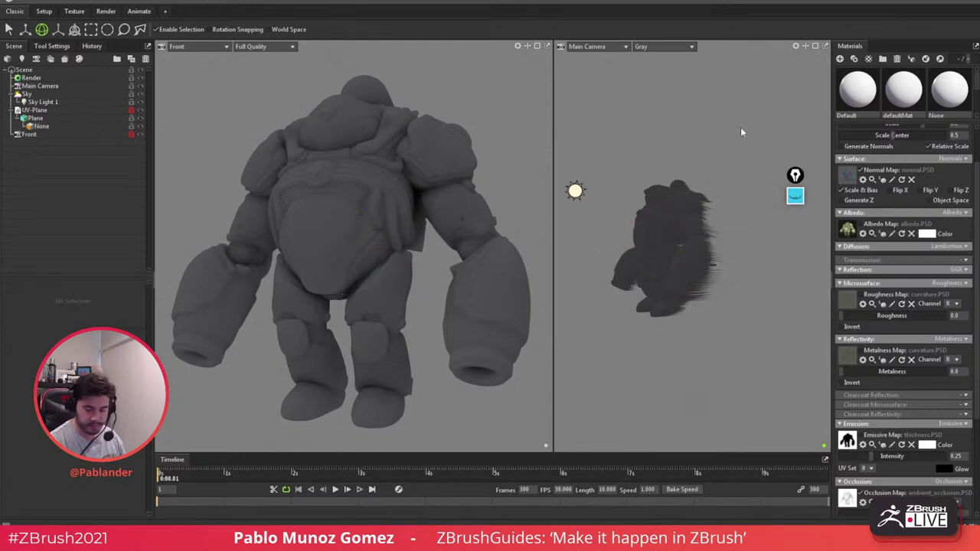
click(861, 224)
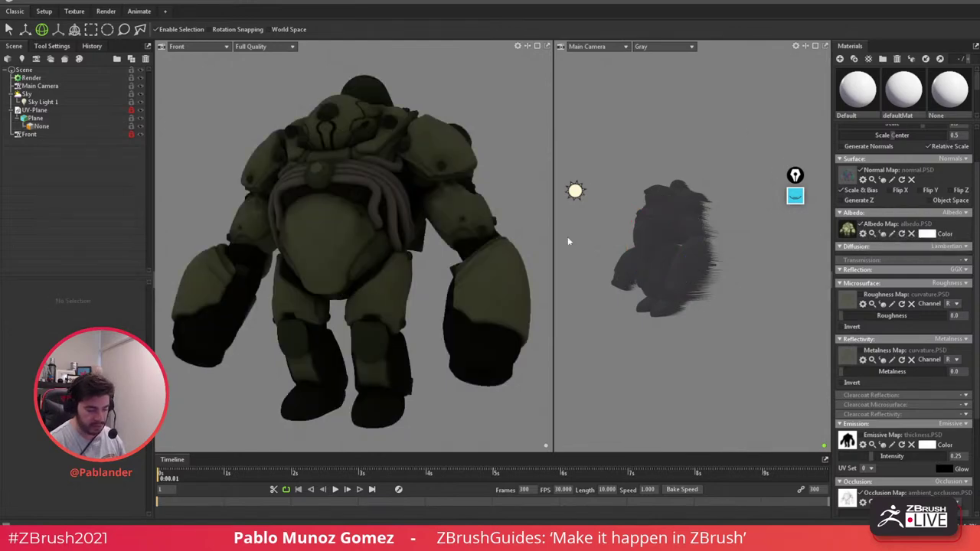
Step: Set the directional sky light's brightness to 7.428 and turn on ray tracing in the render settings
click(576, 192)
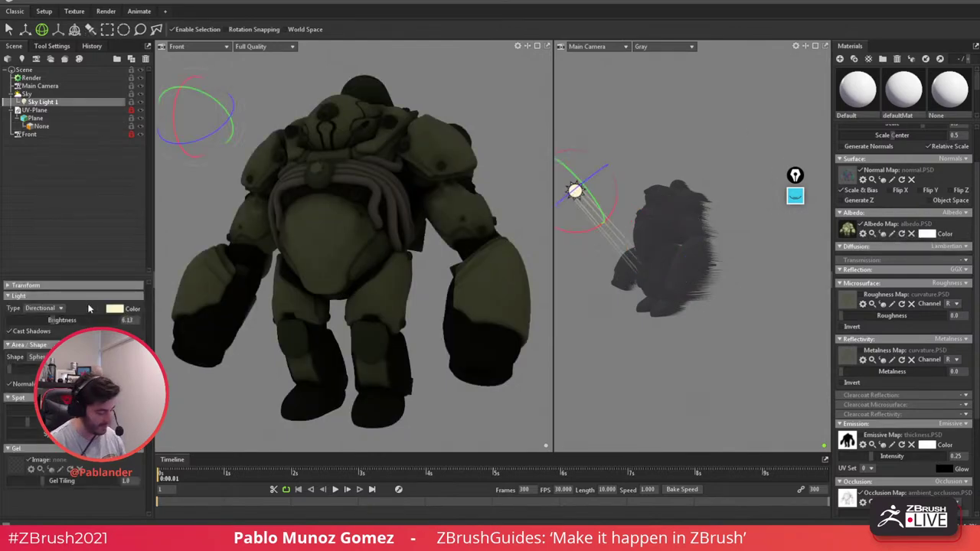
drag(61, 319, 61, 320)
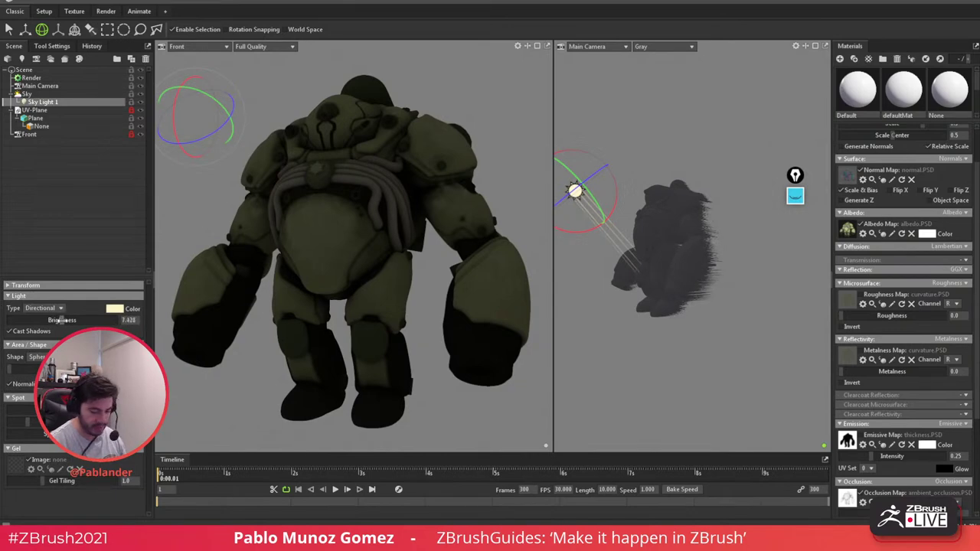
click(31, 77)
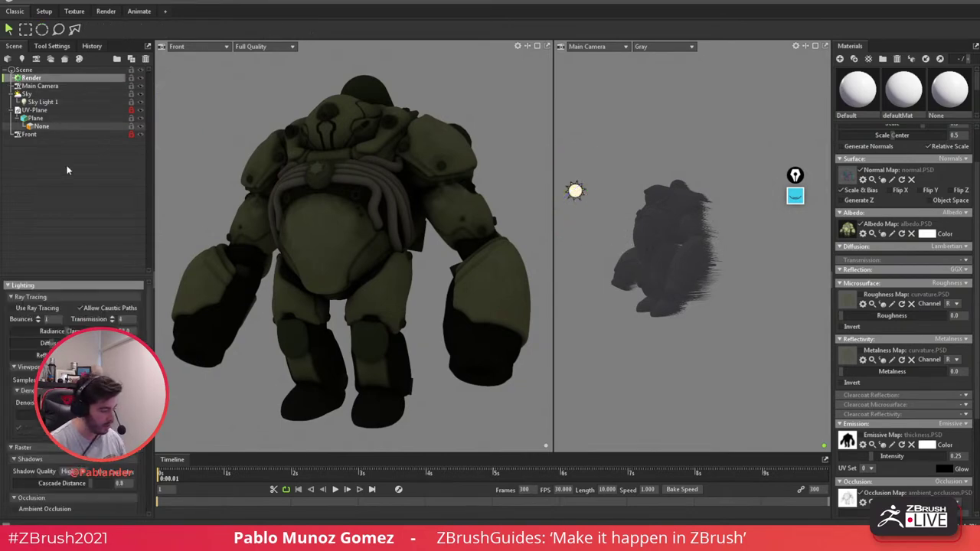
click(44, 307)
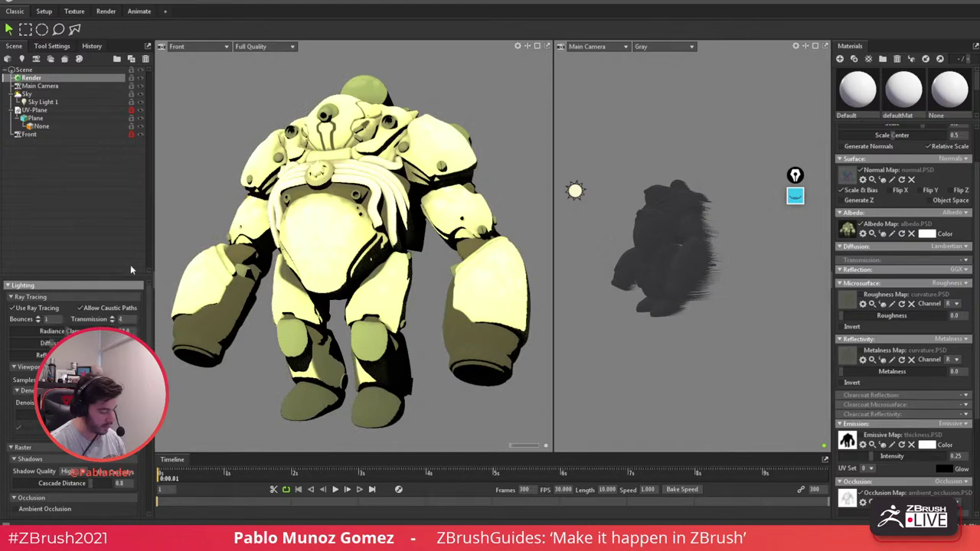
Step: Set the directional sky light's brightness to 6.923, rotate the sky lighting around the suit and enlarge the light's sphere size to soften shadows
click(42, 101)
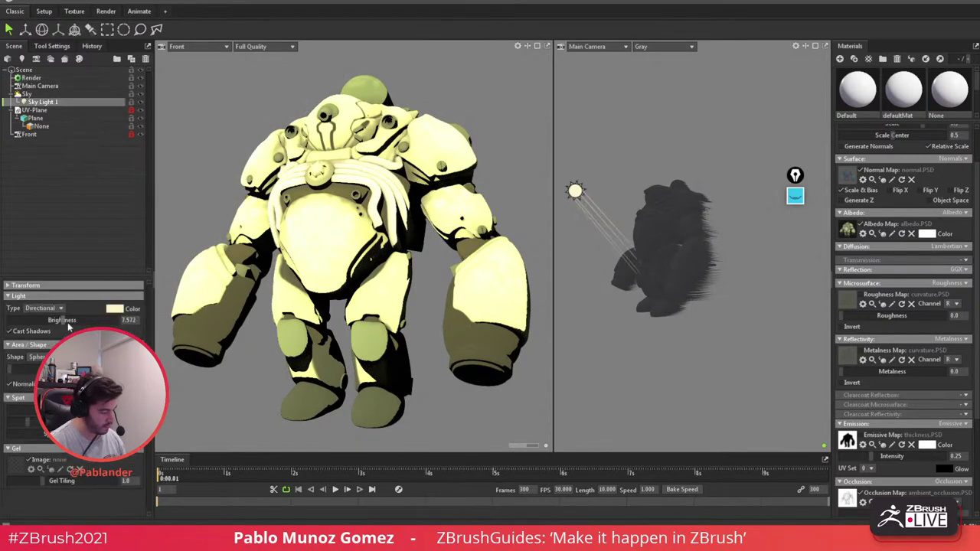
drag(61, 320, 58, 320)
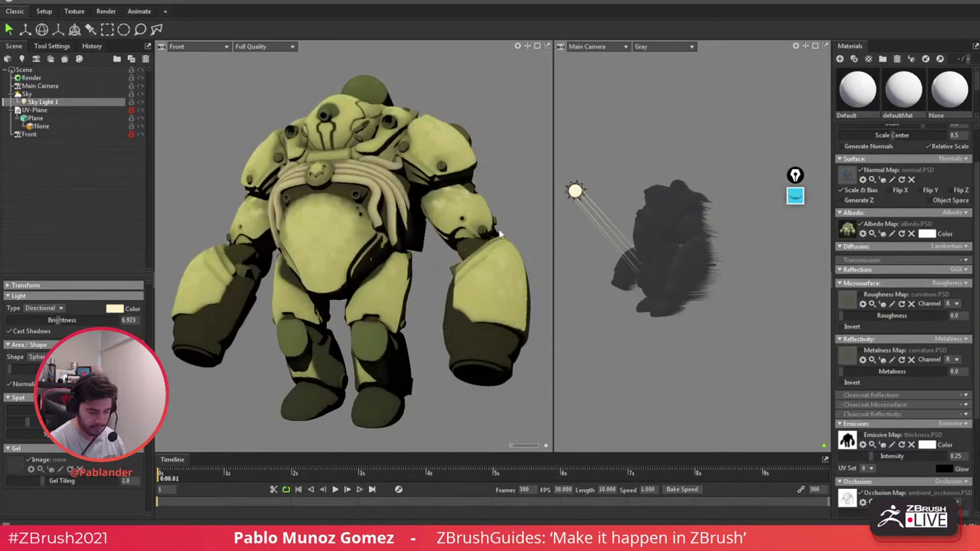
shift+drag(478, 207, 532, 212)
mouse_move(431, 207)
shift+mouse_down()
mouse_move(449, 215)
mouse_move(434, 217)
shift+mouse_up()
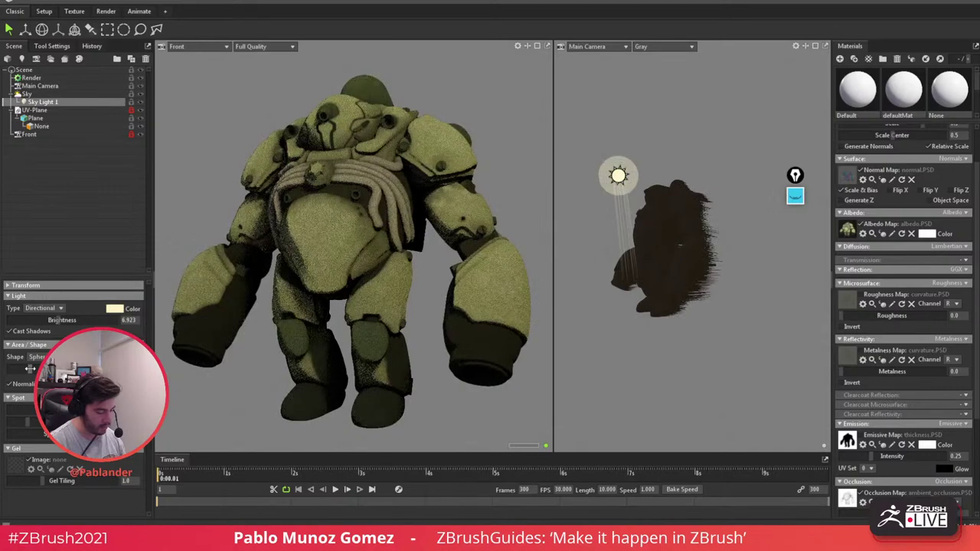
shift+drag(283, 262, 350, 227)
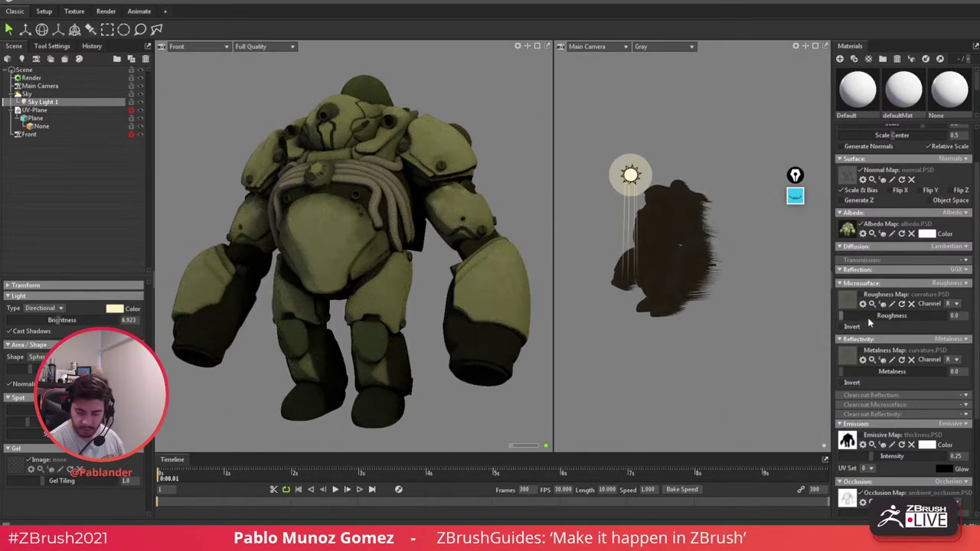
Step: Set the composite material's roughness to 0.114, metalness to 0.198 and emissive intensity to 0
mouse_move(860, 315)
mouse_down()
mouse_move(902, 316)
mouse_move(852, 317)
mouse_up()
click(861, 295)
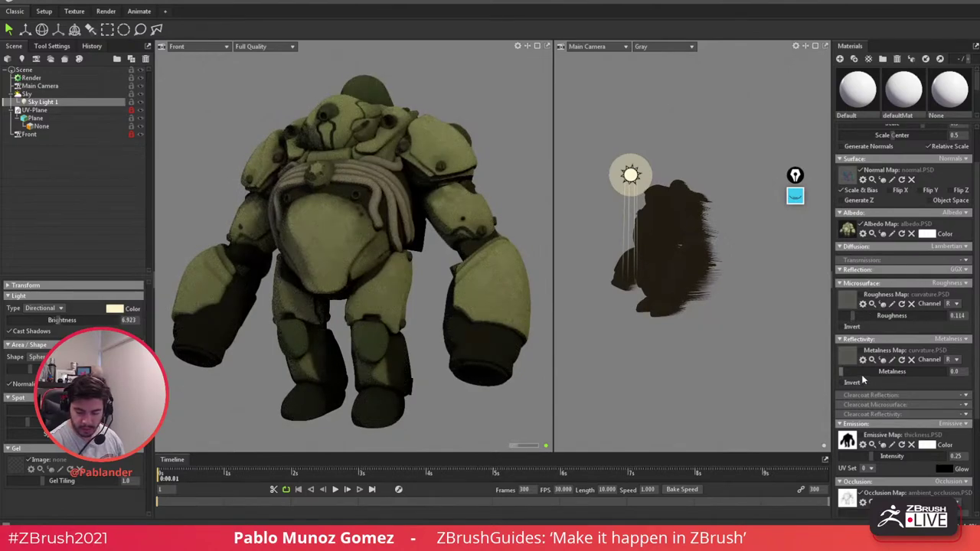
drag(860, 372, 861, 378)
drag(871, 457, 813, 459)
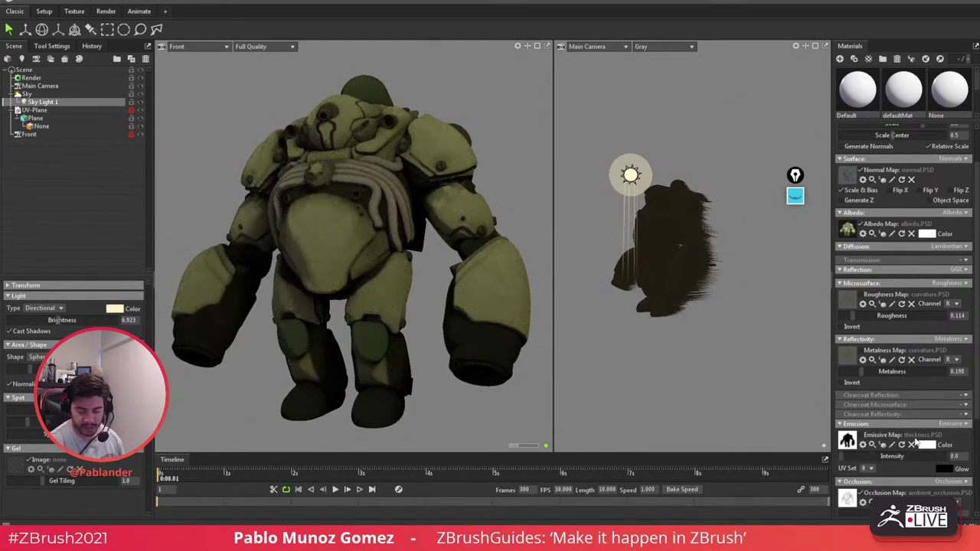
scroll(843, 413, down, 3)
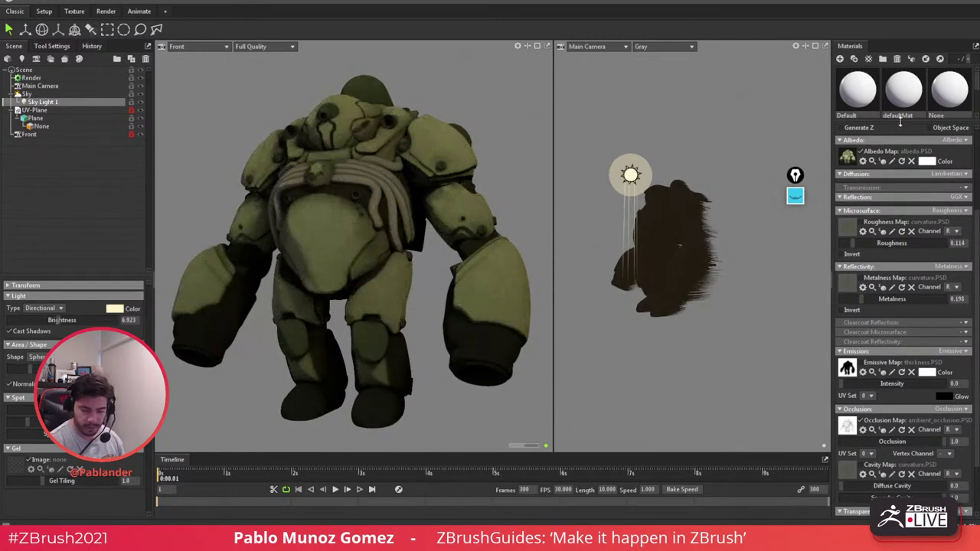
drag(900, 121, 897, 232)
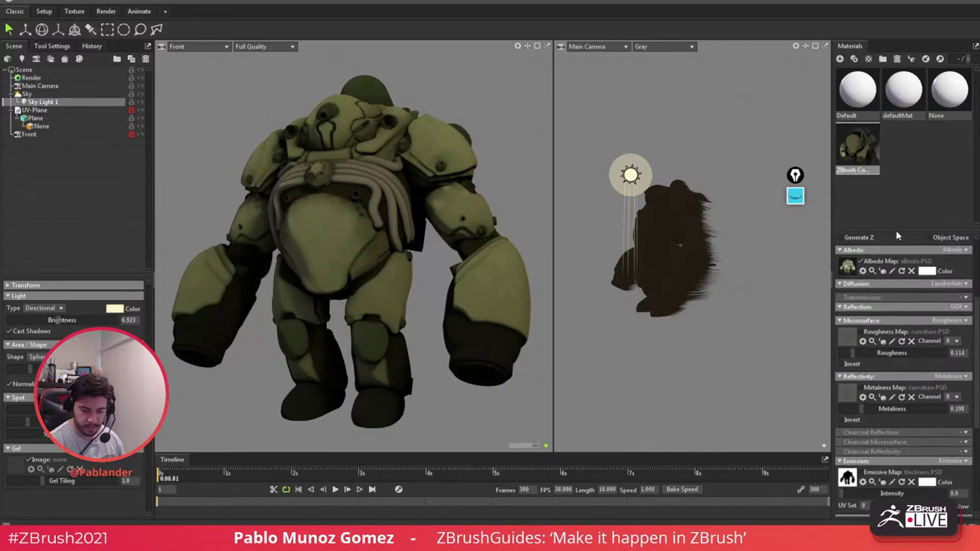
Step: Raise the first sky light's brightness to 7.356 and rotate the light to illuminate the suit's front more strongly
click(632, 177)
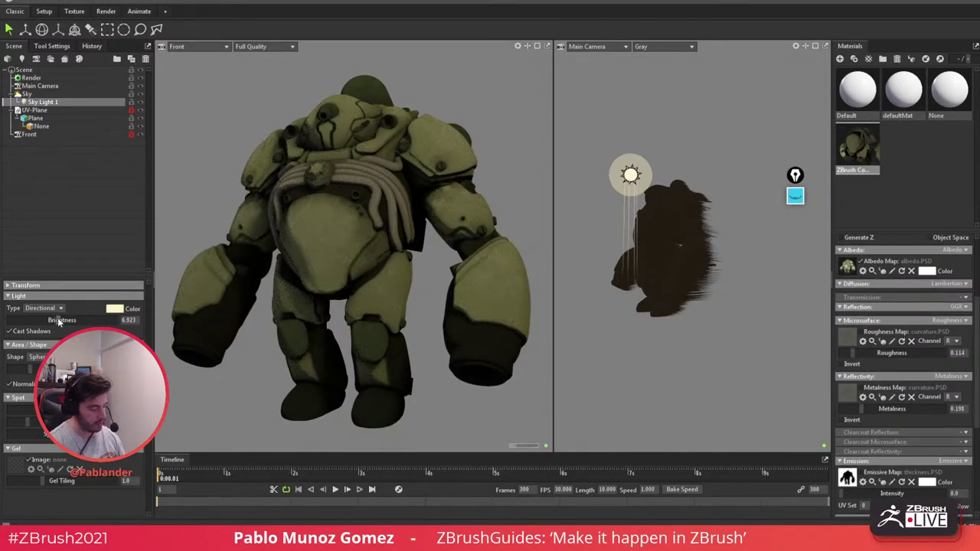
drag(57, 320, 59, 320)
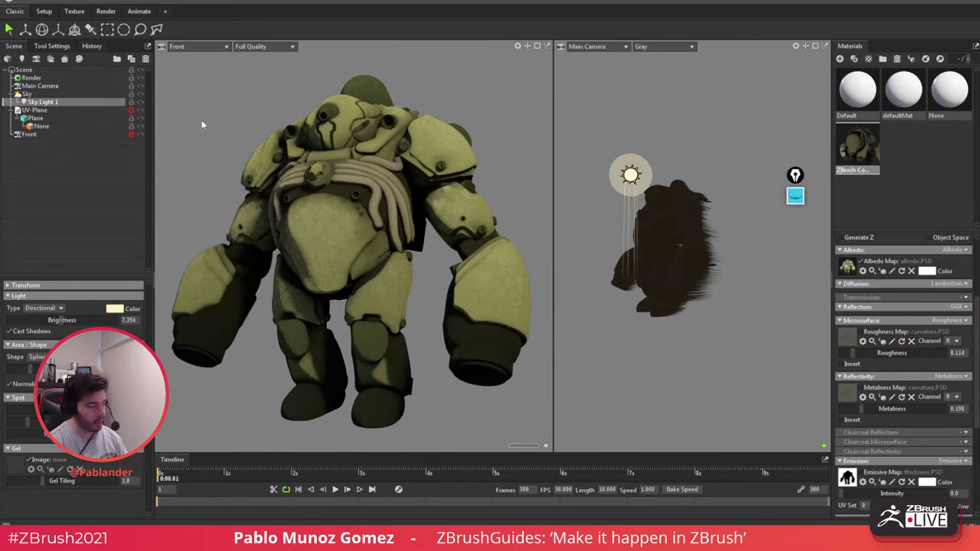
key(e)
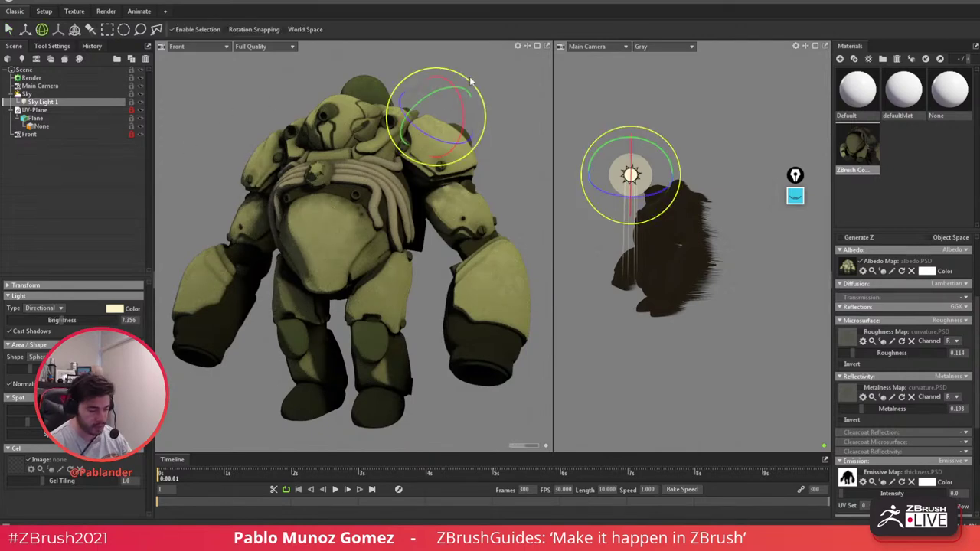
drag(656, 141, 656, 142)
drag(469, 86, 464, 100)
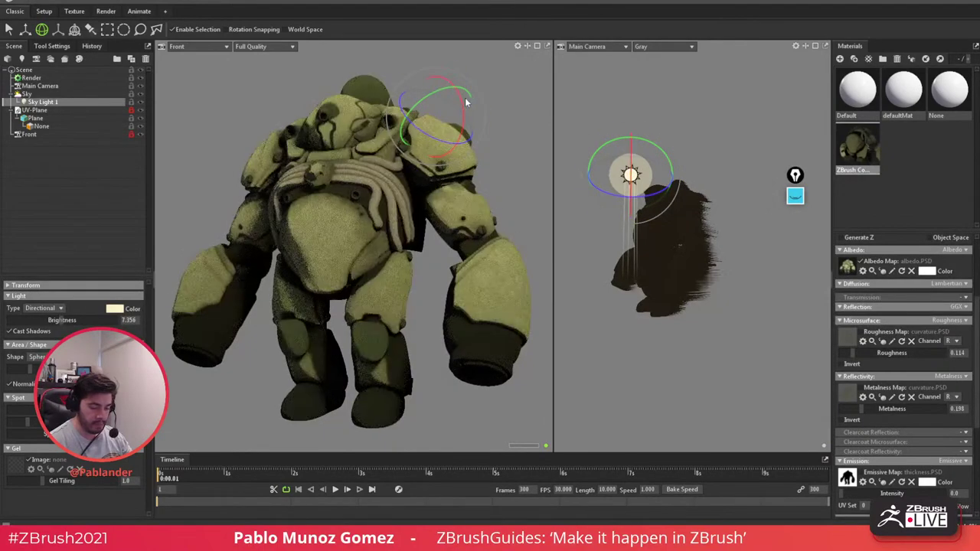
drag(641, 109, 727, 159)
drag(712, 124, 718, 153)
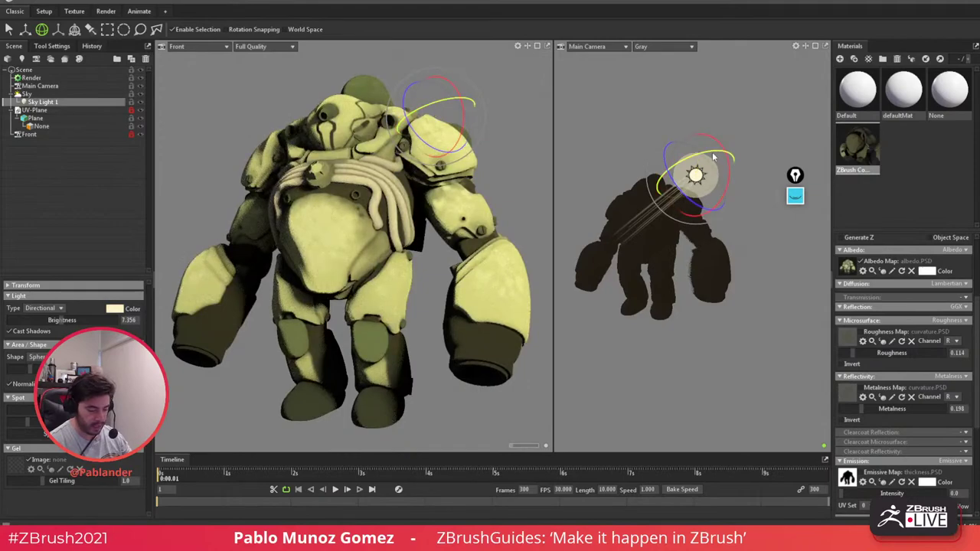
Step: Set the first sky light's brightness to 6.202 and change its colour to a pale blue
drag(60, 320, 53, 320)
click(113, 309)
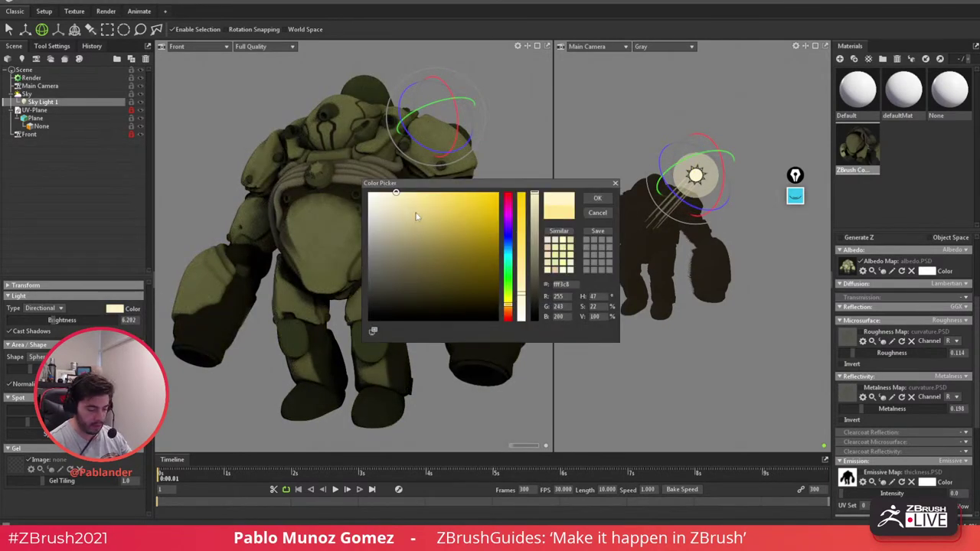
click(508, 253)
click(412, 197)
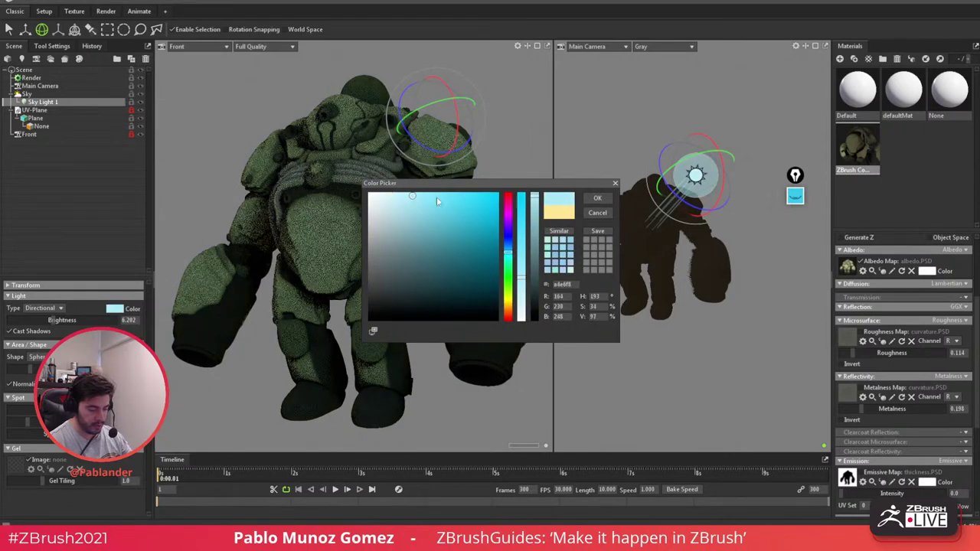
click(594, 199)
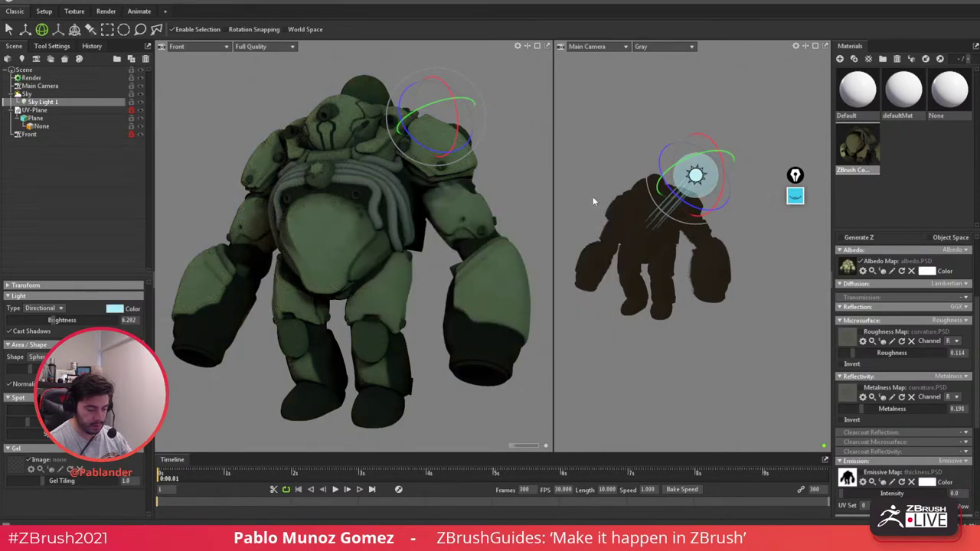
Step: Turn on the scale reference in the main camera viewport and set the scene scale to 0.1 after trying 10
click(796, 46)
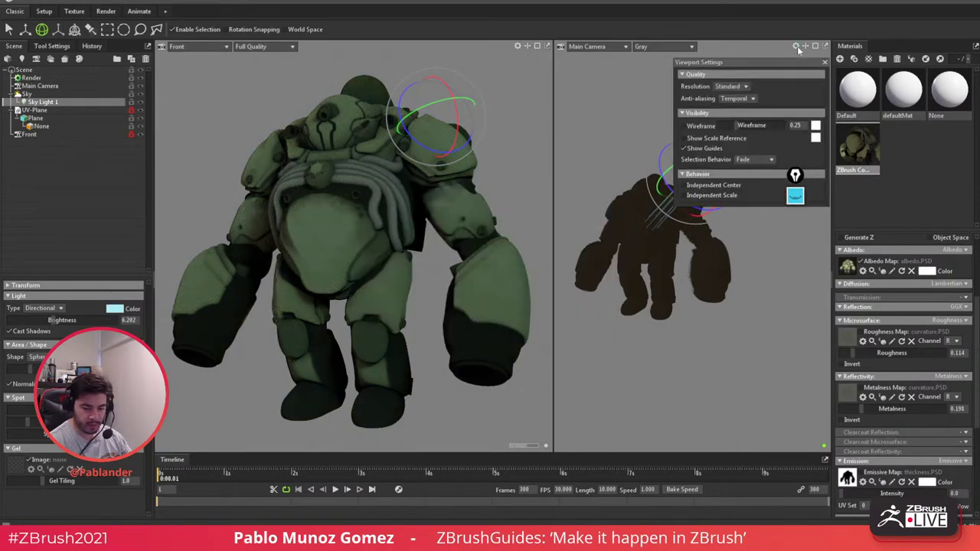
click(716, 138)
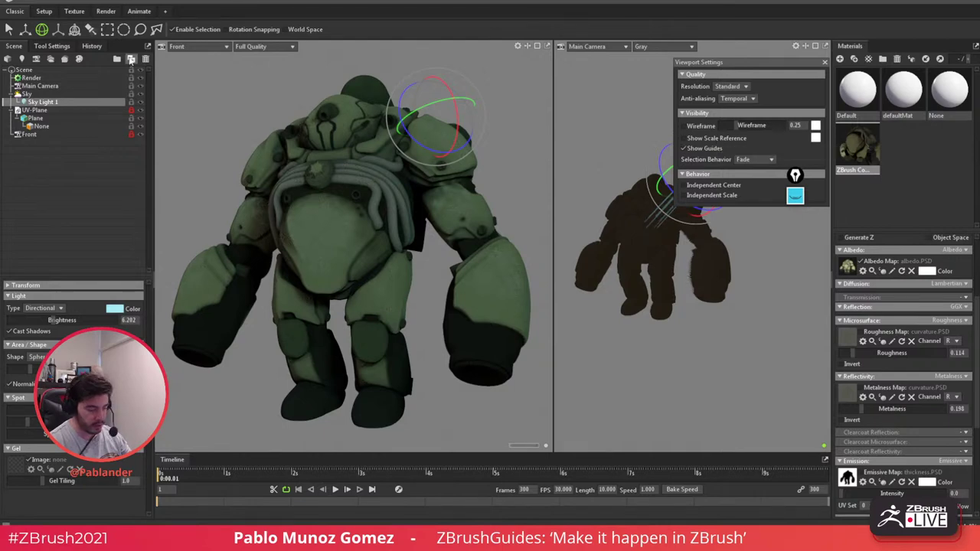
click(44, 71)
drag(133, 298, 109, 299)
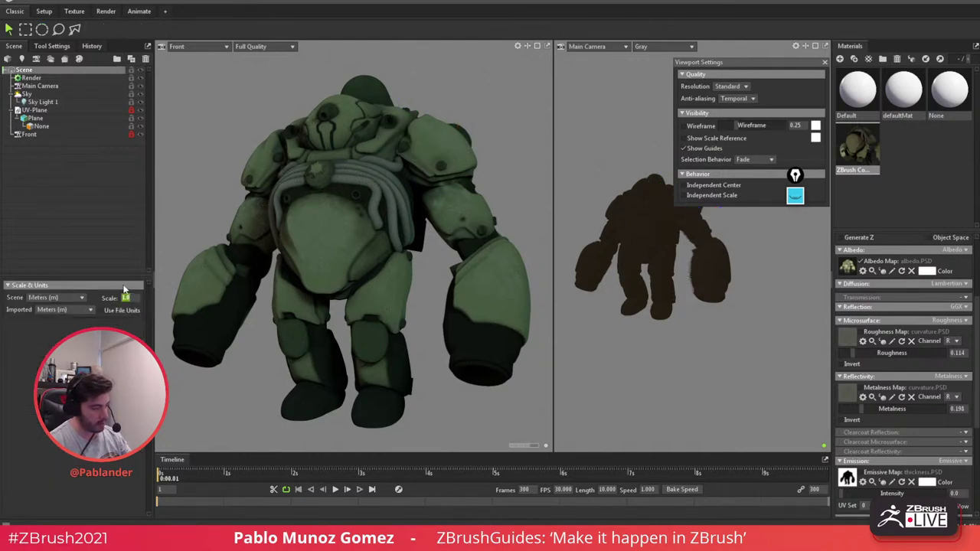
text(10)
key(Return)
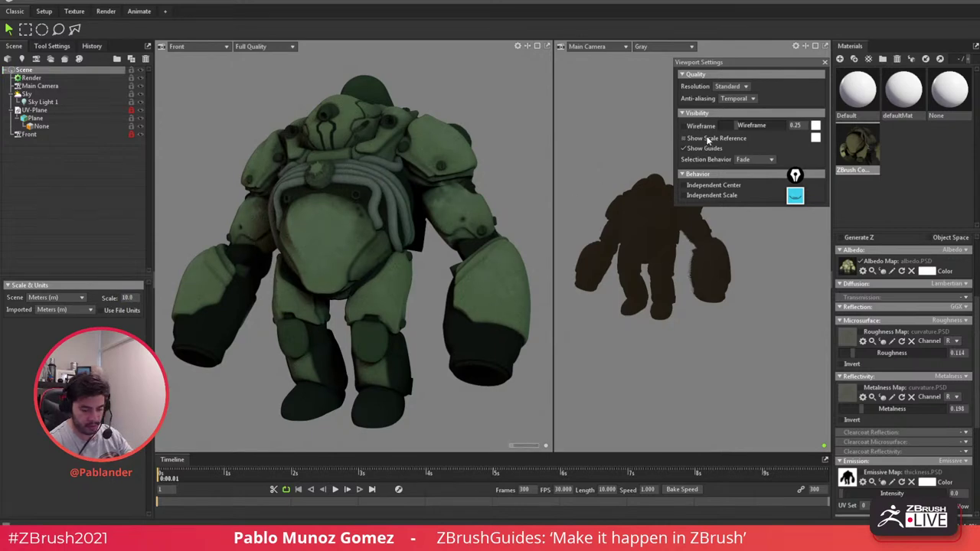
drag(133, 298, 106, 296)
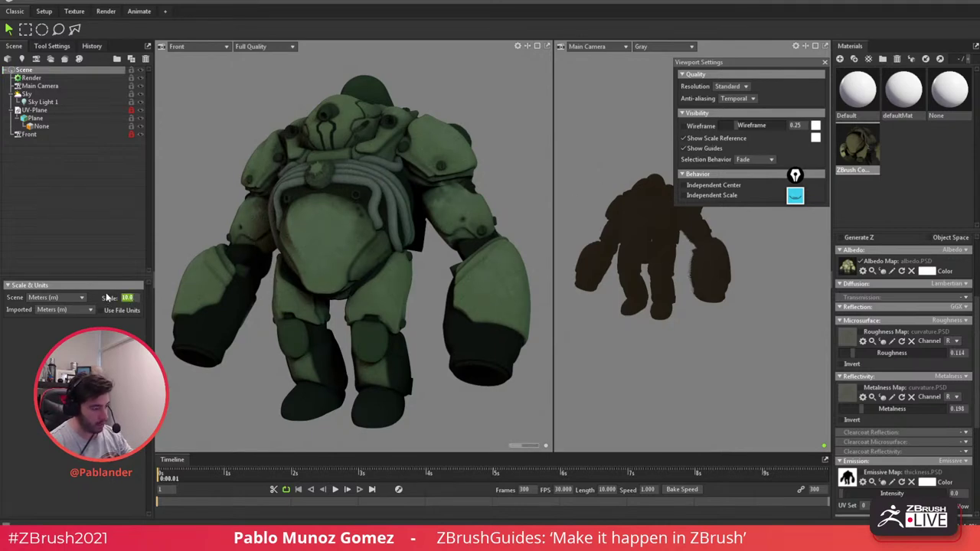
text(0.1)
key(Return)
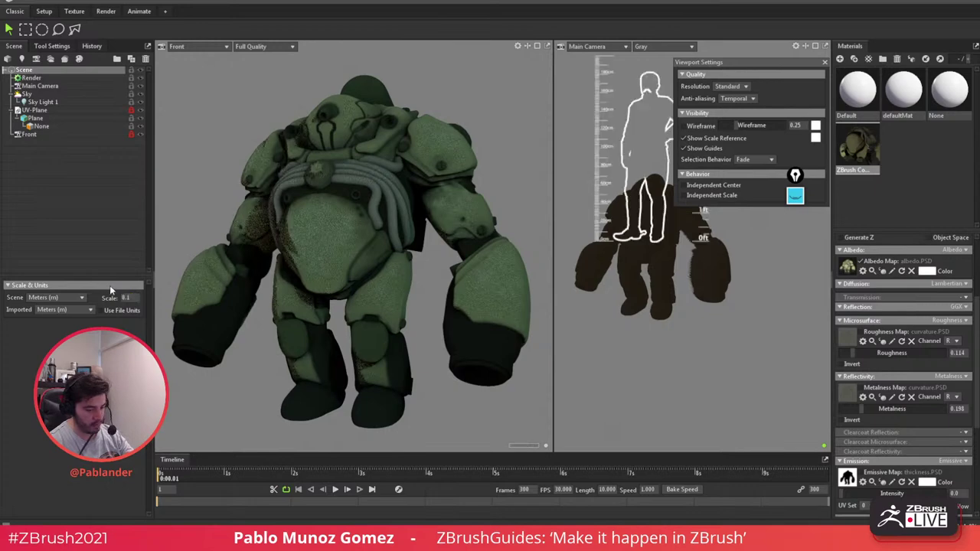
Step: Turn off the guides and scale reference in the main camera viewport and close its settings
click(700, 151)
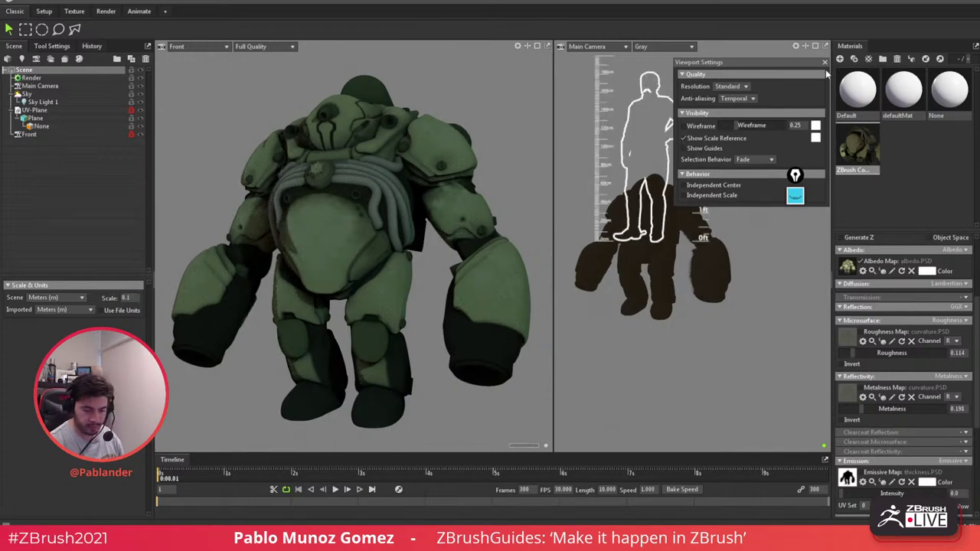
click(711, 136)
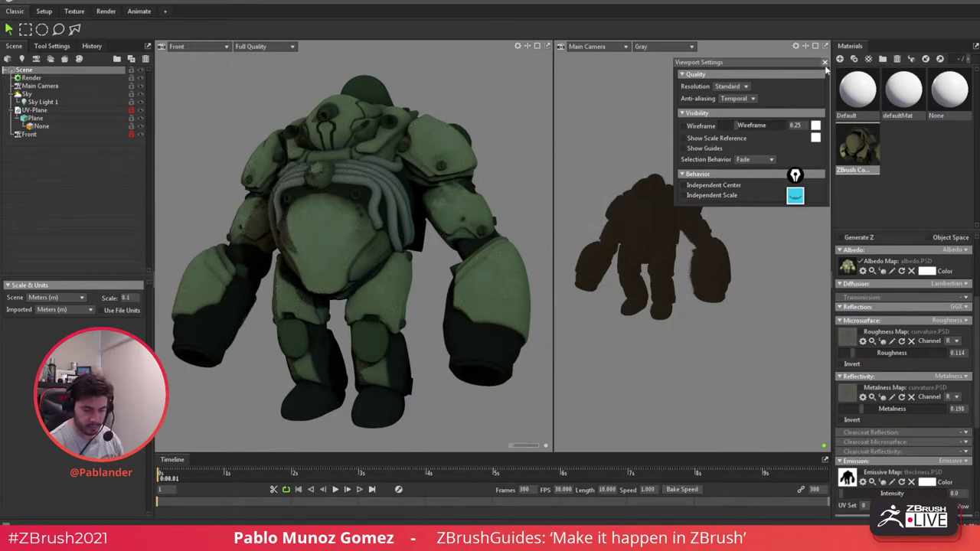
click(824, 62)
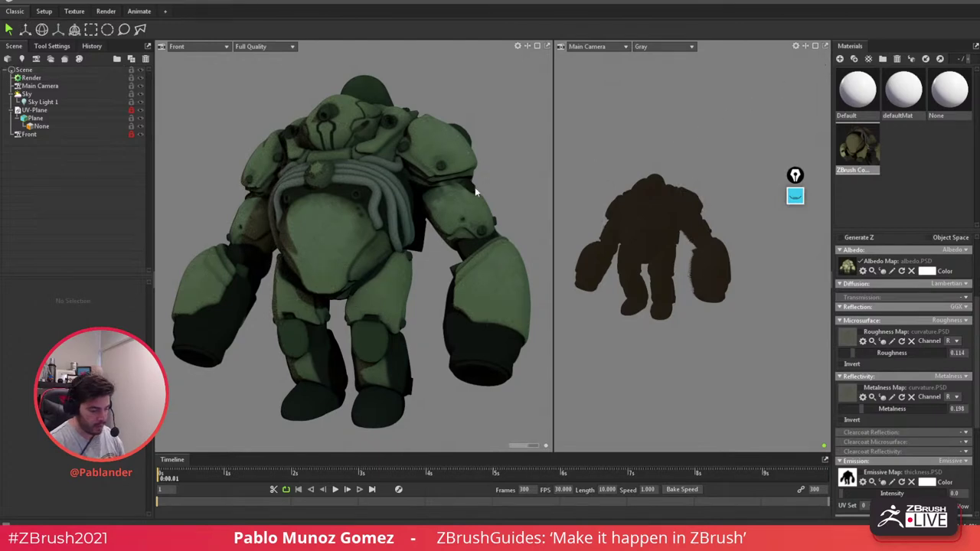
Step: Add a second directional sky light by sampling the sky image and select it
click(42, 94)
click(84, 389)
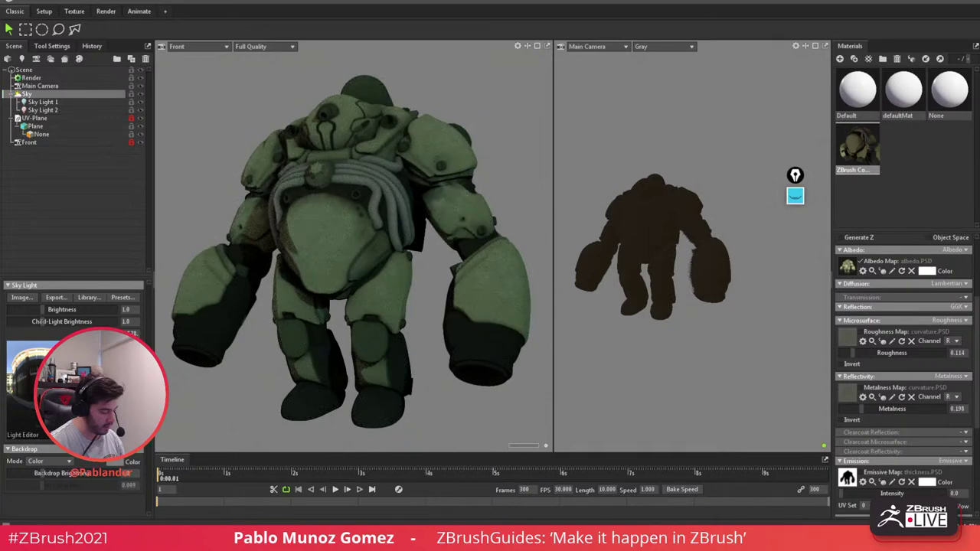
click(43, 110)
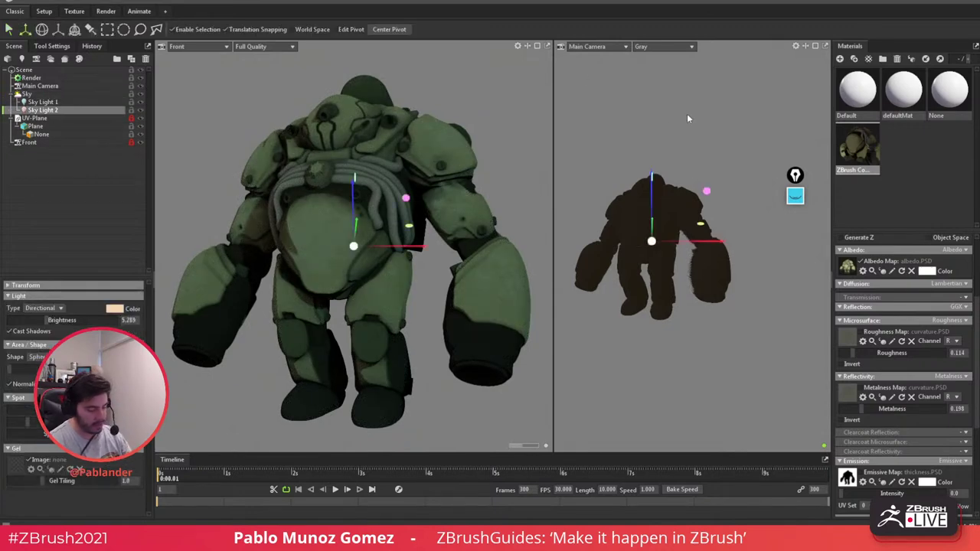
Step: Move the second sky light above the suit, rotate it toward the front and raise its brightness for a warm key light
key(e)
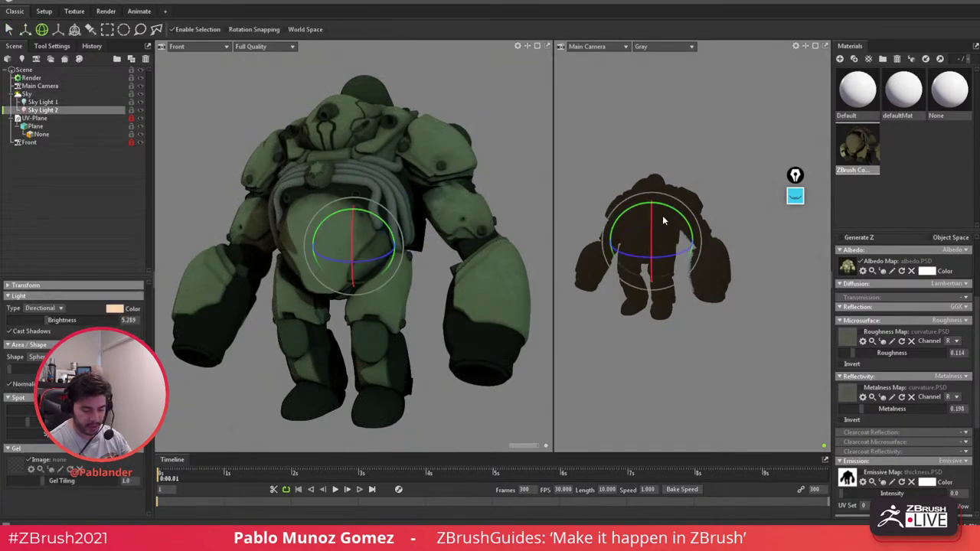
drag(658, 217, 601, 148)
key(w)
key(e)
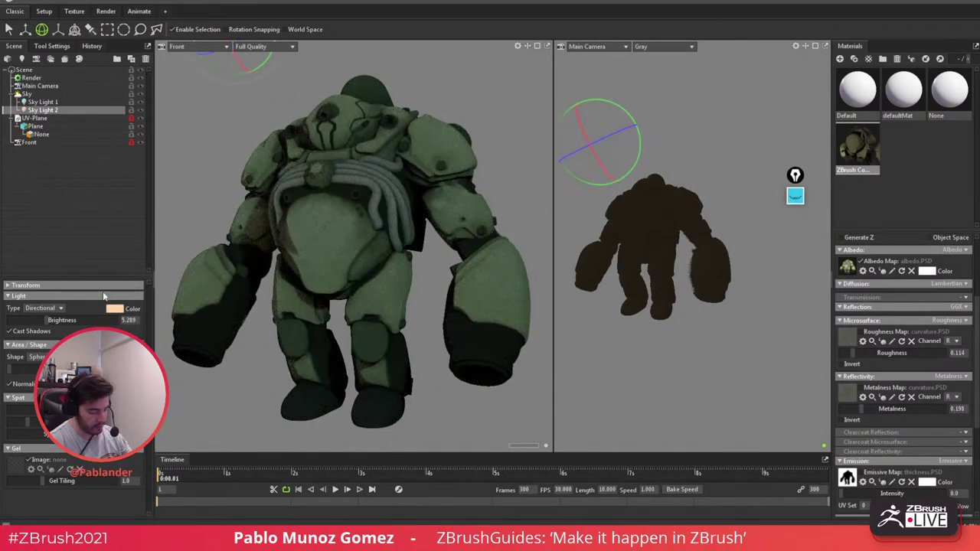
drag(59, 321, 62, 320)
click(482, 69)
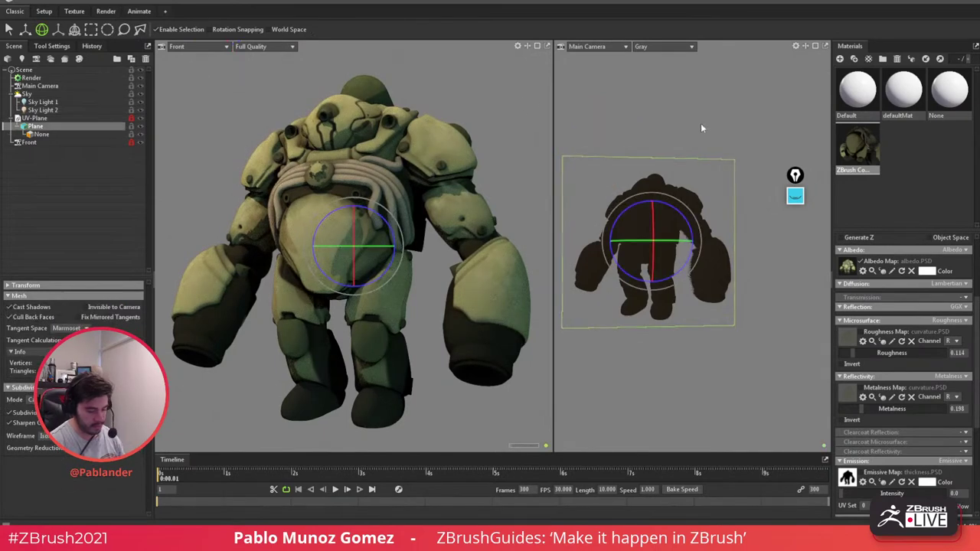
click(701, 125)
Step: Turn off the composite material's albedo map to show the suit's lighting without colour, and select the plane mesh
alt+drag(661, 222, 692, 225)
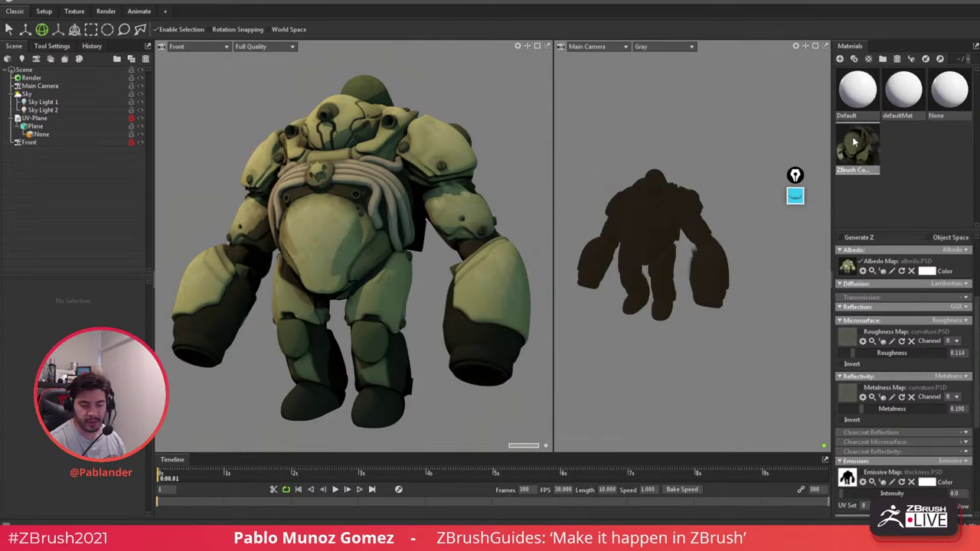
scroll(915, 233, up, 3)
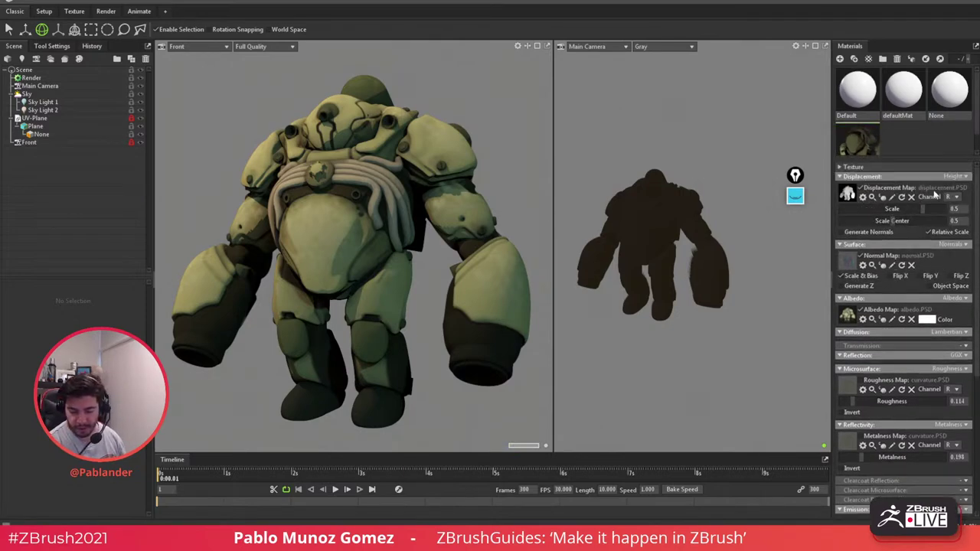
scroll(880, 237, down, 3)
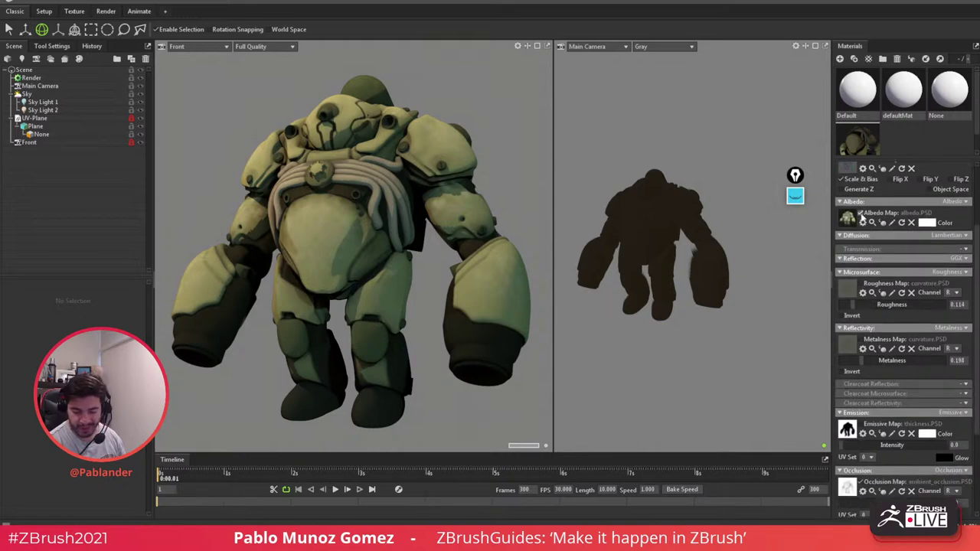
click(860, 214)
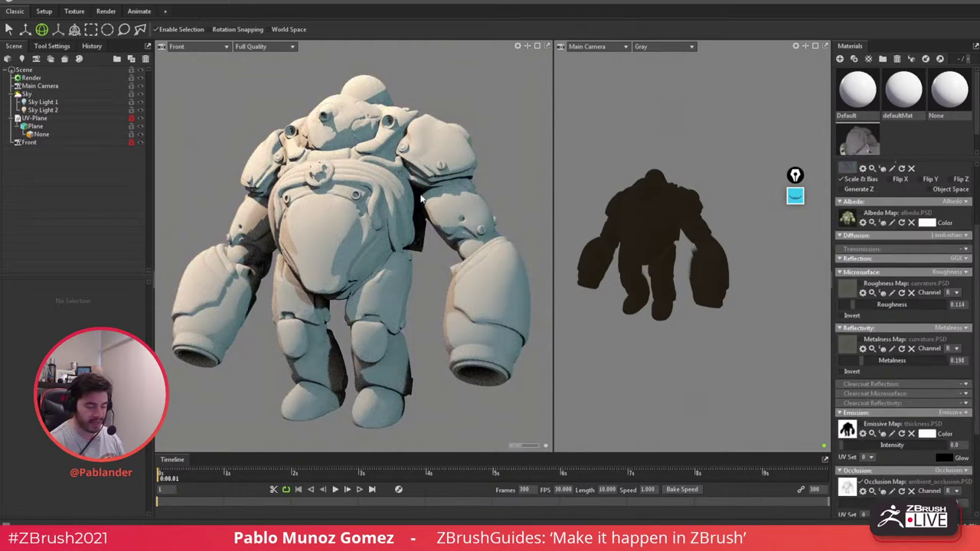
click(466, 200)
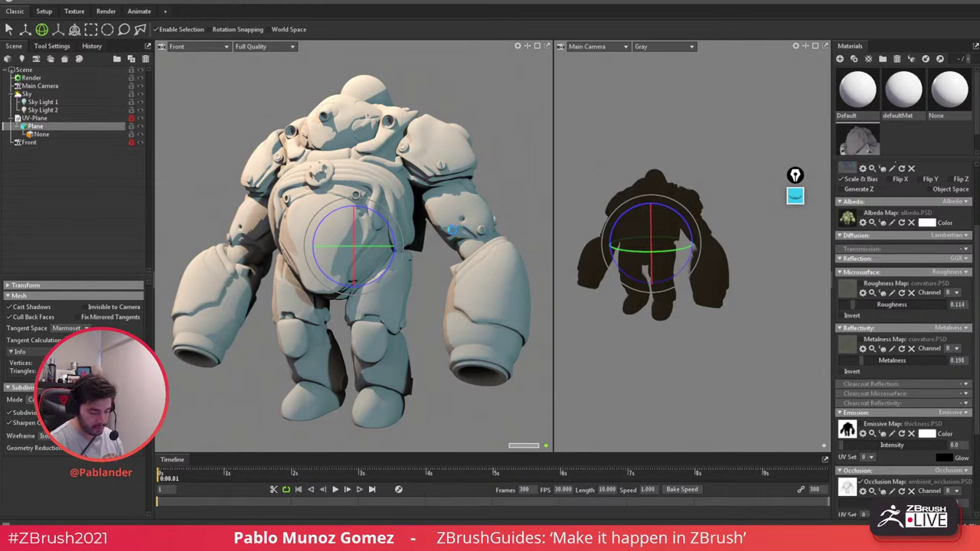
Step: Enlarge the source size of both sky lights to soften their shadows on the suit, and clear the selection
click(43, 109)
click(28, 369)
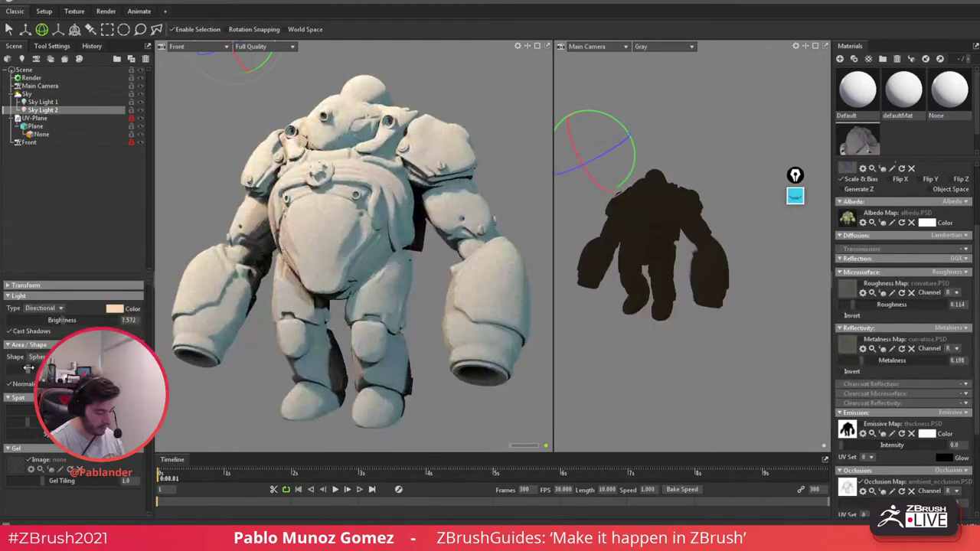
click(46, 102)
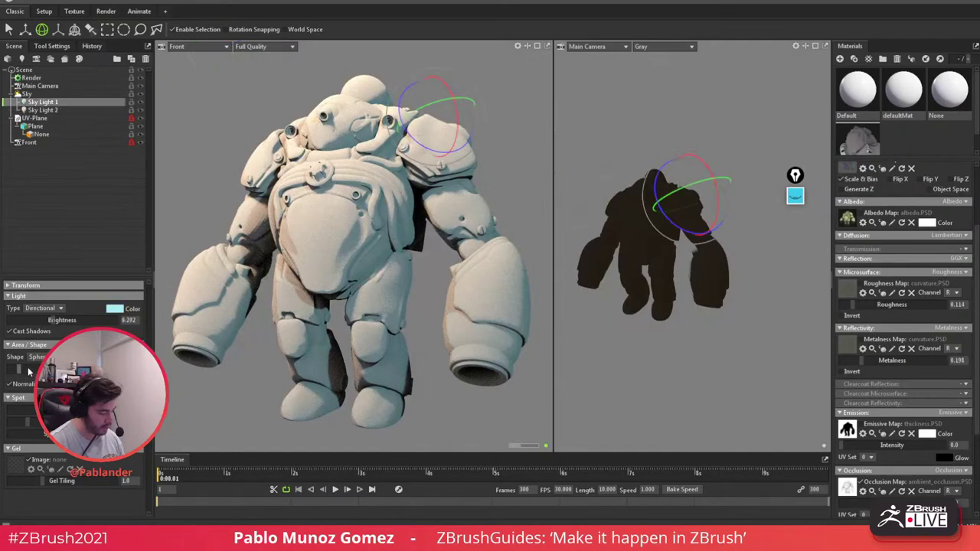
drag(28, 370, 31, 368)
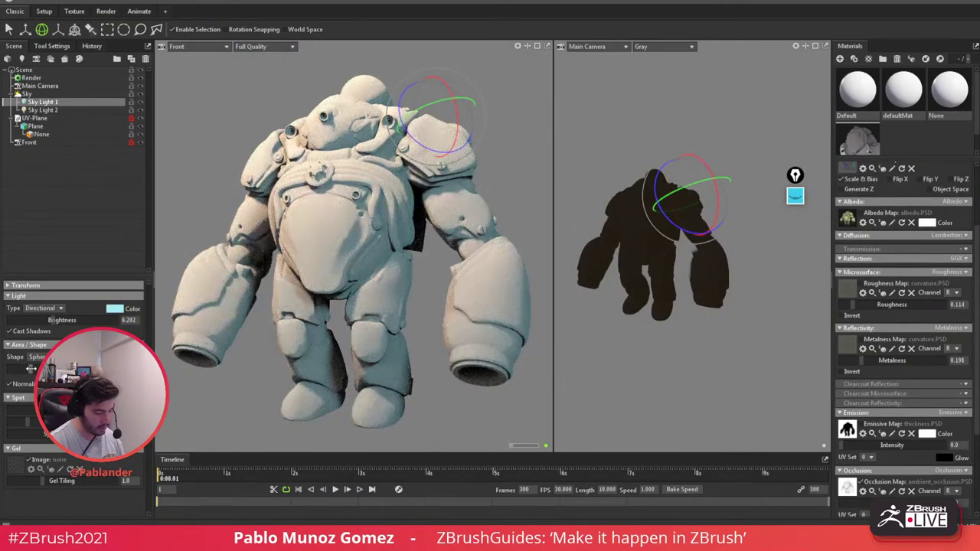
click(516, 150)
click(739, 112)
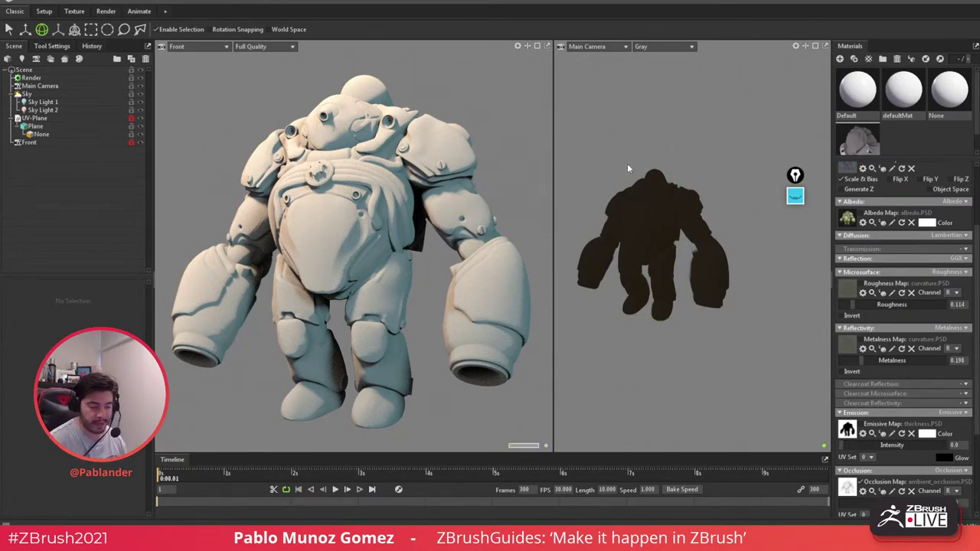
Step: Remove the curvature maps from the material's roughness and metalness, setting roughness to 0.262 and metalness to 0
click(875, 214)
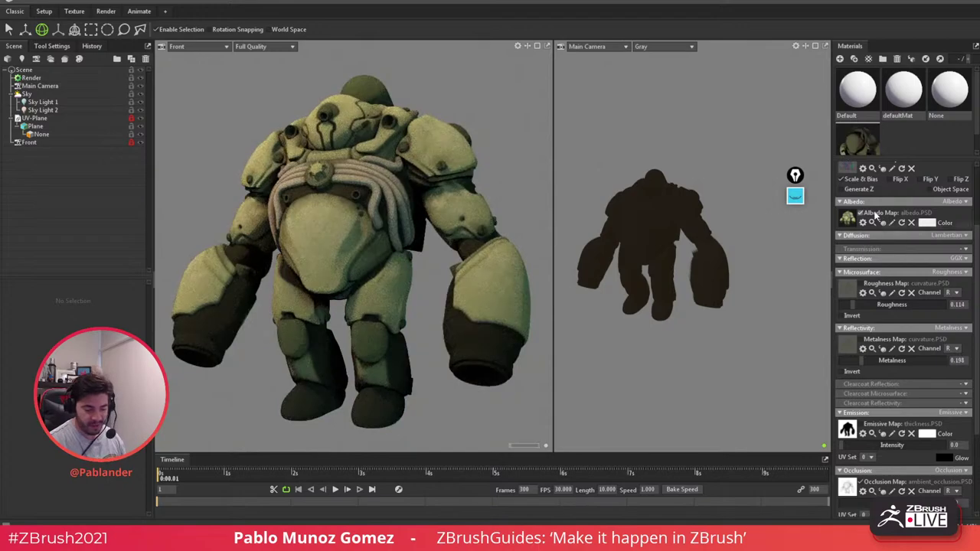
click(876, 215)
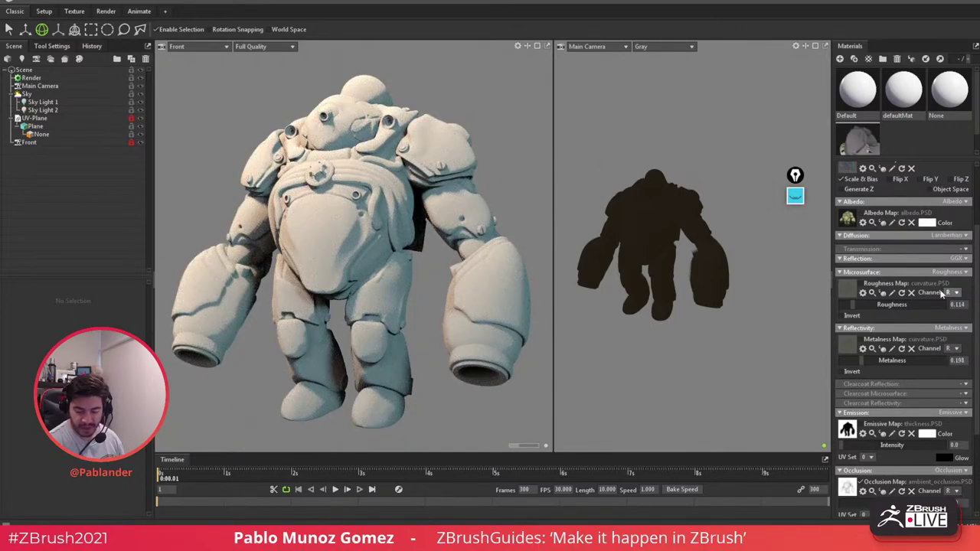
click(912, 293)
drag(887, 308, 833, 304)
click(910, 348)
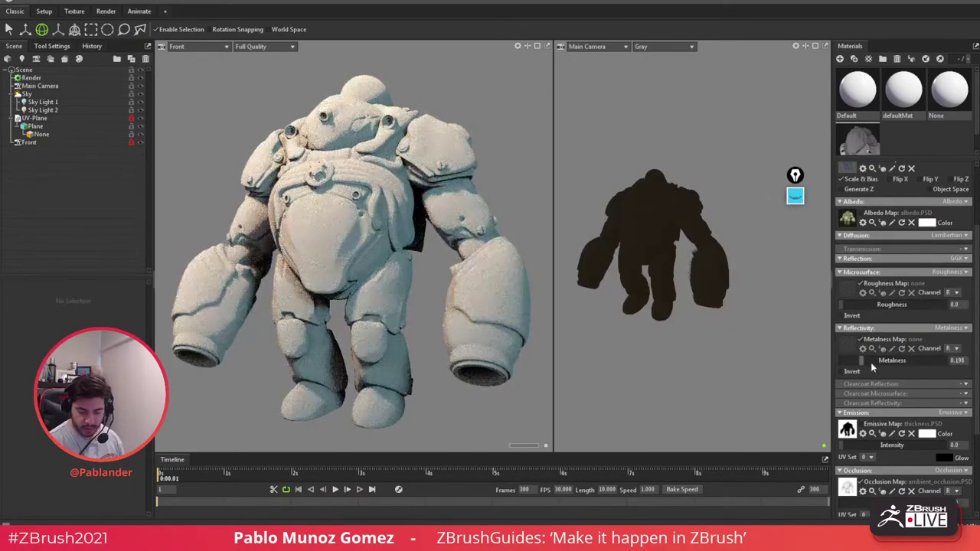
drag(868, 362, 830, 372)
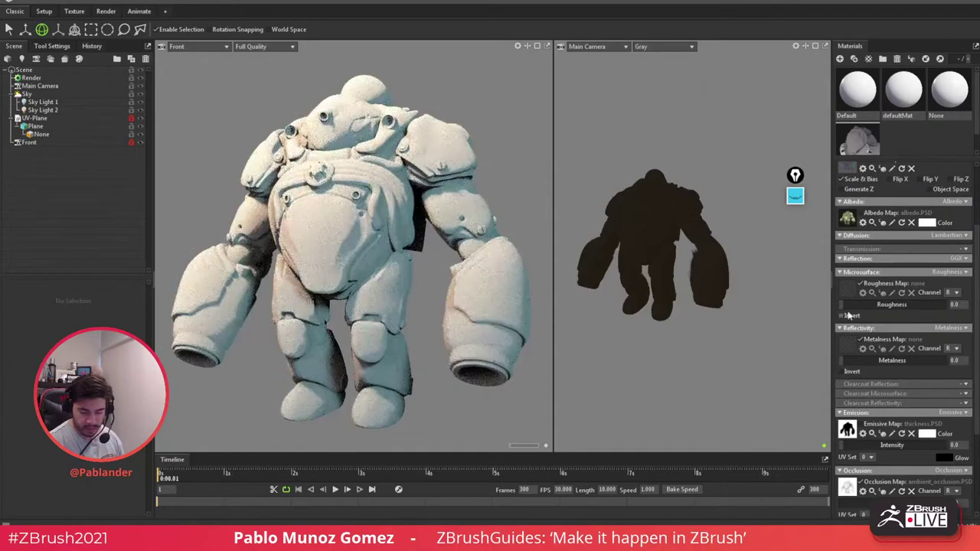
drag(841, 304, 868, 307)
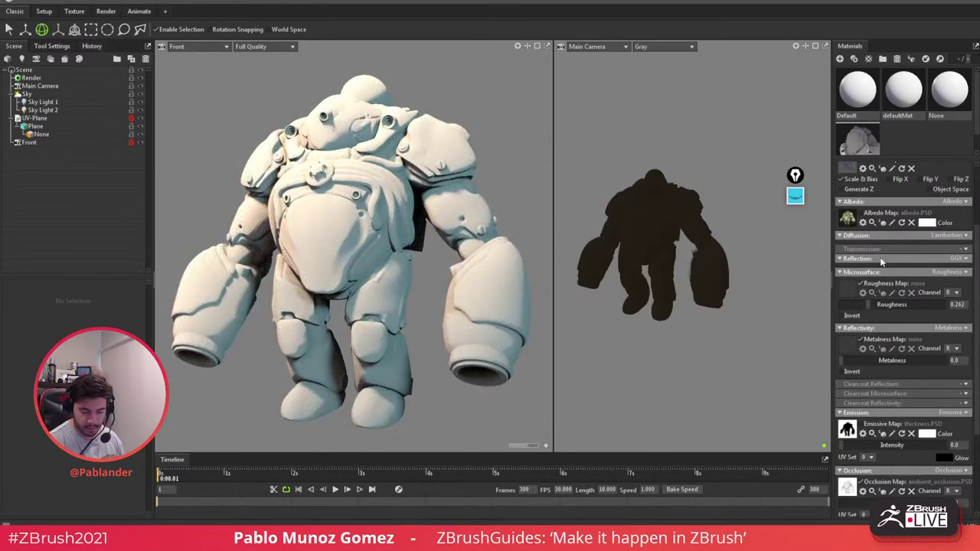
Step: Turn the albedo map back on and toggle the opacity alpha map off and on to compare the cutout
click(860, 212)
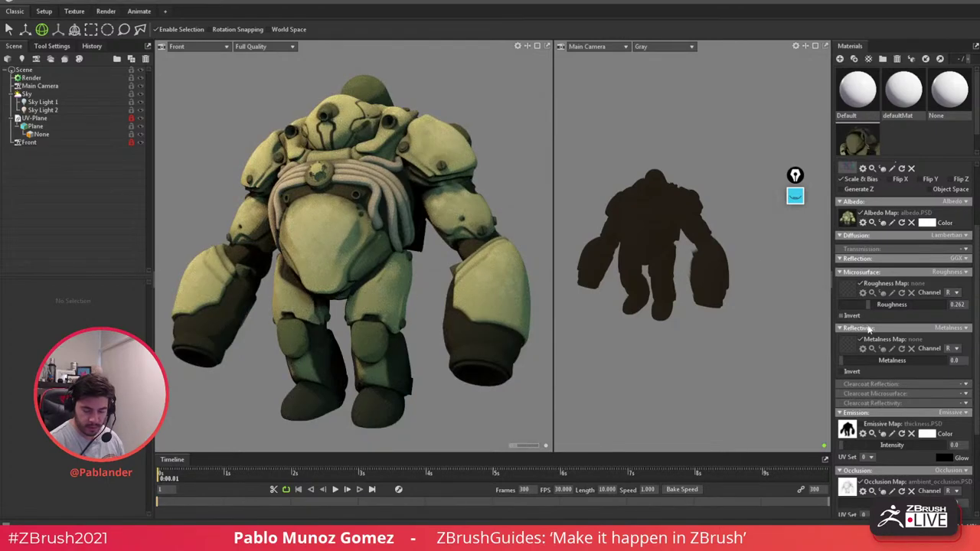
scroll(868, 329, down, 2)
scroll(949, 321, down, 2)
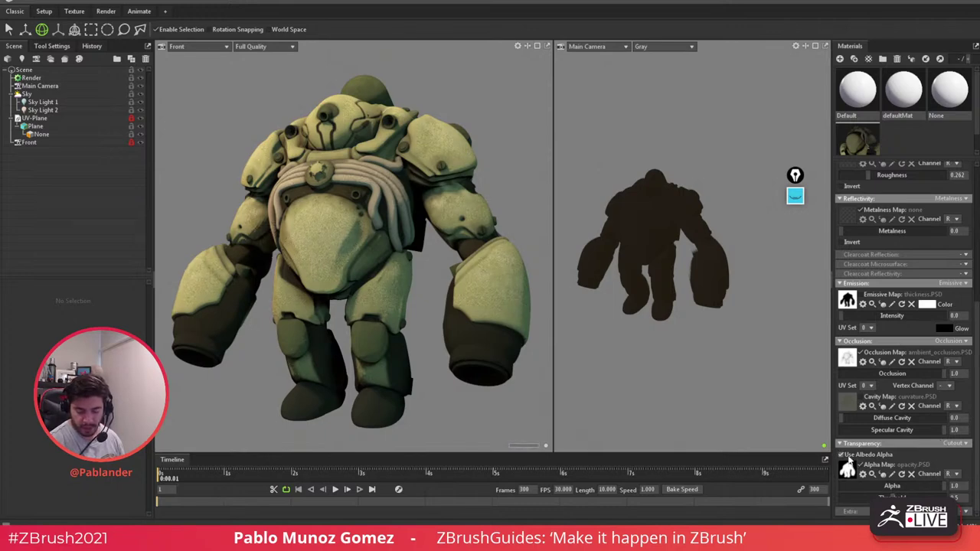
click(863, 466)
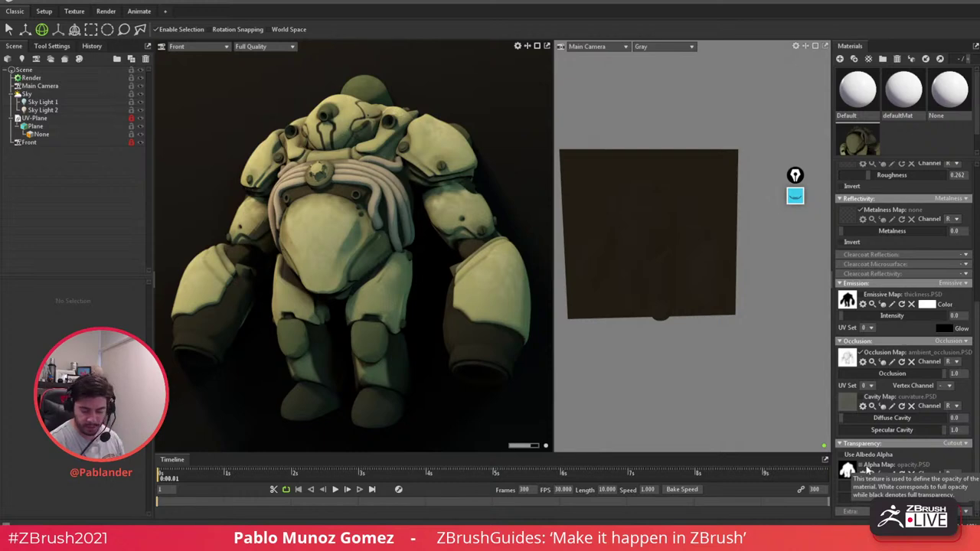
click(863, 466)
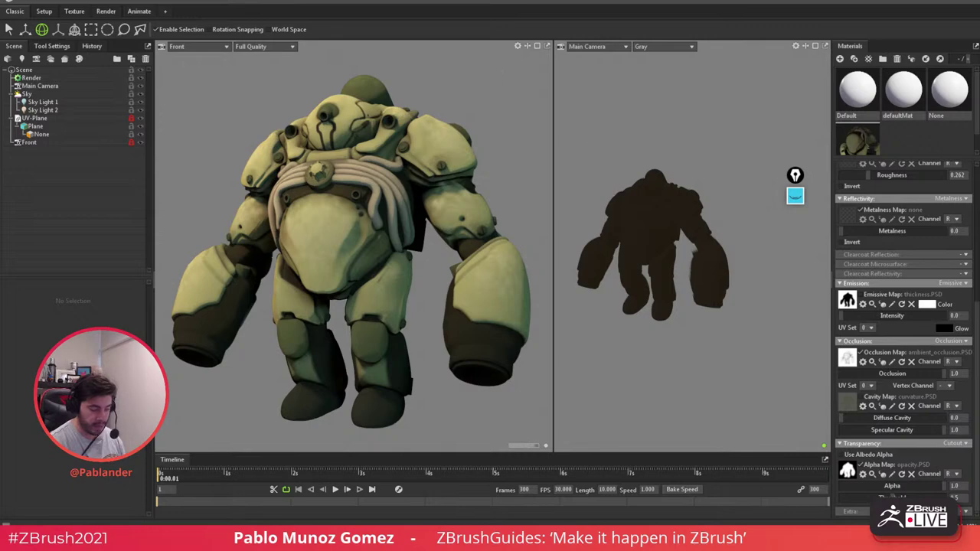
Step: Add a shadow catcher to the scene and raise it to the level of the suit's feet
click(99, 3)
mouse_move(83, 2)
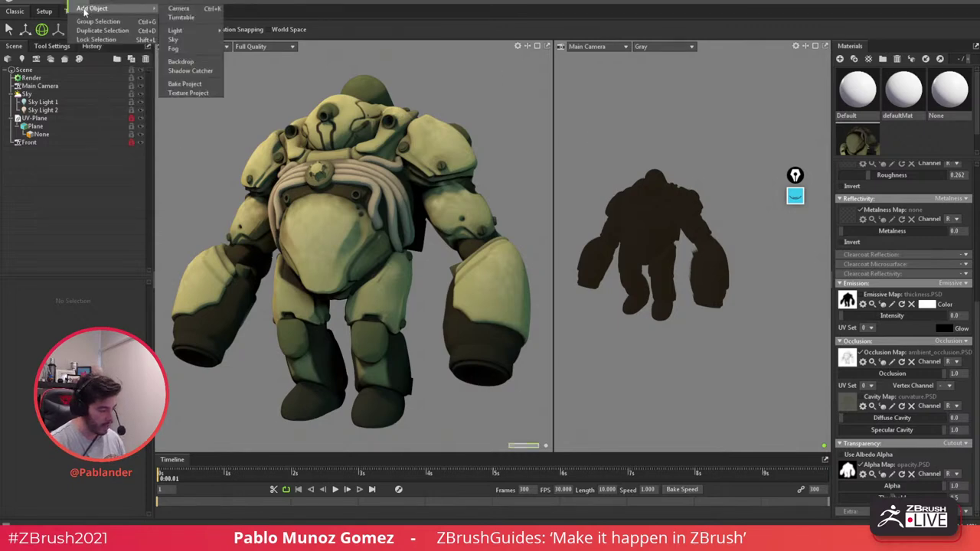
click(189, 70)
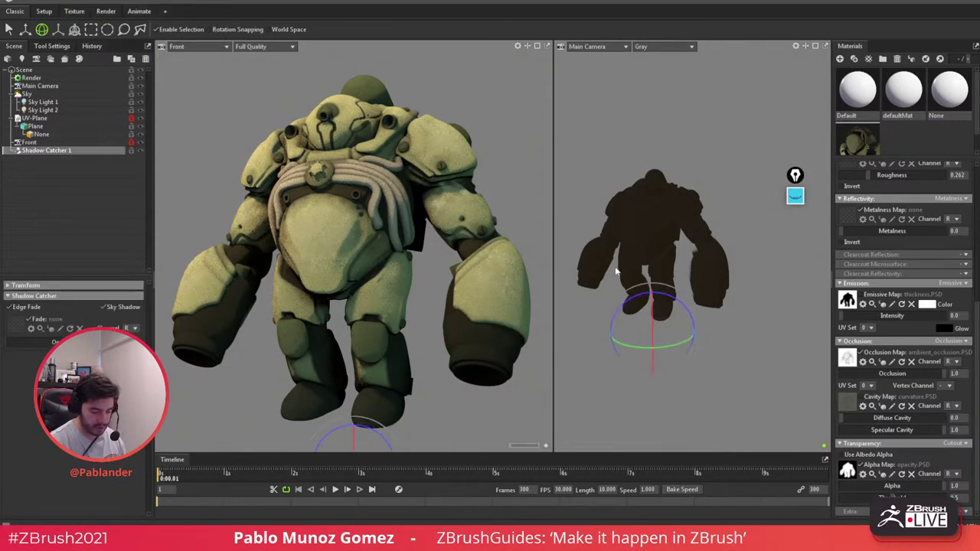
key(w)
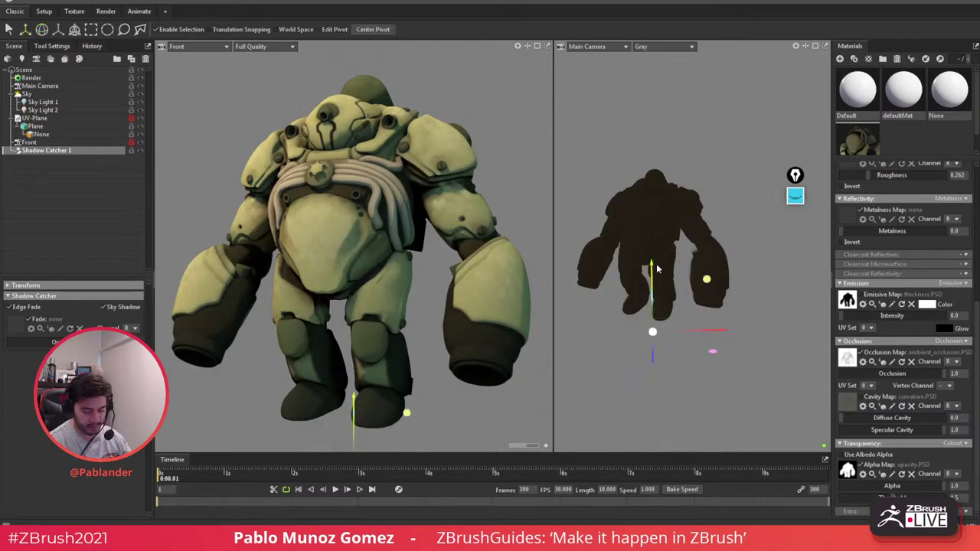
drag(654, 268, 651, 233)
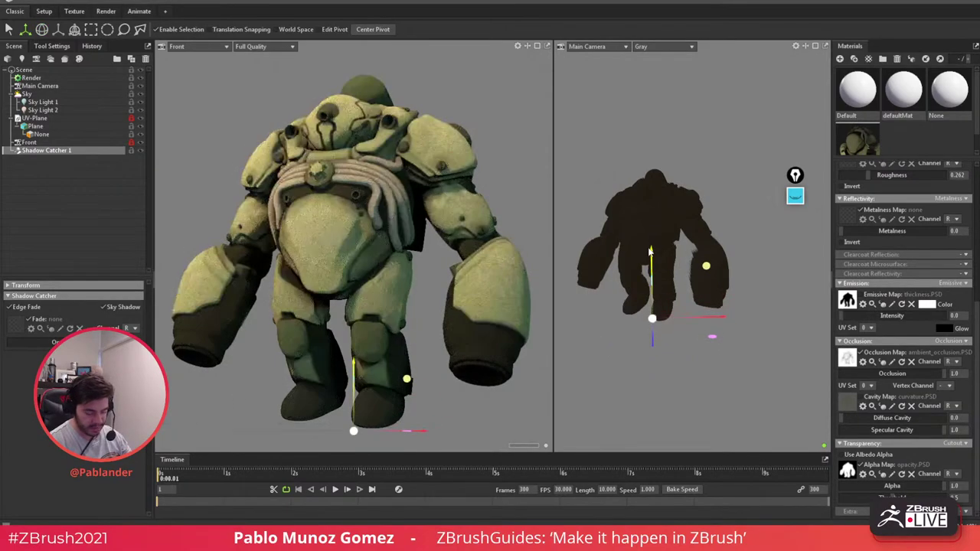
Step: Tilt the shadow catcher by -1.00 degrees so the ground picks up the suit's shadows, and deselect it
key(e)
mouse_move(653, 299)
mouse_down()
mouse_move(653, 288)
mouse_move(652, 312)
mouse_move(652, 281)
mouse_move(653, 301)
mouse_up()
key(w)
key(e)
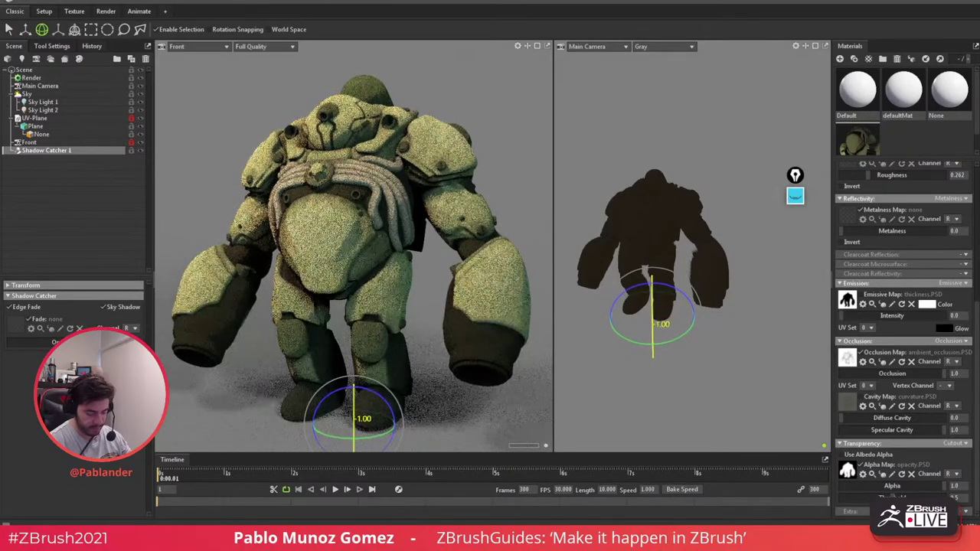
click(623, 168)
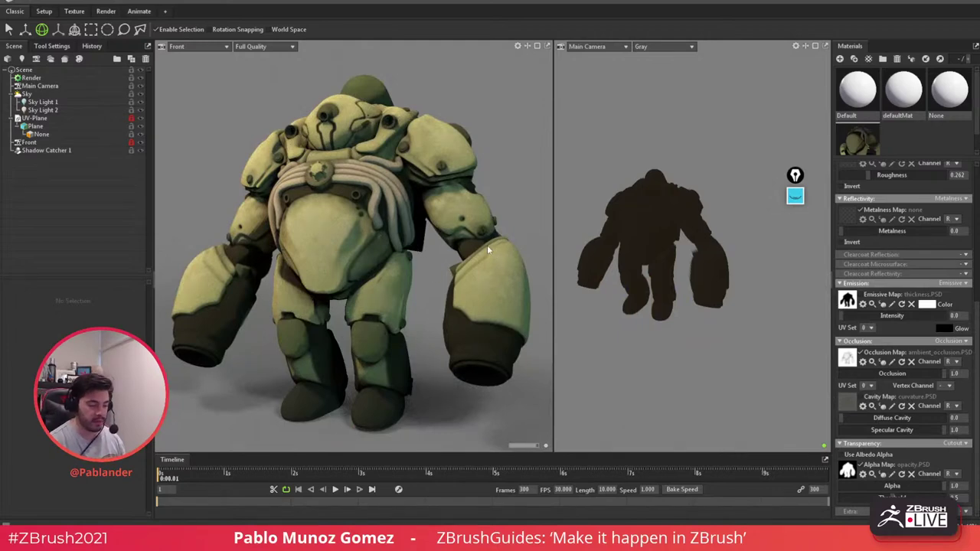
Step: Switch to ZBrush, frame the whole suit from the front and collapse the tray holding the ZBrush Compositor plugin
click(972, 4)
click(531, 301)
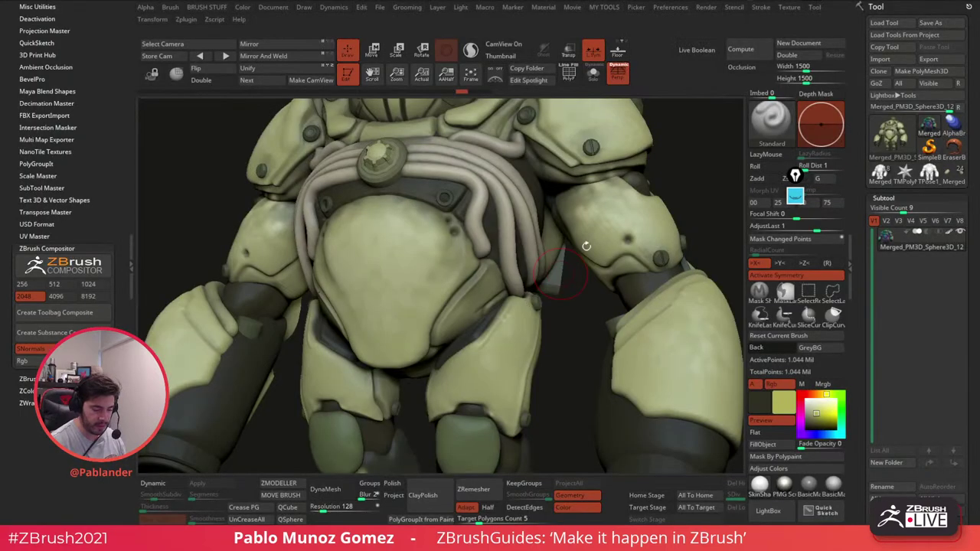
alt+drag(557, 329, 558, 238)
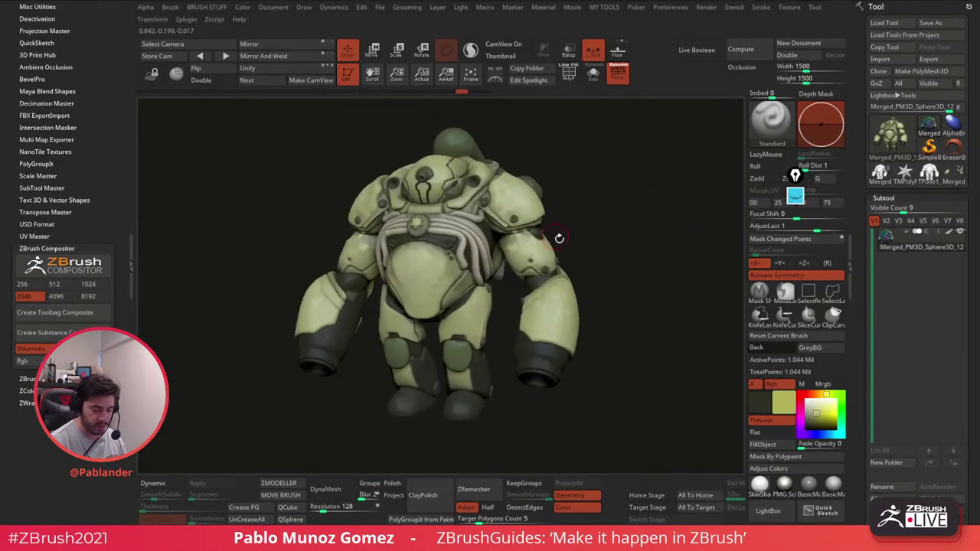
drag(774, 349, 839, 350)
key(f)
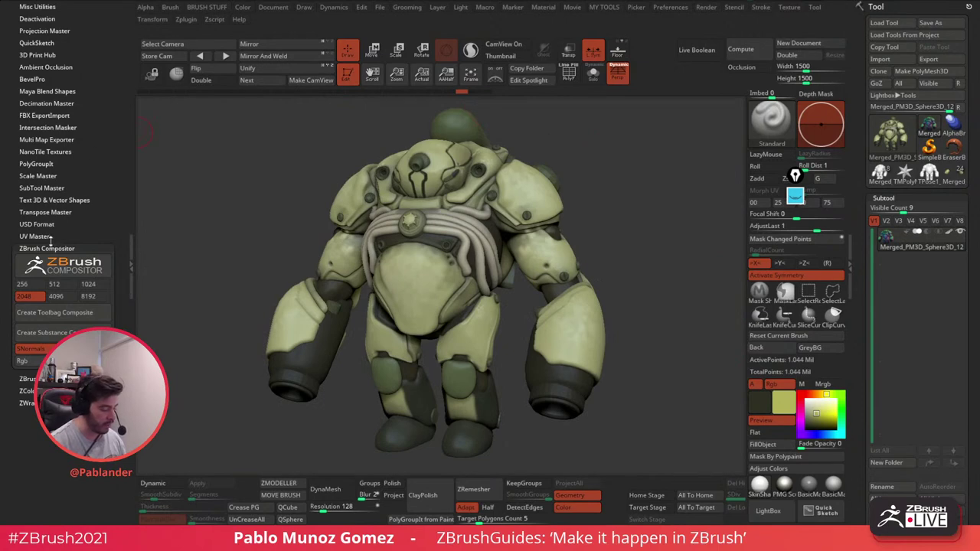
click(131, 245)
drag(579, 188, 622, 199)
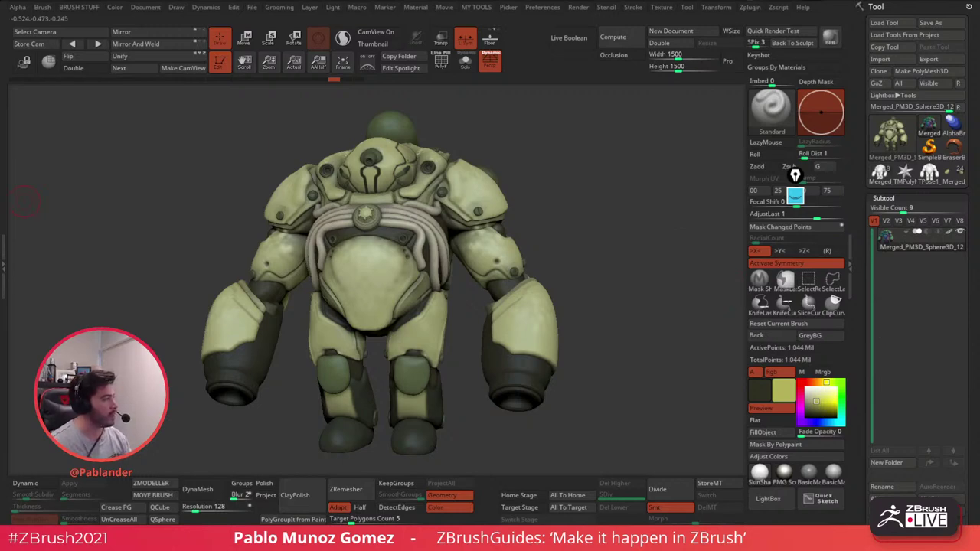
Step: Switch to the browser, review the Asset Library Live Workshop page down to its enrolment form, and return to ZBrush
drag(0, 76, 582, 2)
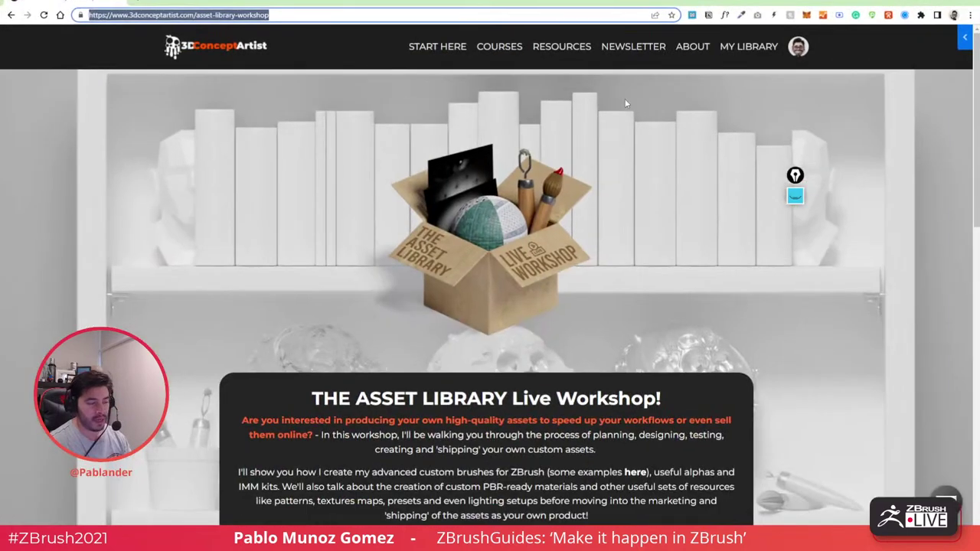
key(Escape)
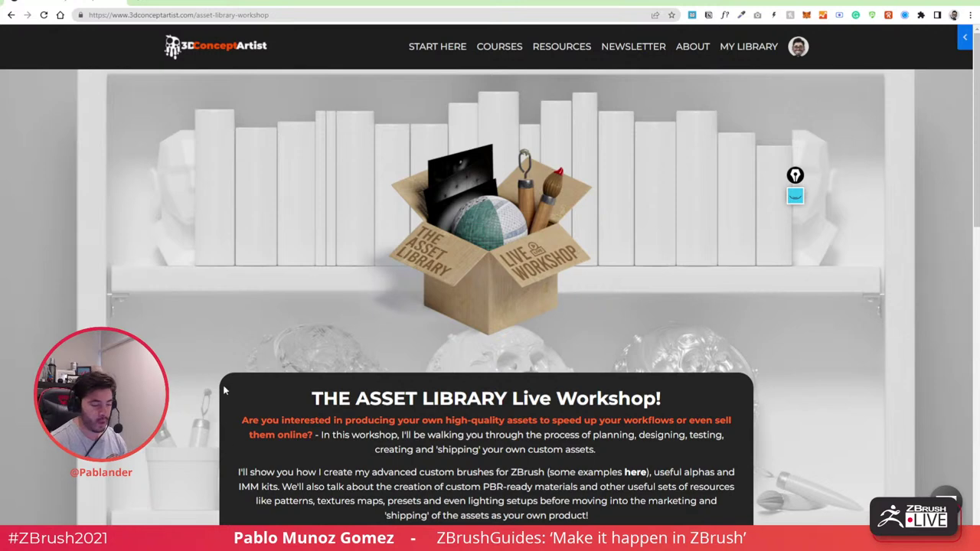
scroll(359, 239, down, 2)
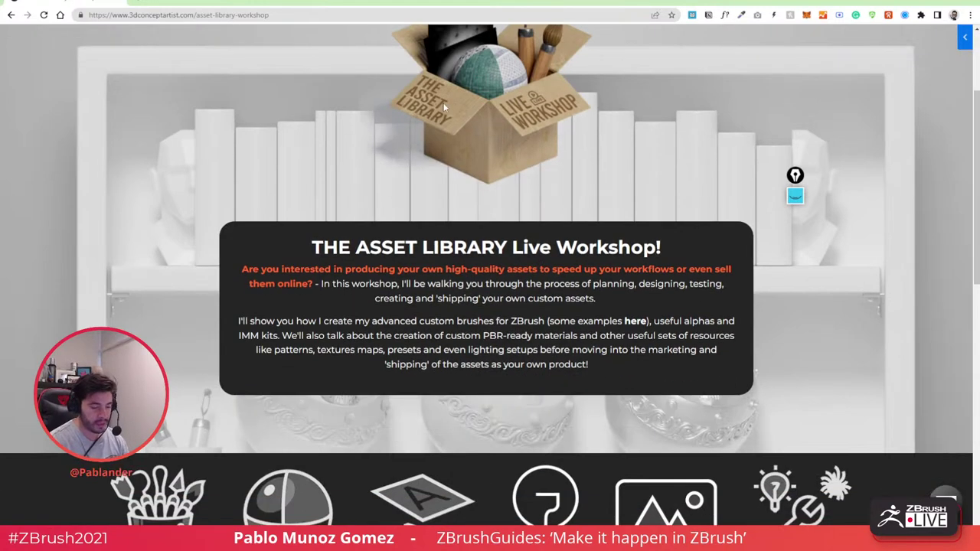
scroll(451, 115, up, 1)
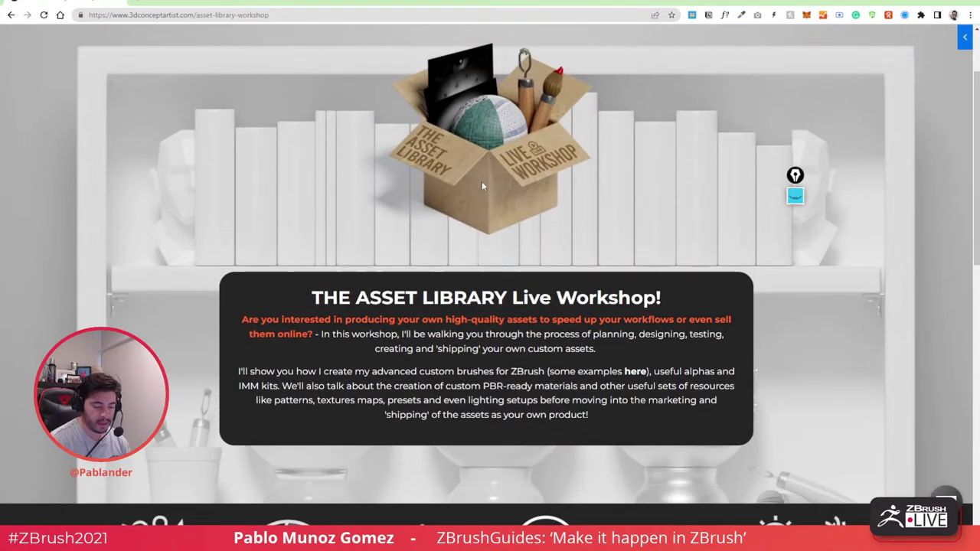
scroll(560, 155, down, 1)
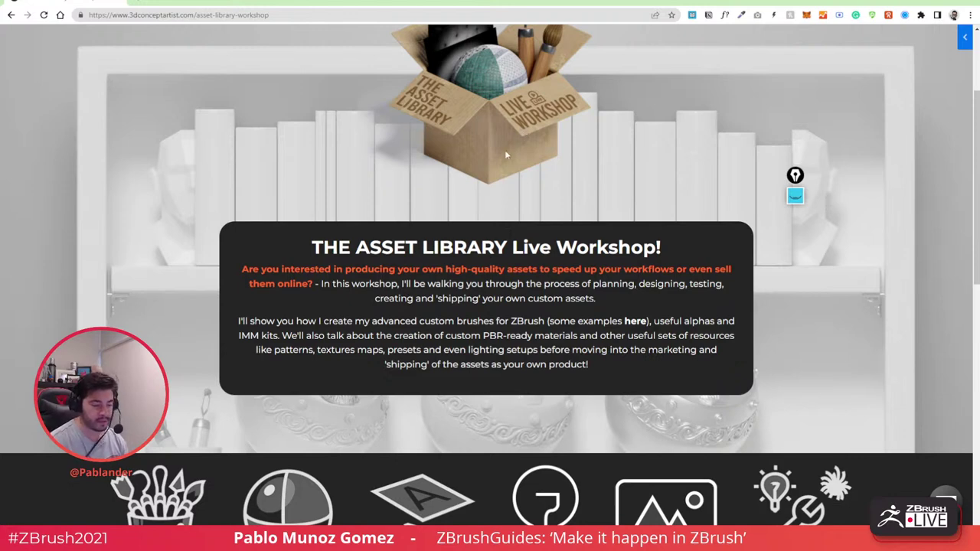
scroll(505, 162, up, 1)
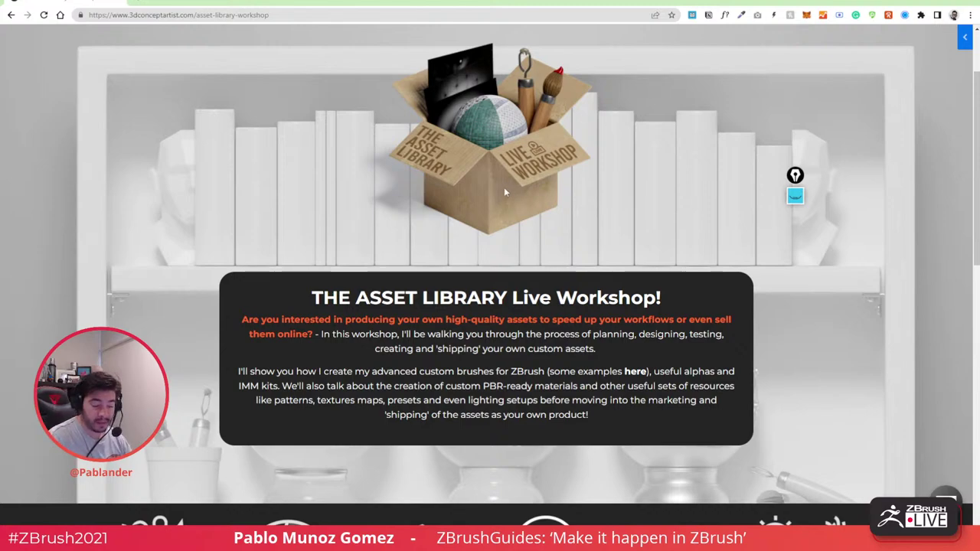
scroll(498, 182, down, 8)
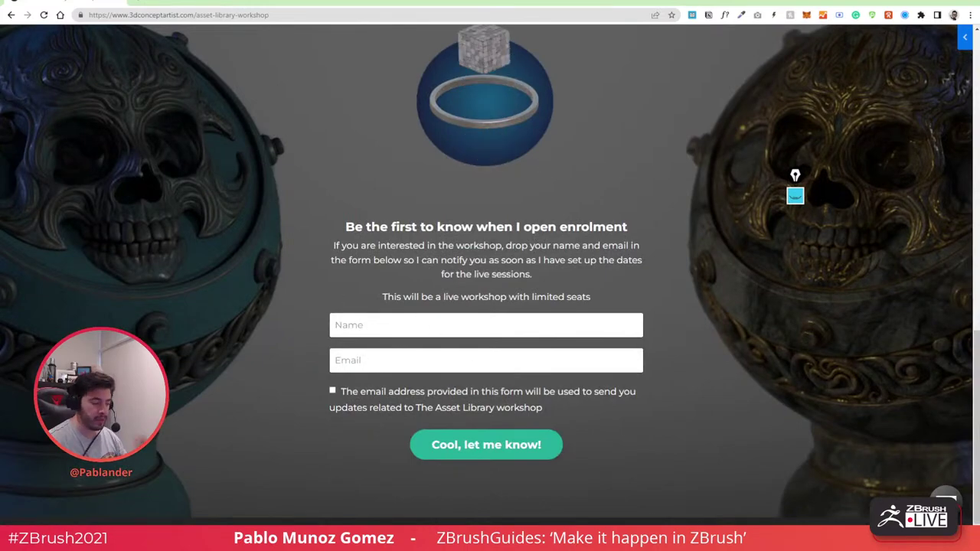
scroll(364, 161, up, 2)
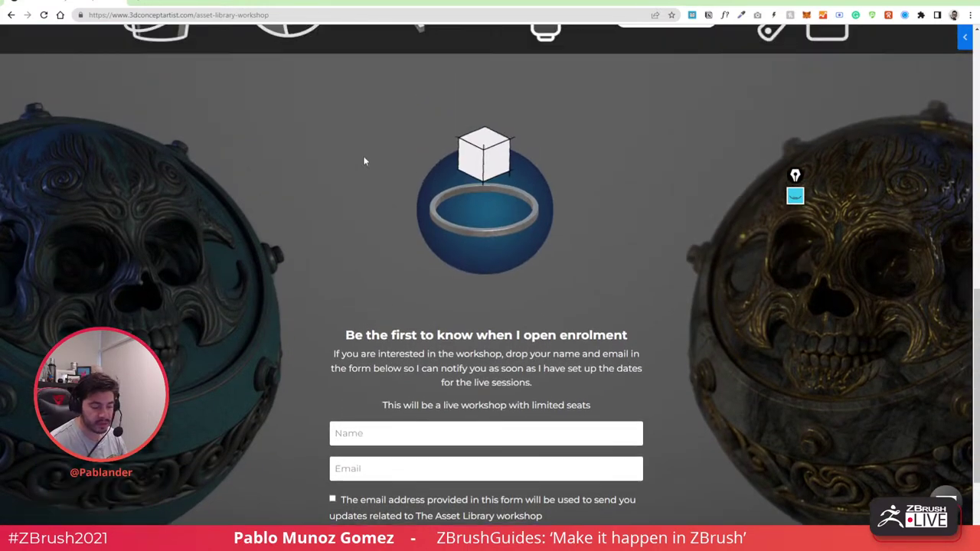
scroll(365, 161, up, 10)
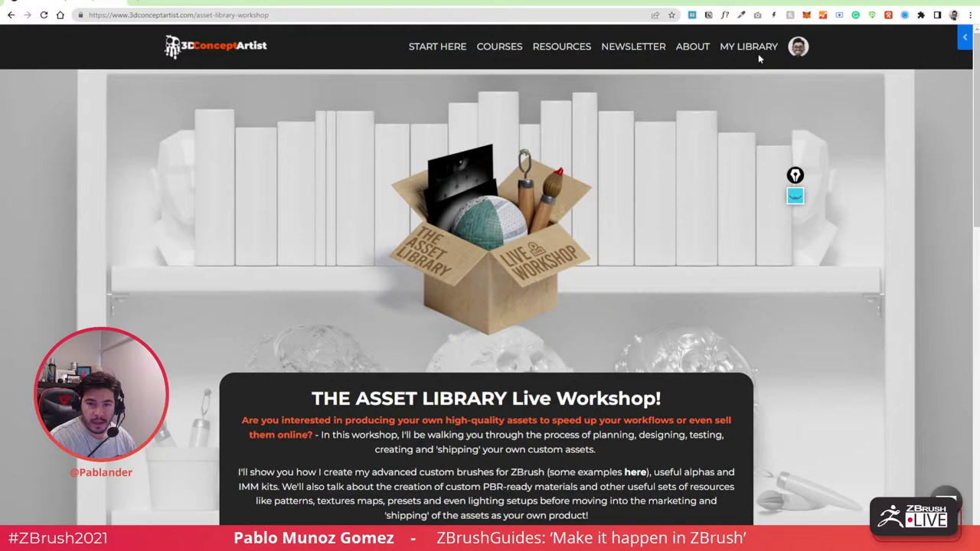
drag(745, 5, 0, 23)
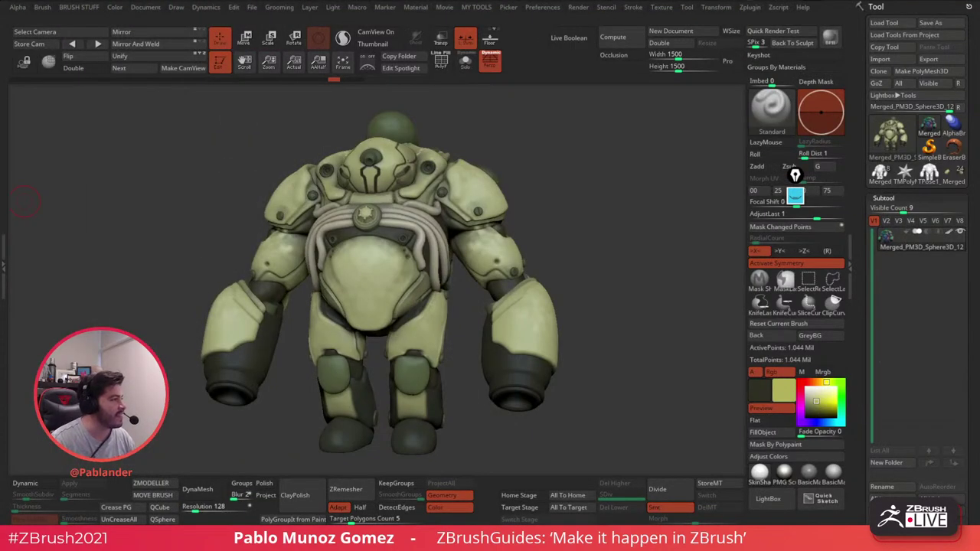